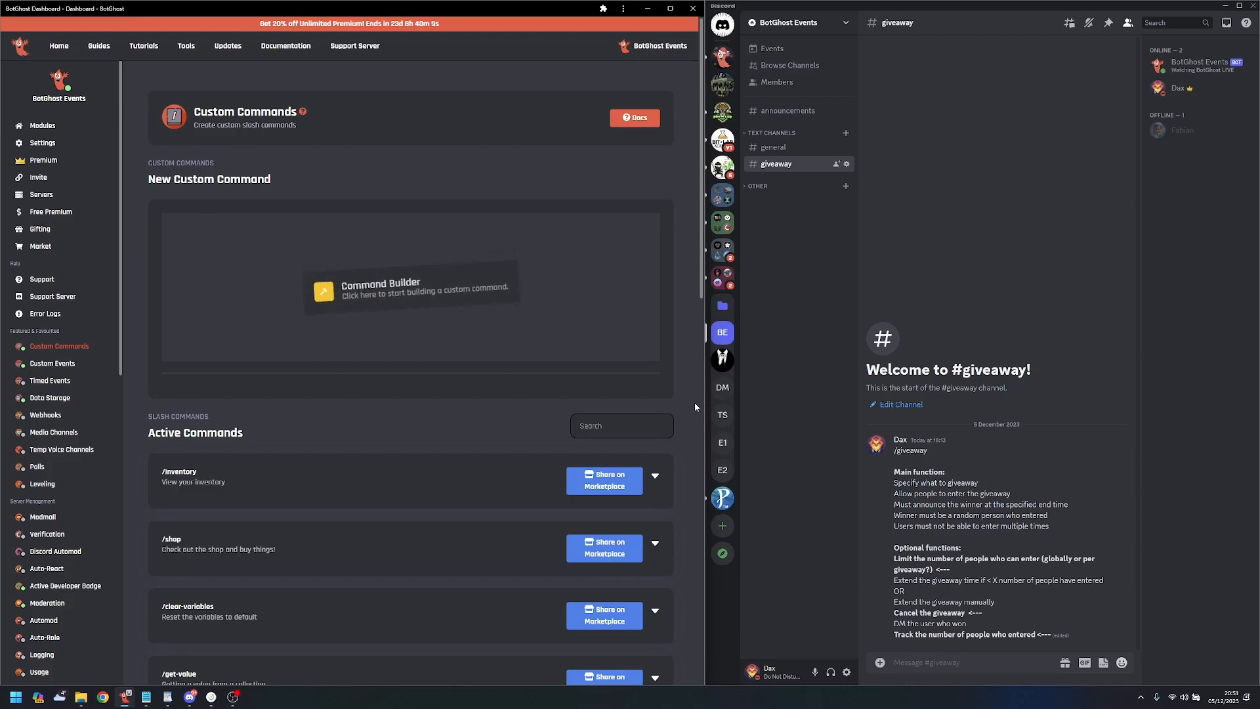
- Open the existing /giveaway-create custom command in the command builder
{"action": "scroll", "coordinate": [433, 434], "scroll_direction": "down", "scroll_amount": 1}
{"action": "scroll", "coordinate": [437, 433], "scroll_direction": "down", "scroll_amount": 10}
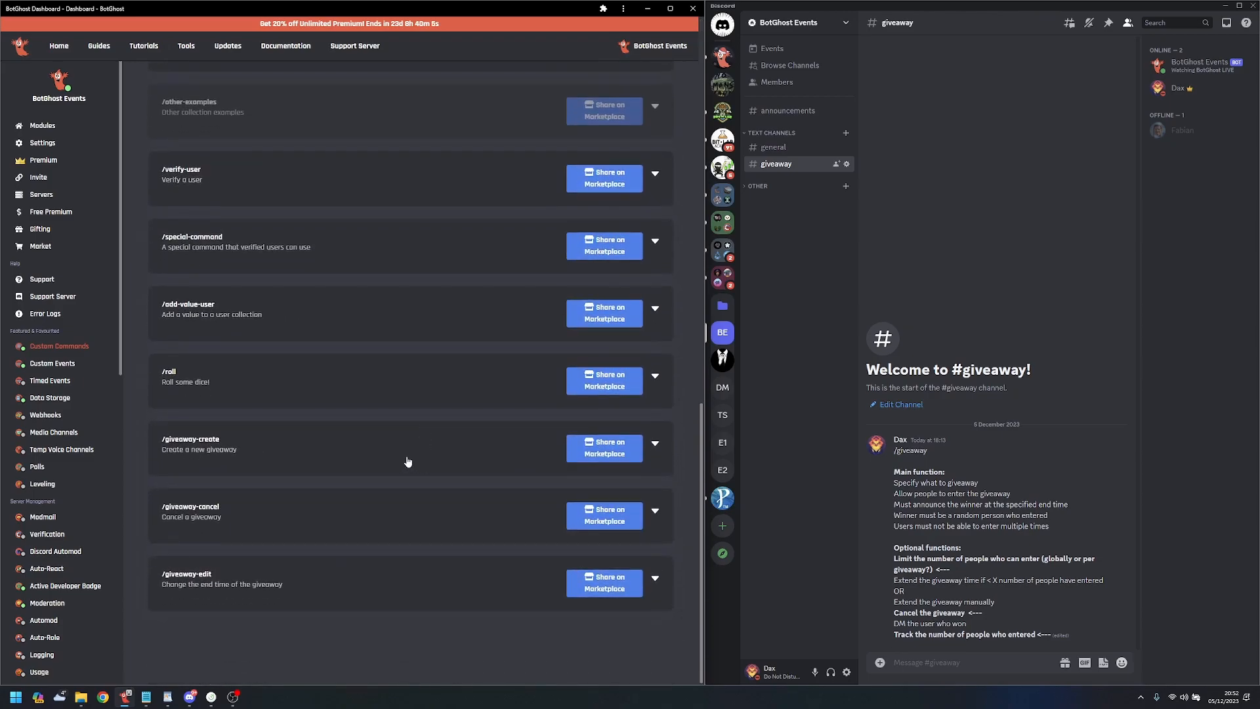
{"action": "left_click", "coordinate": [290, 461]}
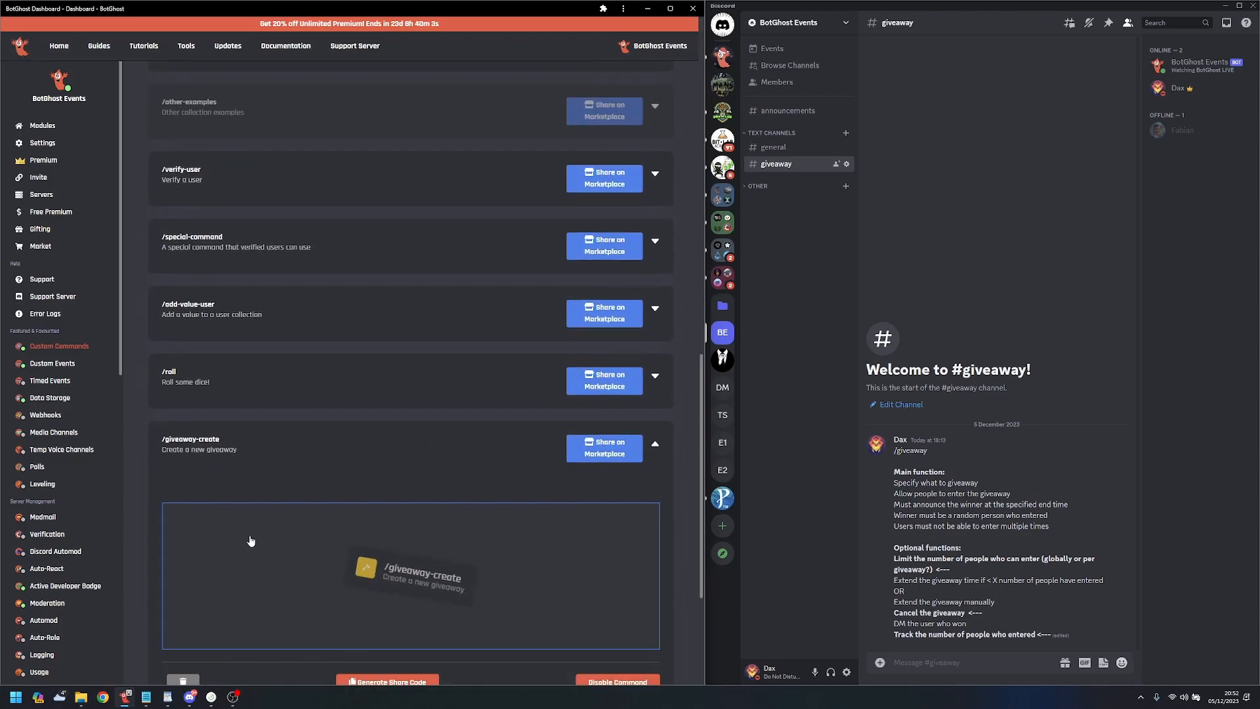
{"action": "left_click", "coordinate": [329, 553]}
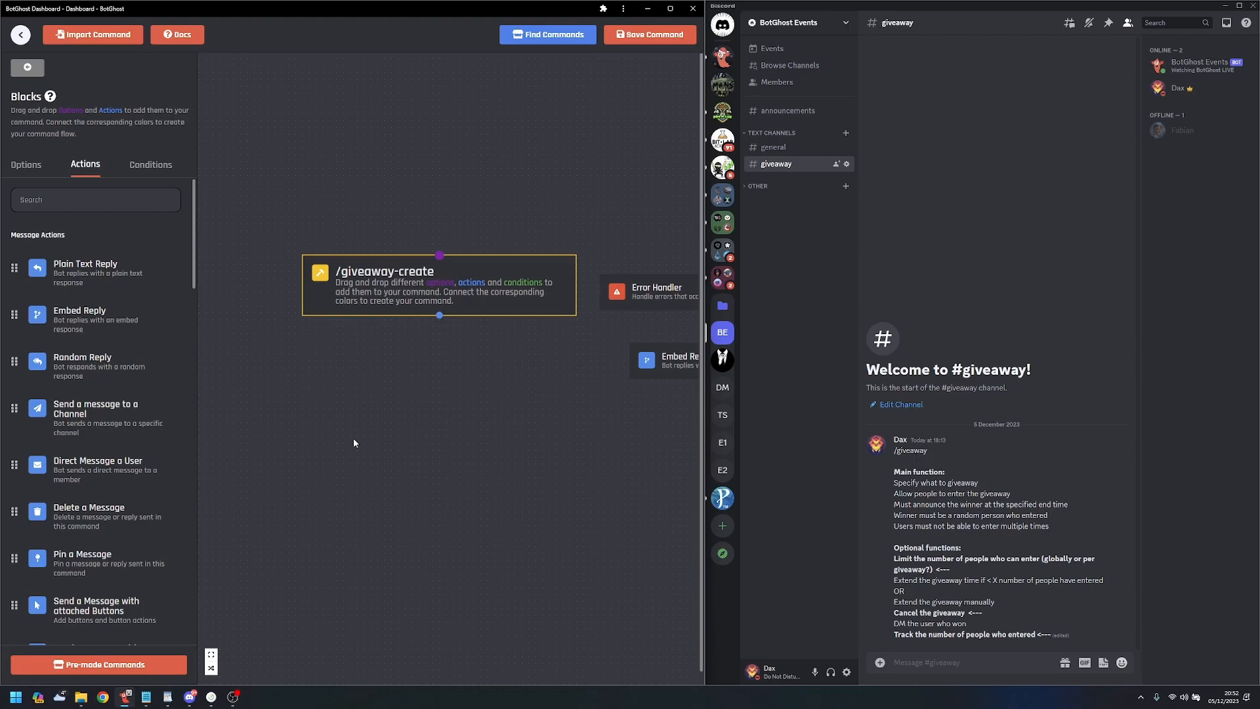
- Add one Text option block and two Number option blocks above the /giveaway-create command
{"action": "left_click", "coordinate": [25, 164]}
{"action": "left_click_drag", "start_coordinate": [85, 203], "coordinate": [357, 210]}
{"action": "left_click_drag", "start_coordinate": [449, 372], "coordinate": [357, 334]}
{"action": "scroll", "coordinate": [373, 382], "scroll_direction": "down", "scroll_amount": 1}
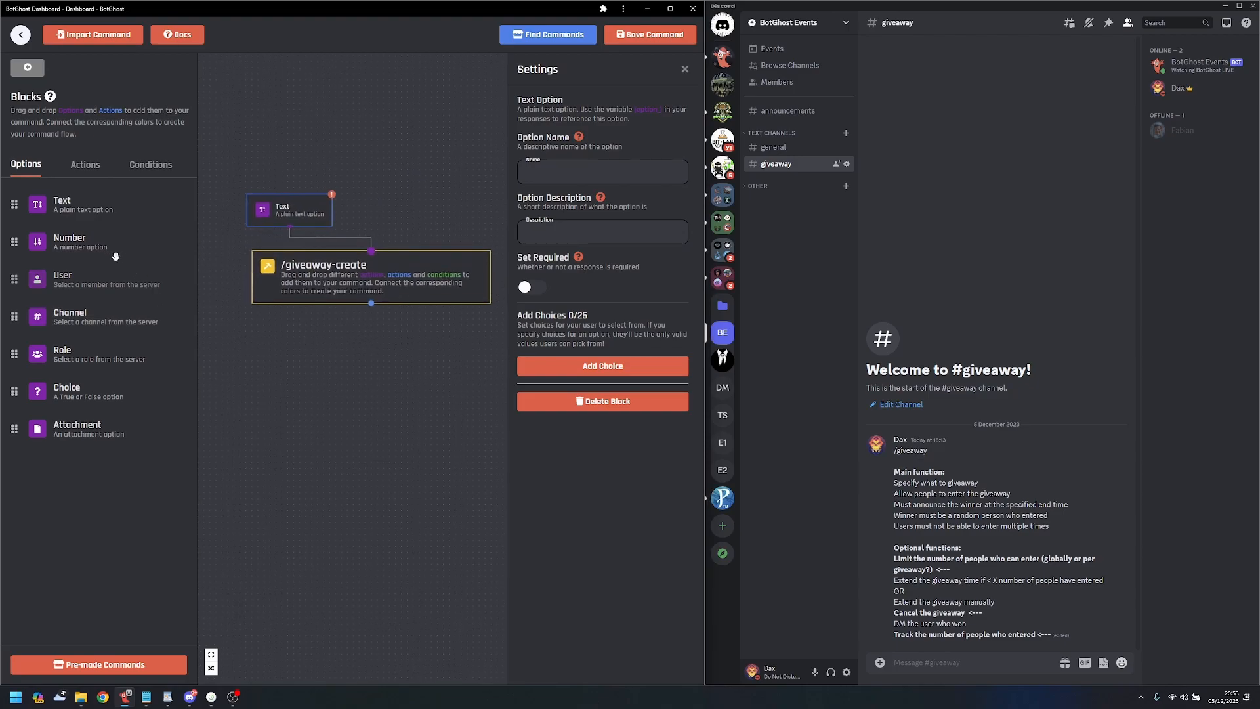
{"action": "left_click_drag", "start_coordinate": [78, 247], "coordinate": [390, 210]}
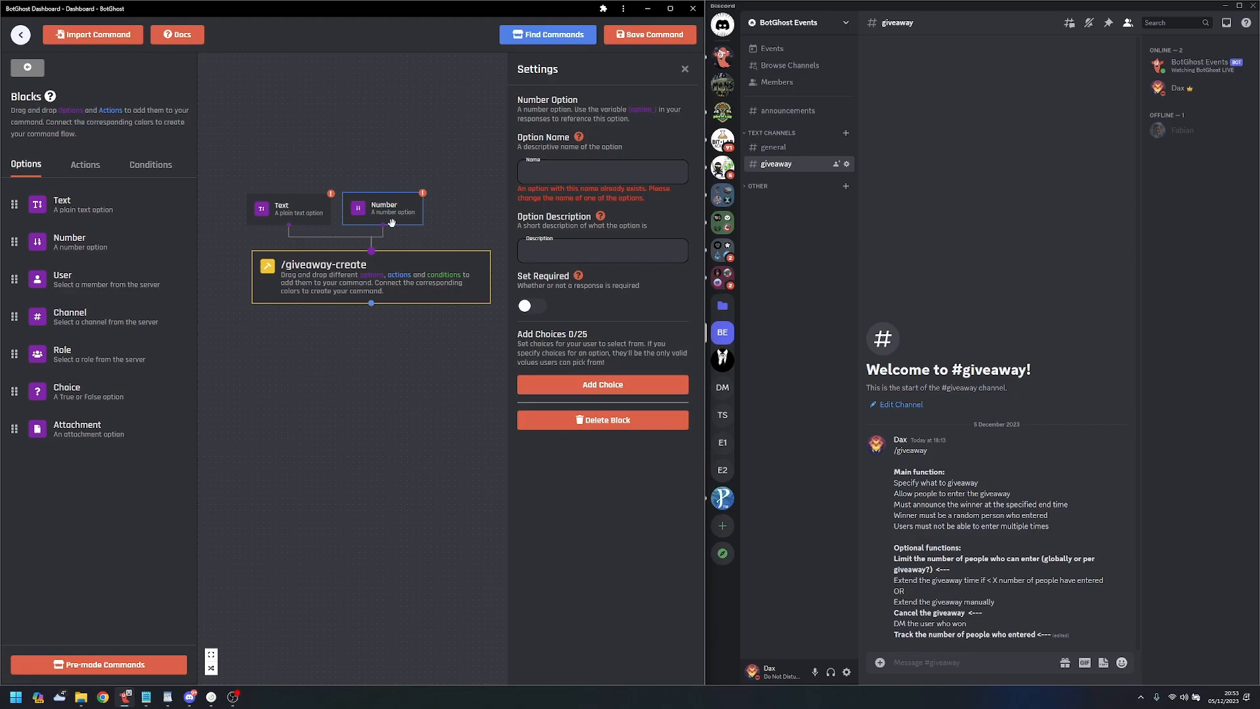
{"action": "left_click_drag", "start_coordinate": [387, 214], "coordinate": [378, 210]}
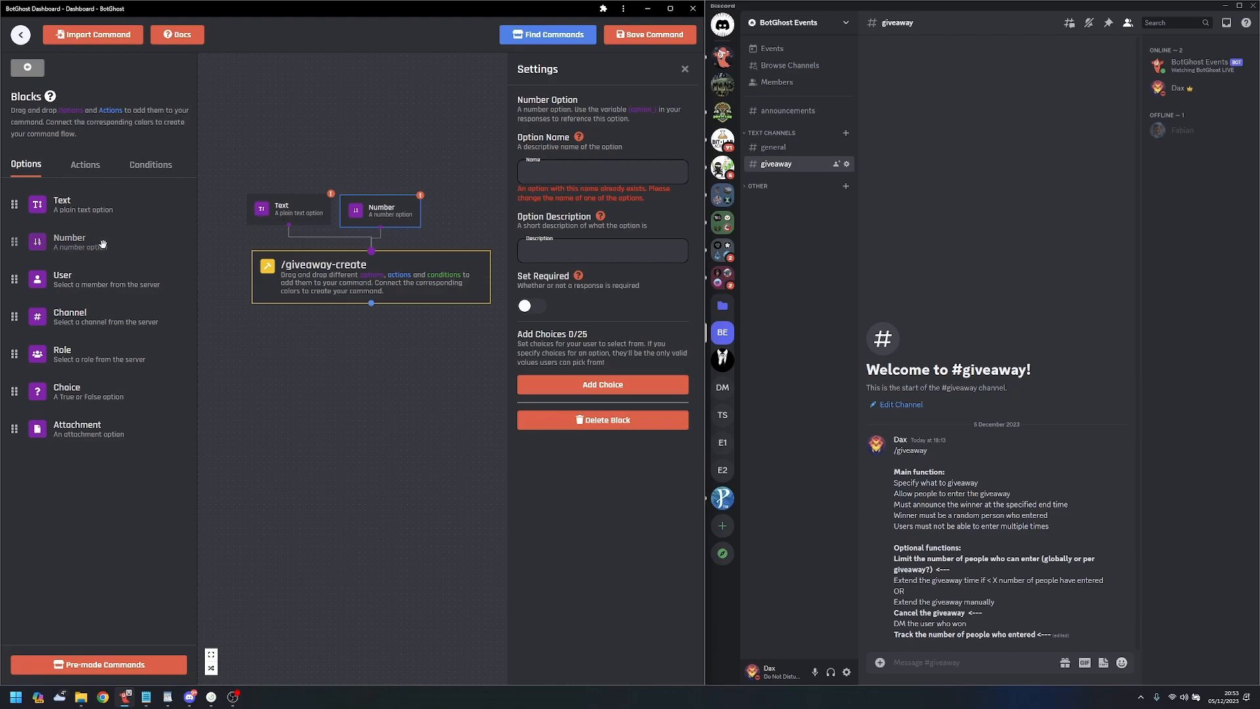
{"action": "left_click_drag", "start_coordinate": [103, 244], "coordinate": [446, 205]}
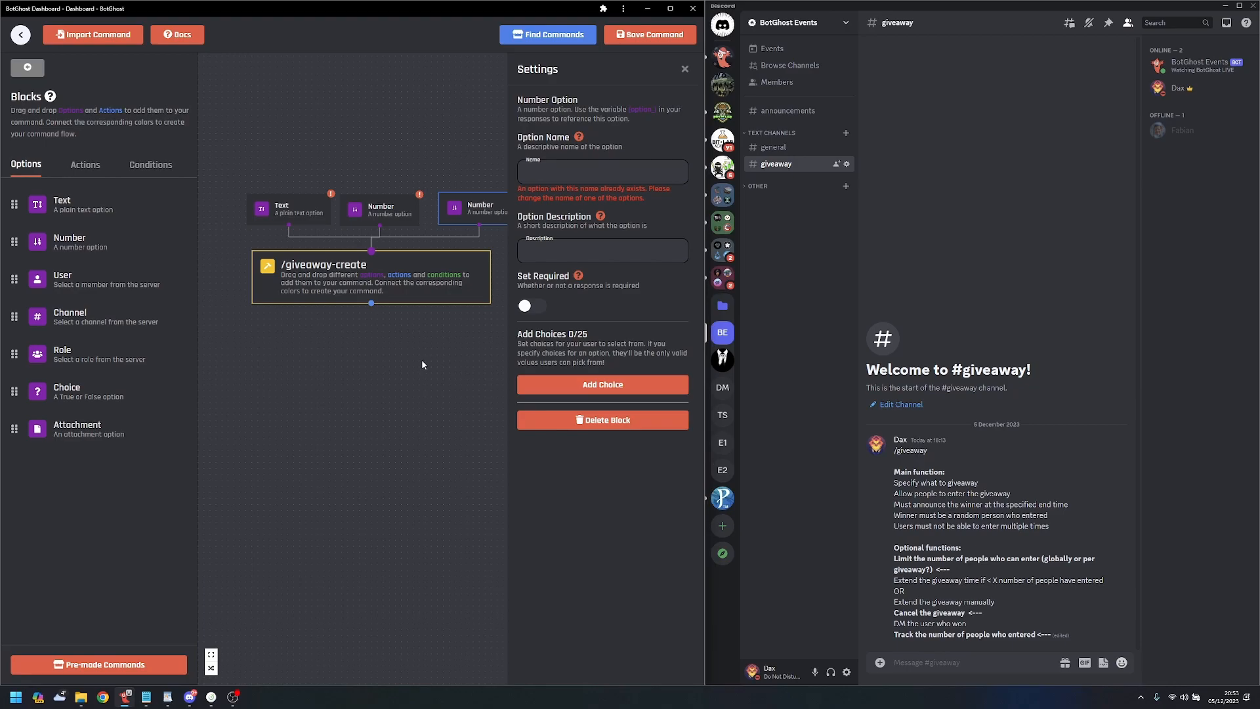
- Name the Text option "text" and give it the description "What is the giveaway for?"
{"action": "left_click_drag", "start_coordinate": [421, 379], "coordinate": [380, 407]}
{"action": "scroll", "coordinate": [380, 406], "scroll_direction": "up", "scroll_amount": 1}
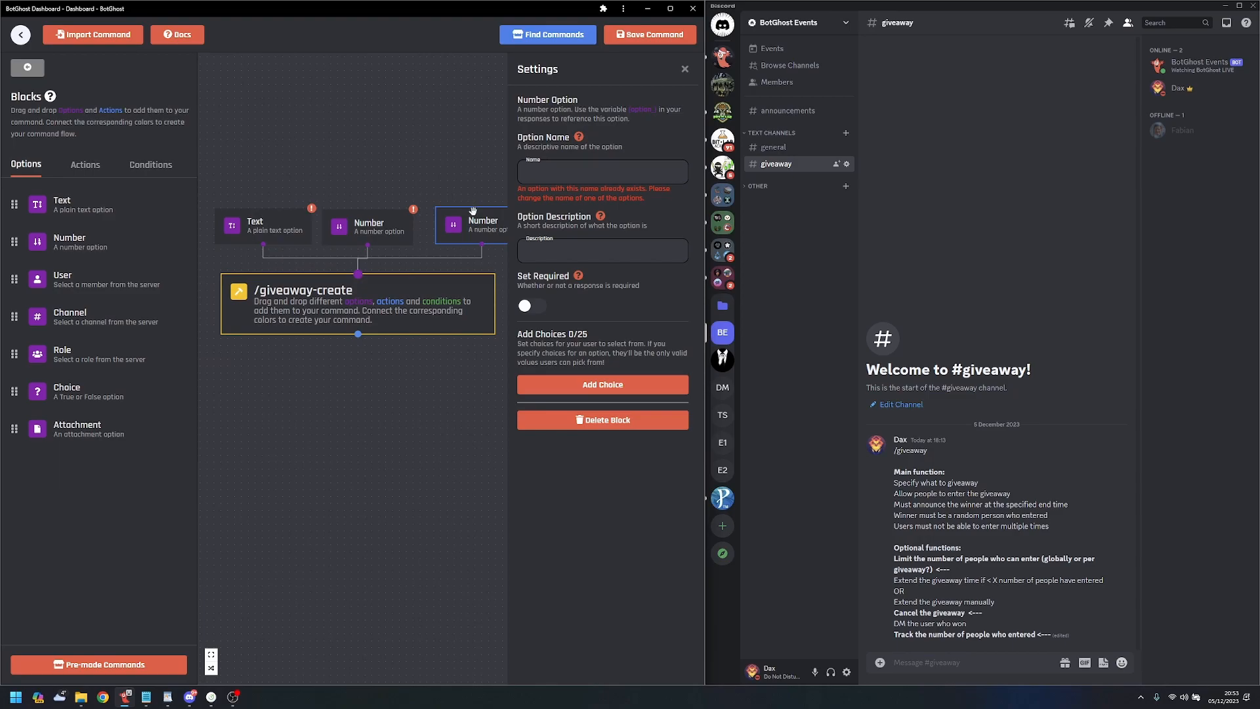
{"action": "mouse_move", "coordinate": [342, 411]}
{"action": "left_mouse_down"}
{"action": "mouse_move", "coordinate": [391, 406]}
{"action": "mouse_move", "coordinate": [360, 399]}
{"action": "left_mouse_up"}
{"action": "scroll", "coordinate": [391, 407], "scroll_direction": "down", "scroll_amount": 1}
{"action": "left_click", "coordinate": [272, 247]}
{"action": "left_click", "coordinate": [578, 168]}
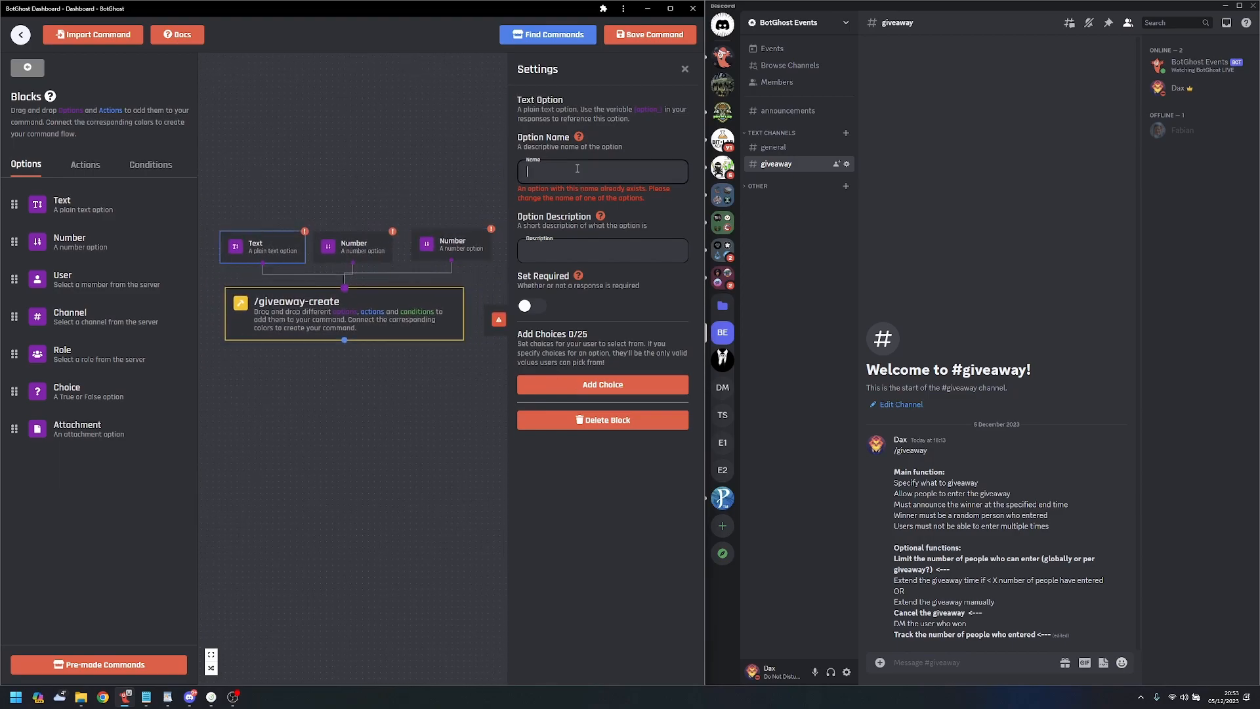
{"action": "type", "text": "users"}
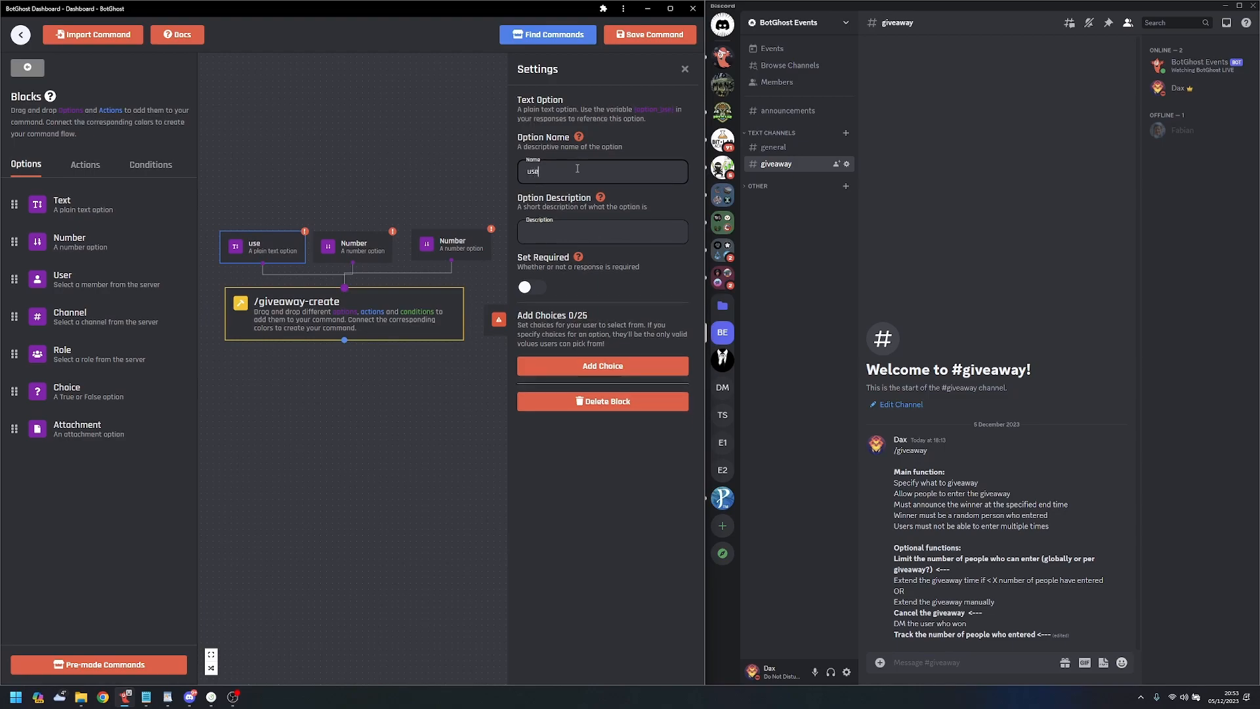
{"action": "key", "text": "BackSpace"}
{"action": "key", "text": "BackSpace"}
{"action": "key", "text": "BackSpace"}
{"action": "key", "text": "BackSpace"}
{"action": "key", "text": "BackSpace"}
{"action": "type", "text": "text"}
{"action": "left_click", "coordinate": [573, 240]}
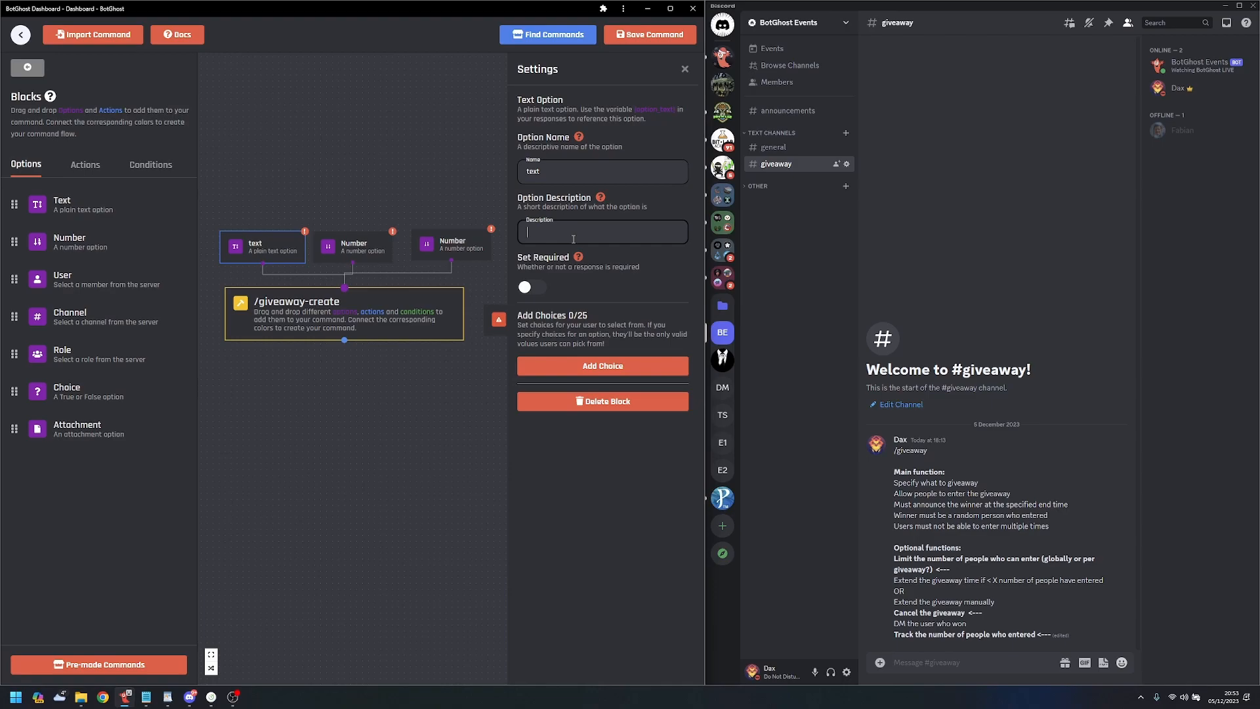
{"action": "type", "text": "What is t"}
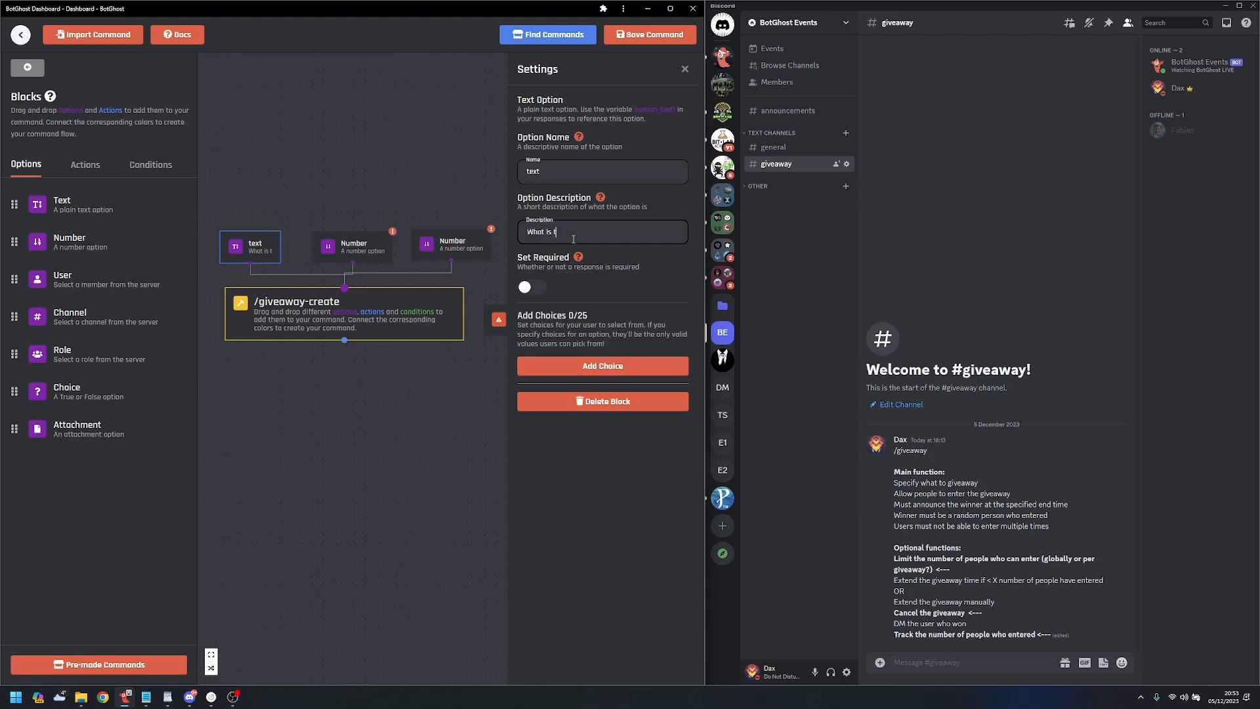
{"action": "type", "text": "he giveaway for?"}
- Name the first Number option "time" with the description "How long should the giveaway run for", spacing the blocks apart
{"action": "left_click", "coordinate": [362, 249]}
{"action": "left_click", "coordinate": [585, 176]}
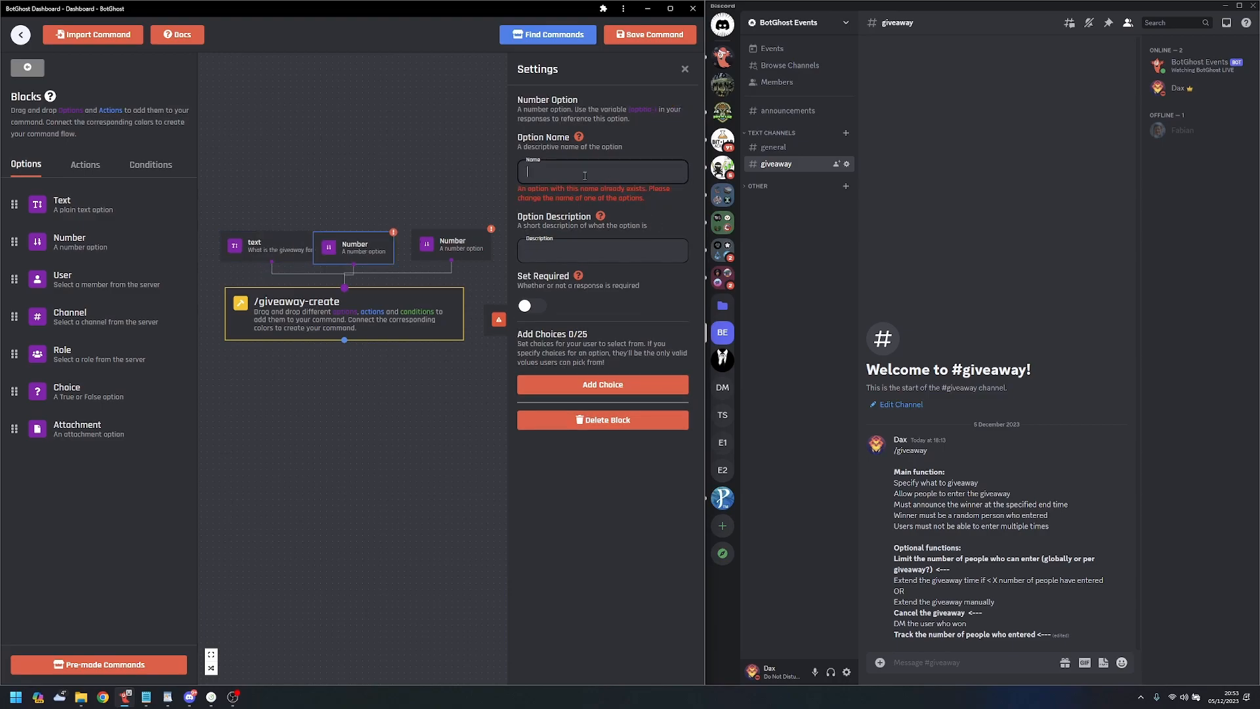
{"action": "type", "text": "time"}
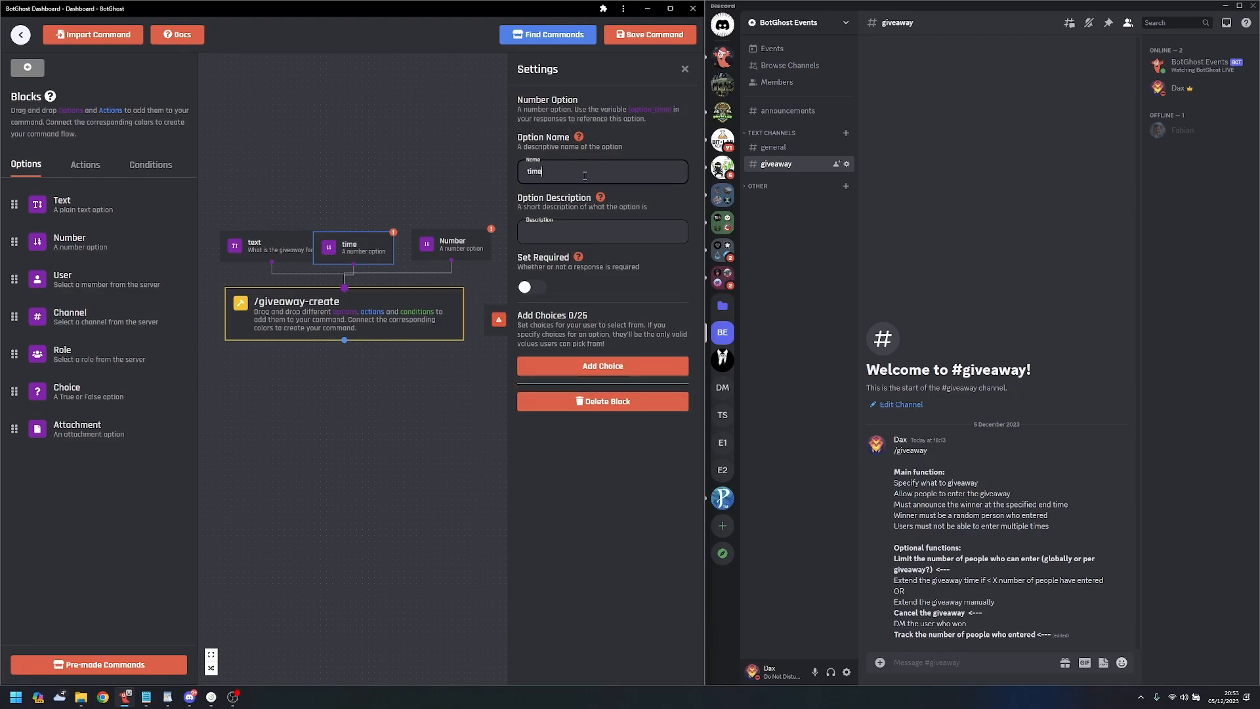
{"action": "left_click_drag", "start_coordinate": [304, 247], "coordinate": [281, 255]}
{"action": "left_click", "coordinate": [357, 247]}
{"action": "left_click", "coordinate": [617, 233]}
{"action": "type", "text": "H"}
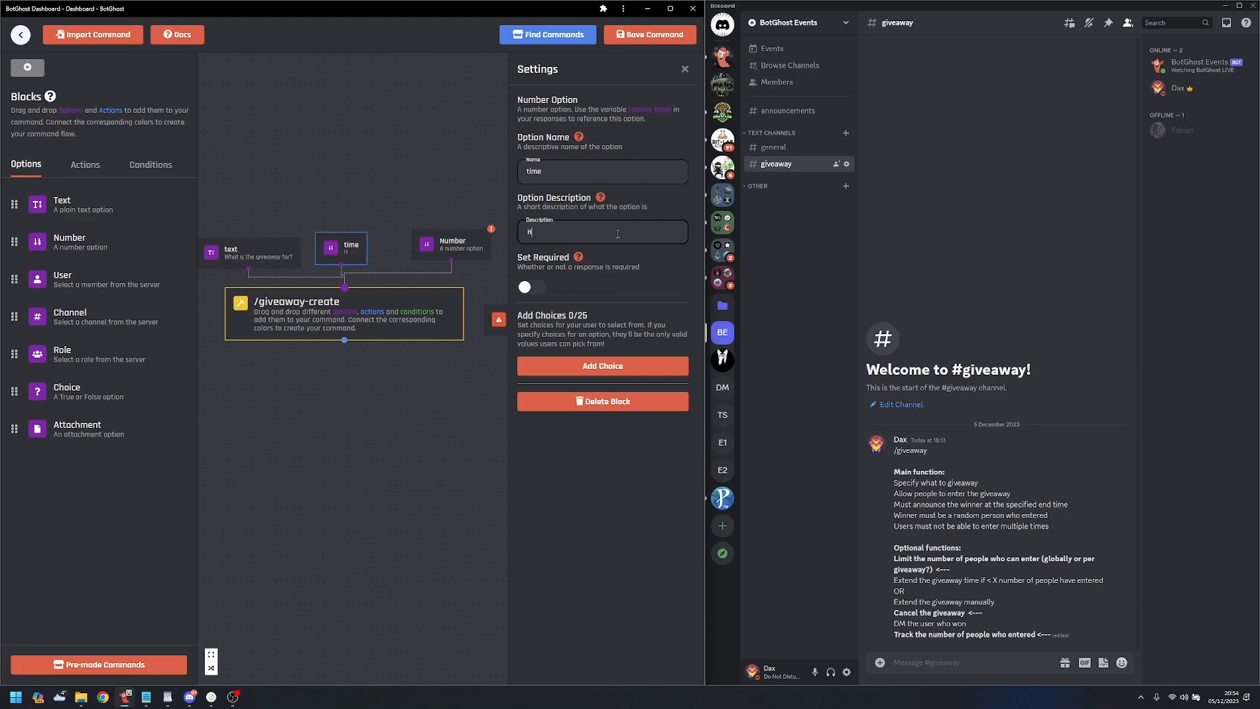
{"action": "type", "text": "ow long should the give"}
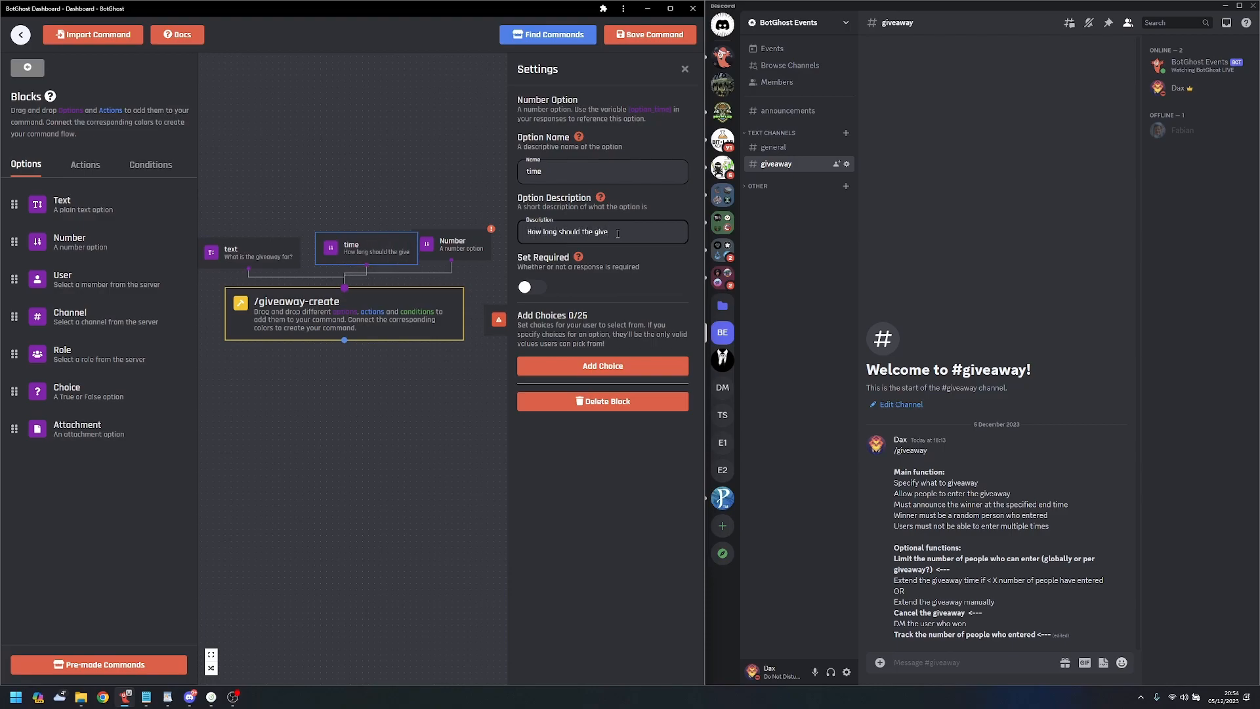
{"action": "type", "text": "away run for"}
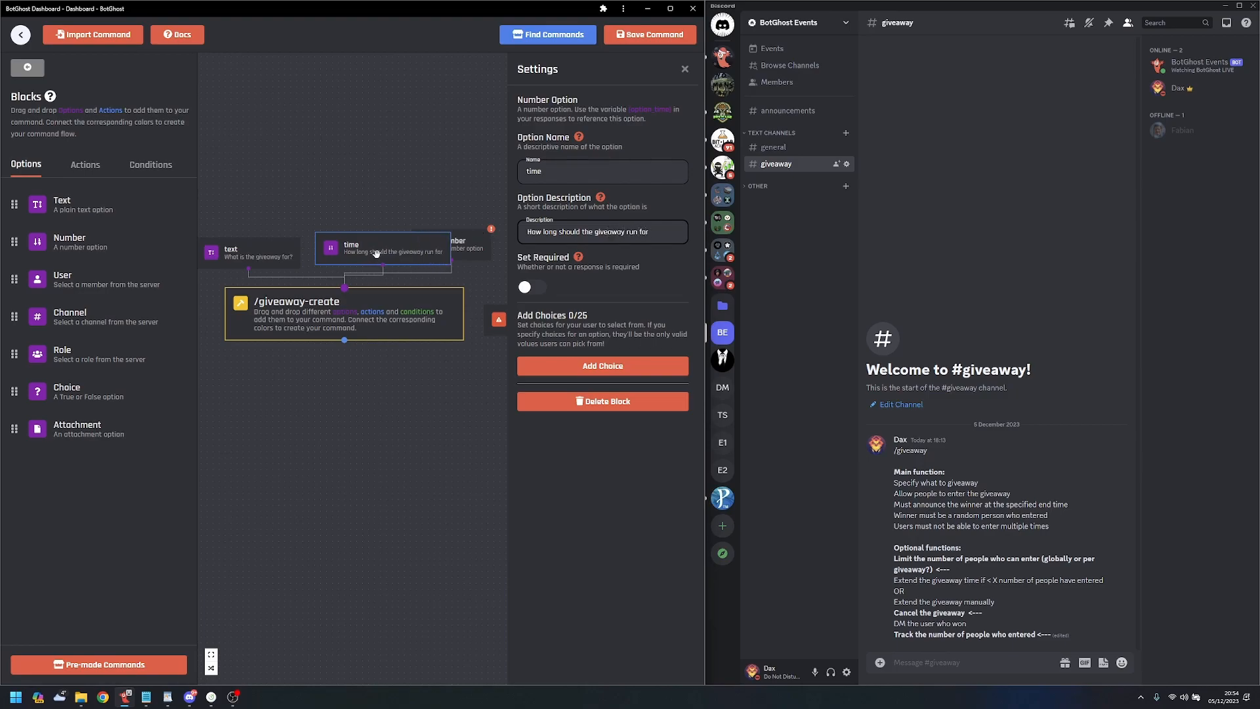
{"action": "left_click_drag", "start_coordinate": [376, 253], "coordinate": [339, 245]}
- Name the second Number option "limit" and describe it as "How many people should be able to enter?"
{"action": "left_click", "coordinate": [453, 244]}
{"action": "left_click", "coordinate": [600, 179]}
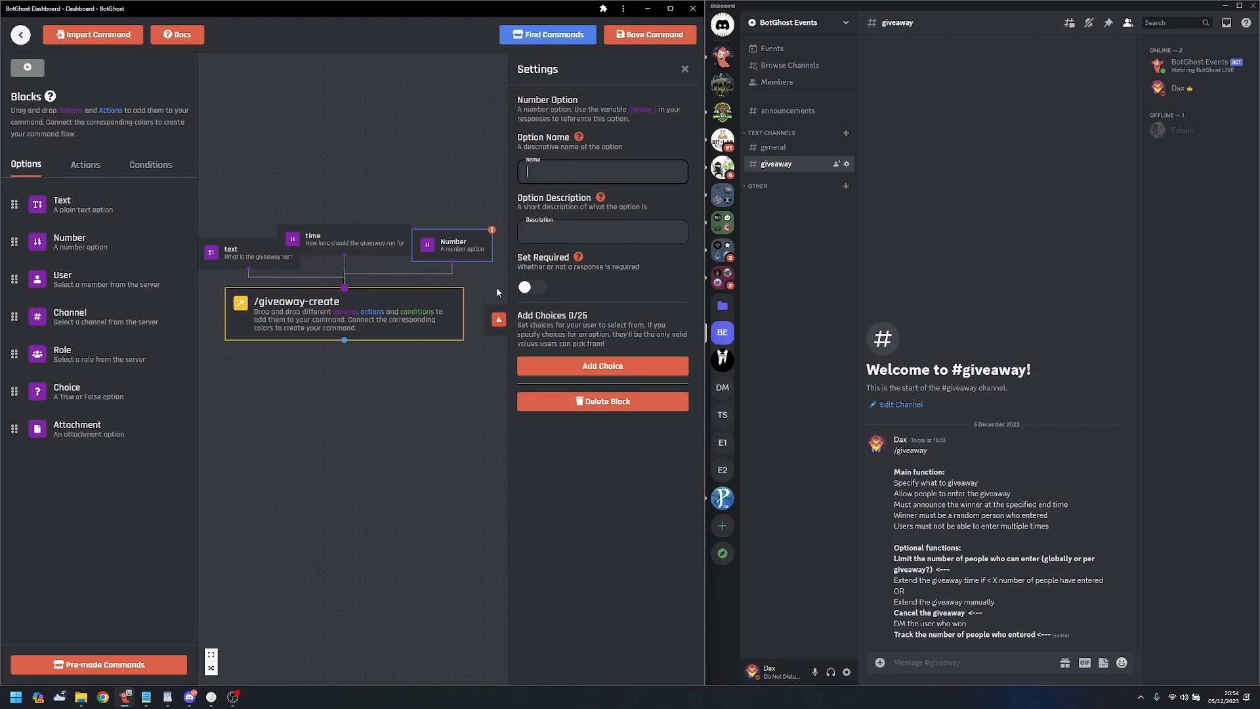
{"action": "type", "text": "limit"}
{"action": "left_click", "coordinate": [556, 226]}
{"action": "type", "text": "H"}
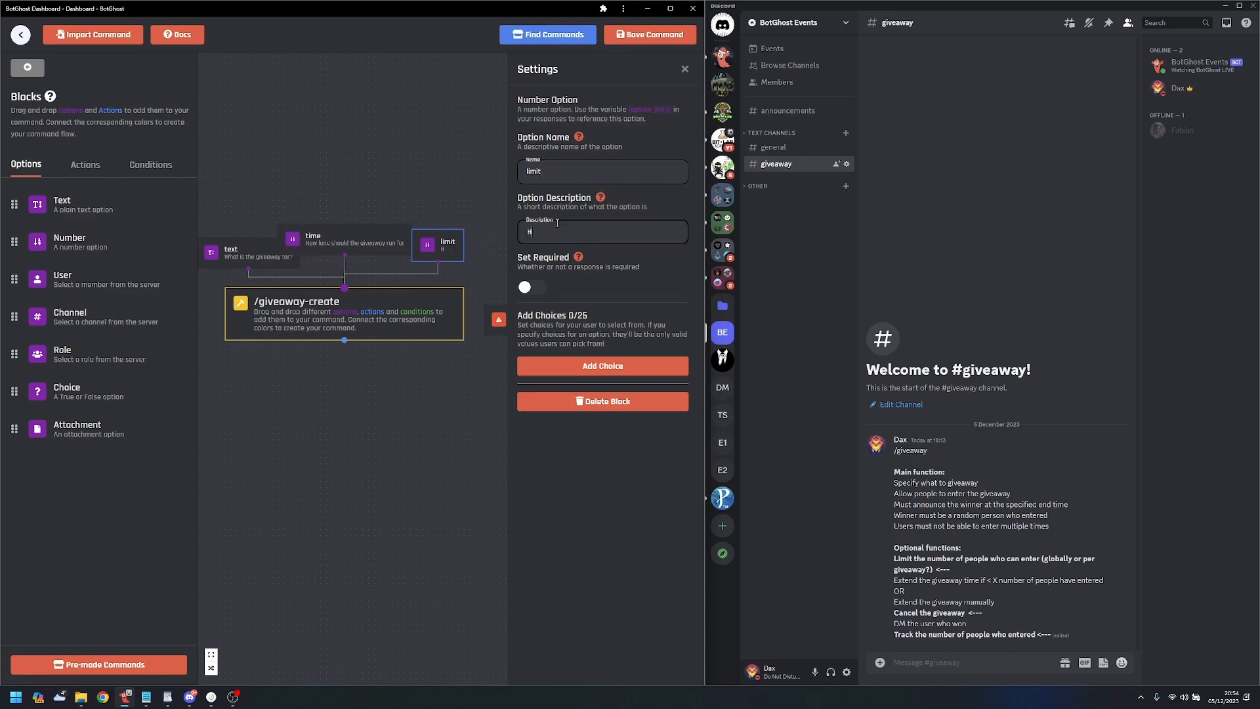
{"action": "type", "text": "ow many people s"}
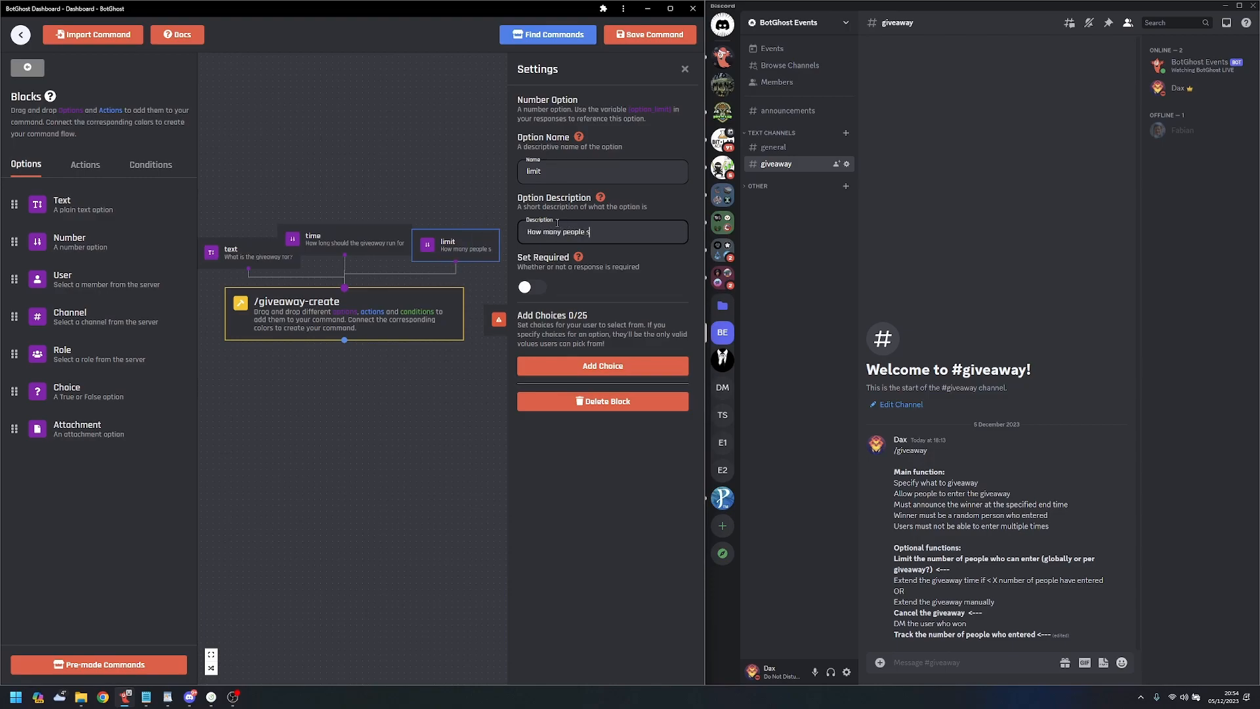
{"action": "type", "text": "hould be able to enter?"}
- Add a question mark to the end of the time option's description and close its settings
{"action": "left_click", "coordinate": [372, 238]}
{"action": "left_click", "coordinate": [654, 235]}
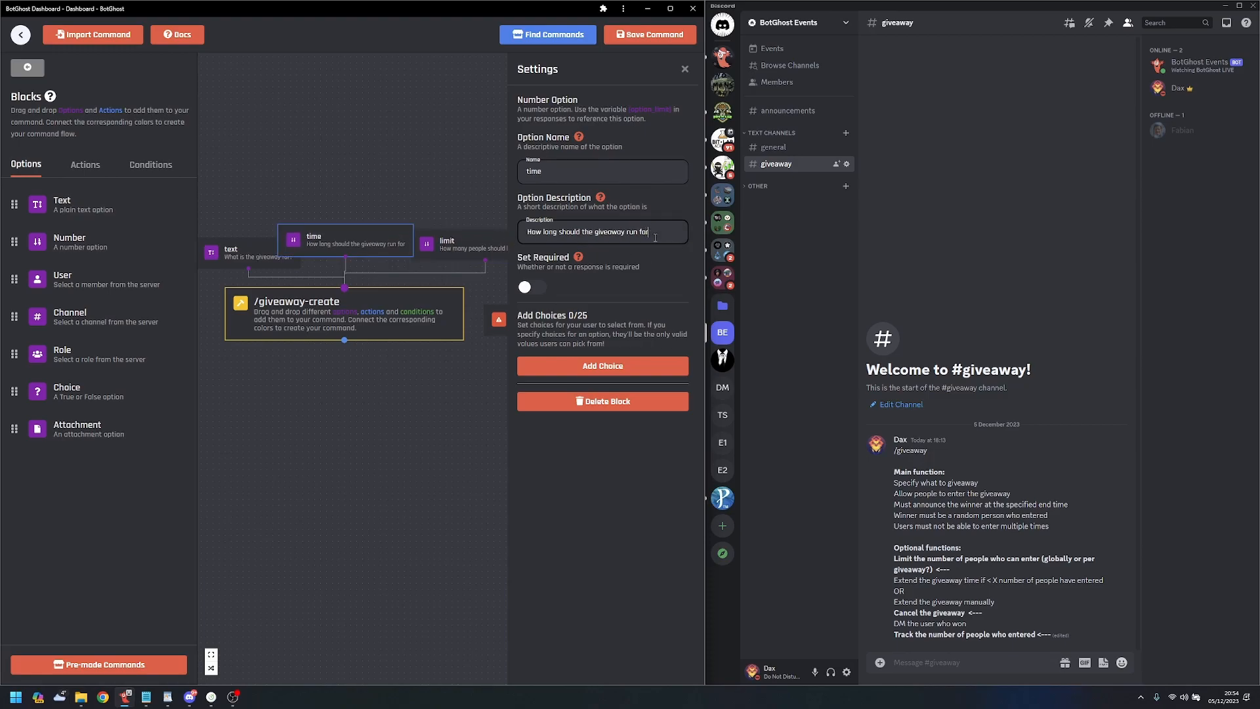
{"action": "type", "text": "?"}
{"action": "left_click", "coordinate": [411, 177]}
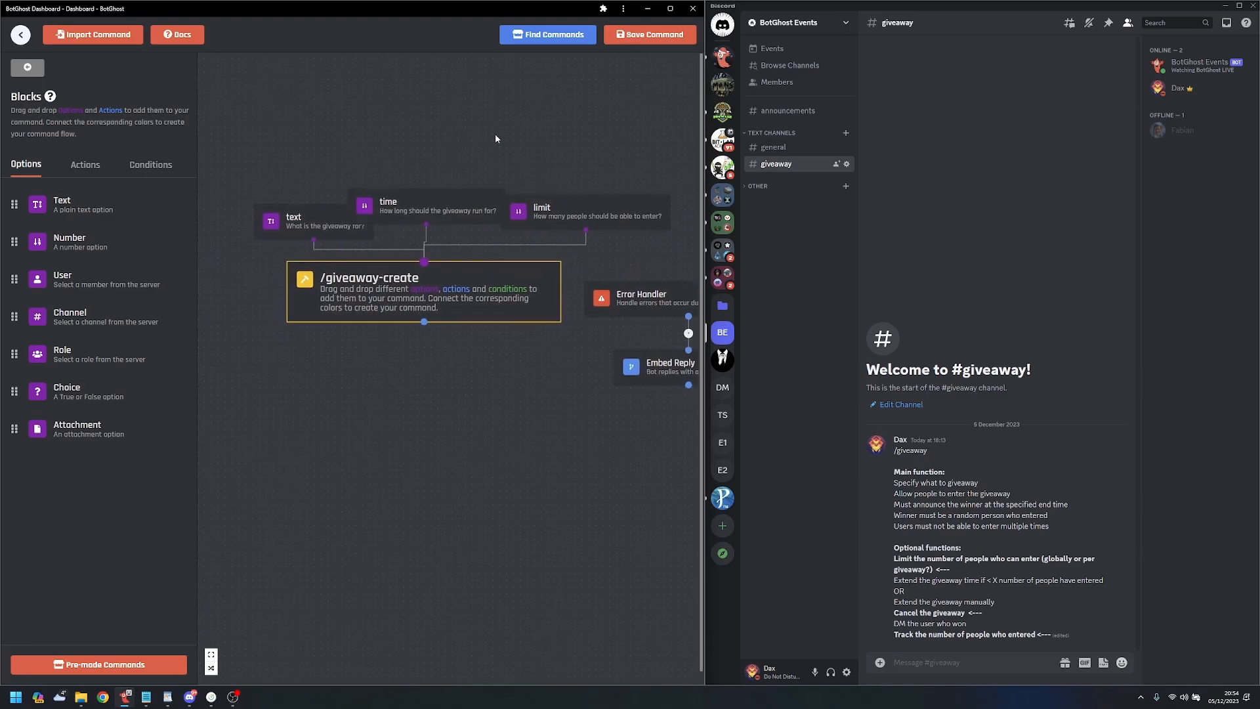
- Make both the text option and the time option required
{"action": "left_click", "coordinate": [299, 215]}
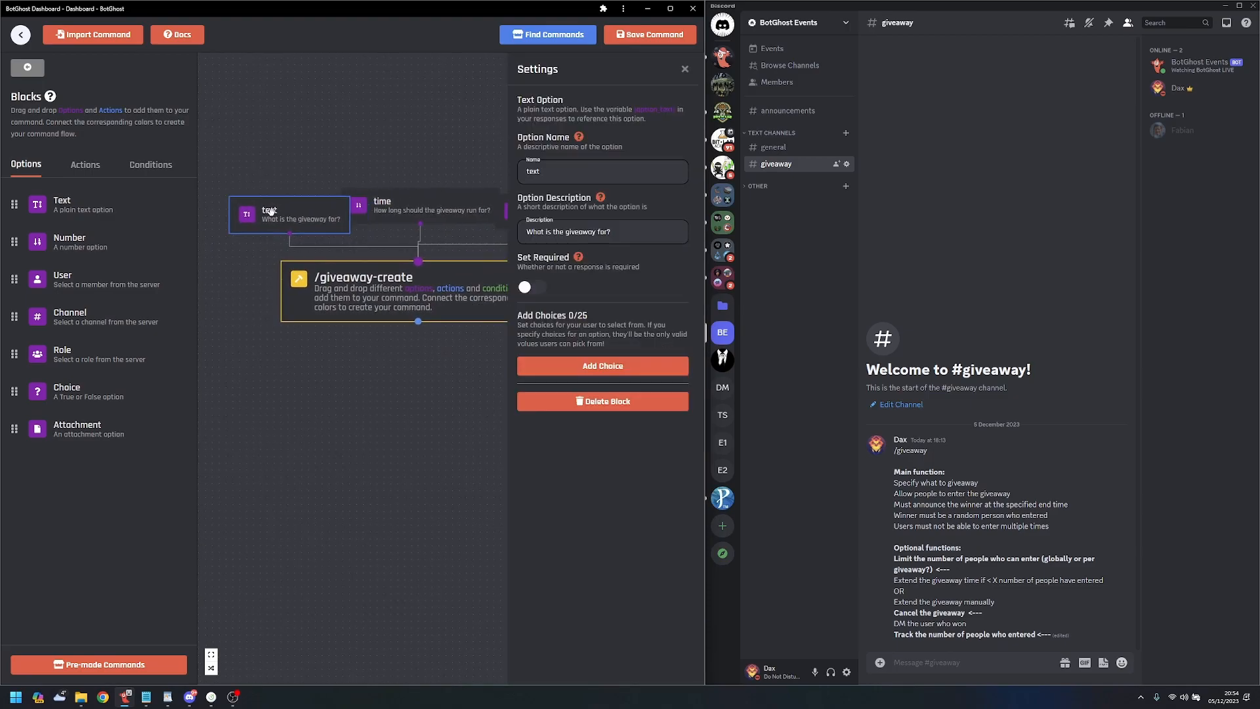
{"action": "left_click", "coordinate": [534, 288]}
{"action": "left_click", "coordinate": [446, 206]}
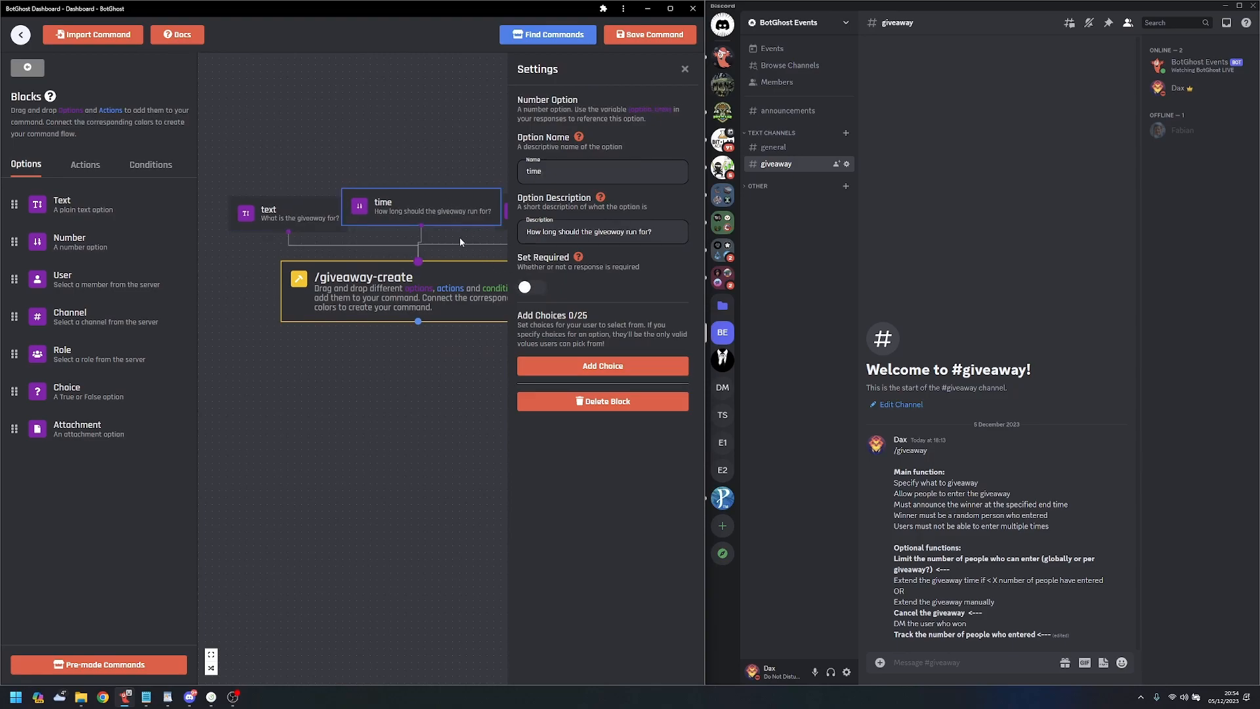
{"action": "left_click", "coordinate": [533, 291]}
{"action": "left_click_drag", "start_coordinate": [485, 358], "coordinate": [414, 421]}
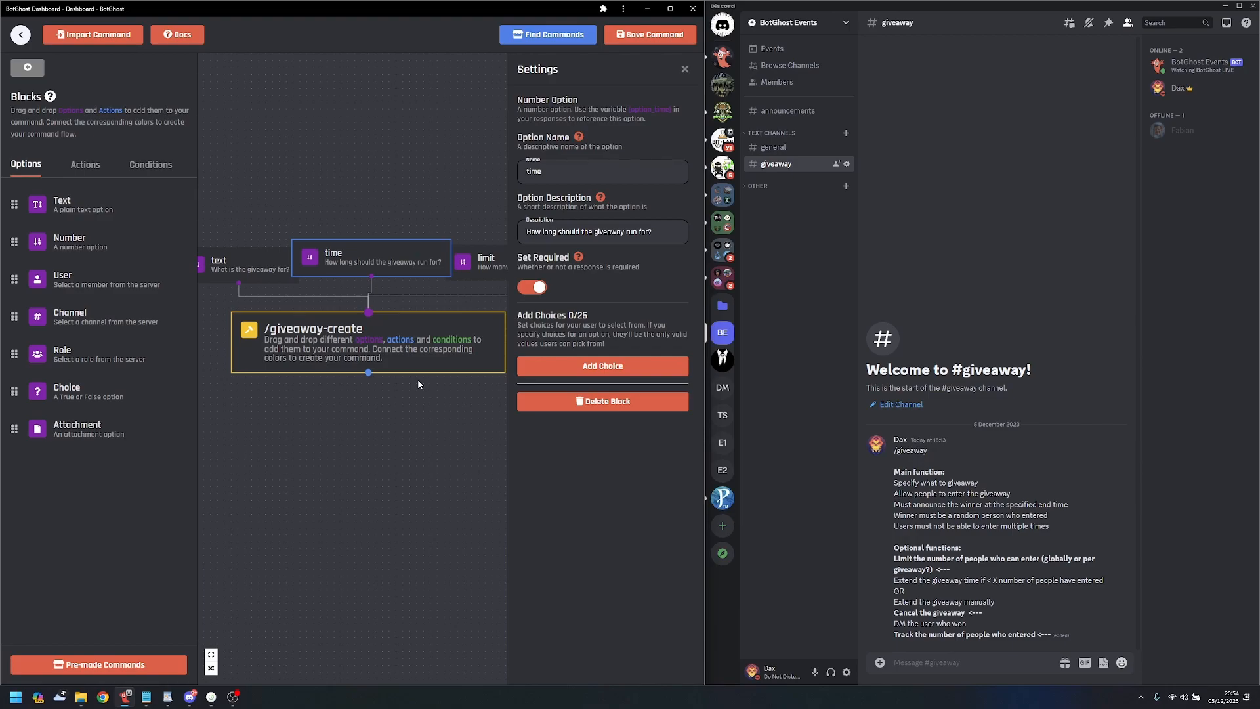
{"action": "left_click_drag", "start_coordinate": [469, 424], "coordinate": [407, 442]}
{"action": "left_click", "coordinate": [418, 279]}
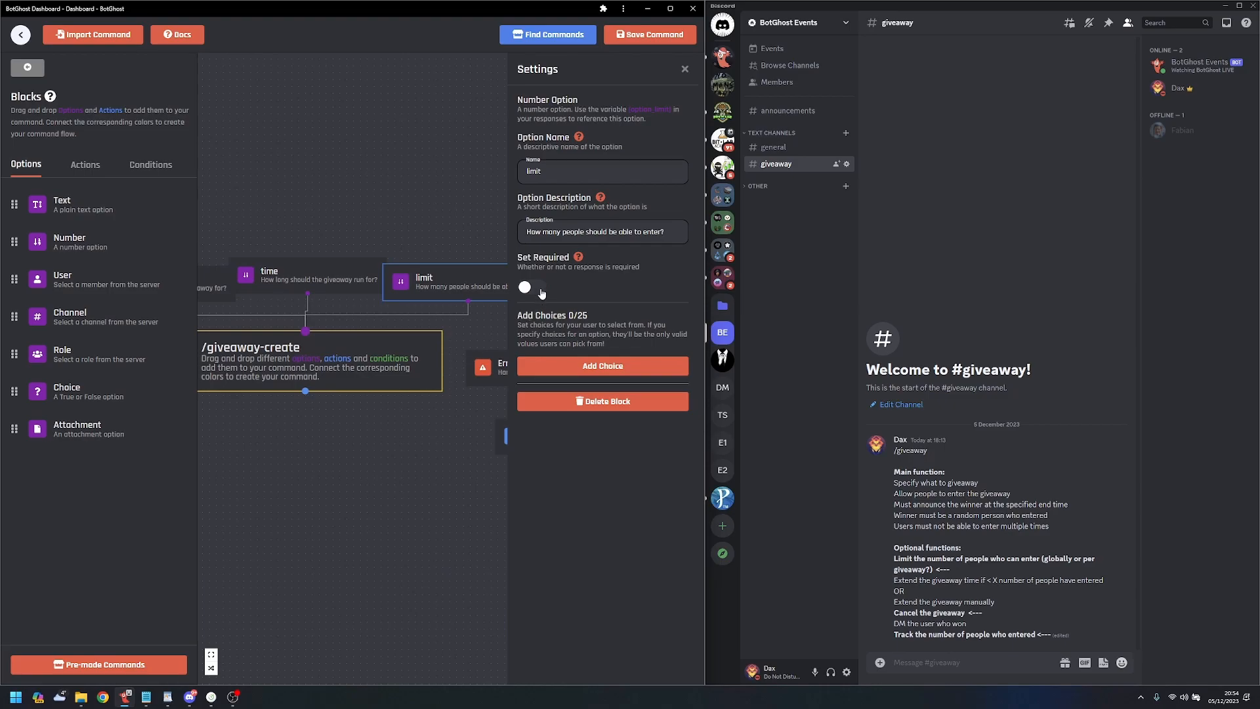
{"action": "left_click", "coordinate": [539, 290]}
{"action": "left_click", "coordinate": [532, 287]}
- Auto-arrange the blocks of the /giveaway-create command, save the command and close the block settings
{"action": "left_click", "coordinate": [210, 668]}
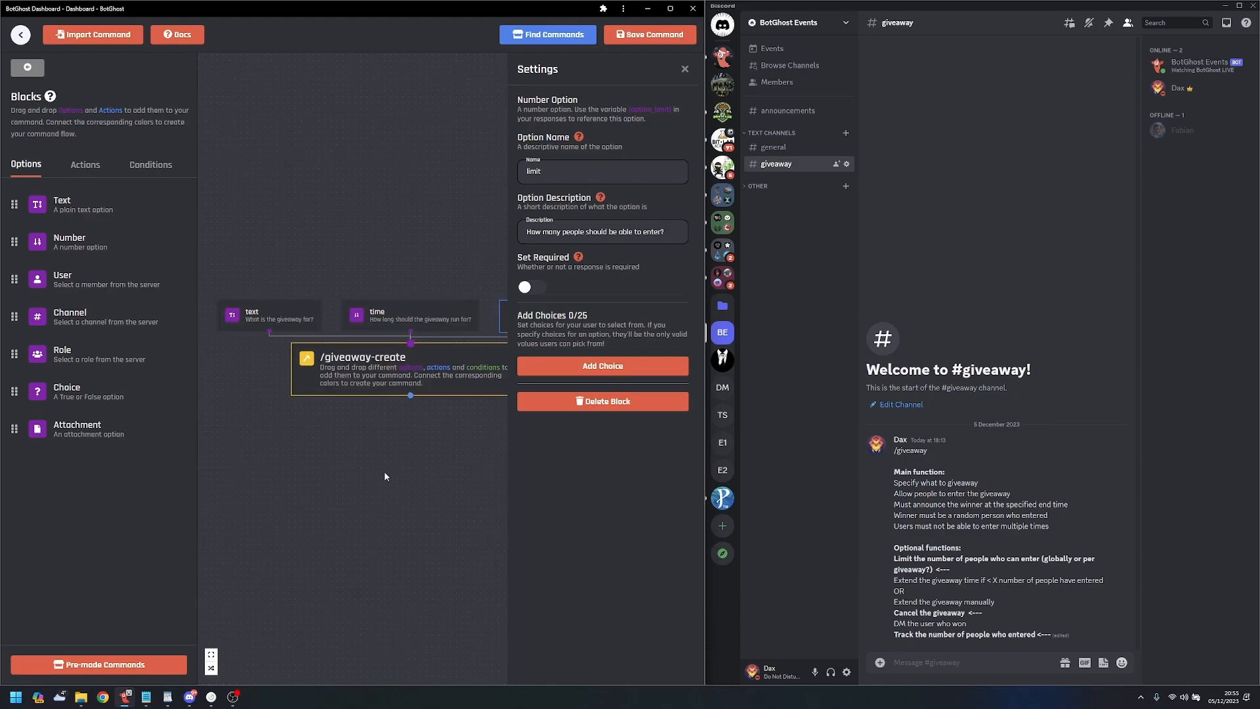
{"action": "left_click_drag", "start_coordinate": [345, 471], "coordinate": [407, 505]}
{"action": "scroll", "coordinate": [387, 494], "scroll_direction": "up", "scroll_amount": 3}
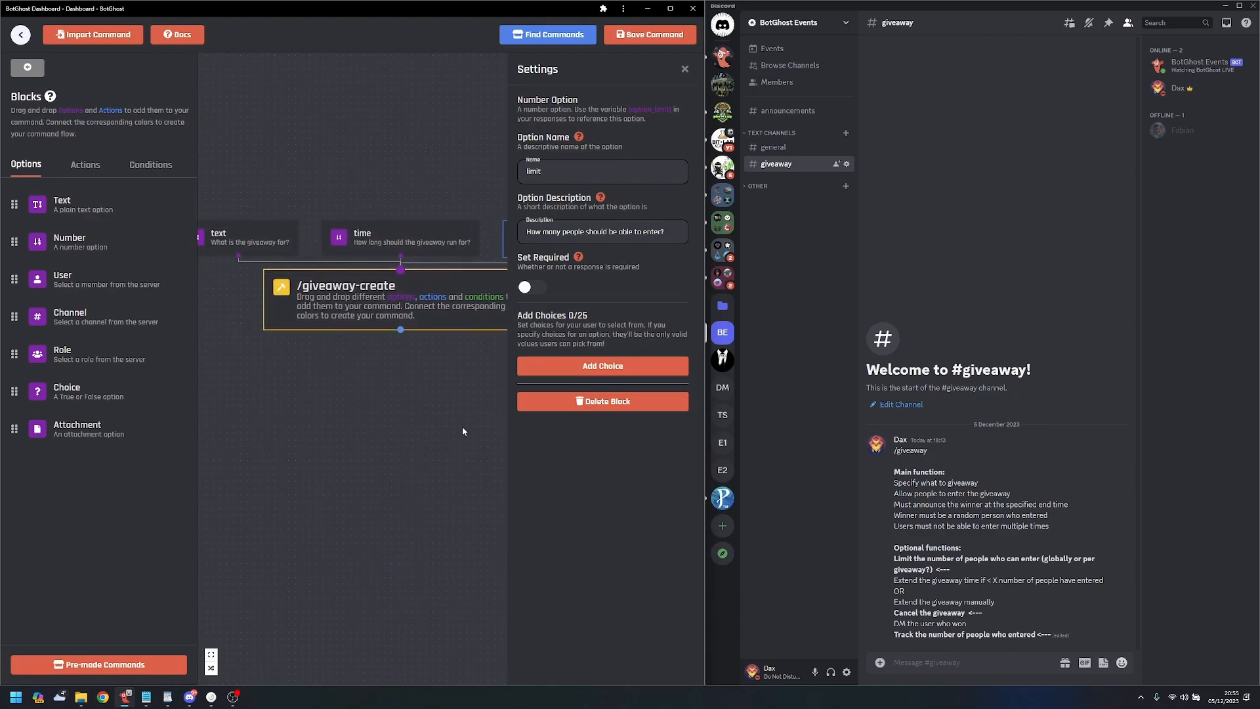
{"action": "left_click", "coordinate": [676, 40]}
{"action": "left_click", "coordinate": [373, 173]}
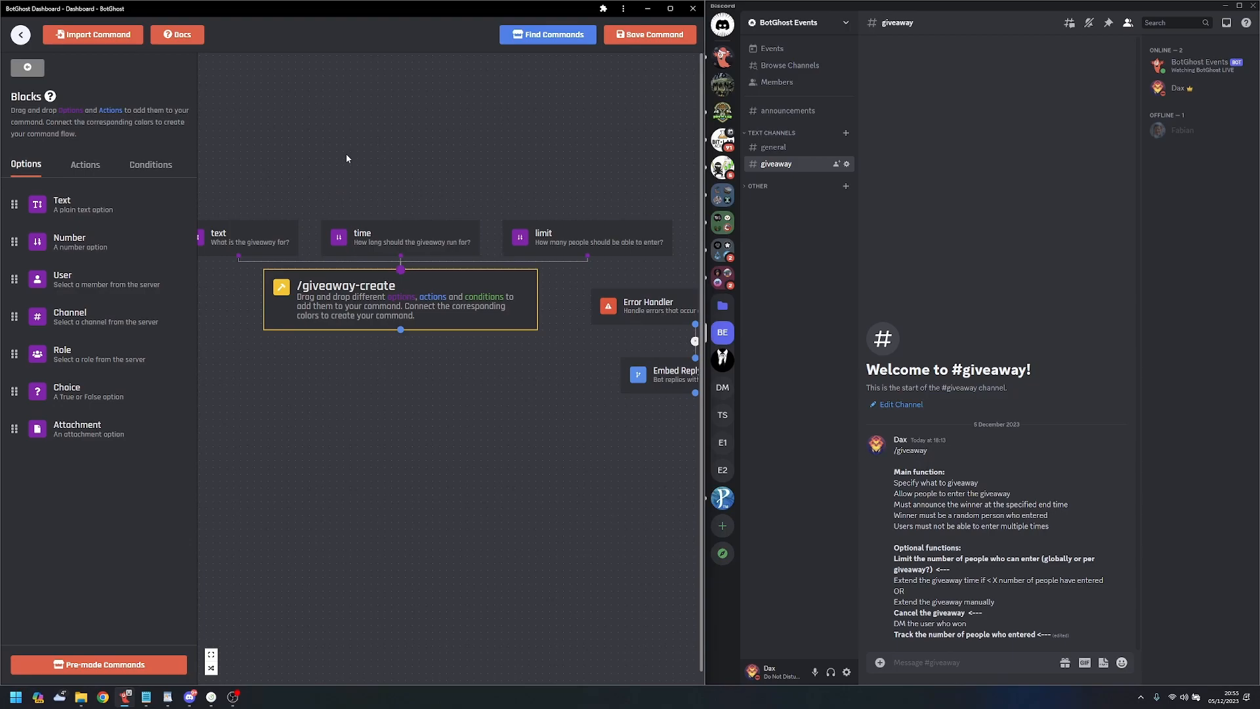
- Post the message "Collections (arrays)" in the giveaway channel in Discord
{"action": "left_click", "coordinate": [1006, 666]}
{"action": "type", "text": "Co"}
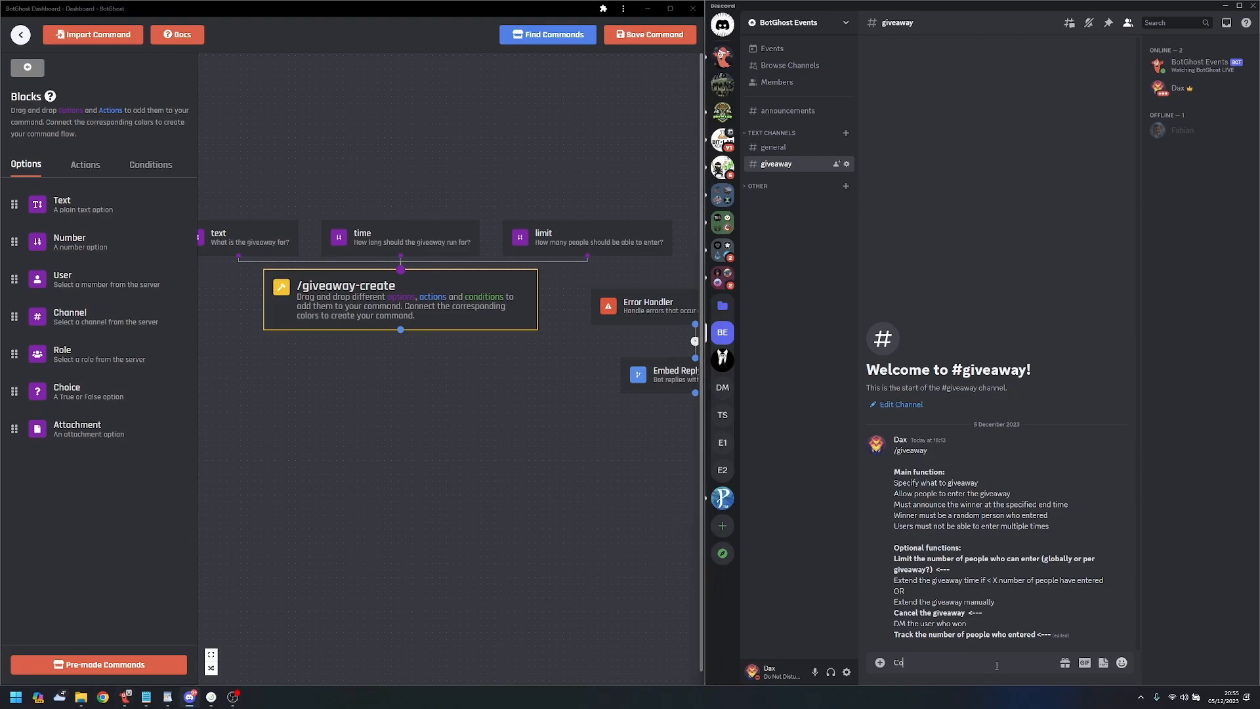
{"action": "type", "text": "llections (arrays)"}
{"action": "key", "text": "Return"}
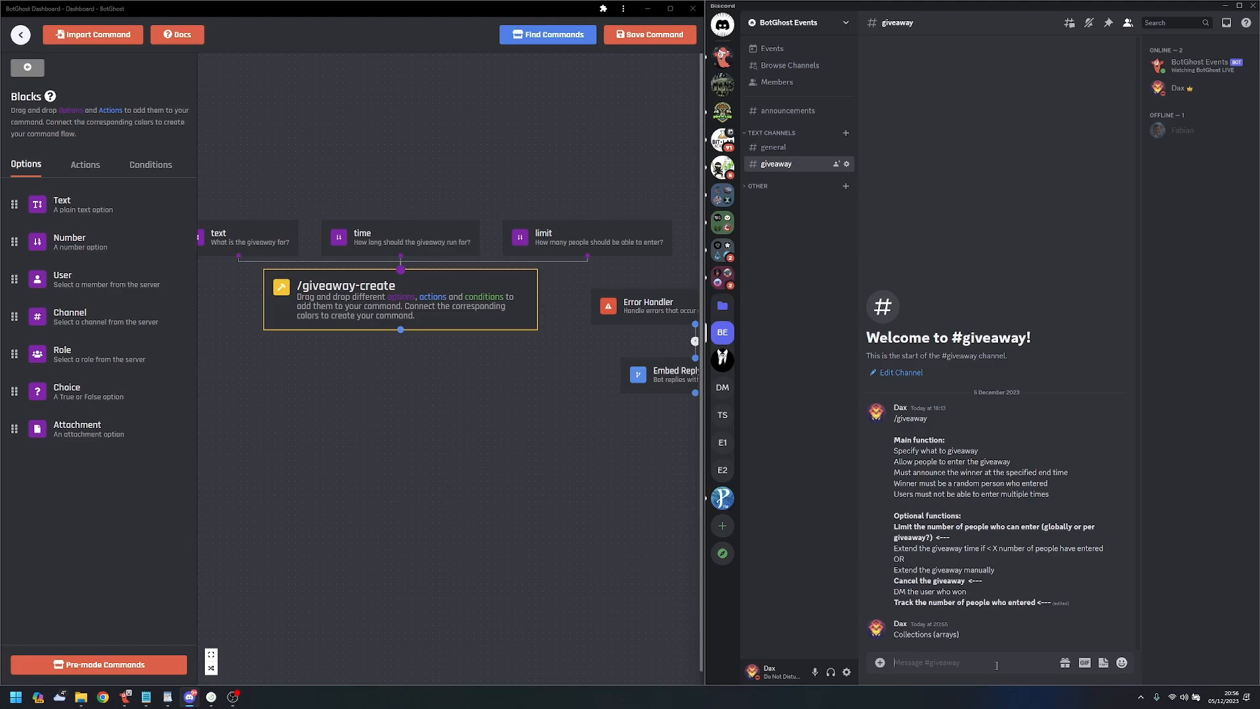
- Return to BotGhost, leave the command builder and open the Data Storage module
{"action": "left_click", "coordinate": [21, 35]}
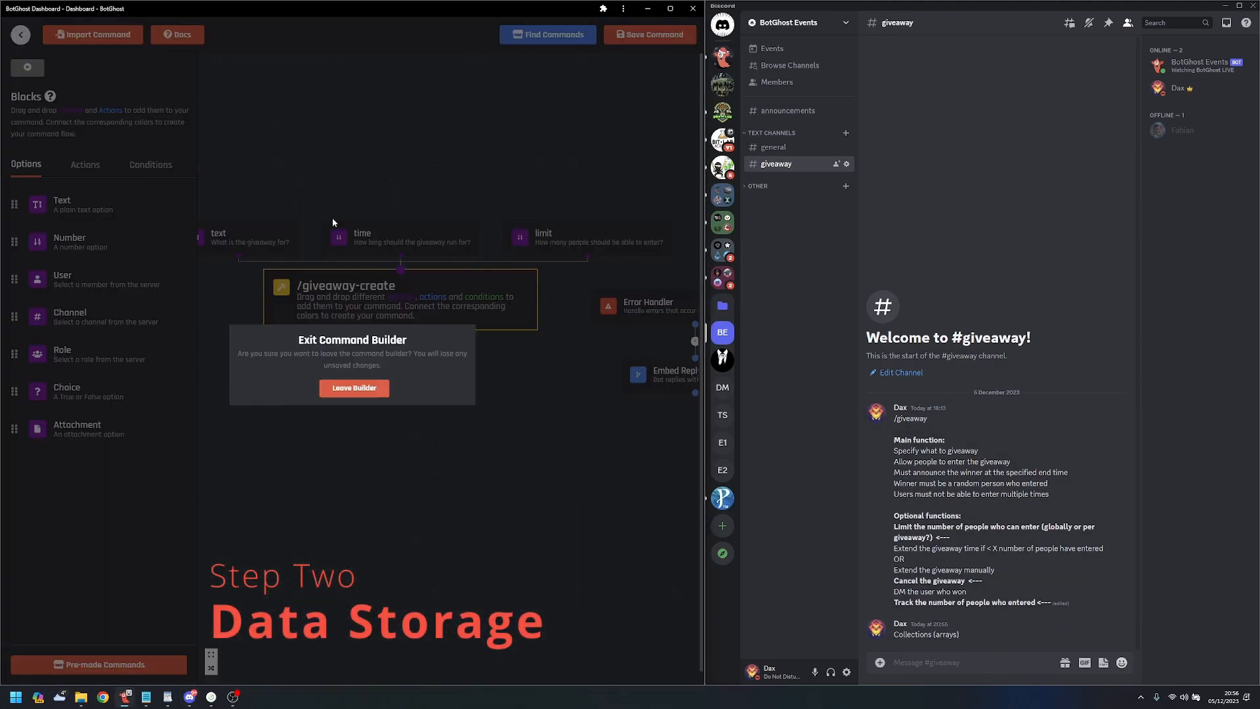
{"action": "left_click", "coordinate": [355, 387]}
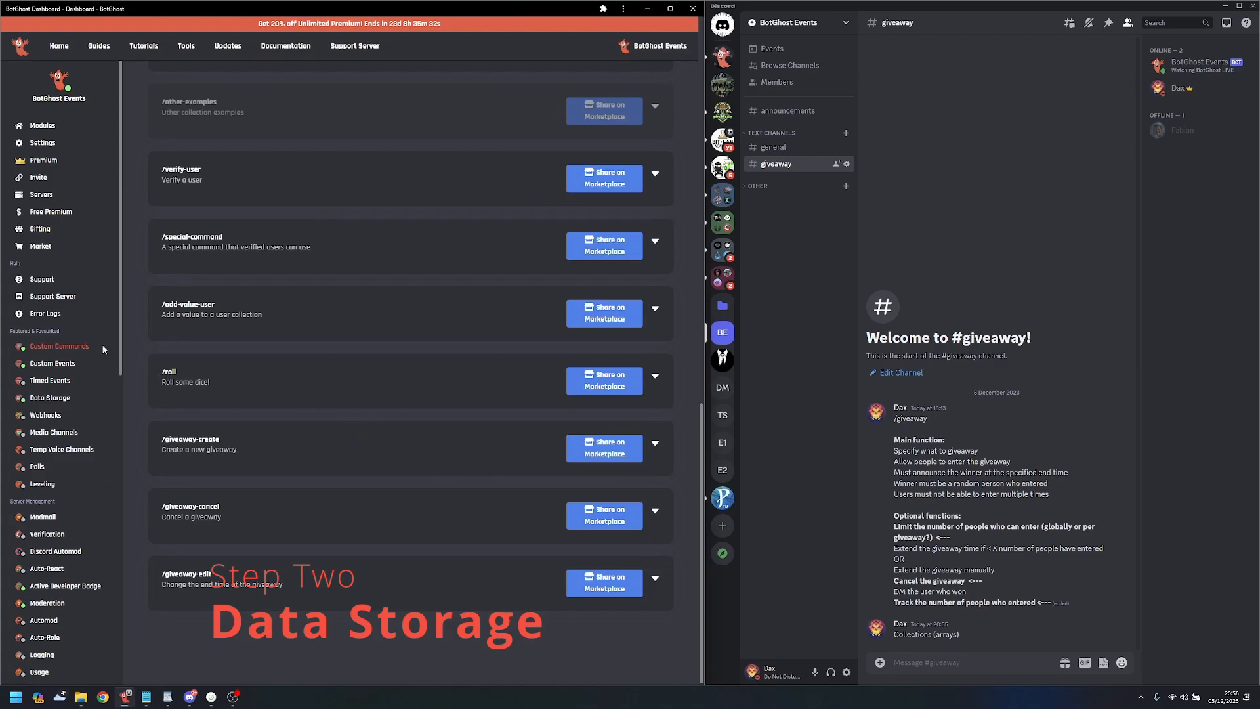
{"action": "left_click", "coordinate": [53, 399]}
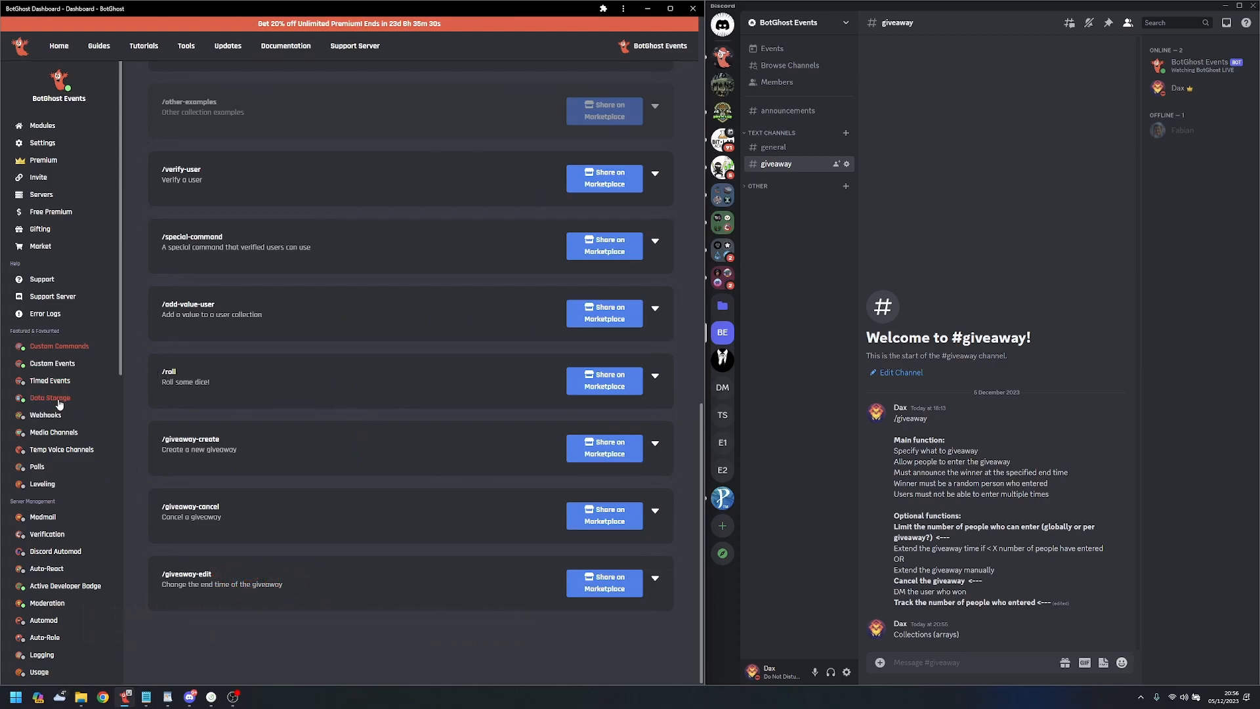
- Name the new custom variable giveaway_tracker and set its variable type to Collection
{"action": "left_click", "coordinate": [353, 316]}
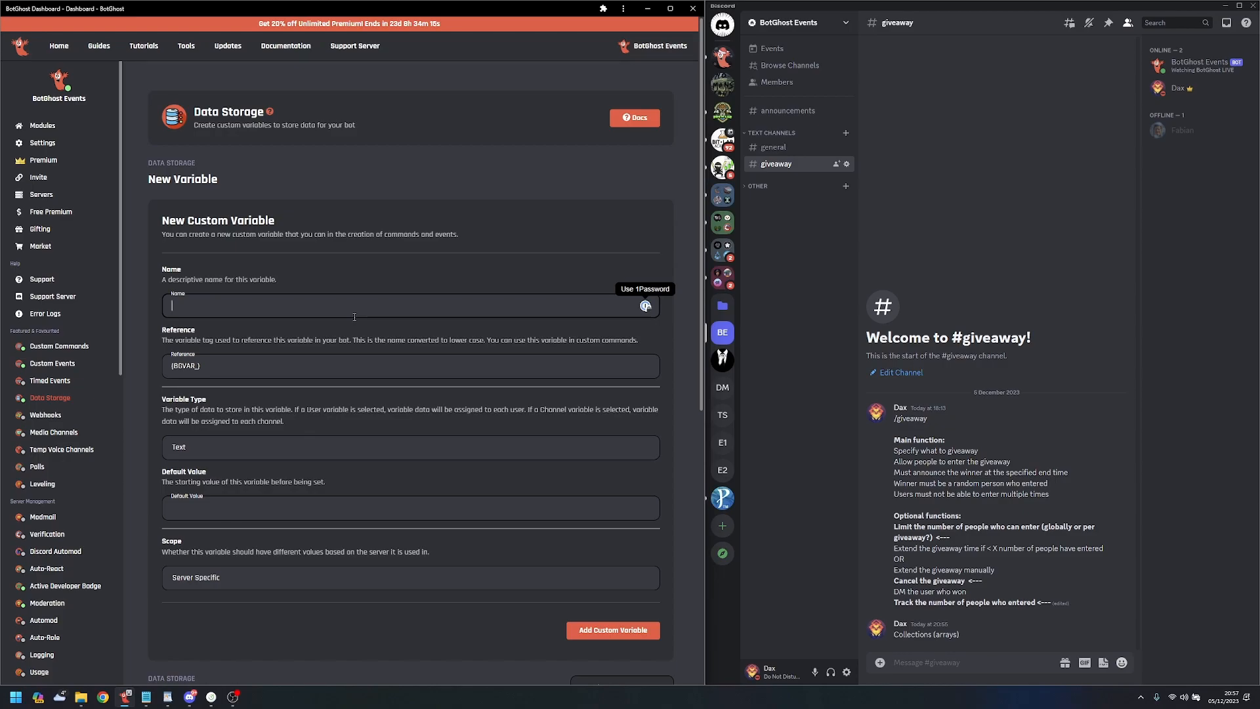
{"action": "type", "text": "giveaway_tracker"}
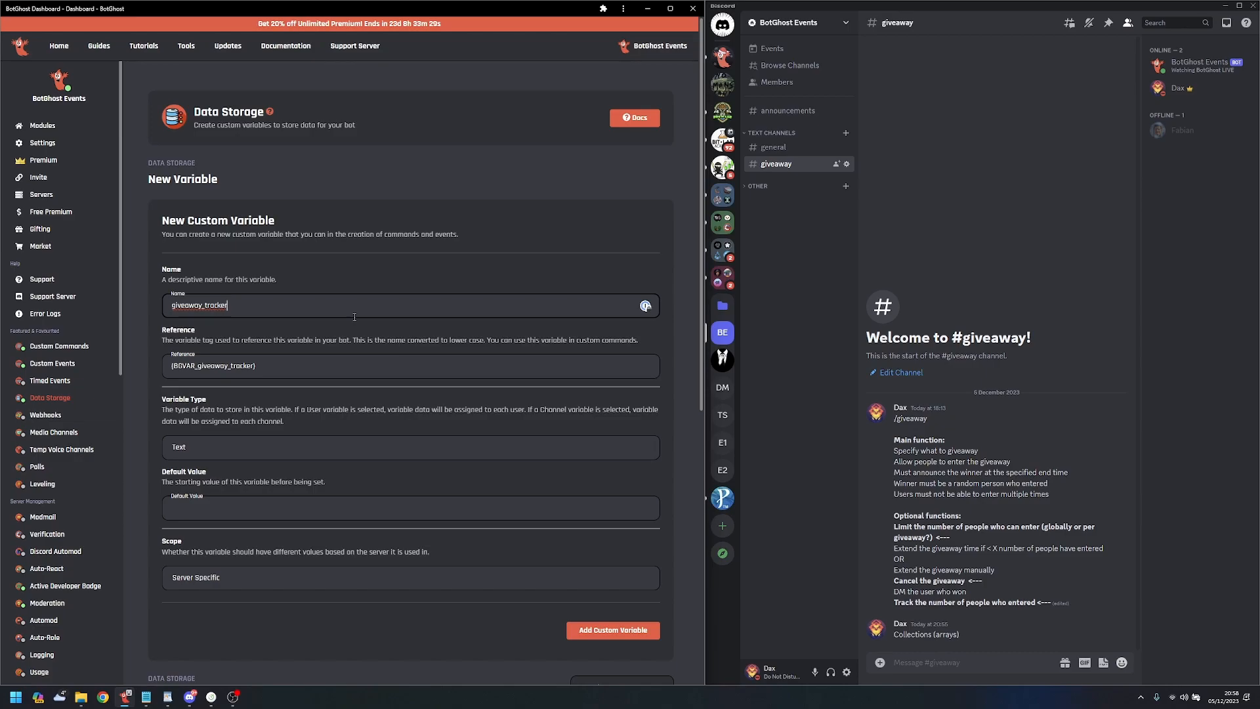
{"action": "left_click", "coordinate": [253, 453]}
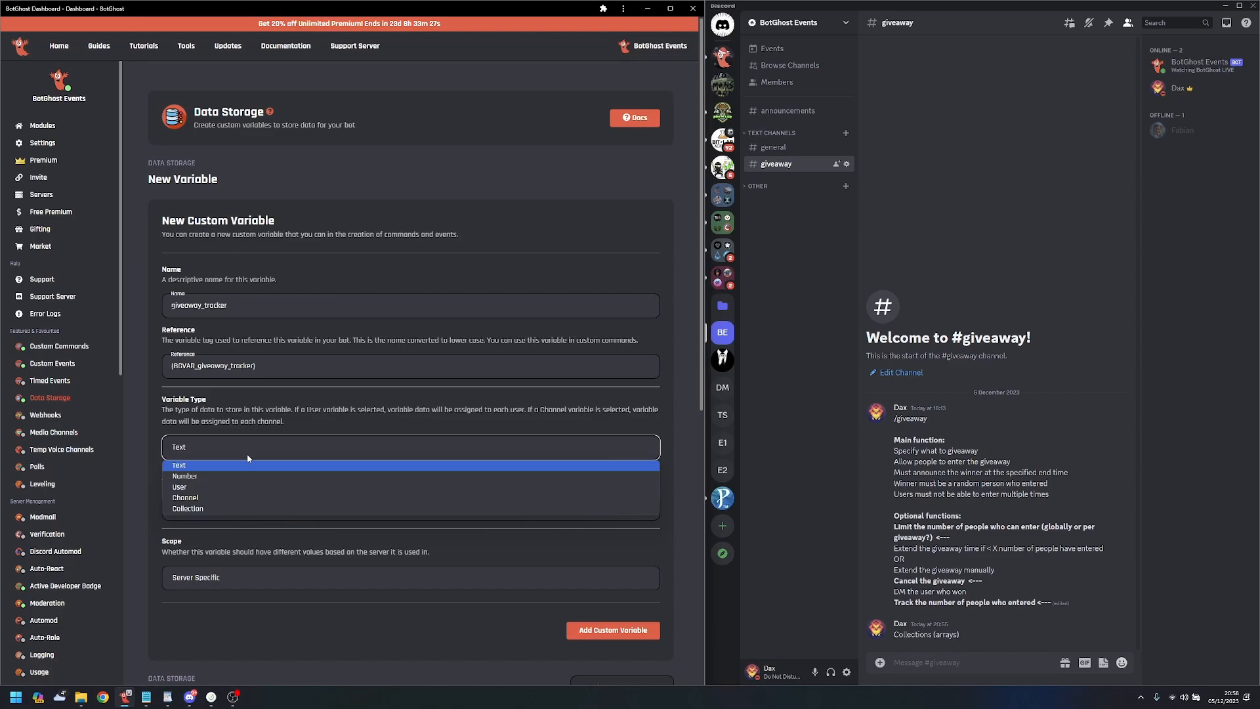
{"action": "left_click", "coordinate": [218, 508]}
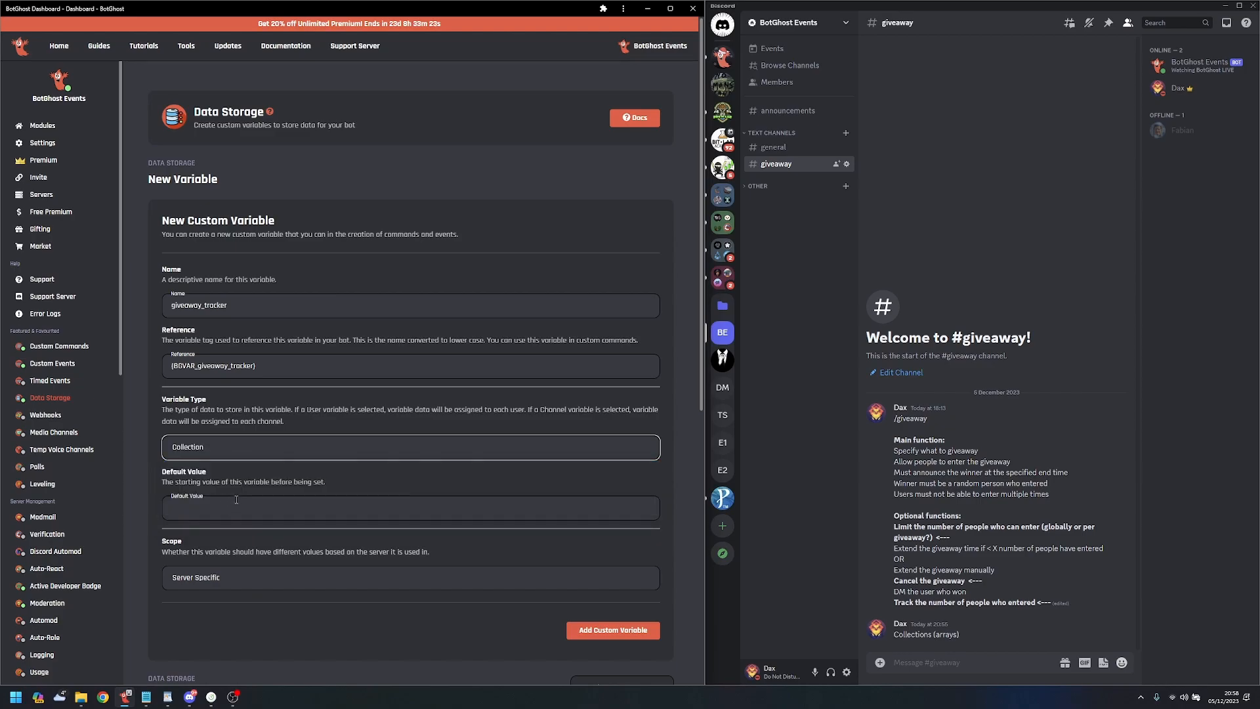
{"action": "left_click", "coordinate": [216, 451]}
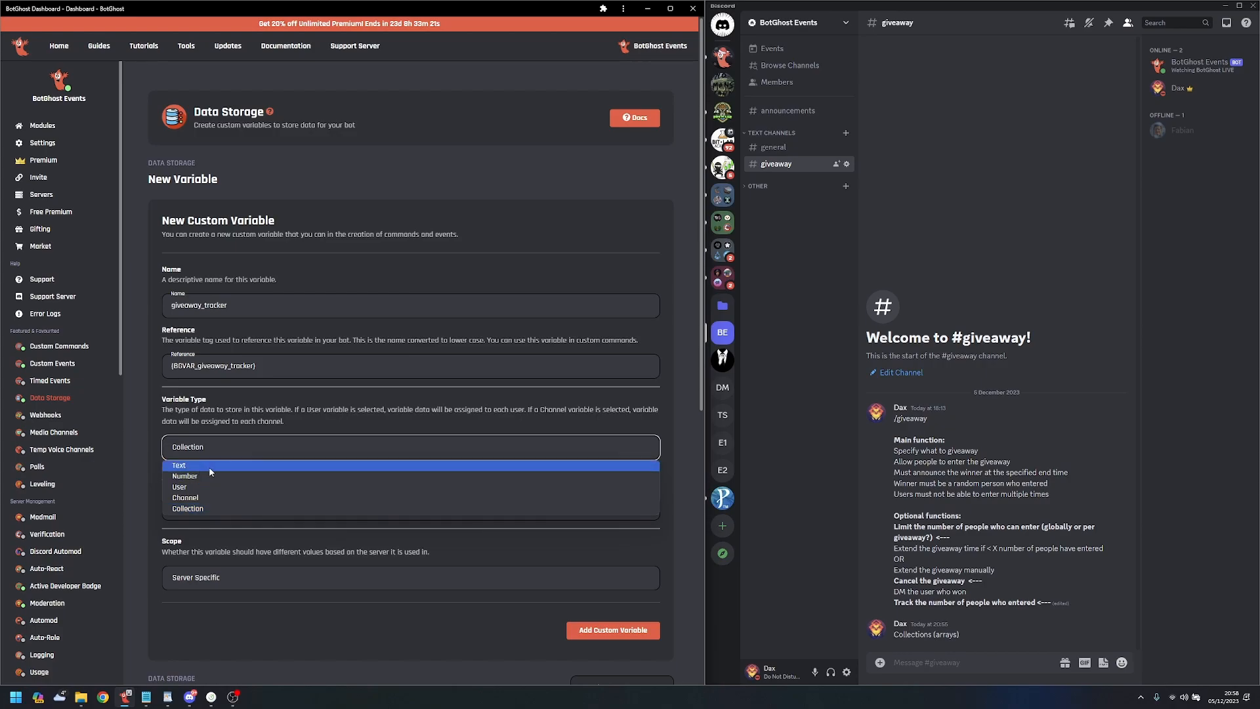
{"action": "left_click", "coordinate": [216, 509]}
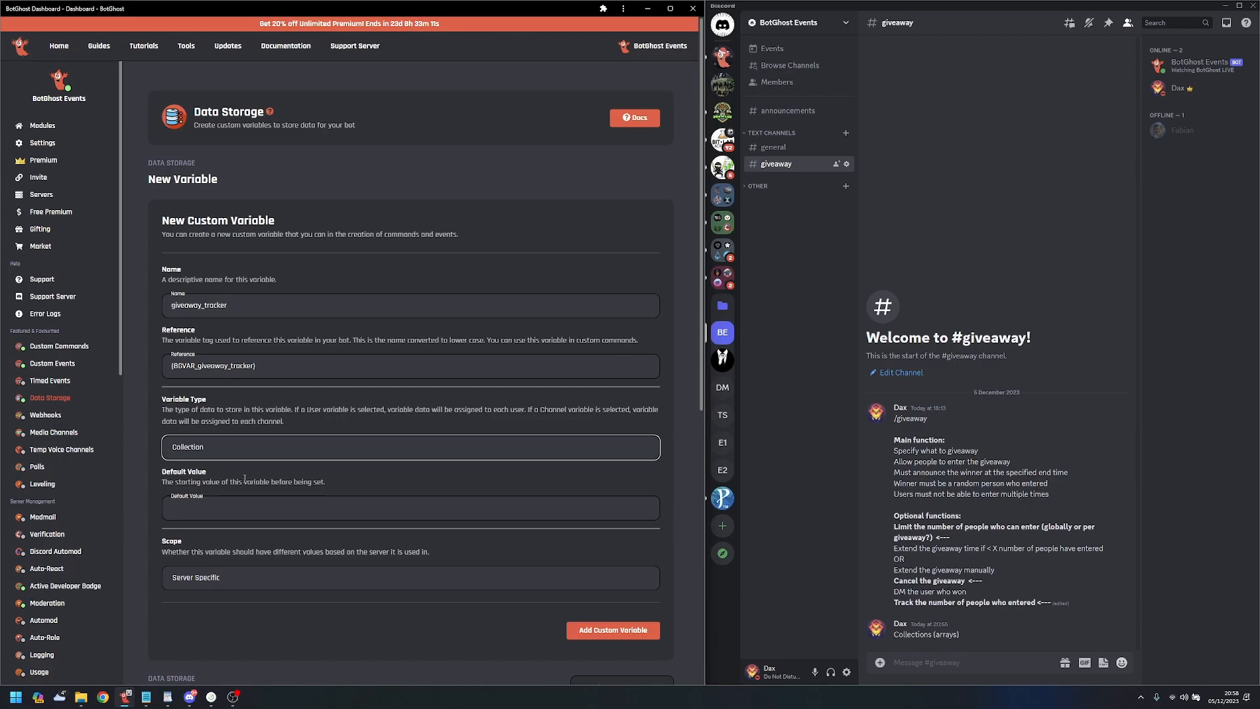
{"action": "left_click", "coordinate": [236, 486]}
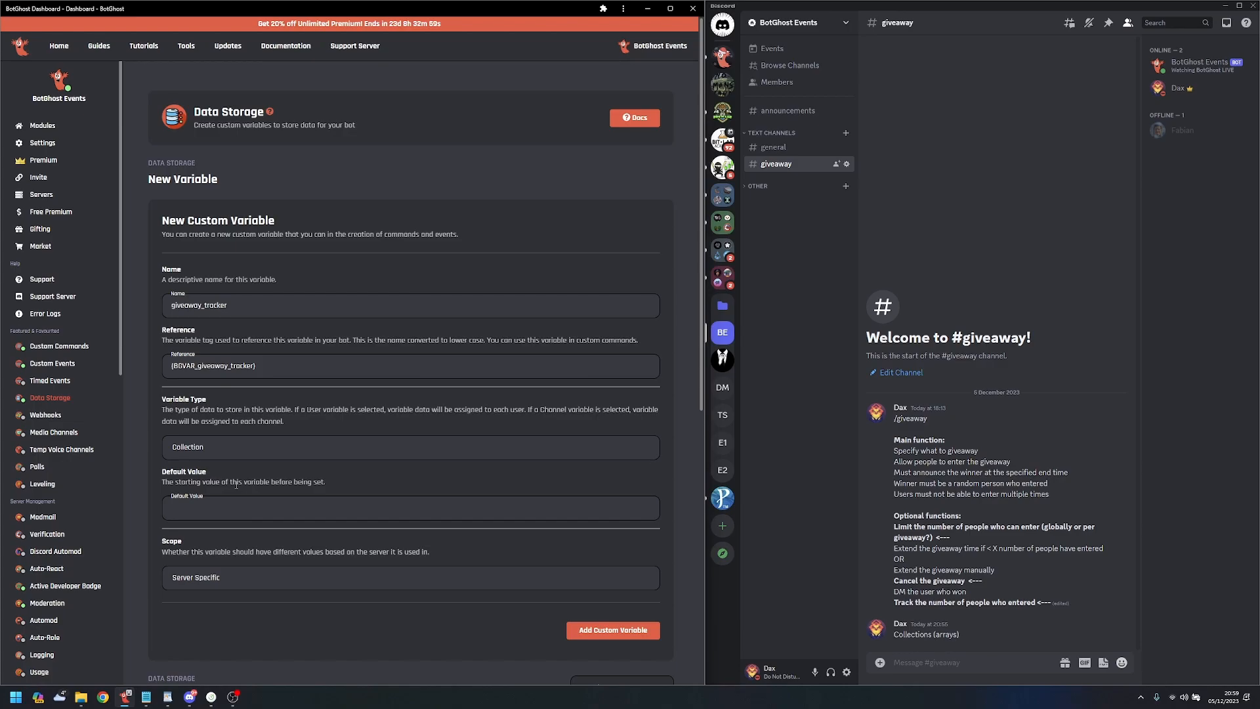
- Try the User variable type with Collection as its user data type, and return the variable type to Collection
{"action": "left_click", "coordinate": [203, 456]}
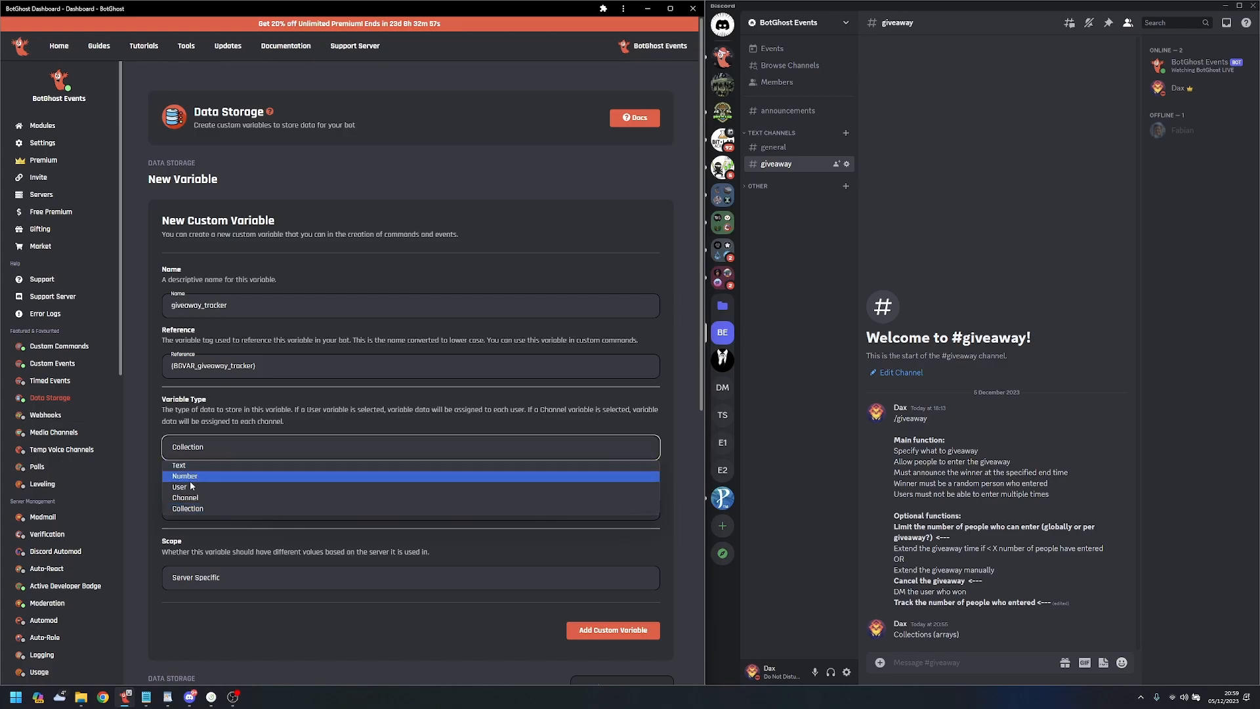
{"action": "left_click", "coordinate": [190, 480]}
{"action": "left_click", "coordinate": [226, 507]}
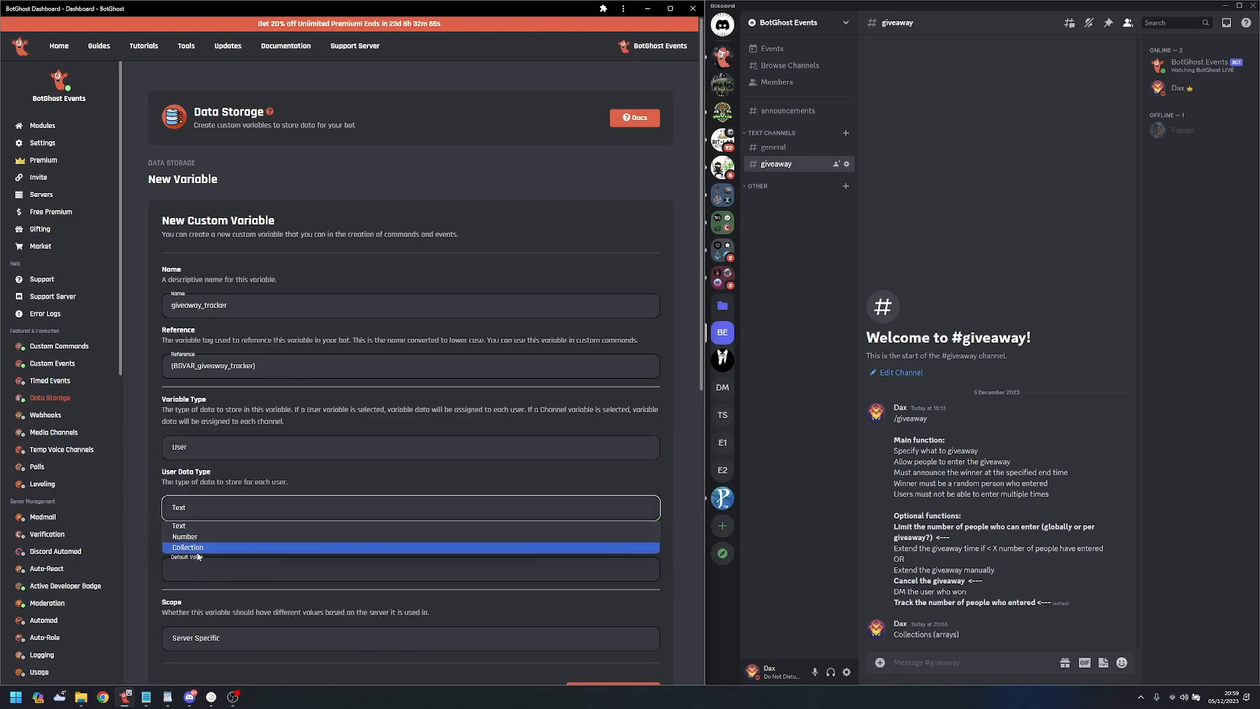
{"action": "left_click", "coordinate": [190, 620]}
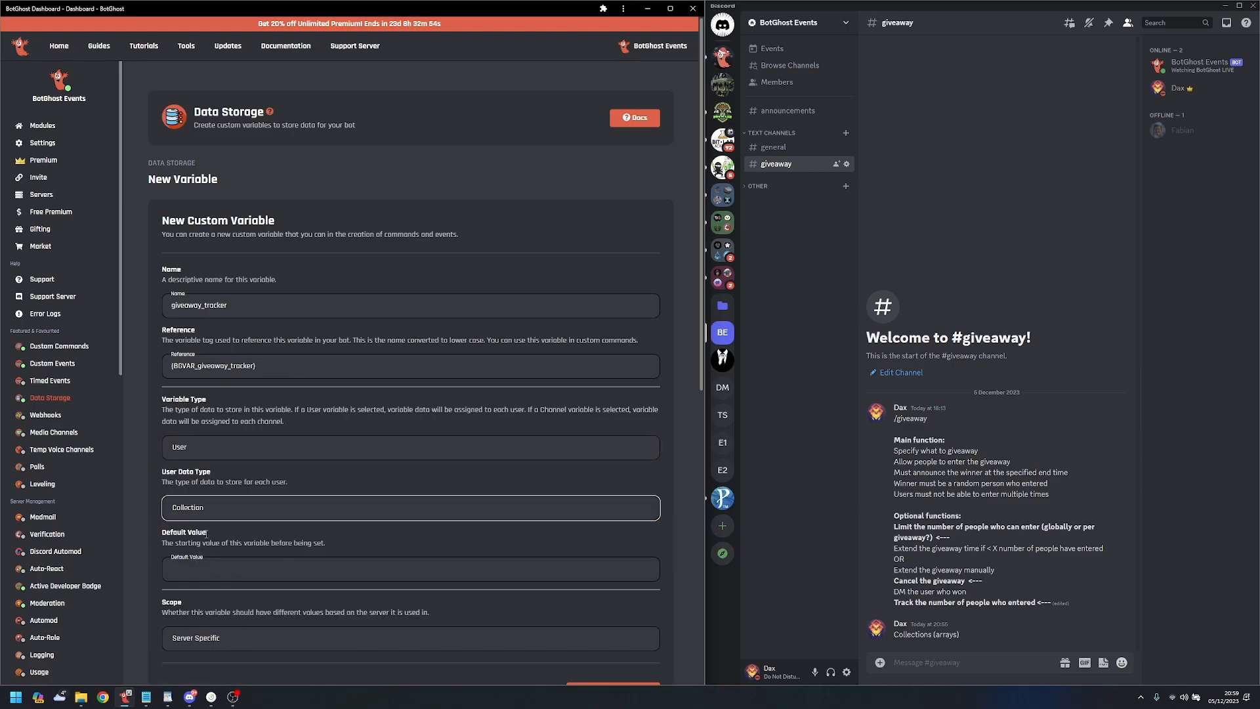
{"action": "left_click", "coordinate": [218, 447]}
{"action": "left_click", "coordinate": [207, 500]}
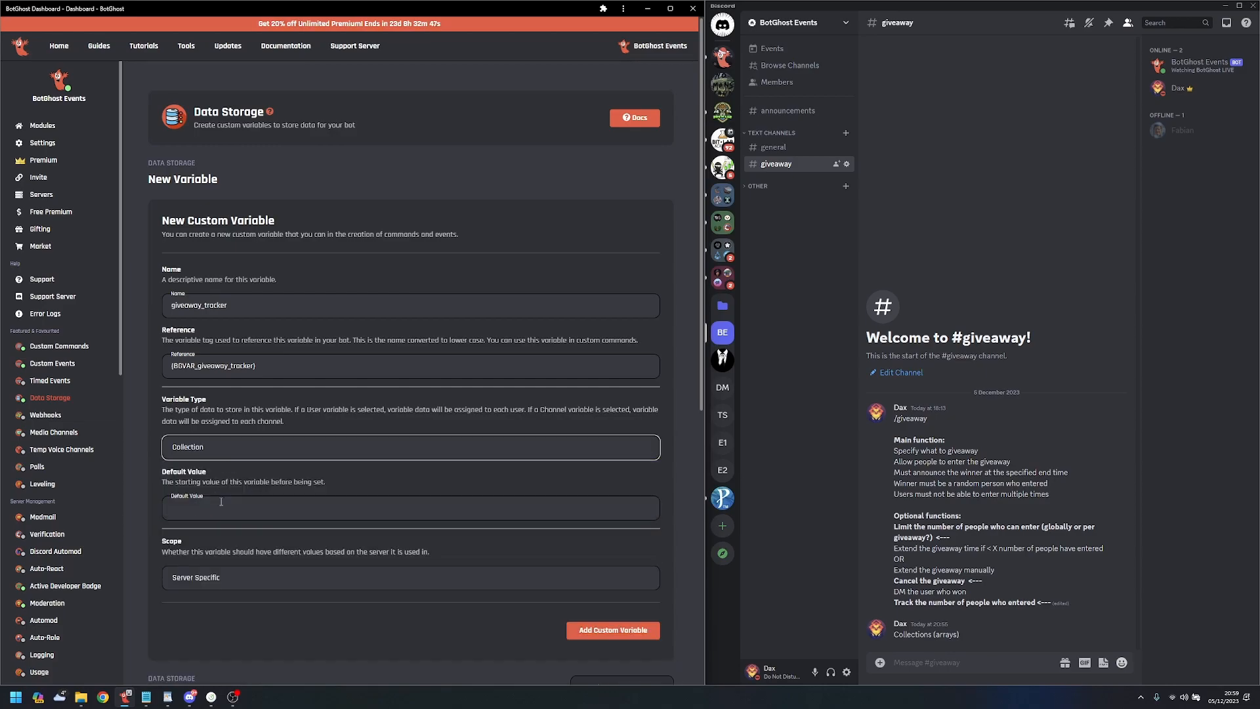
- Set the giveaway_tracker default value to null,null, add the custom variable and save the changes
{"action": "left_click", "coordinate": [219, 508]}
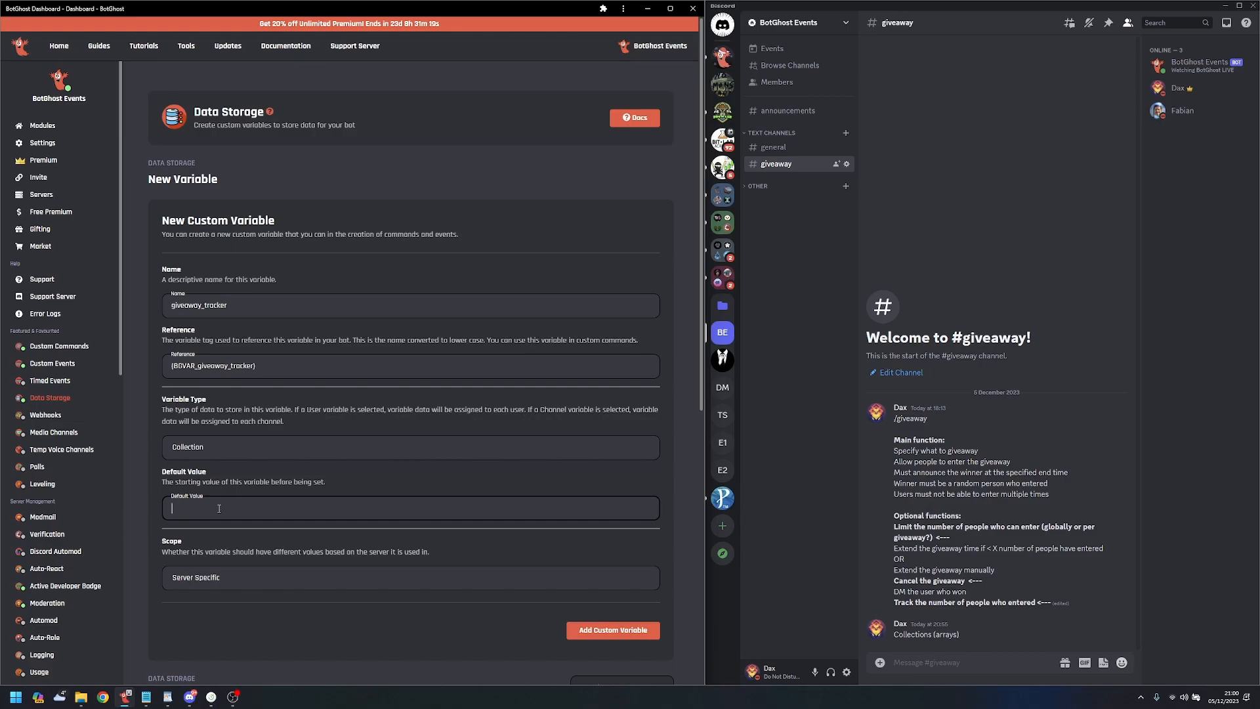
{"action": "type", "text": "0"}
{"action": "type", "text": ","}
{"action": "key", "text": "BackSpace"}
{"action": "key", "text": "BackSpace"}
{"action": "key", "text": "BackSpace"}
{"action": "key", "text": "BackSpace"}
{"action": "type", "text": "null"}
{"action": "type", "text": ",null"}
{"action": "left_click", "coordinate": [613, 630]}
{"action": "left_click", "coordinate": [591, 660]}
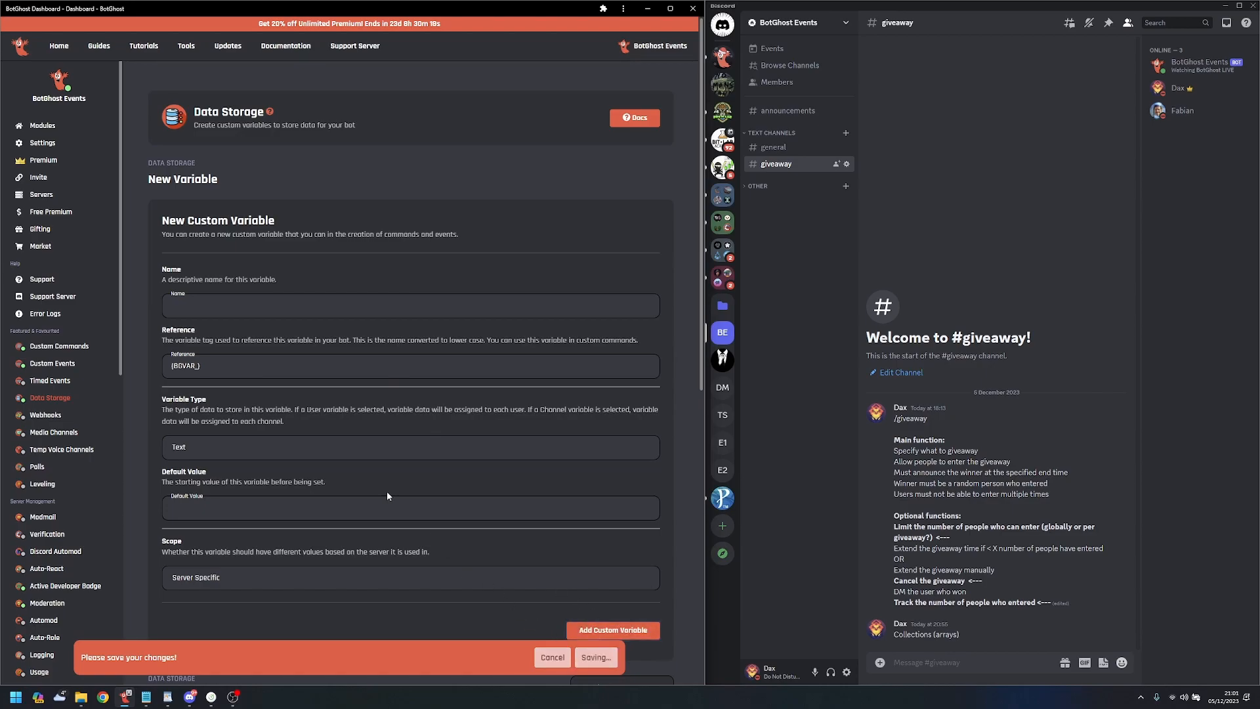
- Add a Collection variable named giveaway_users with an empty default value and save the changes
{"action": "left_click", "coordinate": [203, 304]}
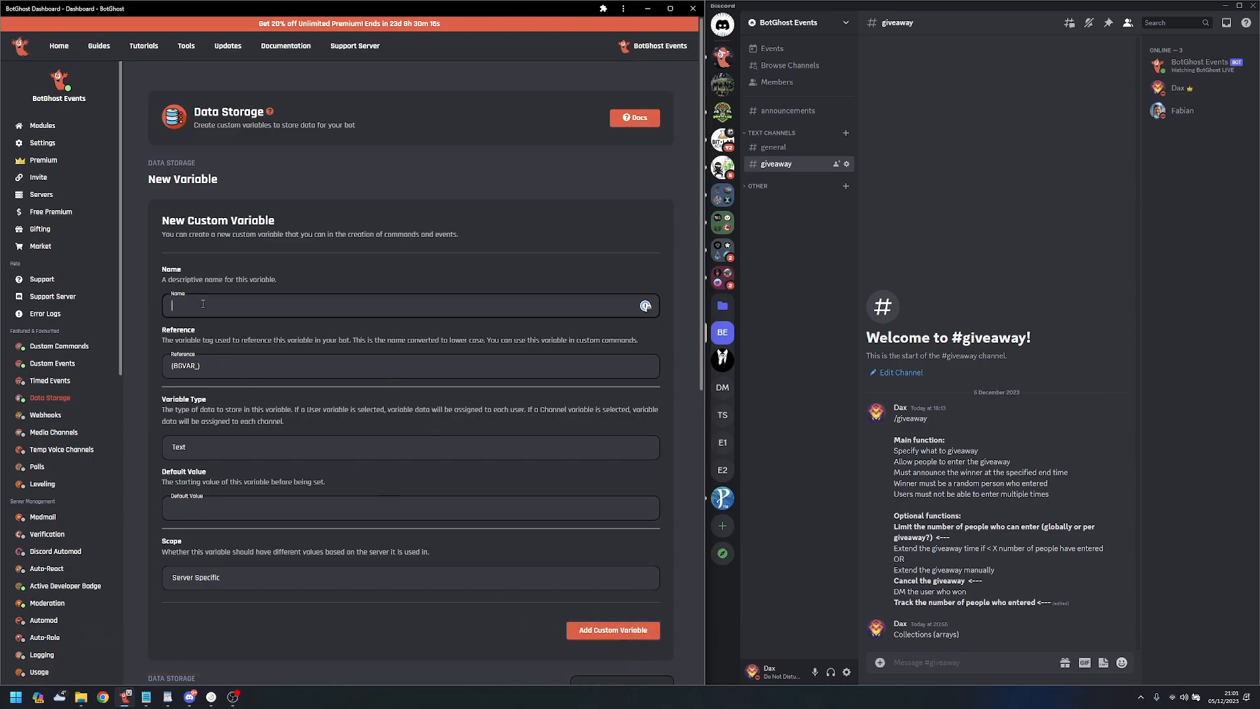
{"action": "type", "text": "giveaway_users"}
{"action": "left_click", "coordinate": [219, 447]}
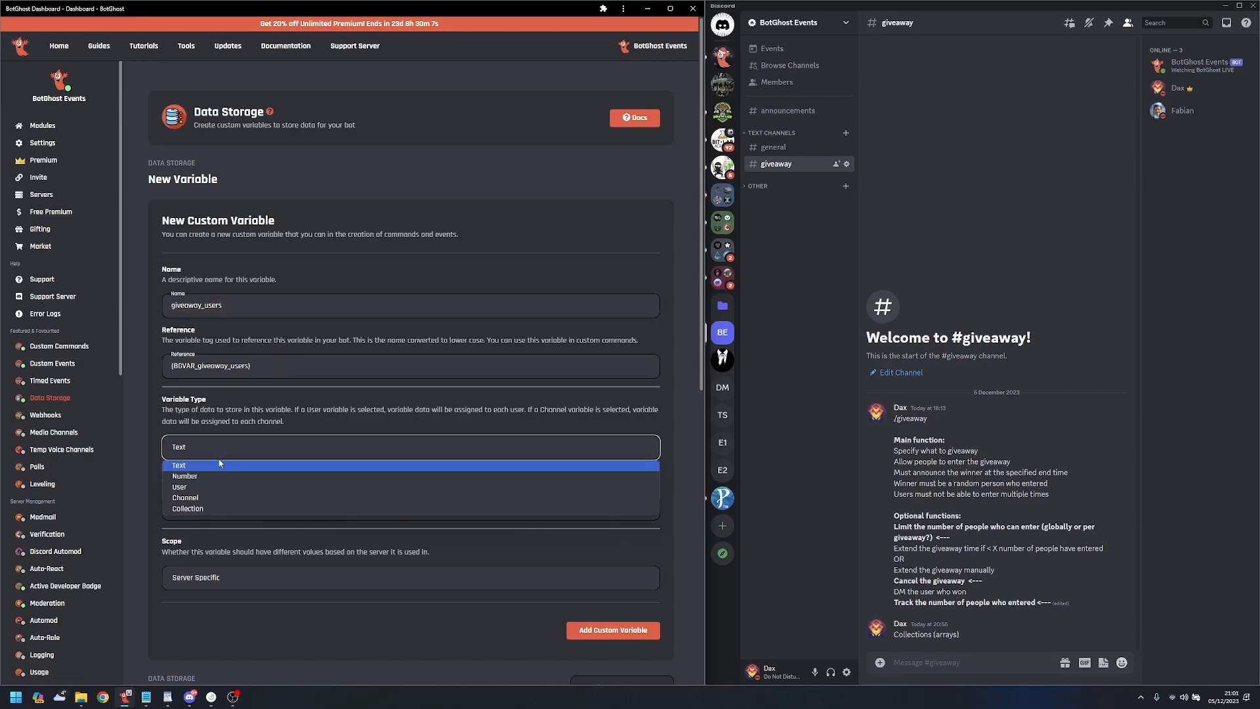
{"action": "left_click", "coordinate": [218, 503]}
{"action": "left_click", "coordinate": [218, 503]}
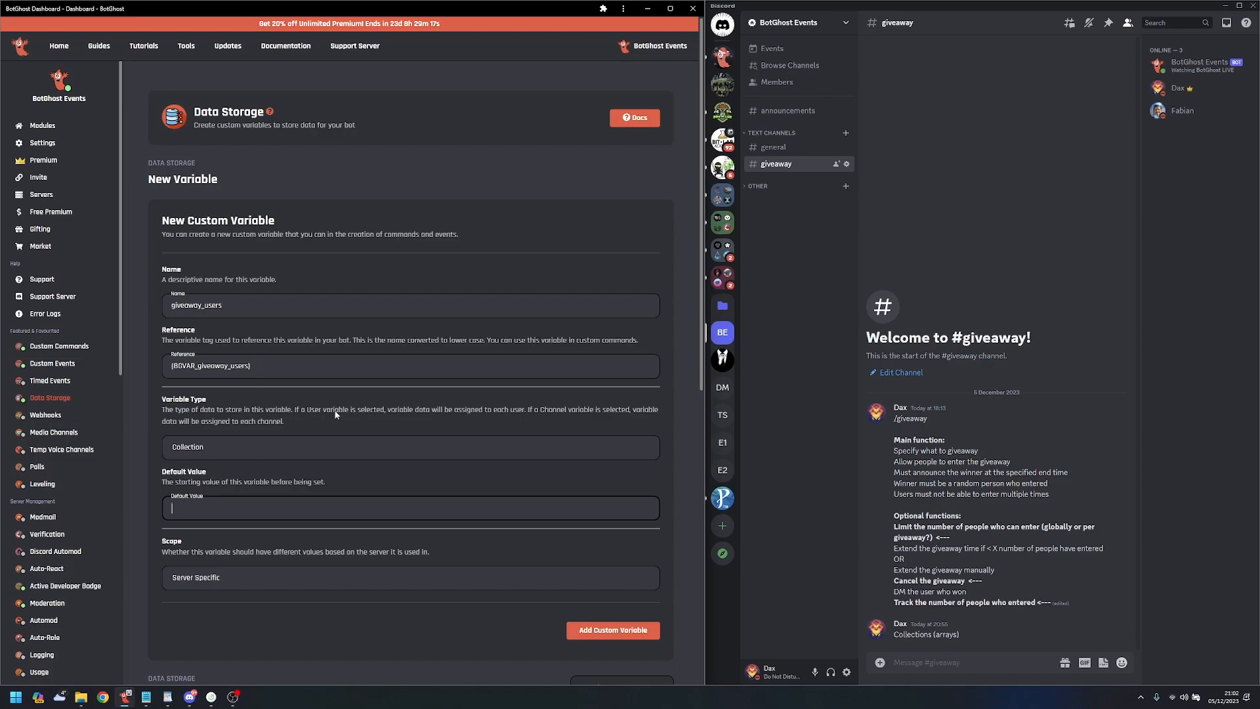
{"action": "left_click", "coordinate": [643, 640]}
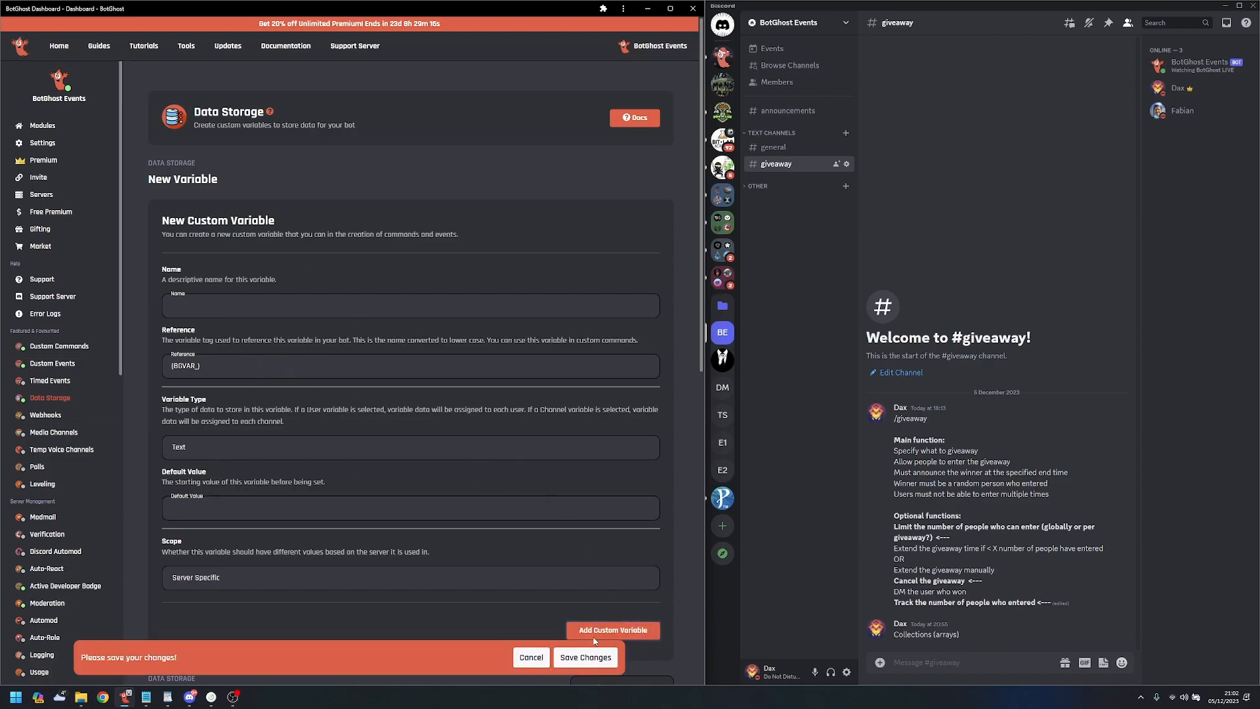
{"action": "left_click", "coordinate": [587, 656]}
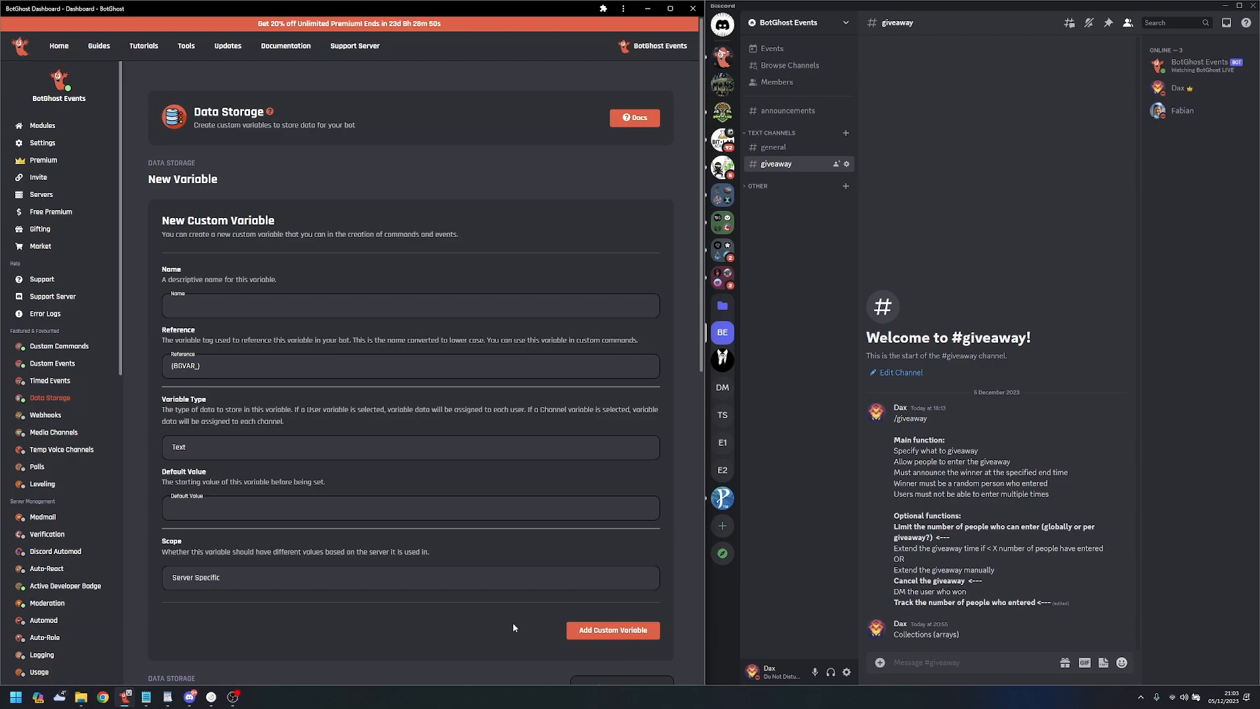
- Open the /giveaway-create custom command in the command builder
{"action": "left_click", "coordinate": [54, 348]}
{"action": "scroll", "coordinate": [343, 433], "scroll_direction": "down", "scroll_amount": 12}
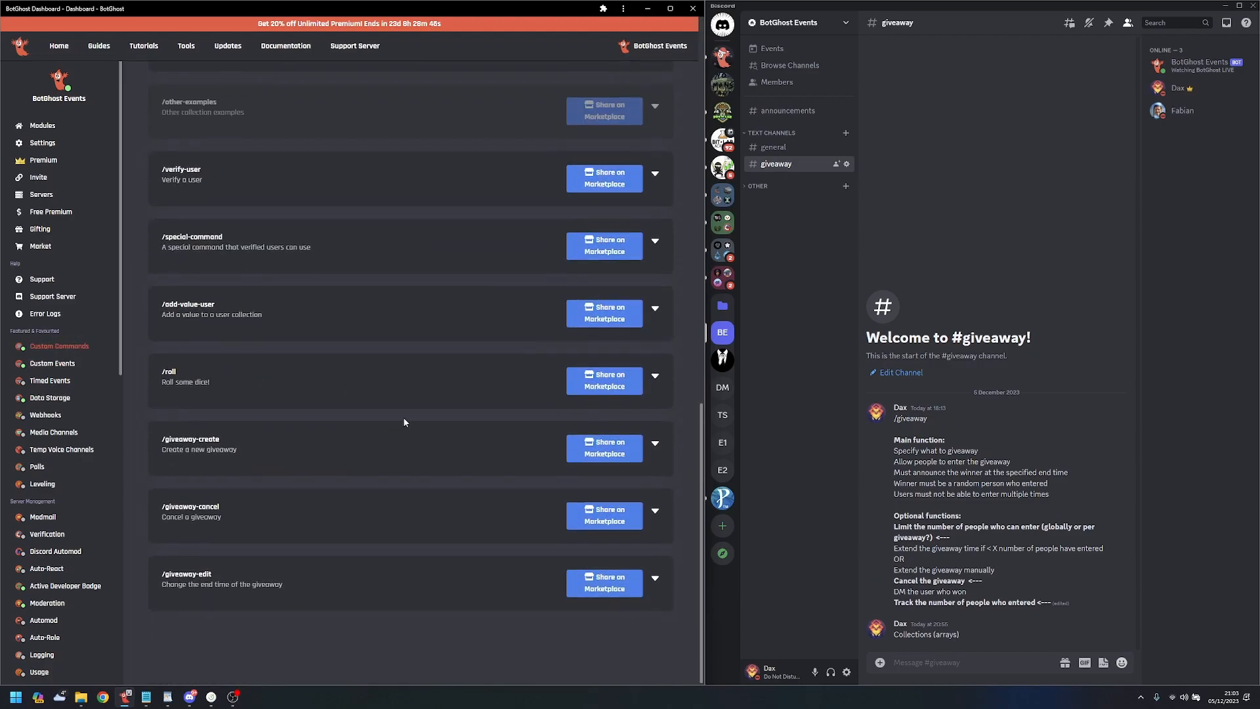
{"action": "left_click", "coordinate": [240, 464]}
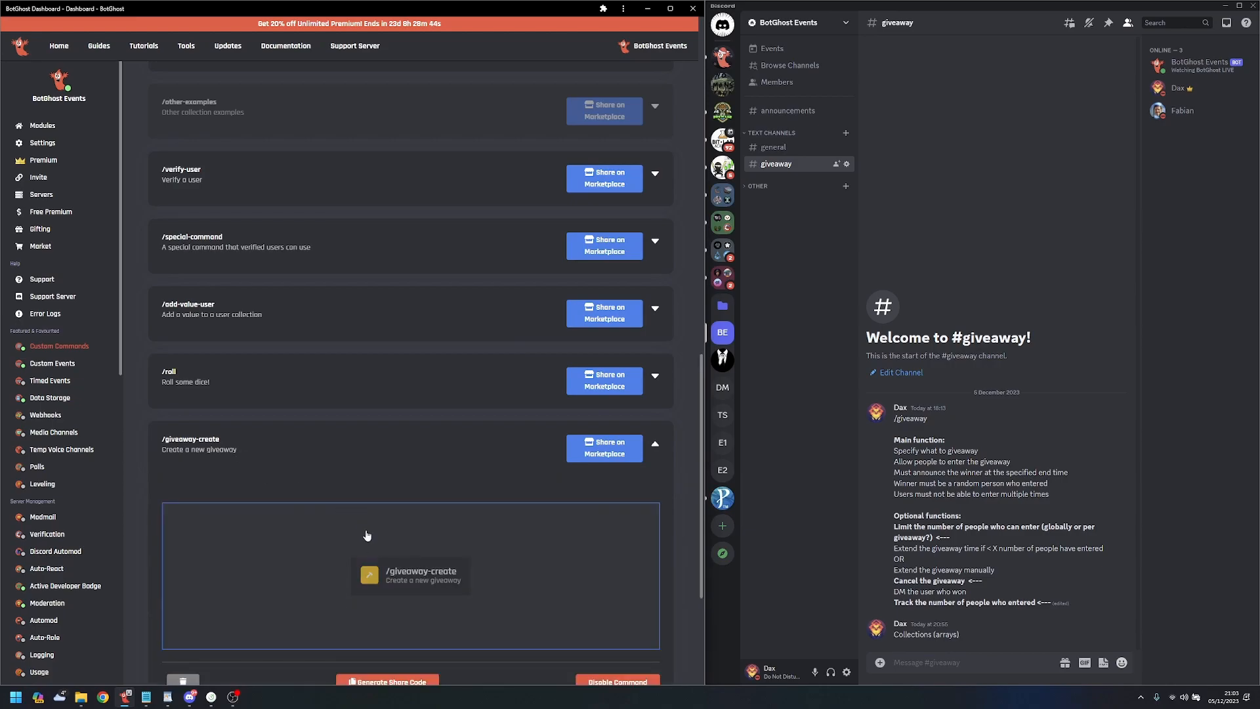
{"action": "left_click", "coordinate": [283, 545]}
- Switch to Discord and open the announcements channel of the BotGhost Events server
{"action": "scroll", "coordinate": [387, 491], "scroll_direction": "up", "scroll_amount": 3}
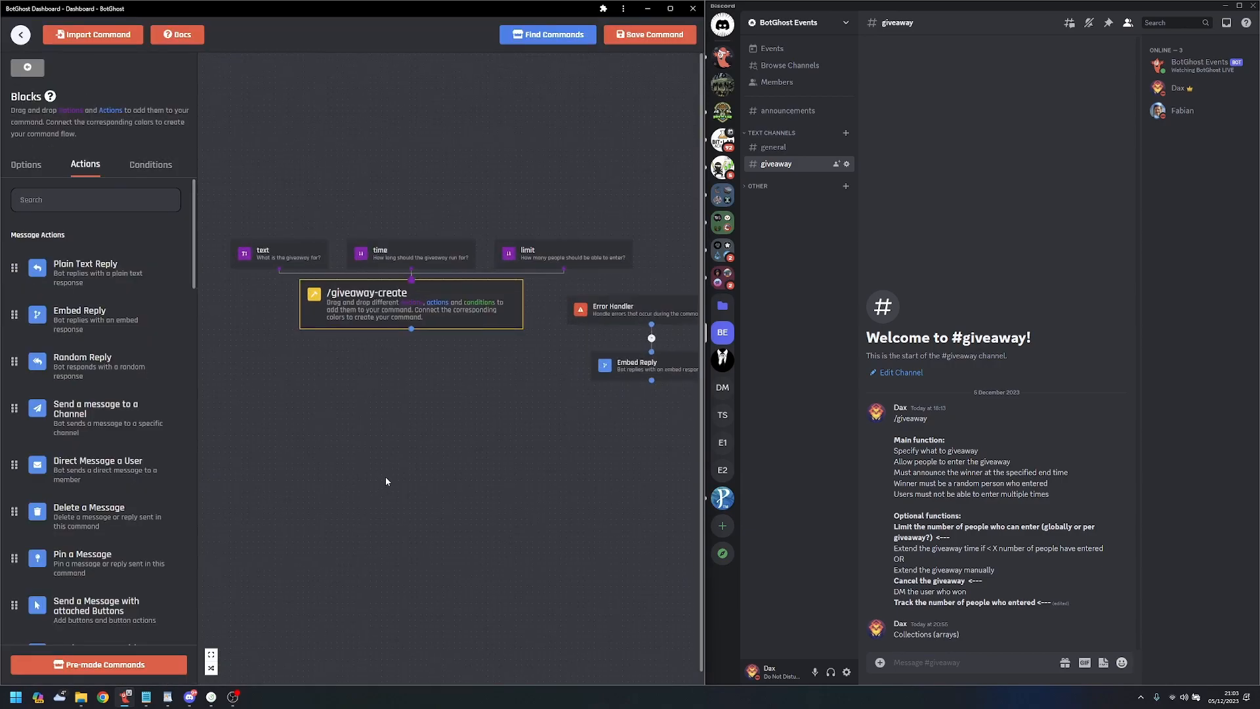
{"action": "scroll", "coordinate": [431, 489], "scroll_direction": "down", "scroll_amount": 2}
{"action": "scroll", "coordinate": [447, 464], "scroll_direction": "down", "scroll_amount": 2}
{"action": "left_click_drag", "start_coordinate": [464, 498], "coordinate": [476, 486]}
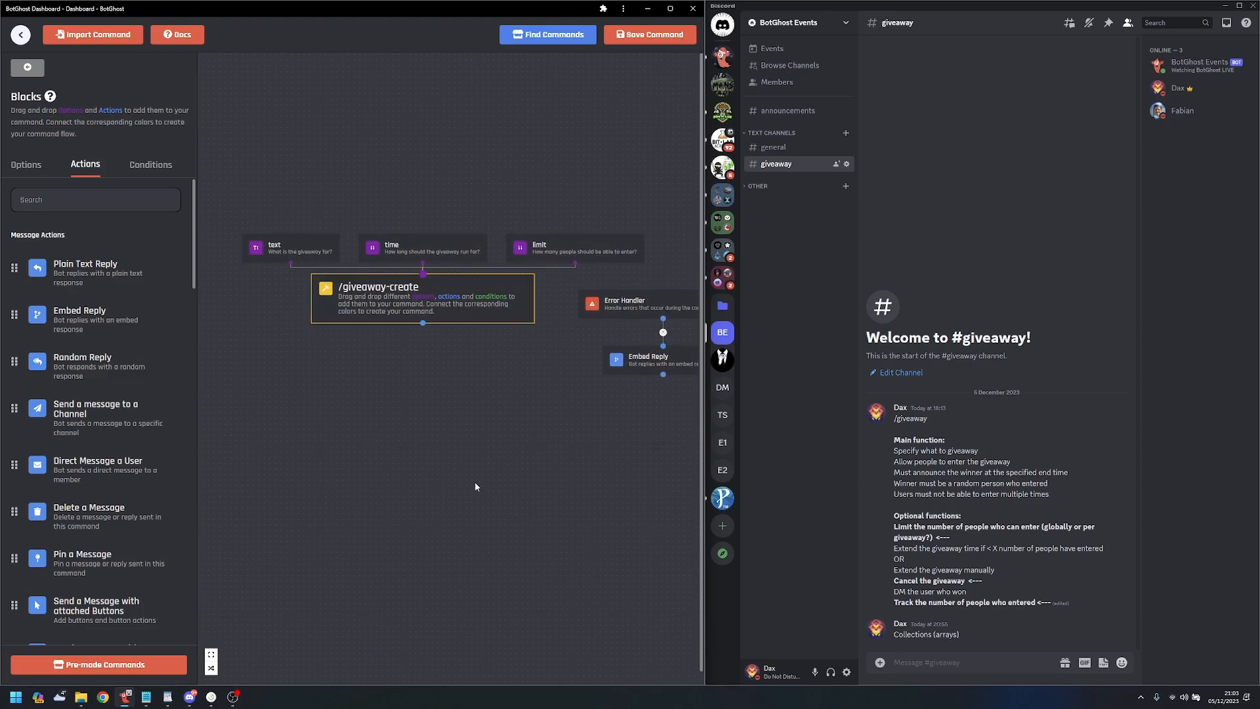
{"action": "scroll", "coordinate": [400, 462], "scroll_direction": "up", "scroll_amount": 2}
{"action": "left_click_drag", "start_coordinate": [409, 474], "coordinate": [407, 477]}
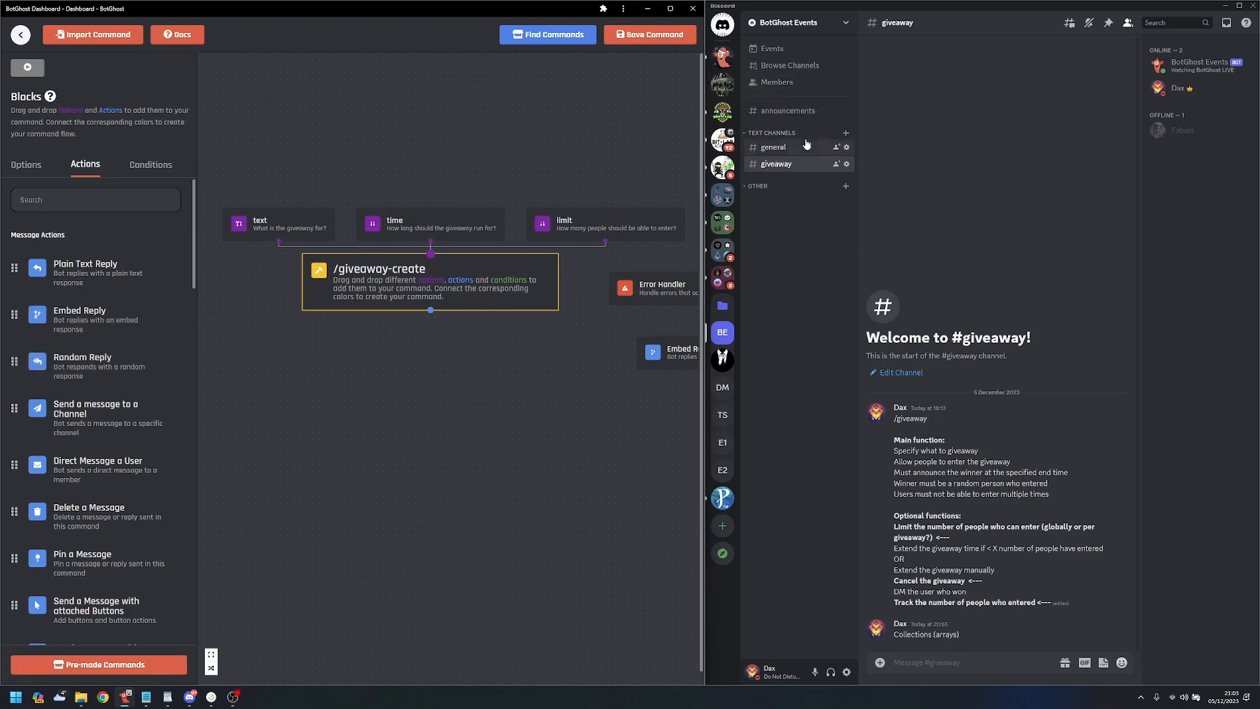
{"action": "left_click", "coordinate": [787, 111]}
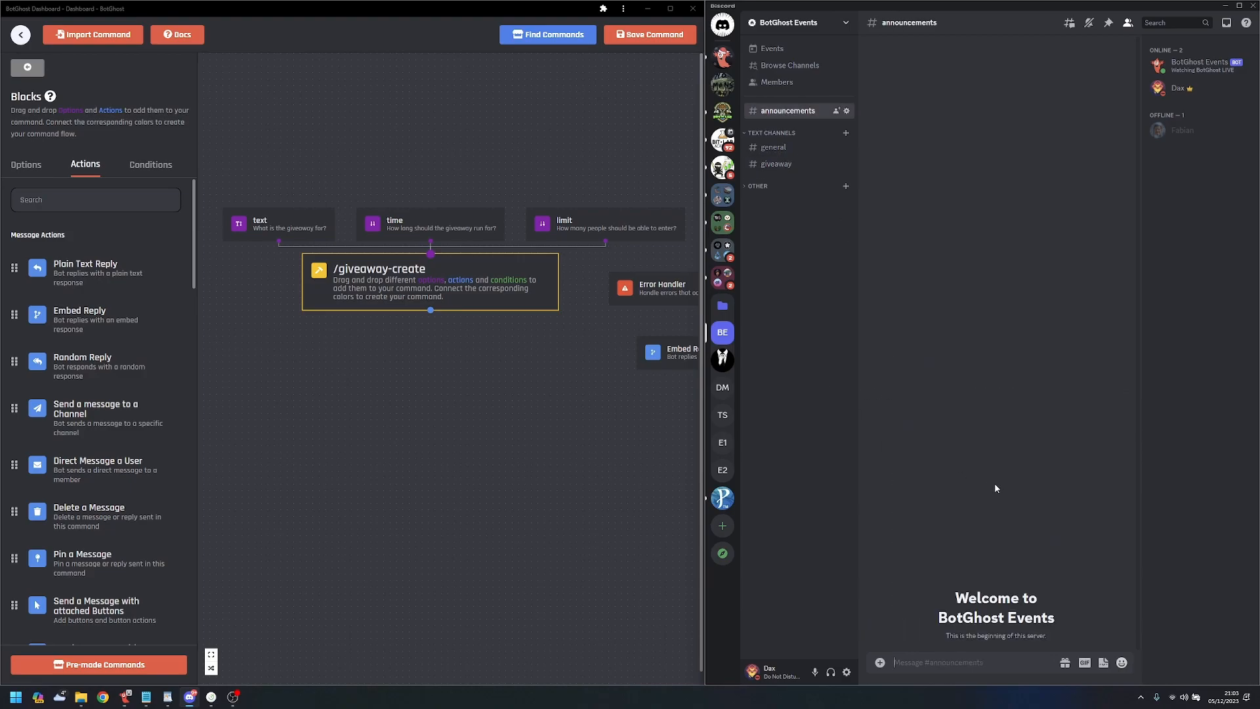
- Return to BotGhost, add a Send a Message with attached Buttons action and connect it beneath the /giveaway-create block
{"action": "left_click", "coordinate": [520, 422]}
{"action": "left_click", "coordinate": [462, 296]}
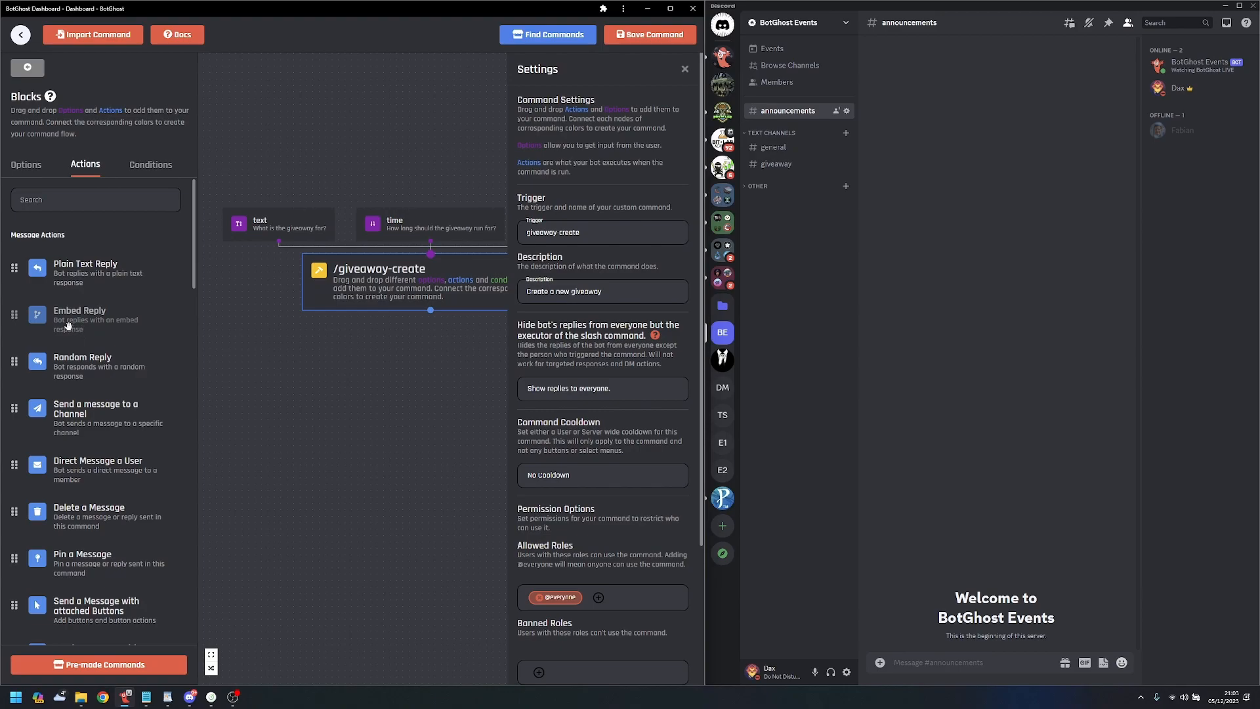
{"action": "scroll", "coordinate": [96, 444], "scroll_direction": "down", "scroll_amount": 2}
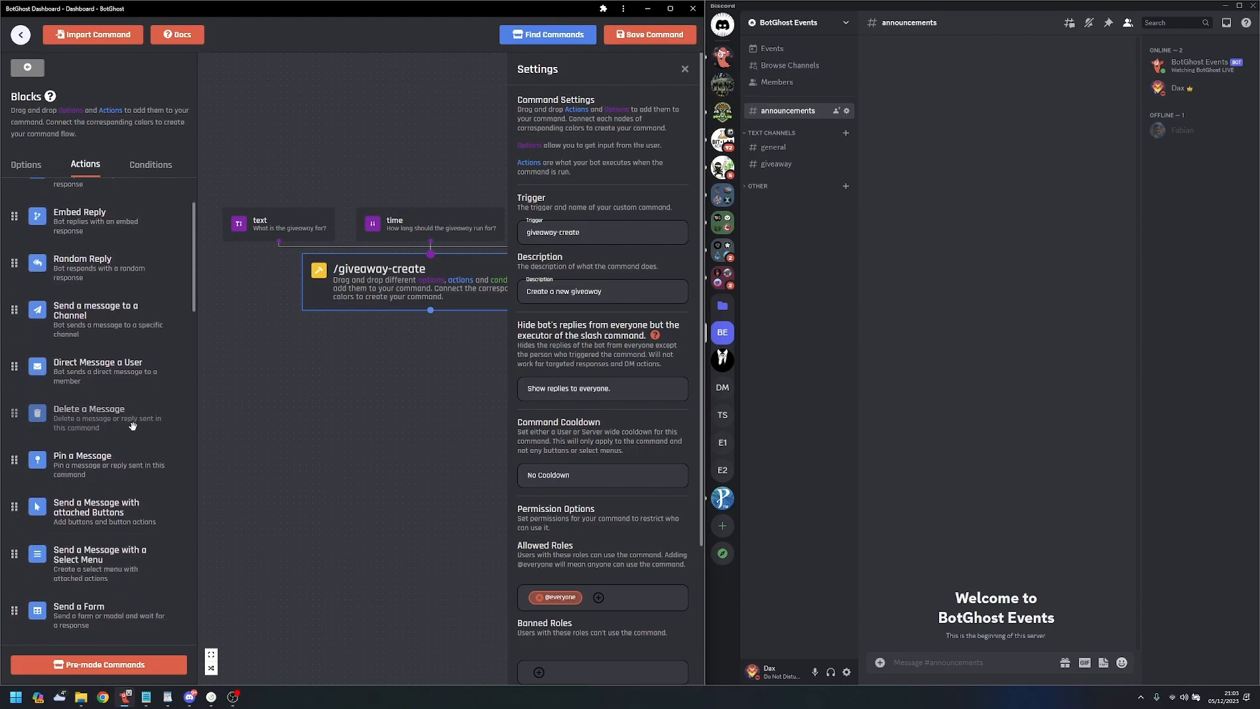
{"action": "scroll", "coordinate": [134, 456], "scroll_direction": "down", "scroll_amount": 1}
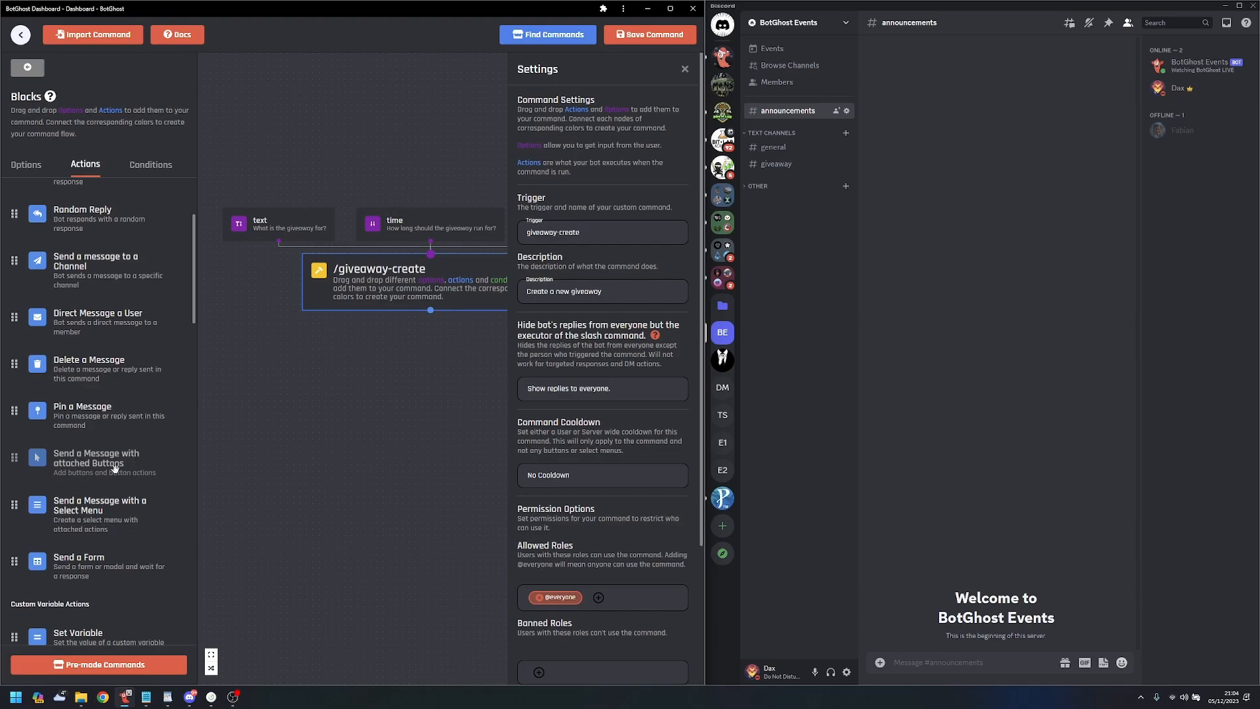
{"action": "left_click_drag", "start_coordinate": [91, 459], "coordinate": [391, 372]}
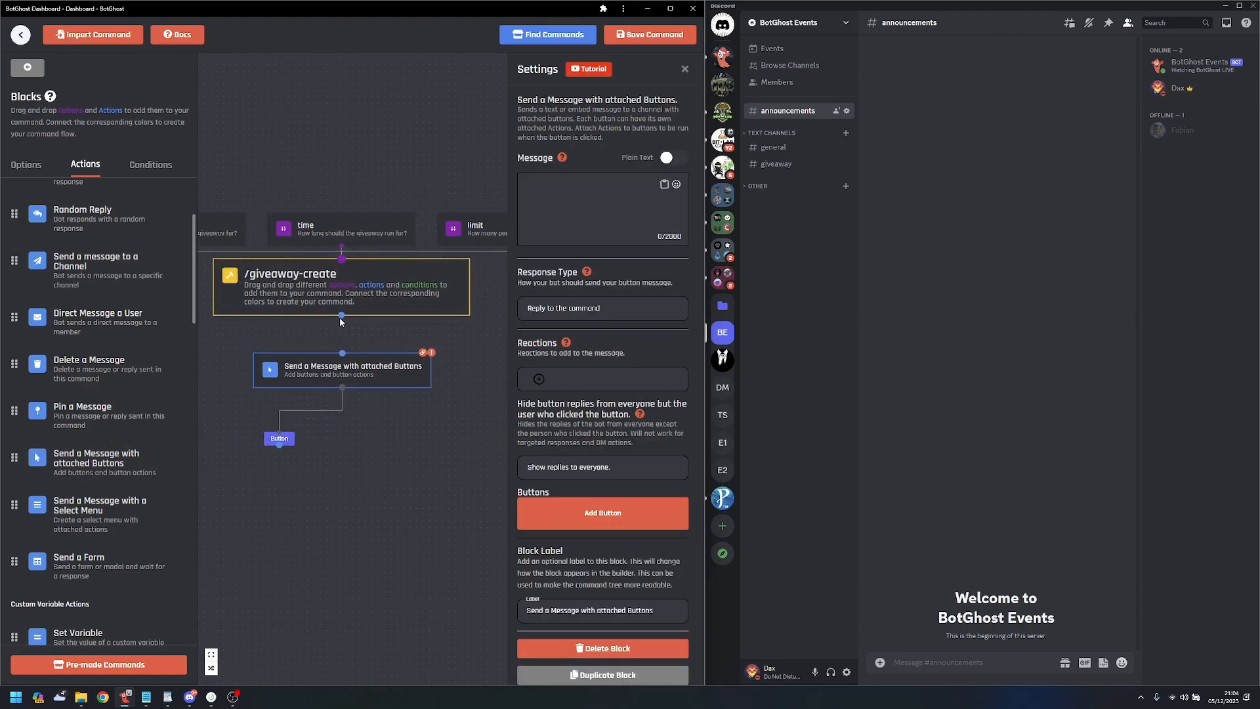
{"action": "left_click_drag", "start_coordinate": [341, 315], "coordinate": [356, 363]}
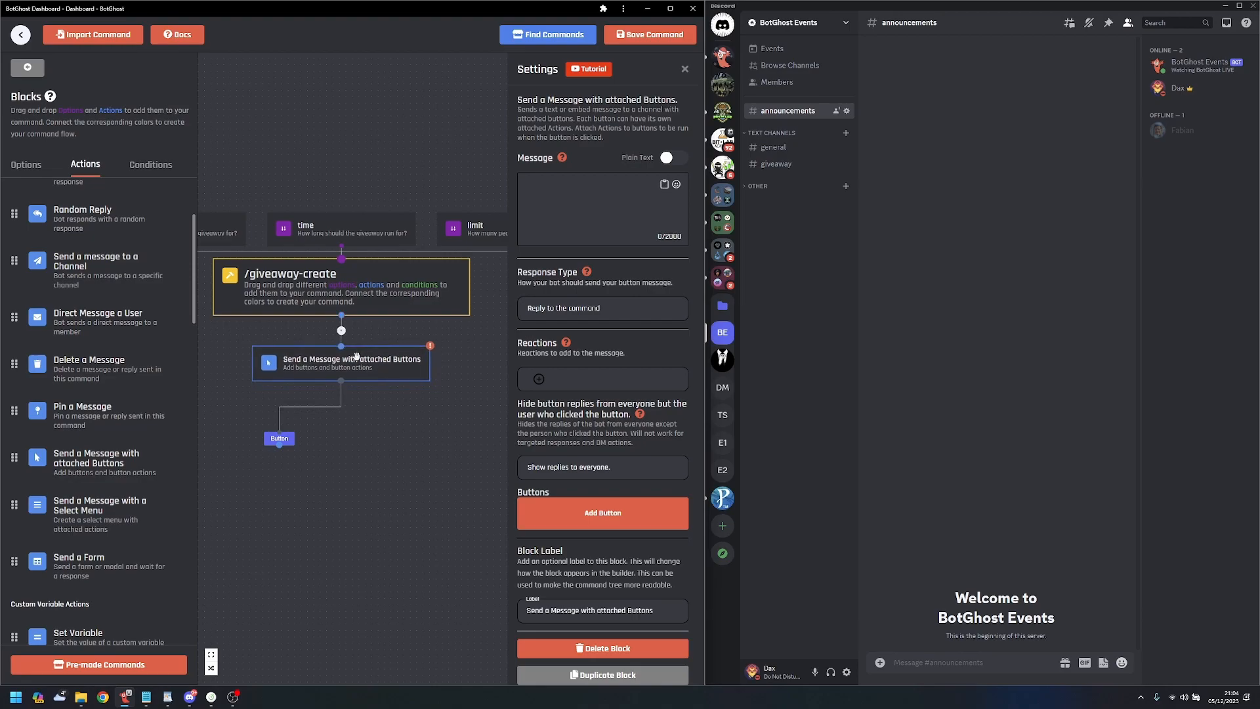
- Set the button message's response type to send to a specific text channel and choose #announcements
{"action": "left_click", "coordinate": [571, 309]}
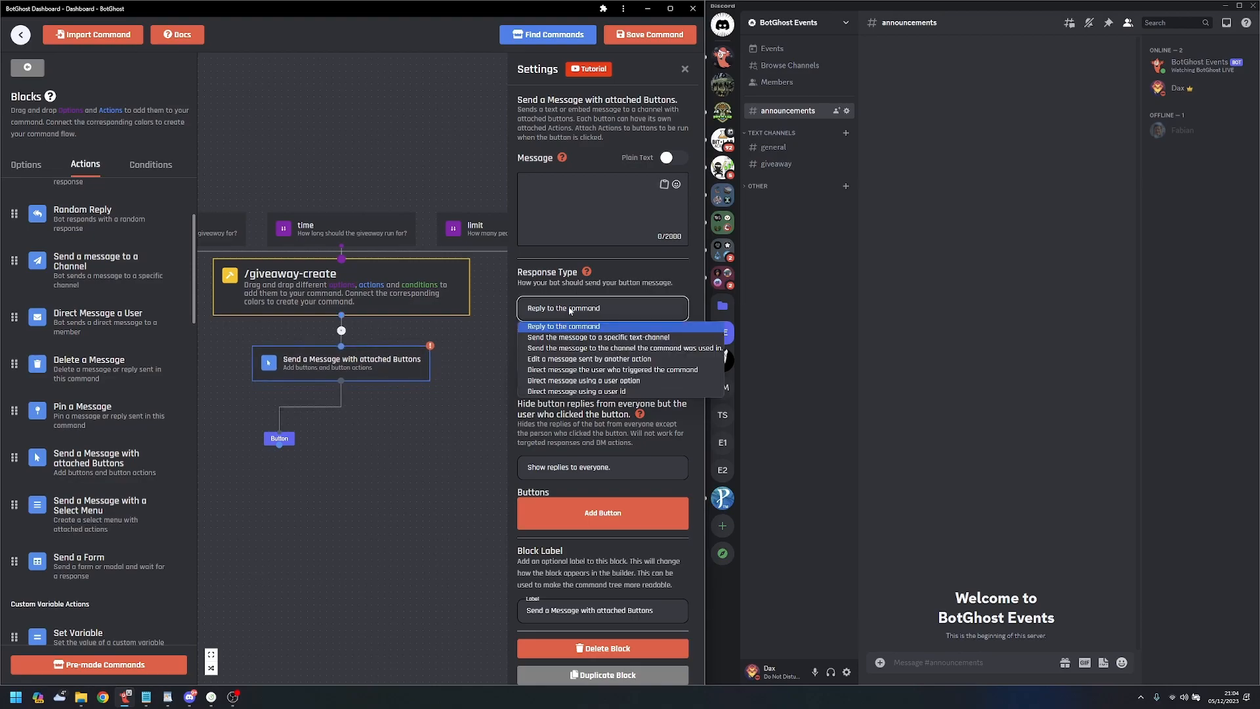
{"action": "left_click", "coordinate": [596, 338]}
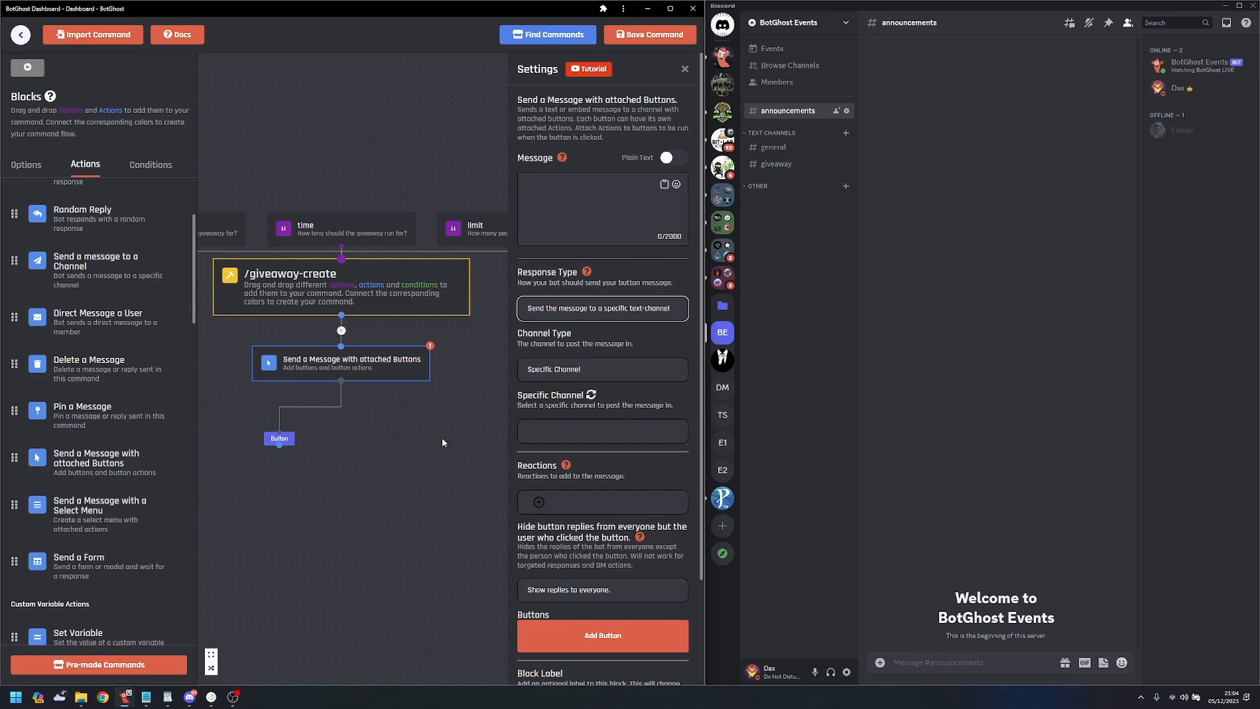
{"action": "left_click", "coordinate": [592, 397]}
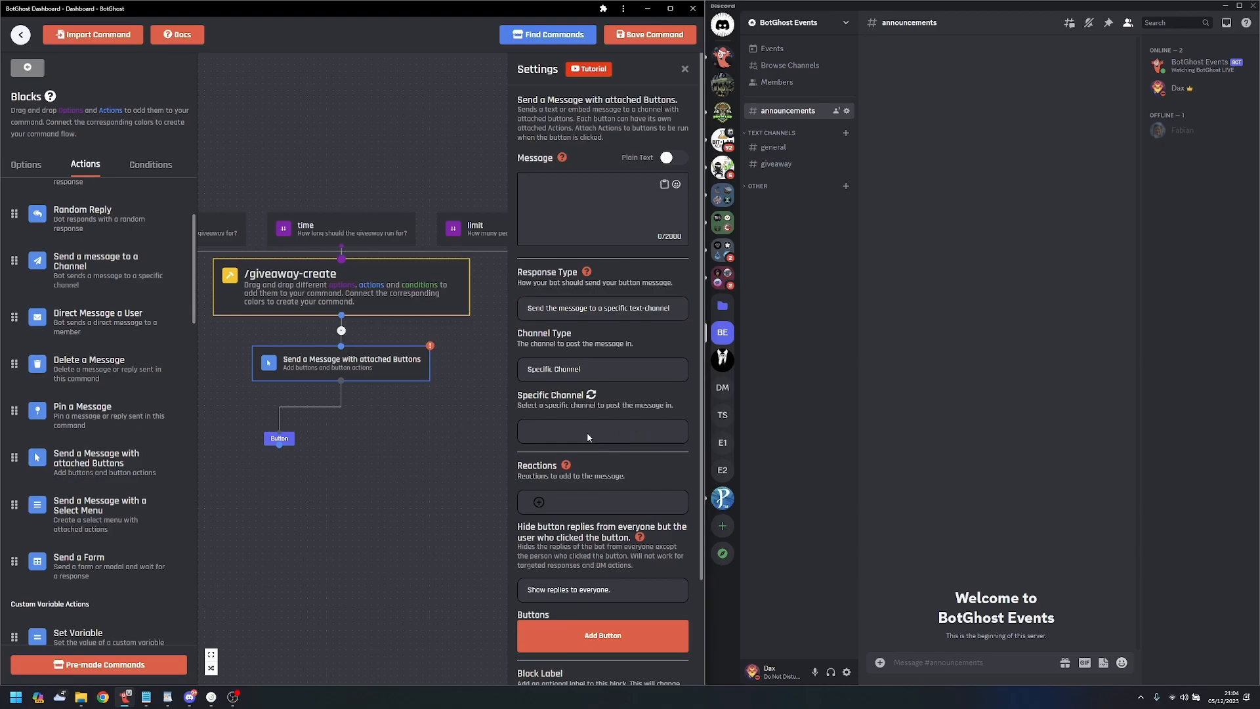
{"action": "left_click", "coordinate": [588, 437]}
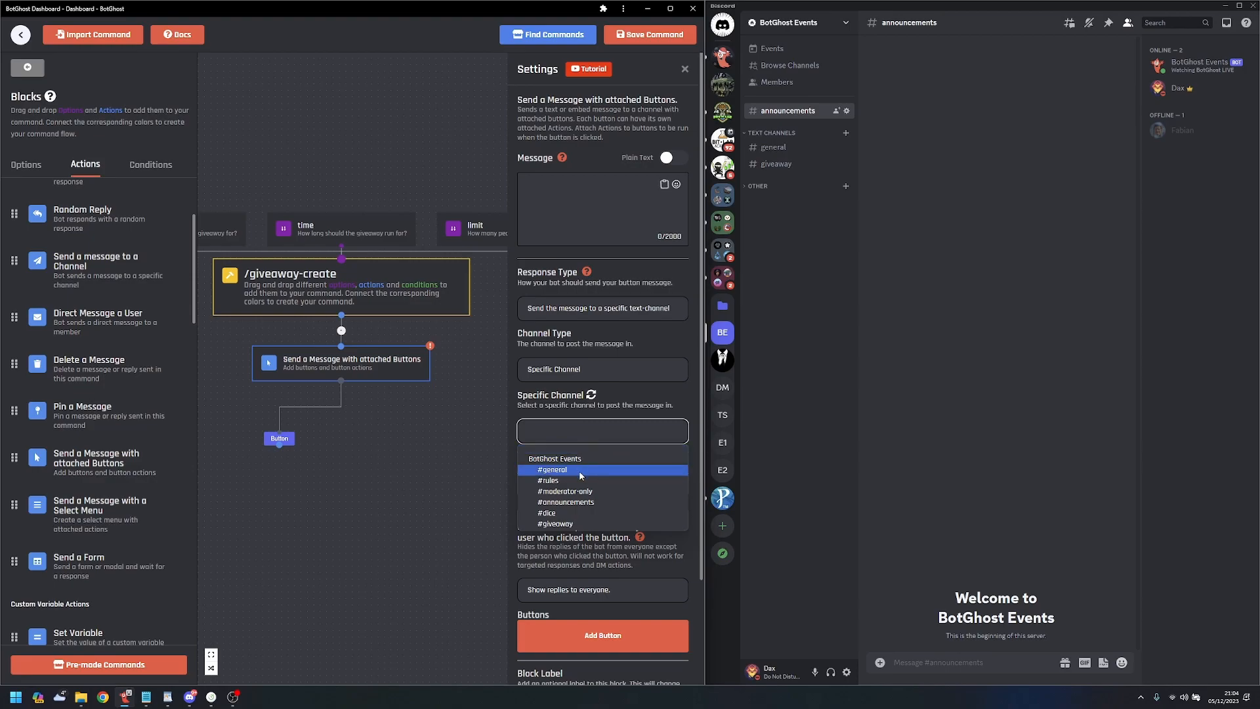
{"action": "left_click", "coordinate": [578, 502]}
{"action": "left_click", "coordinate": [647, 401]}
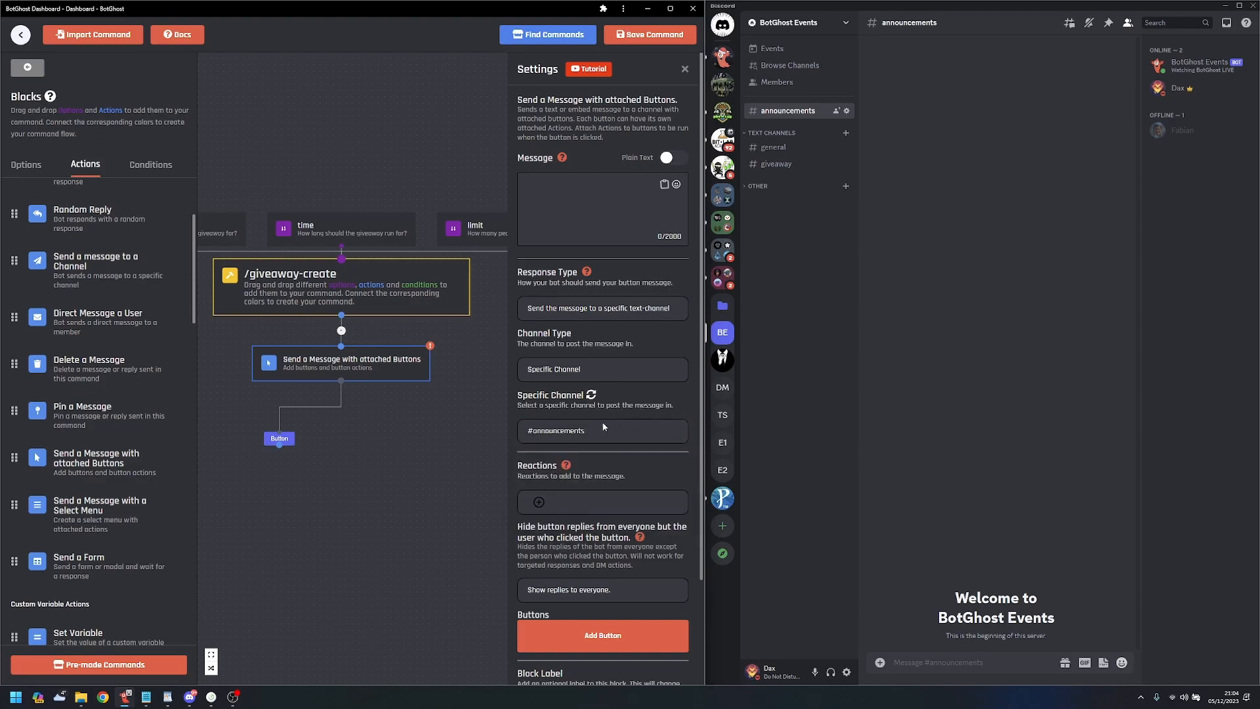
{"action": "left_click_drag", "start_coordinate": [364, 430], "coordinate": [409, 446]}
{"action": "scroll", "coordinate": [408, 446], "scroll_direction": "up", "scroll_amount": 1}
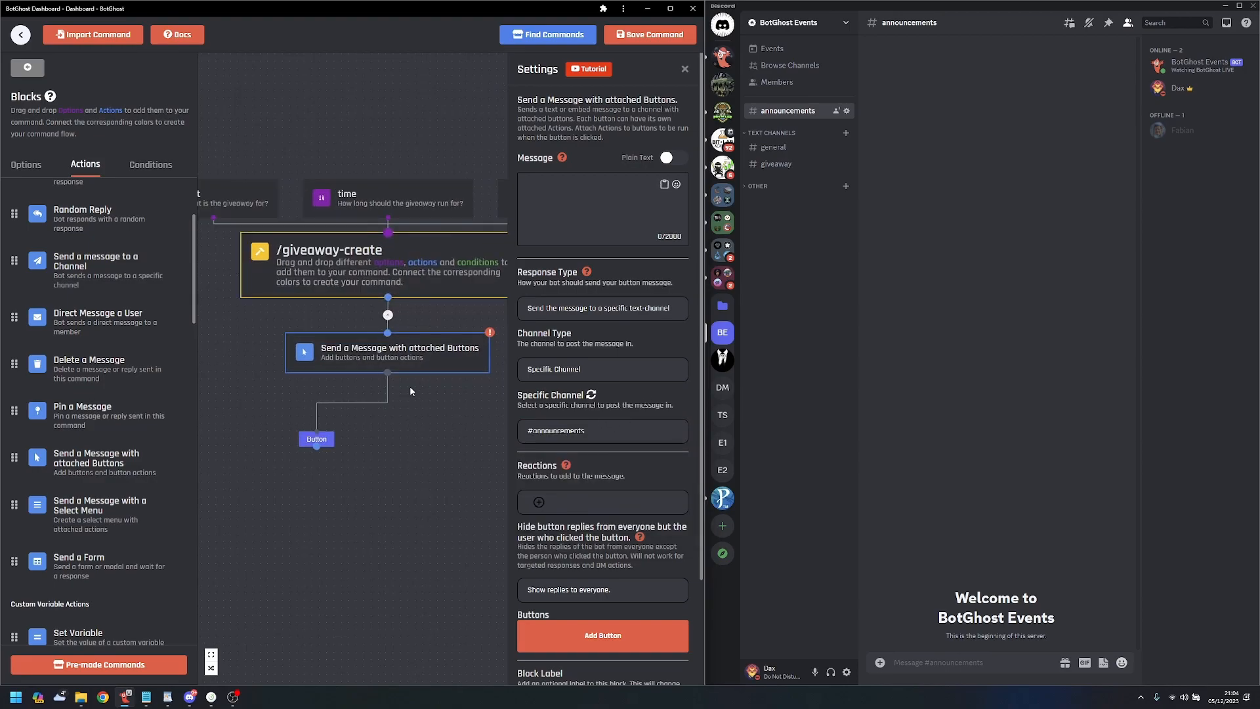
- Switch the button message to an embed and set its title to "Giveaway"
{"action": "left_click", "coordinate": [675, 158]}
{"action": "left_click", "coordinate": [551, 211]}
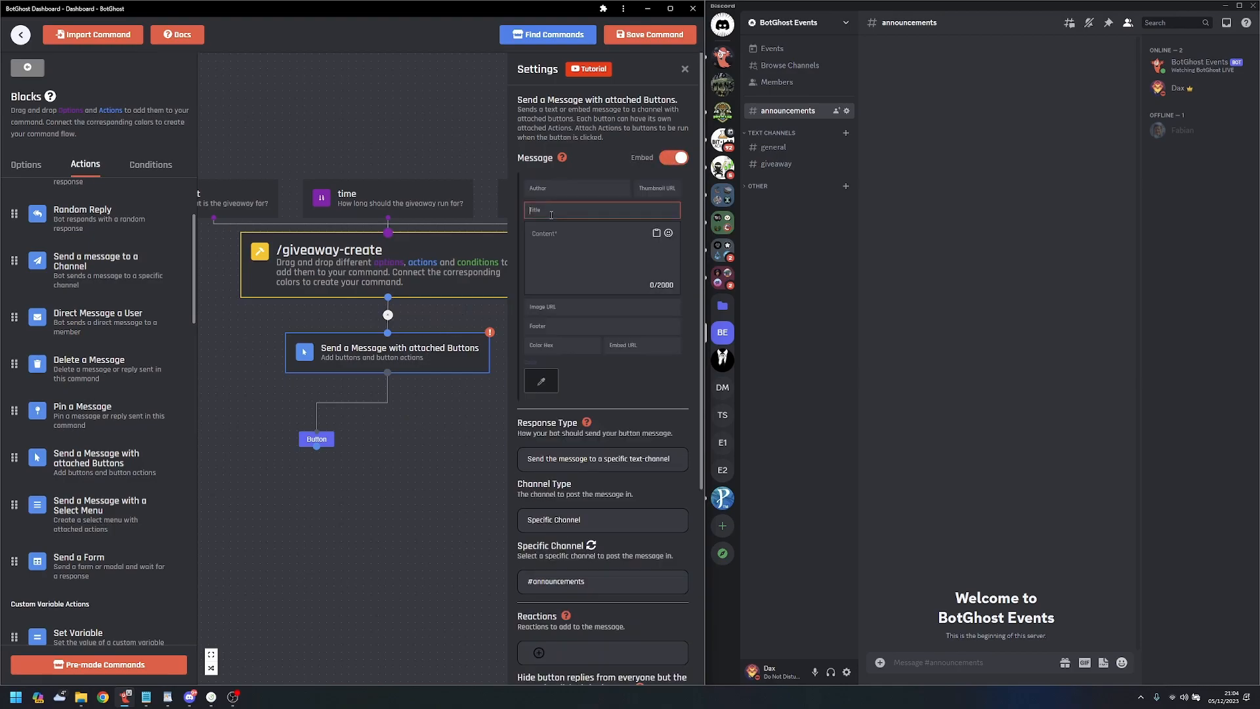
{"action": "type", "text": "Giveaway"}
- Copy the text option's variable and paste {option_text} into the content of the button message embed
{"action": "mouse_move", "coordinate": [398, 482]}
{"action": "left_mouse_down"}
{"action": "mouse_move", "coordinate": [427, 497]}
{"action": "mouse_move", "coordinate": [420, 481]}
{"action": "left_mouse_up"}
{"action": "scroll", "coordinate": [426, 490], "scroll_direction": "down", "scroll_amount": 1}
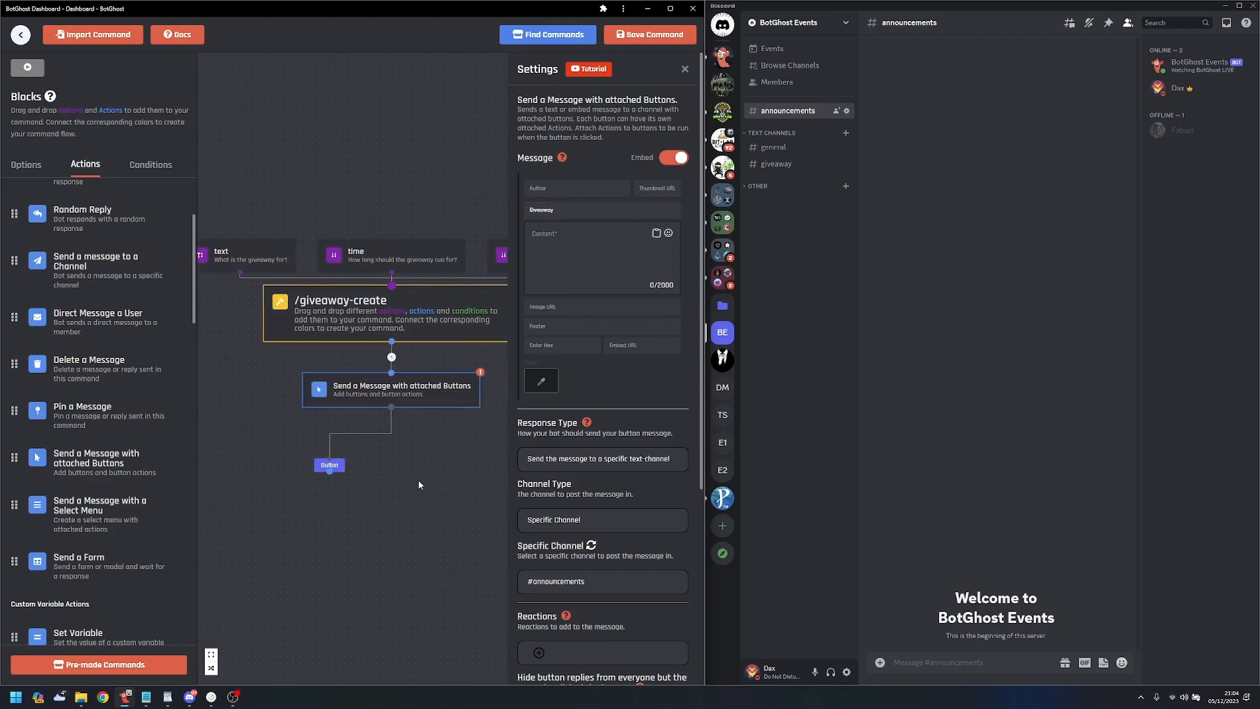
{"action": "left_click", "coordinate": [247, 253]}
{"action": "left_click", "coordinate": [431, 395]}
{"action": "left_click", "coordinate": [247, 260]}
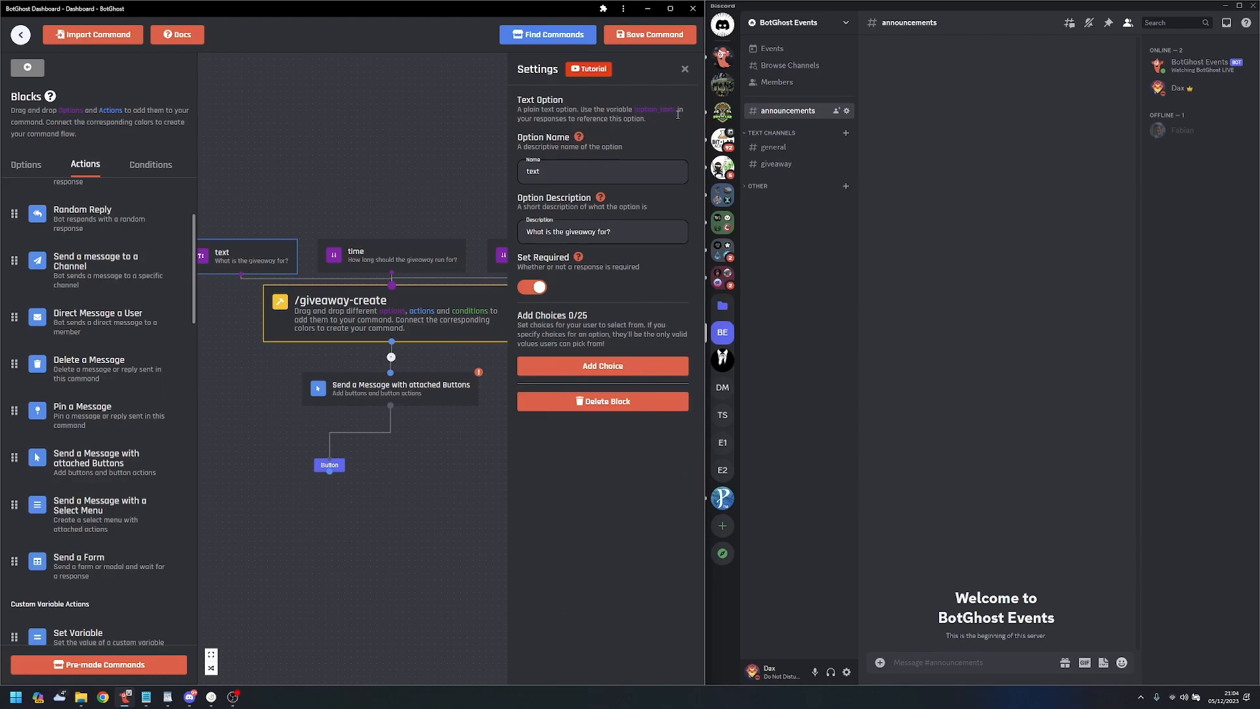
{"action": "left_click_drag", "start_coordinate": [675, 112], "coordinate": [634, 113]}
{"action": "key", "text": "ctrl+c"}
{"action": "left_click", "coordinate": [475, 390]}
{"action": "left_click", "coordinate": [591, 259]}
{"action": "key", "text": "ctrl+v"}
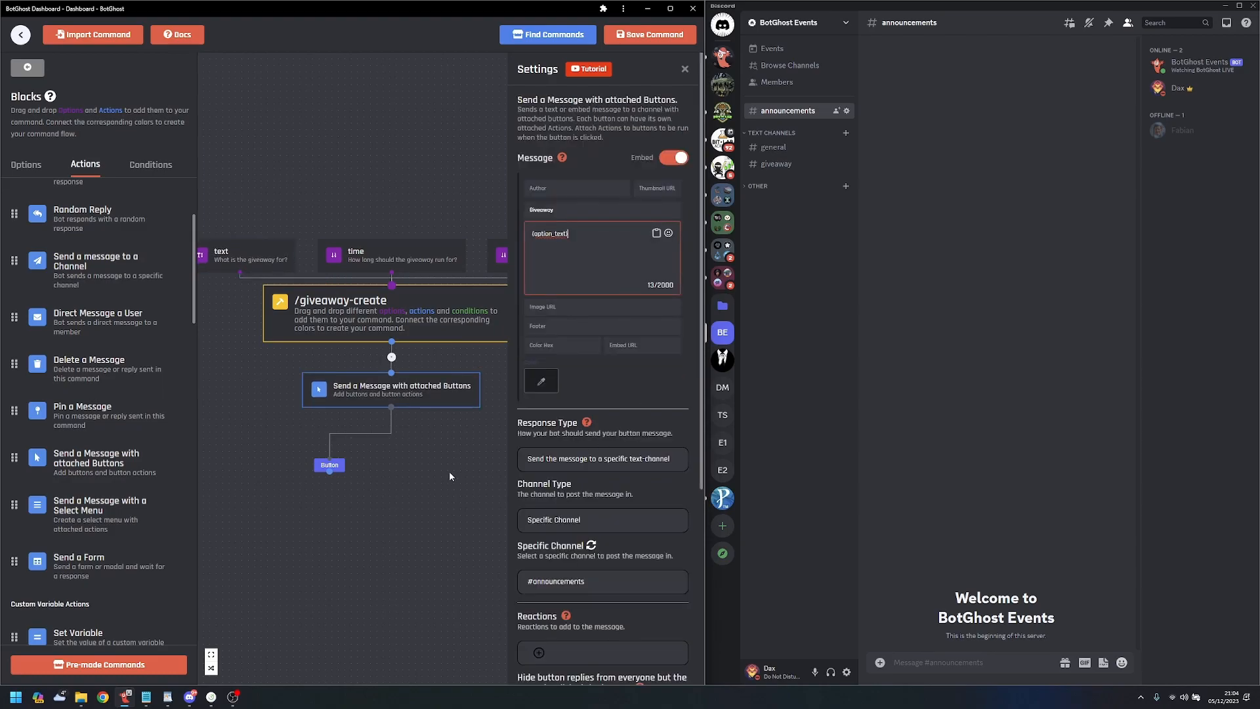
- Set the button message embed's footer to "0 users have joined this giveaway"
{"action": "left_click", "coordinate": [424, 258]}
{"action": "left_click_drag", "start_coordinate": [456, 490], "coordinate": [474, 448]}
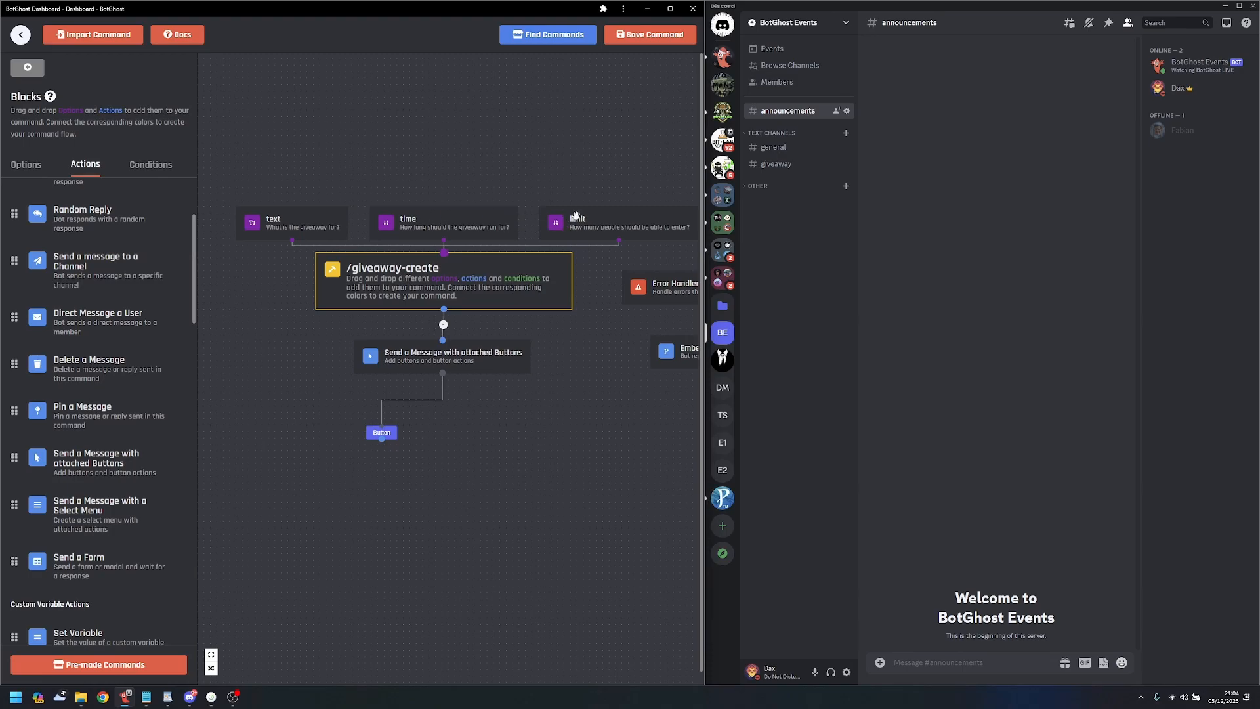
{"action": "left_click", "coordinate": [481, 357]}
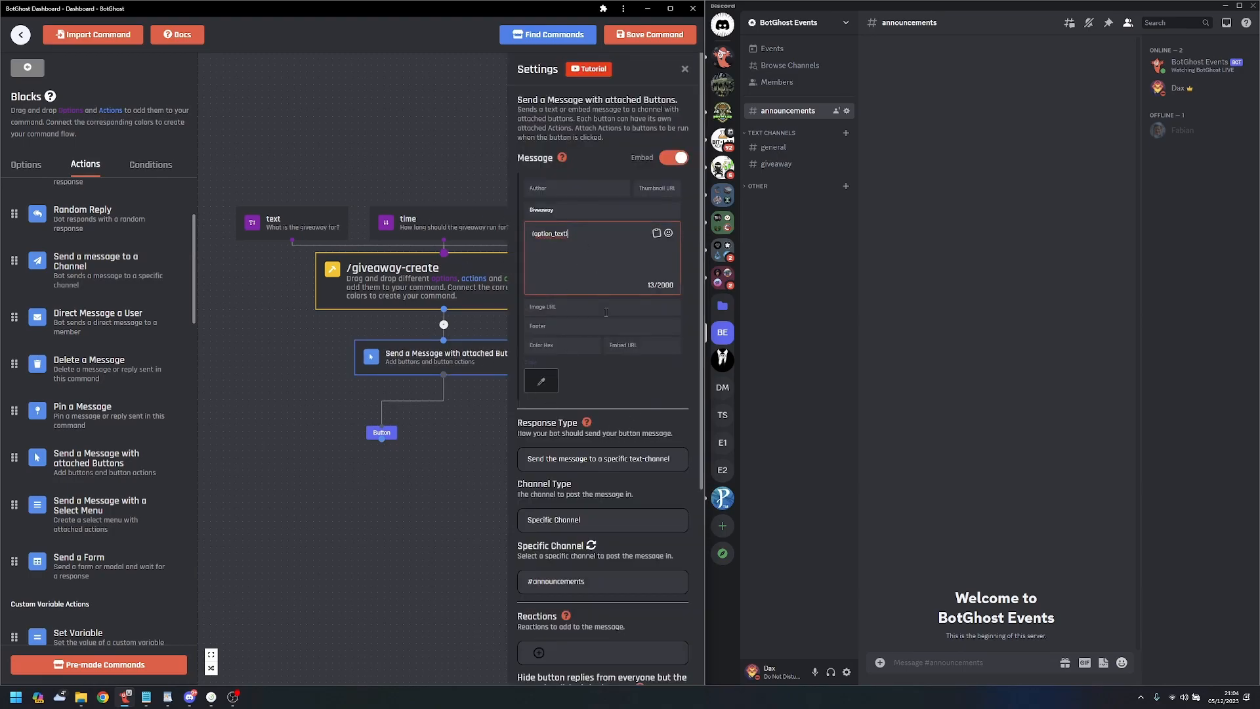
{"action": "left_click", "coordinate": [552, 326]}
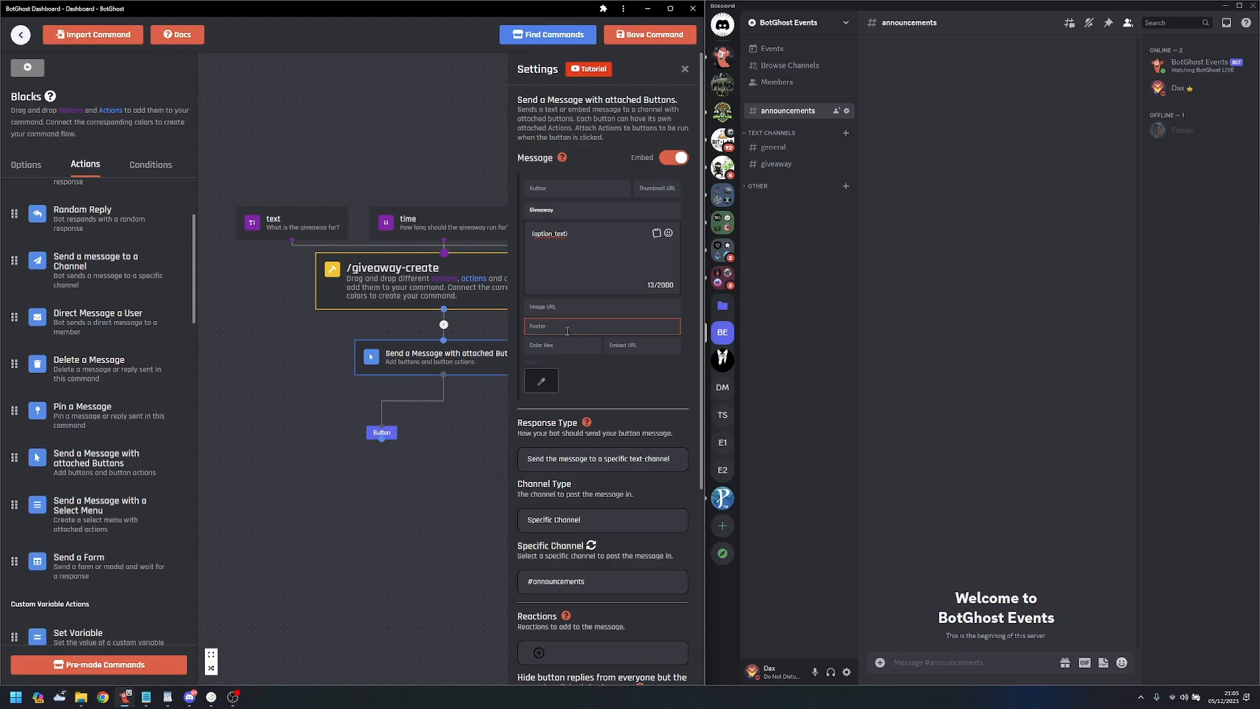
{"action": "type", "text": "{"}
{"action": "type", "text": " users"}
{"action": "type", "text": " have jo"}
{"action": "type", "text": "ined this aiveaway"}
- Set the button message embed's color to a bright purple and copy its hex code
{"action": "left_click", "coordinate": [548, 381]}
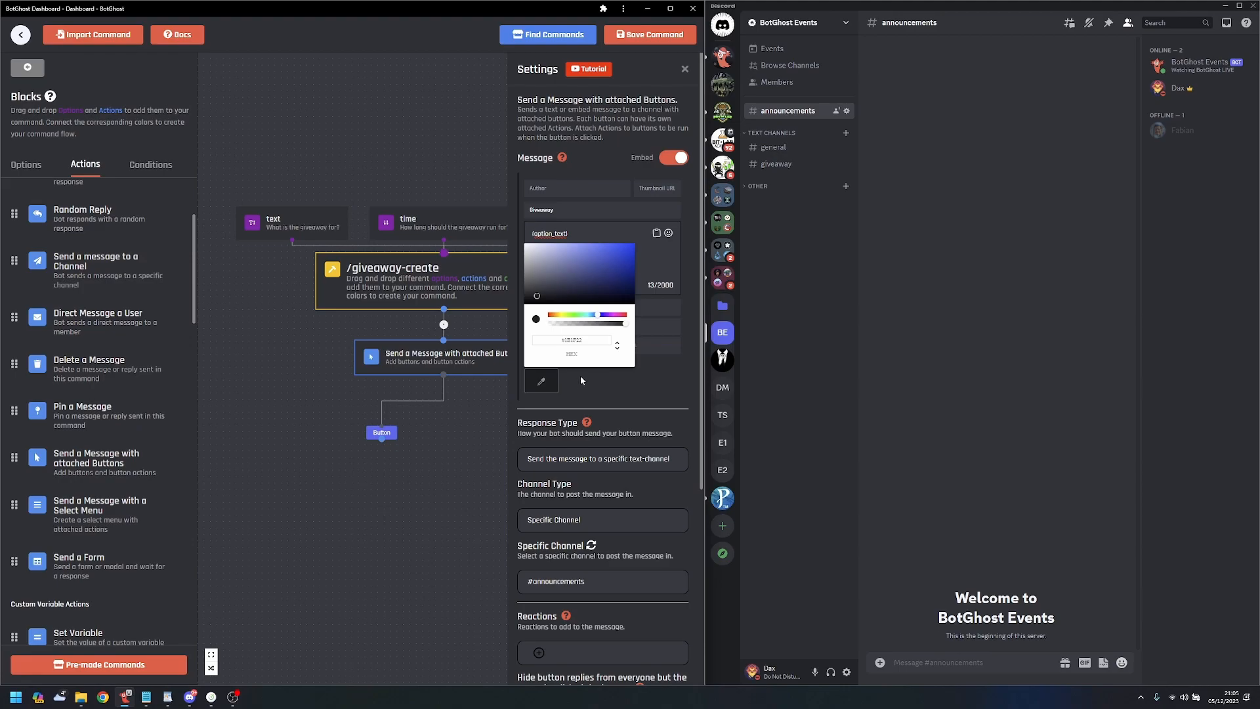
{"action": "left_click", "coordinate": [609, 315]}
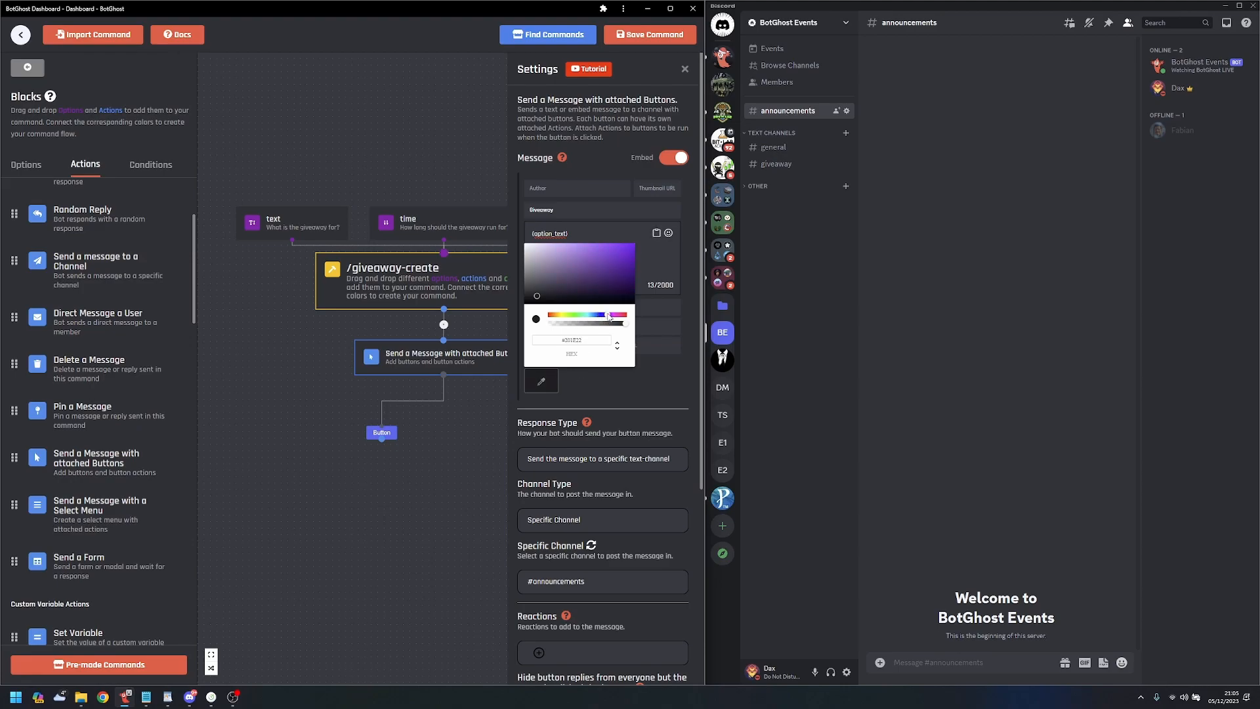
{"action": "left_click", "coordinate": [627, 246]}
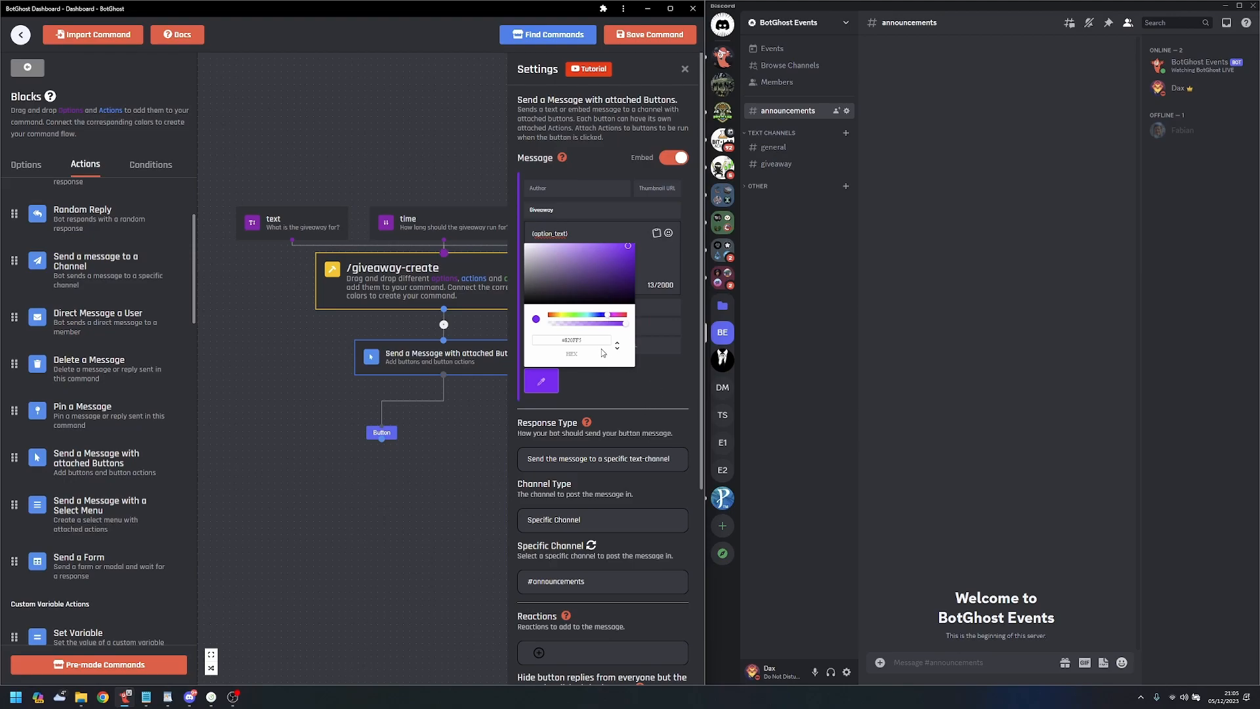
{"action": "left_click_drag", "start_coordinate": [593, 343], "coordinate": [550, 342]}
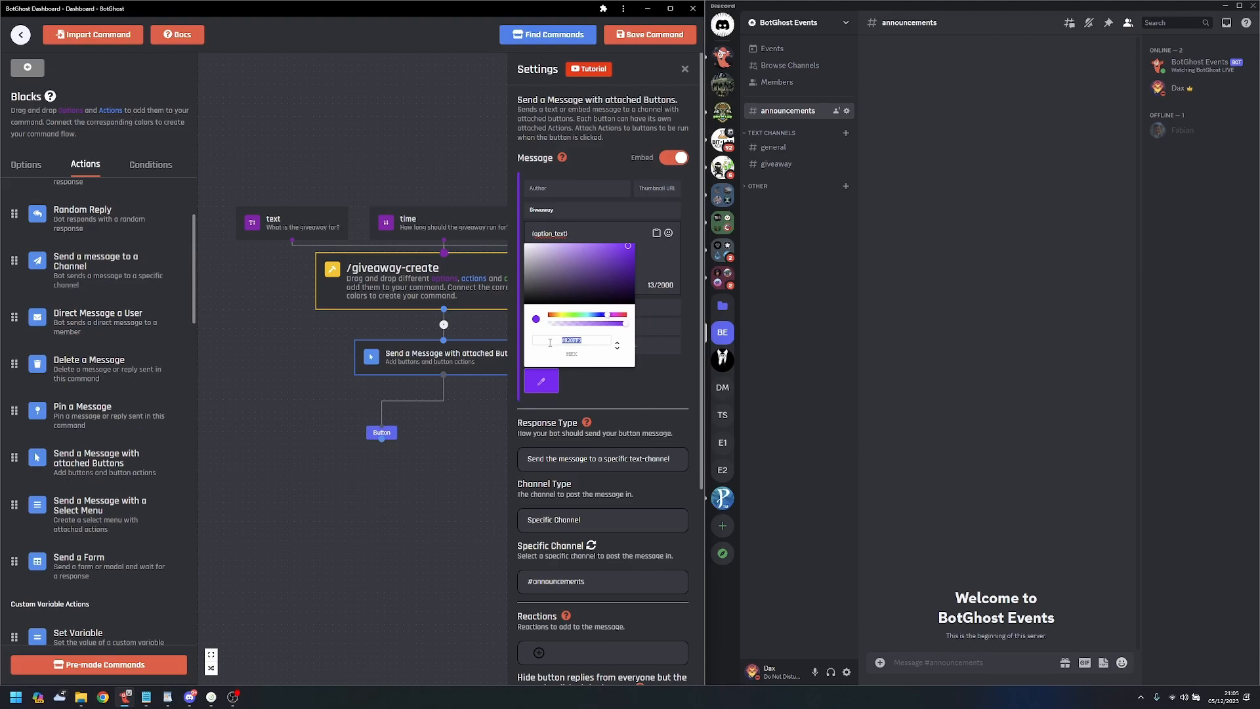
{"action": "left_click", "coordinate": [632, 384]}
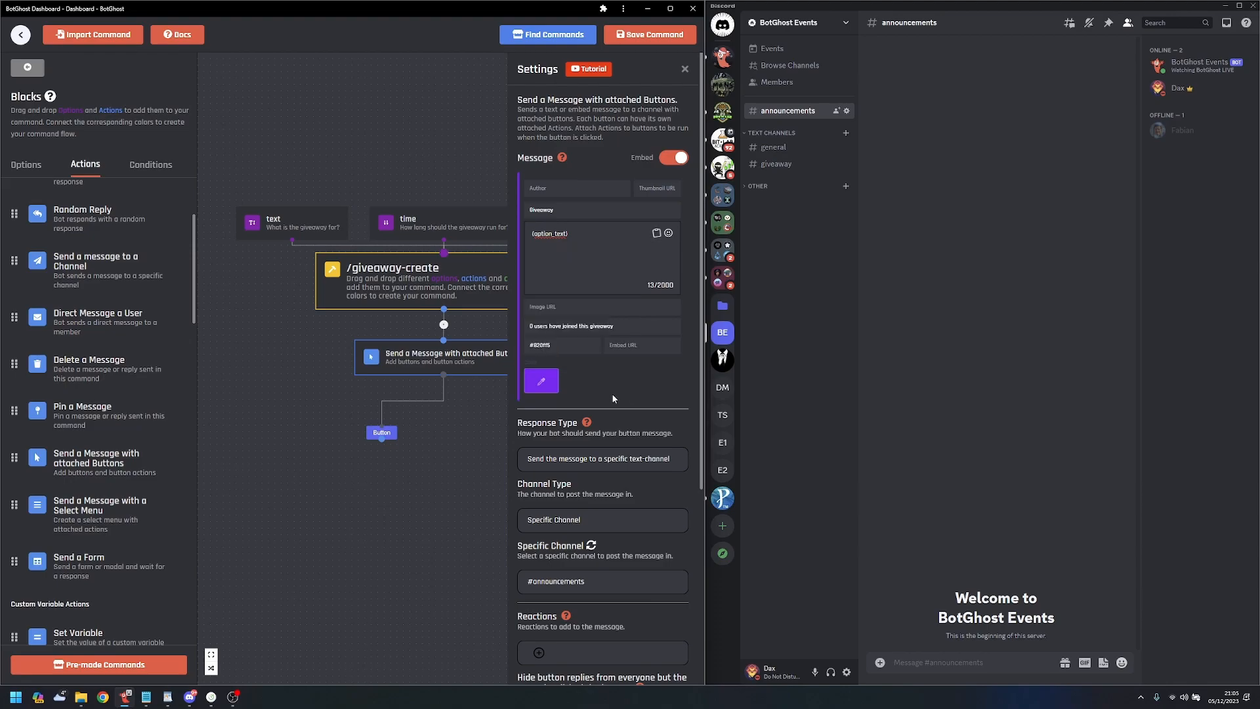
{"action": "left_click", "coordinate": [549, 345]}
{"action": "key", "text": "alt+Tab"}
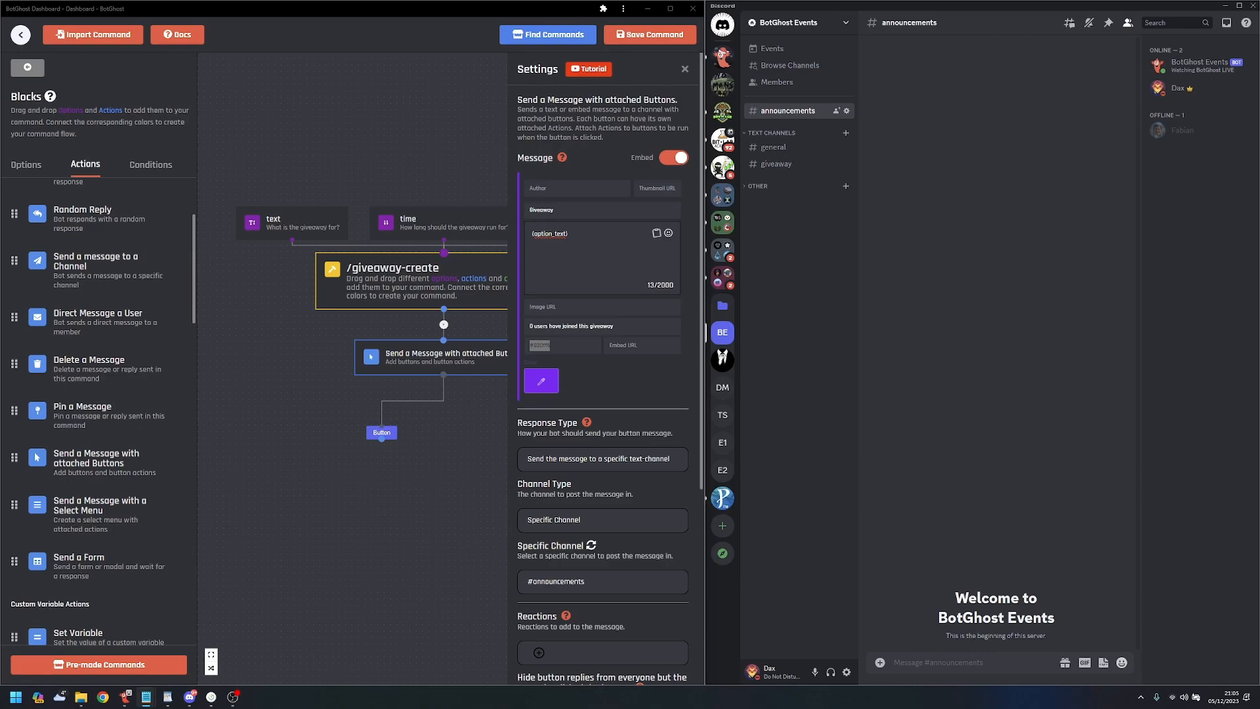
{"action": "left_click", "coordinate": [576, 378]}
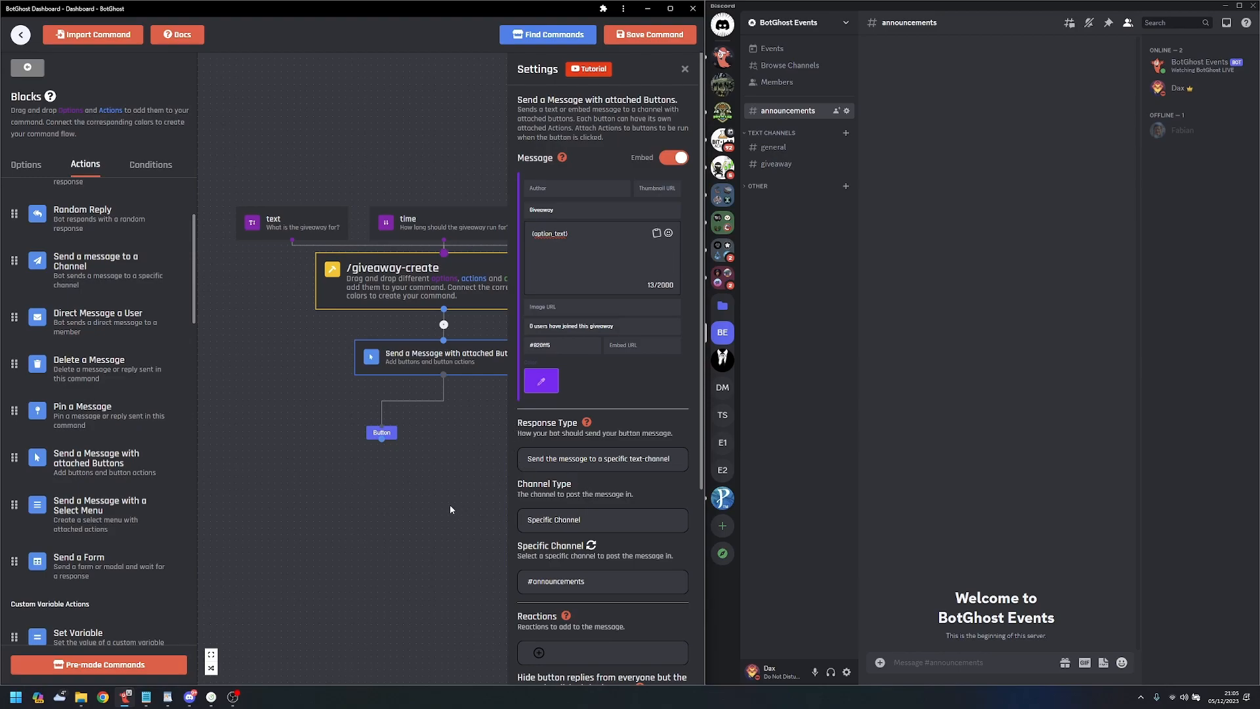
- Set the button's text to "Join Giveaway" and place it directly beneath the button message block
{"action": "left_click", "coordinate": [466, 472]}
{"action": "left_click_drag", "start_coordinate": [494, 464], "coordinate": [468, 473]}
{"action": "scroll", "coordinate": [426, 483], "scroll_direction": "up", "scroll_amount": 2}
{"action": "left_click_drag", "start_coordinate": [408, 523], "coordinate": [485, 451]}
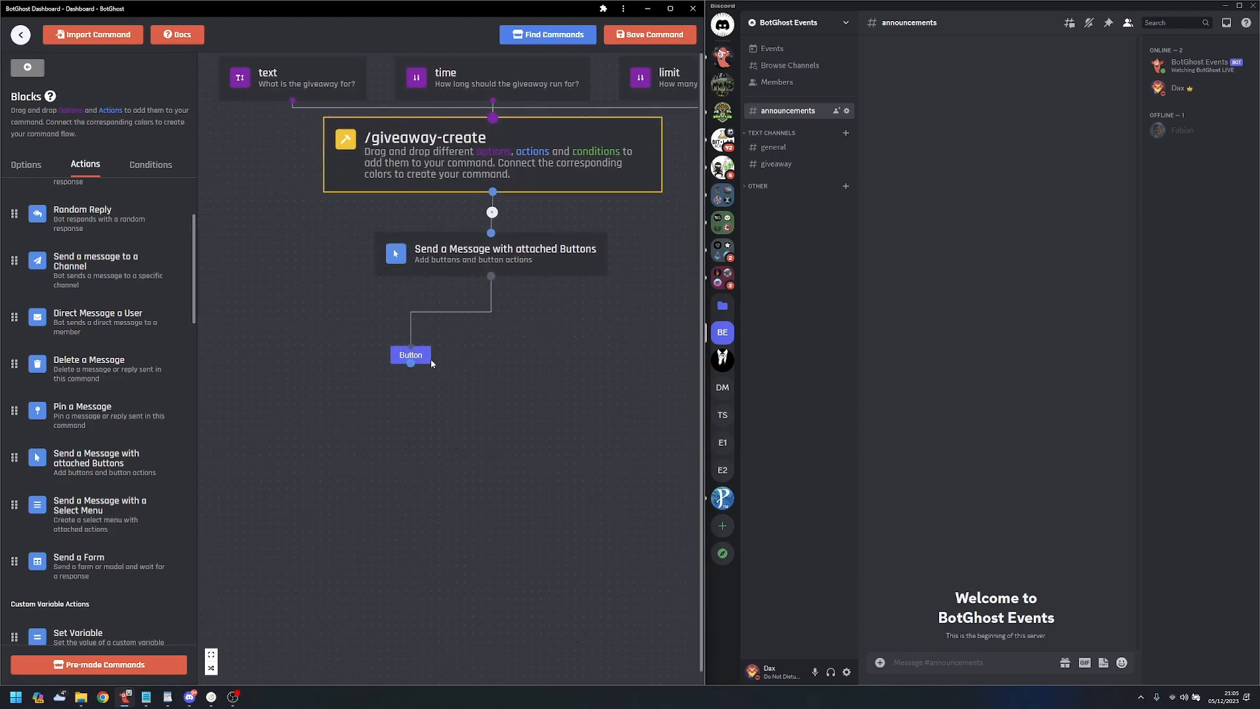
{"action": "left_click", "coordinate": [428, 359]}
{"action": "double_click", "coordinate": [582, 180]}
{"action": "type", "text": "J"}
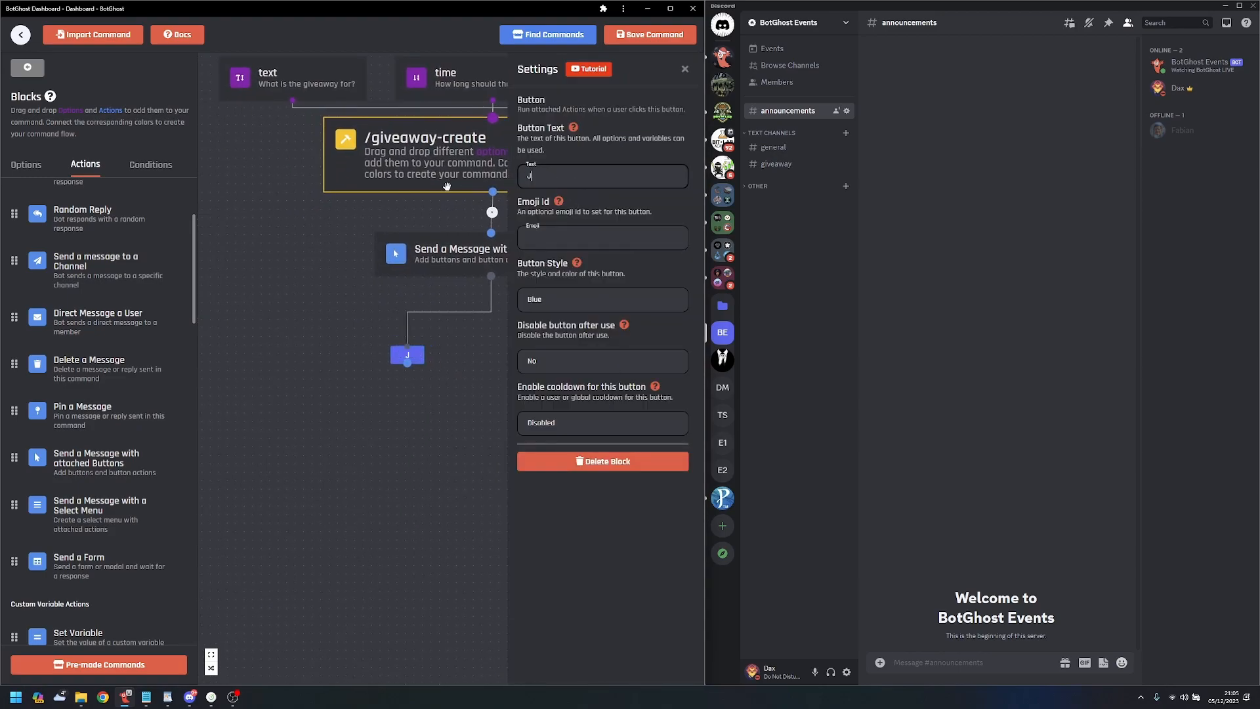
{"action": "type", "text": "oin Giveaway"}
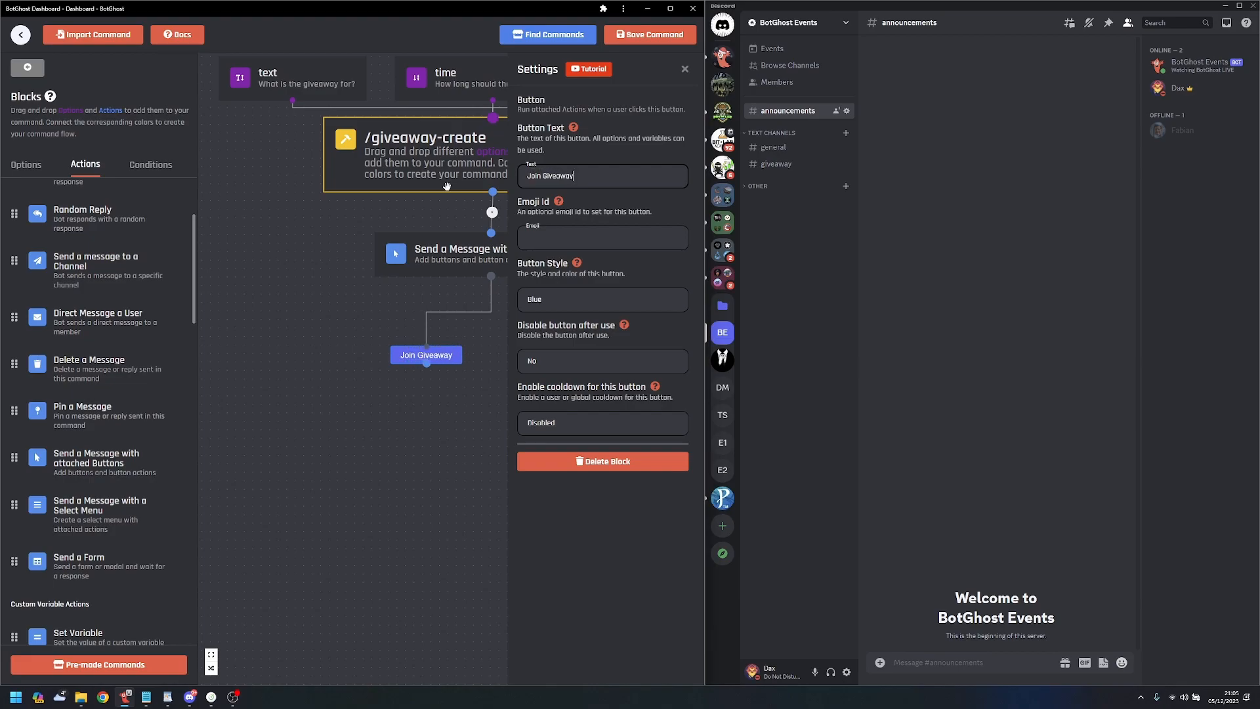
{"action": "left_click", "coordinate": [543, 243]}
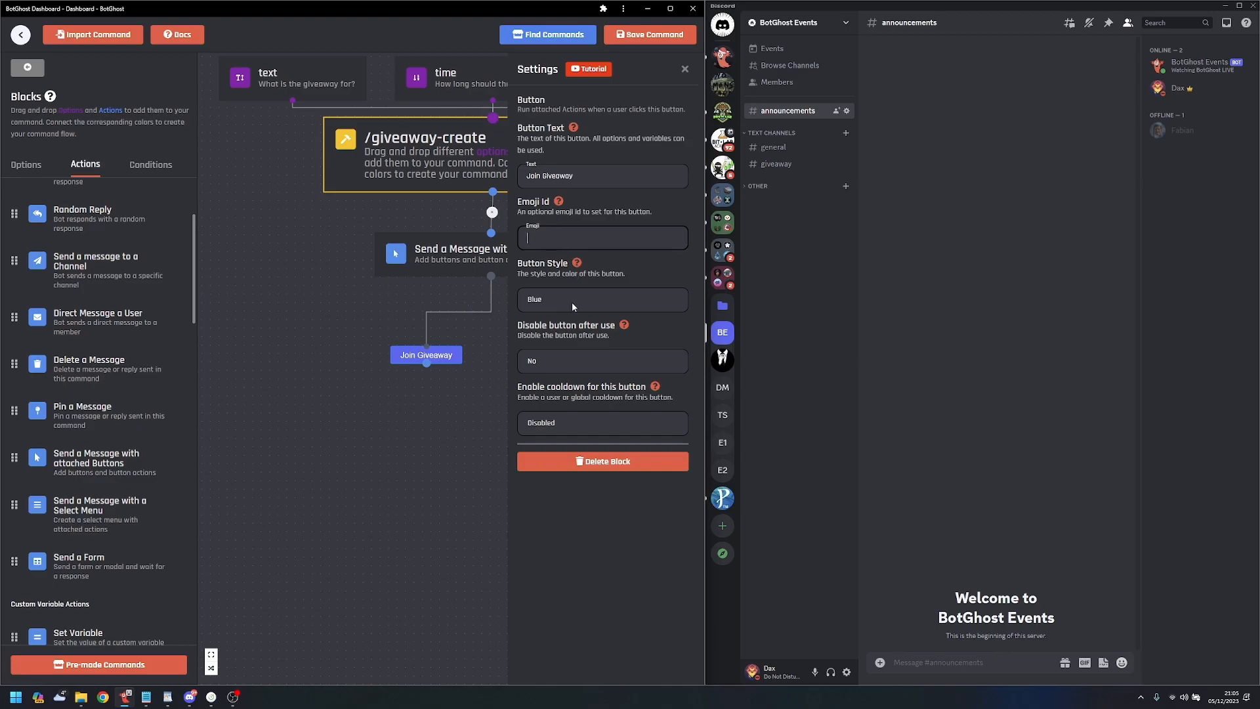
{"action": "left_click", "coordinate": [468, 452]}
{"action": "left_click_drag", "start_coordinate": [413, 383], "coordinate": [475, 362]}
{"action": "left_click_drag", "start_coordinate": [475, 459], "coordinate": [528, 484]}
{"action": "scroll", "coordinate": [476, 462], "scroll_direction": "down", "scroll_amount": 1}
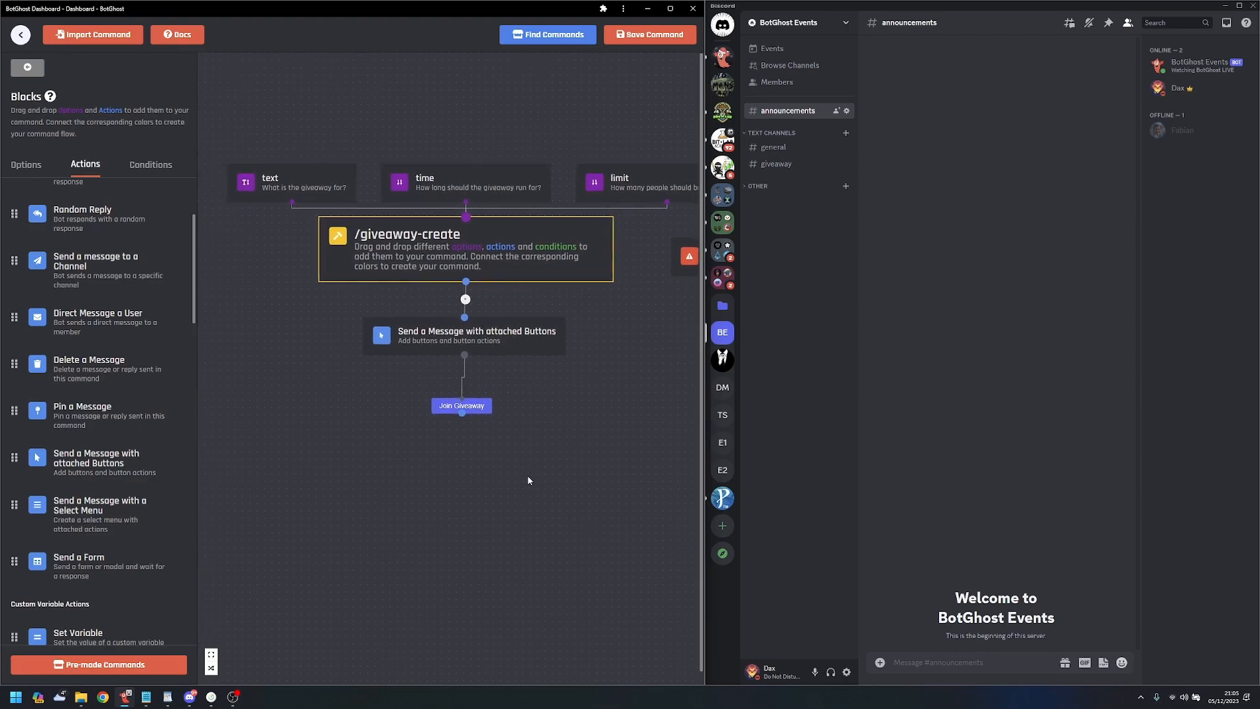
- Disconnect the button message from the /giveaway-create block and move it and its Join Giveaway button lower
{"action": "left_click", "coordinate": [468, 406]}
{"action": "left_click", "coordinate": [486, 340]}
{"action": "scroll", "coordinate": [408, 499], "scroll_direction": "up", "scroll_amount": 1}
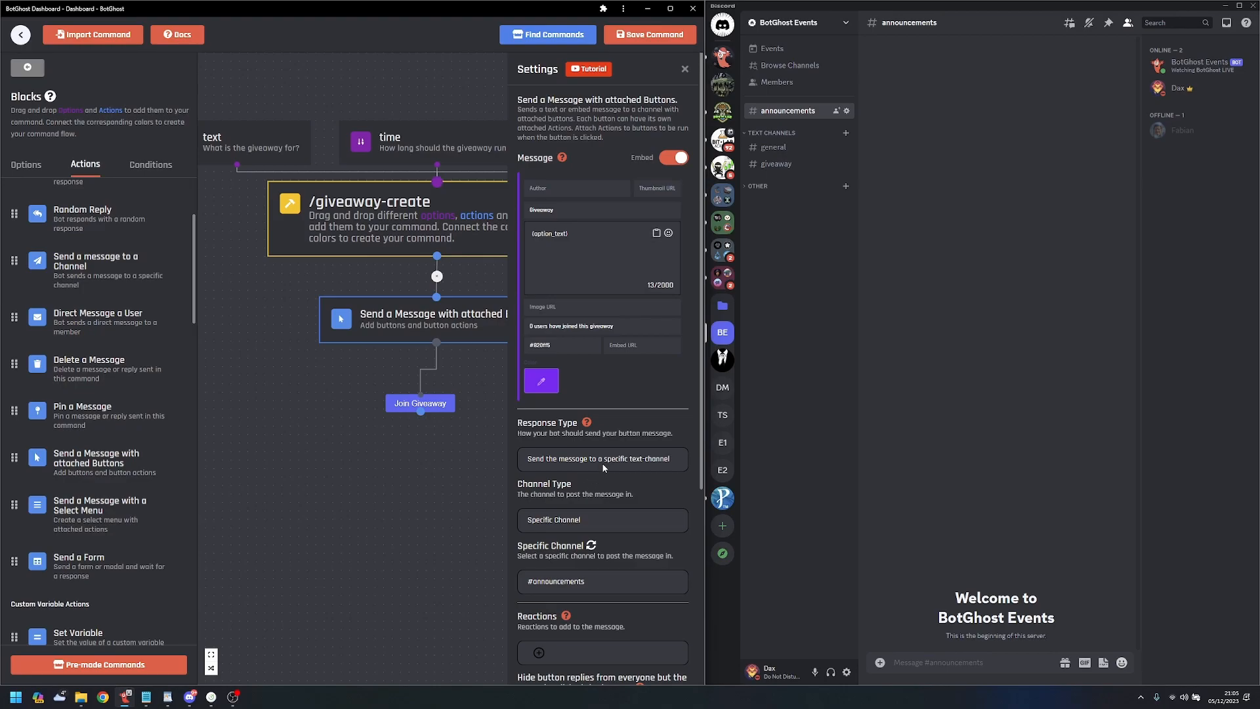
{"action": "left_click_drag", "start_coordinate": [471, 423], "coordinate": [445, 441]}
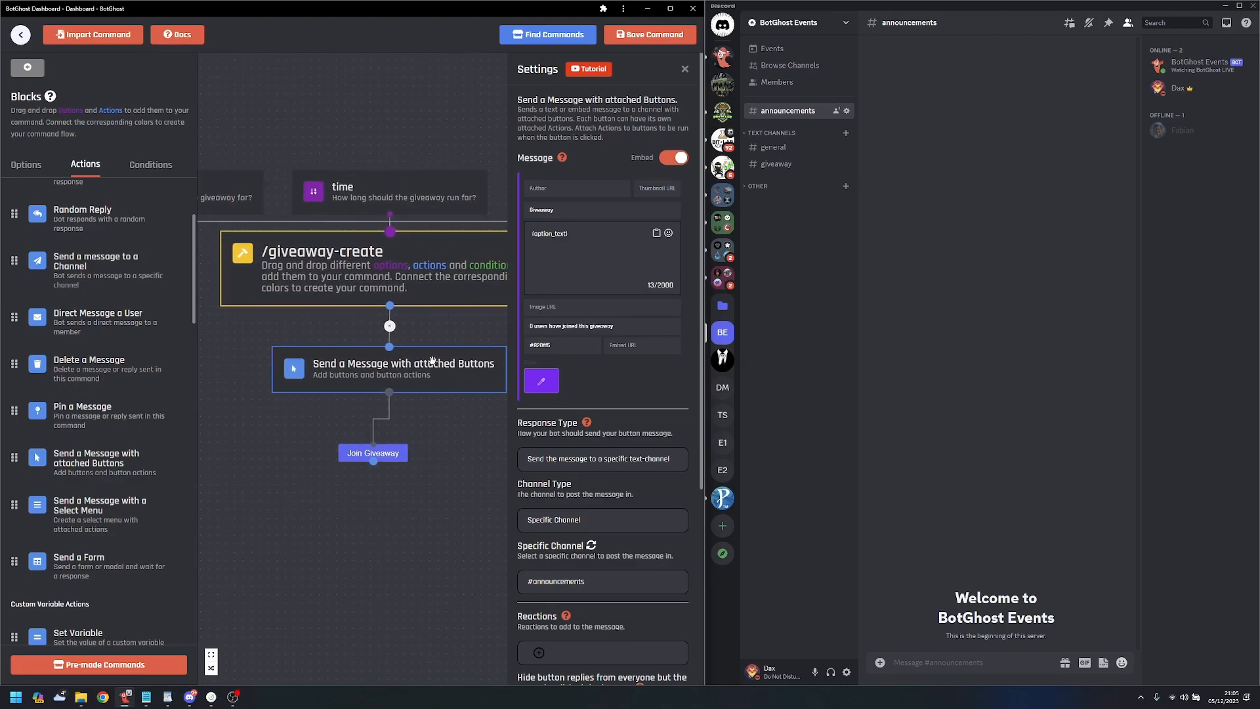
{"action": "left_click_drag", "start_coordinate": [432, 361], "coordinate": [410, 385]}
{"action": "left_click_drag", "start_coordinate": [378, 453], "coordinate": [353, 508]}
{"action": "left_click_drag", "start_coordinate": [445, 391], "coordinate": [448, 418]}
{"action": "left_click", "coordinate": [380, 352]}
{"action": "scroll", "coordinate": [38, 317], "scroll_direction": "up", "scroll_amount": 2}
- Add a Plain Text Reply with the content "Giveaway created" and connect it between /giveaway-create and the button message
{"action": "left_click_drag", "start_coordinate": [112, 234], "coordinate": [354, 346]}
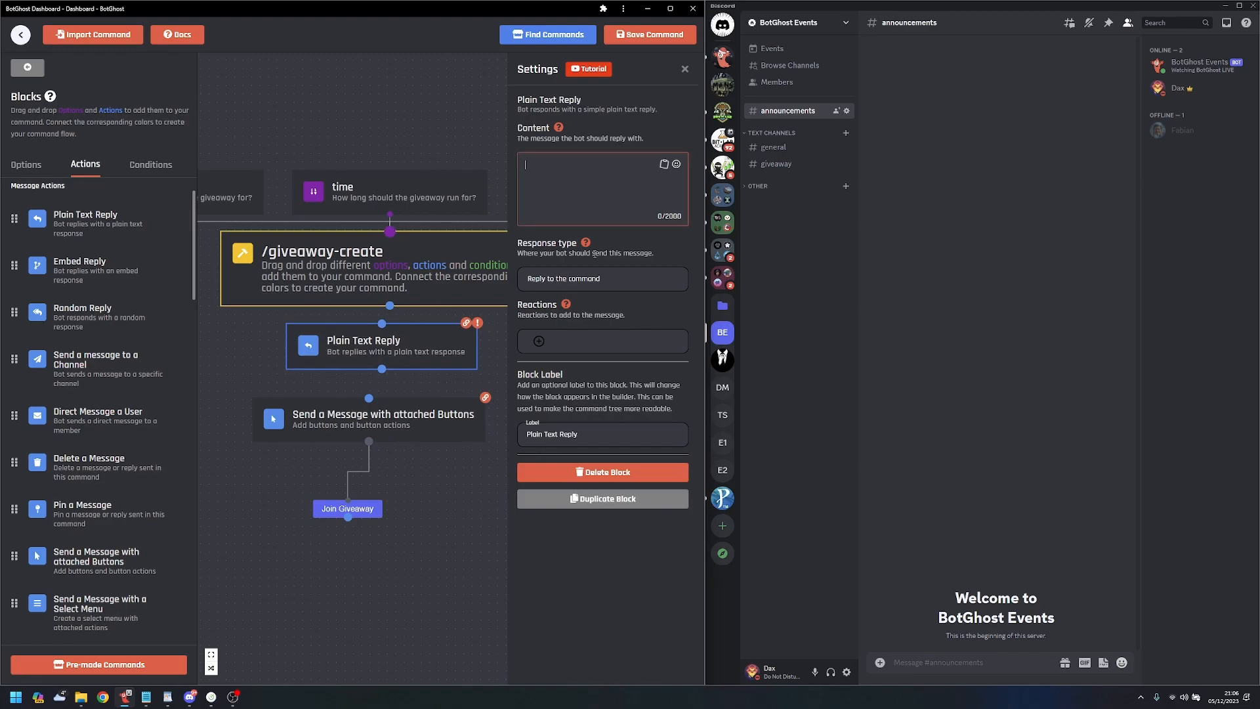
{"action": "type", "text": "Giveaway created"}
{"action": "left_click_drag", "start_coordinate": [382, 369], "coordinate": [368, 397]}
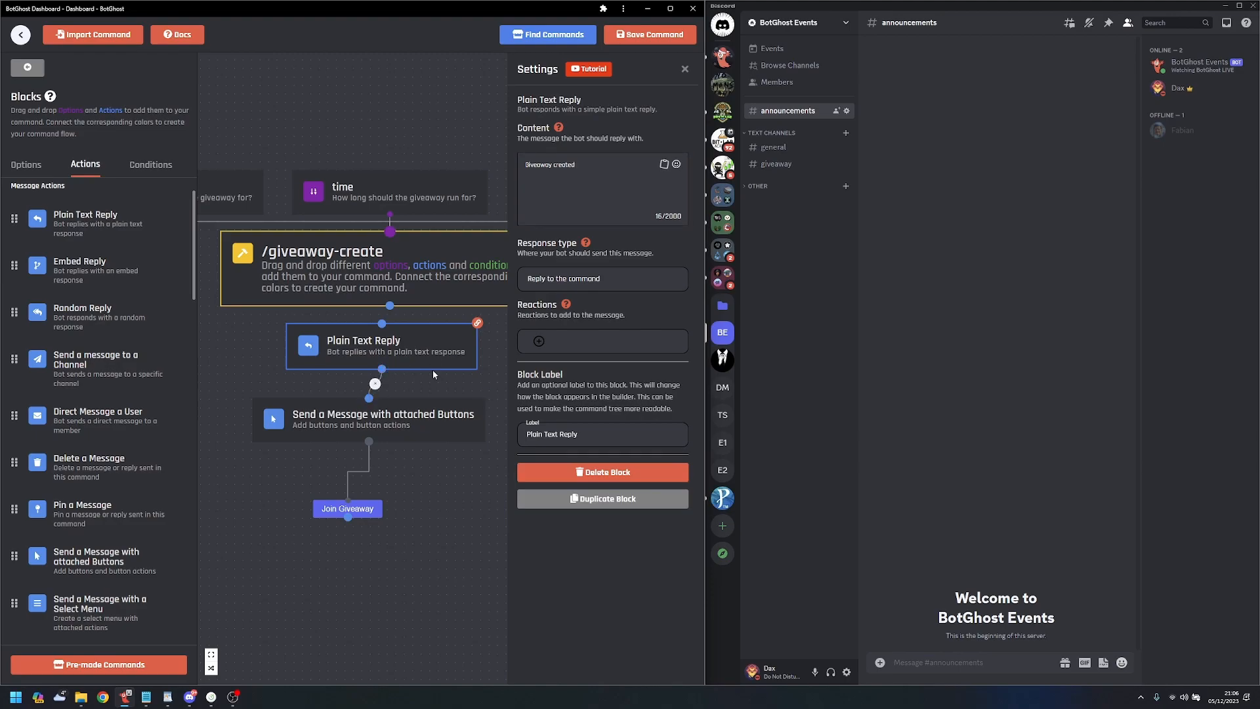
{"action": "left_click_drag", "start_coordinate": [425, 353], "coordinate": [423, 368]}
{"action": "left_click_drag", "start_coordinate": [382, 513], "coordinate": [374, 550]}
{"action": "left_click_drag", "start_coordinate": [376, 335], "coordinate": [396, 300]}
{"action": "left_click_drag", "start_coordinate": [437, 372], "coordinate": [445, 359]}
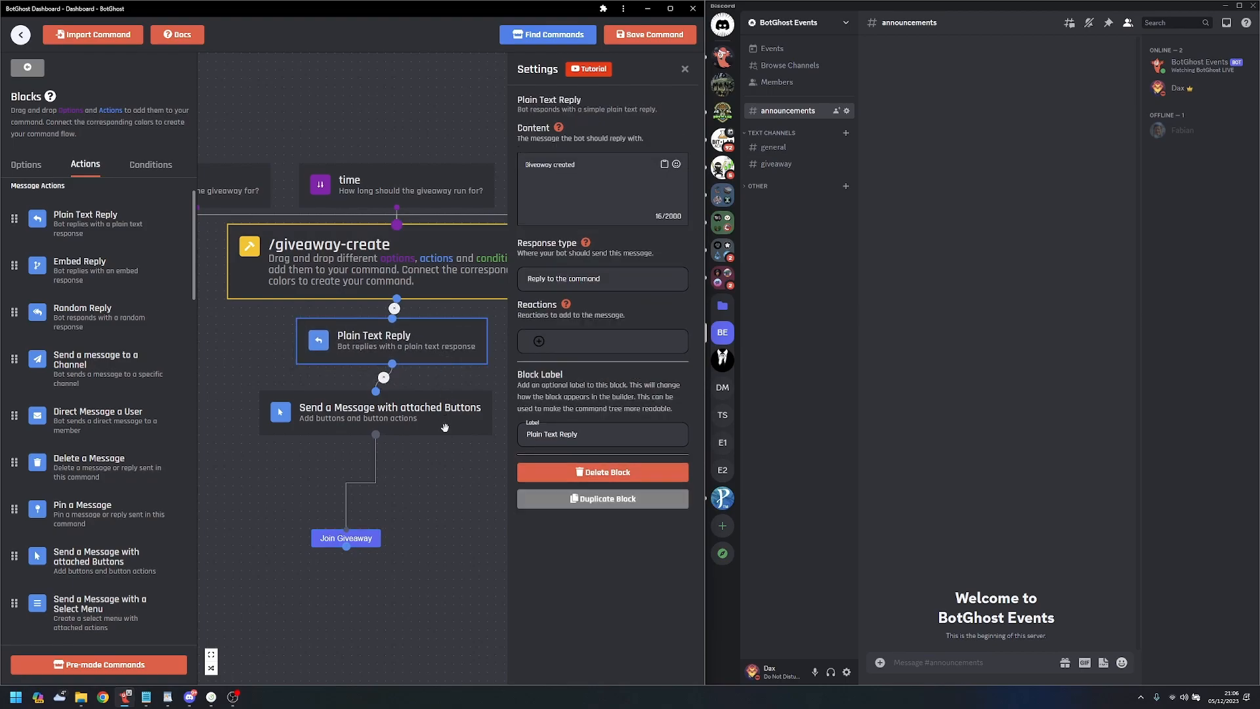
- Tidy the placement of the button message and its Join Giveaway button, and save the command
{"action": "left_click_drag", "start_coordinate": [443, 428], "coordinate": [457, 425]}
{"action": "left_click_drag", "start_coordinate": [461, 512], "coordinate": [411, 532]}
{"action": "left_click_drag", "start_coordinate": [307, 555], "coordinate": [301, 504]}
{"action": "left_click_drag", "start_coordinate": [363, 575], "coordinate": [406, 552]}
{"action": "scroll", "coordinate": [428, 554], "scroll_direction": "down", "scroll_amount": 1}
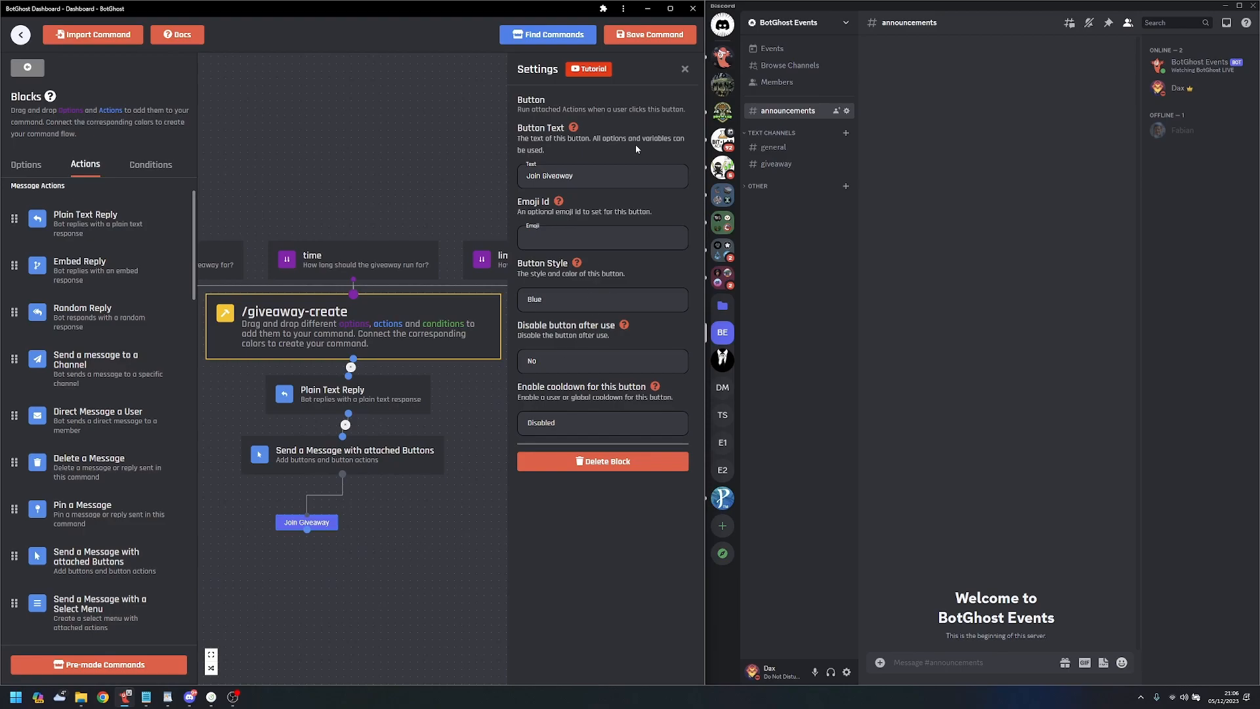
{"action": "left_click", "coordinate": [646, 34]}
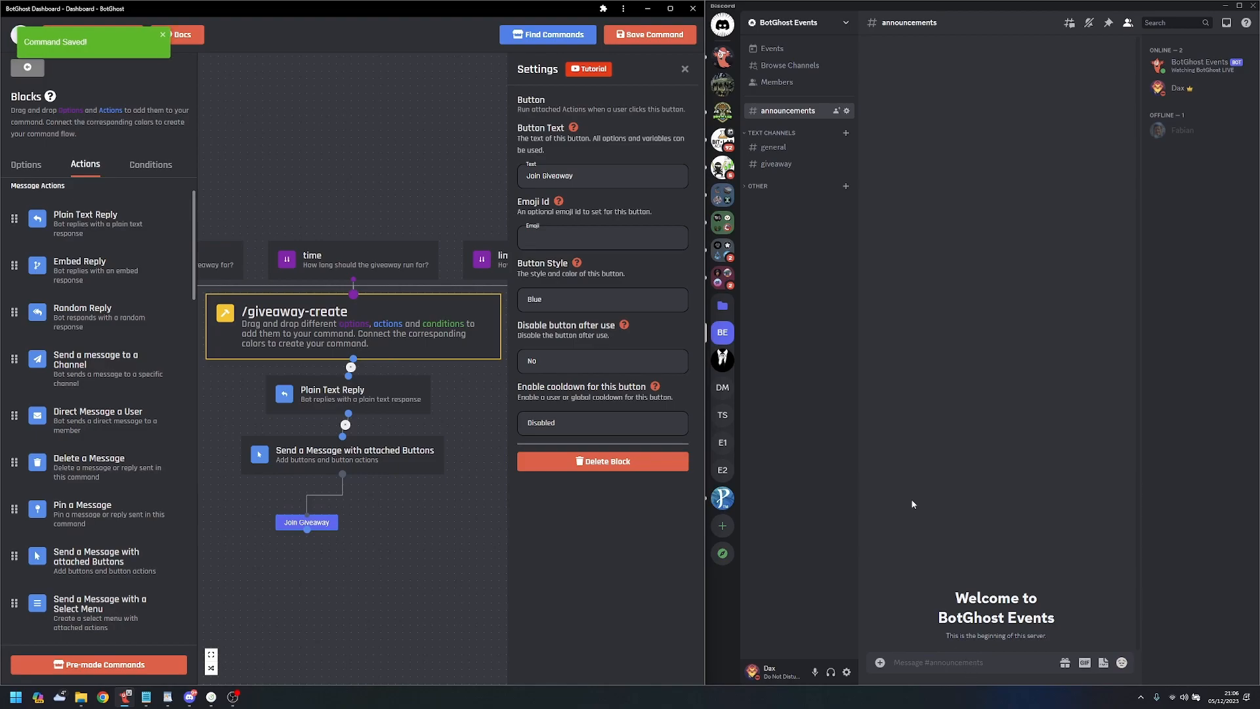
- Open the general channel in Discord and widen the BotGhost window beside it
{"action": "left_click", "coordinate": [787, 147]}
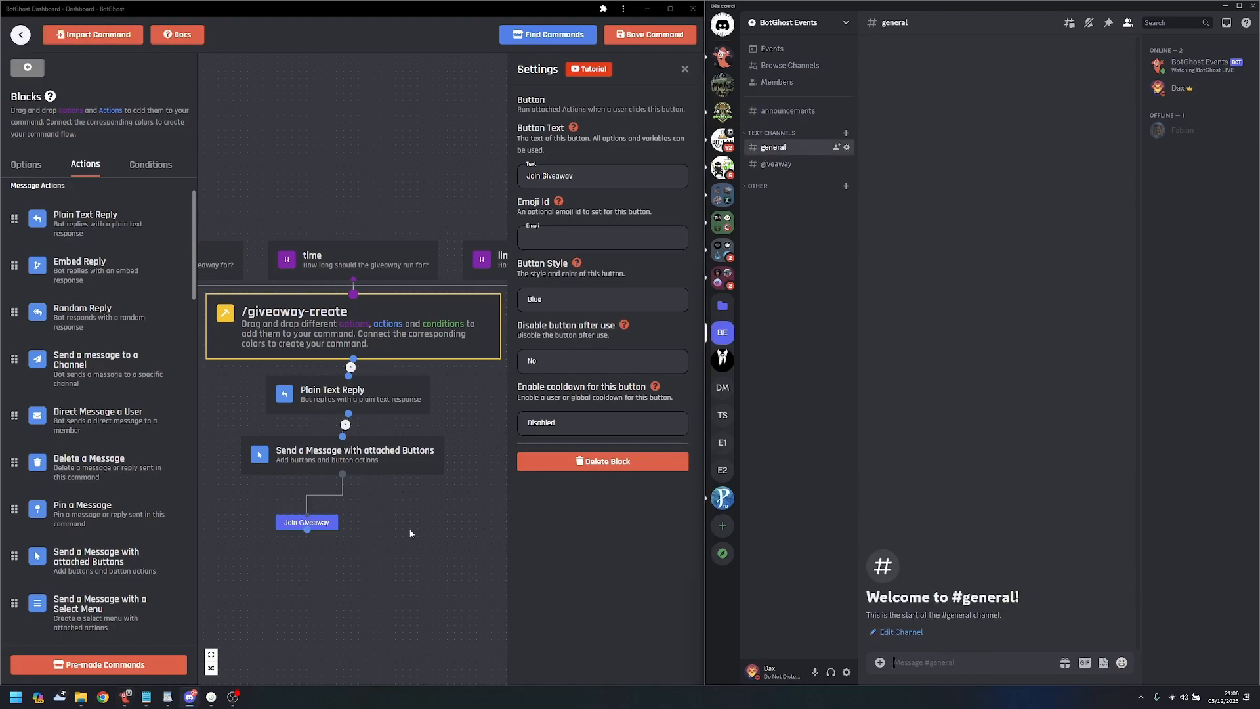
{"action": "left_click_drag", "start_coordinate": [413, 534], "coordinate": [456, 538]}
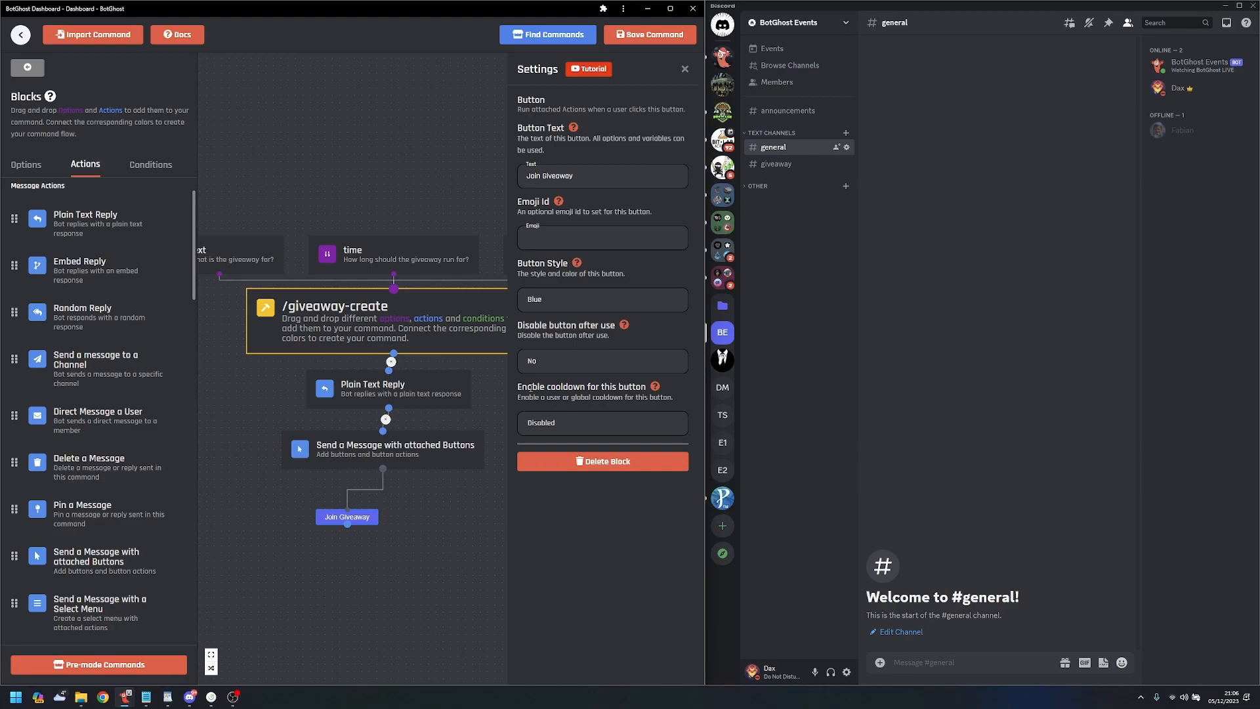
{"action": "left_click_drag", "start_coordinate": [707, 265], "coordinate": [781, 262]}
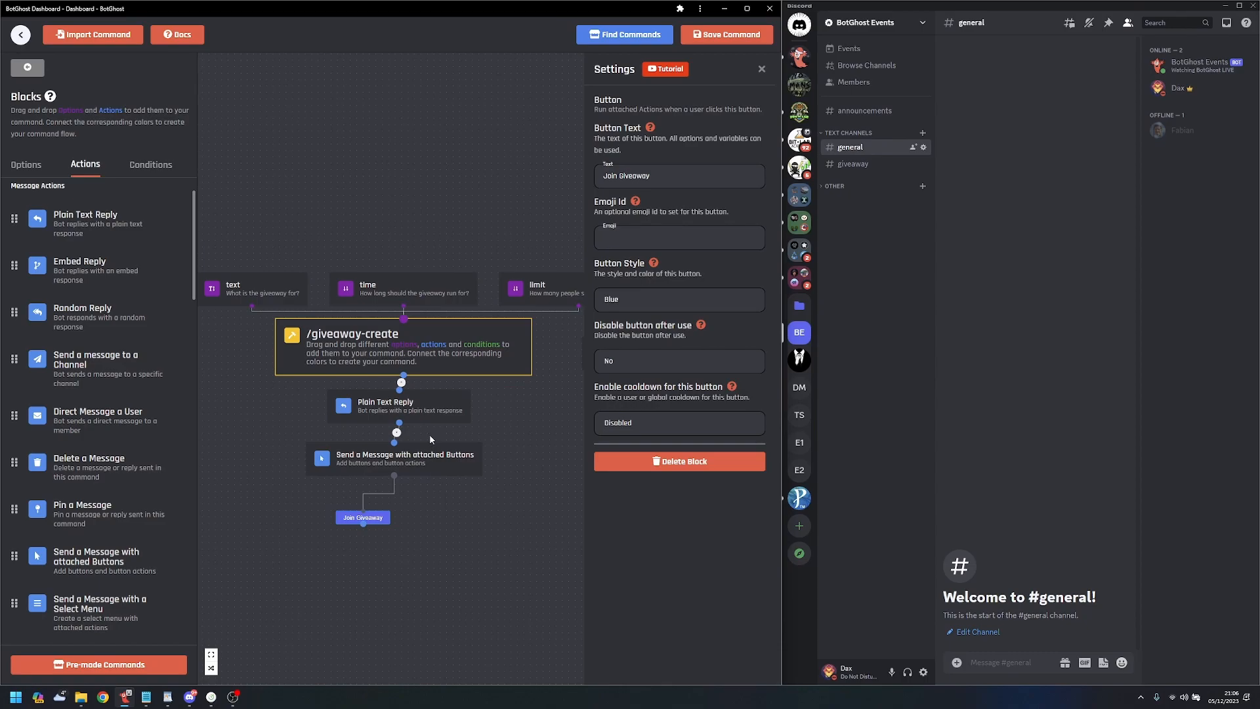
- Detach the Plain Text Reply from /giveaway-create and move the reply, button message and Join Giveaway button lower
{"action": "left_click_drag", "start_coordinate": [370, 515], "coordinate": [323, 562]}
{"action": "left_click_drag", "start_coordinate": [443, 454], "coordinate": [428, 493]}
{"action": "left_click_drag", "start_coordinate": [444, 406], "coordinate": [442, 450]}
{"action": "left_click", "coordinate": [400, 403]}
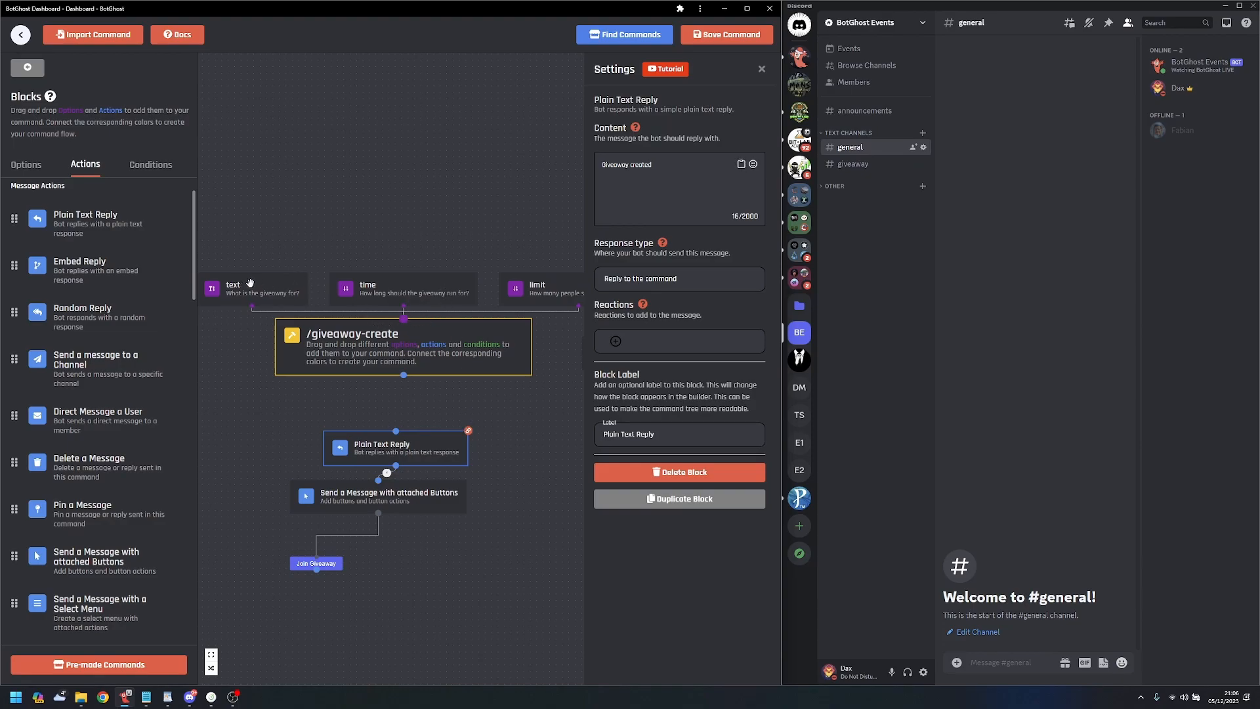
{"action": "left_click_drag", "start_coordinate": [426, 440], "coordinate": [428, 429]}
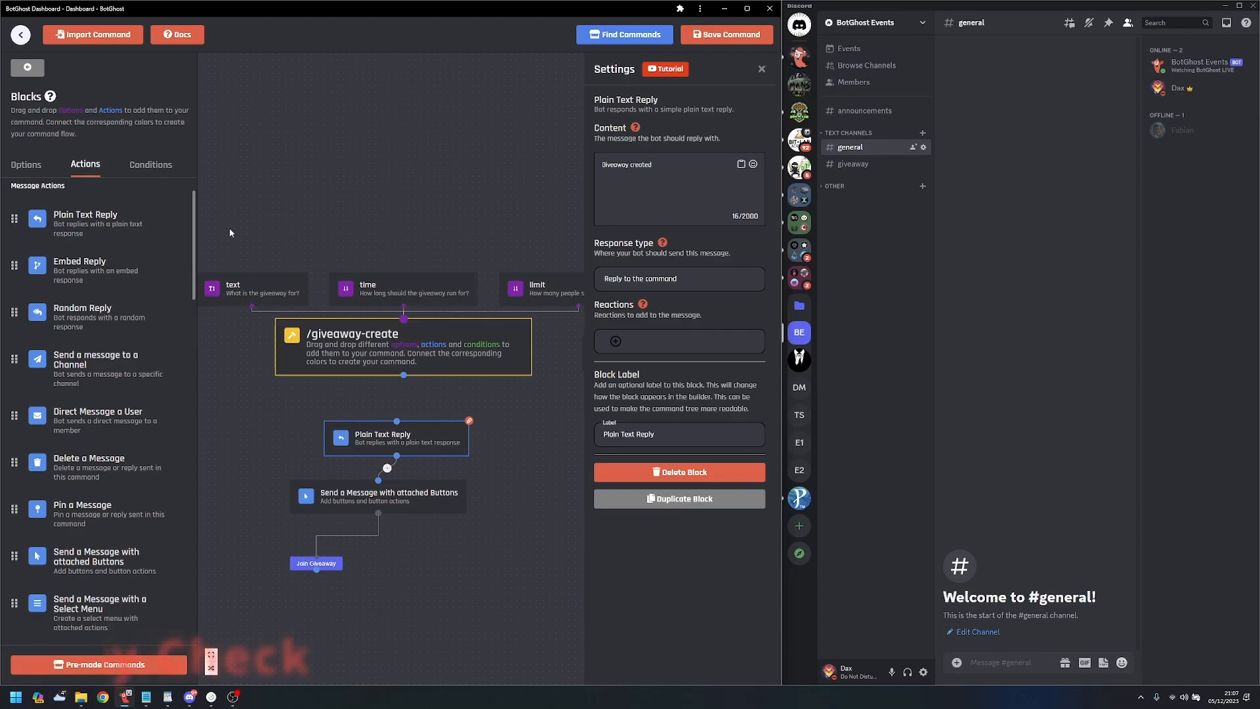
- Add a Comparison Condition beneath /giveaway-create, connect it, and arrange its Else branch beside the reply blocks
{"action": "left_click", "coordinate": [150, 164]}
{"action": "left_click_drag", "start_coordinate": [151, 209], "coordinate": [400, 417]}
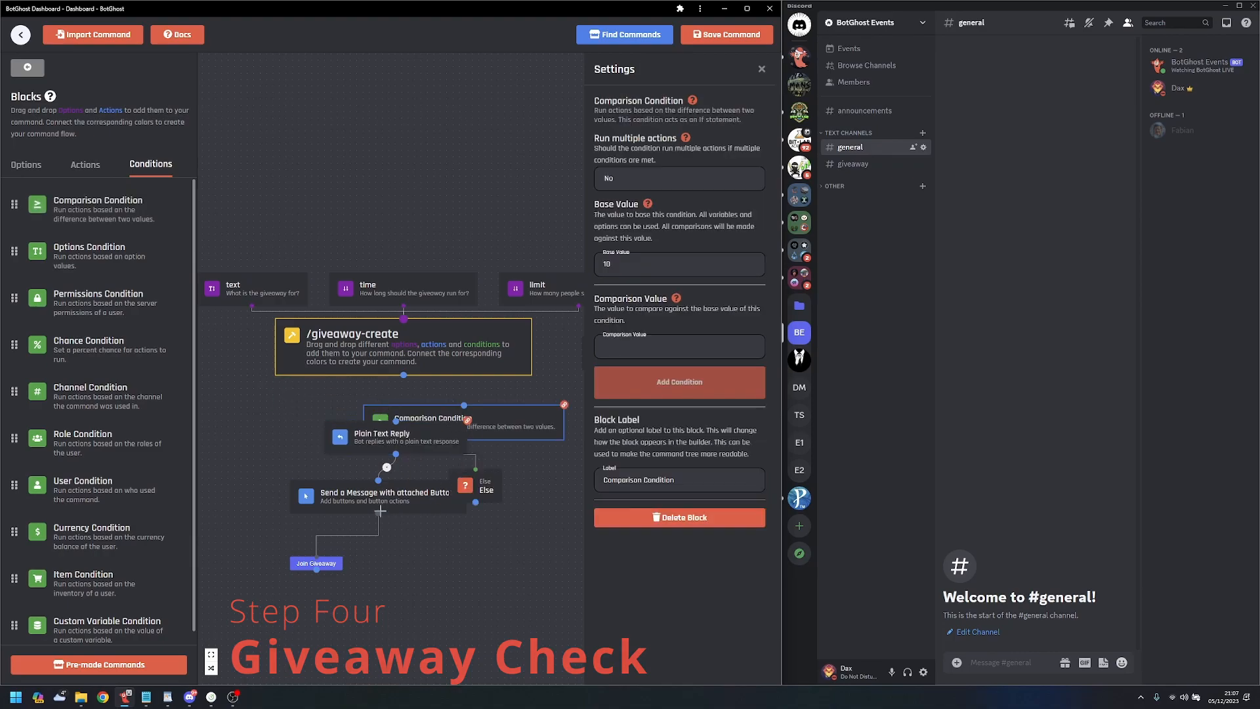
{"action": "left_click_drag", "start_coordinate": [396, 505], "coordinate": [397, 538]}
{"action": "left_click_drag", "start_coordinate": [395, 436], "coordinate": [384, 470]}
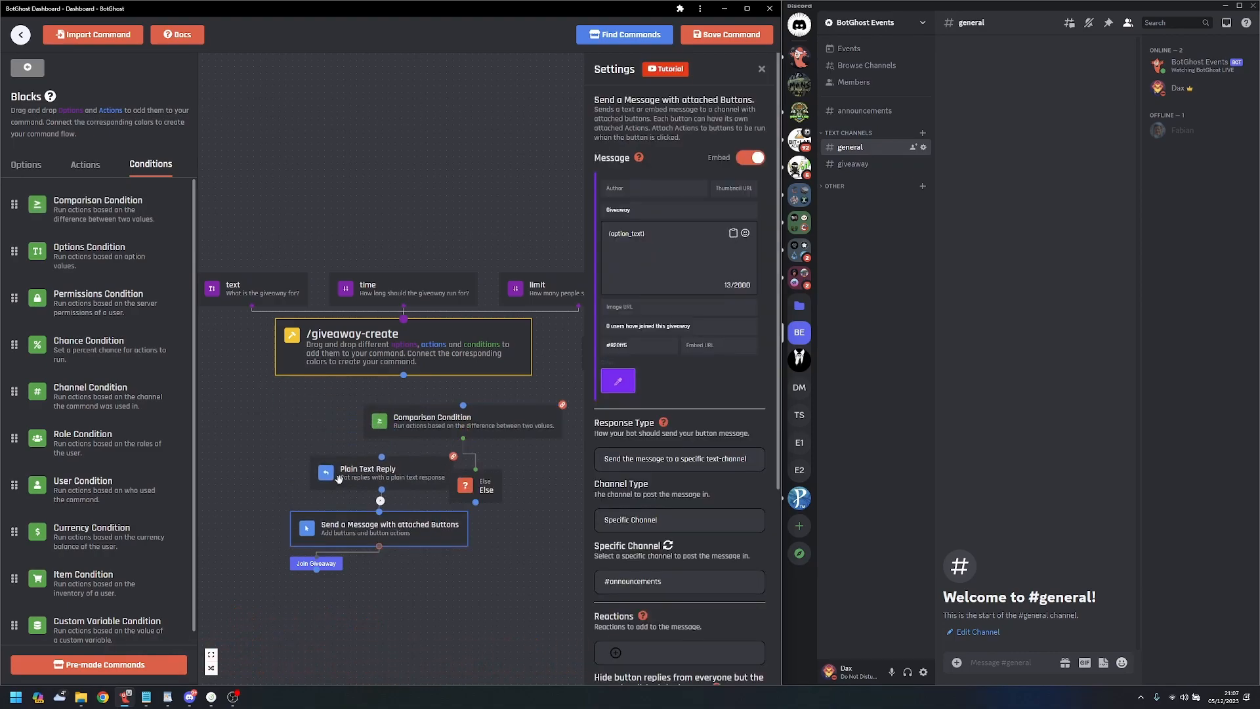
{"action": "left_click_drag", "start_coordinate": [427, 423], "coordinate": [361, 412]}
{"action": "left_click_drag", "start_coordinate": [479, 486], "coordinate": [246, 479]}
{"action": "left_click_drag", "start_coordinate": [437, 406], "coordinate": [440, 400]}
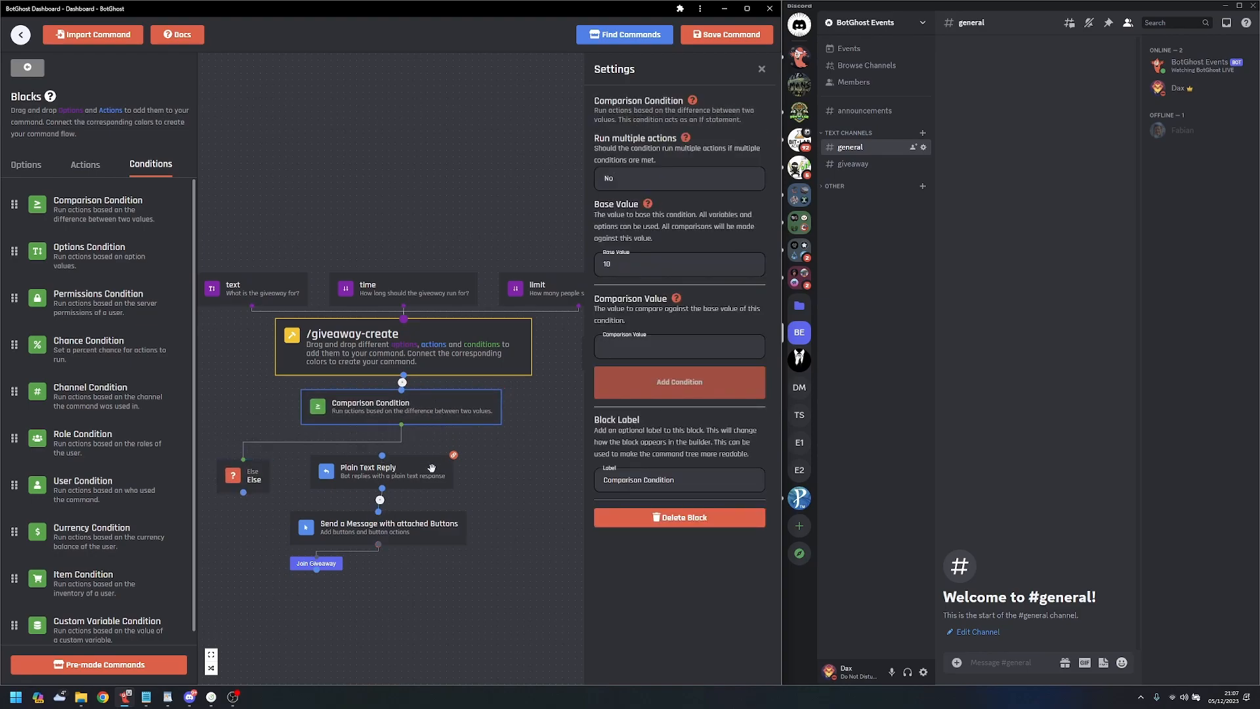
- Add an unconnected Plain Text Reply block below the existing reply and button message blocks
{"action": "left_click", "coordinate": [85, 165]}
{"action": "left_click_drag", "start_coordinate": [85, 265], "coordinate": [424, 581]}
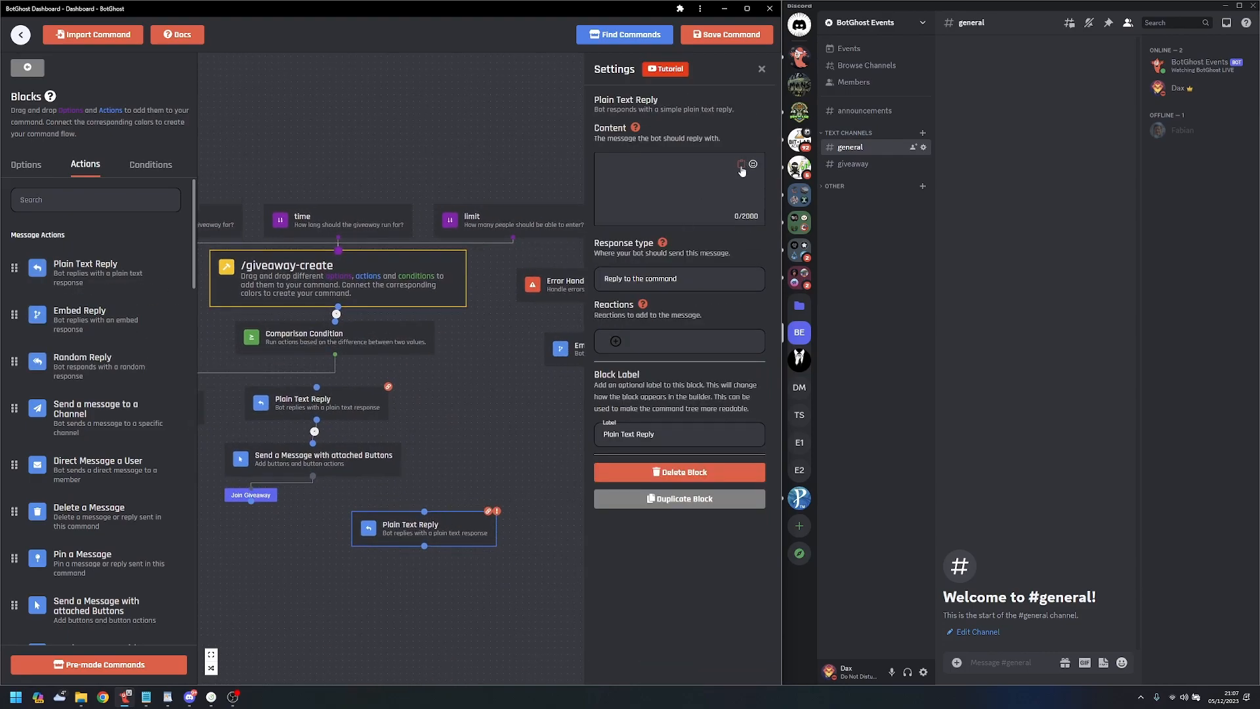
{"action": "left_click_drag", "start_coordinate": [424, 532], "coordinate": [457, 525]}
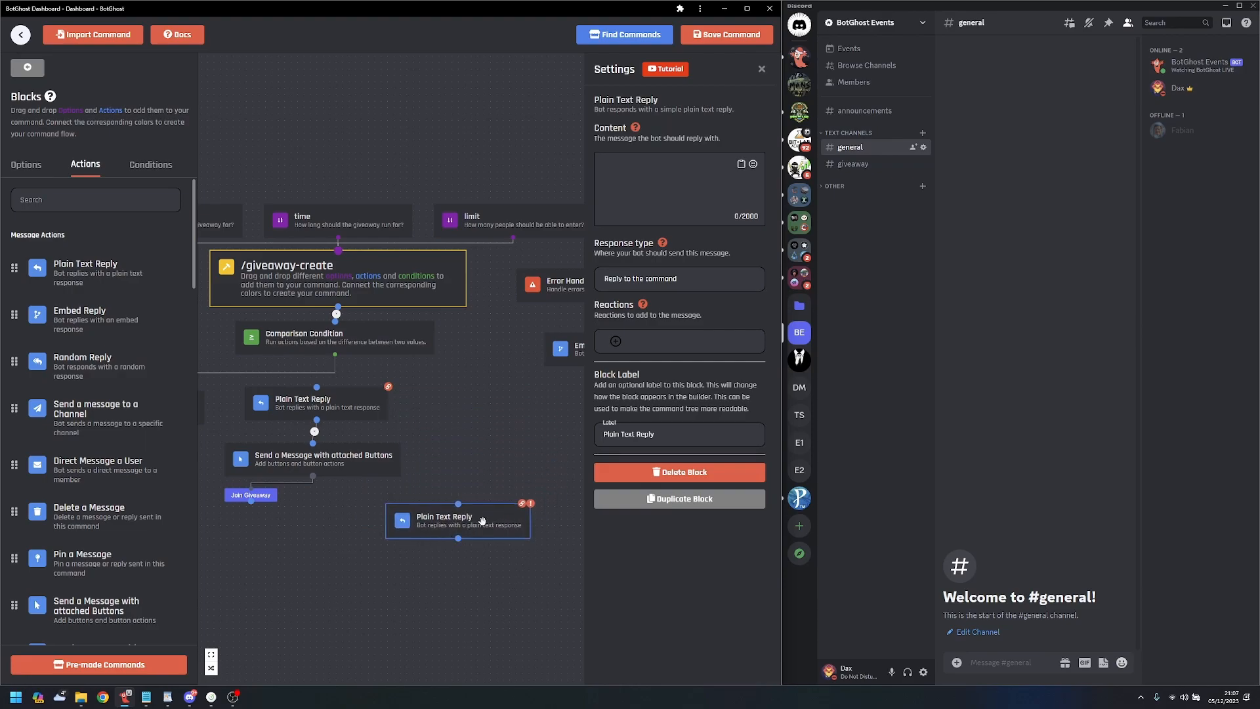
- Insert the giveaway_tracker (Value at Position) variable in the spare reply's content, fill in its position placeholder, and copy the whole expression
{"action": "left_click", "coordinate": [741, 164]}
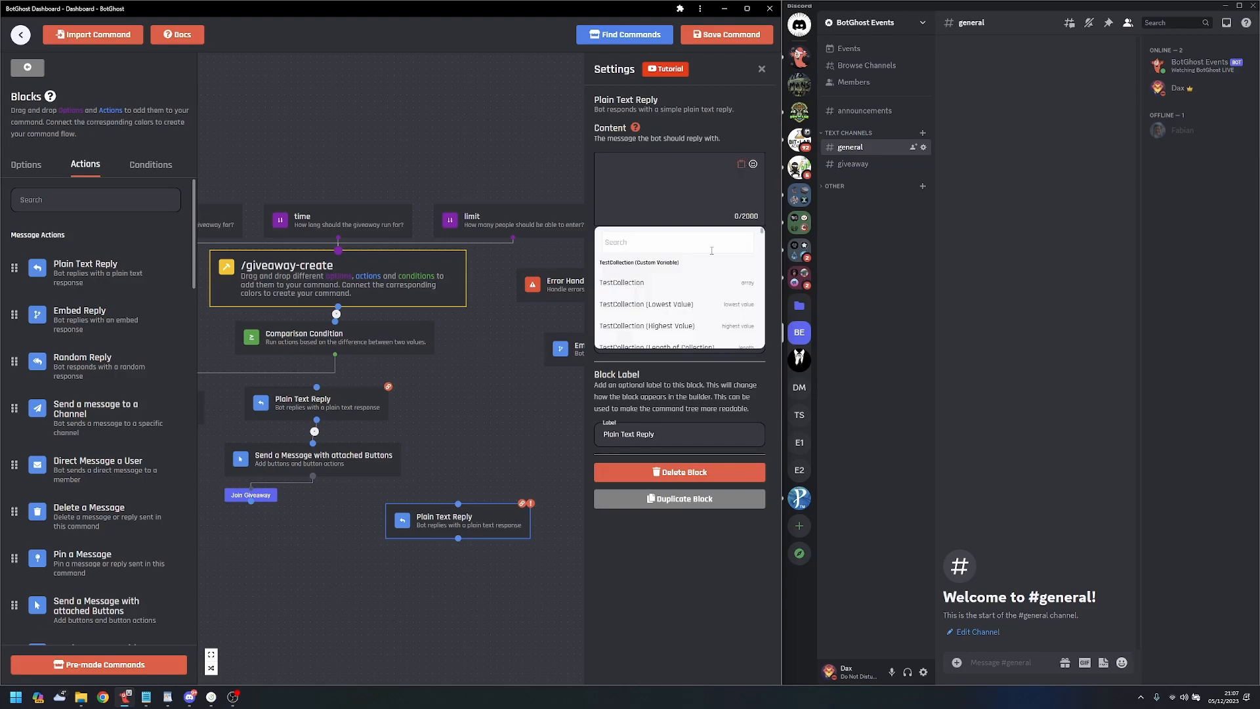
{"action": "left_click", "coordinate": [671, 249]}
{"action": "type", "text": "give"}
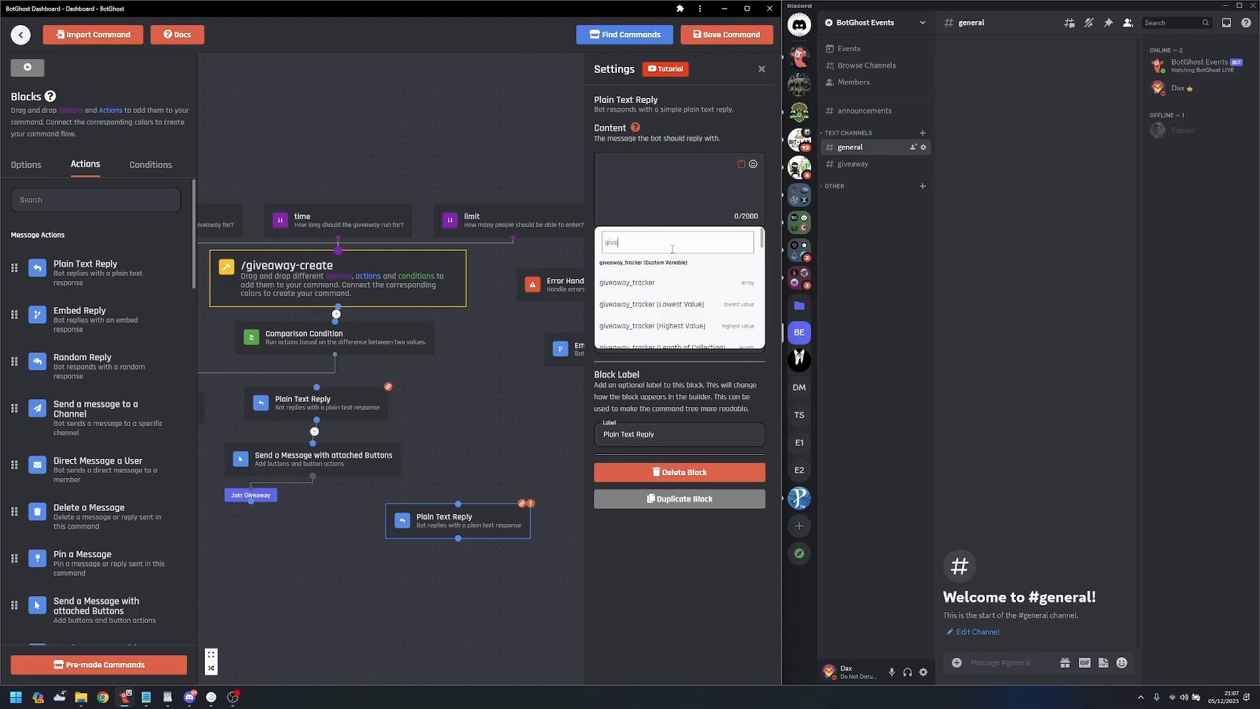
{"action": "scroll", "coordinate": [682, 275], "scroll_direction": "down", "scroll_amount": 3}
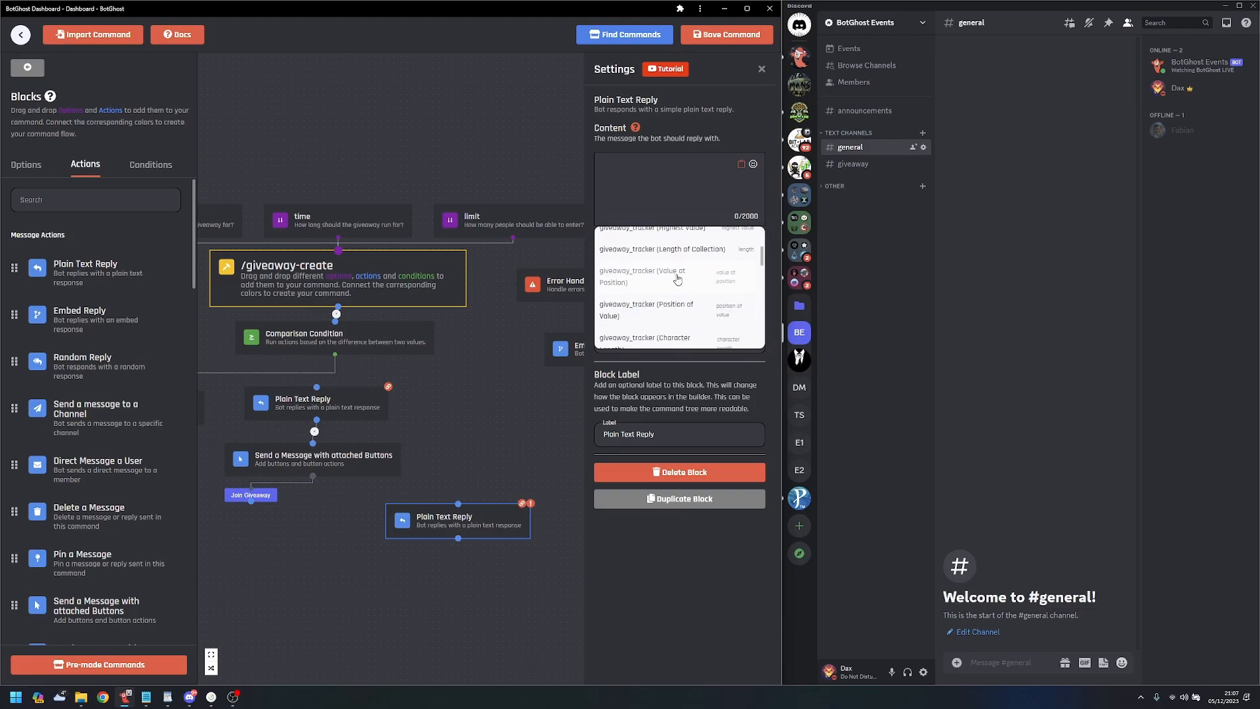
{"action": "left_click", "coordinate": [637, 277]}
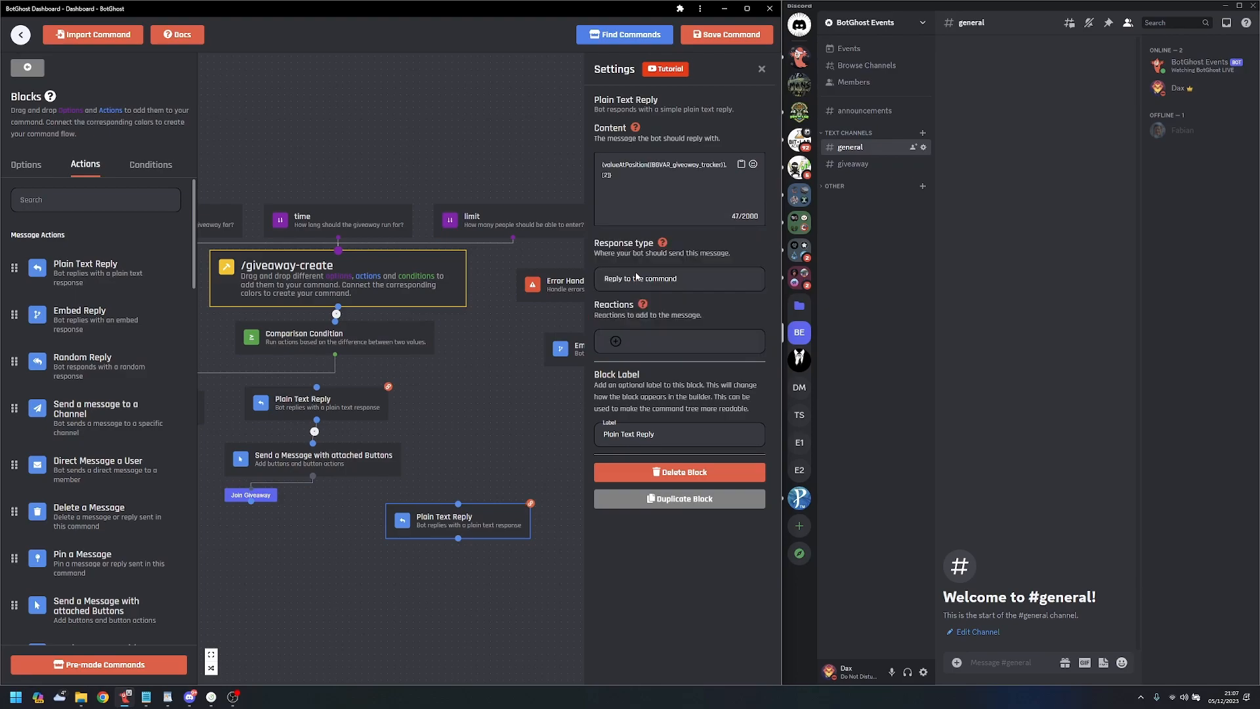
{"action": "left_click", "coordinate": [620, 187]}
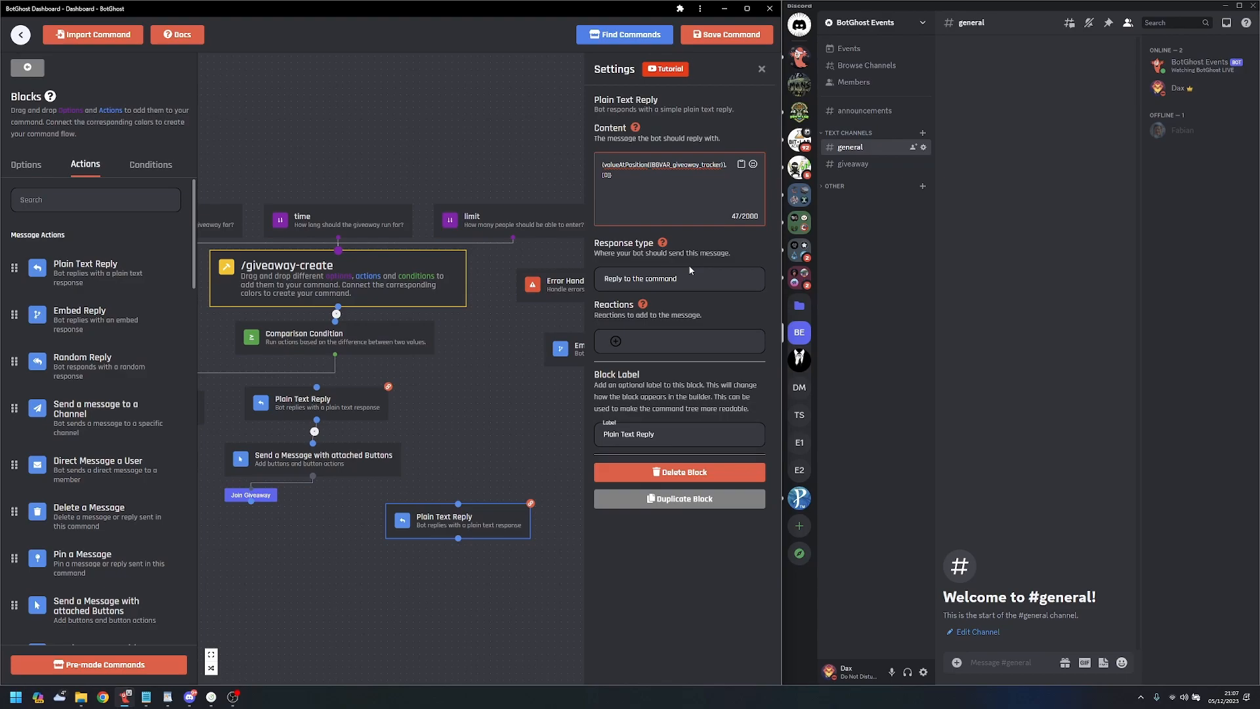
{"action": "key", "text": "ctrl+a"}
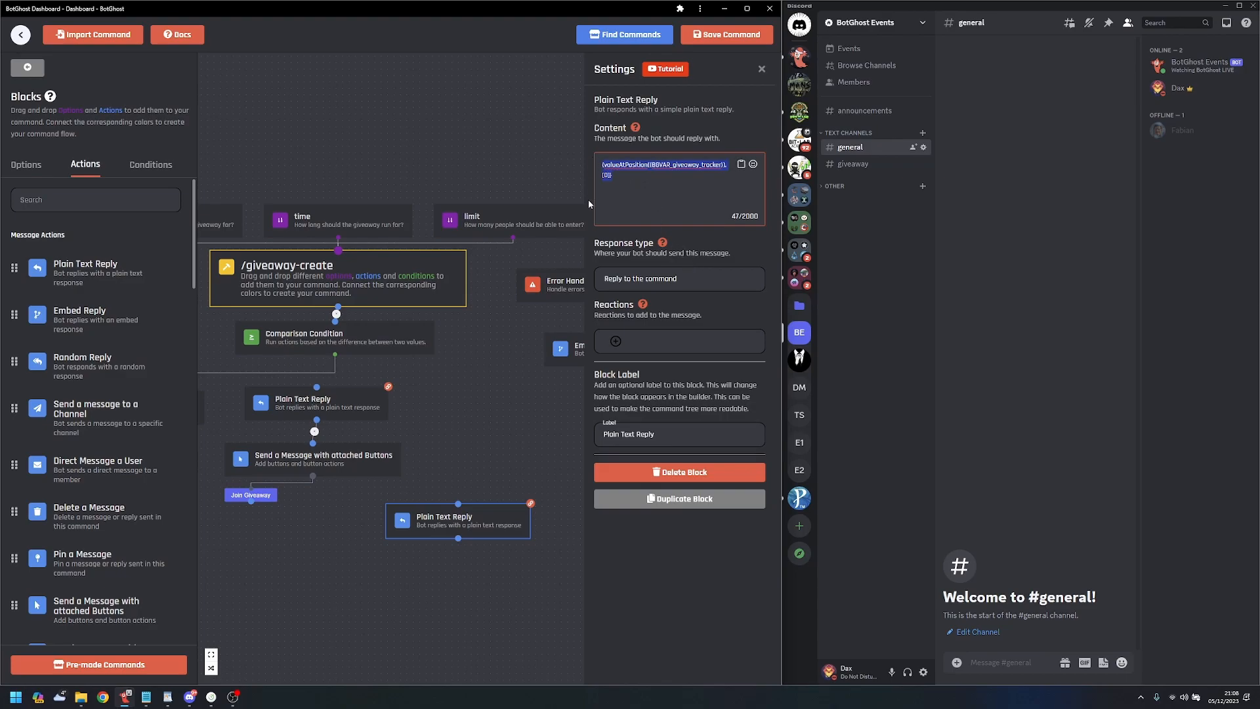
- Set the Comparison Condition's base value to the copied giveaway_tracker expression and add a condition with value 1 and type Equal to
{"action": "left_click", "coordinate": [377, 334]}
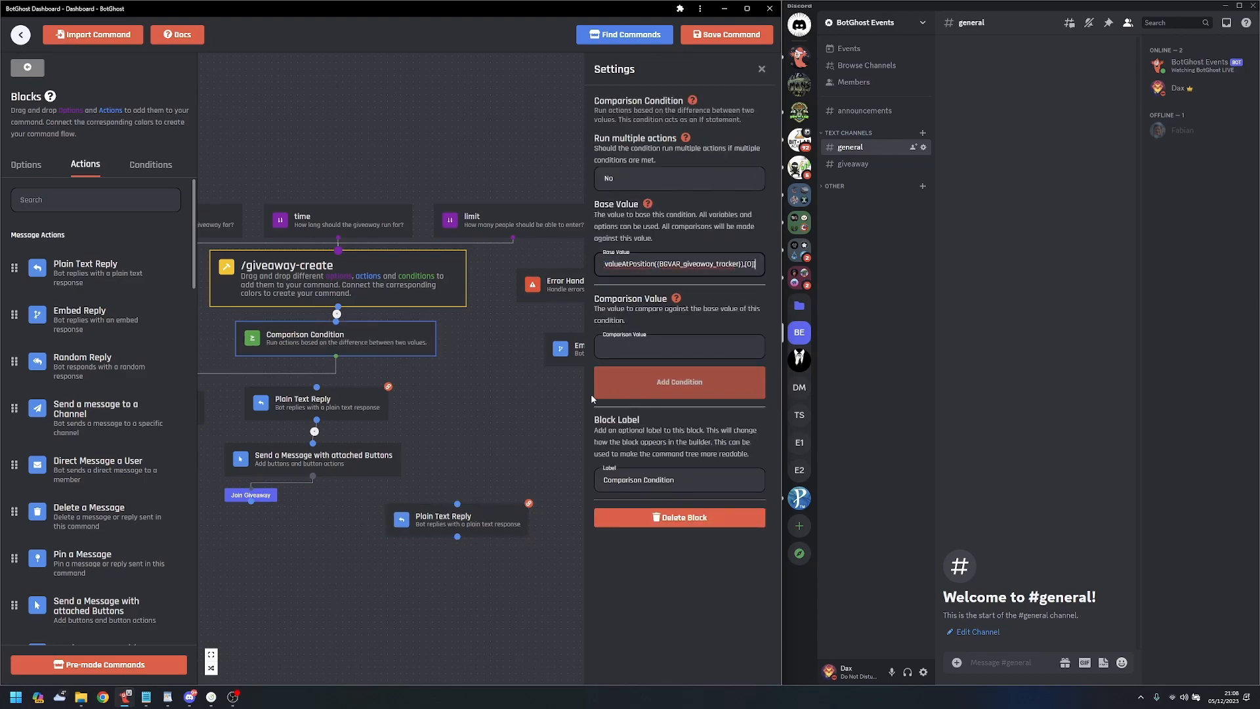
{"action": "left_click", "coordinate": [653, 350]}
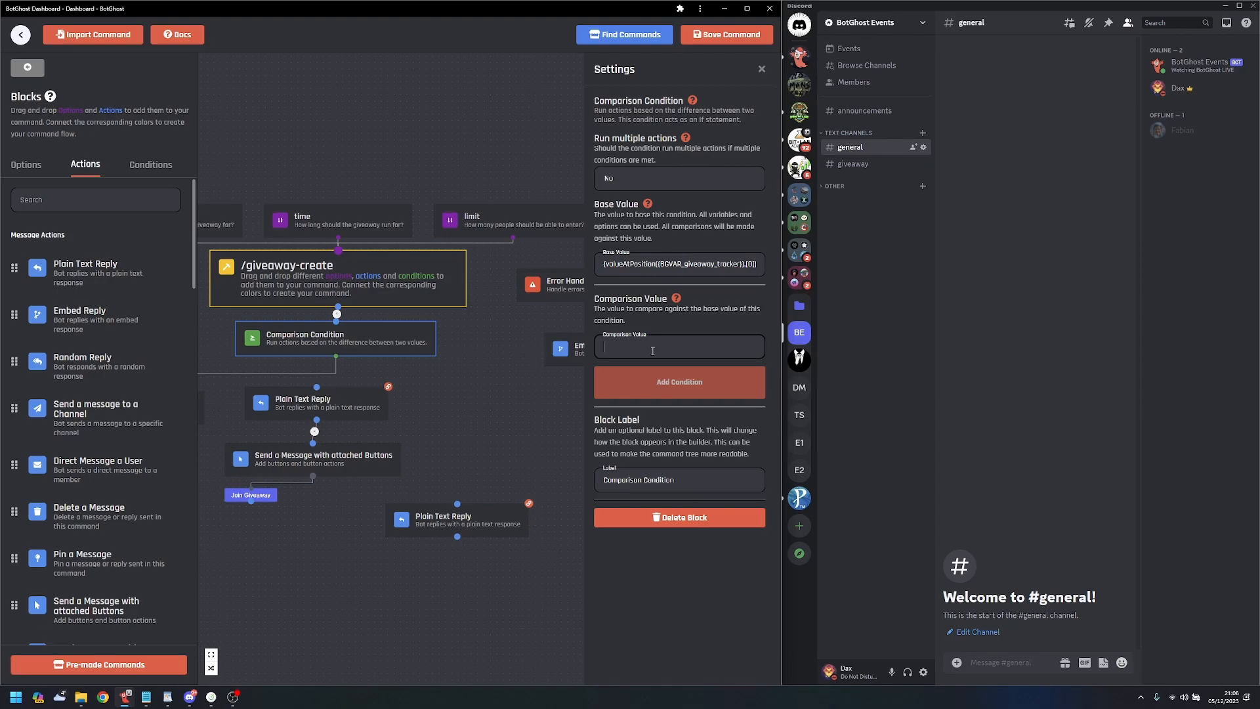
{"action": "type", "text": "1"}
{"action": "left_click", "coordinate": [661, 388]}
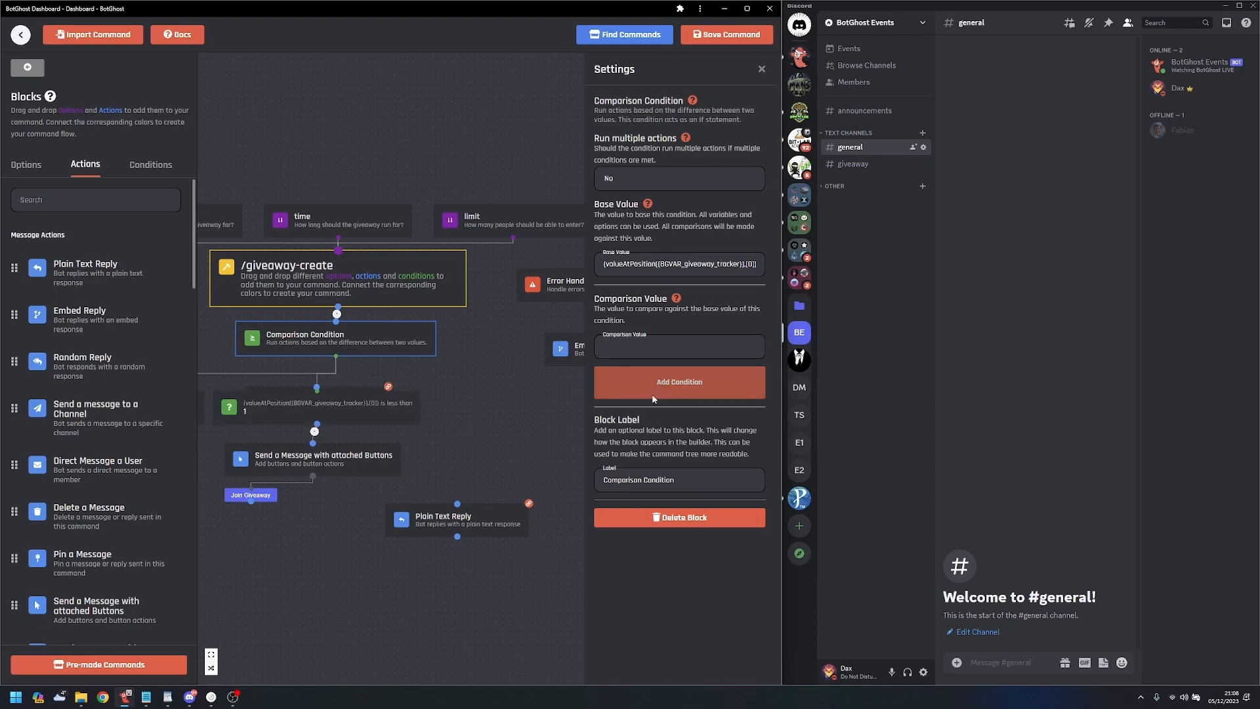
{"action": "left_click", "coordinate": [393, 420]}
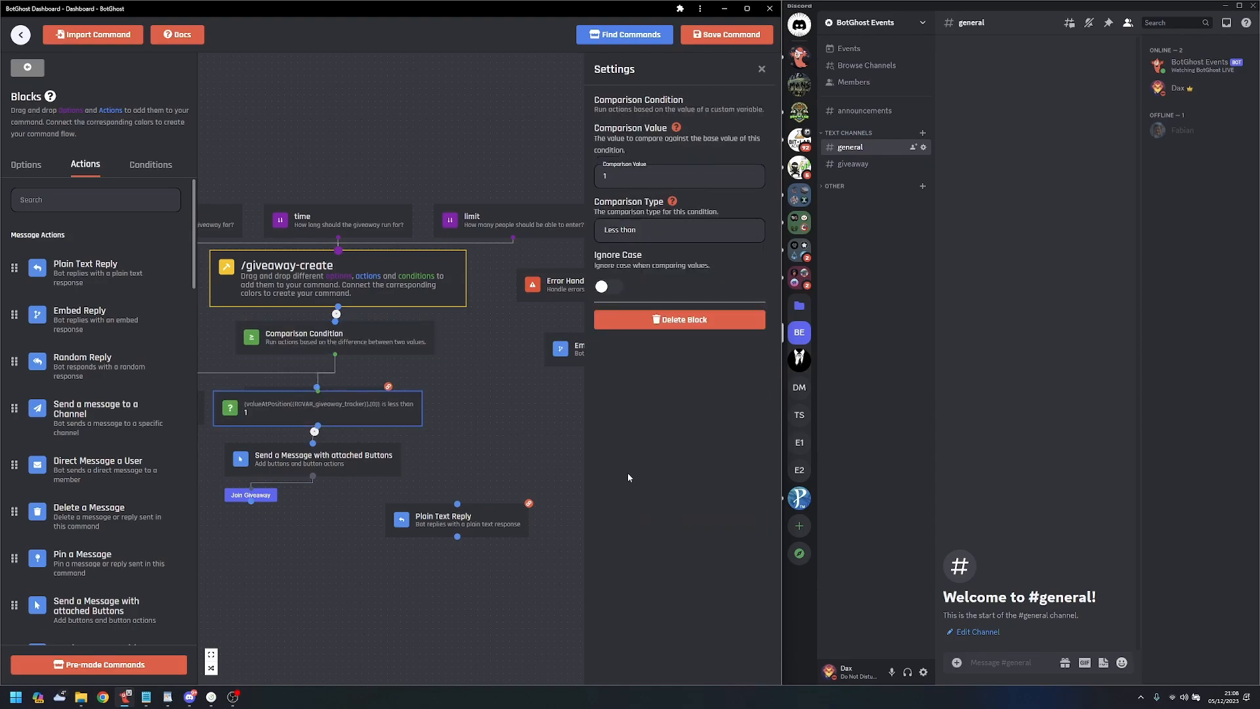
{"action": "left_click", "coordinate": [664, 230]}
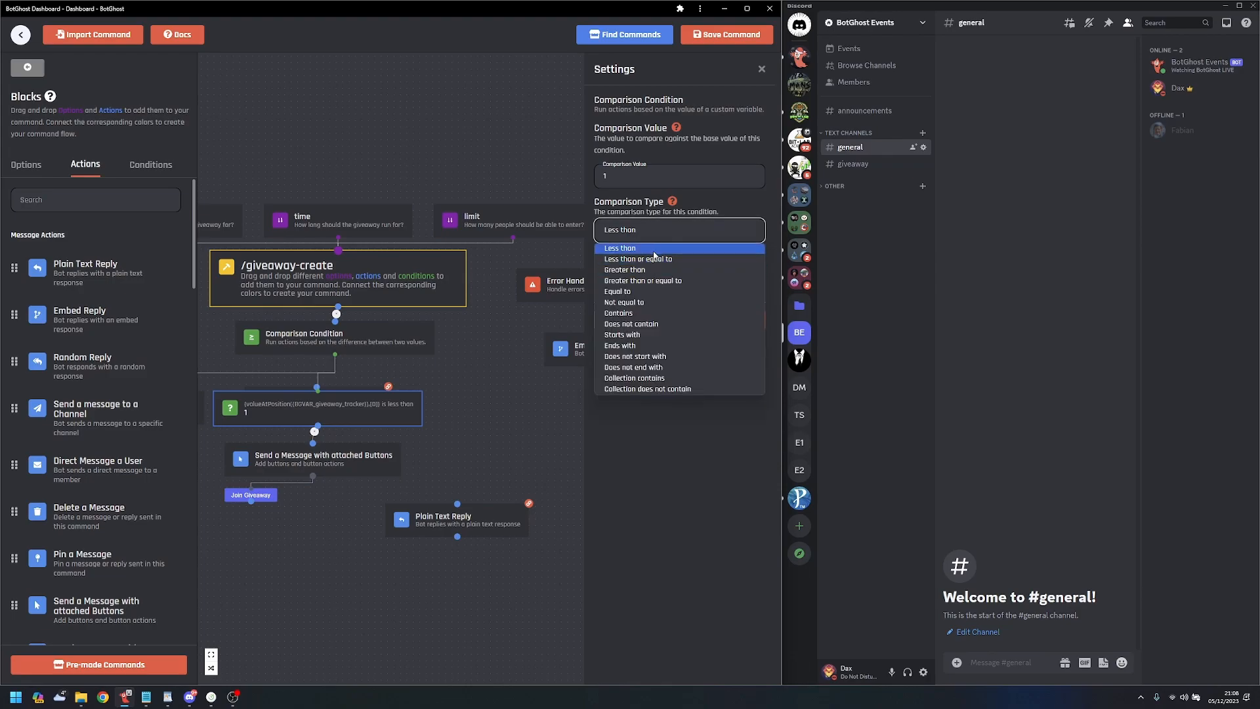
{"action": "left_click", "coordinate": [652, 294]}
- Place the equal-to-1 condition branch beside the original Plain Text Reply, opposite the Else branch
{"action": "left_click", "coordinate": [447, 463]}
{"action": "left_click_drag", "start_coordinate": [446, 463], "coordinate": [596, 414]}
{"action": "left_click_drag", "start_coordinate": [502, 357], "coordinate": [678, 357]}
{"action": "left_click", "coordinate": [577, 404]}
{"action": "left_click_drag", "start_coordinate": [656, 427], "coordinate": [476, 397]}
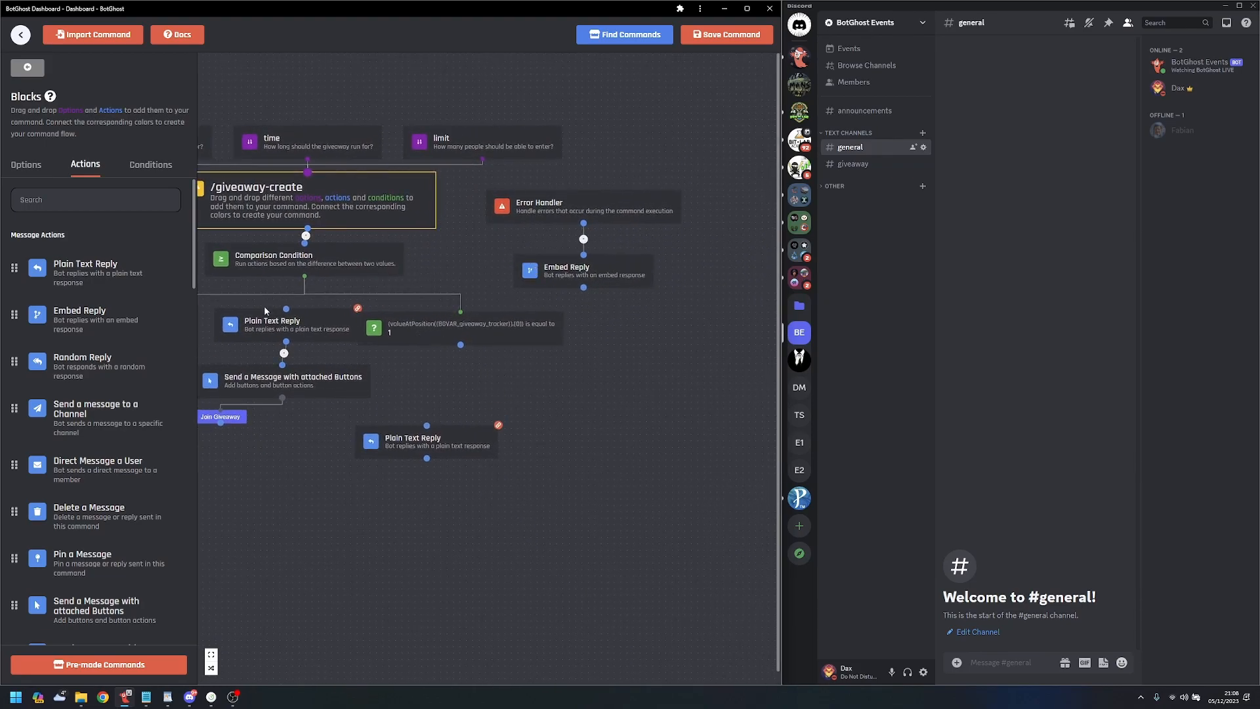
- Add a Send an error log message action beneath the equal-to-1 condition and connect it to that branch
{"action": "scroll", "coordinate": [120, 461], "scroll_direction": "down", "scroll_amount": 10}
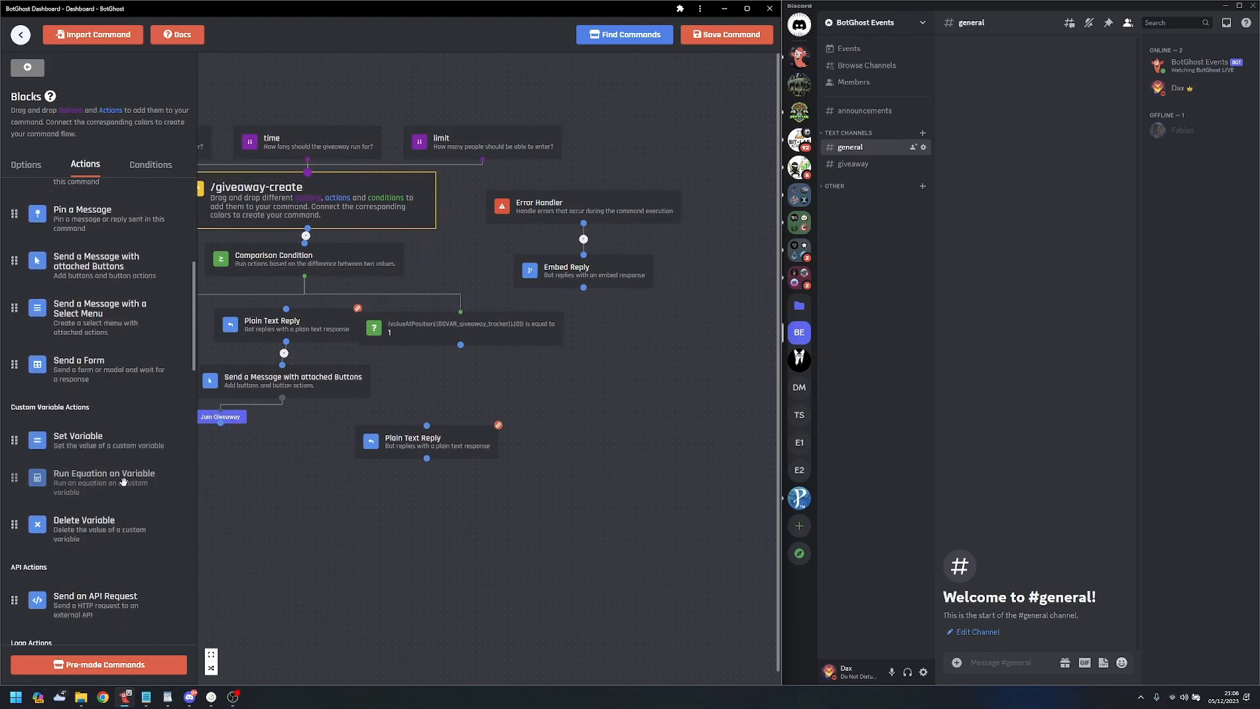
{"action": "scroll", "coordinate": [120, 462], "scroll_direction": "down", "scroll_amount": 12}
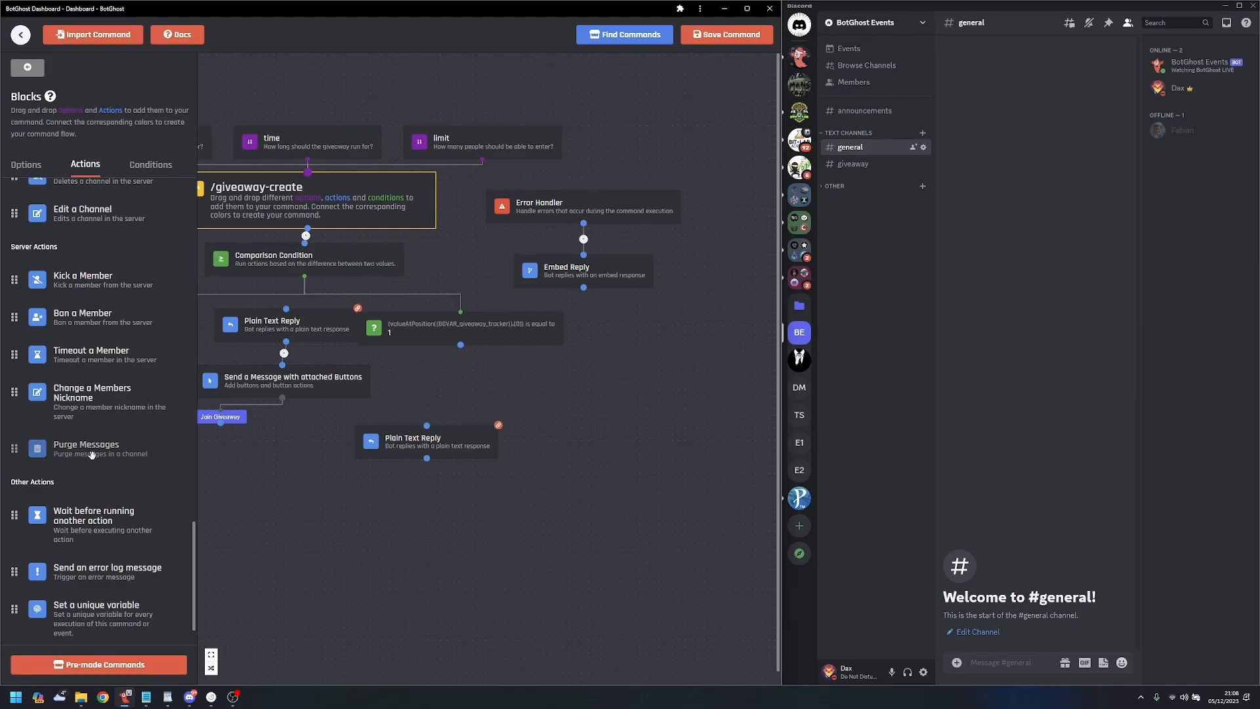
{"action": "scroll", "coordinate": [99, 454], "scroll_direction": "down", "scroll_amount": 2}
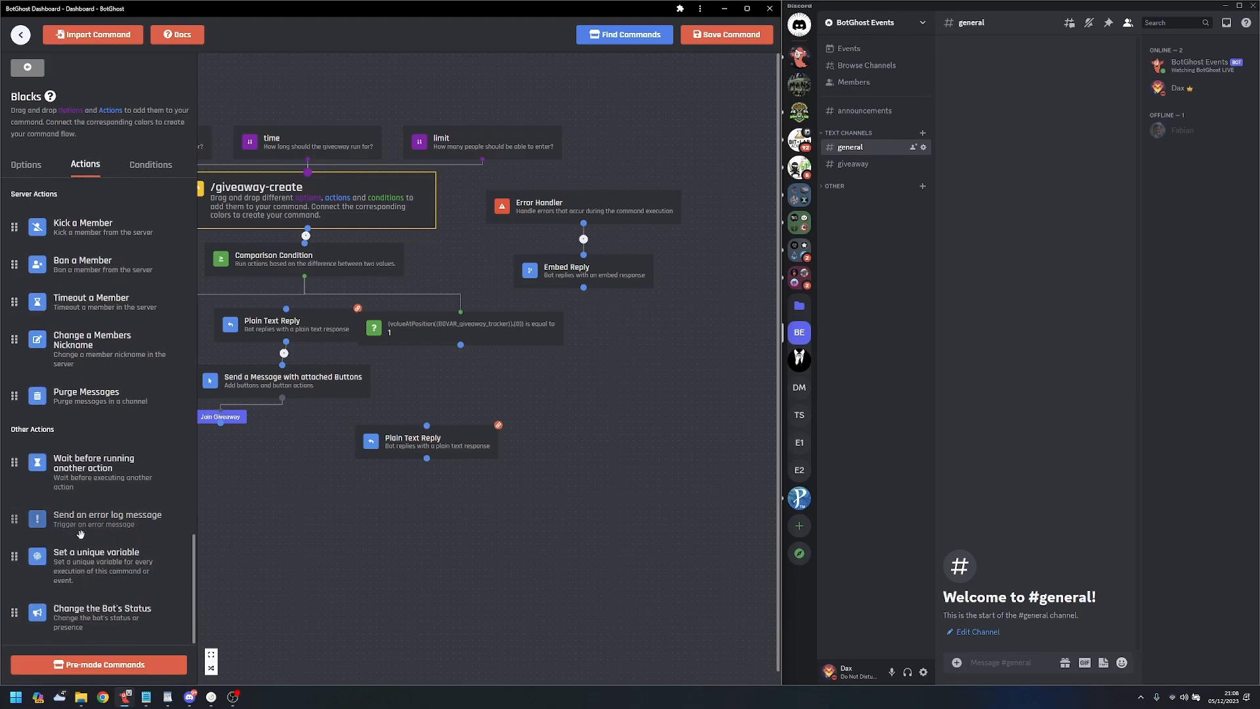
{"action": "left_click_drag", "start_coordinate": [98, 519], "coordinate": [499, 408]}
{"action": "left_click_drag", "start_coordinate": [461, 345], "coordinate": [459, 381]}
{"action": "left_click_drag", "start_coordinate": [528, 423], "coordinate": [430, 474]}
- Check the error variables used in the Error Handler's Embed Reply
{"action": "left_click", "coordinate": [537, 317]}
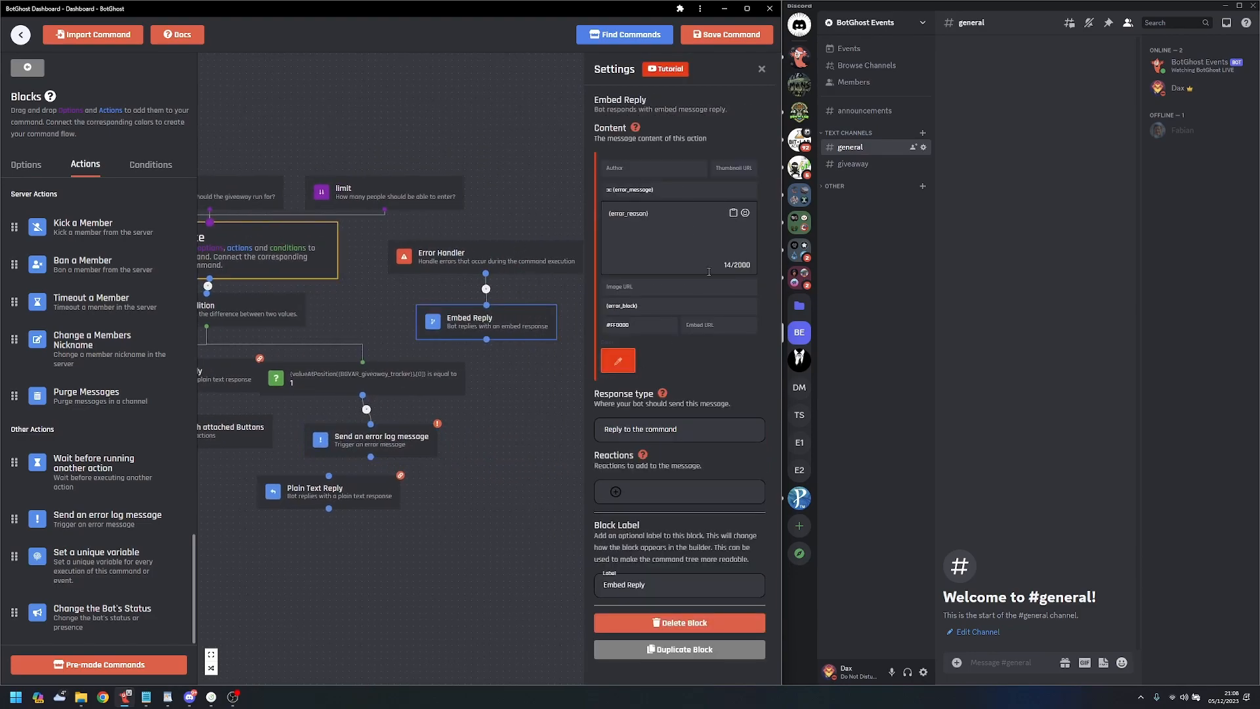
{"action": "left_click_drag", "start_coordinate": [613, 190], "coordinate": [703, 190]}
{"action": "left_click_drag", "start_coordinate": [420, 469], "coordinate": [511, 436]}
- Set the error log message's module to "Giveaways" and its action to "Create Giveaway"
{"action": "left_click", "coordinate": [496, 411]}
{"action": "left_click", "coordinate": [655, 184]}
{"action": "type", "text": "Giveaway"}
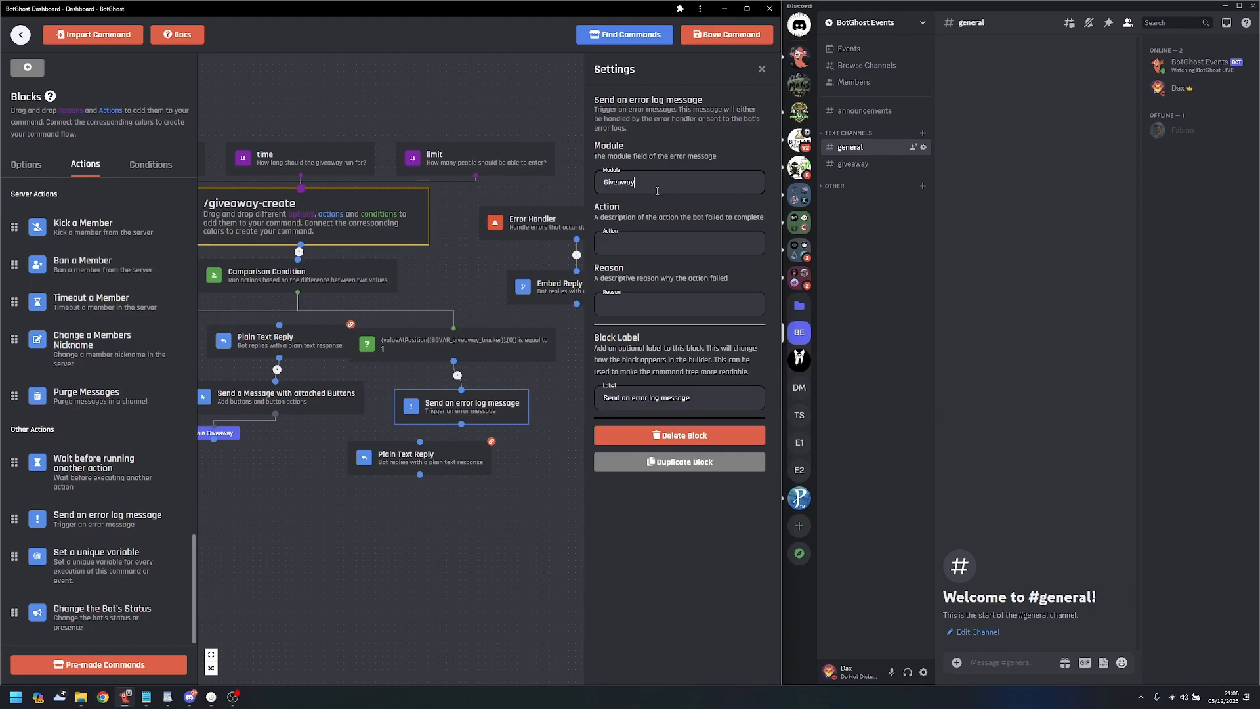
{"action": "type", "text": "s"}
{"action": "left_click", "coordinate": [657, 234]}
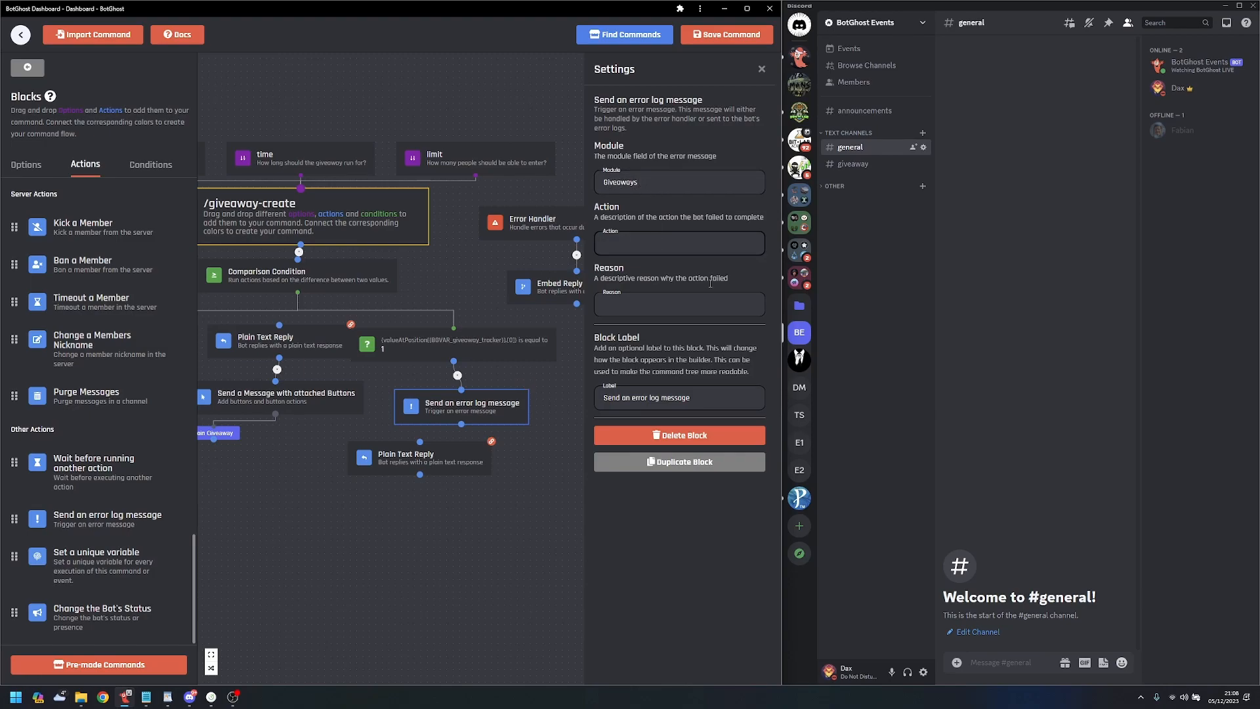
{"action": "type", "text": "Create Giveaway"}
- Set the error log message's reason to "A giveaway is already running"
{"action": "left_click", "coordinate": [648, 307]}
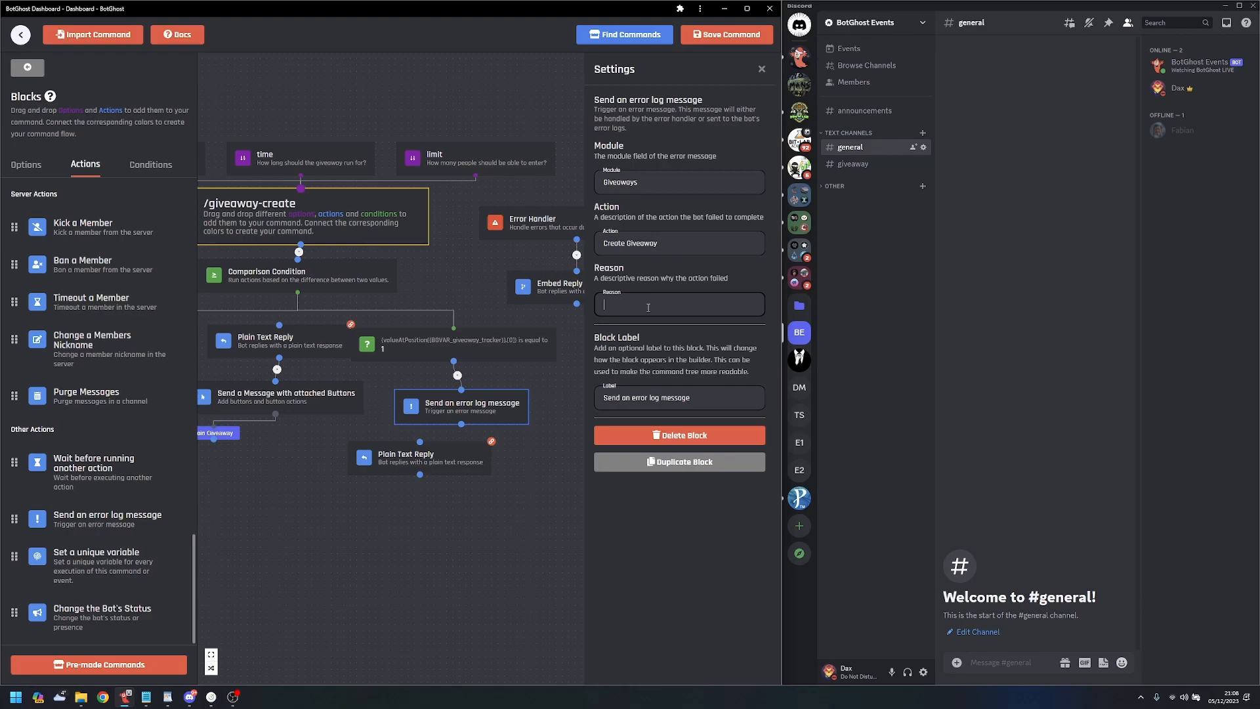
{"action": "type", "text": "A Giveaw"}
{"action": "key", "text": "BackSpace"}
{"action": "type", "text": "giveaway is o"}
{"action": "type", "text": "lready running"}
{"action": "scroll", "coordinate": [491, 502], "scroll_direction": "down", "scroll_amount": 1}
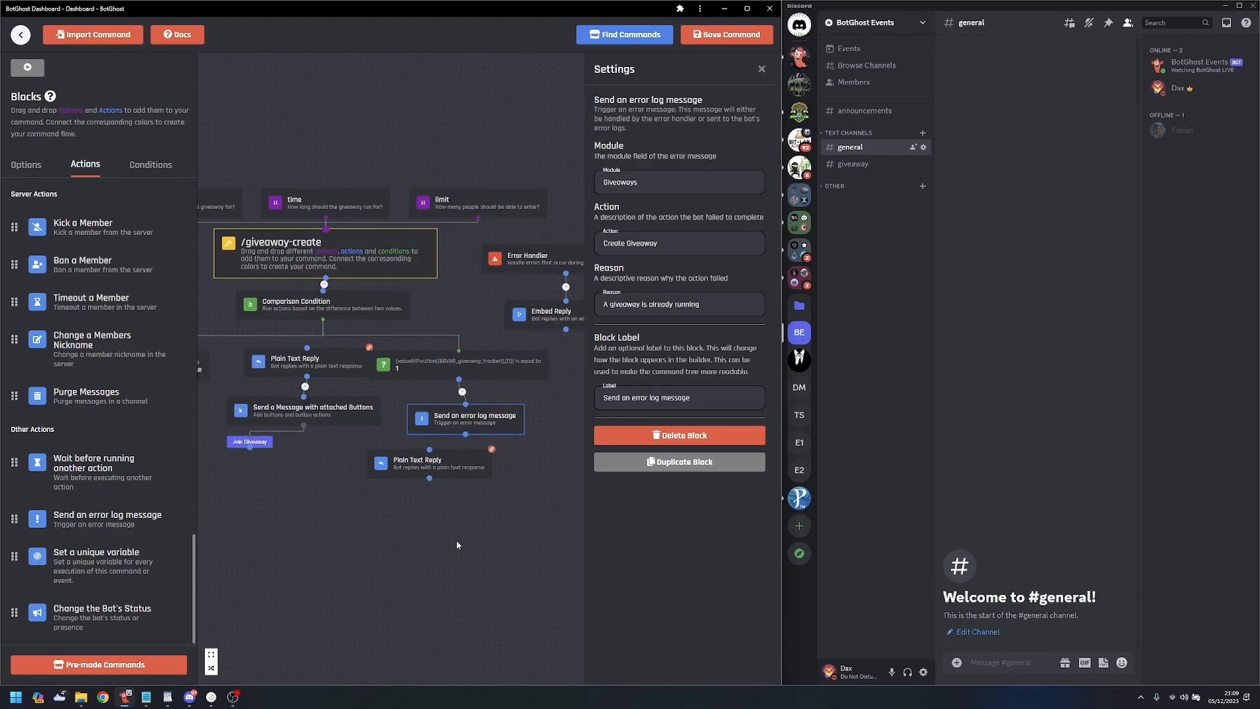
{"action": "left_click_drag", "start_coordinate": [468, 533], "coordinate": [531, 519]}
{"action": "left_click_drag", "start_coordinate": [557, 475], "coordinate": [396, 534]}
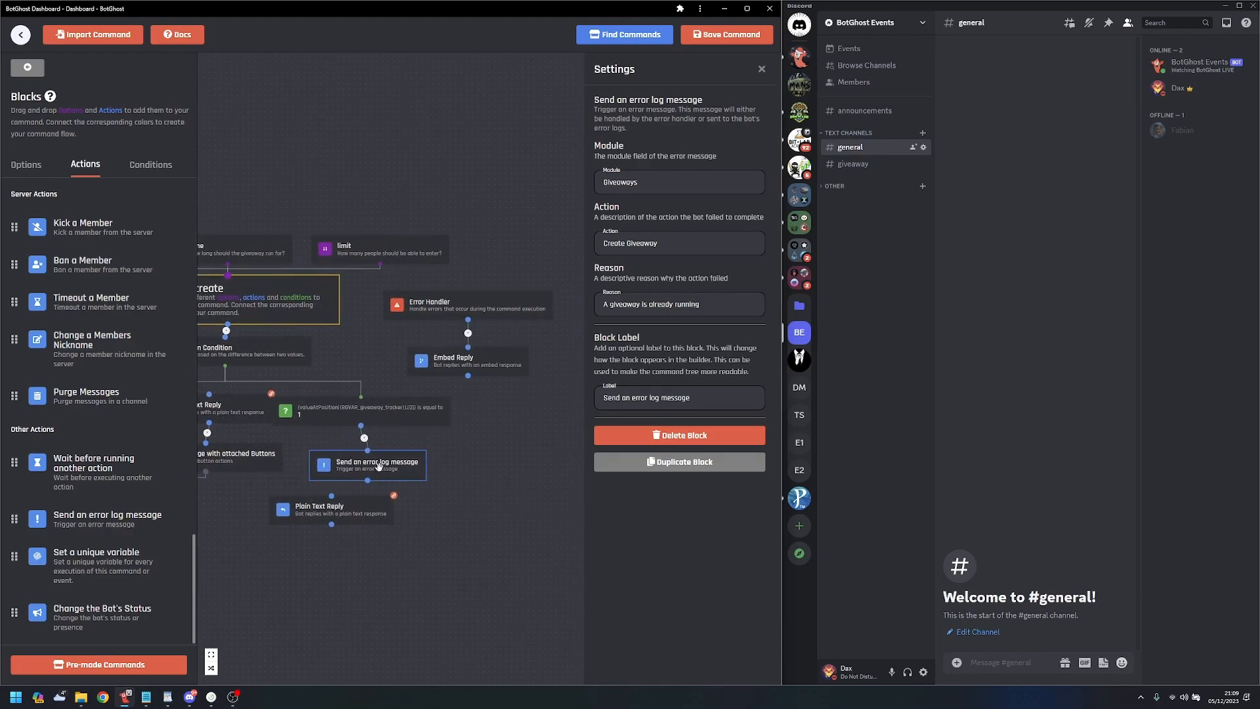
{"action": "left_click", "coordinate": [480, 363]}
{"action": "left_click_drag", "start_coordinate": [414, 608], "coordinate": [640, 561]}
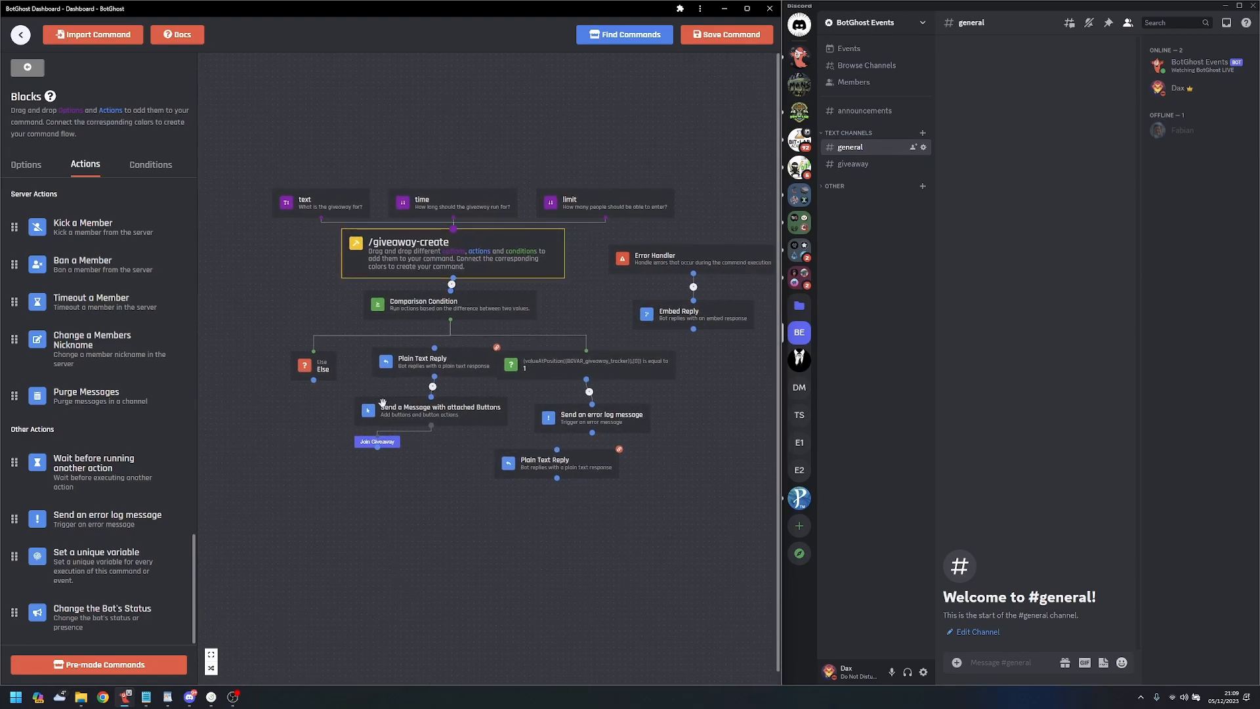
- Move the original Plain Text Reply, the button message and the Join Giveaway button beneath the Else branch
{"action": "left_click_drag", "start_coordinate": [394, 439], "coordinate": [381, 505]}
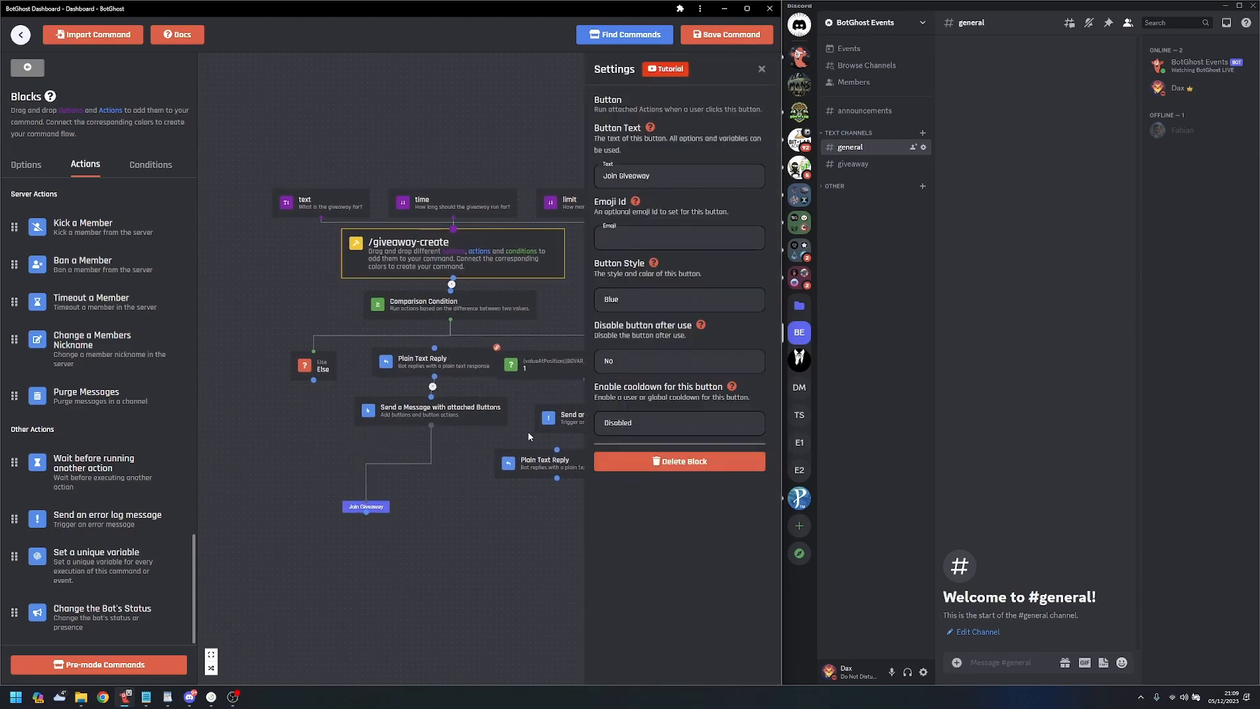
{"action": "left_click", "coordinate": [528, 463]}
{"action": "left_click", "coordinate": [550, 578]}
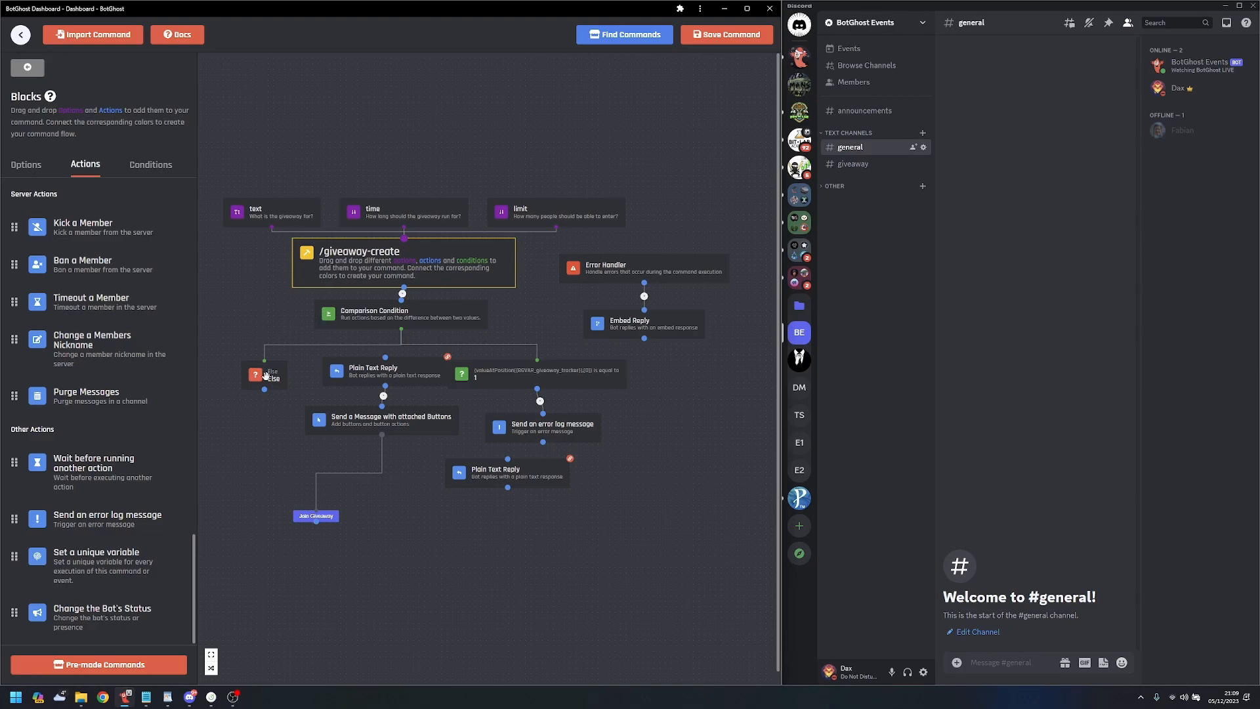
{"action": "mouse_move", "coordinate": [385, 356]}
{"action": "left_mouse_down"}
{"action": "mouse_move", "coordinate": [266, 392]}
{"action": "mouse_move", "coordinate": [400, 360]}
{"action": "left_mouse_up"}
{"action": "left_click_drag", "start_coordinate": [322, 515], "coordinate": [266, 584]}
{"action": "left_click_drag", "start_coordinate": [413, 415], "coordinate": [315, 501]}
{"action": "left_click_drag", "start_coordinate": [400, 373], "coordinate": [324, 464]}
{"action": "left_click_drag", "start_coordinate": [306, 411], "coordinate": [374, 403]}
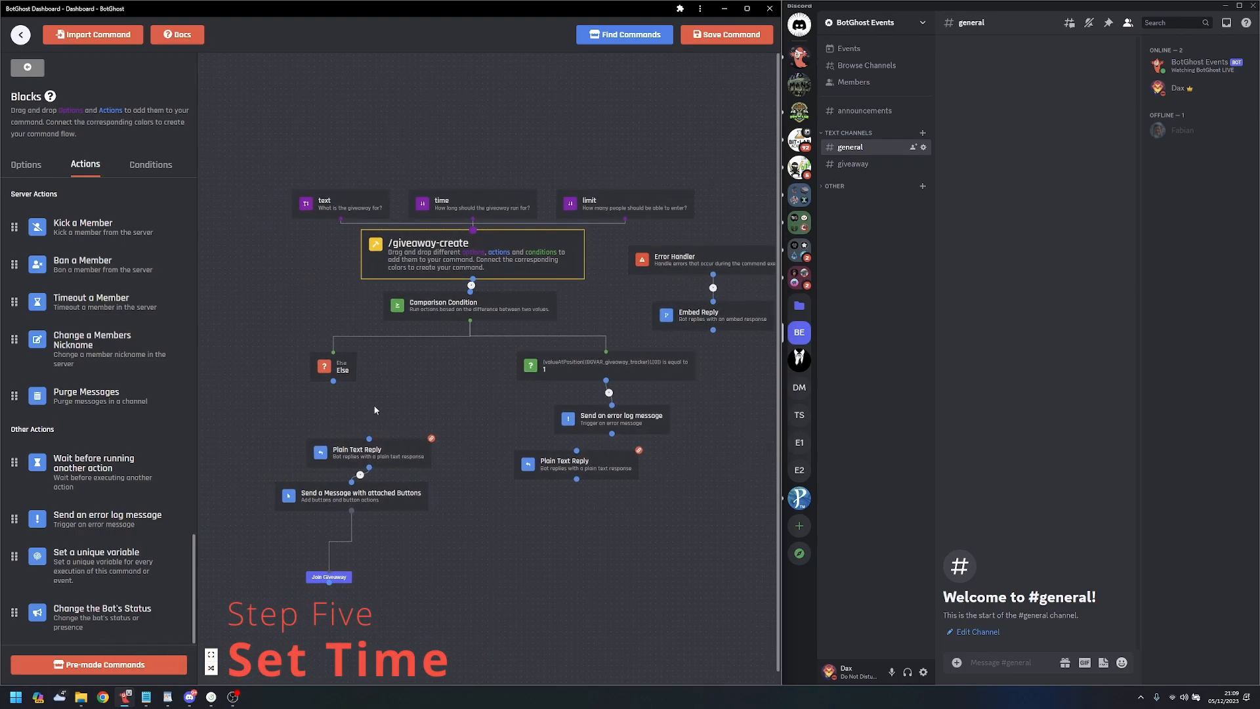
- View the settings of the text and time options, then close them
{"action": "left_click", "coordinate": [362, 205]}
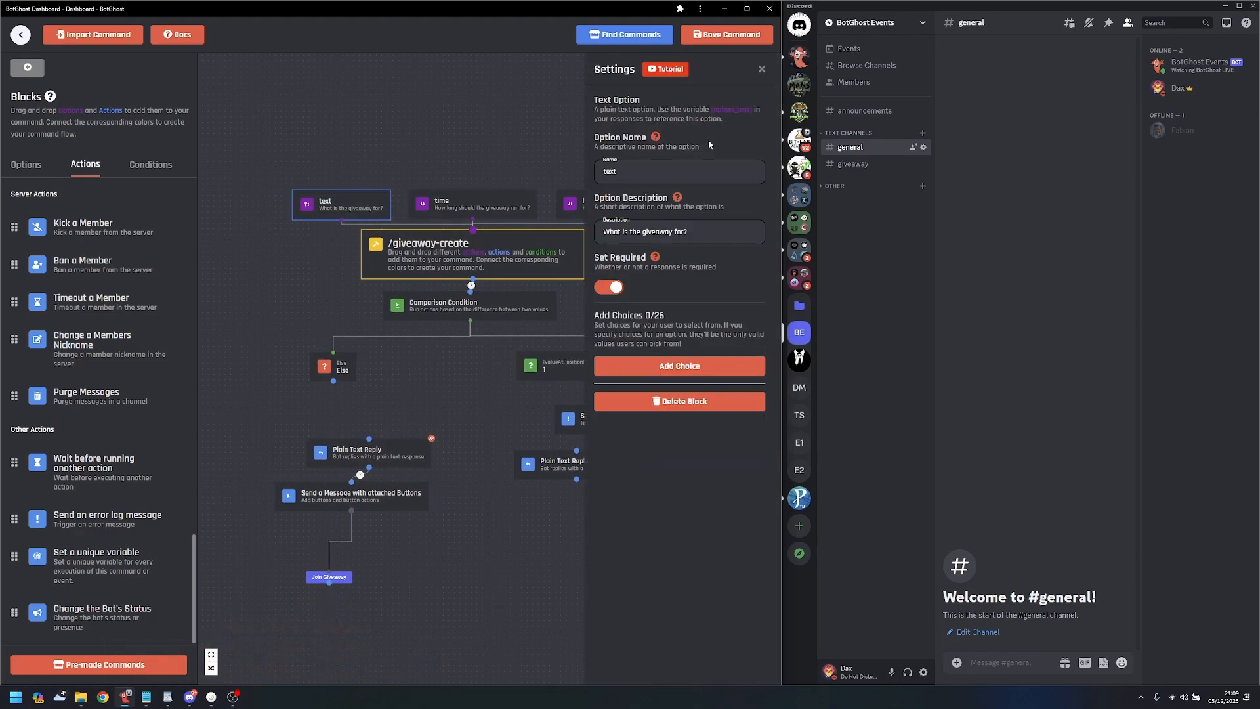
{"action": "left_click", "coordinate": [456, 211]}
{"action": "left_click", "coordinate": [476, 117]}
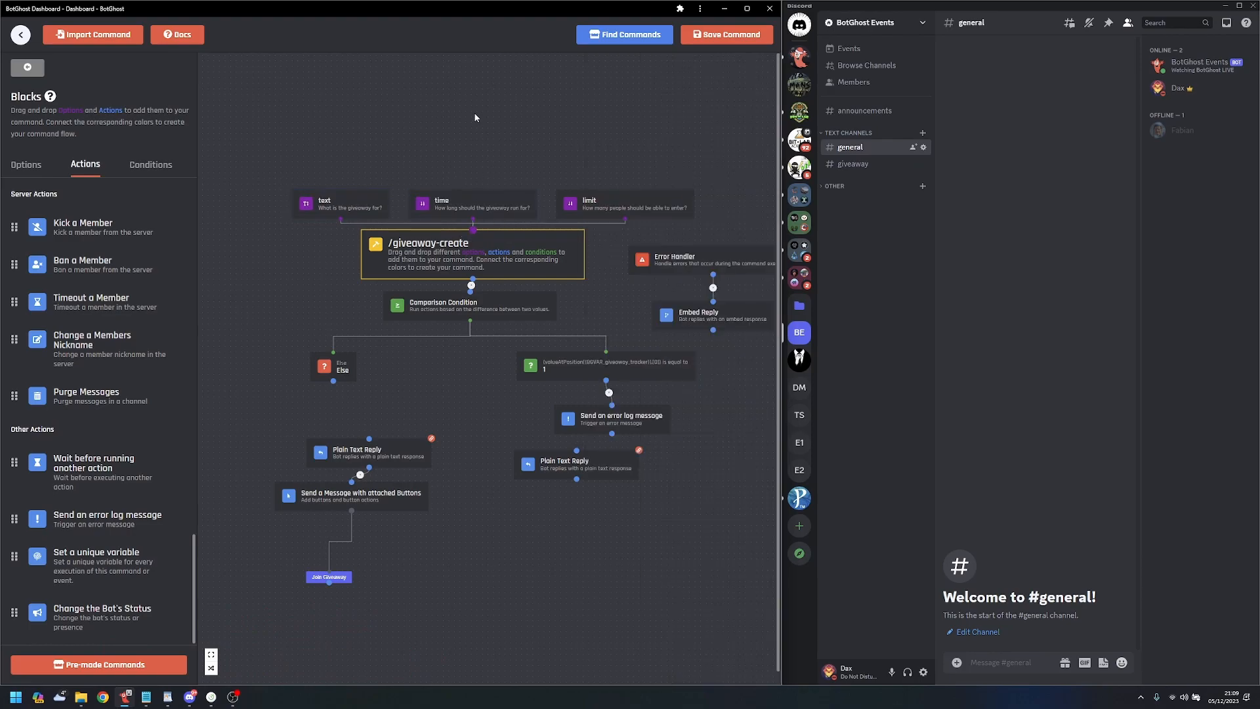
- Move the spare Plain Text Reply lower on the canvas and clear its content
{"action": "left_click_drag", "start_coordinate": [537, 469], "coordinate": [506, 510]}
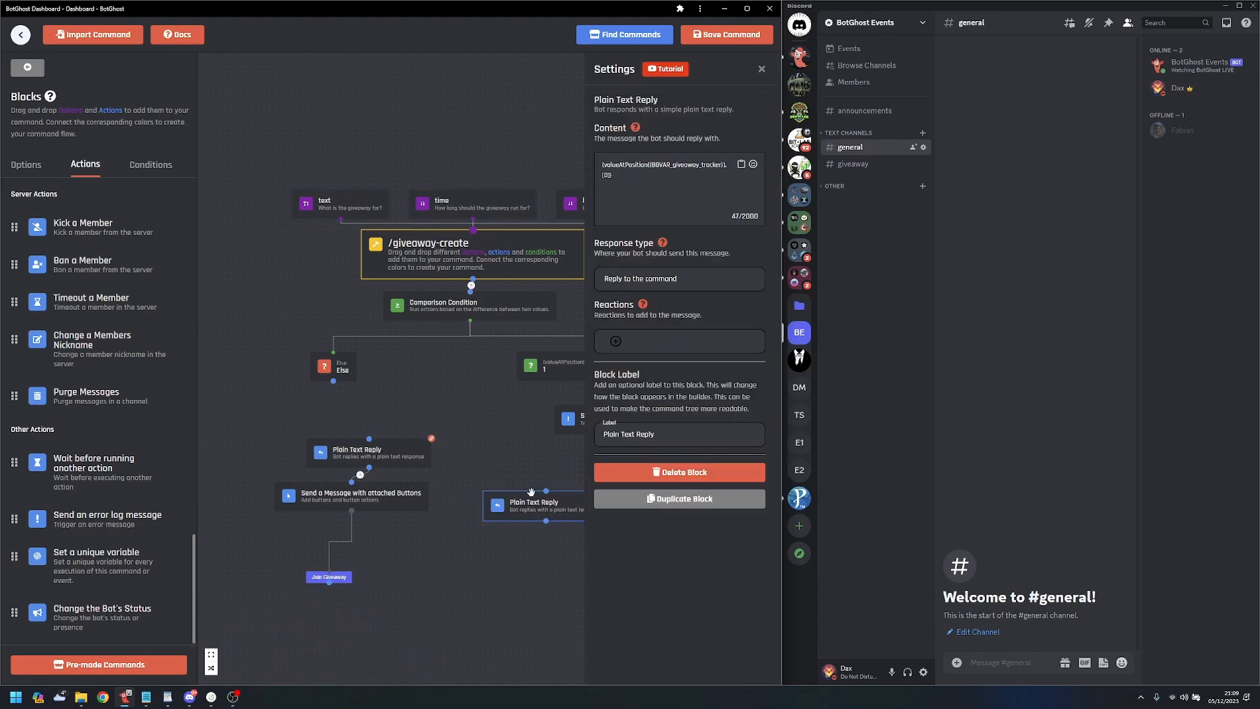
{"action": "key", "text": "ctrl+a"}
{"action": "key", "text": "BackSpace"}
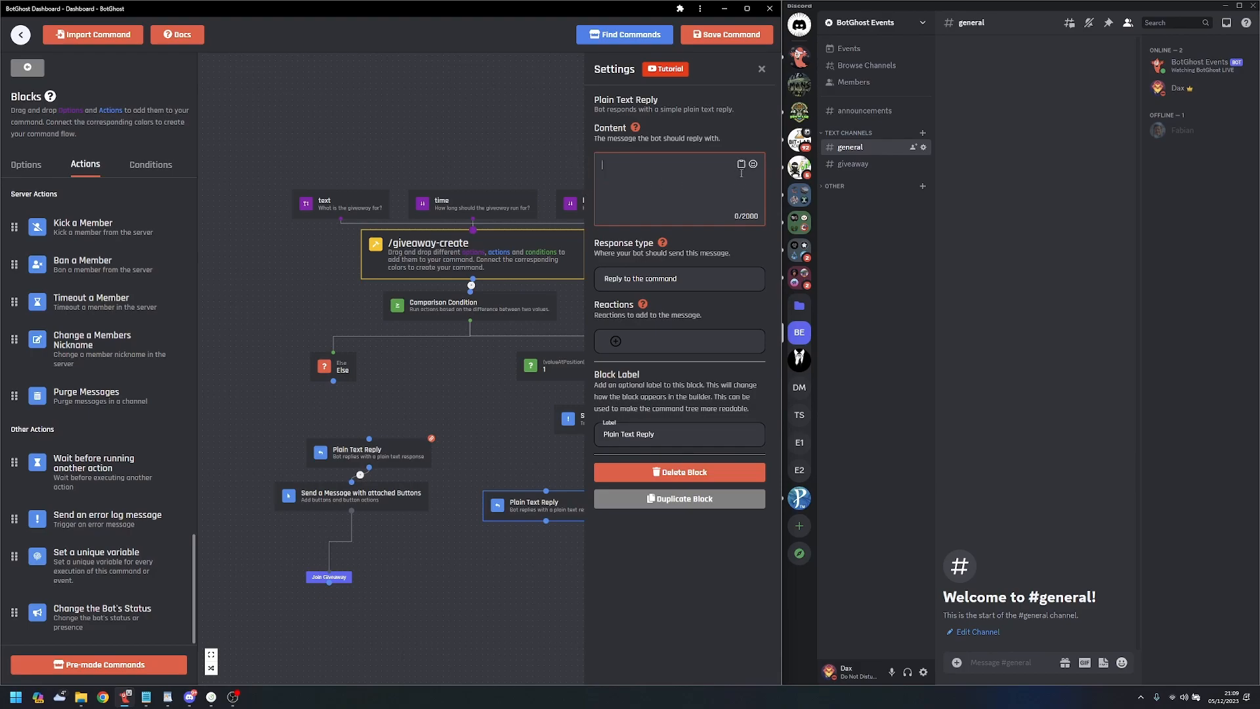
- Search the variables for "time" and insert the current time (unix) variable {time_now_unix} into the spare Plain Text Reply's content
{"action": "left_click", "coordinate": [741, 163]}
{"action": "type", "text": "time"}
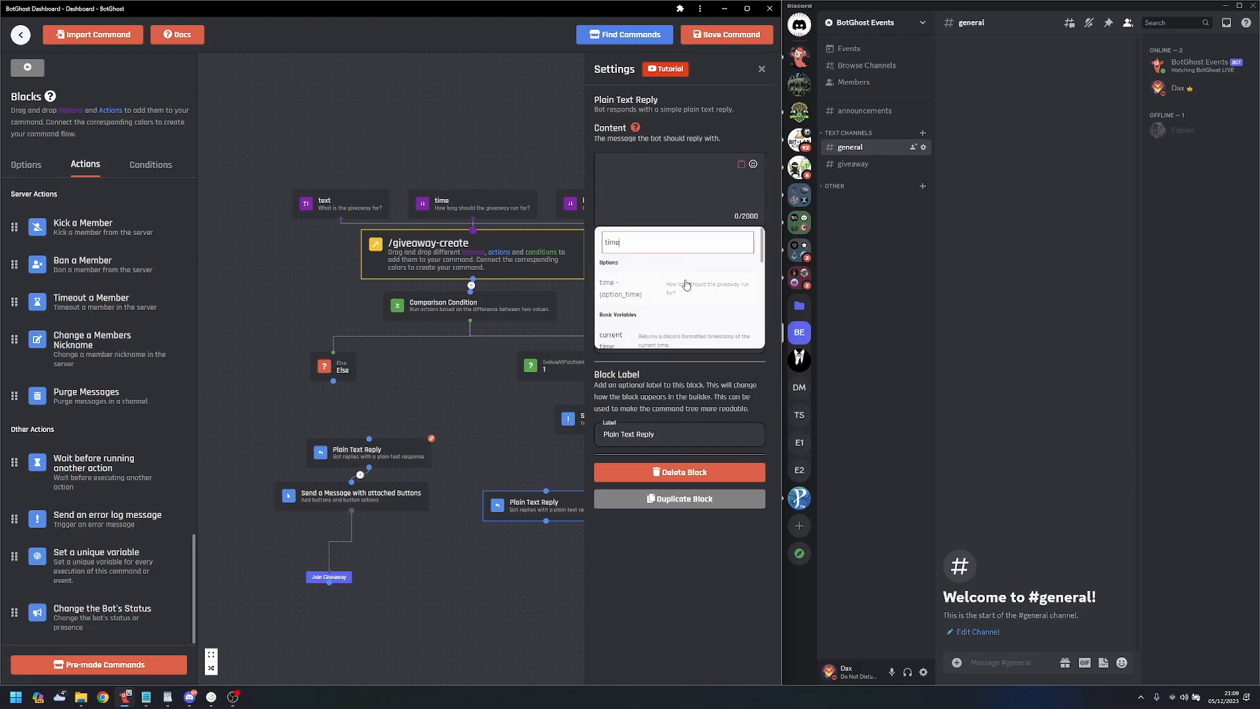
{"action": "scroll", "coordinate": [686, 288], "scroll_direction": "down", "scroll_amount": 1}
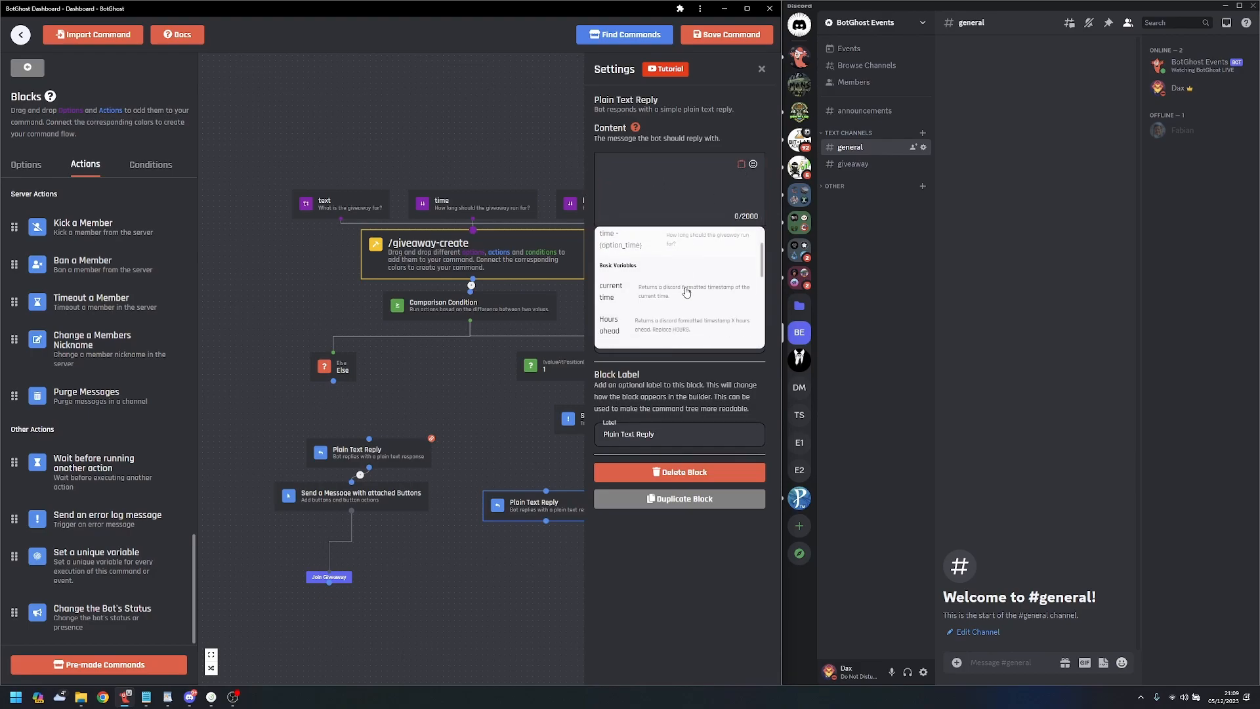
{"action": "scroll", "coordinate": [694, 303], "scroll_direction": "down", "scroll_amount": 1}
{"action": "scroll", "coordinate": [677, 308], "scroll_direction": "down", "scroll_amount": 1}
{"action": "scroll", "coordinate": [679, 308], "scroll_direction": "down", "scroll_amount": 2}
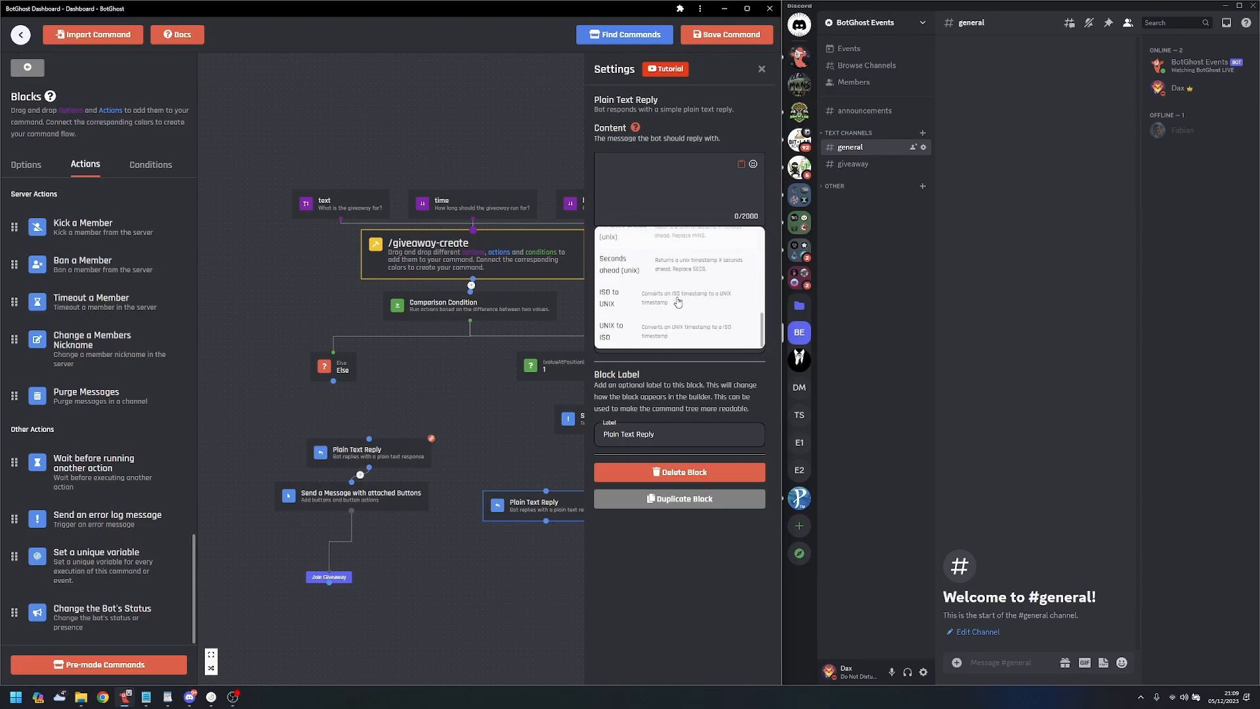
{"action": "scroll", "coordinate": [650, 311], "scroll_direction": "up", "scroll_amount": 3}
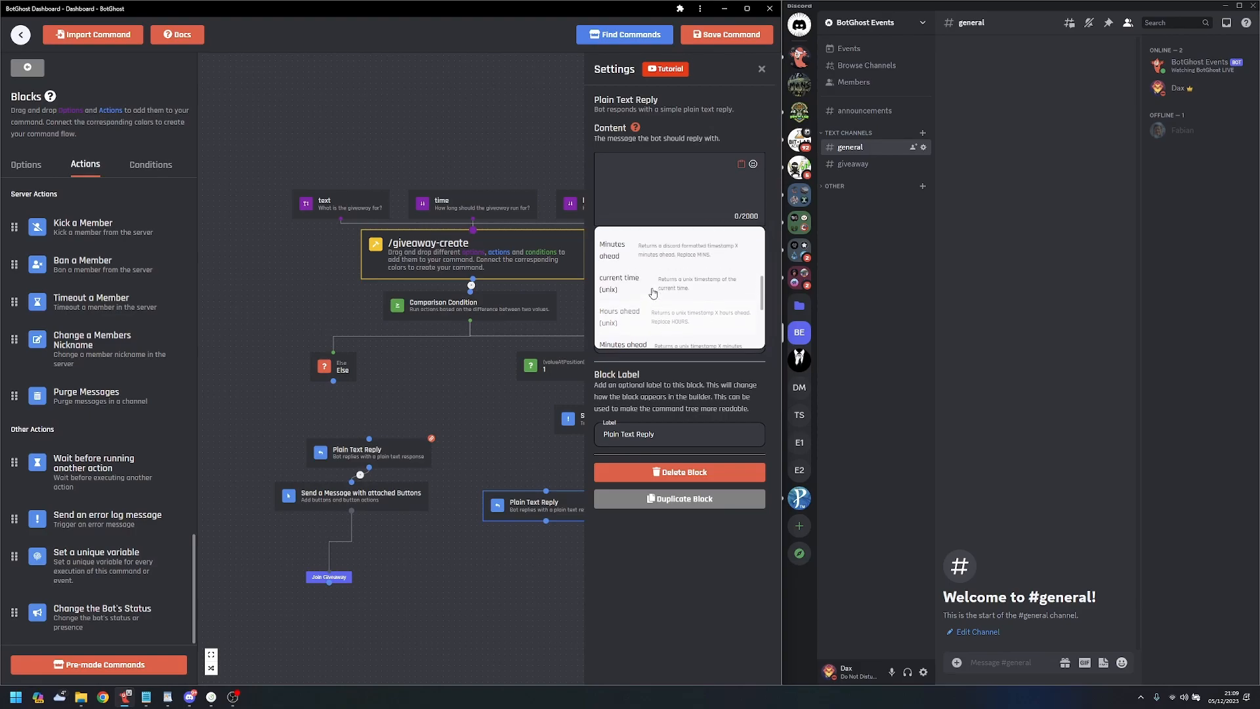
{"action": "left_click", "coordinate": [634, 313]}
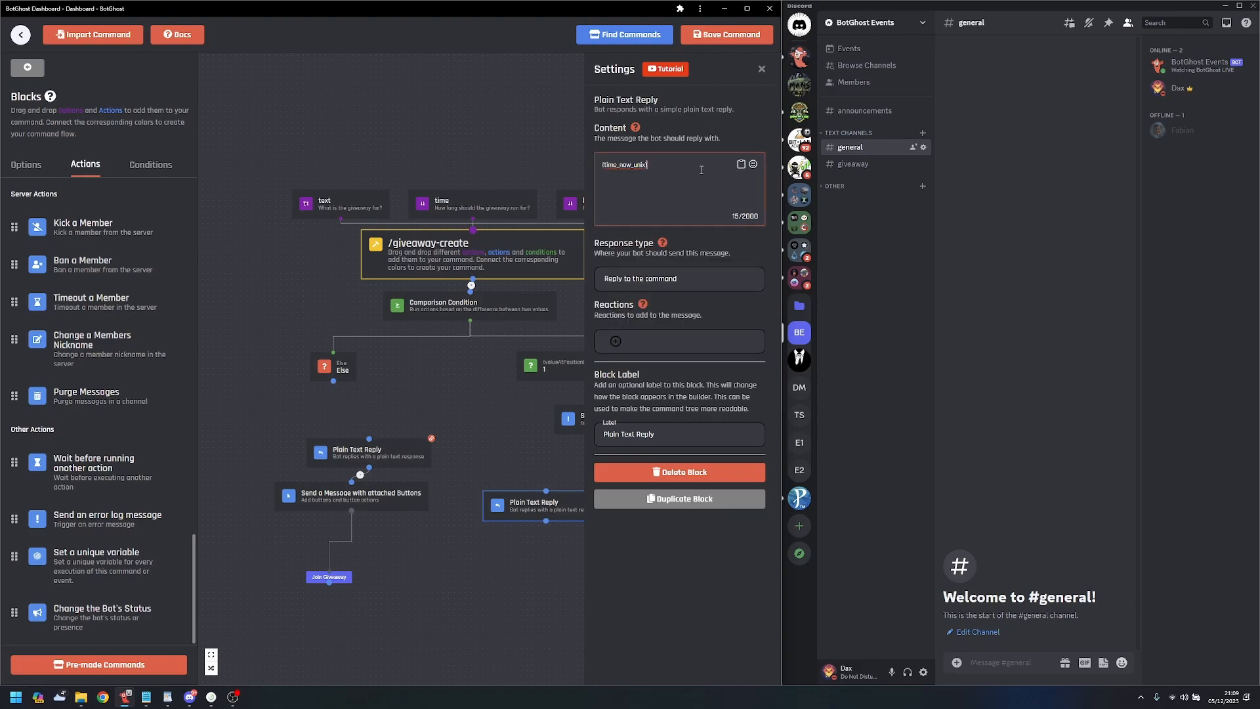
- Add the Seconds ahead (unix) variable after {time_now_unix} in the spare reply's content
{"action": "left_click", "coordinate": [741, 164]}
{"action": "scroll", "coordinate": [669, 282], "scroll_direction": "down", "scroll_amount": 10}
{"action": "scroll", "coordinate": [669, 287], "scroll_direction": "up", "scroll_amount": 2}
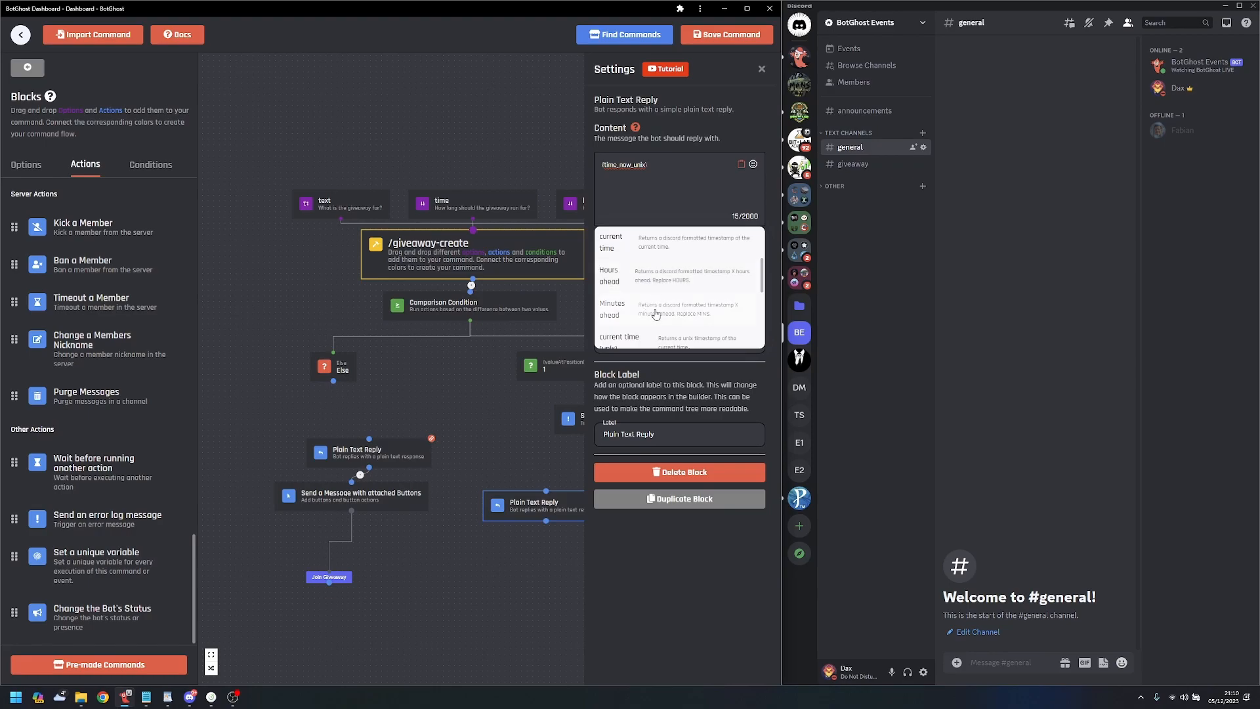
{"action": "scroll", "coordinate": [656, 285], "scroll_direction": "down", "scroll_amount": 4}
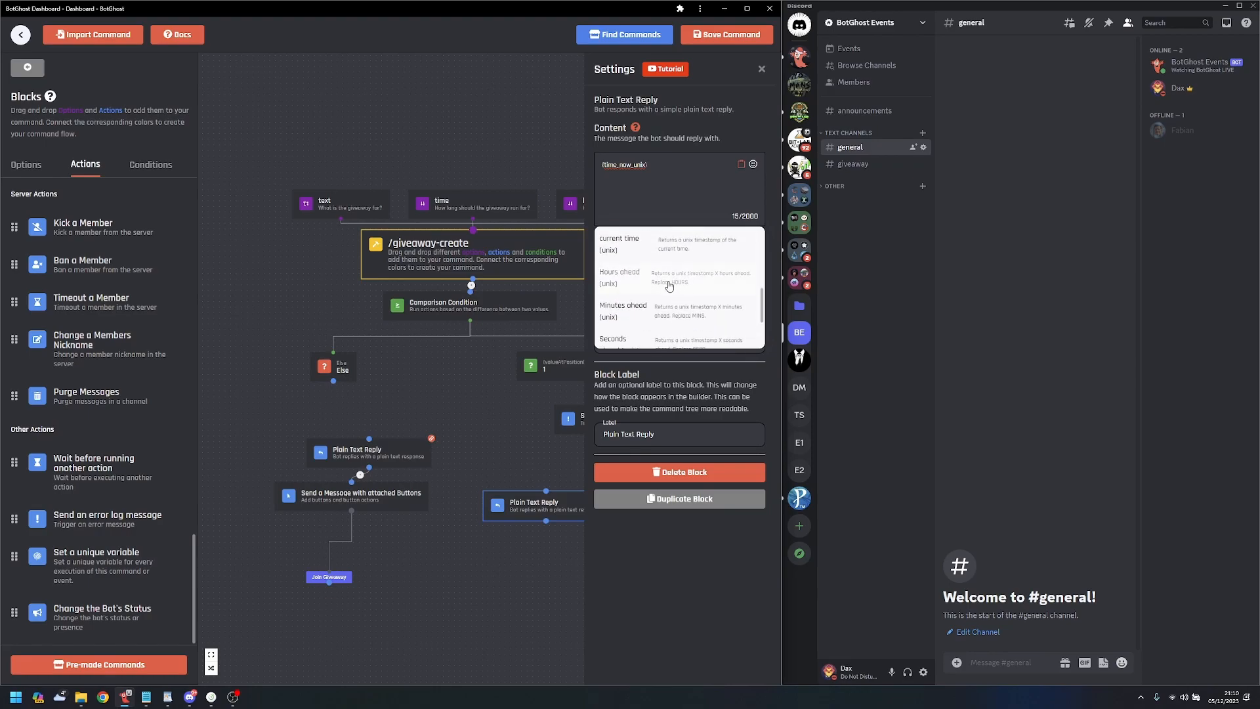
{"action": "scroll", "coordinate": [668, 312], "scroll_direction": "down", "scroll_amount": 2}
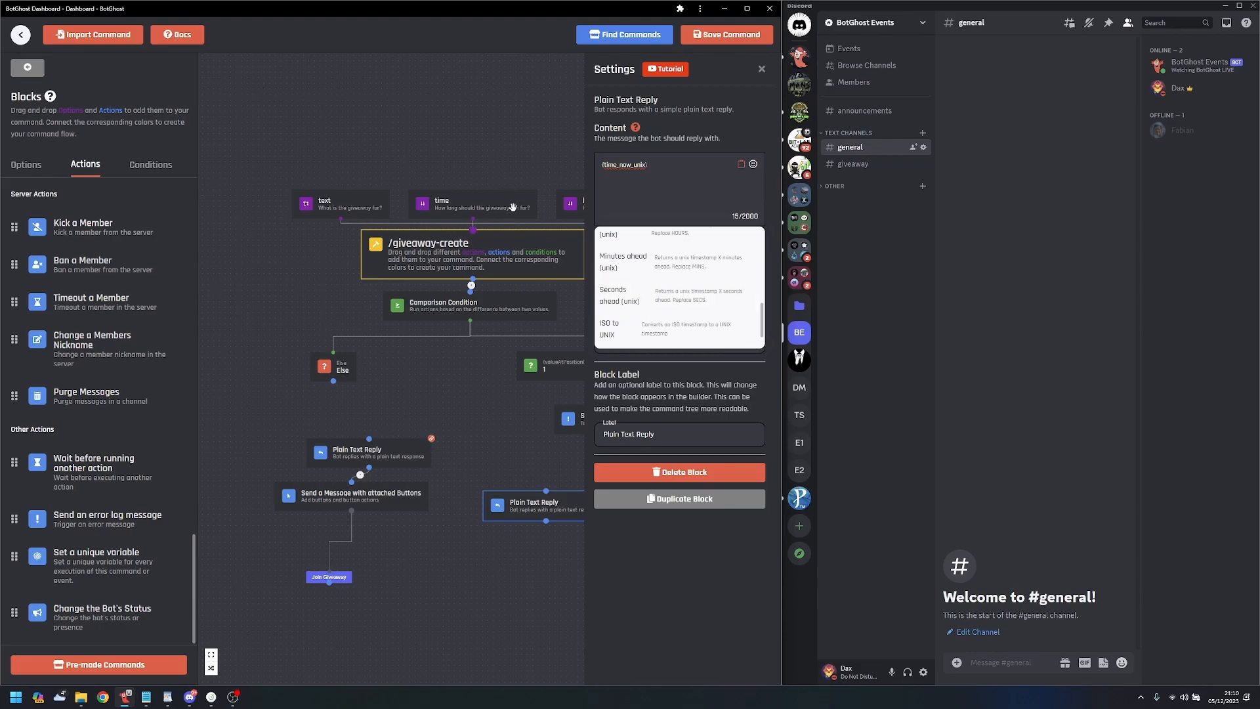
{"action": "scroll", "coordinate": [648, 308], "scroll_direction": "up", "scroll_amount": 1}
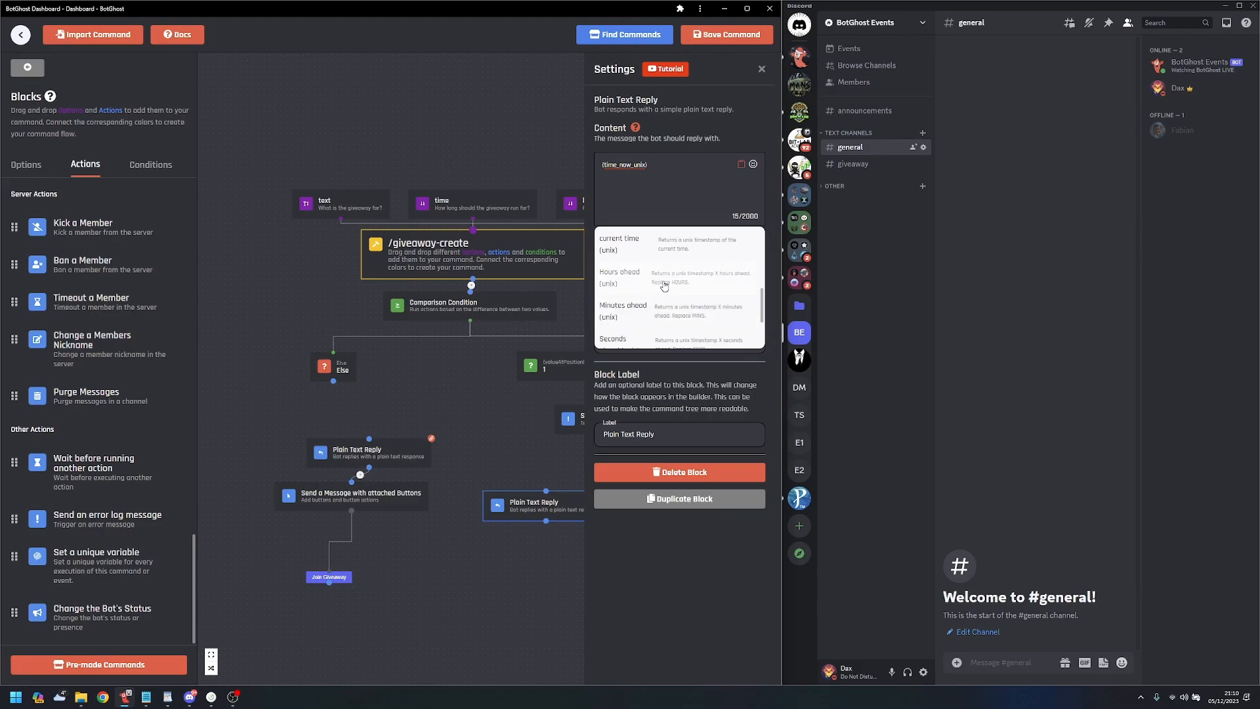
{"action": "scroll", "coordinate": [660, 303], "scroll_direction": "down", "scroll_amount": 1}
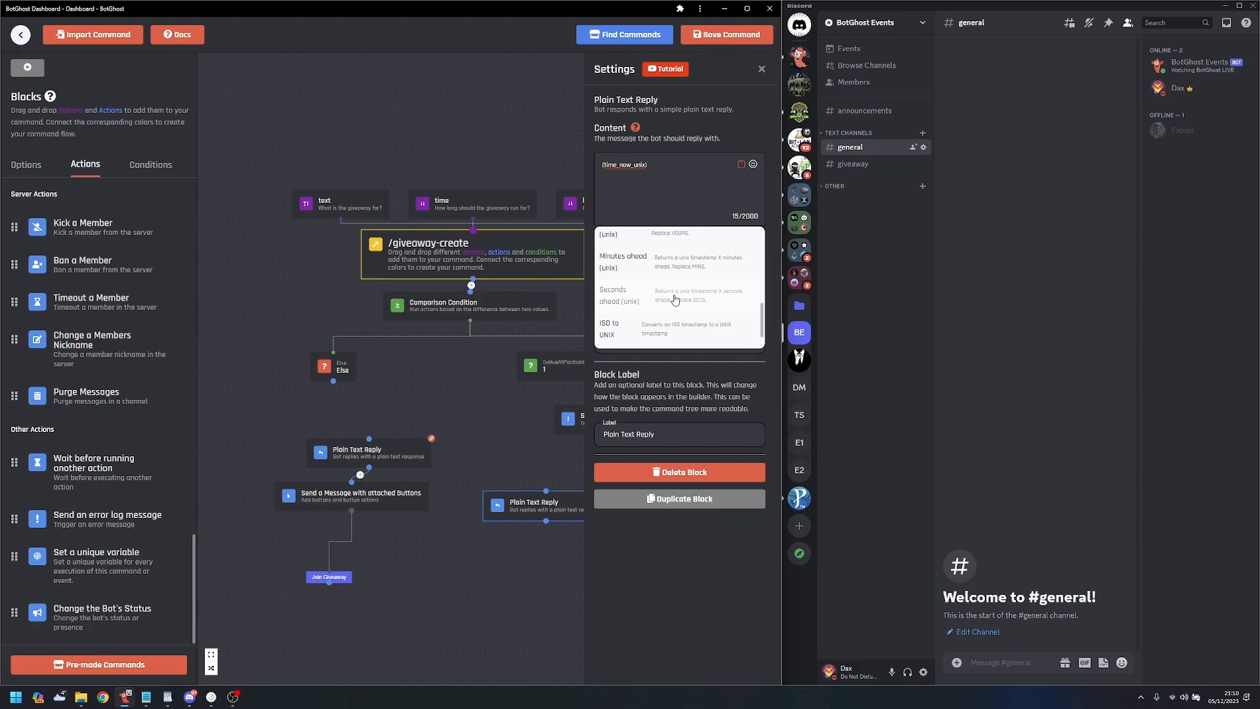
{"action": "left_click", "coordinate": [675, 299]}
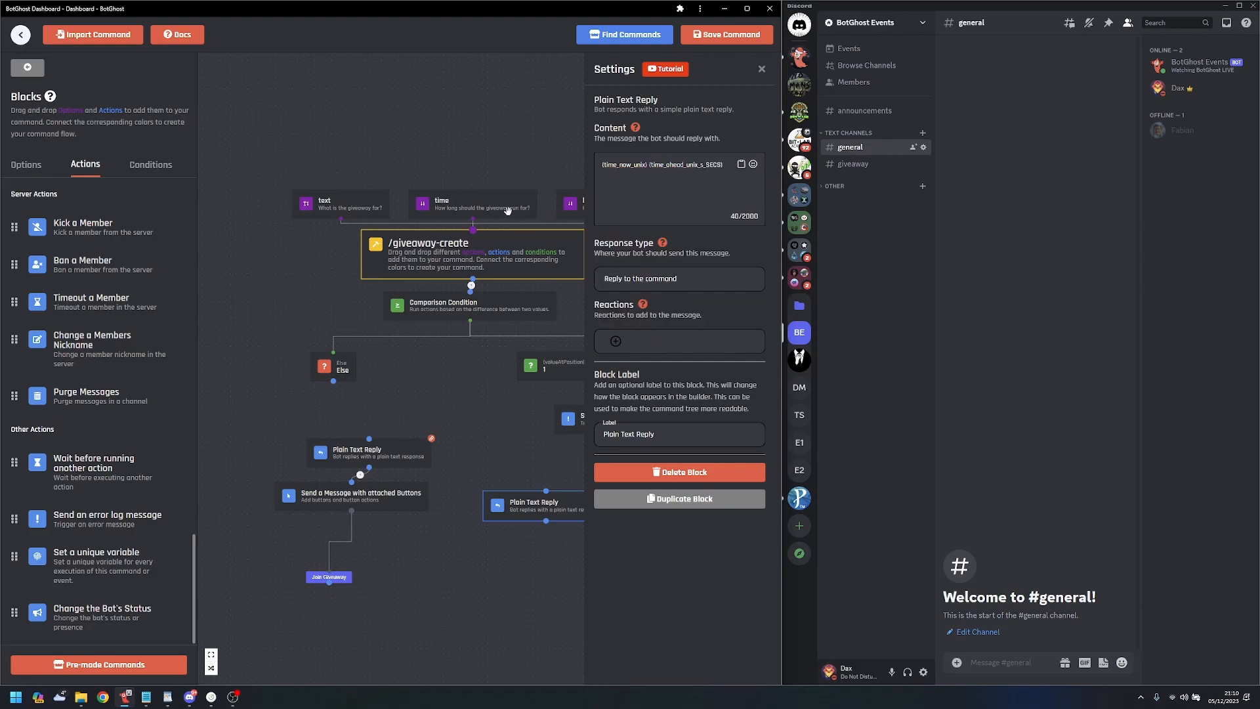
- Check the time option's settings, then remove {time_now_unix} from the spare reply's content
{"action": "left_click", "coordinate": [451, 207]}
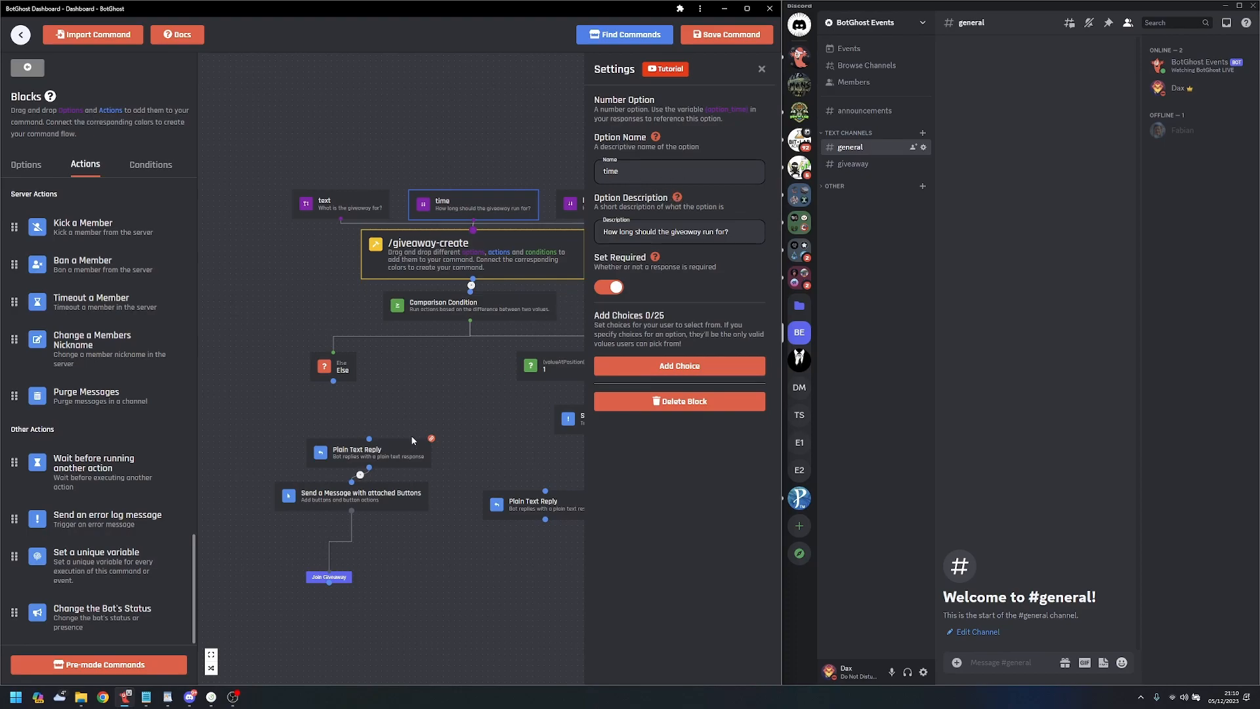
{"action": "left_click", "coordinate": [508, 498]}
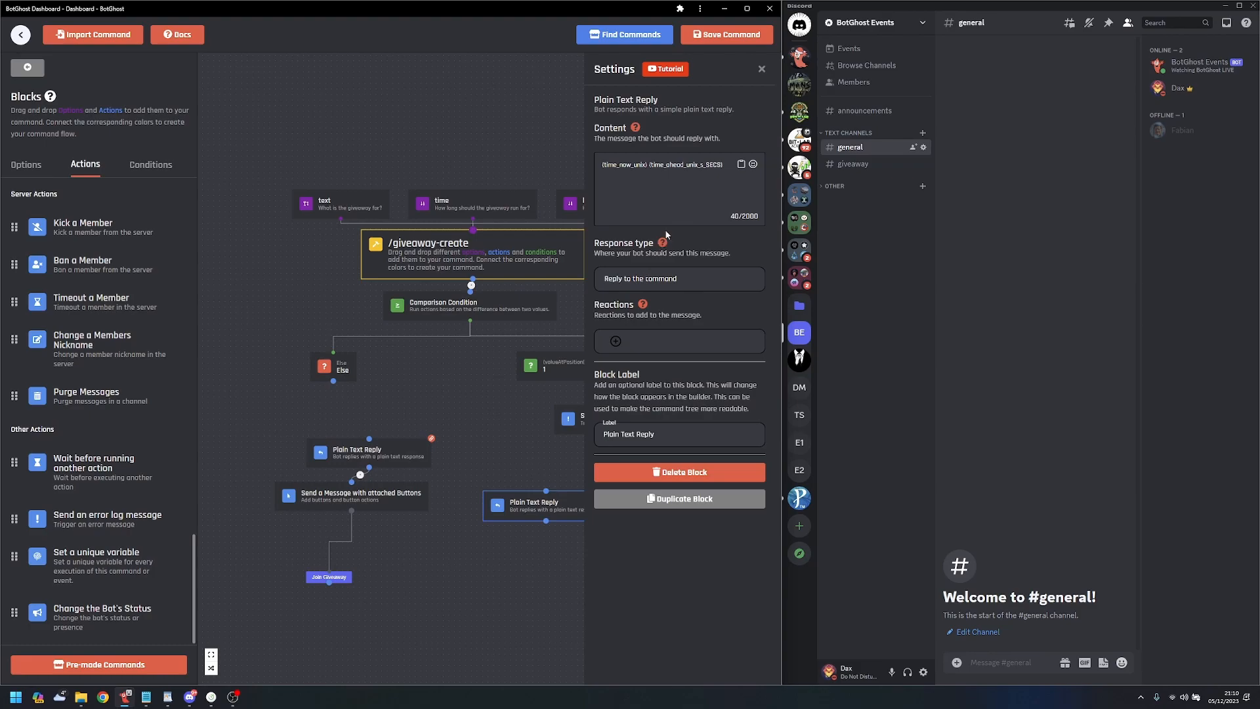
{"action": "left_click_drag", "start_coordinate": [649, 165], "coordinate": [600, 164]}
{"action": "key", "text": "BackSpace"}
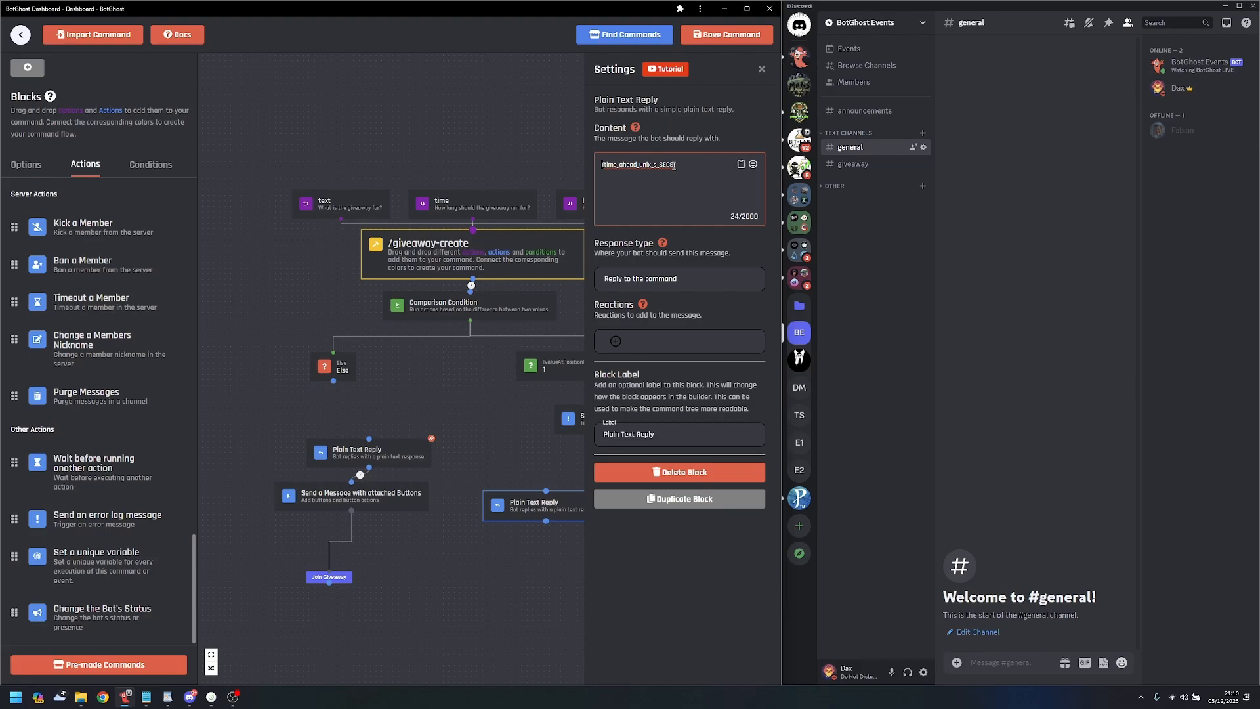
- Copy the {option_time} variable from the time option's settings description
{"action": "key", "text": "shift+Left"}
{"action": "key", "text": "shift+Left"}
{"action": "key", "text": "shift+Left"}
{"action": "key", "text": "shift+Left"}
{"action": "left_click", "coordinate": [515, 201]}
{"action": "left_click_drag", "start_coordinate": [756, 110], "coordinate": [706, 110]}
{"action": "key", "text": "ctrl+c"}
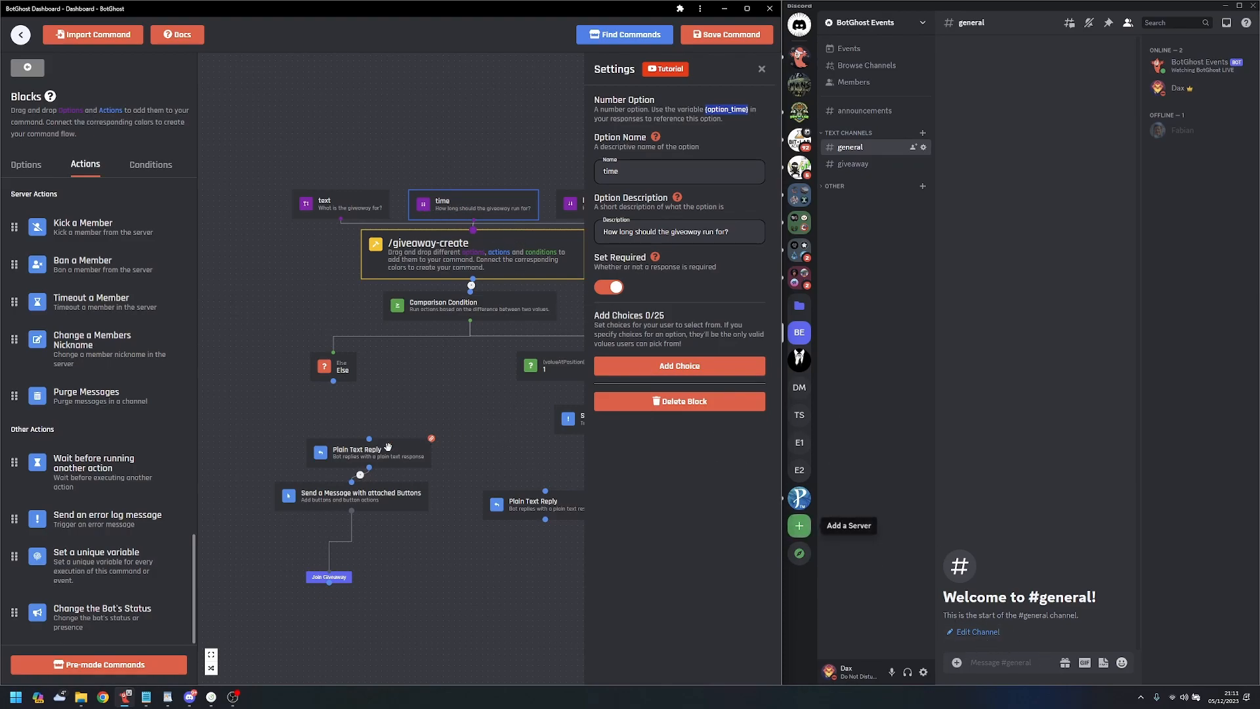
- Replace SECS in the spare reply's seconds-ahead variable with {option_time}
{"action": "left_click", "coordinate": [533, 504]}
{"action": "left_click_drag", "start_coordinate": [529, 585], "coordinate": [458, 588]}
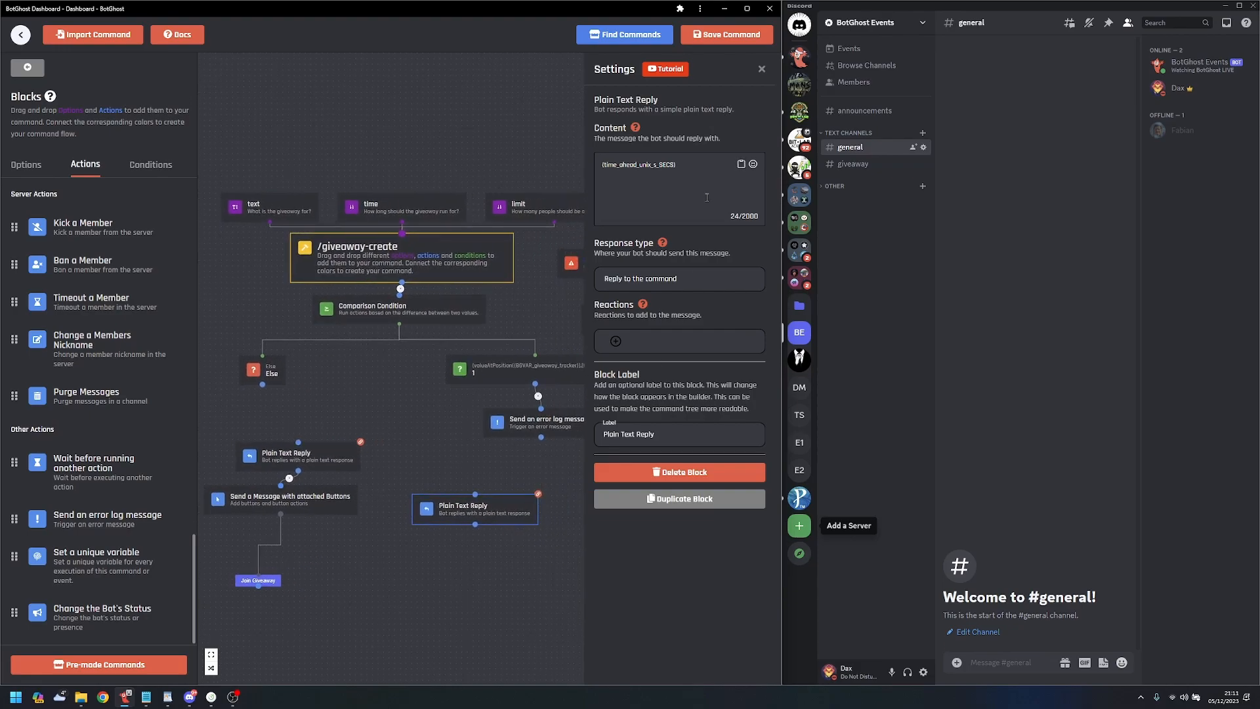
{"action": "left_click", "coordinate": [675, 165]}
{"action": "key", "text": "BackSpace"}
{"action": "key", "text": "BackSpace"}
{"action": "key", "text": "BackSpace"}
{"action": "key", "text": "BackSpace"}
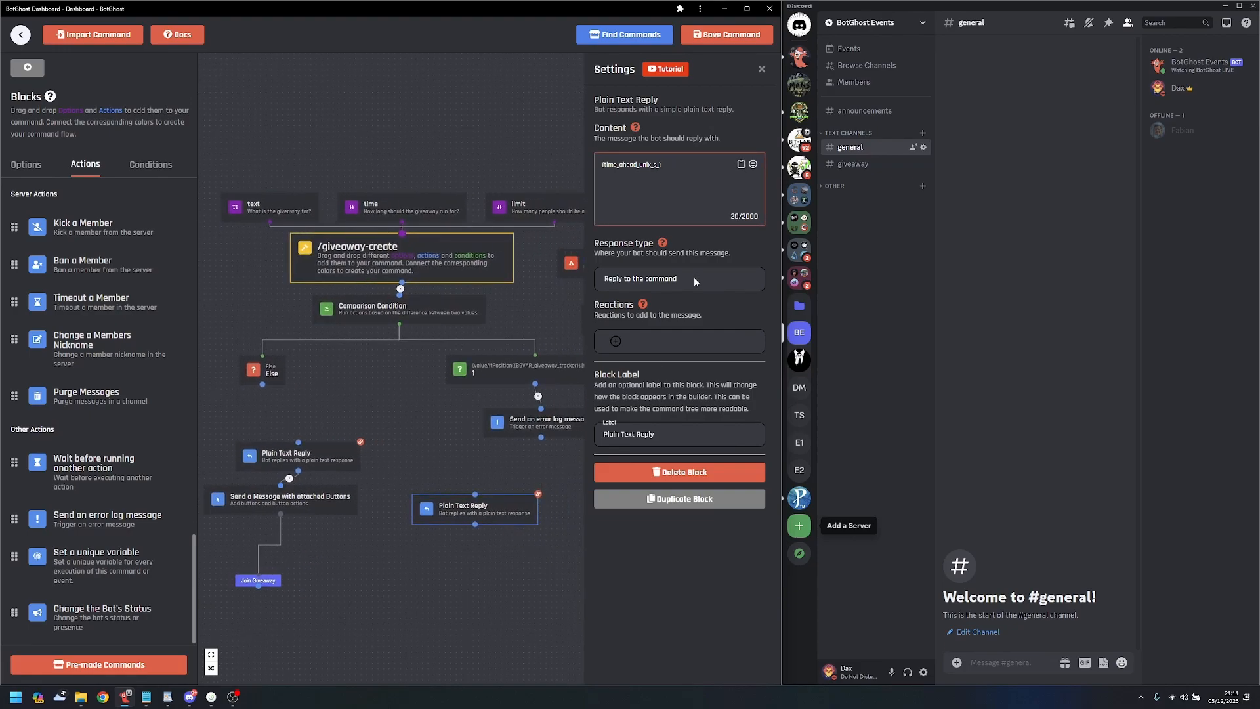
{"action": "key", "text": "ctrl+v"}
{"action": "left_click_drag", "start_coordinate": [715, 164], "coordinate": [673, 169]}
- Add a Set Variable action block to the canvas beneath the Else branch
{"action": "left_click_drag", "start_coordinate": [375, 391], "coordinate": [459, 297]}
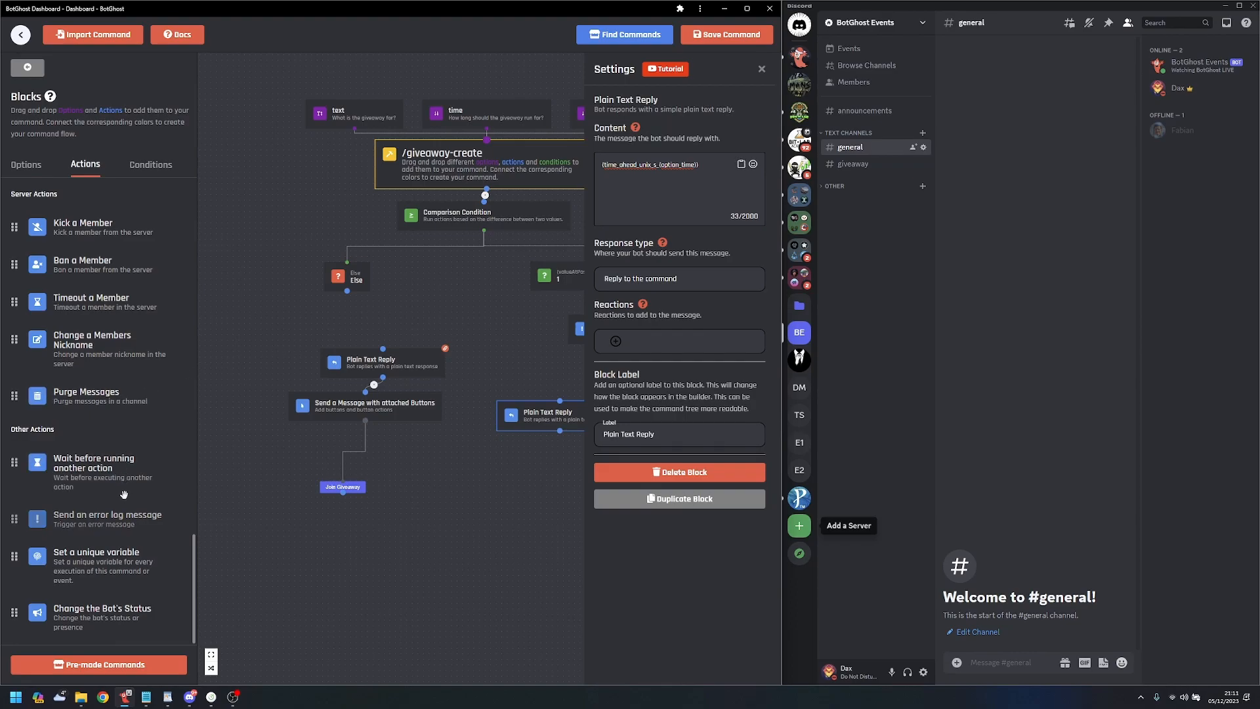
{"action": "scroll", "coordinate": [149, 468], "scroll_direction": "up", "scroll_amount": 5}
{"action": "scroll", "coordinate": [150, 469], "scroll_direction": "up", "scroll_amount": 10}
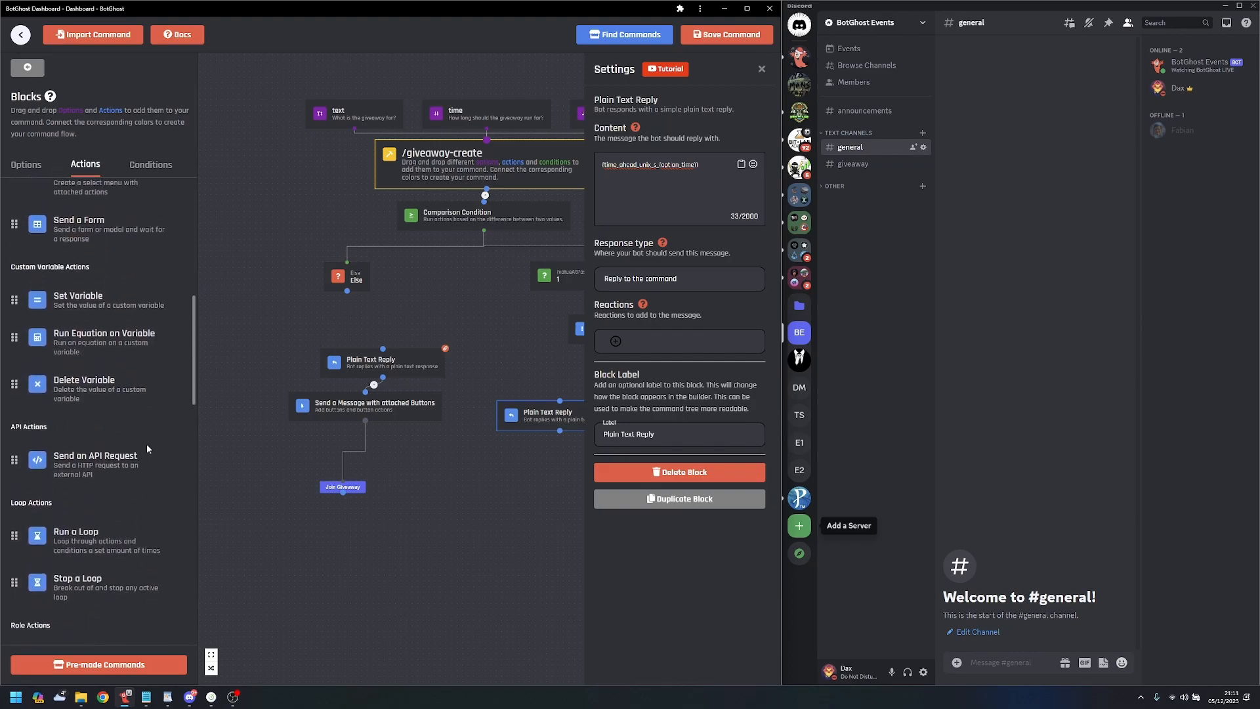
{"action": "left_click_drag", "start_coordinate": [103, 392], "coordinate": [420, 321]}
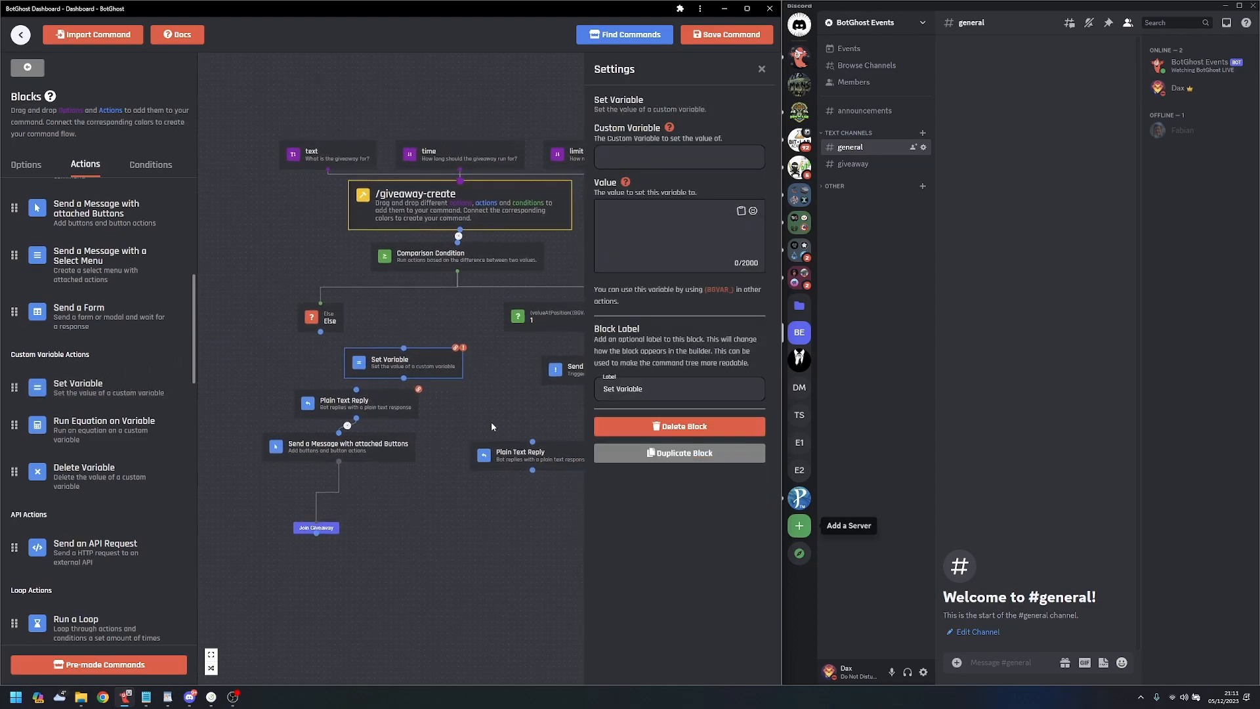
- Set the block's custom variable to giveaway_tracker with the operation Set value at position and position 1
{"action": "left_click", "coordinate": [661, 156]}
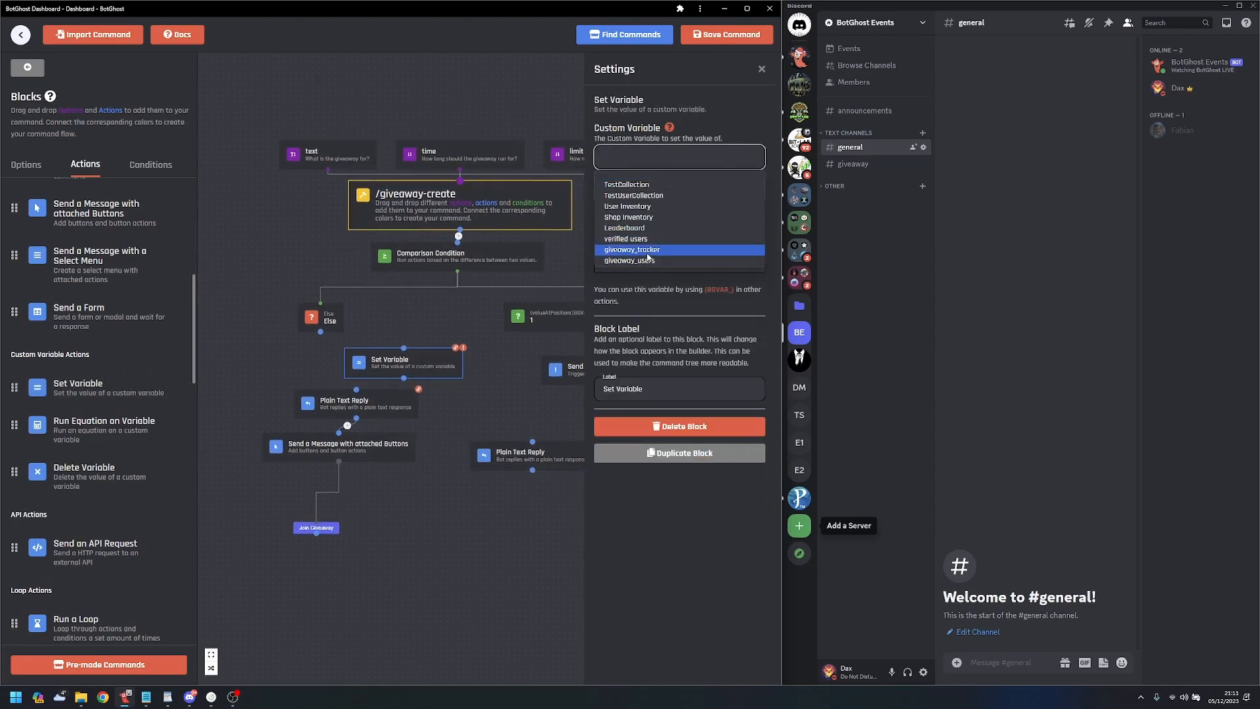
{"action": "left_click", "coordinate": [650, 256]}
{"action": "left_click", "coordinate": [662, 212]}
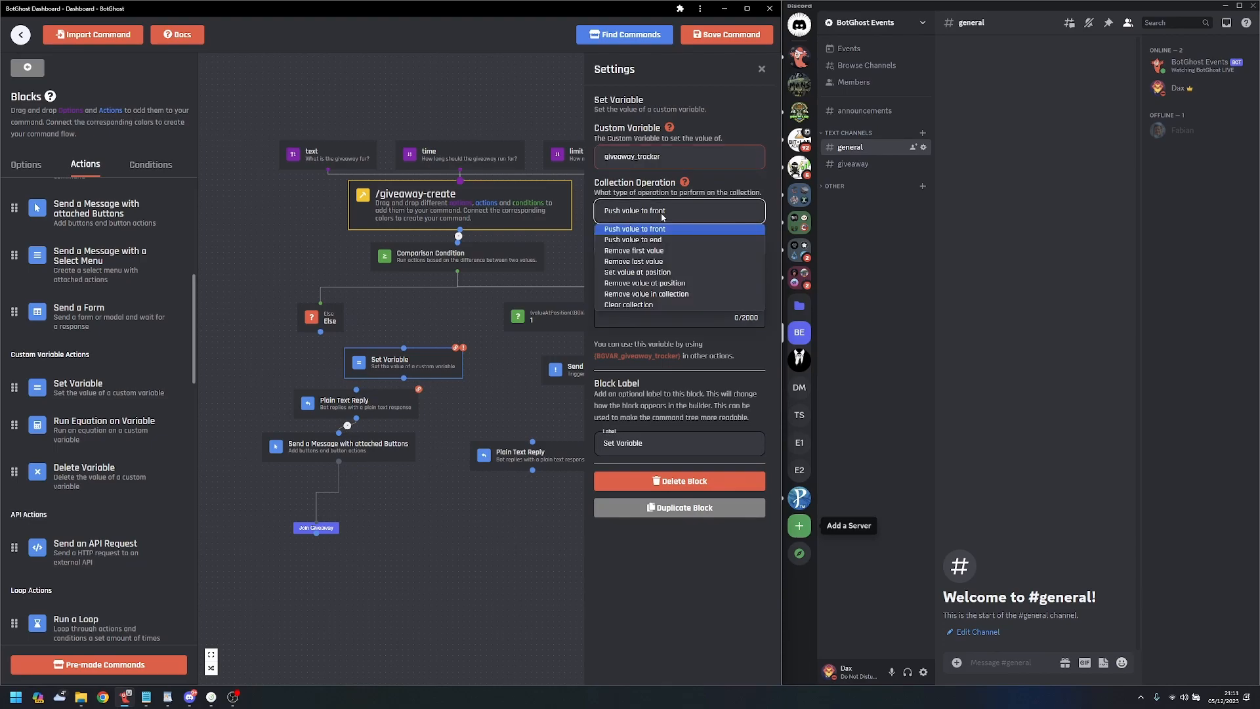
{"action": "left_click", "coordinate": [637, 272]}
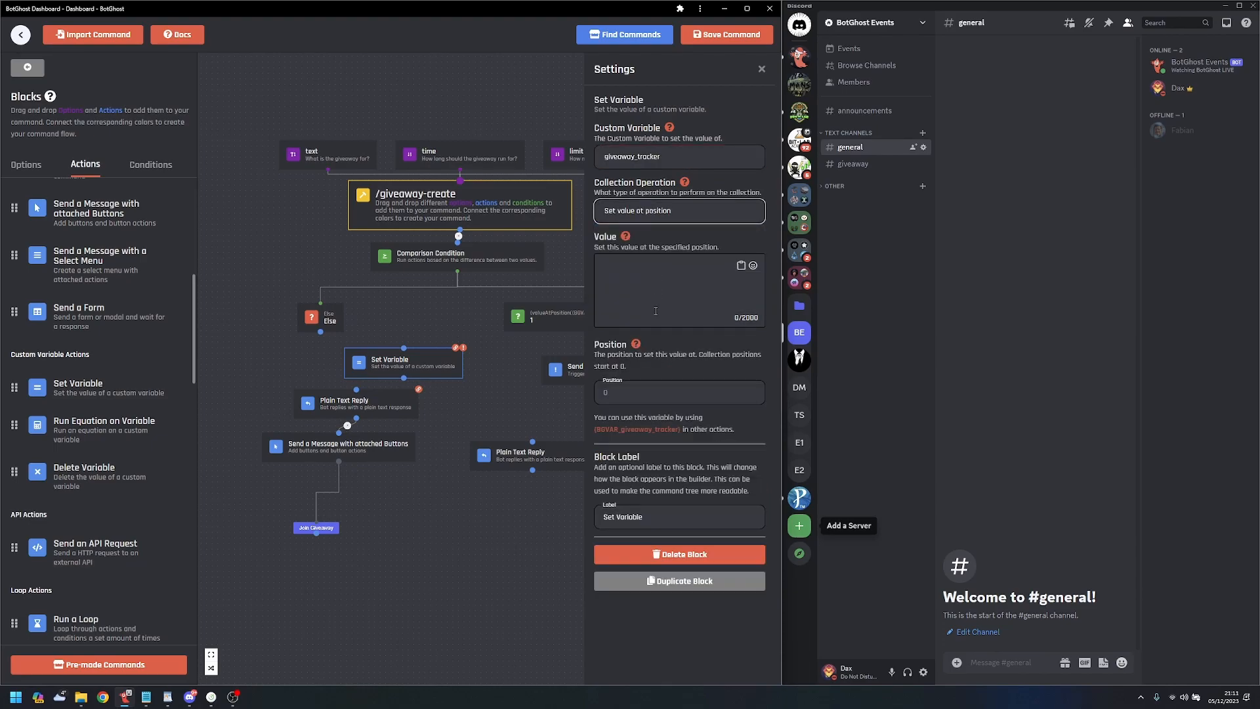
{"action": "left_click", "coordinate": [644, 394]}
{"action": "type", "text": "1"}
- Set the Set Variable block's value to {time_ahead_unix_s_{option_time}}
{"action": "left_click_drag", "start_coordinate": [521, 345], "coordinate": [417, 350]}
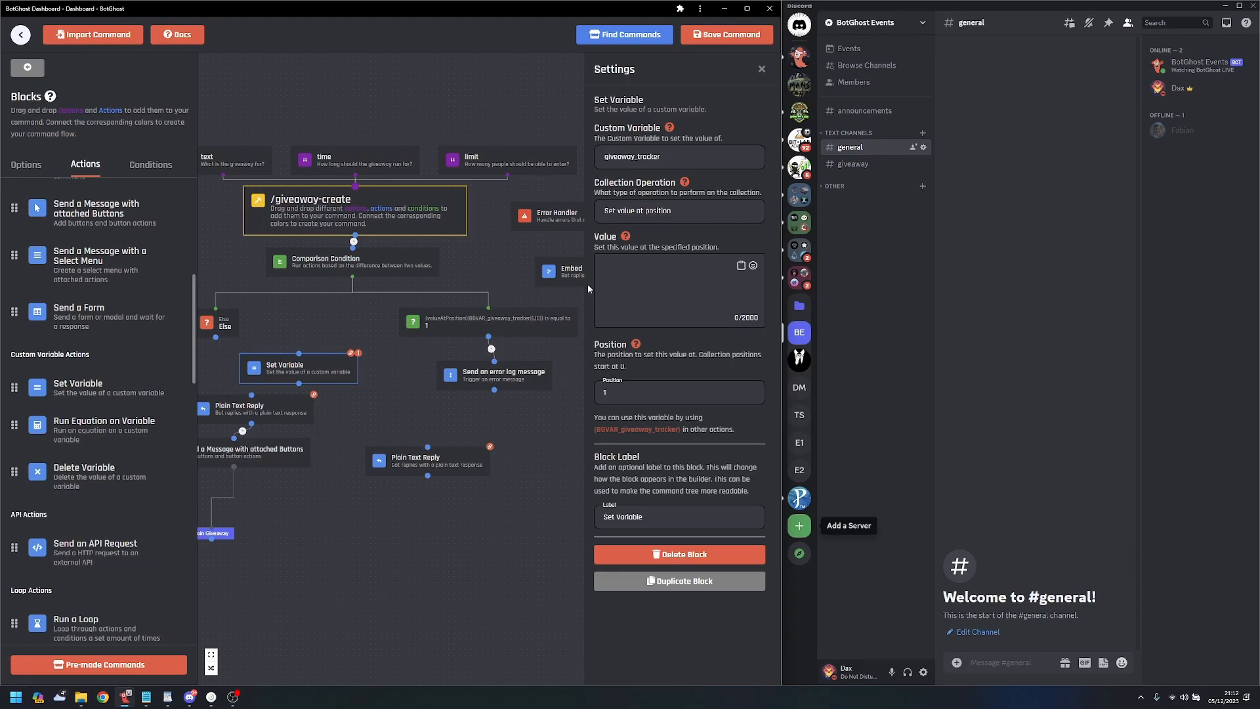
{"action": "left_click", "coordinate": [661, 275]}
{"action": "type", "text": "{time_ahead_unix_s_{option_time}}"}
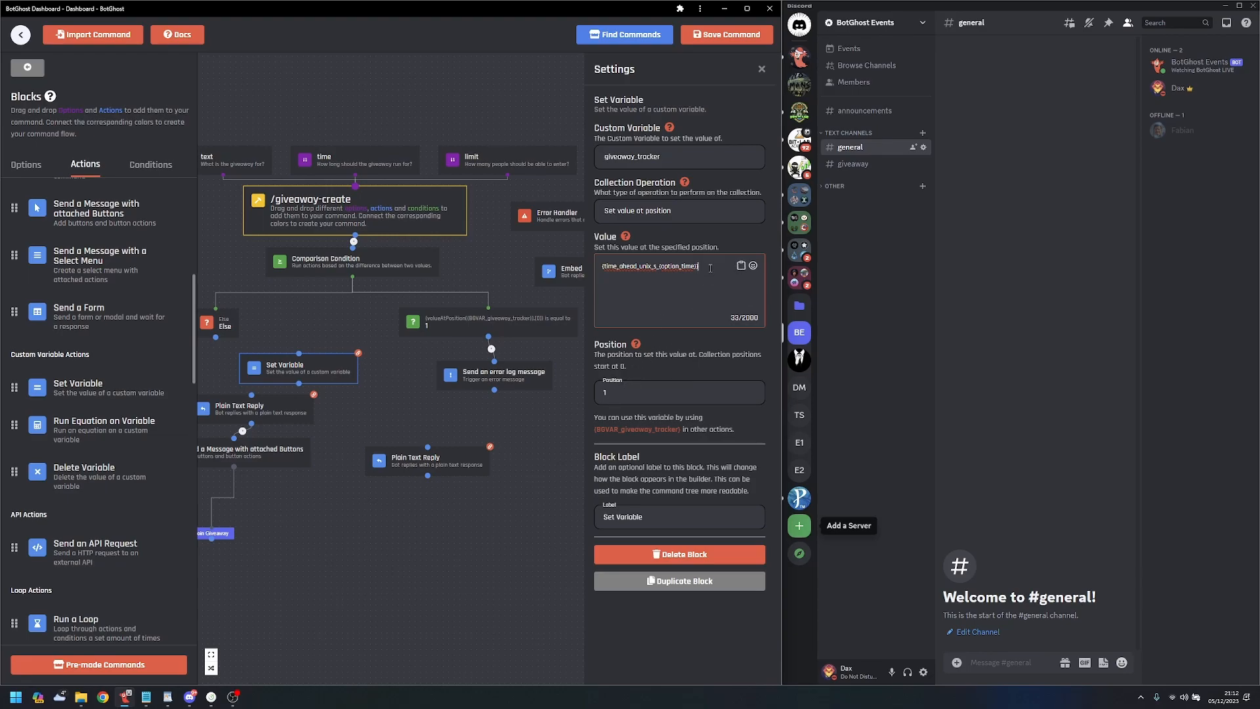
- Move the Set Variable block closer to the Else branch and label it "End time"
{"action": "left_click_drag", "start_coordinate": [348, 322], "coordinate": [433, 315]}
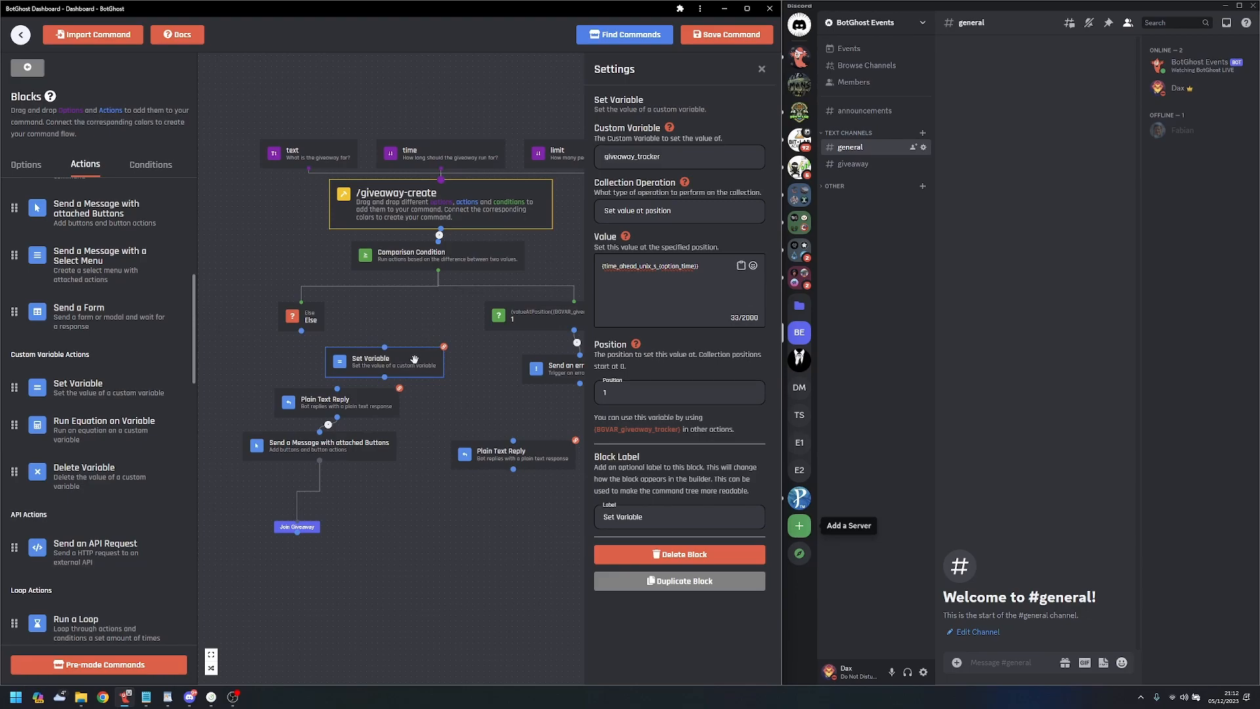
{"action": "left_click_drag", "start_coordinate": [418, 358], "coordinate": [404, 352]}
{"action": "triple_click", "coordinate": [676, 525]}
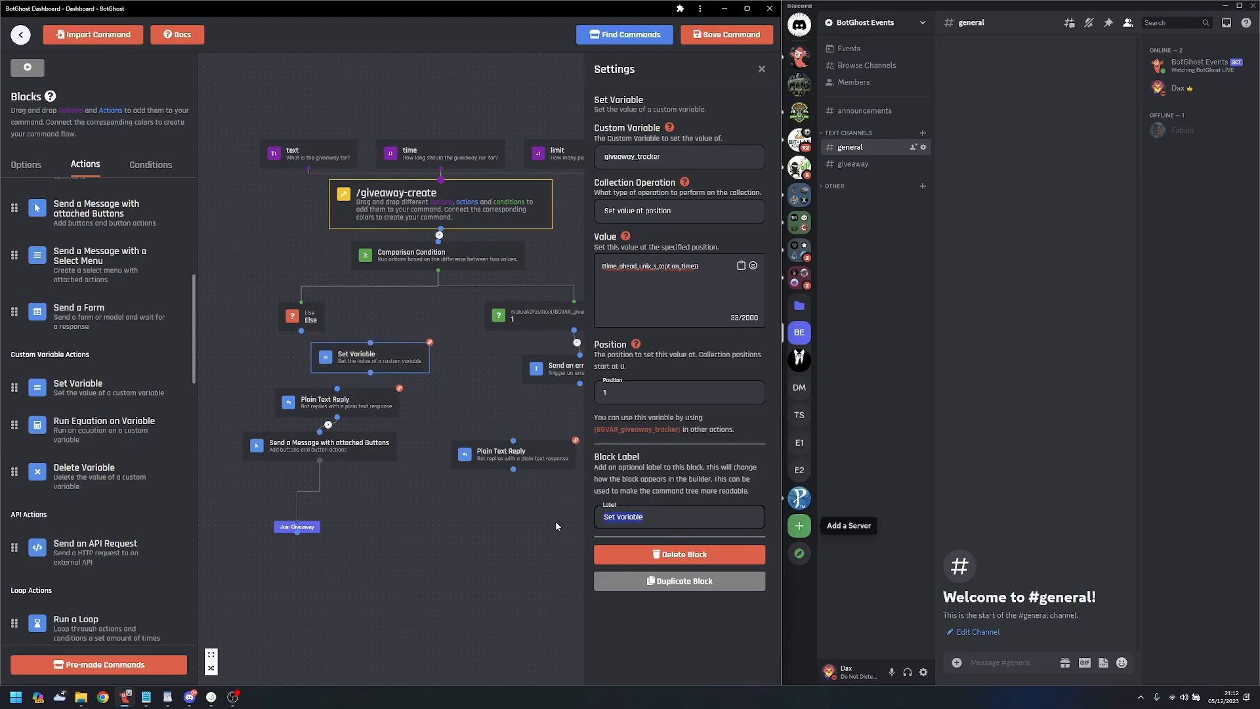
{"action": "type", "text": "End time"}
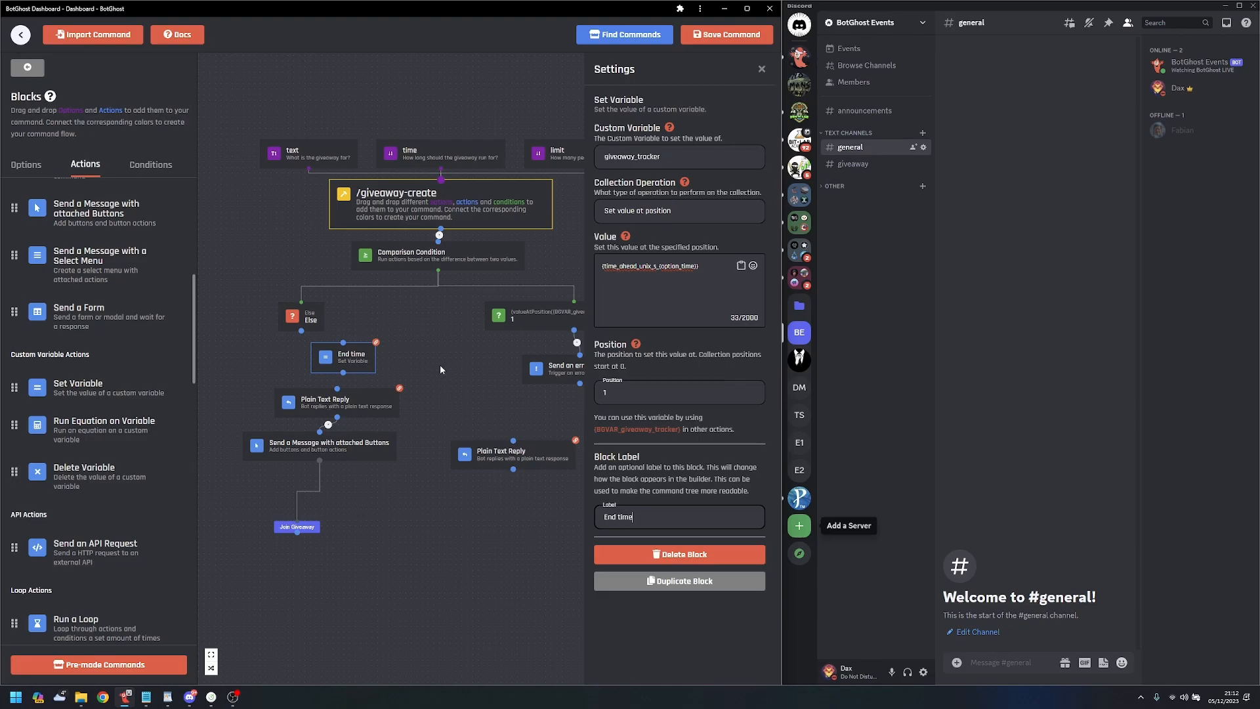
- Connect the Else branch to the End time block, and link End time to the "Giveaway created" reply
{"action": "left_click", "coordinate": [325, 342]}
{"action": "mouse_move", "coordinate": [301, 331]}
{"action": "left_mouse_down"}
{"action": "mouse_move", "coordinate": [342, 342]}
{"action": "mouse_move", "coordinate": [349, 360]}
{"action": "mouse_move", "coordinate": [321, 364]}
{"action": "left_mouse_up"}
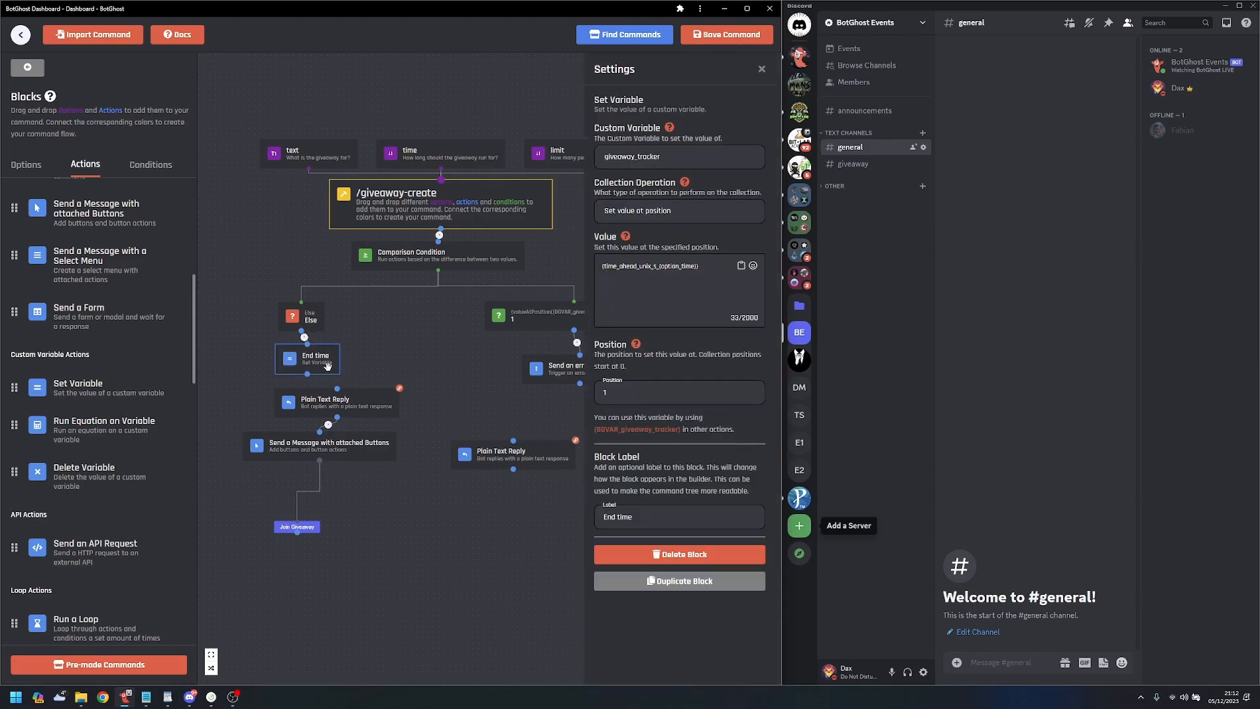
{"action": "left_click_drag", "start_coordinate": [440, 378], "coordinate": [502, 337]}
{"action": "left_click_drag", "start_coordinate": [424, 365], "coordinate": [396, 365]}
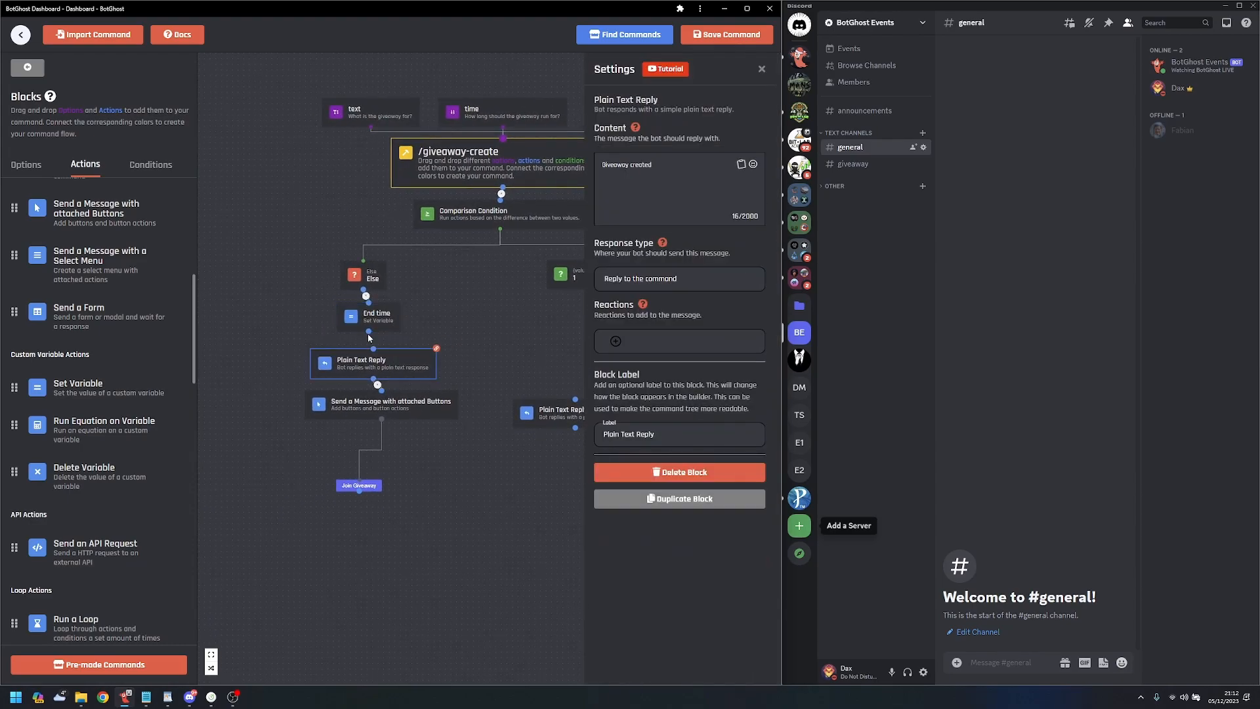
{"action": "left_click", "coordinate": [467, 352]}
- Delete the unconnected spare Plain Text Reply and auto-arrange the command's blocks
{"action": "left_click_drag", "start_coordinate": [492, 365], "coordinate": [479, 378]}
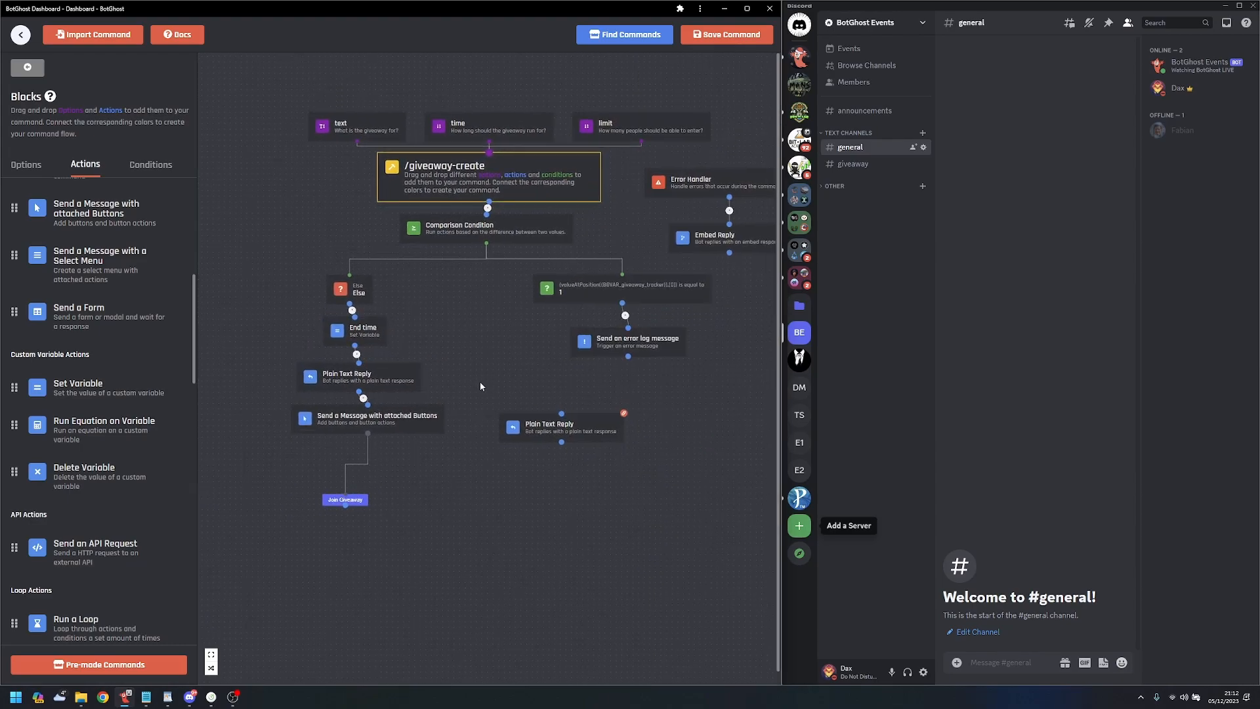
{"action": "left_click", "coordinate": [555, 430]}
{"action": "key", "text": "Delete"}
{"action": "left_click", "coordinate": [211, 668]}
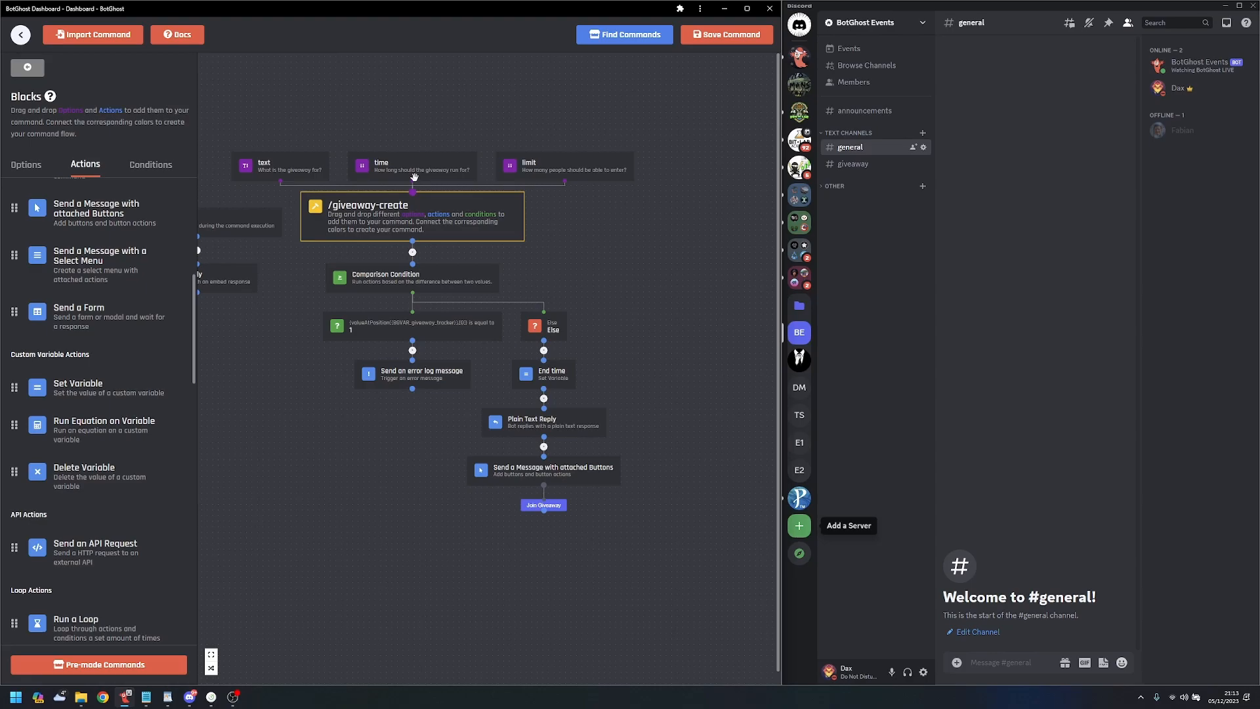
- View the settings of the Plain Text Reply, then open those of the Send a Message with attached Buttons block
{"action": "left_click", "coordinate": [581, 428]}
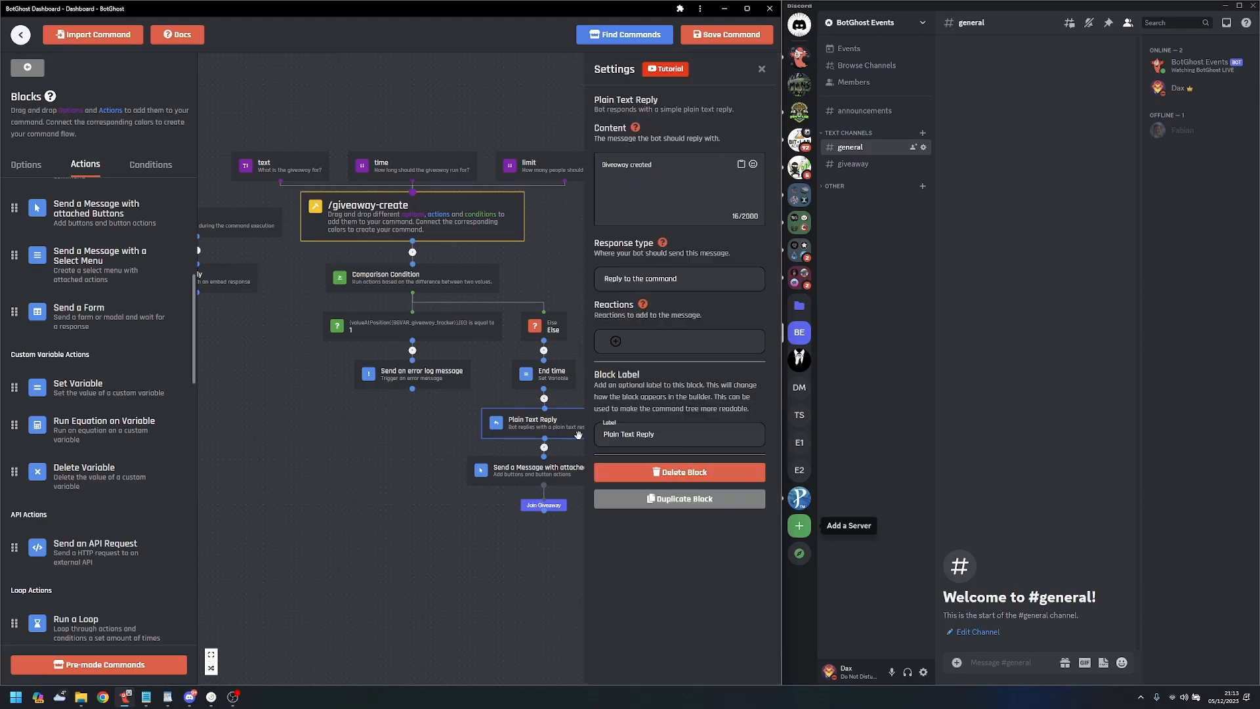
{"action": "left_click", "coordinate": [556, 274]}
{"action": "left_click_drag", "start_coordinate": [596, 403], "coordinate": [572, 374]}
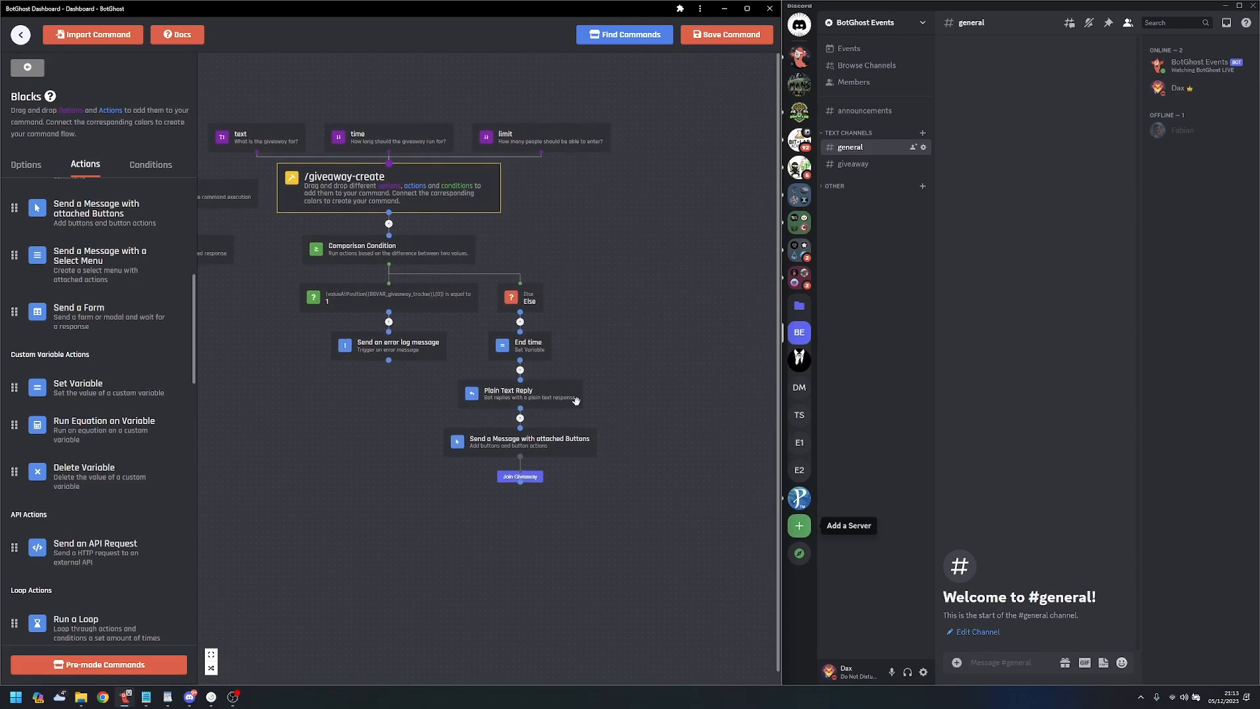
{"action": "left_click", "coordinate": [557, 441]}
{"action": "left_click_drag", "start_coordinate": [559, 455], "coordinate": [498, 449]}
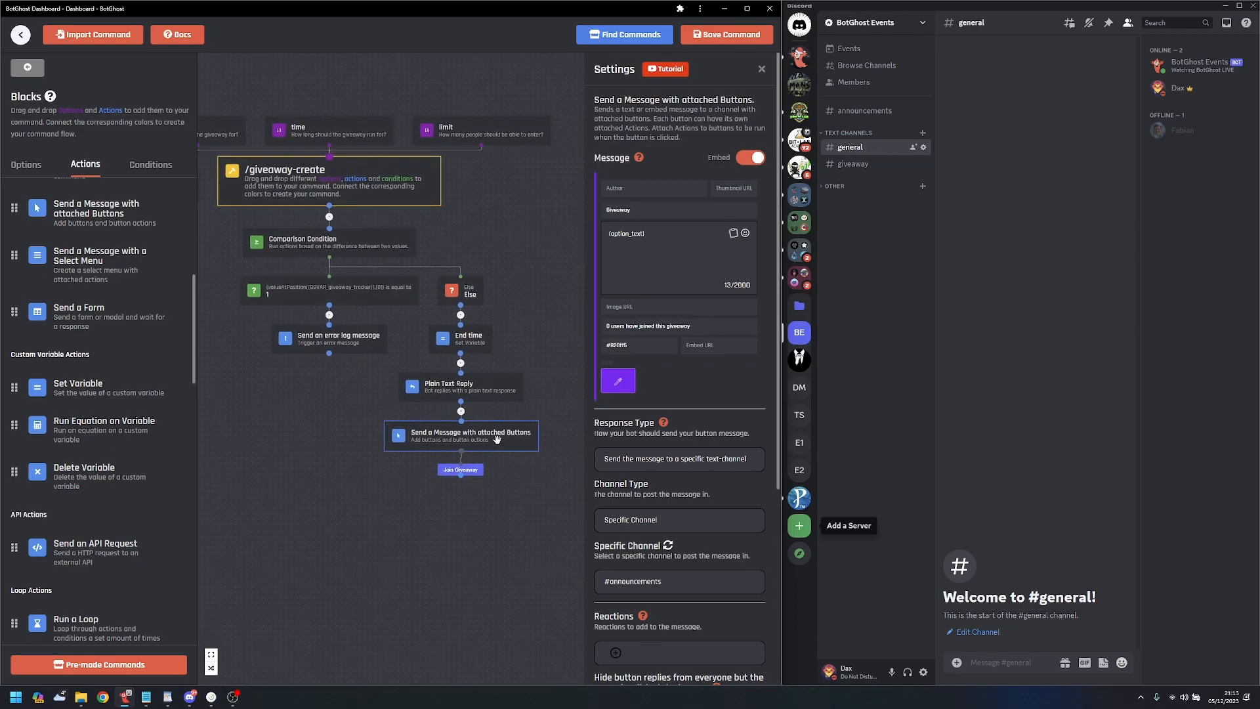
- Add a Set Variable block below the Join Giveaway button, targeting giveaway_users with the Push value to end operation
{"action": "left_click", "coordinate": [490, 507]}
{"action": "scroll", "coordinate": [495, 529], "scroll_direction": "up", "scroll_amount": 2}
{"action": "left_click_drag", "start_coordinate": [472, 547], "coordinate": [514, 411]}
{"action": "left_click_drag", "start_coordinate": [84, 376], "coordinate": [486, 430]}
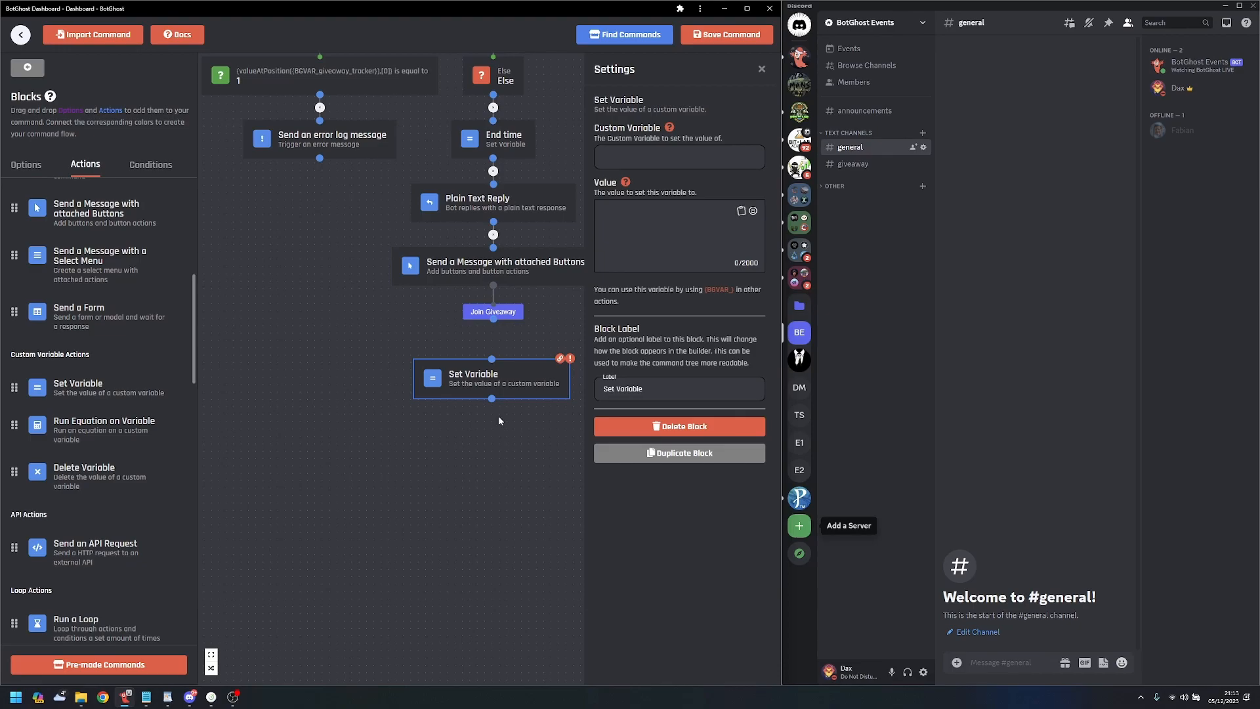
{"action": "left_click", "coordinate": [659, 164]}
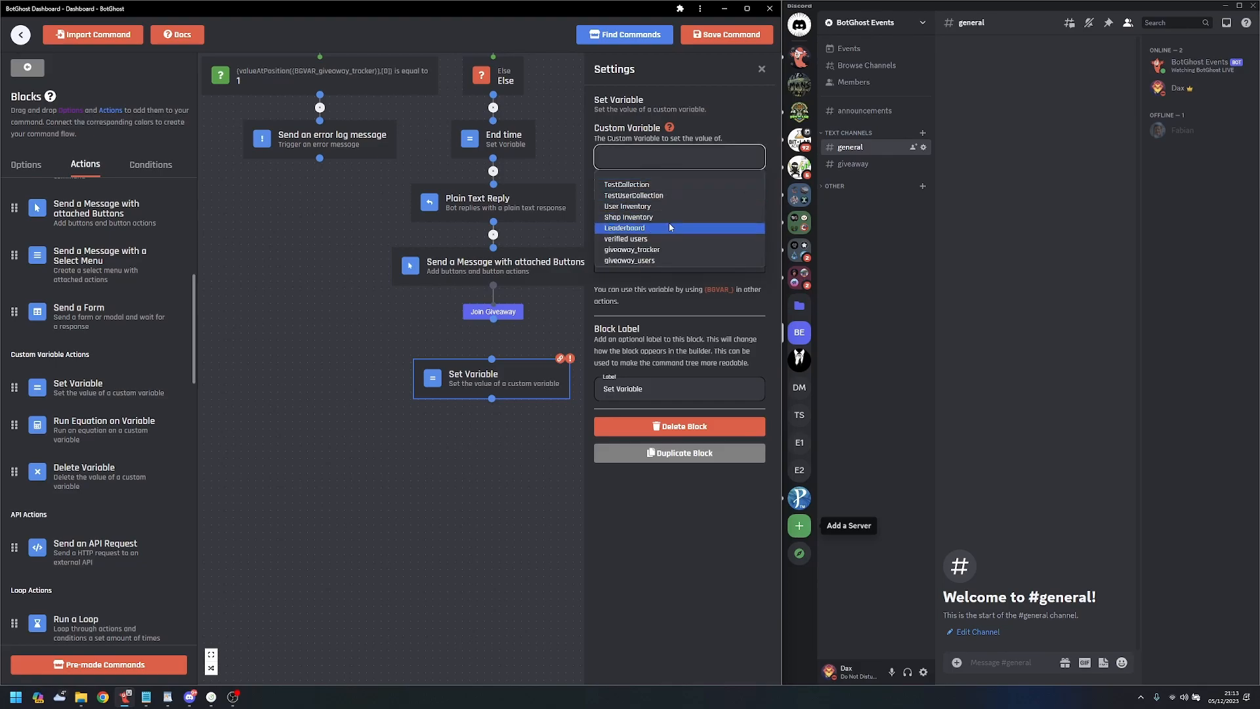
{"action": "left_click", "coordinate": [652, 261]}
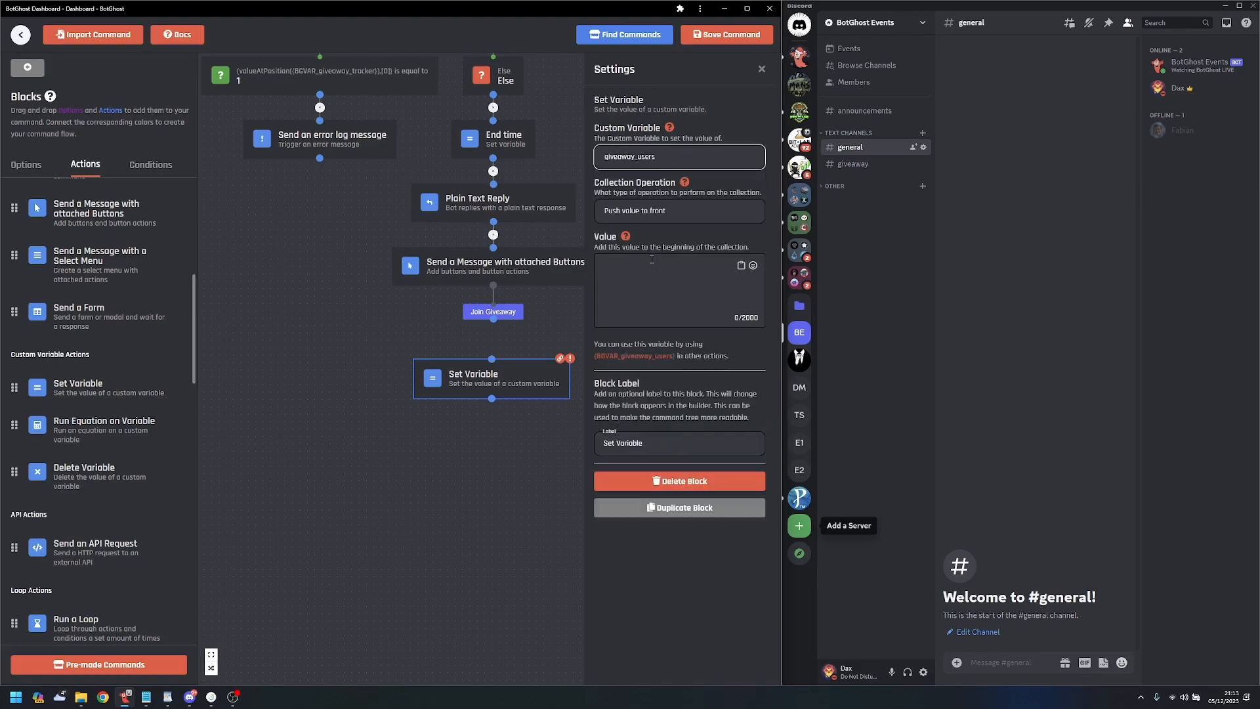
{"action": "left_click", "coordinate": [670, 207]}
{"action": "left_click", "coordinate": [663, 239]}
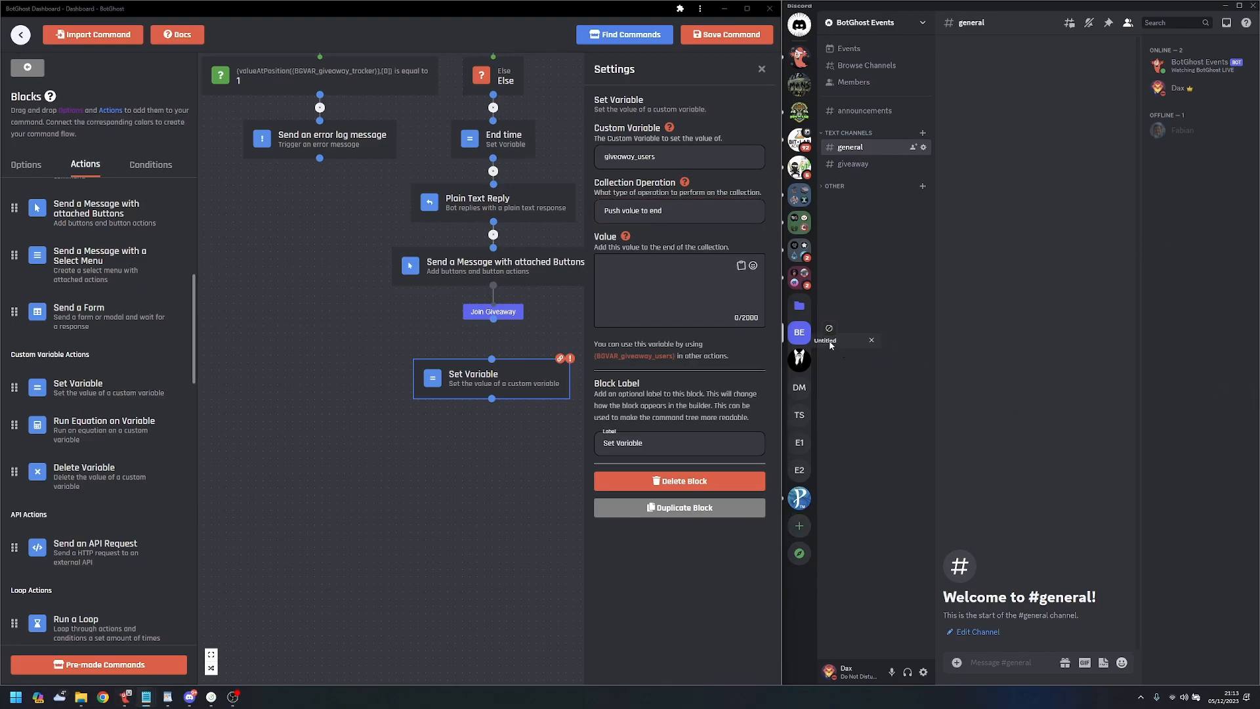
- Write a bracketed, comma-separated sample list of two names in a blank Notepad file
{"action": "left_click_drag", "start_coordinate": [903, 265], "coordinate": [870, 164]}
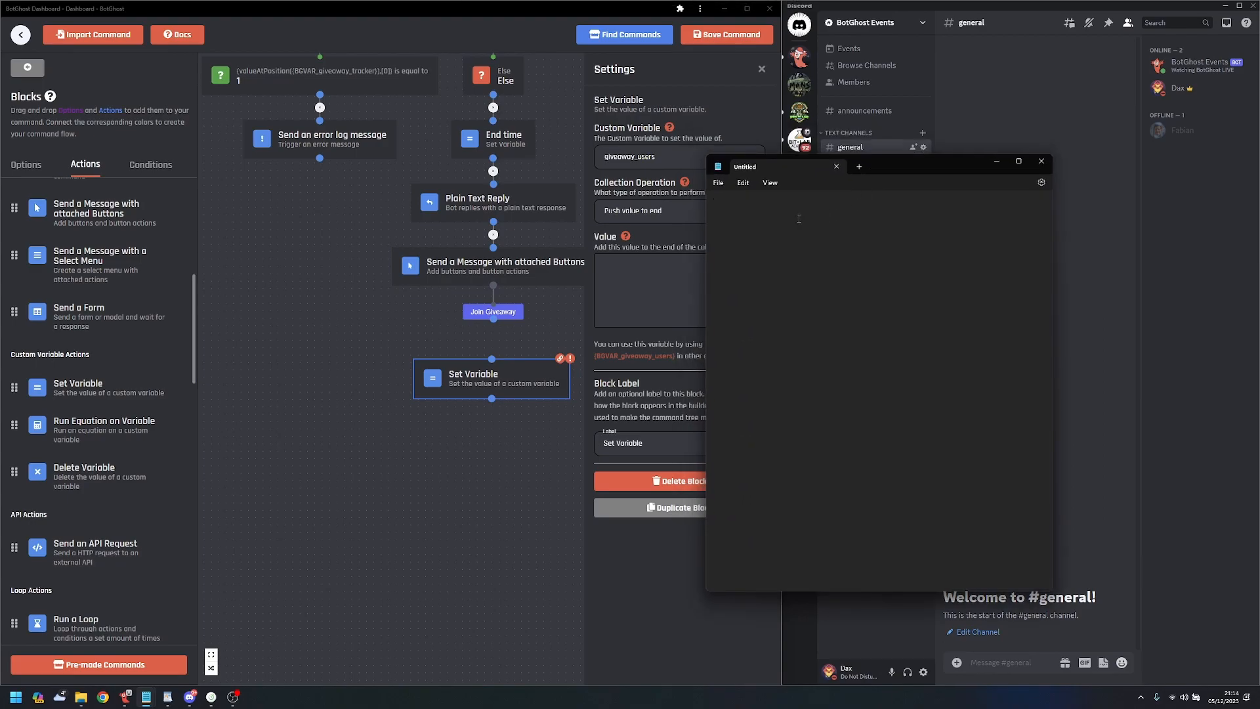
{"action": "type", "text": "[]"}
{"action": "type", "text": "Dax"}
{"action": "type", "text": ",John"}
- Move the second name to the front of the bracketed sample list, and close Notepad without saving
{"action": "key", "text": "BackSpace"}
{"action": "key", "text": "BackSpace"}
{"action": "key", "text": "BackSpace"}
{"action": "key", "text": "BackSpace"}
{"action": "key", "text": "BackSpace"}
{"action": "key", "text": "Left"}
{"action": "key", "text": "Left"}
{"action": "key", "text": "Left"}
{"action": "type", "text": "John,"}
{"action": "left_click", "coordinate": [1041, 161]}
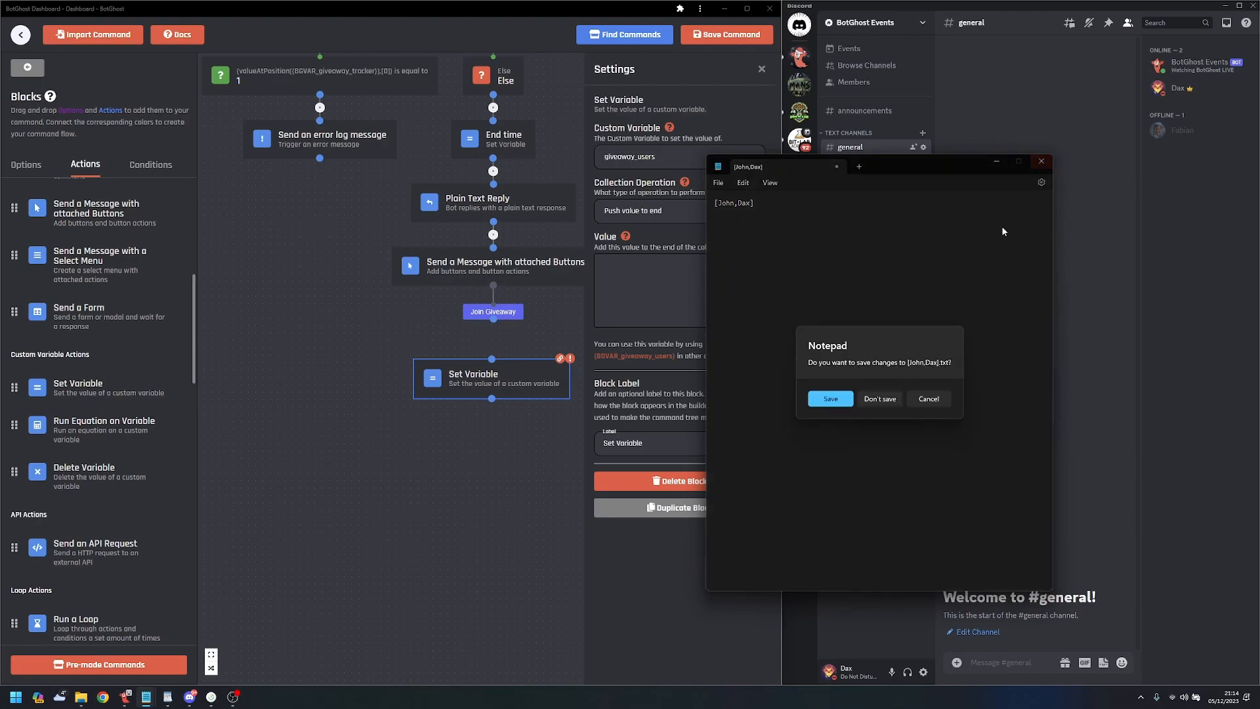
{"action": "left_click", "coordinate": [892, 397]}
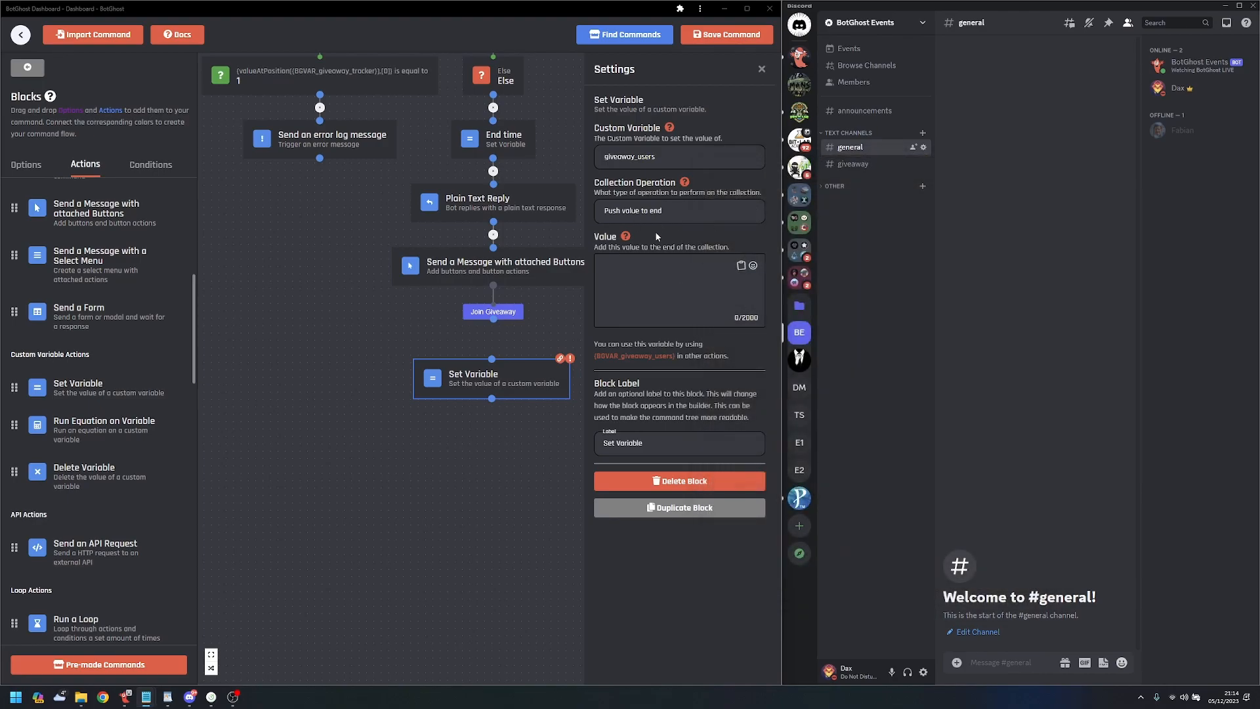
- Set the value pushed to the giveaway_users collection to {user_id}
{"action": "left_click", "coordinate": [658, 274]}
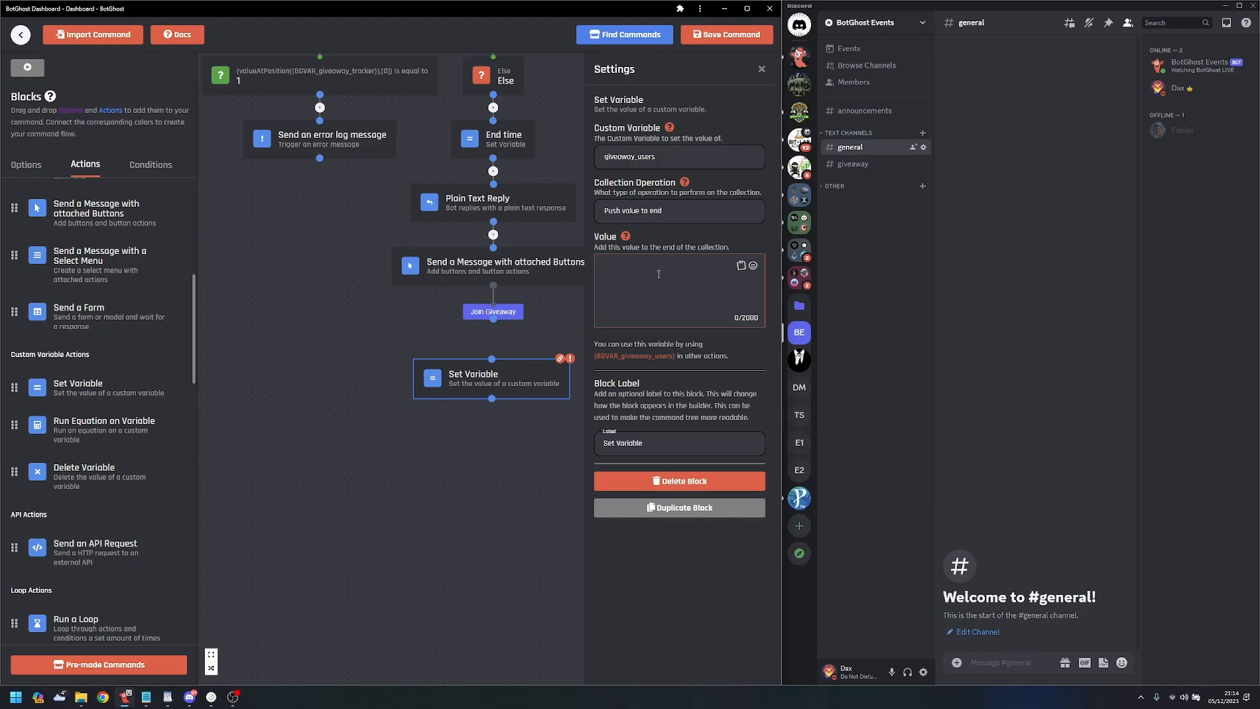
{"action": "type", "text": "{user_id}"}
{"action": "left_click_drag", "start_coordinate": [637, 266], "coordinate": [587, 268]}
{"action": "left_click_drag", "start_coordinate": [643, 266], "coordinate": [599, 264]}
{"action": "left_click_drag", "start_coordinate": [556, 152], "coordinate": [562, 305]}
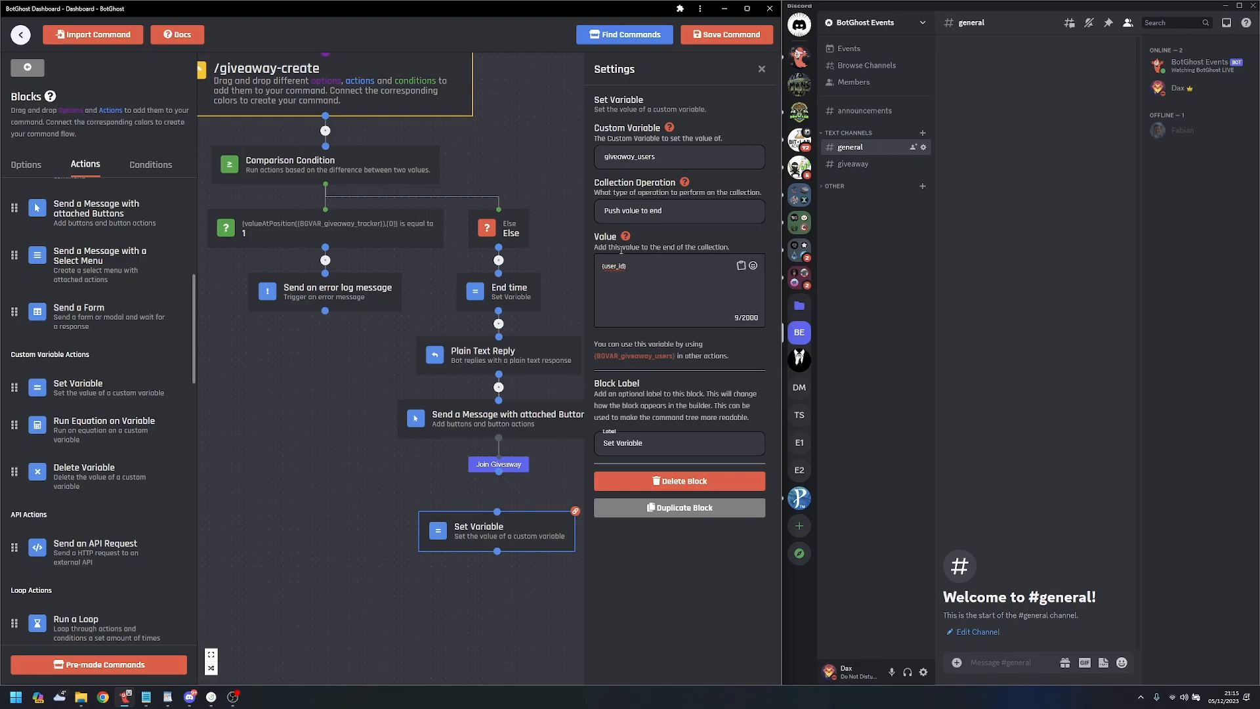
{"action": "left_click", "coordinate": [577, 276]}
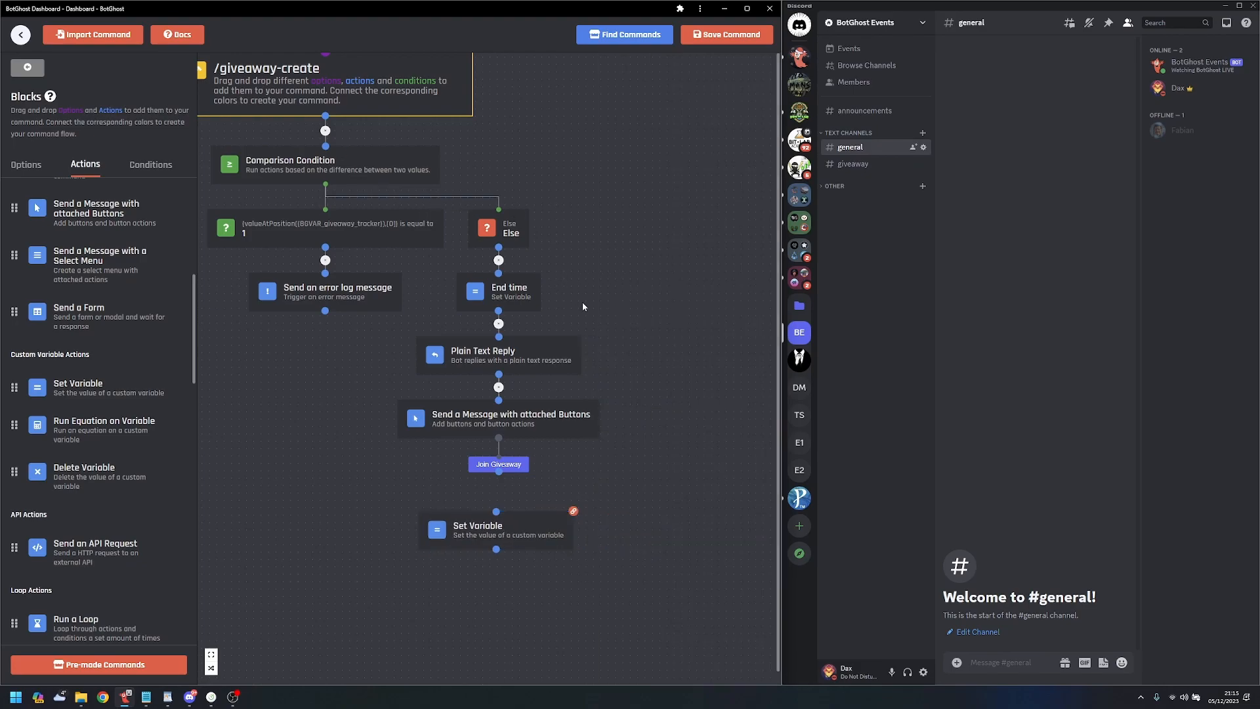
- Connect the Join Giveaway button to the giveaway_users Set Variable block and line the block up beneath it
{"action": "left_click_drag", "start_coordinate": [581, 301], "coordinate": [581, 199]}
{"action": "left_click", "coordinate": [543, 397]}
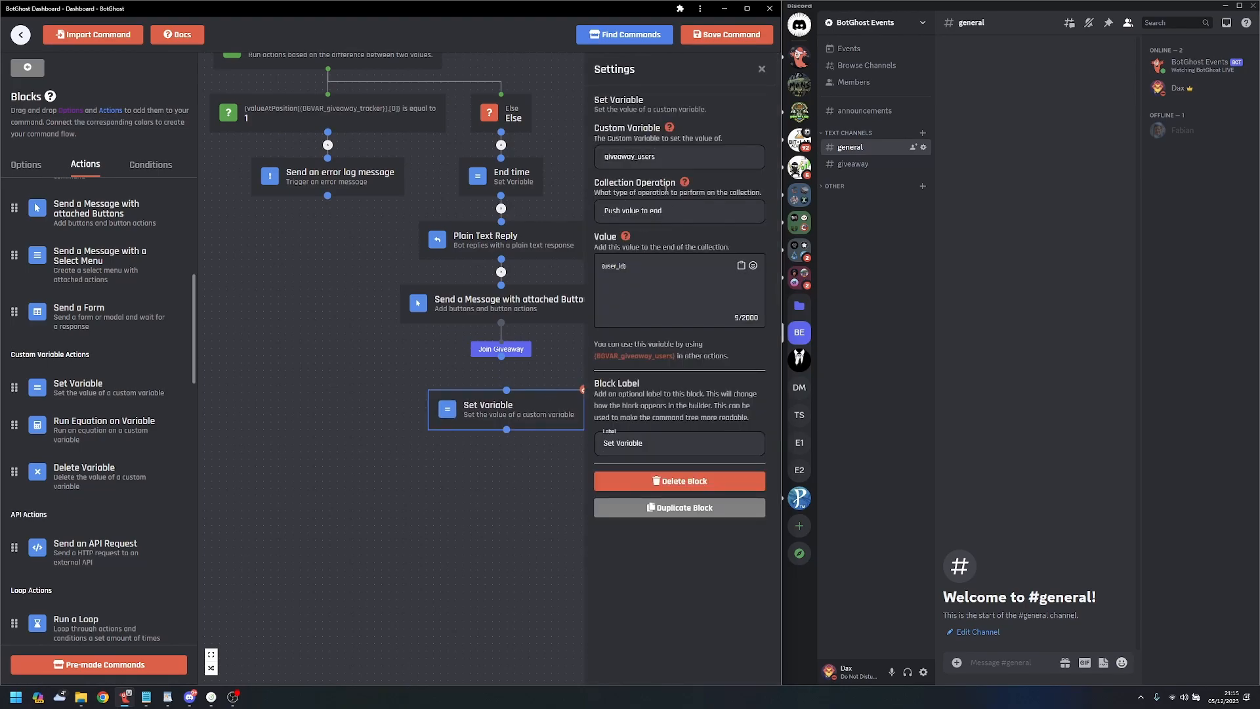
{"action": "left_click_drag", "start_coordinate": [502, 356], "coordinate": [506, 390]}
{"action": "left_click_drag", "start_coordinate": [492, 506], "coordinate": [474, 509]}
{"action": "left_click_drag", "start_coordinate": [482, 423], "coordinate": [479, 414]}
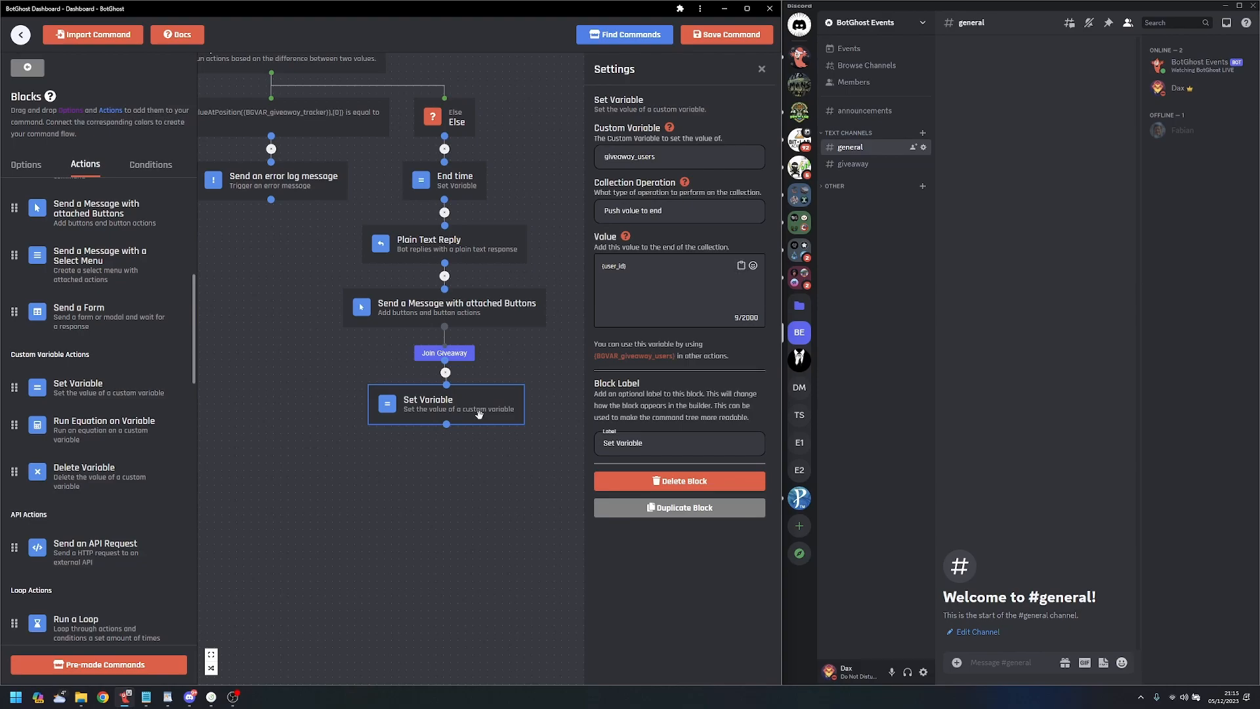
{"action": "left_click_drag", "start_coordinate": [475, 411], "coordinate": [472, 412]}
- Add a Plain Text Reply reading "You have entered the giveaway!" and connect it below the giveaway_users Set Variable block
{"action": "scroll", "coordinate": [124, 342], "scroll_direction": "up", "scroll_amount": 6}
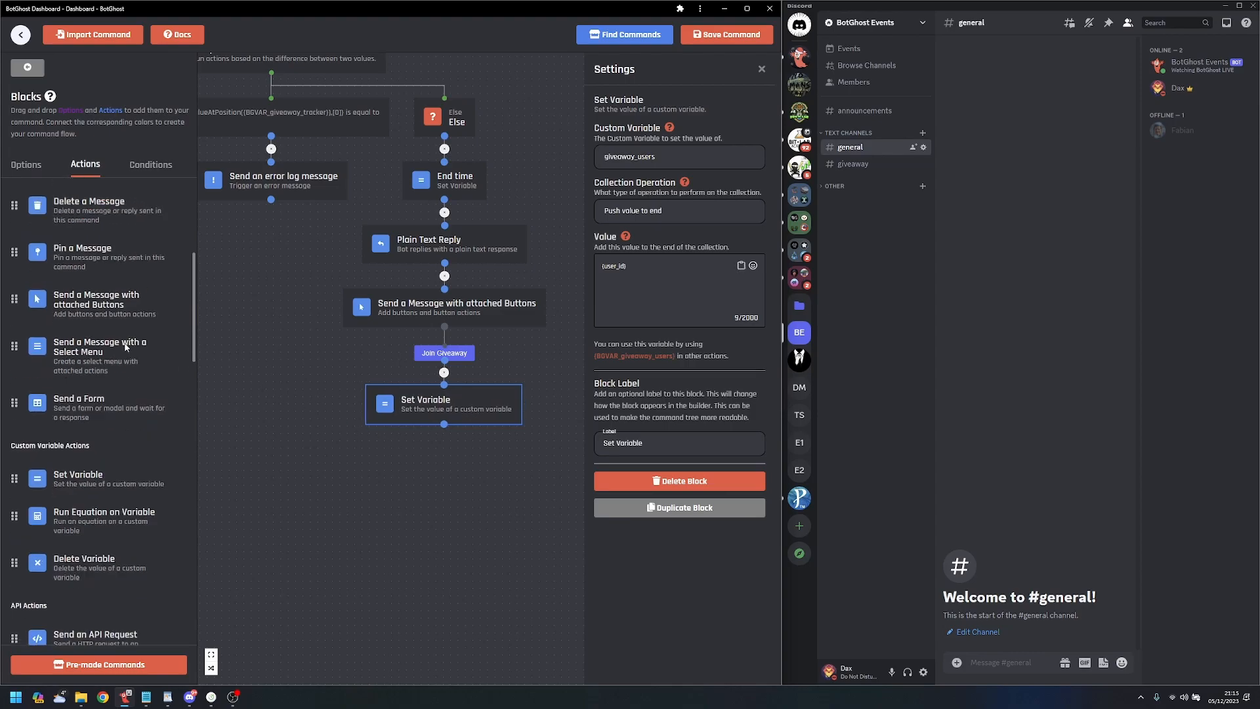
{"action": "left_click_drag", "start_coordinate": [86, 263], "coordinate": [426, 475]}
{"action": "left_click", "coordinate": [631, 225]}
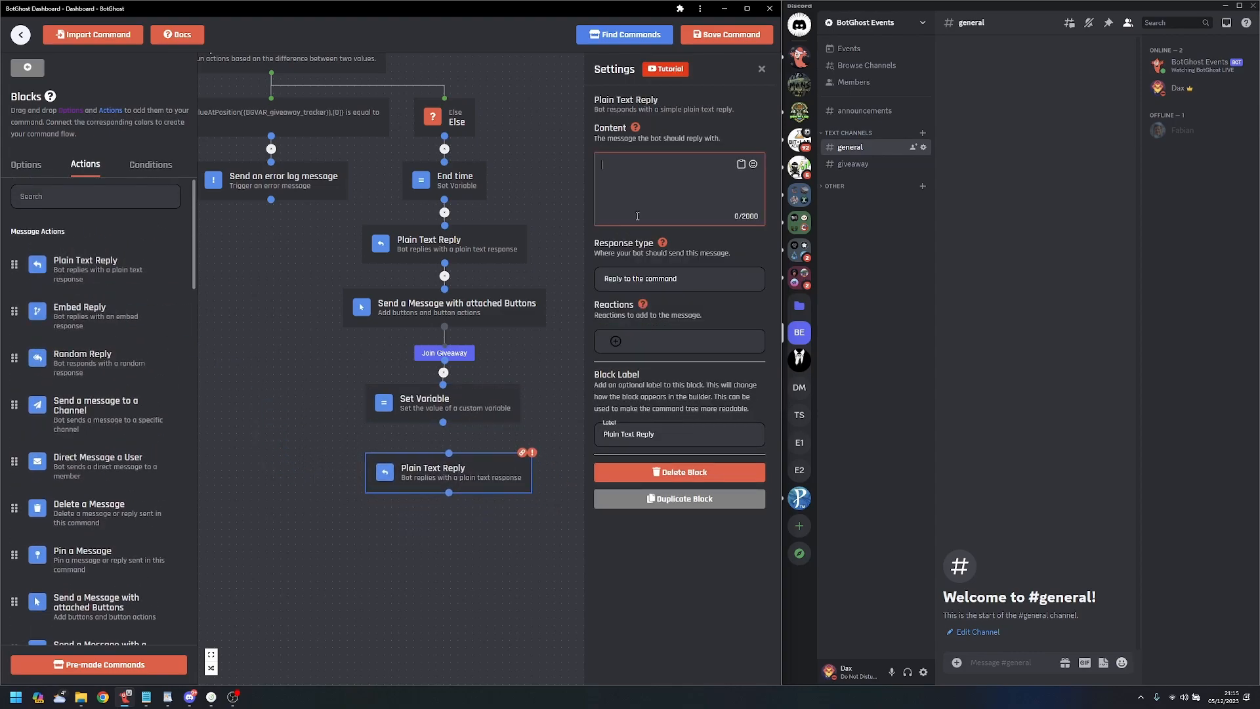
{"action": "type", "text": "You have entered the giveaway!"}
{"action": "left_click_drag", "start_coordinate": [443, 422], "coordinate": [449, 452]}
{"action": "left_click", "coordinate": [537, 376]}
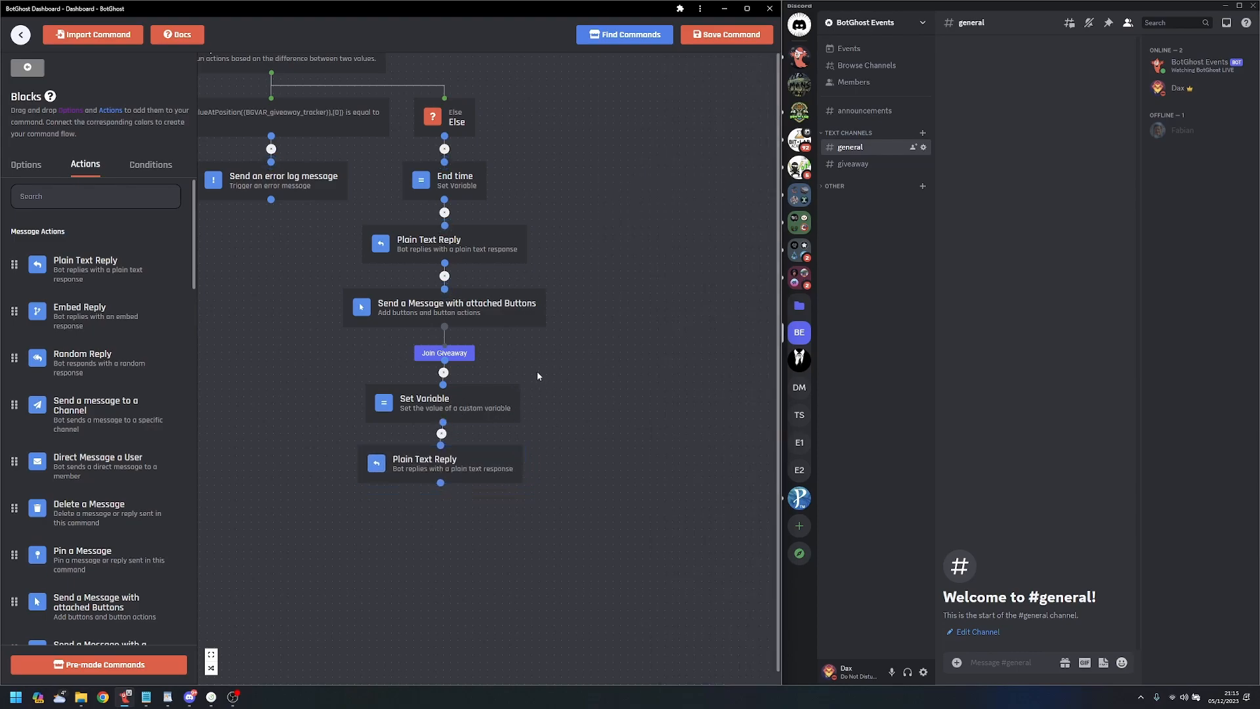
- Review the giveaway-create block flow and save the command
{"action": "scroll", "coordinate": [599, 266], "scroll_direction": "up", "scroll_amount": 5}
{"action": "scroll", "coordinate": [599, 266], "scroll_direction": "left", "scroll_amount": 3}
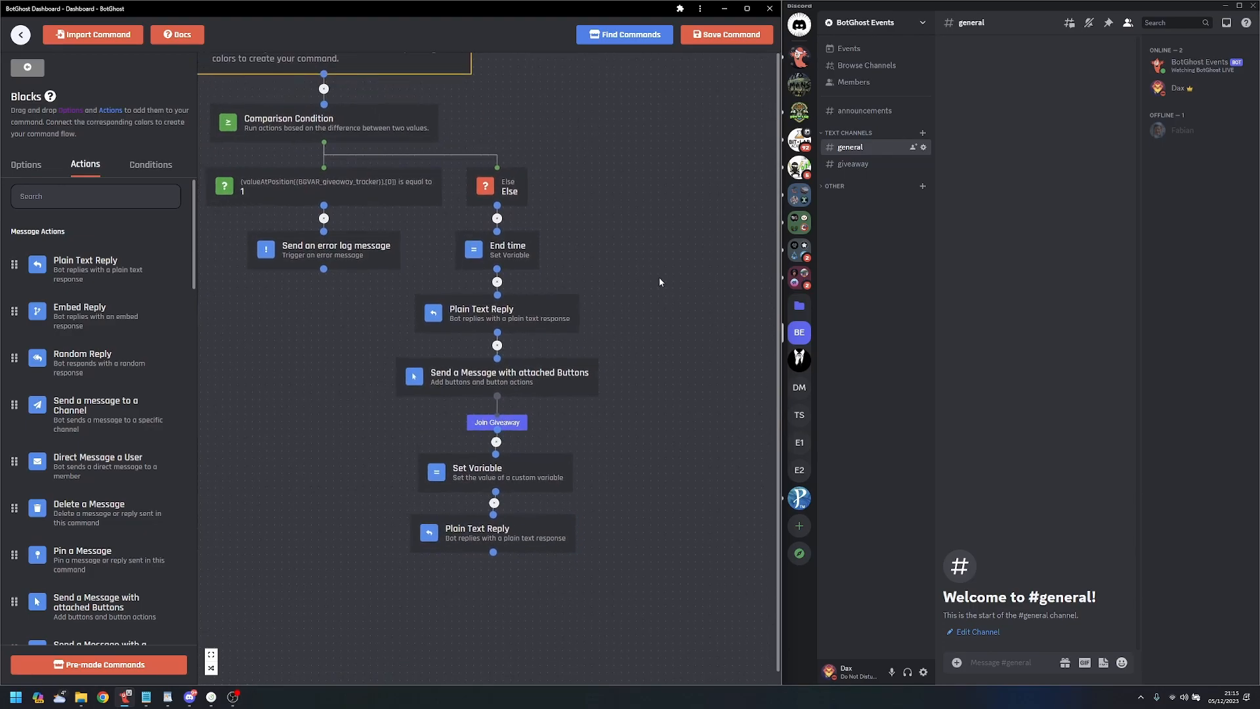
{"action": "left_click_drag", "start_coordinate": [690, 423], "coordinate": [663, 341]}
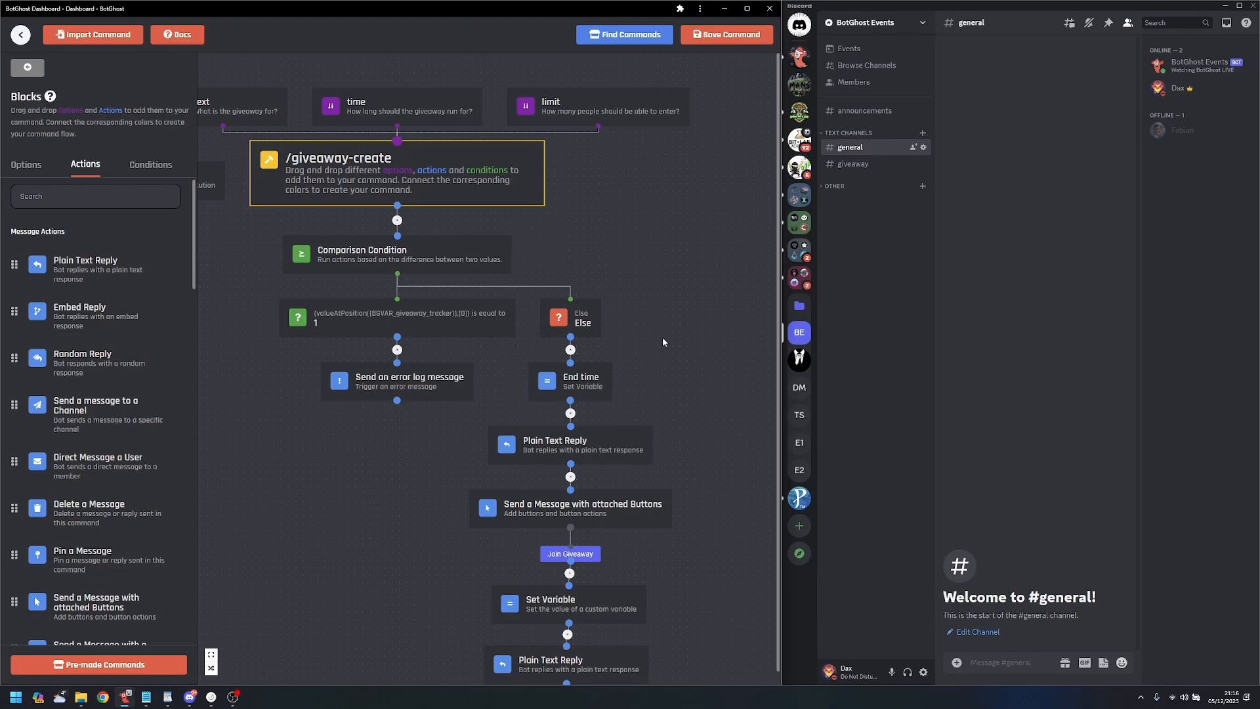
{"action": "left_click", "coordinate": [727, 34]}
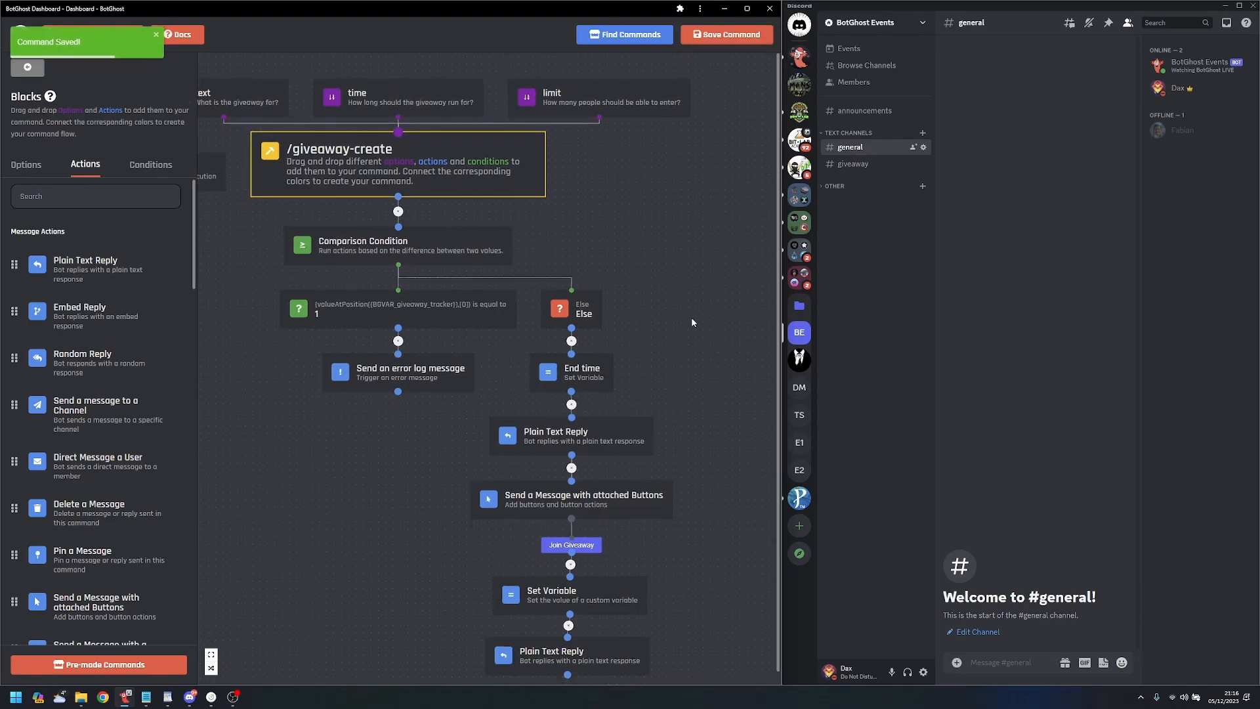
- Review the planned giveaway functions in Discord's giveaway channel, and return to the general channel
{"action": "left_click_drag", "start_coordinate": [690, 322], "coordinate": [694, 227]}
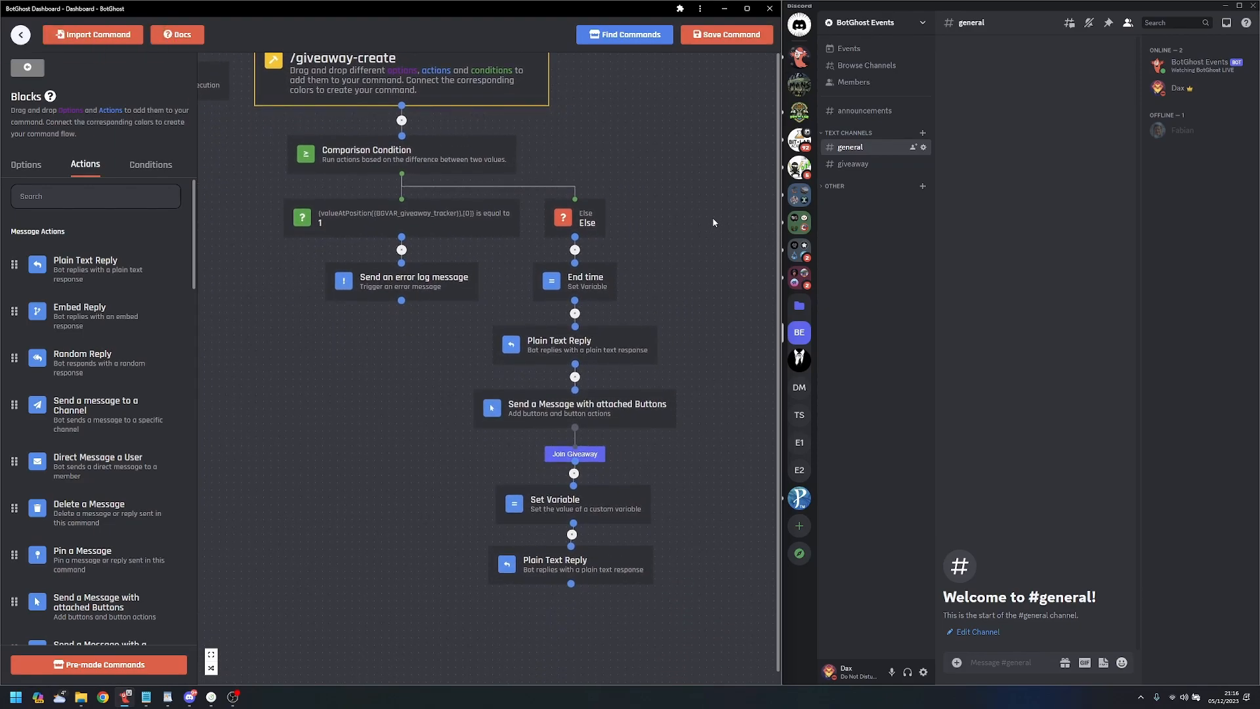
{"action": "left_click", "coordinate": [863, 165]}
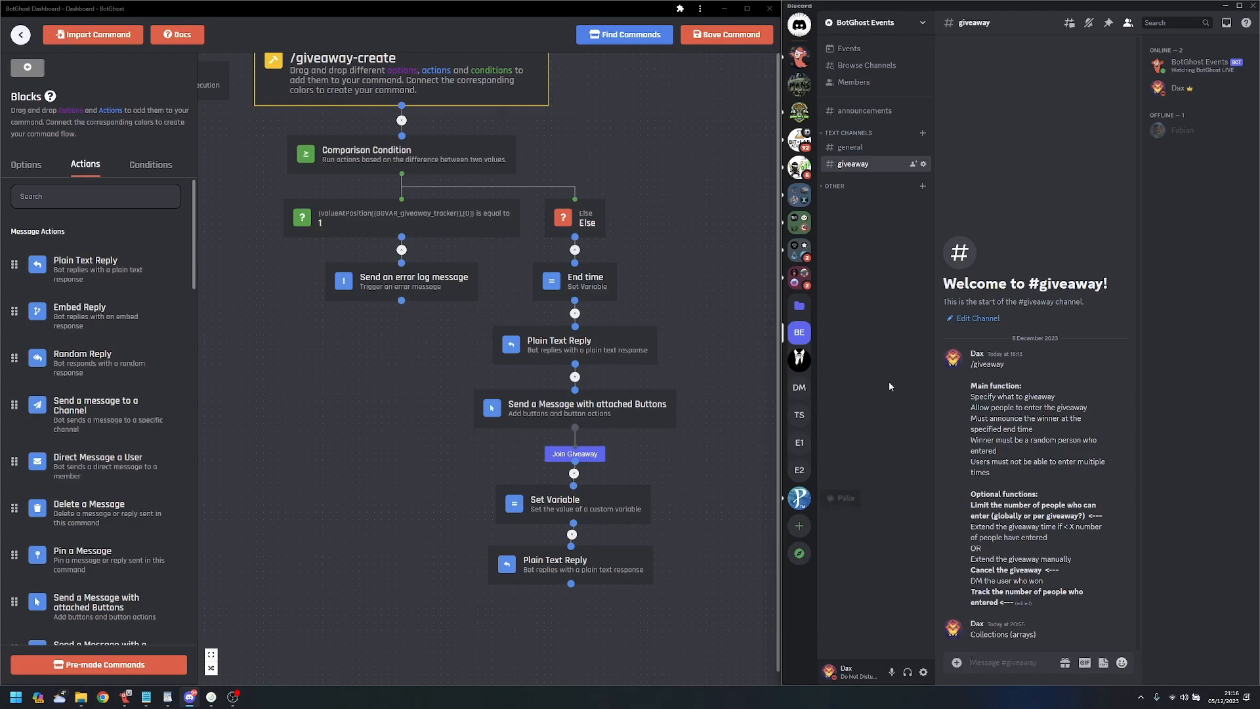
{"action": "left_click", "coordinate": [853, 147]}
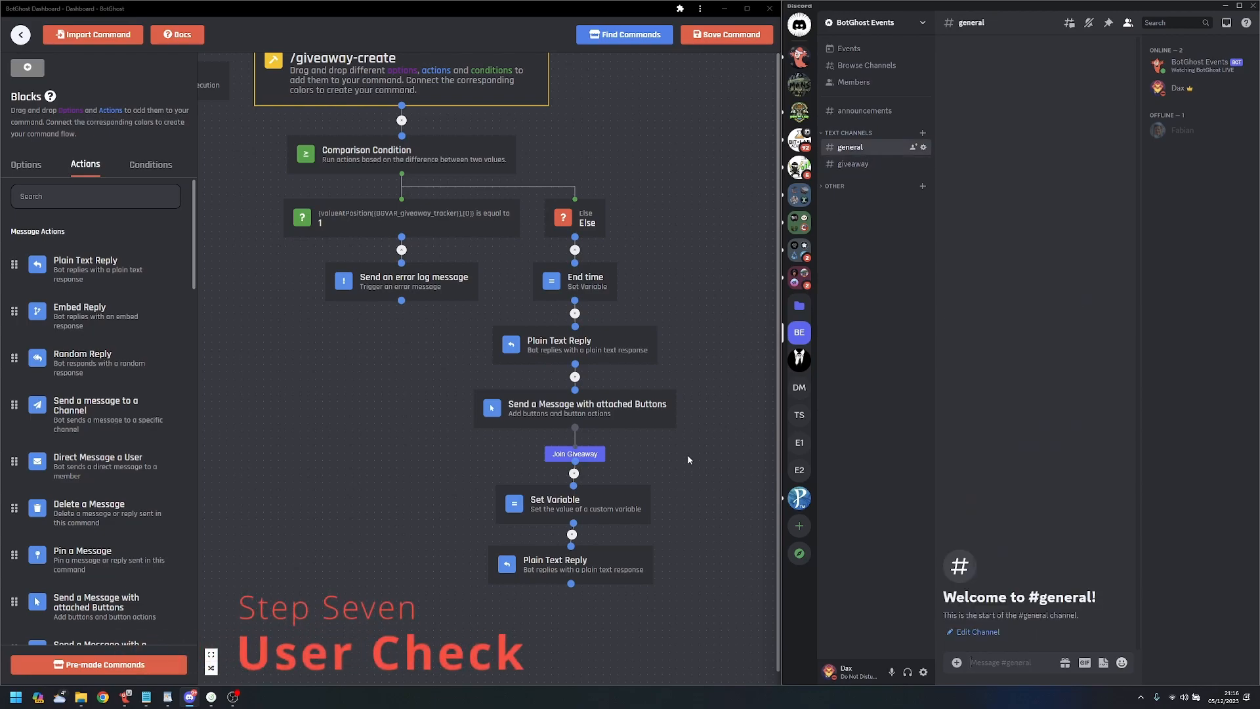
- Detach the giveaway_users Set Variable block from the Join Giveaway button, and move it and its reply lower to make room
{"action": "left_click_drag", "start_coordinate": [696, 484], "coordinate": [666, 371]}
{"action": "scroll", "coordinate": [672, 420], "scroll_direction": "up", "scroll_amount": 2}
{"action": "left_click_drag", "start_coordinate": [673, 420], "coordinate": [702, 388]}
{"action": "left_click_drag", "start_coordinate": [617, 433], "coordinate": [617, 512]}
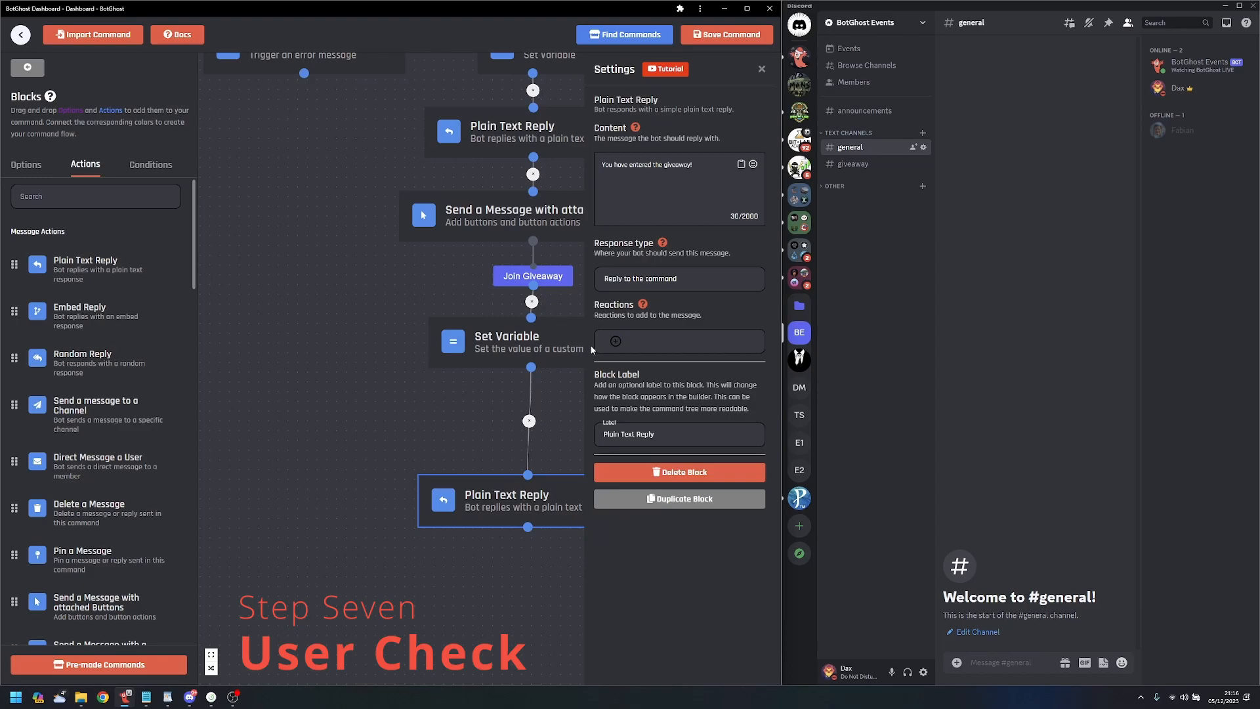
{"action": "left_click_drag", "start_coordinate": [539, 346], "coordinate": [539, 422]}
{"action": "left_click_drag", "start_coordinate": [561, 591], "coordinate": [428, 543]}
{"action": "scroll", "coordinate": [429, 547], "scroll_direction": "down", "scroll_amount": 2}
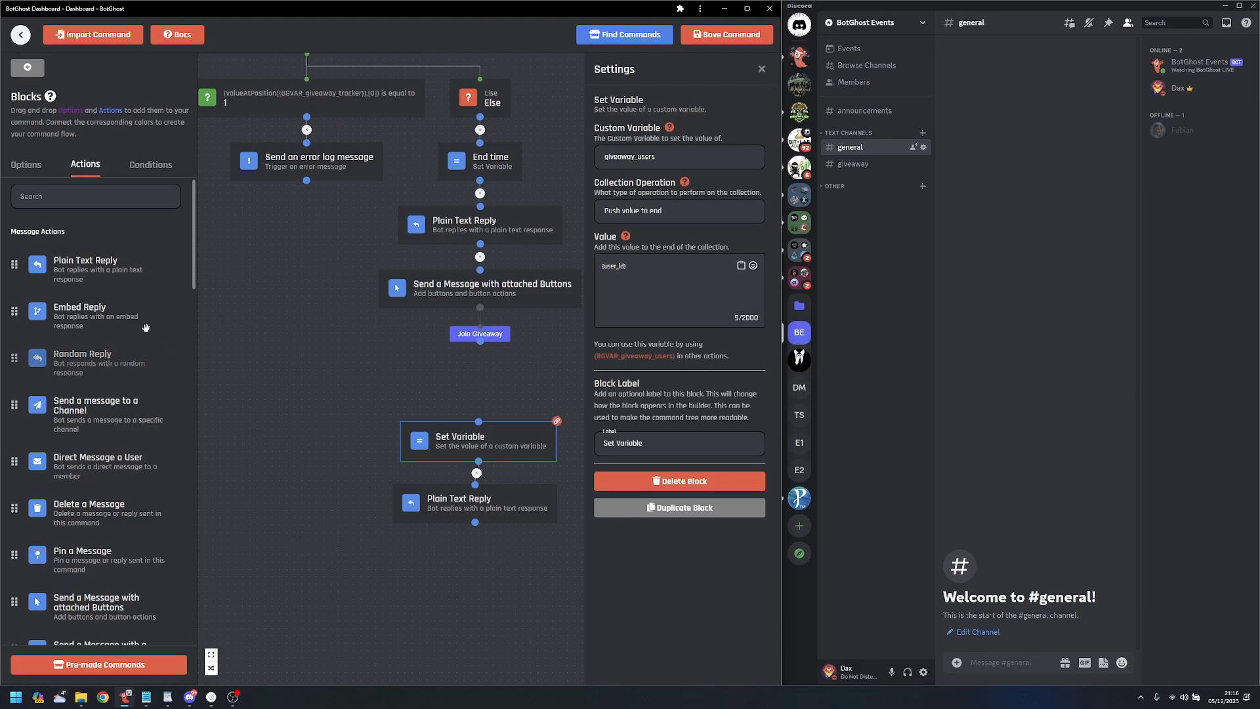
- Add a Comparison Condition under the Join Giveaway button, connect the two, and move the condition's Else branch to the left
{"action": "left_click", "coordinate": [150, 164]}
{"action": "left_click_drag", "start_coordinate": [83, 208], "coordinate": [367, 384]}
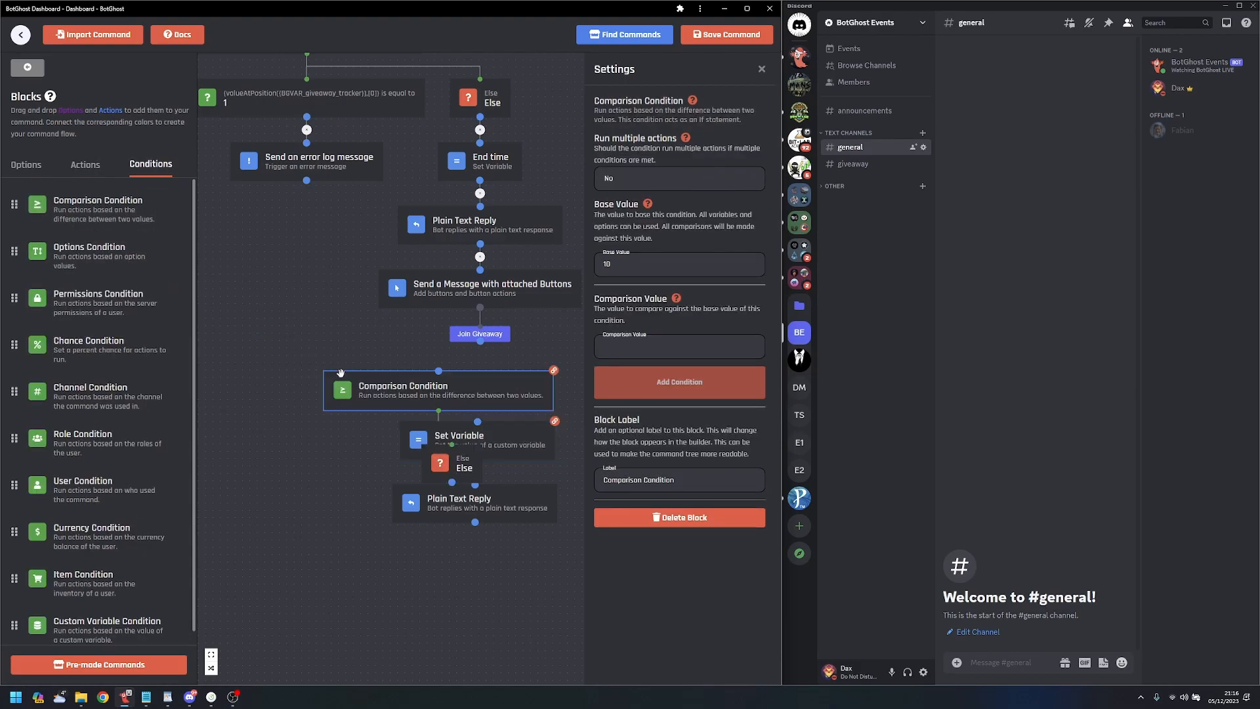
{"action": "left_click_drag", "start_coordinate": [480, 340], "coordinate": [488, 370]}
{"action": "left_click_drag", "start_coordinate": [443, 457], "coordinate": [281, 457]}
{"action": "left_click_drag", "start_coordinate": [511, 372], "coordinate": [517, 373]}
{"action": "left_click_drag", "start_coordinate": [469, 579], "coordinate": [226, 461]}
- Add an unconnected Plain Text Reply to the right of the giveaway_users Set Variable block, and check that variable block's settings
{"action": "left_click", "coordinate": [85, 165]}
{"action": "left_click_drag", "start_coordinate": [160, 258], "coordinate": [499, 413]}
{"action": "left_click_drag", "start_coordinate": [278, 568], "coordinate": [360, 586]}
{"action": "left_click_drag", "start_coordinate": [391, 543], "coordinate": [352, 565]}
{"action": "left_click_drag", "start_coordinate": [472, 447], "coordinate": [403, 377]}
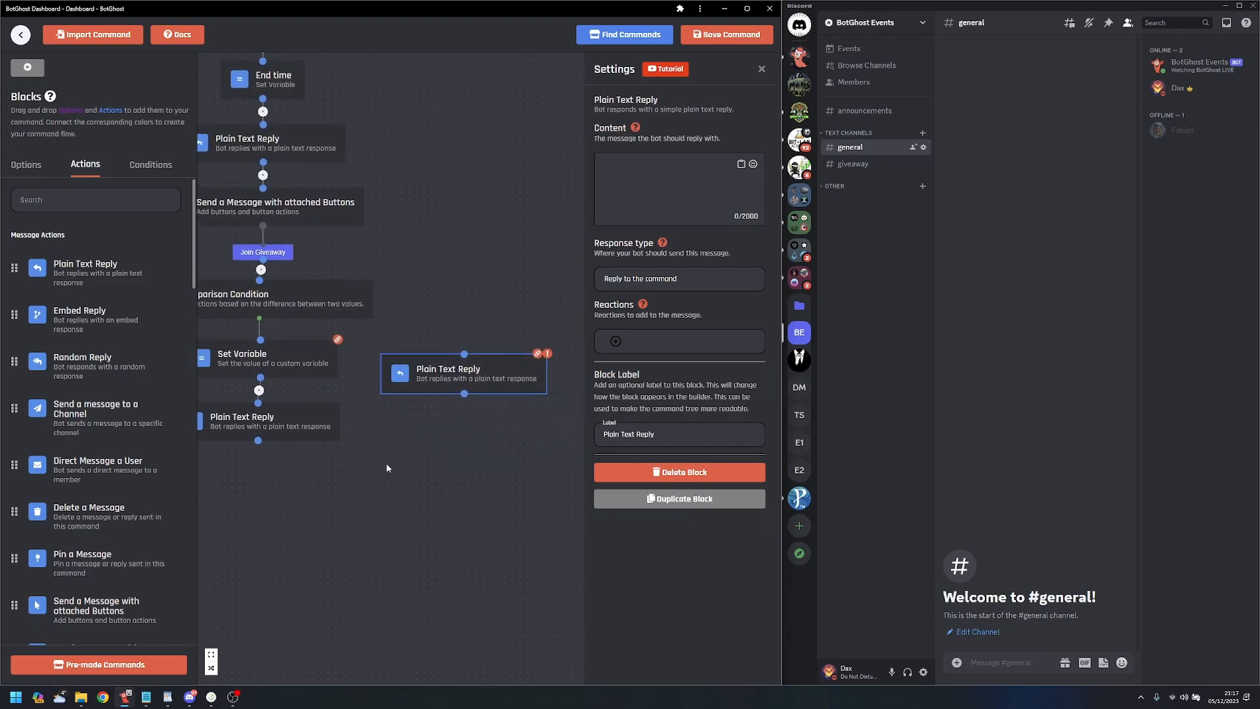
{"action": "left_click_drag", "start_coordinate": [388, 452], "coordinate": [452, 453]}
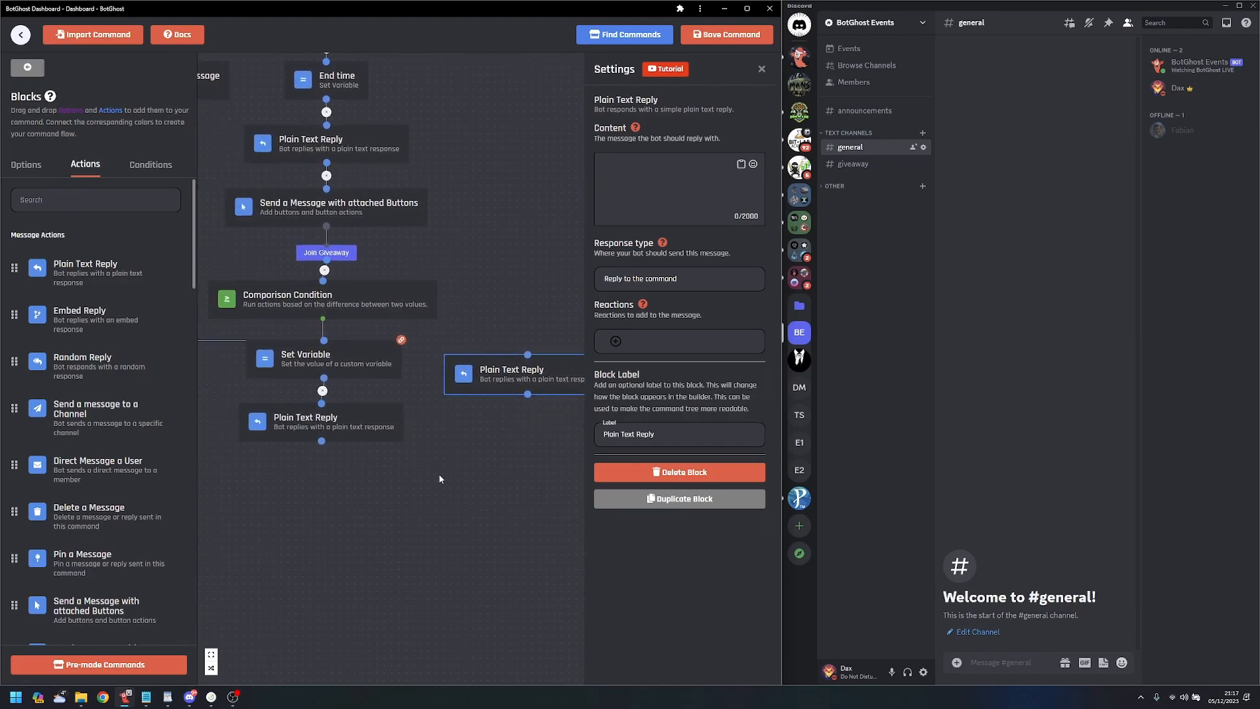
{"action": "left_click", "coordinate": [367, 359]}
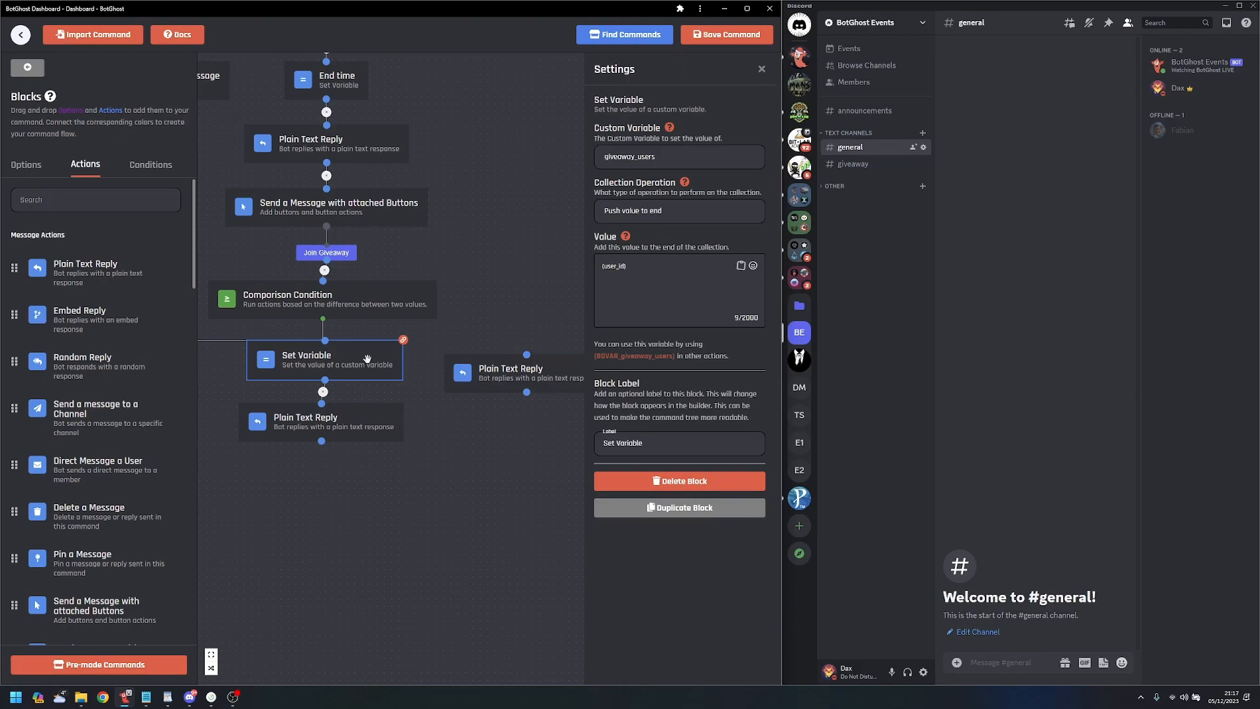
{"action": "left_click", "coordinate": [545, 317]}
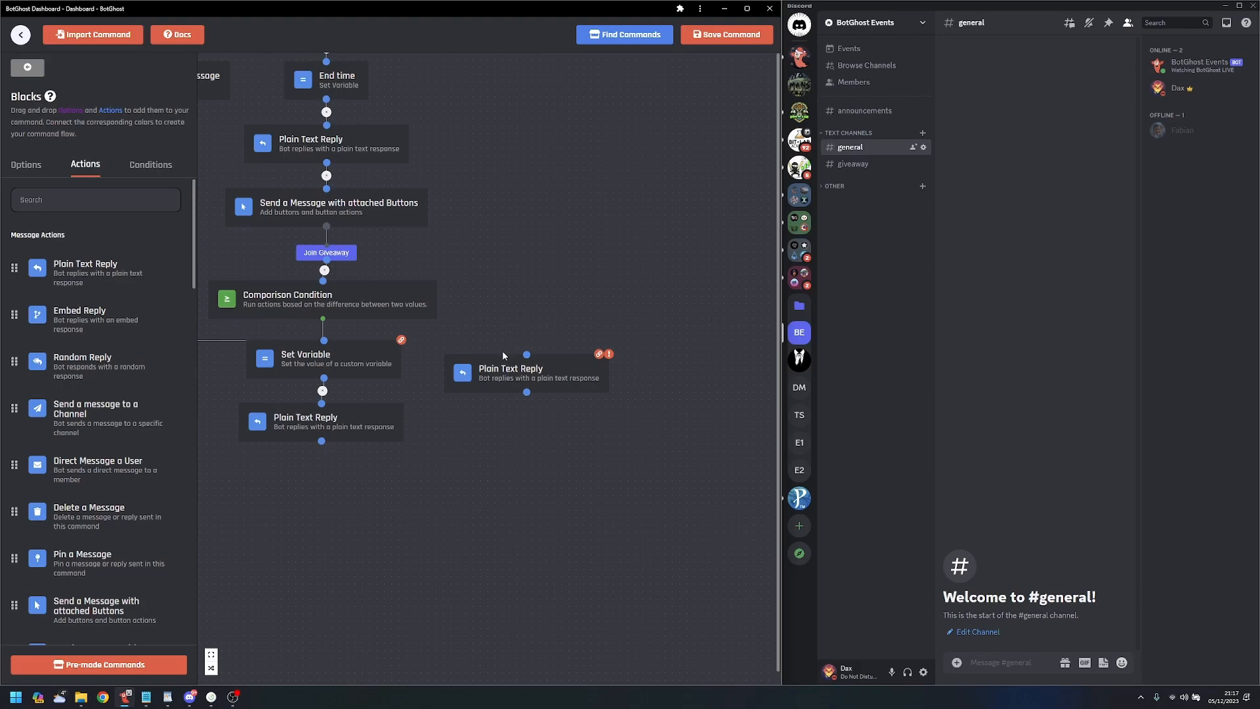
- Insert the giveaway_users (Position of Value) variable as the content of the unconnected Plain Text Reply
{"action": "left_click", "coordinate": [507, 369]}
{"action": "left_click", "coordinate": [741, 165]}
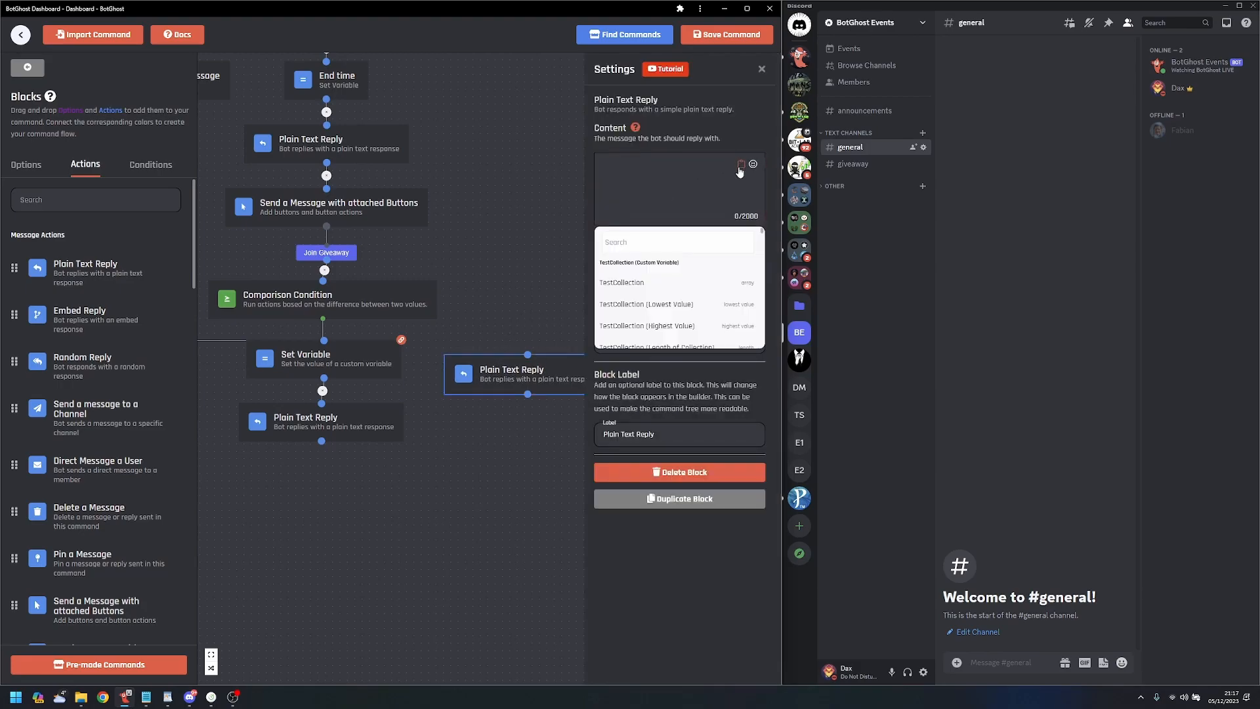
{"action": "left_click", "coordinate": [658, 233]}
{"action": "type", "text": "give"}
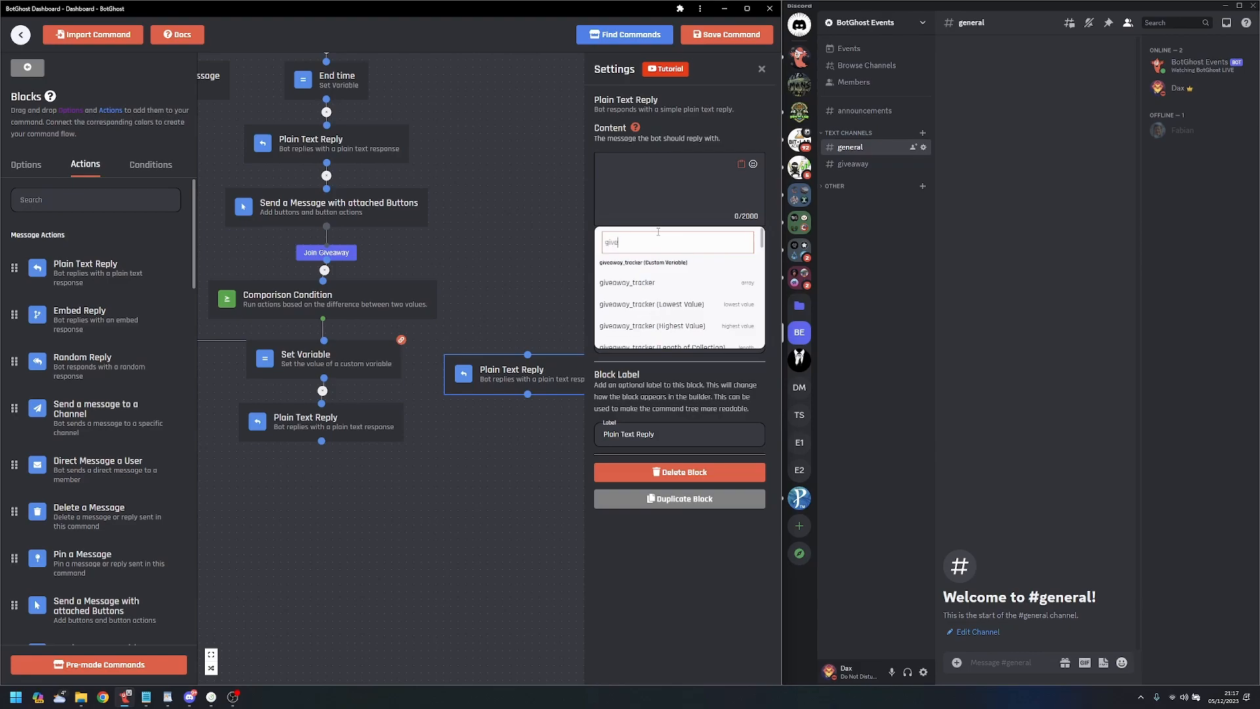
{"action": "scroll", "coordinate": [681, 299], "scroll_direction": "down", "scroll_amount": 5}
{"action": "scroll", "coordinate": [681, 298], "scroll_direction": "down", "scroll_amount": 5}
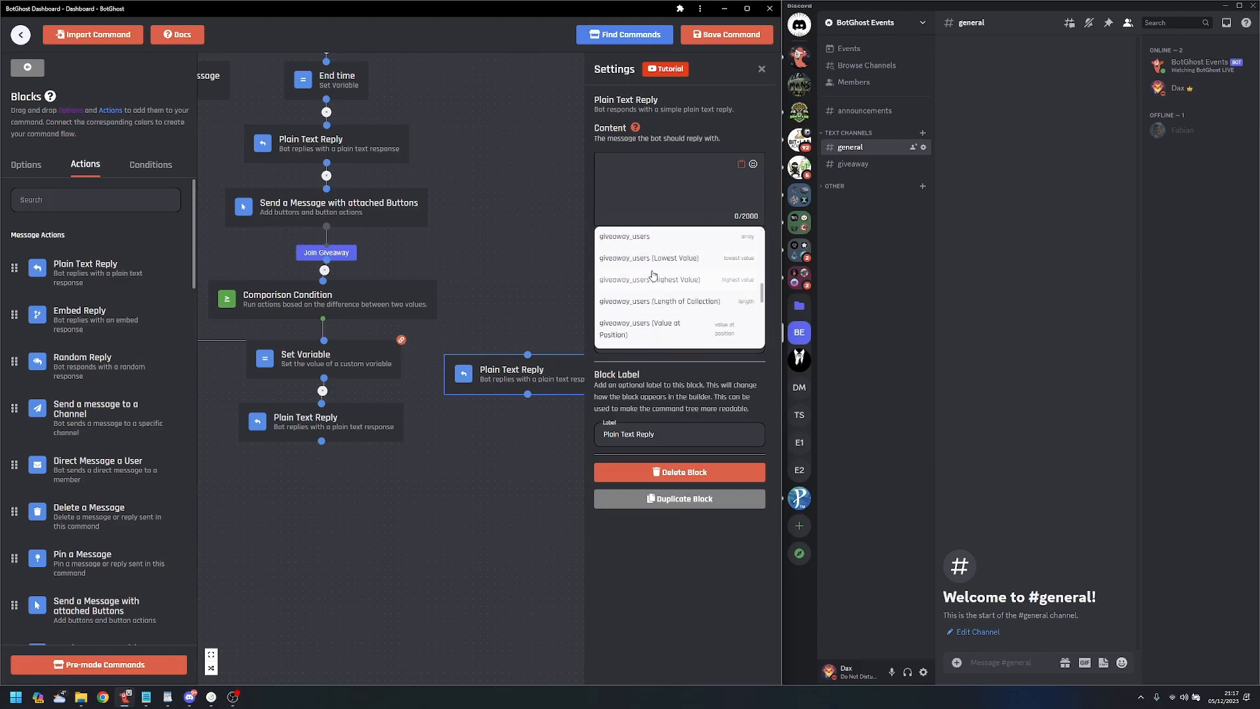
{"action": "scroll", "coordinate": [689, 301], "scroll_direction": "down", "scroll_amount": 3}
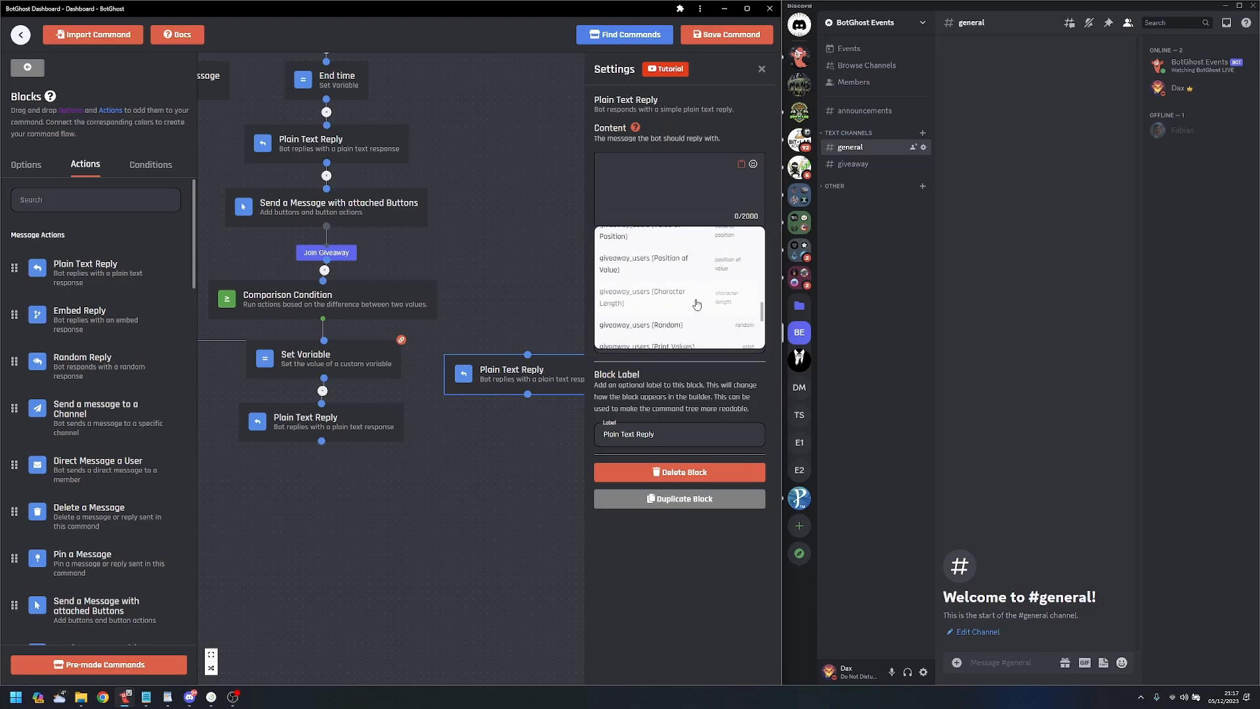
{"action": "left_click", "coordinate": [631, 270]}
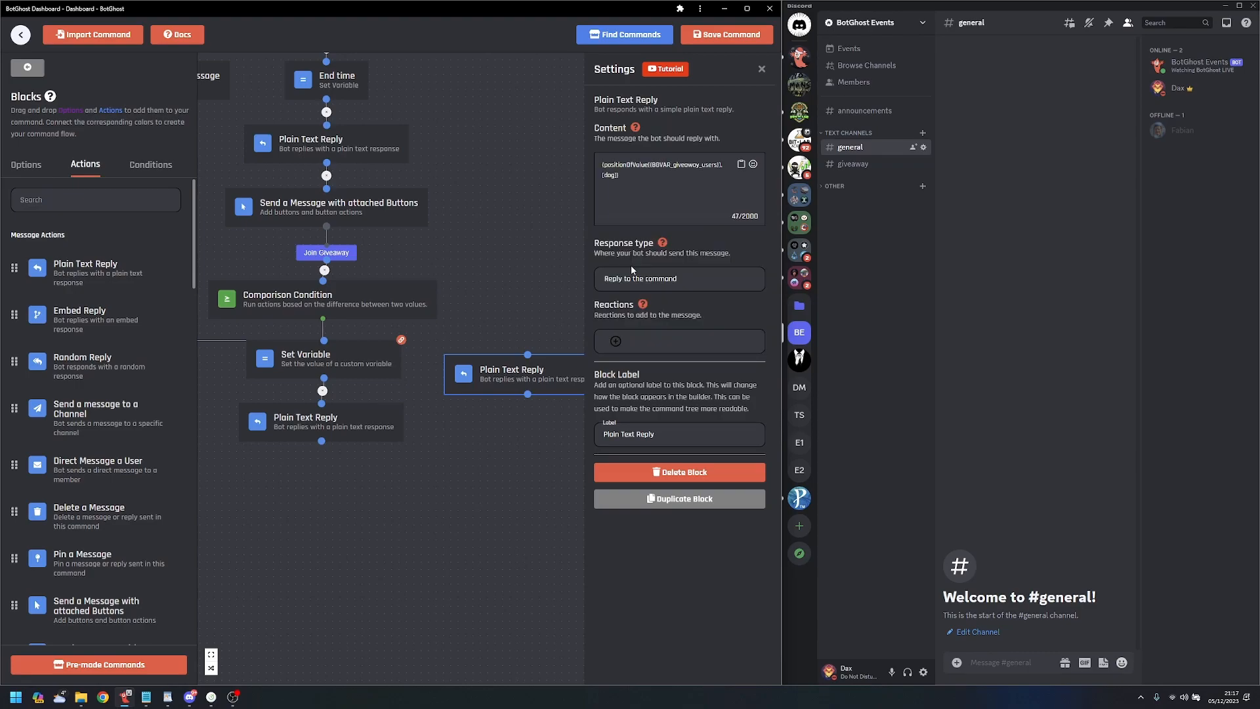
- Replace the sample value in the giveaway_users position expression with {user_id}, and select the whole expression
{"action": "left_click", "coordinate": [632, 179]}
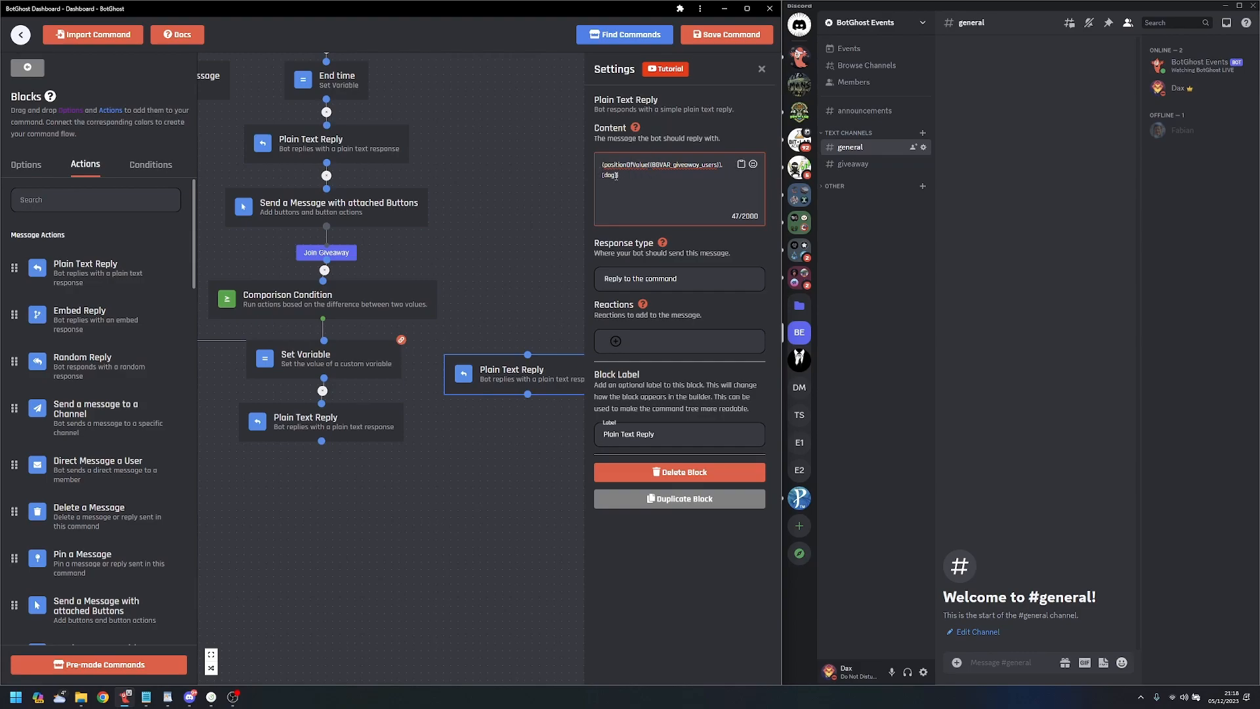
{"action": "key", "text": "BackSpace"}
{"action": "key", "text": "BackSpace"}
{"action": "key", "text": "BackSpace"}
{"action": "type", "text": "user_id"}
{"action": "type", "text": "}"}
{"action": "left_click_drag", "start_coordinate": [632, 175], "coordinate": [604, 168]}
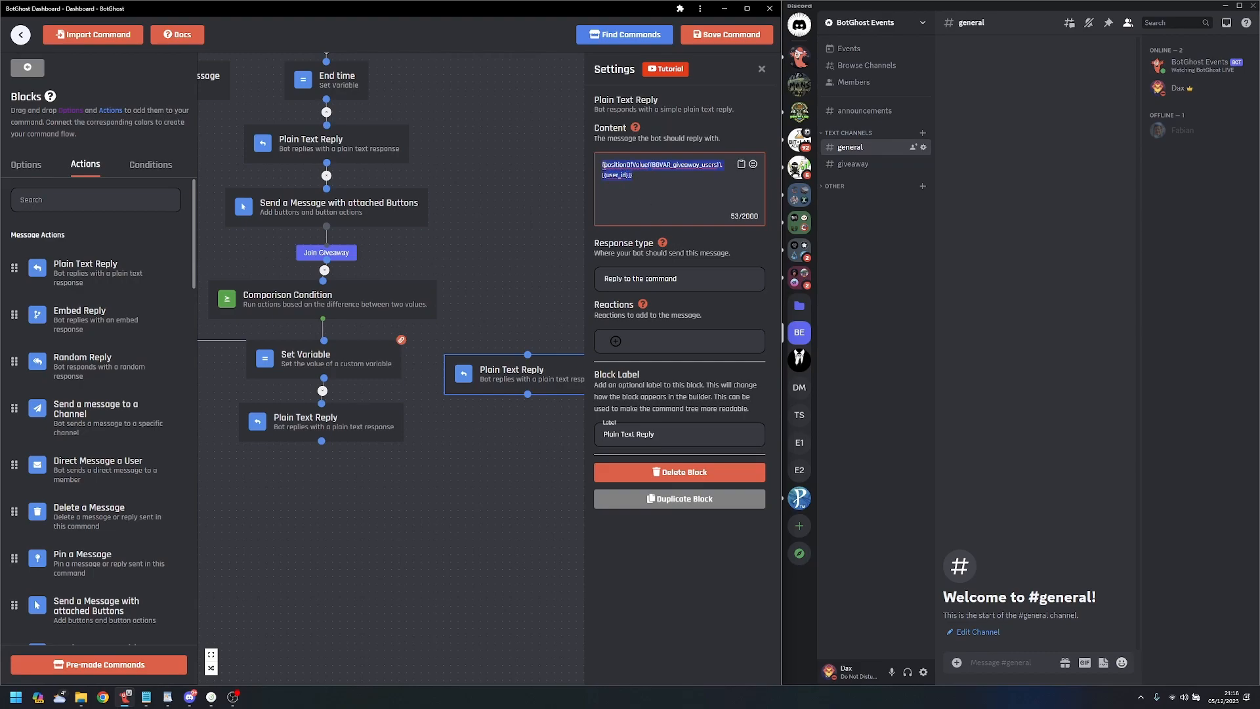
- Use the copied giveaway_users position expression as the Join Giveaway Comparison Condition's base value and add an Equal to -1 condition
{"action": "left_click", "coordinate": [390, 297]}
{"action": "key", "text": "ctrl+v"}
{"action": "left_click", "coordinate": [644, 345]}
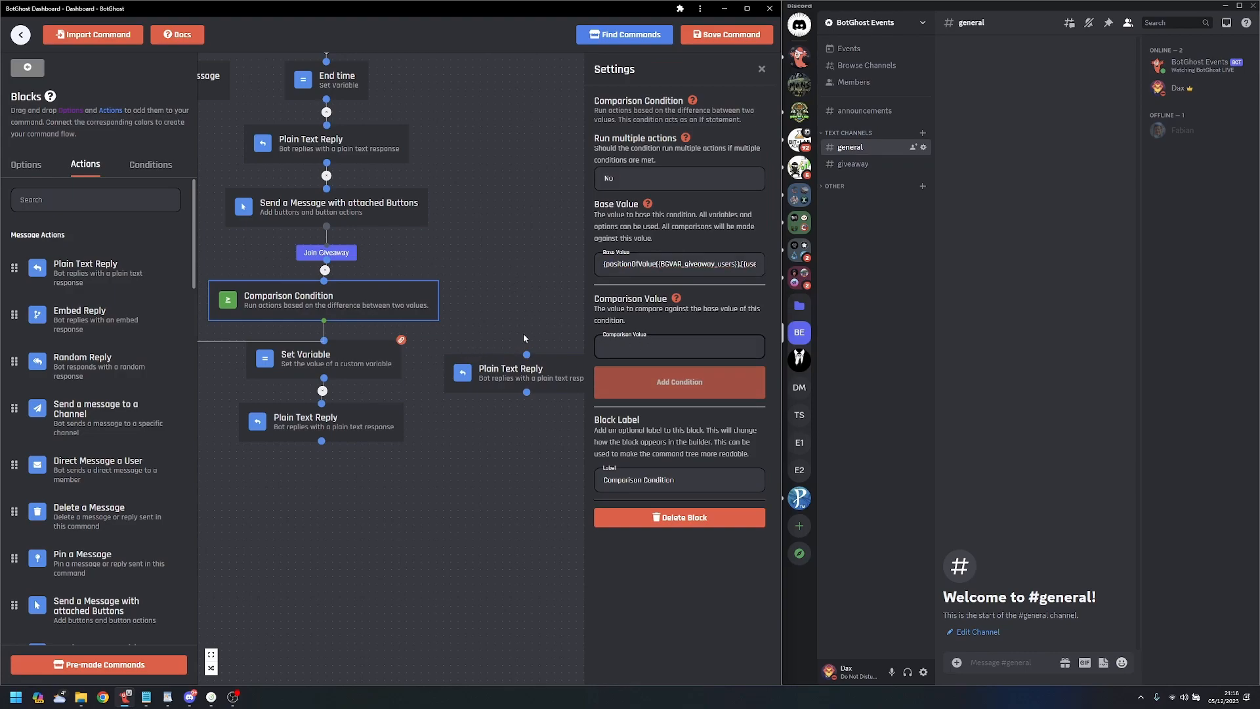
{"action": "type", "text": "-1"}
{"action": "left_click", "coordinate": [659, 376]}
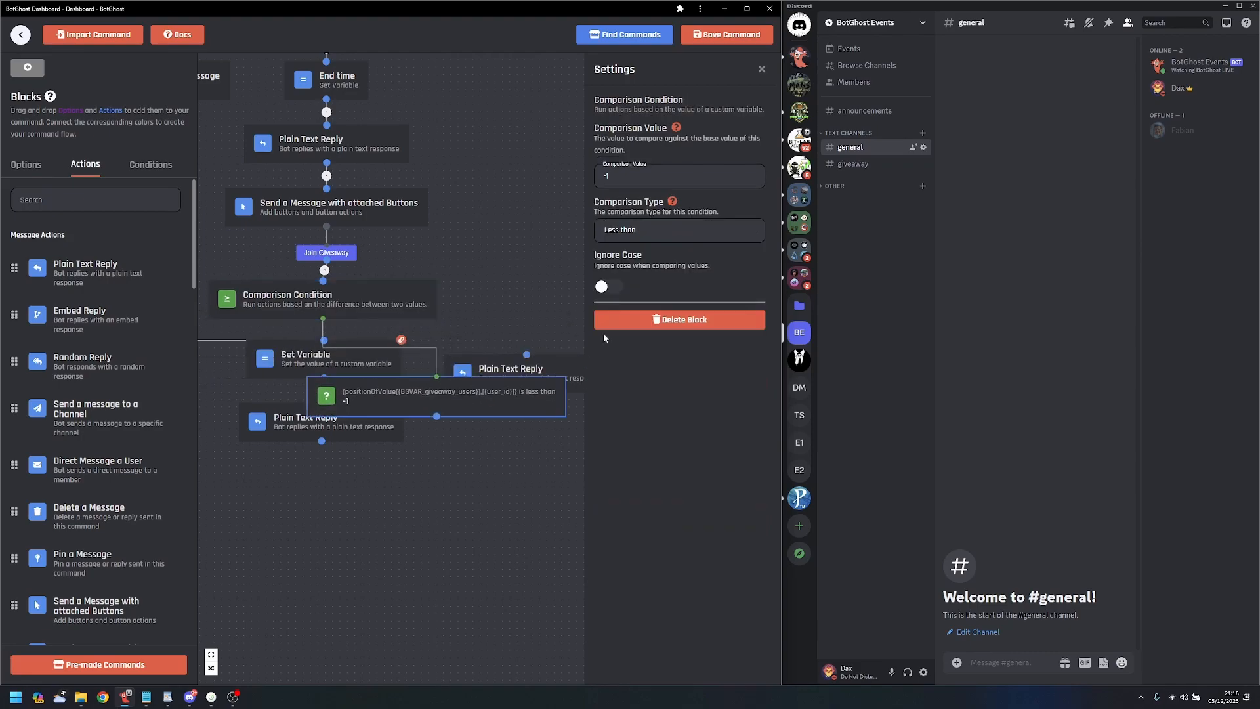
{"action": "left_click", "coordinate": [669, 228]}
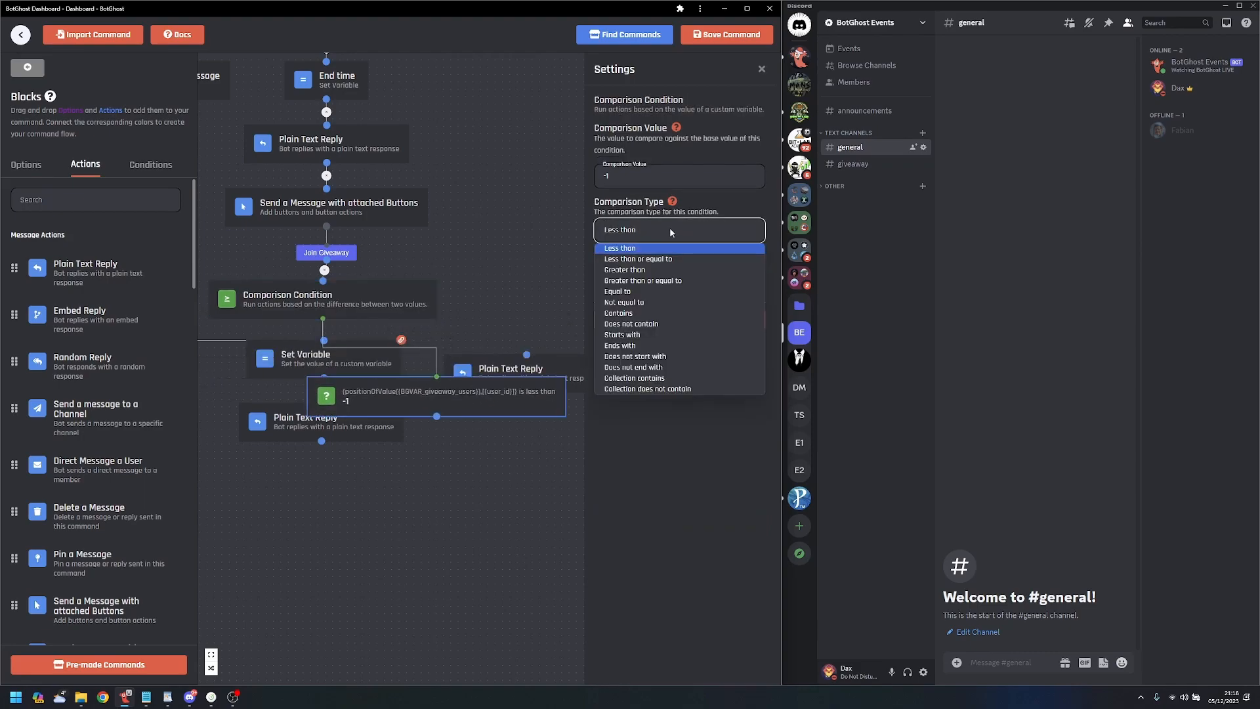
{"action": "left_click", "coordinate": [652, 292]}
- Move the -1 condition beside the Else branch and chain the giveaway_users Set Variable and its Plain Text Reply beneath it
{"action": "scroll", "coordinate": [509, 303], "scroll_direction": "down", "scroll_amount": 3}
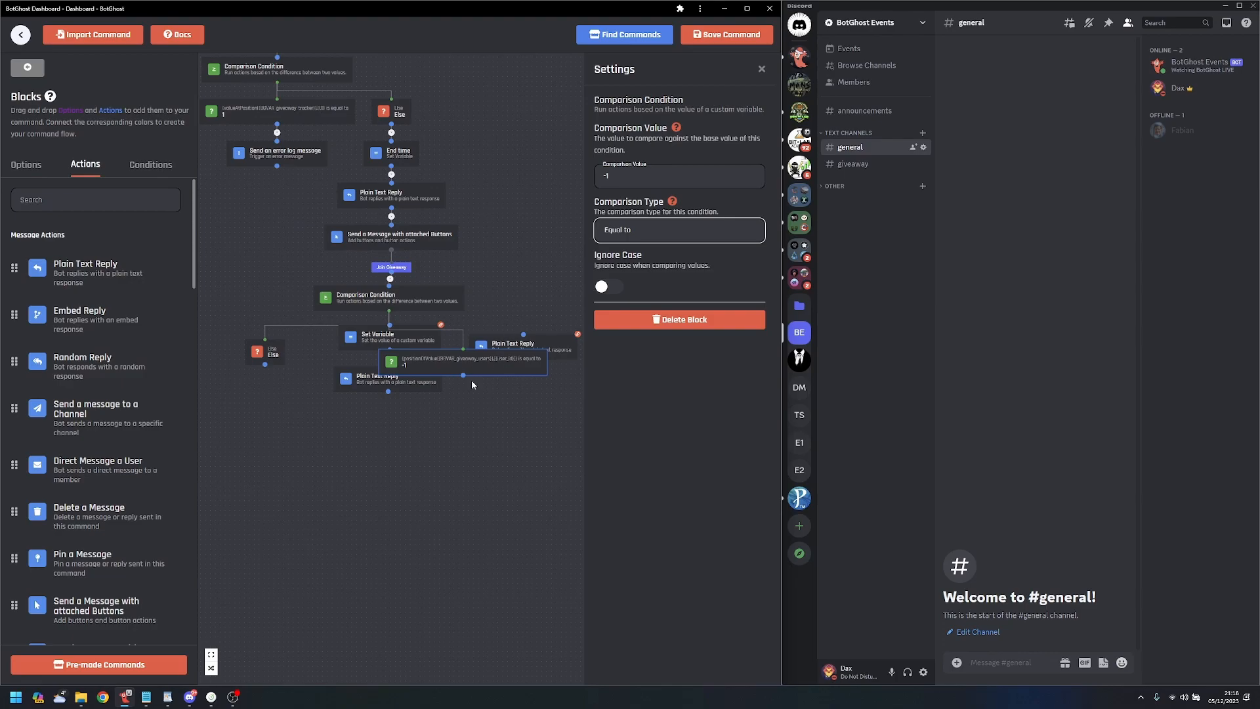
{"action": "mouse_move", "coordinate": [522, 342]}
{"action": "left_mouse_down"}
{"action": "mouse_move", "coordinate": [408, 541]}
{"action": "mouse_move", "coordinate": [523, 330]}
{"action": "left_mouse_up"}
{"action": "left_click_drag", "start_coordinate": [394, 374], "coordinate": [426, 442]}
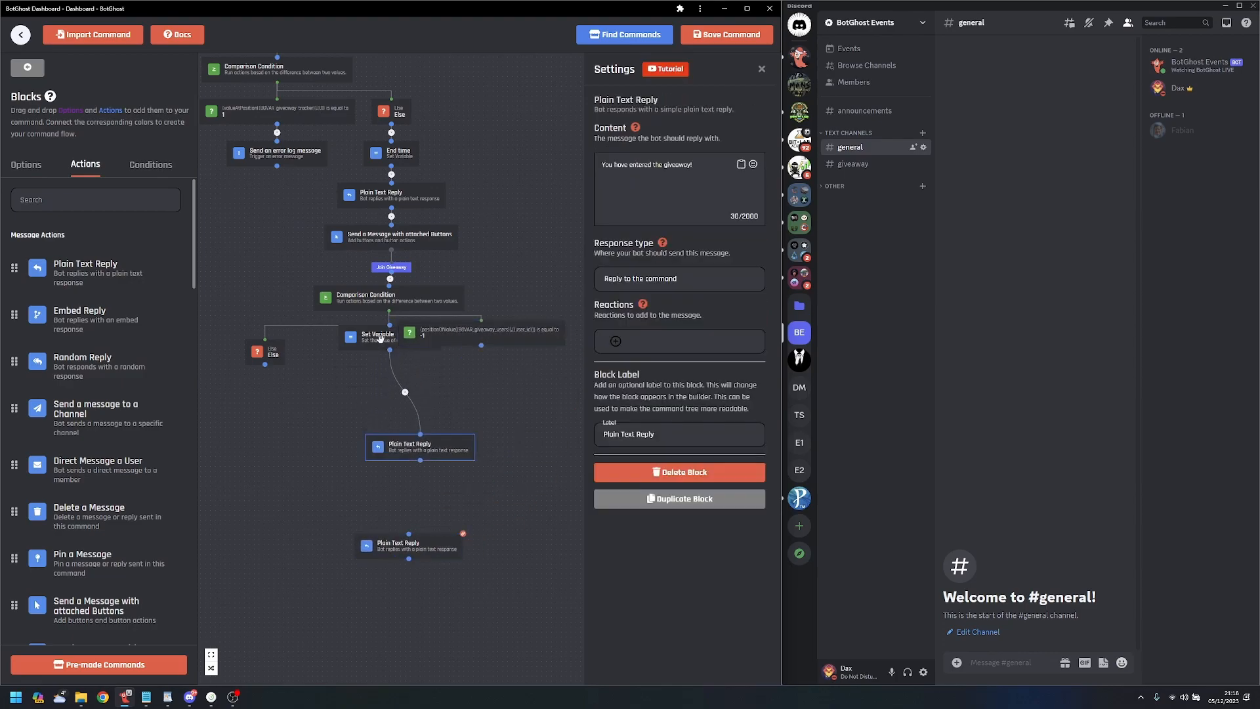
{"action": "left_click_drag", "start_coordinate": [381, 339], "coordinate": [431, 389]}
{"action": "left_click_drag", "start_coordinate": [481, 345], "coordinate": [492, 377]}
{"action": "left_click_drag", "start_coordinate": [455, 448], "coordinate": [516, 430]}
- Delete the unconnected Plain Text Reply that holds the giveaway_users position expression
{"action": "left_click_drag", "start_coordinate": [394, 545], "coordinate": [327, 498]}
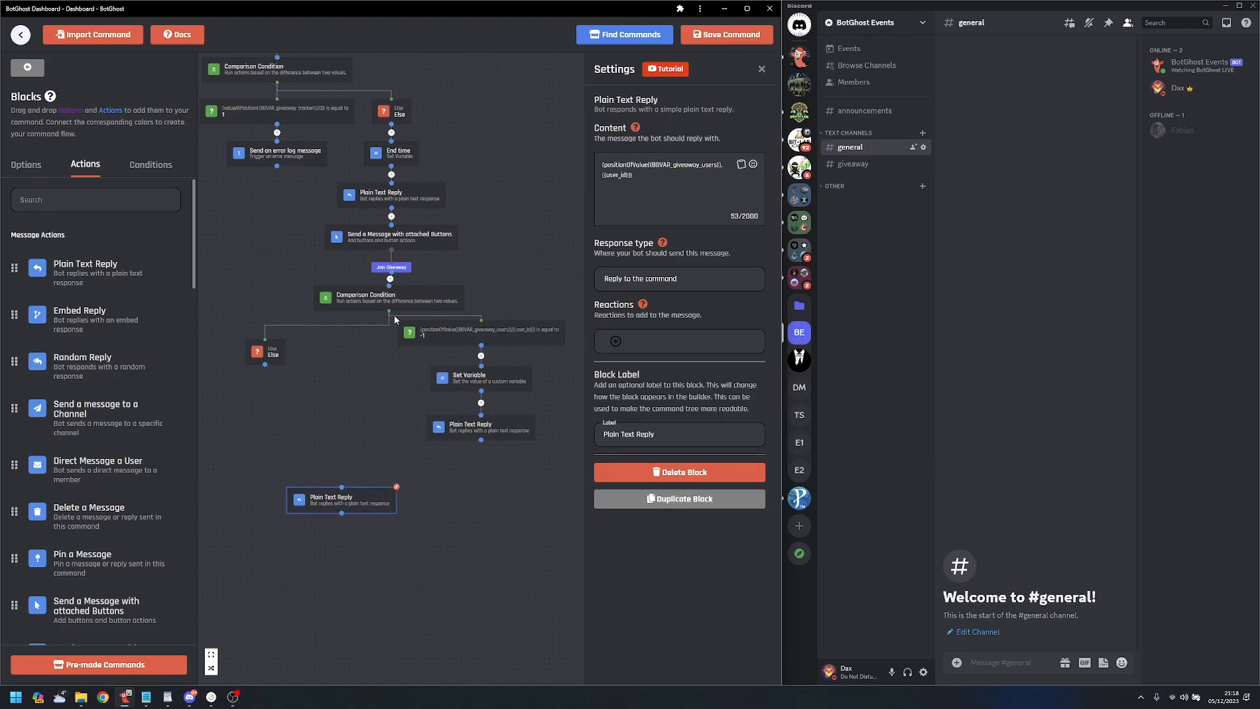
{"action": "left_click_drag", "start_coordinate": [345, 495], "coordinate": [359, 445]}
{"action": "key", "text": "Delete"}
- Duplicate the Send an error log message block and place the copy below the Join Giveaway condition's Else branch
{"action": "left_click_drag", "start_coordinate": [322, 381], "coordinate": [454, 477]}
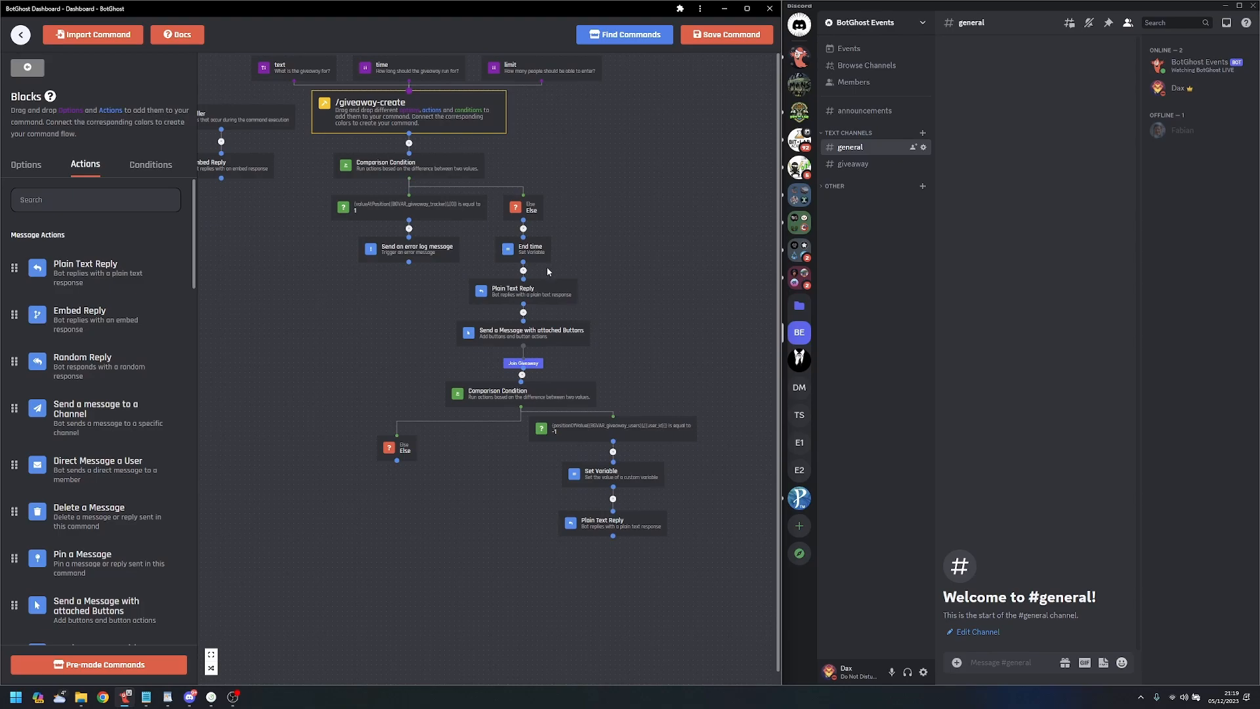
{"action": "left_click", "coordinate": [449, 250]}
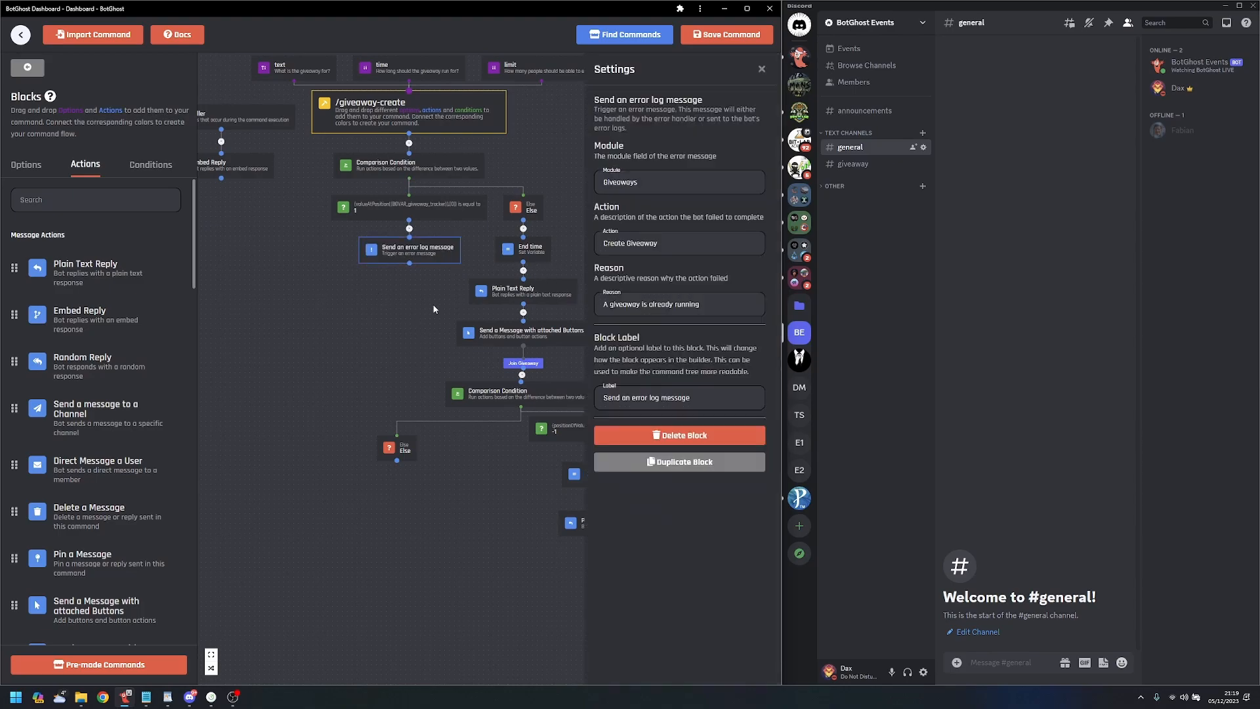
{"action": "left_click", "coordinate": [712, 471]}
{"action": "left_click_drag", "start_coordinate": [459, 423], "coordinate": [404, 506]}
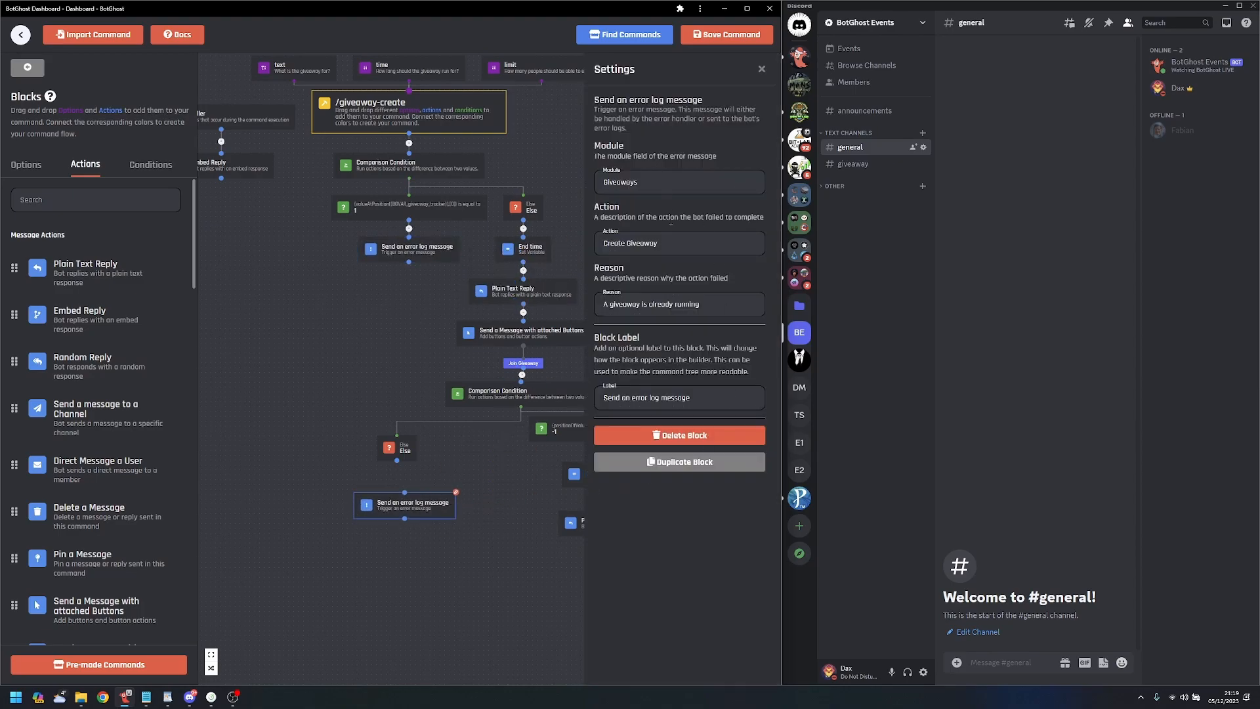
- Set the duplicated error block's action to "Enter Giveaway" and its reason to "You have already entered this giveaway"
{"action": "triple_click", "coordinate": [612, 233]}
{"action": "type", "text": "Enter Giveaway"}
{"action": "left_click", "coordinate": [719, 309]}
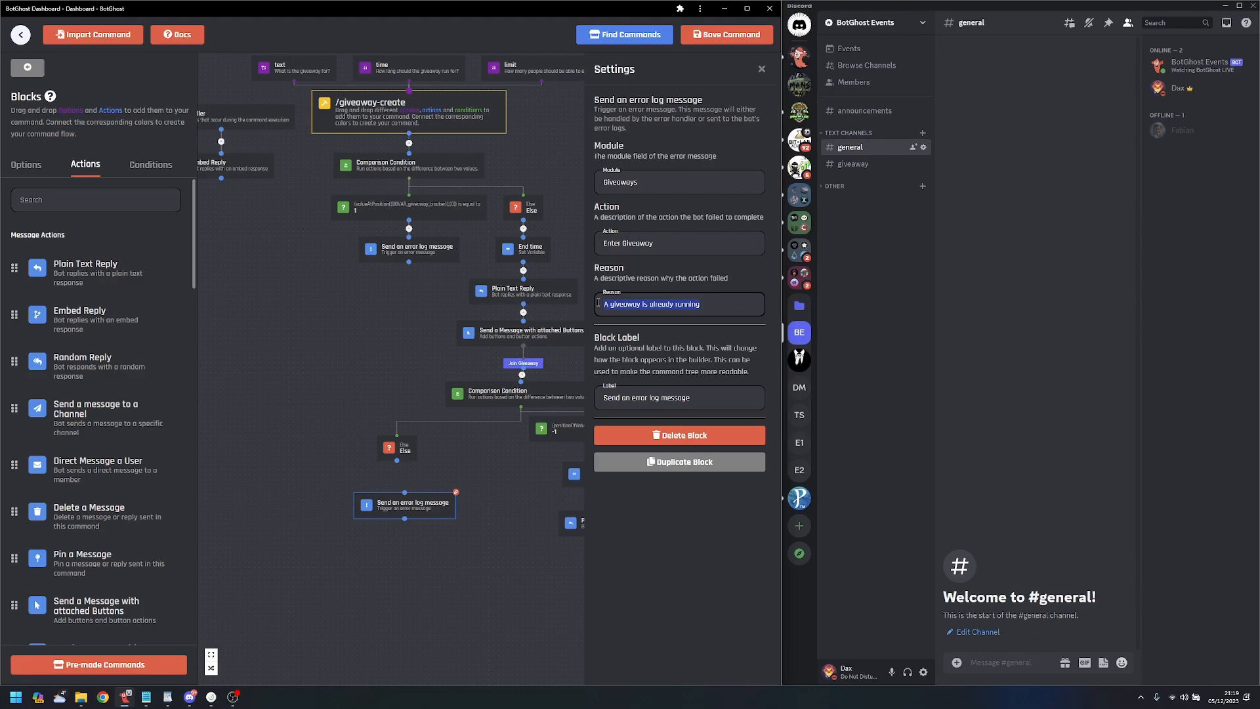
{"action": "type", "text": "You have already entered this giveaway"}
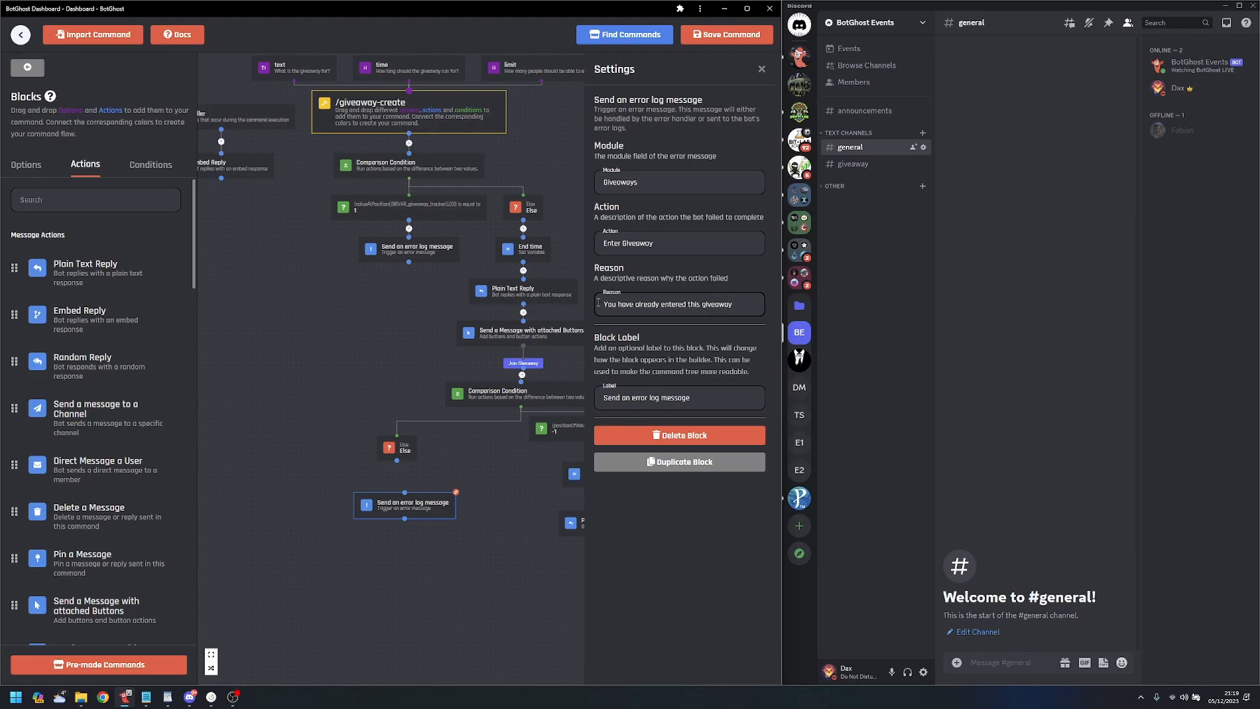
- Connect the Join Giveaway condition's Else branch to the duplicated error log message block
{"action": "left_click", "coordinate": [435, 552]}
{"action": "left_click_drag", "start_coordinate": [397, 460], "coordinate": [410, 493]}
{"action": "left_click", "coordinate": [504, 528]}
{"action": "scroll", "coordinate": [522, 504], "scroll_direction": "down", "scroll_amount": 1}
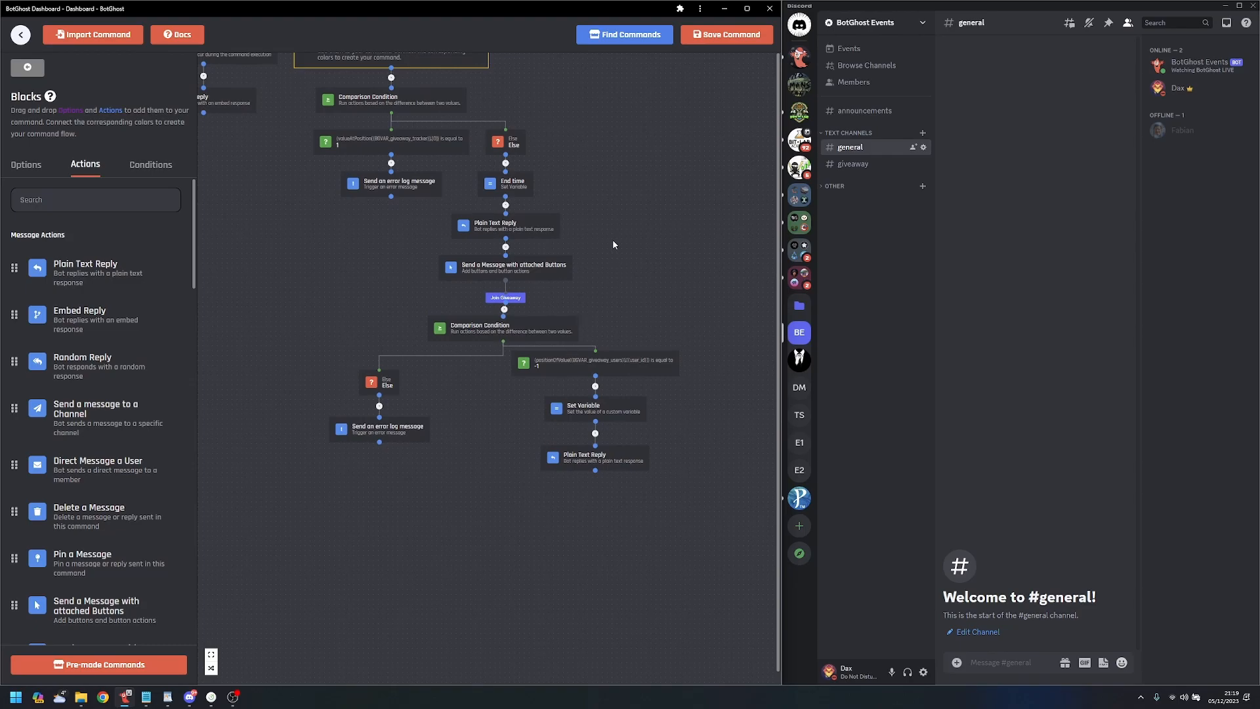
- Review the feature list in the Discord giveaway channel and the embed settings of the Send a Message with attached Buttons block
{"action": "left_click", "coordinate": [881, 164]}
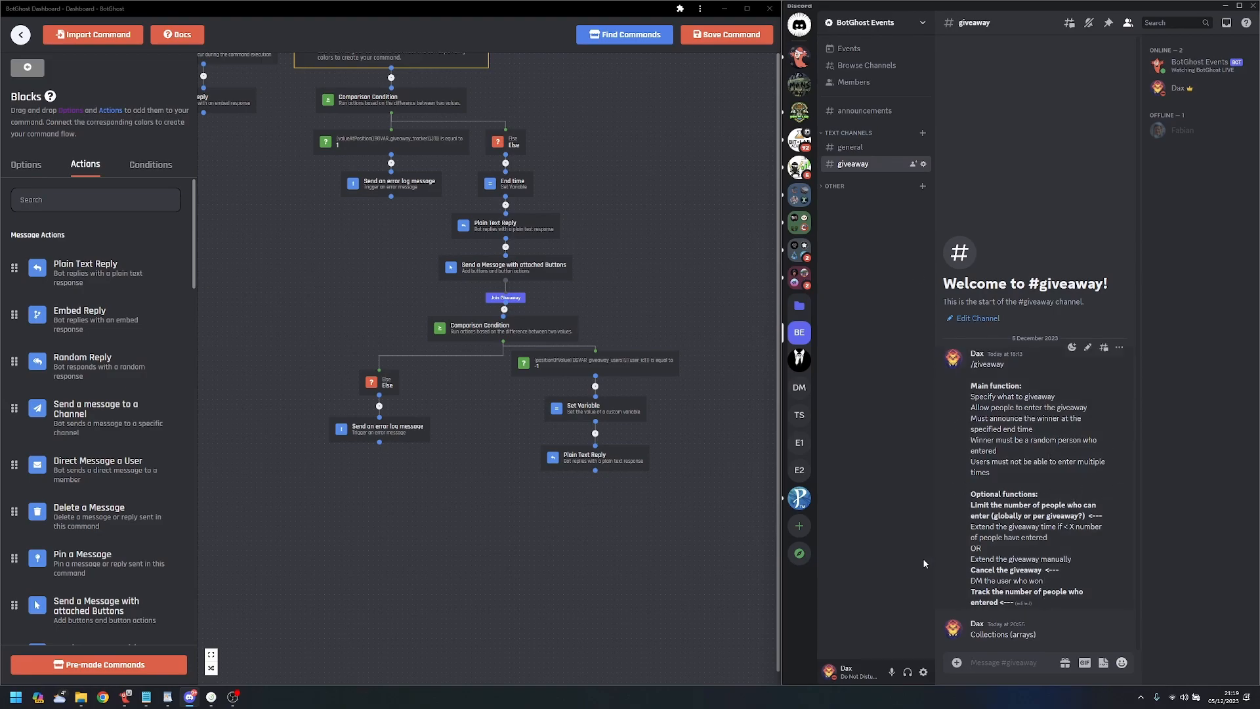
{"action": "left_click", "coordinate": [860, 154]}
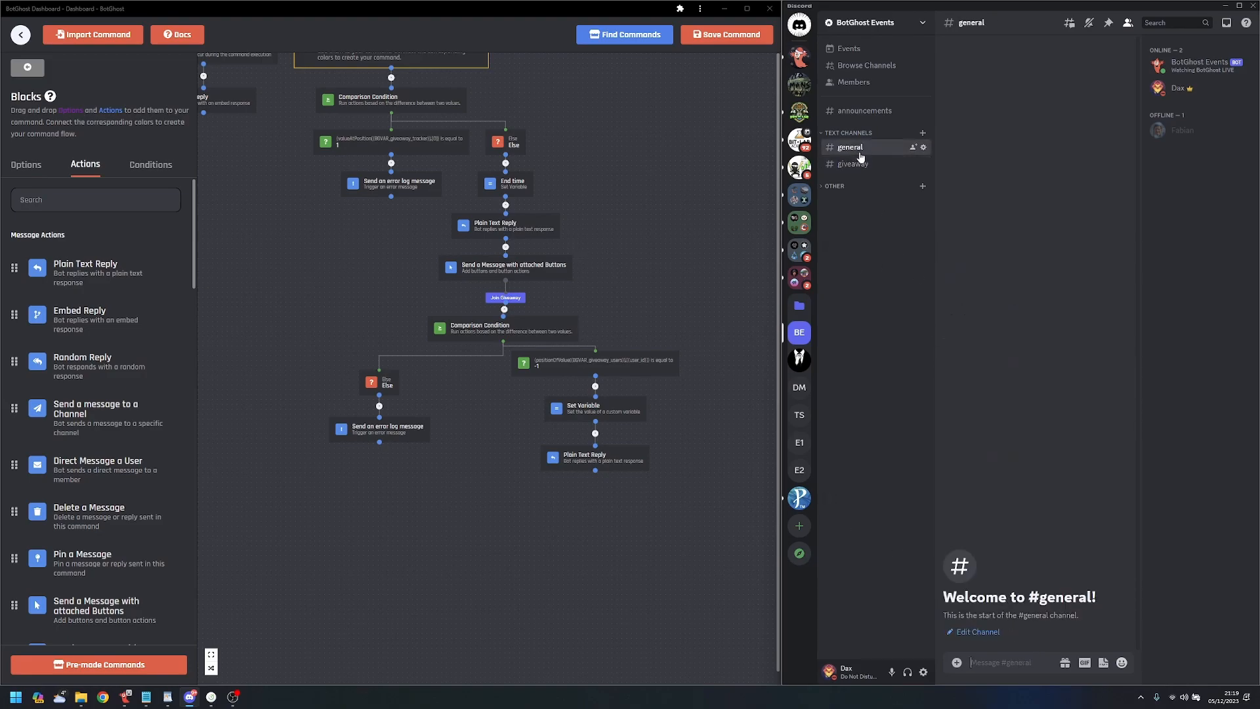
{"action": "scroll", "coordinate": [683, 269], "scroll_direction": "up", "scroll_amount": 5}
{"action": "left_click_drag", "start_coordinate": [708, 306], "coordinate": [582, 115]}
{"action": "left_click", "coordinate": [565, 220]}
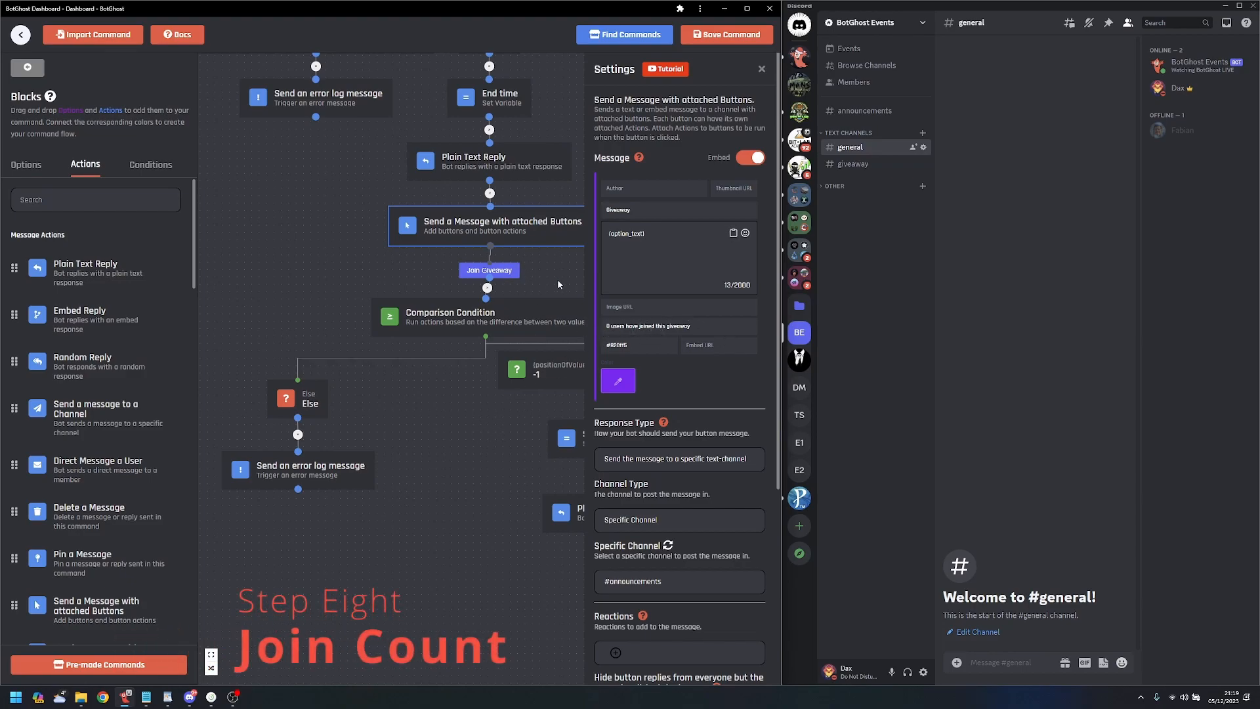
{"action": "left_click", "coordinate": [452, 476]}
{"action": "scroll", "coordinate": [494, 502], "scroll_direction": "down", "scroll_amount": 1}
{"action": "left_click_drag", "start_coordinate": [494, 522], "coordinate": [470, 405]}
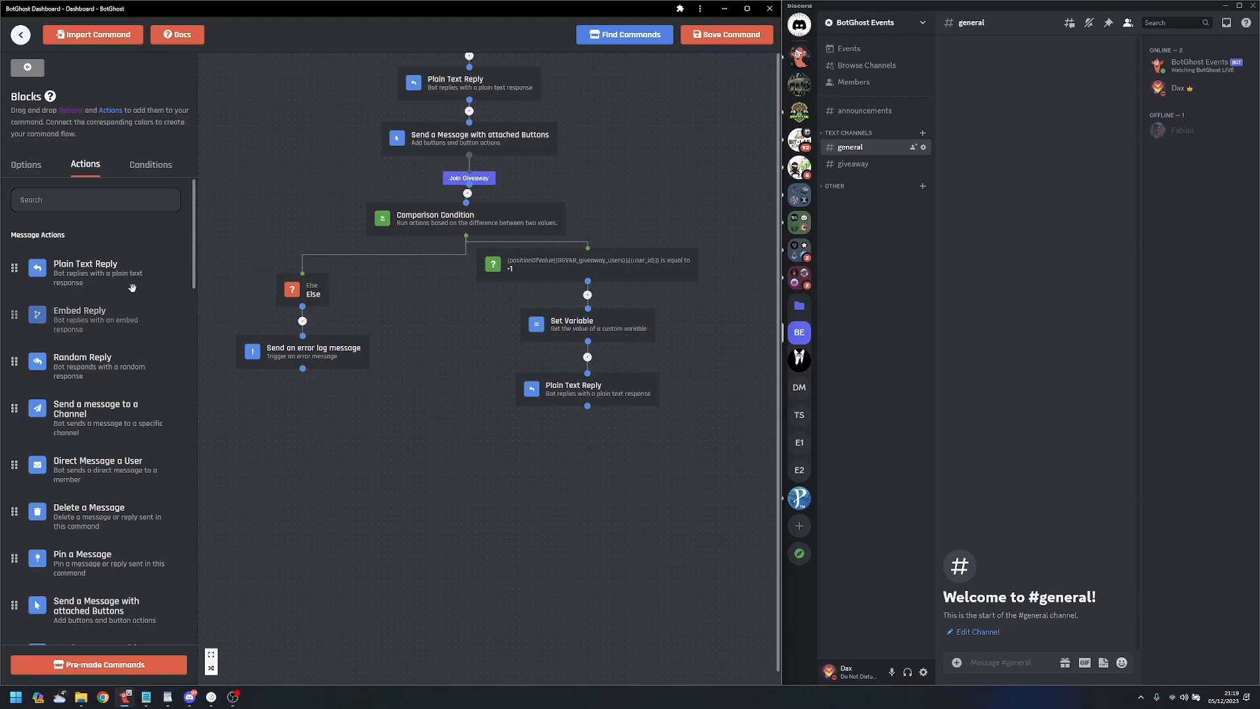
{"action": "left_click", "coordinate": [493, 145]}
{"action": "left_click", "coordinate": [422, 170]}
{"action": "left_click", "coordinate": [498, 138]}
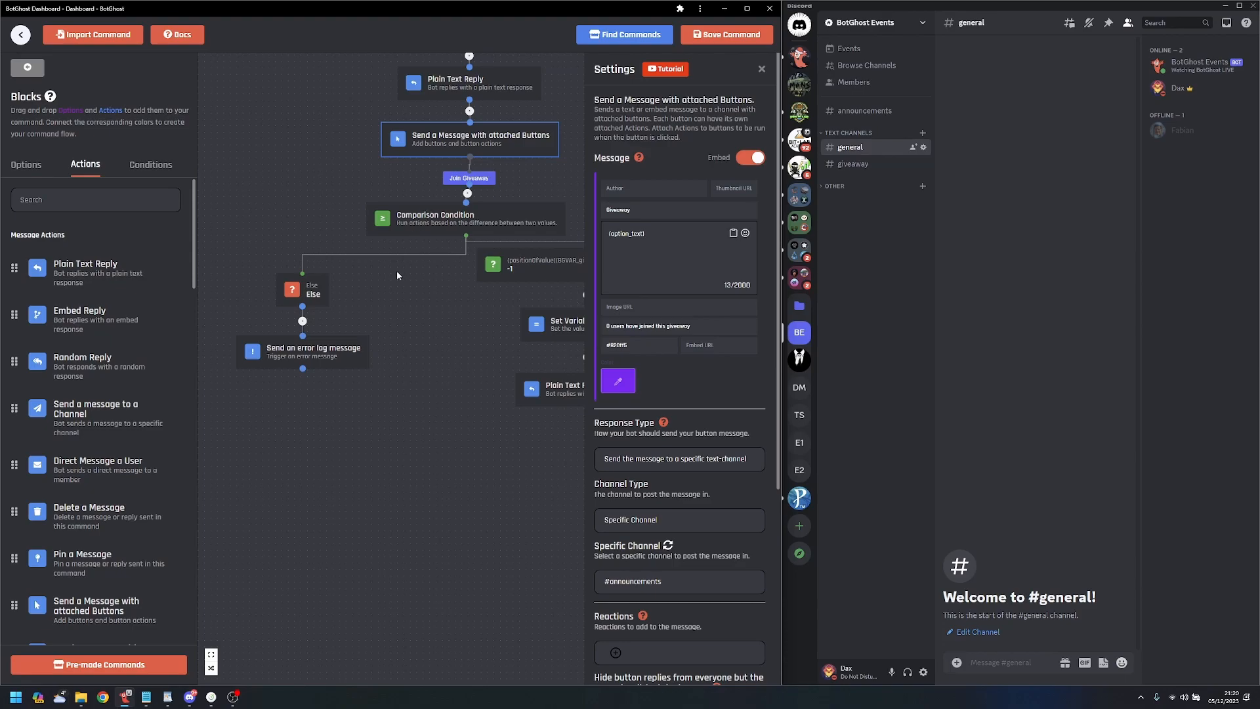
{"action": "left_click", "coordinate": [478, 434]}
{"action": "left_click_drag", "start_coordinate": [478, 434], "coordinate": [450, 387]}
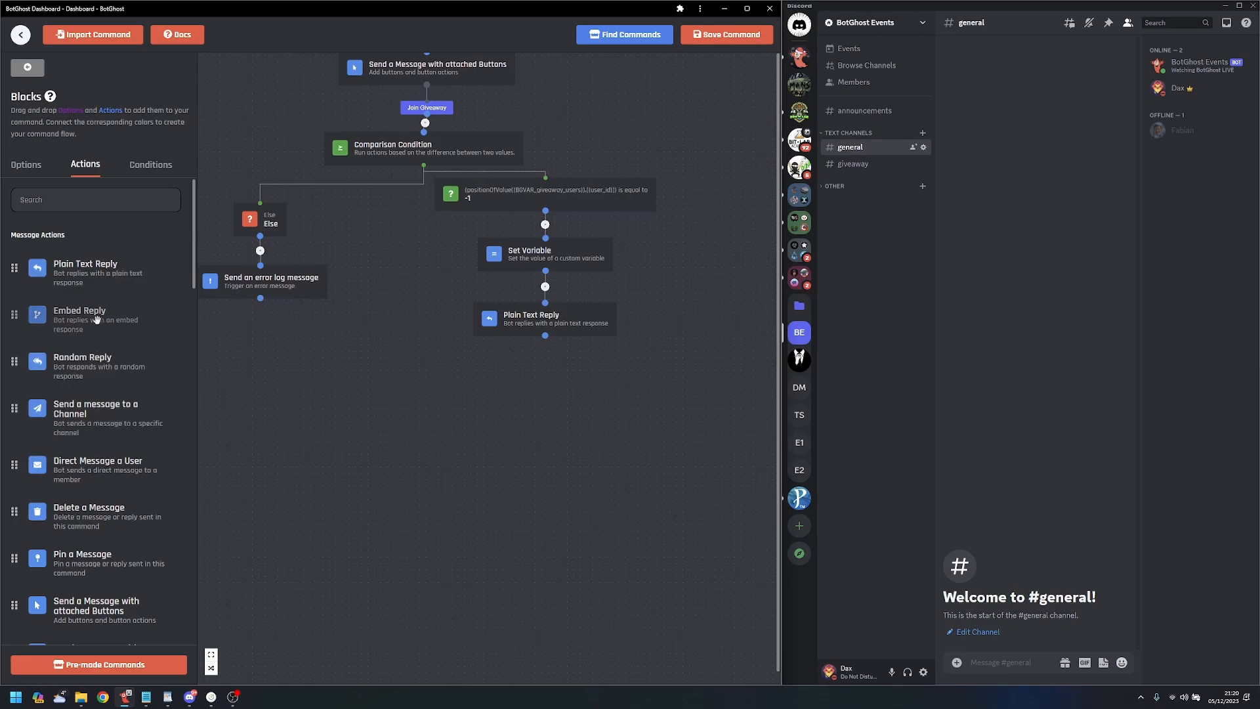
{"action": "left_click_drag", "start_coordinate": [99, 414], "coordinate": [463, 384]}
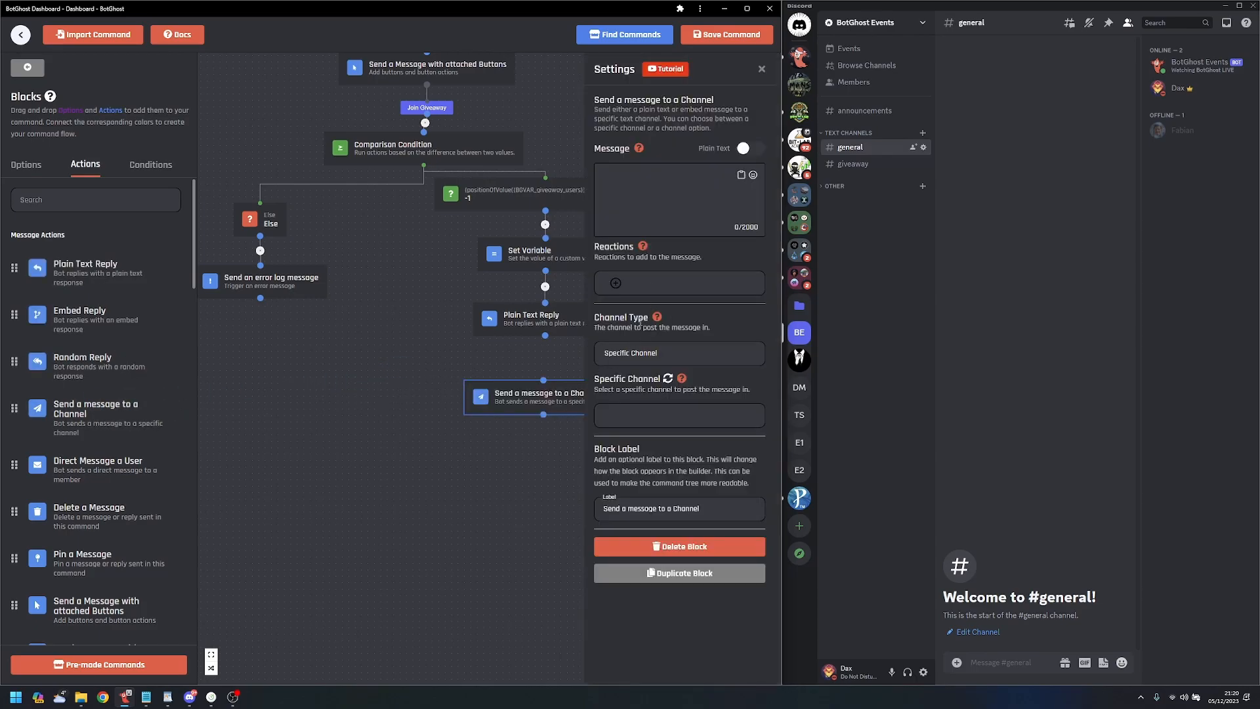
{"action": "left_click", "coordinate": [637, 353]}
{"action": "left_click", "coordinate": [641, 353]}
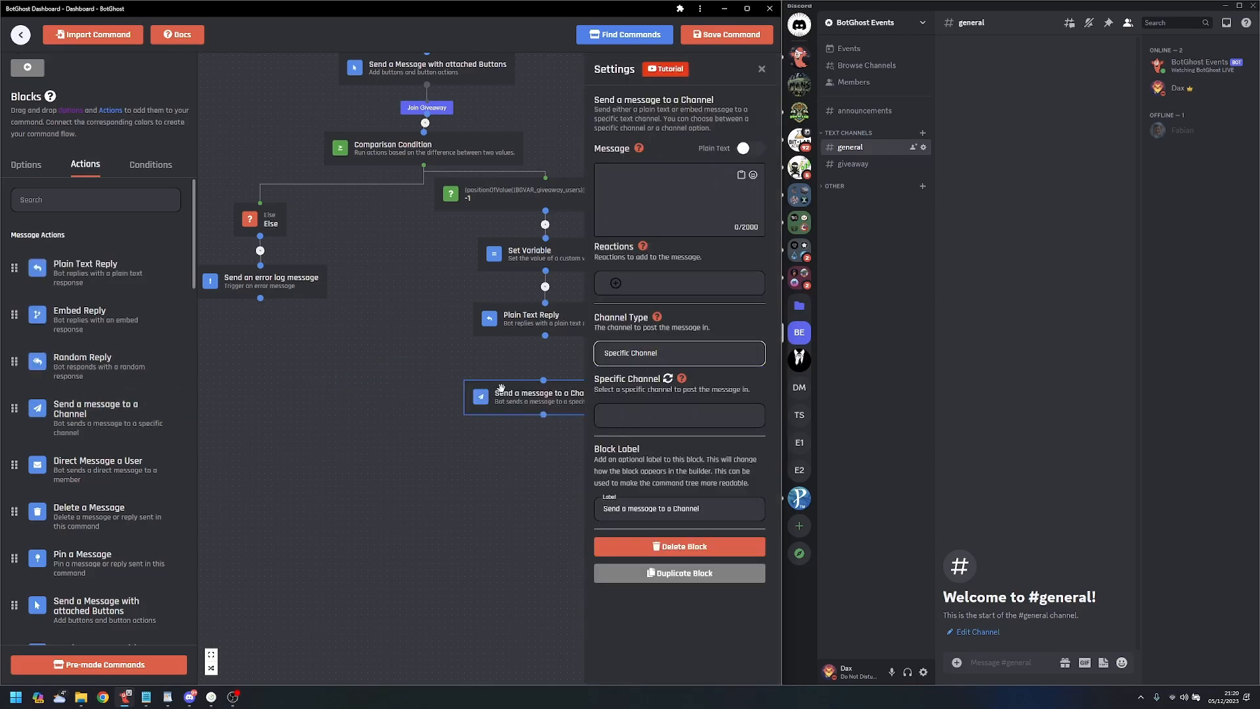
{"action": "key", "text": "Delete"}
{"action": "left_click_drag", "start_coordinate": [107, 276], "coordinate": [558, 393]}
{"action": "left_click_drag", "start_coordinate": [371, 327], "coordinate": [421, 375]}
{"action": "left_click_drag", "start_coordinate": [392, 391], "coordinate": [336, 374]}
{"action": "left_click_drag", "start_coordinate": [229, 469], "coordinate": [420, 481]}
{"action": "scroll", "coordinate": [387, 484], "scroll_direction": "down", "scroll_amount": 1}
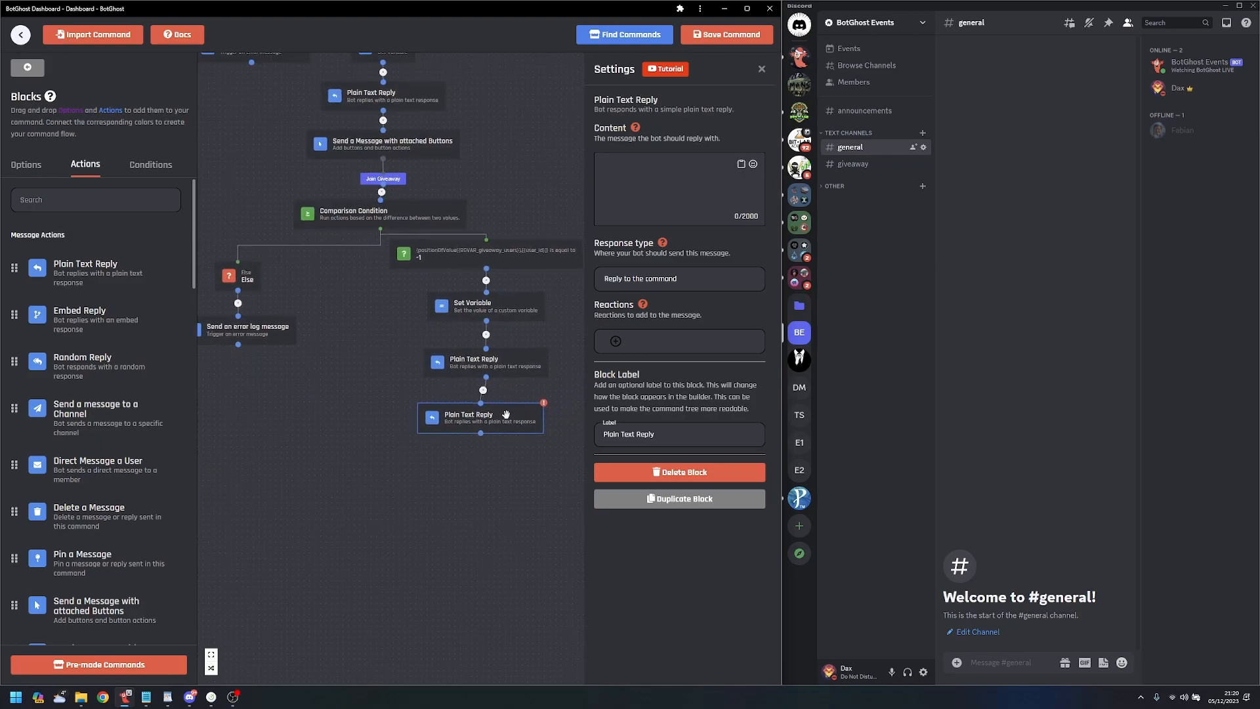
{"action": "left_click_drag", "start_coordinate": [506, 414], "coordinate": [510, 426]}
{"action": "key", "text": "Delete"}
- Add an Embed Reply connected below the entry confirmation reply, with its response type set to edit a message sent by another action
{"action": "left_click_drag", "start_coordinate": [79, 315], "coordinate": [498, 430]}
{"action": "left_click_drag", "start_coordinate": [486, 379], "coordinate": [519, 416]}
{"action": "left_click", "coordinate": [694, 429]}
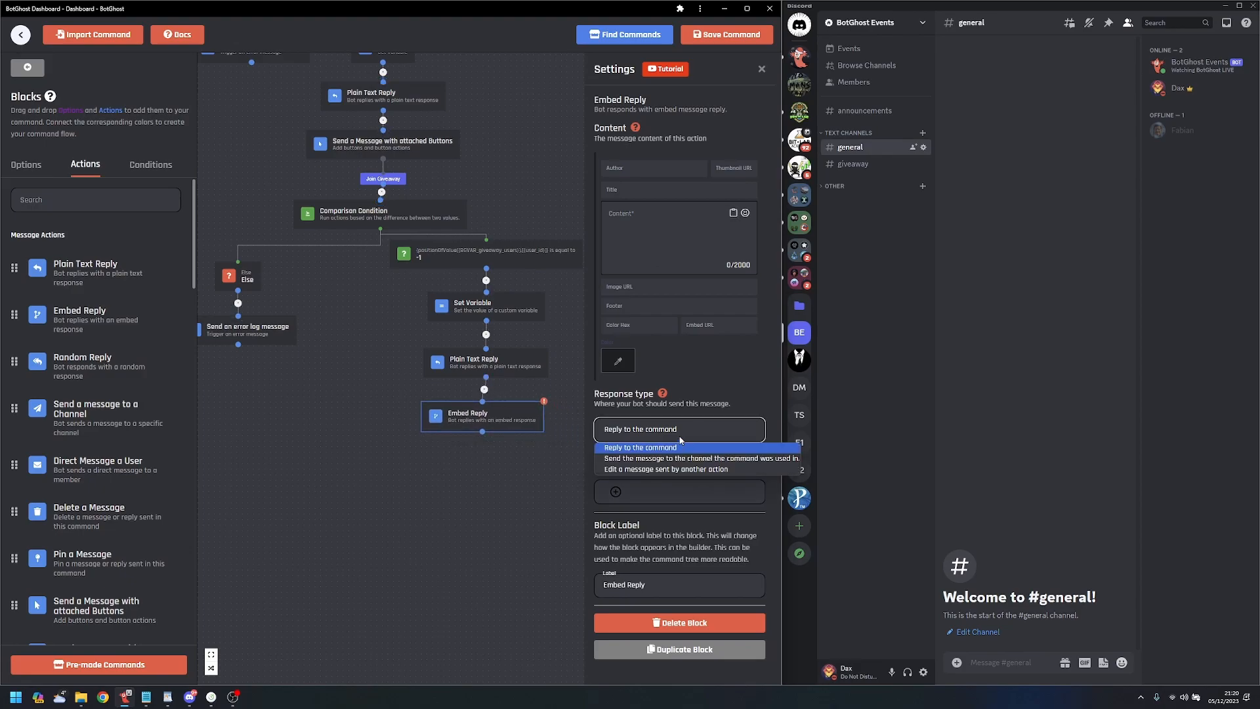
{"action": "left_click", "coordinate": [649, 472]}
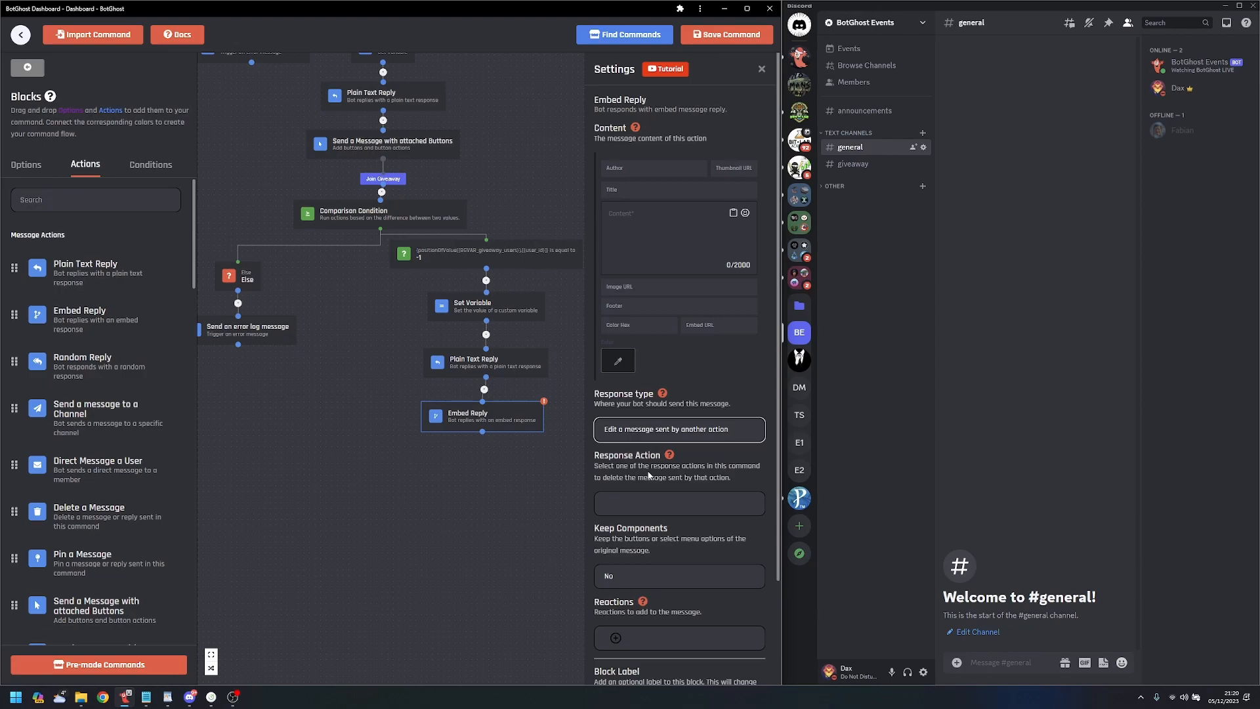
- Label the Send a Message with attached Buttons block "Main Giveaway Embed"
{"action": "left_click", "coordinate": [433, 150]}
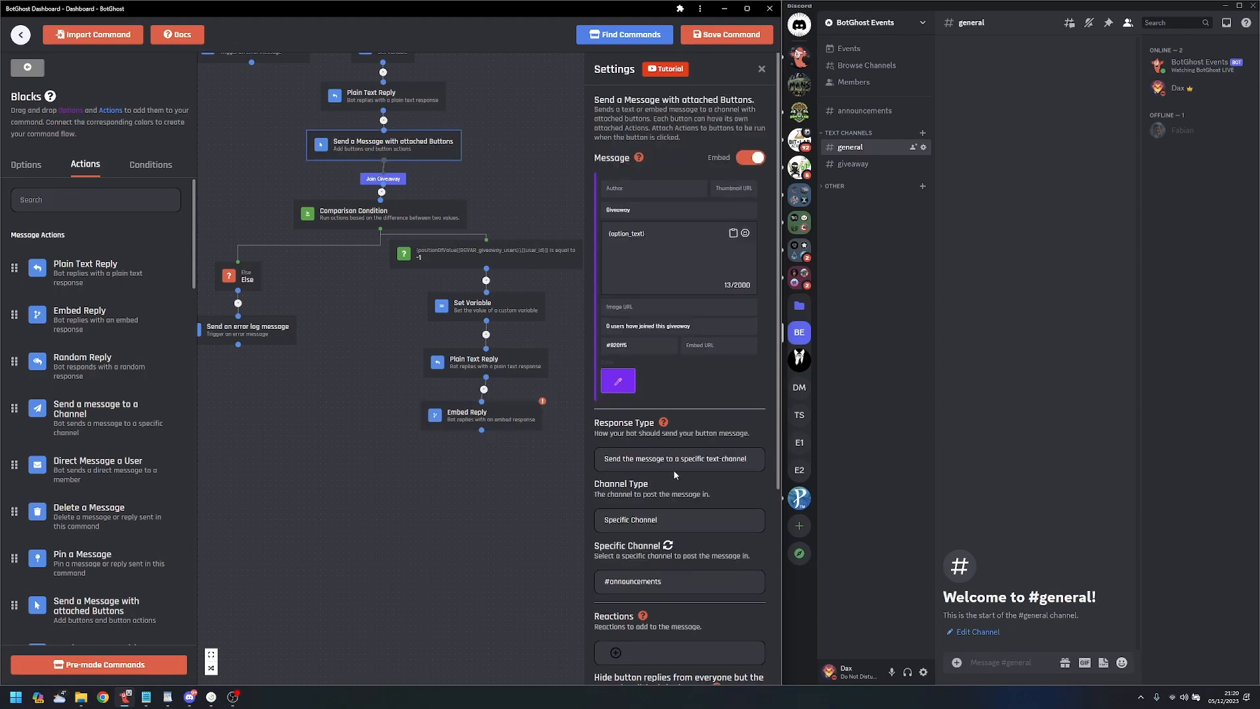
{"action": "scroll", "coordinate": [679, 561], "scroll_direction": "down", "scroll_amount": 3}
{"action": "scroll", "coordinate": [720, 544], "scroll_direction": "down", "scroll_amount": 2}
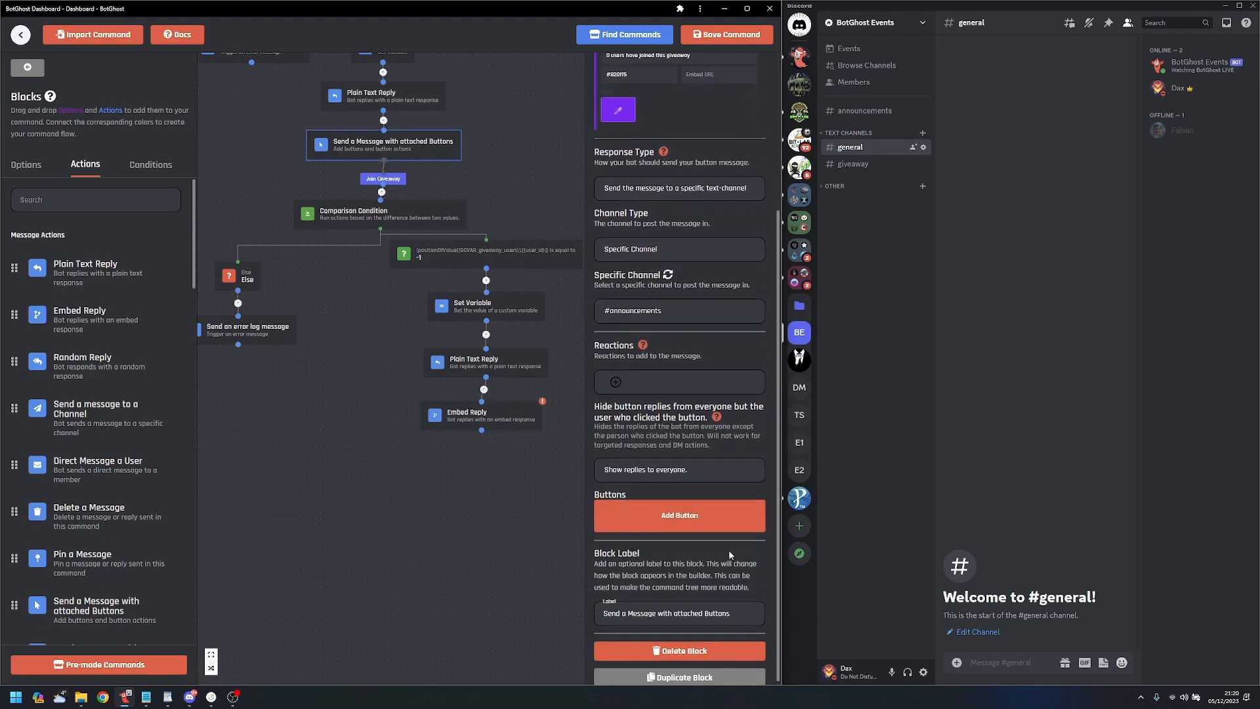
{"action": "left_click_drag", "start_coordinate": [748, 609], "coordinate": [720, 615]}
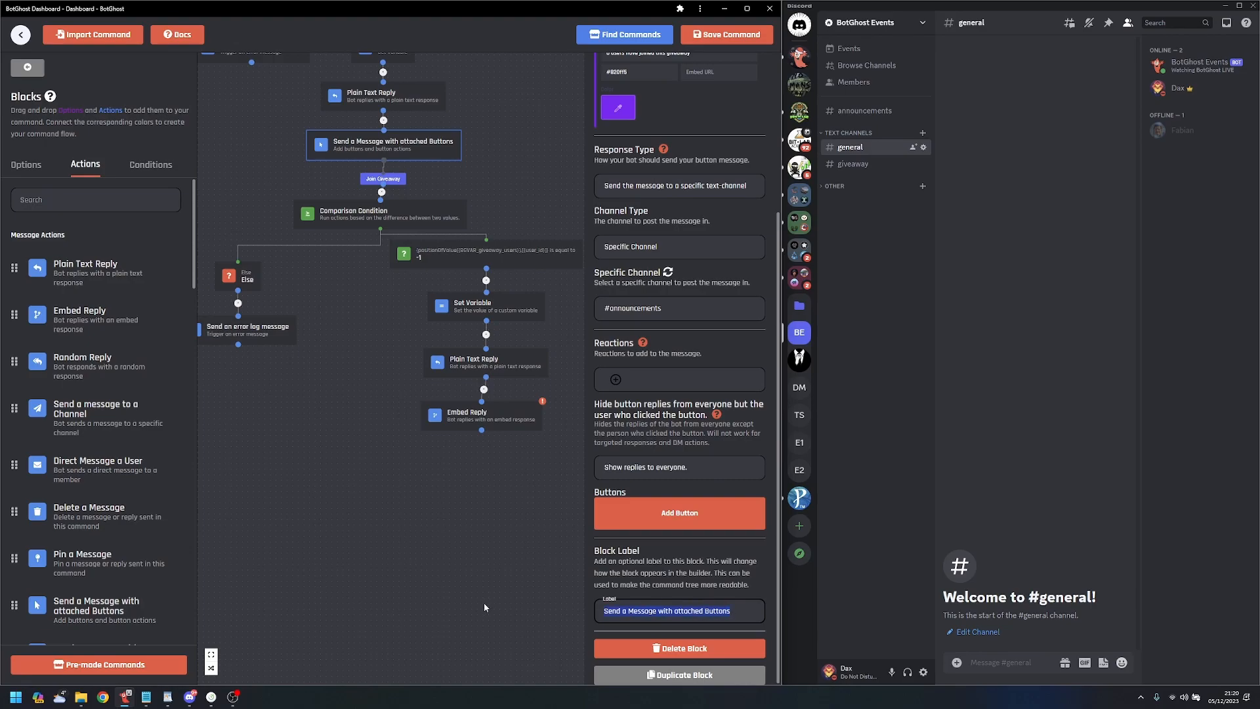
{"action": "type", "text": "Main Givee"}
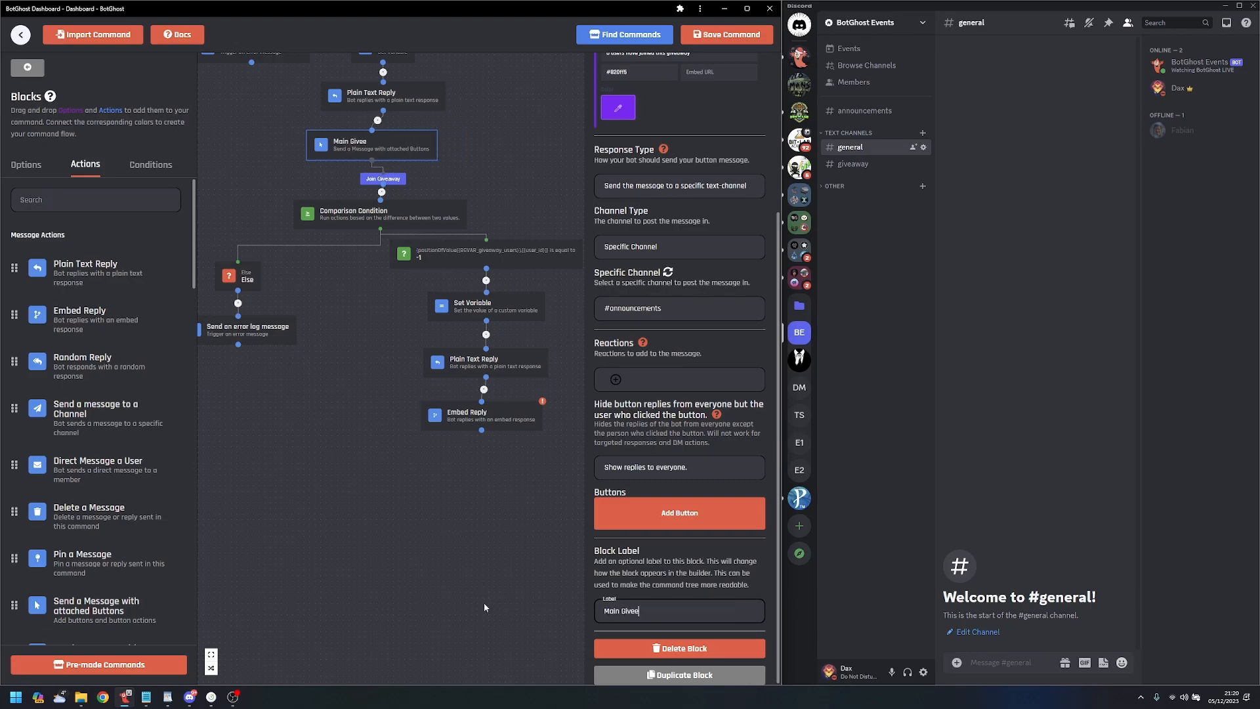
{"action": "key", "text": "BackSpace"}
{"action": "type", "text": "away Embed"}
- Set the Embed Reply to keep components and choose Main Giveaway Embed as its response action, aligning the block under the confirmation reply
{"action": "left_click", "coordinate": [506, 423]}
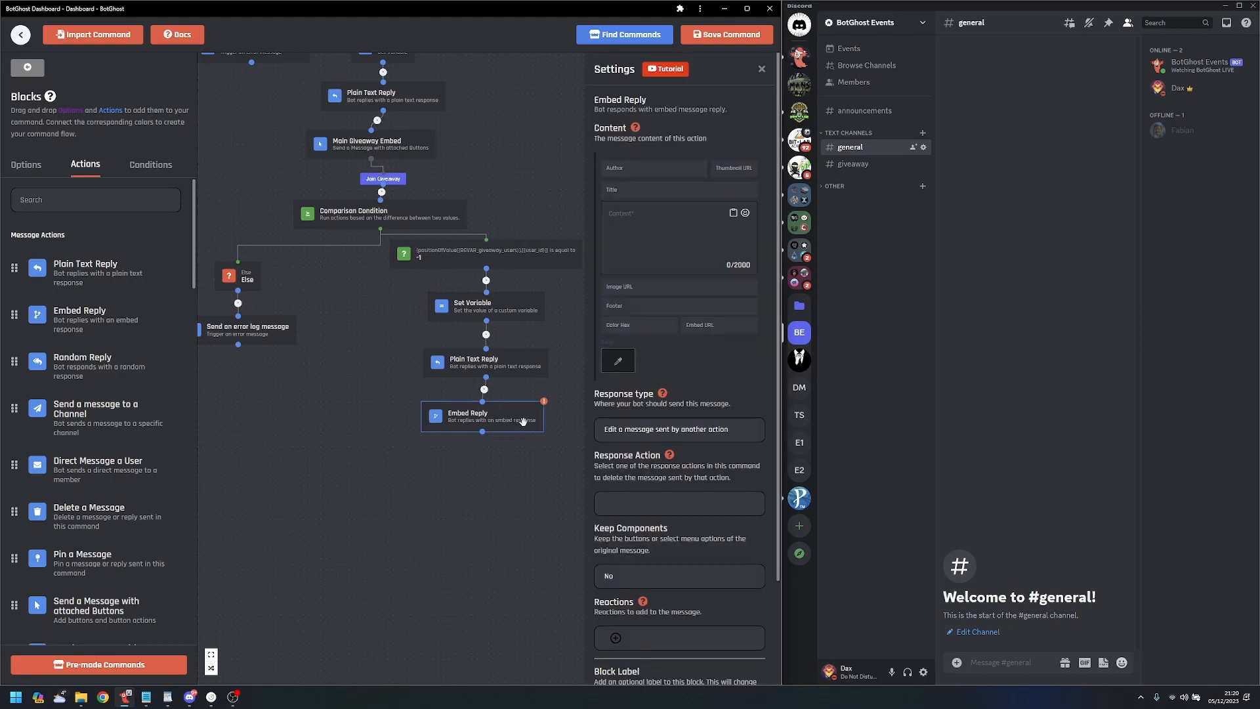
{"action": "left_click", "coordinate": [643, 586]}
{"action": "left_click", "coordinate": [624, 594]}
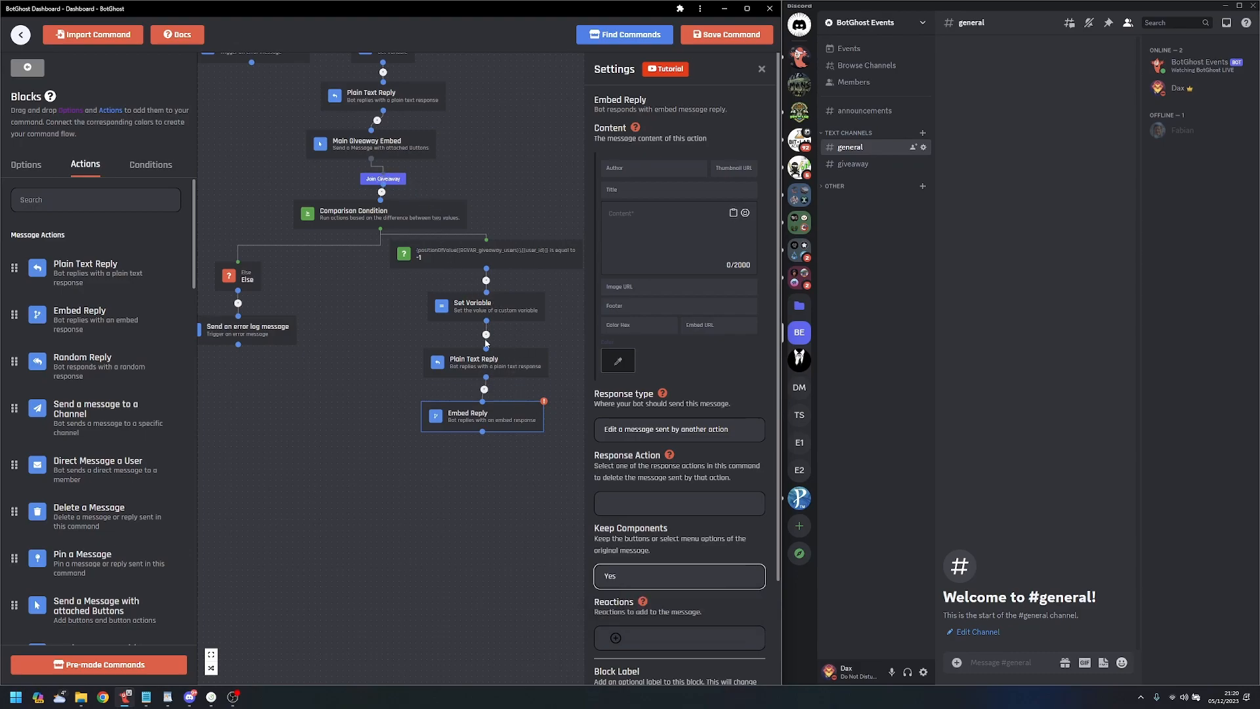
{"action": "left_click", "coordinate": [609, 507]}
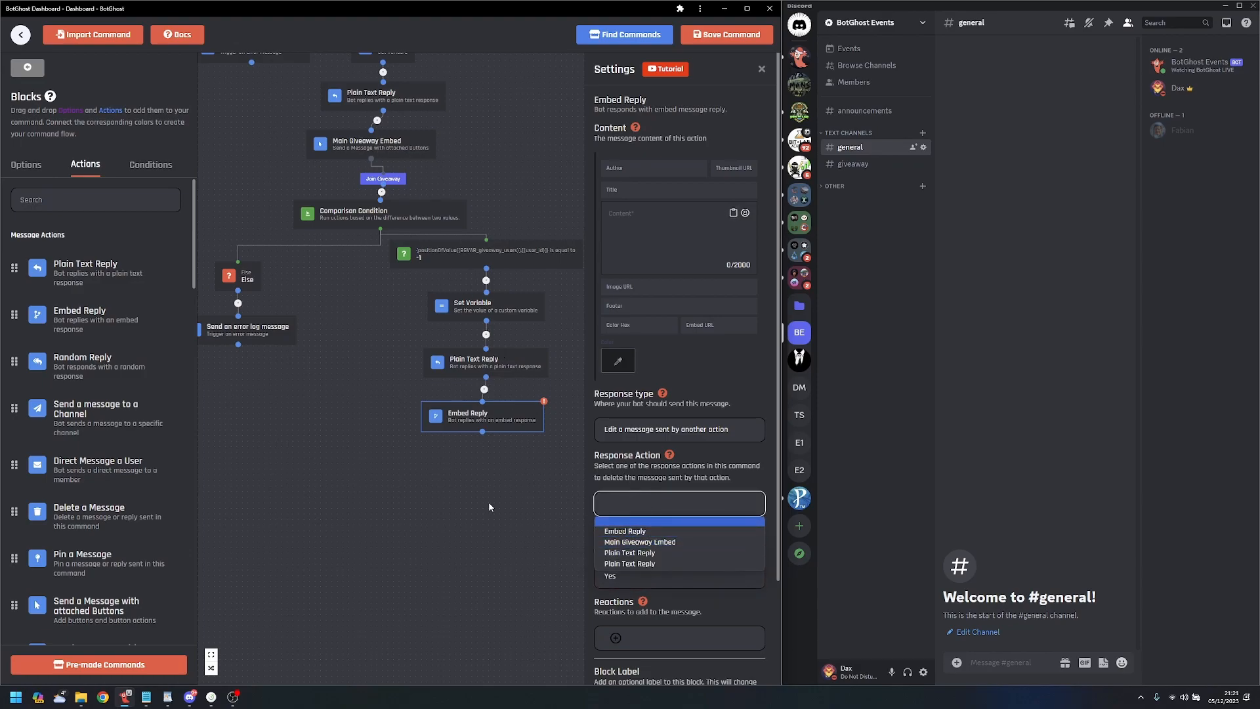
{"action": "key", "text": "Down"}
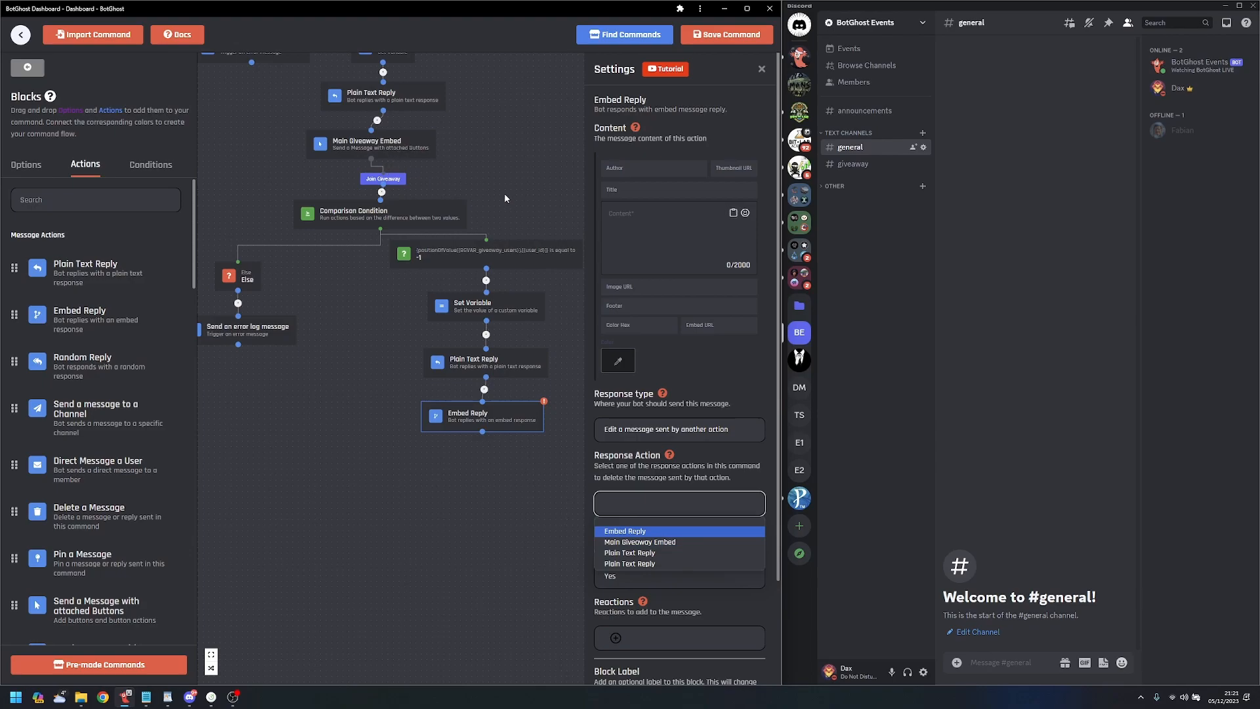
{"action": "left_click", "coordinate": [668, 542]}
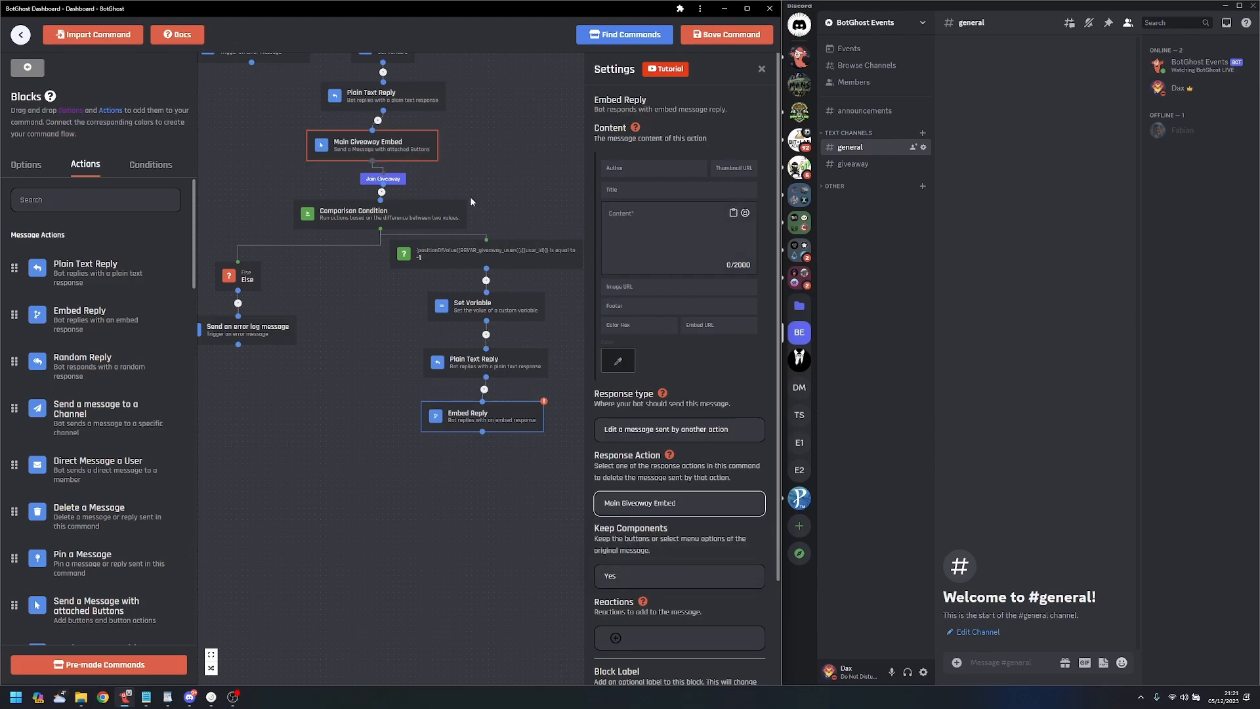
{"action": "left_click_drag", "start_coordinate": [501, 413], "coordinate": [504, 410]}
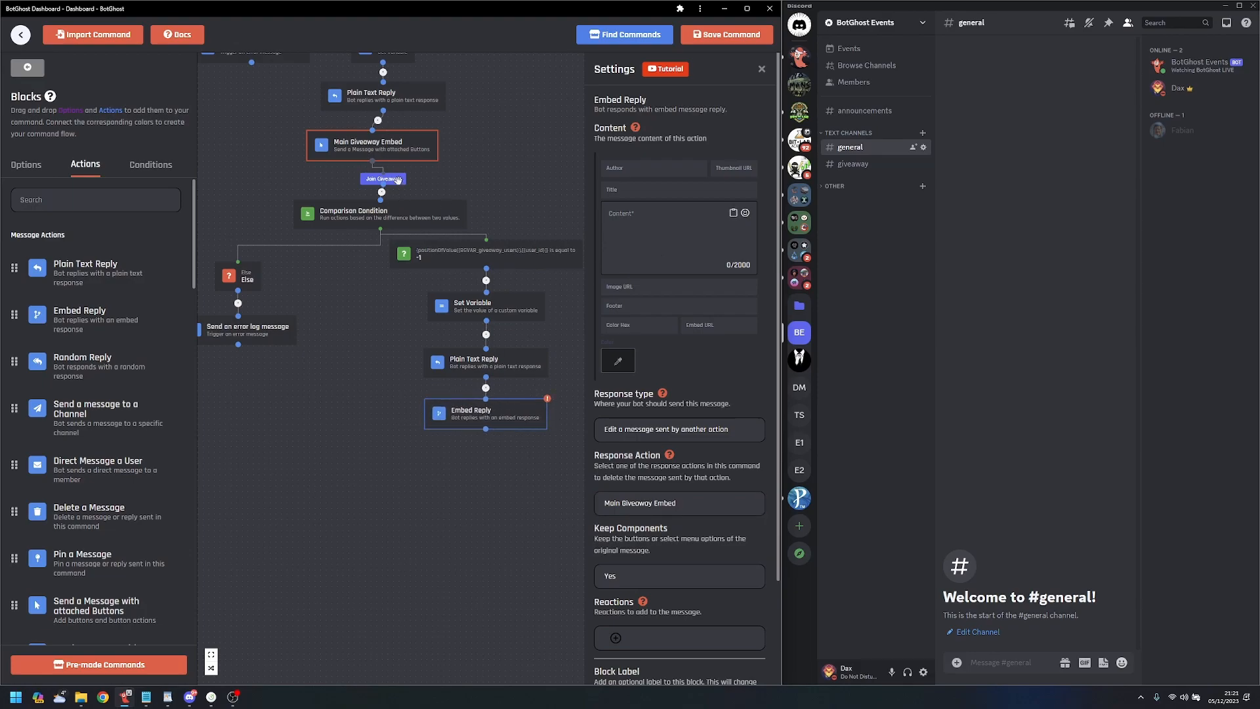
- Copy the title "Giveaway", the {option_text} content and the purple colour from Main Giveaway Embed into the Embed Reply
{"action": "left_click", "coordinate": [393, 145]}
{"action": "left_click", "coordinate": [644, 211]}
{"action": "left_click", "coordinate": [505, 411]}
{"action": "left_click", "coordinate": [403, 144]}
{"action": "left_click_drag", "start_coordinate": [650, 234], "coordinate": [543, 245]}
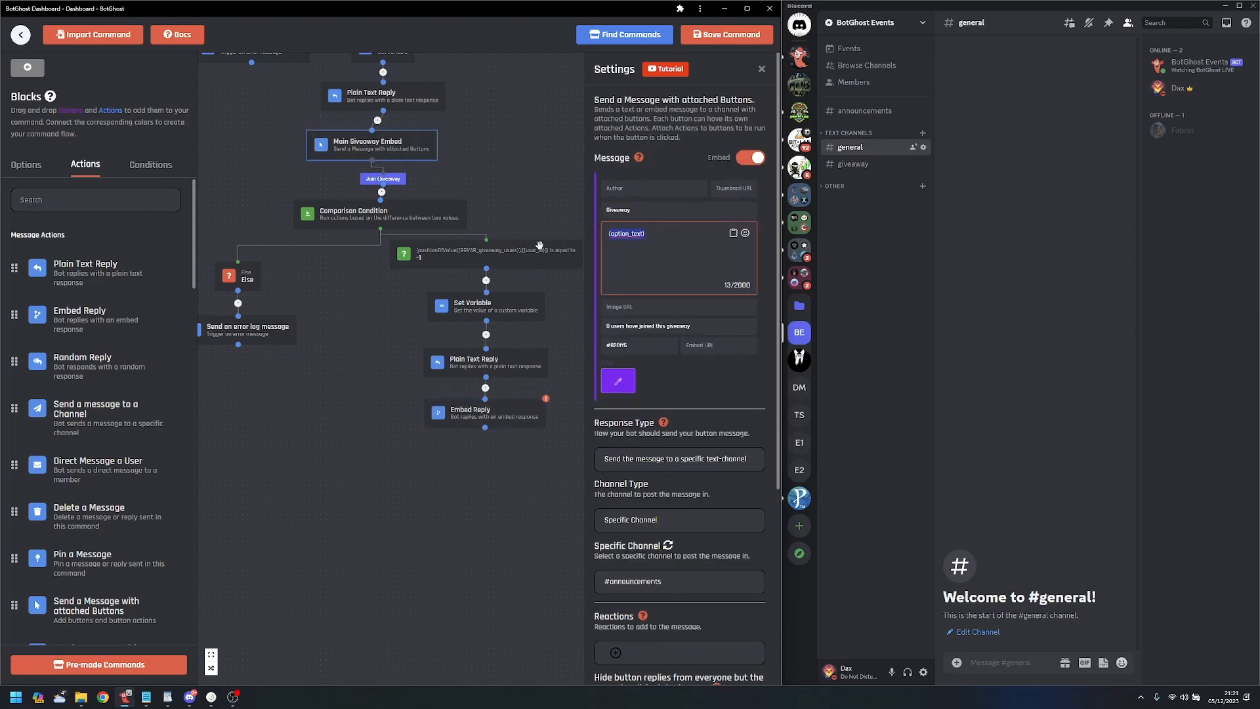
{"action": "left_click", "coordinate": [508, 419]}
{"action": "left_click", "coordinate": [663, 258]}
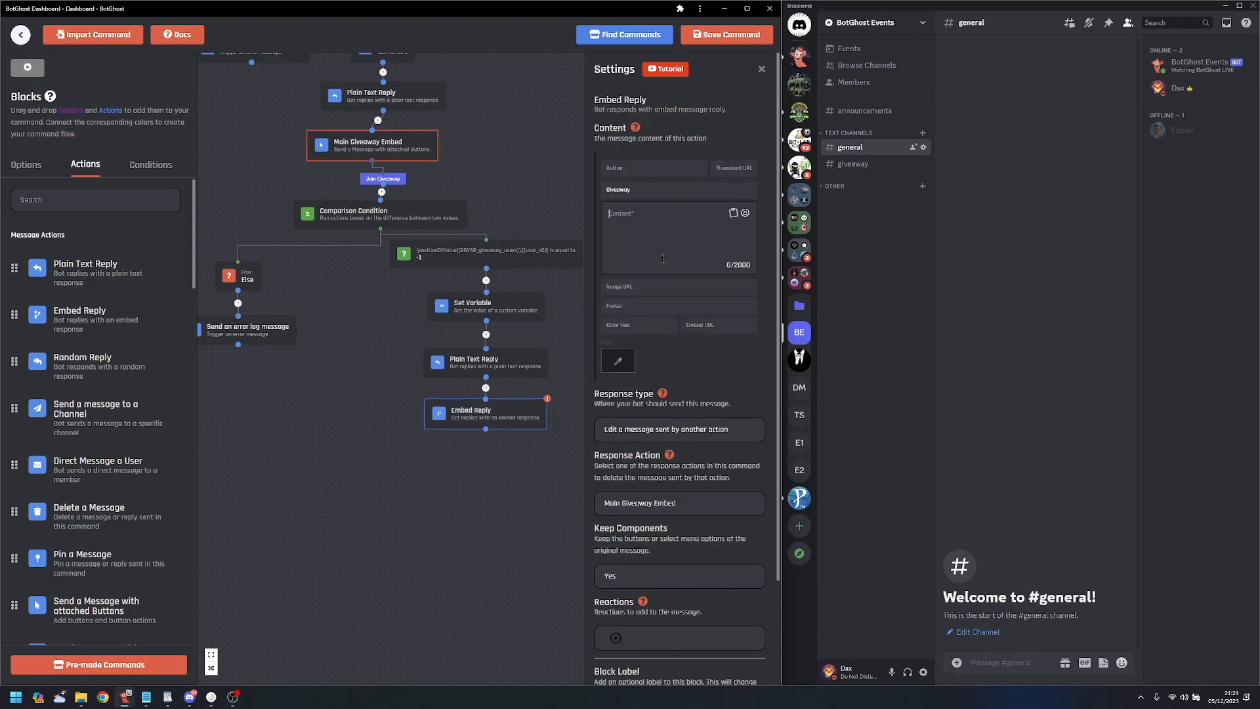
{"action": "left_click", "coordinate": [412, 144]}
{"action": "left_click_drag", "start_coordinate": [641, 345], "coordinate": [558, 357]}
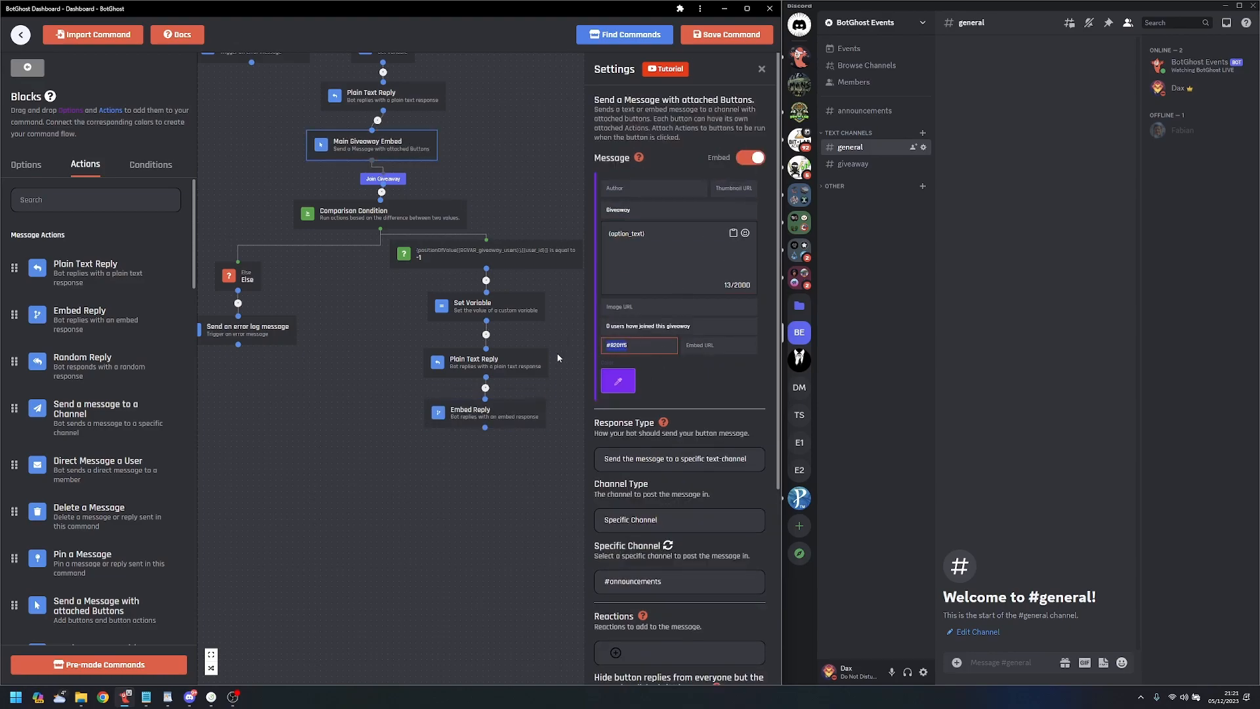
{"action": "left_click", "coordinate": [515, 412]}
{"action": "left_click", "coordinate": [644, 326]}
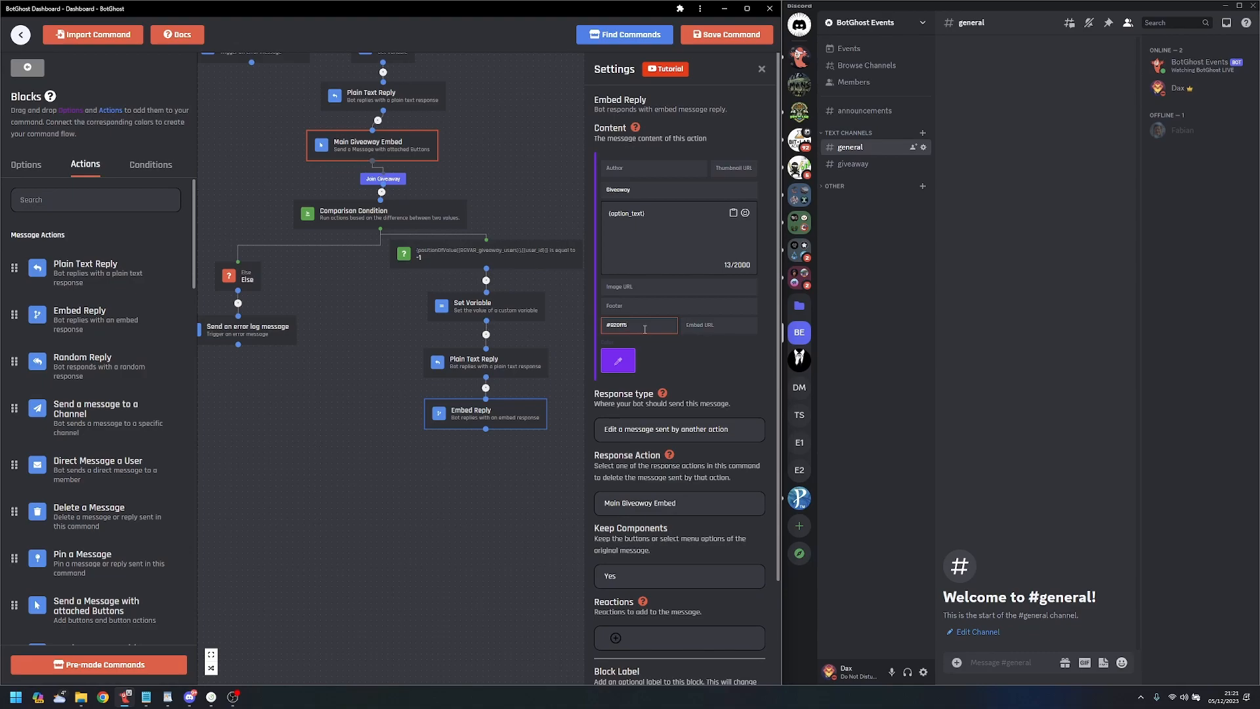
- Copy Main Giveaway Embed's footer, "0 users have joined this giveaway", into the Embed Reply's footer
{"action": "left_click", "coordinate": [407, 146]}
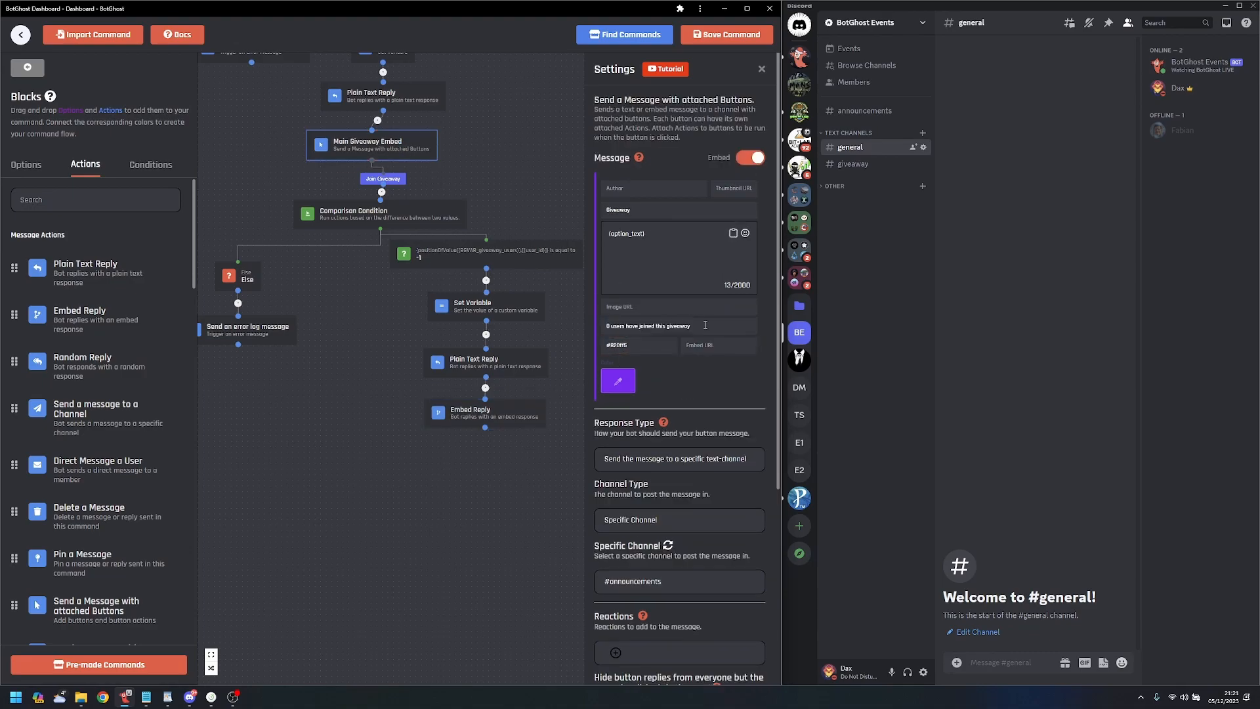
{"action": "left_click", "coordinate": [516, 368]}
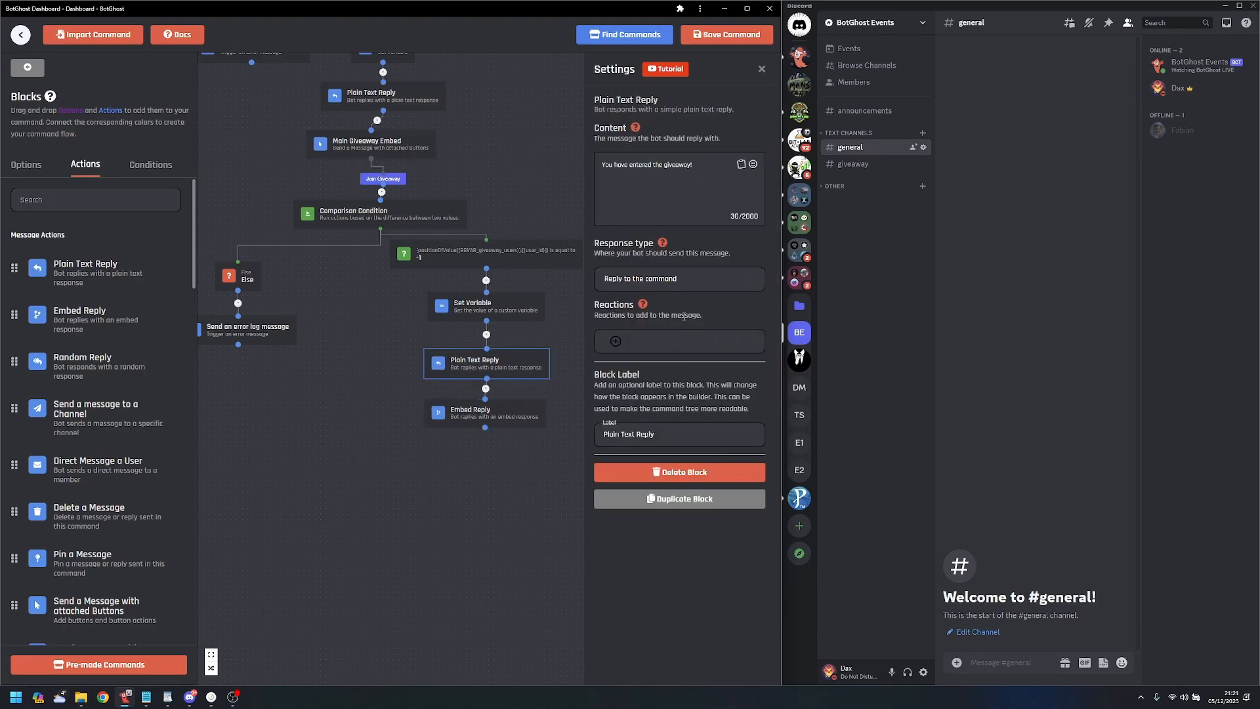
{"action": "left_click", "coordinate": [524, 414]}
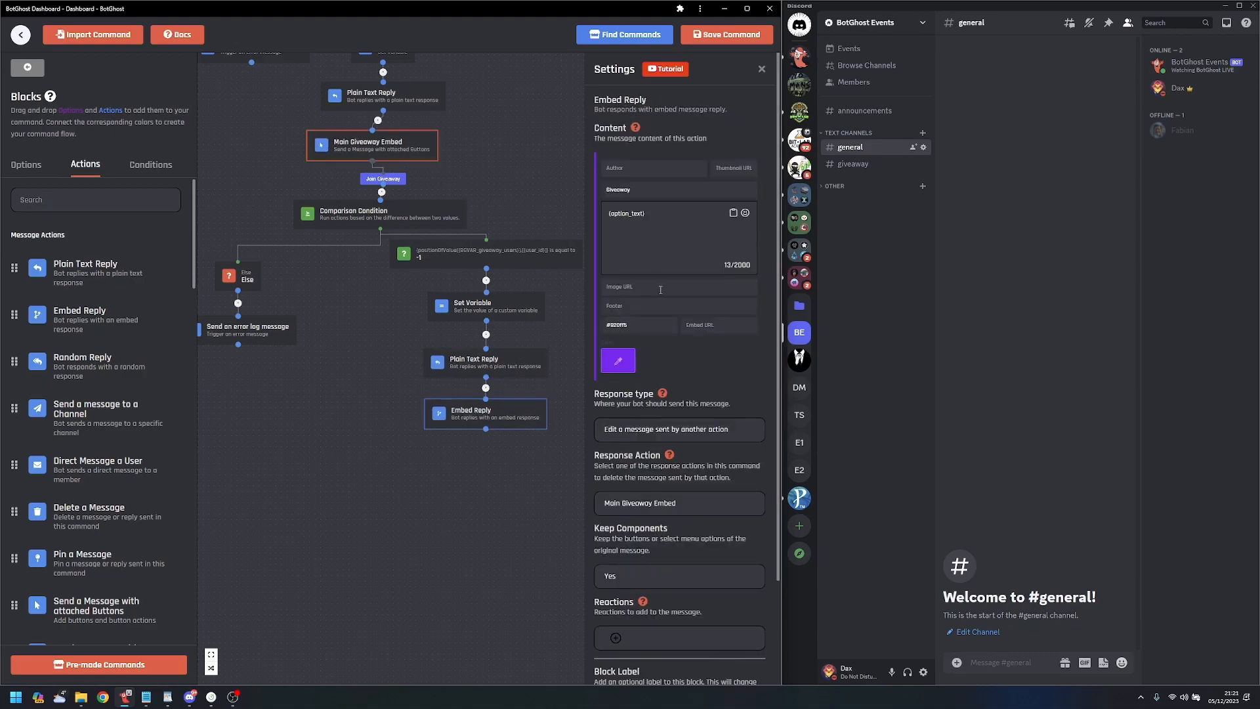
{"action": "double_click", "coordinate": [610, 306]}
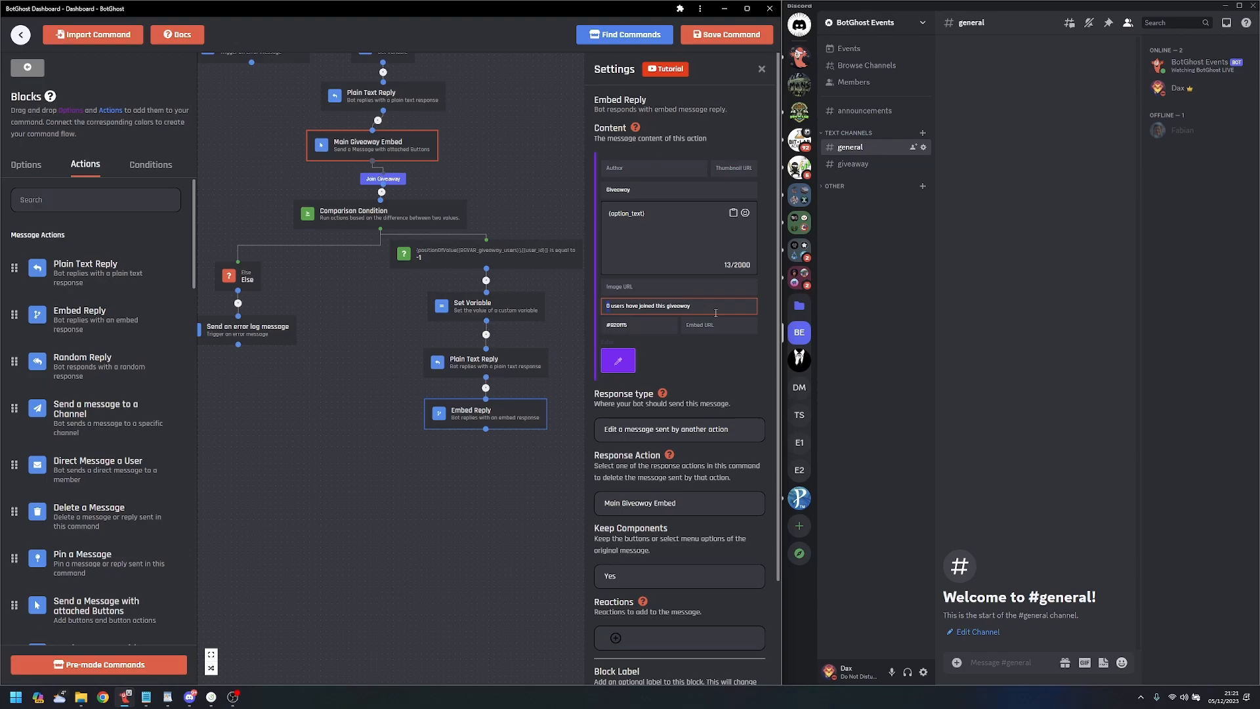
- Add a scratch Plain Text Reply, insert the giveaway_users (Length of Collection) variable in its content, and copy that variable
{"action": "left_click", "coordinate": [480, 479]}
{"action": "left_click_drag", "start_coordinate": [88, 275], "coordinate": [274, 408]}
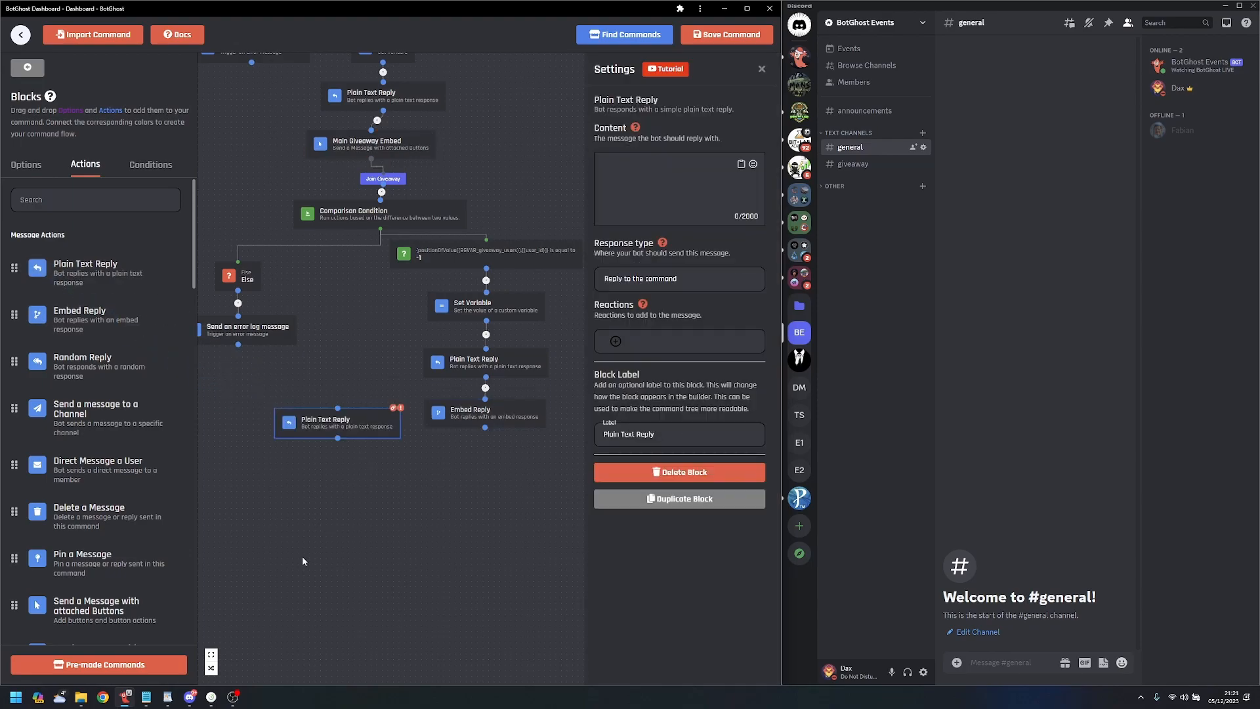
{"action": "left_click_drag", "start_coordinate": [326, 481], "coordinate": [458, 512]}
{"action": "left_click", "coordinate": [741, 164]}
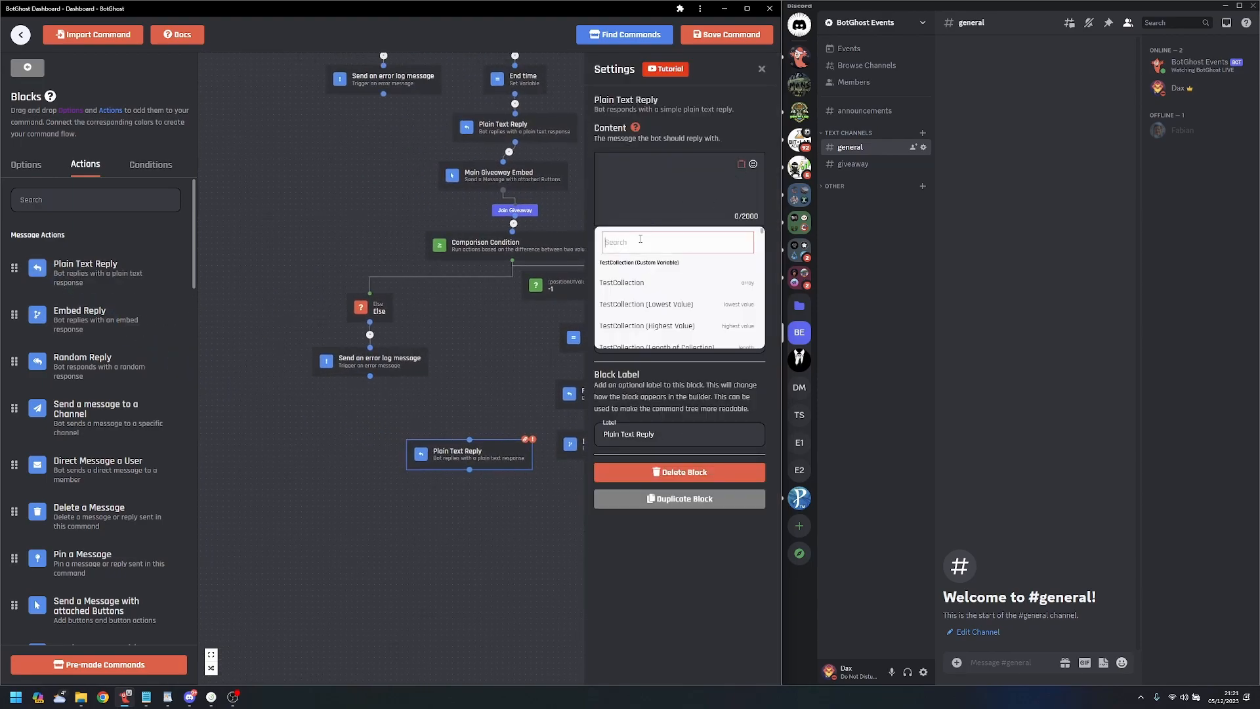
{"action": "type", "text": "give"}
{"action": "scroll", "coordinate": [676, 276], "scroll_direction": "down", "scroll_amount": 5}
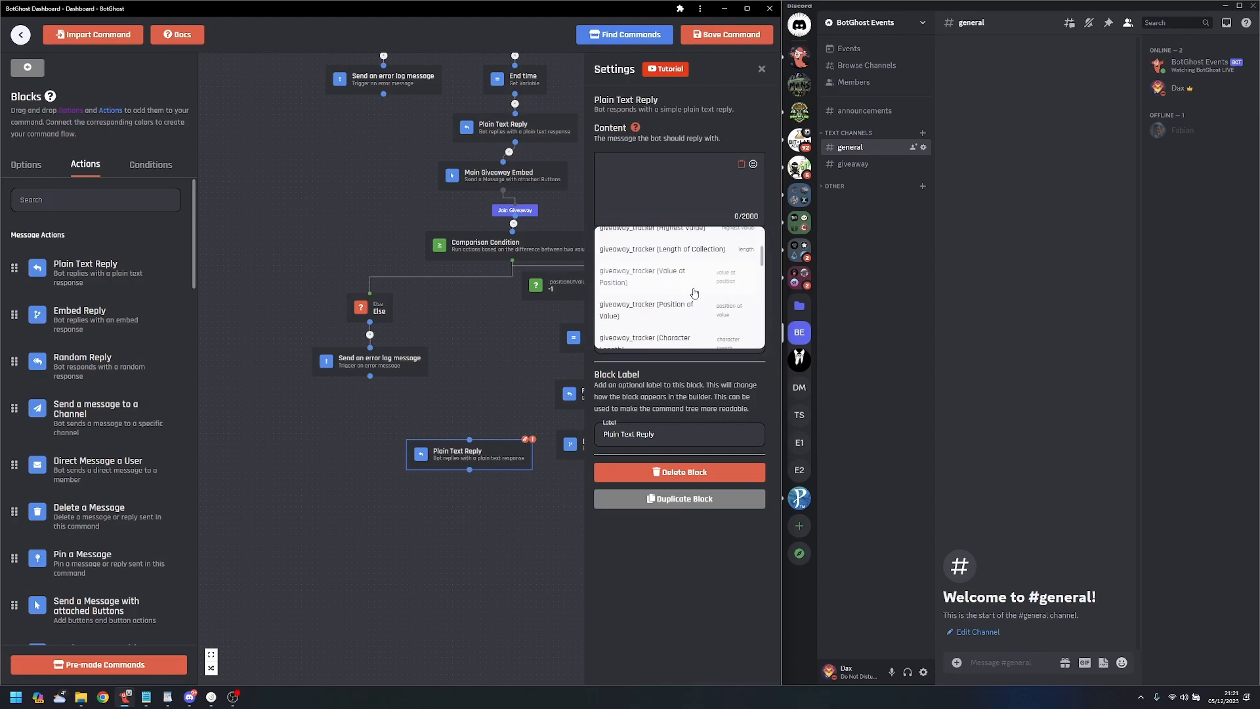
{"action": "scroll", "coordinate": [706, 308], "scroll_direction": "down", "scroll_amount": 2}
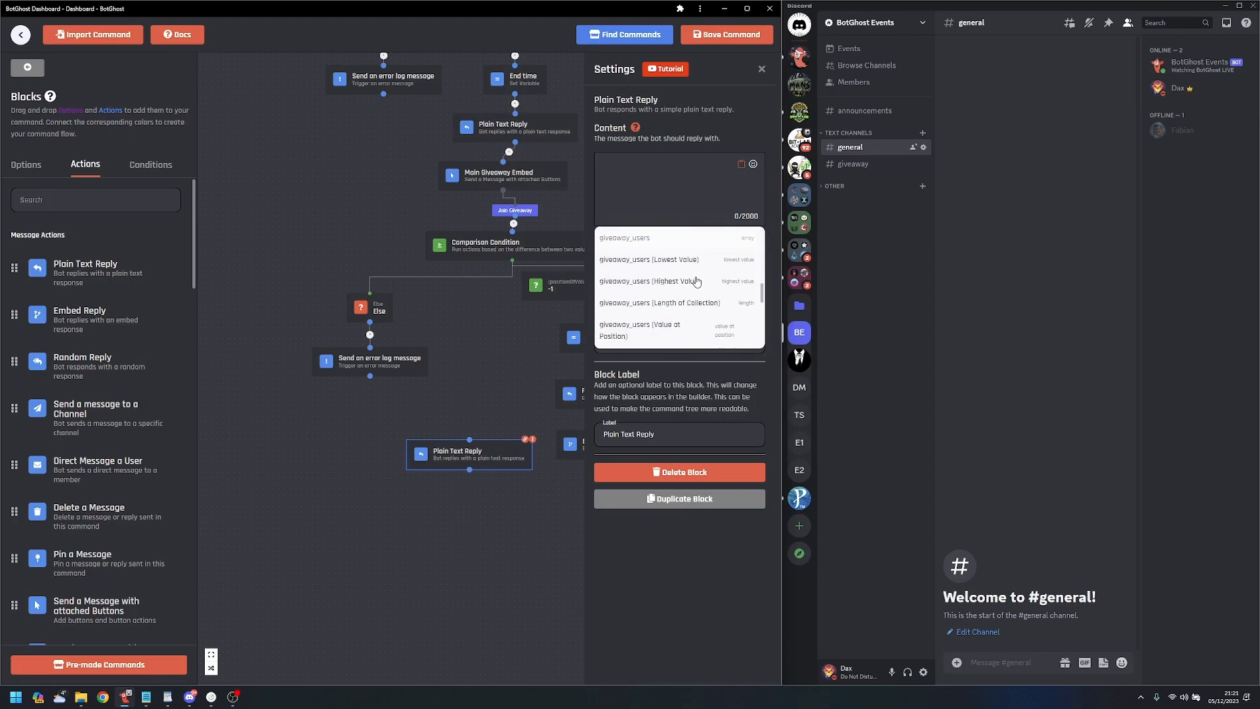
{"action": "left_click", "coordinate": [683, 300]}
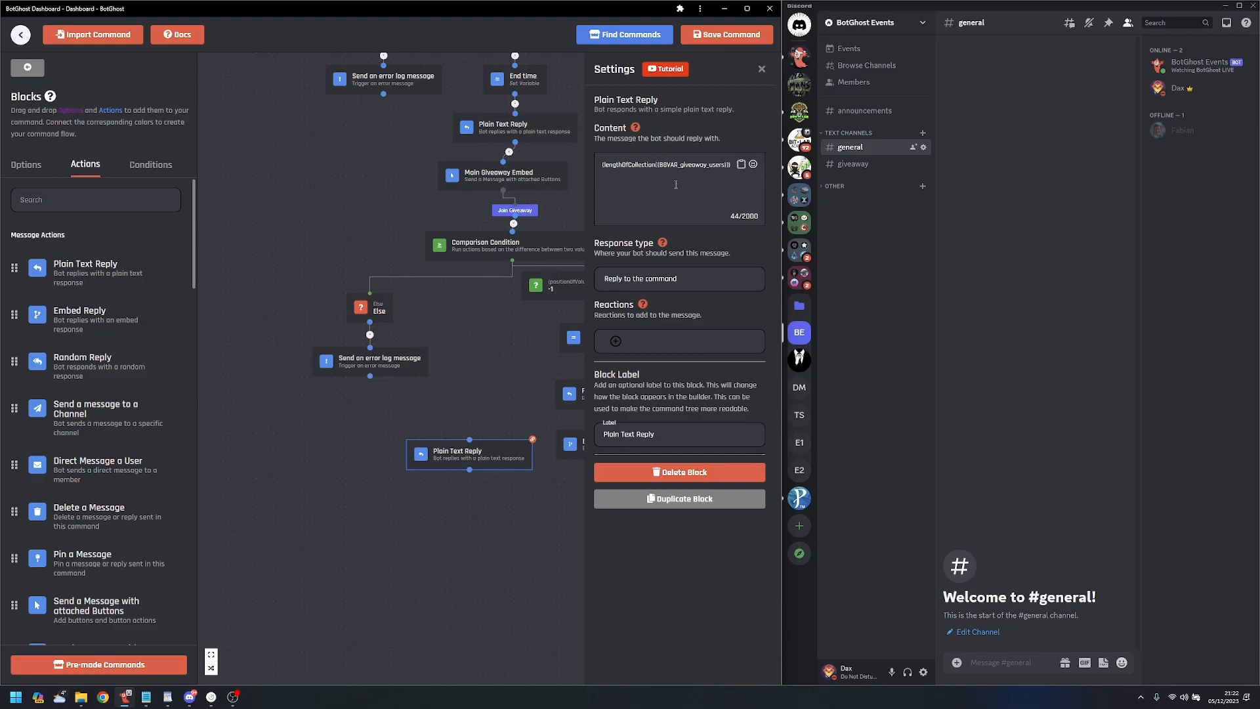
{"action": "double_click", "coordinate": [675, 164]}
{"action": "left_click_drag", "start_coordinate": [722, 172], "coordinate": [601, 160]}
{"action": "key", "text": "ctrl+c"}
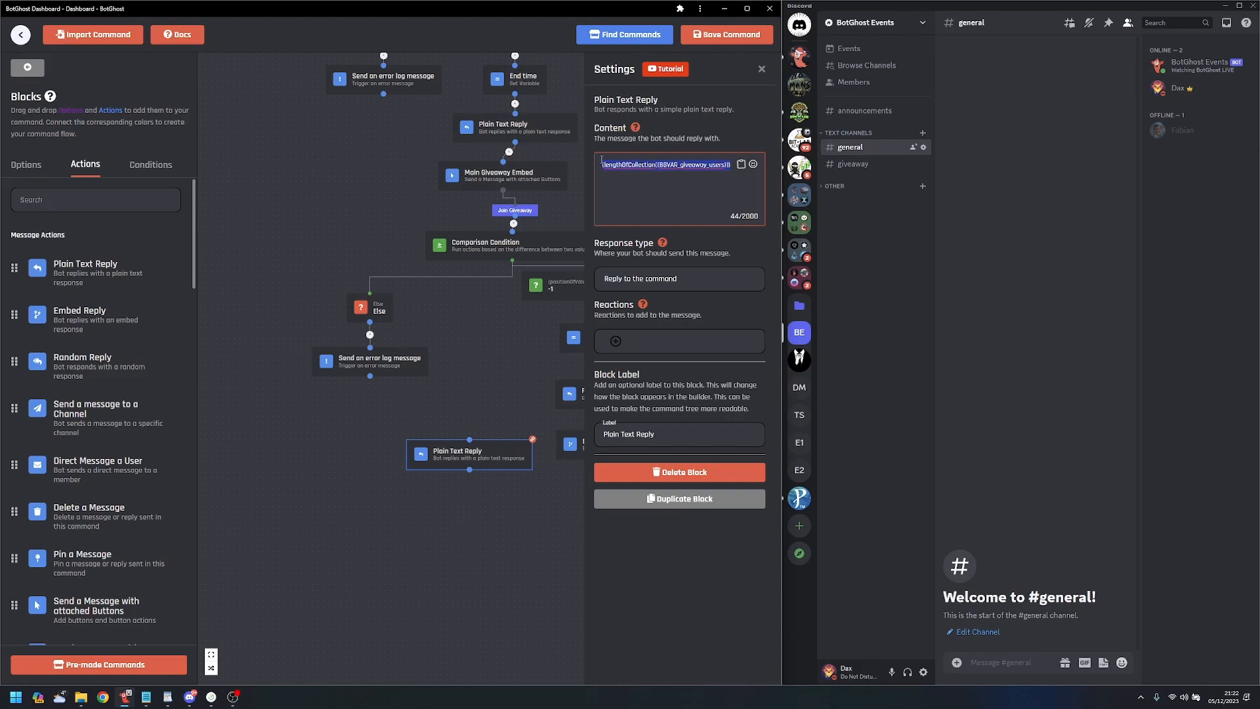
- Replace the 0 in the Embed Reply's footer with the copied giveaway_users collection length variable, and remove the scratch Plain Text Reply
{"action": "left_click", "coordinate": [505, 341]}
{"action": "left_click_drag", "start_coordinate": [505, 342], "coordinate": [416, 329]}
{"action": "left_click", "coordinate": [512, 422]}
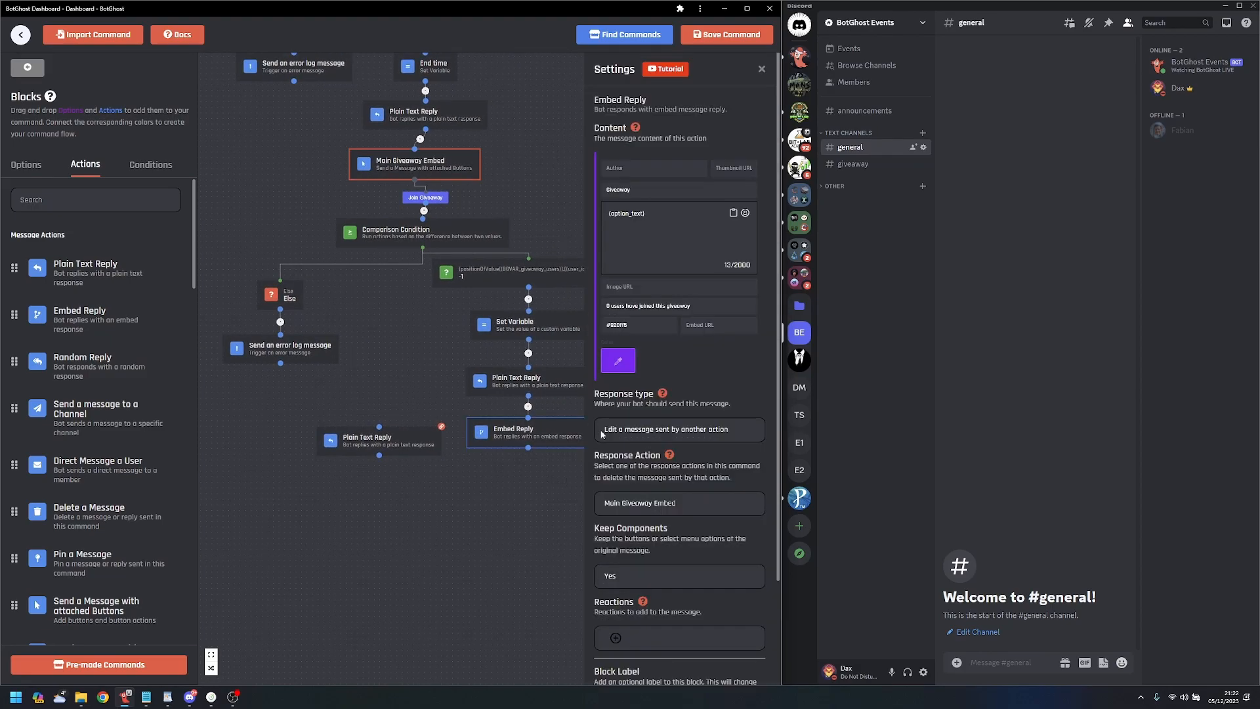
{"action": "double_click", "coordinate": [608, 306]}
{"action": "key", "text": "ctrl+v"}
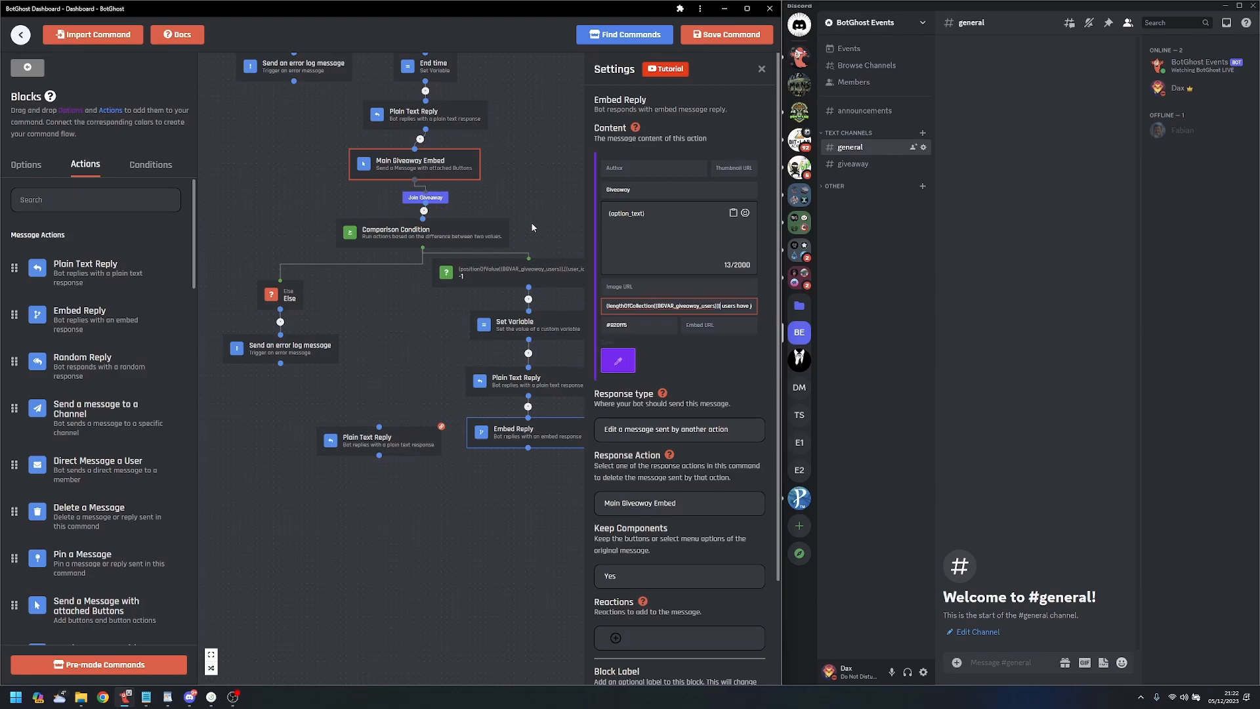
{"action": "left_click", "coordinate": [443, 392]}
{"action": "left_click_drag", "start_coordinate": [442, 392], "coordinate": [479, 422]}
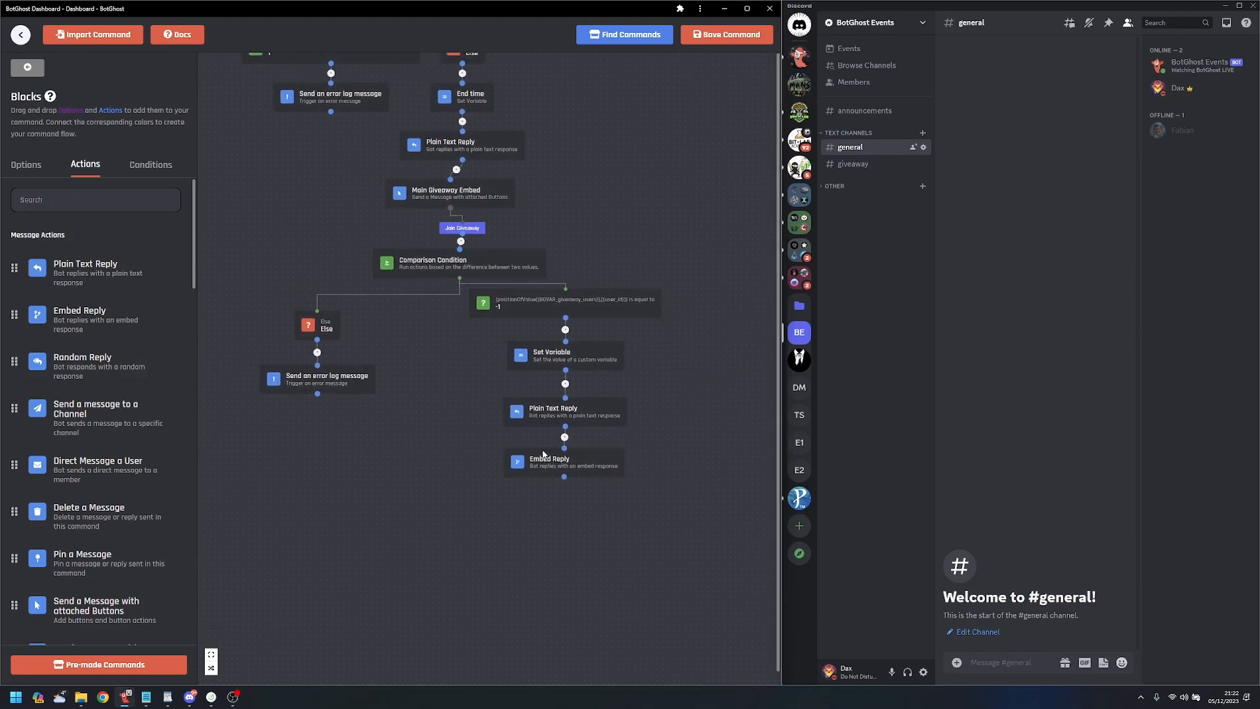
- Compare Main Giveaway Embed's footer with the full footer text of the Embed Reply
{"action": "left_click", "coordinate": [540, 449]}
{"action": "left_click", "coordinate": [465, 200]}
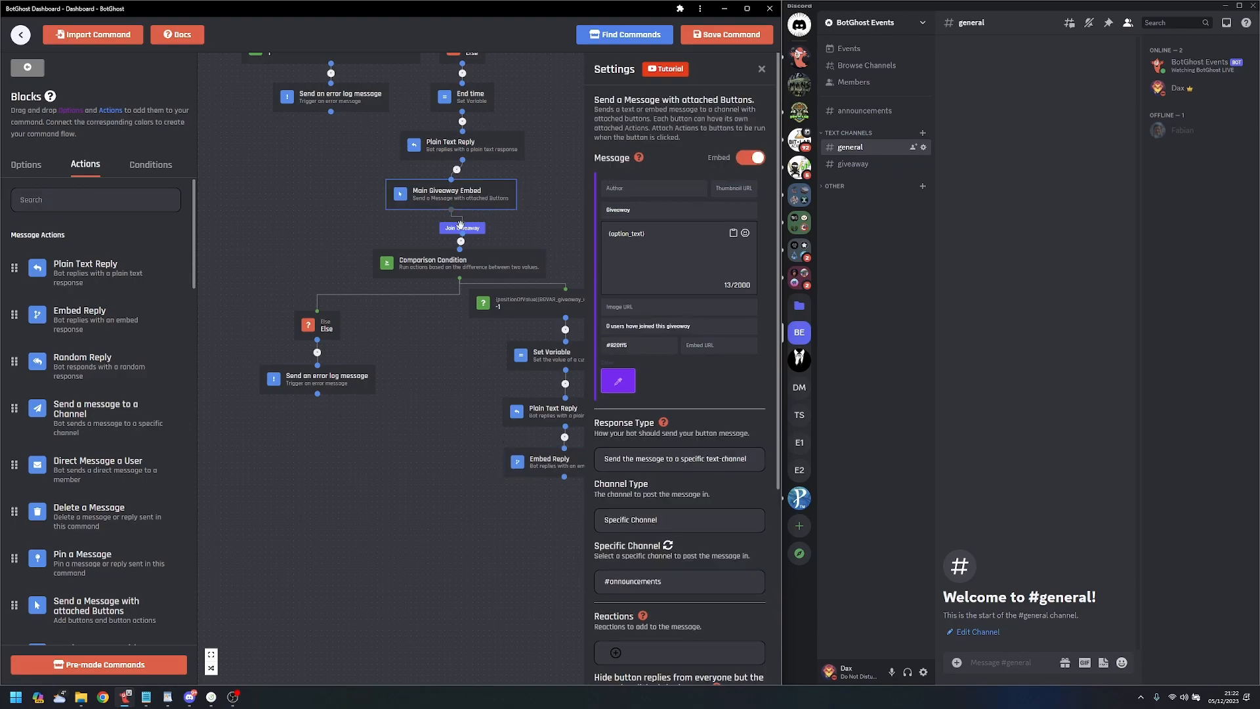
{"action": "left_click_drag", "start_coordinate": [435, 478], "coordinate": [398, 469]}
{"action": "left_click", "coordinate": [519, 452]}
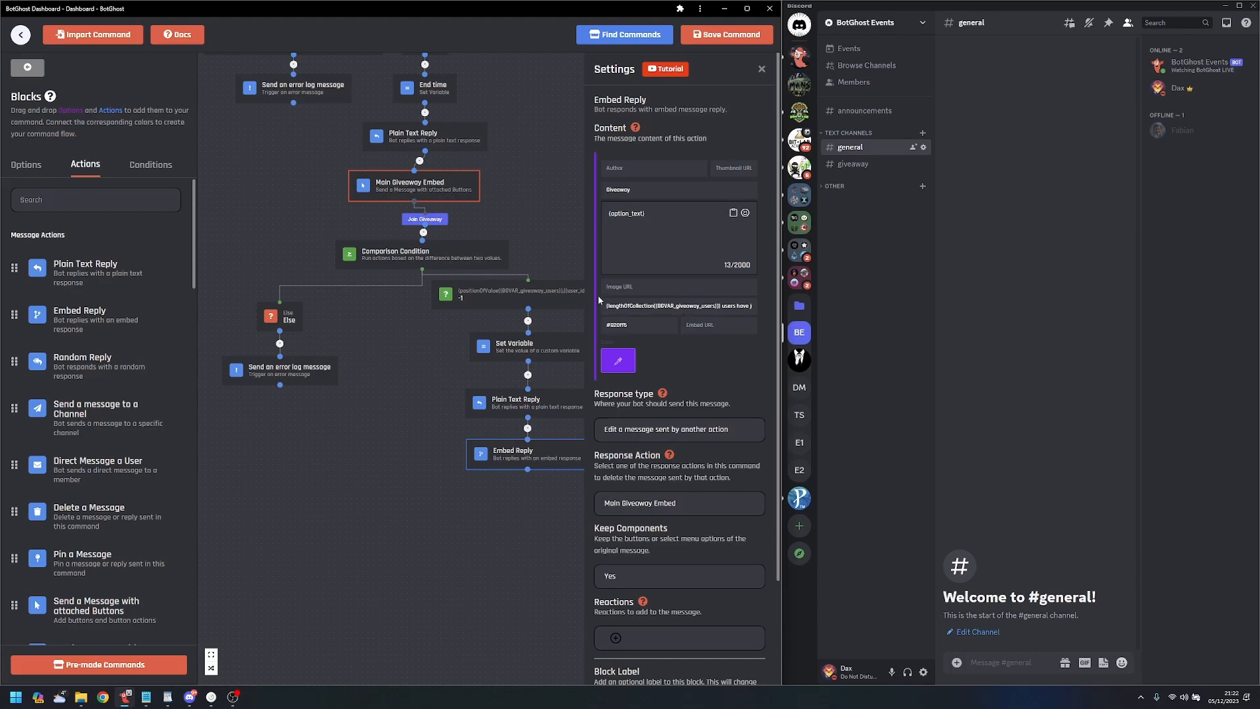
{"action": "left_click_drag", "start_coordinate": [605, 308], "coordinate": [762, 307]}
{"action": "left_click", "coordinate": [712, 308]}
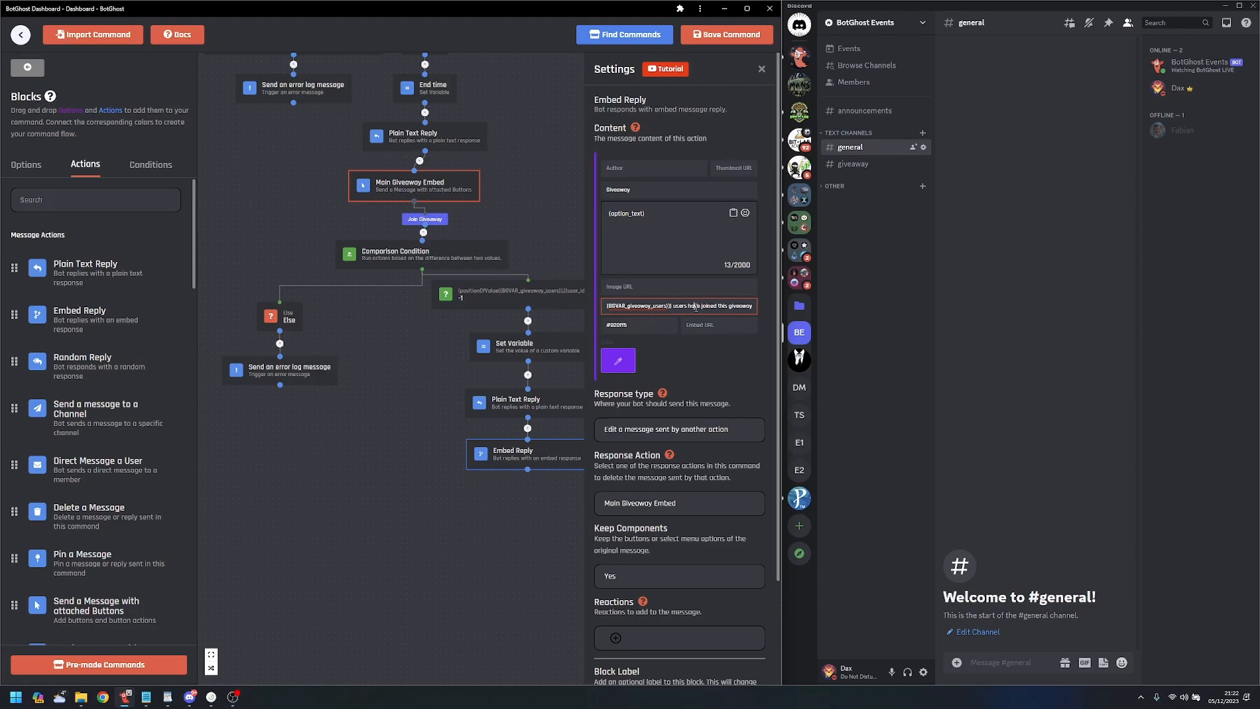
{"action": "left_click", "coordinate": [408, 397]}
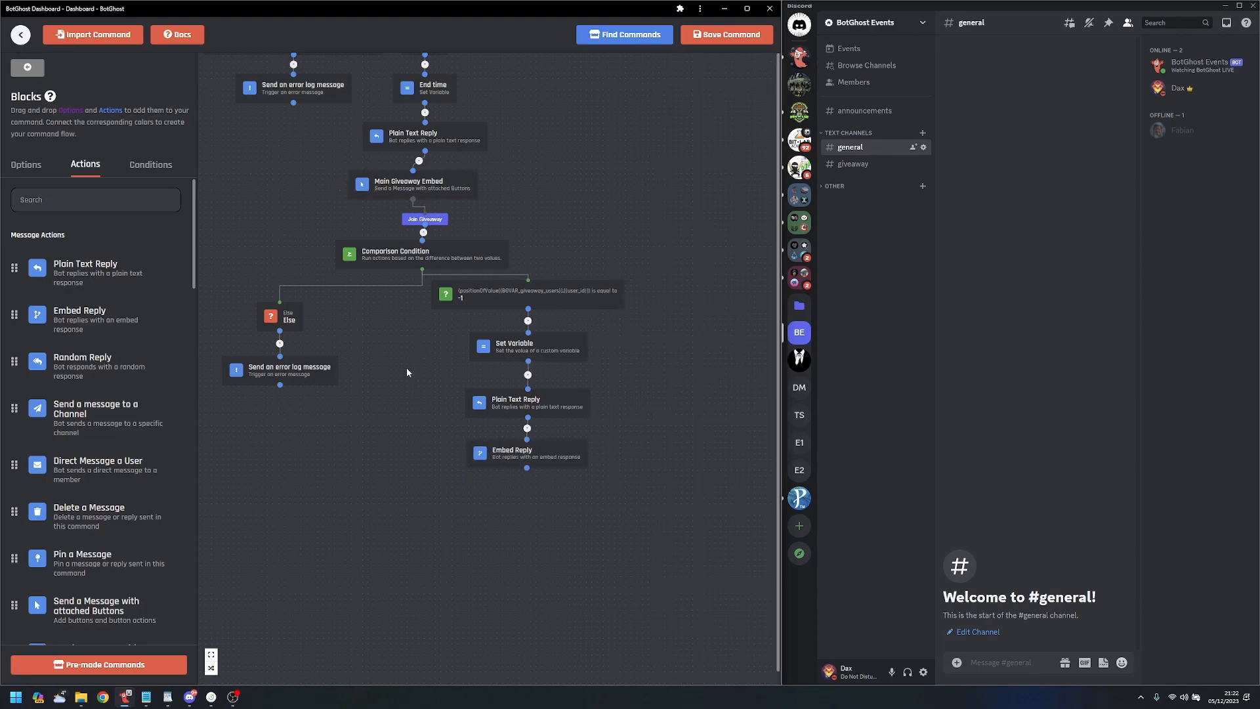
- Check the End time block's settings and auto-arrange the blocks of the giveaway-create command
{"action": "left_click_drag", "start_coordinate": [408, 372], "coordinate": [513, 477]}
{"action": "left_click_drag", "start_coordinate": [659, 254], "coordinate": [689, 319]}
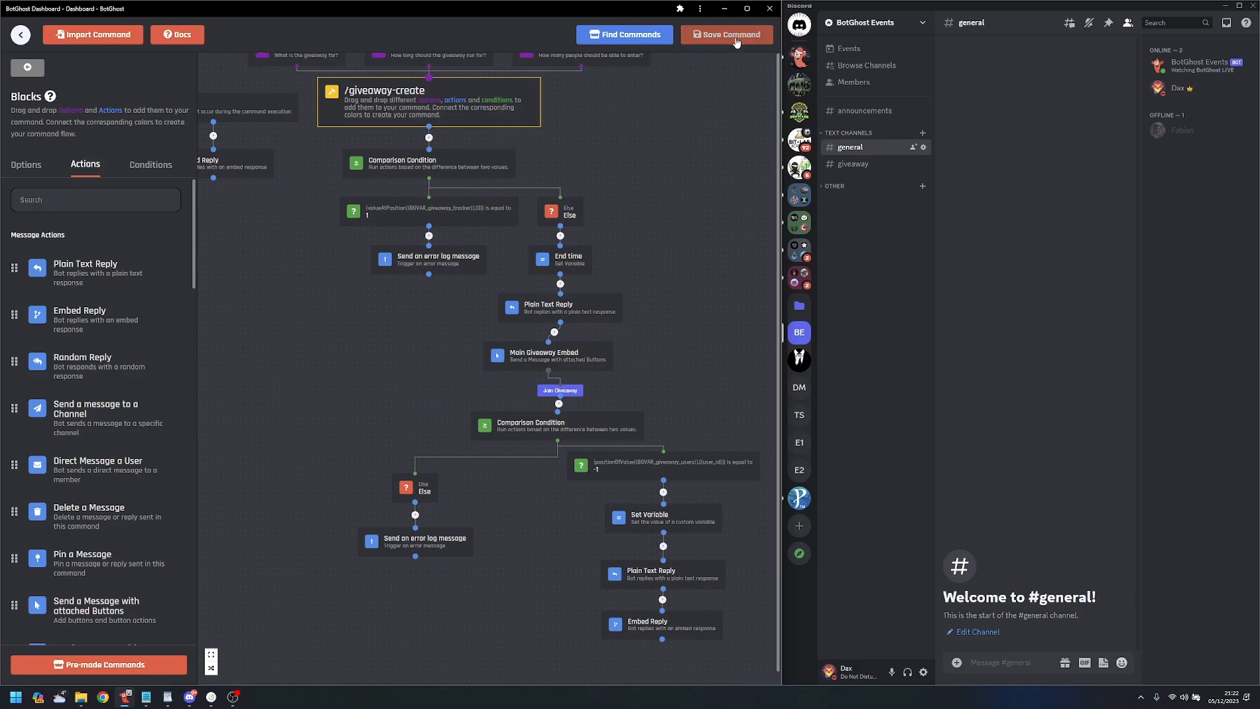
{"action": "left_click_drag", "start_coordinate": [676, 158], "coordinate": [707, 204]}
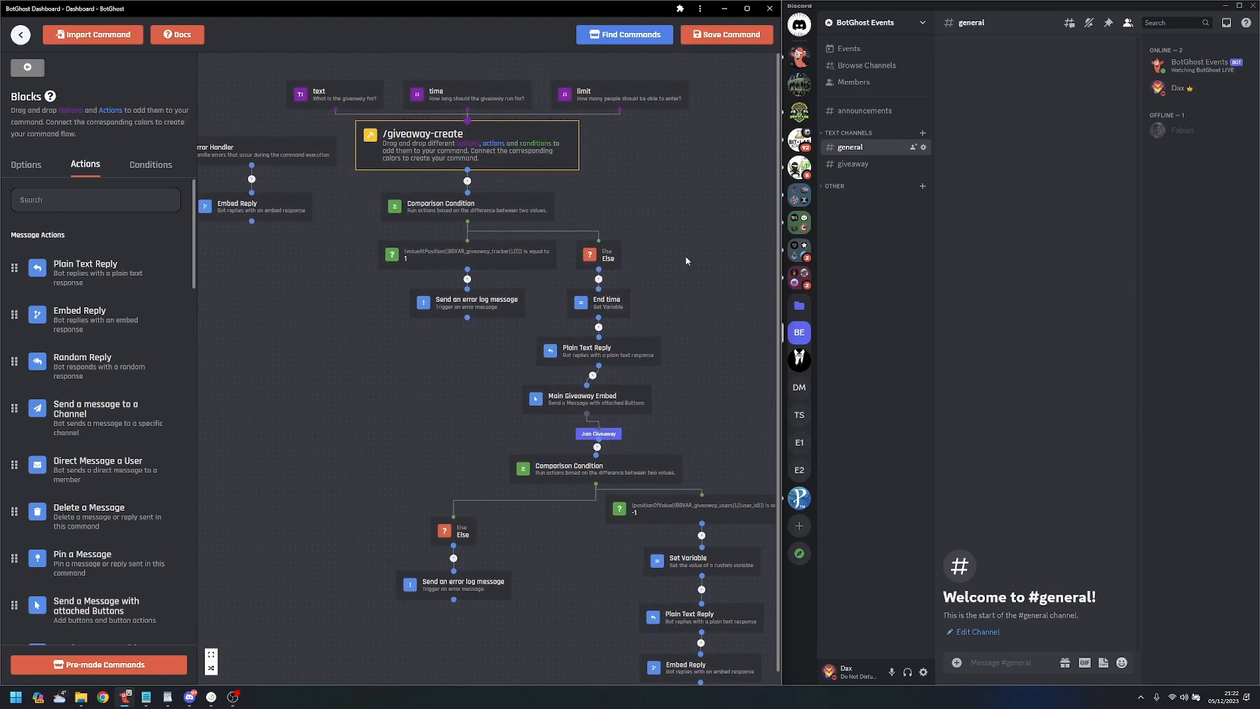
{"action": "left_click_drag", "start_coordinate": [685, 254], "coordinate": [634, 208]}
{"action": "left_click", "coordinate": [563, 253]}
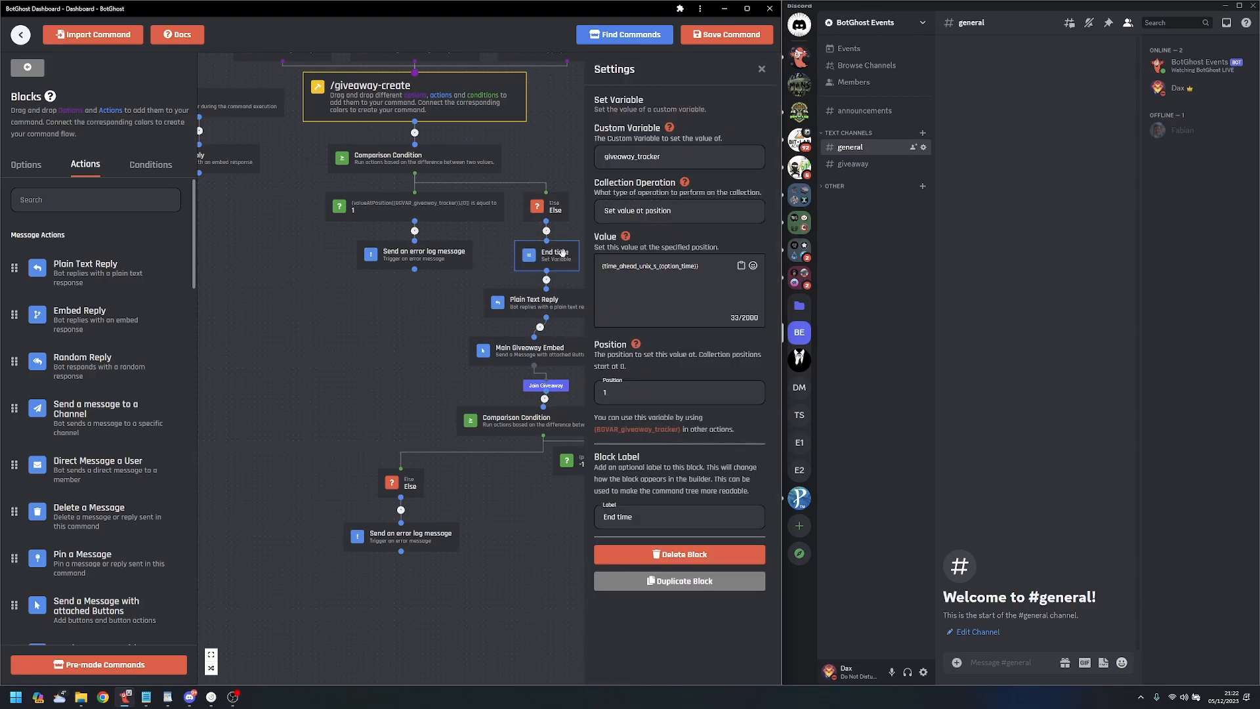
{"action": "left_click", "coordinate": [574, 176]}
{"action": "left_click_drag", "start_coordinate": [625, 270], "coordinate": [655, 364]}
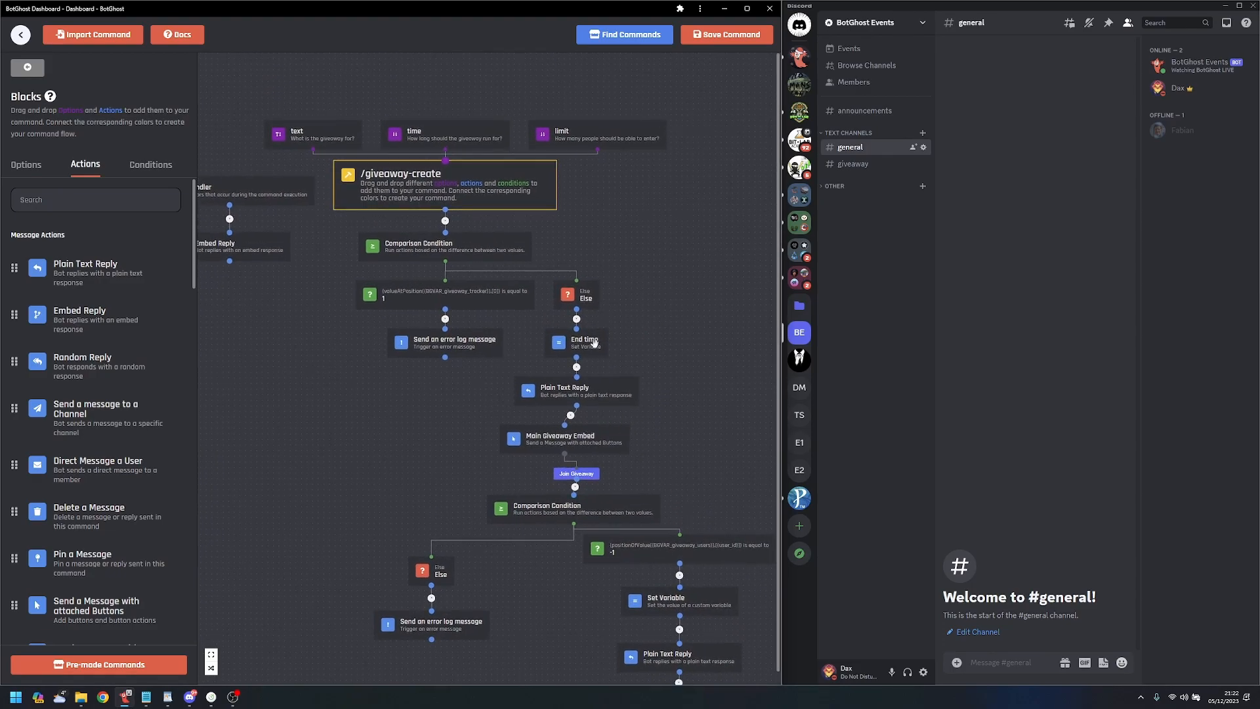
{"action": "left_click", "coordinate": [210, 667]}
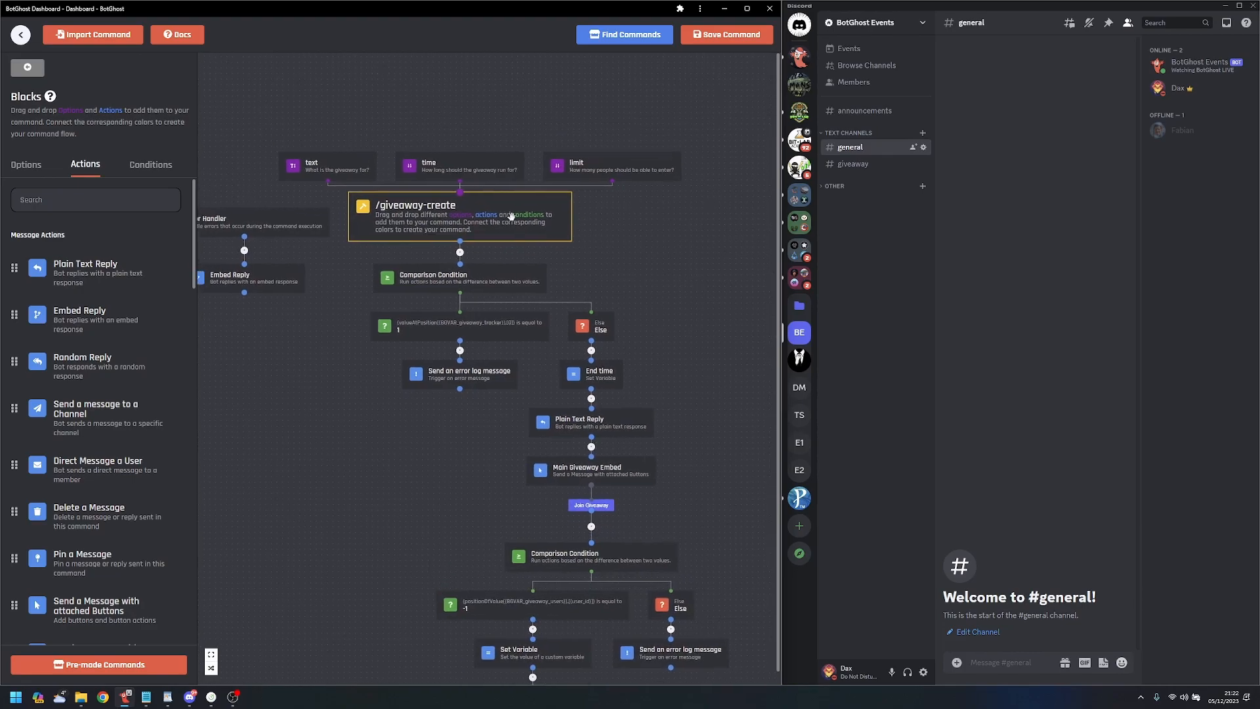
{"action": "scroll", "coordinate": [618, 261], "scroll_direction": "down", "scroll_amount": 2}
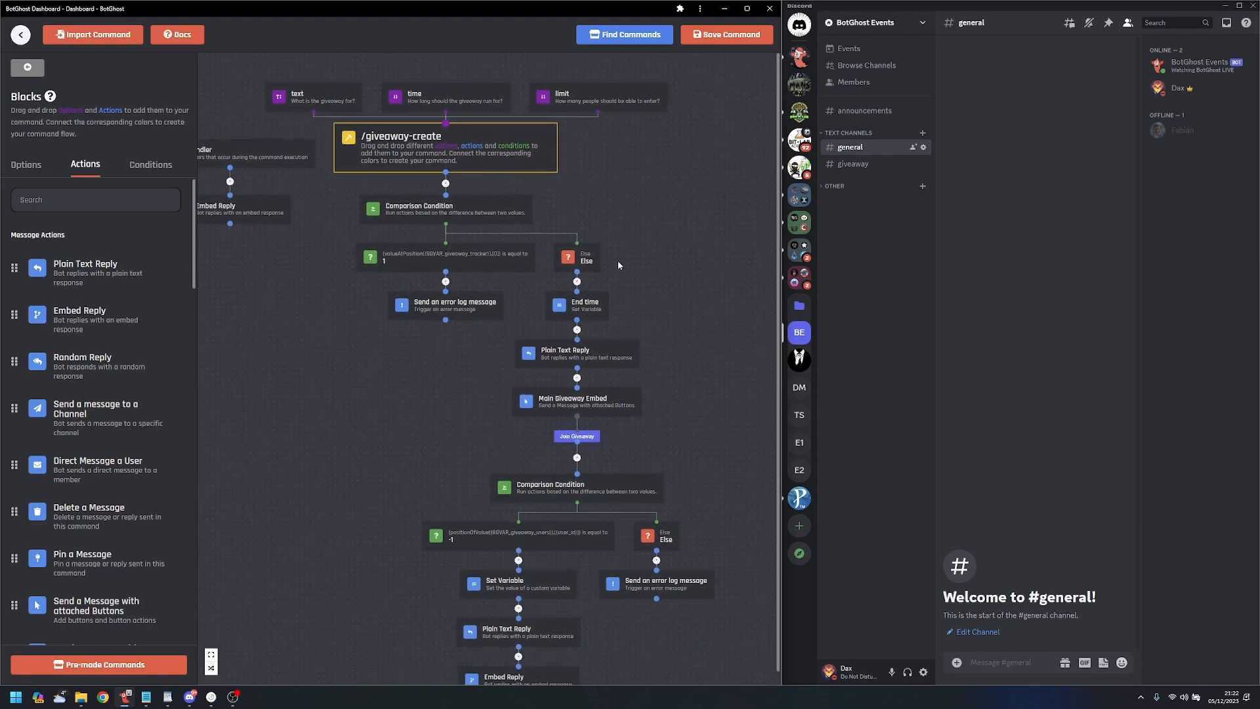
{"action": "scroll", "coordinate": [675, 245], "scroll_direction": "up", "scroll_amount": 3}
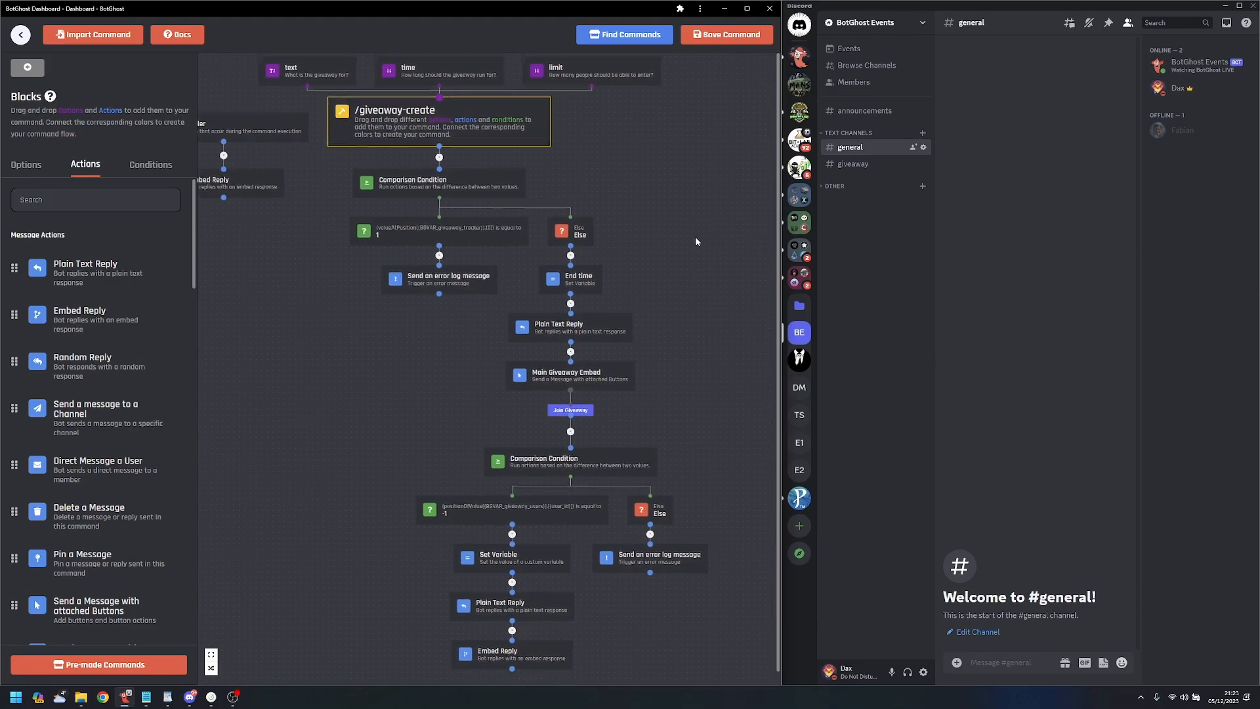
- Disconnect the first Else branch from End time, add a Set Variable block beside it, and check the first Comparison Condition
{"action": "left_click", "coordinate": [519, 250]}
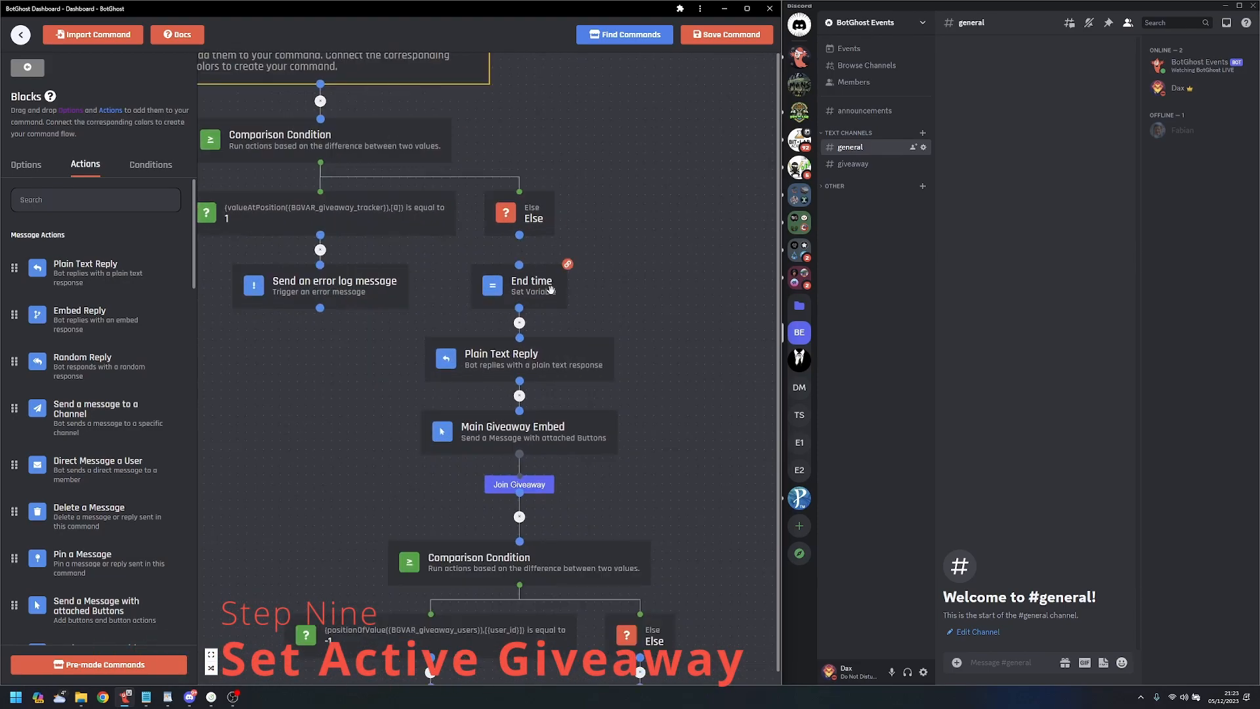
{"action": "scroll", "coordinate": [162, 492], "scroll_direction": "down", "scroll_amount": 3}
{"action": "scroll", "coordinate": [162, 492], "scroll_direction": "down", "scroll_amount": 2}
{"action": "left_click_drag", "start_coordinate": [110, 442], "coordinate": [627, 291]}
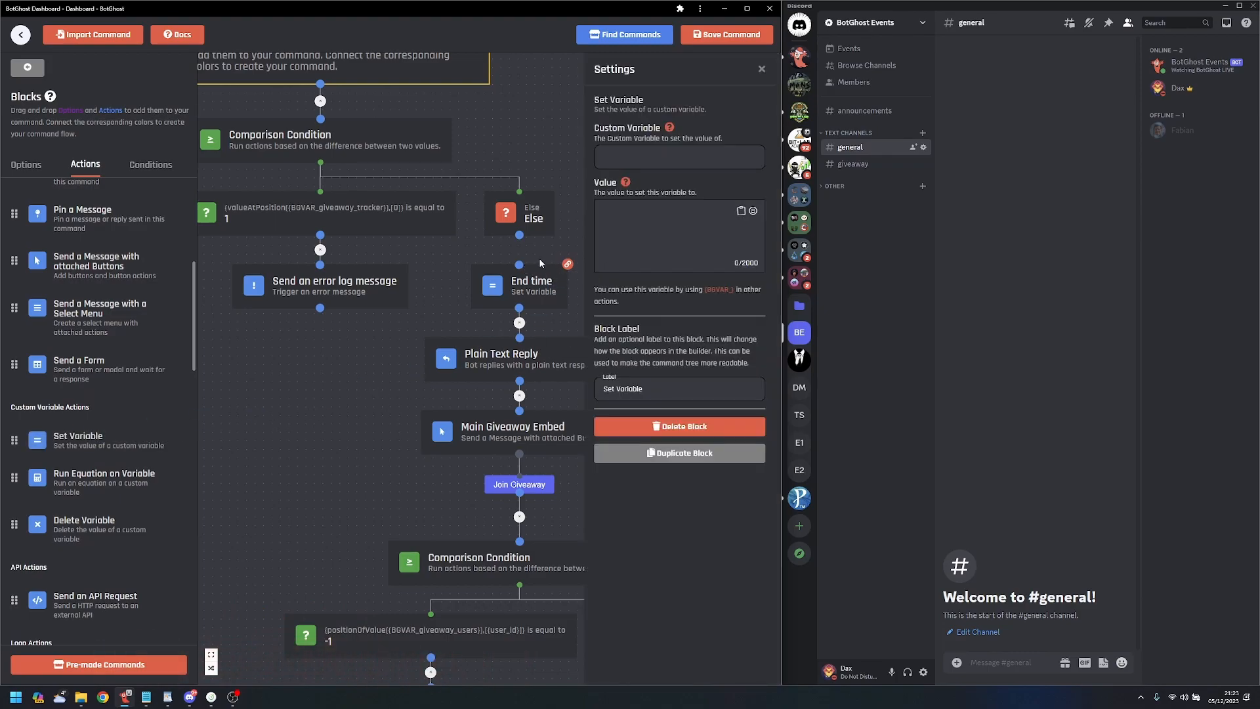
{"action": "scroll", "coordinate": [428, 271], "scroll_direction": "down", "scroll_amount": 5}
{"action": "left_click", "coordinate": [390, 258]}
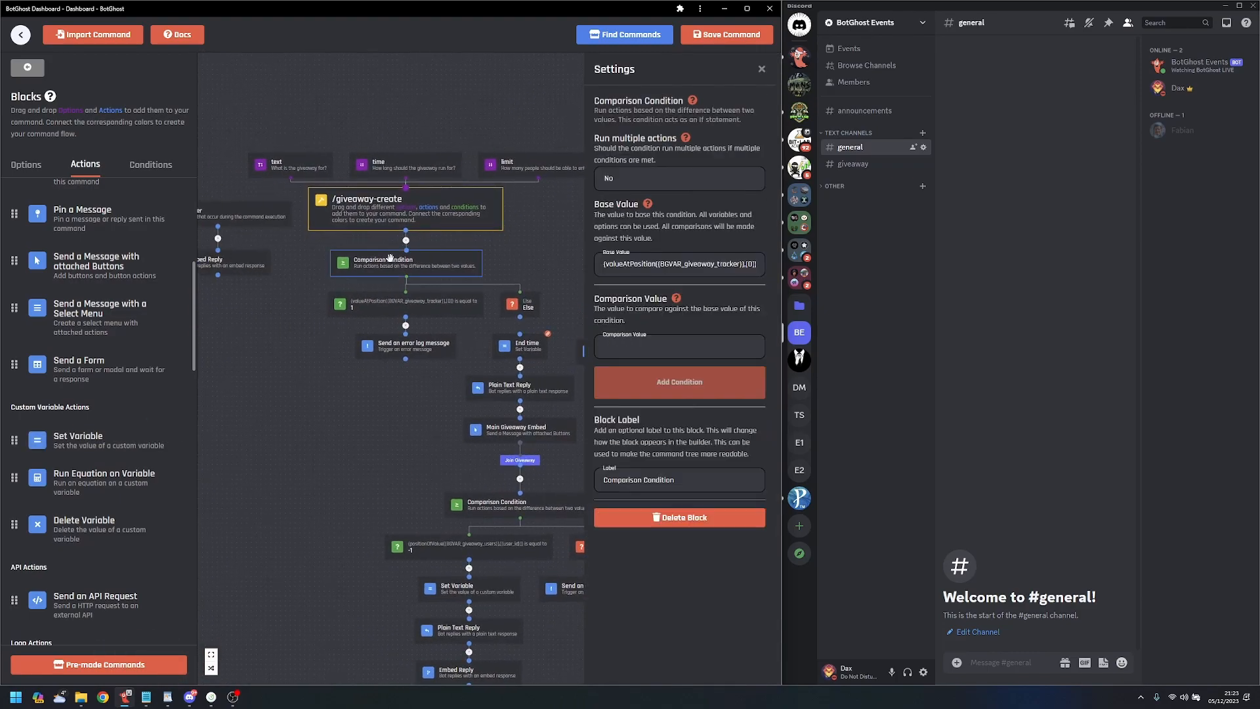
{"action": "left_click_drag", "start_coordinate": [524, 248], "coordinate": [373, 238]}
{"action": "left_click", "coordinate": [439, 270]}
{"action": "scroll", "coordinate": [442, 270], "scroll_direction": "up", "scroll_amount": 2}
{"action": "left_click_drag", "start_coordinate": [431, 271], "coordinate": [601, 279]}
{"action": "left_click_drag", "start_coordinate": [611, 336], "coordinate": [591, 336]}
- Configure the new Set Variable block to set the value 1 at position 0 of the giveaway_tracker collection
{"action": "left_click", "coordinate": [675, 151]}
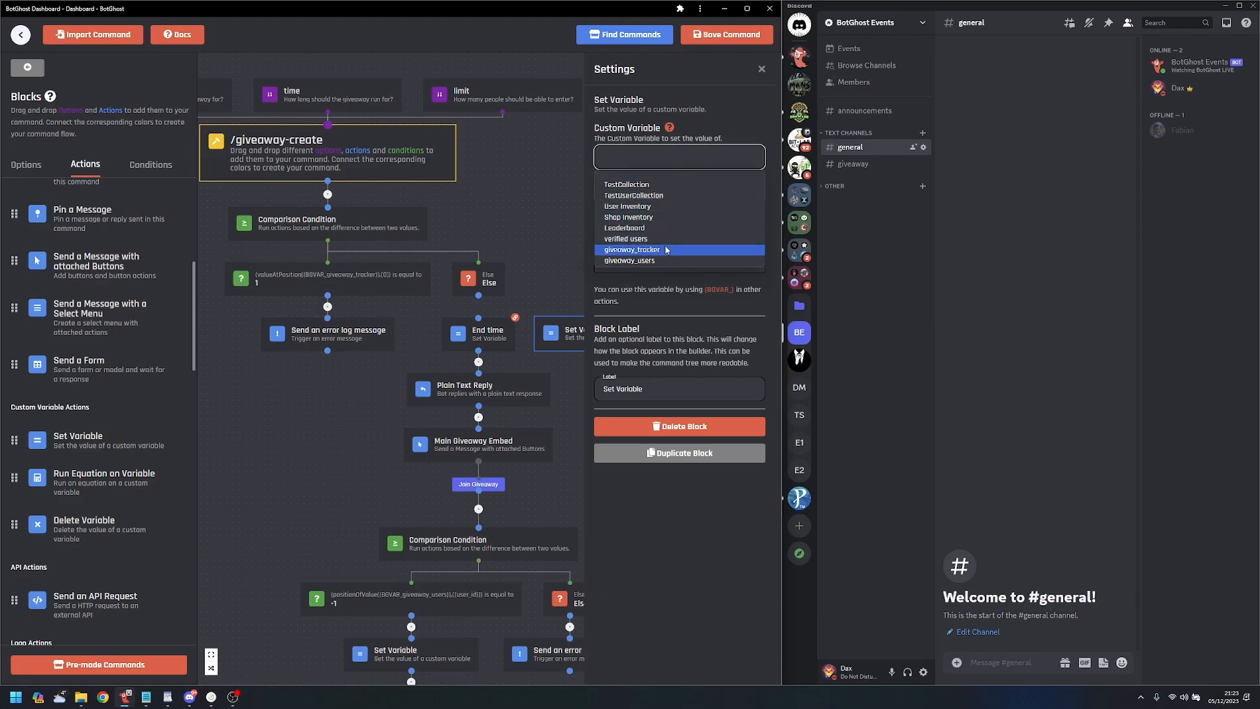
{"action": "left_click", "coordinate": [666, 249]}
{"action": "left_click", "coordinate": [666, 211]}
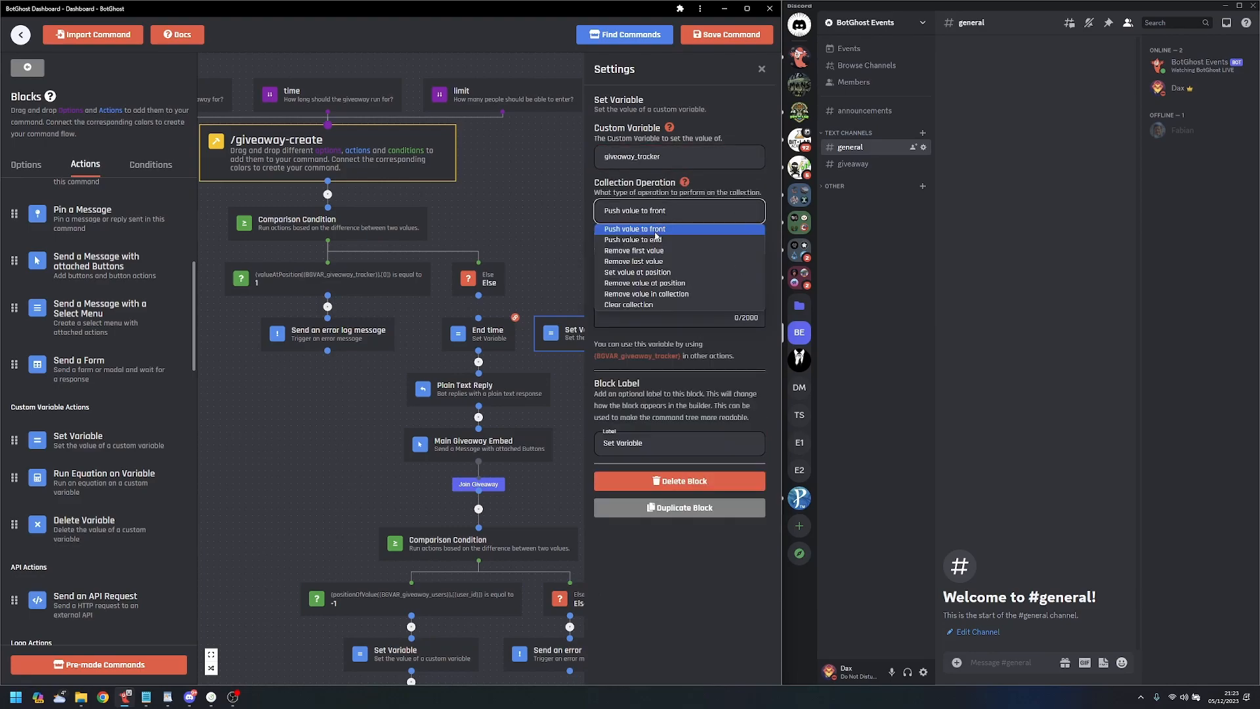
{"action": "left_click", "coordinate": [664, 271]}
{"action": "left_click", "coordinate": [642, 392]}
{"action": "type", "text": "0"}
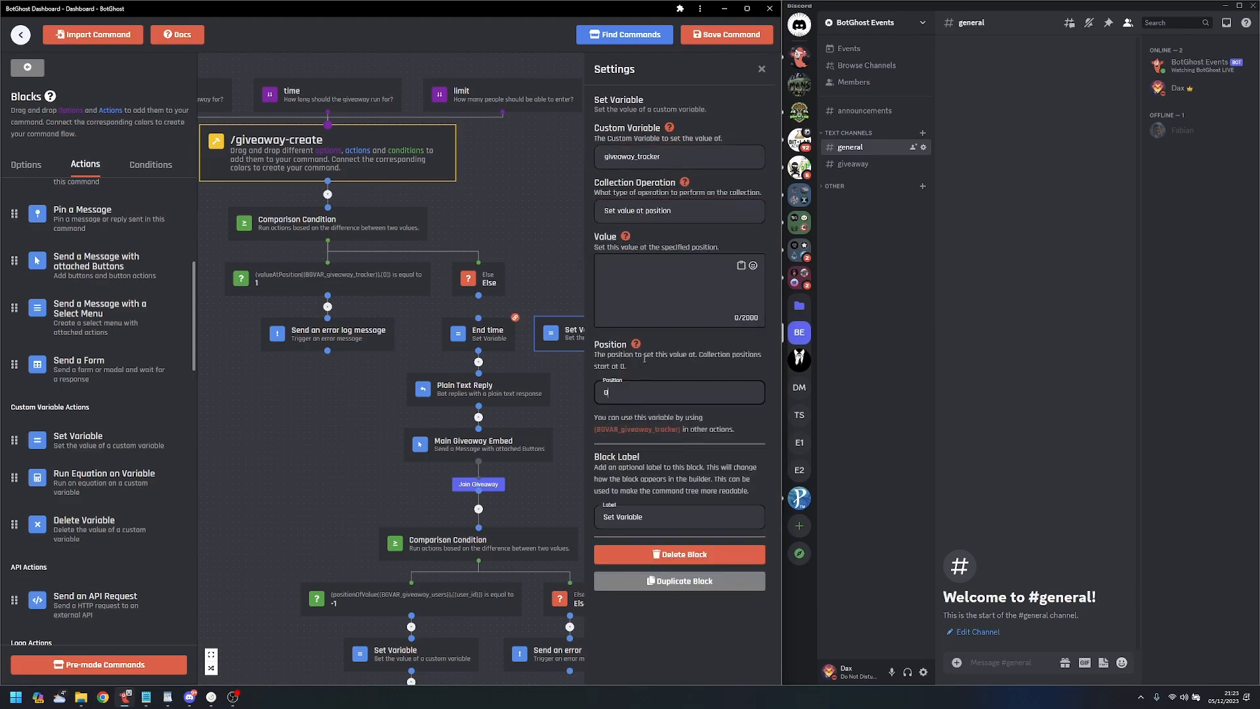
{"action": "left_click", "coordinate": [653, 274]}
{"action": "type", "text": "1"}
- Connect the new Set Variable block between the first Else branch and the End time block
{"action": "left_click", "coordinate": [542, 227]}
{"action": "left_click", "coordinate": [625, 328]}
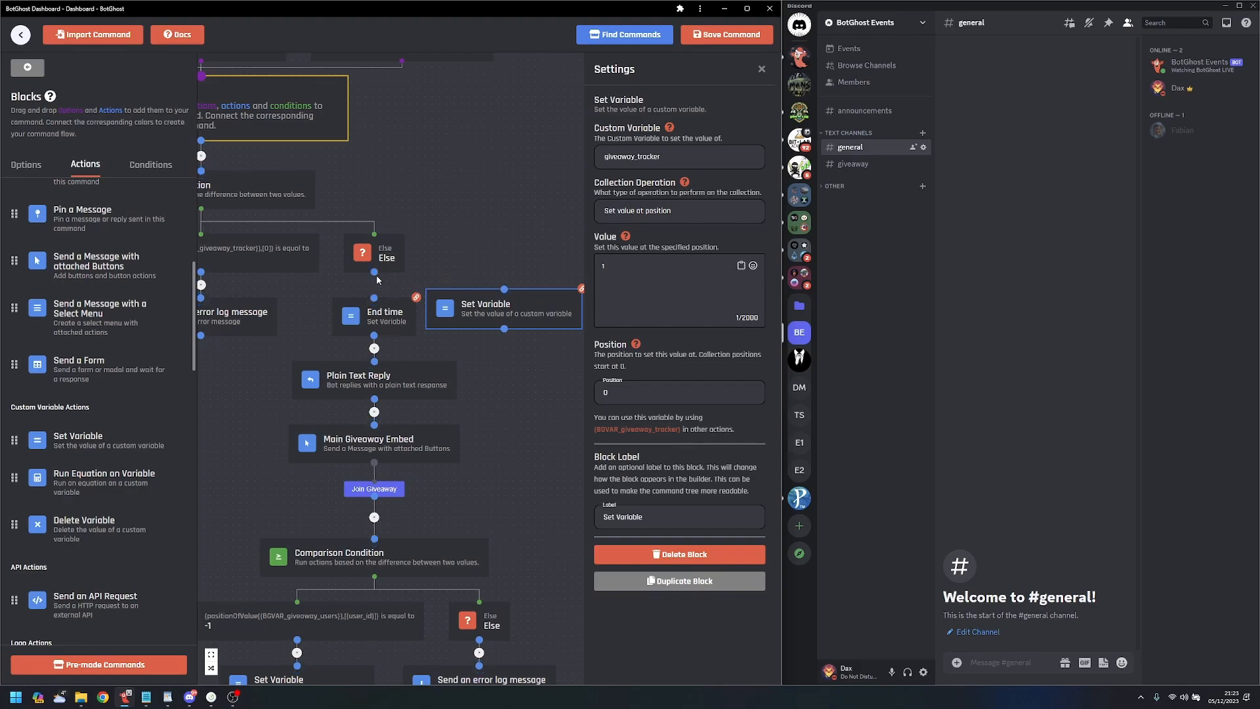
{"action": "left_click_drag", "start_coordinate": [374, 271], "coordinate": [386, 302]}
{"action": "left_click_drag", "start_coordinate": [504, 328], "coordinate": [375, 299]}
- Label the new Set Variable block "Set Active" and auto-arrange the command's blocks
{"action": "left_click_drag", "start_coordinate": [686, 515], "coordinate": [549, 522]}
{"action": "type", "text": "Set Active"}
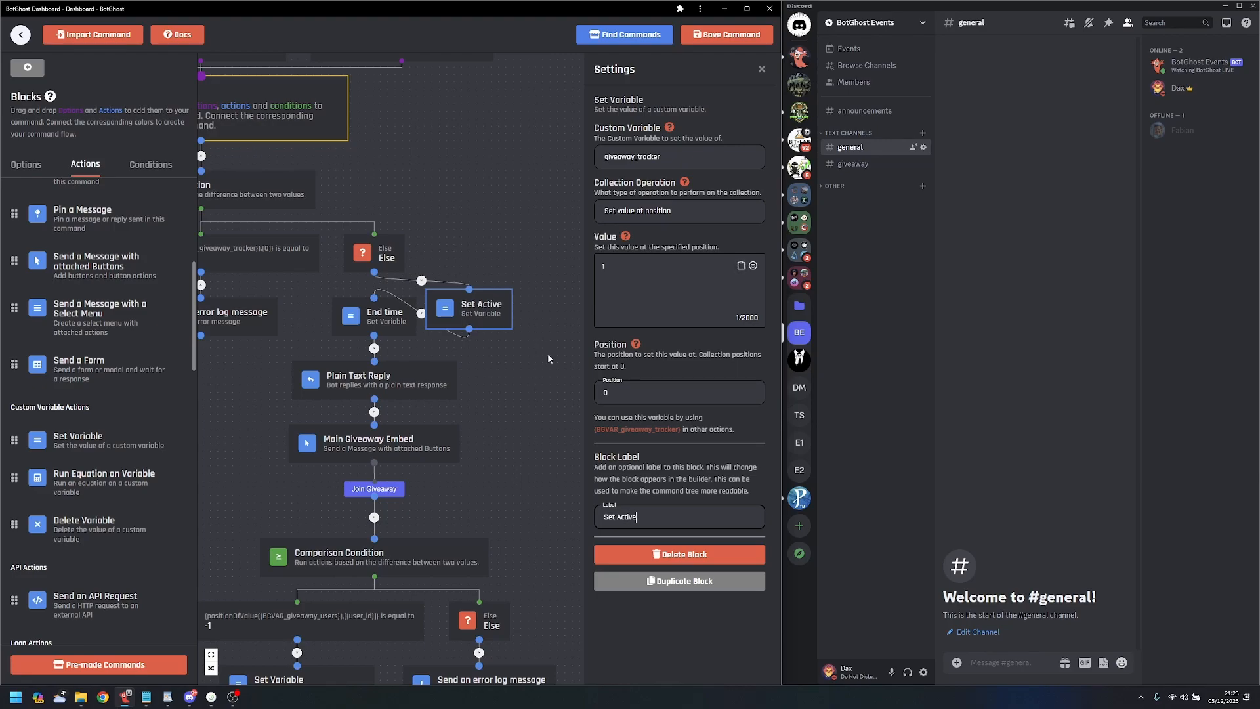
{"action": "left_click", "coordinate": [547, 353]}
{"action": "left_click", "coordinate": [210, 668]}
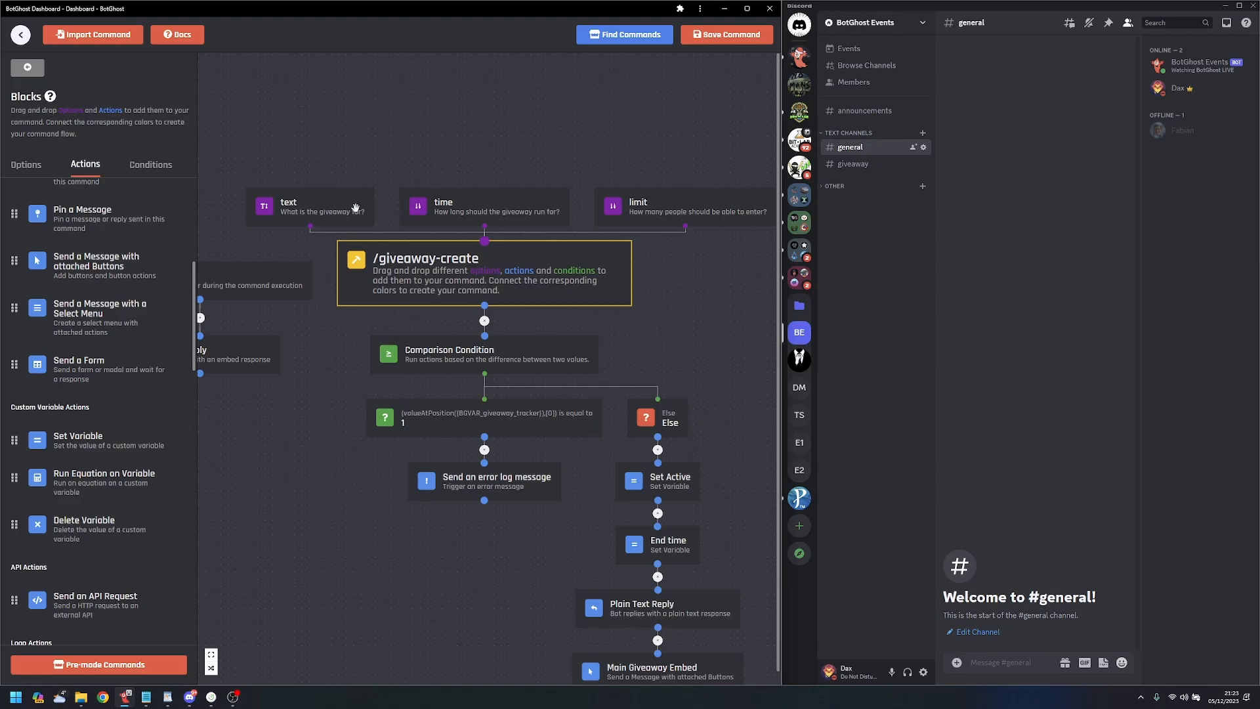
- Open the settings of the time number option
{"action": "left_click", "coordinate": [557, 200]}
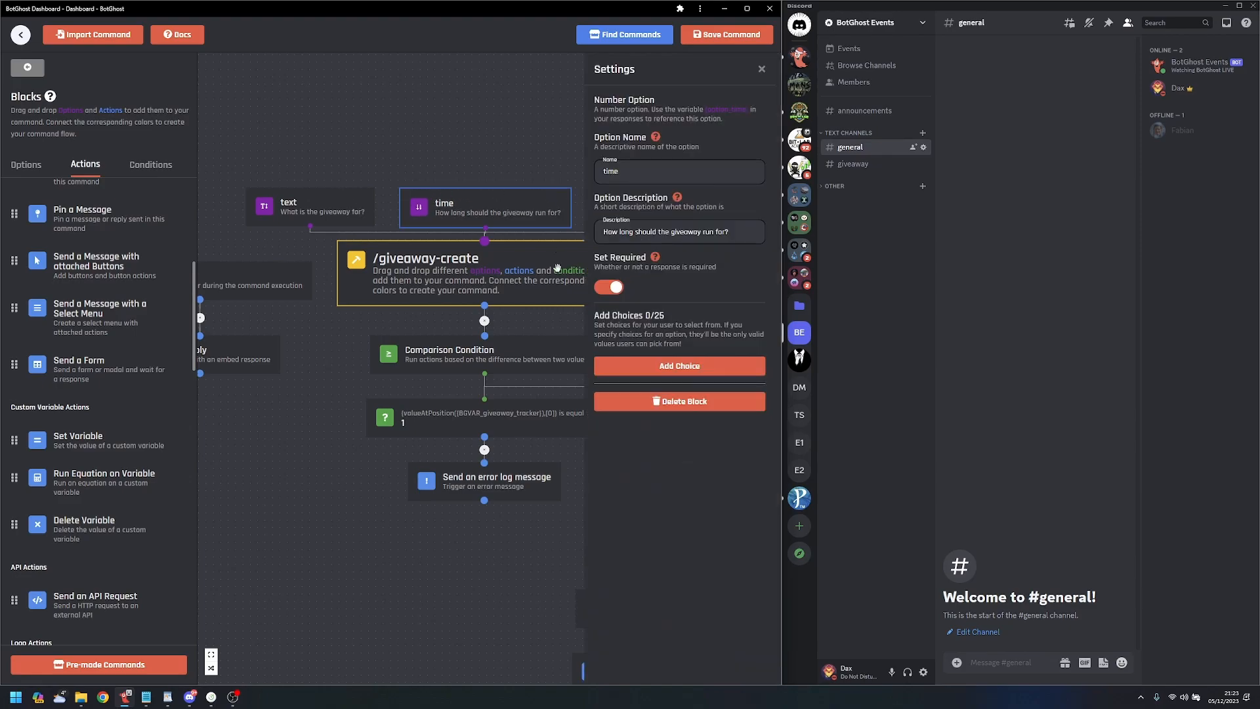
- Review the settings of the End time variable block and the limit option in the /giveaway-create command
{"action": "left_click", "coordinate": [543, 334]}
{"action": "left_click_drag", "start_coordinate": [690, 336], "coordinate": [519, 203]}
{"action": "left_click", "coordinate": [503, 411]}
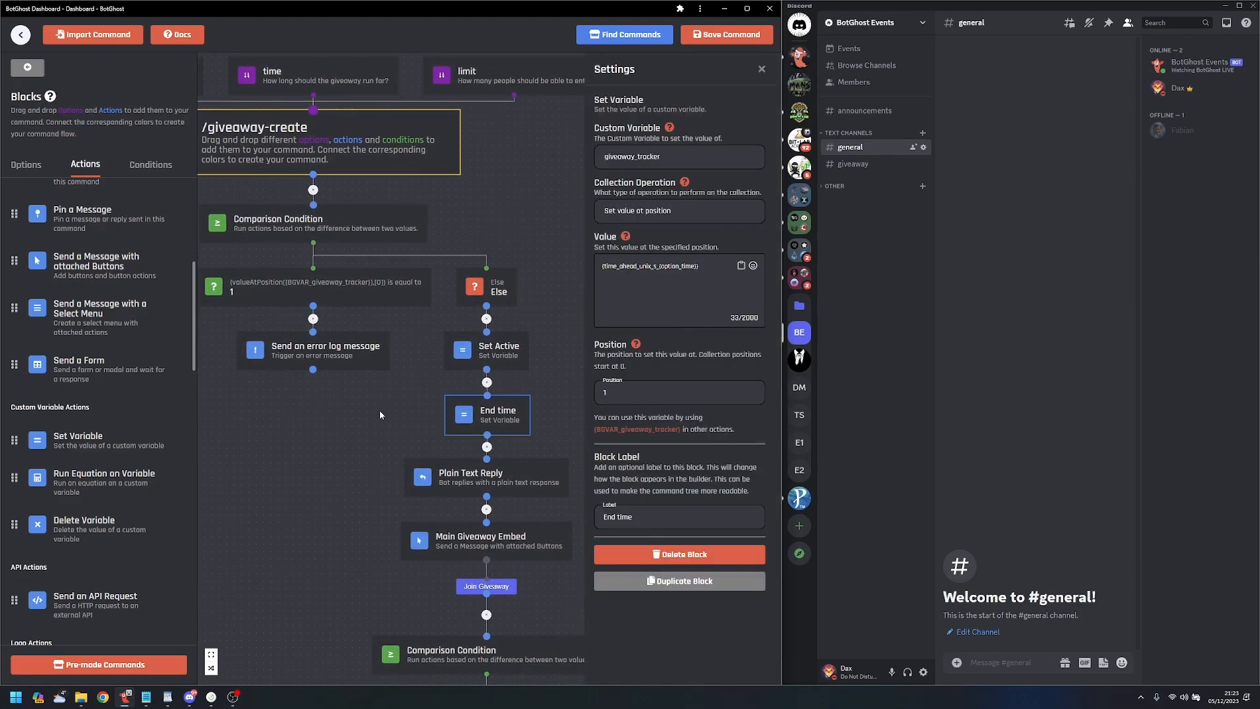
{"action": "left_click_drag", "start_coordinate": [332, 452], "coordinate": [388, 472]}
{"action": "left_click", "coordinate": [387, 477]}
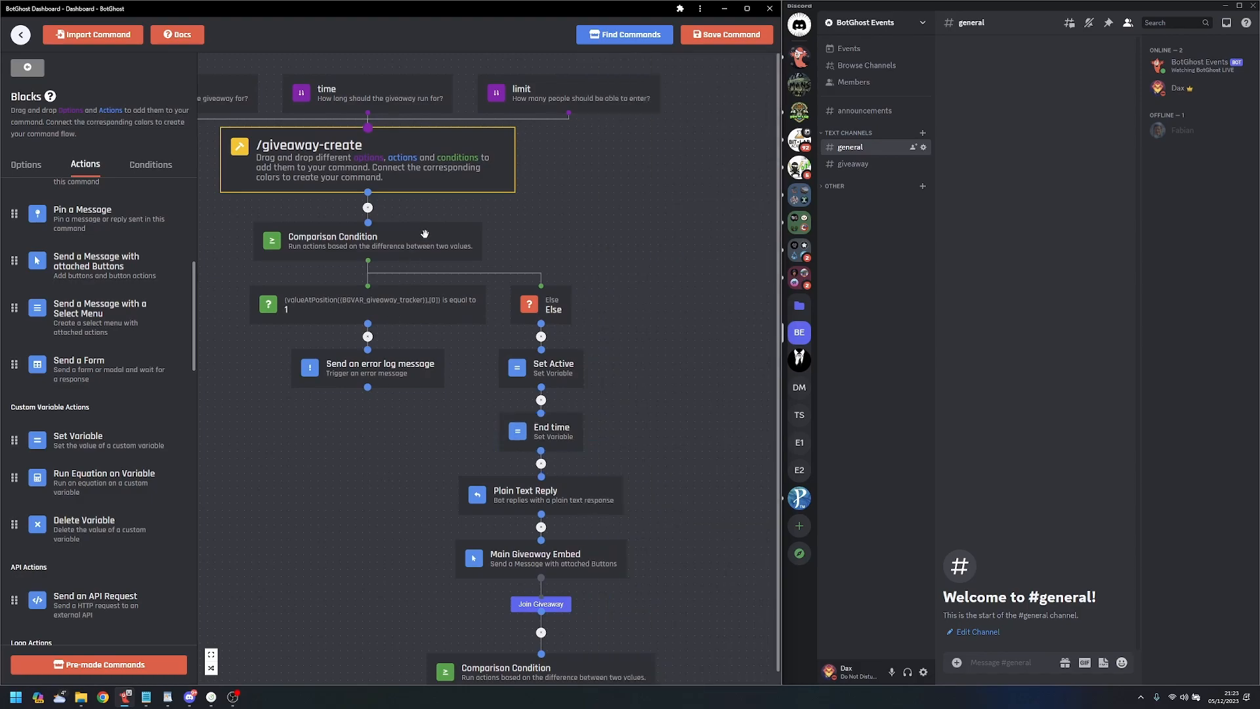
{"action": "left_click", "coordinate": [546, 110]}
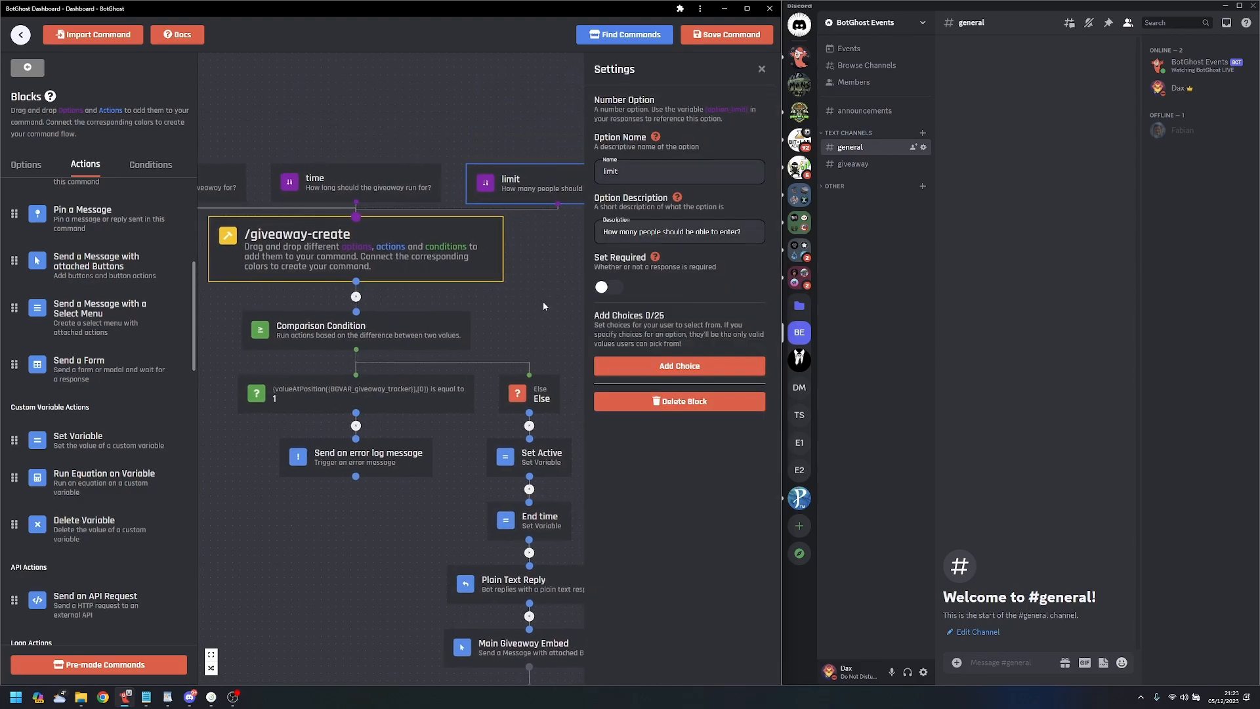
{"action": "left_click", "coordinate": [541, 289]}
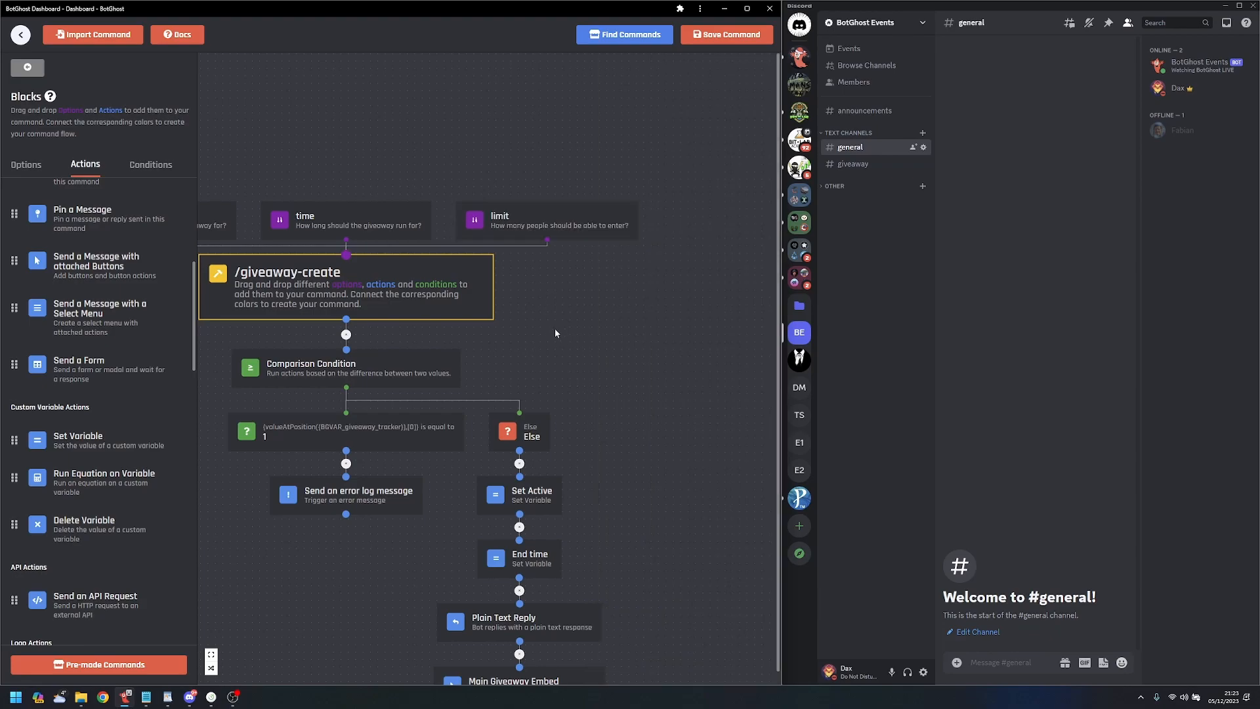
- Examine the else branch of /giveaway-create, checking how the Set Active and End time blocks set positions in giveaway_tracker
{"action": "left_click_drag", "start_coordinate": [563, 273], "coordinate": [566, 72]}
{"action": "scroll", "coordinate": [676, 372], "scroll_direction": "down", "scroll_amount": 2}
{"action": "left_click_drag", "start_coordinate": [676, 372], "coordinate": [706, 466]}
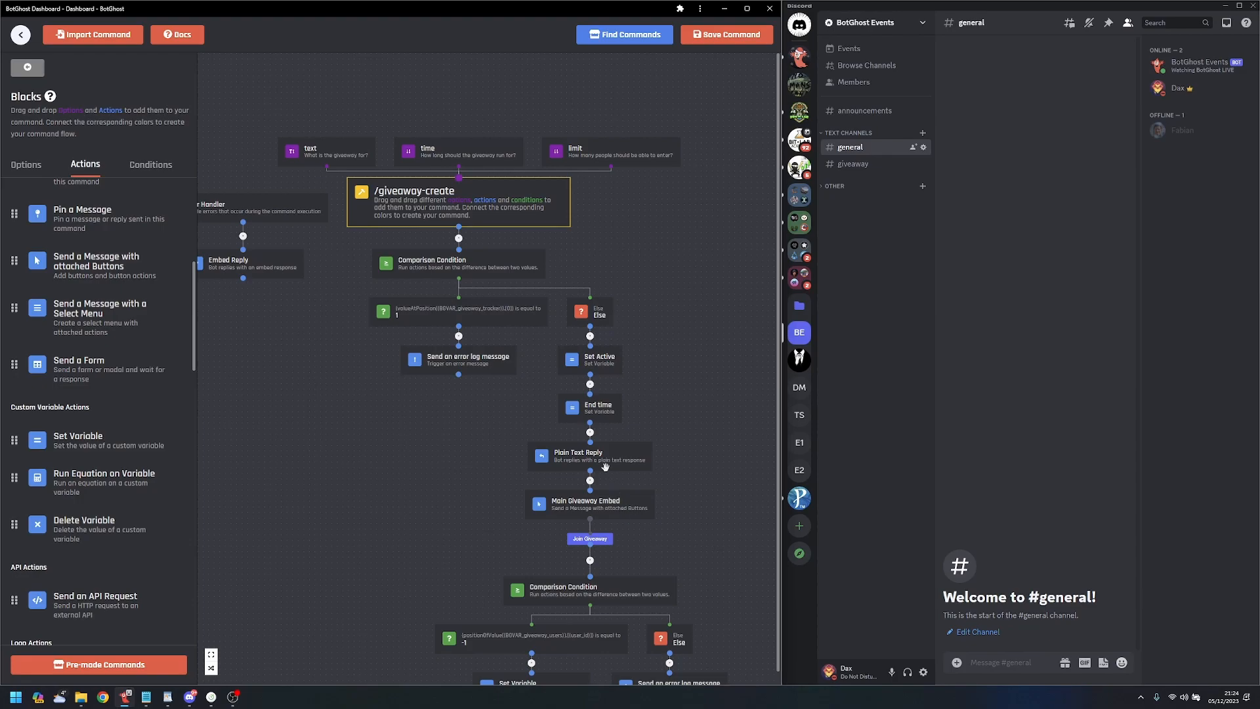
{"action": "scroll", "coordinate": [700, 331], "scroll_direction": "down", "scroll_amount": 3}
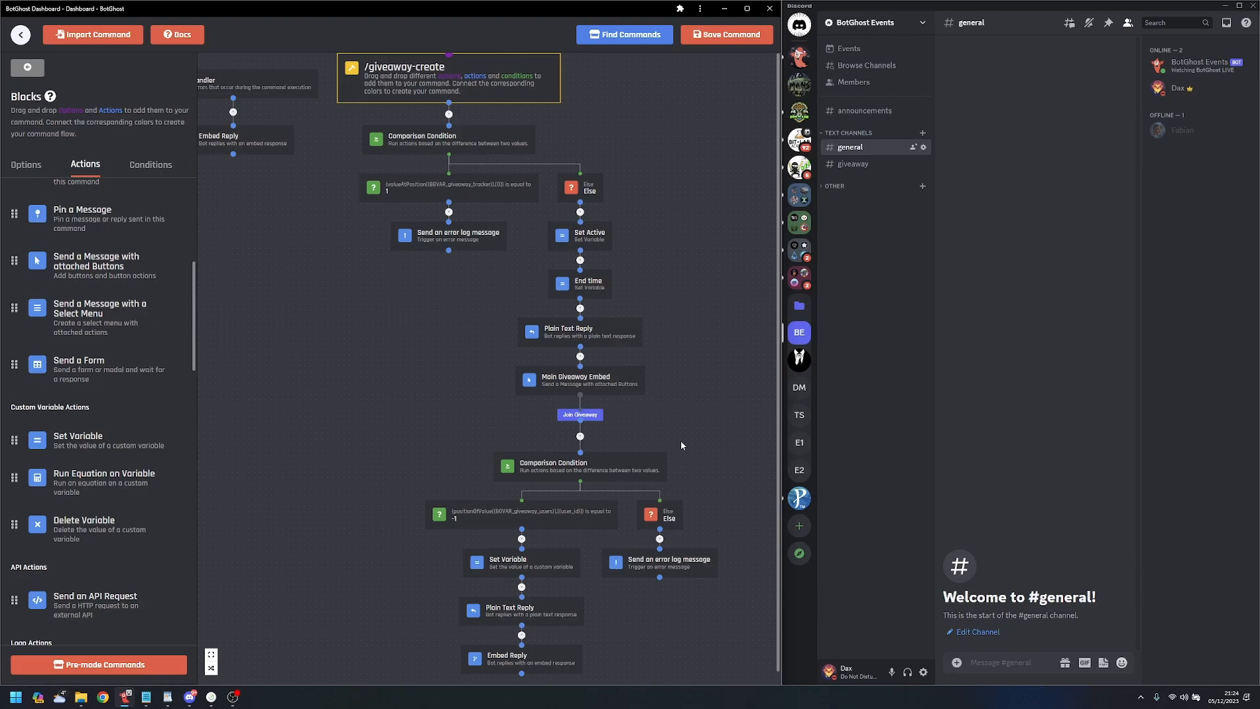
{"action": "left_click", "coordinate": [594, 238]}
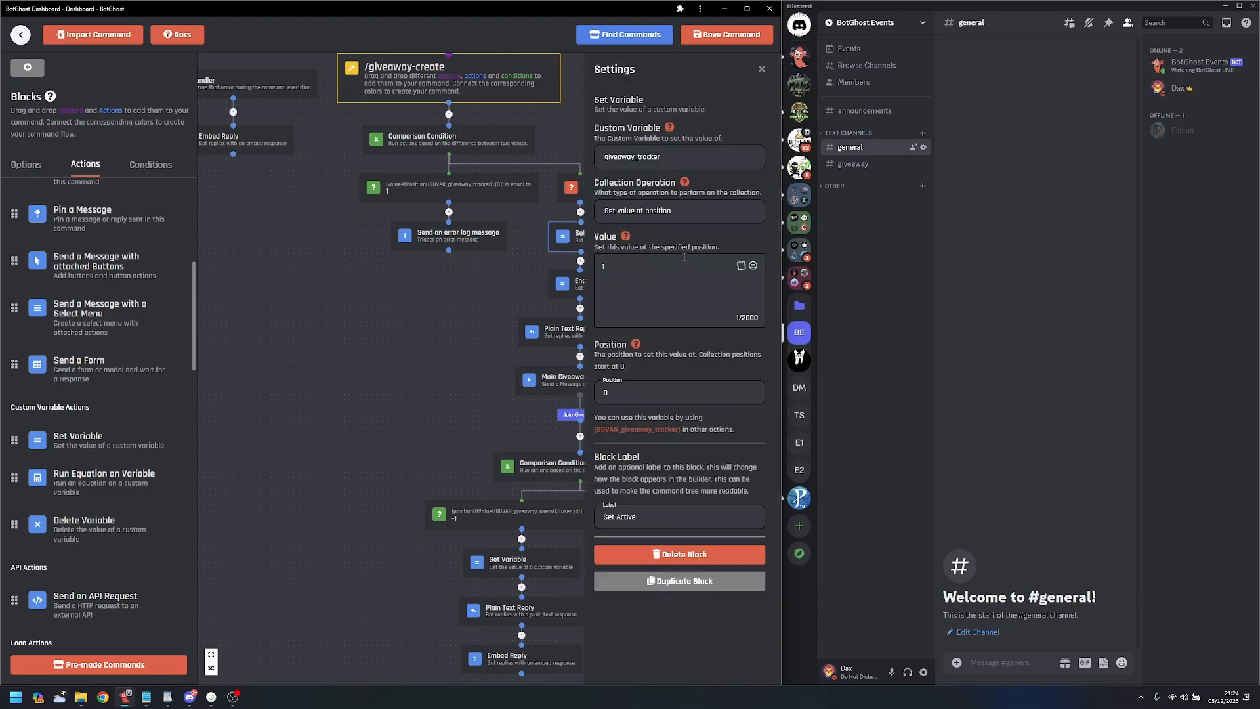
{"action": "left_click_drag", "start_coordinate": [470, 327], "coordinate": [368, 376]}
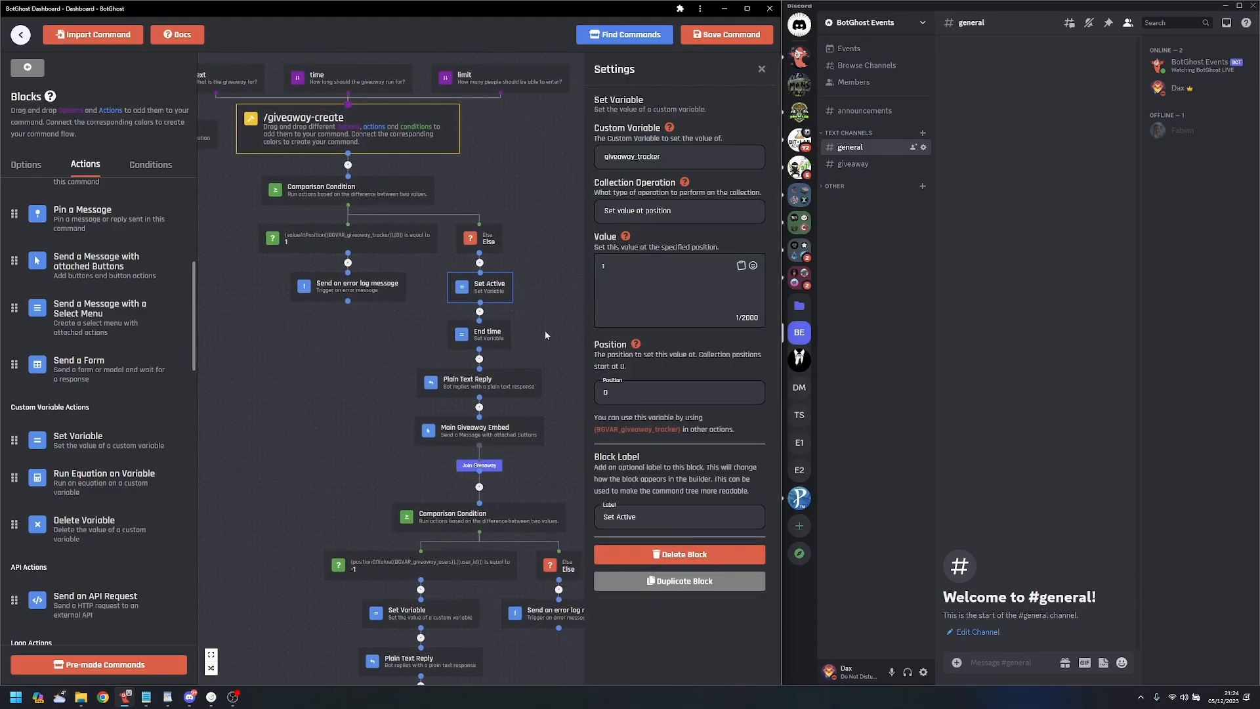
{"action": "left_click", "coordinate": [506, 338]}
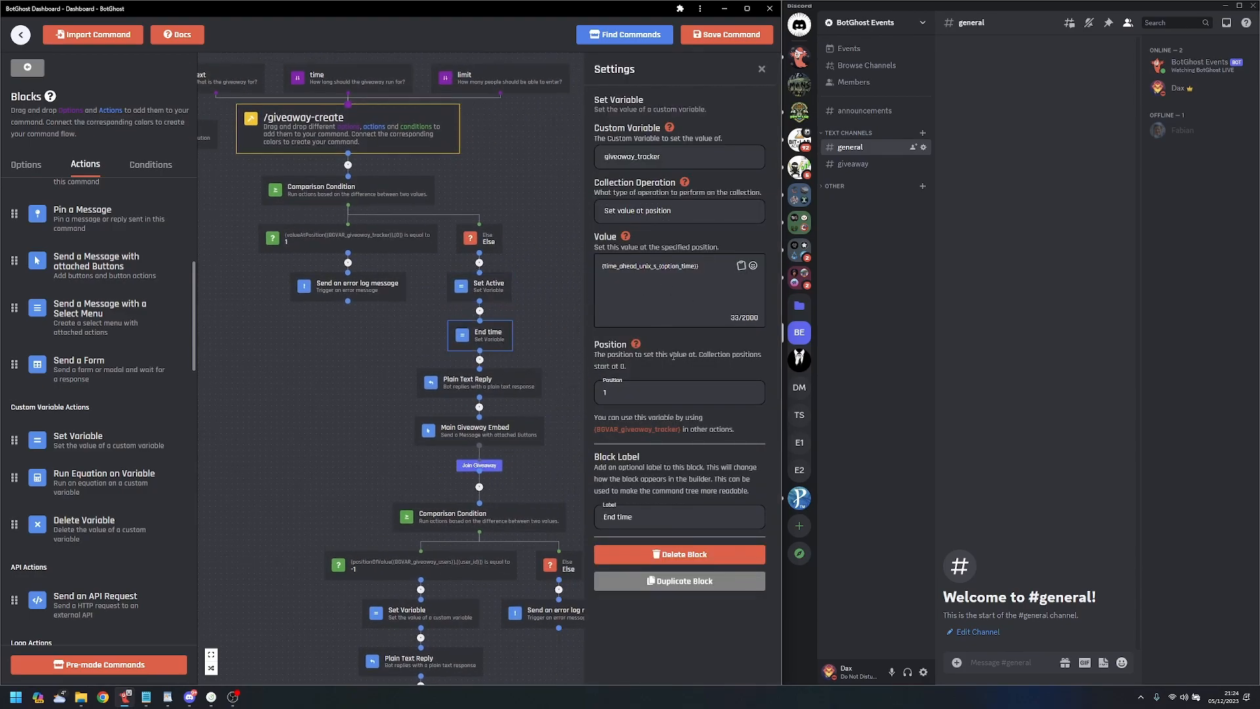
{"action": "left_click", "coordinate": [542, 322]}
- Save the /giveaway-create command, leave the builder and open the new timed event form in Timed Events
{"action": "left_click", "coordinate": [707, 36]}
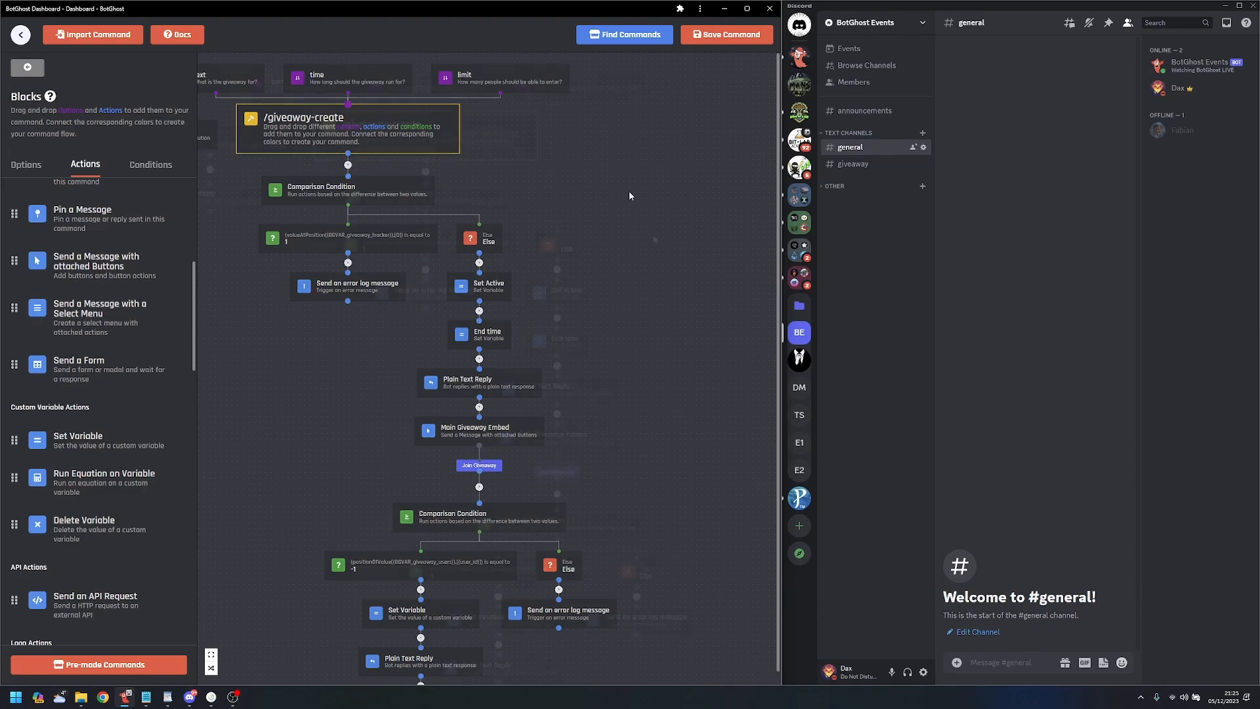
{"action": "left_click_drag", "start_coordinate": [575, 228], "coordinate": [652, 235]}
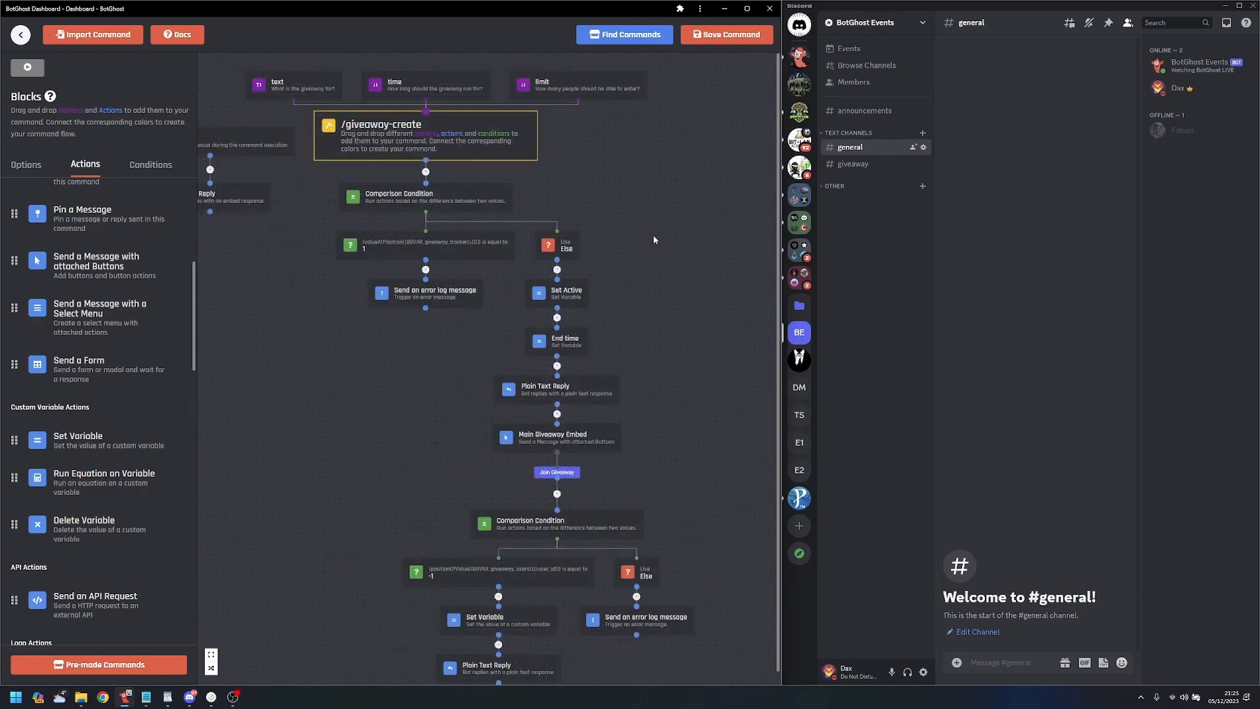
{"action": "left_click", "coordinate": [21, 34]}
{"action": "left_click", "coordinate": [395, 388]}
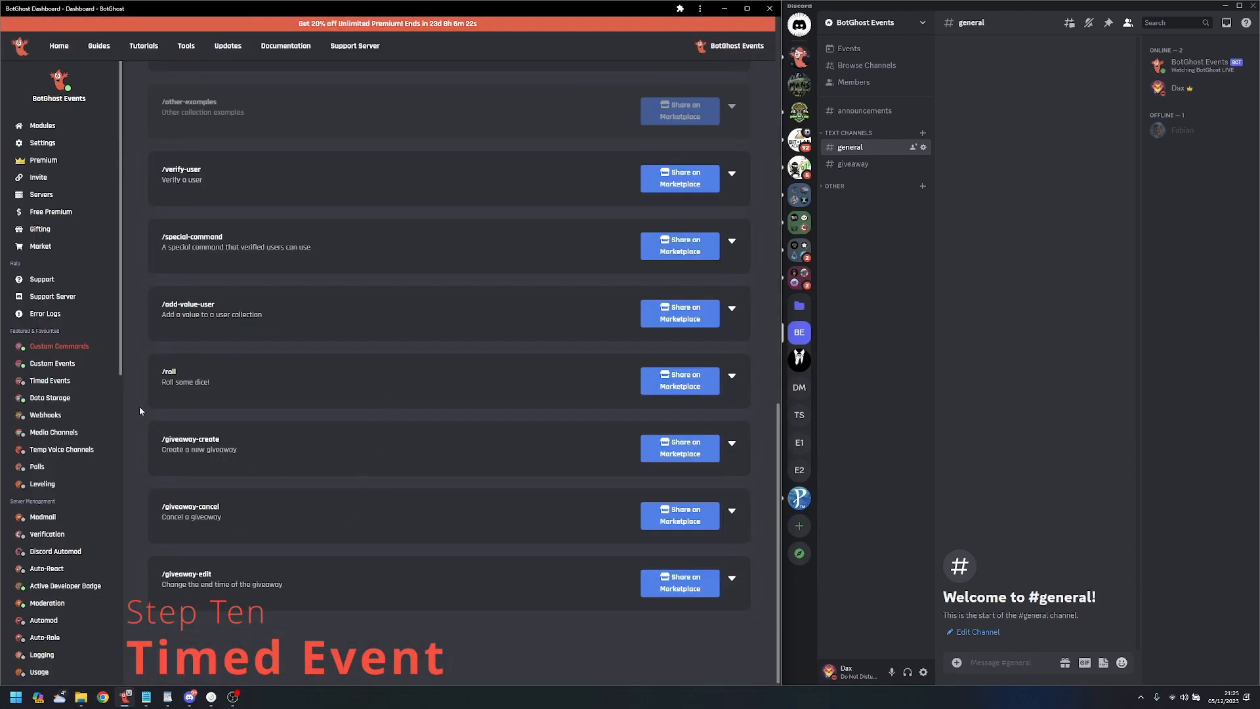
{"action": "left_click", "coordinate": [59, 384]}
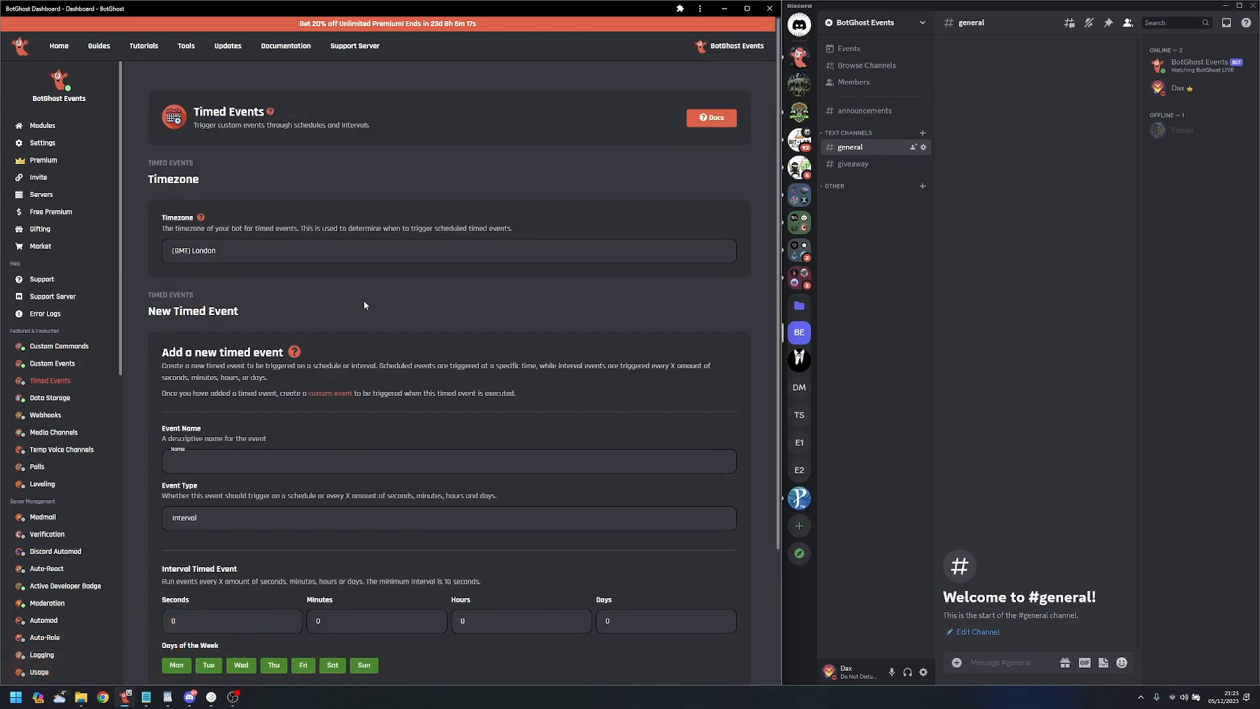
{"action": "scroll", "coordinate": [534, 376], "scroll_direction": "down", "scroll_amount": 3}
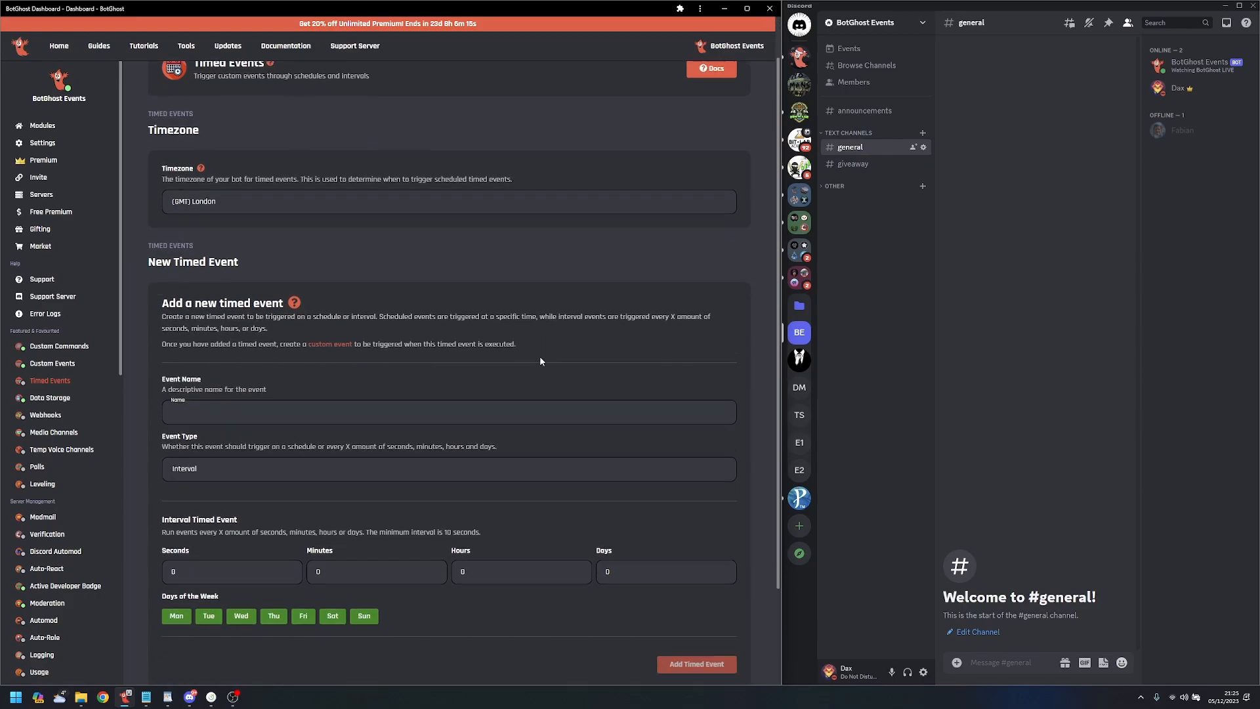
{"action": "scroll", "coordinate": [282, 277], "scroll_direction": "down", "scroll_amount": 1}
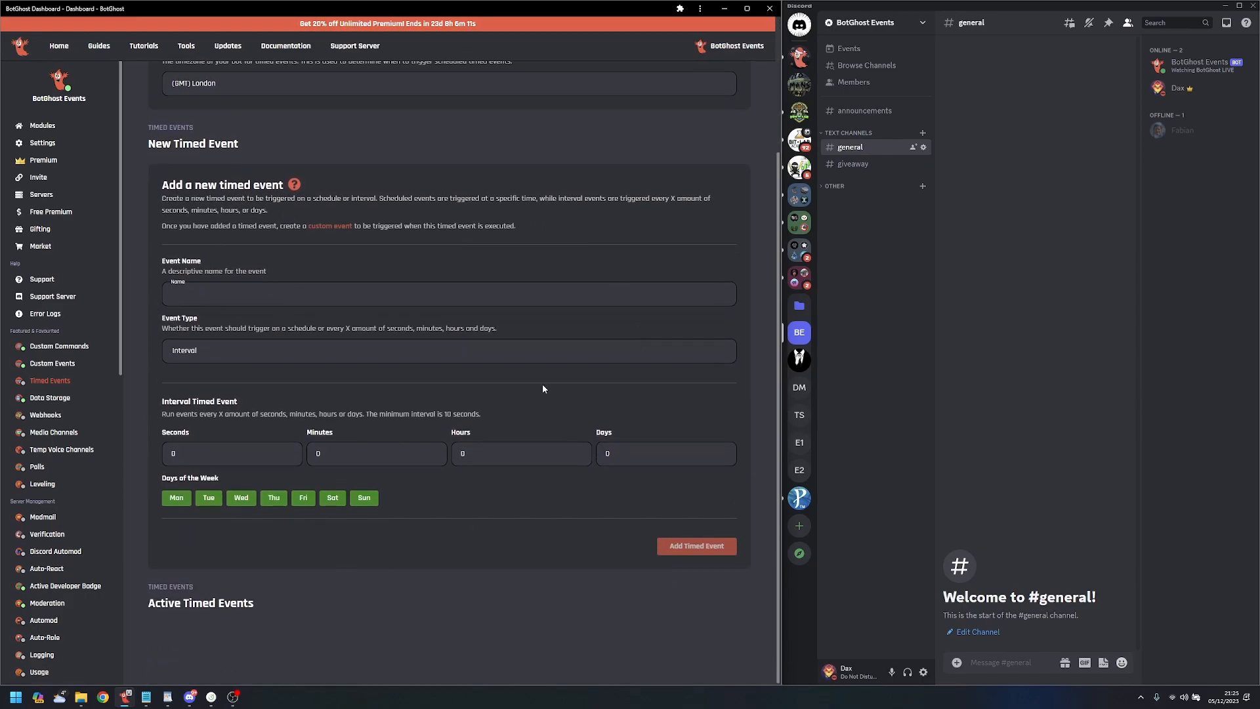
- Name the new timed event Giveaway Tracker and set it to run at an interval of 10 seconds
{"action": "left_click", "coordinate": [222, 296]}
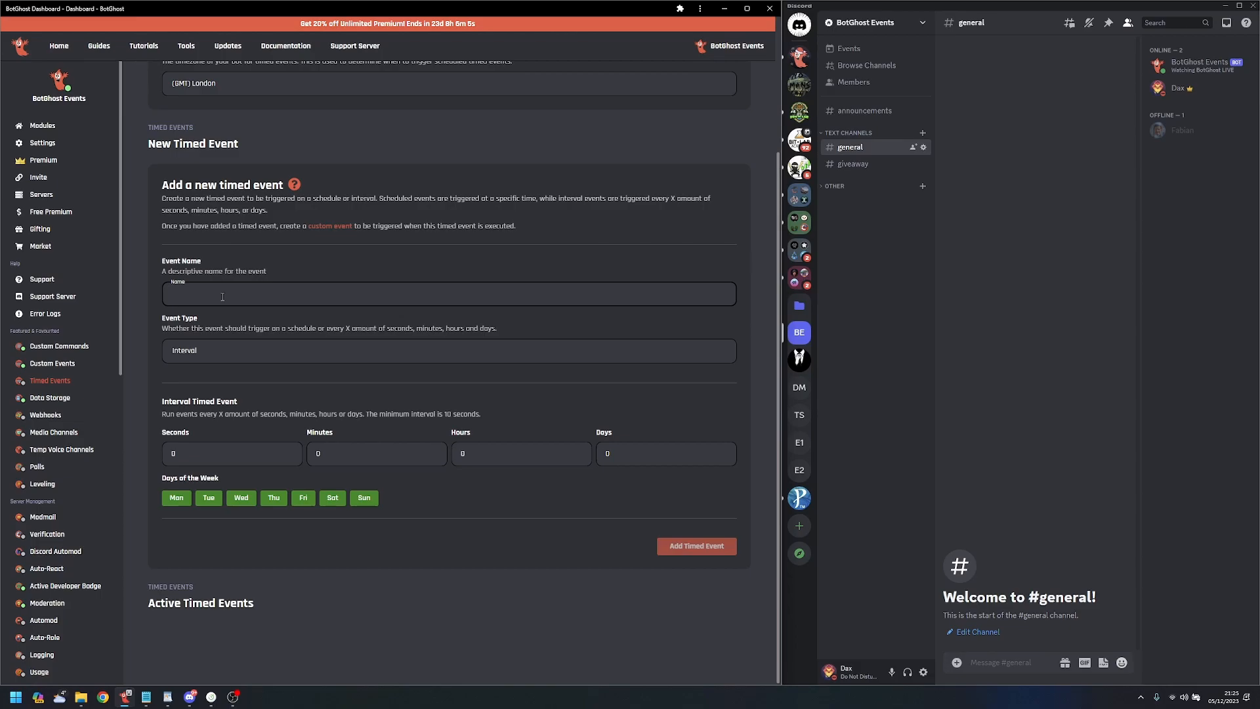
{"action": "type", "text": "Giveaway T"}
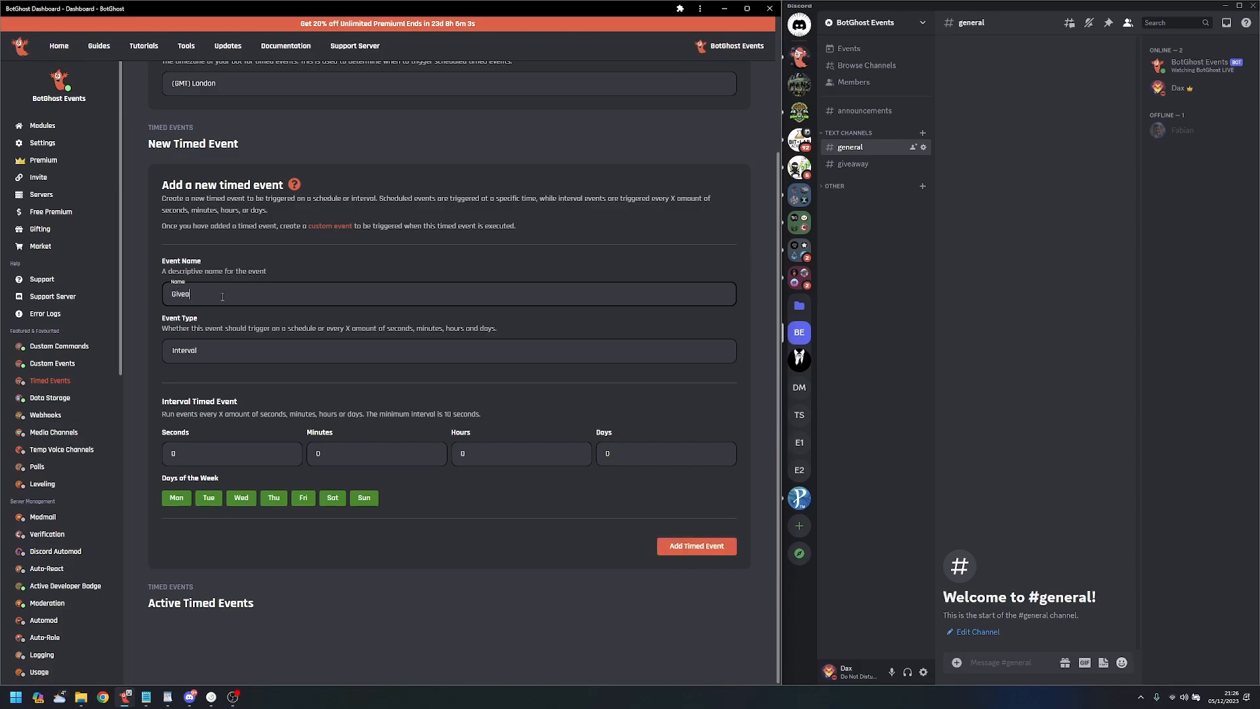
{"action": "type", "text": "racker"}
{"action": "left_click", "coordinate": [234, 352]}
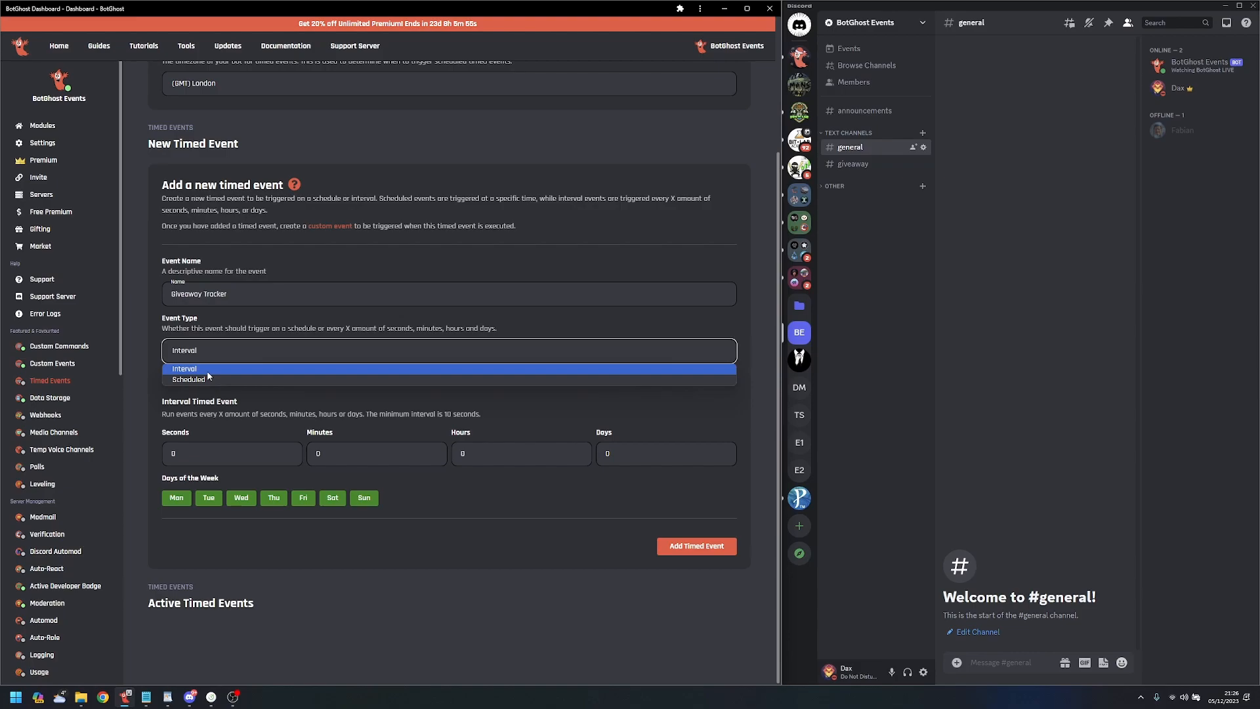
{"action": "left_click", "coordinate": [208, 372]}
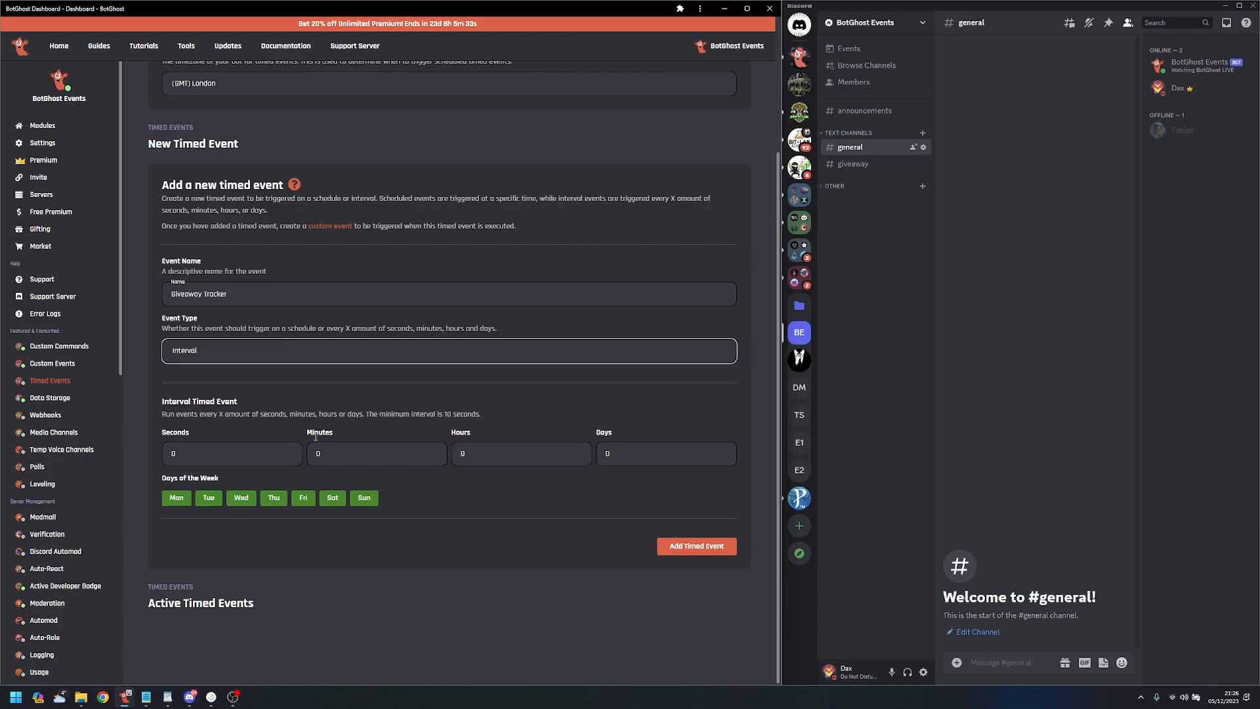
{"action": "left_click", "coordinate": [205, 453]}
{"action": "type", "text": "10"}
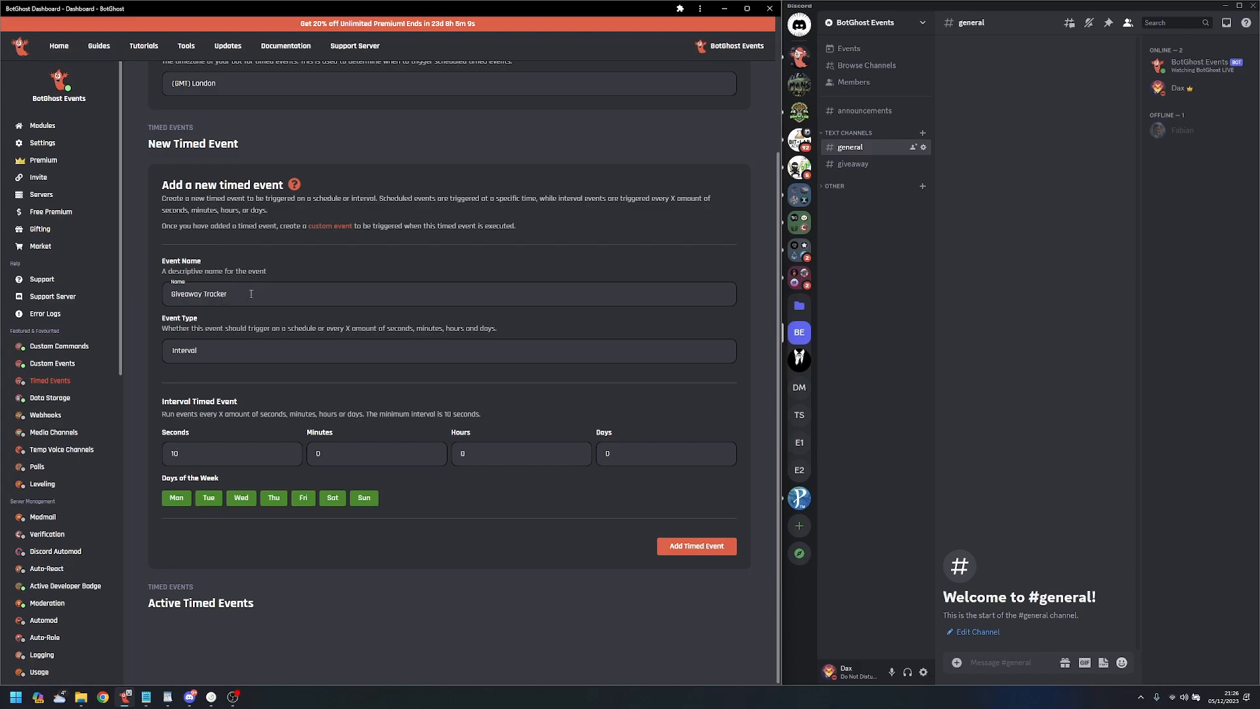
- Add and save the Giveaway Tracker timed event, and review its settings among the active timed events
{"action": "left_click", "coordinate": [697, 551]}
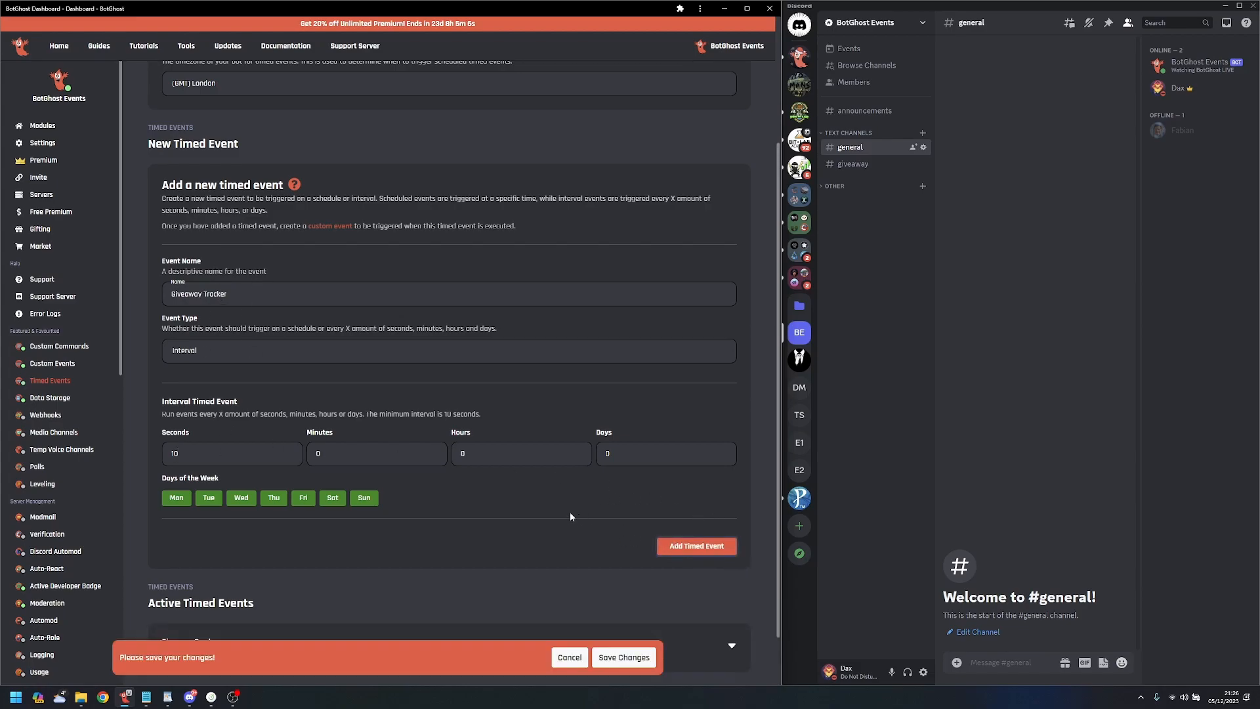
{"action": "left_click", "coordinate": [634, 657]}
{"action": "scroll", "coordinate": [393, 558], "scroll_direction": "down", "scroll_amount": 1}
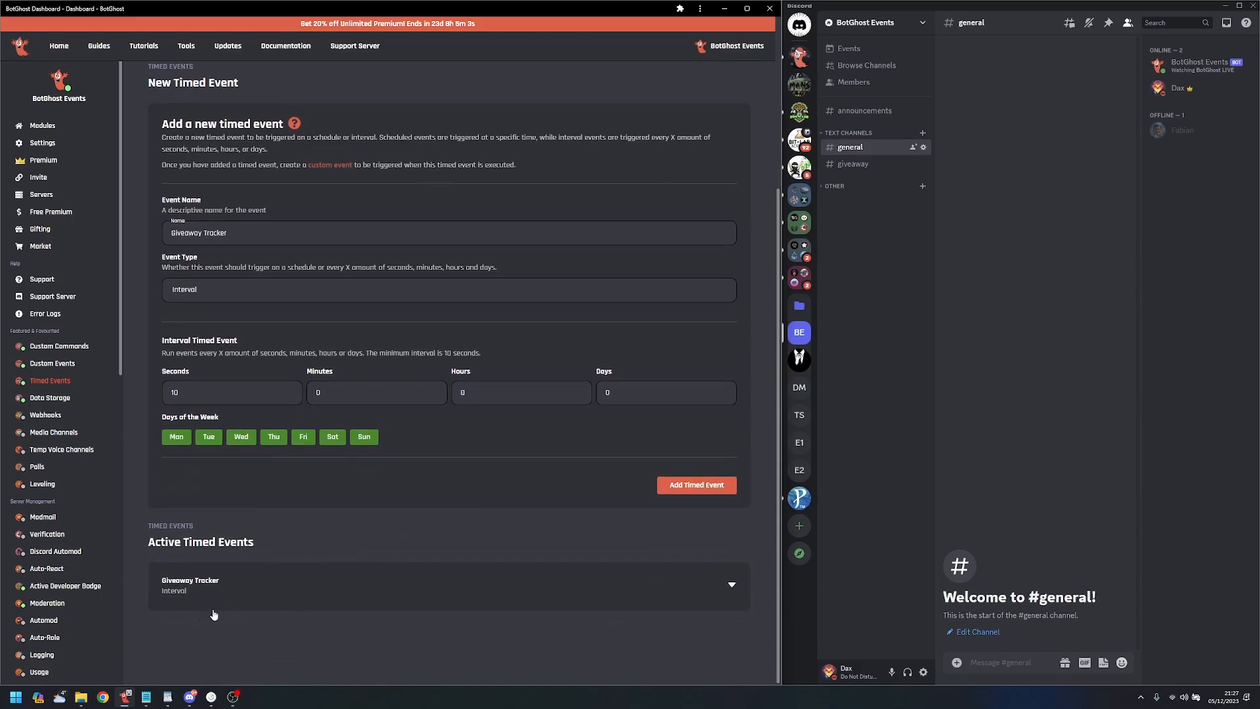
{"action": "left_click", "coordinate": [221, 605]}
{"action": "scroll", "coordinate": [333, 496], "scroll_direction": "down", "scroll_amount": 5}
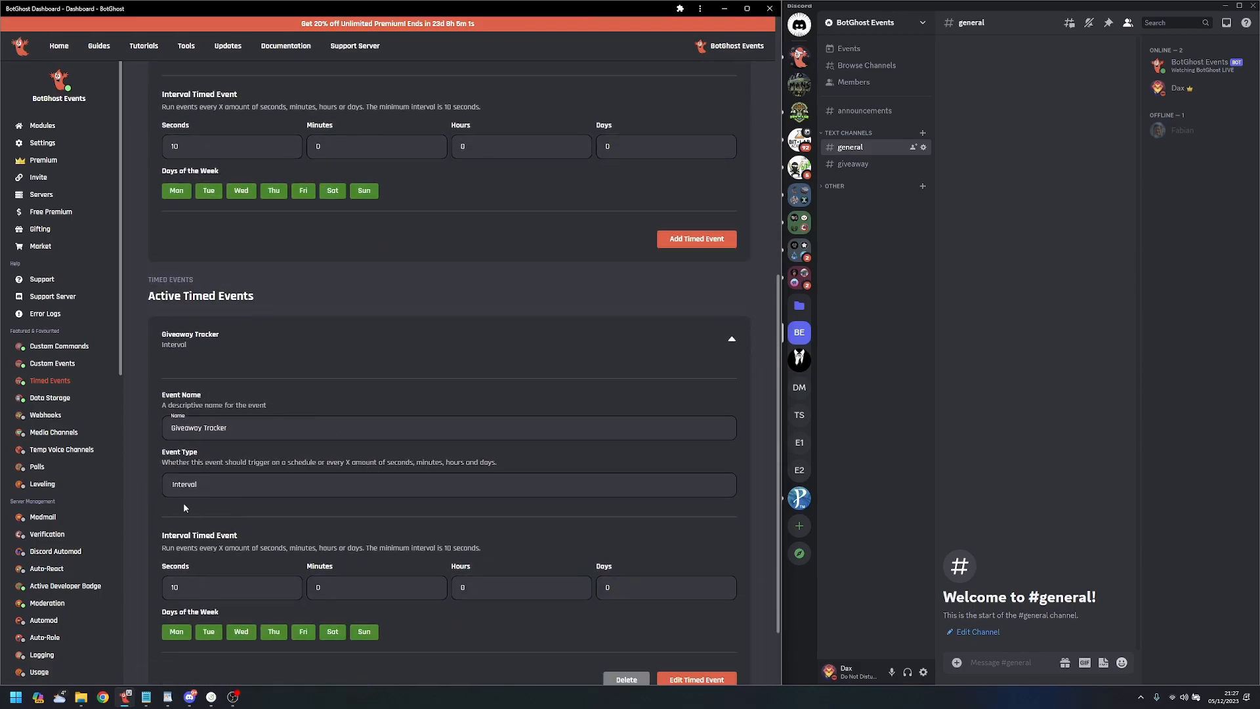
{"action": "scroll", "coordinate": [349, 388], "scroll_direction": "up", "scroll_amount": 3}
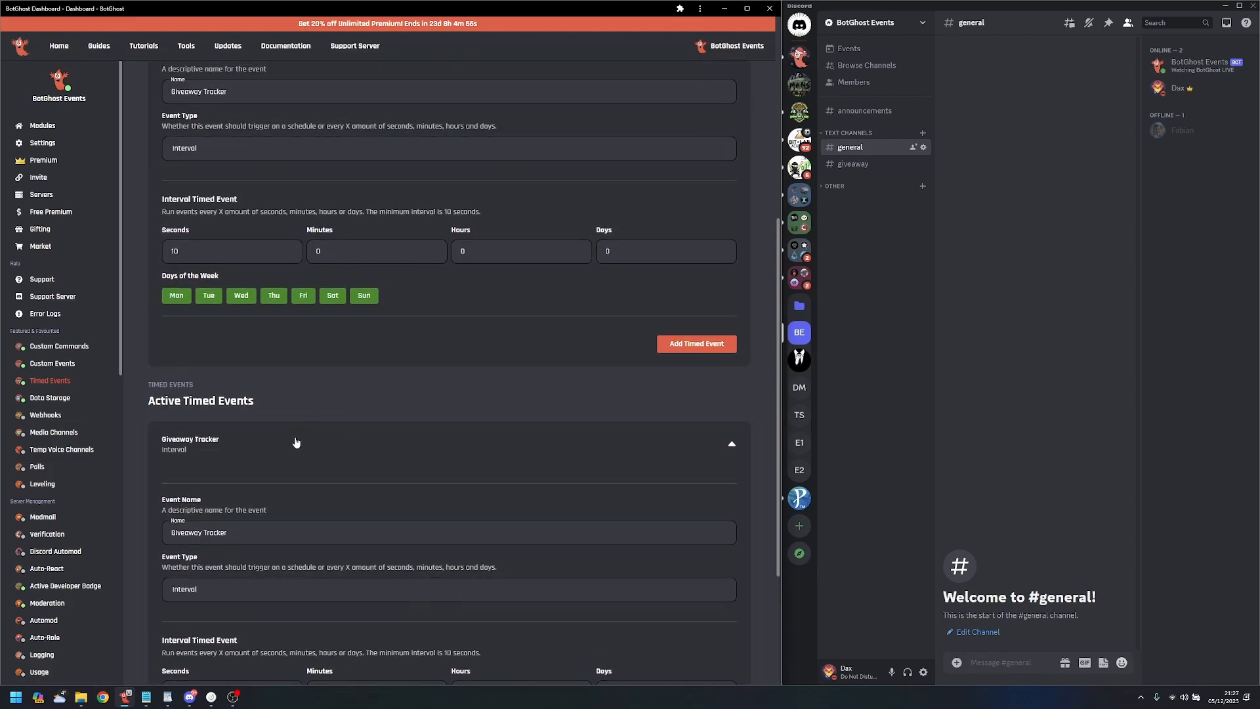
{"action": "scroll", "coordinate": [296, 442], "scroll_direction": "down", "scroll_amount": 2}
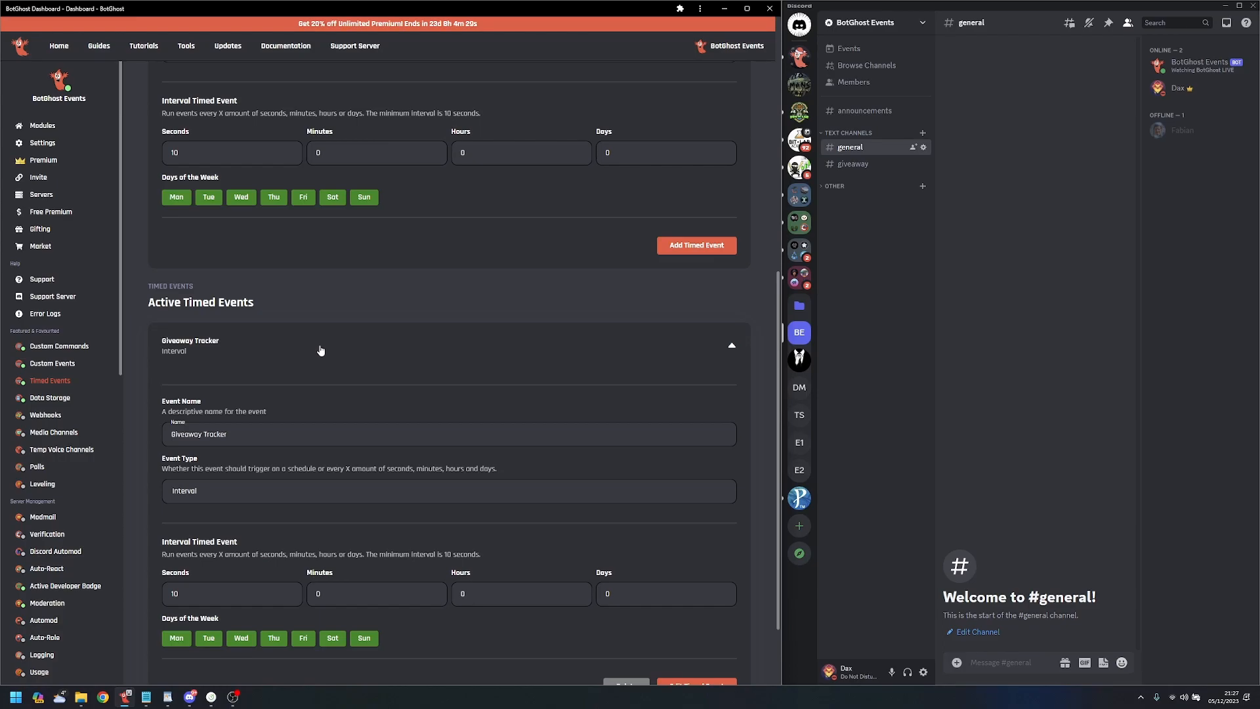
{"action": "scroll", "coordinate": [308, 349], "scroll_direction": "down", "scroll_amount": 2}
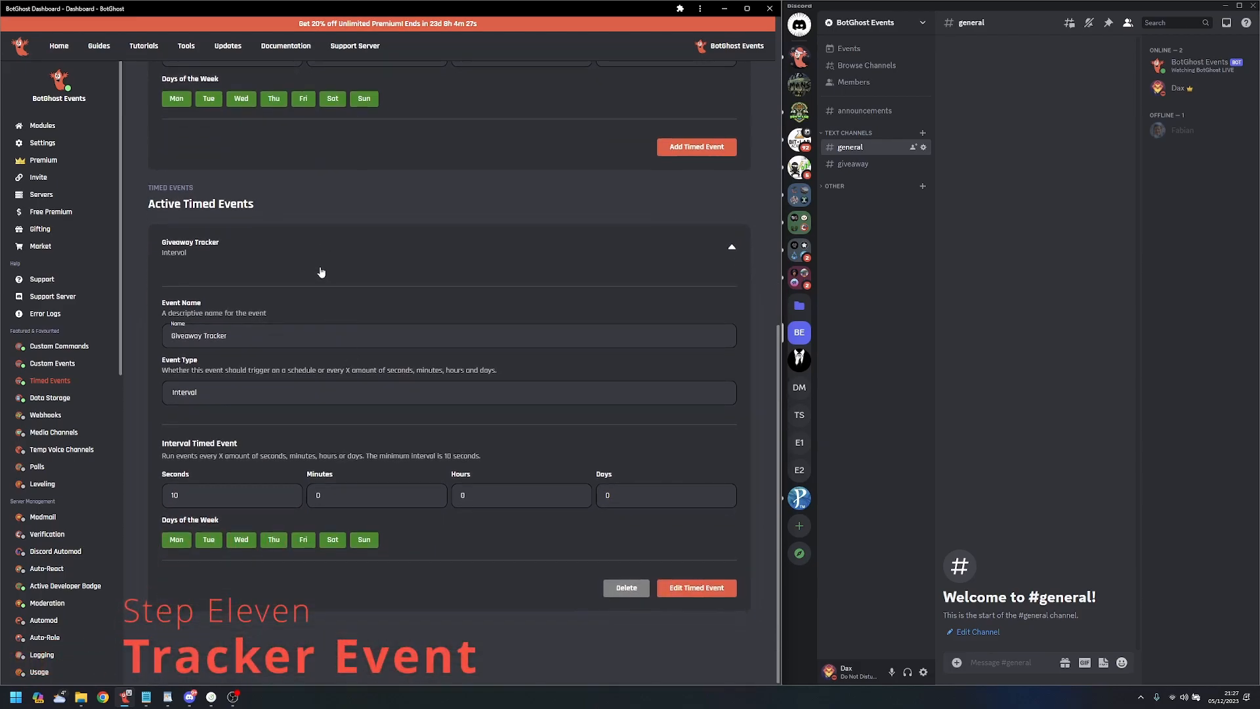
- Start a new custom event that is triggered by the Giveaway Tracker Timed Event
{"action": "left_click", "coordinate": [54, 363]}
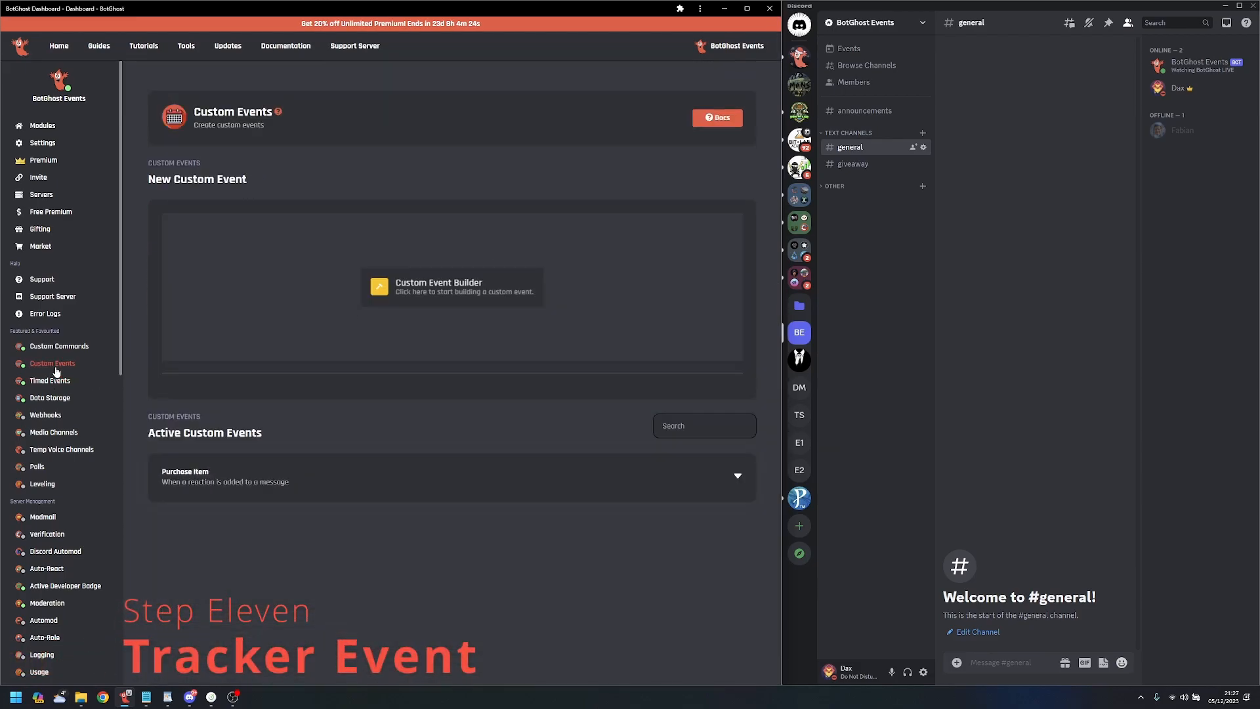
{"action": "left_click", "coordinate": [295, 286]}
{"action": "double_click", "coordinate": [305, 279]}
{"action": "left_click", "coordinate": [381, 336]}
{"action": "left_click", "coordinate": [389, 396]}
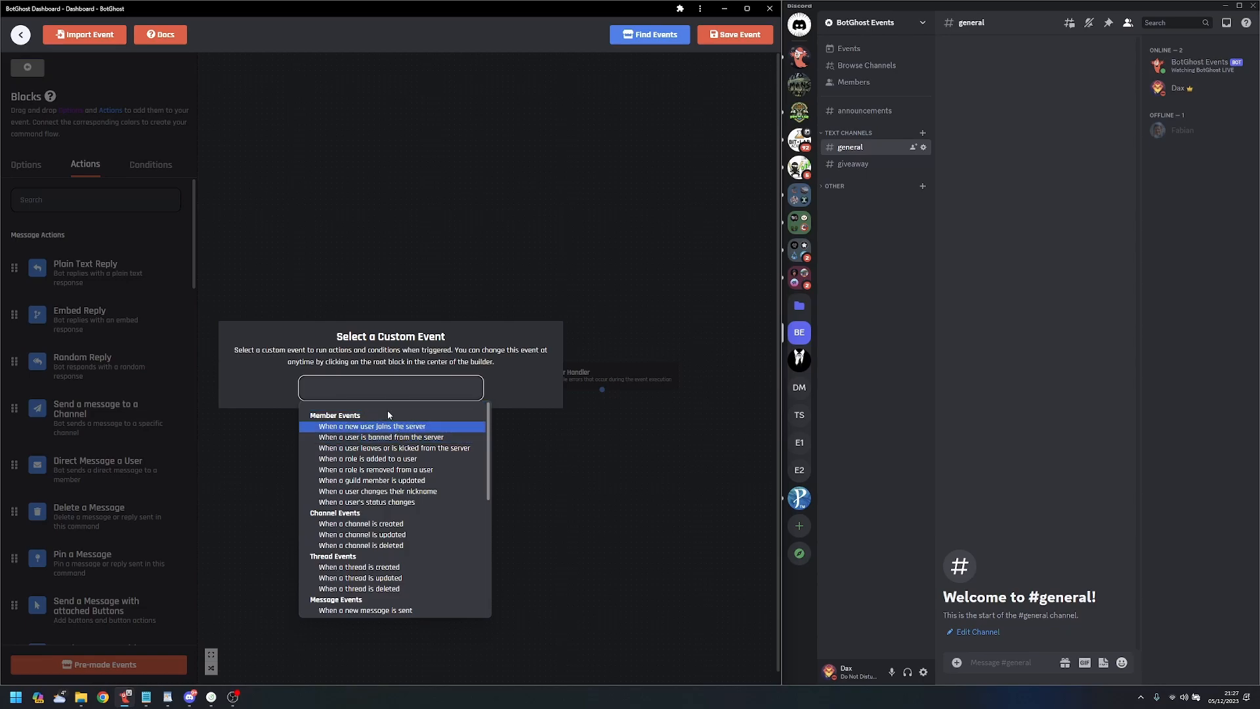
{"action": "scroll", "coordinate": [420, 536], "scroll_direction": "down", "scroll_amount": 5}
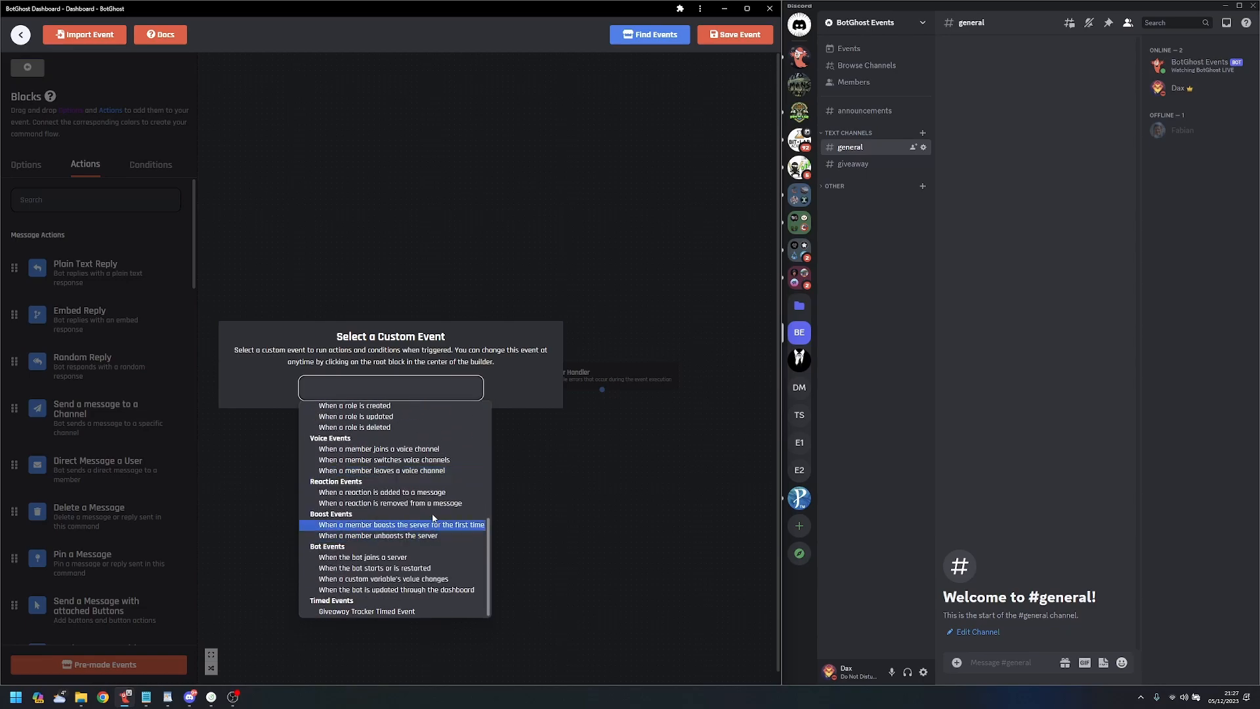
{"action": "left_click", "coordinate": [356, 613]}
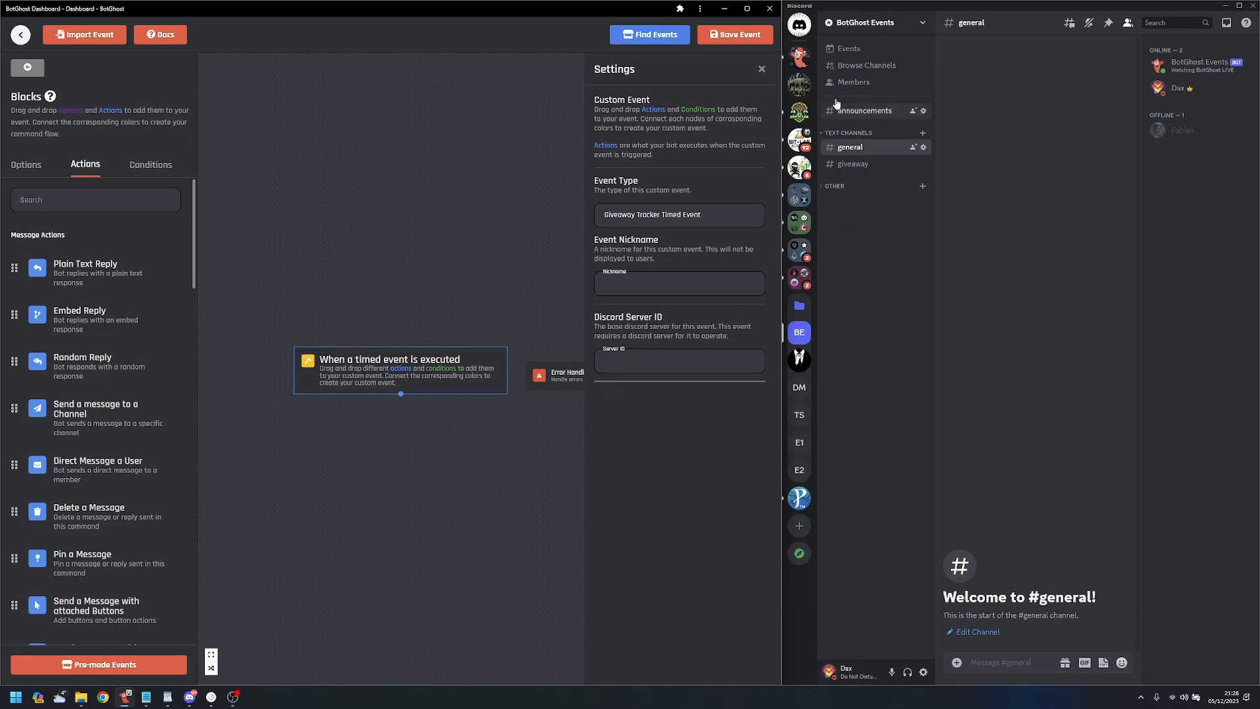
- Copy the BotGhost Events server's ID from Discord into the custom event's server ID, and set its nickname to Giveaway Track
{"action": "left_click", "coordinate": [864, 25]}
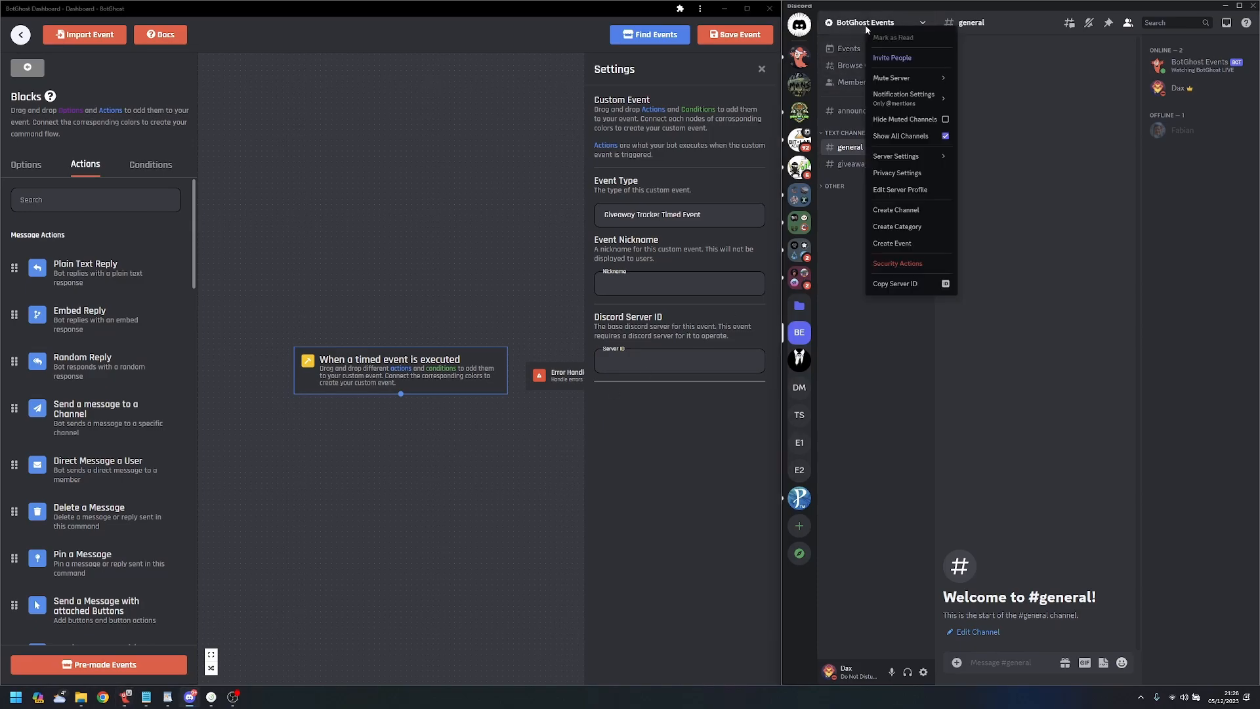
{"action": "left_click", "coordinate": [907, 283]}
{"action": "left_click", "coordinate": [637, 360]}
{"action": "key", "text": "ctrl+v"}
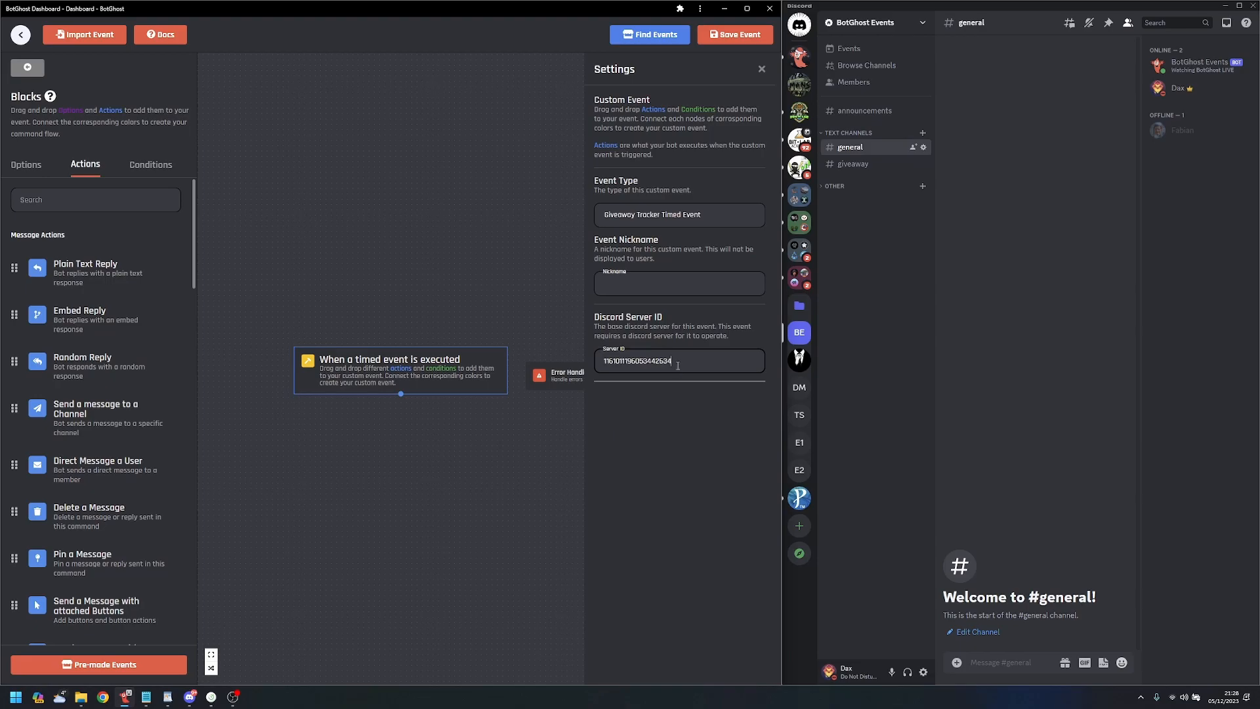
{"action": "left_click", "coordinate": [703, 287]}
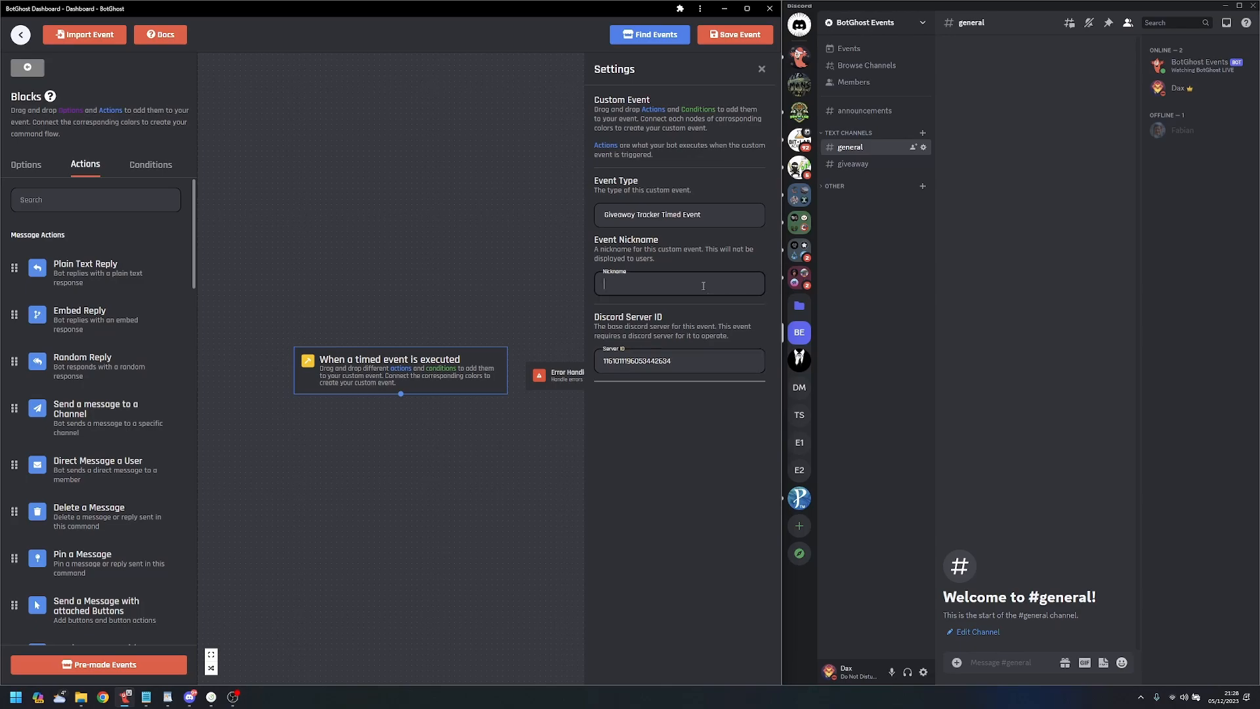
{"action": "type", "text": "Giveaway Track"}
- Add a Comparison Condition block below the timed event block, connect the two and arrange the condition with its Else branch
{"action": "scroll", "coordinate": [403, 524], "scroll_direction": "up", "scroll_amount": 2}
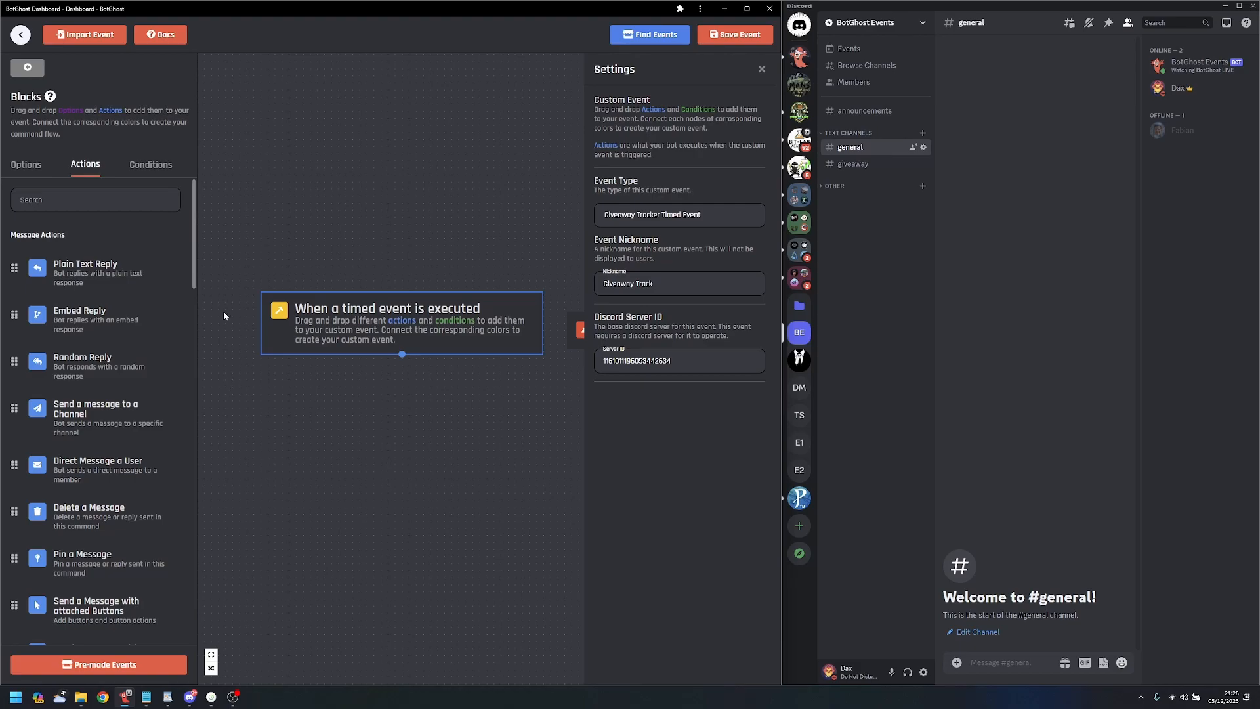
{"action": "left_click", "coordinate": [145, 164]}
{"action": "left_click_drag", "start_coordinate": [66, 204], "coordinate": [440, 453]}
{"action": "left_click_drag", "start_coordinate": [401, 355], "coordinate": [461, 431]}
{"action": "left_click_drag", "start_coordinate": [482, 519], "coordinate": [324, 489]}
{"action": "left_click_drag", "start_coordinate": [450, 402], "coordinate": [436, 400]}
{"action": "left_click", "coordinate": [77, 168]}
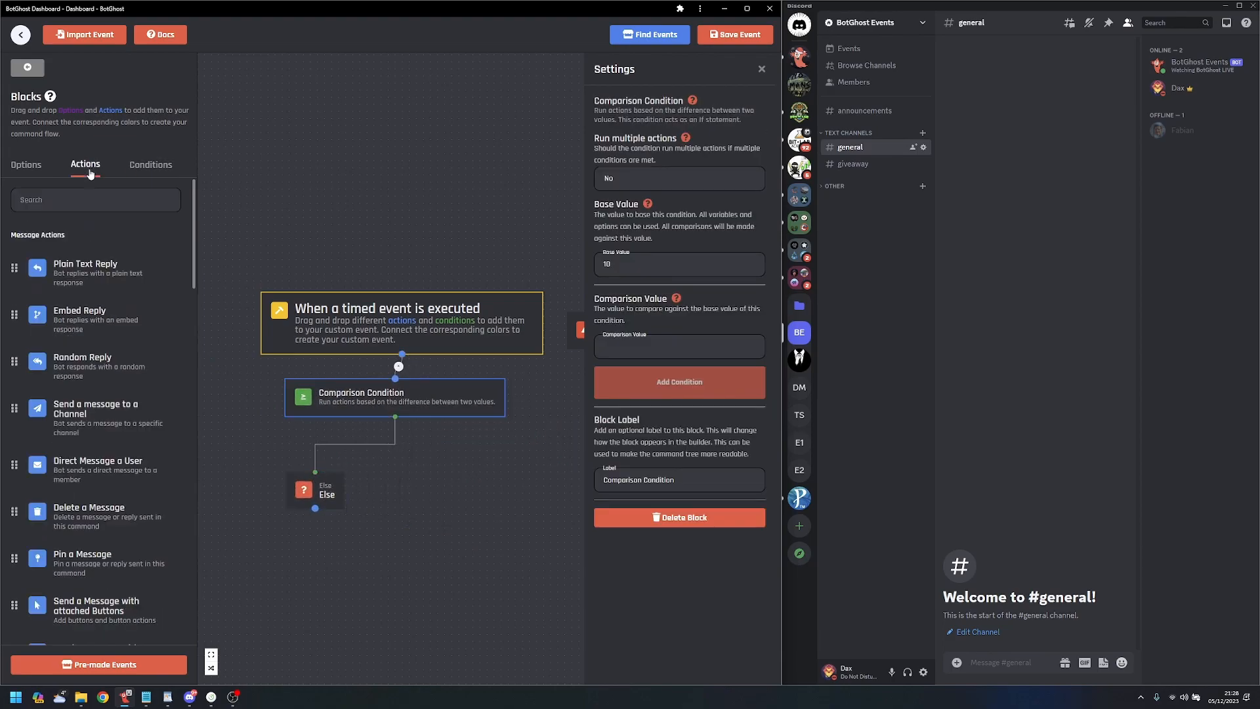
{"action": "scroll", "coordinate": [137, 405], "scroll_direction": "down", "scroll_amount": 2}
{"action": "scroll", "coordinate": [136, 406], "scroll_direction": "up", "scroll_amount": 2}
{"action": "left_click_drag", "start_coordinate": [86, 266], "coordinate": [462, 541]}
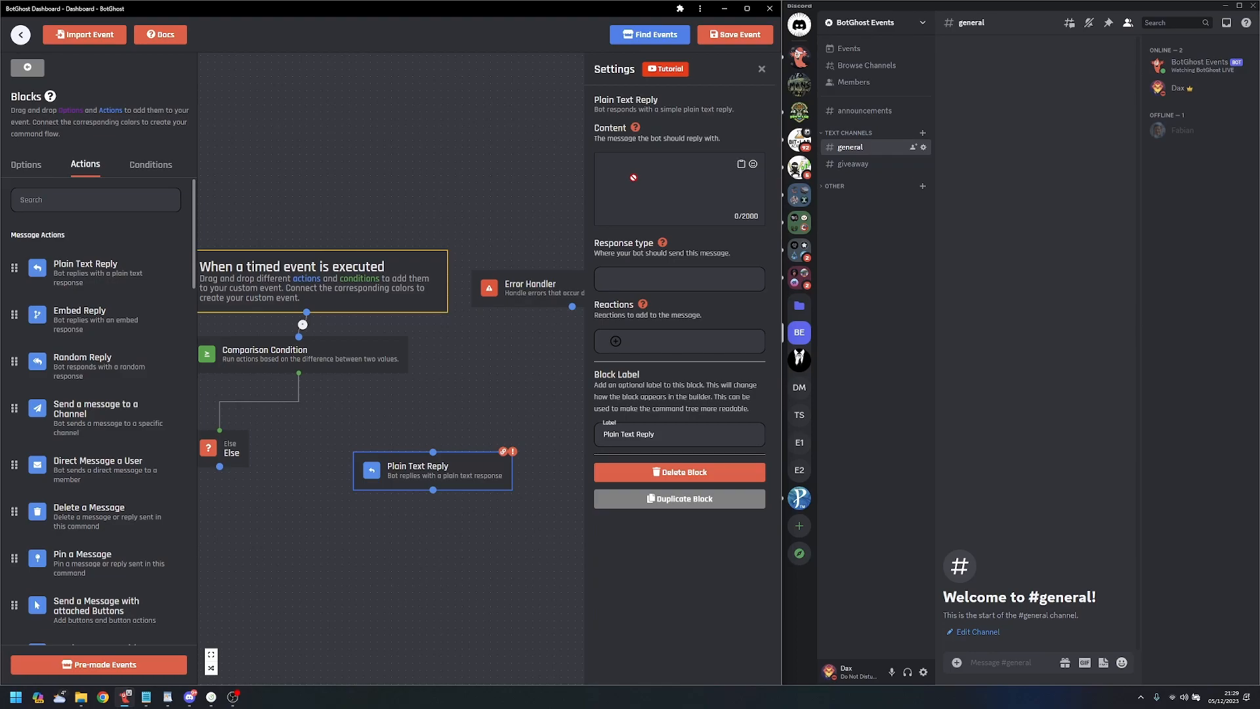
{"action": "left_click", "coordinate": [625, 280]}
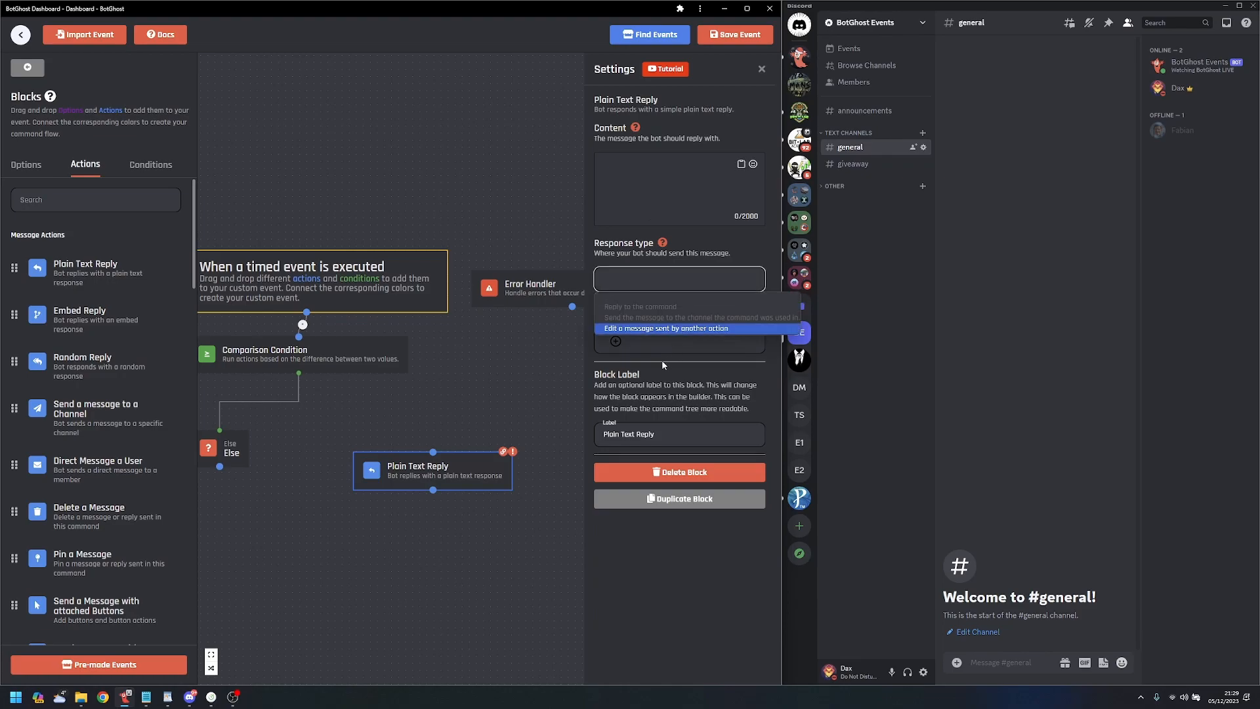
{"action": "left_click", "coordinate": [648, 329]}
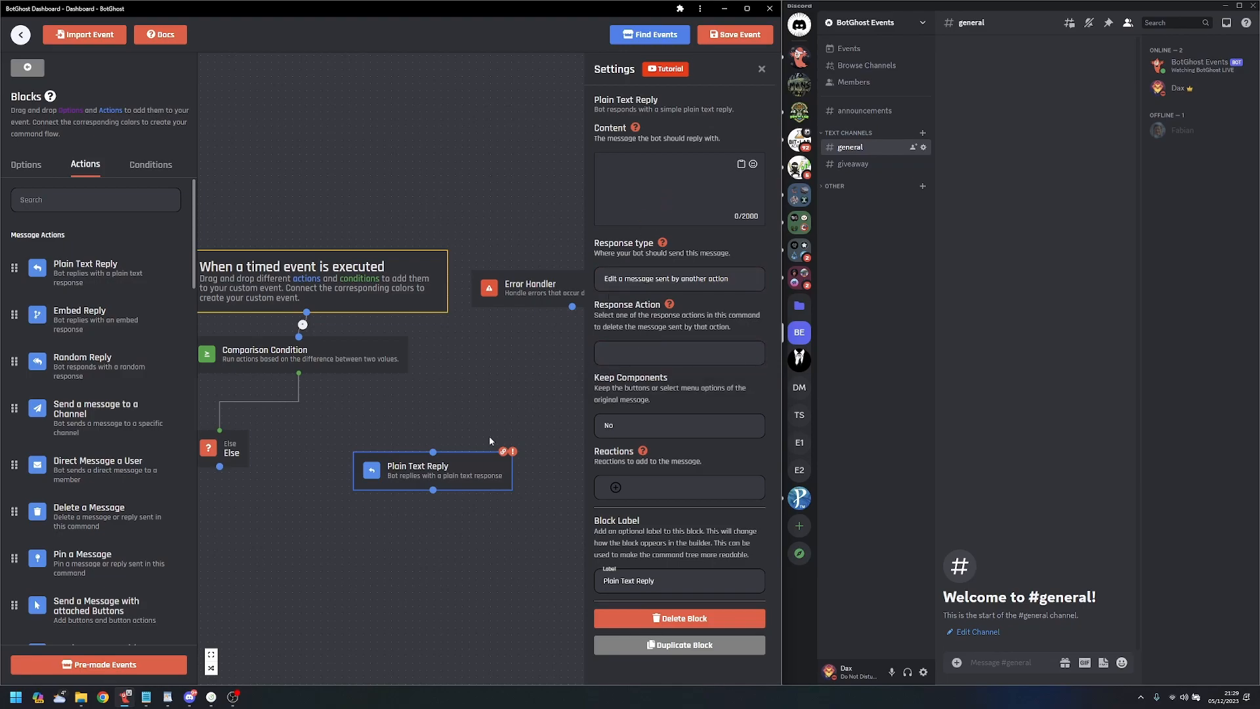
{"action": "left_click_drag", "start_coordinate": [460, 458], "coordinate": [441, 432]}
{"action": "key", "text": "Delete"}
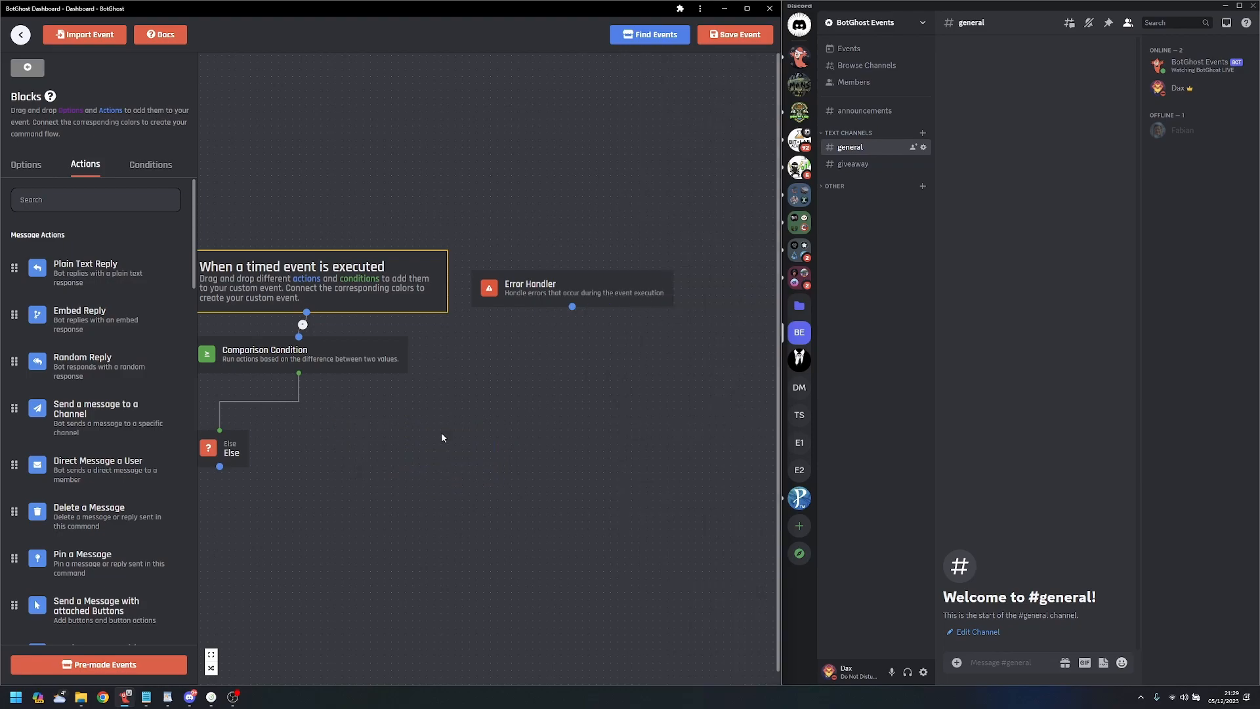
- Add a helper Send a message to a Channel block and insert the giveaway tracker's value-at-position variable into its message
{"action": "left_click_drag", "start_coordinate": [78, 421], "coordinate": [435, 467]}
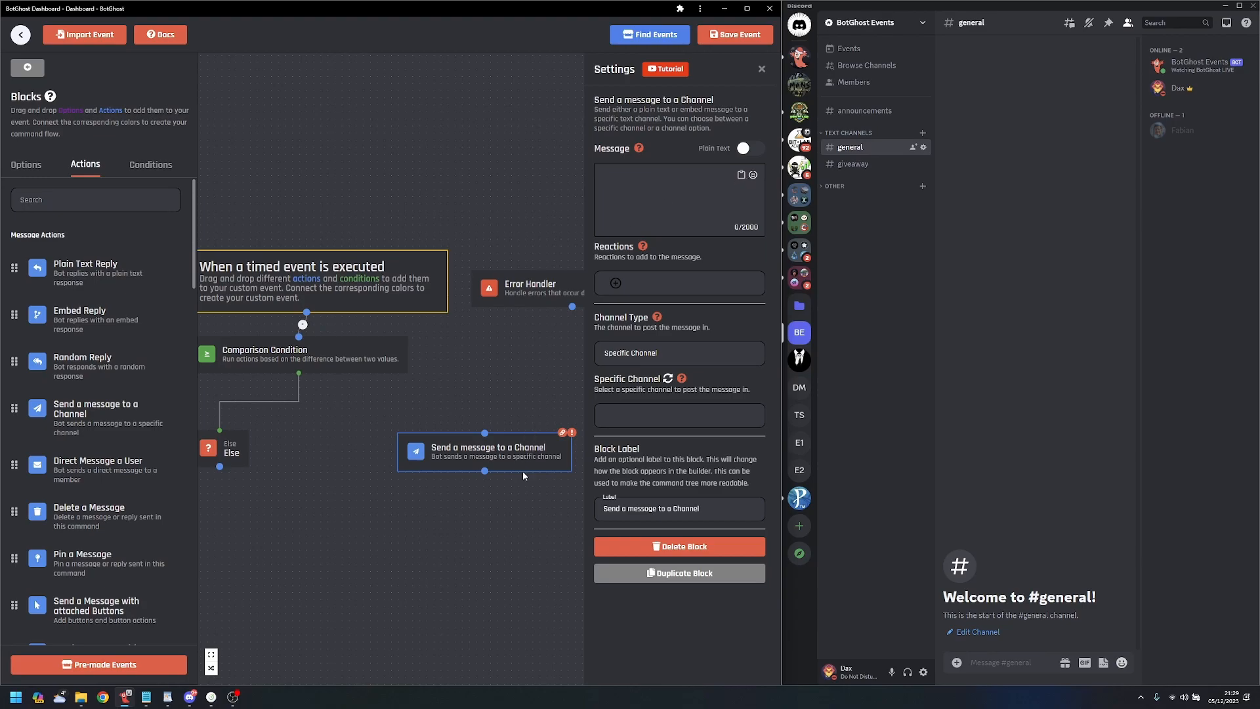
{"action": "left_click", "coordinate": [741, 175]}
{"action": "type", "text": "give"}
{"action": "scroll", "coordinate": [682, 308], "scroll_direction": "down", "scroll_amount": 1}
{"action": "scroll", "coordinate": [684, 308], "scroll_direction": "down", "scroll_amount": 2}
{"action": "left_click", "coordinate": [652, 293]}
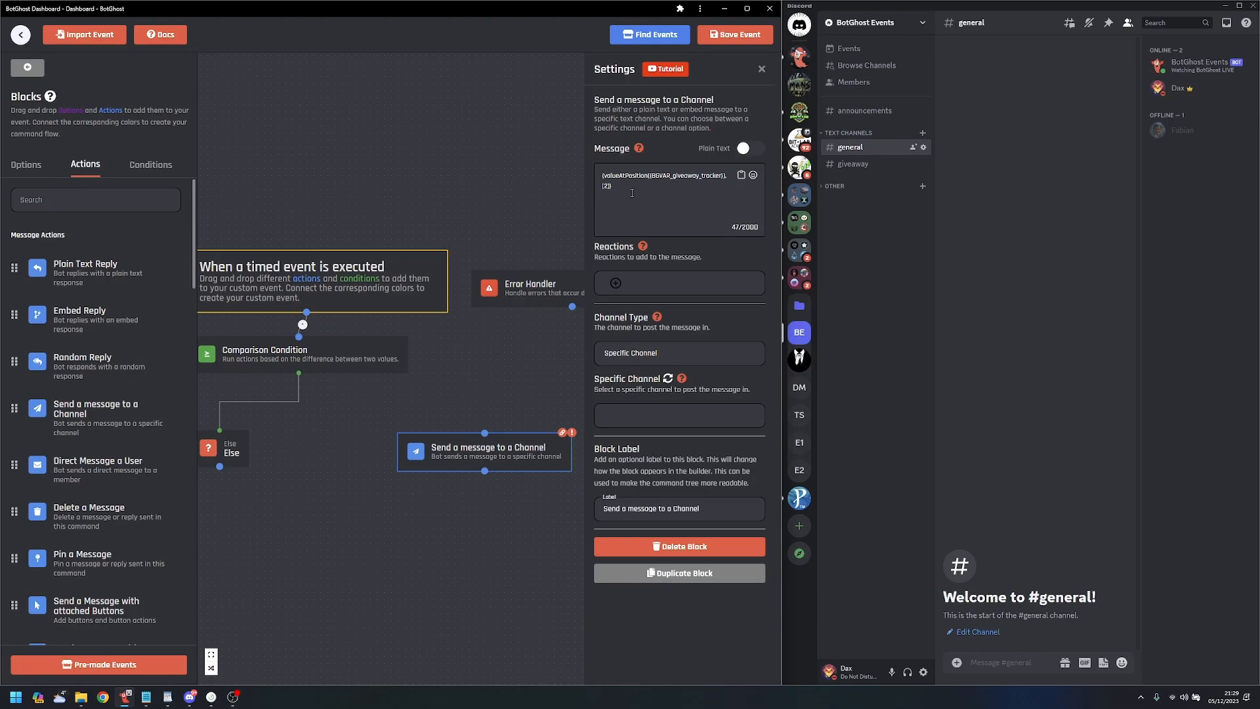
- Change the variable's position to 0 in the message and copy the whole text {valueAtPosition({BGVAR_giveaway_tracker}),[0]}
{"action": "left_click", "coordinate": [646, 201]}
{"action": "key", "text": "BackSpace"}
{"action": "type", "text": "0"}
{"action": "left_click_drag", "start_coordinate": [622, 187], "coordinate": [601, 168]}
{"action": "key", "text": "ctrl+c"}
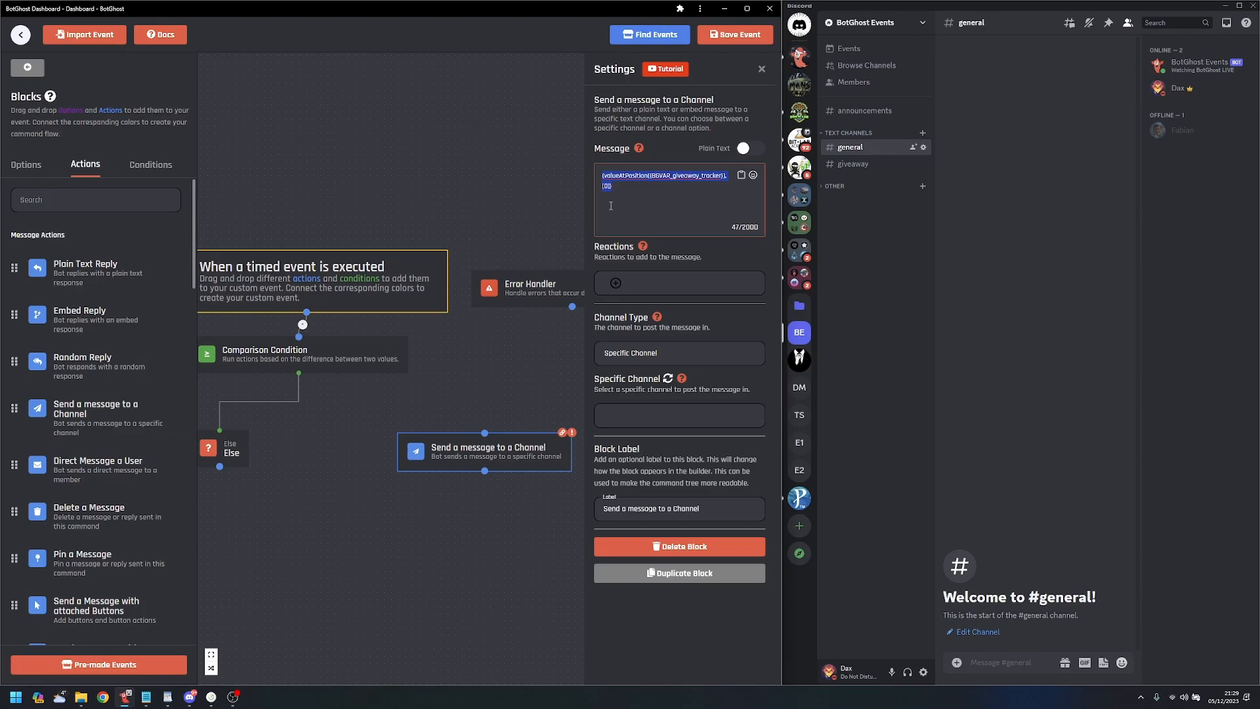
- Set the Comparison Condition's base value to {valueAtPosition({BGVAR_giveaway_tracker}),[0]} and add a condition with comparison value 1
{"action": "left_click_drag", "start_coordinate": [371, 393], "coordinate": [397, 386]}
{"action": "left_click", "coordinate": [476, 325]}
{"action": "left_click", "coordinate": [679, 263]}
{"action": "key", "text": "ctrl+a"}
{"action": "key", "text": "ctrl+v"}
{"action": "left_click", "coordinate": [646, 350]}
{"action": "type", "text": "1"}
{"action": "left_click", "coordinate": [658, 396]}
{"action": "scroll", "coordinate": [450, 505], "scroll_direction": "up", "scroll_amount": 2}
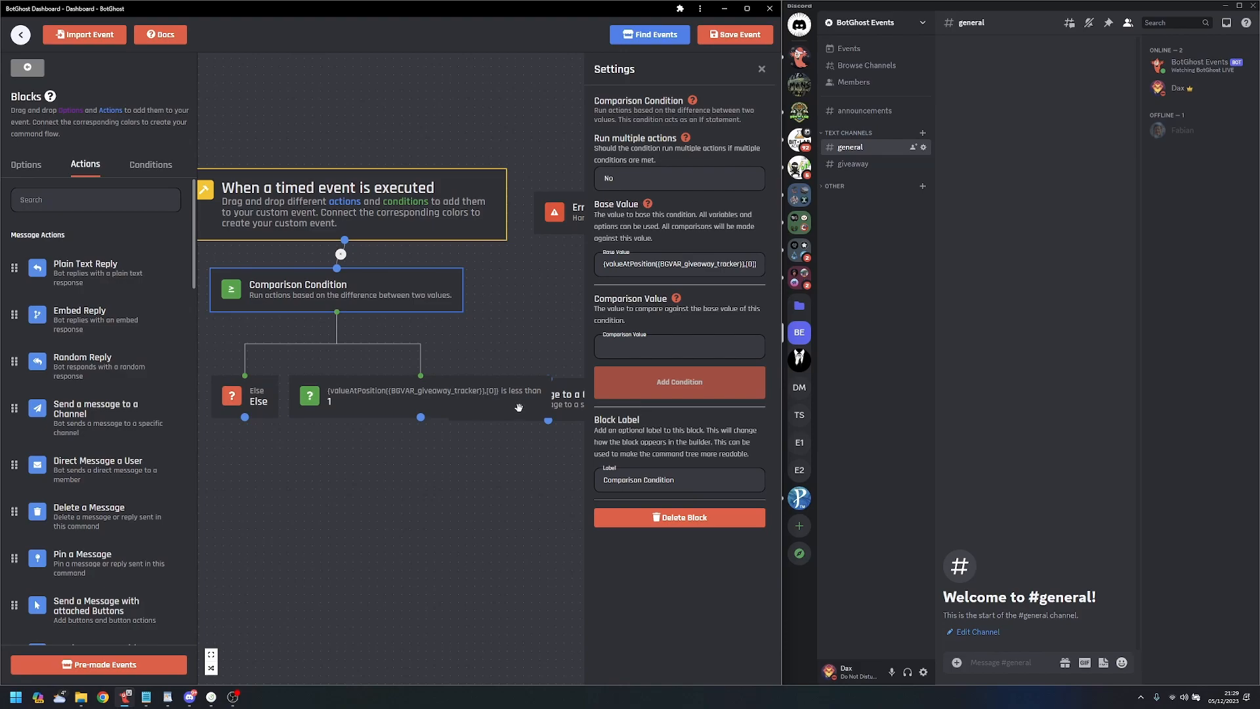
- Set the comparison type of the new condition branch to Equal to
{"action": "left_click_drag", "start_coordinate": [468, 399], "coordinate": [472, 395]}
{"action": "left_click", "coordinate": [645, 235]}
{"action": "left_click", "coordinate": [599, 349]}
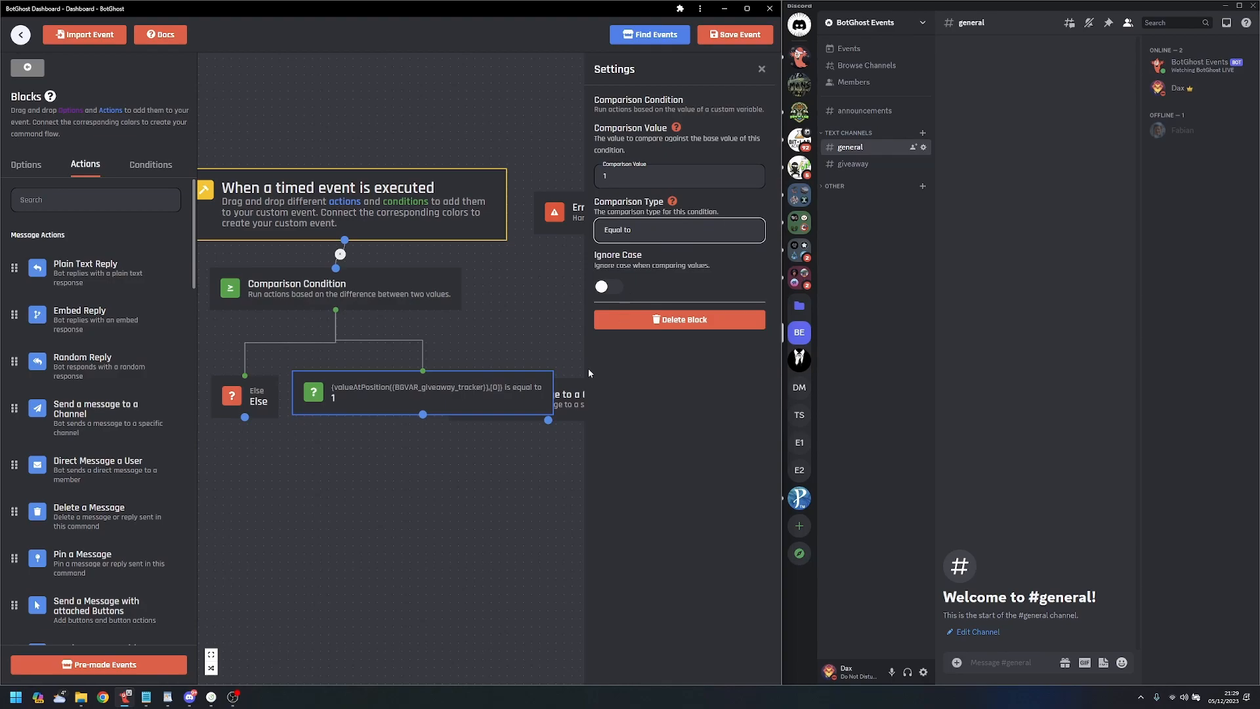
{"action": "left_click", "coordinate": [503, 483]}
- Delete the helper Send a message to a Channel block and adjust the position of the equal-to-1 branch beside Else
{"action": "scroll", "coordinate": [530, 500], "scroll_direction": "down", "scroll_amount": 2}
{"action": "left_click_drag", "start_coordinate": [584, 443], "coordinate": [561, 557]}
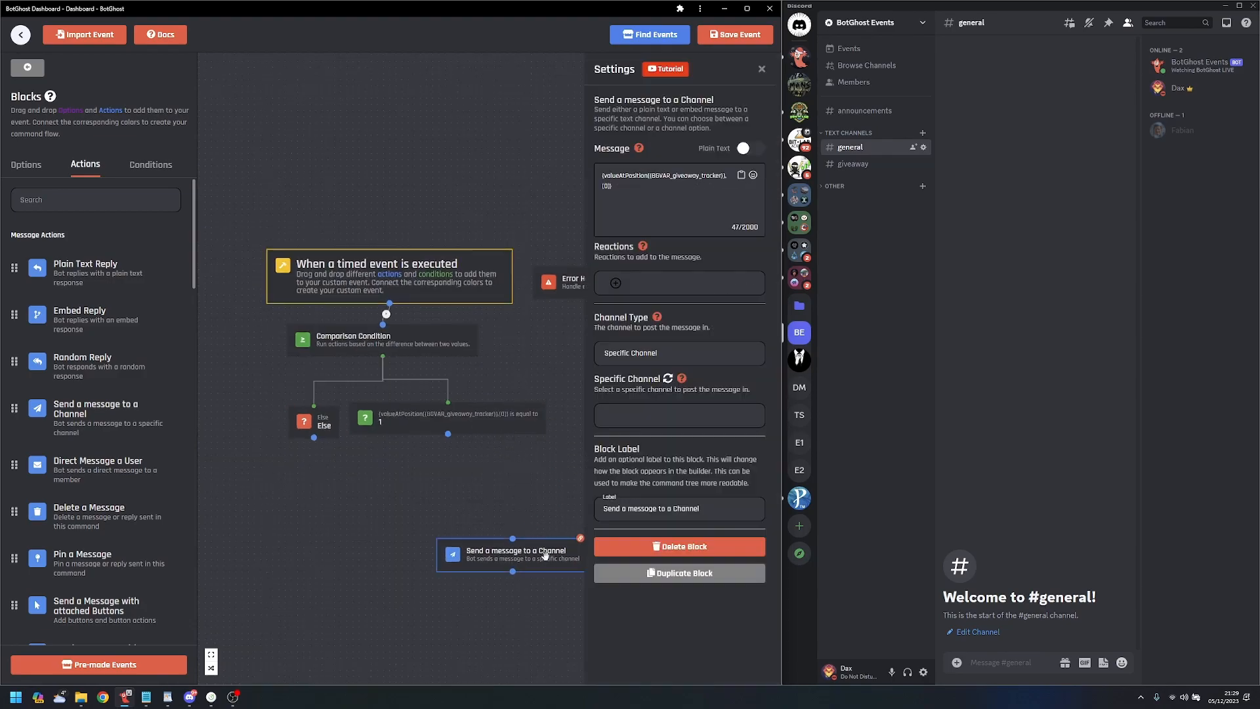
{"action": "key", "text": "Delete"}
{"action": "scroll", "coordinate": [439, 496], "scroll_direction": "up", "scroll_amount": 3}
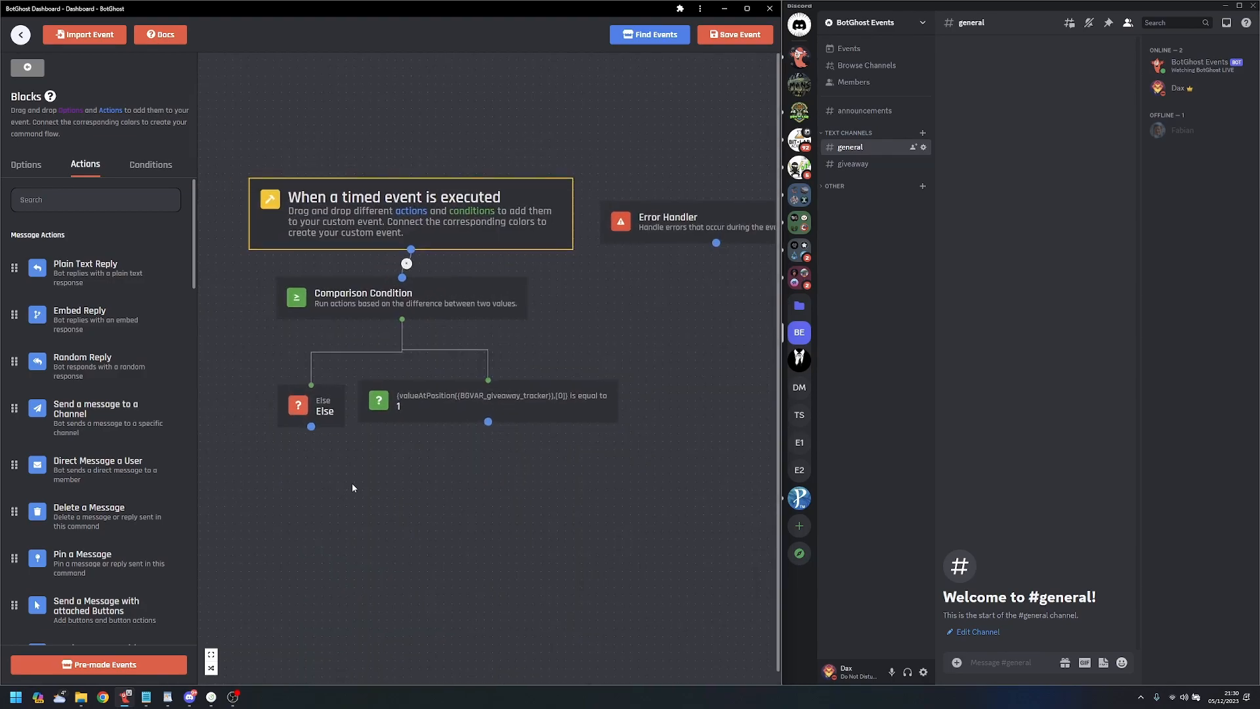
{"action": "left_click_drag", "start_coordinate": [522, 412], "coordinate": [529, 416]}
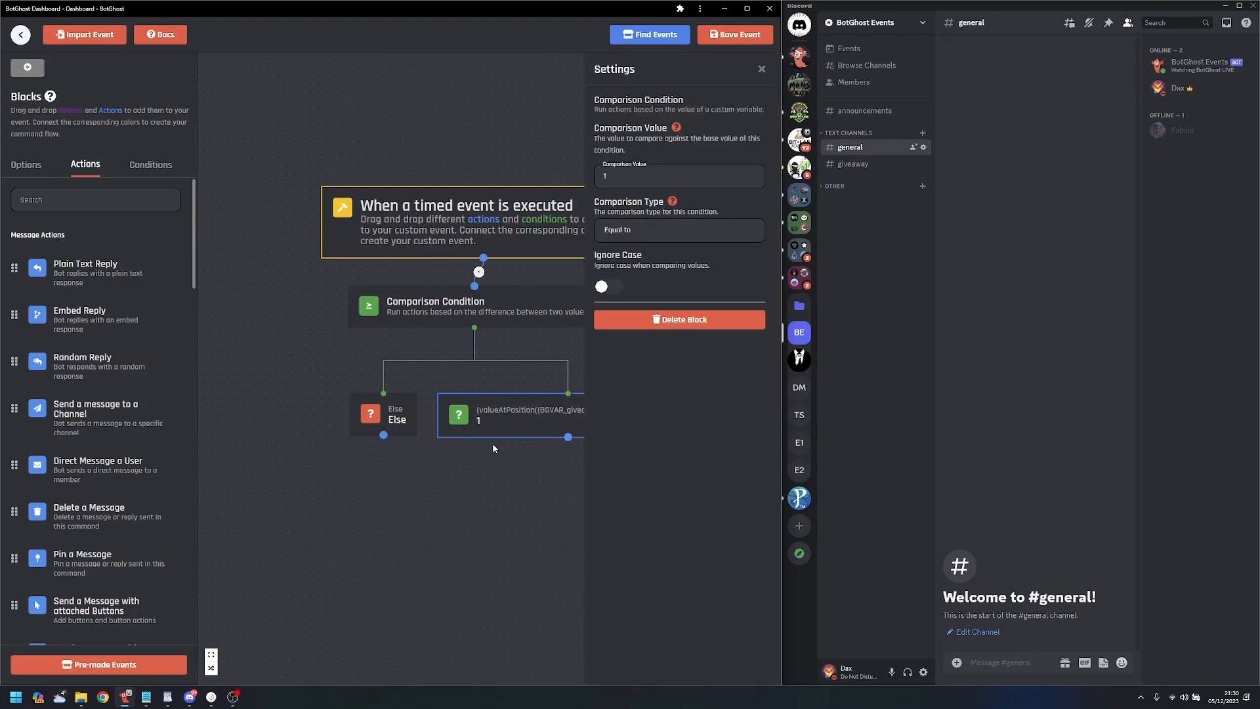
{"action": "left_click_drag", "start_coordinate": [510, 494], "coordinate": [431, 468]}
{"action": "left_click", "coordinate": [495, 482]}
{"action": "scroll", "coordinate": [501, 485], "scroll_direction": "down", "scroll_amount": 1}
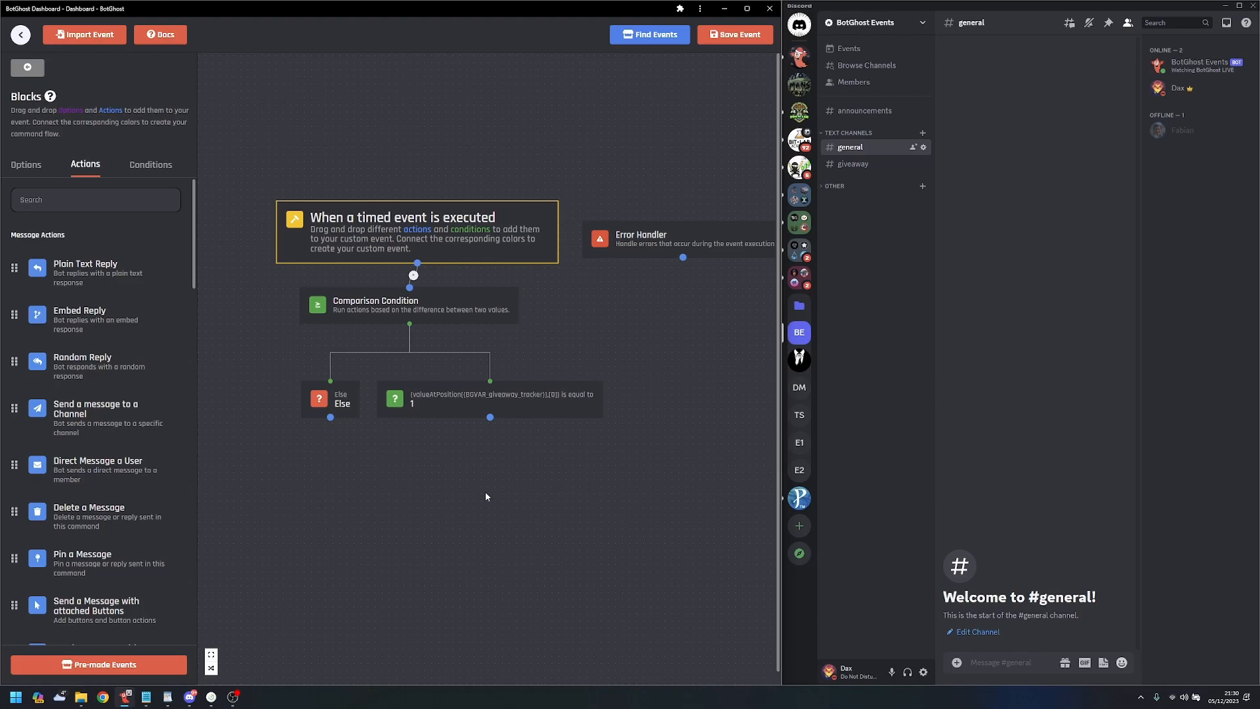
- Add a second Comparison Condition below the equal-to-1 branch and place its Else branch underneath it
{"action": "left_click", "coordinate": [151, 164]}
{"action": "left_click_drag", "start_coordinate": [92, 204], "coordinate": [472, 452]}
{"action": "left_click_drag", "start_coordinate": [568, 538], "coordinate": [404, 548]}
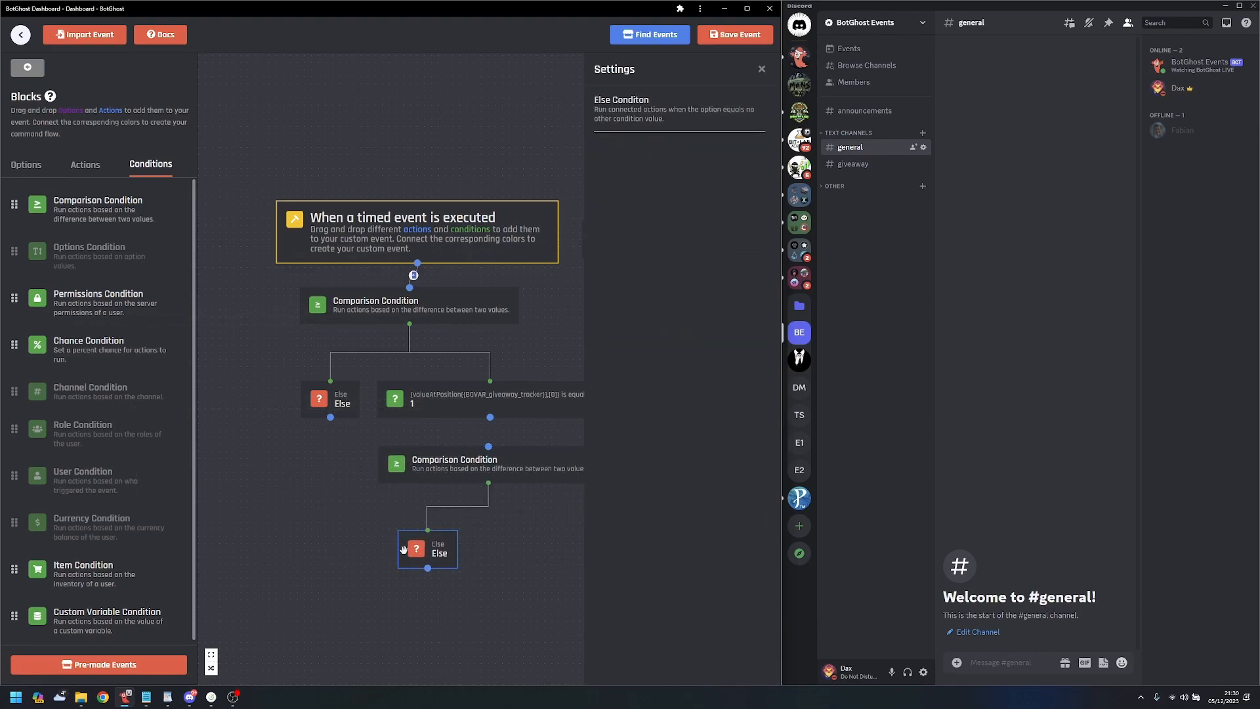
{"action": "left_click", "coordinate": [511, 448]}
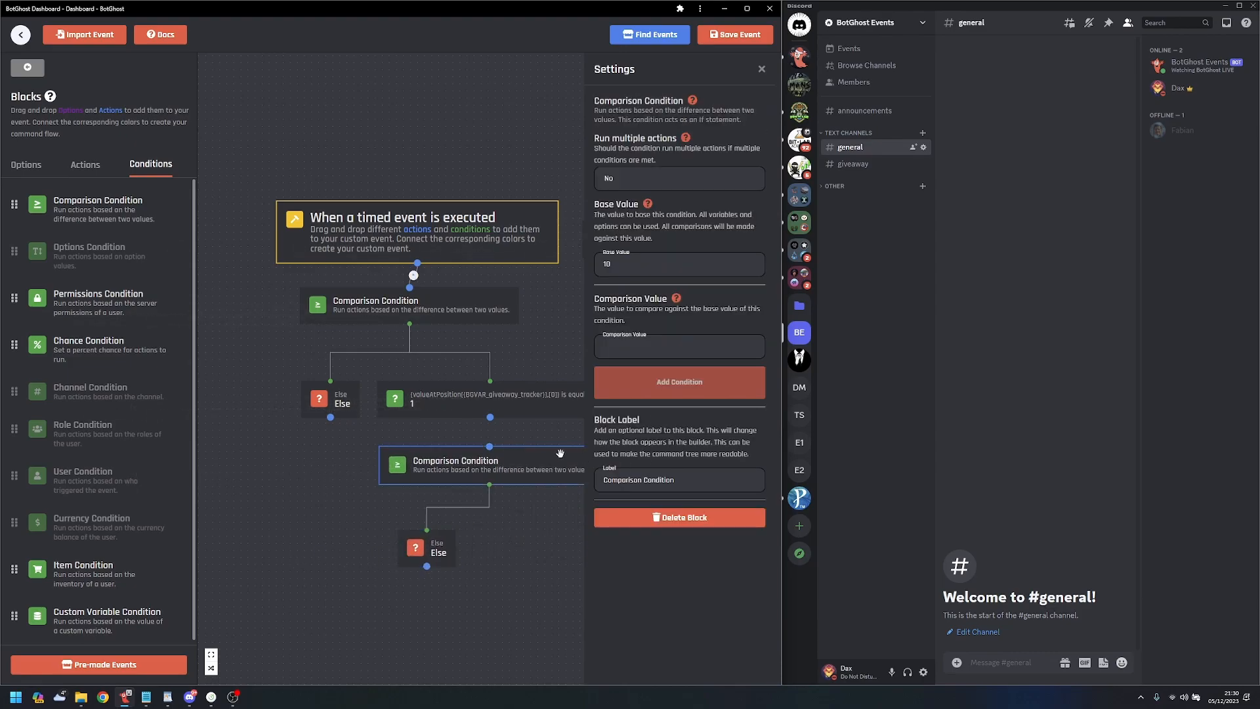
{"action": "left_click_drag", "start_coordinate": [513, 526], "coordinate": [464, 504]}
{"action": "scroll", "coordinate": [437, 502], "scroll_direction": "up", "scroll_amount": 1}
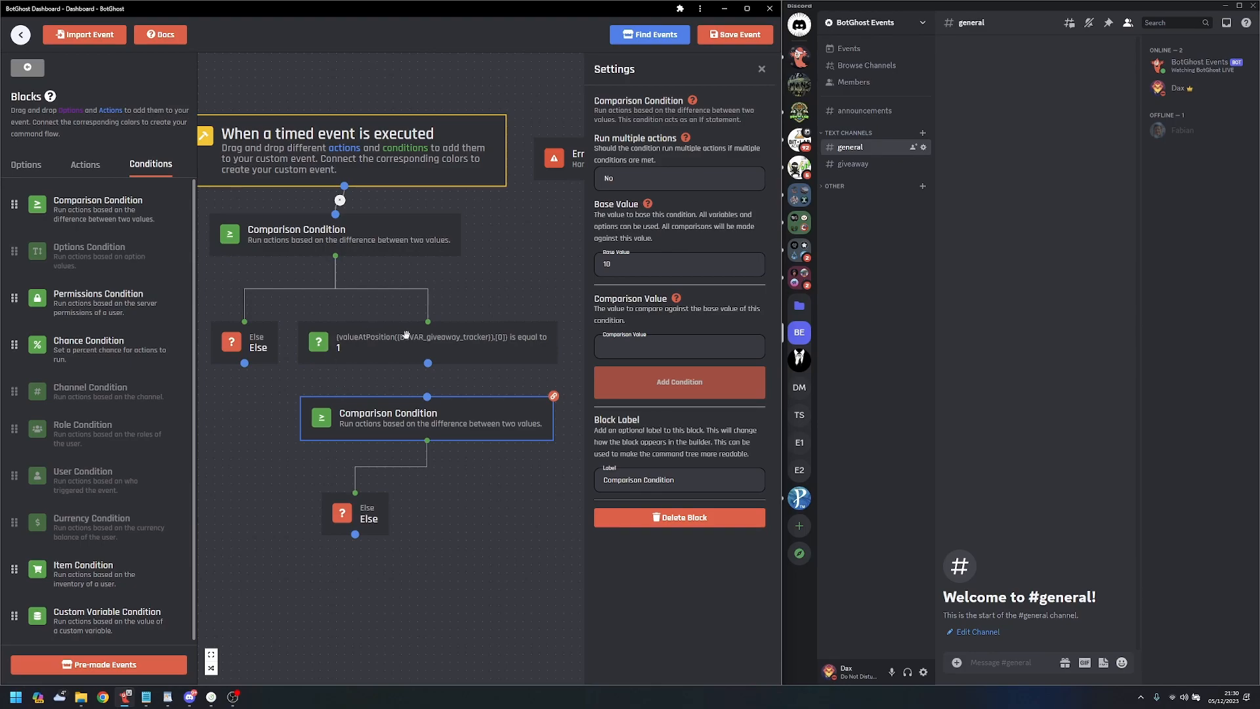
- Reuse the first condition's base value in the second Comparison Condition with position 1, as {valueAtPosition({BGVAR_giveaway_tracker}),[1]}
{"action": "left_click", "coordinate": [487, 344]}
{"action": "left_click", "coordinate": [401, 248]}
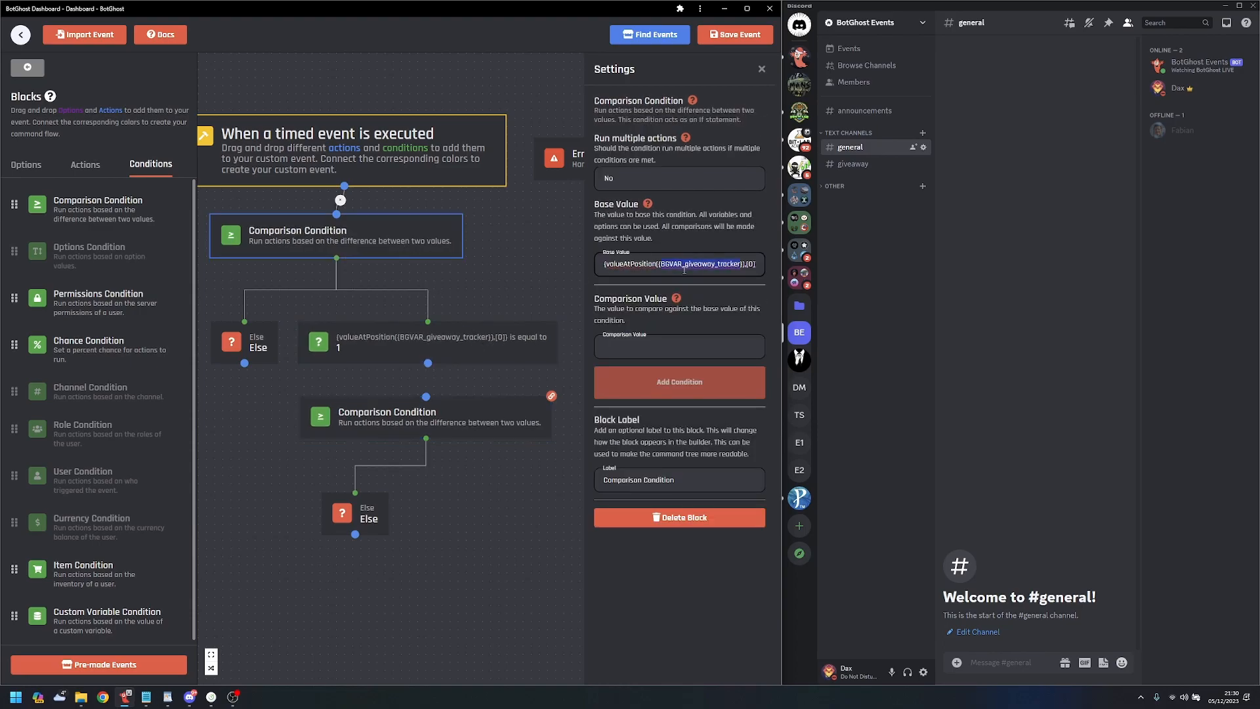
{"action": "left_click", "coordinate": [438, 402]}
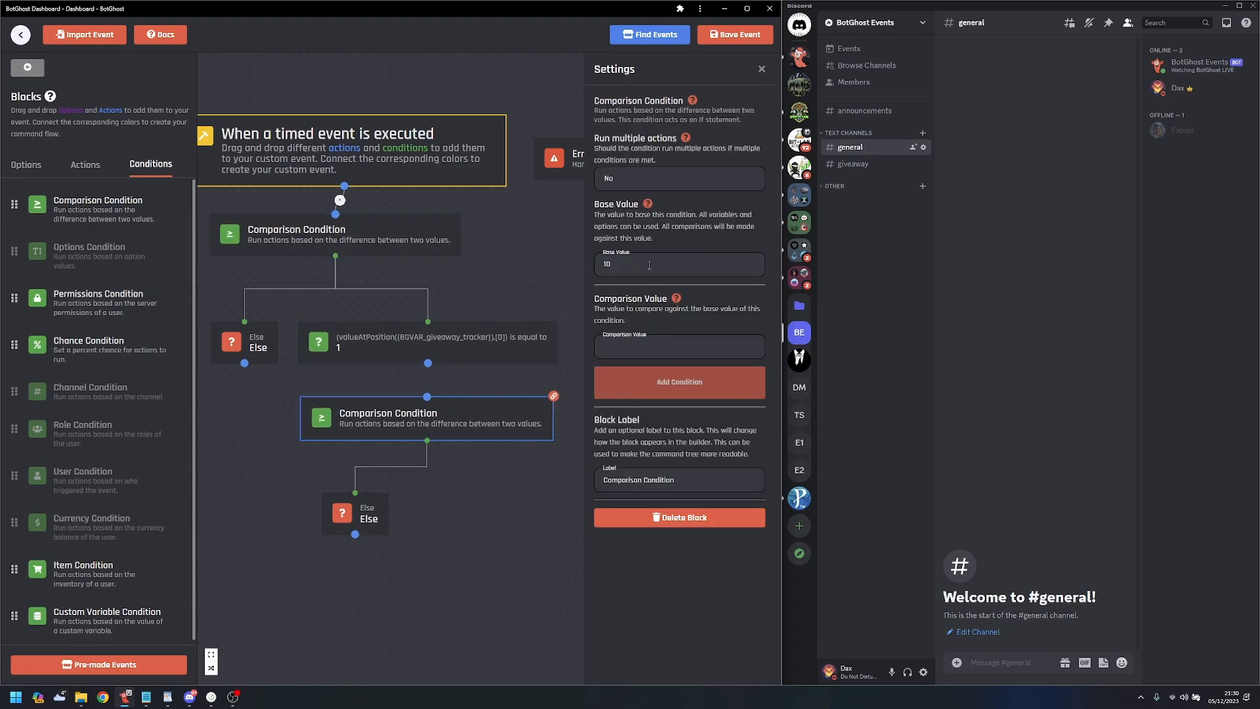
{"action": "left_click", "coordinate": [753, 264]}
{"action": "key", "text": "BackSpace"}
{"action": "type", "text": "1"}
{"action": "left_click", "coordinate": [687, 346]}
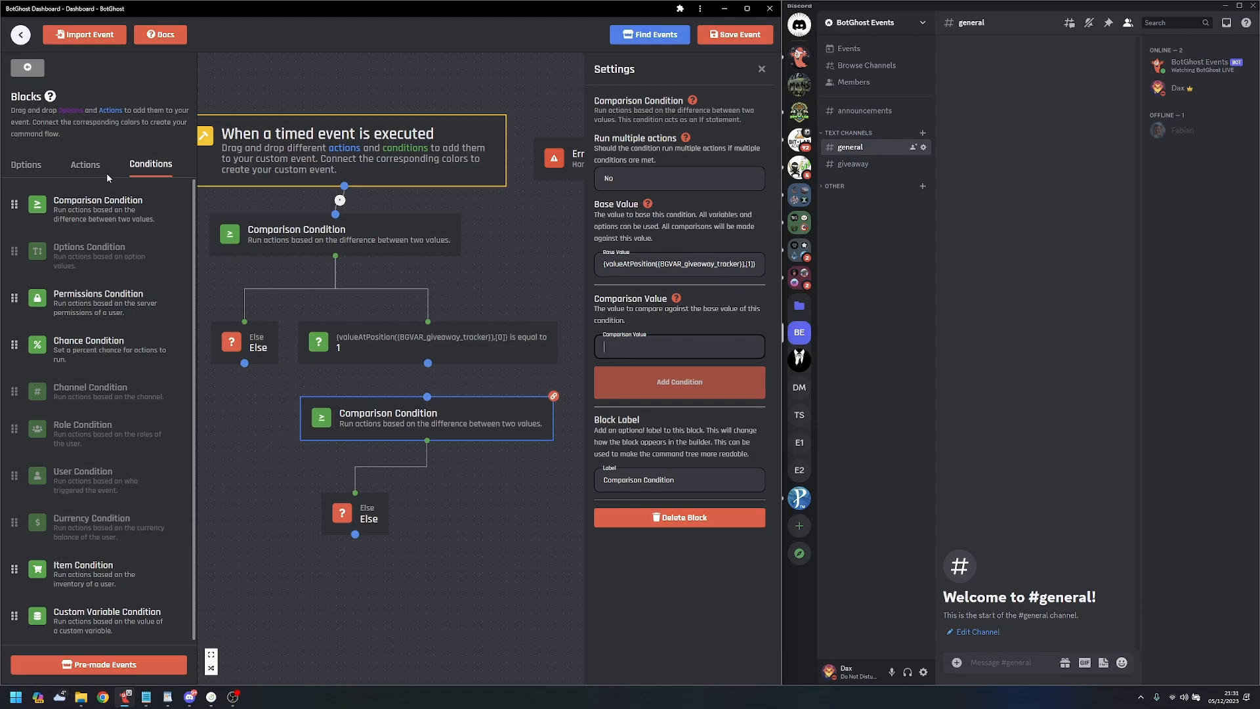
- Add a helper Send a message to a Channel block, insert the current time (unix) variable in its message and copy {time_now_unix}
{"action": "left_click", "coordinate": [86, 164]}
{"action": "left_click_drag", "start_coordinate": [142, 404], "coordinate": [446, 564]}
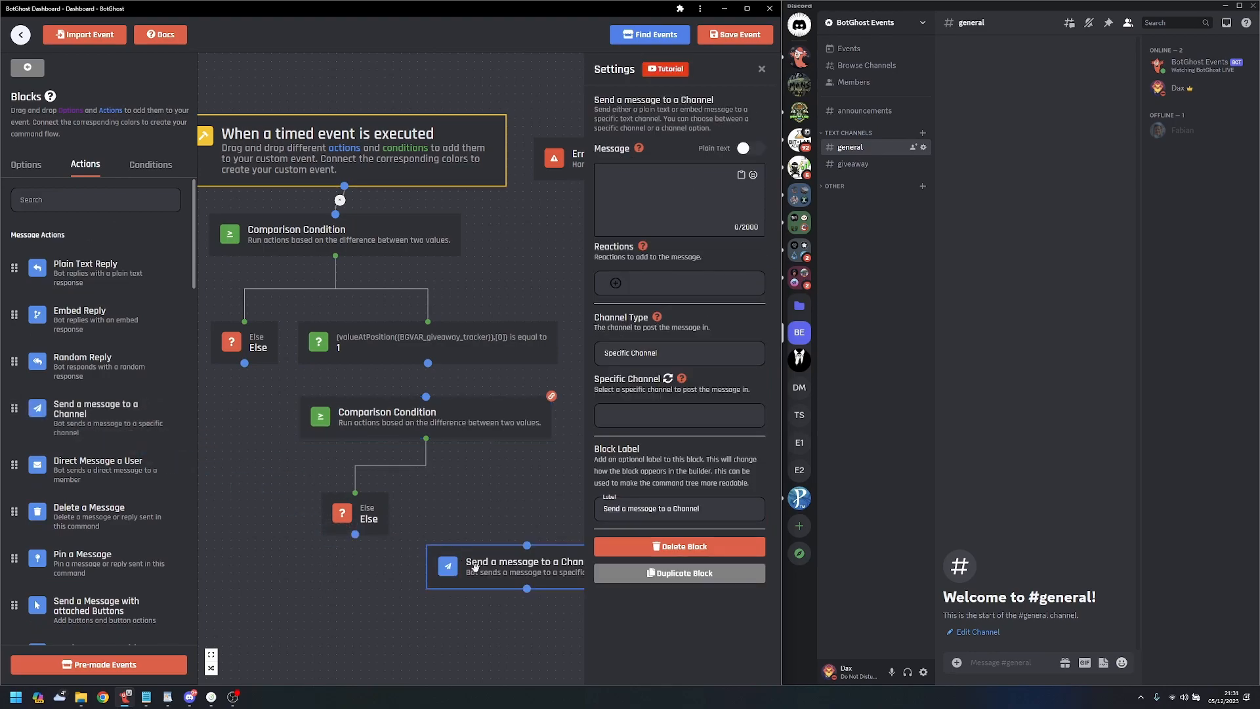
{"action": "left_click", "coordinate": [741, 175]}
{"action": "left_click", "coordinate": [652, 252]}
{"action": "type", "text": "time"}
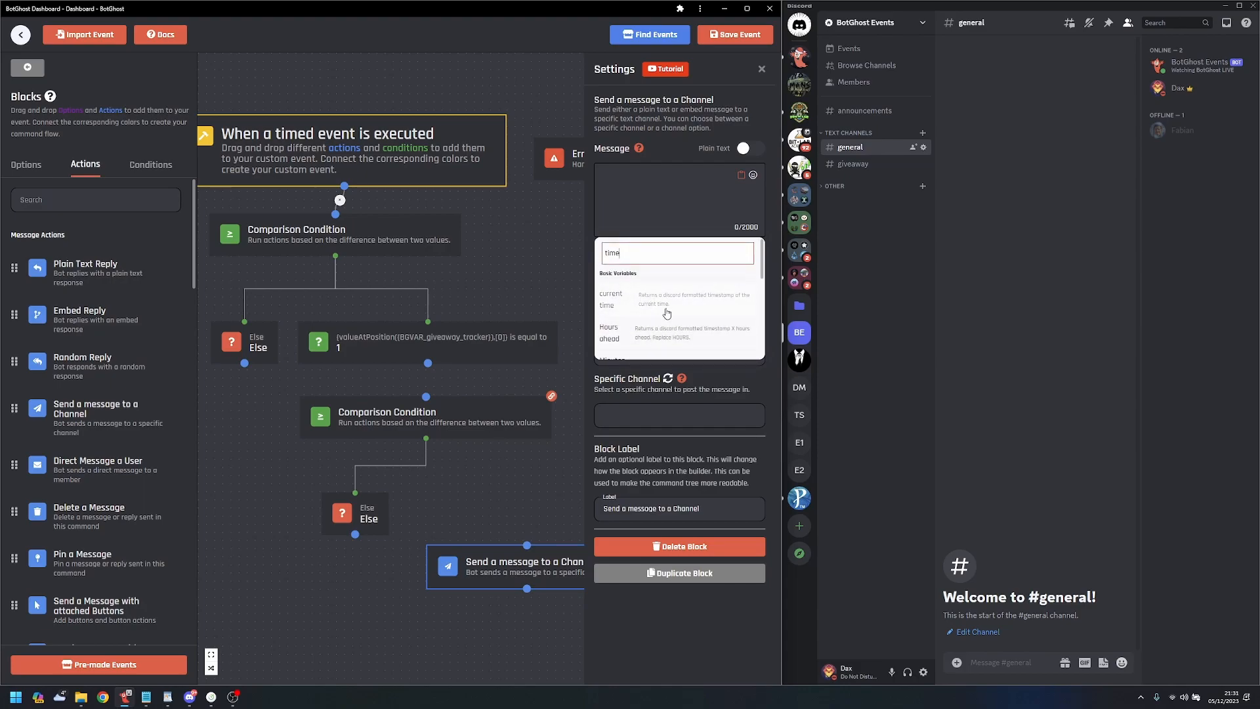
{"action": "scroll", "coordinate": [676, 299], "scroll_direction": "down", "scroll_amount": 4}
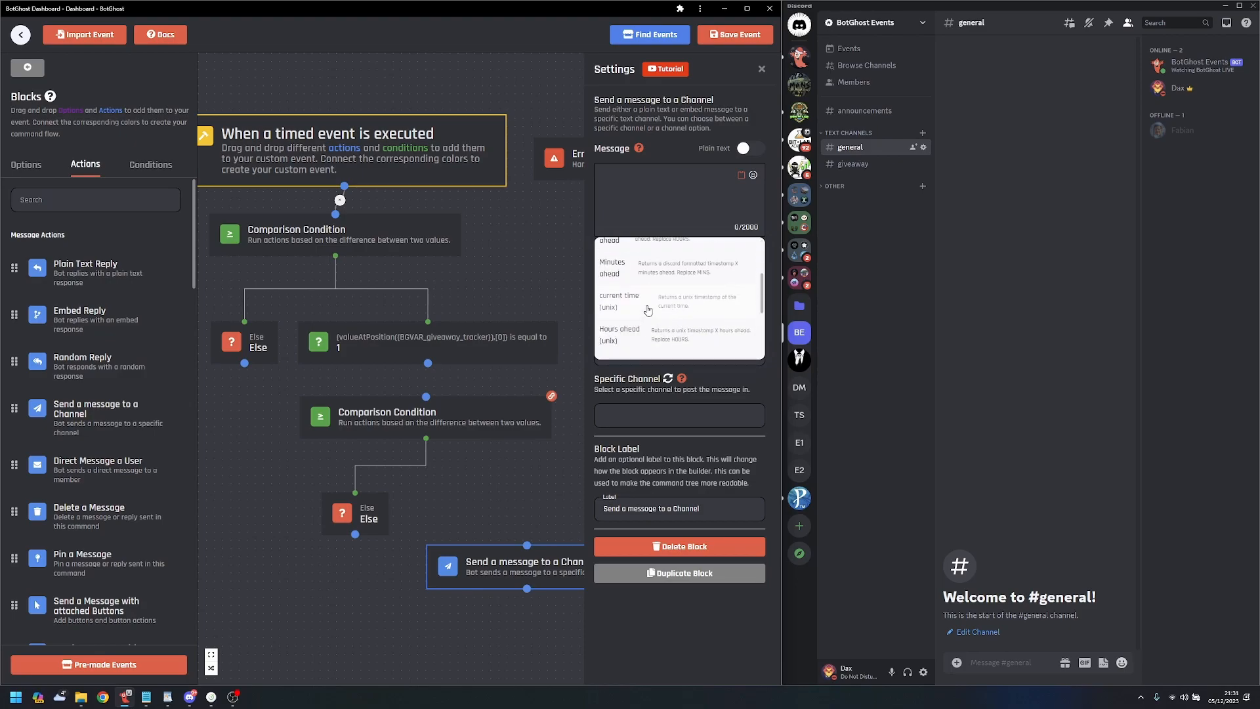
{"action": "left_click", "coordinate": [644, 262]}
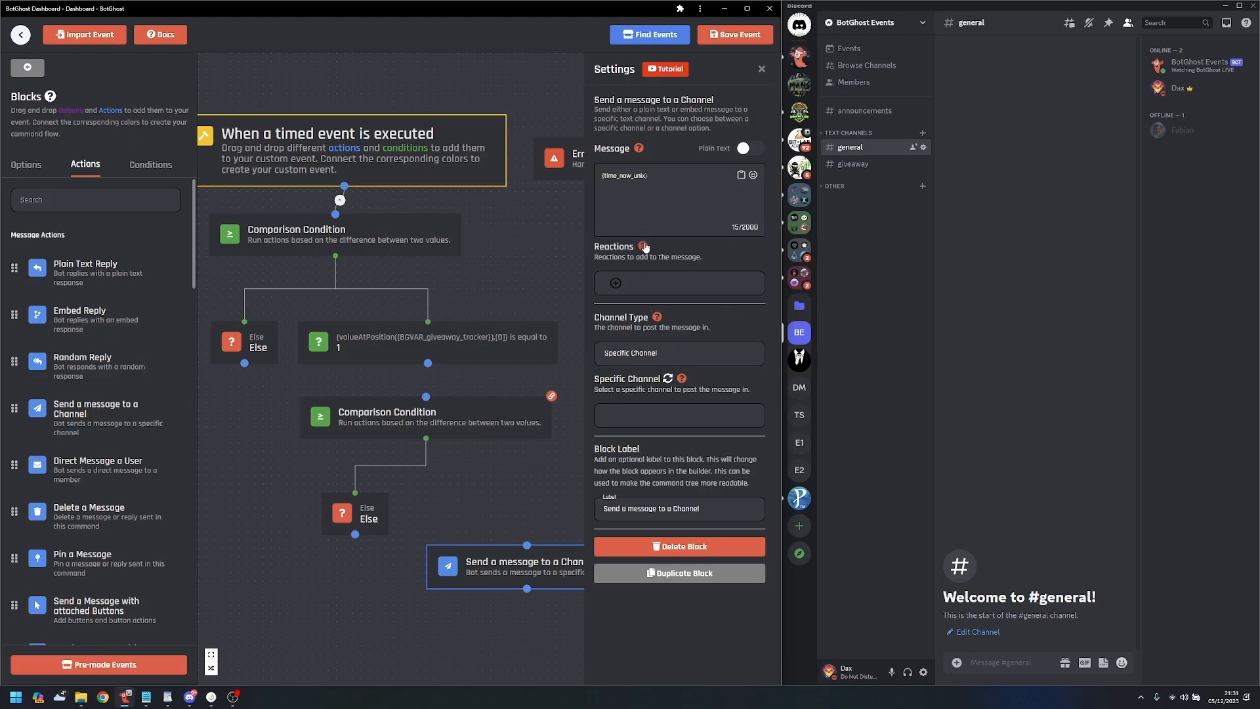
{"action": "left_click_drag", "start_coordinate": [648, 176], "coordinate": [602, 177]}
{"action": "key", "text": "ctrl+c"}
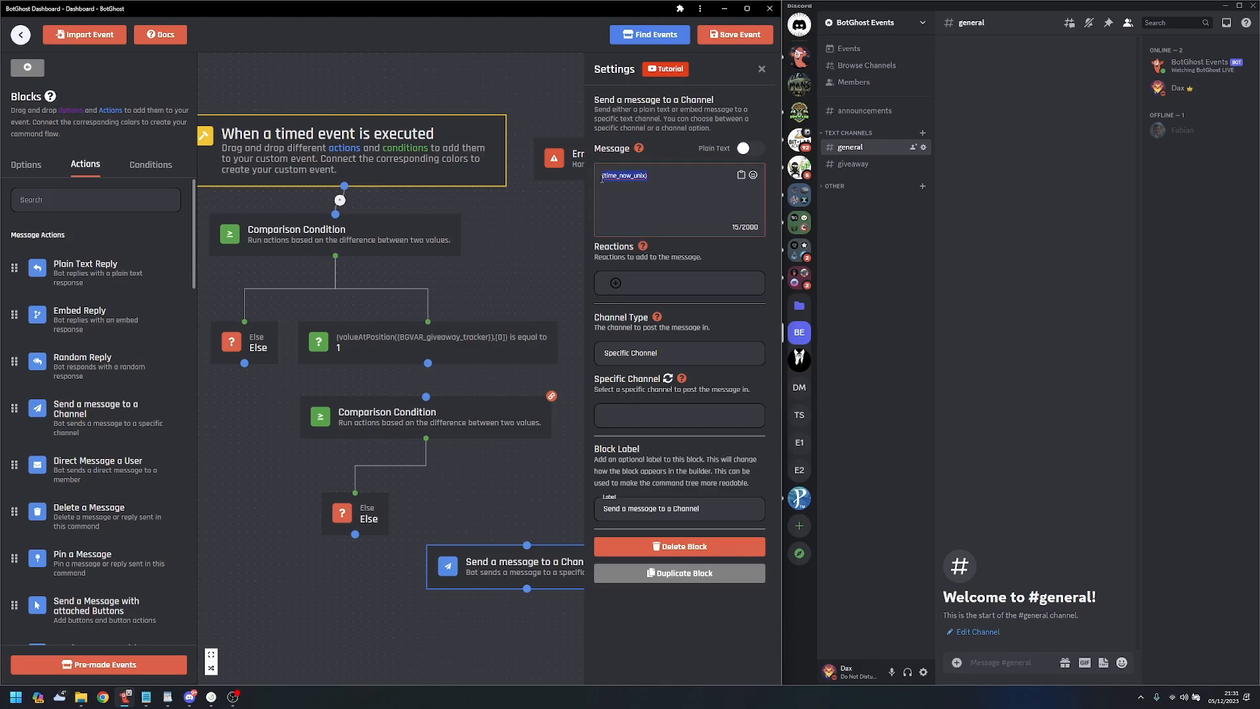
- Add a condition with comparison value {time_now_unix} to the second Comparison Condition
{"action": "left_click", "coordinate": [462, 411]}
{"action": "left_click", "coordinate": [664, 348]}
{"action": "key", "text": "ctrl+v"}
{"action": "left_click", "coordinate": [667, 376]}
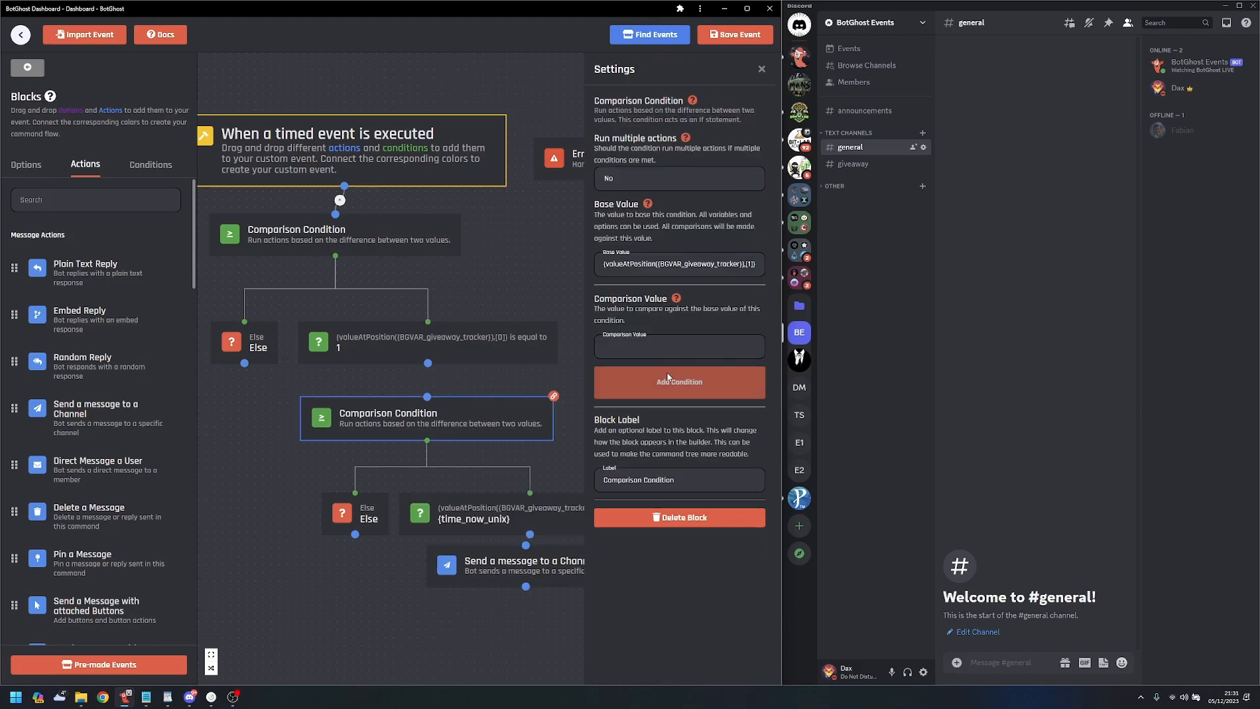
- Delete the helper message block and connect the equal-to-1 branch to the second Comparison Condition
{"action": "left_click", "coordinate": [529, 572]}
{"action": "key", "text": "Delete"}
{"action": "left_click_drag", "start_coordinate": [428, 363], "coordinate": [426, 397]}
{"action": "left_click", "coordinate": [426, 414]}
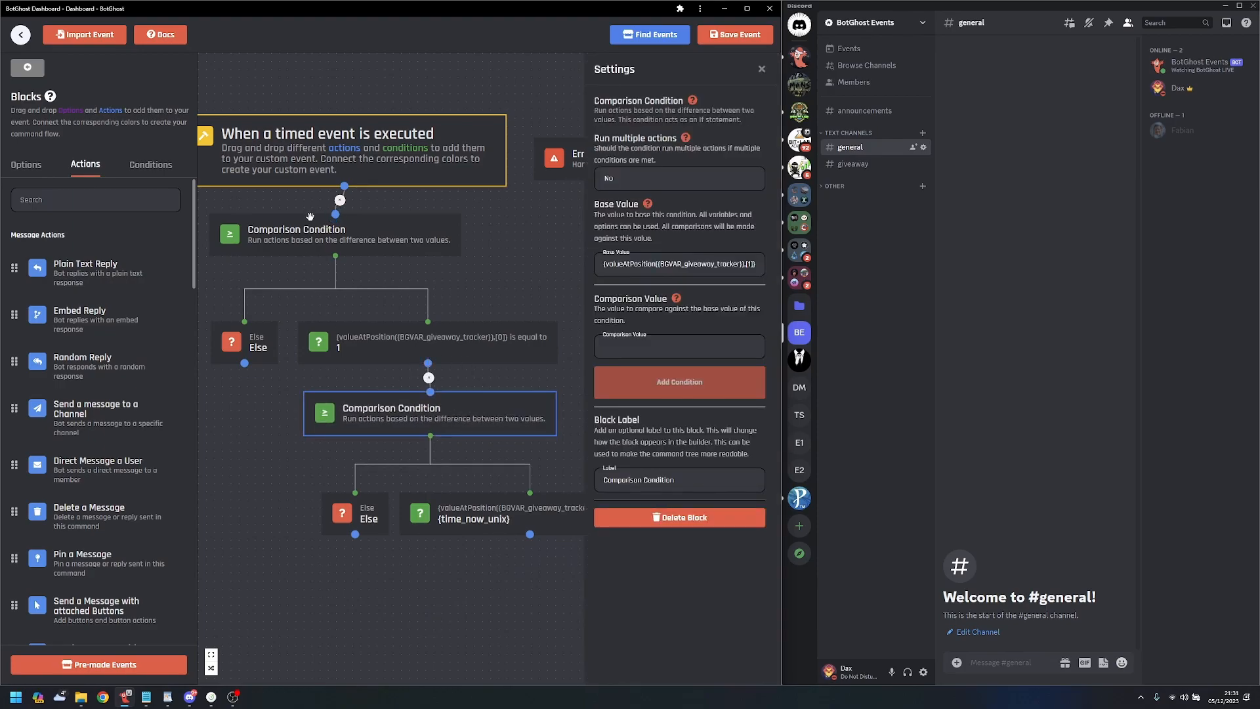
{"action": "left_click_drag", "start_coordinate": [538, 473], "coordinate": [521, 373]}
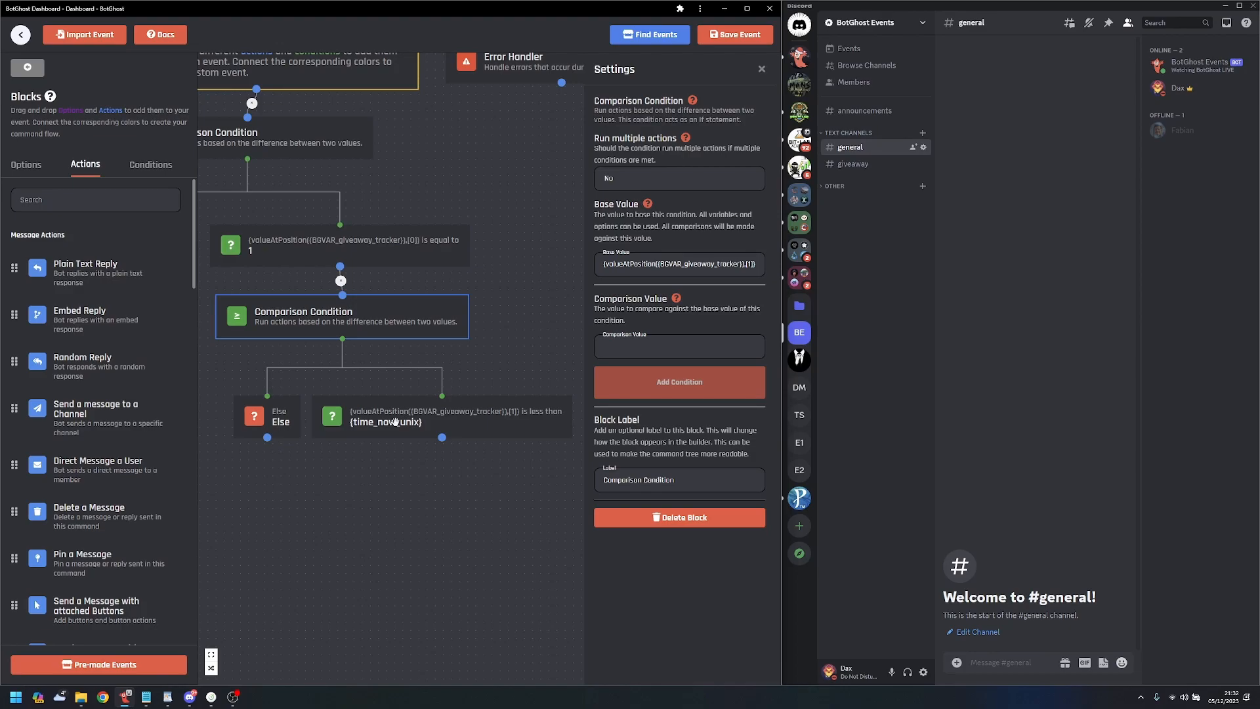
- Set the comparison type of the {time_now_unix} branch to Less than or equal to
{"action": "left_click", "coordinate": [473, 421]}
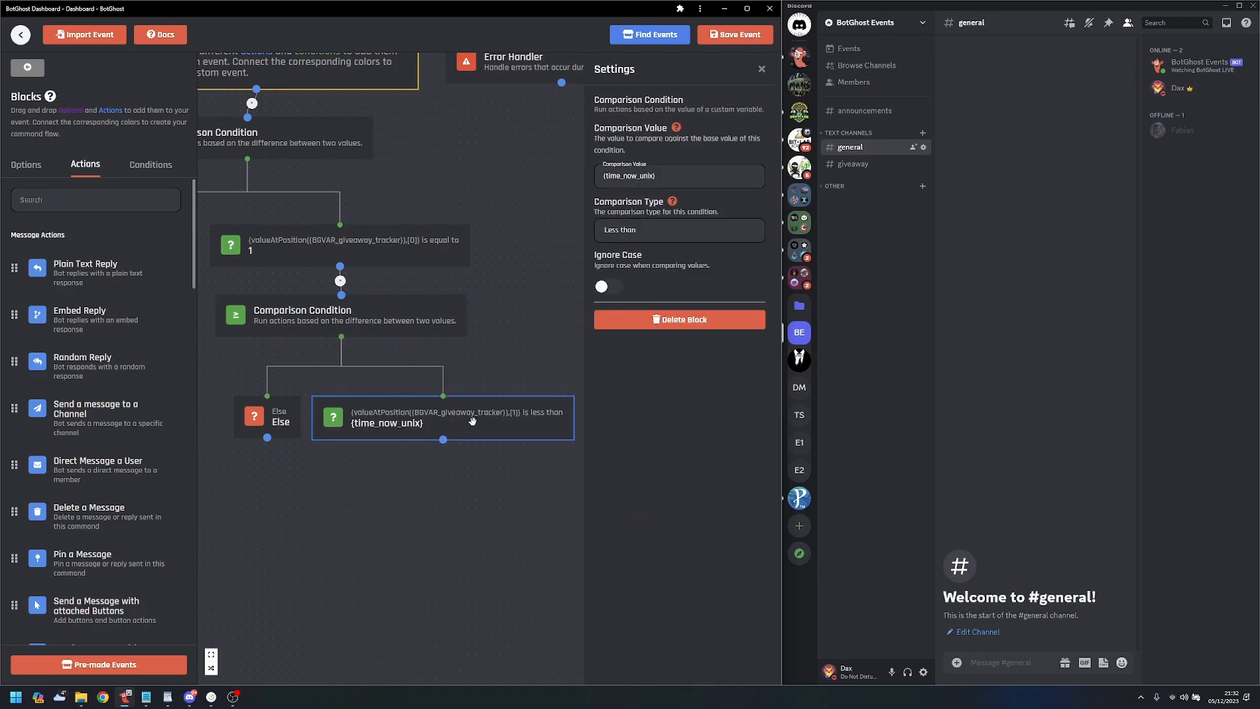
{"action": "left_click", "coordinate": [660, 236]}
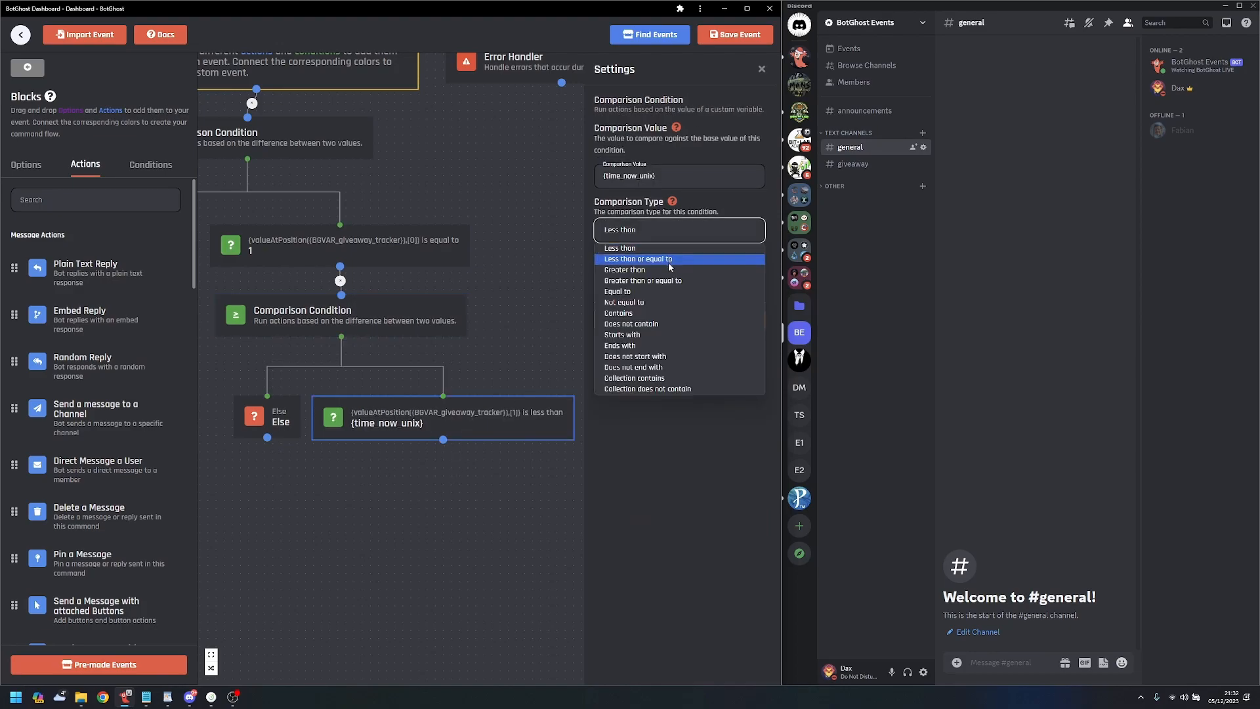
{"action": "left_click", "coordinate": [670, 263]}
{"action": "left_click", "coordinate": [484, 554]}
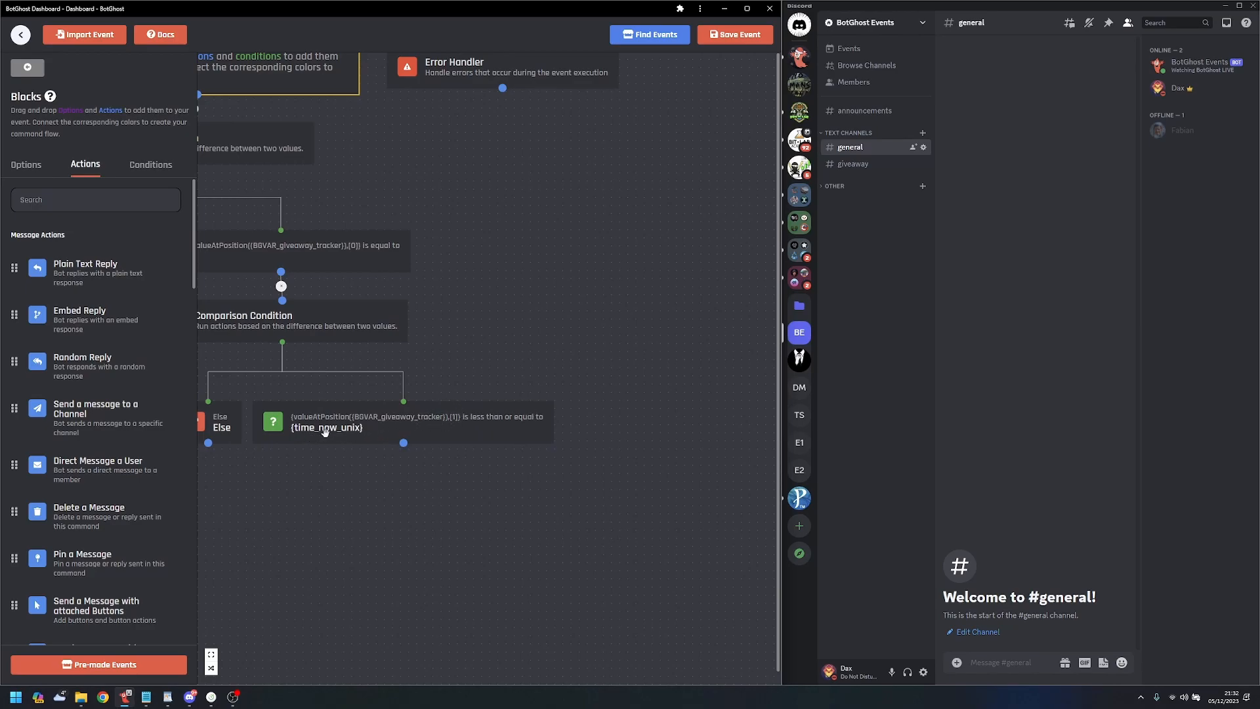
{"action": "left_click_drag", "start_coordinate": [332, 487], "coordinate": [391, 503]}
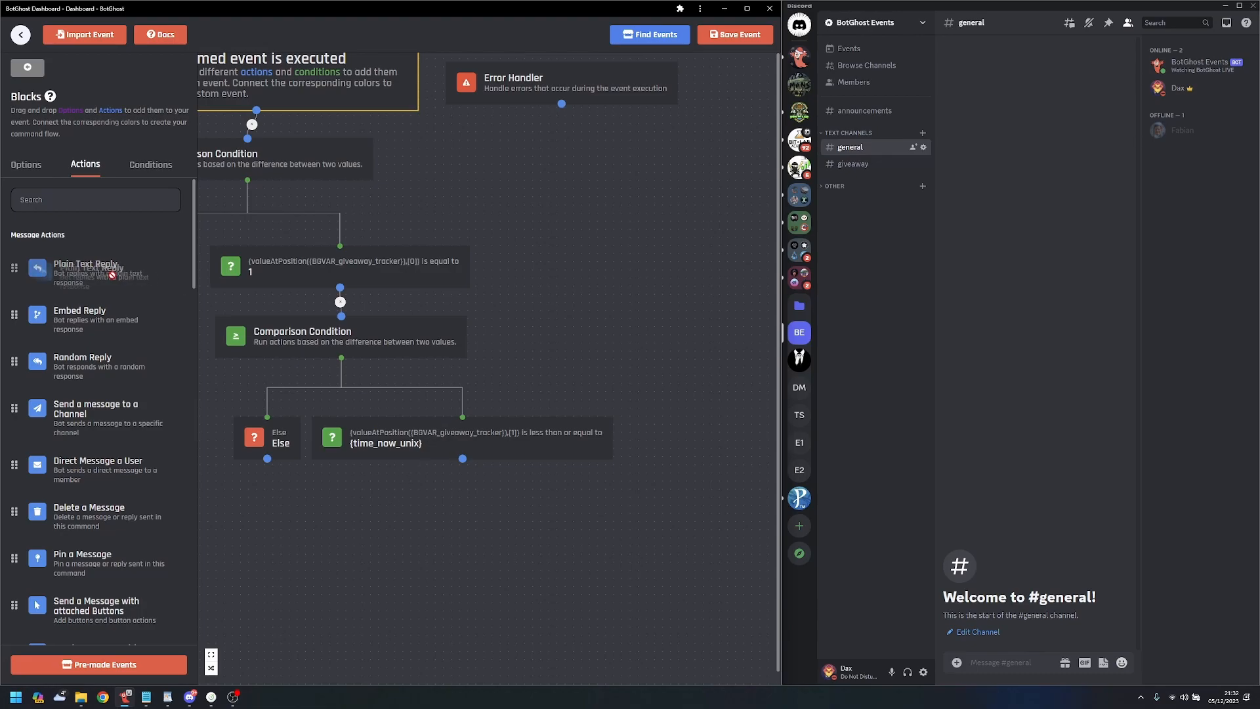
- Add a Send a Message with attached Buttons block below the {time_now_unix} branch and set its message to {valueAtPosition({BGVAR_giveaway_tracker}),[1]}
{"action": "scroll", "coordinate": [151, 545], "scroll_direction": "down", "scroll_amount": 3}
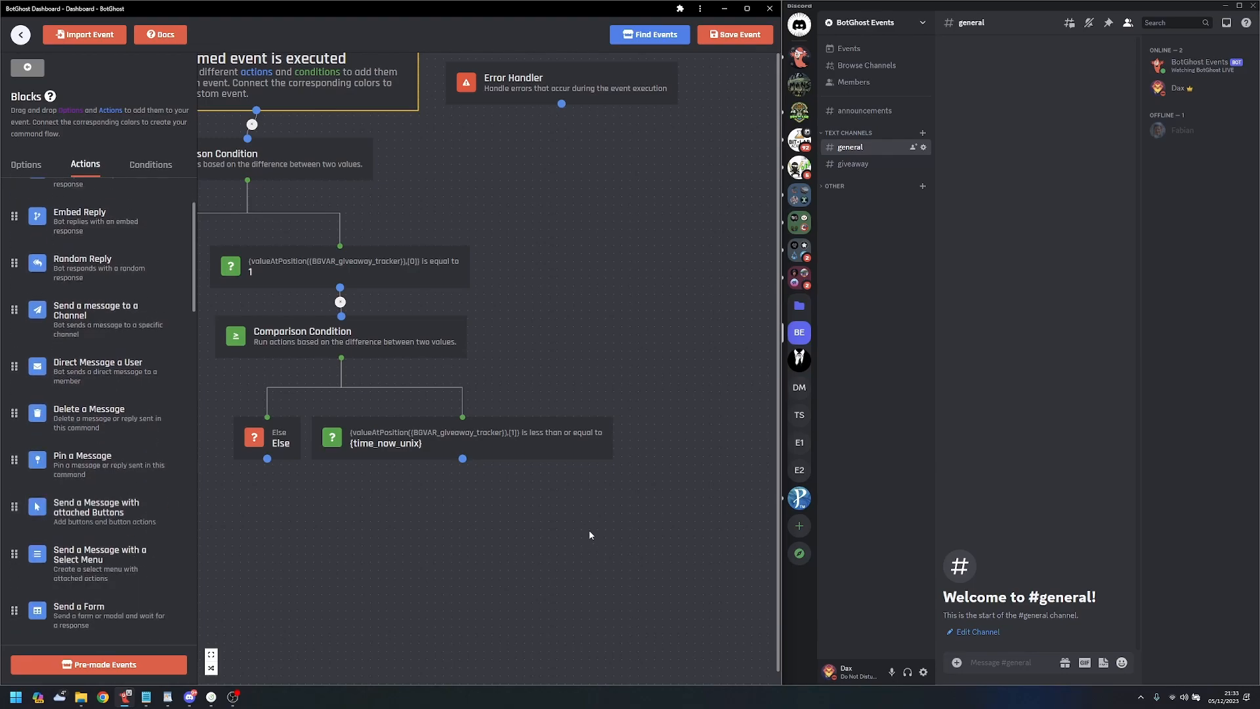
{"action": "scroll", "coordinate": [99, 459], "scroll_direction": "down", "scroll_amount": 3}
{"action": "left_click_drag", "start_coordinate": [94, 423], "coordinate": [514, 529]}
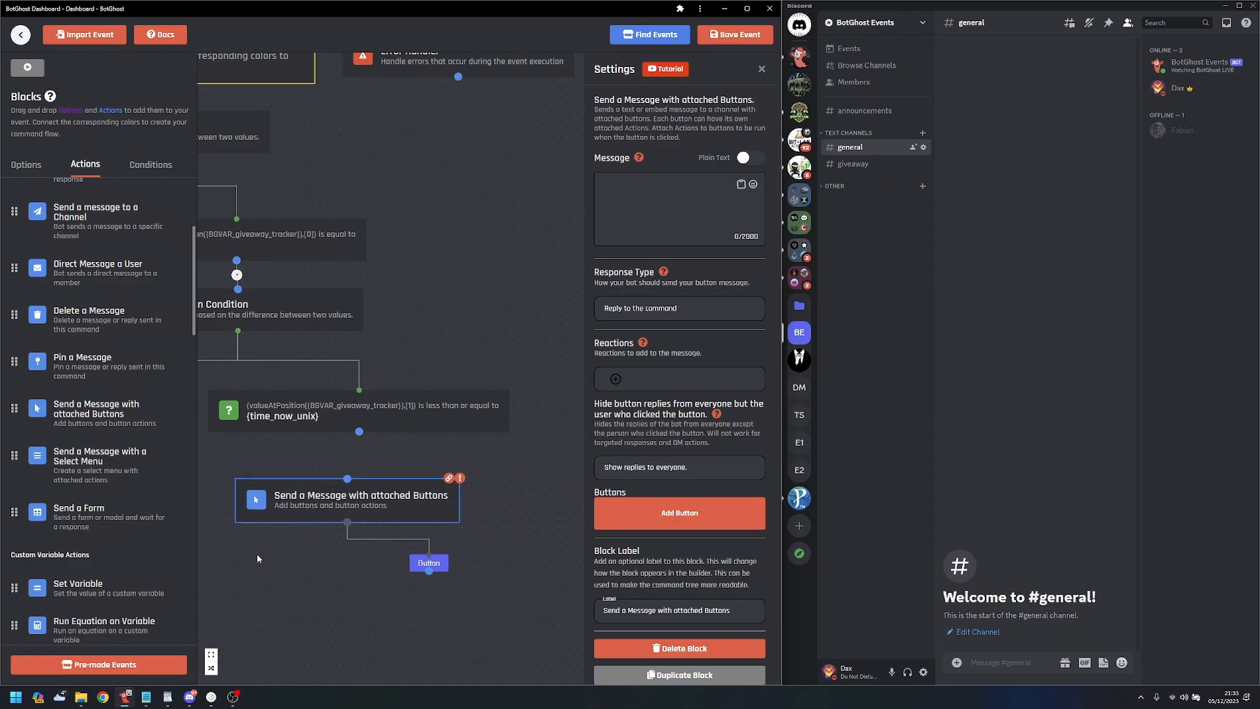
{"action": "left_click", "coordinate": [426, 341]}
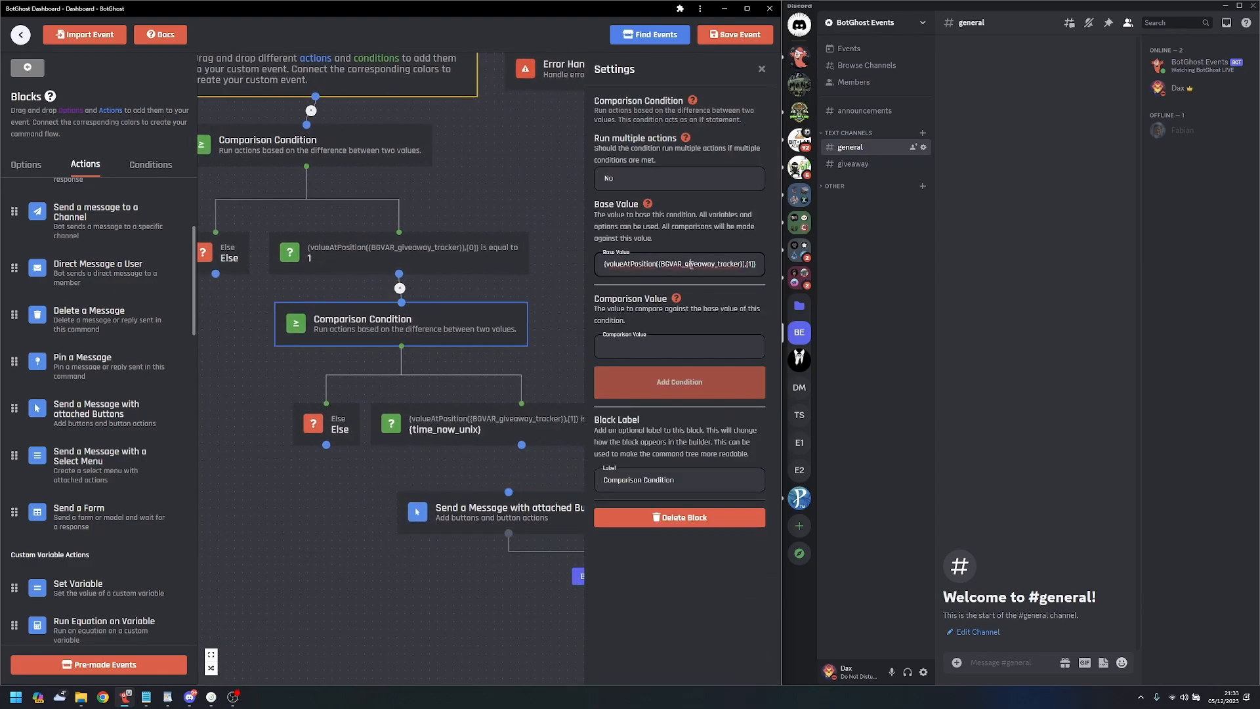
{"action": "left_click", "coordinate": [482, 508]}
{"action": "type", "text": "{valueAtPosition({BGVAR_giveaway_tracker}),[1]}"}
{"action": "left_click", "coordinate": [511, 359]}
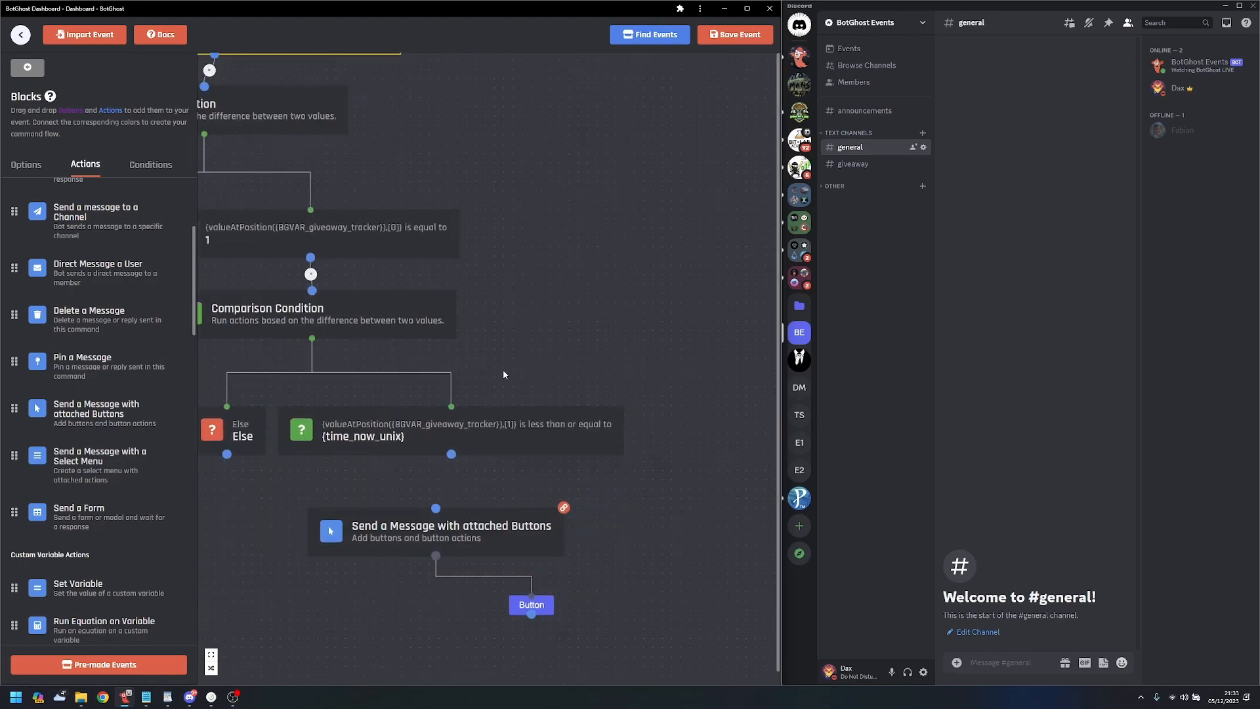
- Set the base value of the second Comparison Condition to {time_now_unix}
{"action": "left_click", "coordinate": [463, 440]}
{"action": "left_click_drag", "start_coordinate": [685, 179], "coordinate": [598, 180]}
{"action": "key", "text": "ctrl+c"}
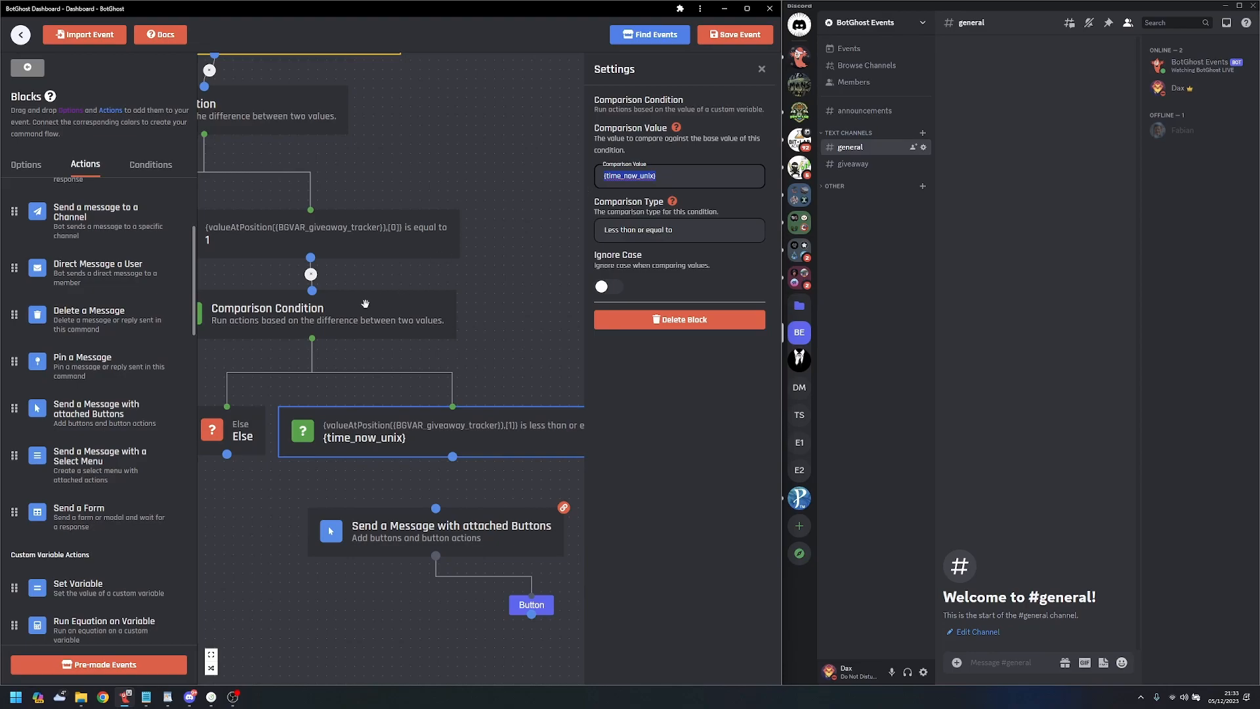
{"action": "left_click", "coordinate": [334, 321]}
{"action": "double_click", "coordinate": [644, 263]}
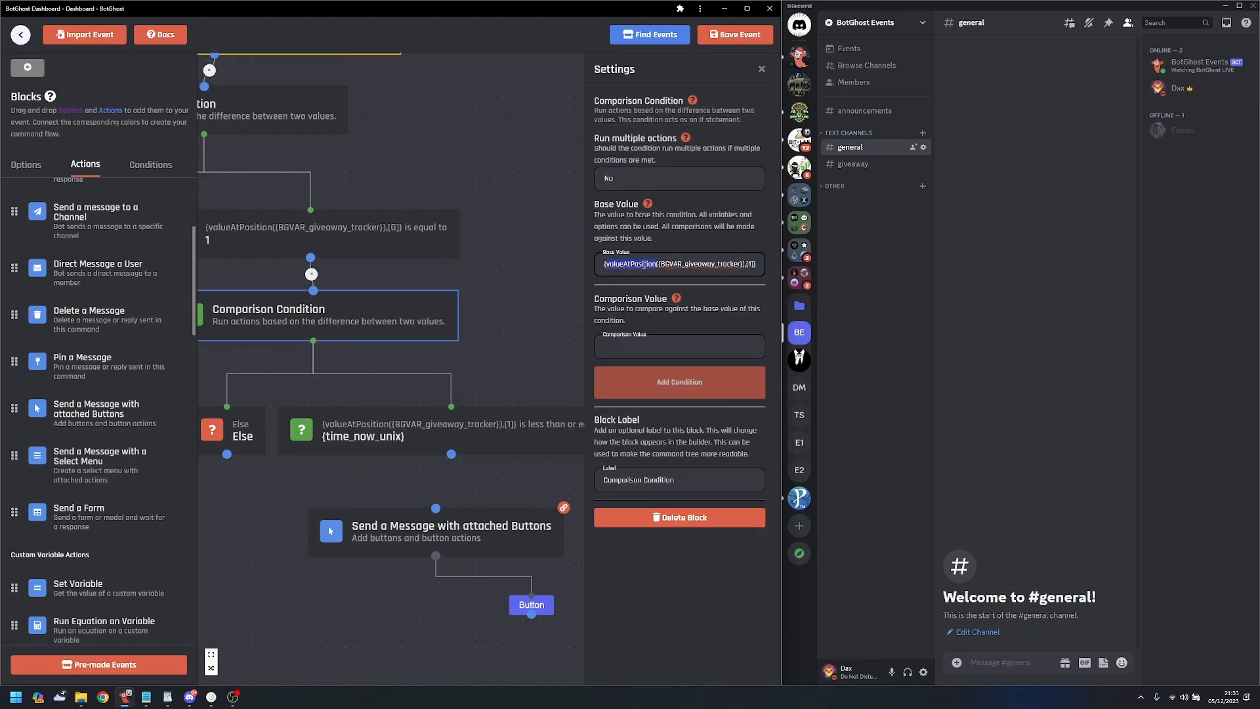
{"action": "key", "text": "ctrl+v"}
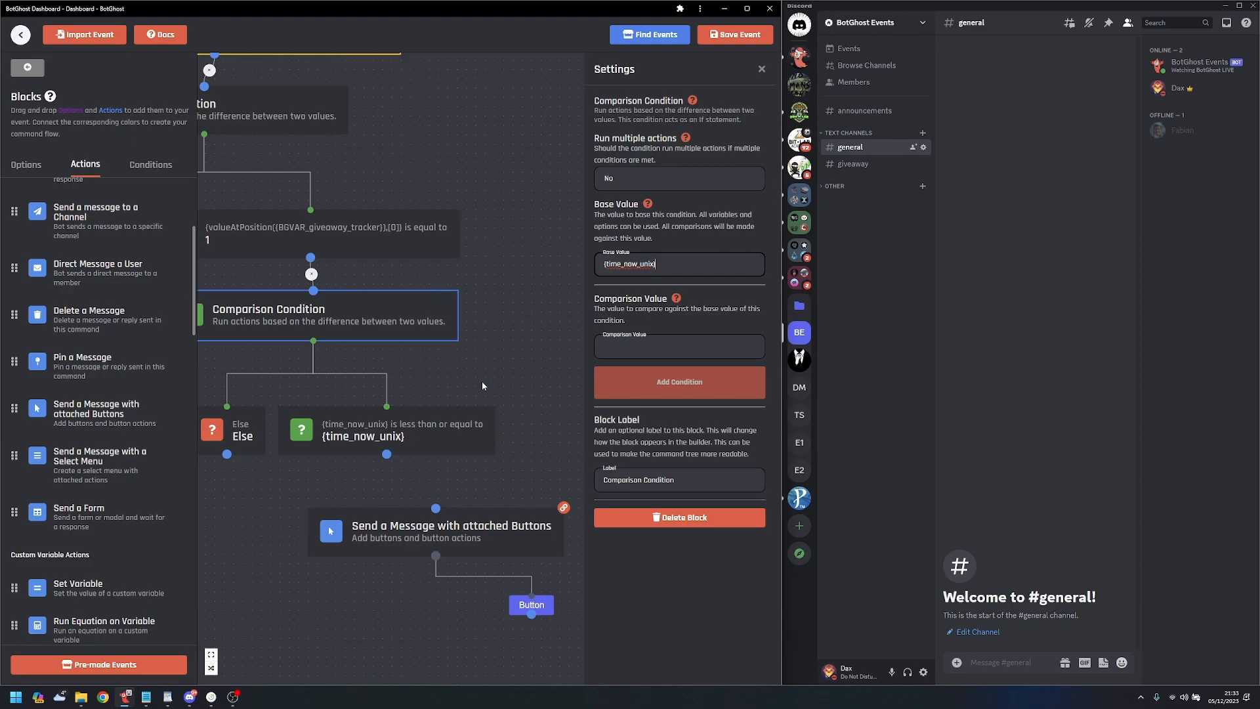
- Set the comparison value of the second condition's less-than-or-equal branch to {valueAtPosition({BGVAR_giveaway_tracker}),[1]}
{"action": "left_click", "coordinate": [500, 536]}
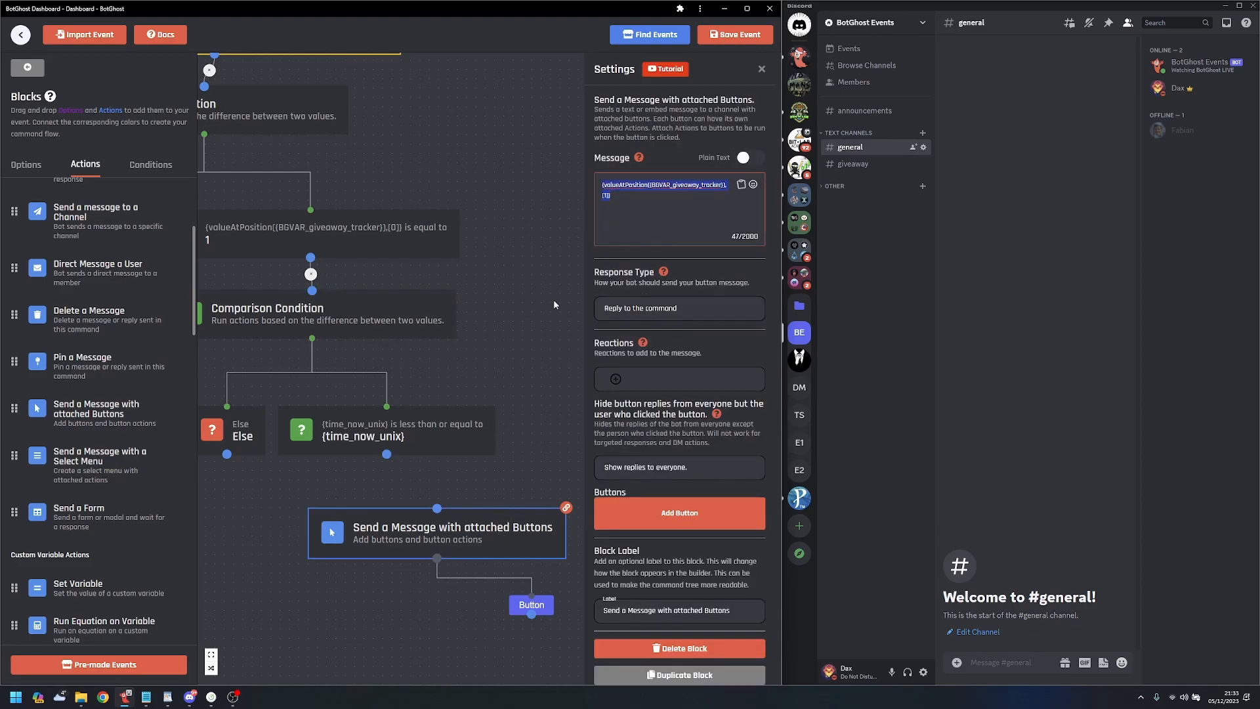
{"action": "left_click", "coordinate": [436, 420]}
{"action": "left_click_drag", "start_coordinate": [682, 176], "coordinate": [594, 175]}
{"action": "left_click", "coordinate": [734, 178]}
{"action": "type", "text": "{valueAtPosition({BGVAR_giveaway_tracker}),[1]}"}
{"action": "left_click", "coordinate": [515, 372]}
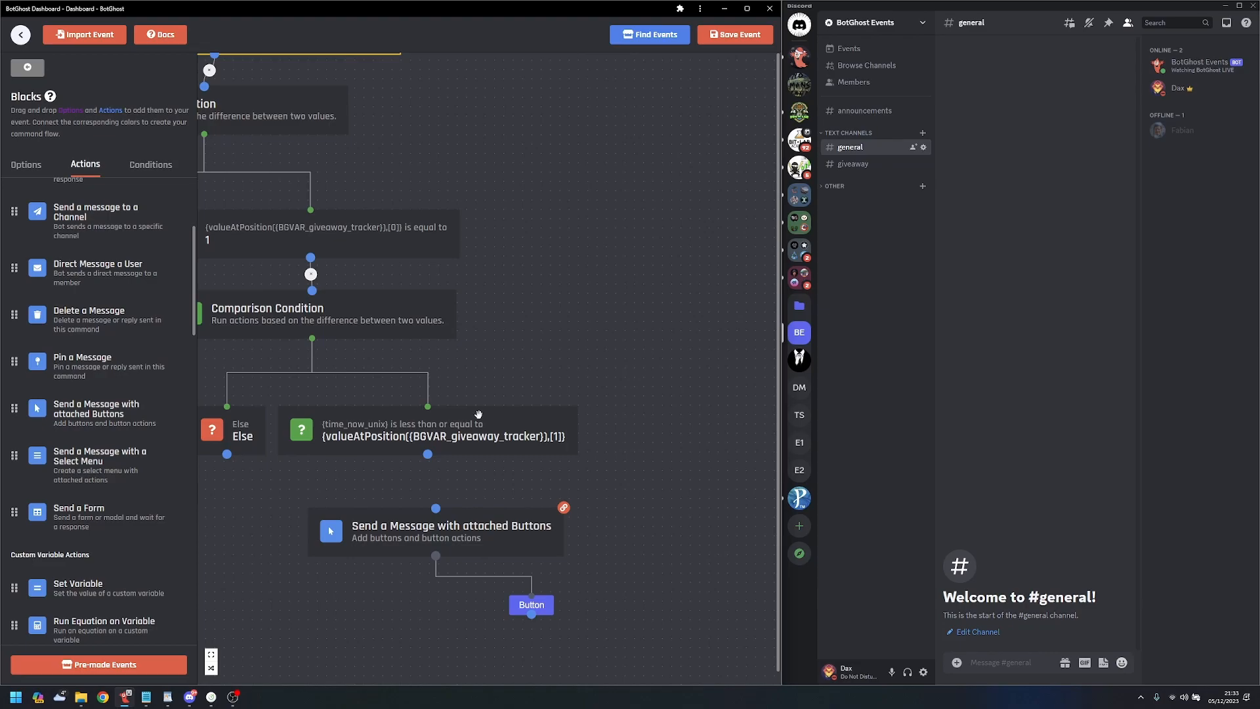
- Change the comparison type of the {valueAtPosition({BGVAR_giveaway_tracker}),[1]} branch to Greater than or equal to
{"action": "left_click_drag", "start_coordinate": [529, 369], "coordinate": [584, 374]}
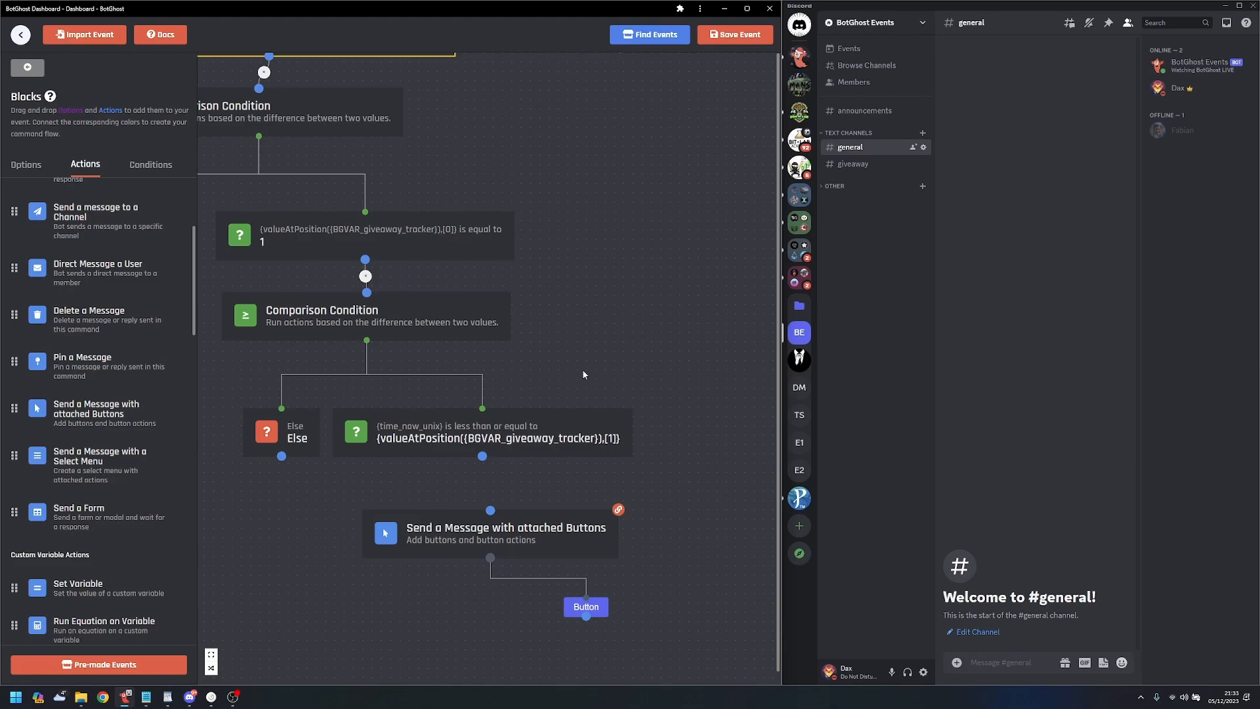
{"action": "left_click", "coordinate": [433, 313]}
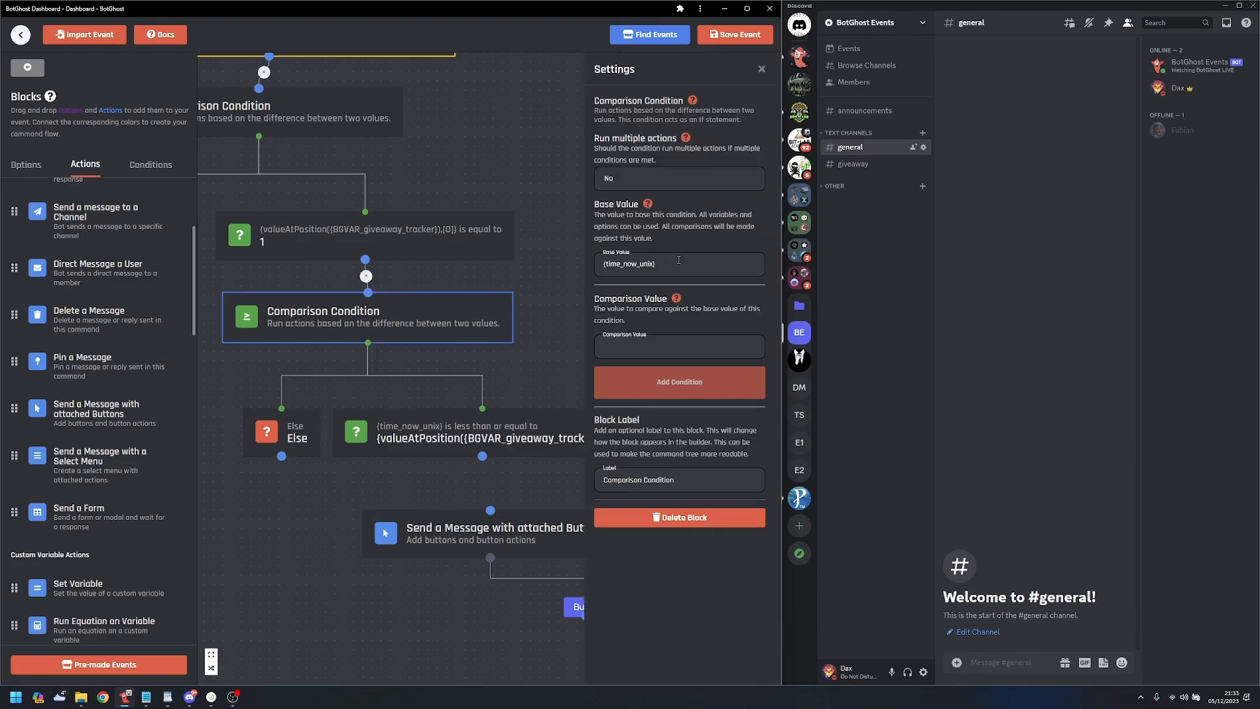
{"action": "left_click", "coordinate": [498, 427]}
{"action": "left_click", "coordinate": [668, 230]}
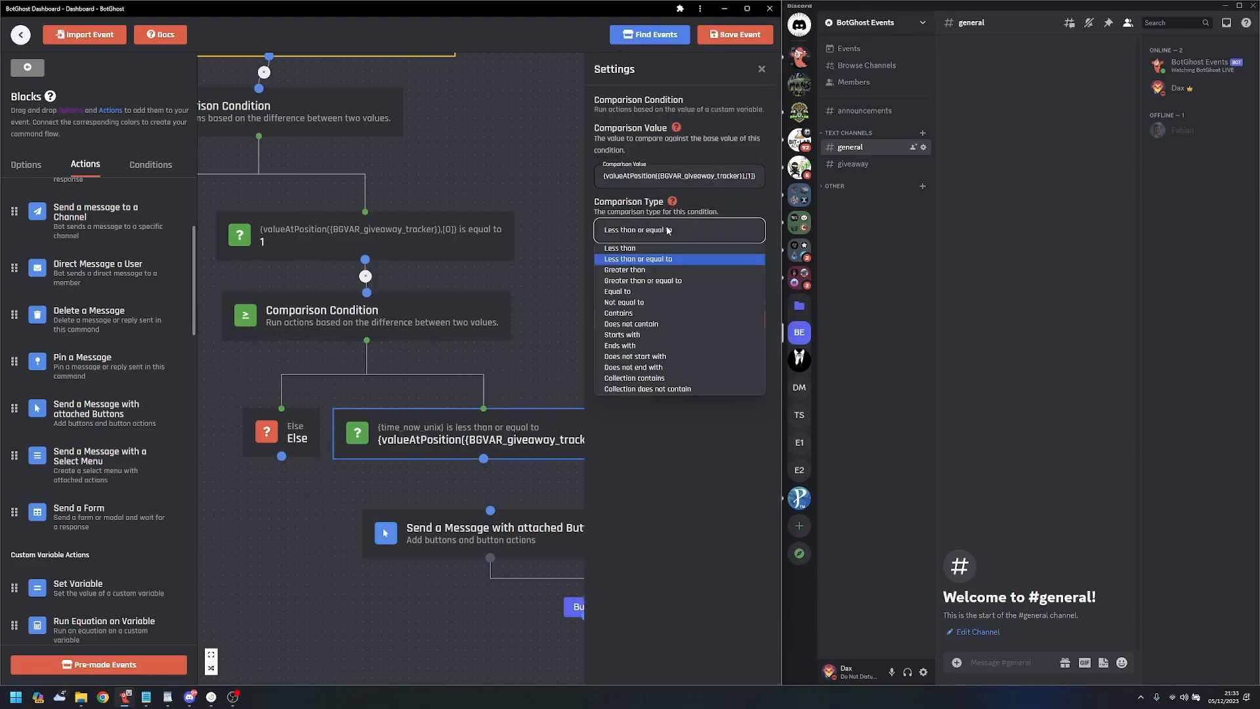
{"action": "left_click", "coordinate": [657, 281]}
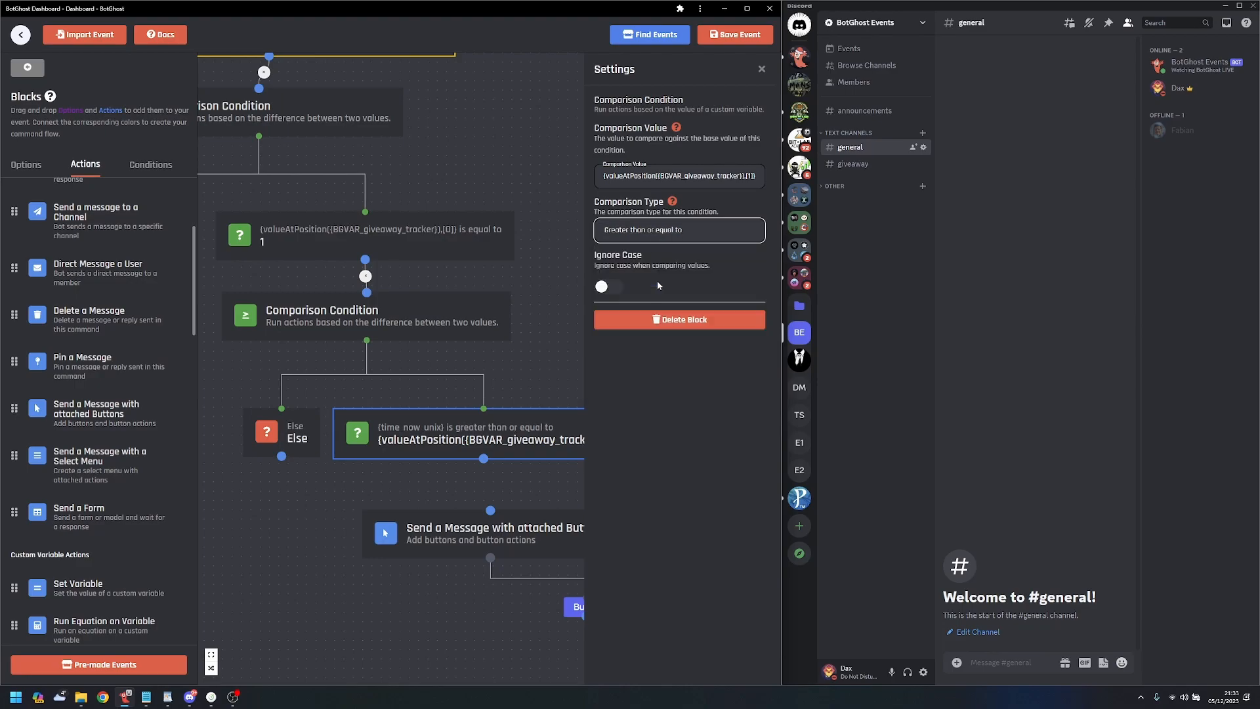
{"action": "left_click", "coordinate": [532, 358]}
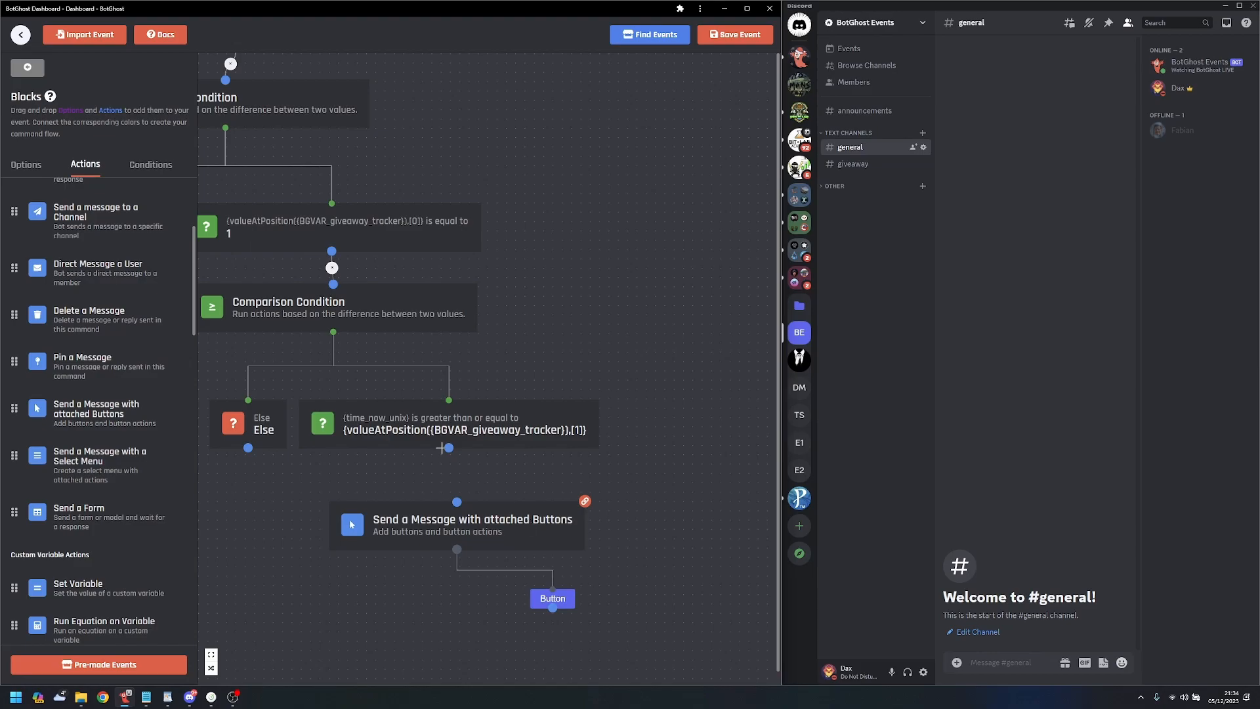
- Review the giveaway requirements for announcing a random winner in the Discord giveaway channel
{"action": "left_click_drag", "start_coordinate": [571, 319], "coordinate": [661, 364]}
{"action": "scroll", "coordinate": [711, 343], "scroll_direction": "down", "scroll_amount": 2}
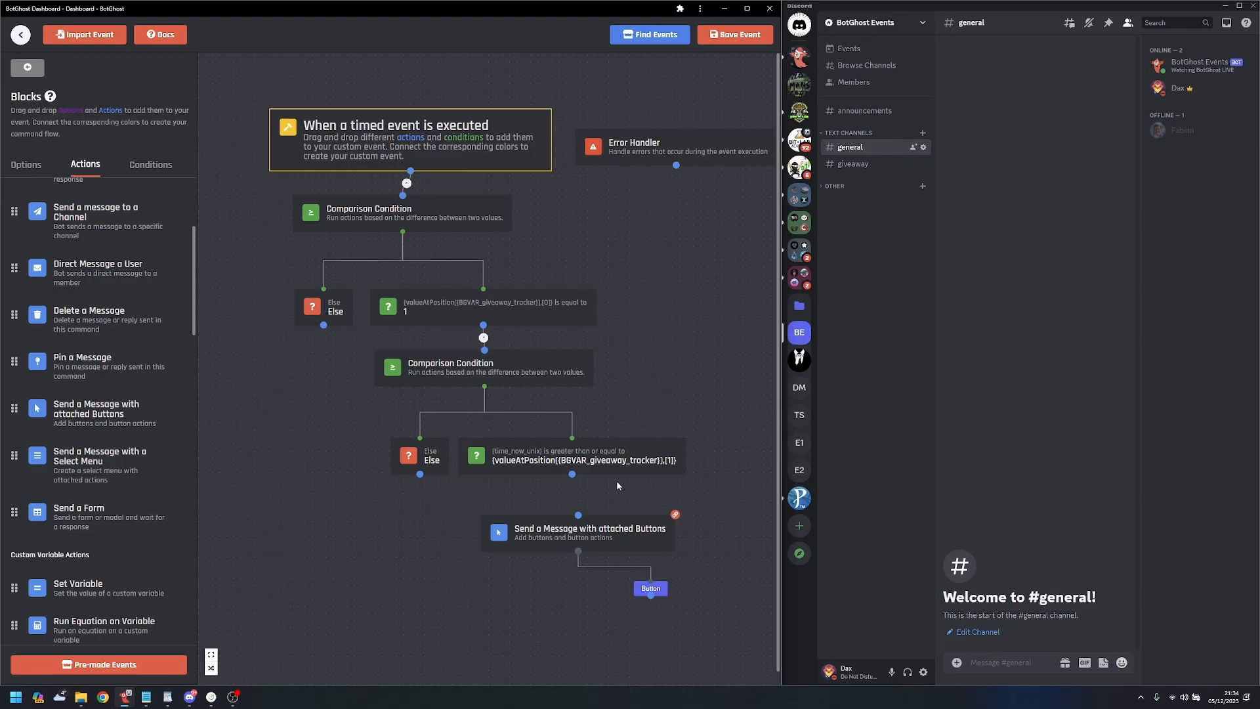
{"action": "scroll", "coordinate": [647, 489], "scroll_direction": "up", "scroll_amount": 3}
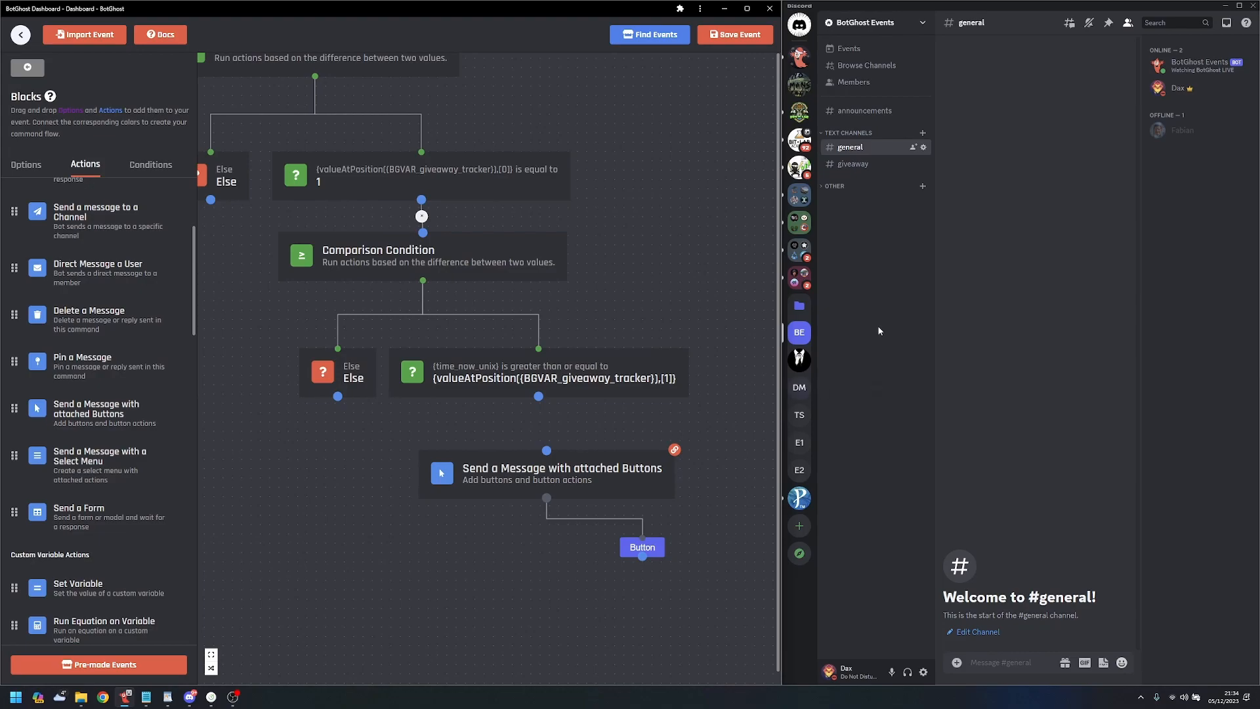
{"action": "left_click", "coordinate": [852, 164]}
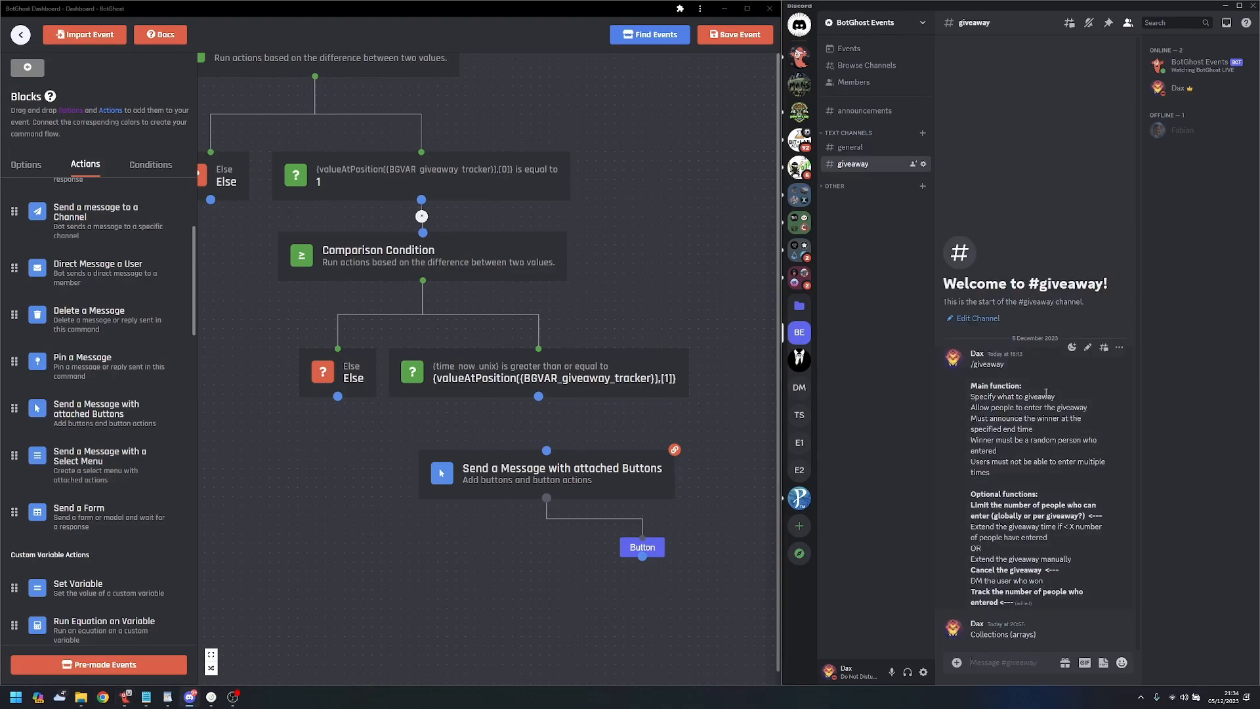
{"action": "left_click_drag", "start_coordinate": [975, 418], "coordinate": [1075, 428]}
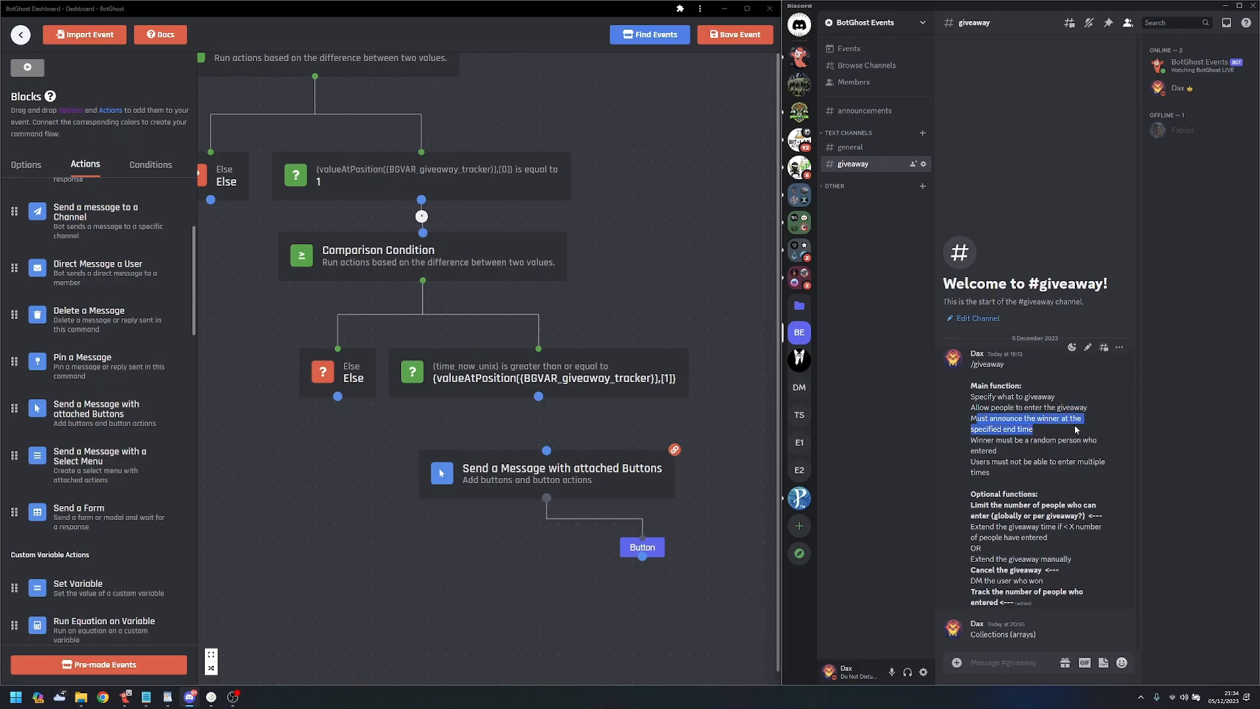
{"action": "left_click", "coordinate": [1026, 452]}
{"action": "left_click_drag", "start_coordinate": [975, 440], "coordinate": [1064, 451]}
{"action": "left_click", "coordinate": [1061, 454]}
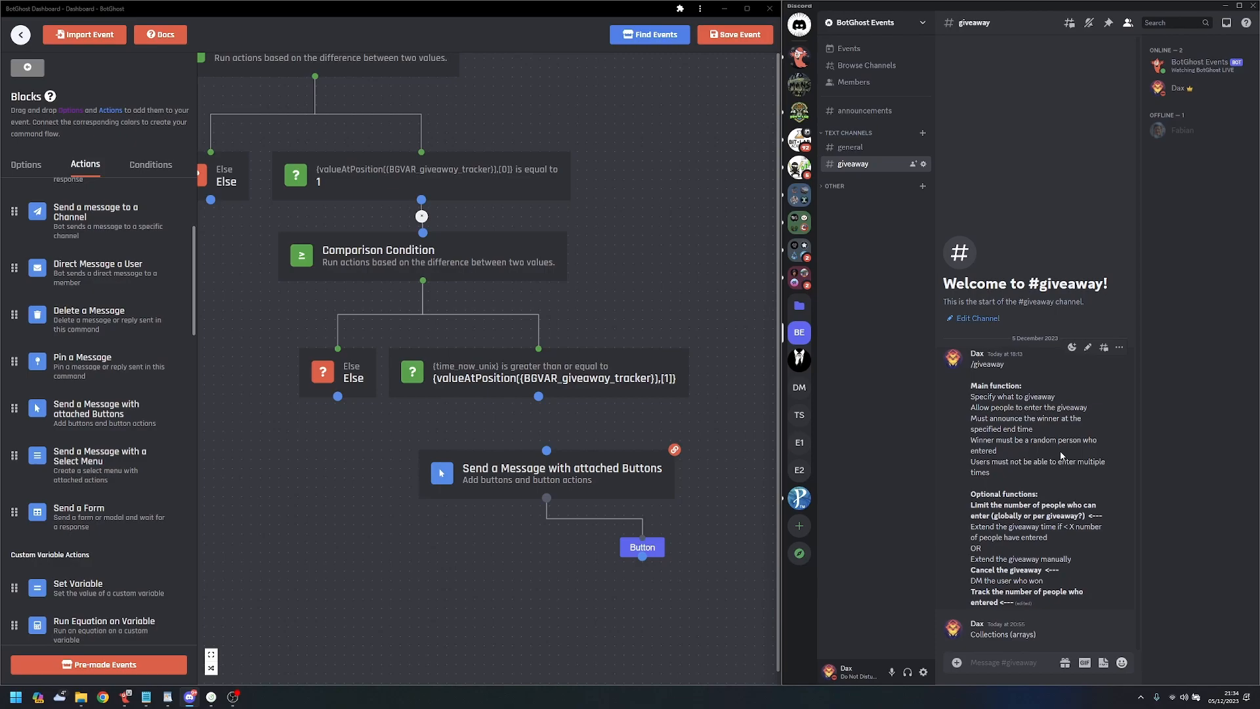
- Delete the Send a Message with attached Buttons block from the timed event in BotGhost
{"action": "left_click", "coordinate": [719, 389]}
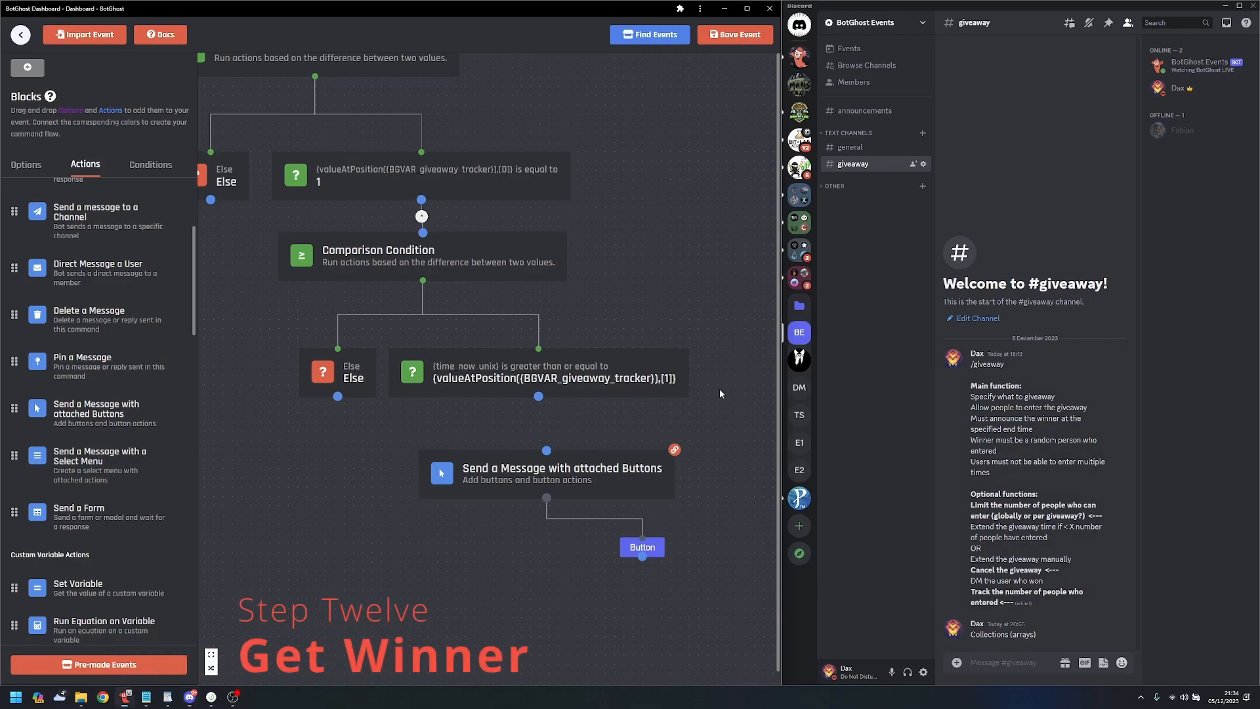
{"action": "left_click", "coordinate": [648, 480]}
{"action": "key", "text": "Delete"}
- Add a Send a message to a Channel block and connect it to the greater-than-or-equal branch
{"action": "left_click_drag", "start_coordinate": [472, 545], "coordinate": [401, 520]}
{"action": "scroll", "coordinate": [397, 519], "scroll_direction": "down", "scroll_amount": 2}
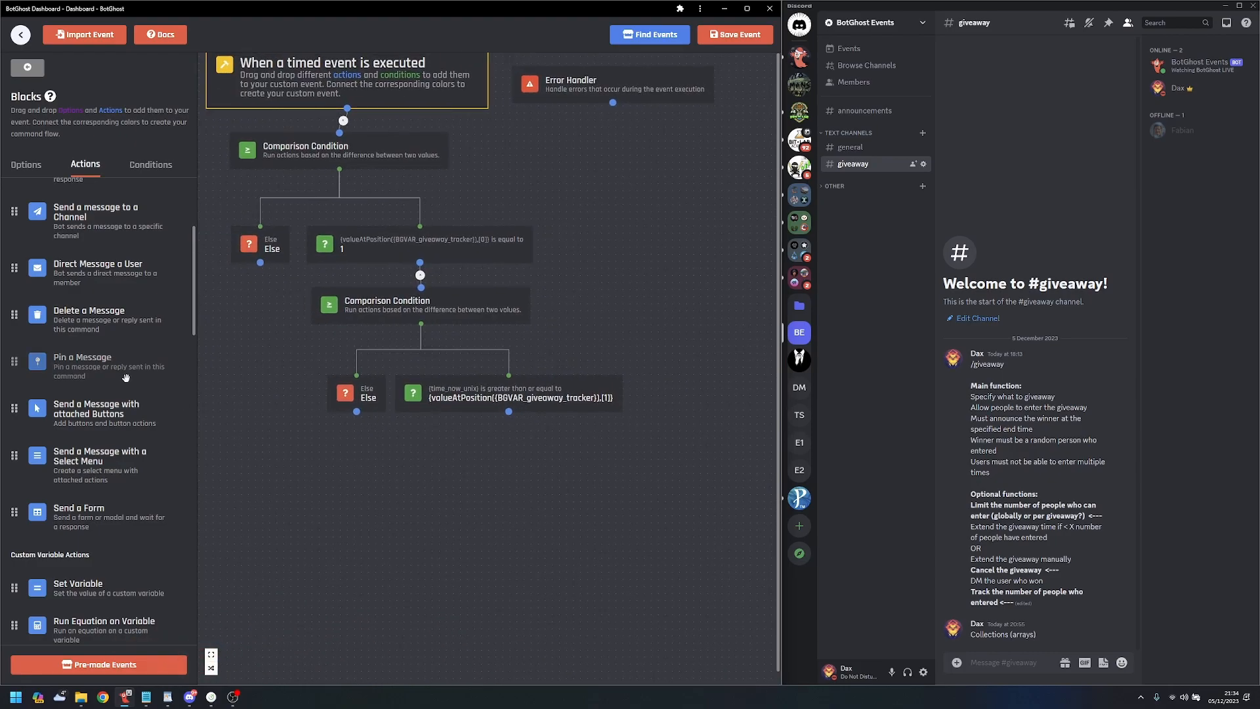
{"action": "scroll", "coordinate": [124, 390], "scroll_direction": "up", "scroll_amount": 1}
{"action": "scroll", "coordinate": [123, 390], "scroll_direction": "up", "scroll_amount": 1}
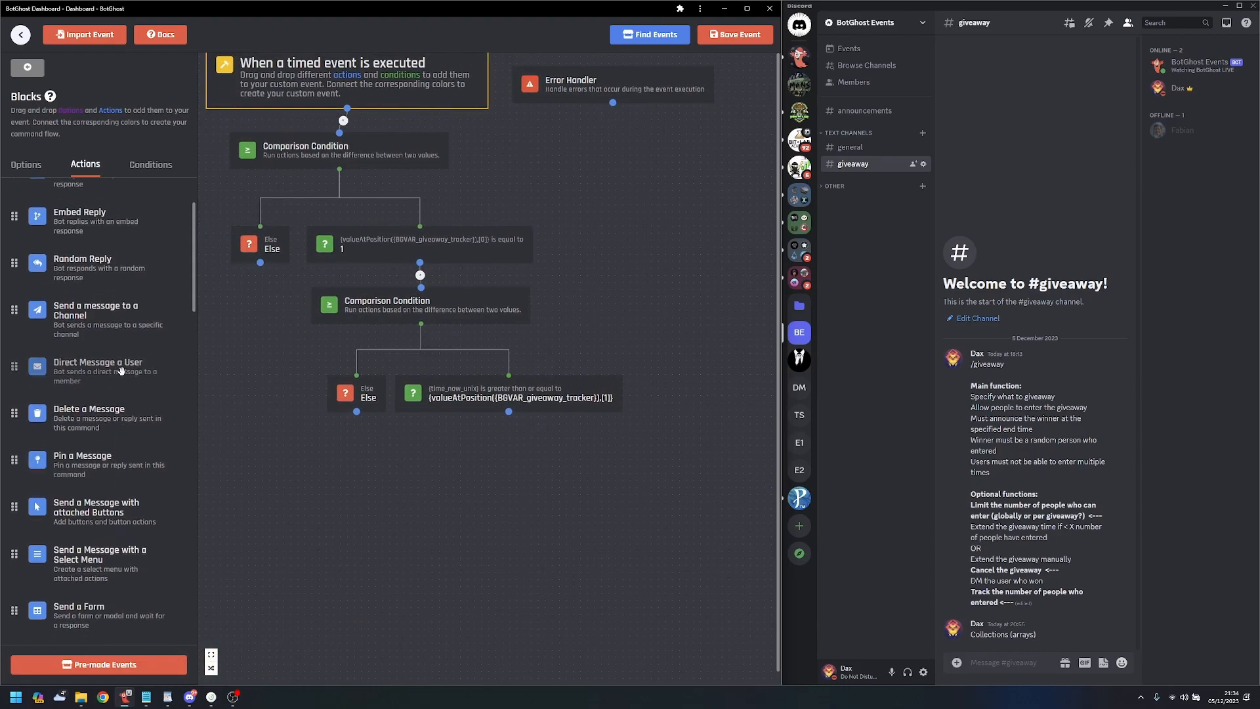
{"action": "left_click_drag", "start_coordinate": [93, 318], "coordinate": [459, 472]}
{"action": "left_click_drag", "start_coordinate": [508, 411], "coordinate": [496, 446]}
{"action": "left_click_drag", "start_coordinate": [504, 453], "coordinate": [548, 463]}
{"action": "left_click_drag", "start_coordinate": [535, 533], "coordinate": [510, 541]}
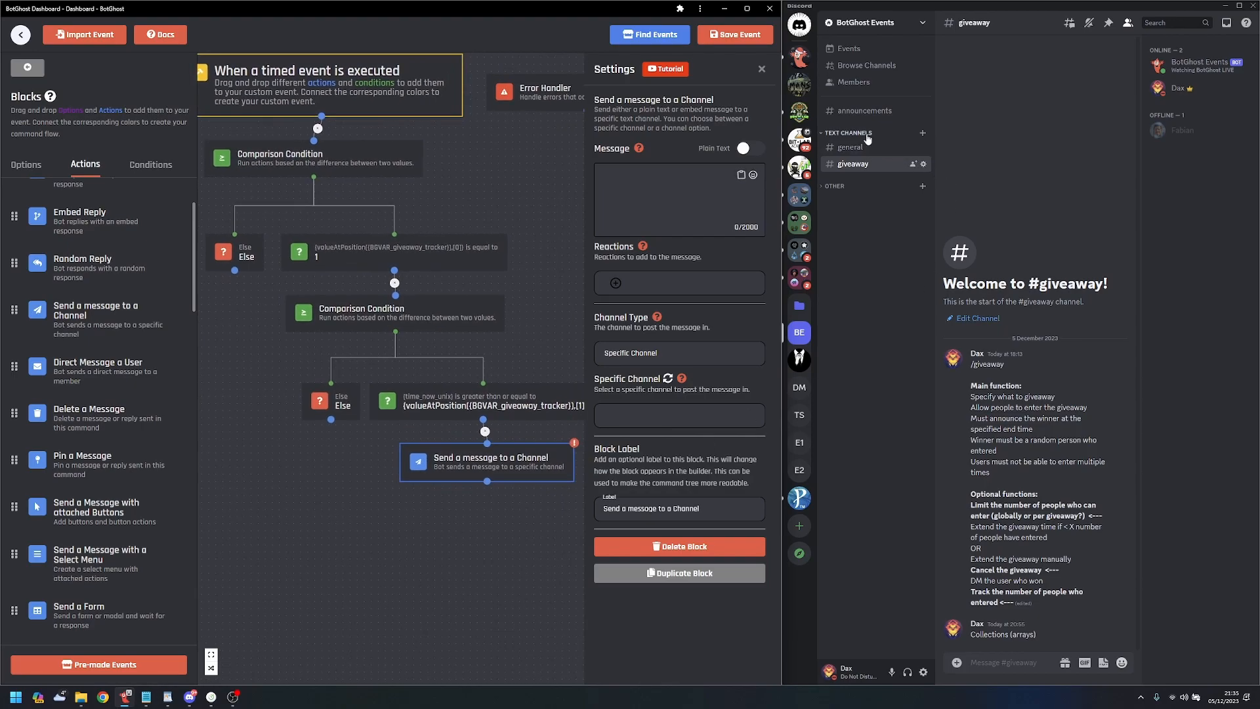
- Check the server's Discord channels and set the message block's specific channel to #announcements
{"action": "left_click", "coordinate": [865, 110]}
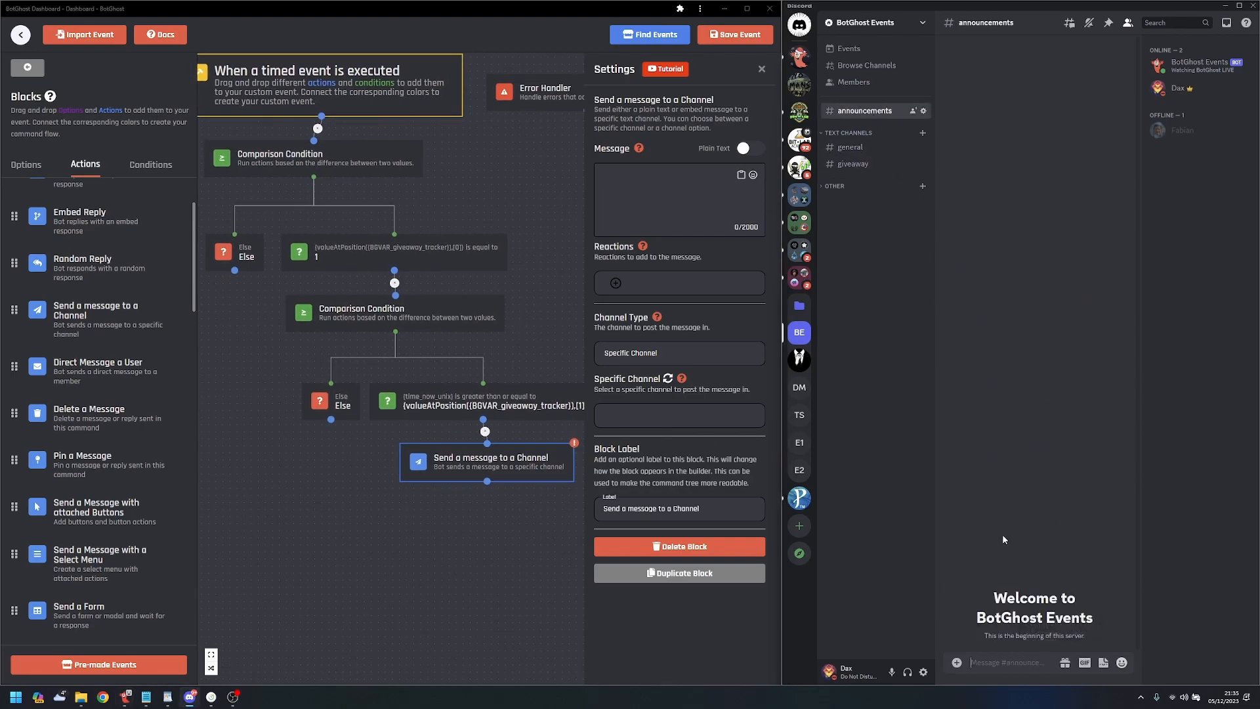
{"action": "left_click", "coordinate": [873, 148]}
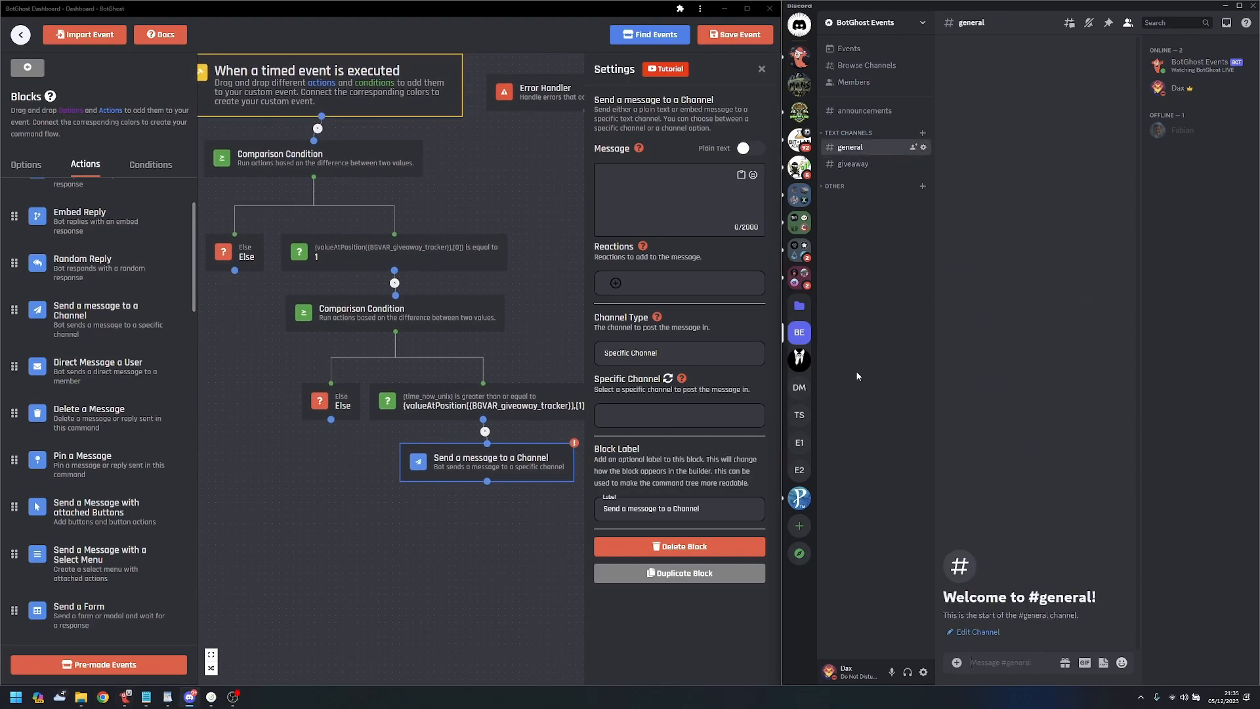
{"action": "left_click", "coordinate": [857, 164]}
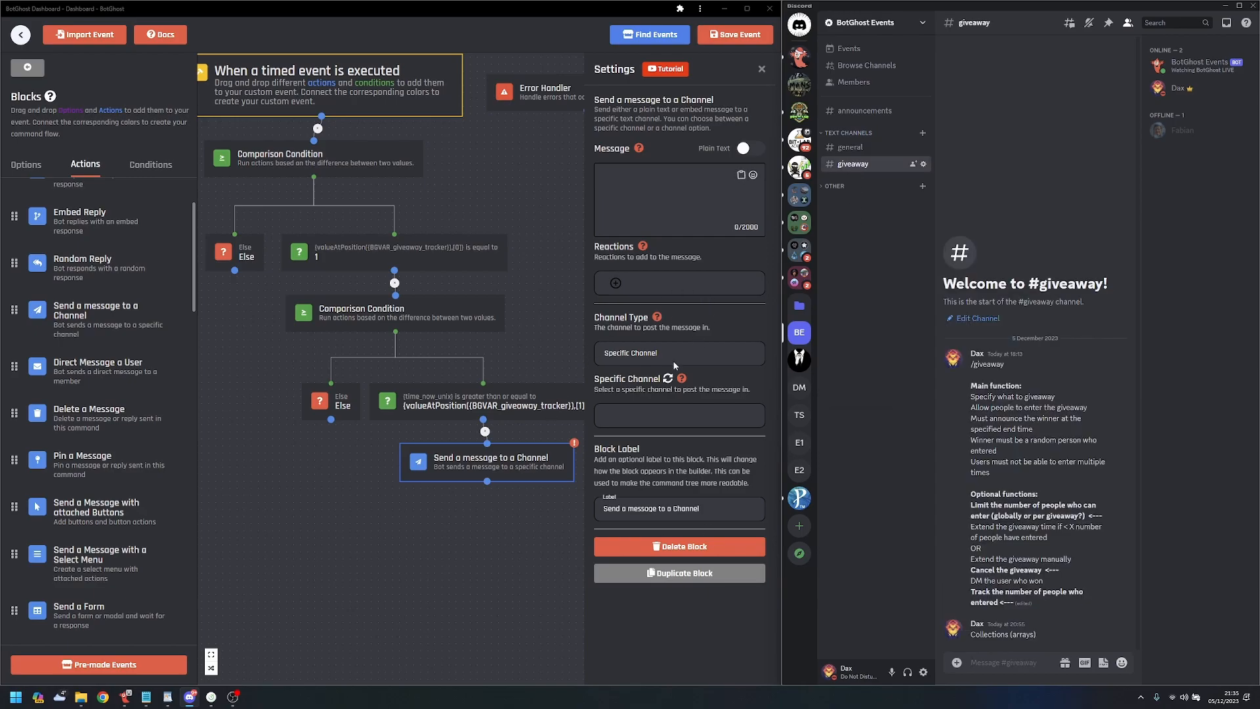
{"action": "left_click", "coordinate": [664, 408]}
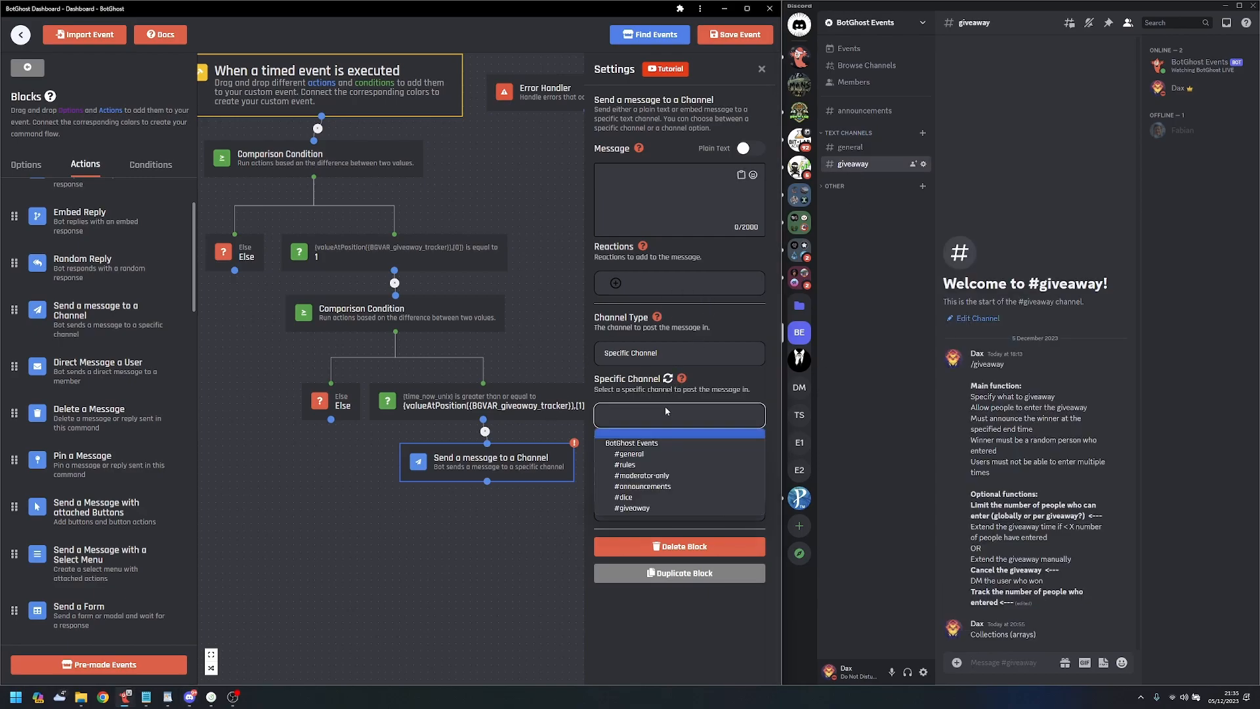
{"action": "left_click", "coordinate": [663, 477]}
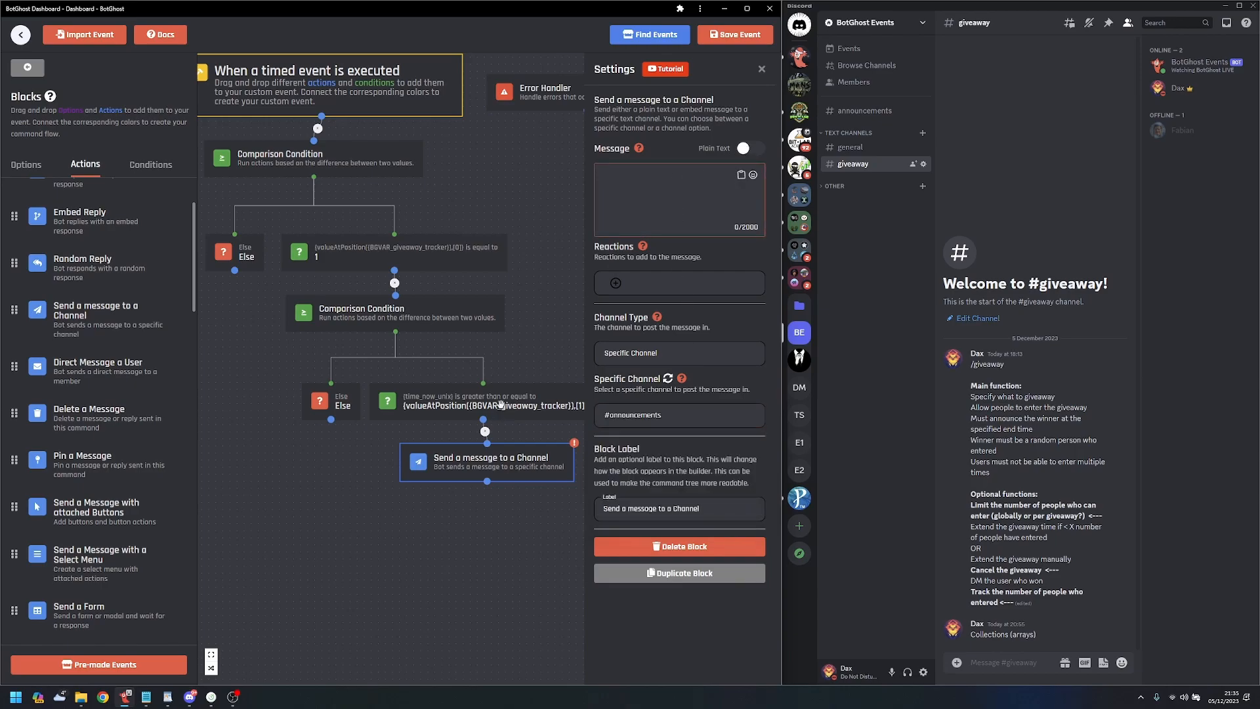
- Set the channel message to "Congrats, X has won the giveaway!" and align the block beneath its branch
{"action": "scroll", "coordinate": [499, 376], "scroll_direction": "up", "scroll_amount": 3}
{"action": "scroll", "coordinate": [539, 431], "scroll_direction": "down", "scroll_amount": 3}
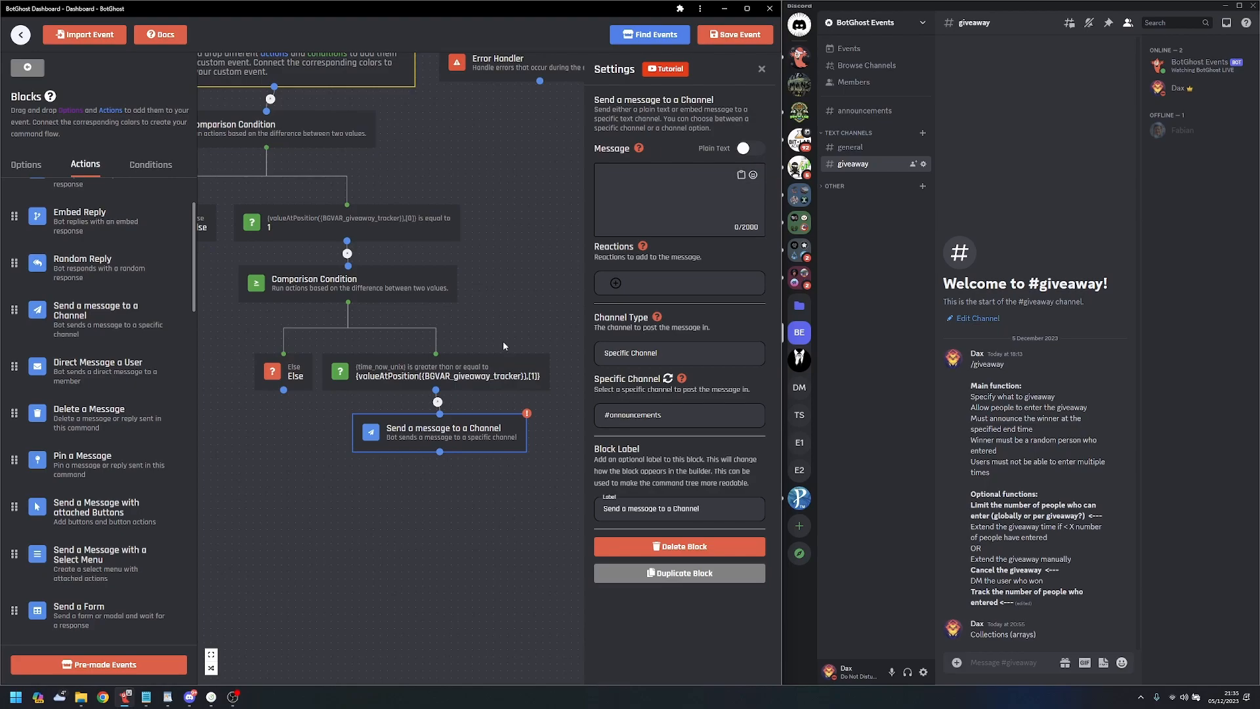
{"action": "left_click", "coordinate": [633, 213]}
{"action": "type", "text": "x"}
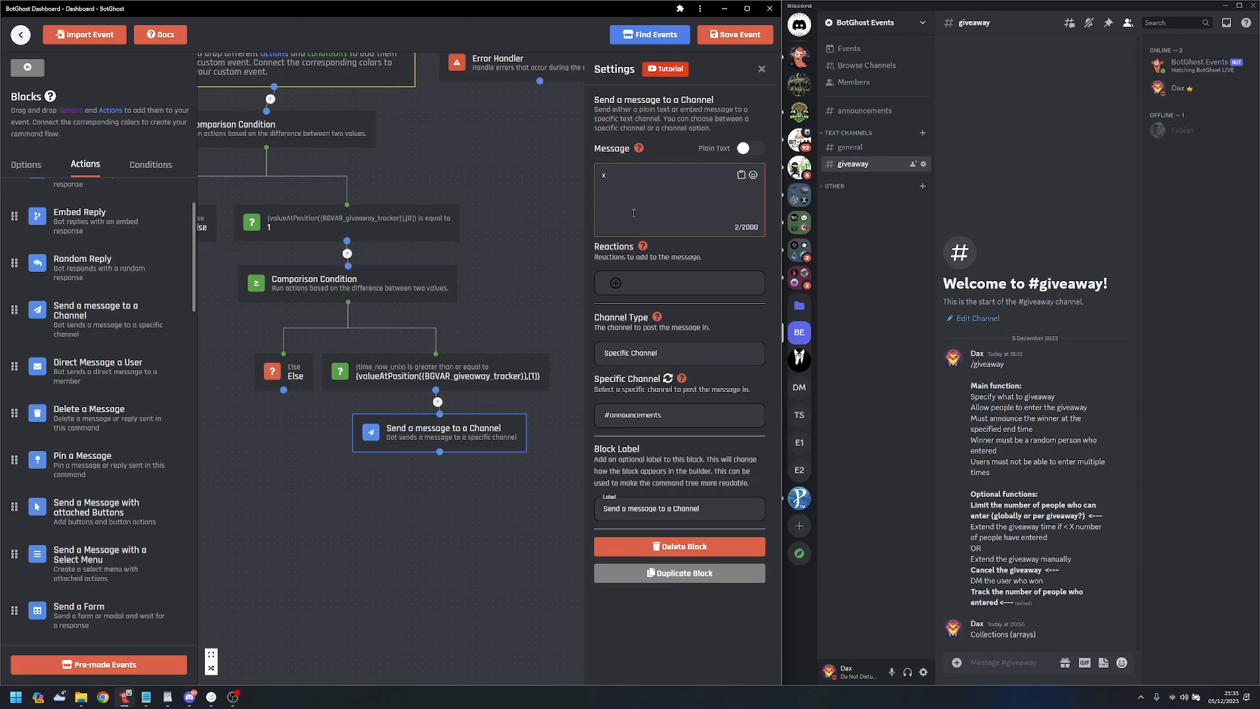
{"action": "type", "text": "zhas "}
{"action": "type", "text": "won the g"}
{"action": "type", "text": "iveaway"}
{"action": "type", "text": "Congra"}
{"action": "type", "text": "ts,"}
{"action": "mouse_move", "coordinate": [479, 435]}
{"action": "left_mouse_down"}
{"action": "mouse_move", "coordinate": [475, 471]}
{"action": "mouse_move", "coordinate": [475, 447]}
{"action": "left_mouse_up"}
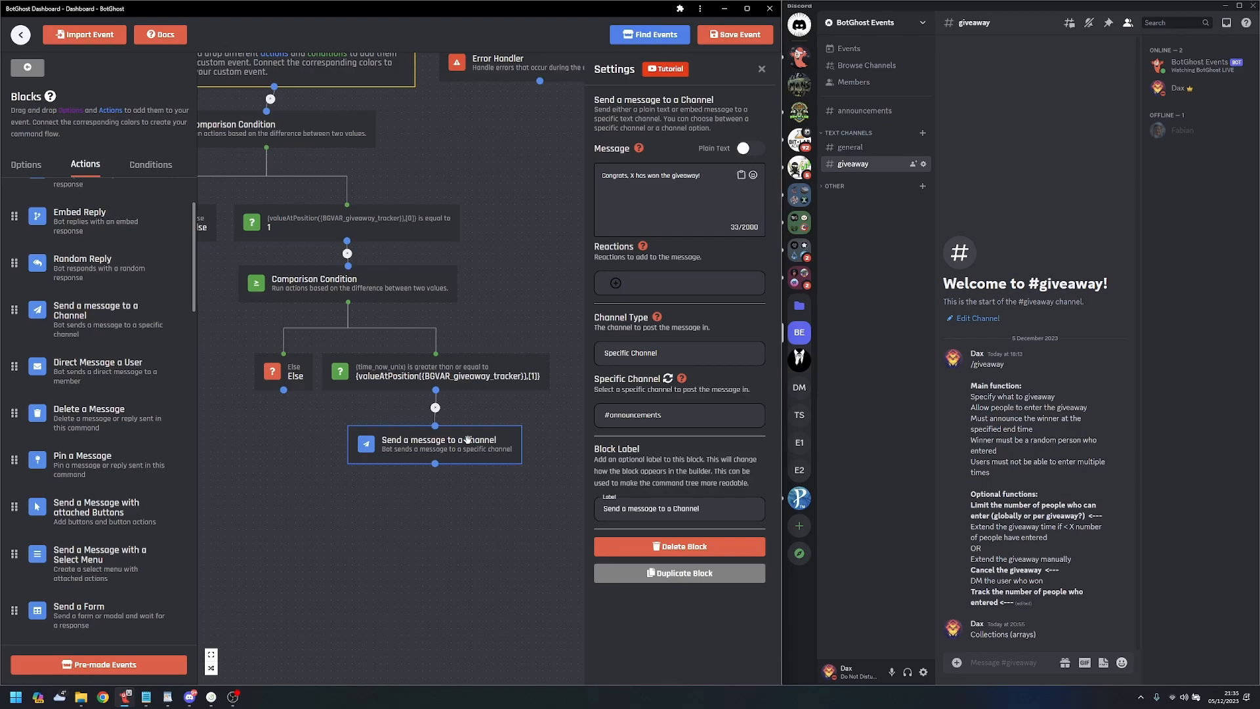
{"action": "left_click_drag", "start_coordinate": [364, 491], "coordinate": [393, 438]}
{"action": "scroll", "coordinate": [443, 452], "scroll_direction": "down", "scroll_amount": 1}
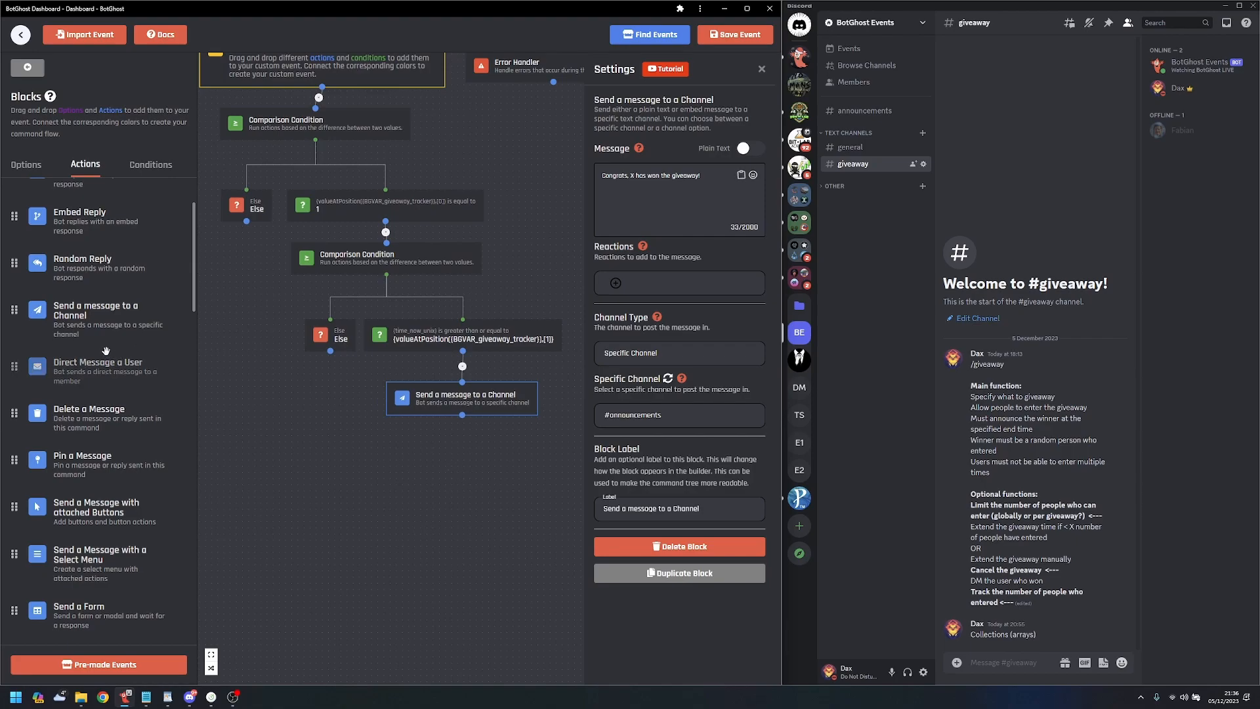
{"action": "scroll", "coordinate": [105, 341], "scroll_direction": "up", "scroll_amount": 1}
{"action": "scroll", "coordinate": [106, 341], "scroll_direction": "up", "scroll_amount": 2}
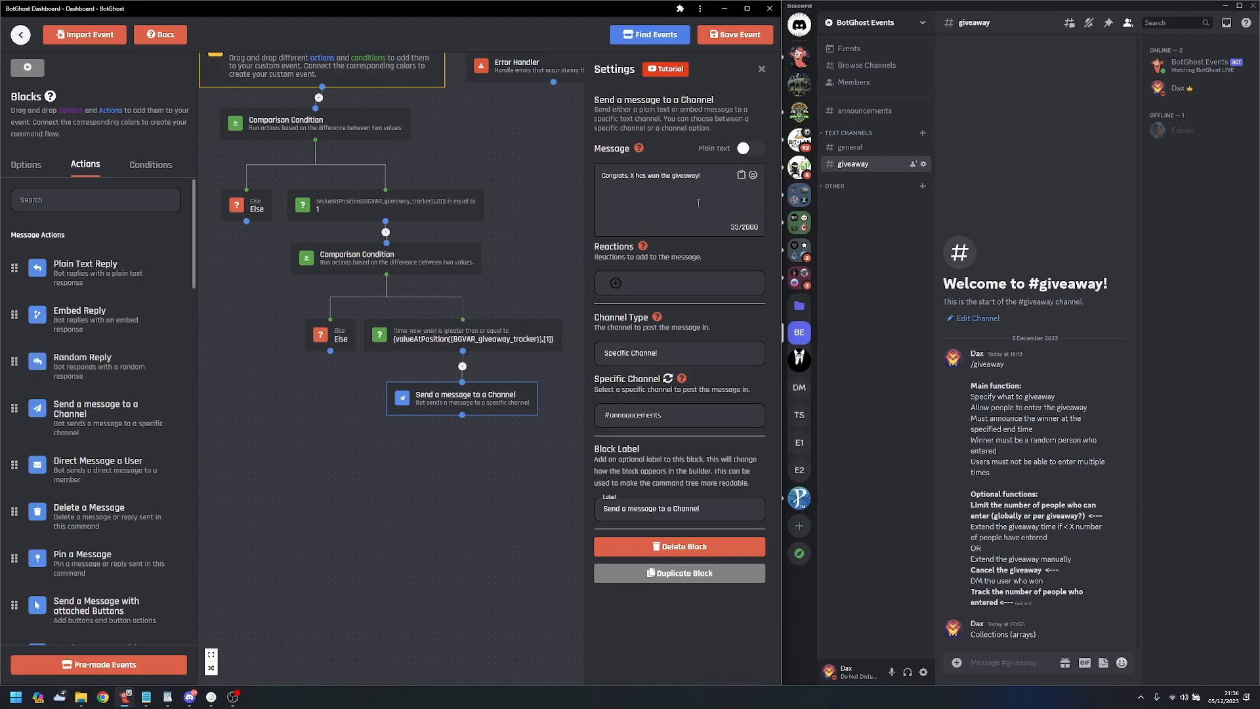
- Try inserting the giveaway_users (Random) variable below the winner message text, and remove it again
{"action": "left_click", "coordinate": [710, 178]}
{"action": "left_click", "coordinate": [741, 174]}
{"action": "type", "text": "giveaw"}
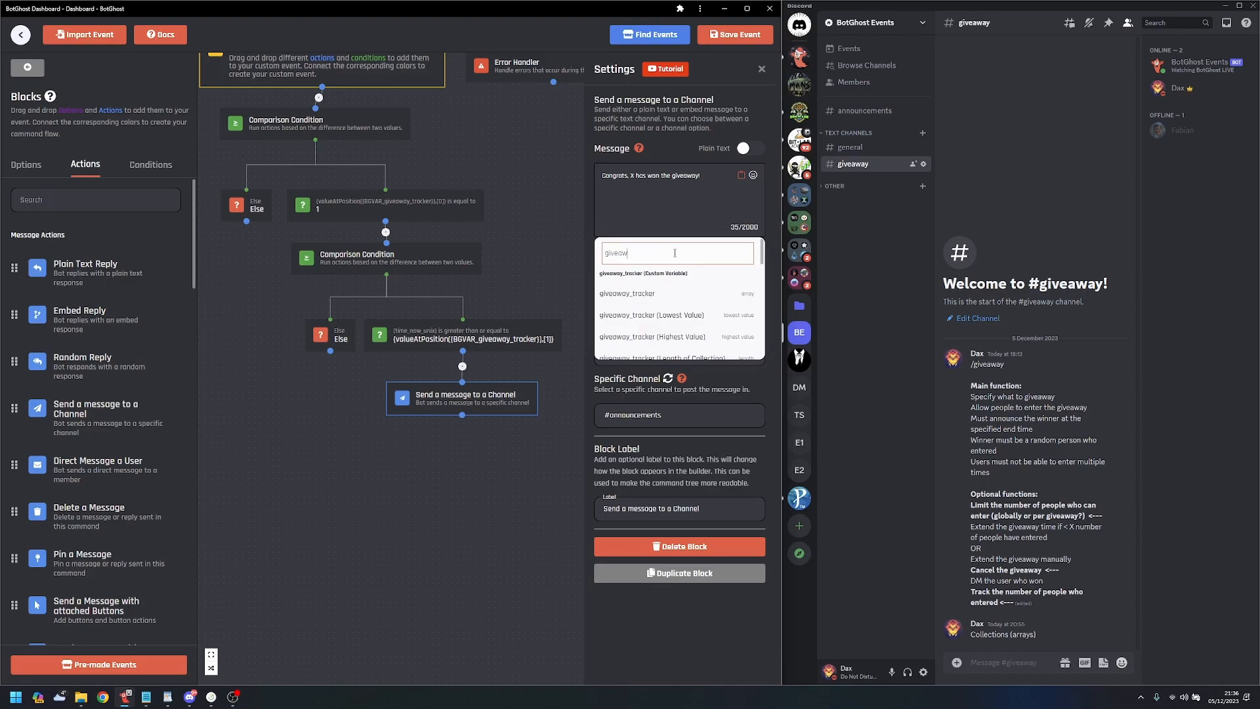
{"action": "scroll", "coordinate": [696, 309], "scroll_direction": "down", "scroll_amount": 4}
{"action": "scroll", "coordinate": [699, 320], "scroll_direction": "down", "scroll_amount": 3}
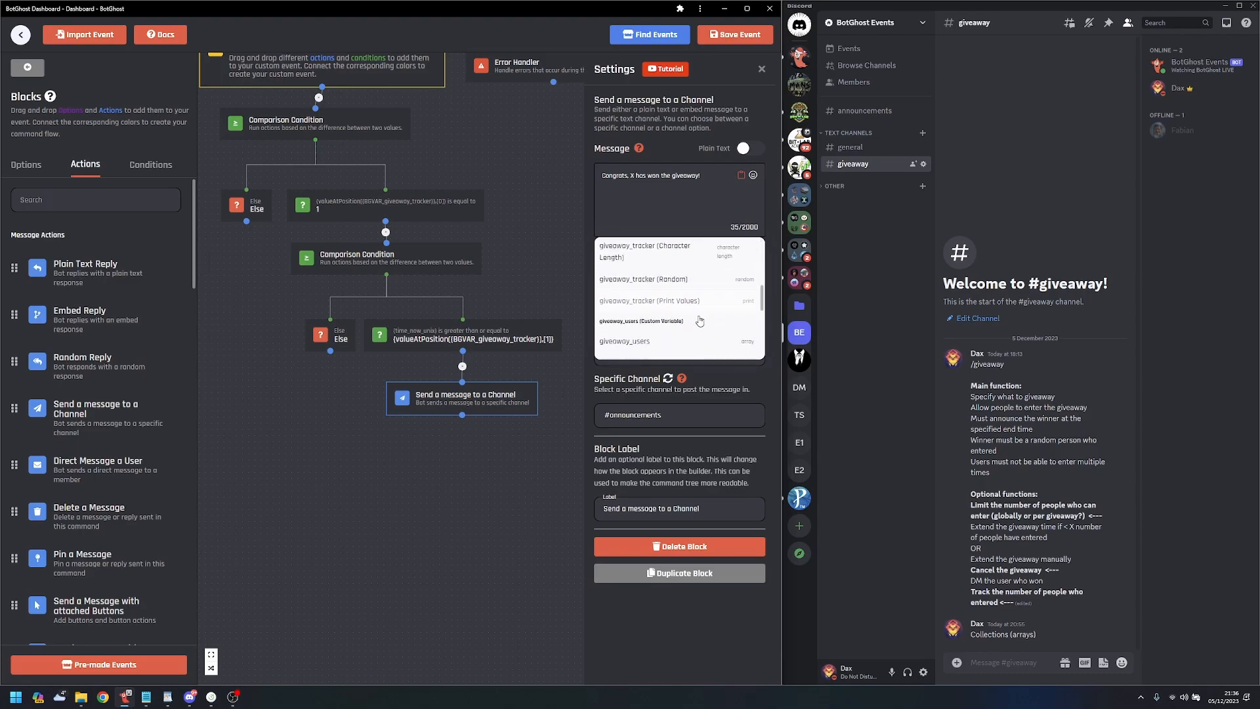
{"action": "scroll", "coordinate": [690, 304], "scroll_direction": "down", "scroll_amount": 2}
{"action": "scroll", "coordinate": [699, 305], "scroll_direction": "down", "scroll_amount": 4}
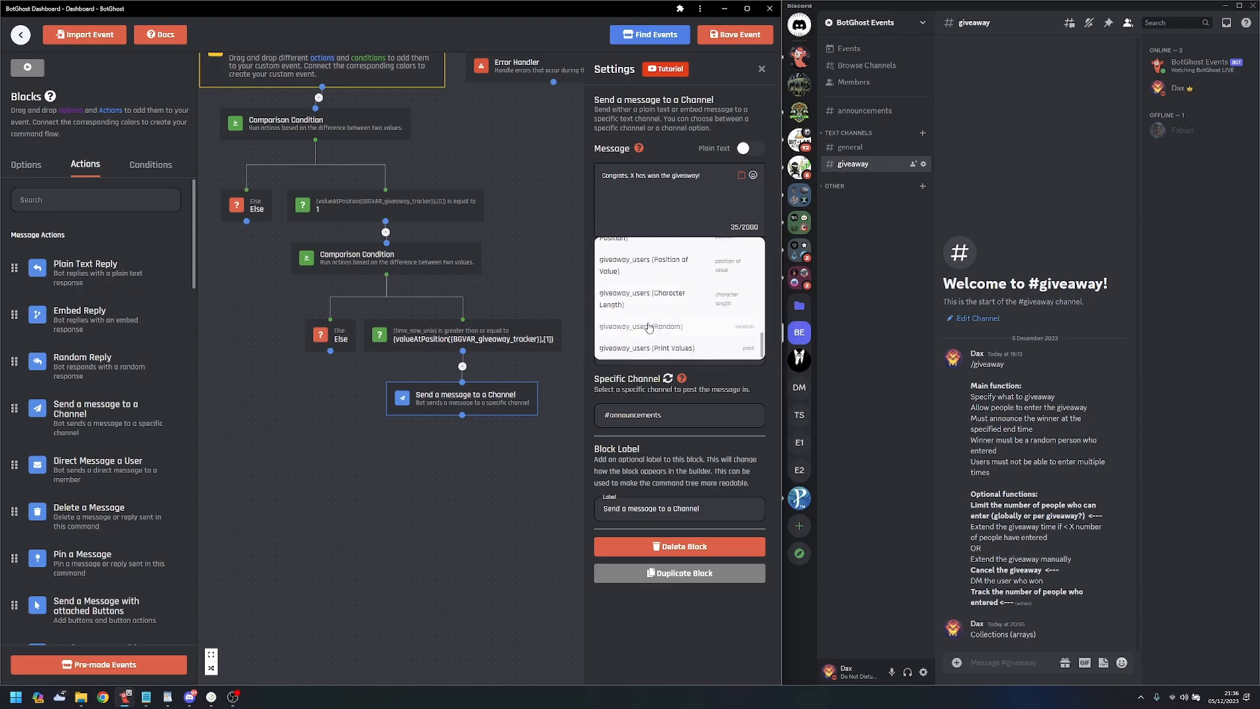
{"action": "left_click", "coordinate": [620, 331]}
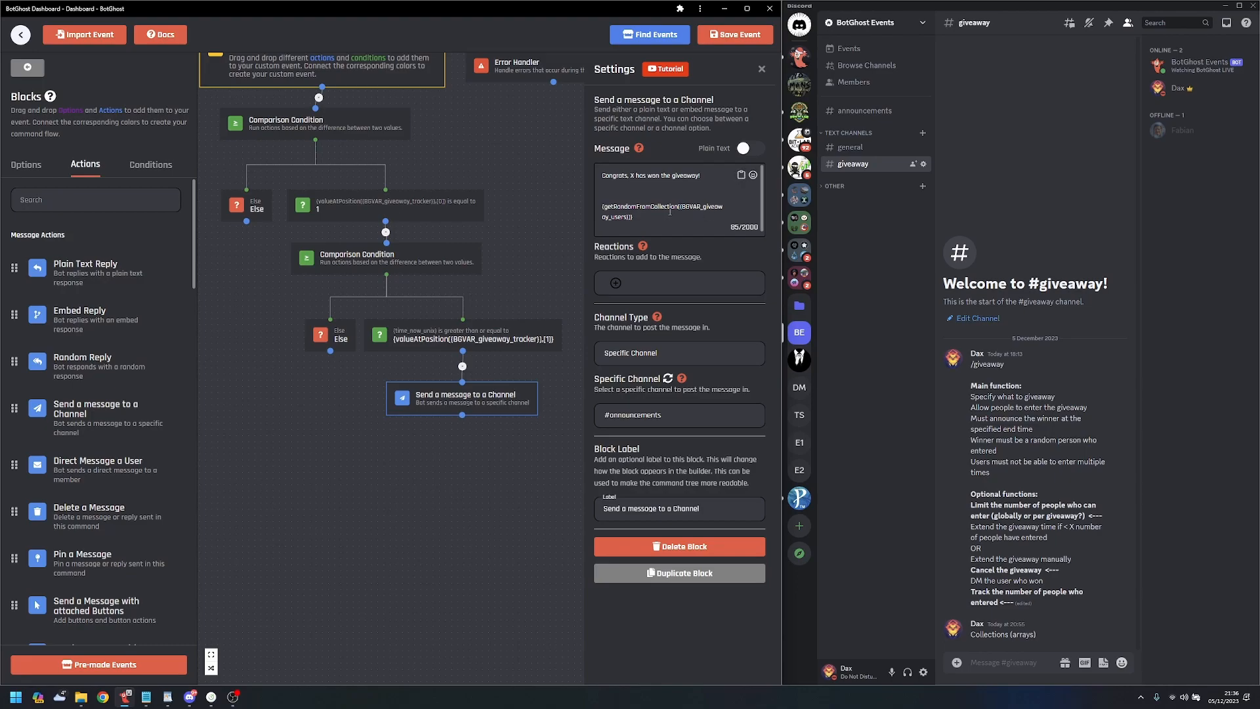
{"action": "left_click_drag", "start_coordinate": [641, 218], "coordinate": [607, 218]}
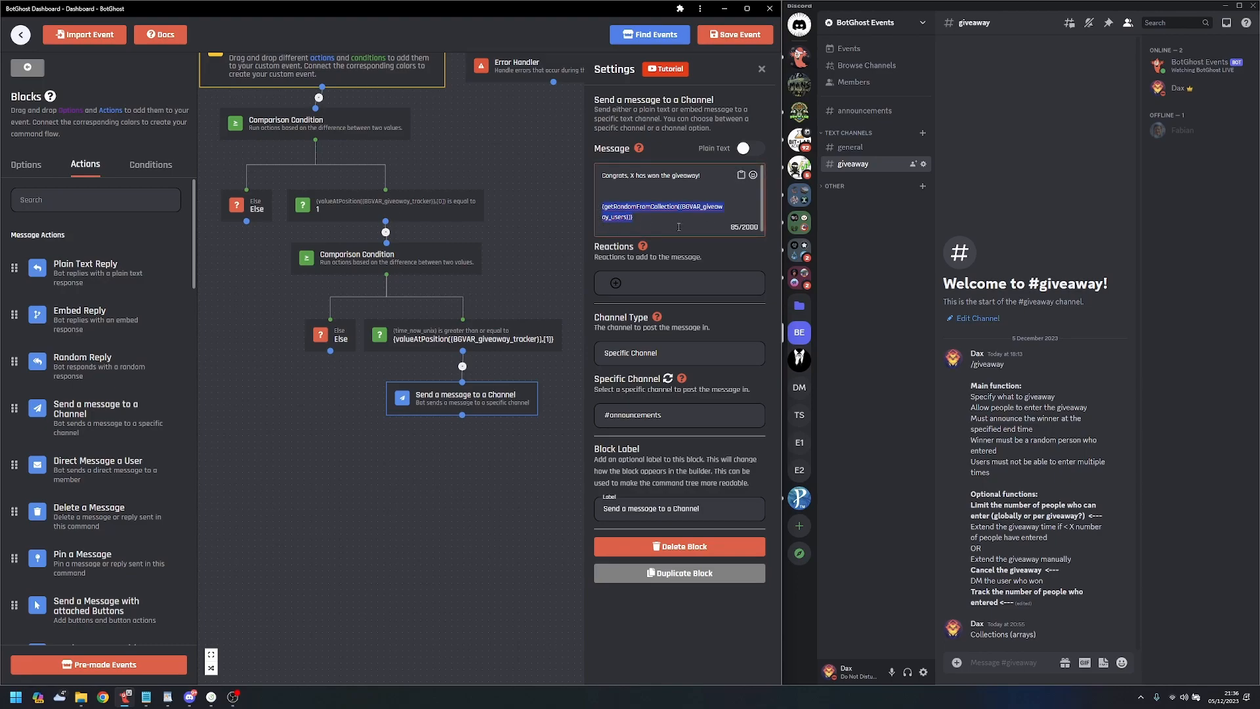
{"action": "key", "text": "BackSpace"}
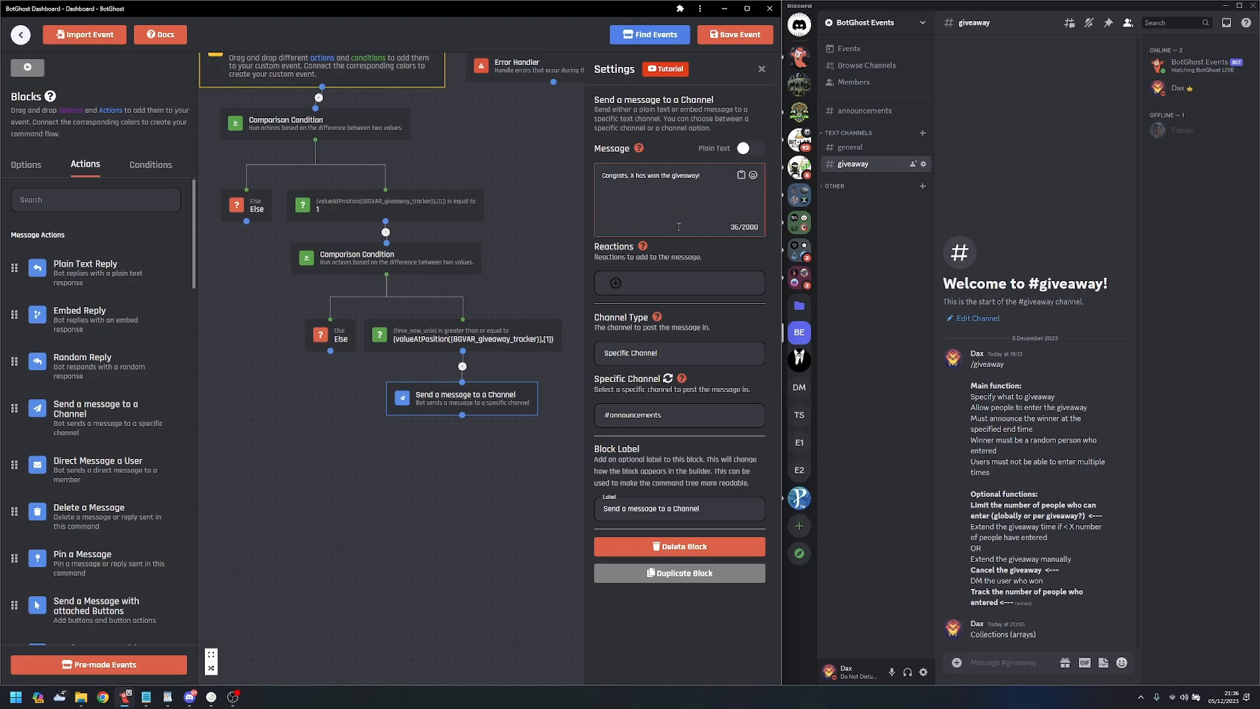
- Replace the X in the winner message with {getRandomFromCollection({BGVAR_giveaway_users})}
{"action": "key", "text": "Up"}
{"action": "key", "text": "Up"}
{"action": "key", "text": "Right"}
{"action": "key", "text": "Right"}
{"action": "key", "text": "BackSpace"}
{"action": "type", "text": "{getRandomFromCollection({BGVAR_giveaway_users})}"}
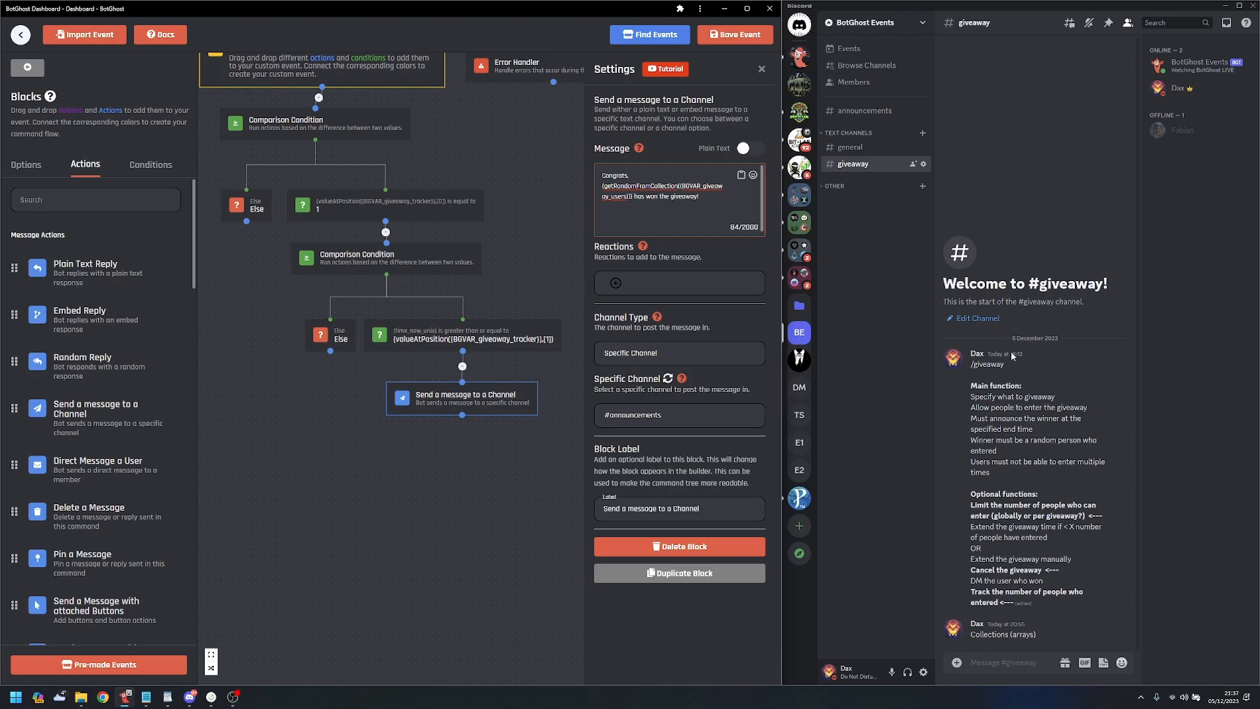
- Switch to Discord's #general channel, try a user mention built from an arbitrary ID, and clear it
{"action": "left_click", "coordinate": [853, 147]}
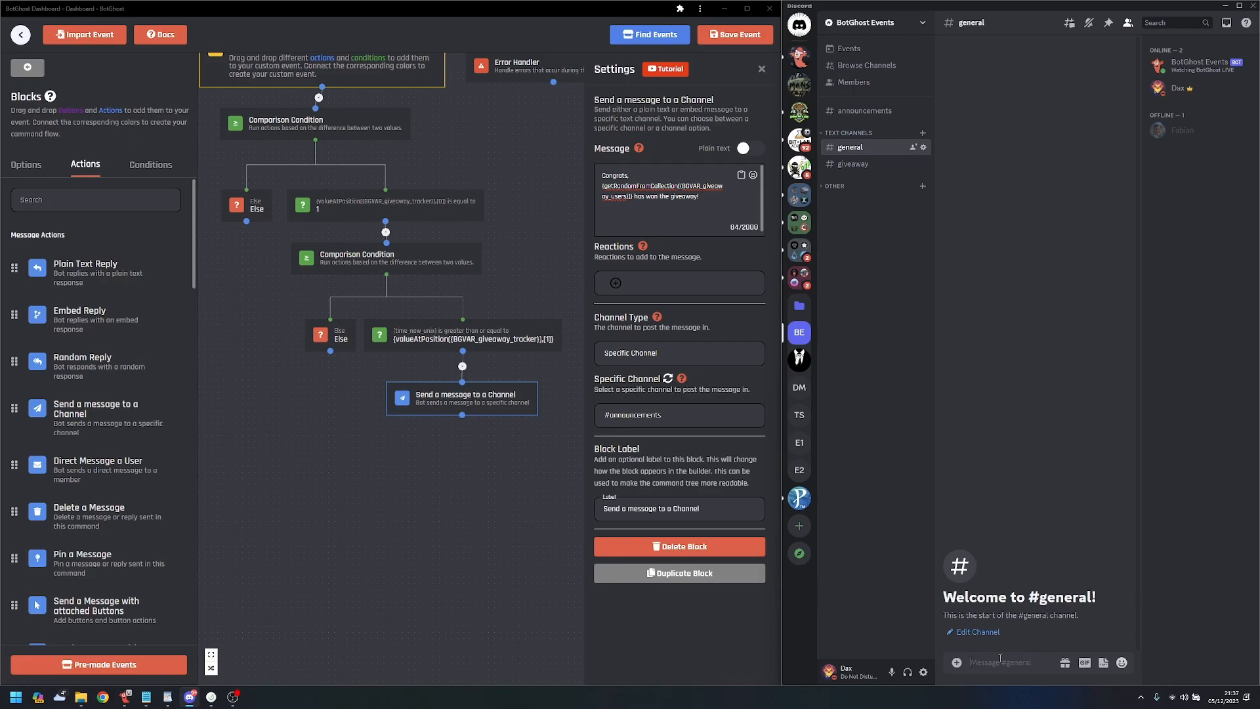
{"action": "type", "text": "<@875487584375876756"}
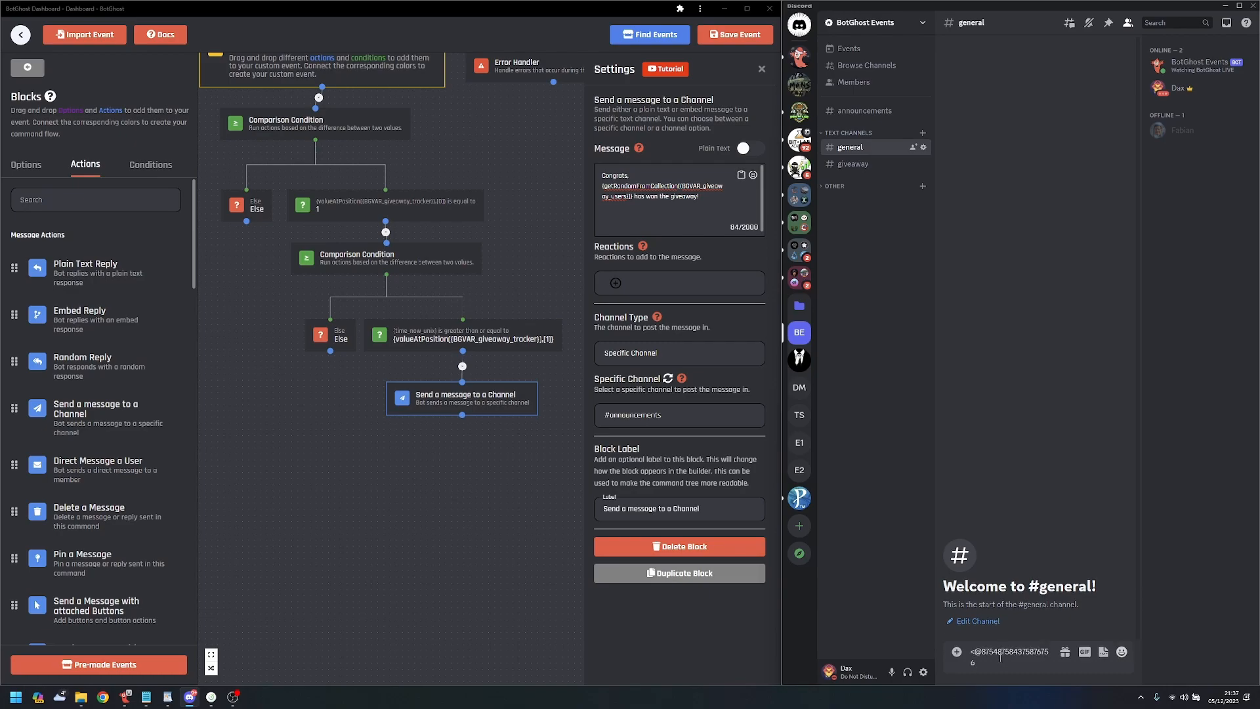
{"action": "type", "text": ">"}
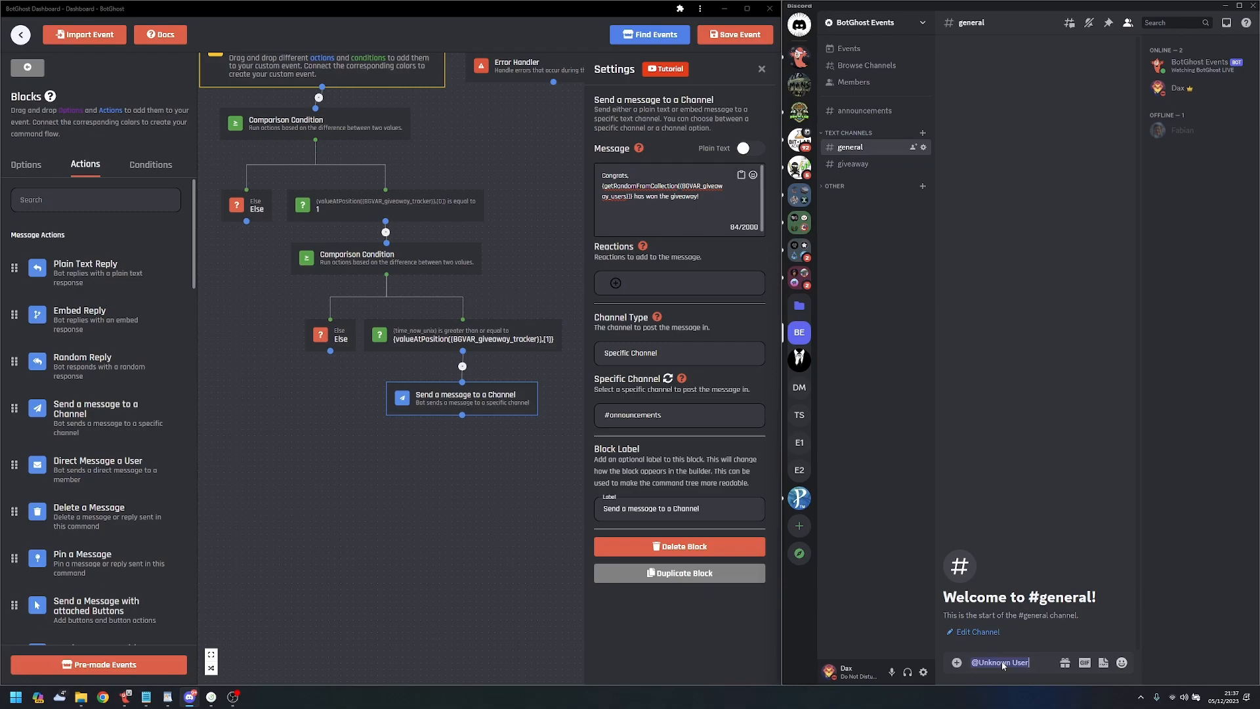
{"action": "key", "text": "BackSpace"}
- Post a test mention in #general using an online member's copied user ID inside <@ >, and delete the message
{"action": "right_click", "coordinate": [1172, 90]}
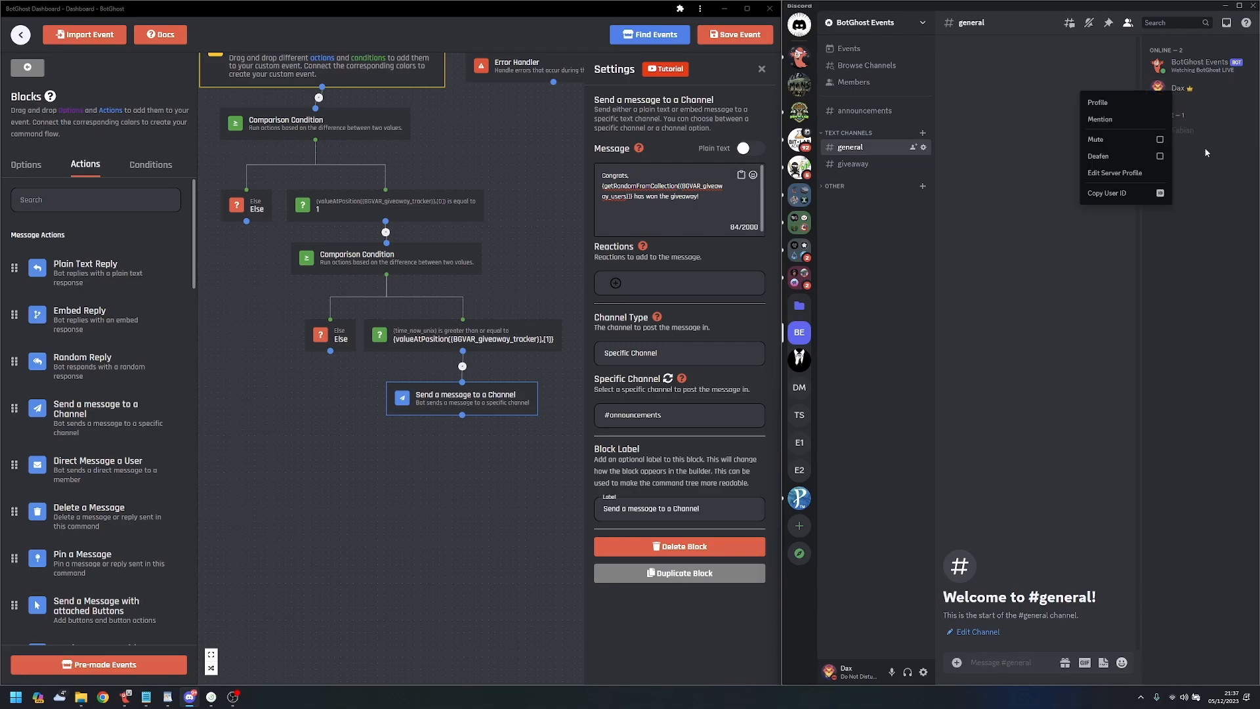
{"action": "left_click", "coordinate": [1131, 192]}
{"action": "type", "text": "<@"}
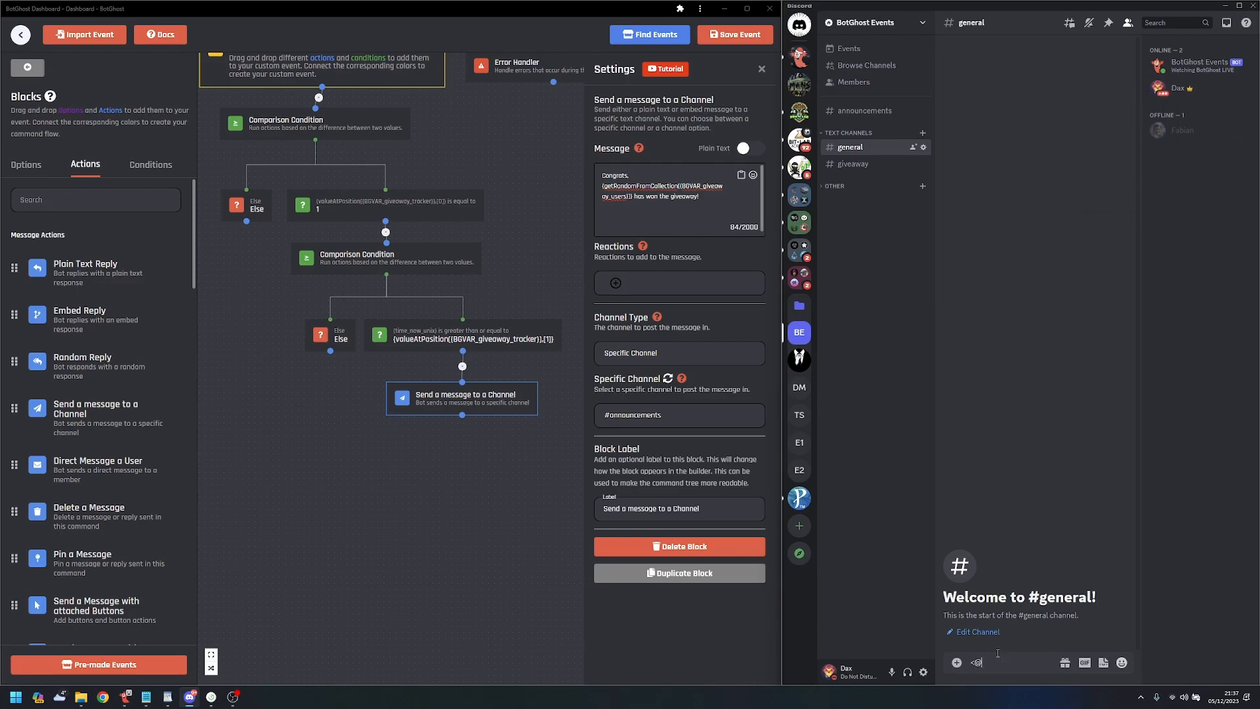
{"action": "key", "text": "ctrl+v"}
{"action": "type", "text": ">"}
{"action": "key", "text": "Return"}
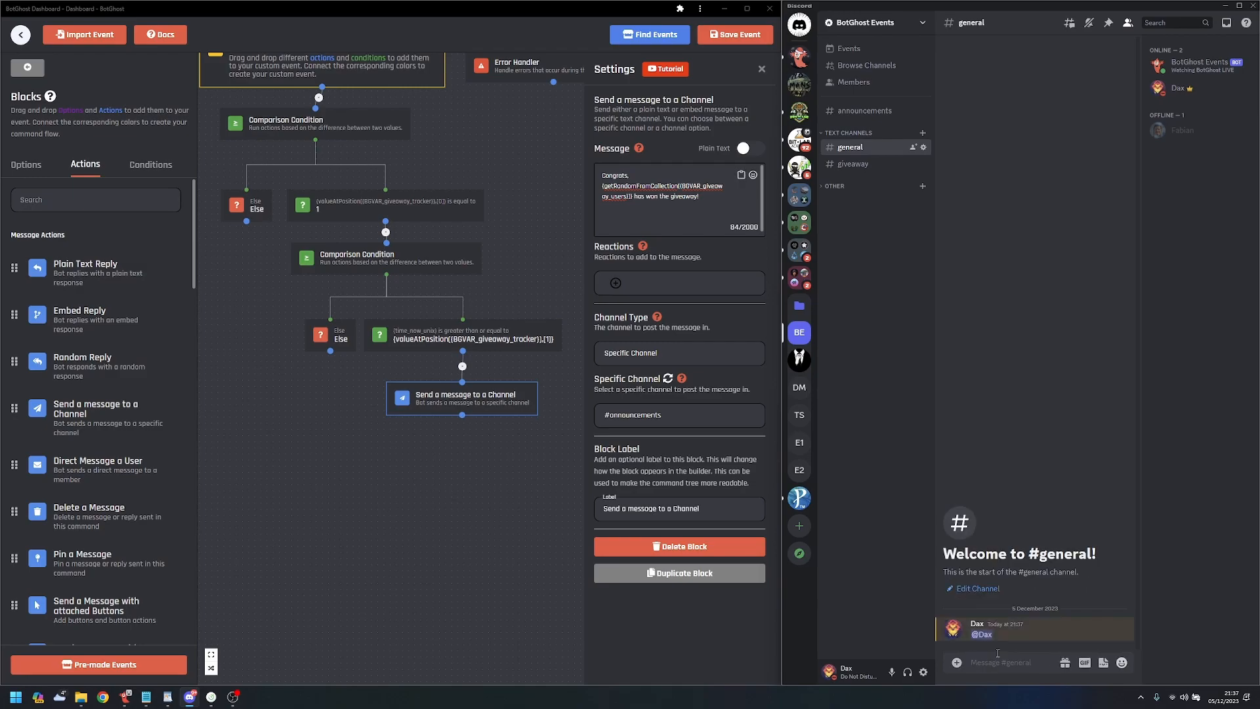
{"action": "left_click", "coordinate": [1074, 619]}
{"action": "left_click", "coordinate": [1097, 627]}
{"action": "left_click", "coordinate": [1119, 618], "text": "shift"}
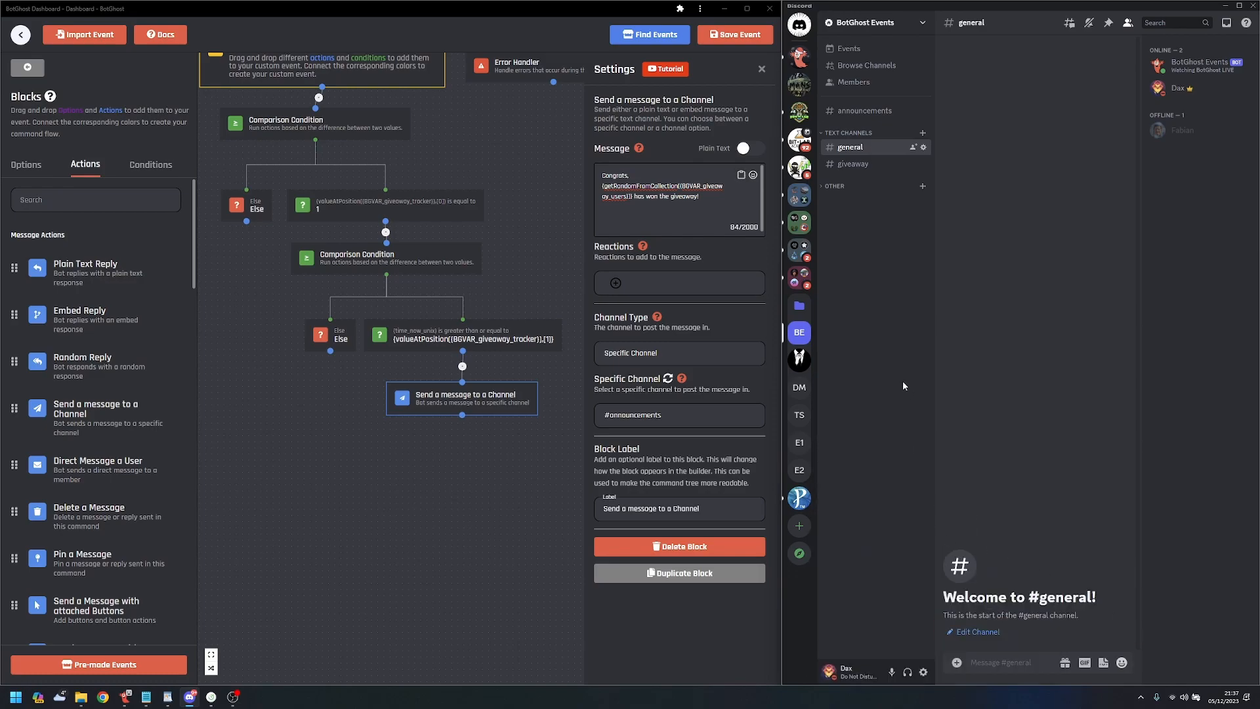
- In BotGhost, wrap the random-winner variable in the channel message with <@ and > so that it mentions the user
{"action": "left_click", "coordinate": [629, 221]}
{"action": "left_click", "coordinate": [602, 187]}
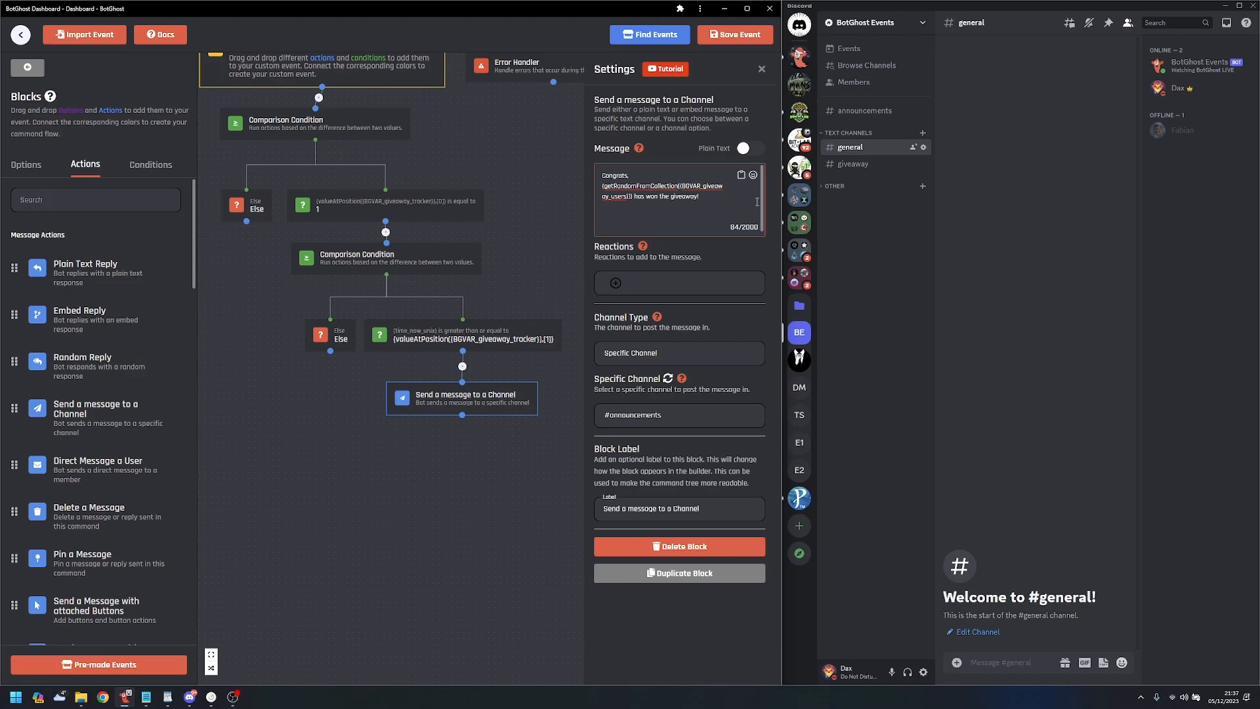
{"action": "type", "text": "<"}
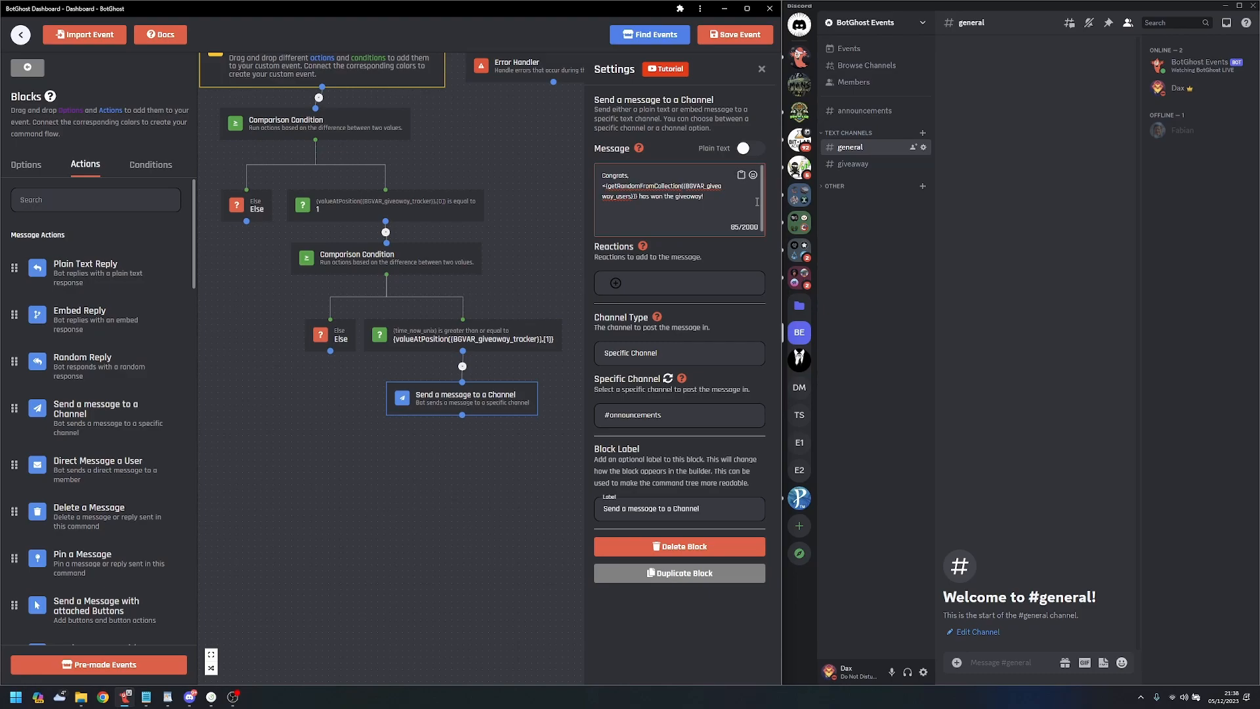
{"action": "type", "text": "@"}
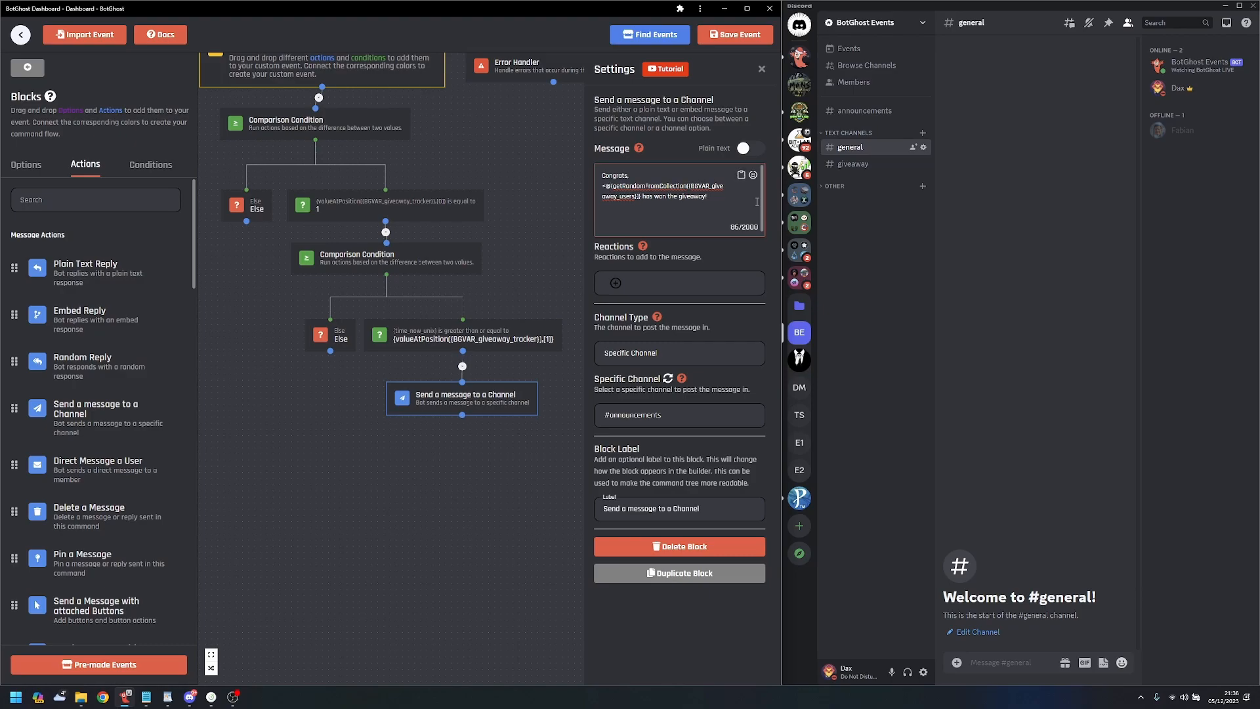
{"action": "type", "text": ">"}
{"action": "left_click_drag", "start_coordinate": [518, 412], "coordinate": [472, 455]}
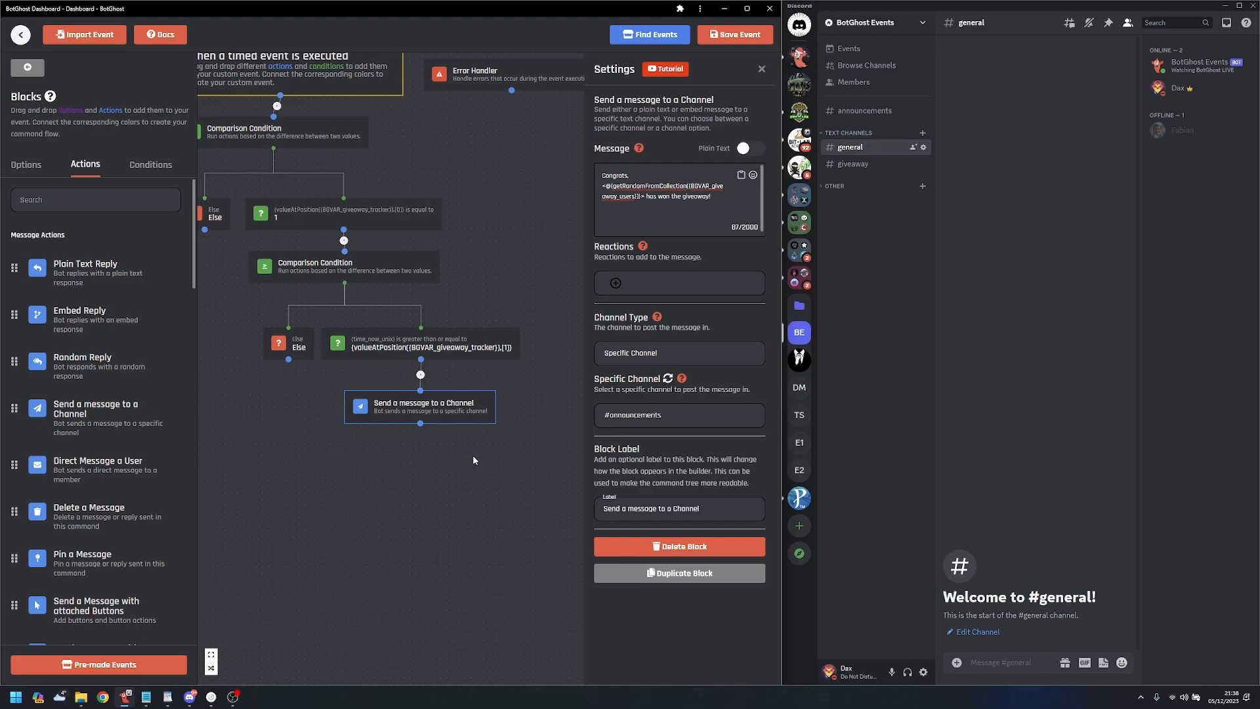
{"action": "left_click", "coordinate": [505, 373]}
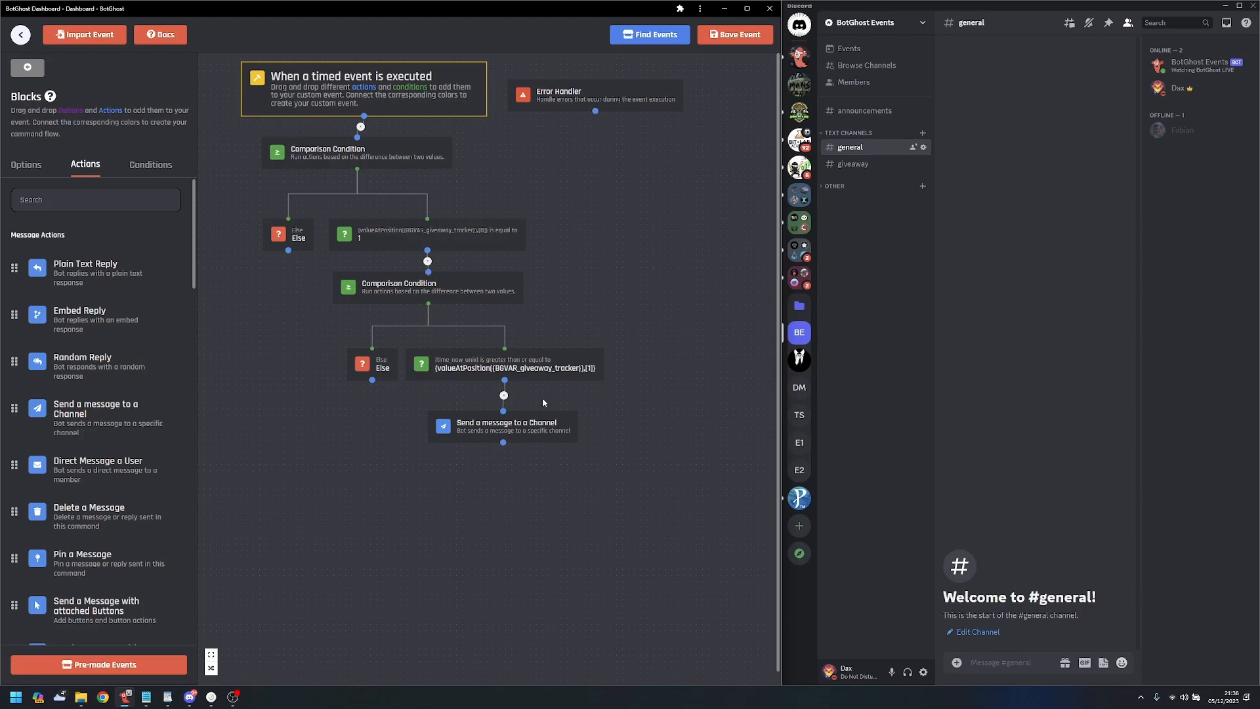
- Align the Send a message to a Channel block beneath its greater-than-or-equal branch
{"action": "left_click", "coordinate": [523, 432]}
{"action": "left_click_drag", "start_coordinate": [523, 431], "coordinate": [525, 430]}
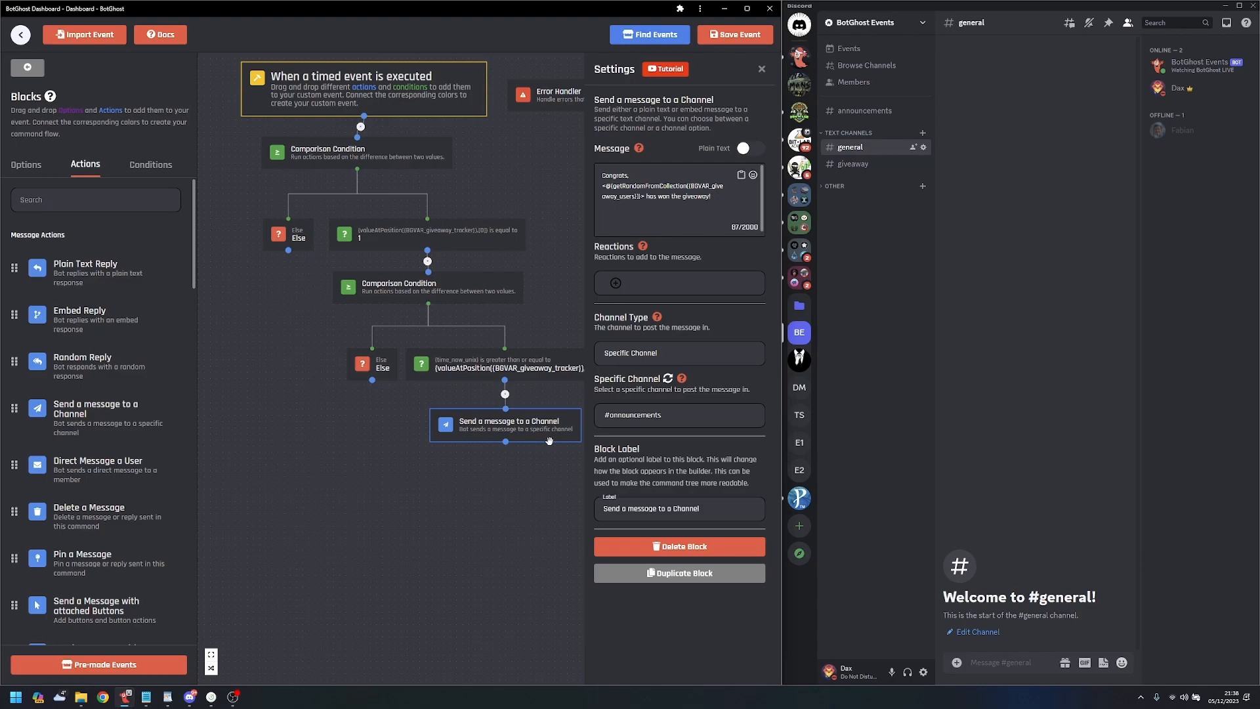
{"action": "left_click_drag", "start_coordinate": [522, 480], "coordinate": [489, 458]}
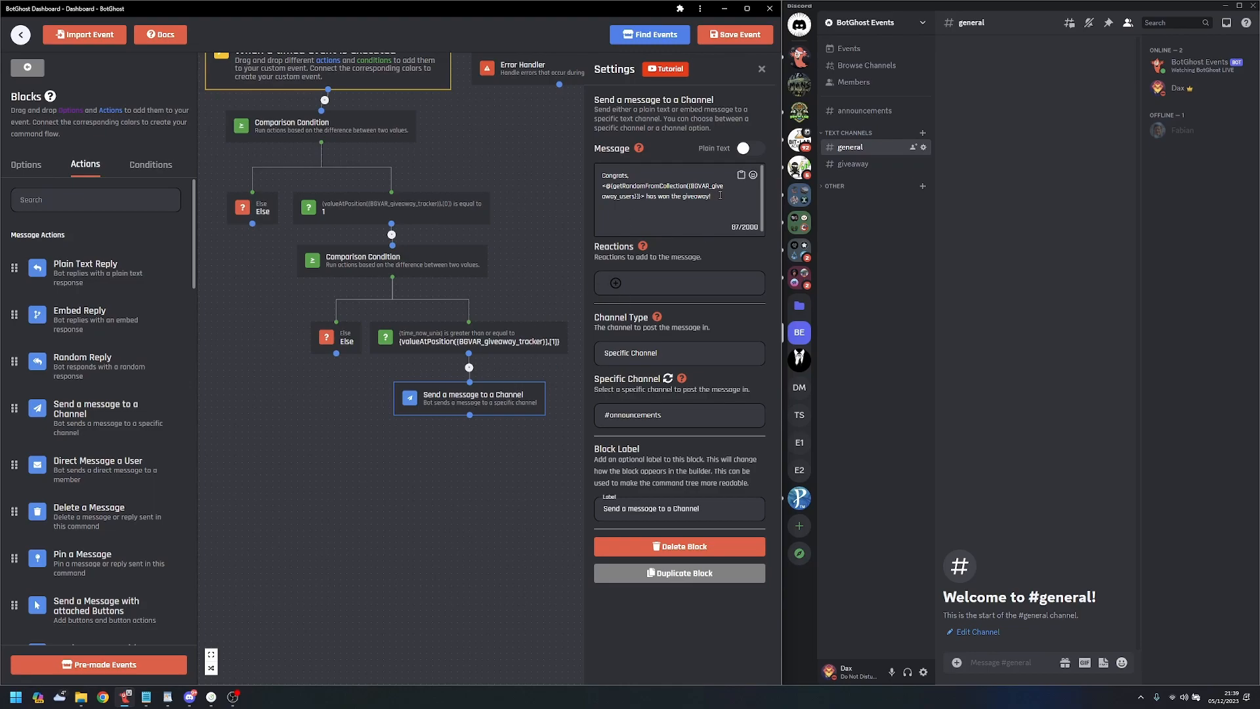
- Add two Delete Variable blocks below the Send a message to a Channel block
{"action": "scroll", "coordinate": [120, 395], "scroll_direction": "down", "scroll_amount": 5}
{"action": "scroll", "coordinate": [120, 395], "scroll_direction": "down", "scroll_amount": 3}
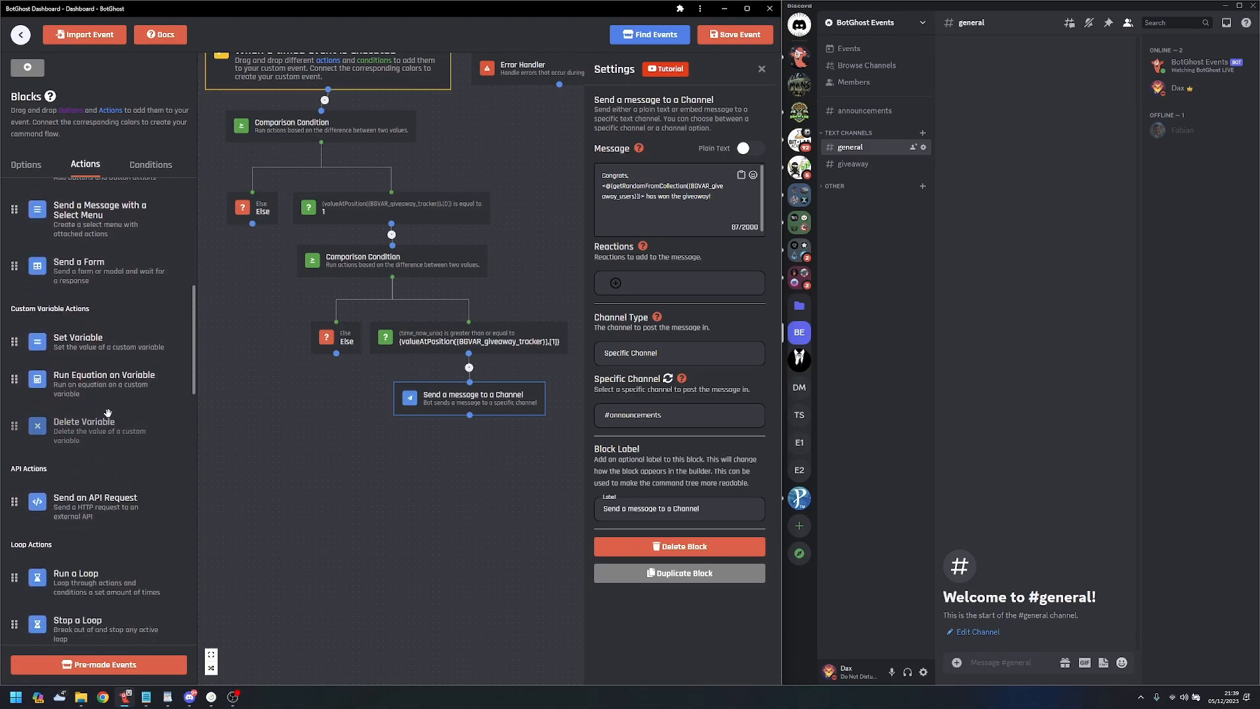
{"action": "left_click_drag", "start_coordinate": [80, 434], "coordinate": [430, 437]}
{"action": "left_click_drag", "start_coordinate": [80, 426], "coordinate": [376, 494]}
{"action": "left_click", "coordinate": [495, 452]}
{"action": "left_click_drag", "start_coordinate": [407, 540], "coordinate": [337, 511]}
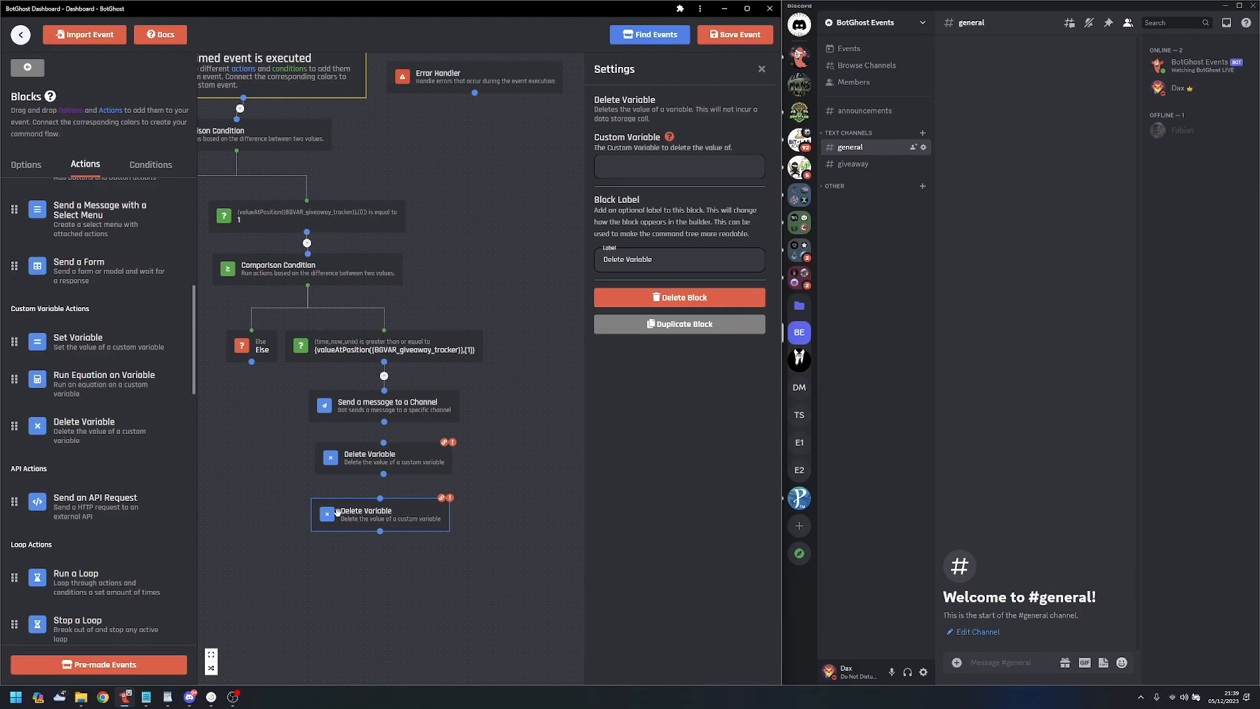
- Set the upper Delete Variable block to giveaway_tracker and connect the blocks in sequence beneath the channel message
{"action": "left_click", "coordinate": [408, 452]}
{"action": "left_click", "coordinate": [658, 161]}
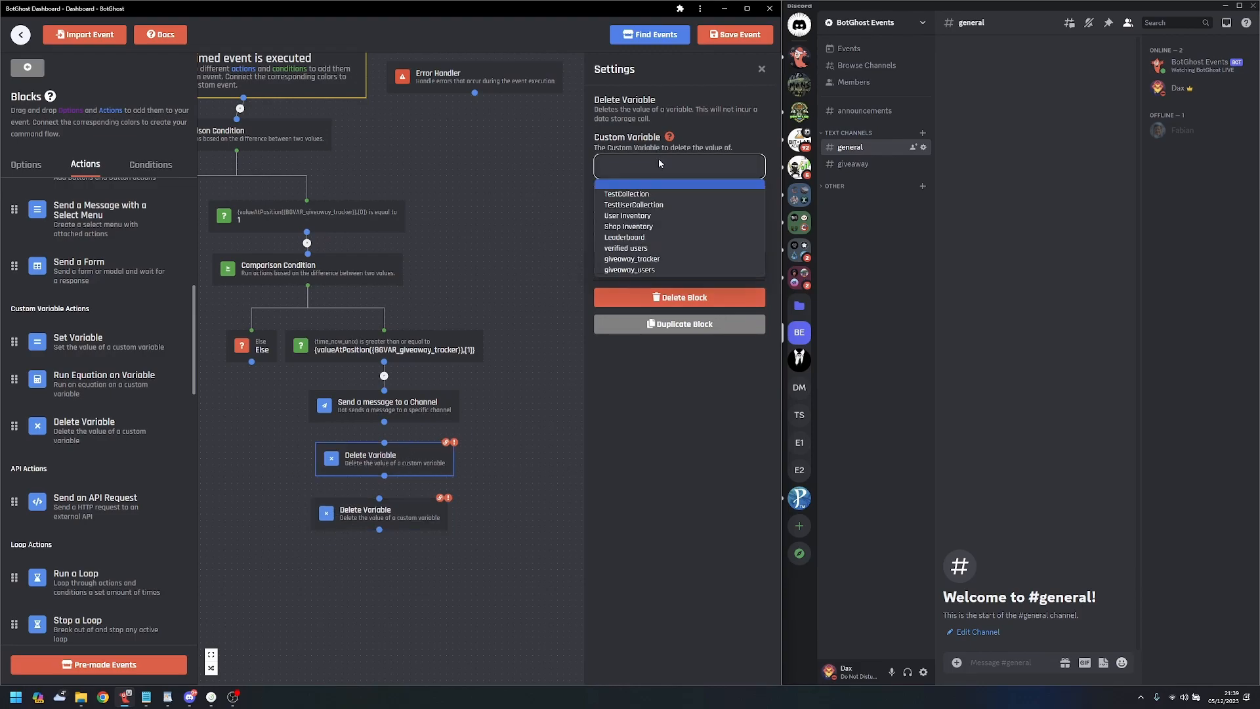
{"action": "left_click", "coordinate": [655, 261]}
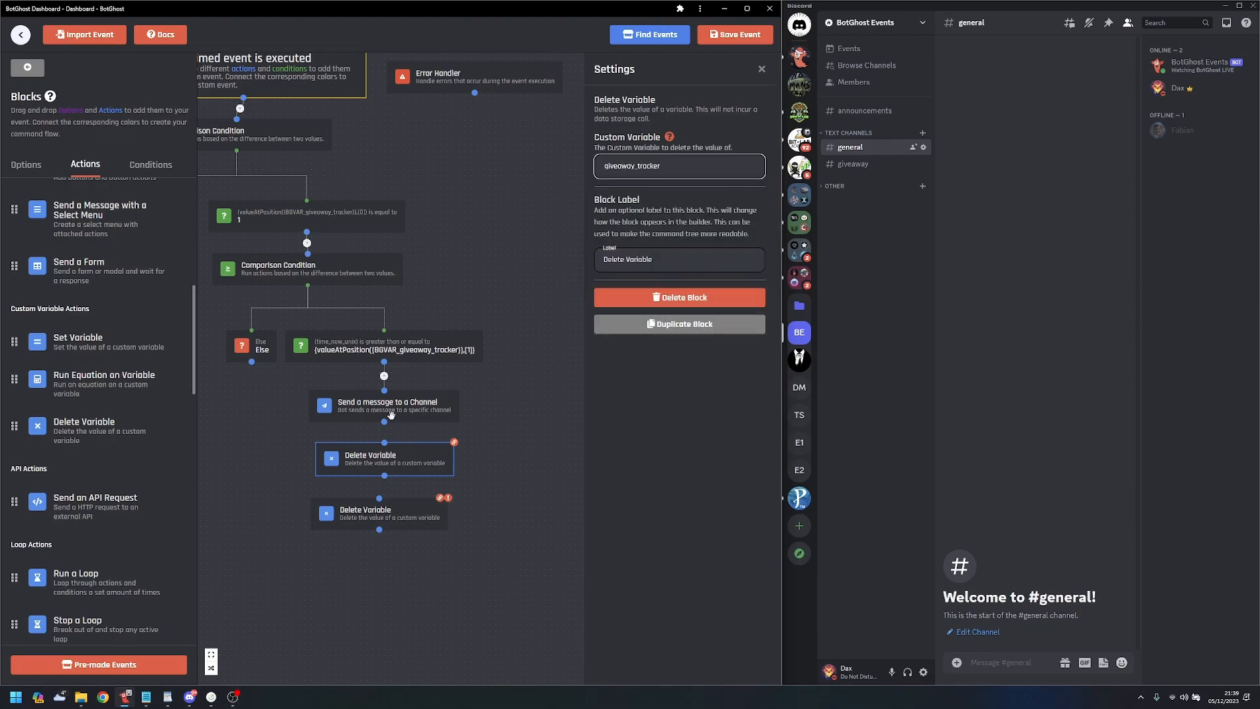
{"action": "left_click_drag", "start_coordinate": [384, 422], "coordinate": [384, 491]}
- Set the lower Delete Variable block's custom variable to giveaway_users
{"action": "left_click", "coordinate": [407, 515]}
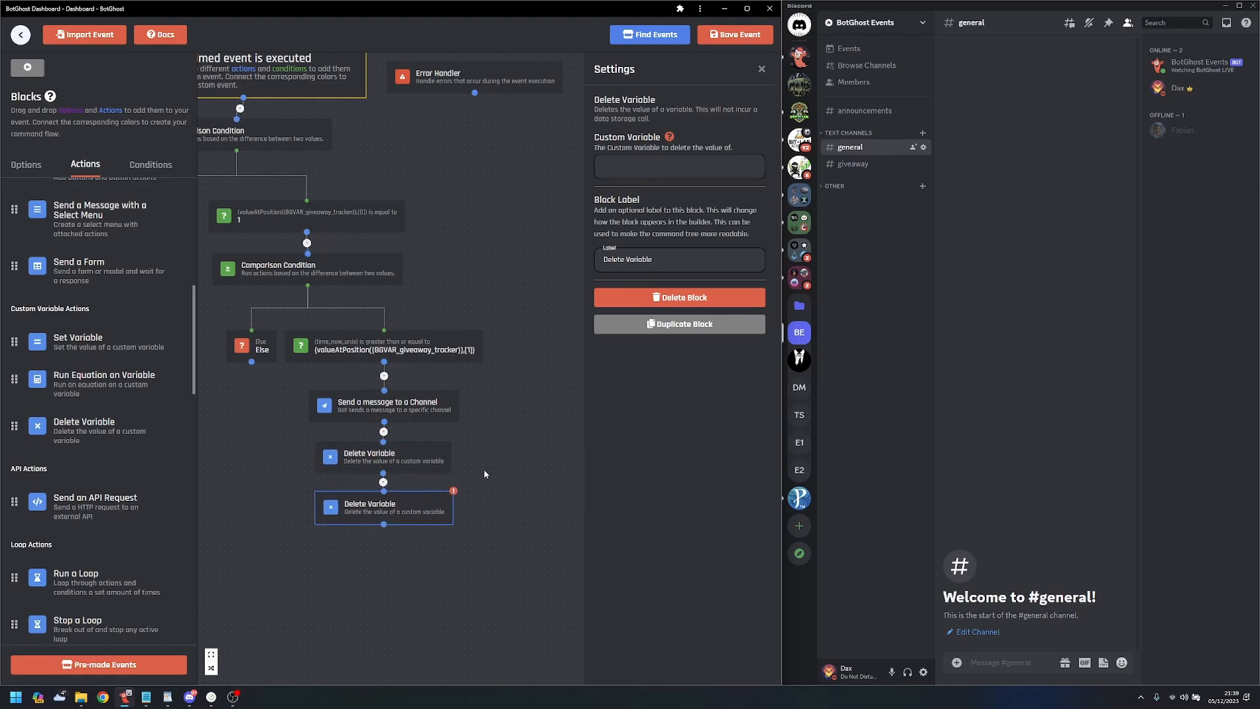
{"action": "left_click", "coordinate": [669, 167]}
{"action": "left_click", "coordinate": [671, 270]}
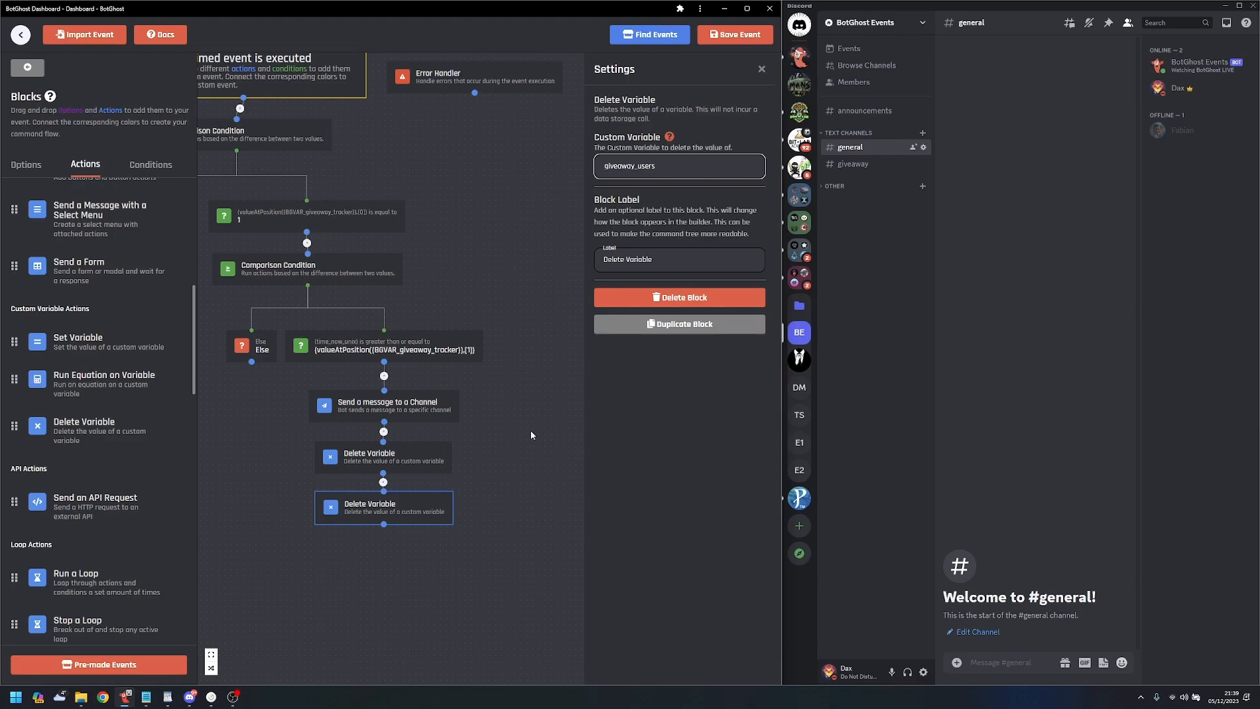
- Save the timed event and auto-arrange its blocks on the canvas
{"action": "left_click", "coordinate": [493, 291]}
{"action": "left_click_drag", "start_coordinate": [486, 271], "coordinate": [658, 306]}
{"action": "left_click", "coordinate": [734, 35]}
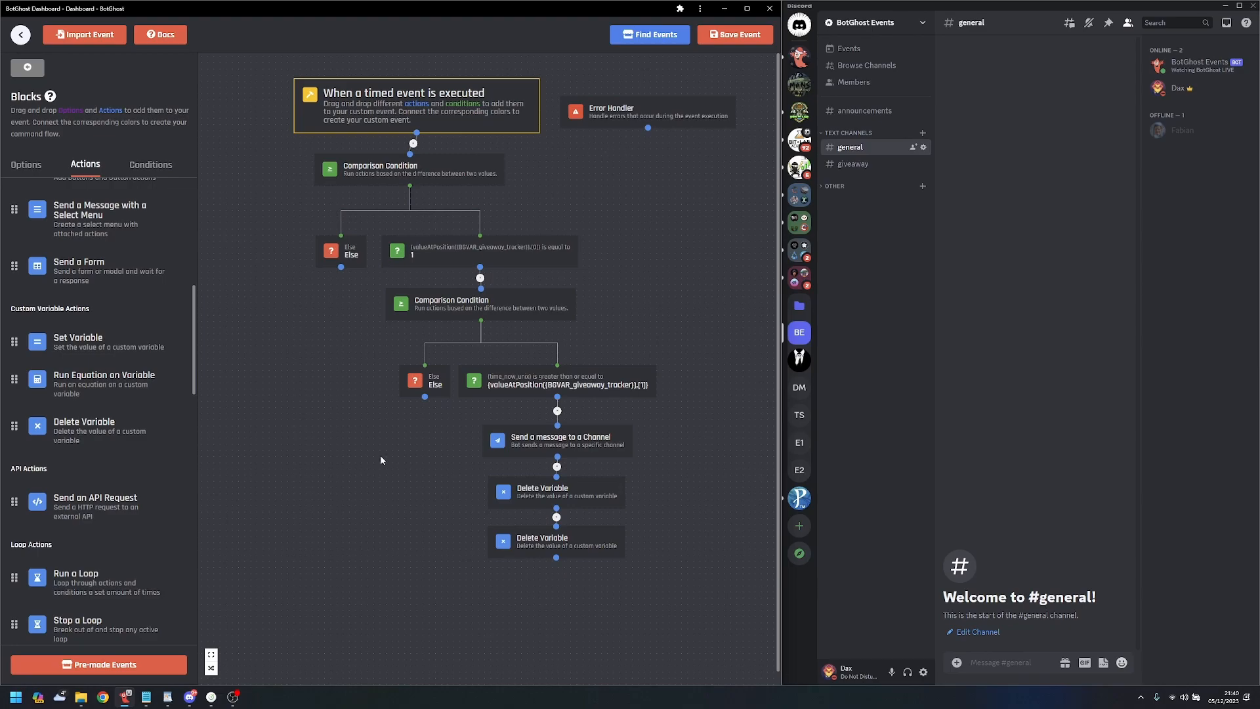
{"action": "left_click", "coordinate": [210, 667]}
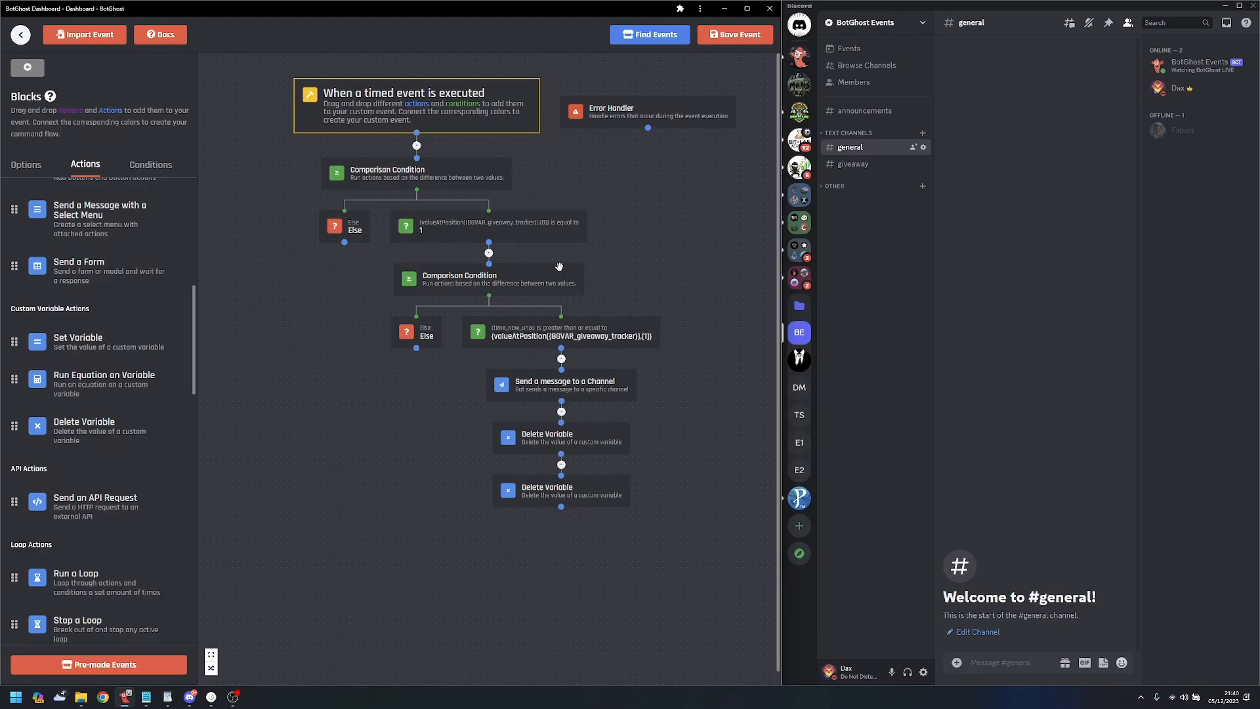
- Review the finished event flow, checking the first comparison and the upper Delete Variable block's settings
{"action": "left_click", "coordinate": [514, 229]}
{"action": "left_click", "coordinate": [537, 180]}
{"action": "left_click", "coordinate": [597, 444]}
{"action": "left_click_drag", "start_coordinate": [490, 551], "coordinate": [402, 558]}
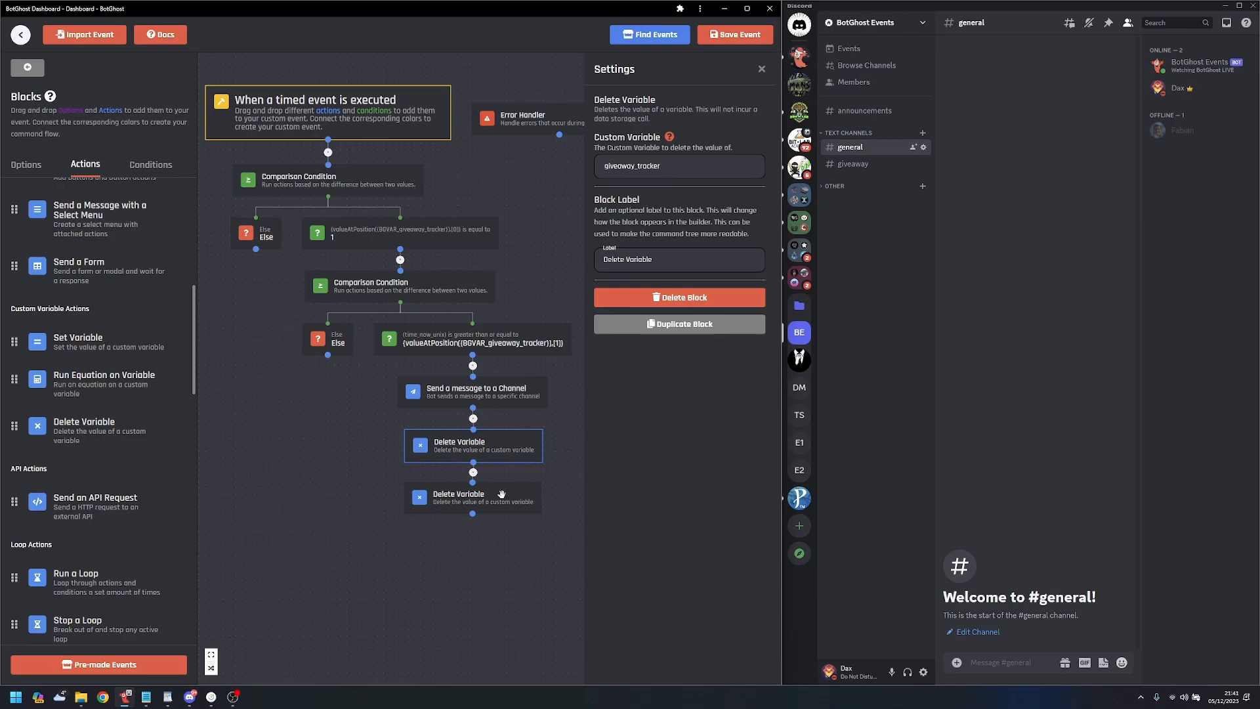
{"action": "left_click", "coordinate": [513, 252]}
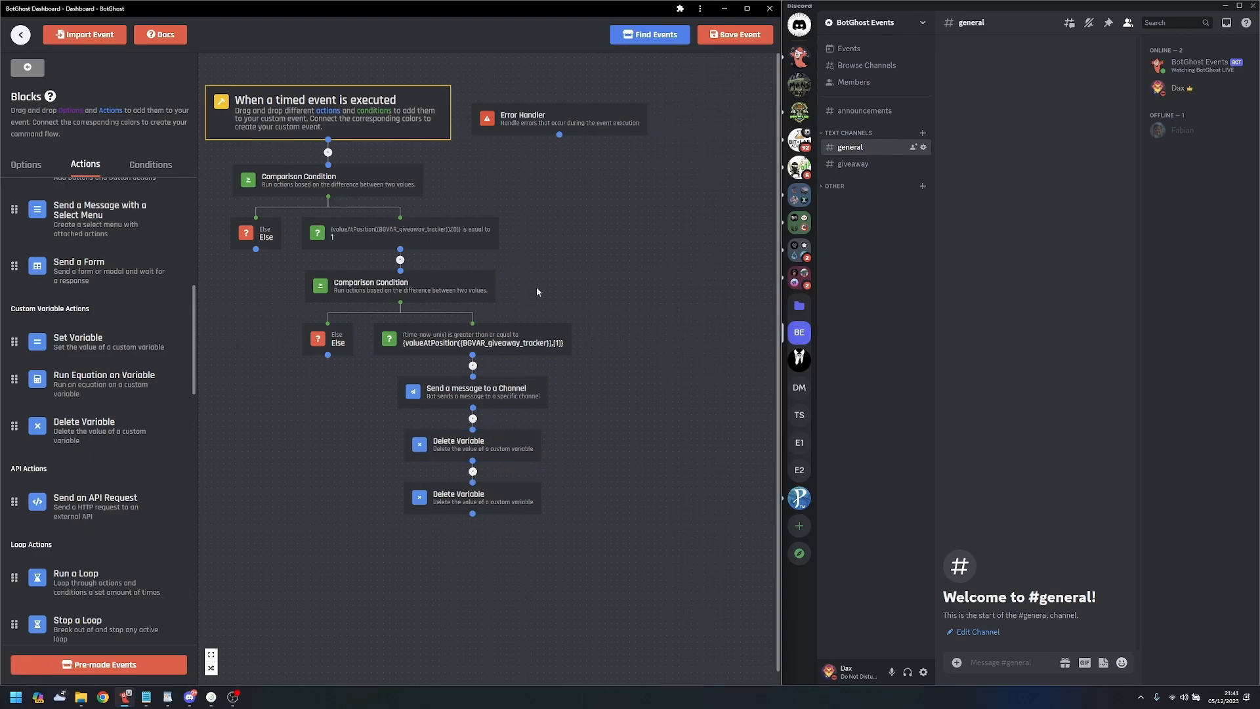
{"action": "left_click_drag", "start_coordinate": [655, 264], "coordinate": [660, 267]}
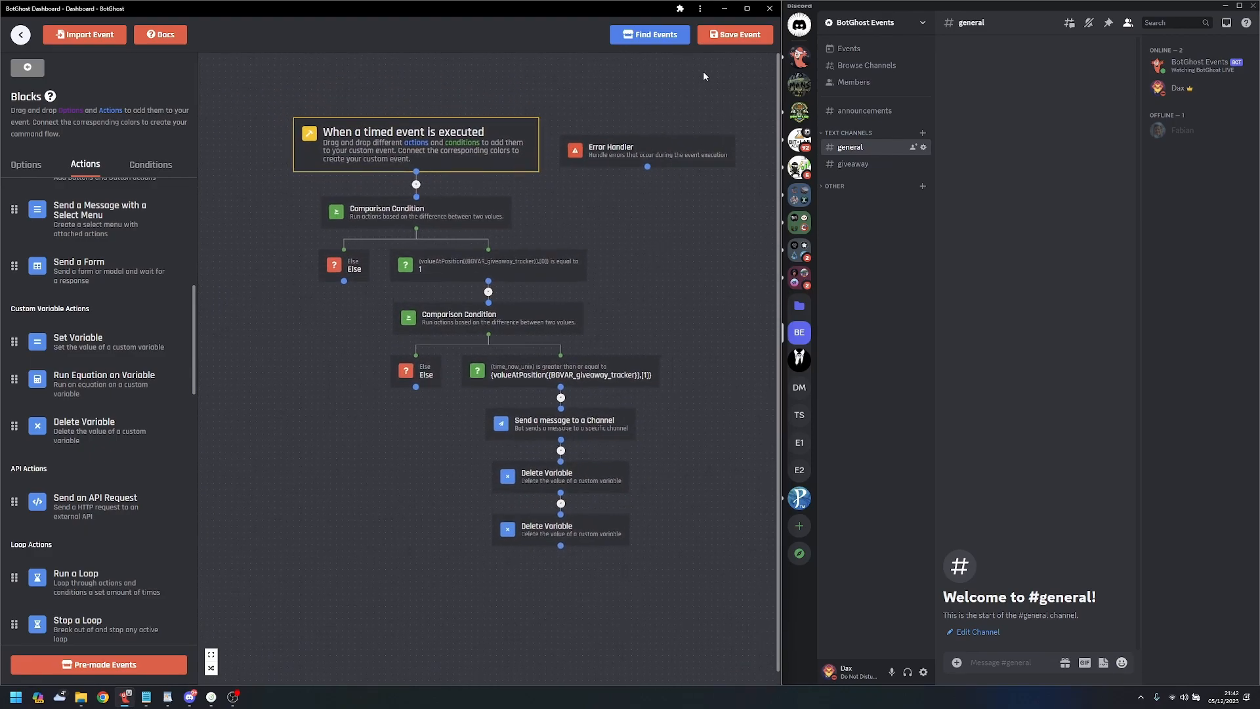
- Leave the event builder and open the /giveaway-create custom command
{"action": "left_click", "coordinate": [27, 37]}
{"action": "left_click", "coordinate": [407, 388]}
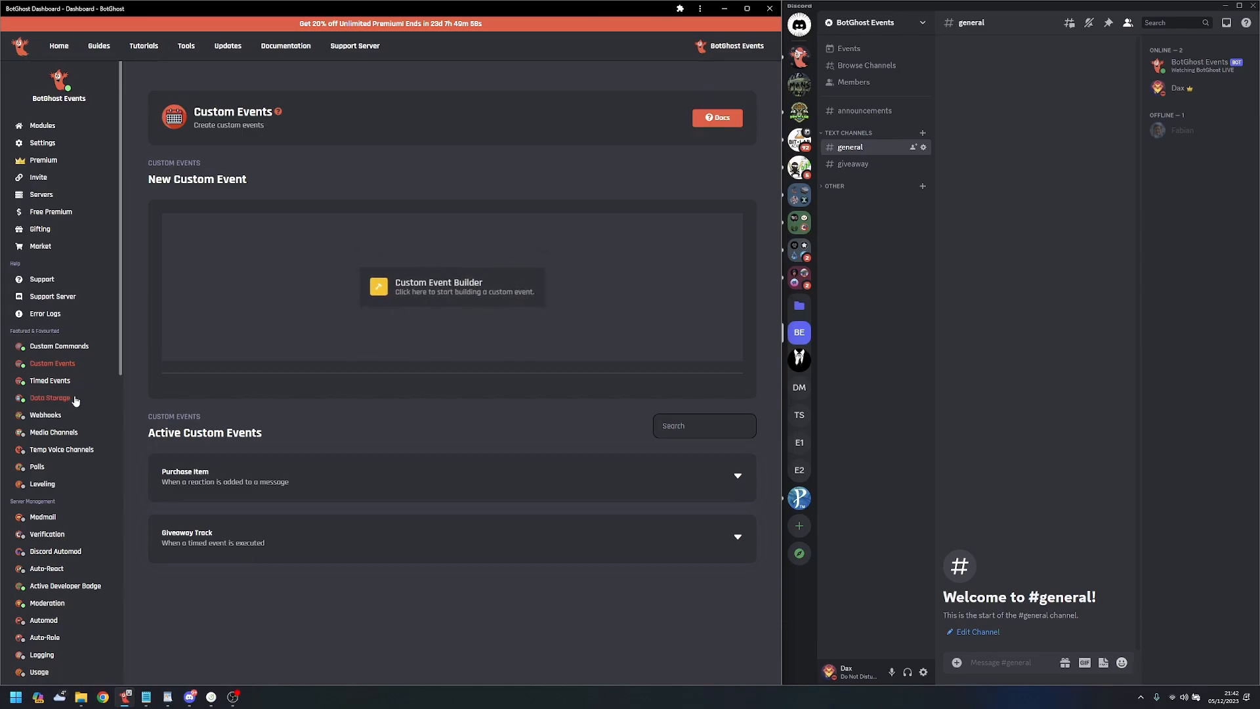
{"action": "left_click", "coordinate": [69, 351]}
{"action": "scroll", "coordinate": [380, 492], "scroll_direction": "down", "scroll_amount": 10}
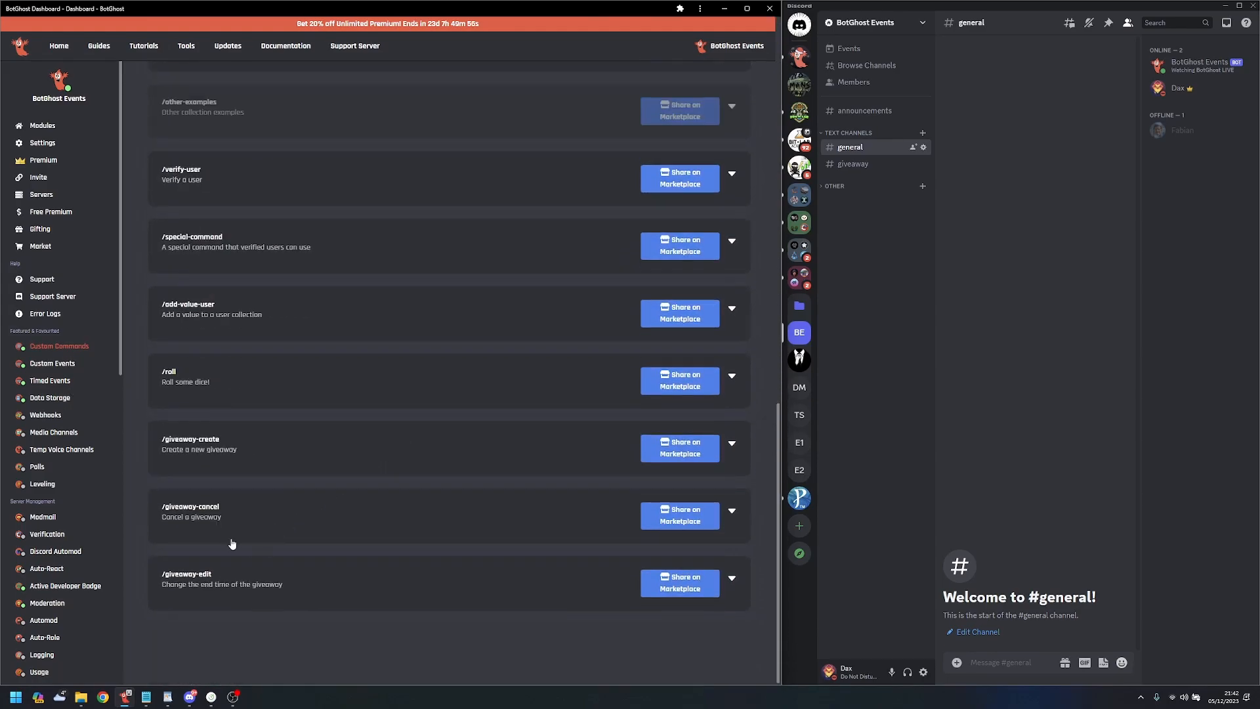
{"action": "left_click", "coordinate": [236, 447]}
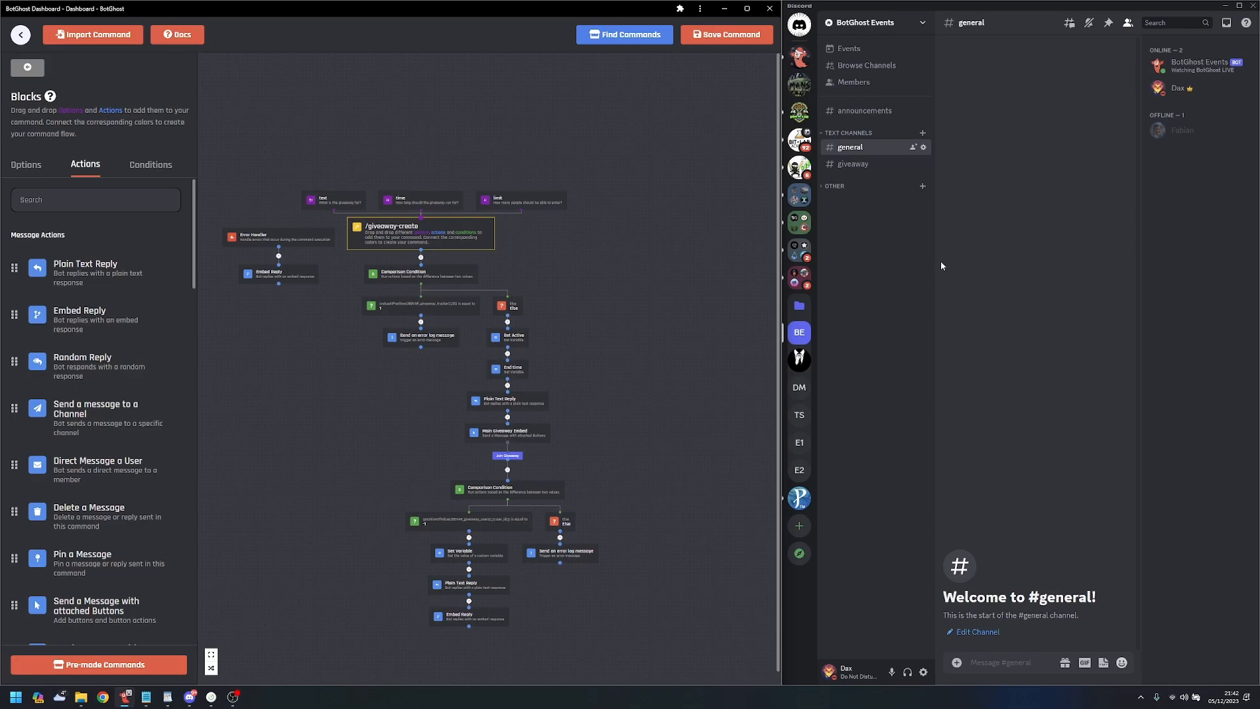
- In Discord's #general channel, start the /giveaway-create command with the text option "BotGhost Premium!" and advance to its time option
{"action": "left_click", "coordinate": [1011, 658]}
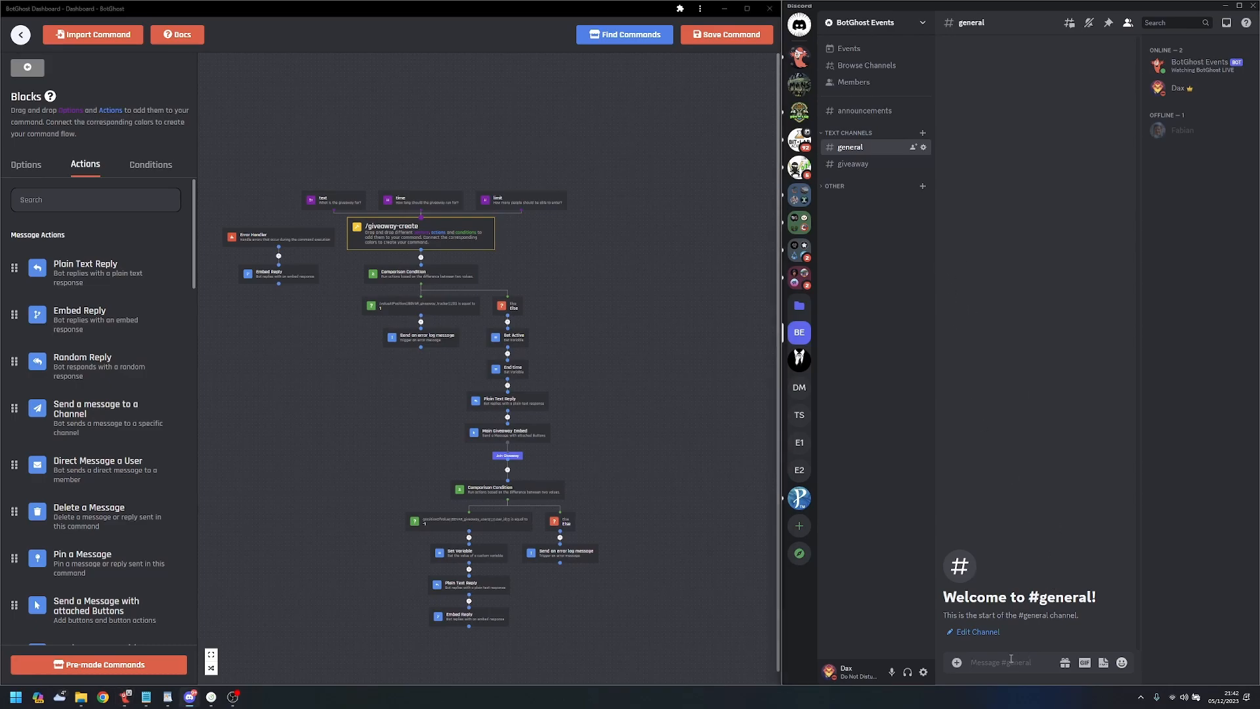
{"action": "type", "text": "/give"}
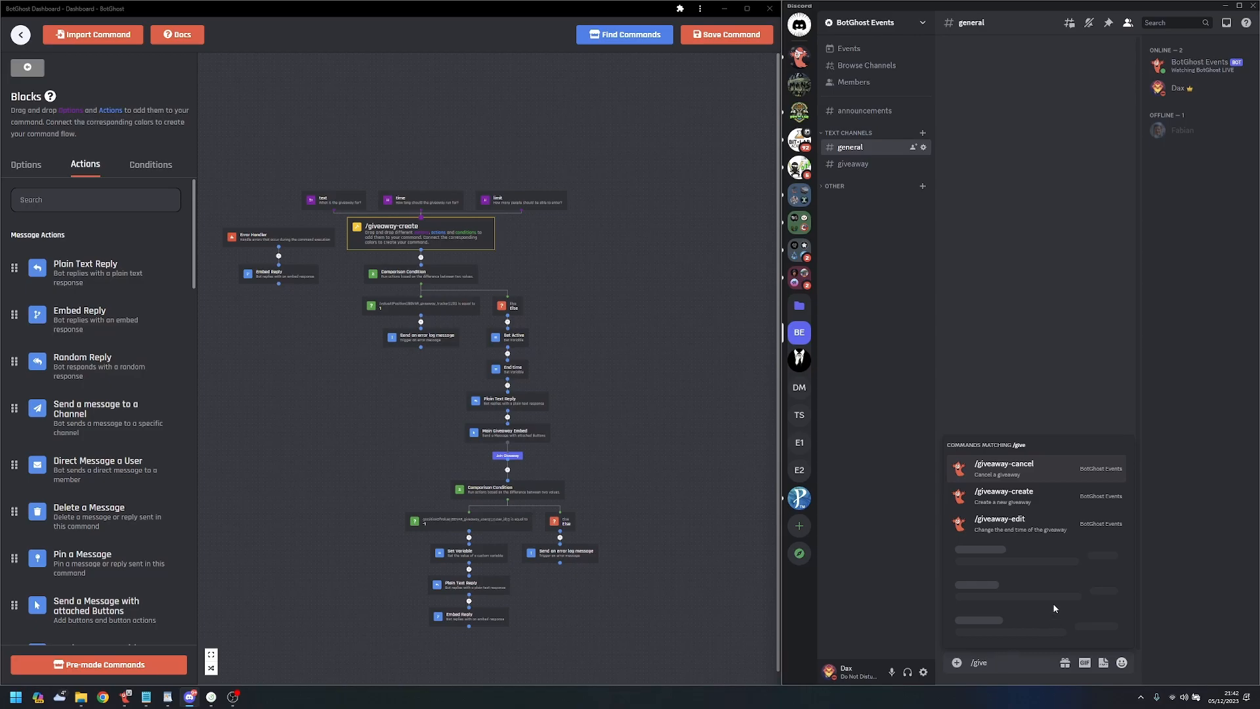
{"action": "left_click", "coordinate": [1024, 496]}
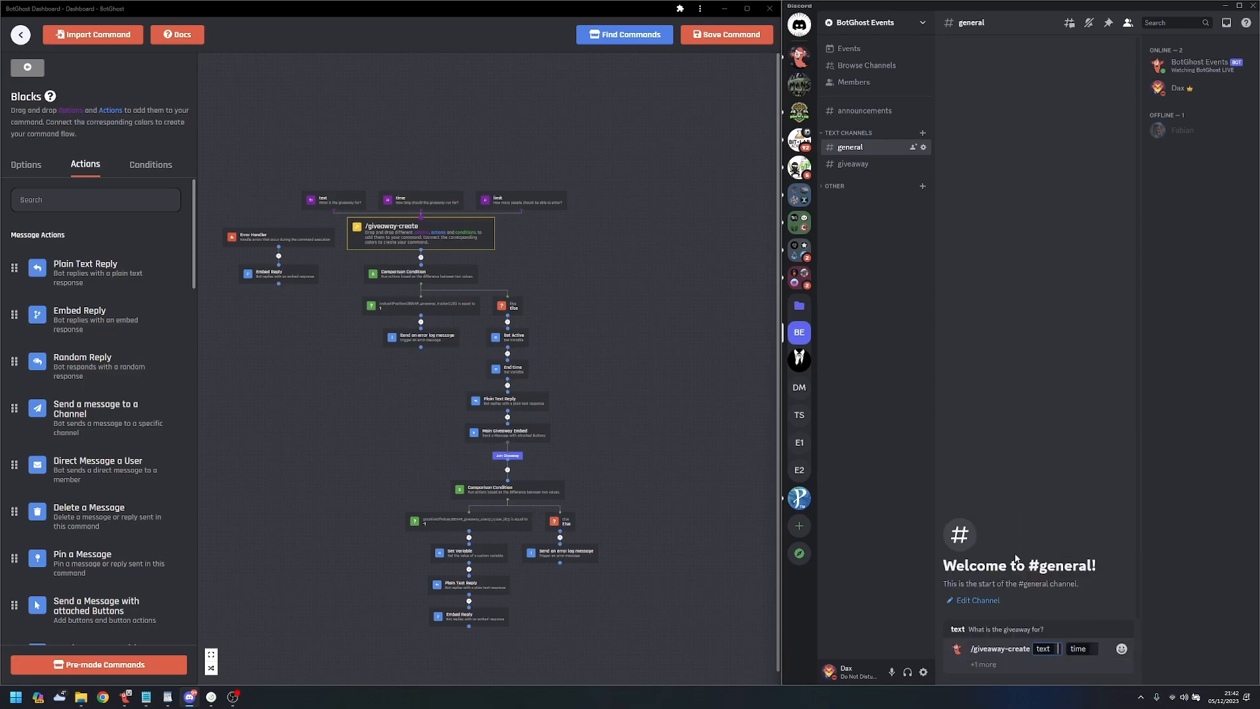
{"action": "type", "text": "BotGhost"}
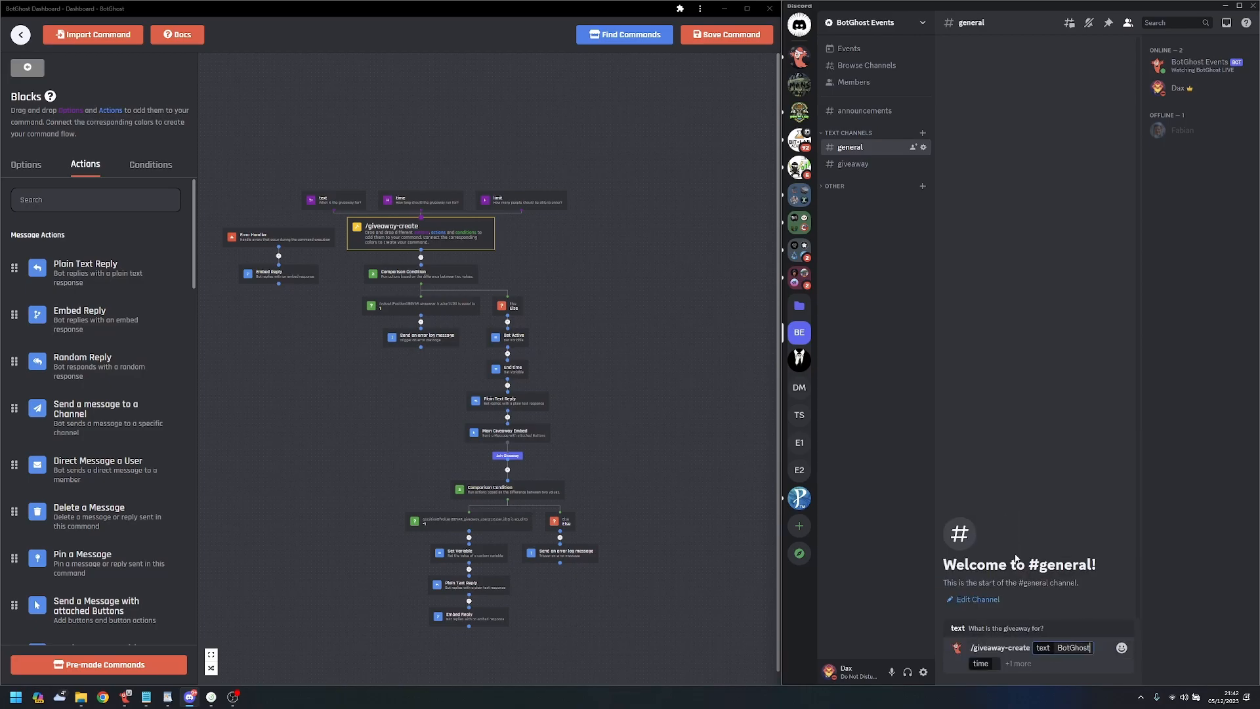
{"action": "type", "text": " Premium!"}
{"action": "key", "text": "Tab"}
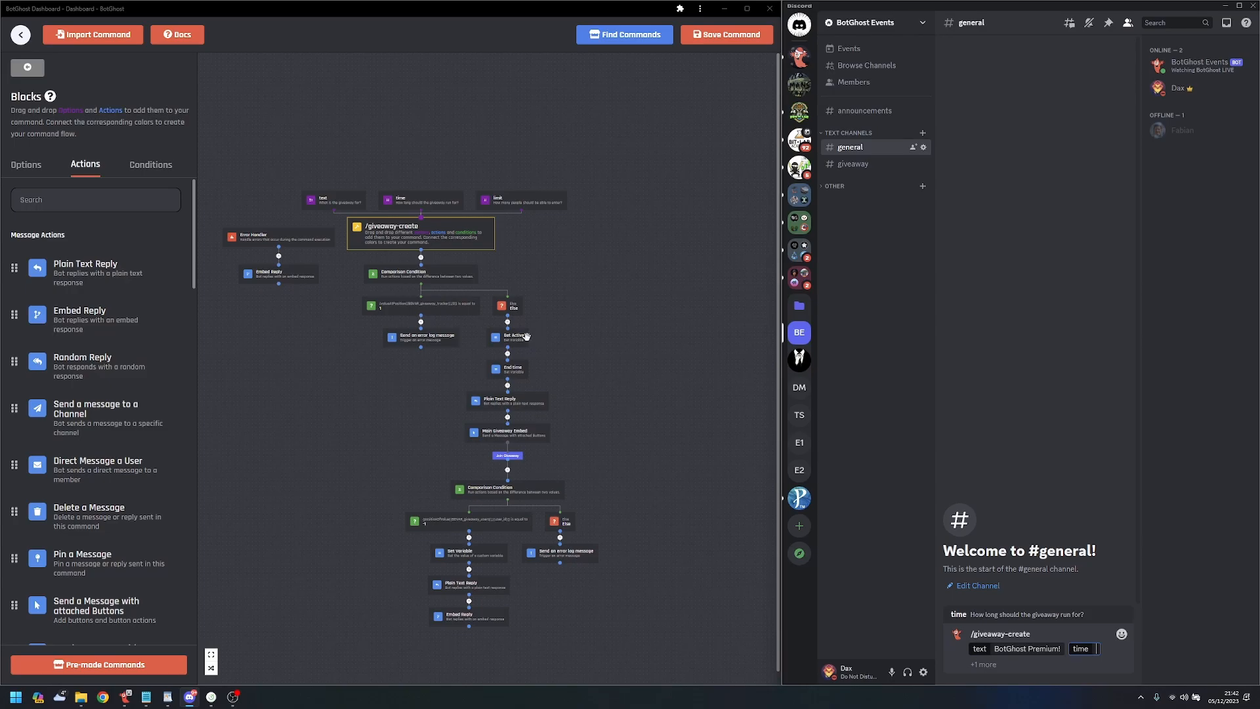
- Check the value expression of the End time block in the /giveaway-create command in BotGhost
{"action": "left_click", "coordinate": [519, 368]}
{"action": "left_click_drag", "start_coordinate": [711, 269], "coordinate": [595, 269]}
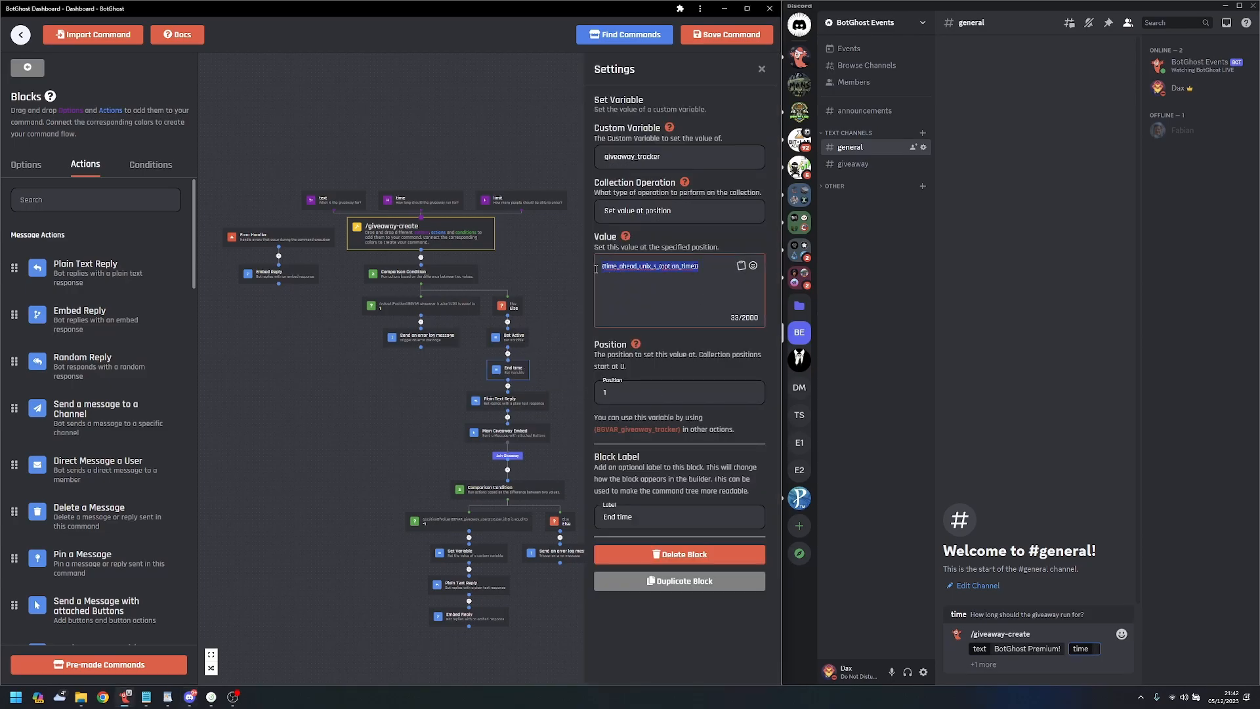
- Finish and send the /giveaway-create command in Discord with a time of 10, and join the giveaway in #announcements
{"action": "left_click", "coordinate": [513, 277]}
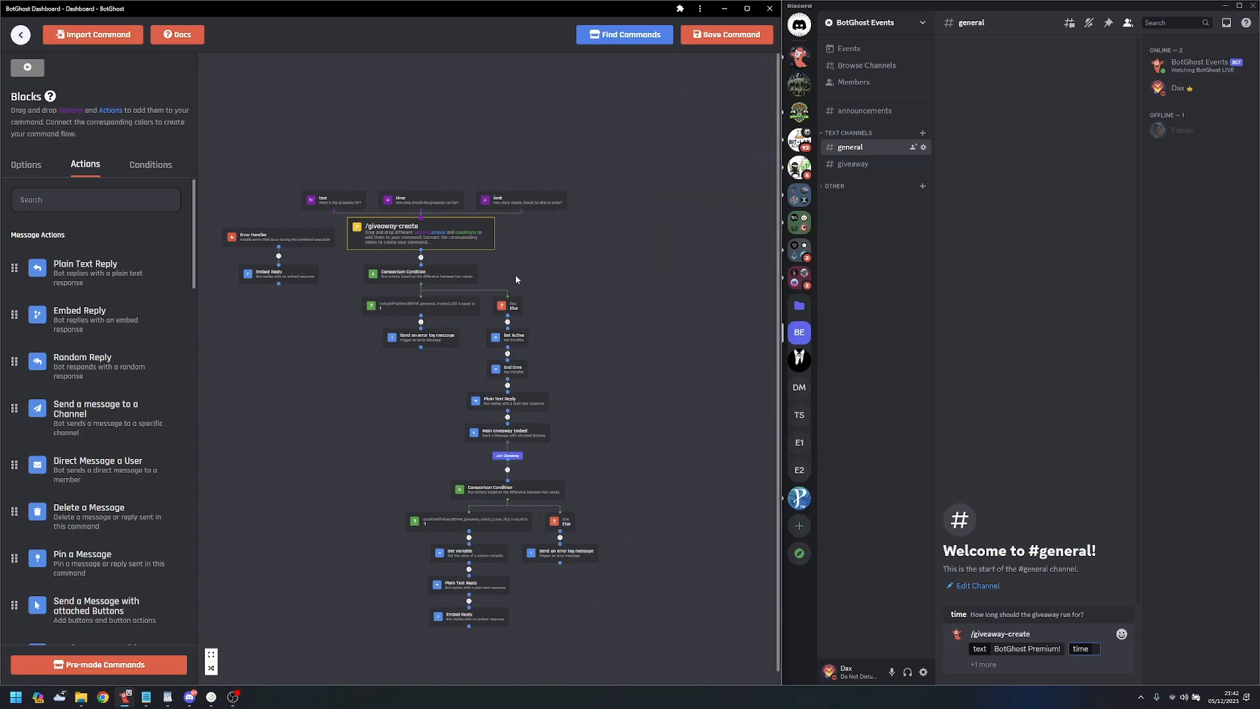
{"action": "left_click", "coordinate": [1111, 576]}
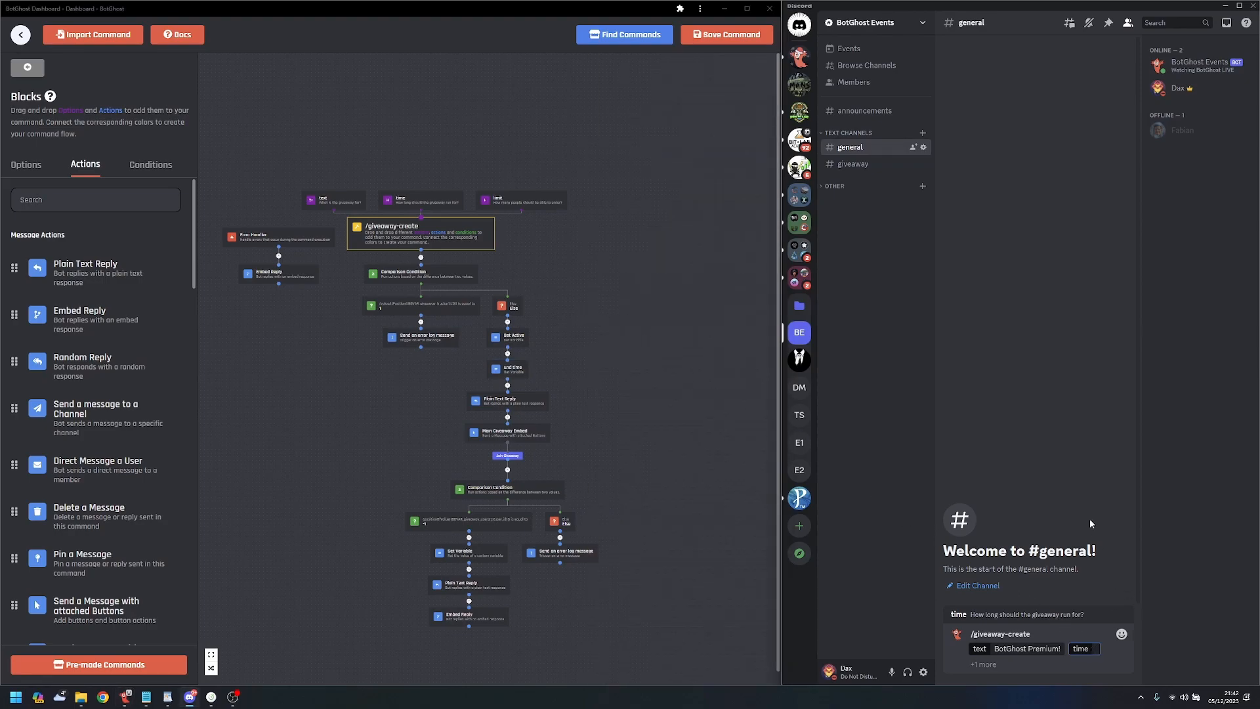
{"action": "type", "text": "10"}
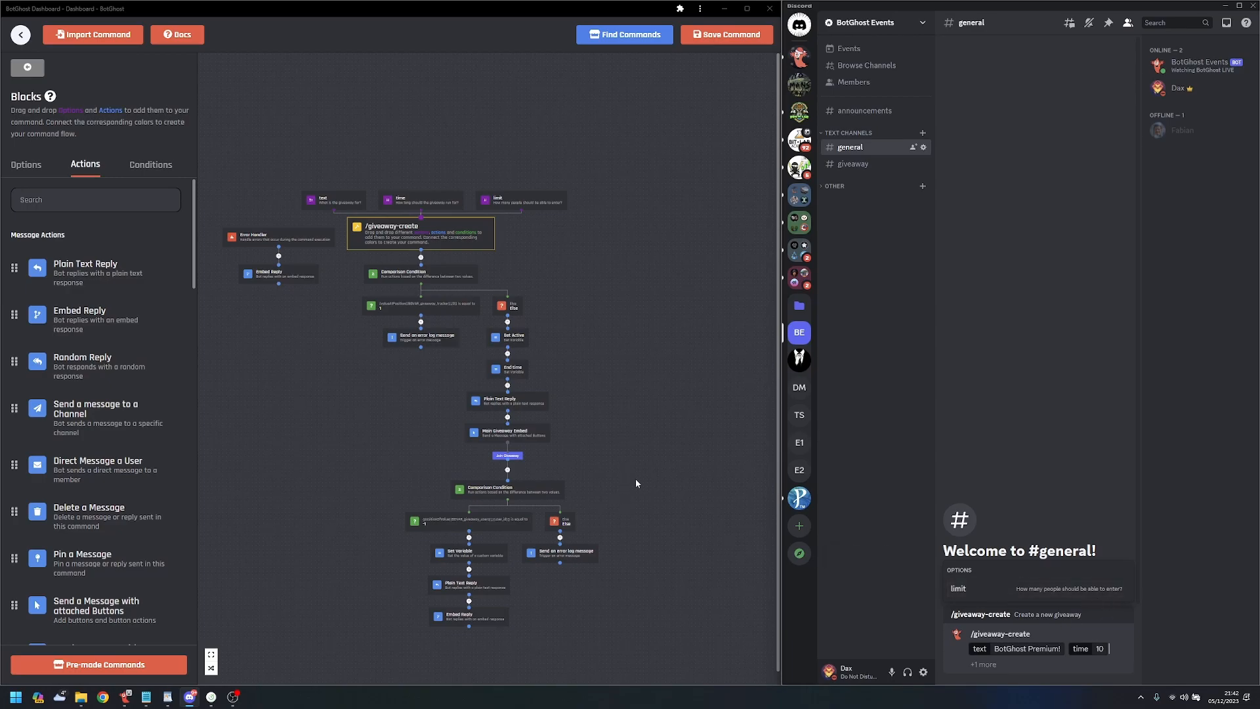
{"action": "key", "text": "BackSpace"}
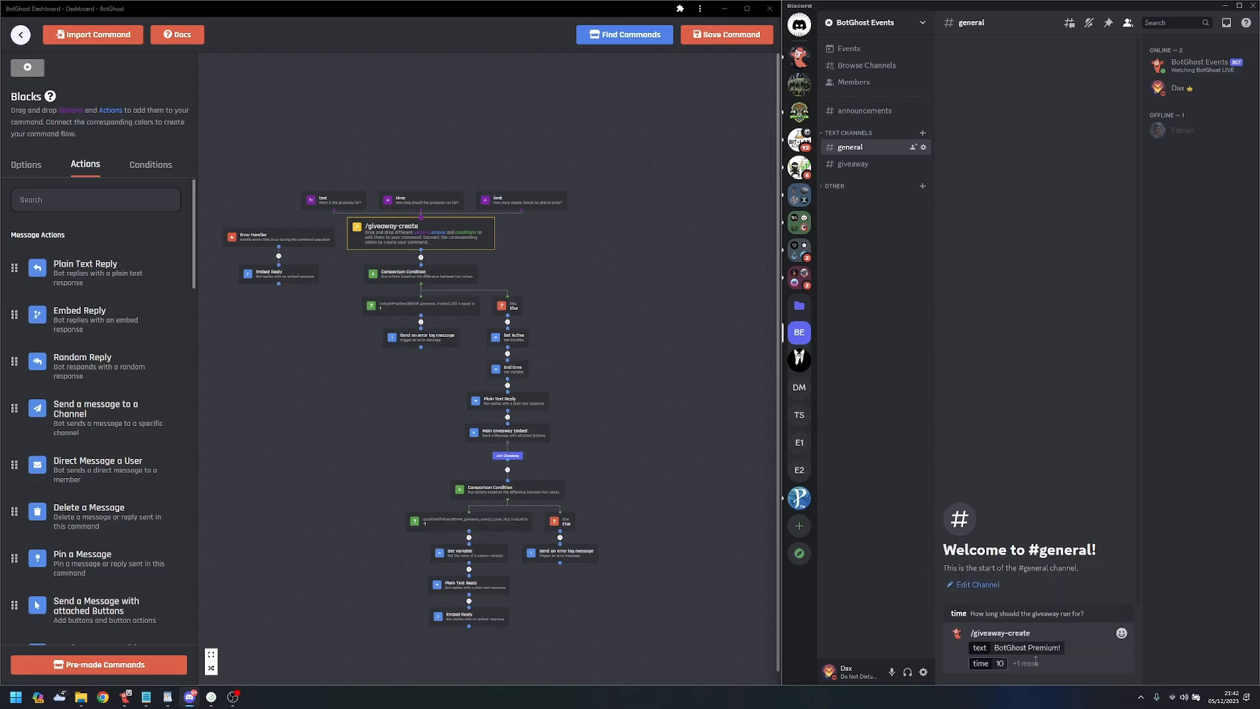
{"action": "key", "text": "Return"}
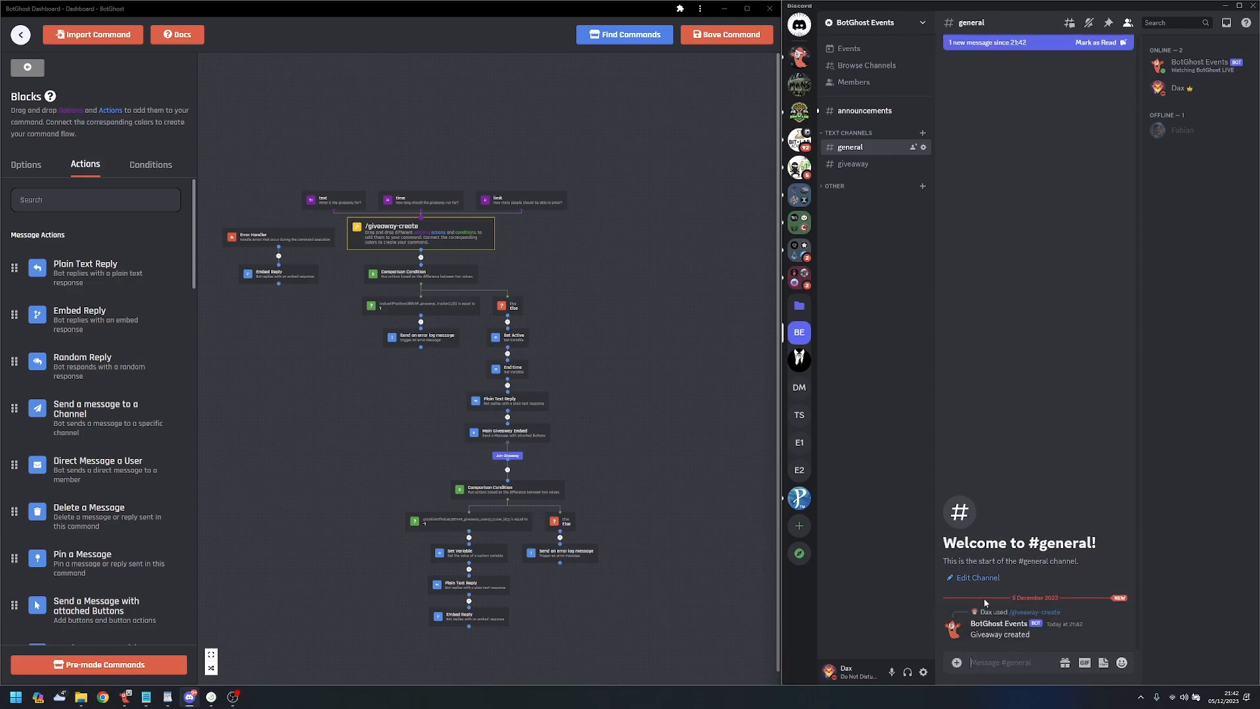
{"action": "left_click", "coordinate": [864, 110]}
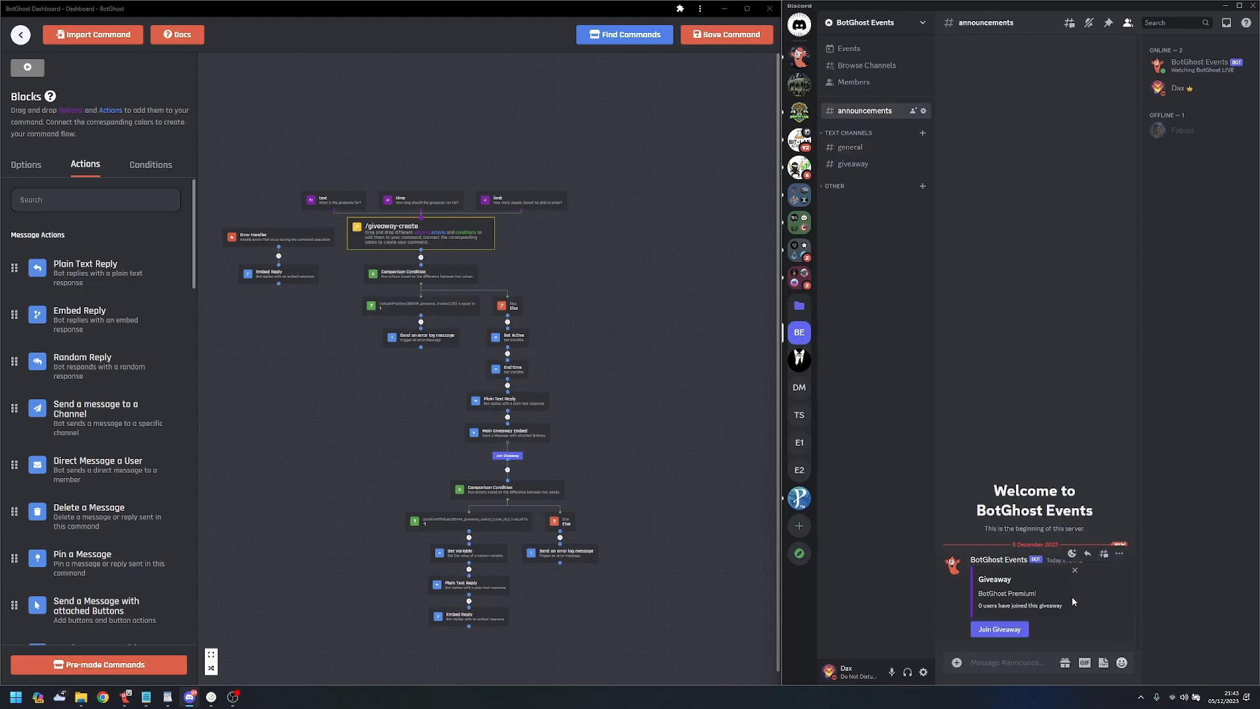
{"action": "left_click", "coordinate": [995, 632]}
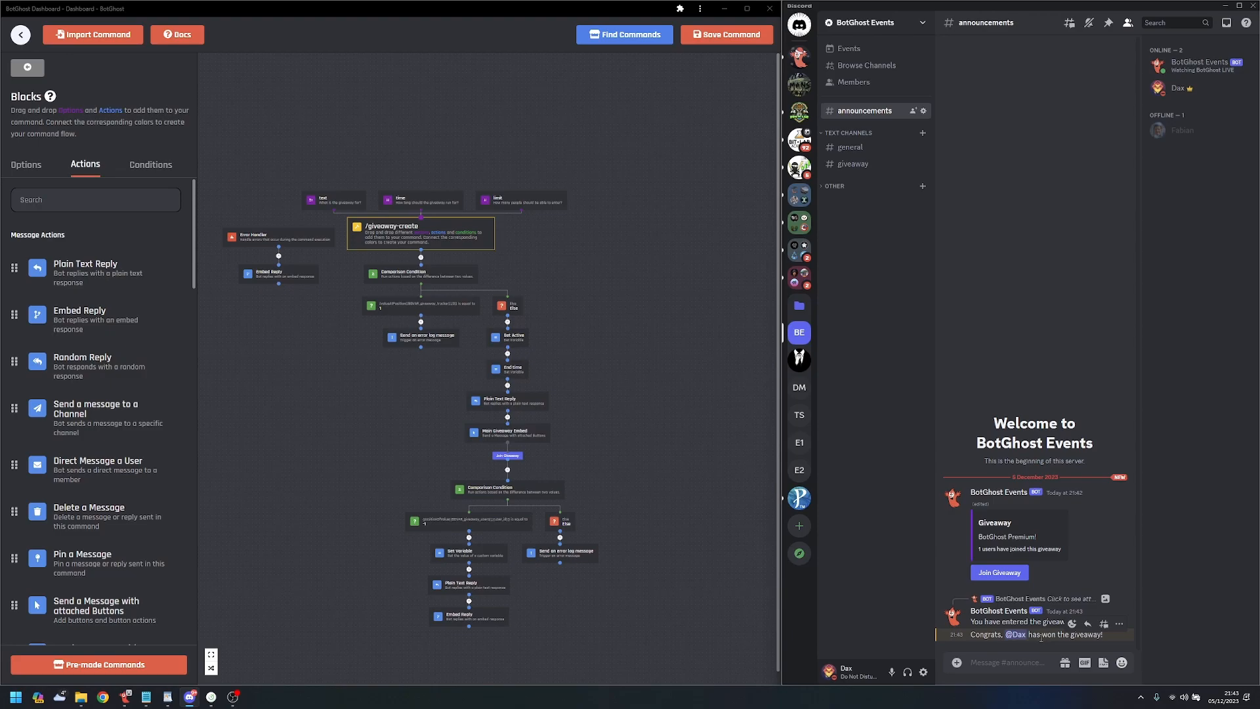
- Delete the bot's test messages from the #announcements and #general channels
{"action": "left_click", "coordinate": [1121, 625], "text": "shift"}
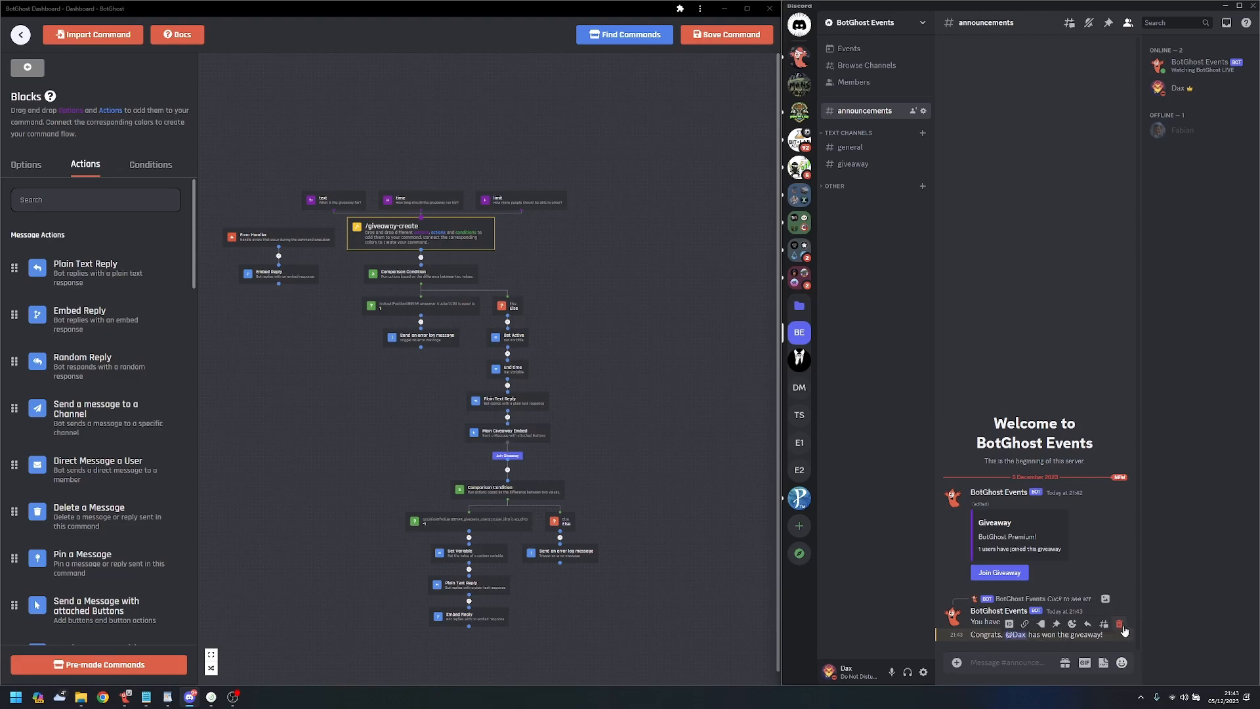
{"action": "left_click", "coordinate": [1118, 606], "text": "shift"}
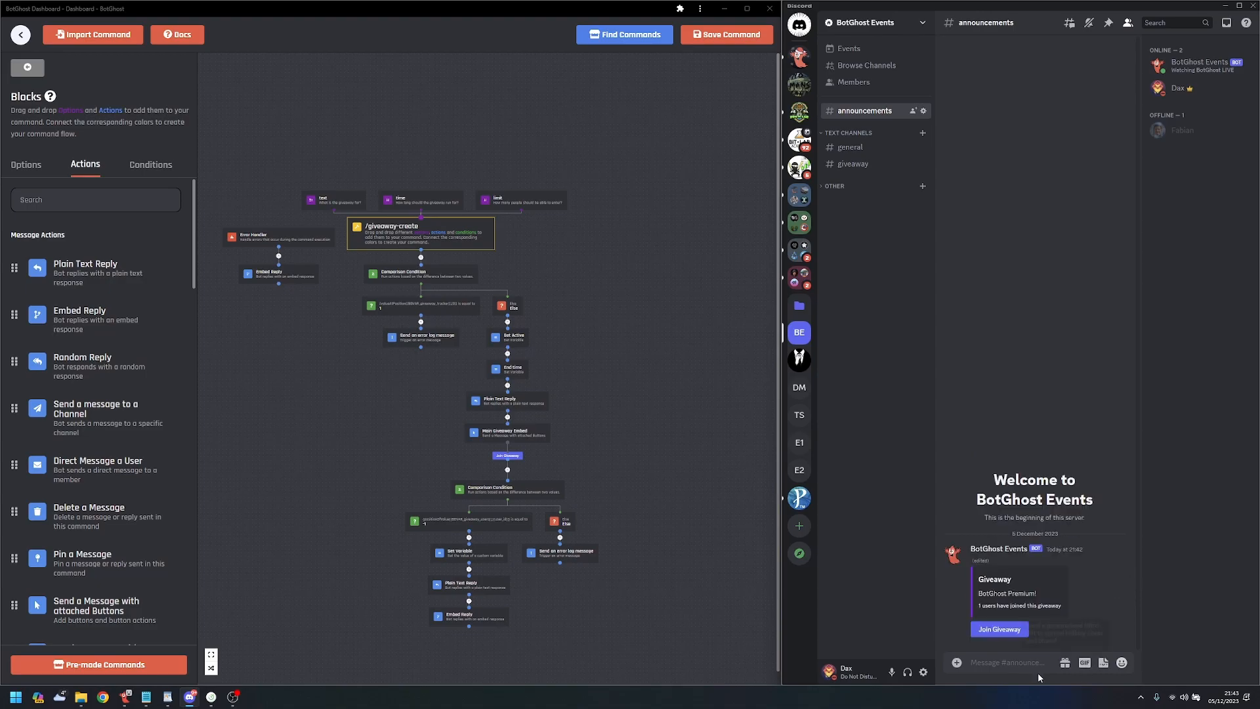
{"action": "left_click", "coordinate": [1118, 546], "text": "shift"}
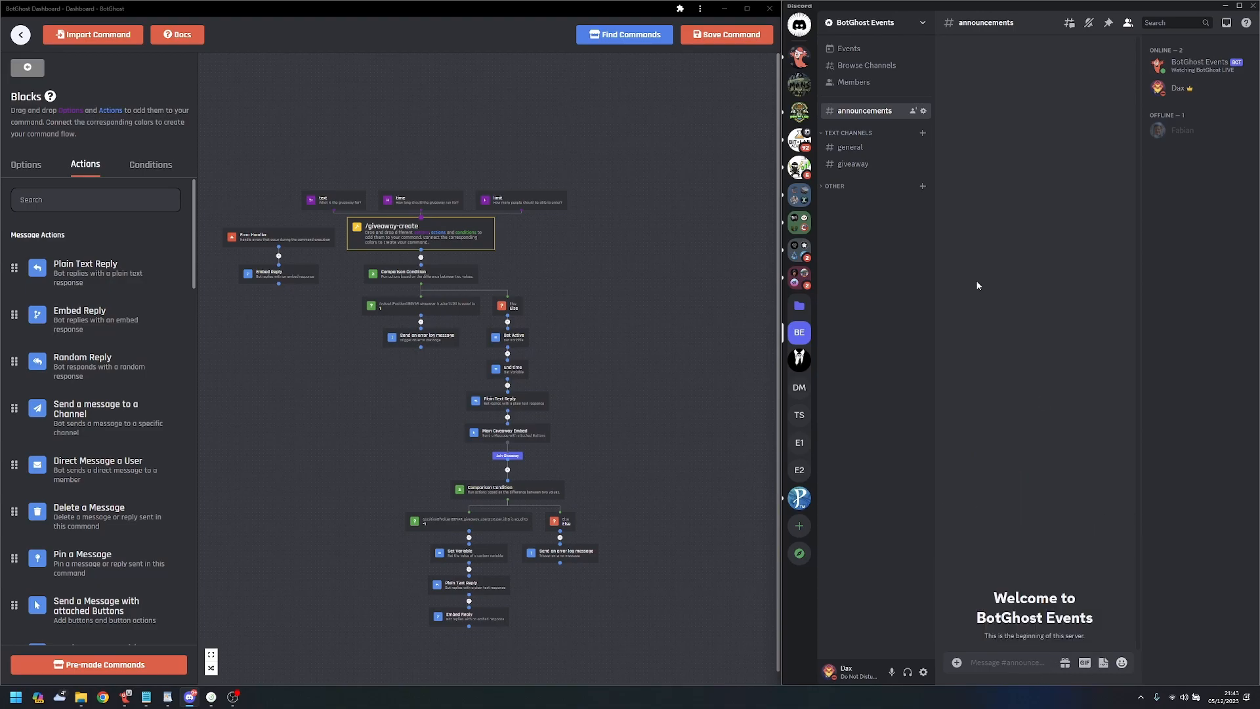
{"action": "left_click", "coordinate": [883, 146]}
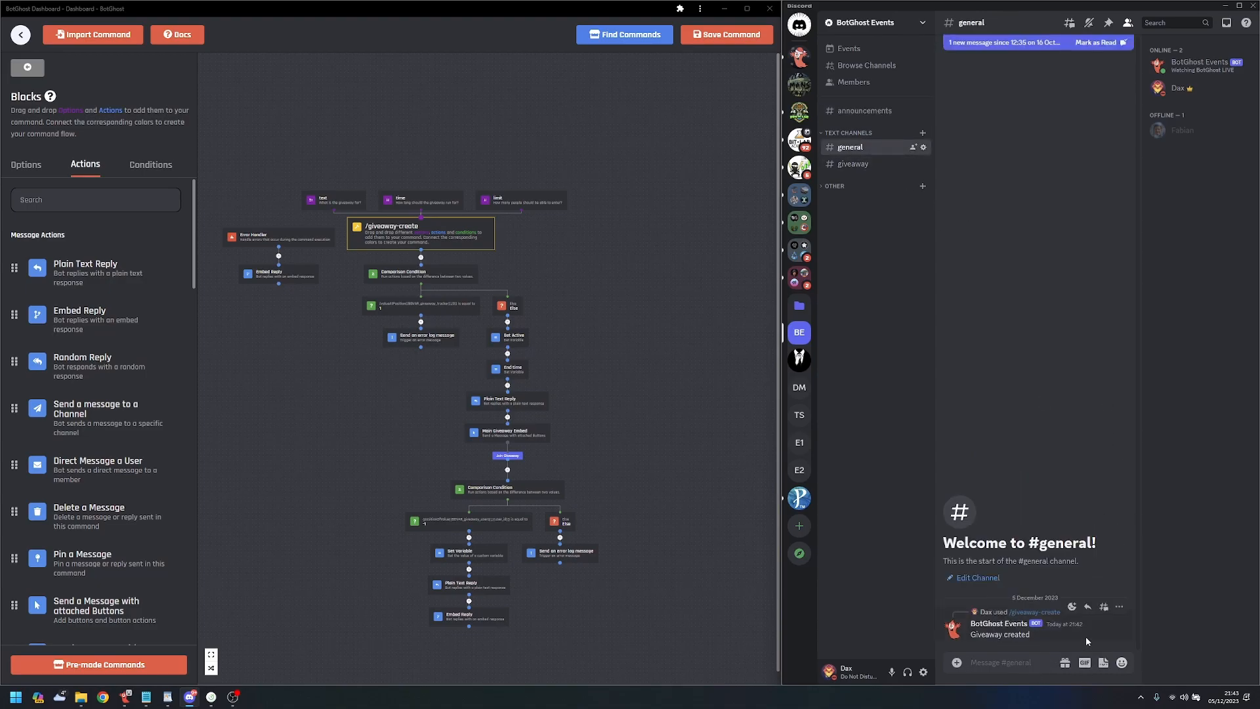
{"action": "left_click", "coordinate": [1118, 609], "text": "shift"}
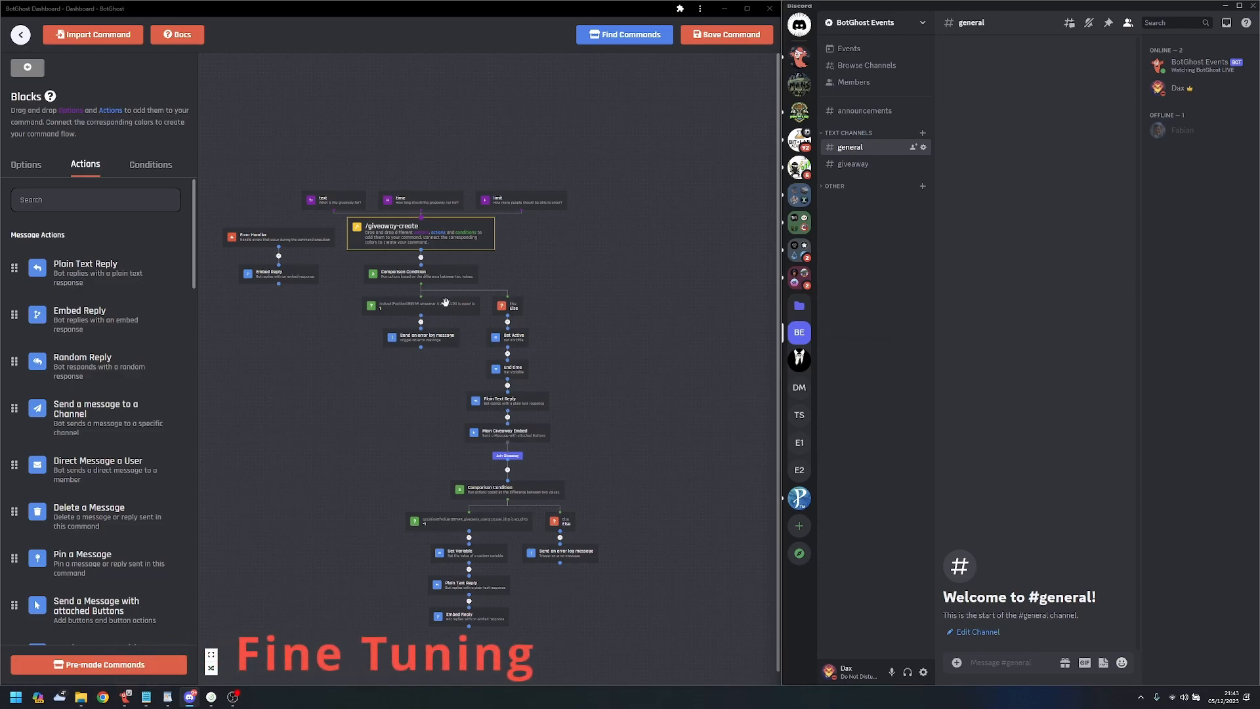
- In BotGhost, set the Main Giveaway Embed block's button replies to "Hide replies" and save the command
{"action": "left_click", "coordinate": [530, 433]}
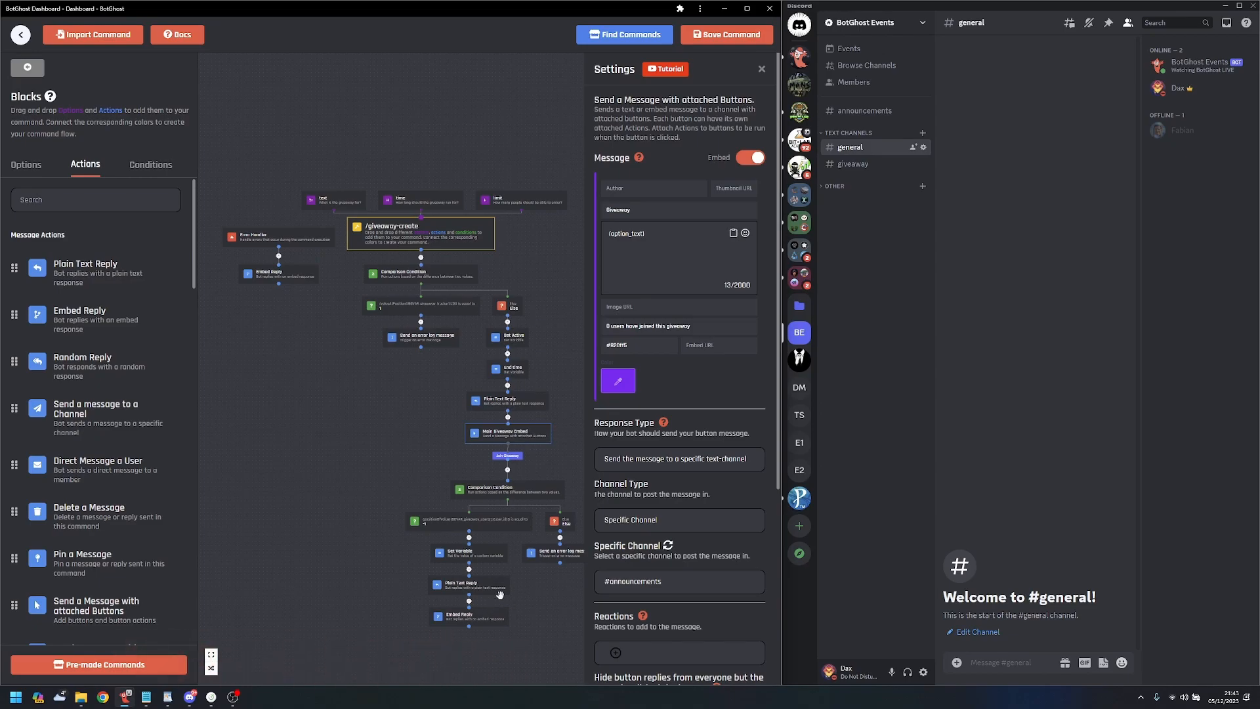
{"action": "scroll", "coordinate": [686, 415], "scroll_direction": "down", "scroll_amount": 4}
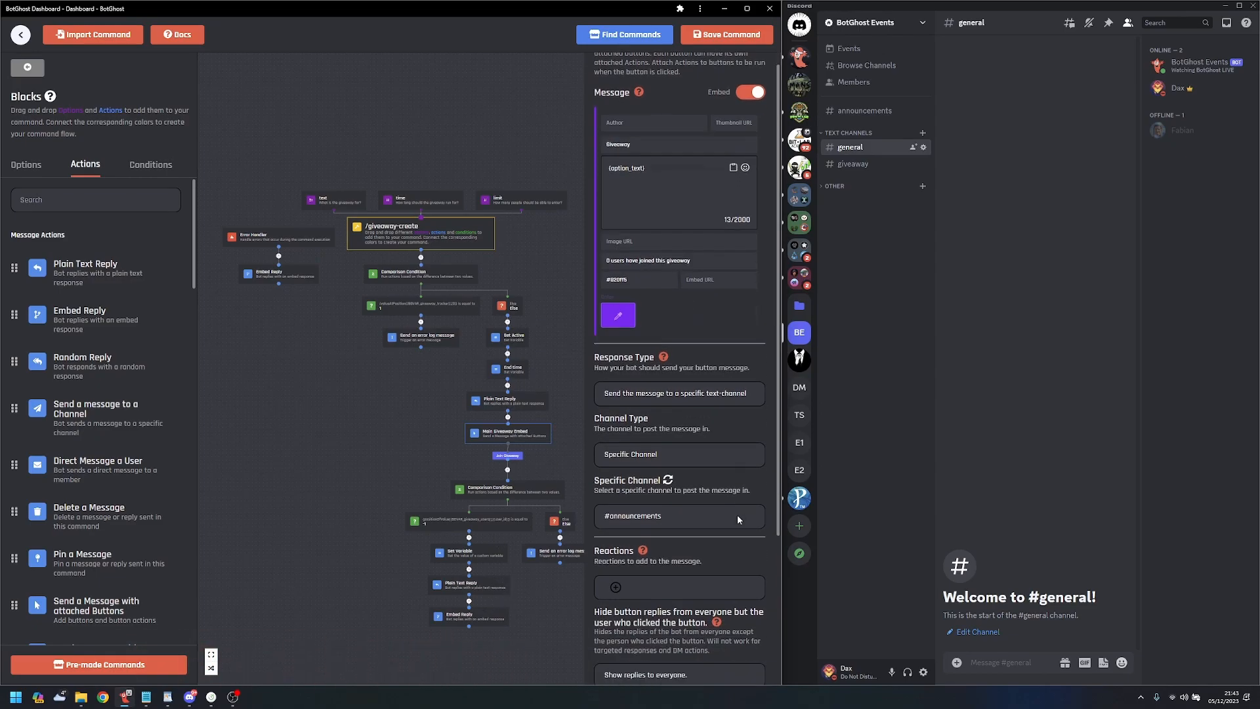
{"action": "left_click", "coordinate": [644, 500]}
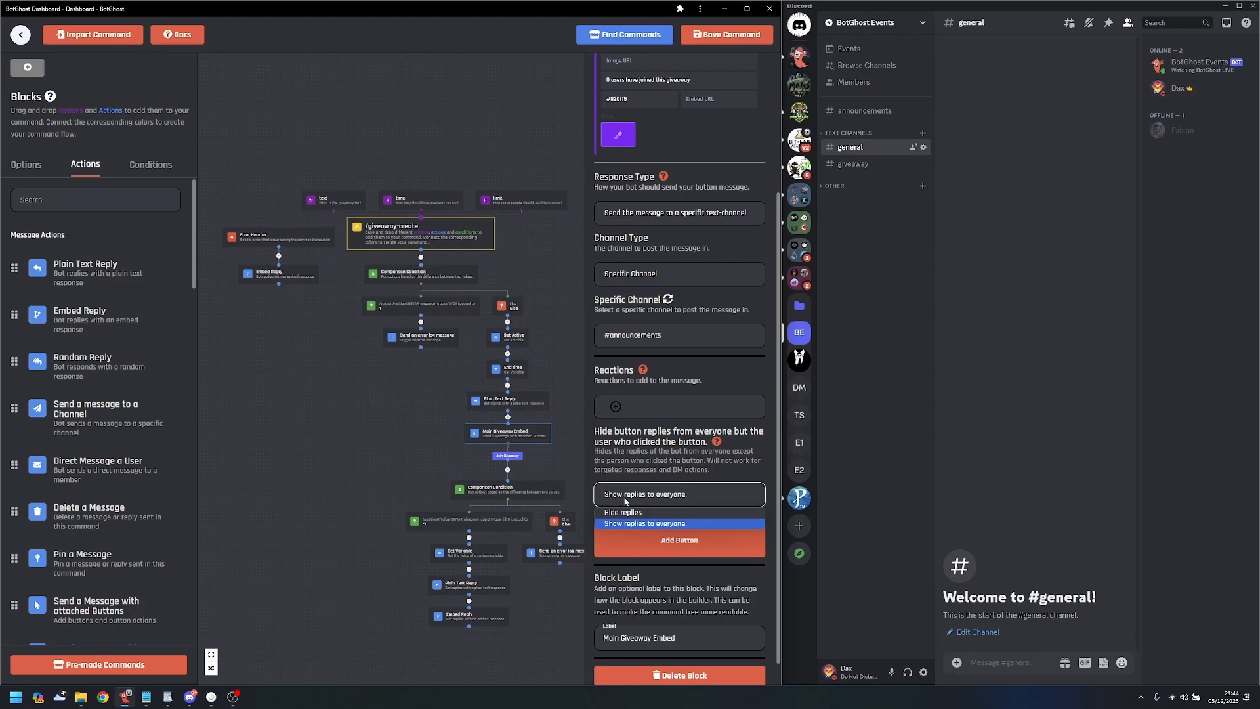
{"action": "left_click", "coordinate": [624, 513]}
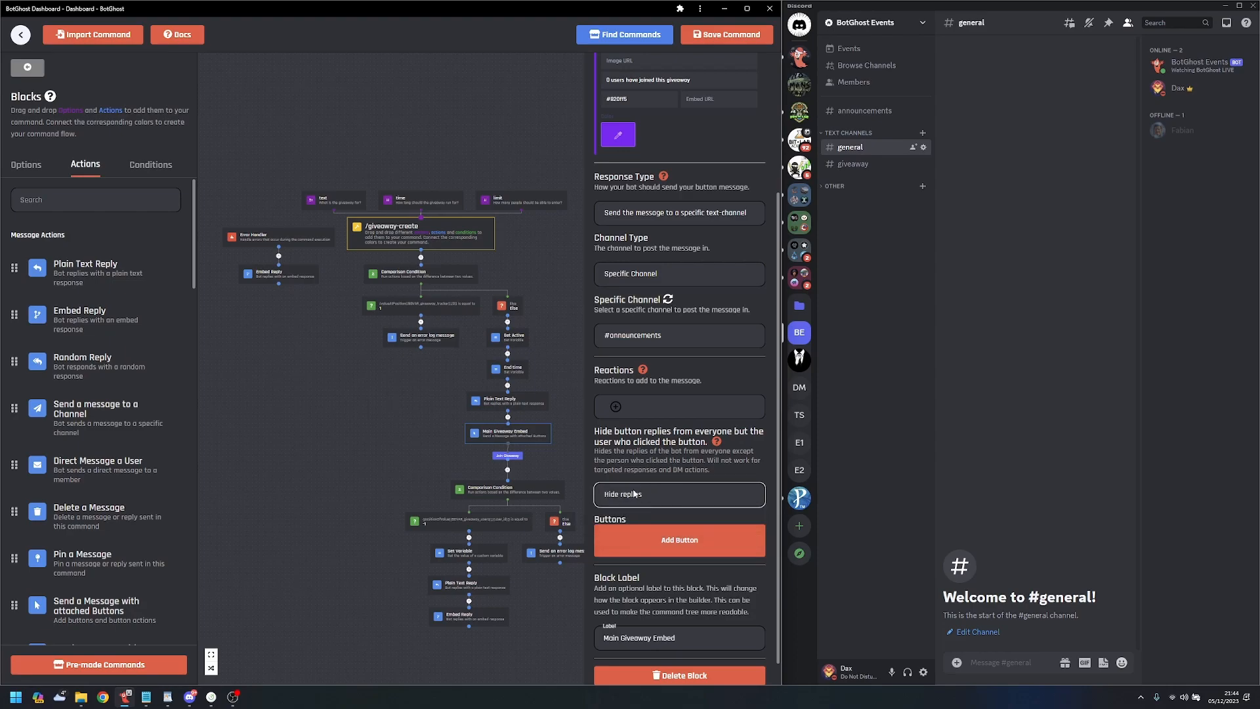
{"action": "left_click", "coordinate": [734, 42]}
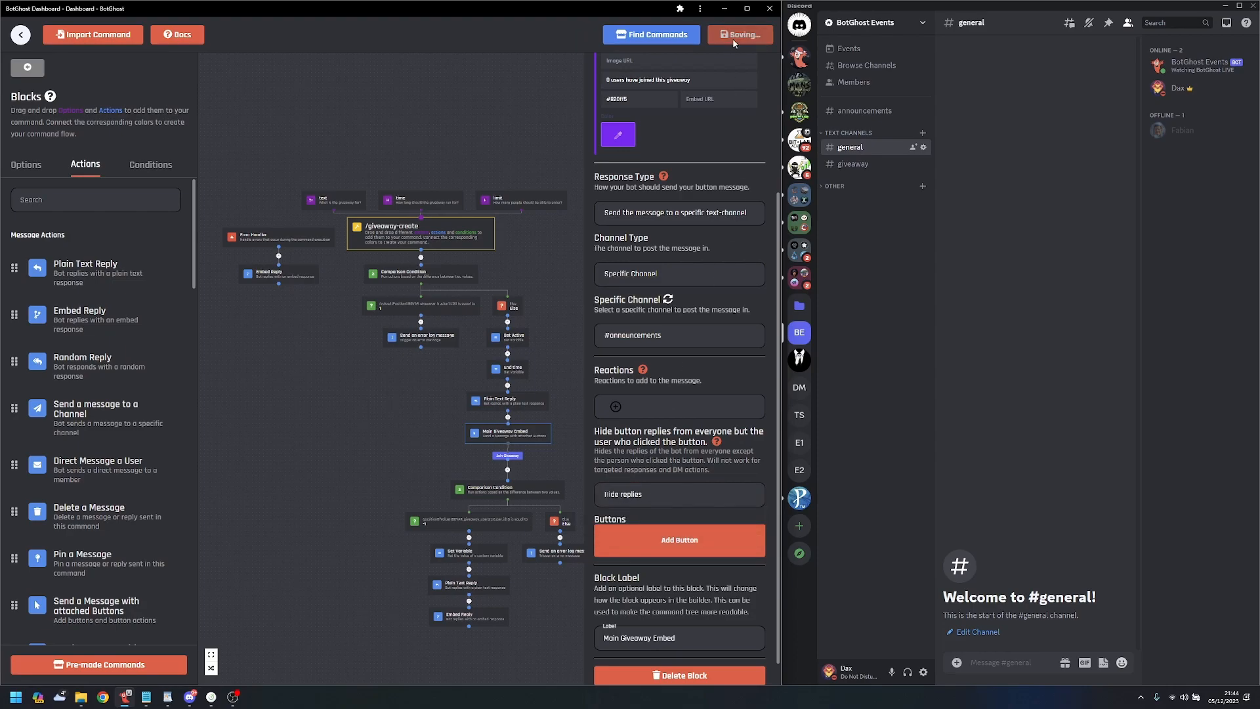
{"action": "left_click", "coordinate": [469, 123]}
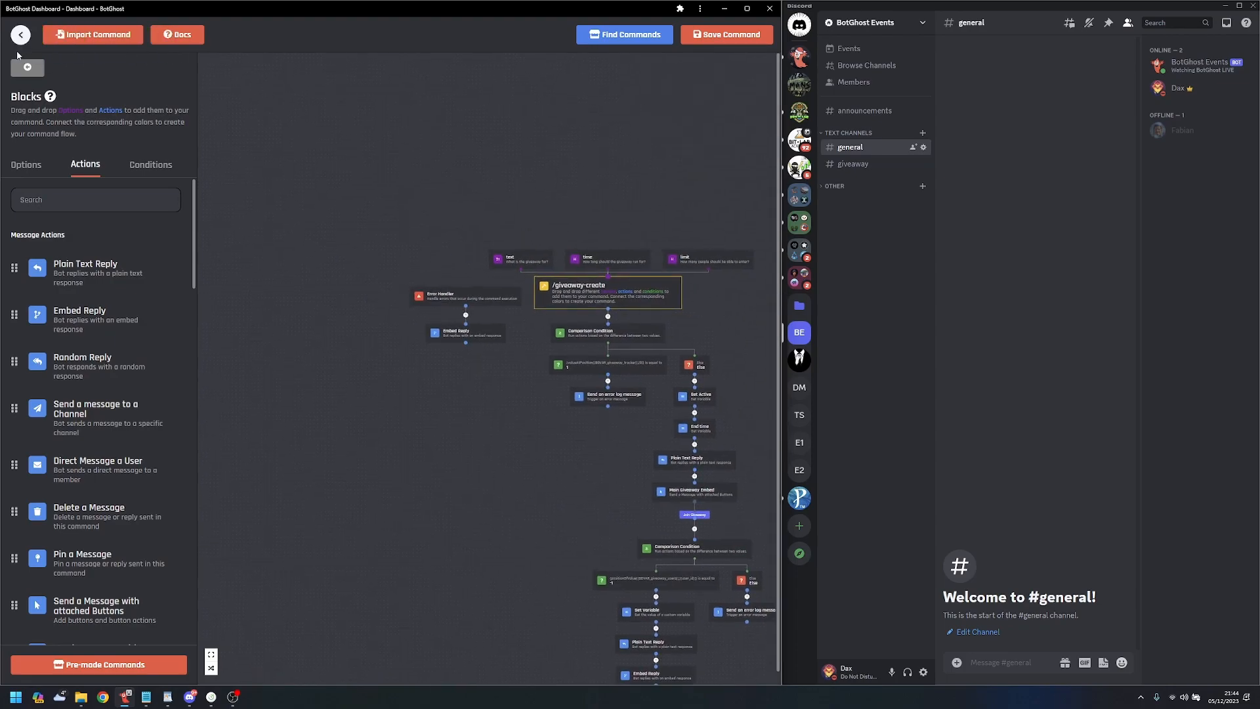
{"action": "left_click", "coordinate": [20, 35]}
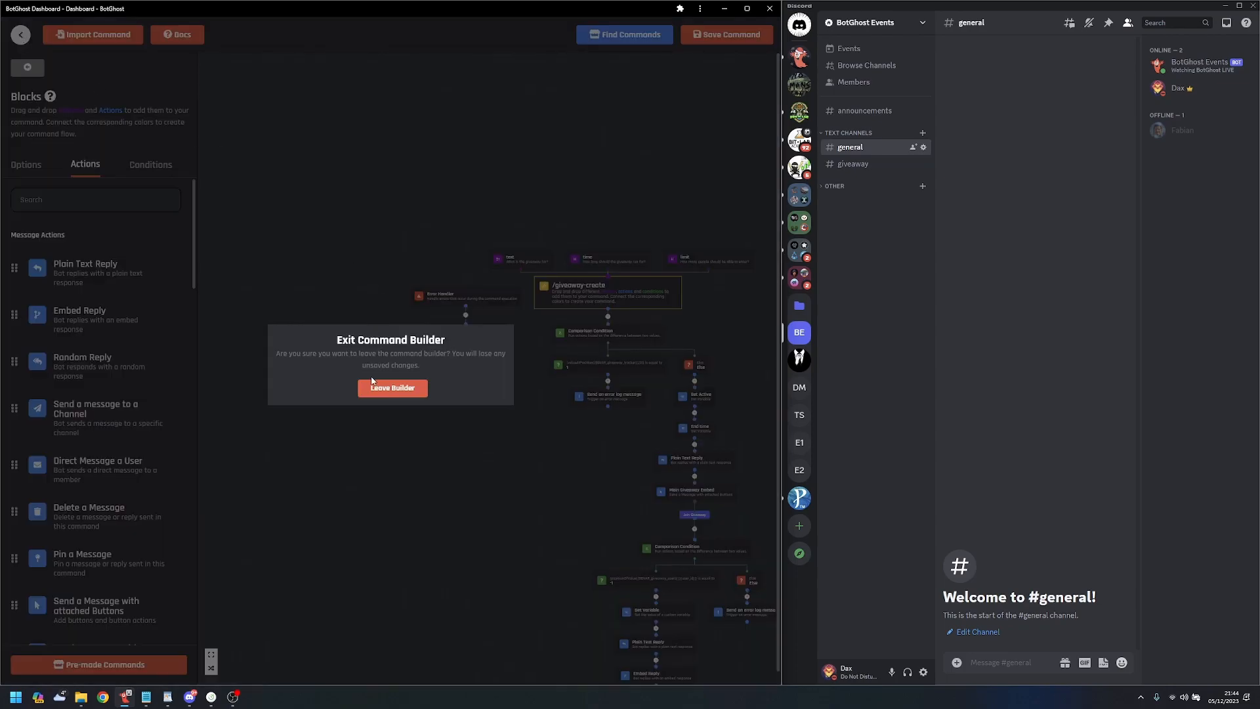
{"action": "left_click", "coordinate": [473, 459]}
- Set the /giveaway-create command's bot replies to "Hide replies" for everyone but the executor and save the command
{"action": "left_click", "coordinate": [450, 278]}
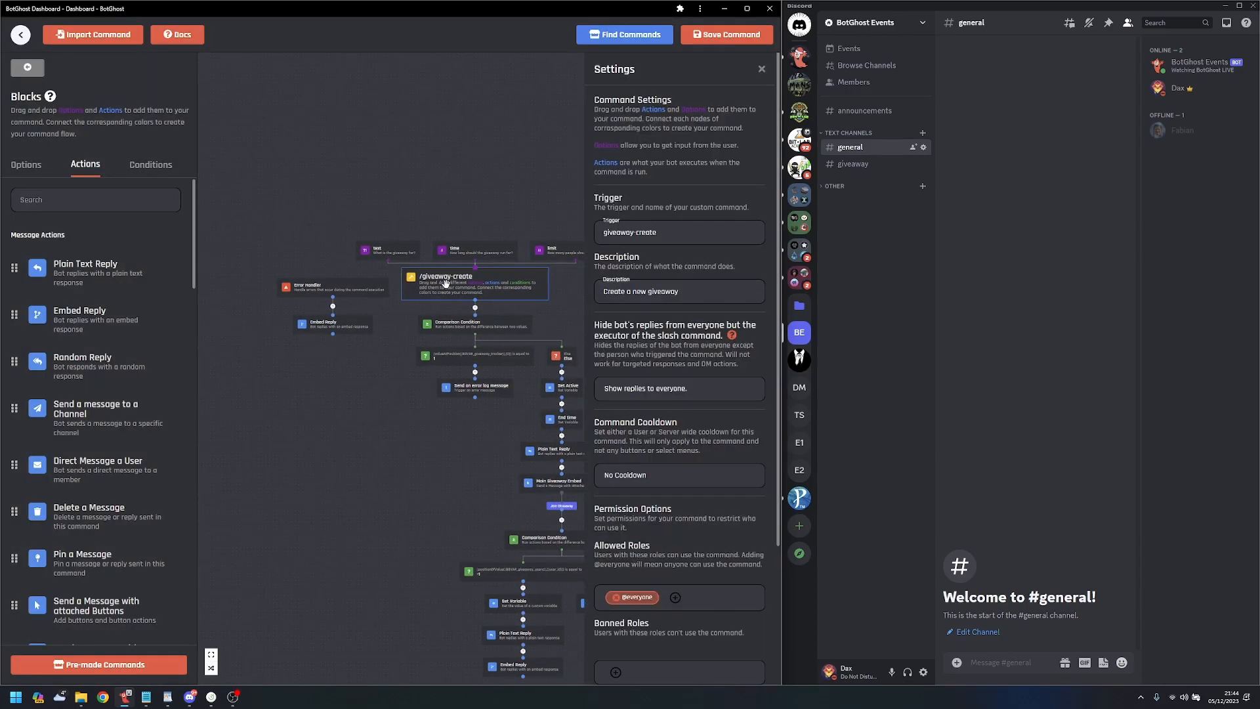
{"action": "scroll", "coordinate": [544, 400], "scroll_direction": "up", "scroll_amount": 4}
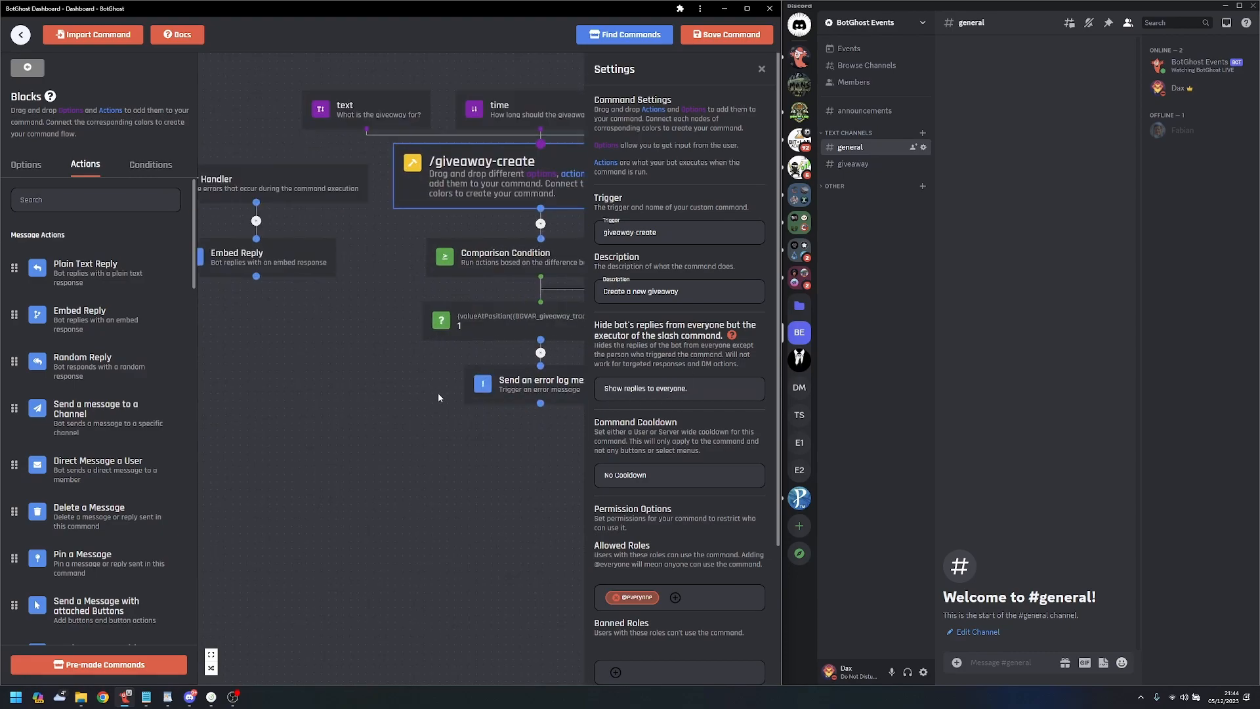
{"action": "scroll", "coordinate": [465, 471], "scroll_direction": "down", "scroll_amount": 1}
{"action": "left_click_drag", "start_coordinate": [467, 472], "coordinate": [322, 455]}
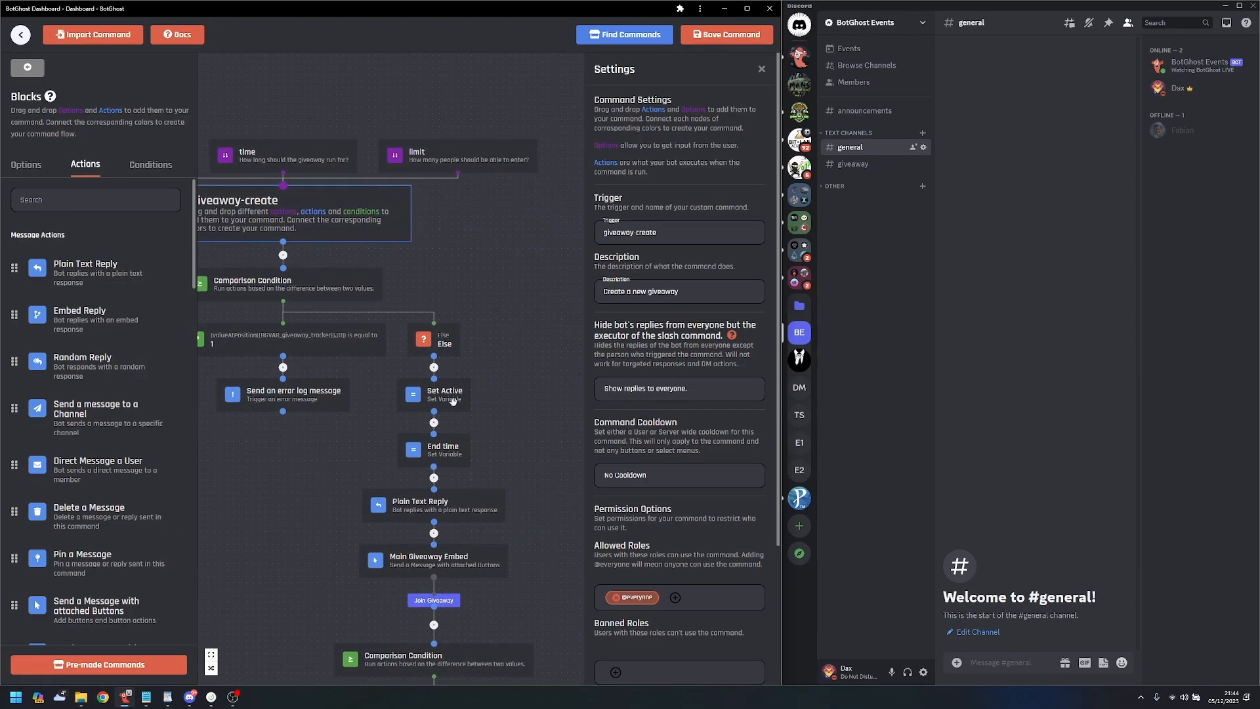
{"action": "left_click_drag", "start_coordinate": [466, 510], "coordinate": [502, 386]}
{"action": "left_click", "coordinate": [502, 386]}
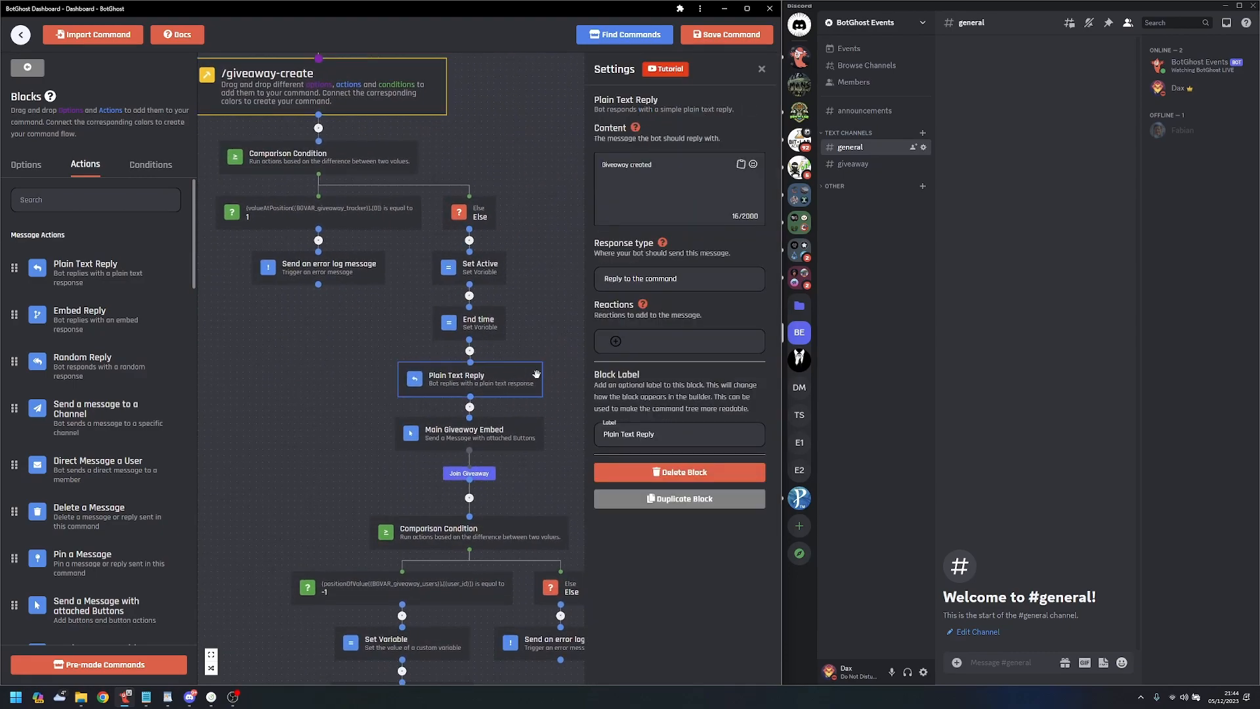
{"action": "left_click", "coordinate": [376, 93]}
{"action": "scroll", "coordinate": [719, 462], "scroll_direction": "down", "scroll_amount": 2}
{"action": "scroll", "coordinate": [719, 461], "scroll_direction": "down", "scroll_amount": 1}
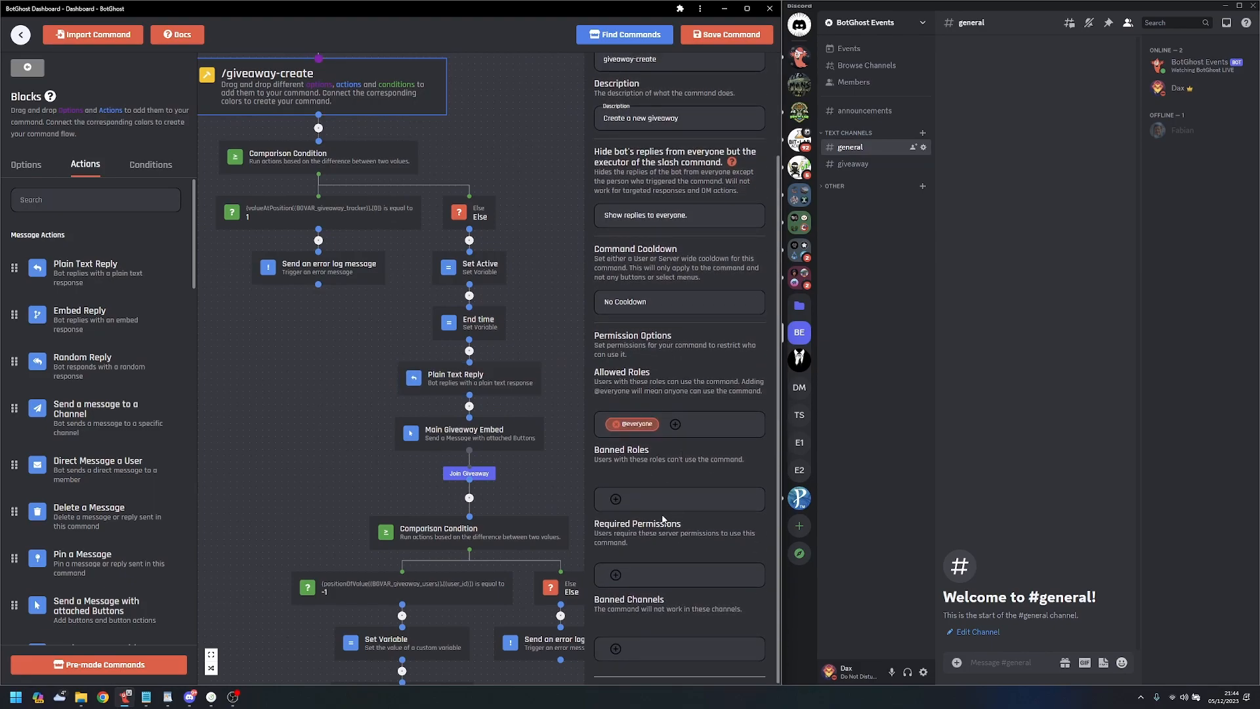
{"action": "left_click", "coordinate": [668, 215]}
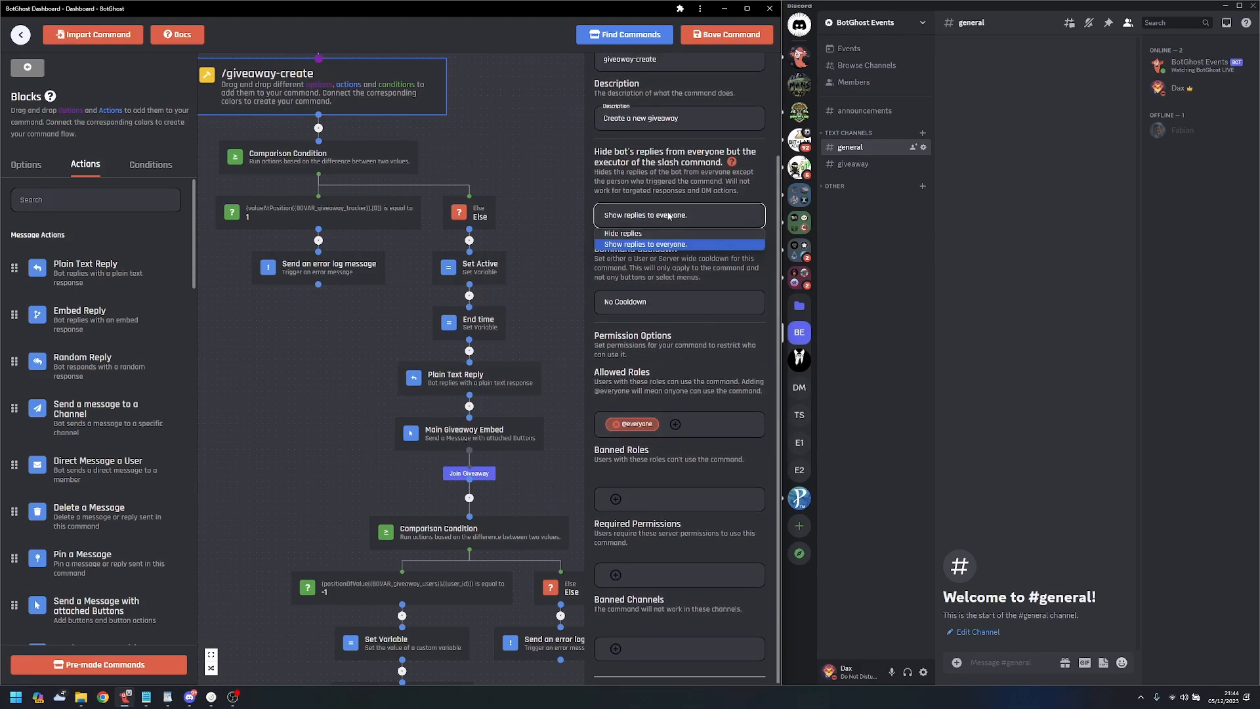
{"action": "left_click", "coordinate": [650, 235]}
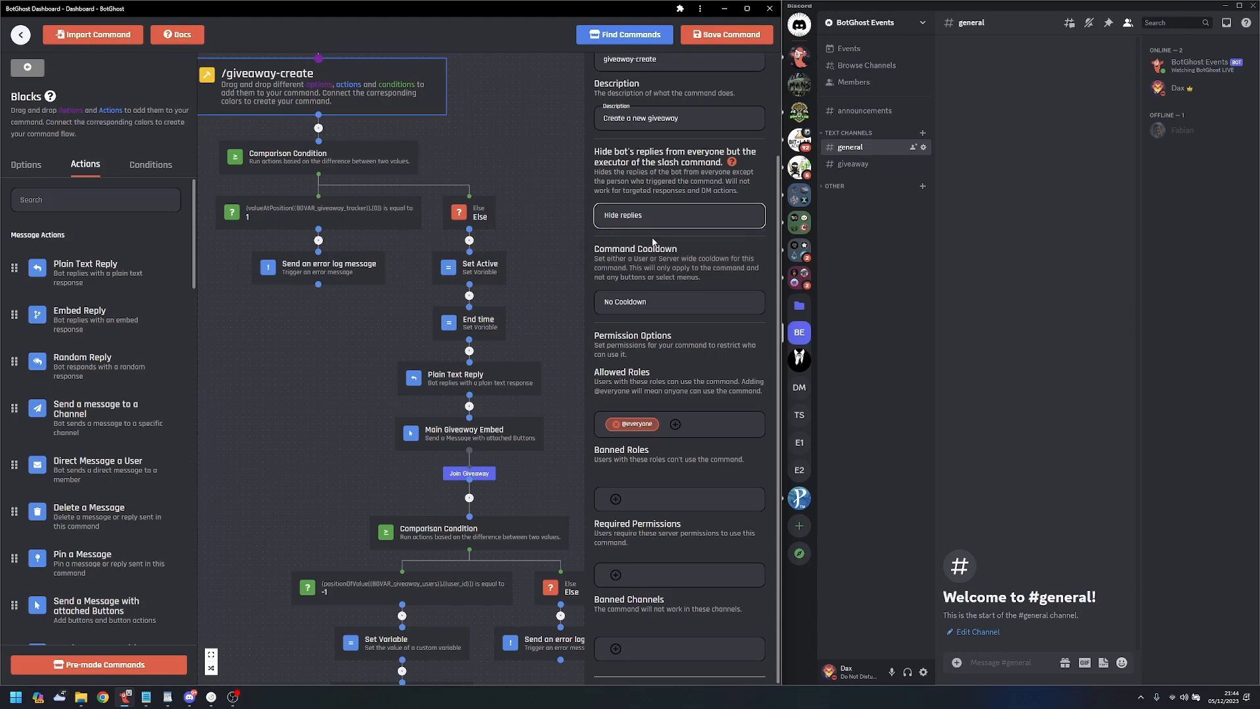
{"action": "left_click", "coordinate": [725, 41]}
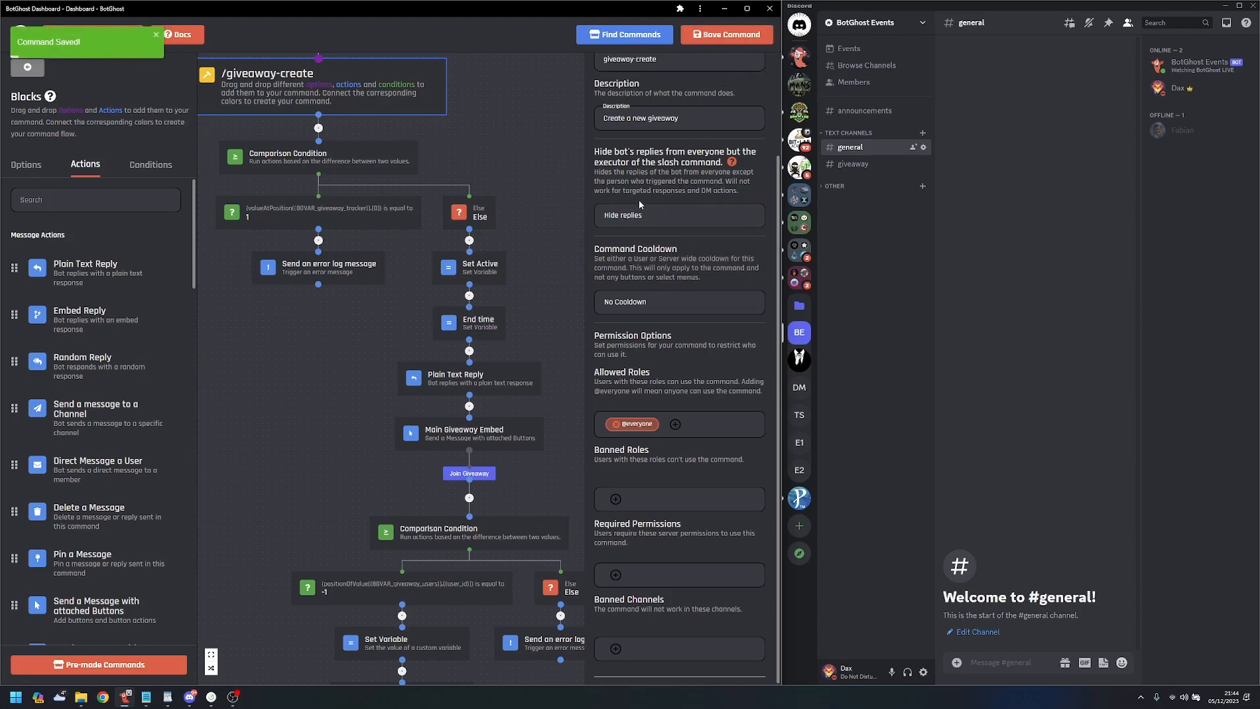
- Check the Main Giveaway Embed block's channel and reply visibility settings
{"action": "left_click", "coordinate": [522, 440]}
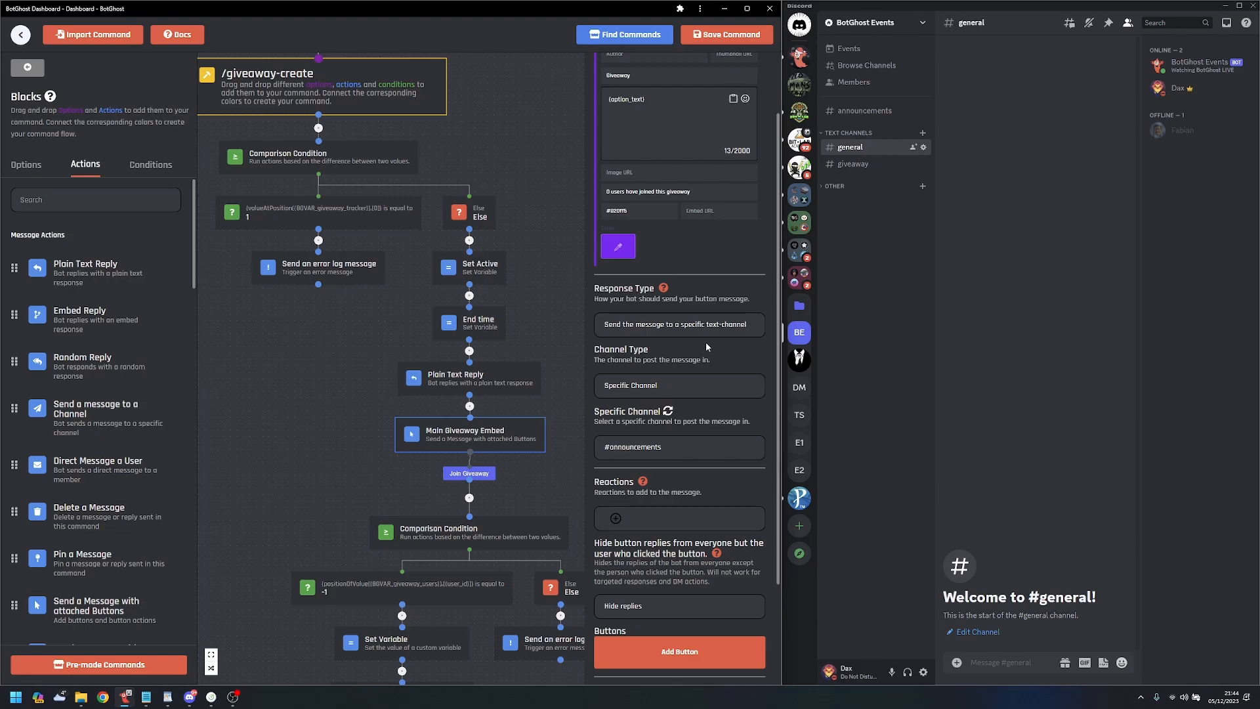
{"action": "left_click", "coordinate": [550, 317]}
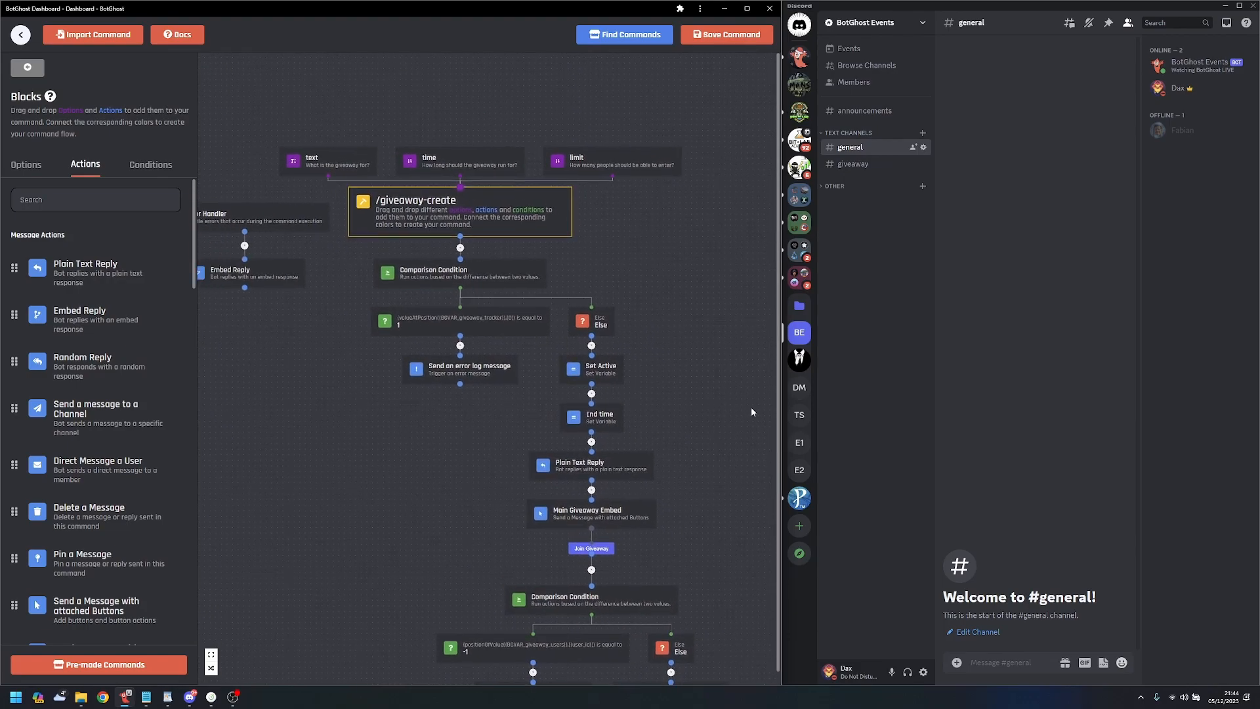
- In Discord's #general channel, run /giveaway-create with the text "BotGhost Premium" and a time of 20
{"action": "left_click", "coordinate": [930, 225]}
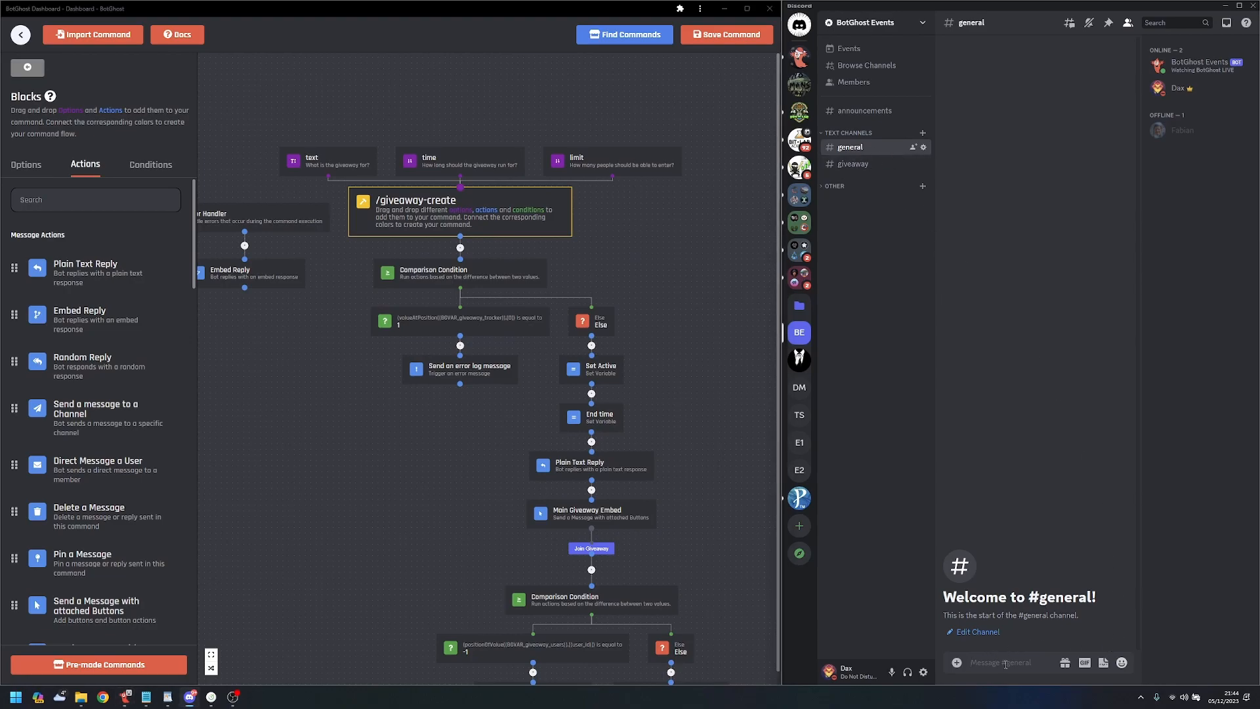
{"action": "type", "text": "/give"}
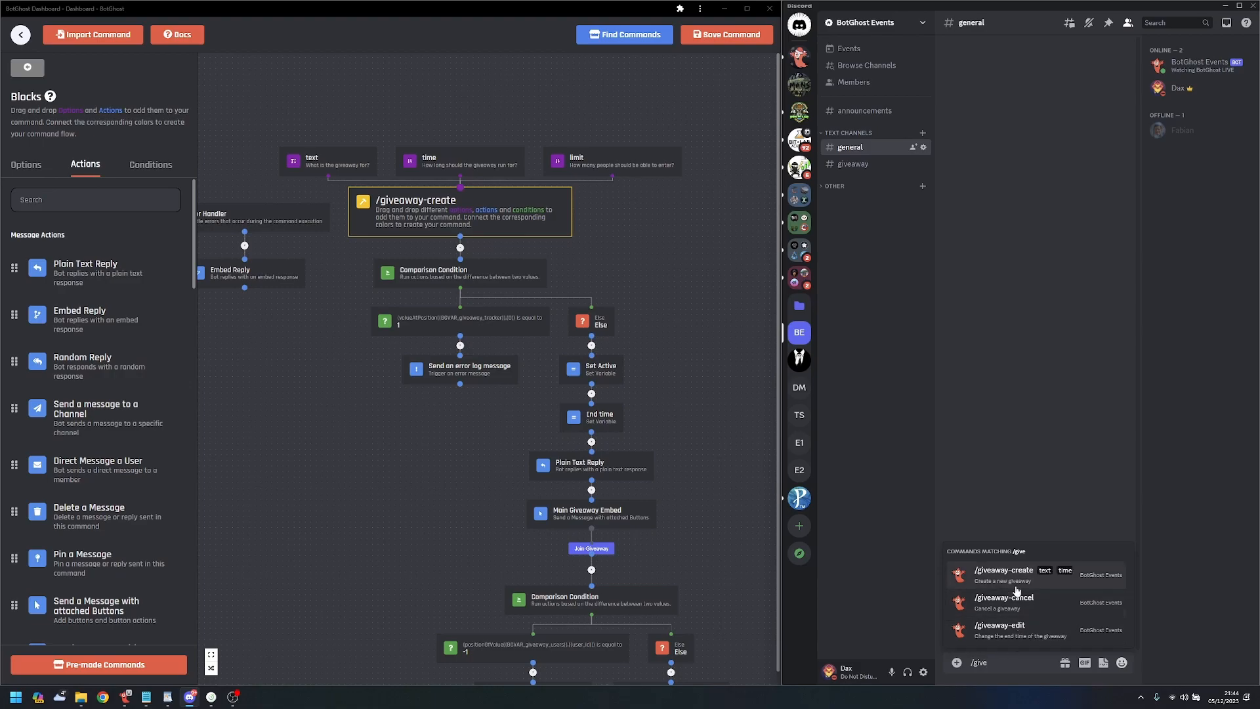
{"action": "left_click", "coordinate": [1013, 583]}
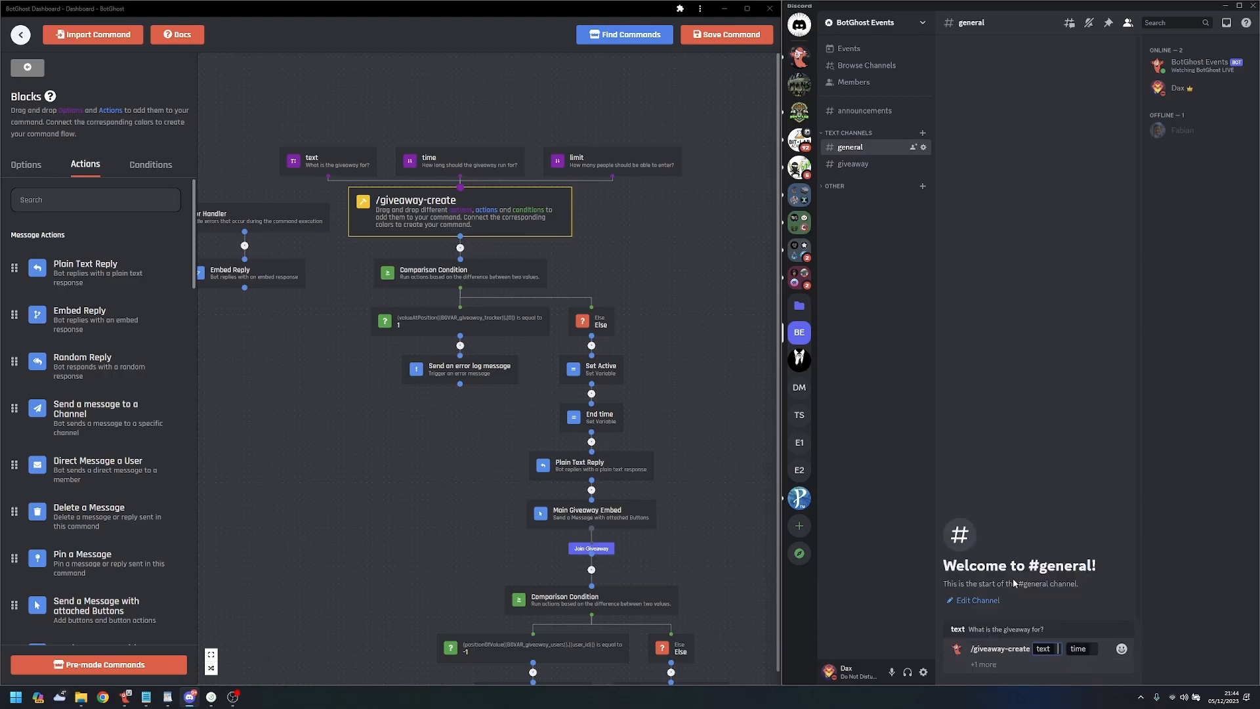
{"action": "type", "text": "BotGhost Pr"}
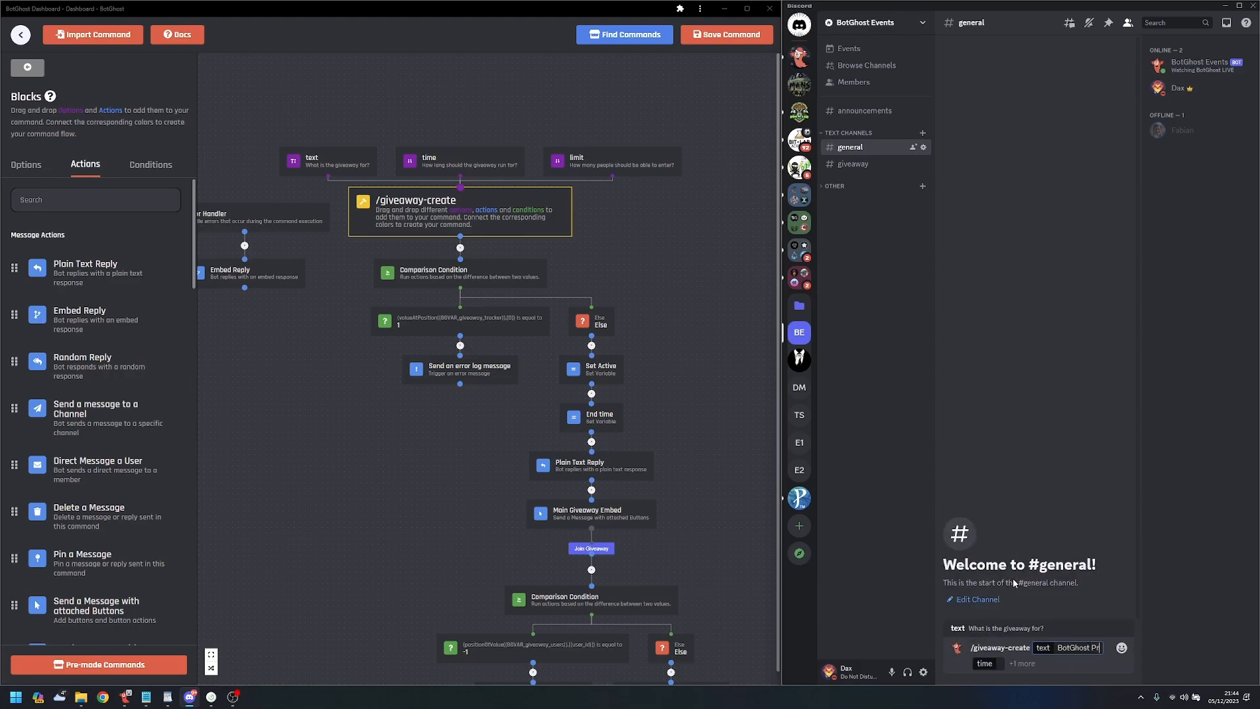
{"action": "type", "text": "emium"}
{"action": "key", "text": "Tab"}
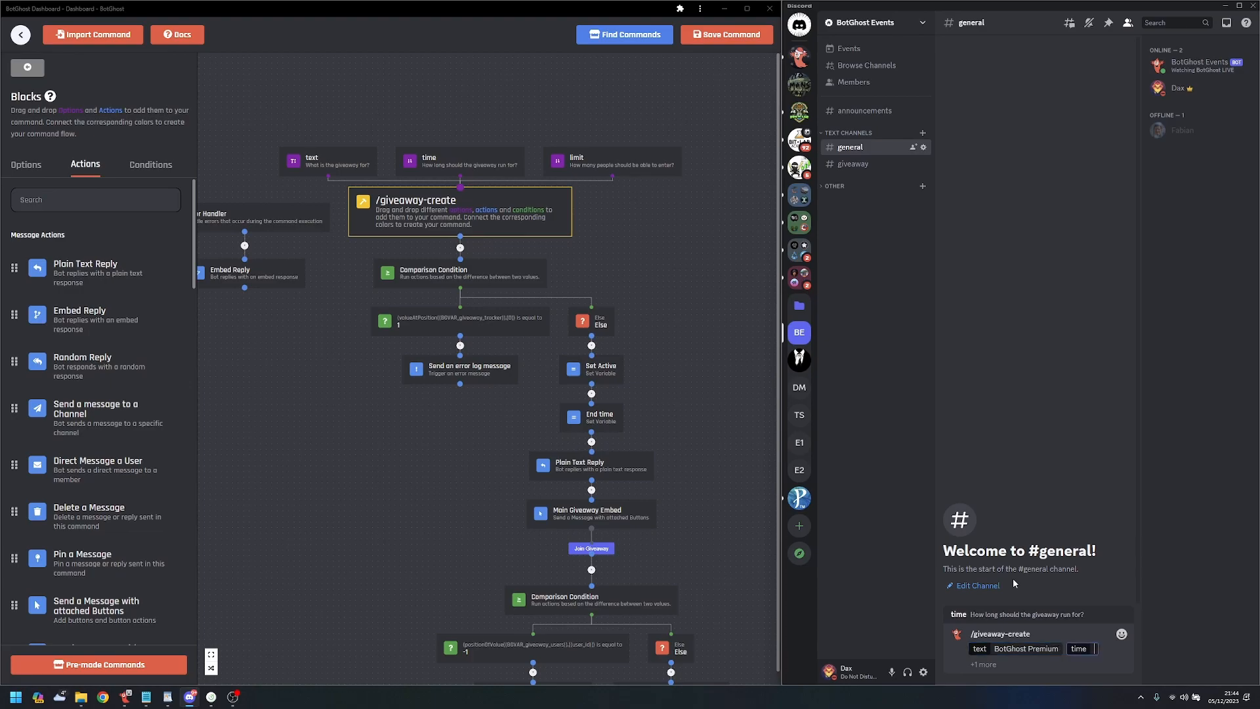
{"action": "type", "text": "20"}
{"action": "key", "text": "Return"}
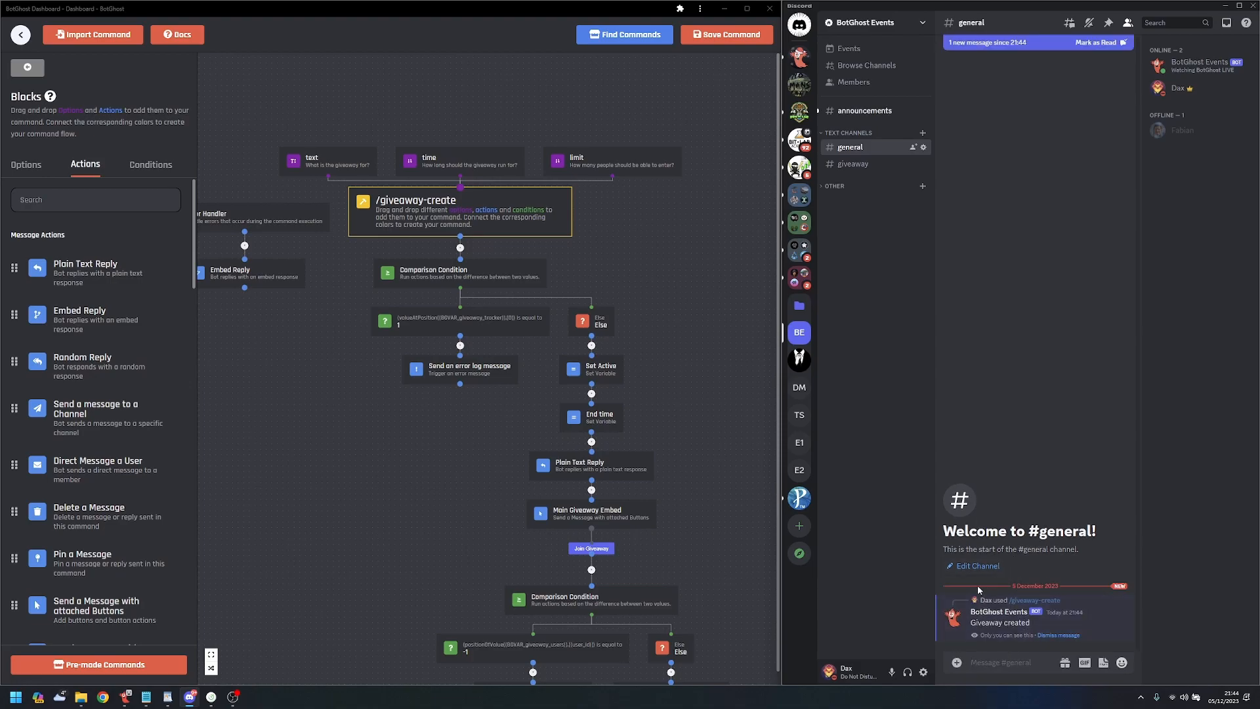
- Dismiss the bot's reply in #general, join the BotGhost Premium giveaway in #announcements, and dismiss the entry reply
{"action": "left_click", "coordinate": [1059, 634]}
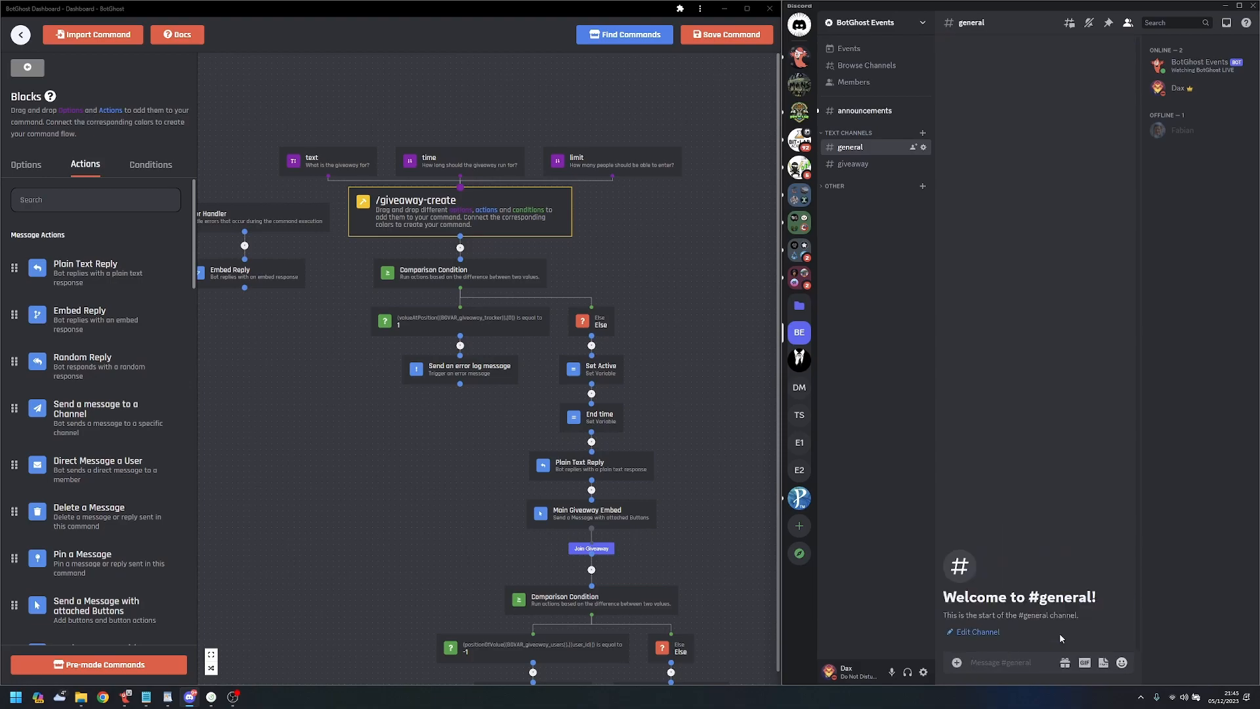
{"action": "left_click", "coordinate": [876, 108]}
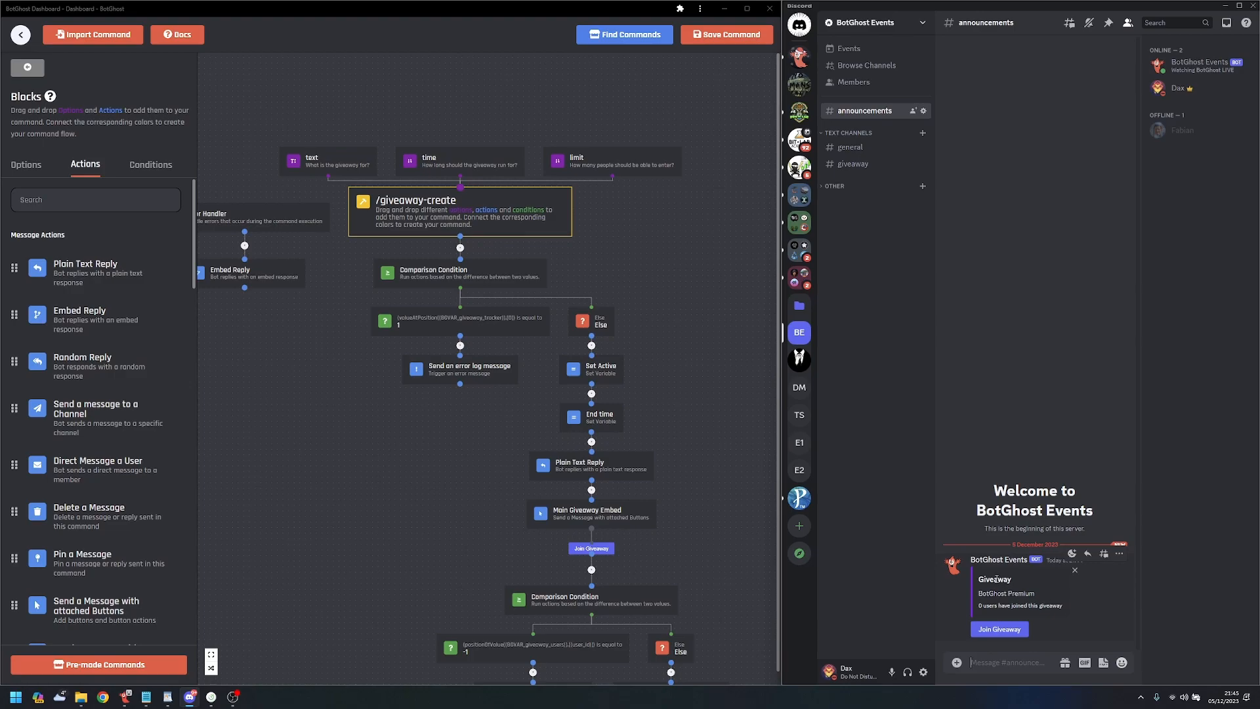
{"action": "left_click", "coordinate": [1010, 629]}
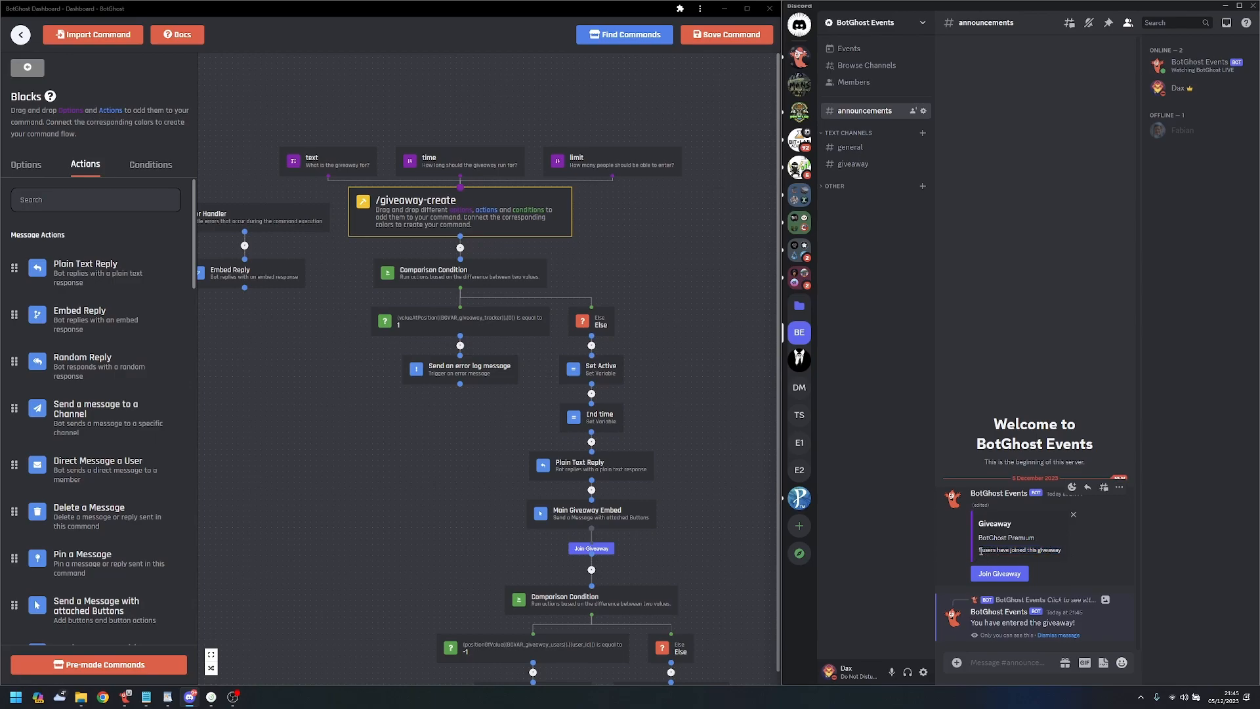
{"action": "left_click", "coordinate": [1063, 636]}
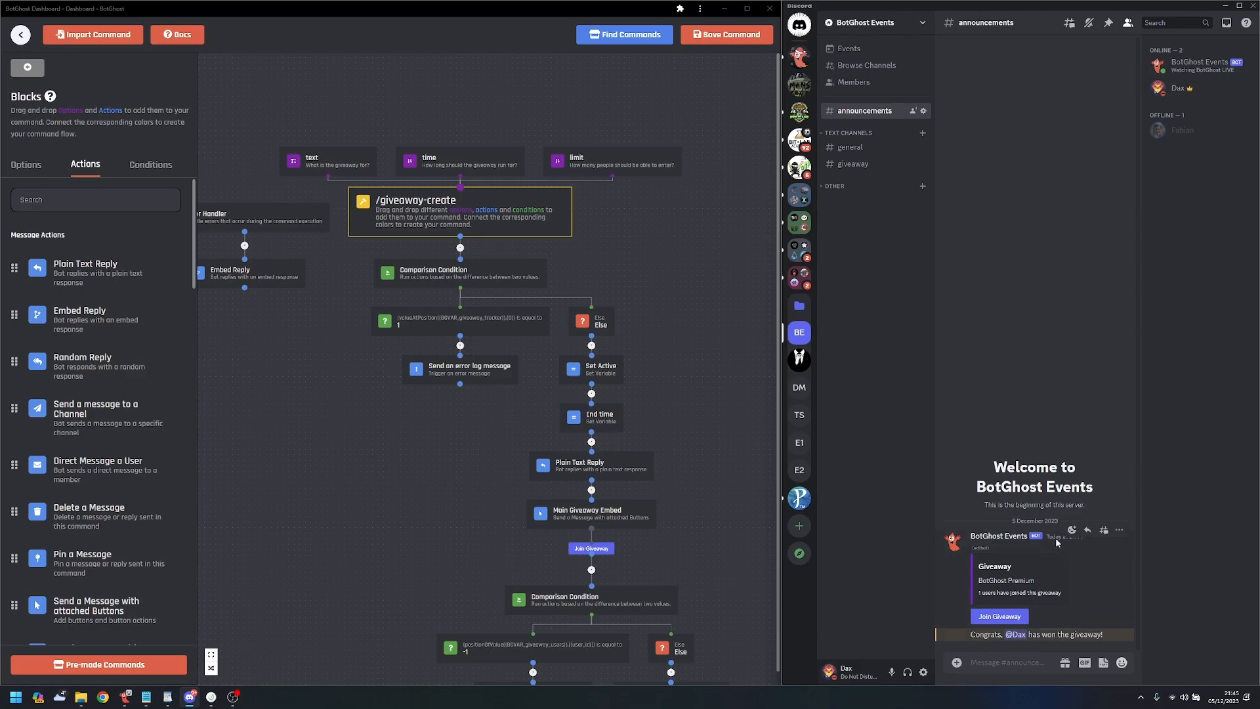
- Try joining the ended BotGhost Premium giveaway two more times and dismiss both of the bot's replies
{"action": "left_click", "coordinate": [991, 620]}
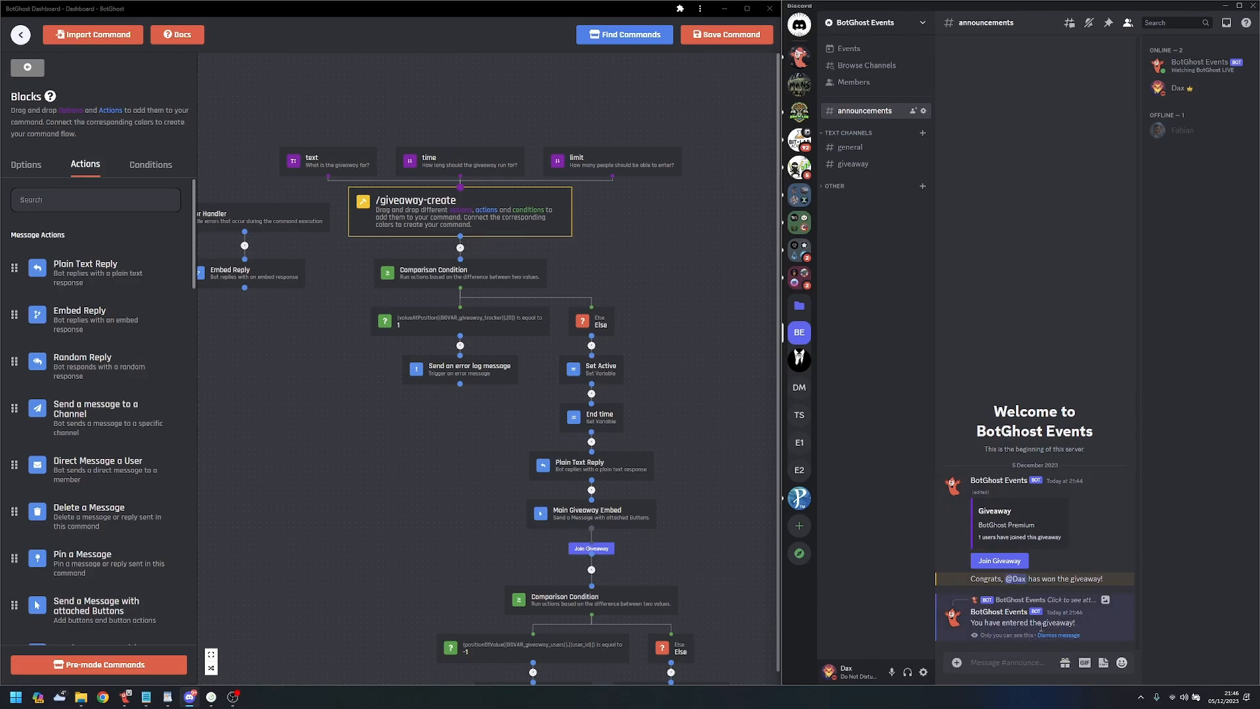
{"action": "left_click", "coordinate": [1000, 561]}
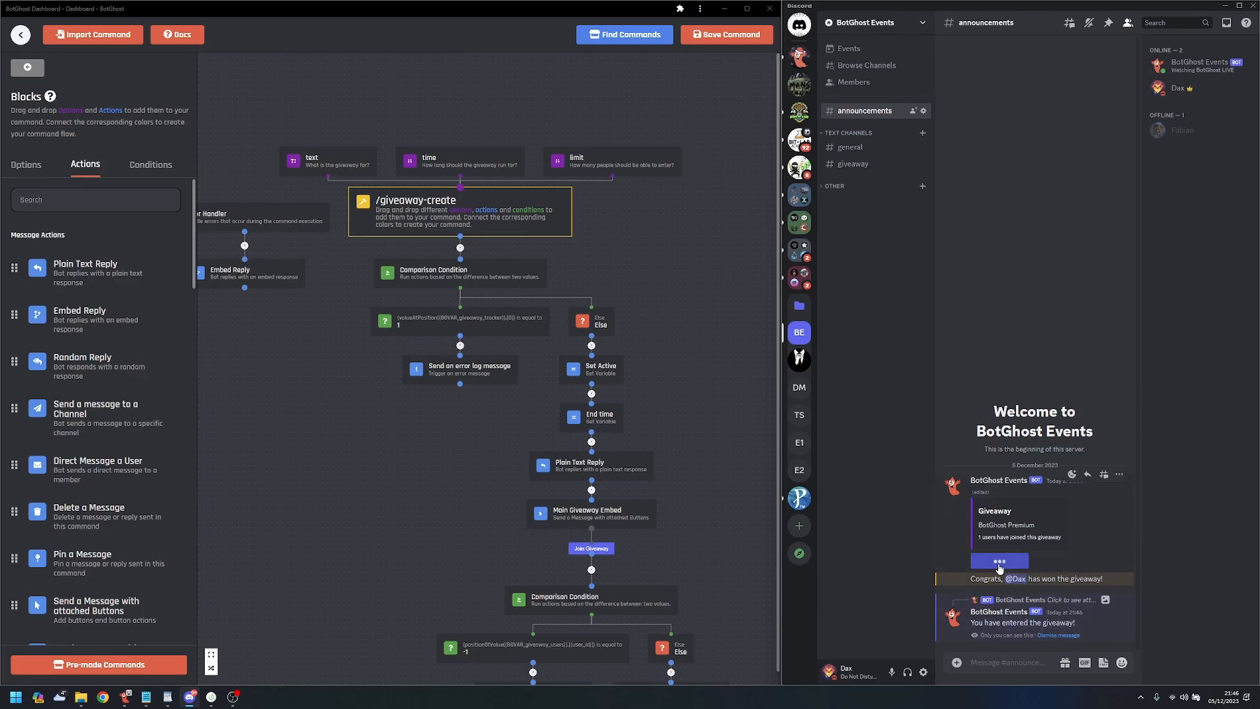
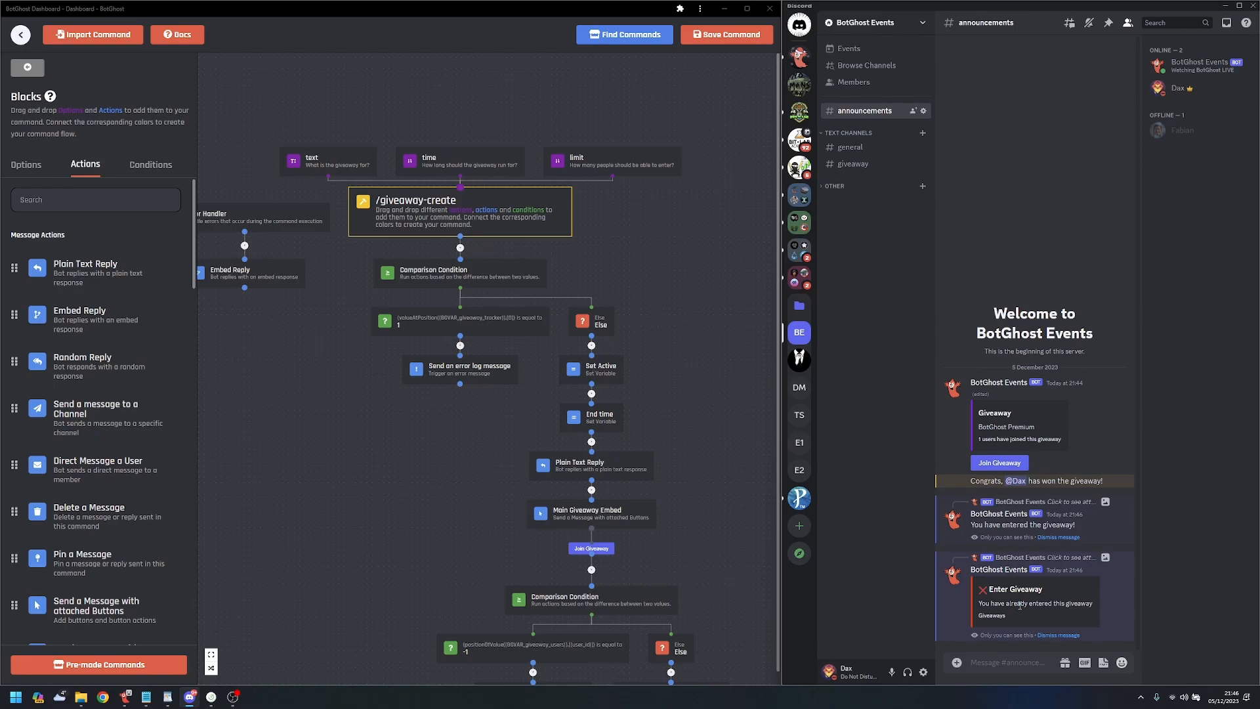
{"action": "left_click", "coordinate": [1056, 634]}
{"action": "left_click", "coordinate": [1057, 634]}
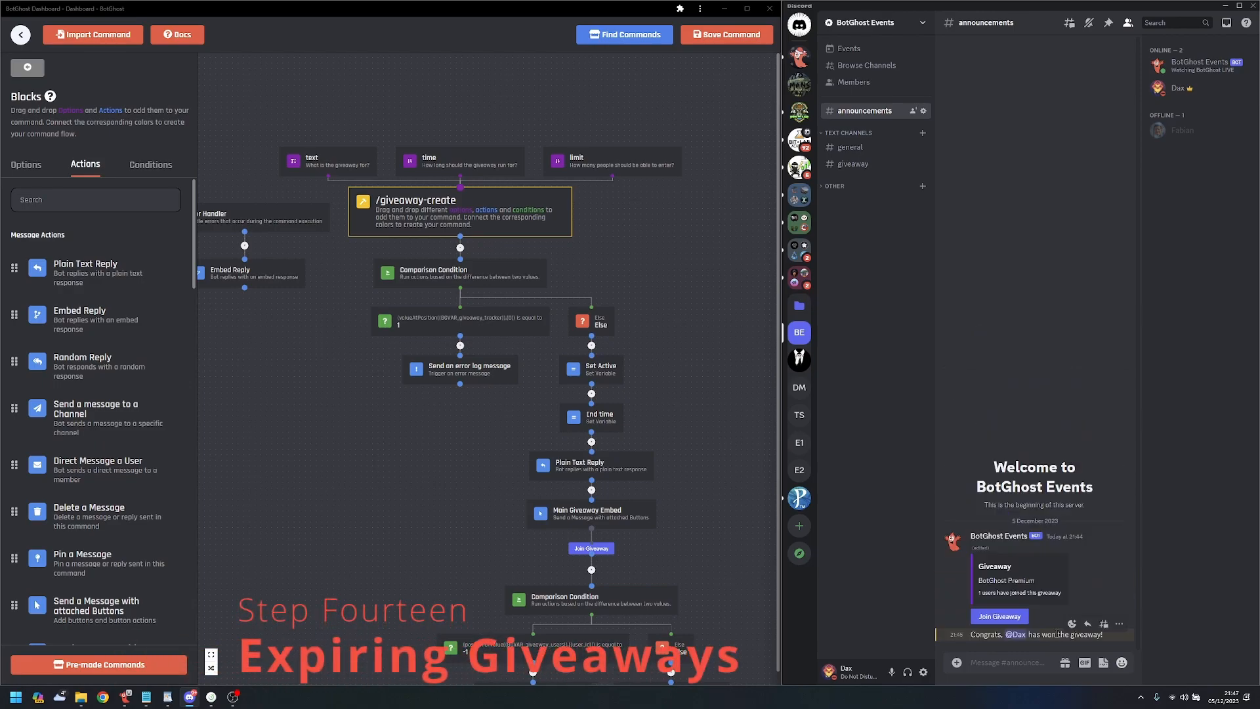
- In #general, run /giveaway-create with the text "fdfsd" and a time of 10
{"action": "left_click", "coordinate": [850, 148]}
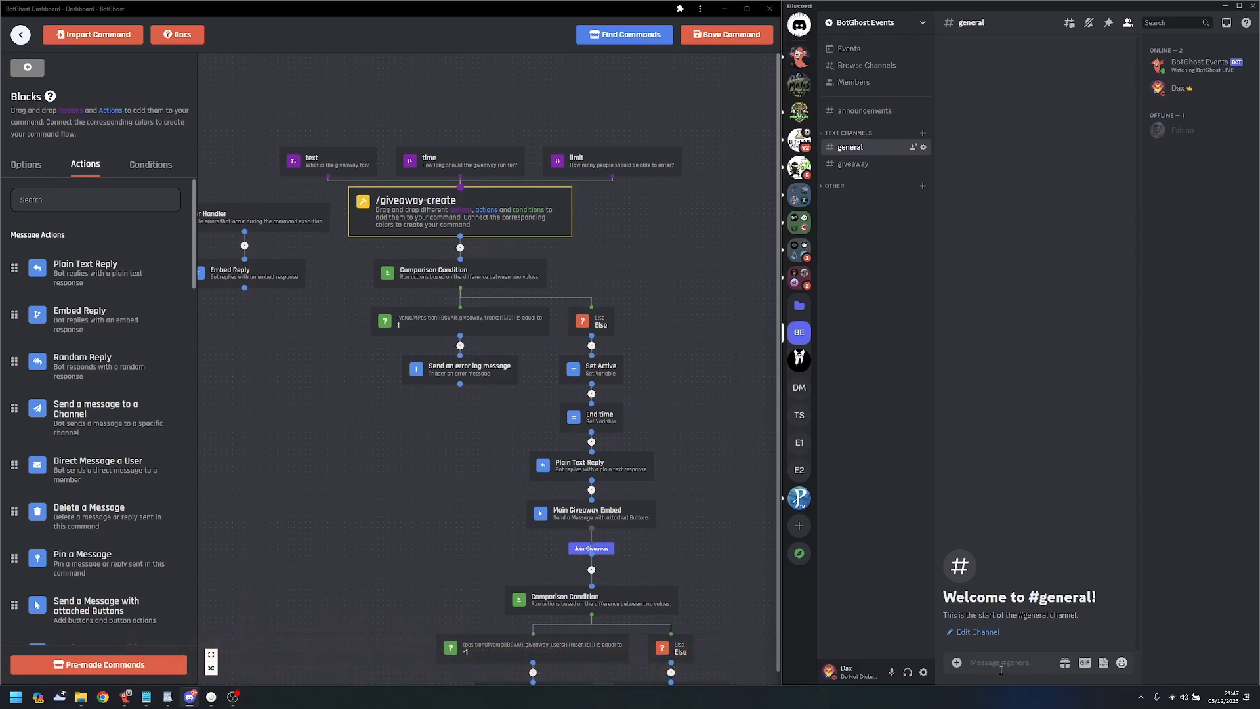
{"action": "type", "text": "/givea"}
{"action": "left_click", "coordinate": [1012, 633]}
{"action": "type", "text": "fdfsd"}
{"action": "left_click", "coordinate": [983, 665]}
{"action": "type", "text": "10"}
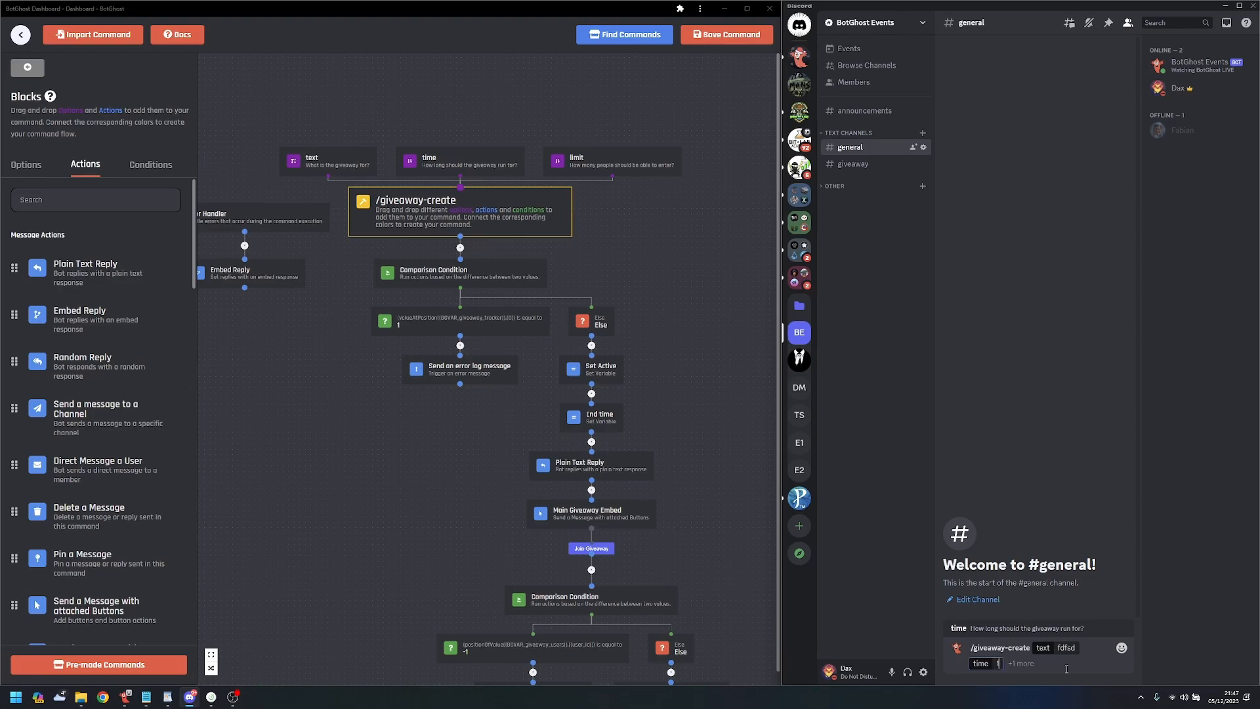
{"action": "key", "text": "Return"}
- Try to join the new "fdfsd" giveaway in #announcements and dismiss the bot's reply
{"action": "left_click", "coordinate": [865, 110]}
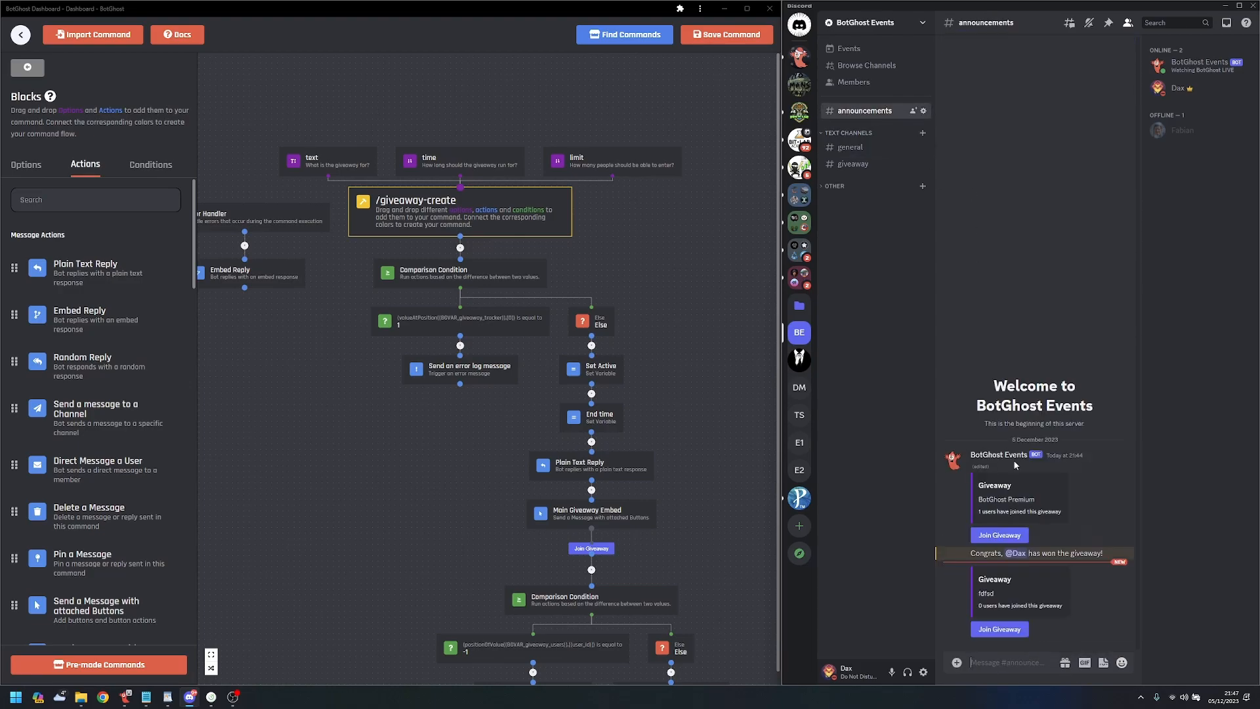
{"action": "left_click", "coordinate": [1011, 630]}
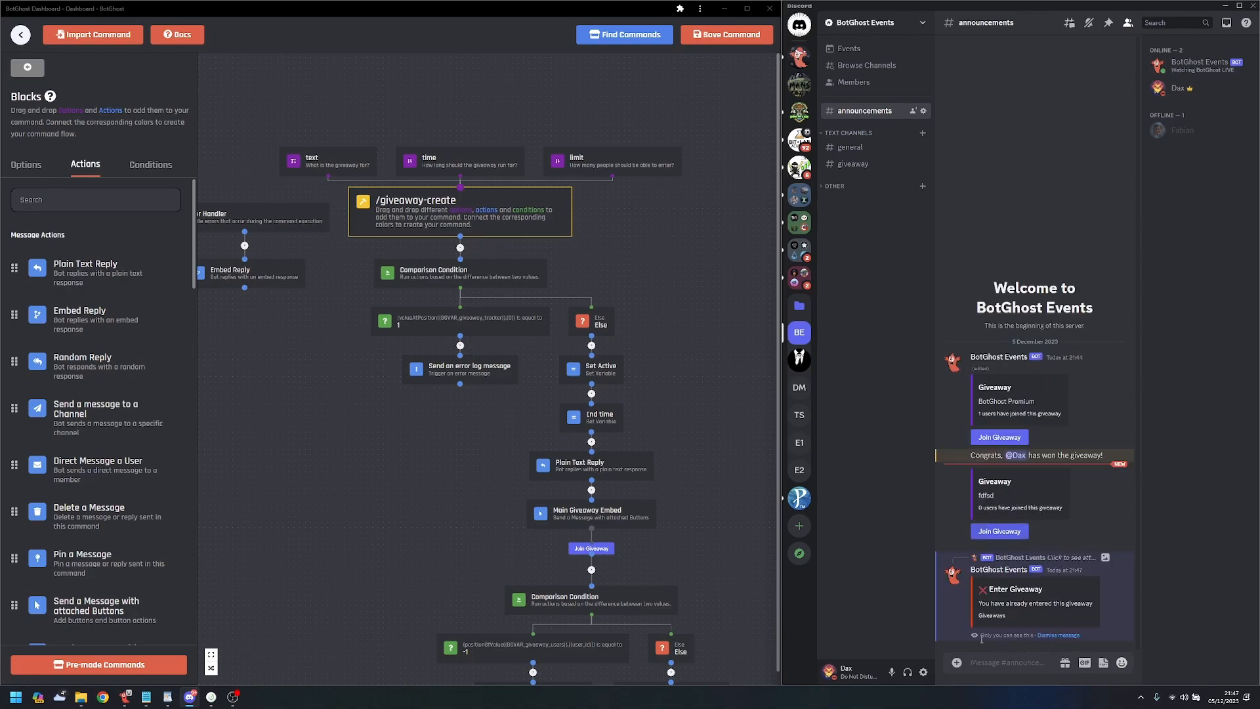
{"action": "left_click", "coordinate": [1065, 634]}
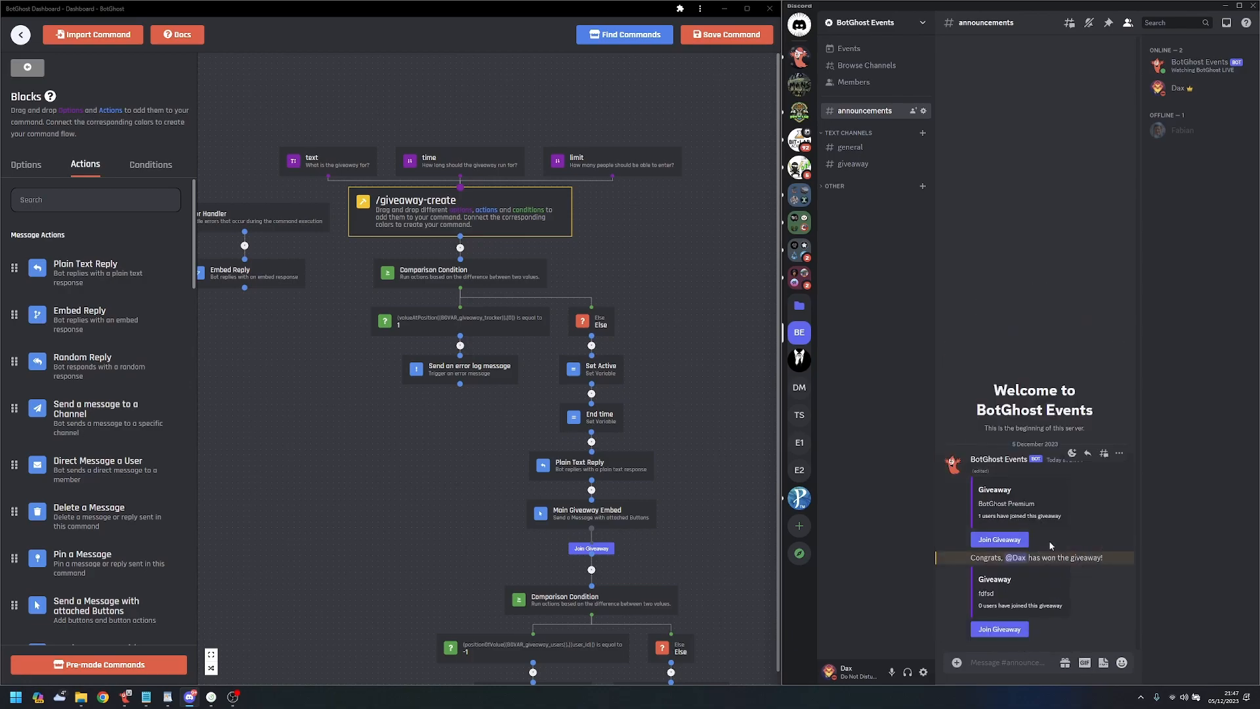
- Delete all the bot's giveaway and winner messages from #announcements
{"action": "left_click", "coordinate": [1118, 455], "text": "shift"}
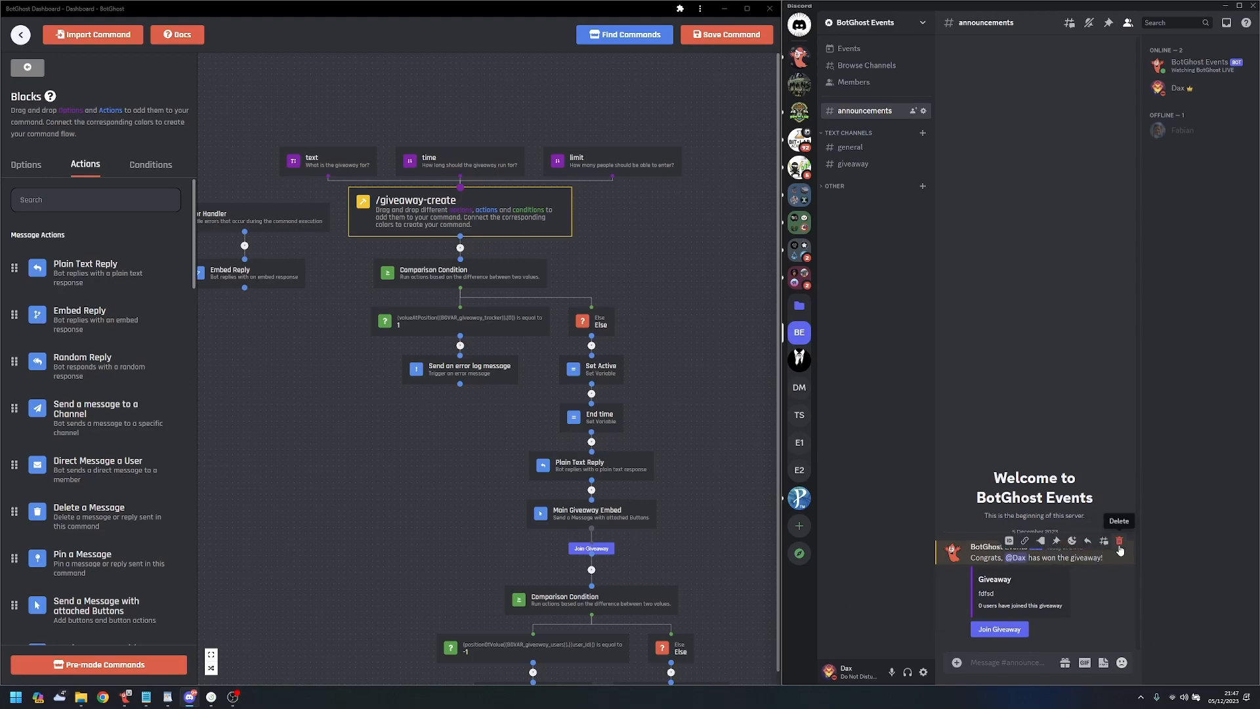
{"action": "left_click", "coordinate": [1119, 538], "text": "shift"}
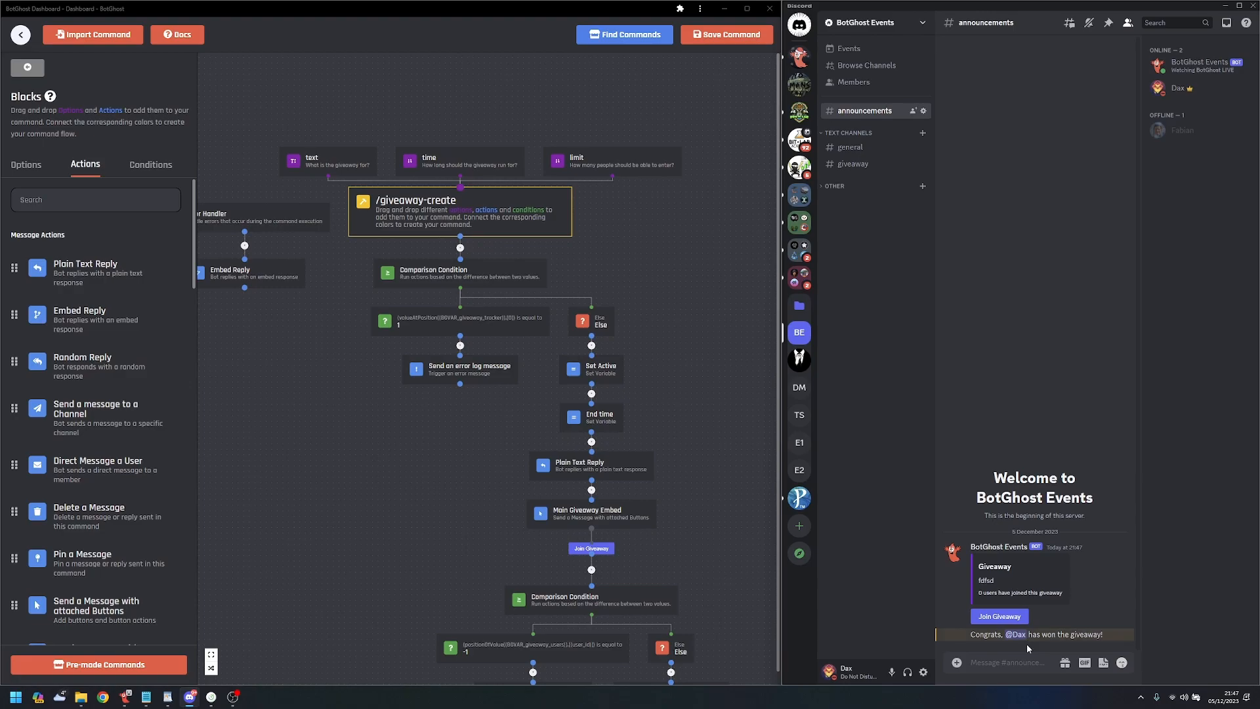
{"action": "mouse_move", "coordinate": [1080, 579]}
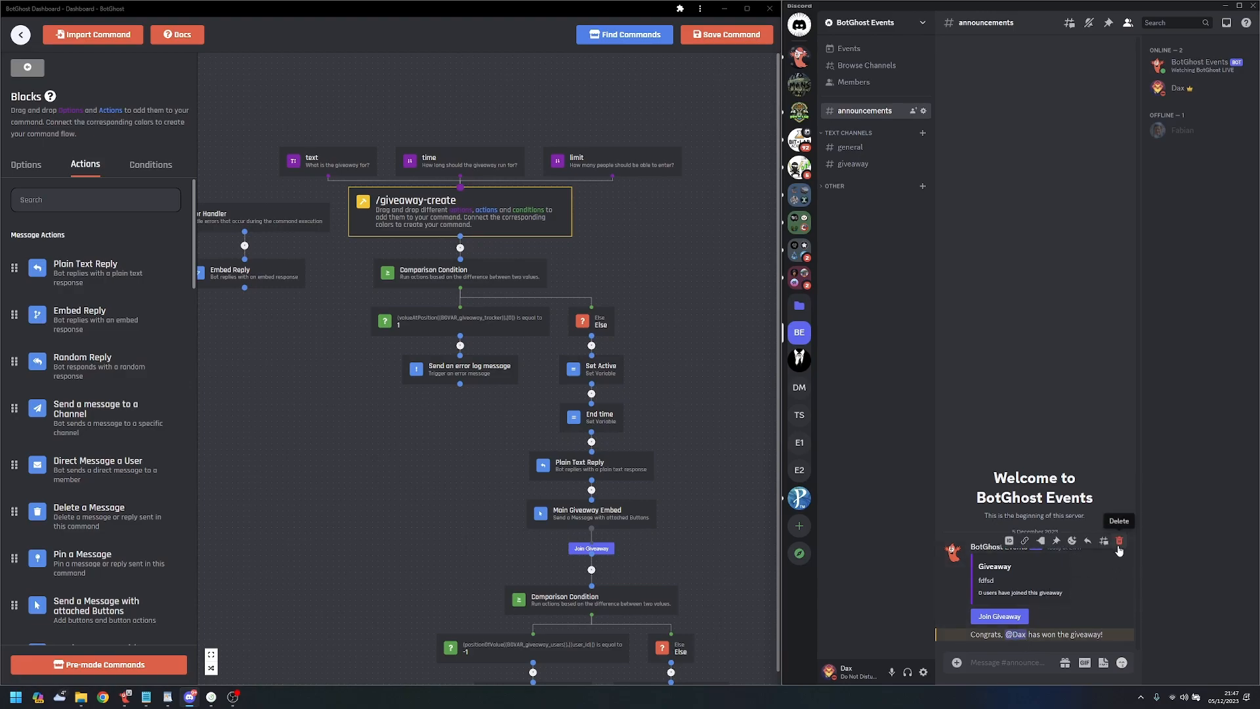
{"action": "left_click", "coordinate": [1118, 542], "text": "shift"}
{"action": "left_click", "coordinate": [1119, 619], "text": "shift"}
- Back in BotGhost, remove the connection between the first Else condition and the Set Active block in /giveaway-create
{"action": "left_click", "coordinate": [677, 340]}
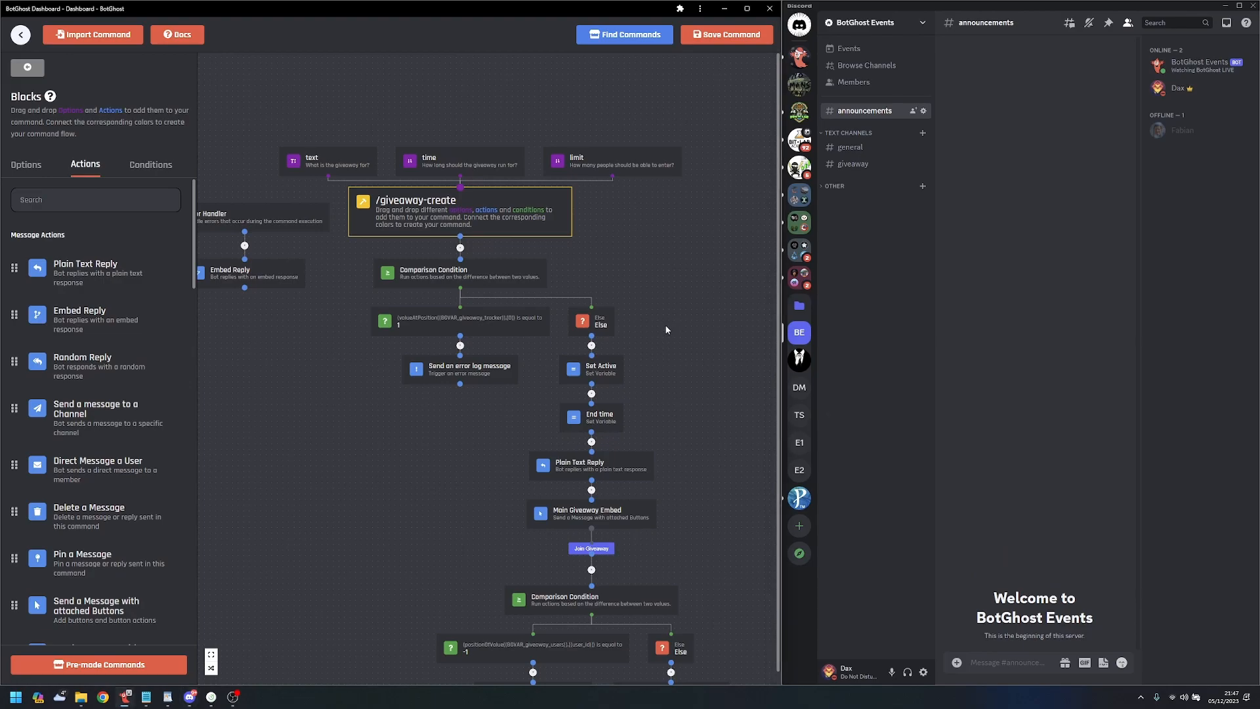
{"action": "left_click_drag", "start_coordinate": [664, 324], "coordinate": [700, 319]}
{"action": "scroll", "coordinate": [686, 303], "scroll_direction": "up", "scroll_amount": 2}
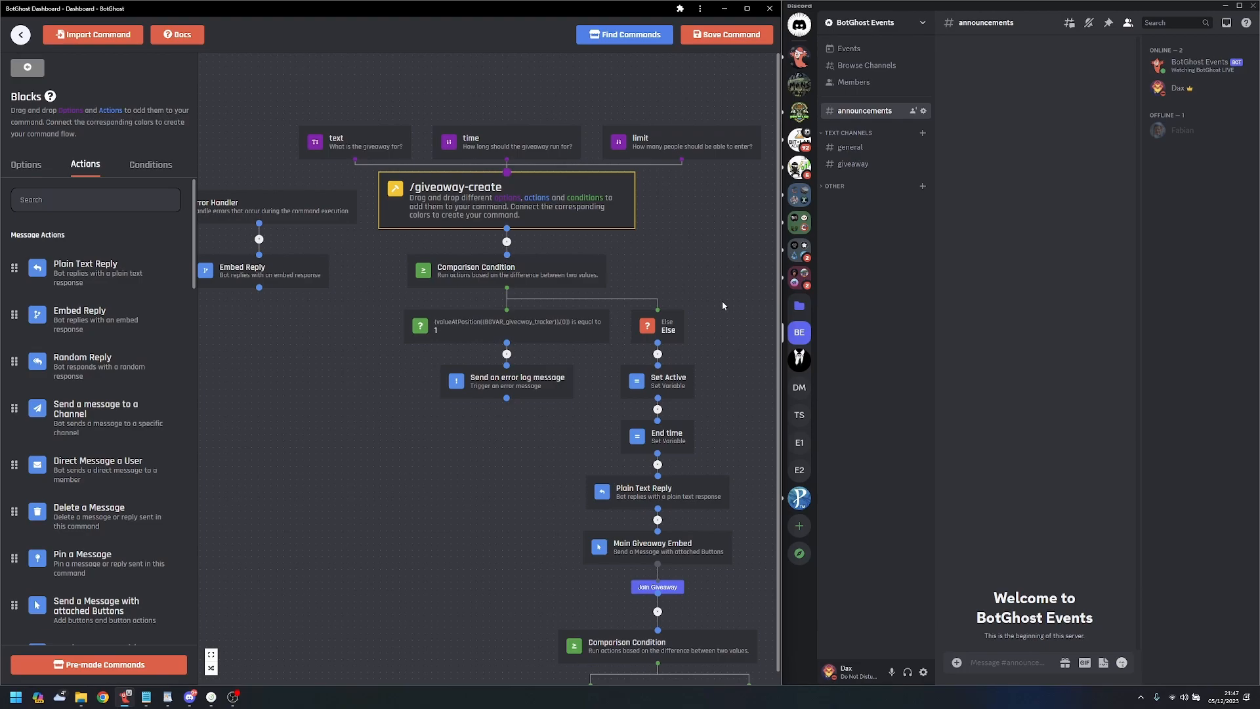
{"action": "scroll", "coordinate": [732, 364], "scroll_direction": "up", "scroll_amount": 3}
{"action": "left_click_drag", "start_coordinate": [731, 413], "coordinate": [678, 349]}
{"action": "scroll", "coordinate": [655, 356], "scroll_direction": "down", "scroll_amount": 1}
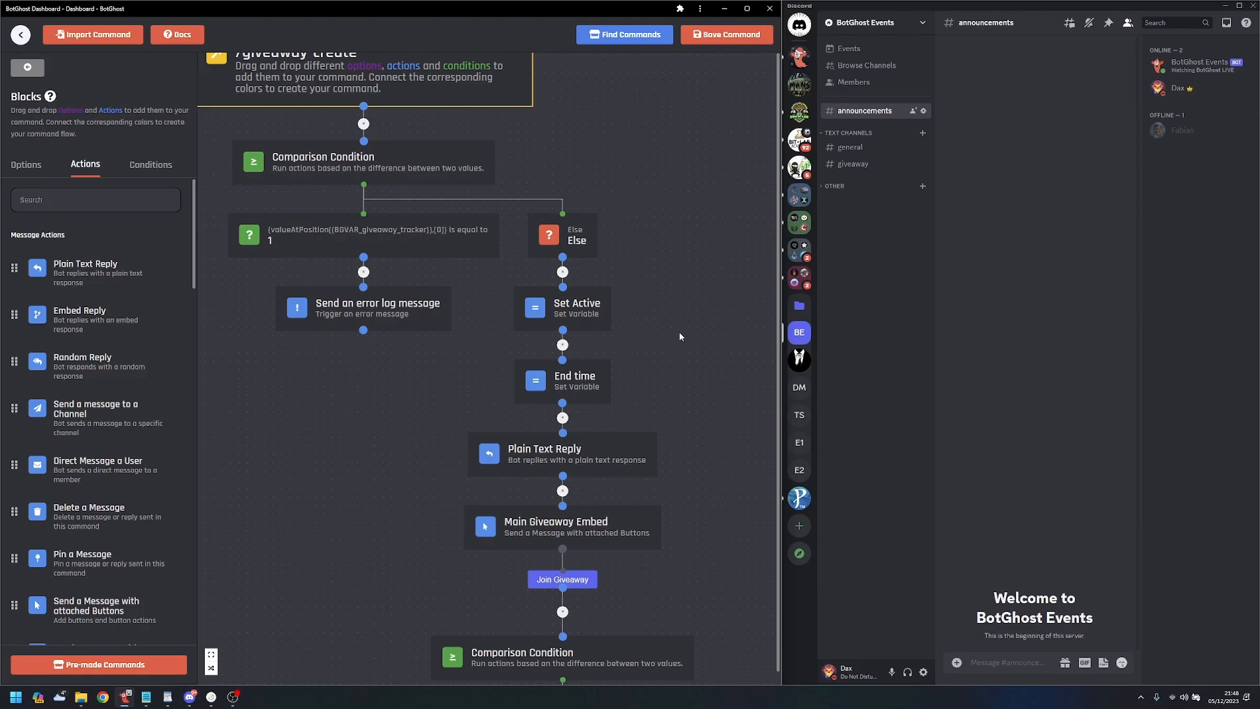
{"action": "left_click", "coordinate": [564, 275]}
{"action": "scroll", "coordinate": [567, 276], "scroll_direction": "up", "scroll_amount": 4}
{"action": "scroll", "coordinate": [622, 280], "scroll_direction": "down", "scroll_amount": 3}
{"action": "left_click_drag", "start_coordinate": [663, 277], "coordinate": [623, 338]}
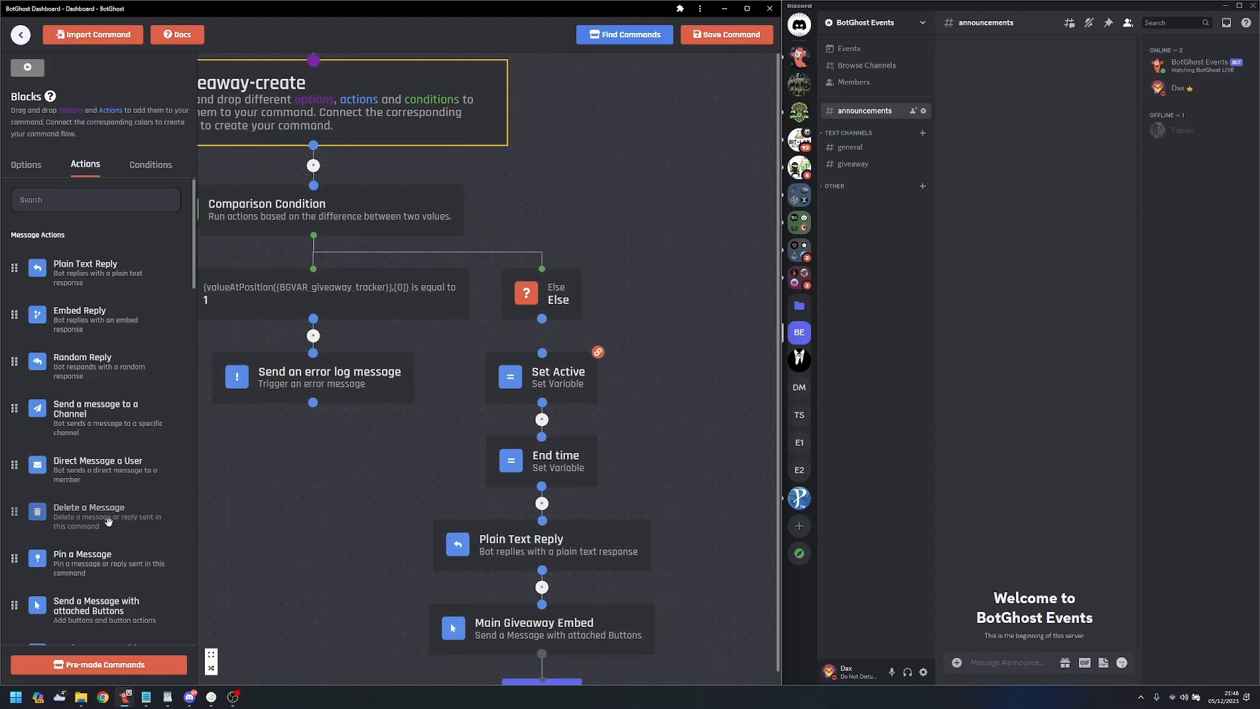
- Add a "Set a unique variable" block beside Set Active and name its variable "giveawayid"
{"action": "scroll", "coordinate": [131, 532], "scroll_direction": "down", "scroll_amount": 10}
{"action": "left_click_drag", "start_coordinate": [135, 550], "coordinate": [650, 434]}
{"action": "scroll", "coordinate": [432, 464], "scroll_direction": "down", "scroll_amount": 3}
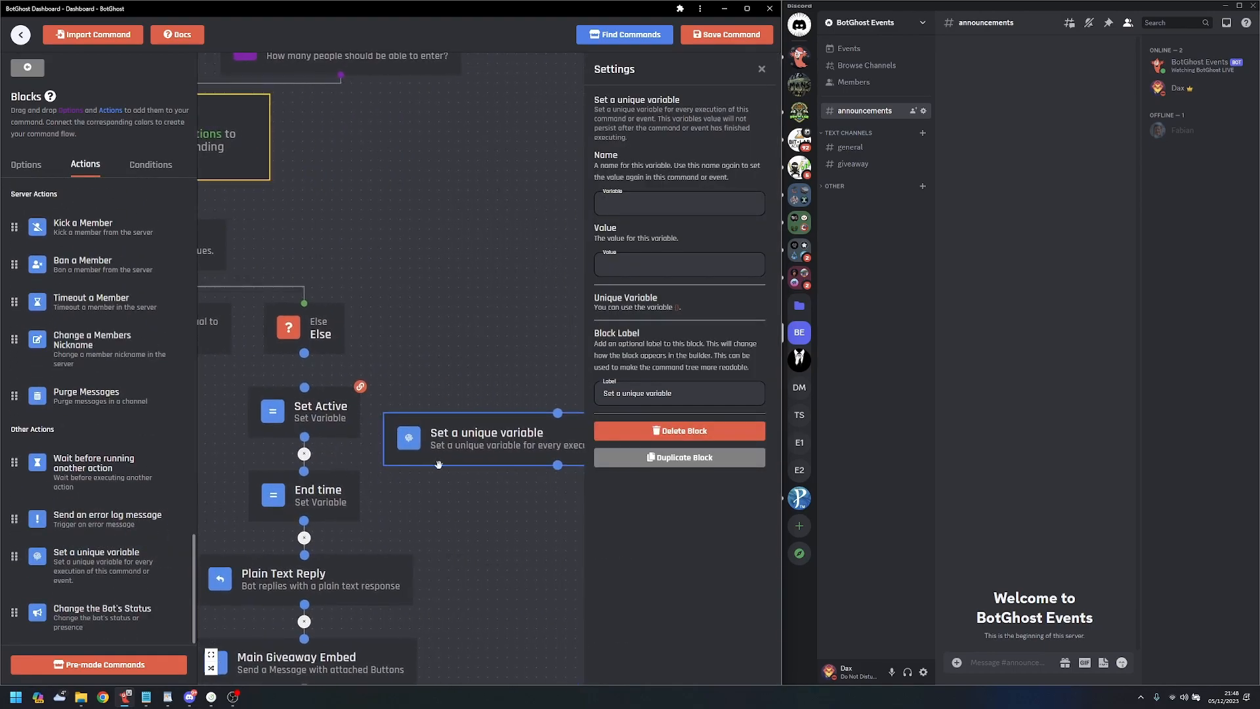
{"action": "left_click", "coordinate": [708, 209]}
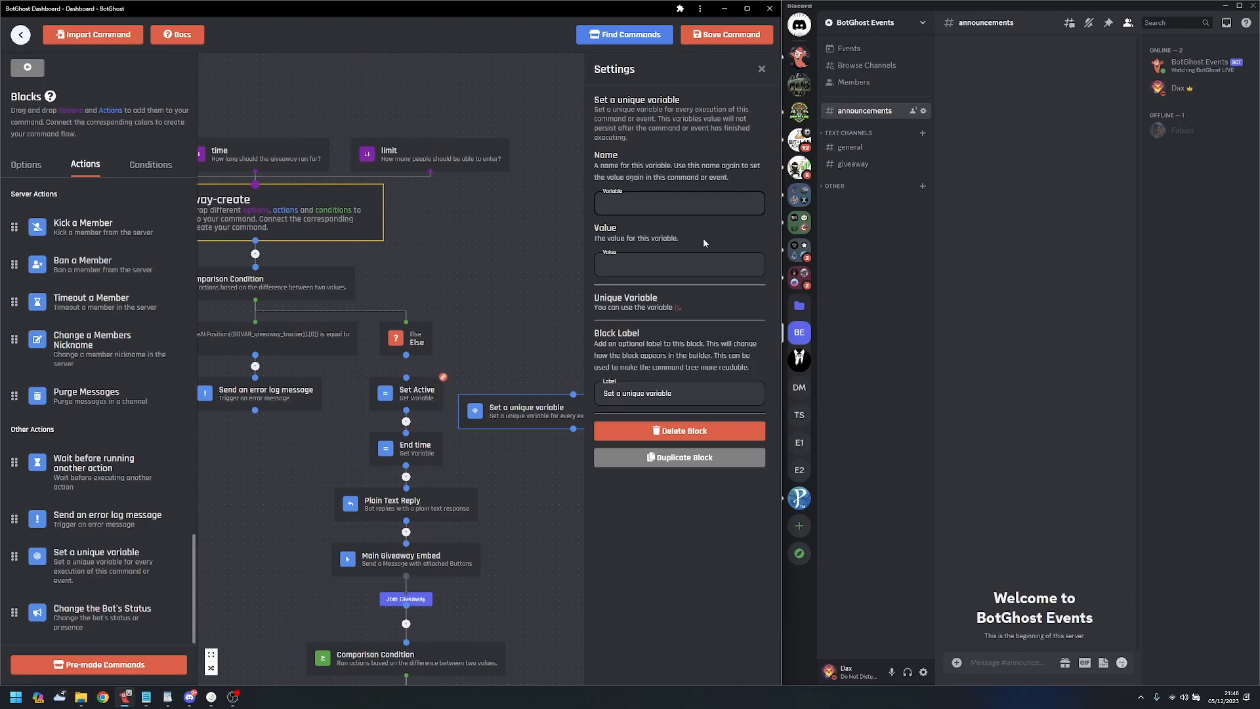
{"action": "type", "text": "giveawayid"}
- Add a temporary Plain Text Reply block and insert the basic random number variable into its content
{"action": "scroll", "coordinate": [93, 363], "scroll_direction": "up", "scroll_amount": 10}
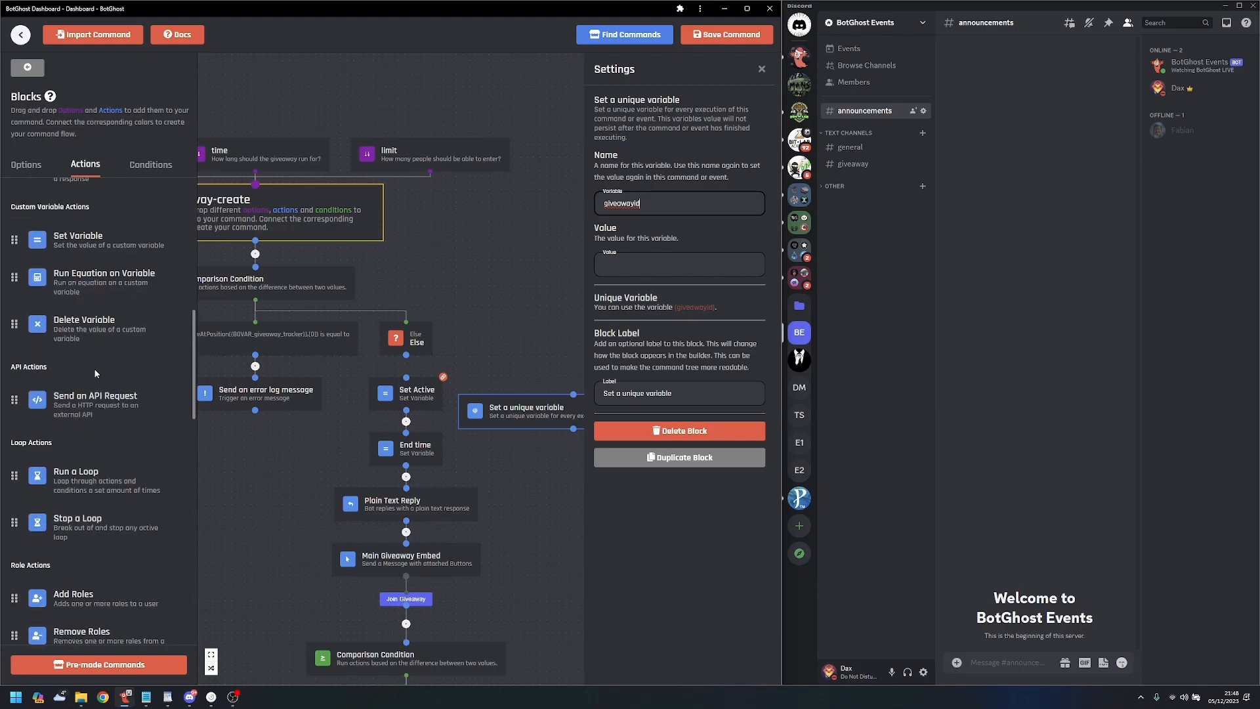
{"action": "left_click_drag", "start_coordinate": [119, 284], "coordinate": [564, 302]}
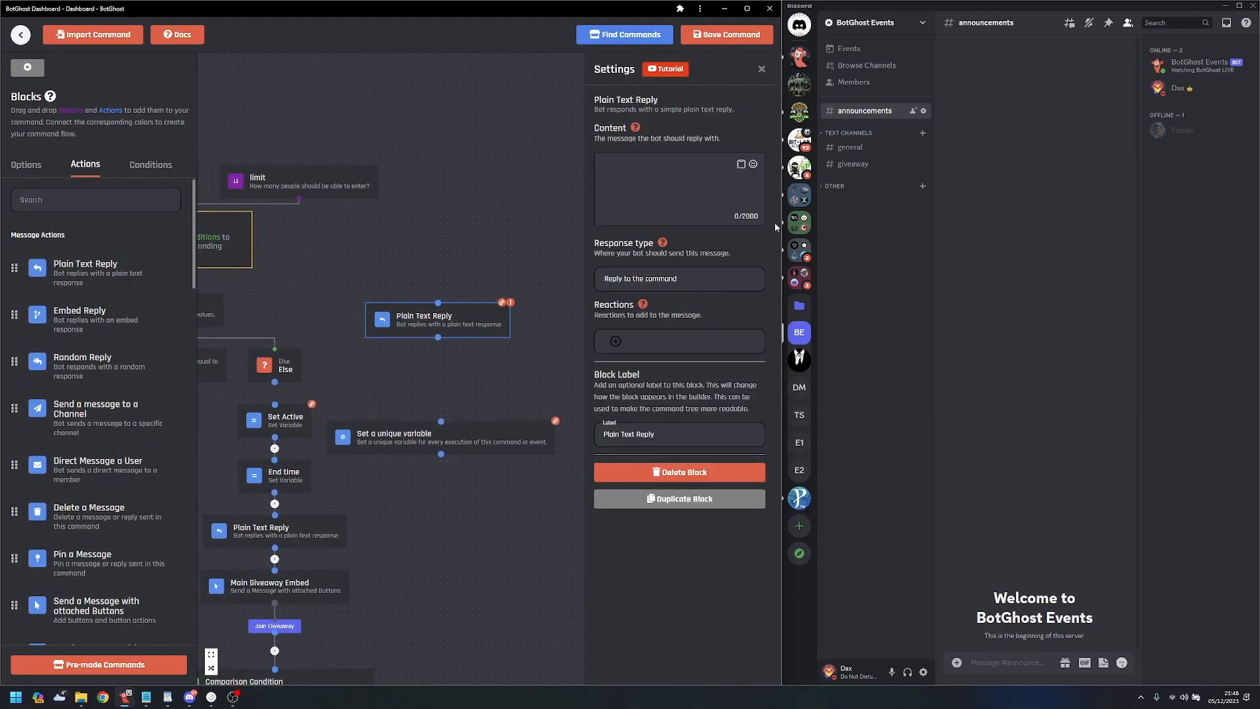
{"action": "left_click", "coordinate": [740, 165]}
{"action": "left_click", "coordinate": [647, 239]}
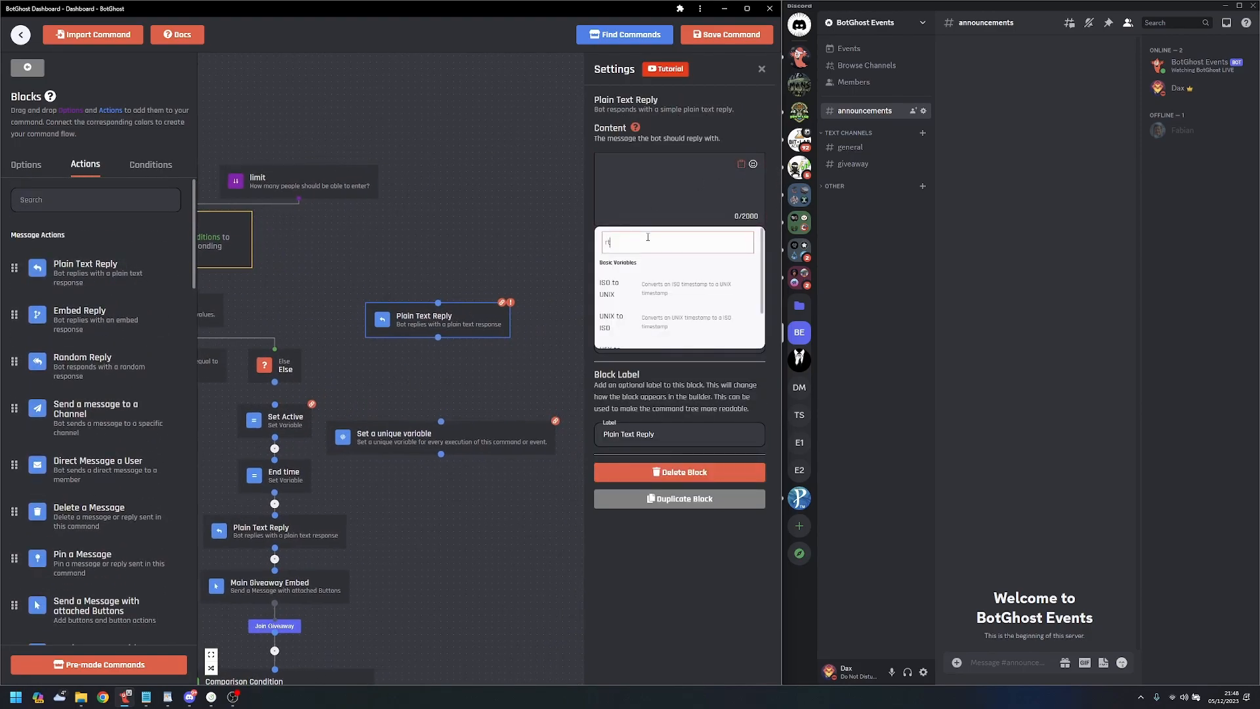
{"action": "type", "text": "random"}
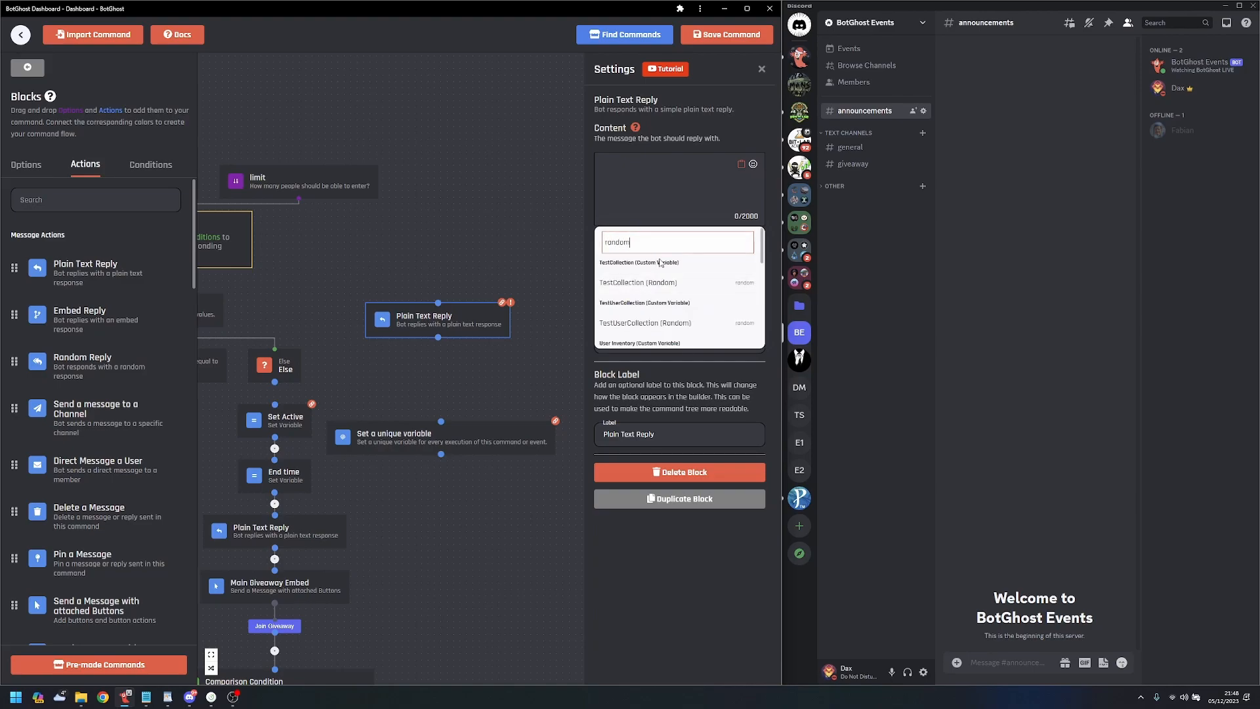
{"action": "scroll", "coordinate": [669, 280], "scroll_direction": "down", "scroll_amount": 6}
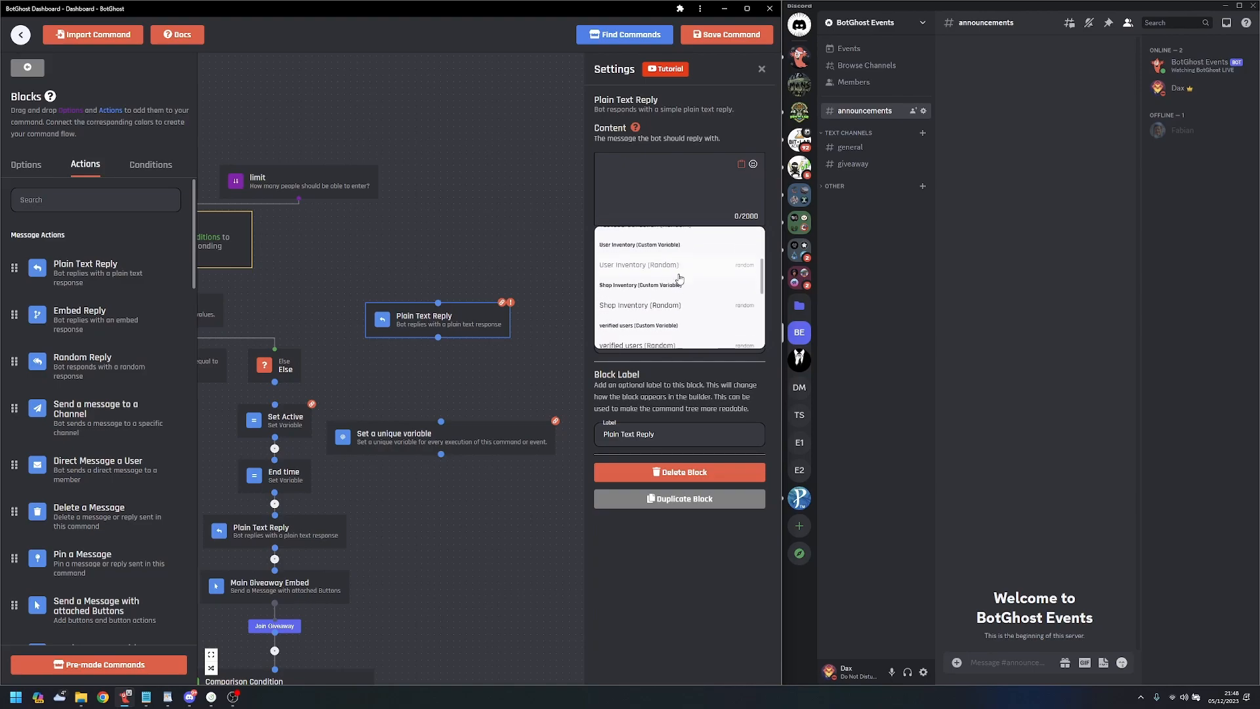
{"action": "scroll", "coordinate": [680, 280], "scroll_direction": "down", "scroll_amount": 2}
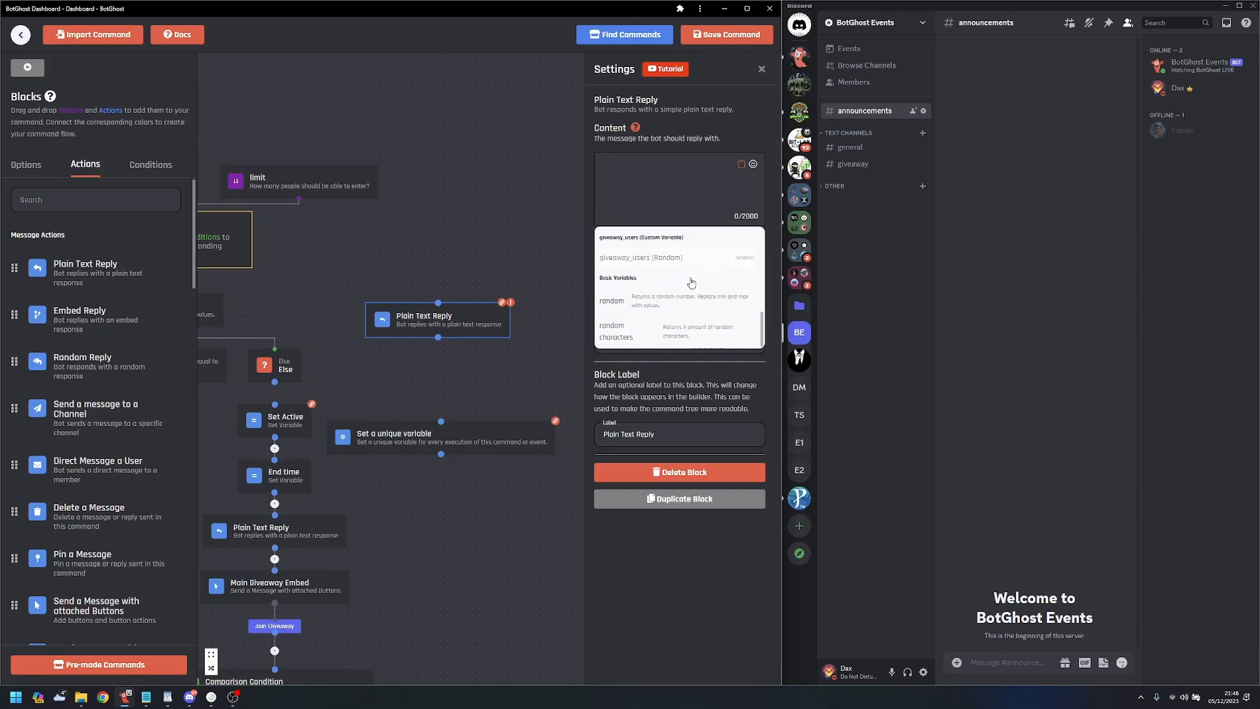
{"action": "left_click", "coordinate": [617, 303]}
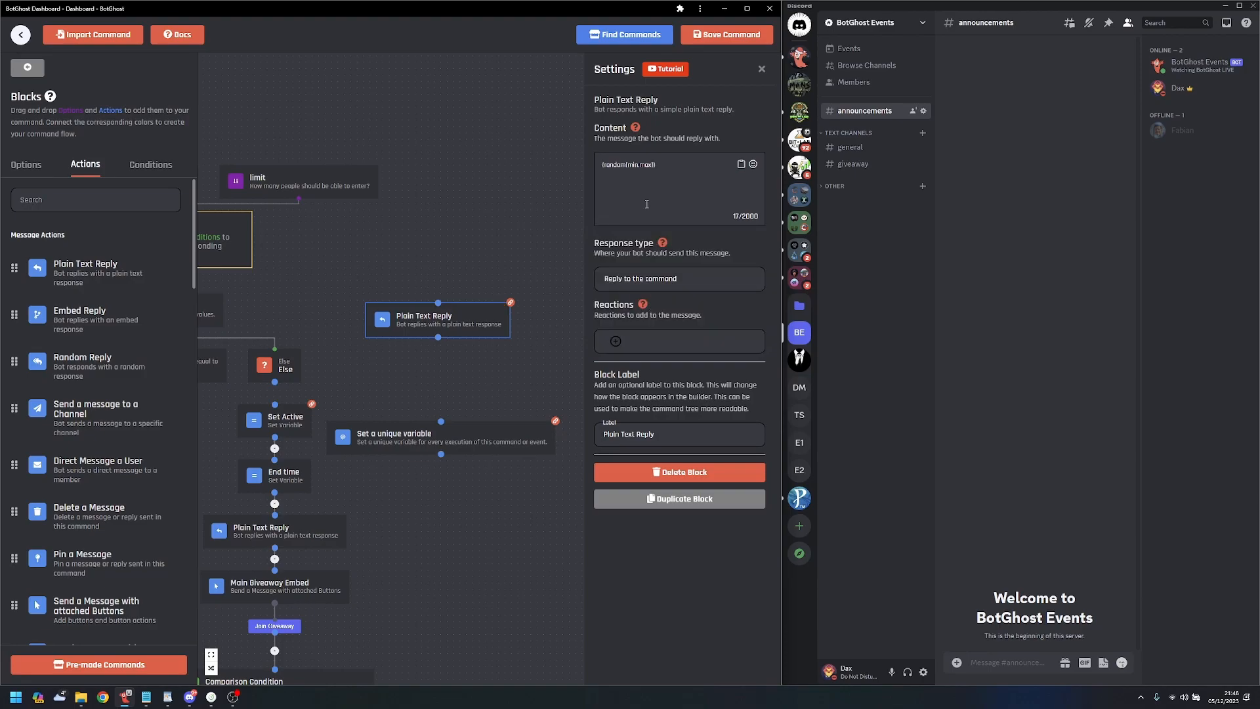
- Set the random variable's range in the reply content to 100000,999999 and copy the whole expression
{"action": "left_click", "coordinate": [631, 165]}
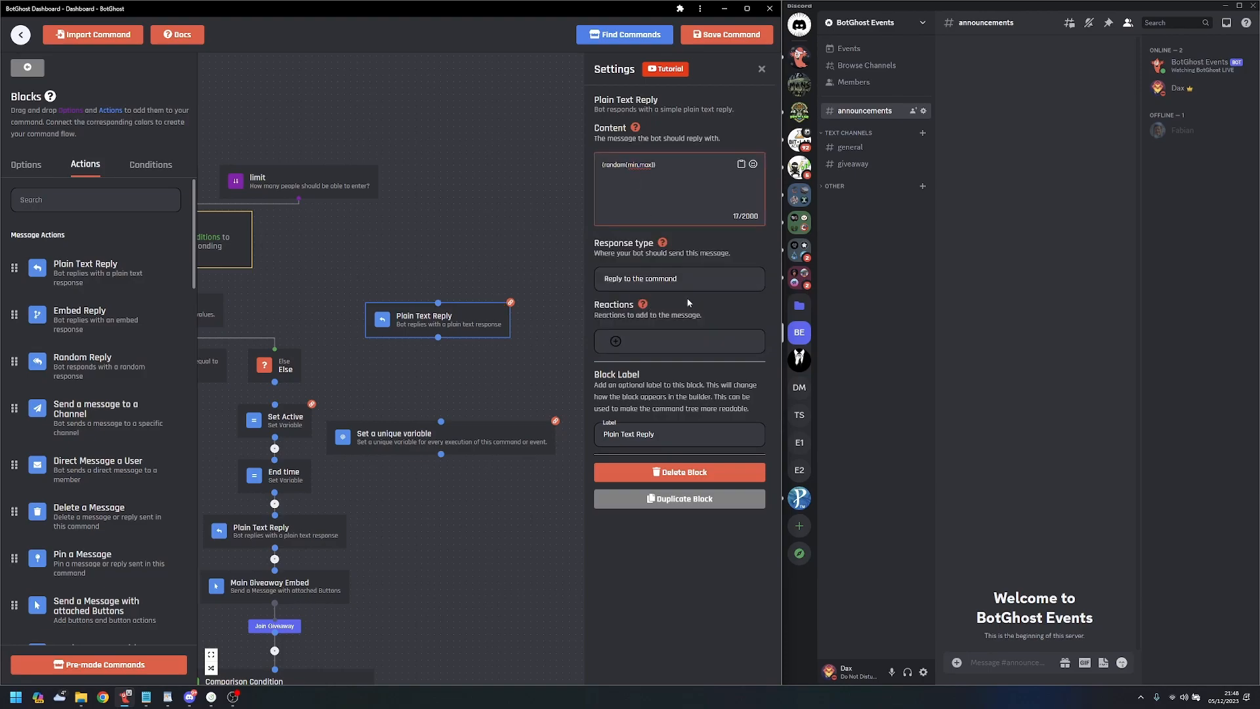
{"action": "key", "text": "BackSpace"}
{"action": "key", "text": "BackSpace"}
{"action": "key", "text": "BackSpace"}
{"action": "type", "text": "100000,999999"}
{"action": "left_click_drag", "start_coordinate": [690, 162], "coordinate": [603, 167]}
{"action": "key", "text": "ctrl+c"}
- Set the giveawayid variable's value to the copied {random[100000,999999]} expression
{"action": "left_click_drag", "start_coordinate": [467, 391], "coordinate": [509, 332]}
{"action": "left_click", "coordinate": [503, 383]}
{"action": "left_click", "coordinate": [656, 266]}
{"action": "key", "text": "ctrl+v"}
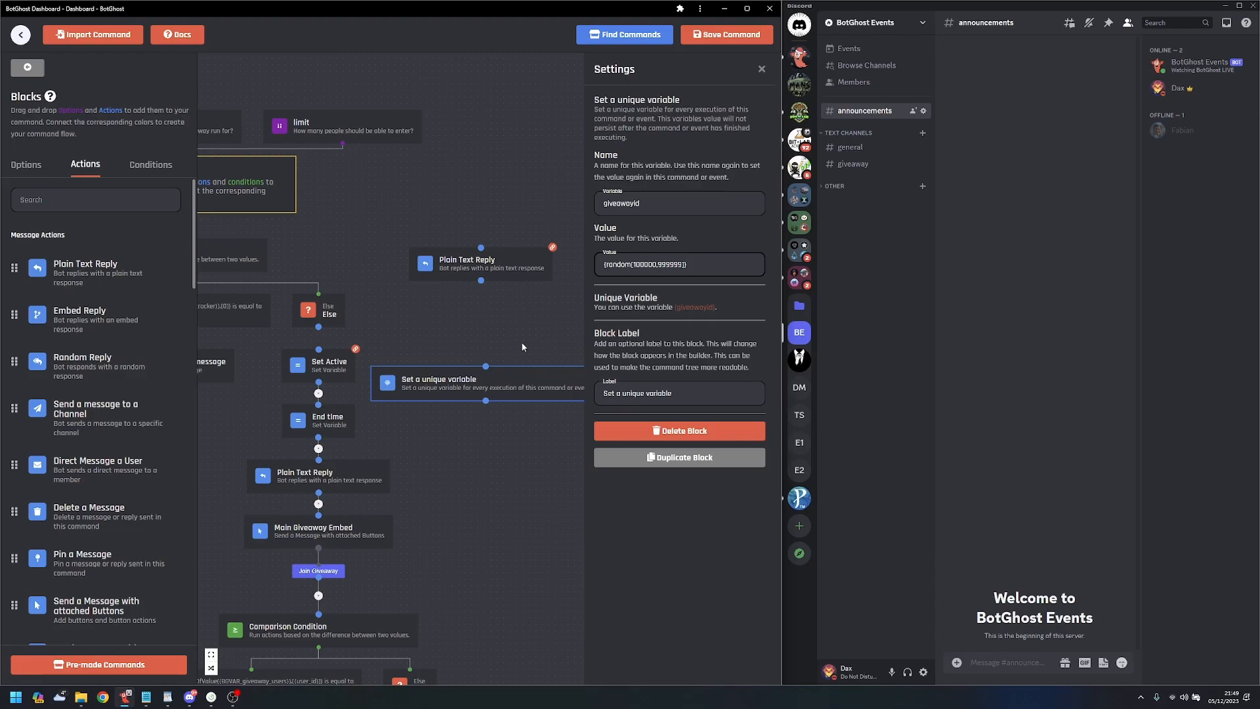
- Move the unique variable block between Else and Set Active, and delete the temporary Plain Text Reply block
{"action": "mouse_move", "coordinate": [466, 332]}
{"action": "left_mouse_down"}
{"action": "mouse_move", "coordinate": [520, 318]}
{"action": "mouse_move", "coordinate": [451, 314]}
{"action": "left_mouse_up"}
{"action": "left_click_drag", "start_coordinate": [505, 387], "coordinate": [459, 428]}
{"action": "scroll", "coordinate": [471, 415], "scroll_direction": "up", "scroll_amount": 1}
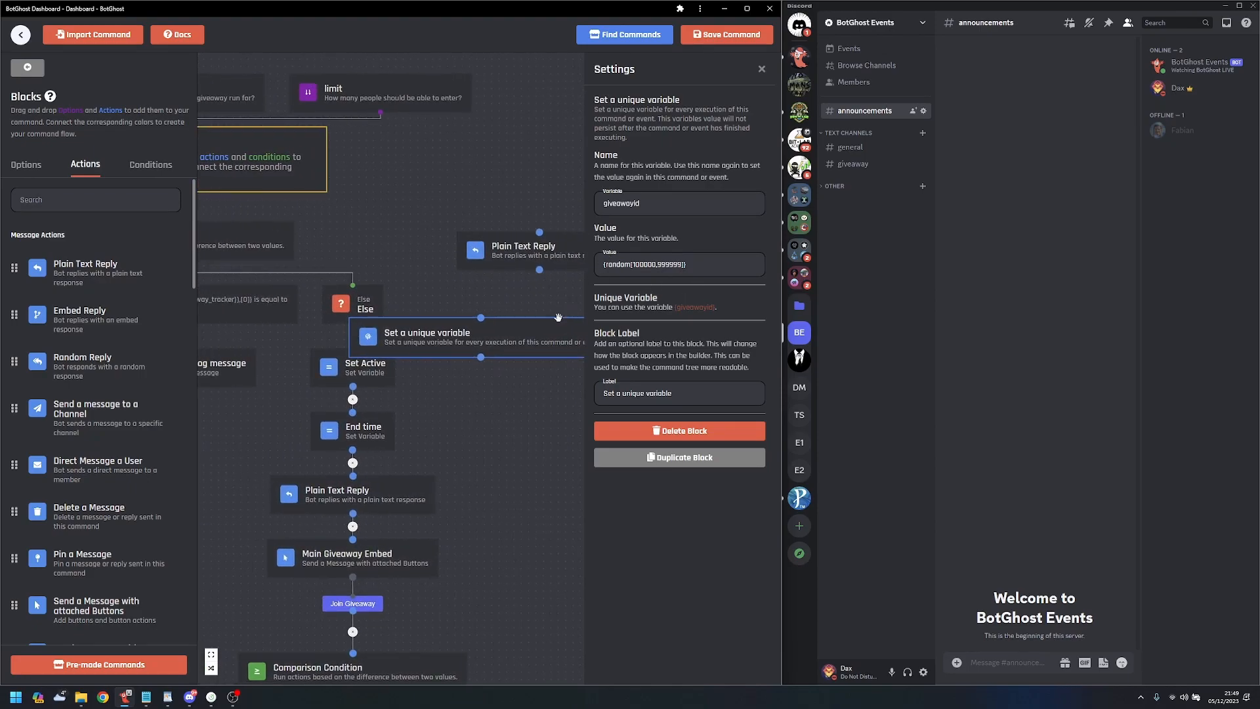
{"action": "left_click", "coordinate": [522, 256]}
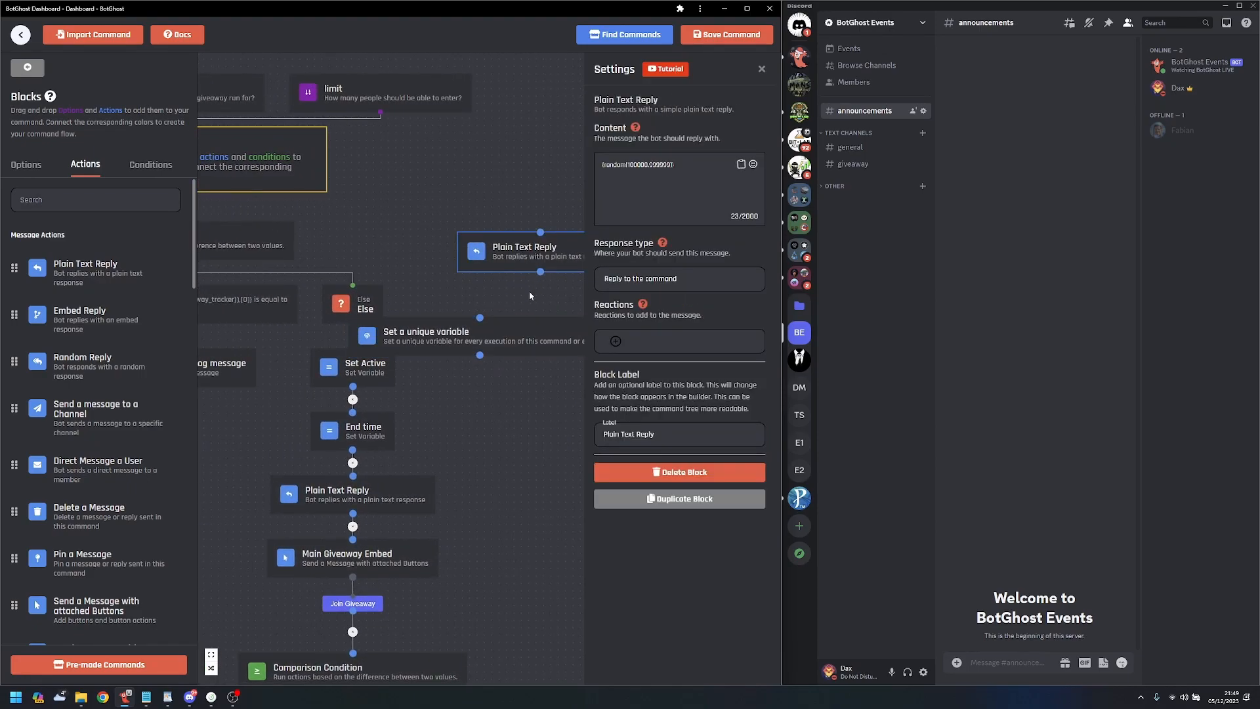
{"action": "key", "text": "BackSpace"}
- Move Set Active out of the way and connect the Else condition to the unique variable block
{"action": "left_click_drag", "start_coordinate": [483, 404], "coordinate": [611, 347]}
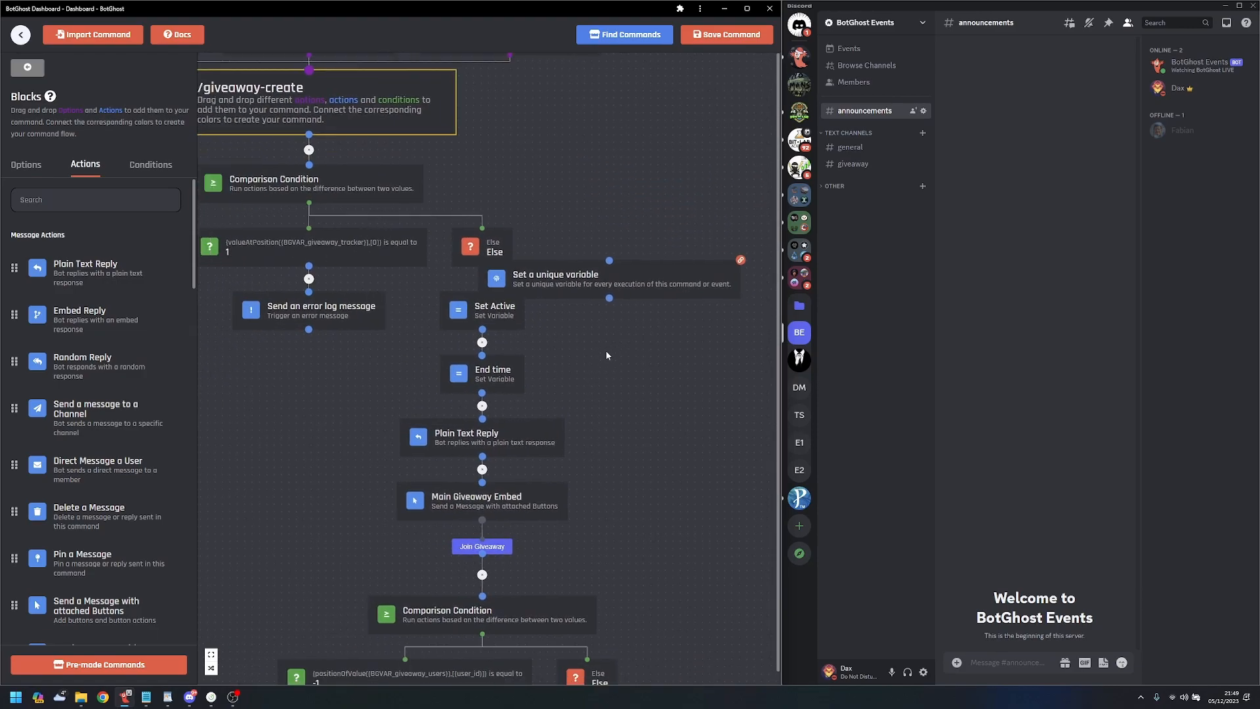
{"action": "scroll", "coordinate": [571, 372], "scroll_direction": "up", "scroll_amount": 1}
{"action": "left_click_drag", "start_coordinate": [504, 305], "coordinate": [629, 376]}
{"action": "left_click_drag", "start_coordinate": [551, 323], "coordinate": [479, 302]}
{"action": "scroll", "coordinate": [450, 322], "scroll_direction": "down", "scroll_amount": 3}
{"action": "left_click", "coordinate": [461, 316]}
{"action": "left_click_drag", "start_coordinate": [429, 266], "coordinate": [487, 234]}
{"action": "left_click_drag", "start_coordinate": [506, 293], "coordinate": [479, 281]}
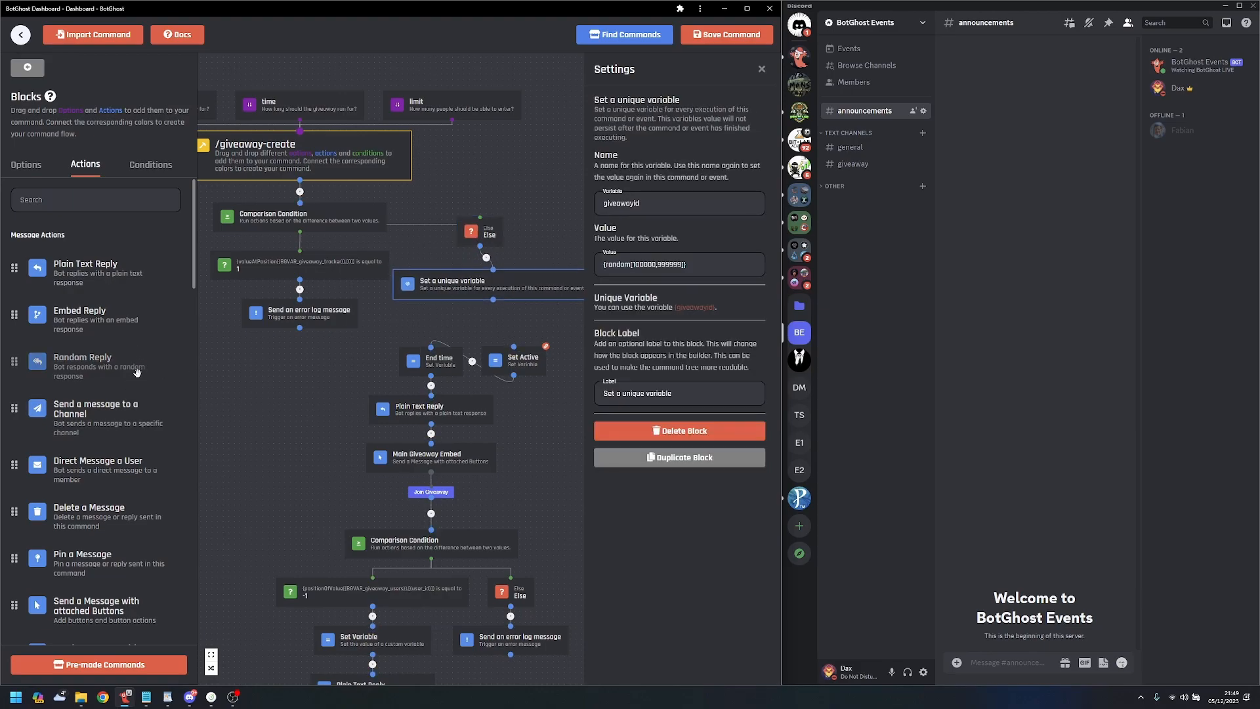
- Add a Set Variable action directly below the giveawayid unique variable block and open its settings
{"action": "scroll", "coordinate": [118, 407], "scroll_direction": "down", "scroll_amount": 3}
{"action": "scroll", "coordinate": [173, 442], "scroll_direction": "down", "scroll_amount": 4}
{"action": "left_click_drag", "start_coordinate": [332, 390], "coordinate": [236, 423]}
{"action": "left_click_drag", "start_coordinate": [110, 431], "coordinate": [486, 309]}
{"action": "left_click_drag", "start_coordinate": [490, 363], "coordinate": [462, 355]}
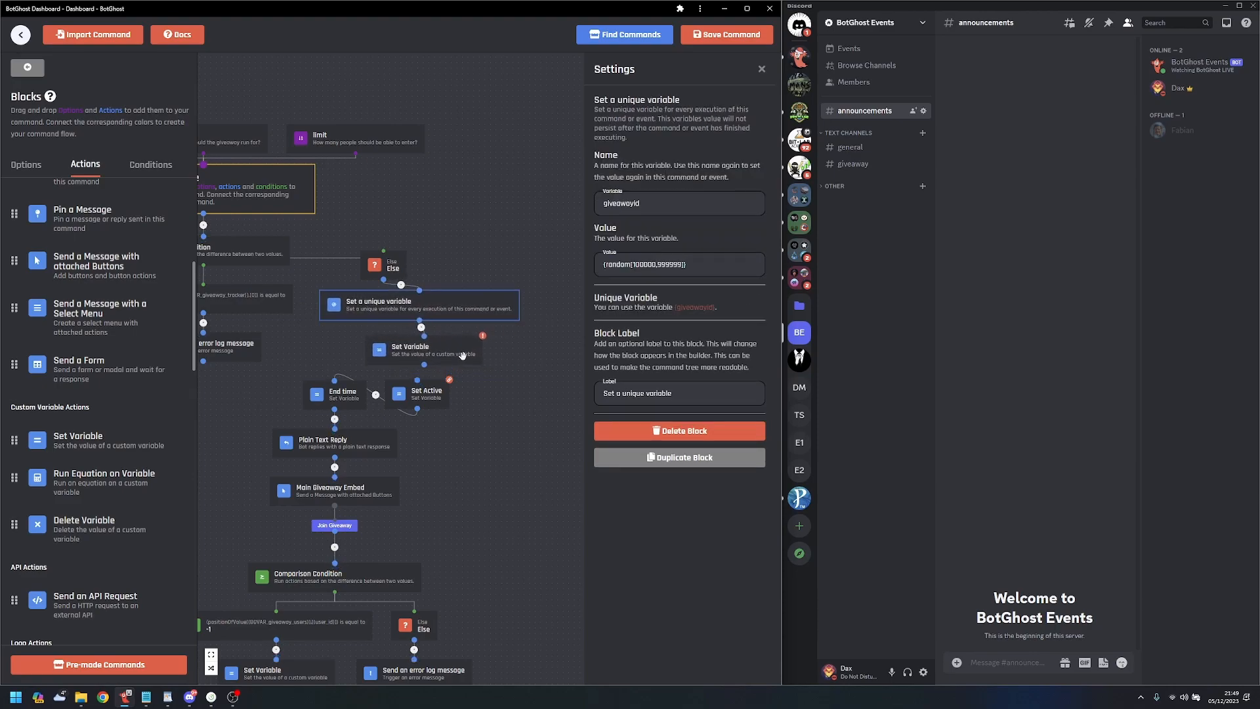
{"action": "left_click", "coordinate": [462, 355]}
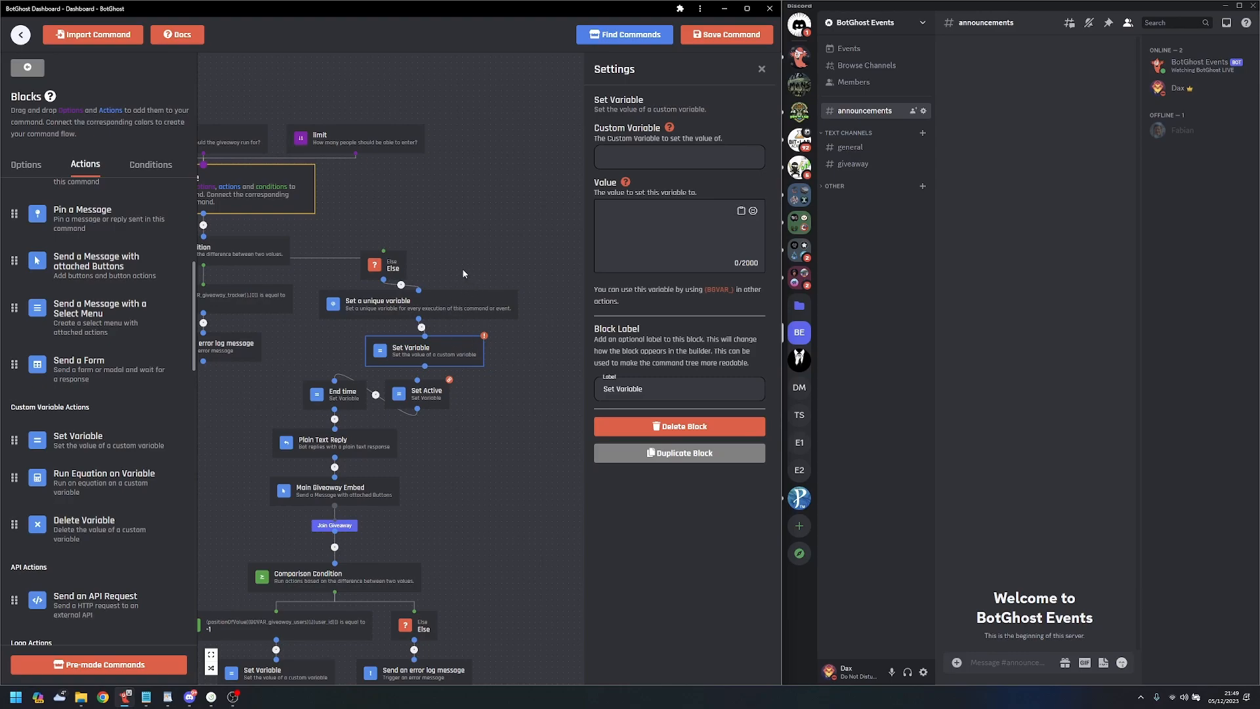
- Copy the {random[100000,999999]} expression from the unique variable block into the new Set Variable block's value
{"action": "left_click", "coordinate": [459, 298]}
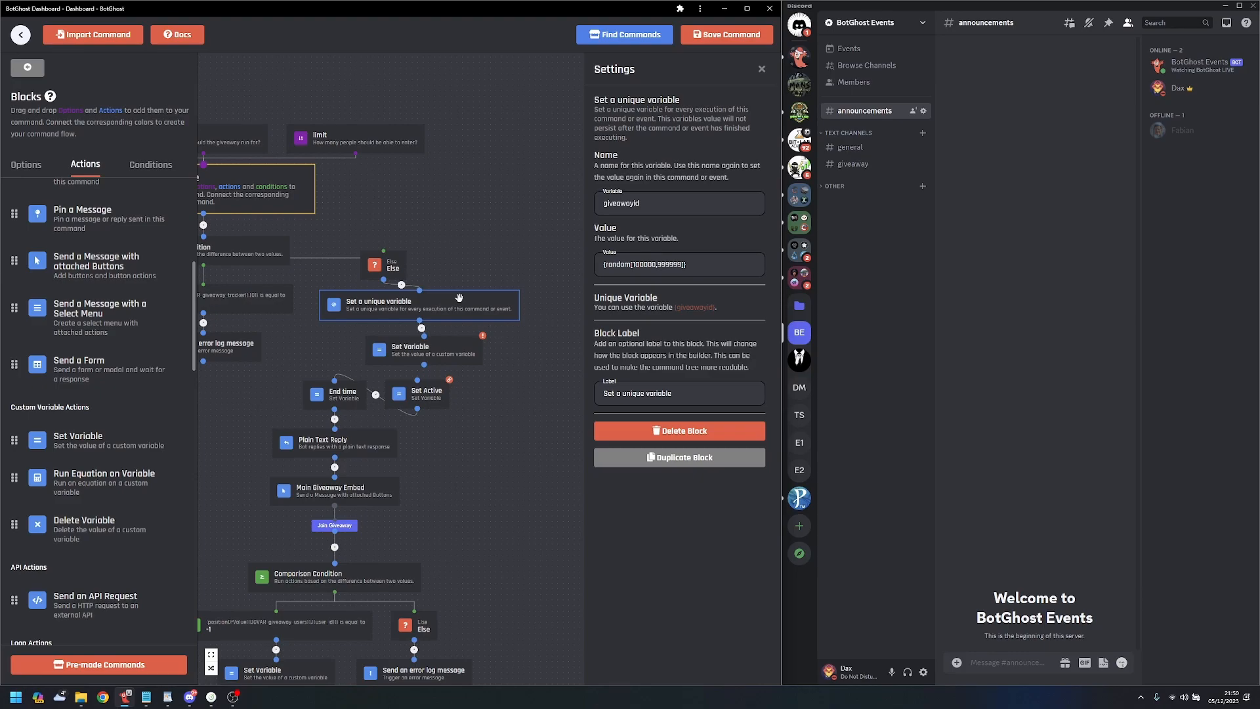
{"action": "triple_click", "coordinate": [701, 262]}
{"action": "key", "text": "ctrl+c"}
{"action": "left_click", "coordinate": [436, 356]}
{"action": "left_click", "coordinate": [633, 236]}
{"action": "key", "text": "ctrl+v"}
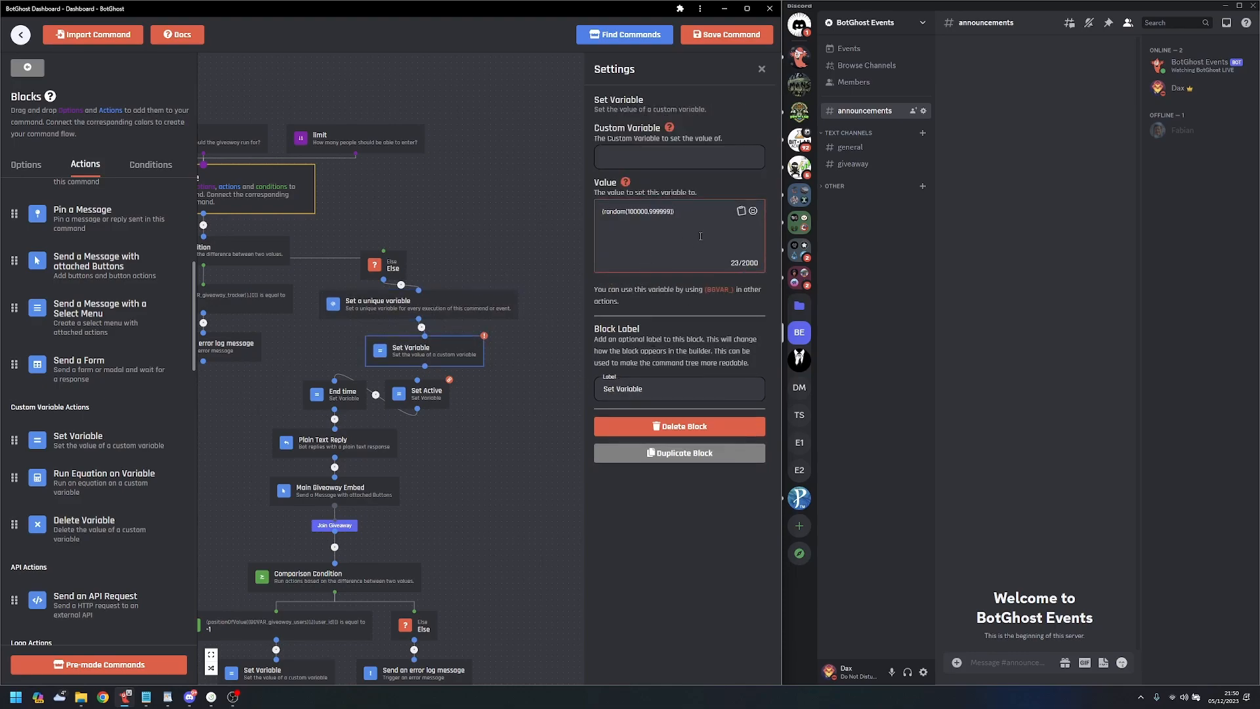
- Choose giveaway_tracker as the custom variable of the new Set Variable block
{"action": "left_click", "coordinate": [675, 158]}
{"action": "left_click", "coordinate": [660, 240]}
{"action": "left_click", "coordinate": [662, 164]}
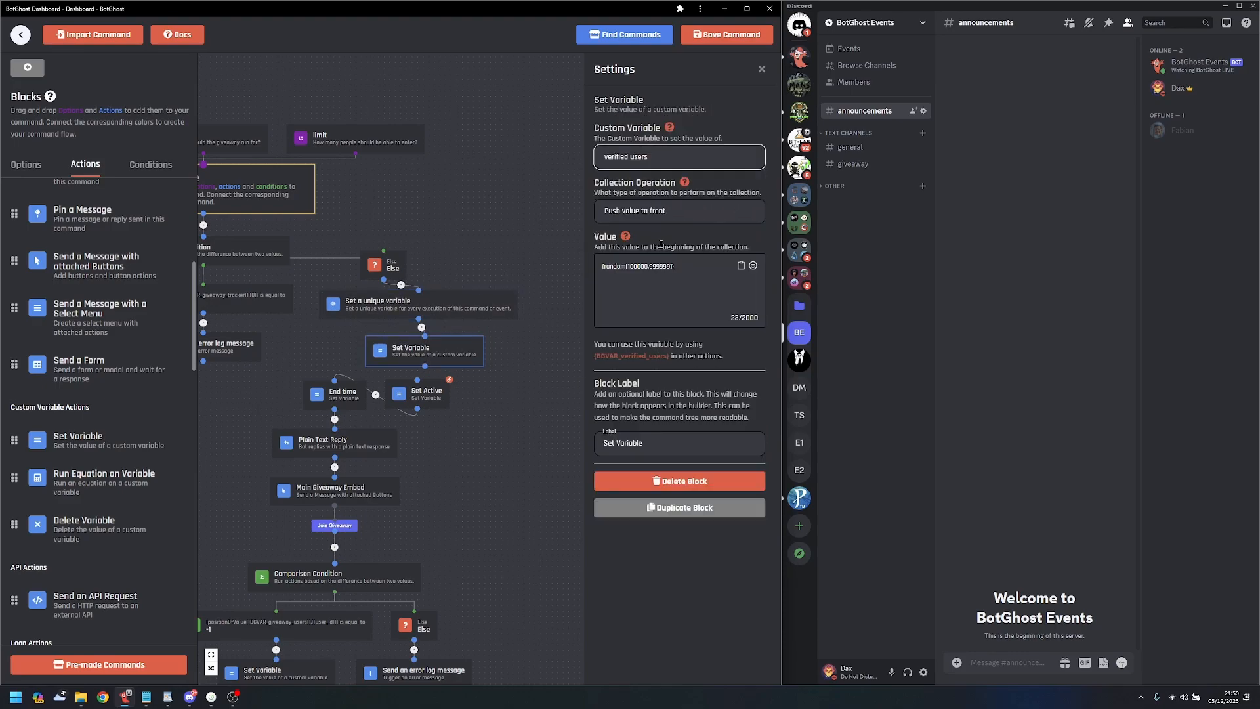
{"action": "left_click", "coordinate": [679, 249]}
- Set the giveaway_tracker collection operation to Set value at position, with position 2
{"action": "left_click", "coordinate": [681, 212]}
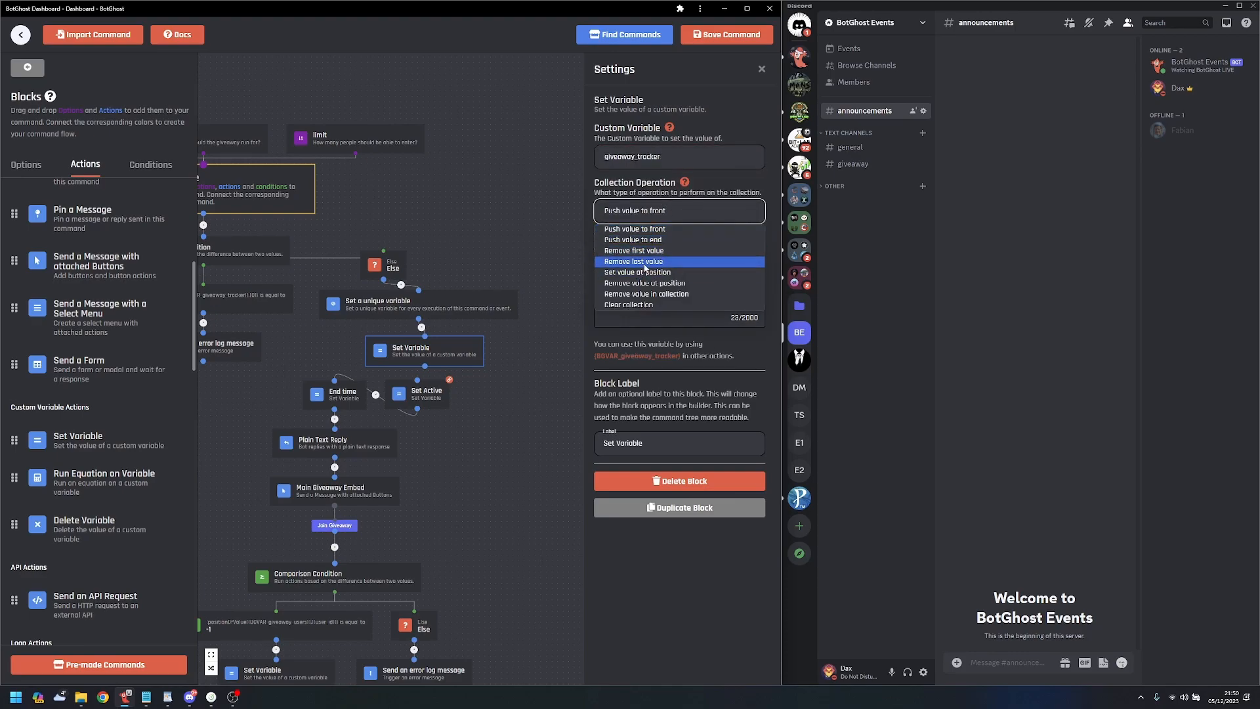
{"action": "left_click", "coordinate": [651, 283]}
{"action": "left_click", "coordinate": [638, 283]}
{"action": "type", "text": "2"}
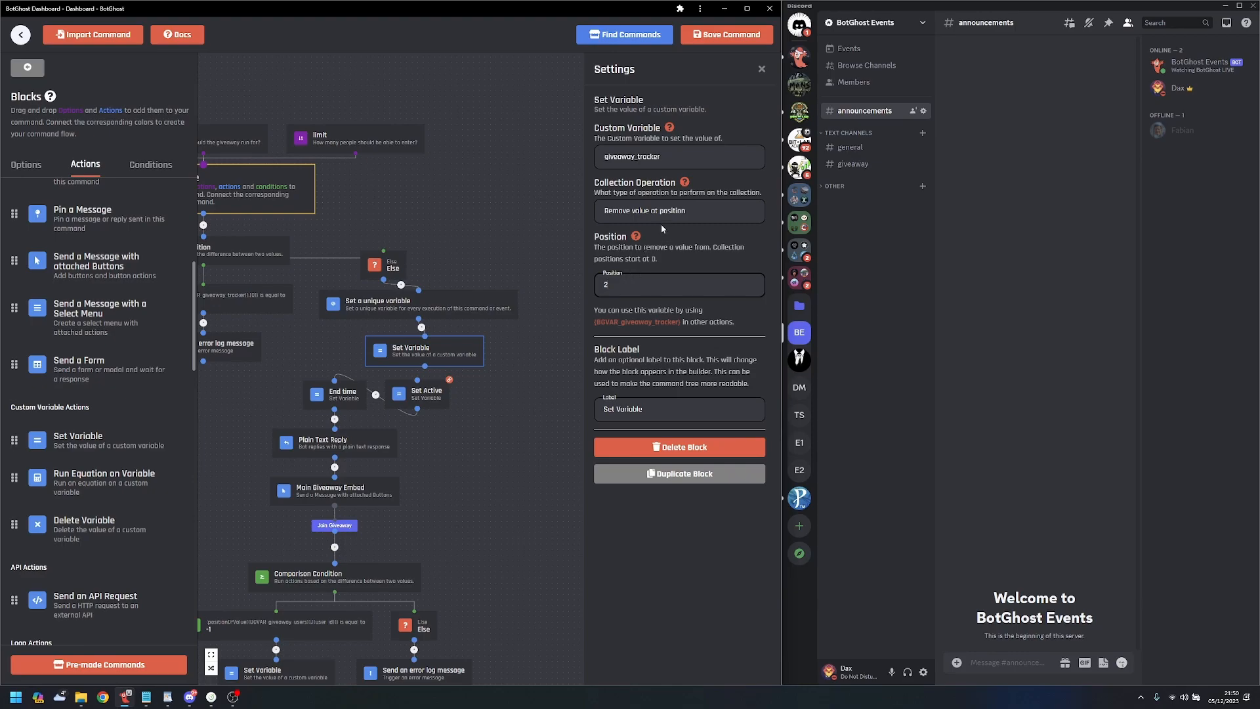
{"action": "left_click", "coordinate": [679, 210]}
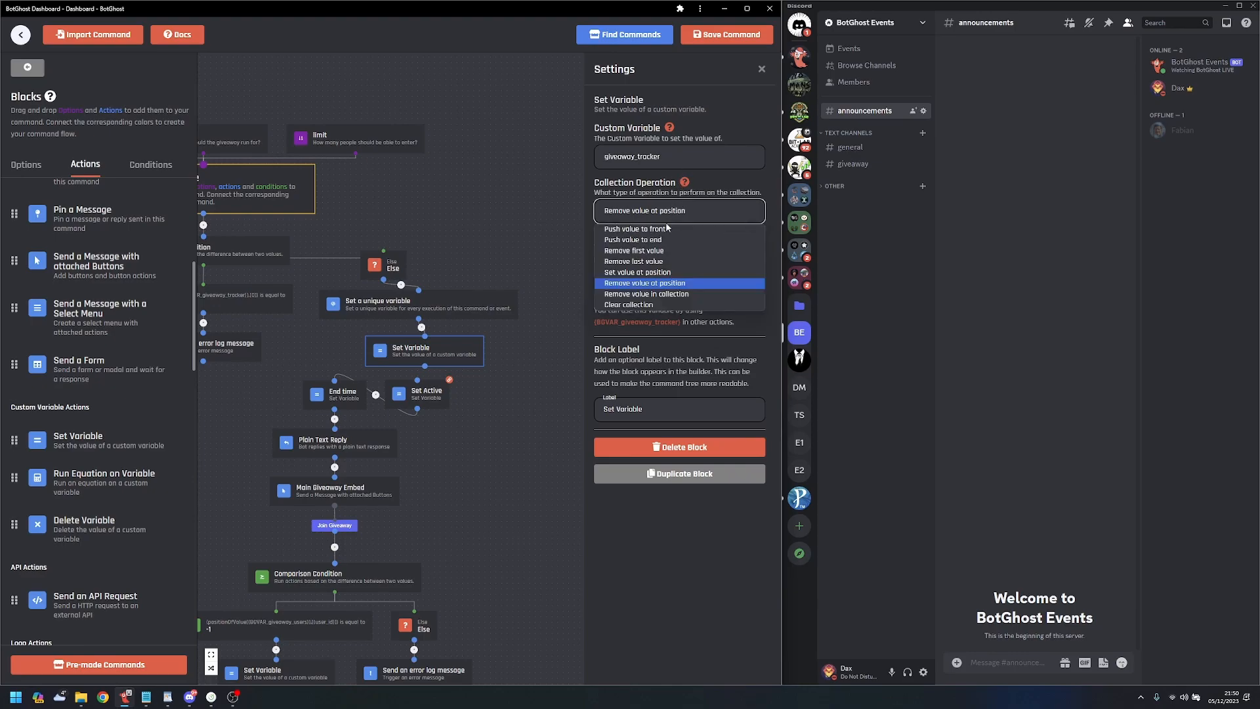
{"action": "left_click", "coordinate": [656, 271]}
{"action": "left_click", "coordinate": [625, 291]}
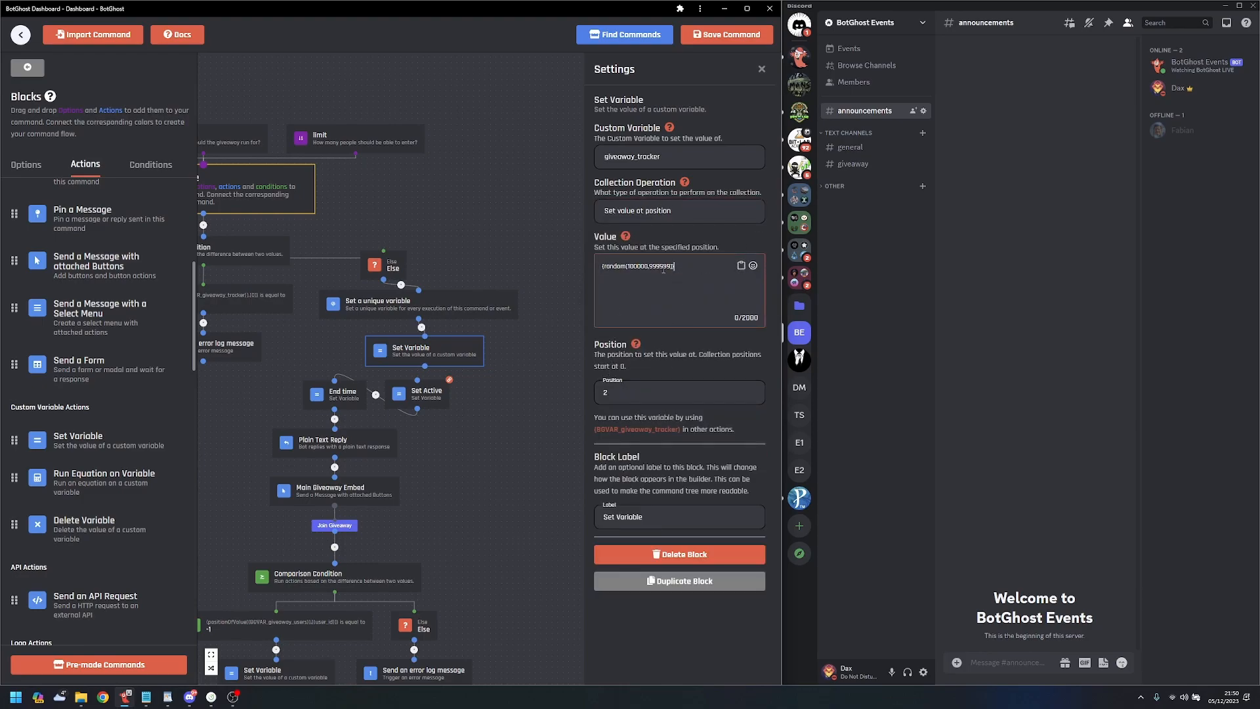
- Delete the giveawayid unique variable block and chain Else to the Set Variable block, followed by Set Active
{"action": "left_click", "coordinate": [483, 311]}
{"action": "key", "text": "Delete"}
{"action": "left_click_drag", "start_coordinate": [384, 280], "coordinate": [424, 310]}
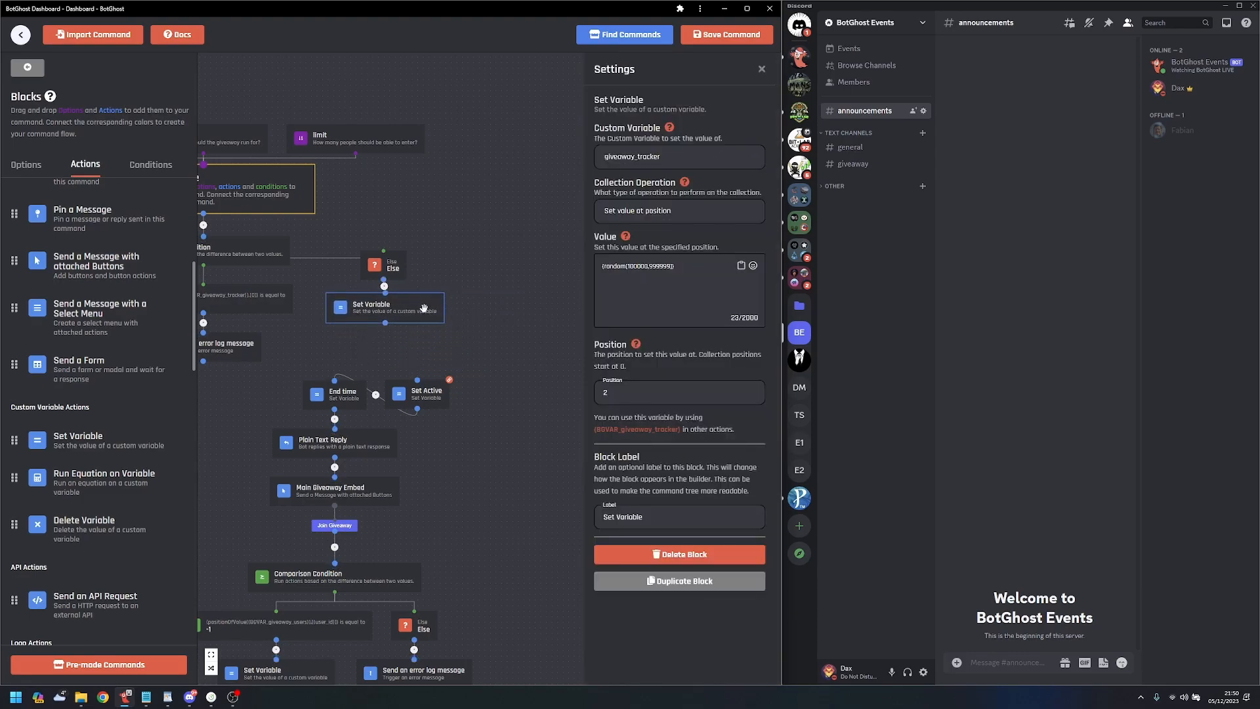
{"action": "left_click_drag", "start_coordinate": [467, 347], "coordinate": [522, 343]}
{"action": "left_click_drag", "start_coordinate": [485, 385], "coordinate": [529, 392]}
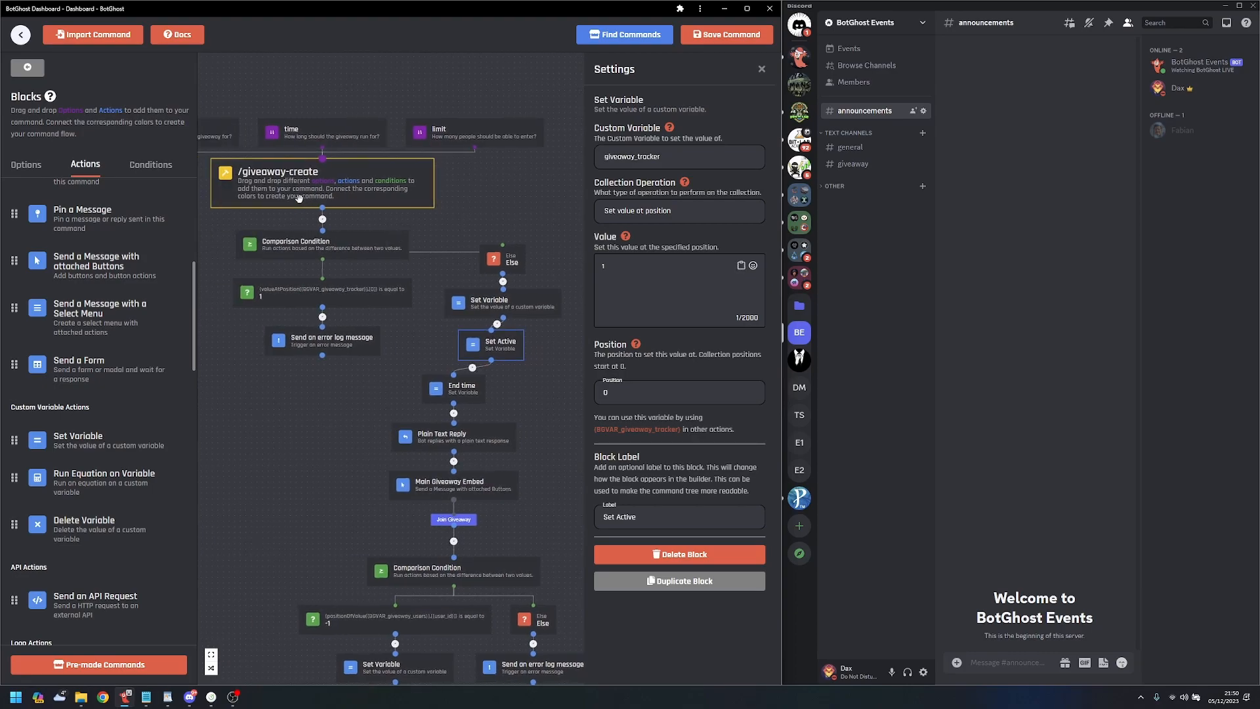
- Label the Set Variable block under Else as Random
{"action": "left_click", "coordinate": [519, 299]}
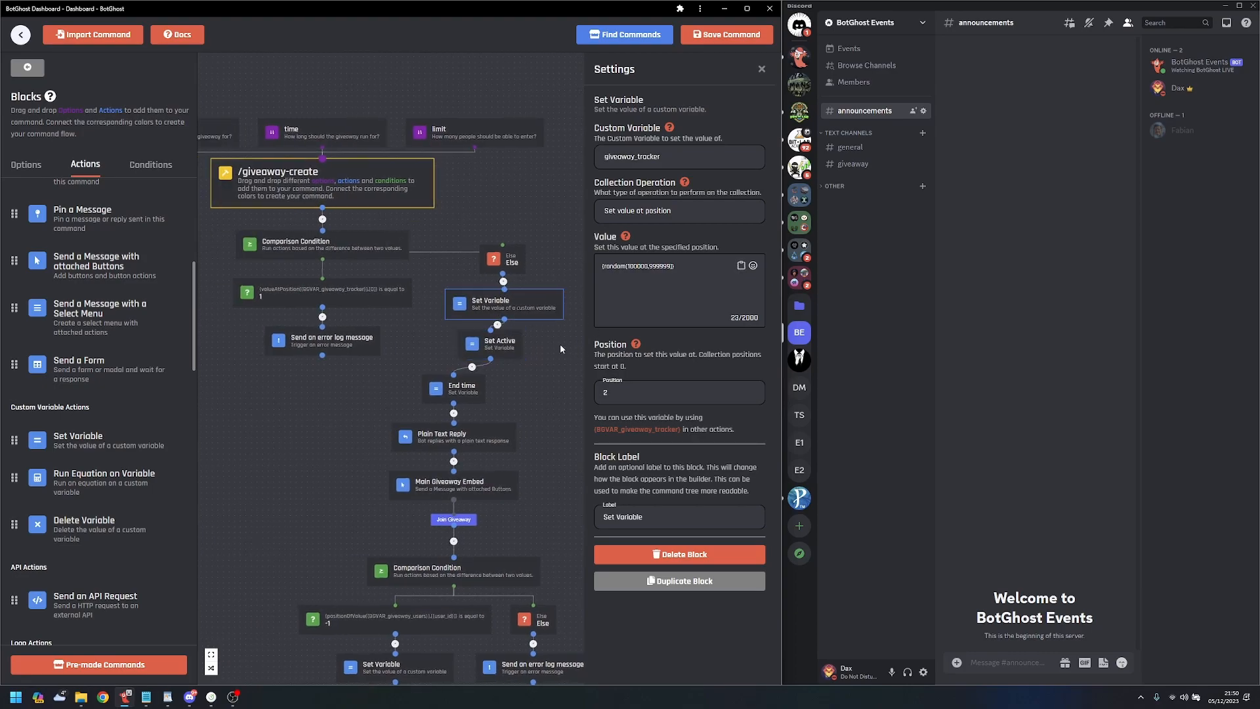
{"action": "left_click", "coordinate": [681, 266]}
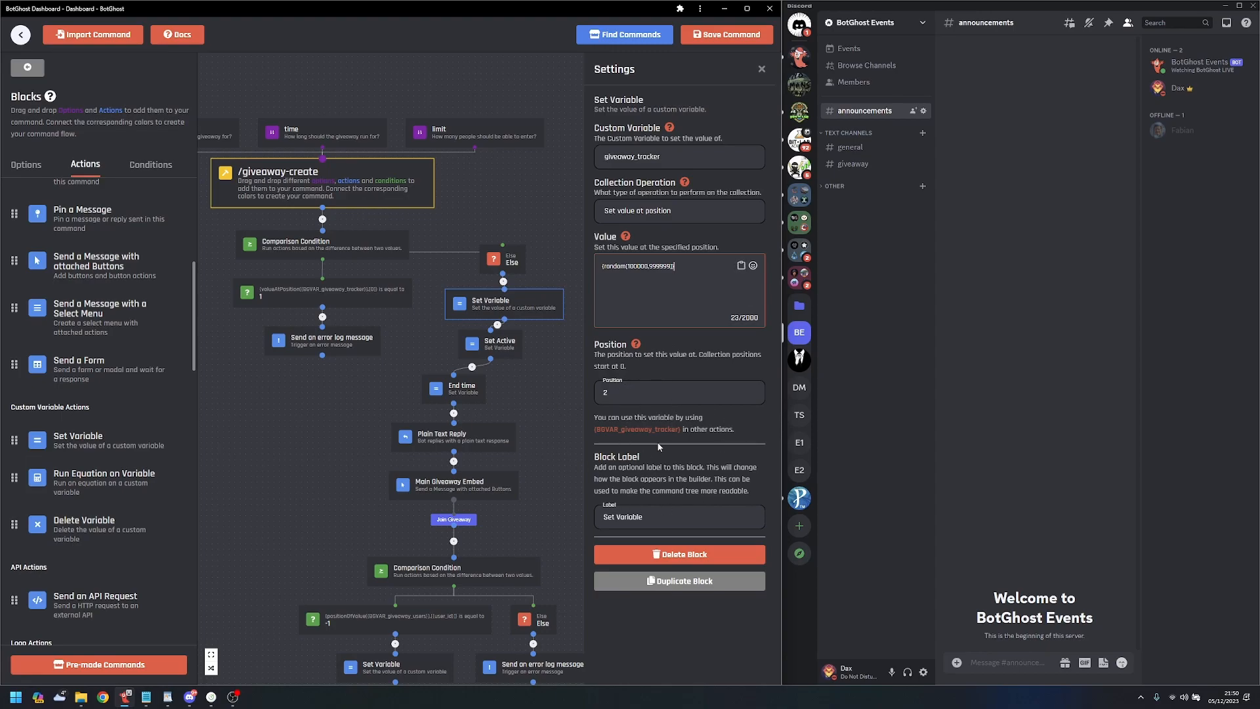
{"action": "left_click_drag", "start_coordinate": [663, 523], "coordinate": [570, 525]}
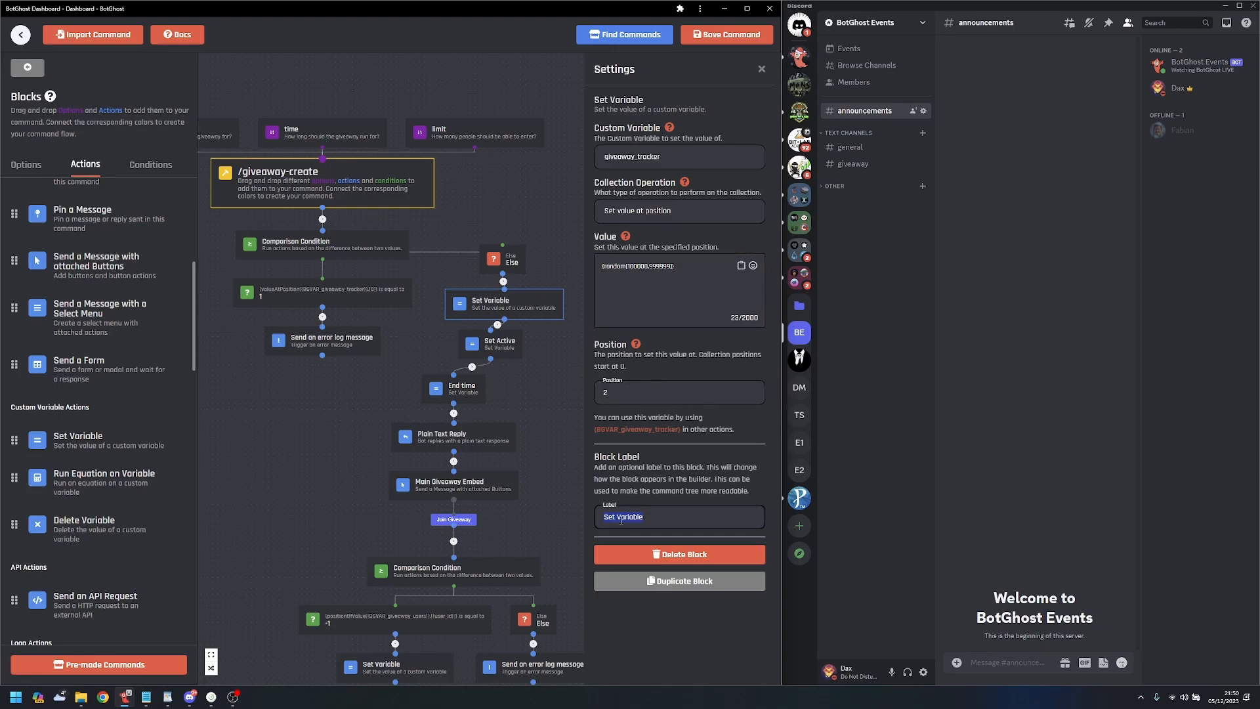
{"action": "type", "text": "Random"}
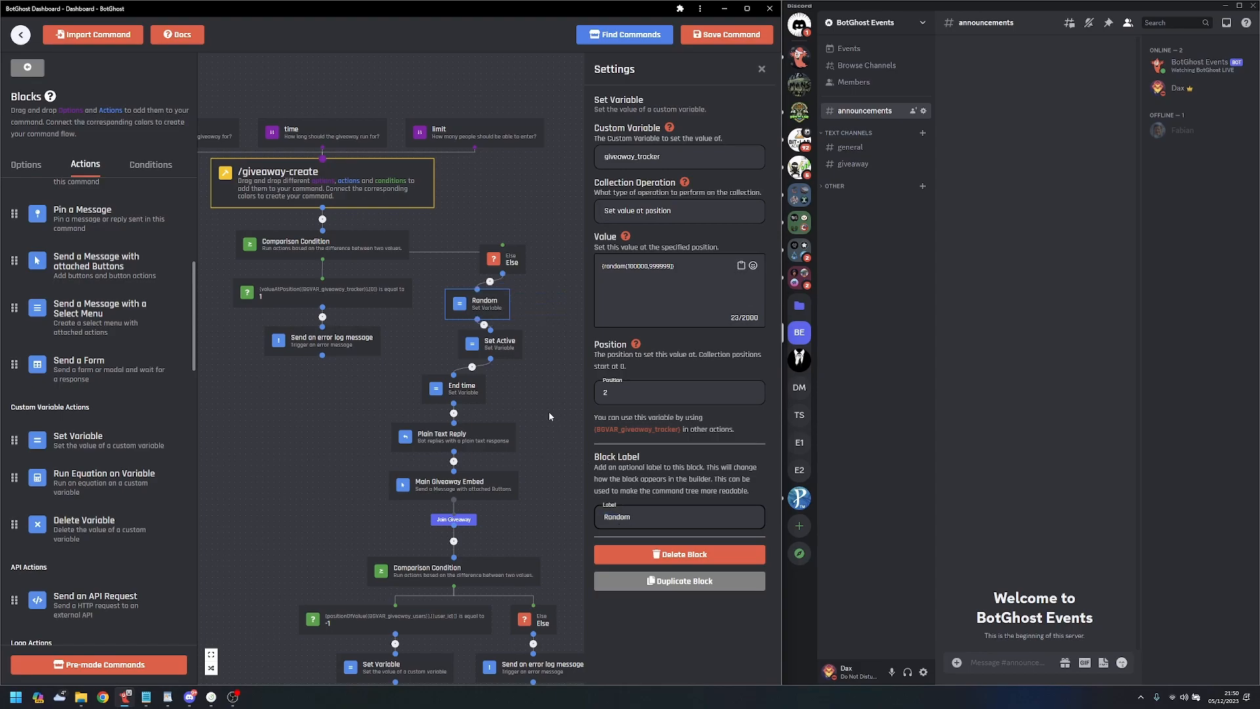
{"action": "left_click", "coordinate": [549, 415]}
{"action": "left_click_drag", "start_coordinate": [665, 480], "coordinate": [679, 378]}
{"action": "scroll", "coordinate": [679, 445], "scroll_direction": "down", "scroll_amount": 1}
{"action": "scroll", "coordinate": [677, 379], "scroll_direction": "up", "scroll_amount": 1}
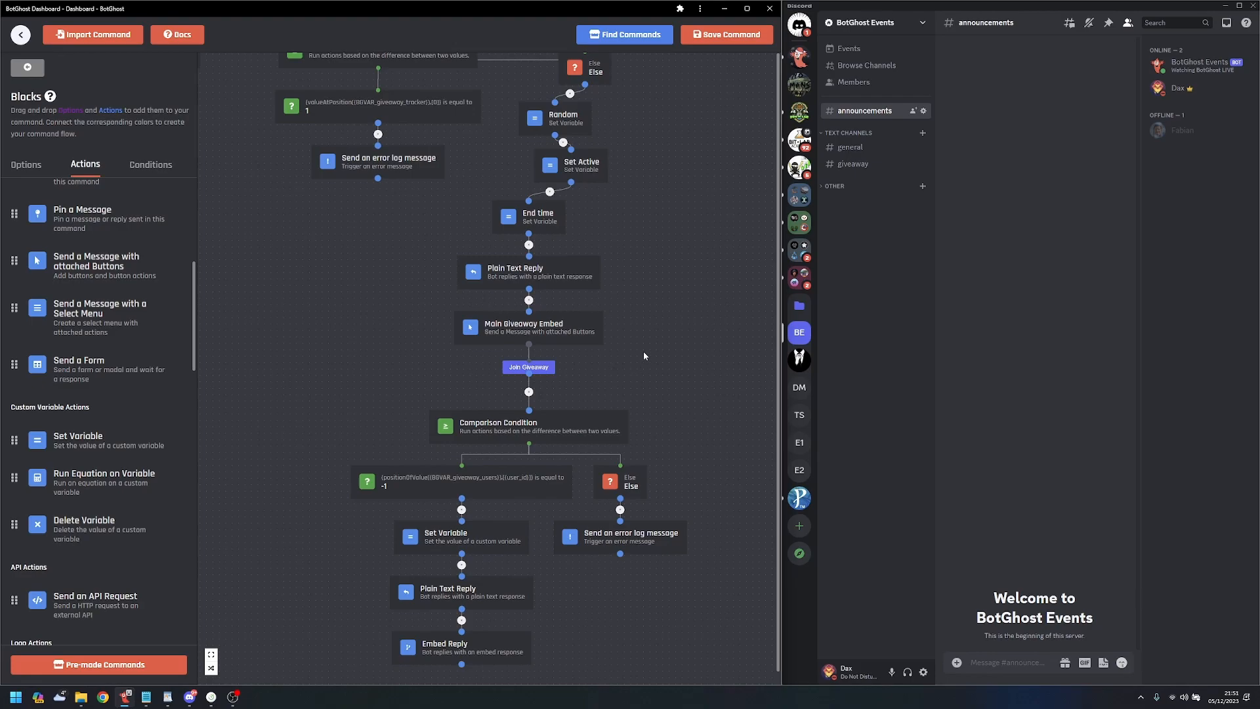
{"action": "scroll", "coordinate": [668, 281], "scroll_direction": "down", "scroll_amount": 1}
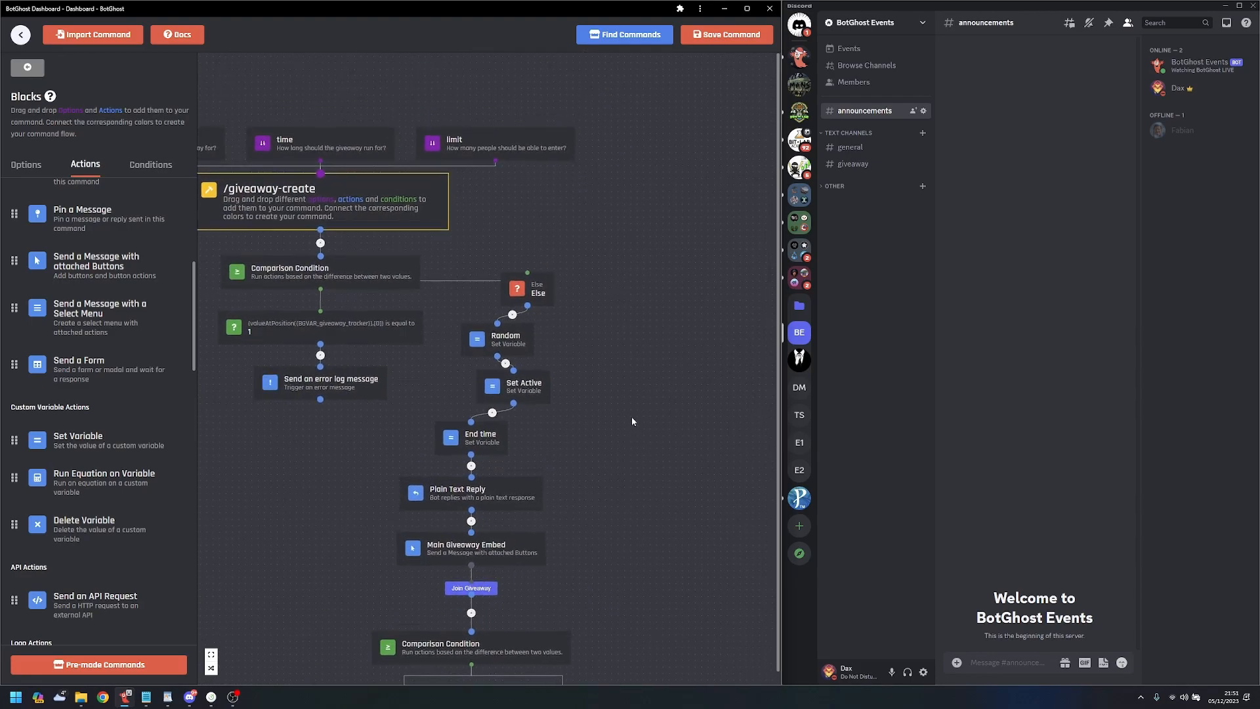
{"action": "scroll", "coordinate": [705, 269], "scroll_direction": "up", "scroll_amount": 1}
- Detach the Random block from Else and move it beside Set Active
{"action": "left_click_drag", "start_coordinate": [705, 268], "coordinate": [654, 366]}
{"action": "left_click_drag", "start_coordinate": [556, 273], "coordinate": [696, 365]}
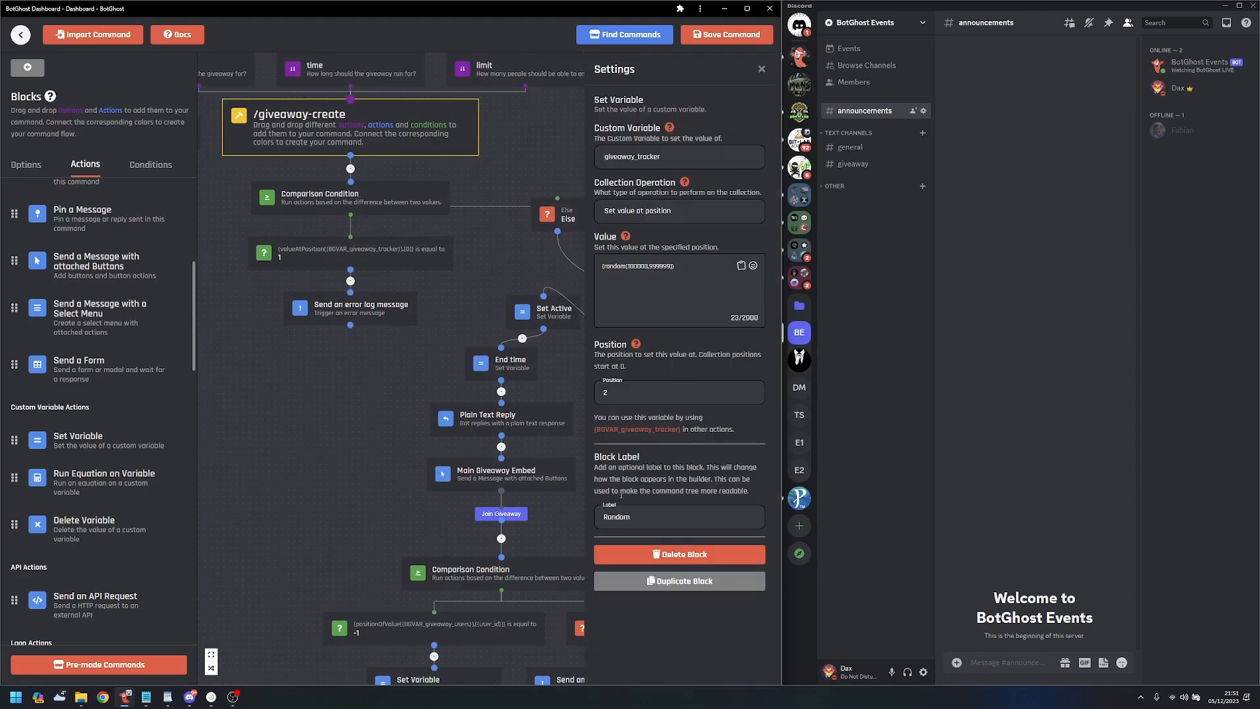
{"action": "left_click", "coordinate": [557, 382]}
{"action": "left_click_drag", "start_coordinate": [647, 415], "coordinate": [569, 420]}
{"action": "left_click", "coordinate": [536, 291]}
{"action": "left_click_drag", "start_coordinate": [586, 359], "coordinate": [559, 299]}
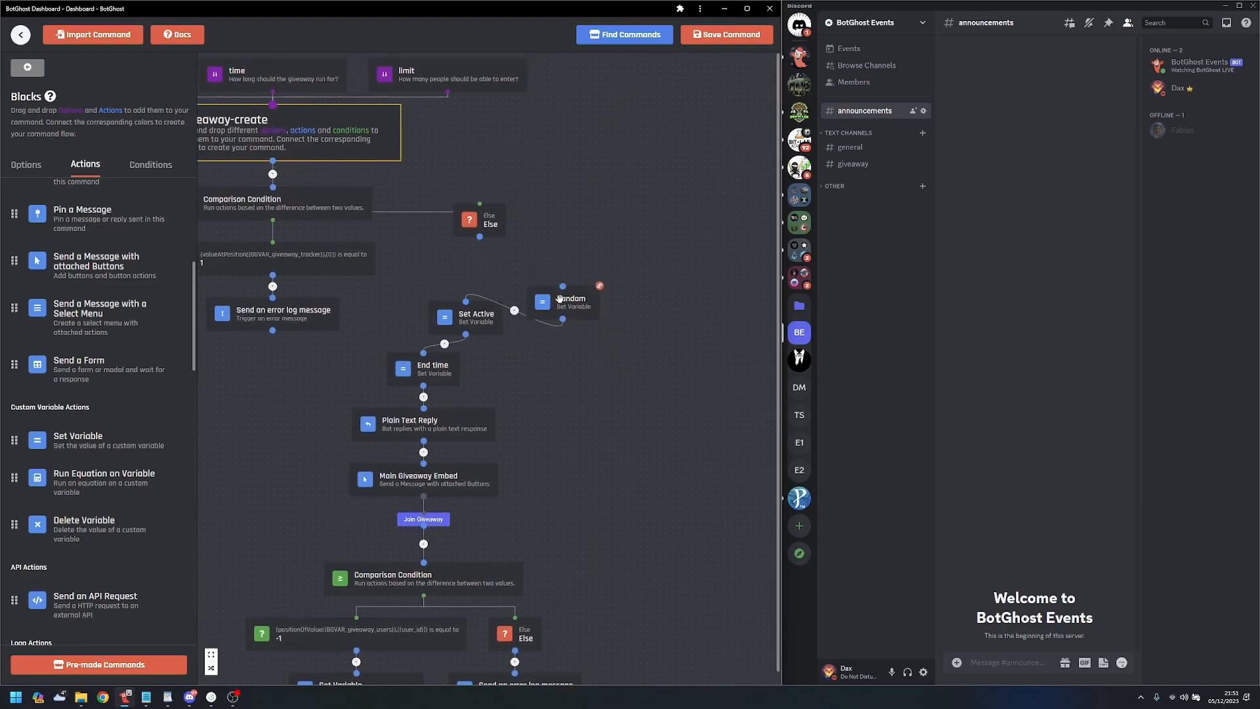
{"action": "left_click", "coordinate": [550, 382]}
- Add a Set a unique variable action above the Random block
{"action": "scroll", "coordinate": [301, 453], "scroll_direction": "down", "scroll_amount": 1}
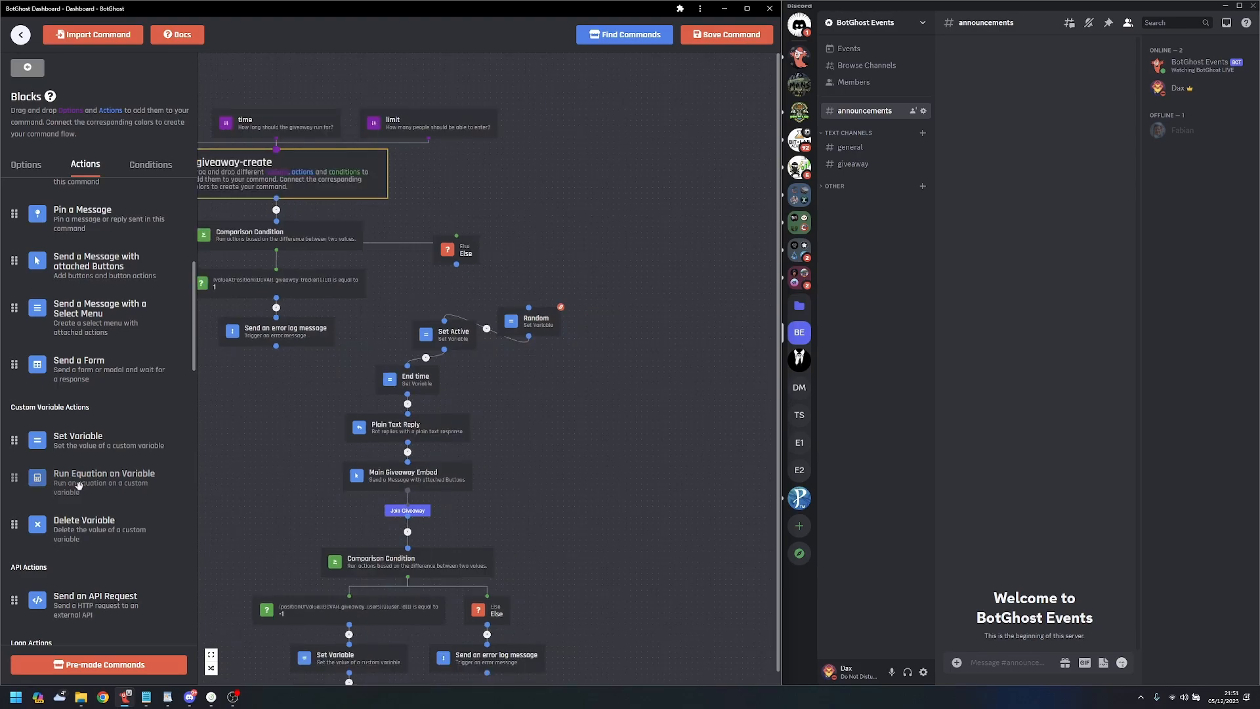
{"action": "scroll", "coordinate": [112, 504], "scroll_direction": "down", "scroll_amount": 2}
{"action": "scroll", "coordinate": [111, 504], "scroll_direction": "down", "scroll_amount": 5}
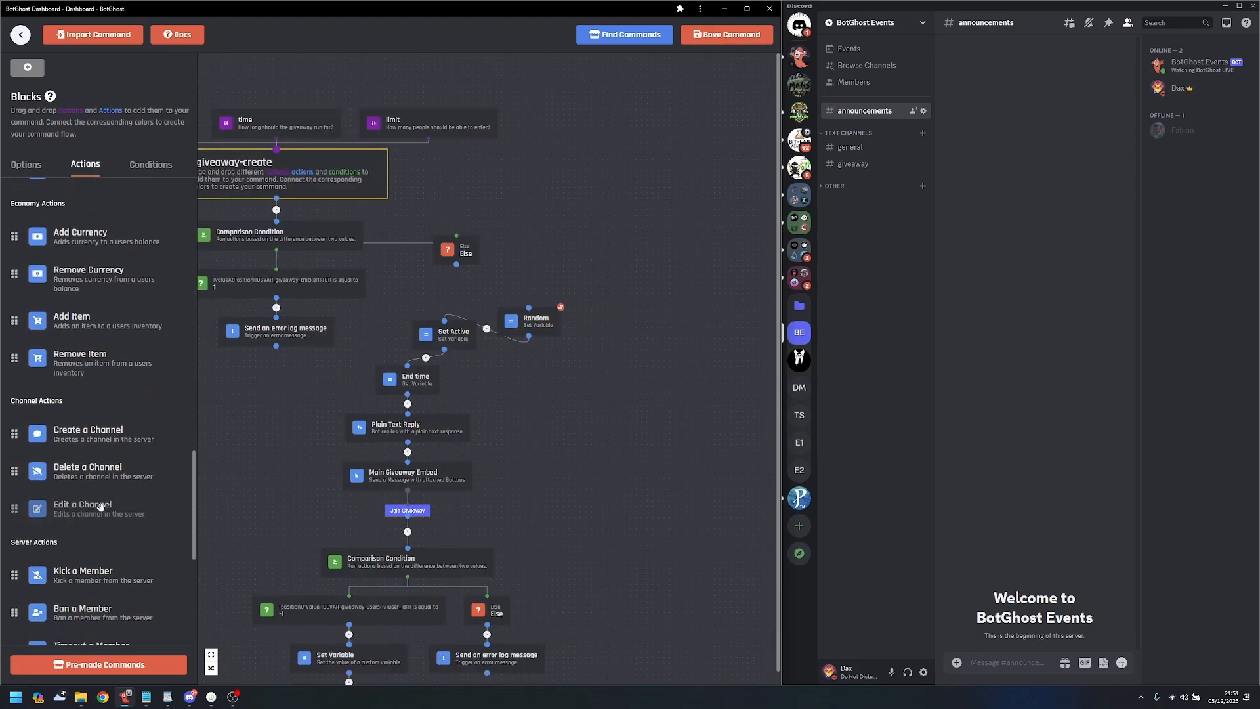
{"action": "left_click_drag", "start_coordinate": [147, 554], "coordinate": [570, 276]}
{"action": "left_click_drag", "start_coordinate": [520, 472], "coordinate": [481, 516]}
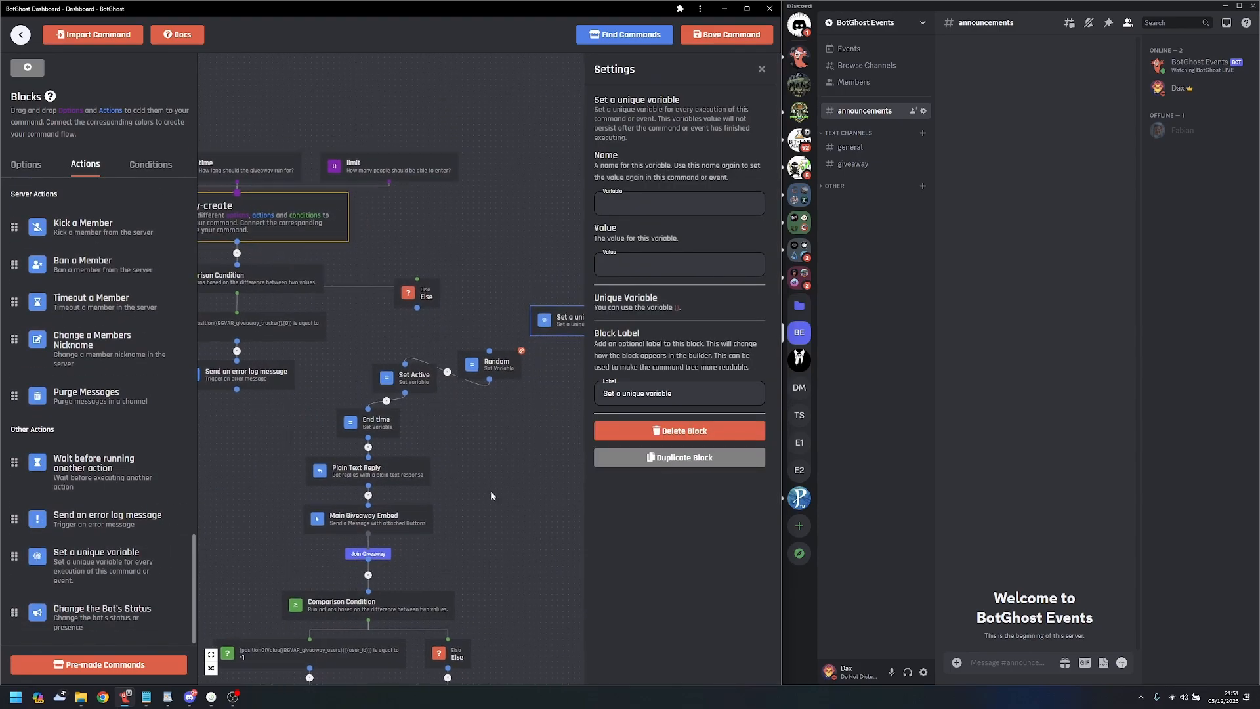
- Set the new unique variable's value to {random[100000,999999]} and move its block closer to the Random block
{"action": "left_click", "coordinate": [515, 367]}
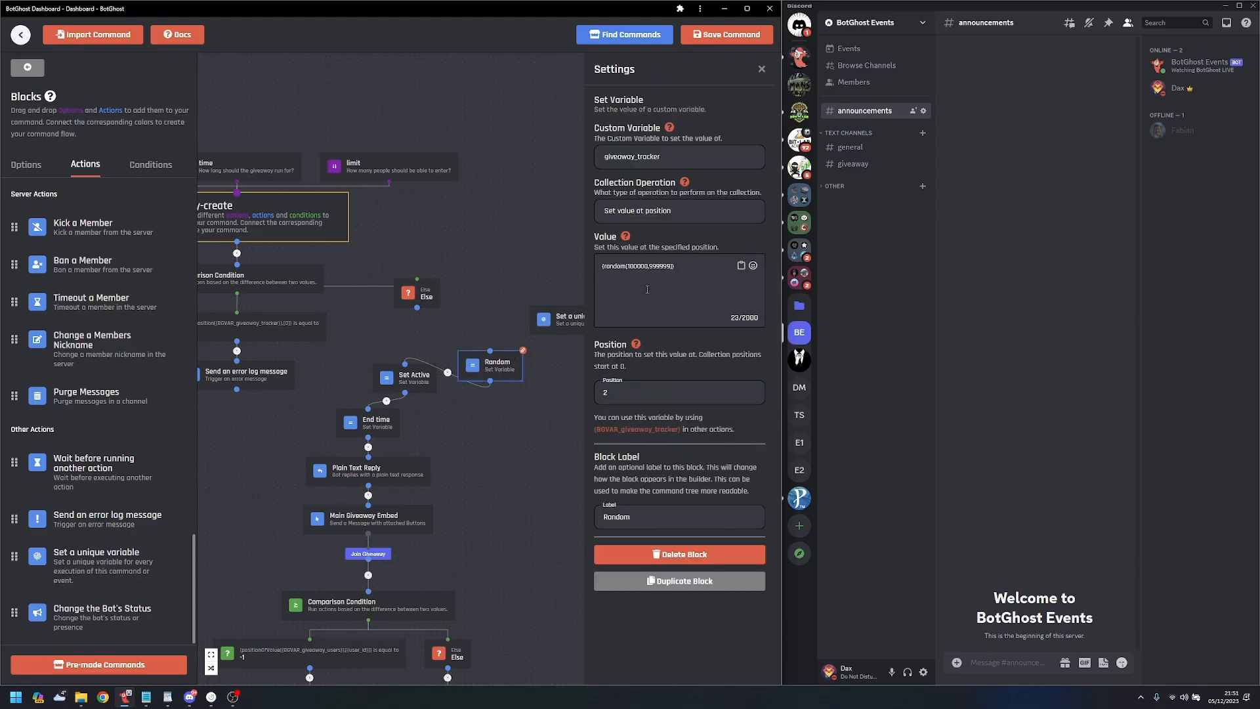
{"action": "left_click", "coordinate": [558, 320]}
{"action": "left_click", "coordinate": [677, 264]}
{"action": "key", "text": "ctrl+v"}
{"action": "left_click", "coordinate": [647, 201]}
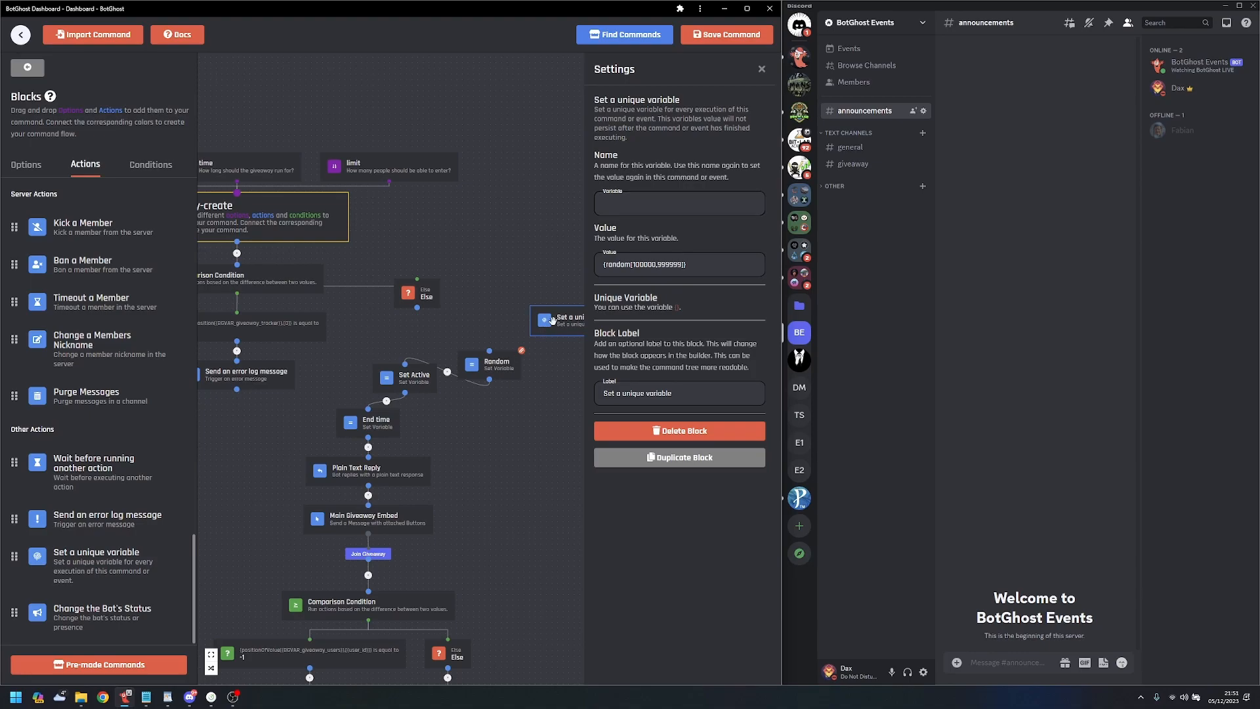
{"action": "left_click_drag", "start_coordinate": [553, 320], "coordinate": [489, 319]}
- Name the unique variable random
{"action": "left_click", "coordinate": [690, 204]}
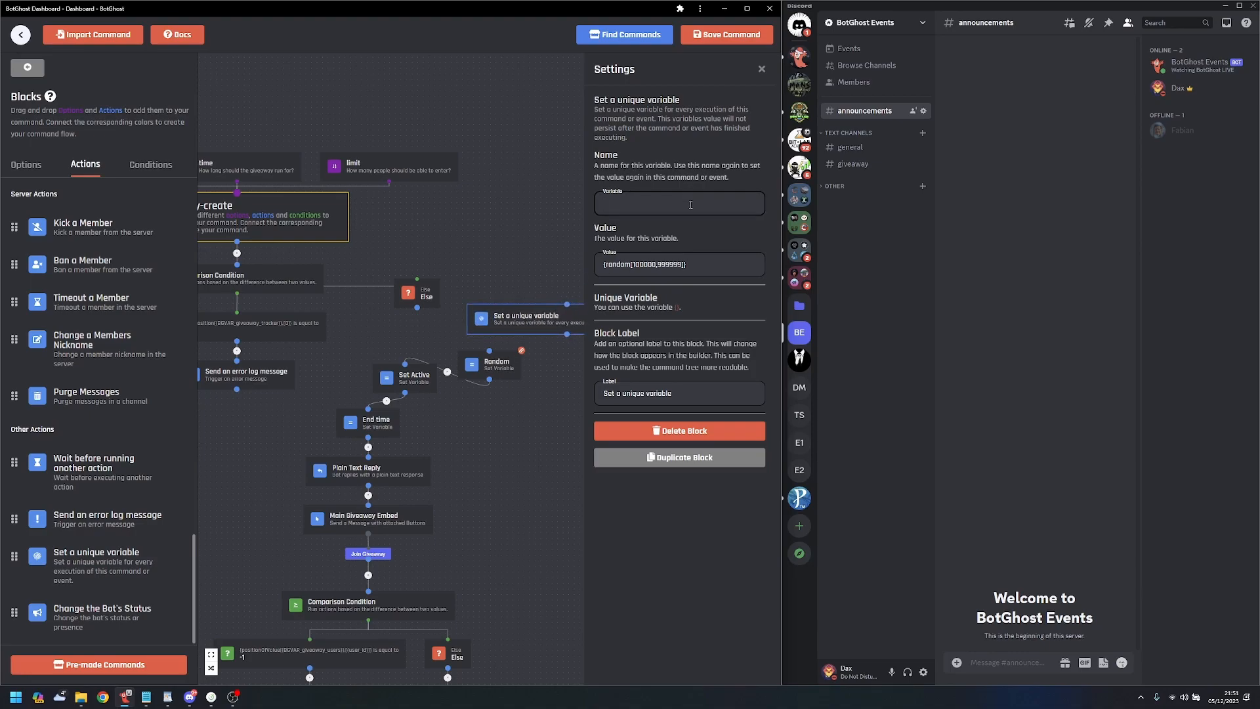
{"action": "type", "text": "ranom"}
{"action": "key", "text": "BackSpace"}
{"action": "type", "text": "ndom"}
- Copy the random number expression from the Random block and paste it as the unique variable's value
{"action": "left_click", "coordinate": [500, 365]}
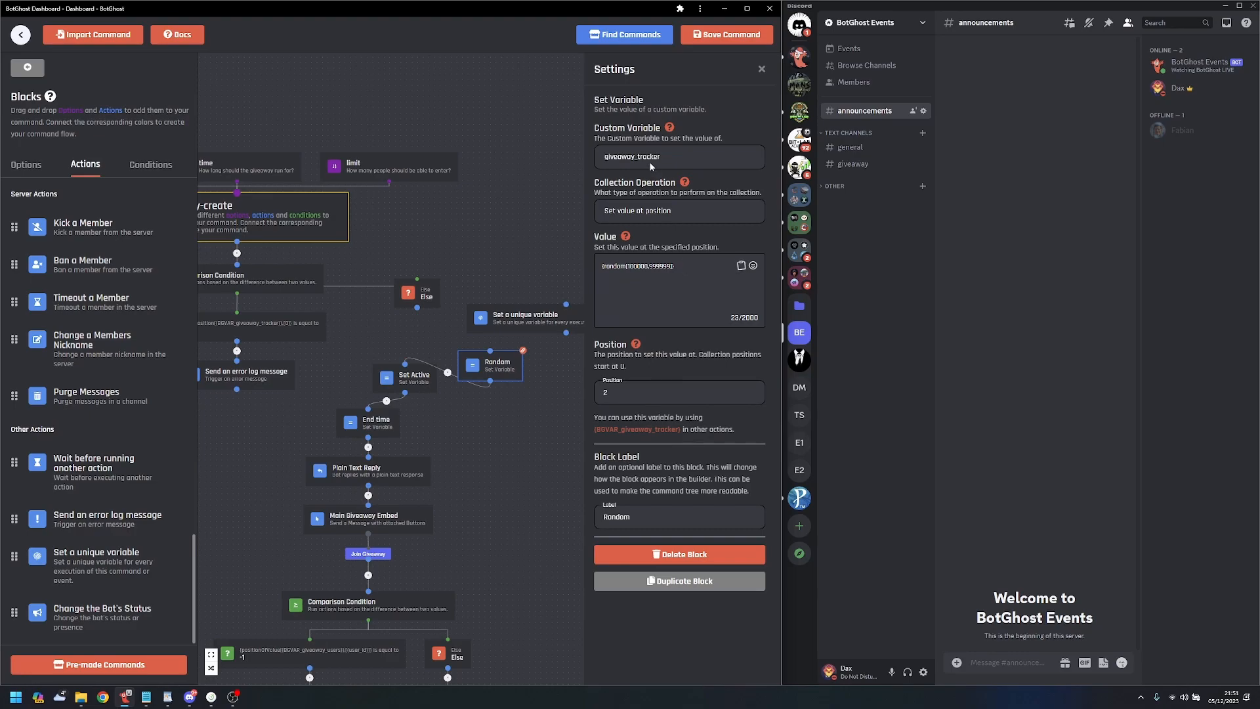
{"action": "left_click_drag", "start_coordinate": [690, 271], "coordinate": [579, 269]}
{"action": "key", "text": "ctrl+c"}
{"action": "left_click", "coordinate": [524, 318]}
{"action": "left_click", "coordinate": [713, 262]}
{"action": "key", "text": "ctrl+v"}
- Replace the Random block's value with the unique variable reference {random}
{"action": "left_click", "coordinate": [496, 363]}
{"action": "left_click", "coordinate": [704, 281]}
{"action": "left_click_drag", "start_coordinate": [688, 269], "coordinate": [581, 271]}
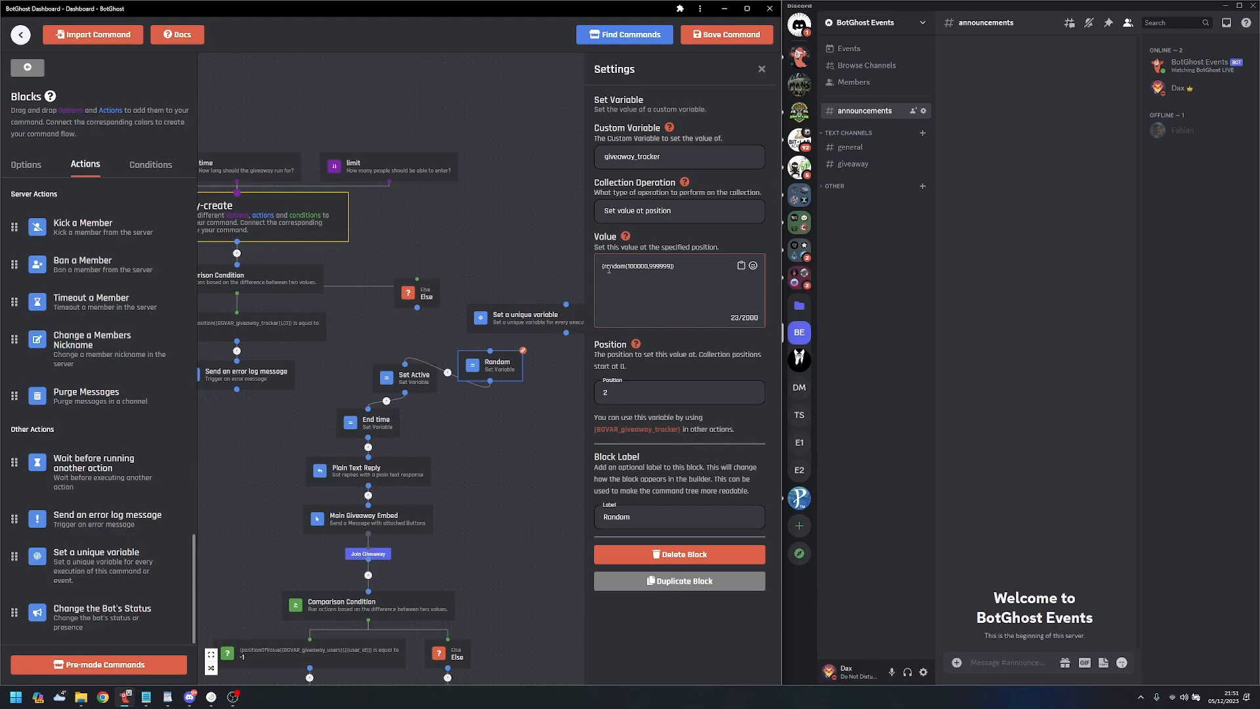
{"action": "left_click_drag", "start_coordinate": [687, 268], "coordinate": [505, 274]}
{"action": "left_click", "coordinate": [518, 316]}
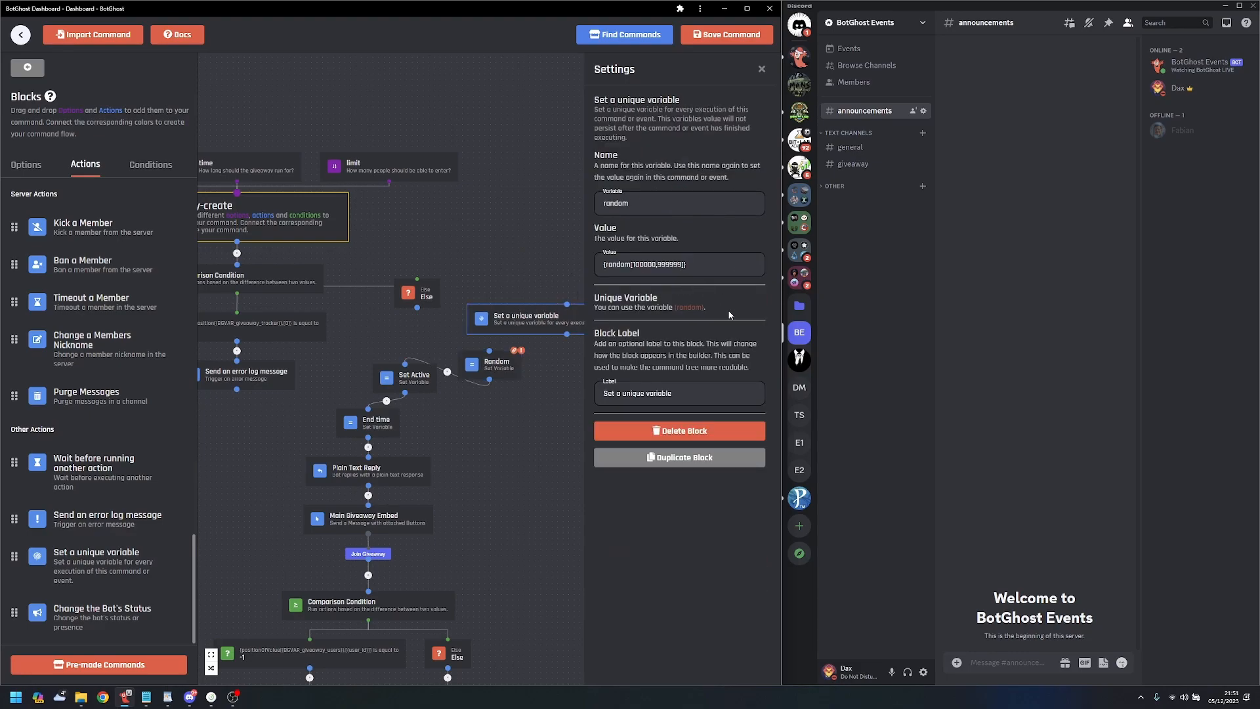
{"action": "left_click_drag", "start_coordinate": [705, 308], "coordinate": [678, 310]}
{"action": "left_click", "coordinate": [479, 271]}
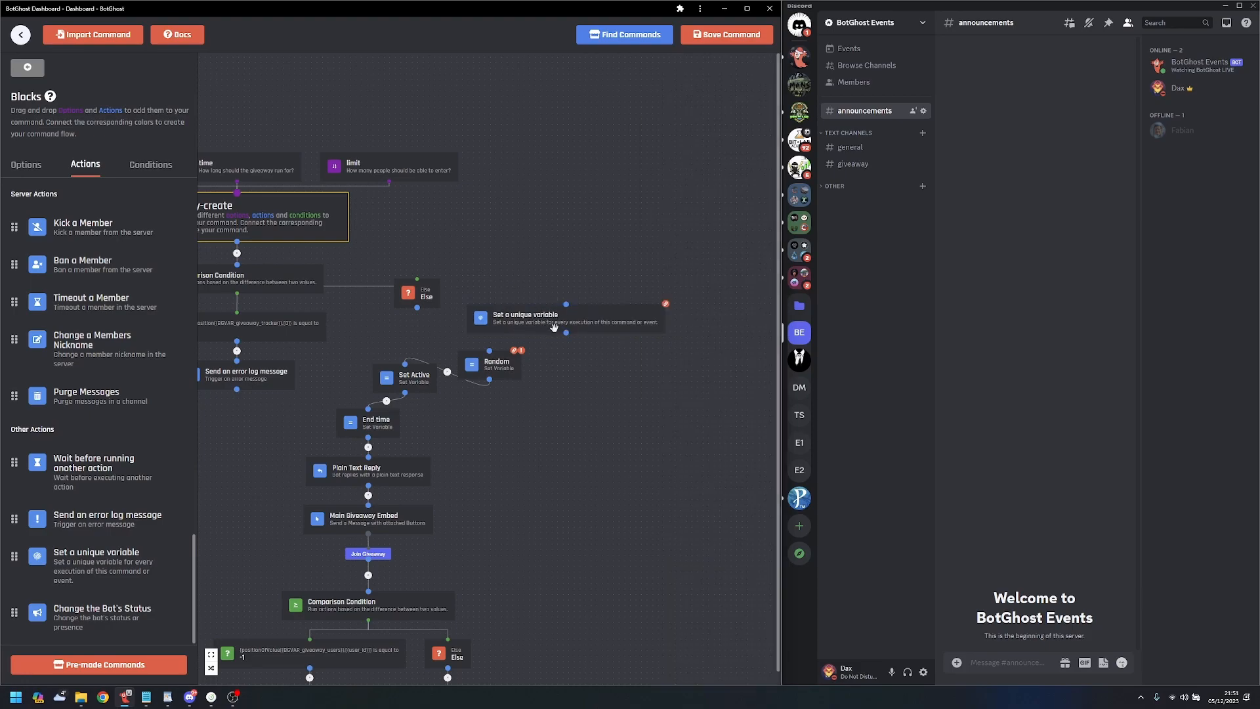
{"action": "left_click_drag", "start_coordinate": [510, 303], "coordinate": [655, 321]}
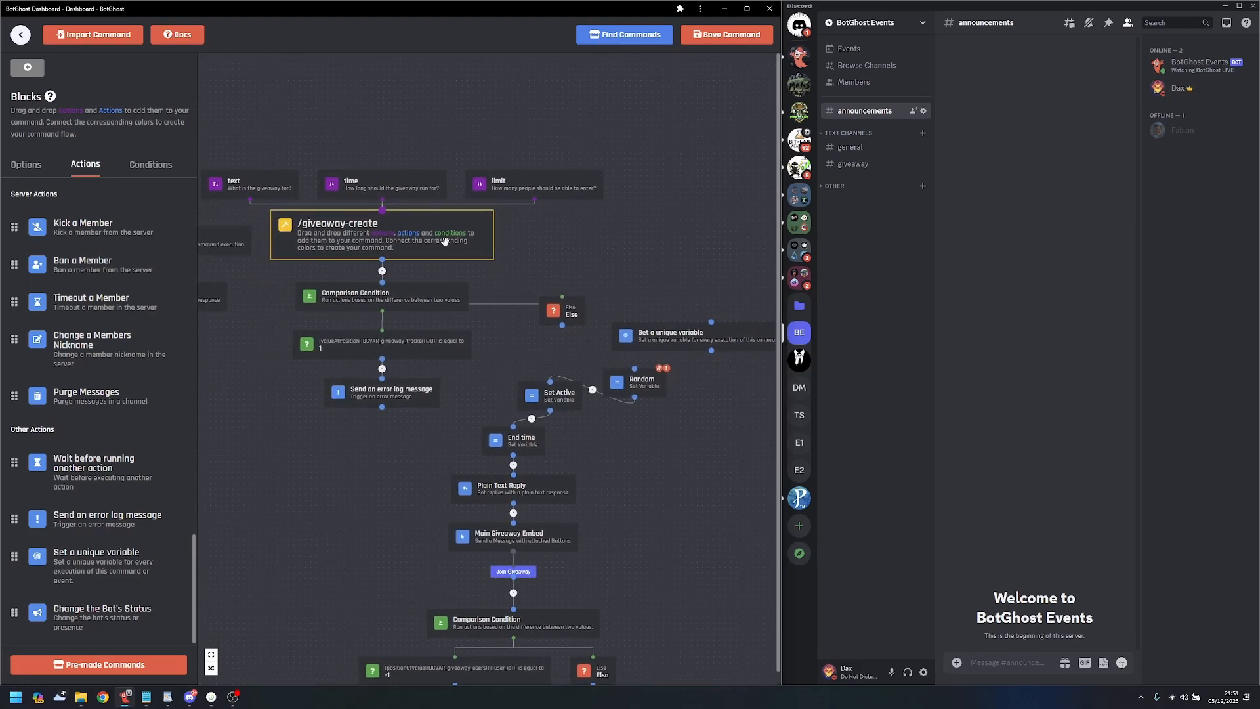
{"action": "left_click", "coordinate": [638, 381]}
{"action": "left_click", "coordinate": [637, 279]}
{"action": "type", "text": "{random}"}
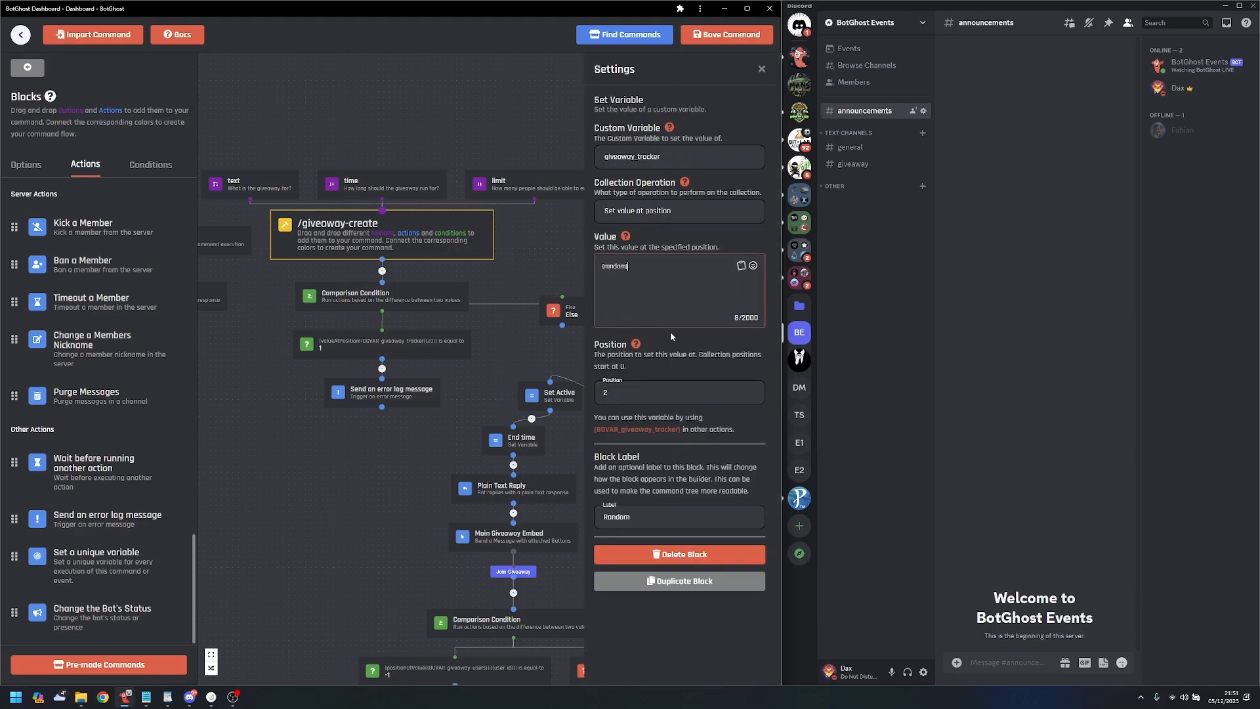
{"action": "left_click", "coordinate": [546, 254]}
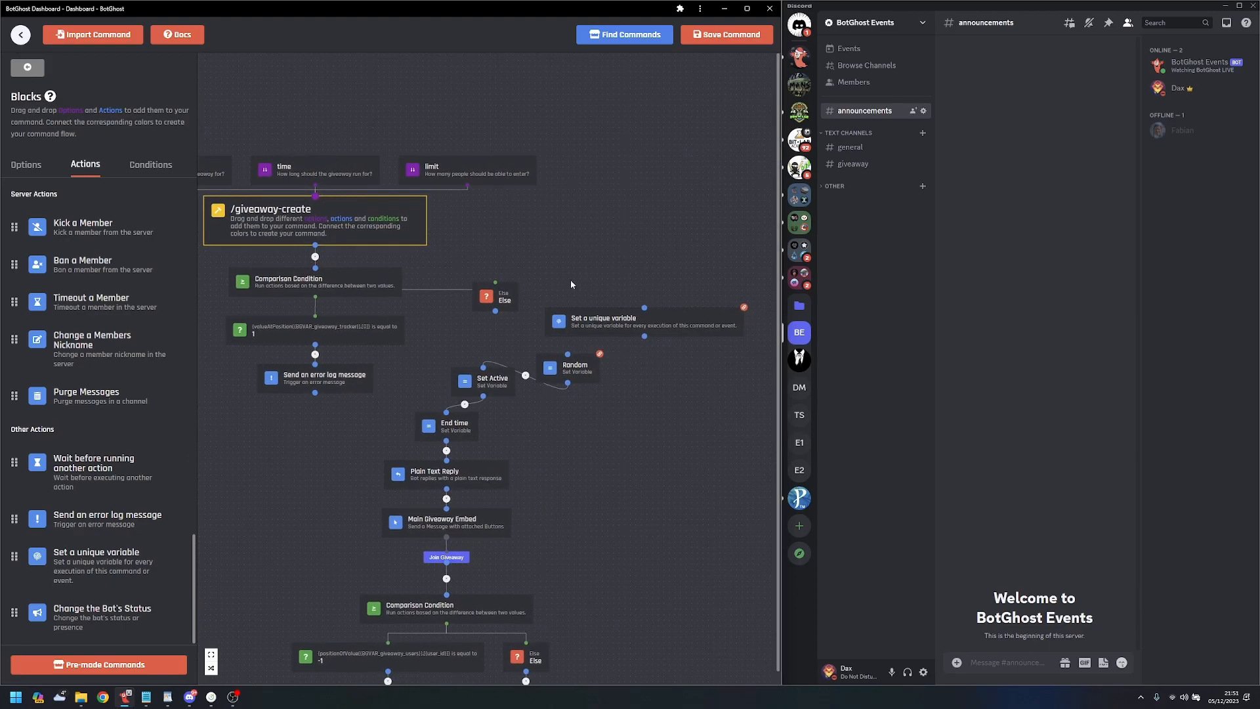
- Connect Else to the unique variable block and that block to the Random block
{"action": "scroll", "coordinate": [555, 266], "scroll_direction": "up", "scroll_amount": 2}
{"action": "left_click", "coordinate": [547, 318]}
{"action": "left_click_drag", "start_coordinate": [541, 318], "coordinate": [543, 340]}
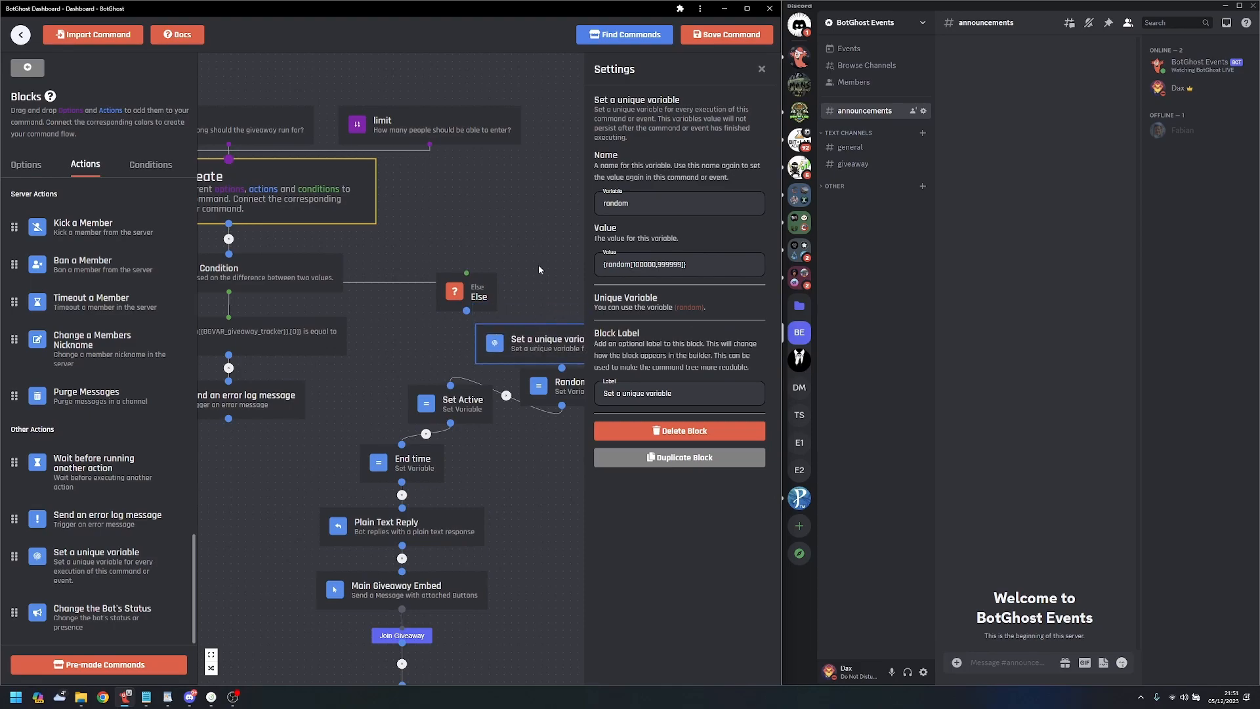
{"action": "left_click_drag", "start_coordinate": [537, 266], "coordinate": [454, 192]}
{"action": "left_click_drag", "start_coordinate": [384, 237], "coordinate": [454, 259]}
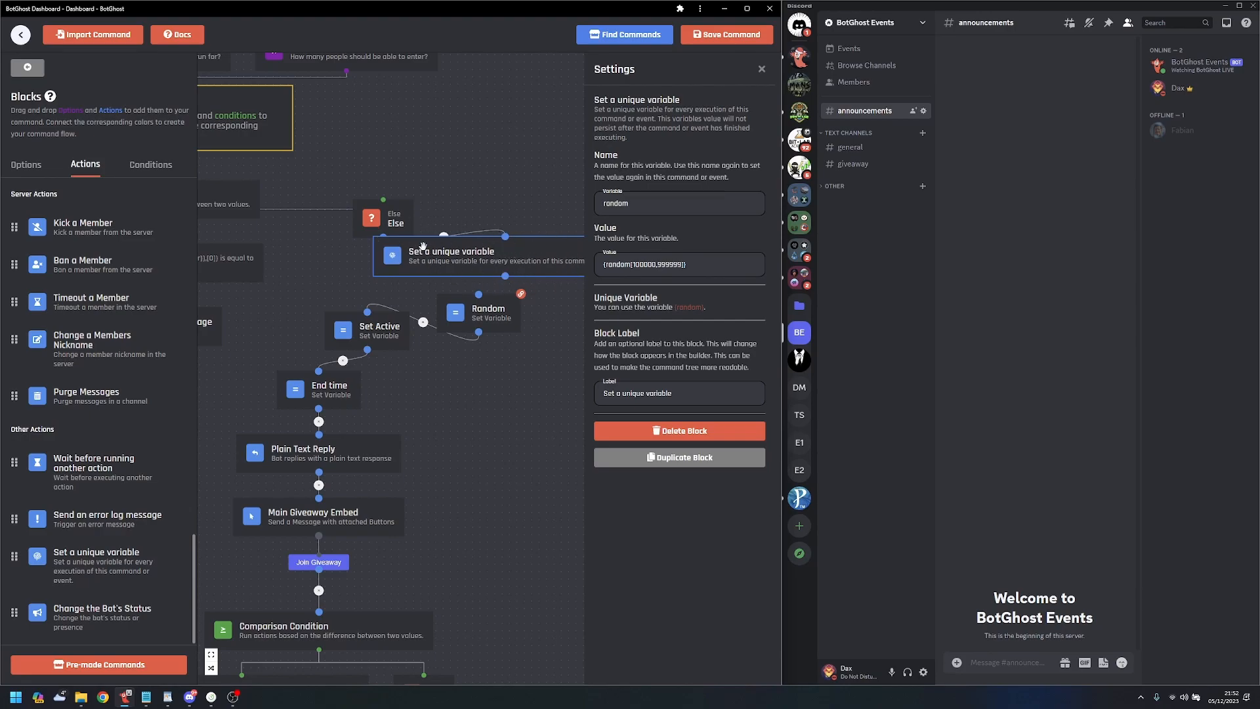
{"action": "left_click_drag", "start_coordinate": [505, 276], "coordinate": [479, 295]}
{"action": "left_click", "coordinate": [501, 318]}
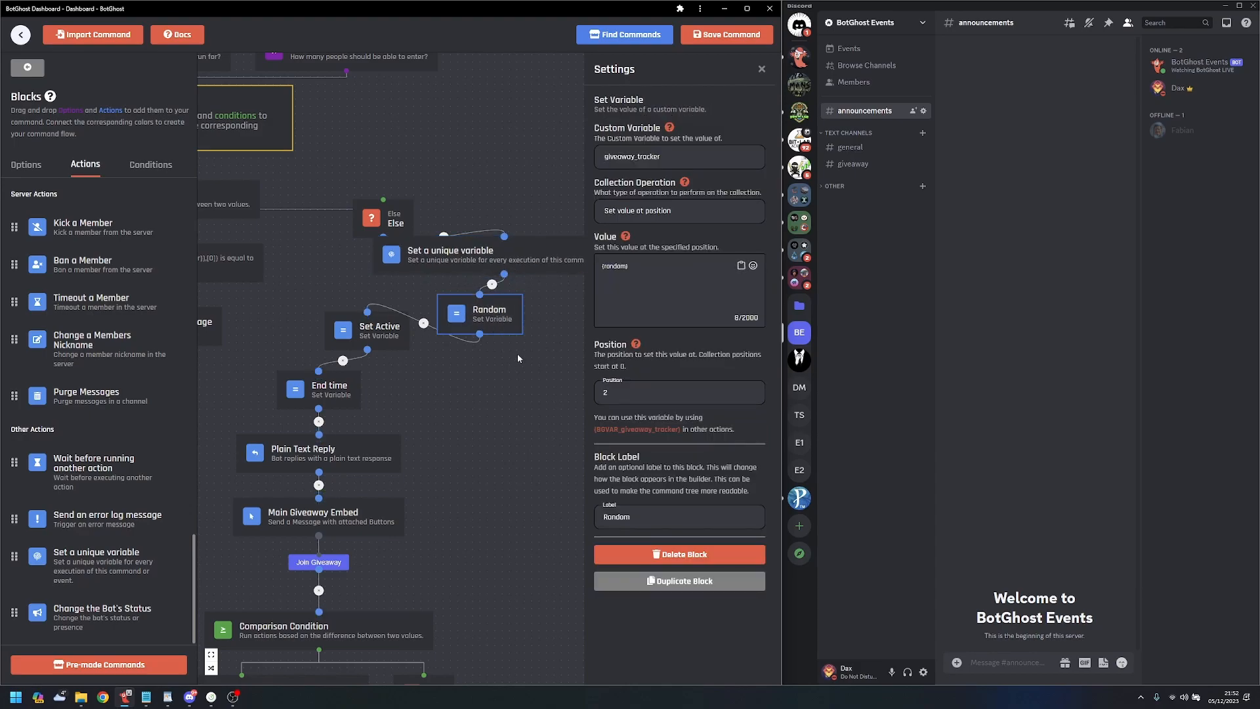
- Auto-arrange the command's blocks and check the settings of the Random block
{"action": "left_click", "coordinate": [513, 394]}
{"action": "scroll", "coordinate": [515, 392], "scroll_direction": "down", "scroll_amount": 3}
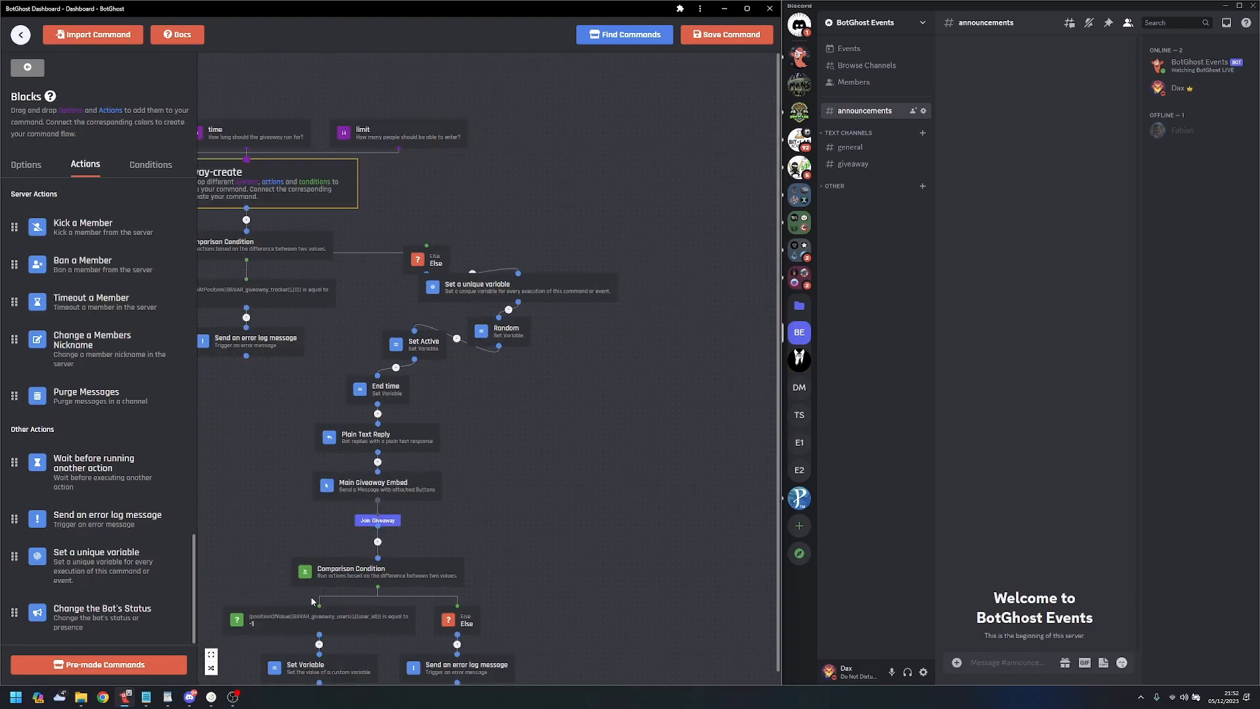
{"action": "left_click", "coordinate": [211, 668]}
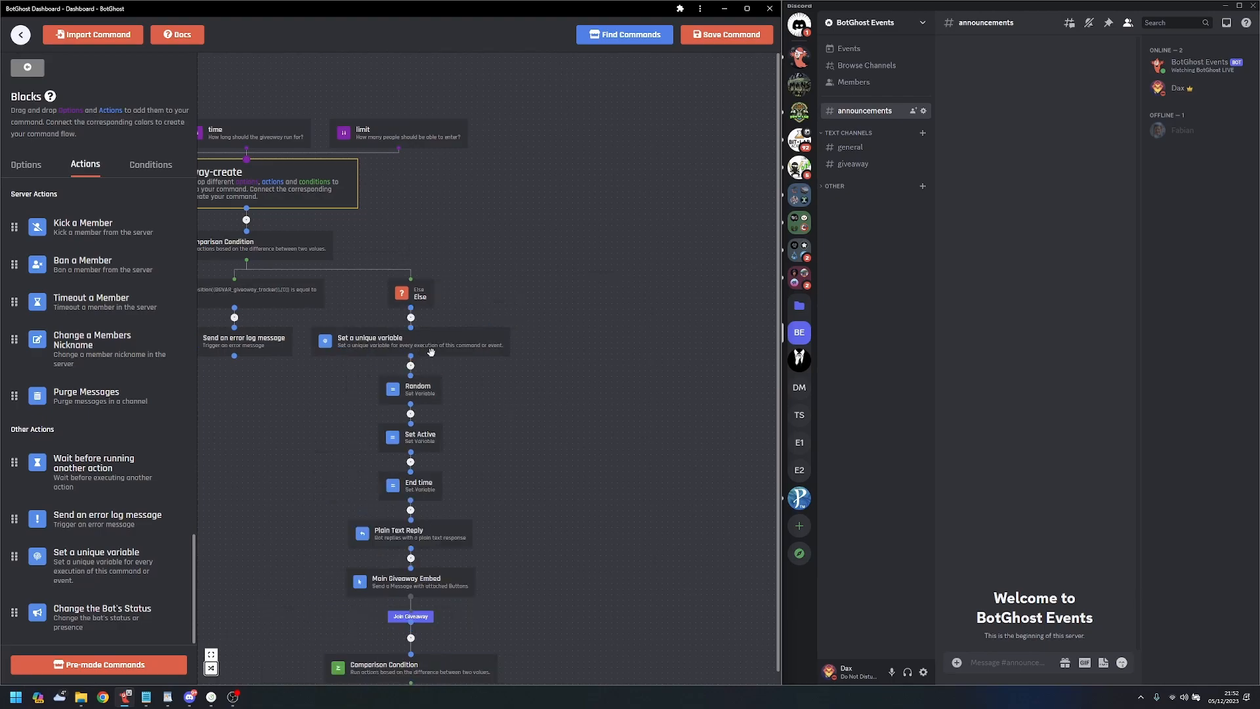
{"action": "left_click", "coordinate": [433, 392]}
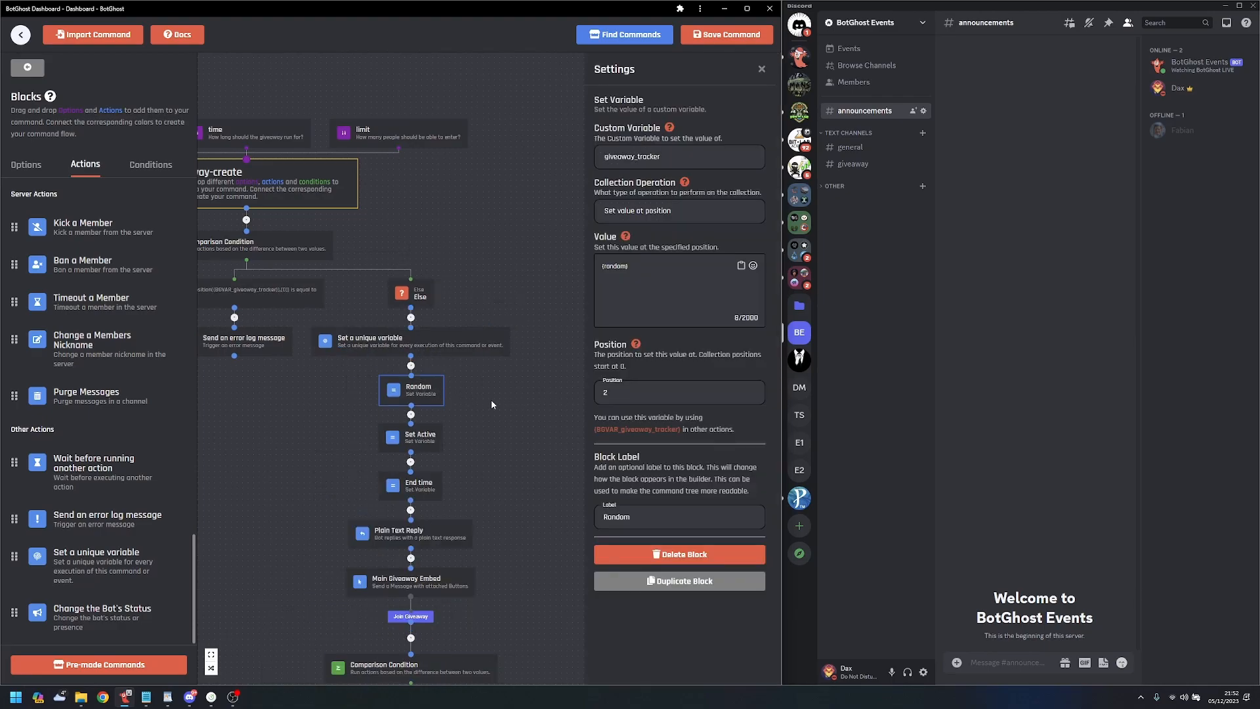
- Remove the connection between the Join Giveaway button and the existing Comparison Condition
{"action": "left_click", "coordinate": [502, 466]}
{"action": "left_click_drag", "start_coordinate": [501, 466], "coordinate": [614, 220]}
{"action": "scroll", "coordinate": [647, 374], "scroll_direction": "up", "scroll_amount": 5}
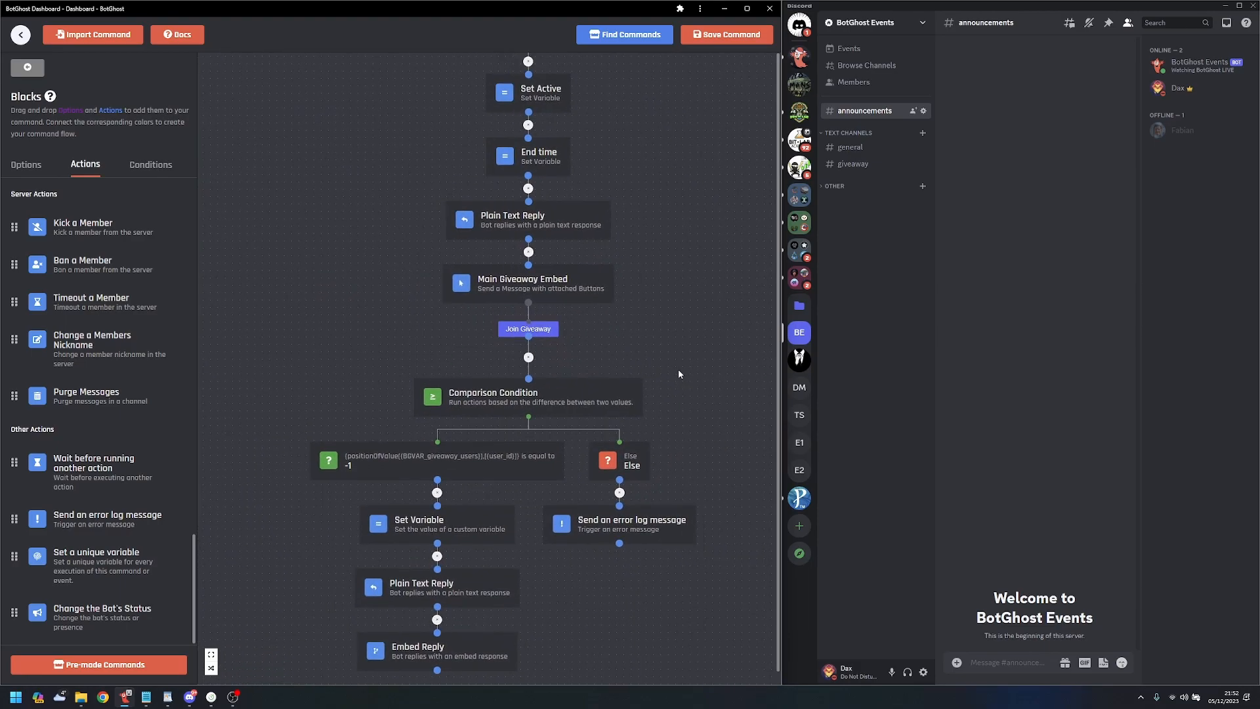
{"action": "left_click", "coordinate": [528, 358]}
{"action": "scroll", "coordinate": [621, 340], "scroll_direction": "down", "scroll_amount": 2}
{"action": "scroll", "coordinate": [661, 336], "scroll_direction": "up", "scroll_amount": 2}
{"action": "left_click_drag", "start_coordinate": [706, 357], "coordinate": [681, 309]}
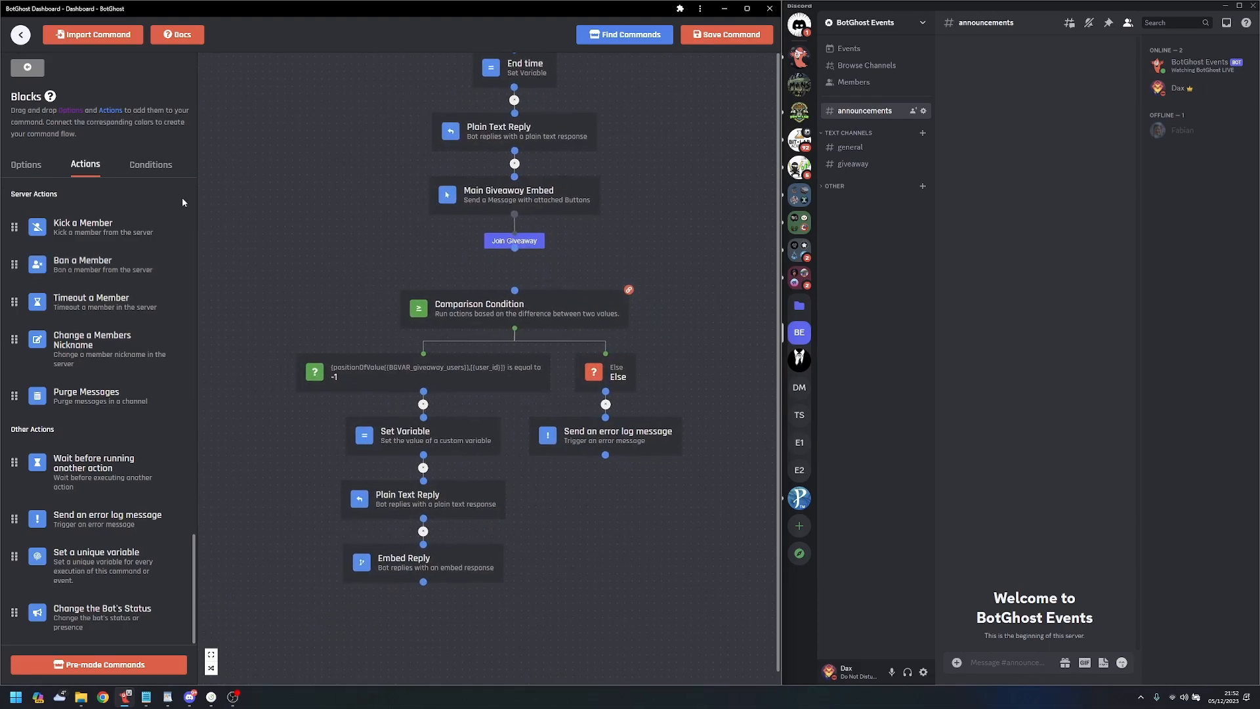
- Add a new Comparison Condition beneath the Join Giveaway button and connect the button to it
{"action": "left_click", "coordinate": [150, 164]}
{"action": "left_click_drag", "start_coordinate": [115, 205], "coordinate": [316, 244]}
{"action": "left_click_drag", "start_coordinate": [398, 202], "coordinate": [322, 176]}
{"action": "left_click_drag", "start_coordinate": [365, 312], "coordinate": [283, 312]}
{"action": "left_click_drag", "start_coordinate": [314, 237], "coordinate": [402, 229]}
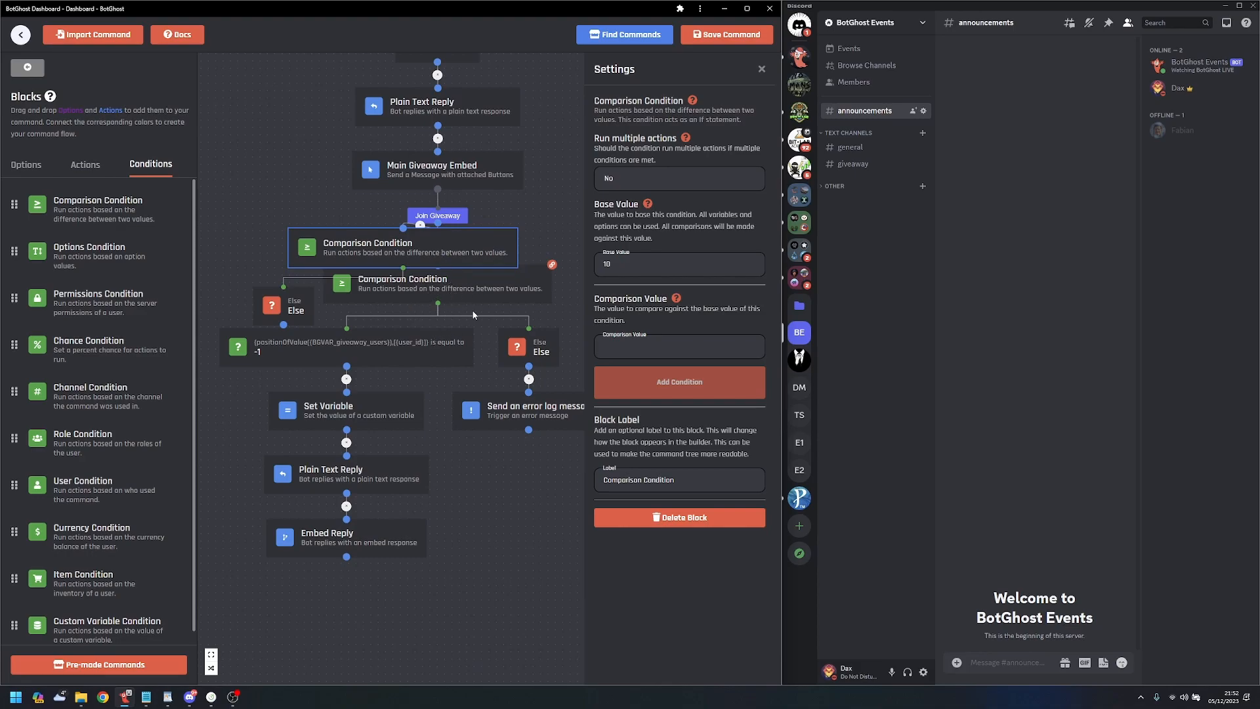
{"action": "left_click_drag", "start_coordinate": [455, 246], "coordinate": [462, 252]}
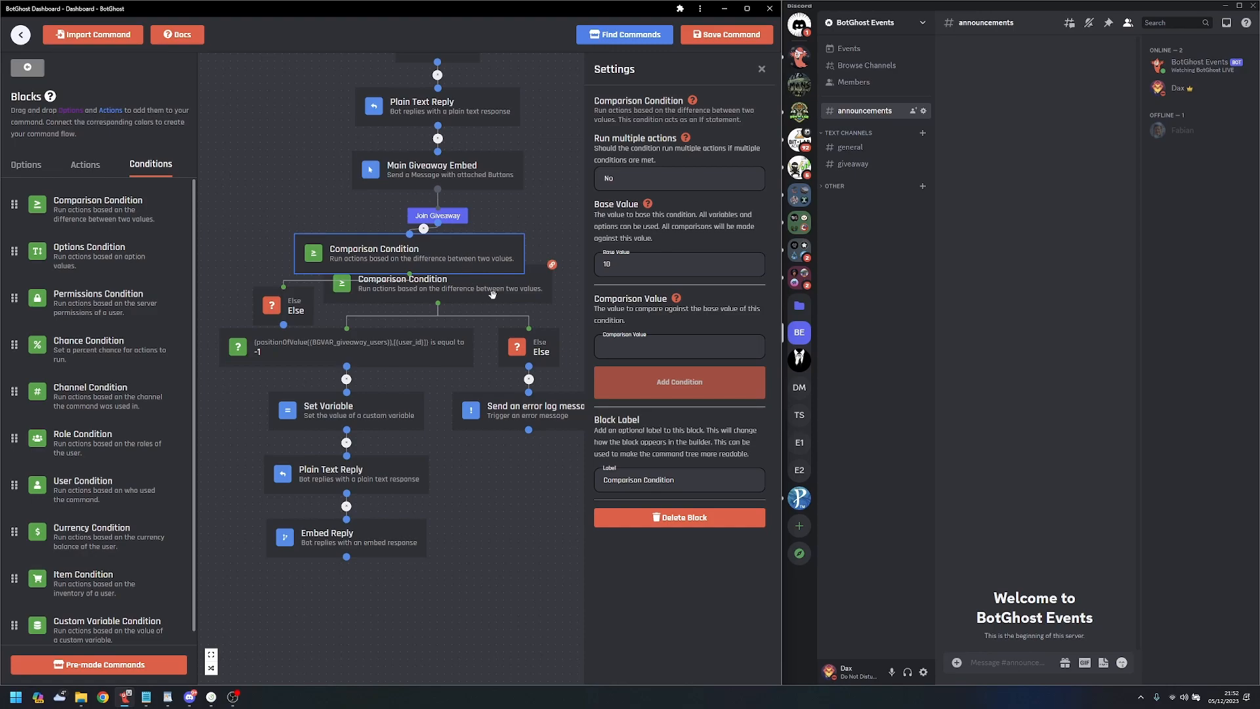
- Copy the unique variable reference {random} from the Set a unique variable block
{"action": "scroll", "coordinate": [540, 242], "scroll_direction": "up", "scroll_amount": 5}
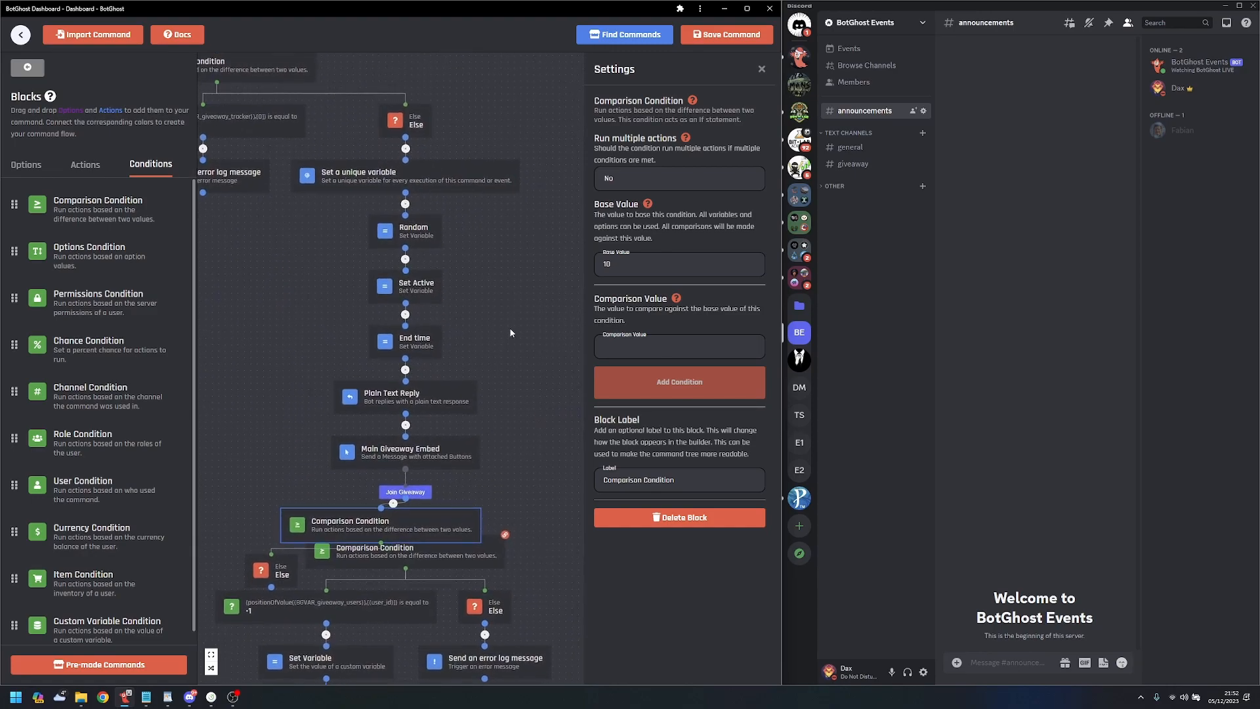
{"action": "scroll", "coordinate": [510, 325], "scroll_direction": "up", "scroll_amount": 2}
{"action": "left_click", "coordinate": [455, 281]}
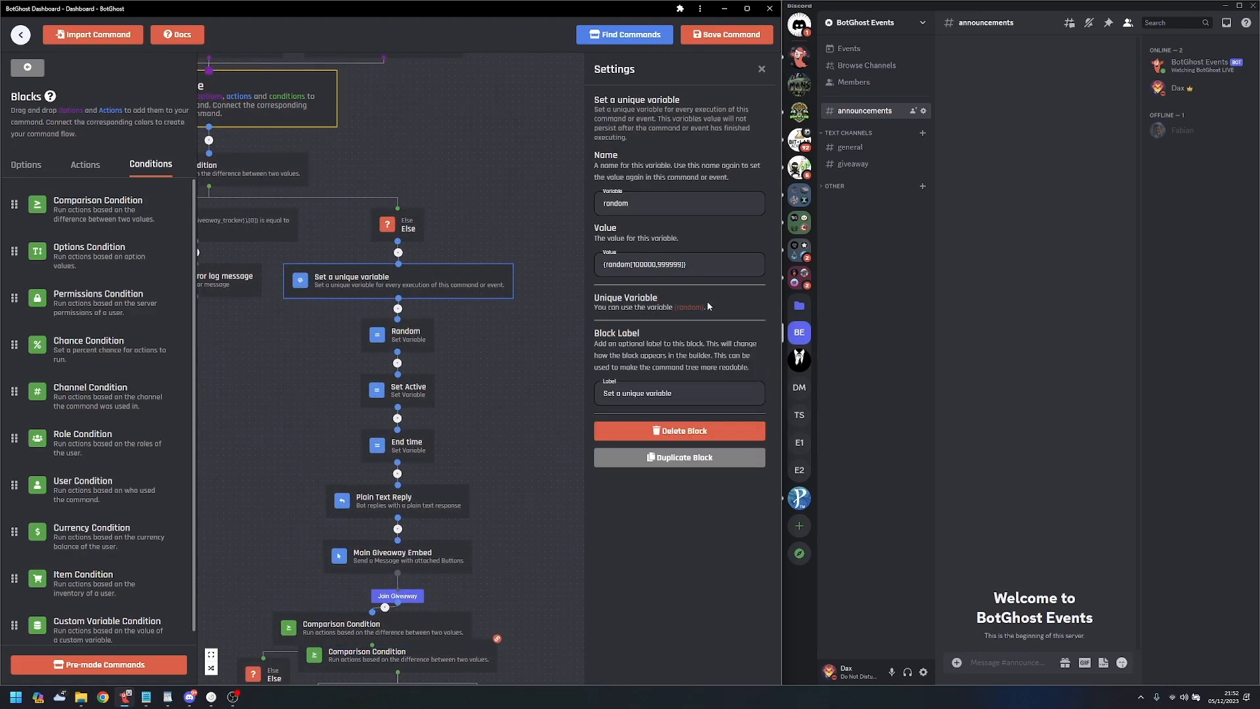
{"action": "left_click_drag", "start_coordinate": [706, 304], "coordinate": [676, 307]}
{"action": "key", "text": "ctrl+c"}
- Replace the new Comparison Condition's base value with {random}
{"action": "left_click", "coordinate": [529, 499]}
{"action": "scroll", "coordinate": [528, 499], "scroll_direction": "down", "scroll_amount": 4}
{"action": "left_click", "coordinate": [430, 416]}
{"action": "left_click", "coordinate": [618, 263]}
{"action": "type", "text": "10"}
{"action": "key", "text": "BackSpace"}
{"action": "key", "text": "BackSpace"}
{"action": "key", "text": "ctrl+v"}
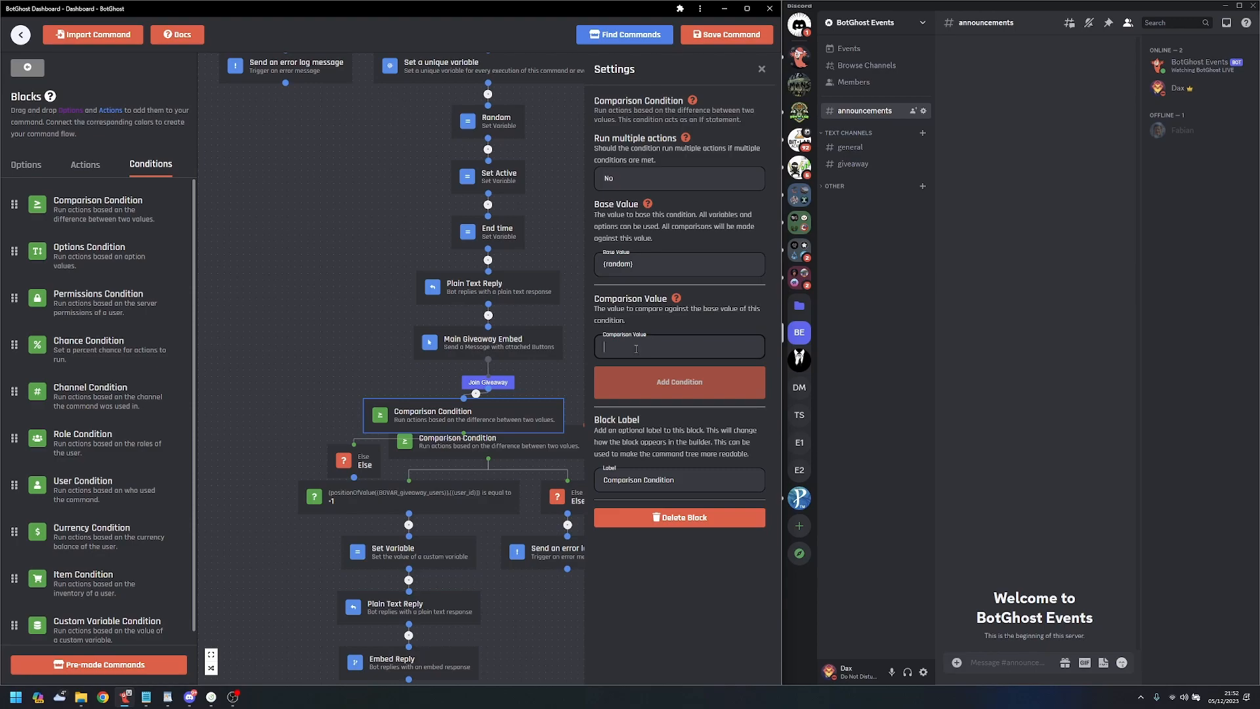
- Move the new Comparison Condition and its Else branch clear of the existing condition blocks and select the condition
{"action": "scroll", "coordinate": [548, 197], "scroll_direction": "up", "scroll_amount": 2}
{"action": "left_click", "coordinate": [449, 210]}
{"action": "left_click_drag", "start_coordinate": [519, 303], "coordinate": [531, 123]}
{"action": "left_click_drag", "start_coordinate": [485, 379], "coordinate": [384, 365]}
{"action": "left_click_drag", "start_coordinate": [334, 450], "coordinate": [255, 449]}
{"action": "left_click", "coordinate": [353, 374]}
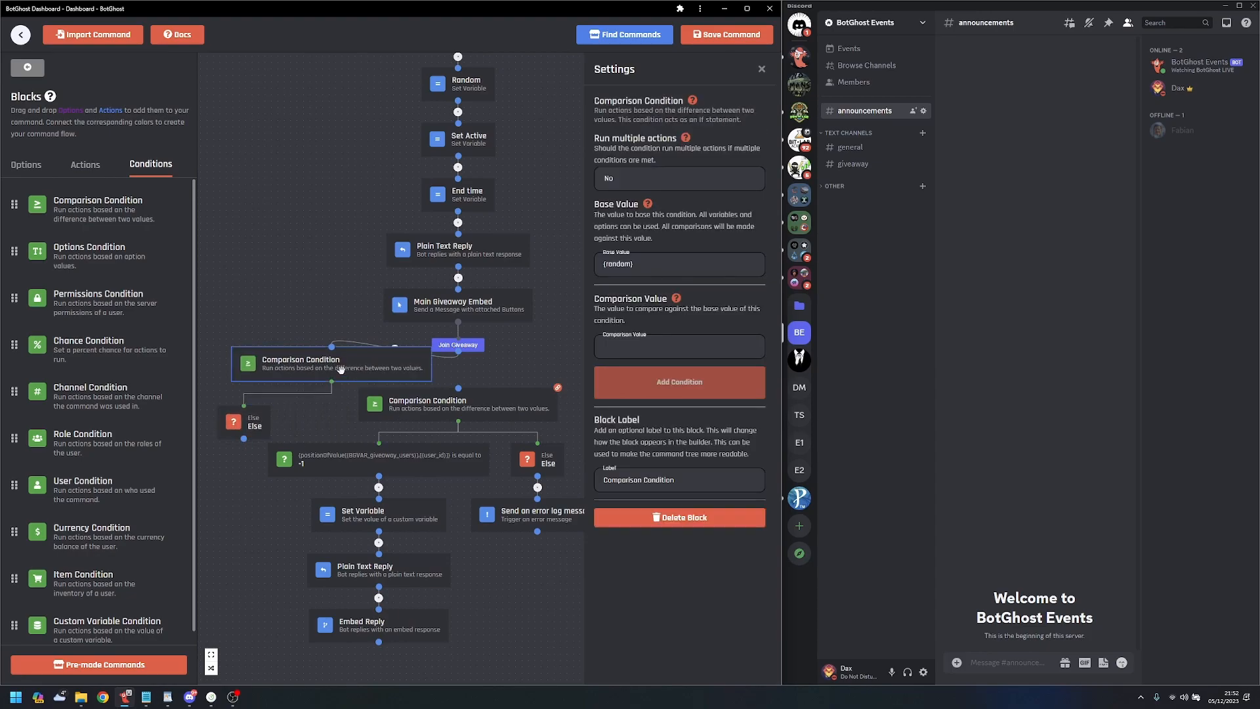
- Add a Plain Text Reply block and insert the giveaway_tracker (Value at Position) variable into its content for copying
{"action": "left_click", "coordinate": [82, 164]}
{"action": "left_click_drag", "start_coordinate": [76, 279], "coordinate": [269, 248]}
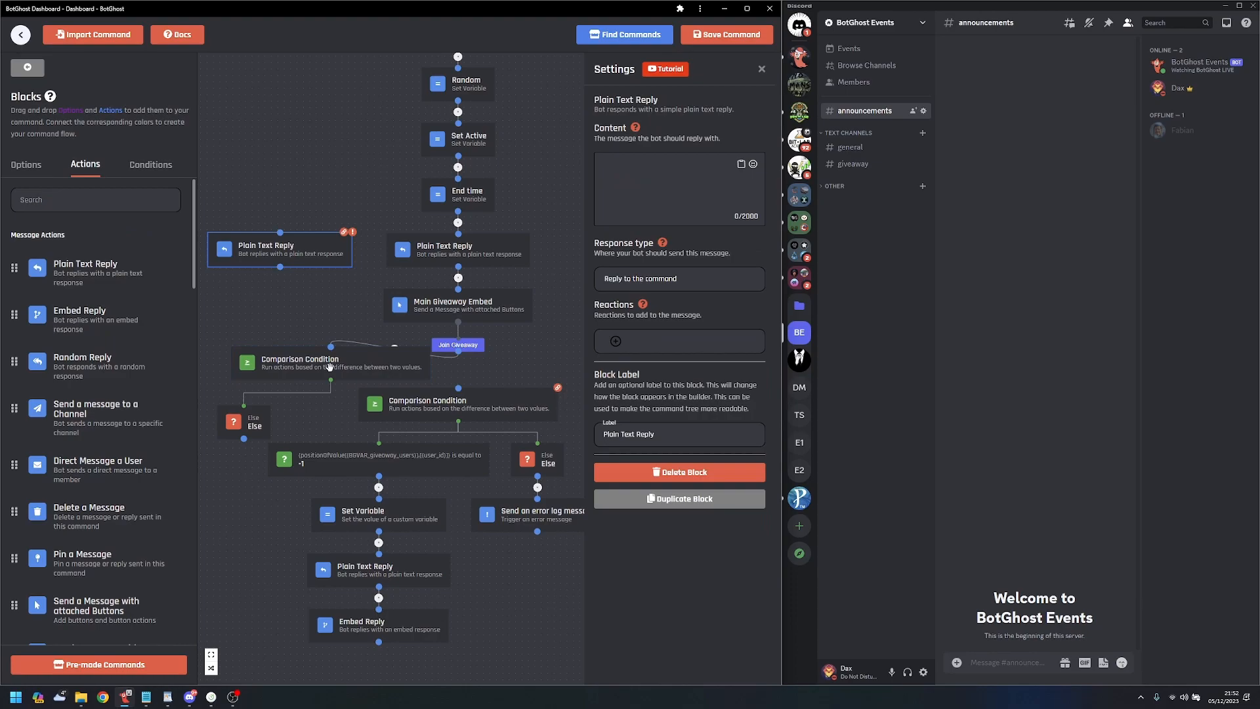
{"action": "left_click", "coordinate": [741, 164]}
{"action": "left_click", "coordinate": [638, 243]}
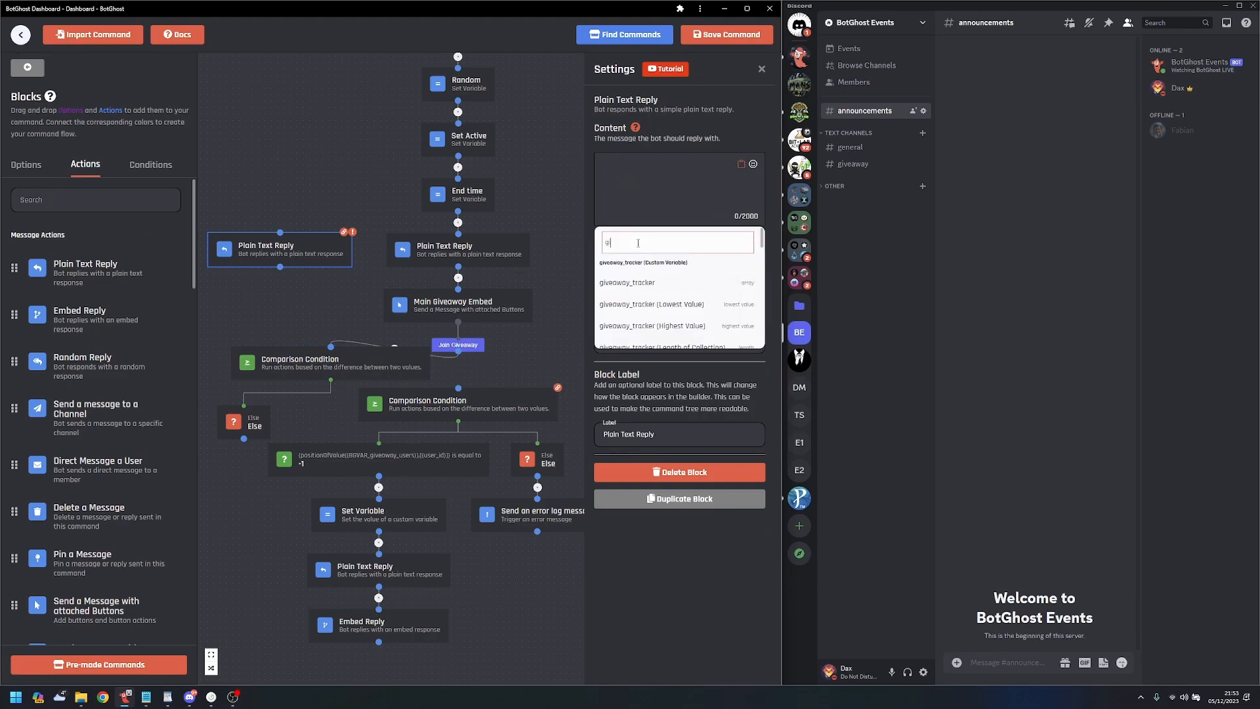
{"action": "scroll", "coordinate": [682, 276], "scroll_direction": "down", "scroll_amount": 5}
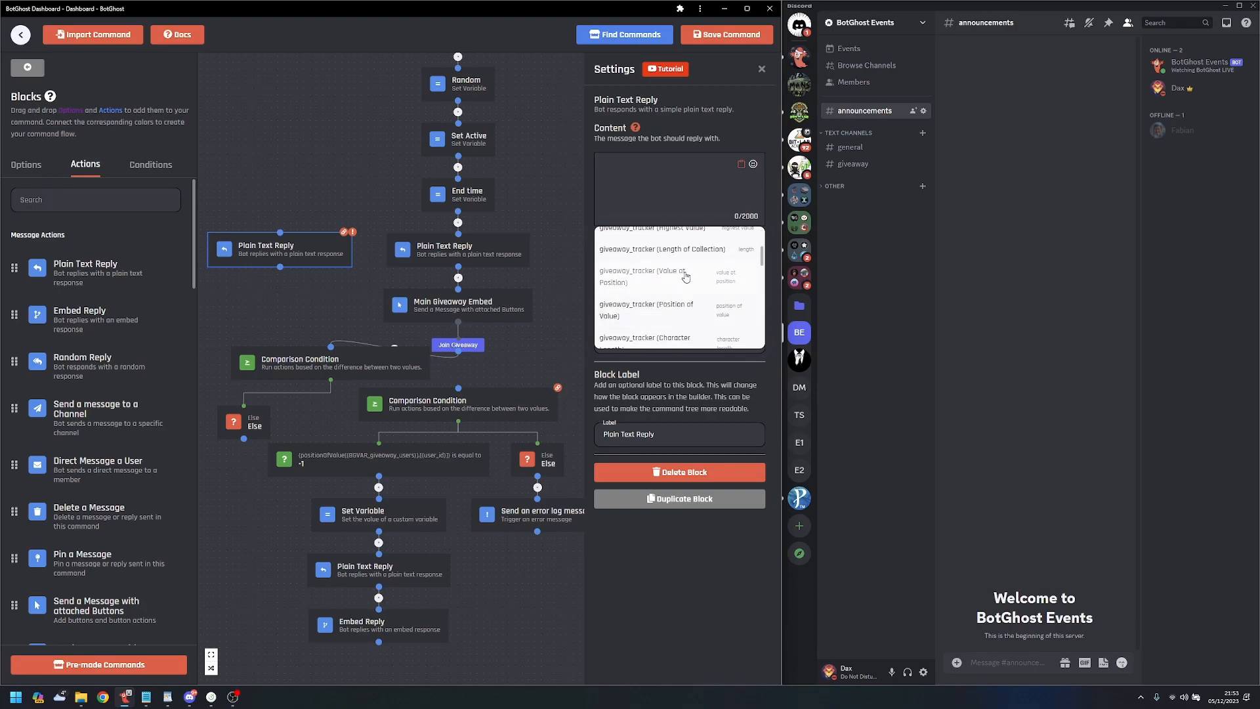
{"action": "left_click", "coordinate": [671, 279]}
{"action": "left_click", "coordinate": [609, 175]}
- Add a condition with comparison value {valueAtPosition({BGVAR_giveaway_tracker},[2])} and connect its branch to the existing Comparison Condition
{"action": "left_click", "coordinate": [339, 372]}
{"action": "left_click", "coordinate": [679, 346]}
{"action": "type", "text": "{valueAtPosition({BGVAR_giveaway_tracker},[2])}"}
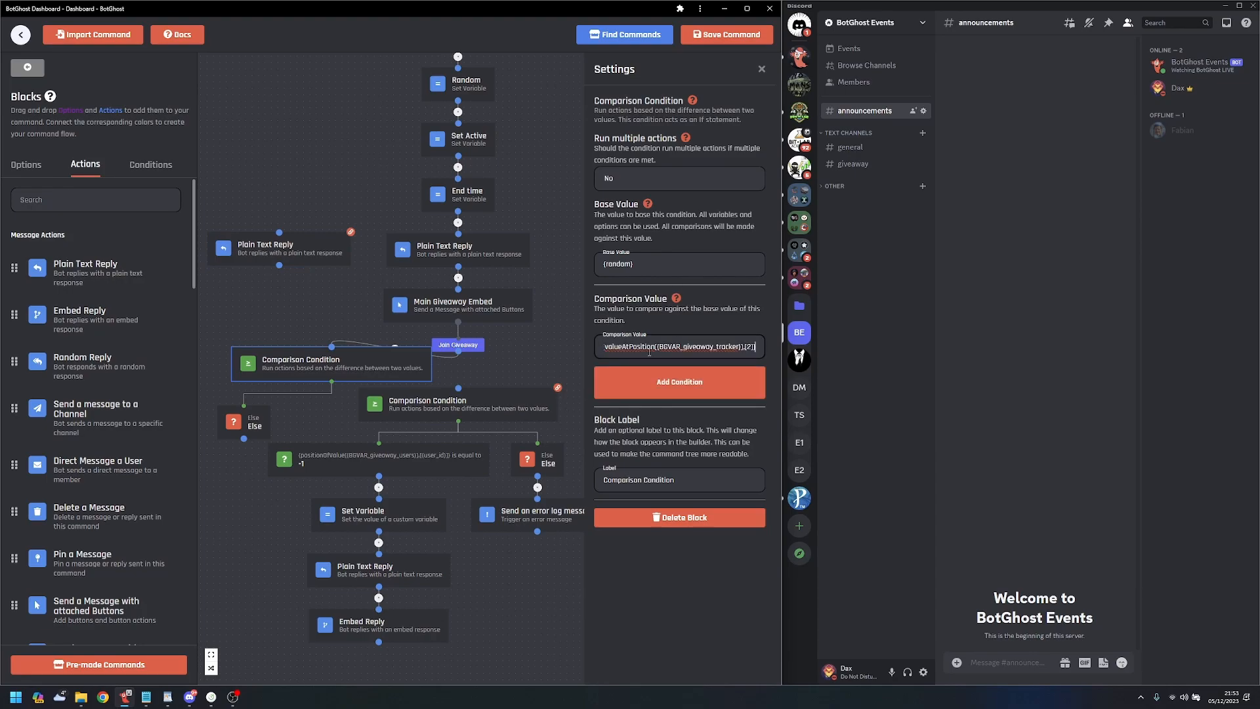
{"action": "left_click", "coordinate": [700, 382]}
{"action": "left_click_drag", "start_coordinate": [427, 426], "coordinate": [459, 387]}
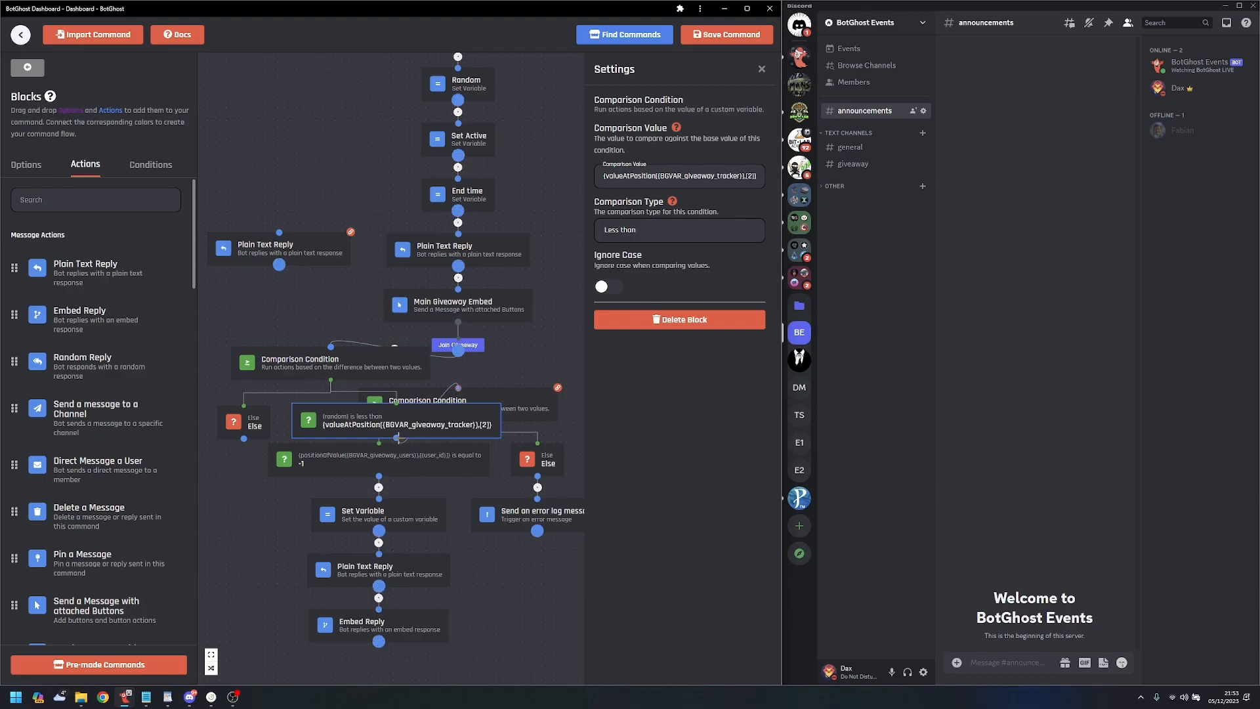
- Delete the unconnected Plain Text Reply block and auto-arrange the remaining blocks
{"action": "left_click", "coordinate": [289, 249]}
{"action": "key", "text": "Delete"}
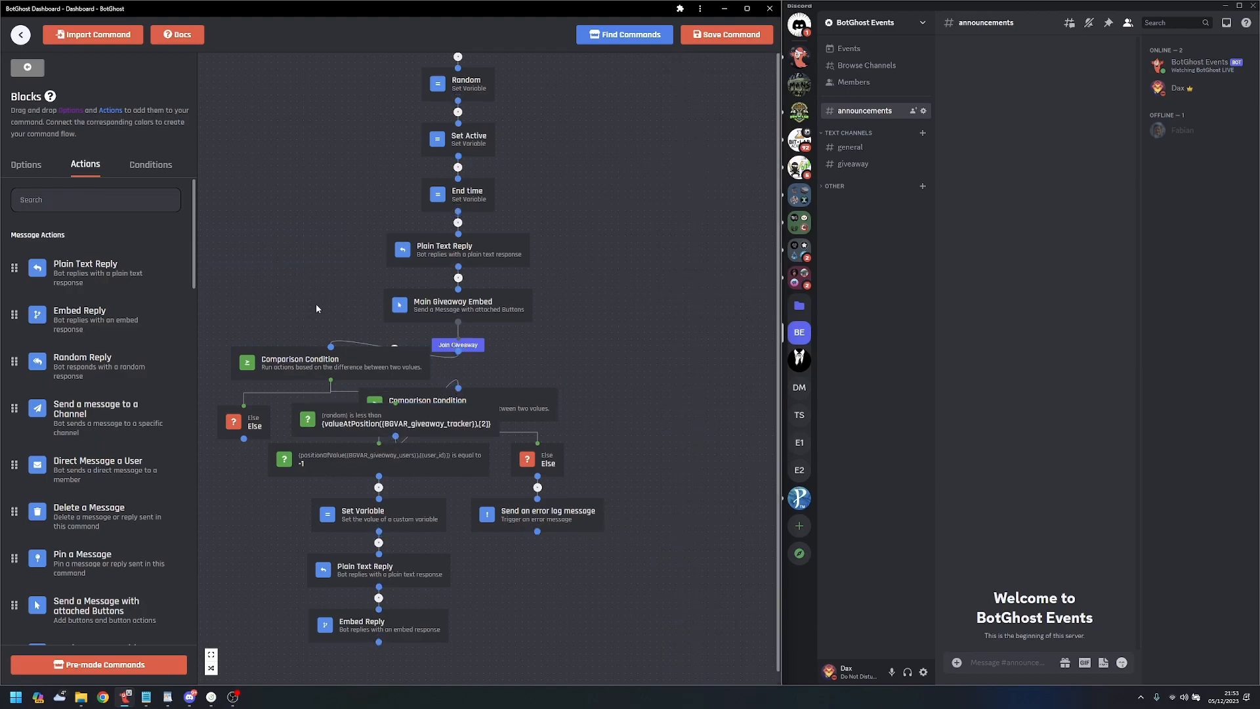
{"action": "left_click", "coordinate": [211, 668]}
- Duplicate the Send an error log message block and connect the copy to the {random} condition's Else branch
{"action": "left_click_drag", "start_coordinate": [285, 407], "coordinate": [315, 222]}
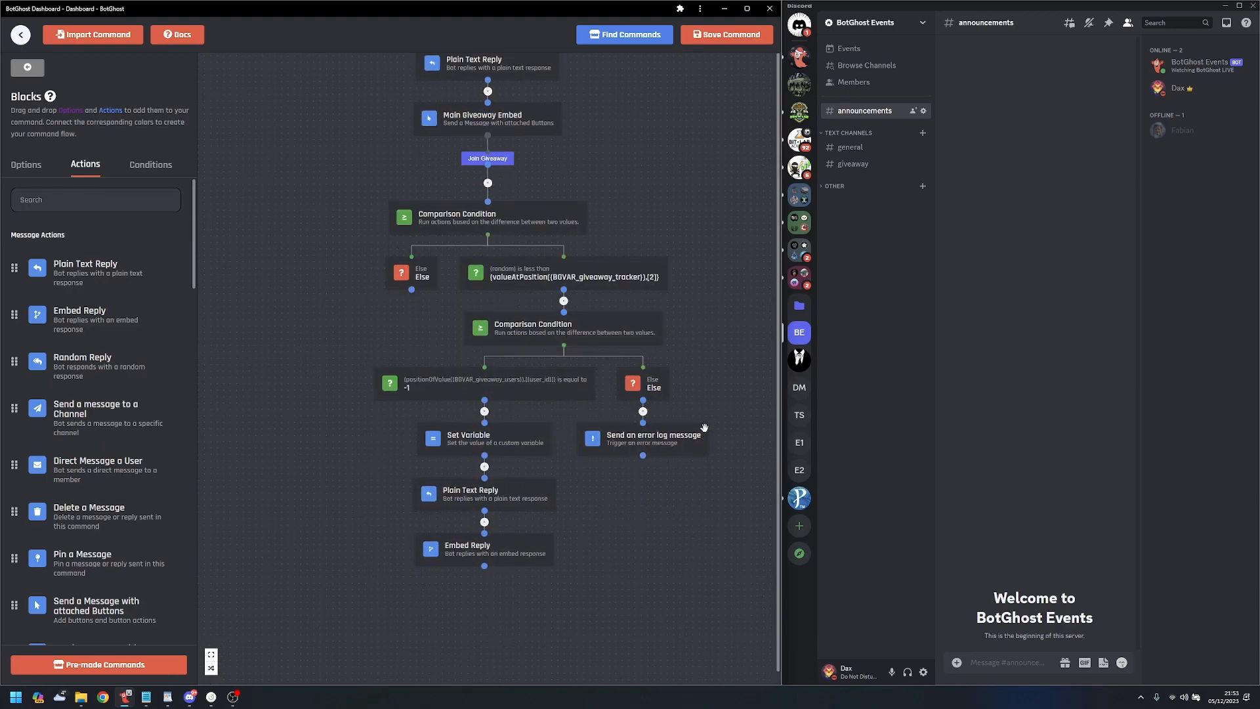
{"action": "left_click", "coordinate": [699, 444]}
{"action": "left_click", "coordinate": [698, 462]}
{"action": "mouse_move", "coordinate": [675, 436]}
{"action": "left_mouse_down"}
{"action": "mouse_move", "coordinate": [587, 430]}
{"action": "mouse_move", "coordinate": [367, 313]}
{"action": "left_mouse_up"}
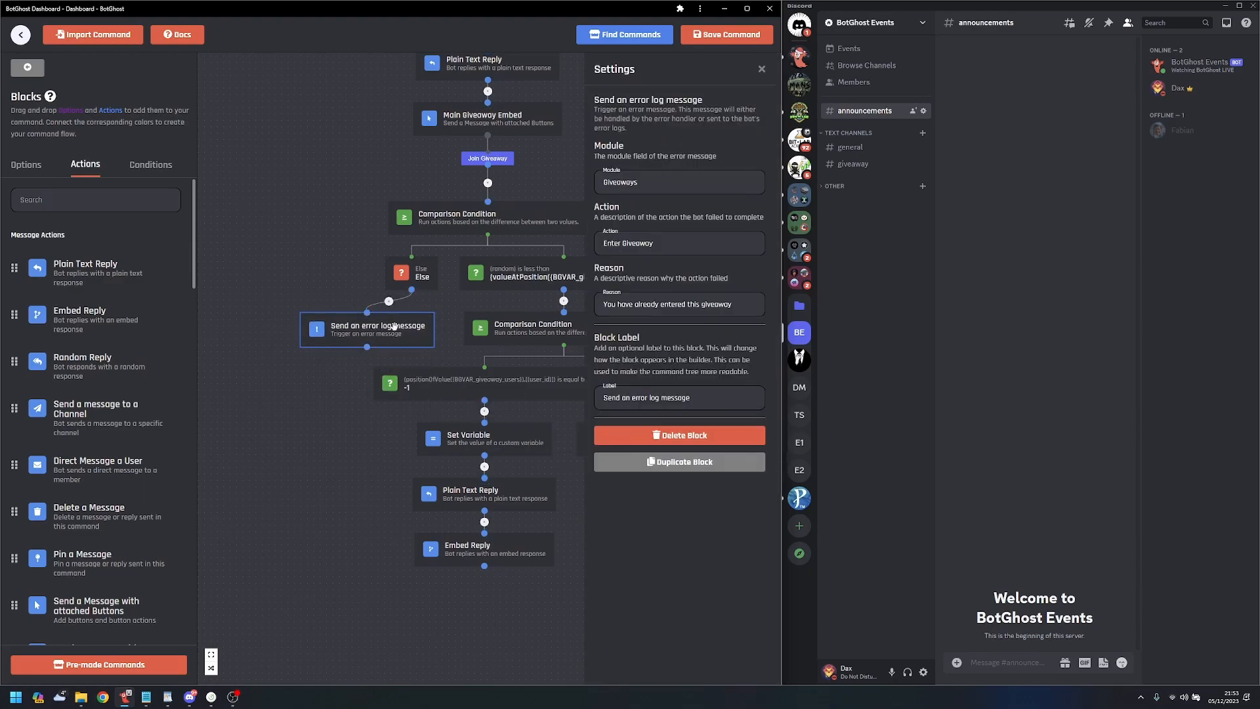
- Set the duplicated error log message's reason to "This giveaway has already ended."
{"action": "left_click", "coordinate": [707, 254]}
{"action": "left_click", "coordinate": [754, 307]}
{"action": "key", "text": "ctrl+a"}
{"action": "type", "text": "This giveaway has already e"}
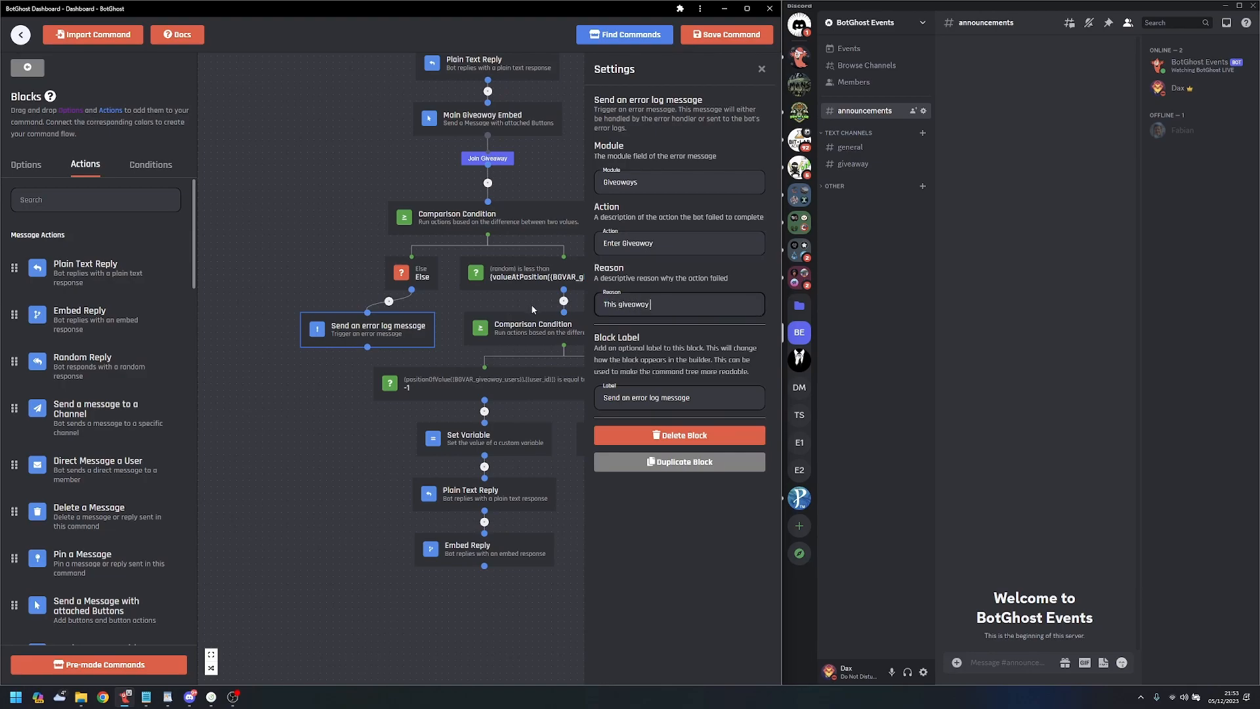
{"action": "type", "text": "nded."}
{"action": "left_click", "coordinate": [530, 305]}
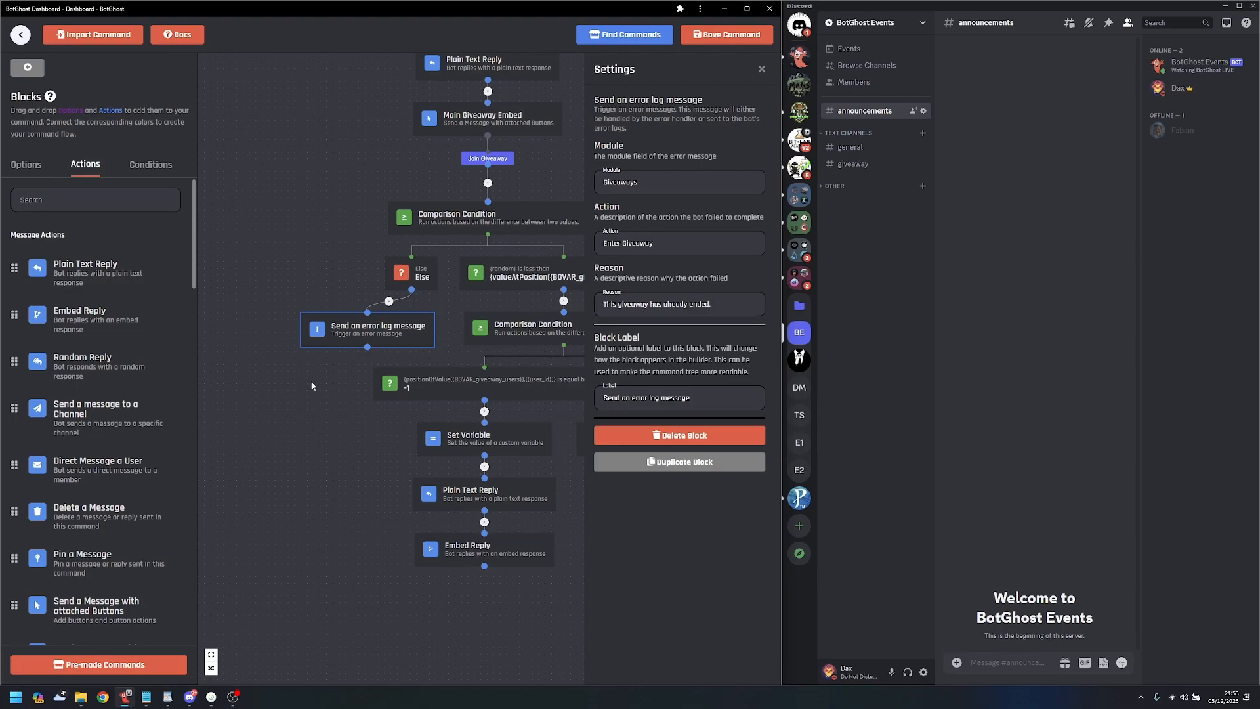
- Auto-arrange the blocks and save the command
{"action": "left_click", "coordinate": [211, 668]}
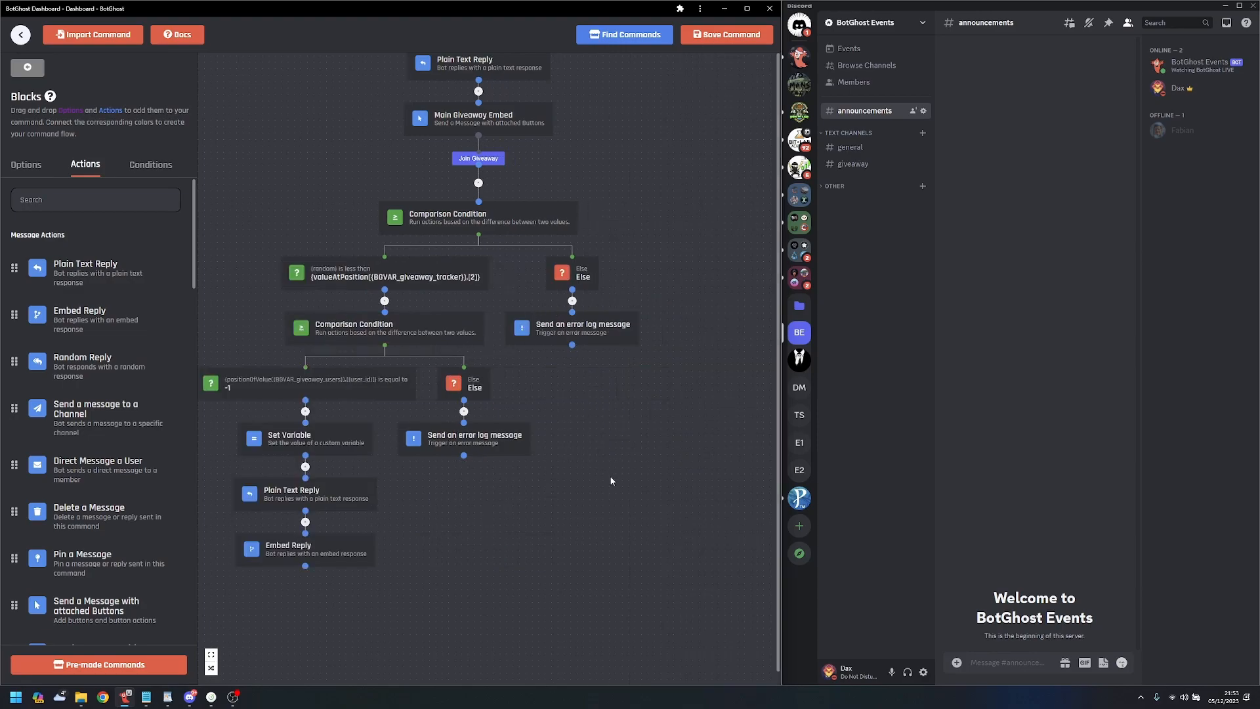
{"action": "scroll", "coordinate": [605, 469], "scroll_direction": "down", "scroll_amount": 3}
{"action": "scroll", "coordinate": [609, 478], "scroll_direction": "up", "scroll_amount": 1}
{"action": "left_click", "coordinate": [727, 34]}
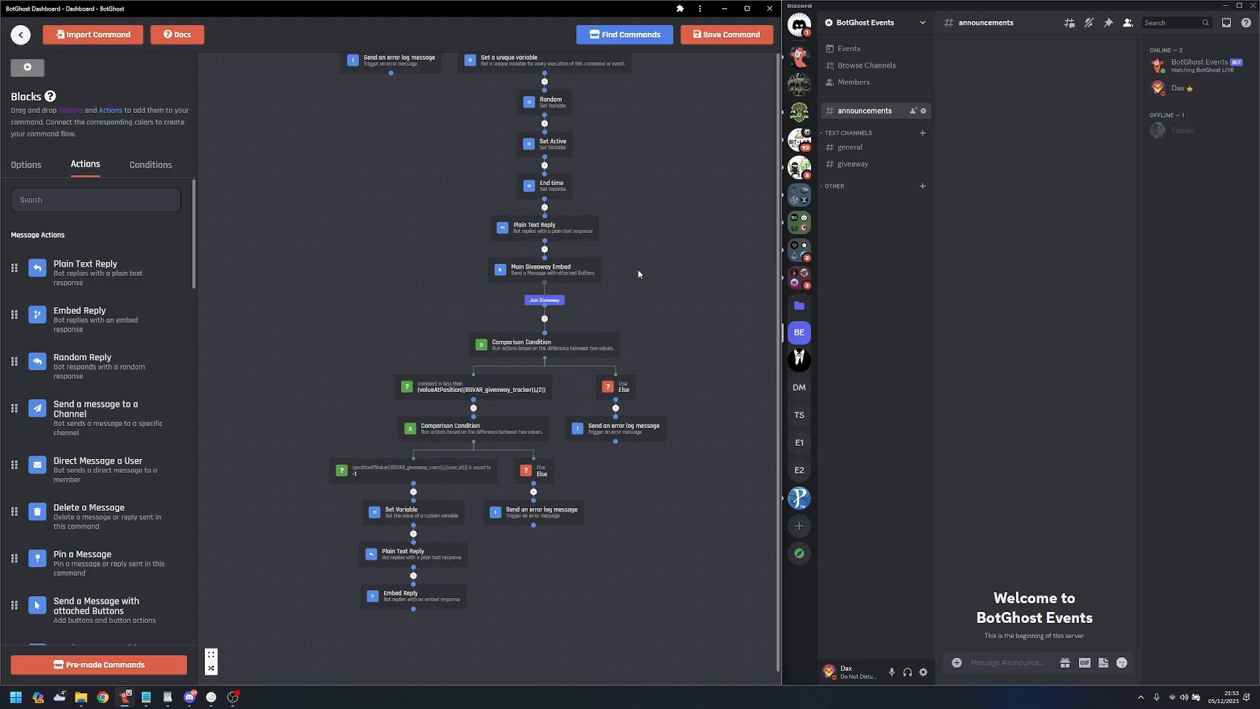
- Review the unique variable block, the Random block and the flow down to the Join Giveaway conditions
{"action": "scroll", "coordinate": [638, 274], "scroll_direction": "up", "scroll_amount": 5}
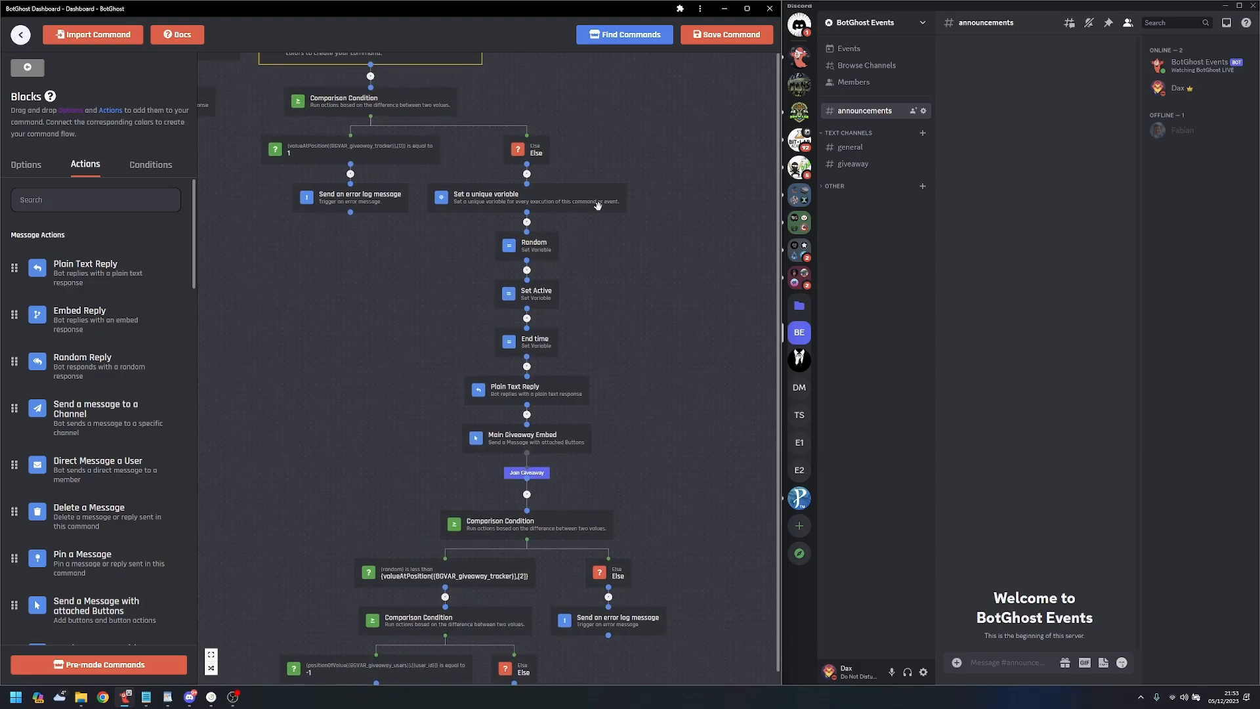
{"action": "left_click", "coordinate": [580, 202]}
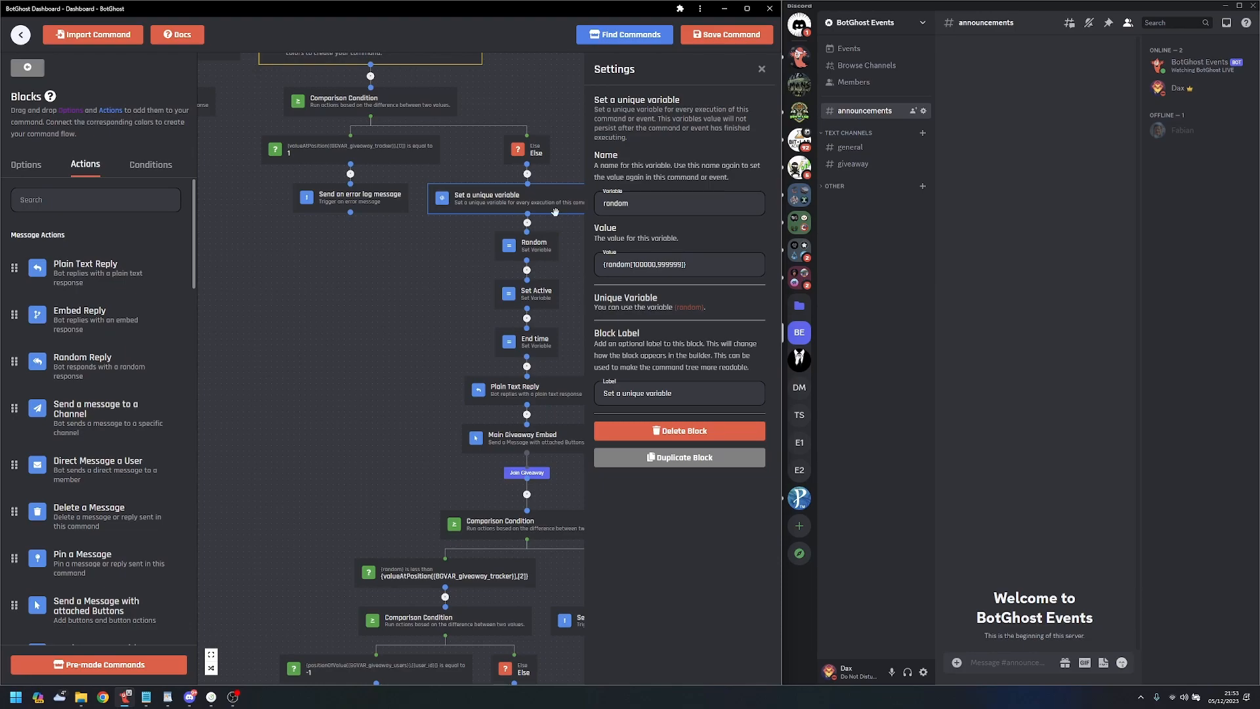
{"action": "left_click", "coordinate": [550, 239]}
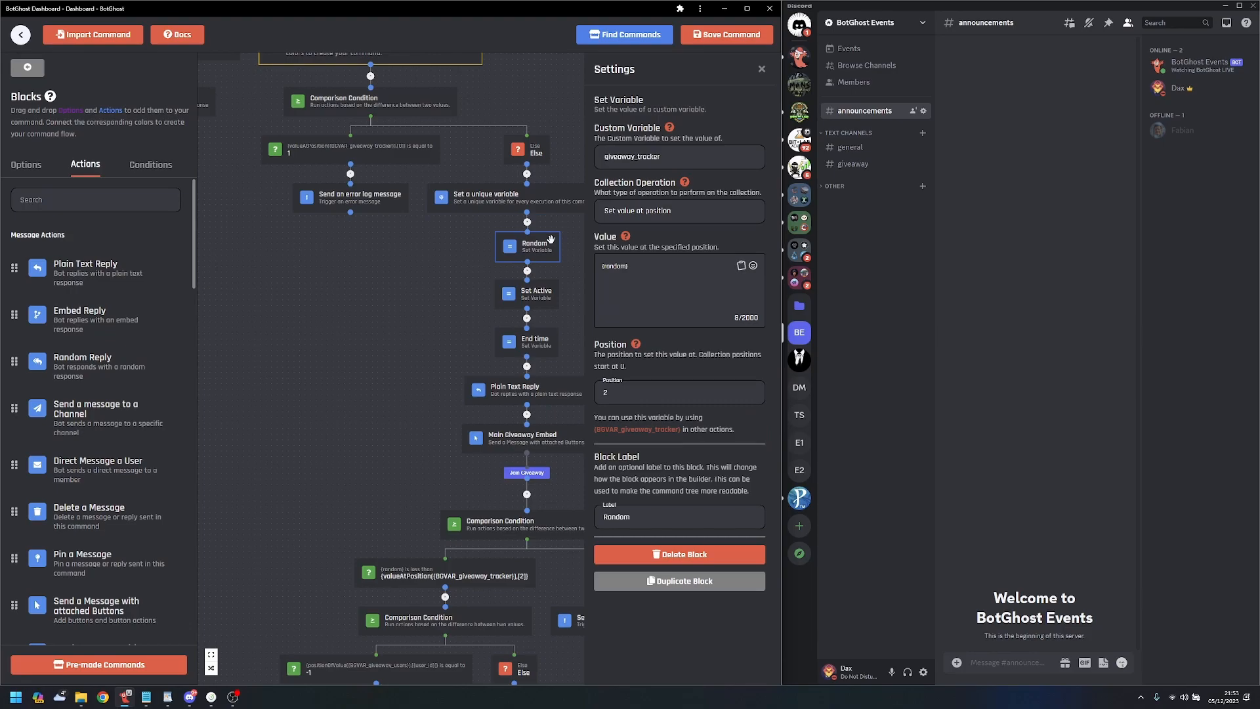
{"action": "left_click", "coordinate": [404, 345]}
{"action": "left_click_drag", "start_coordinate": [387, 426], "coordinate": [404, 273]}
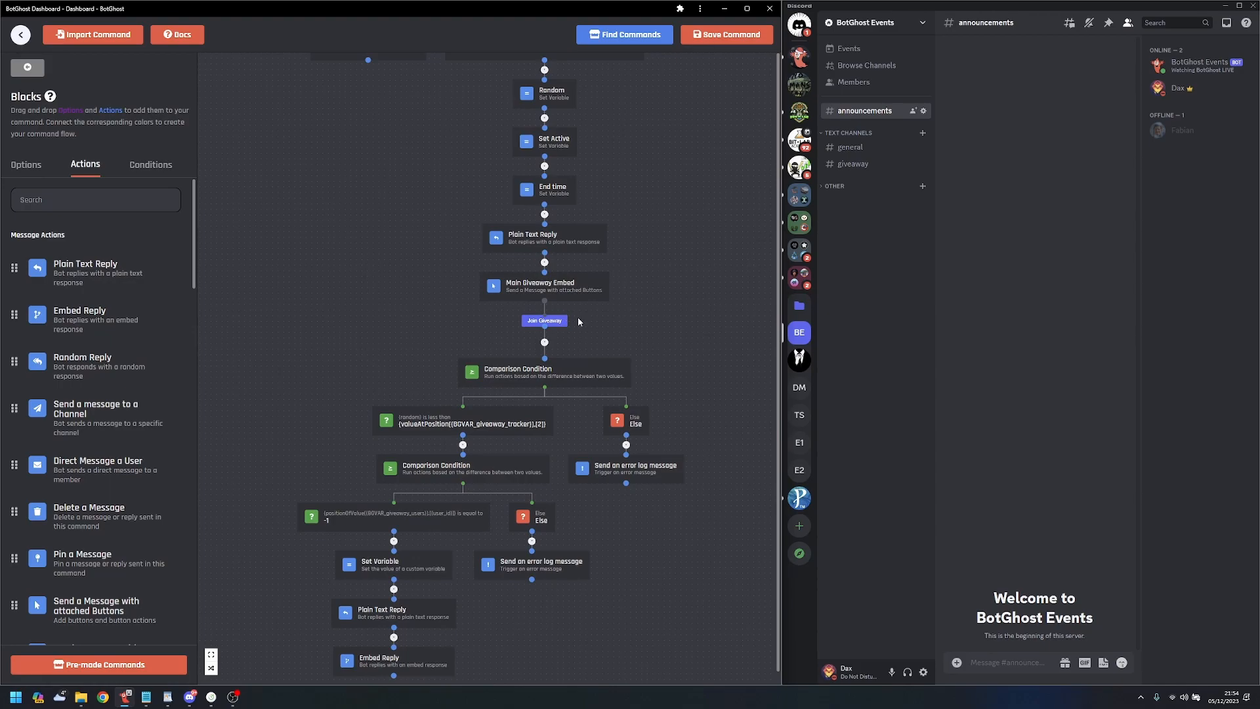
{"action": "left_click_drag", "start_coordinate": [626, 344], "coordinate": [625, 462]}
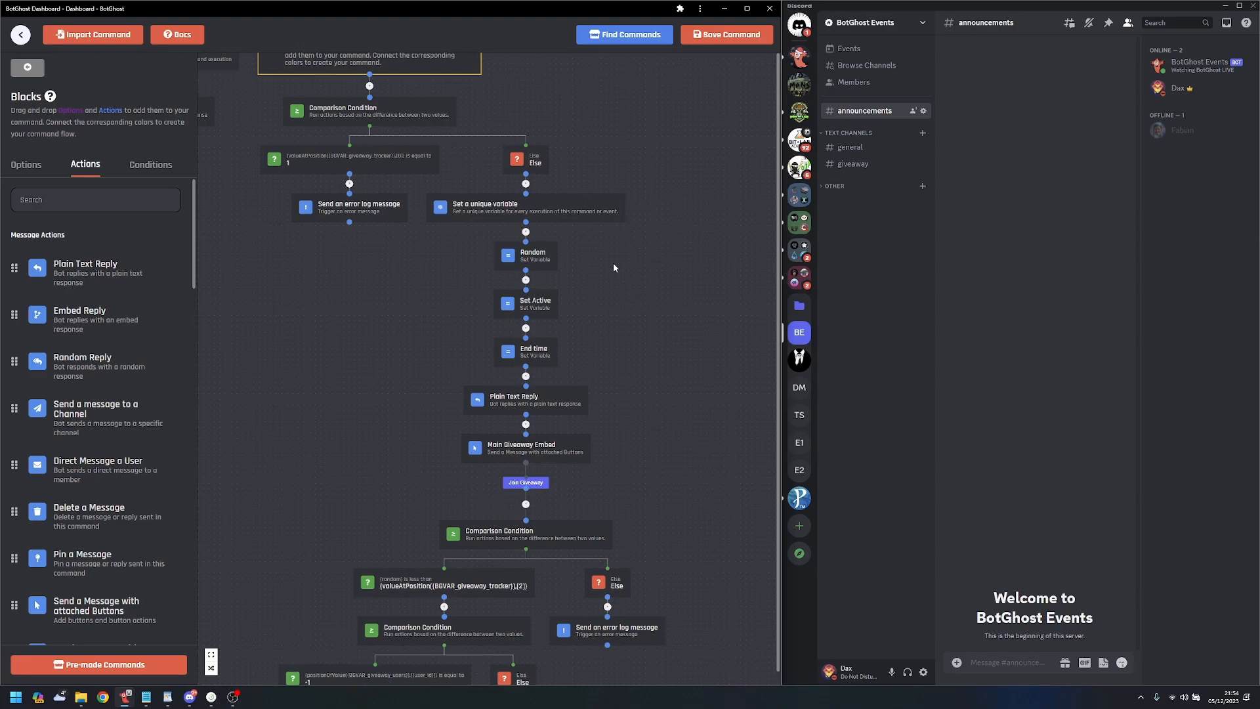
- Open the comparison type options of the {random} condition under Join Giveaway
{"action": "left_click_drag", "start_coordinate": [636, 427], "coordinate": [674, 236]}
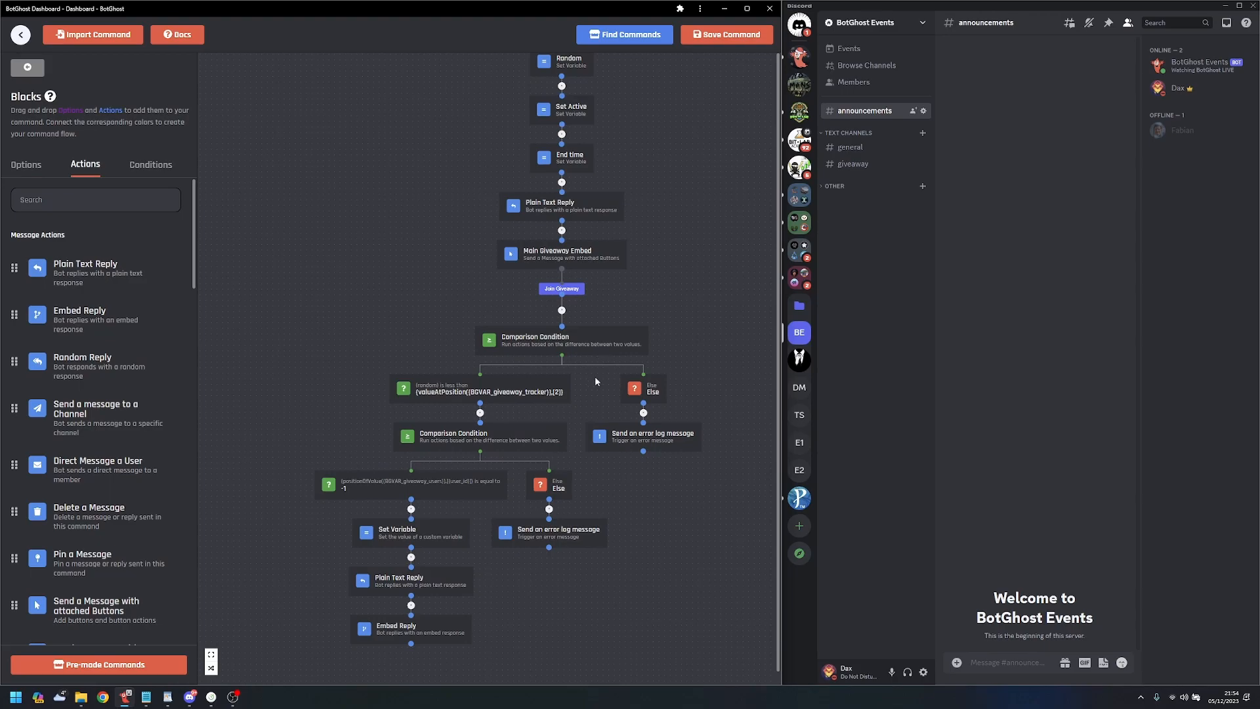
{"action": "left_click", "coordinate": [520, 398]}
{"action": "left_click", "coordinate": [630, 230]}
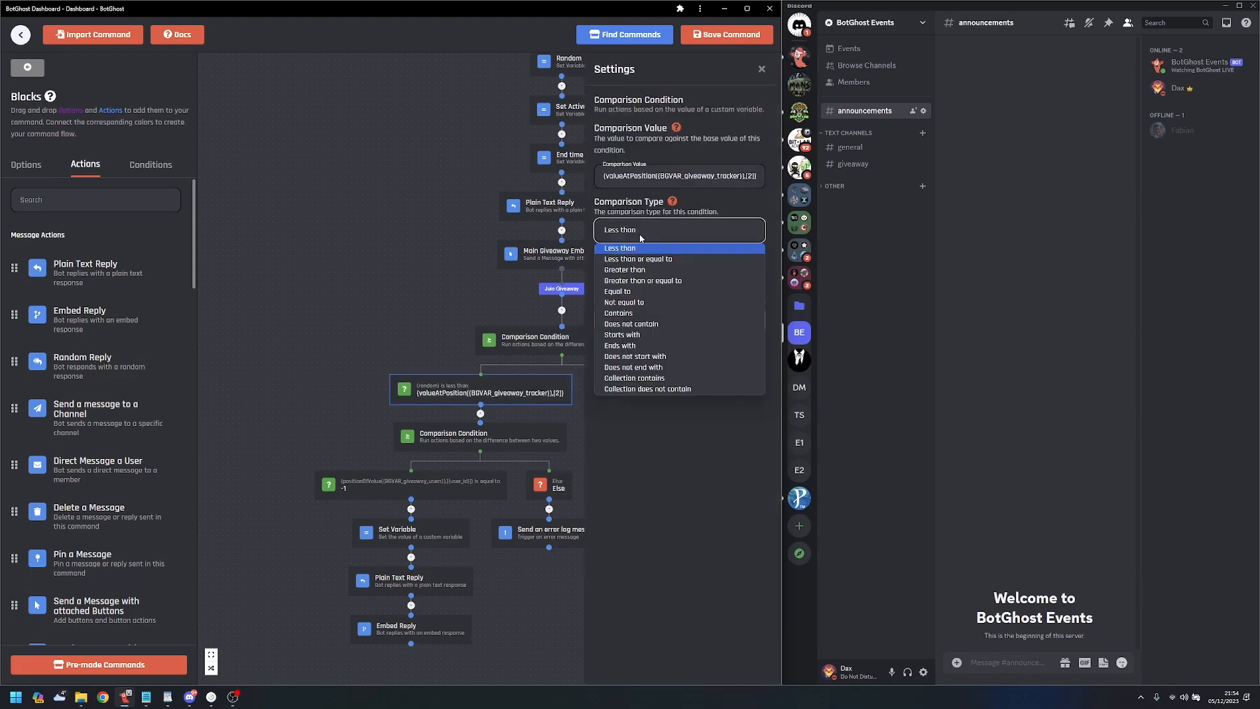
- Set the random condition's comparison type to Equal to, and check the settings of the block that sets the unique variable random
{"action": "left_click", "coordinate": [628, 291]}
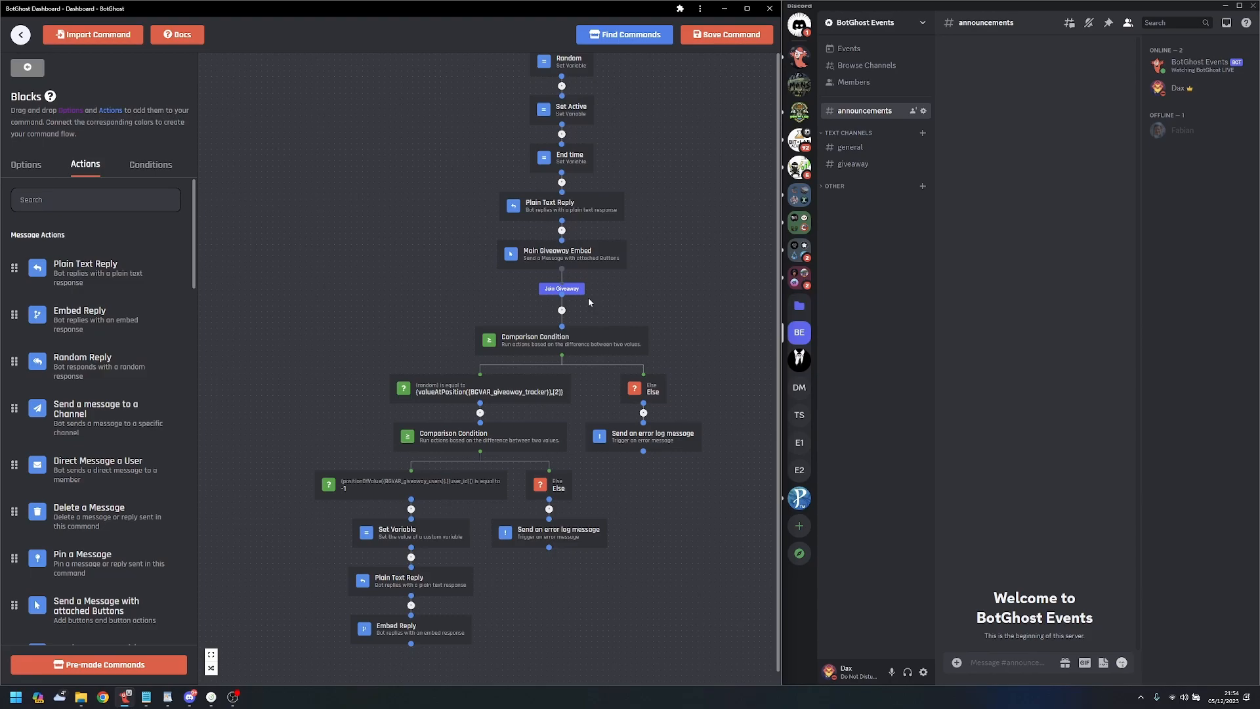
{"action": "scroll", "coordinate": [588, 297], "scroll_direction": "up", "scroll_amount": 5}
{"action": "left_click", "coordinate": [583, 219]}
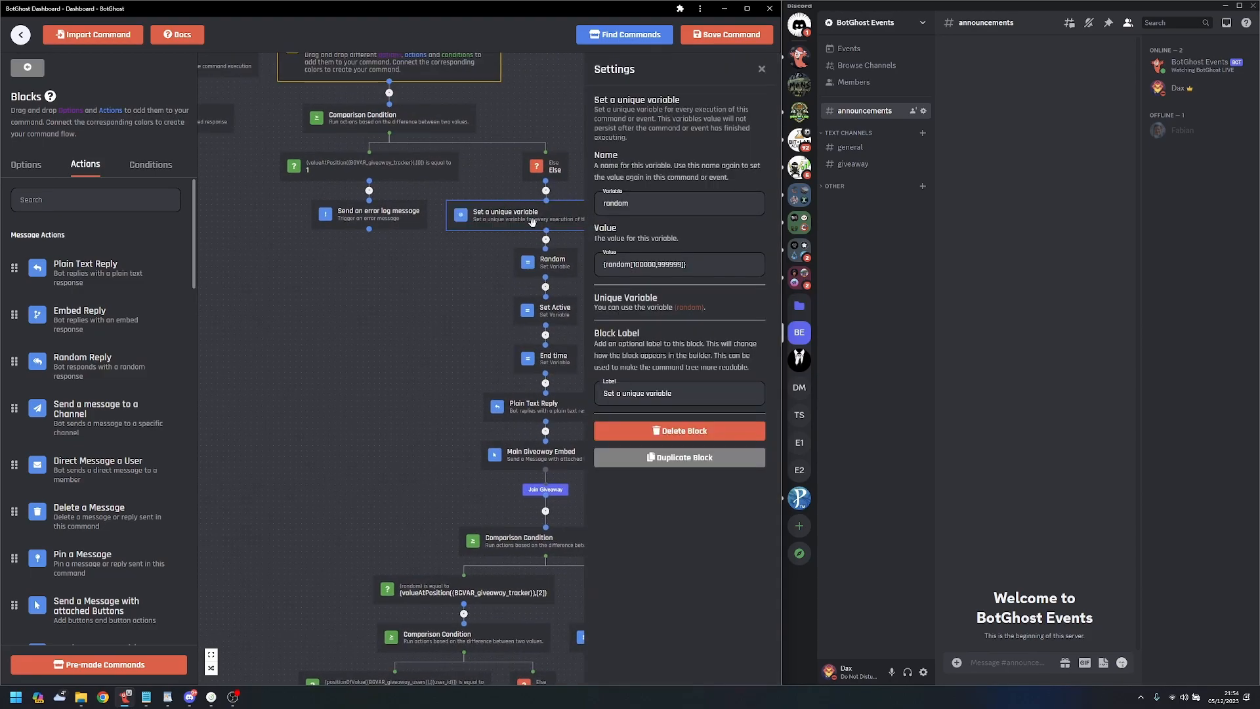
{"action": "left_click", "coordinate": [503, 246]}
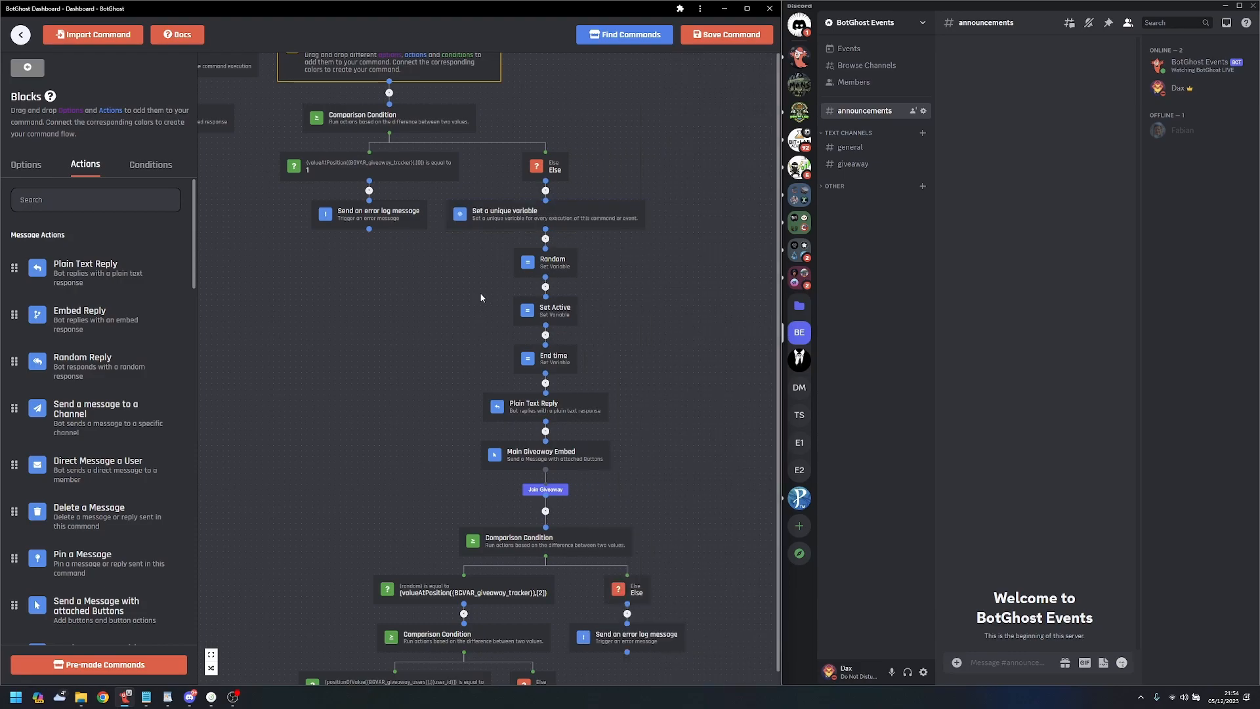
{"action": "left_click", "coordinate": [500, 219]}
{"action": "scroll", "coordinate": [442, 423], "scroll_direction": "down", "scroll_amount": 4}
{"action": "left_click", "coordinate": [418, 270]}
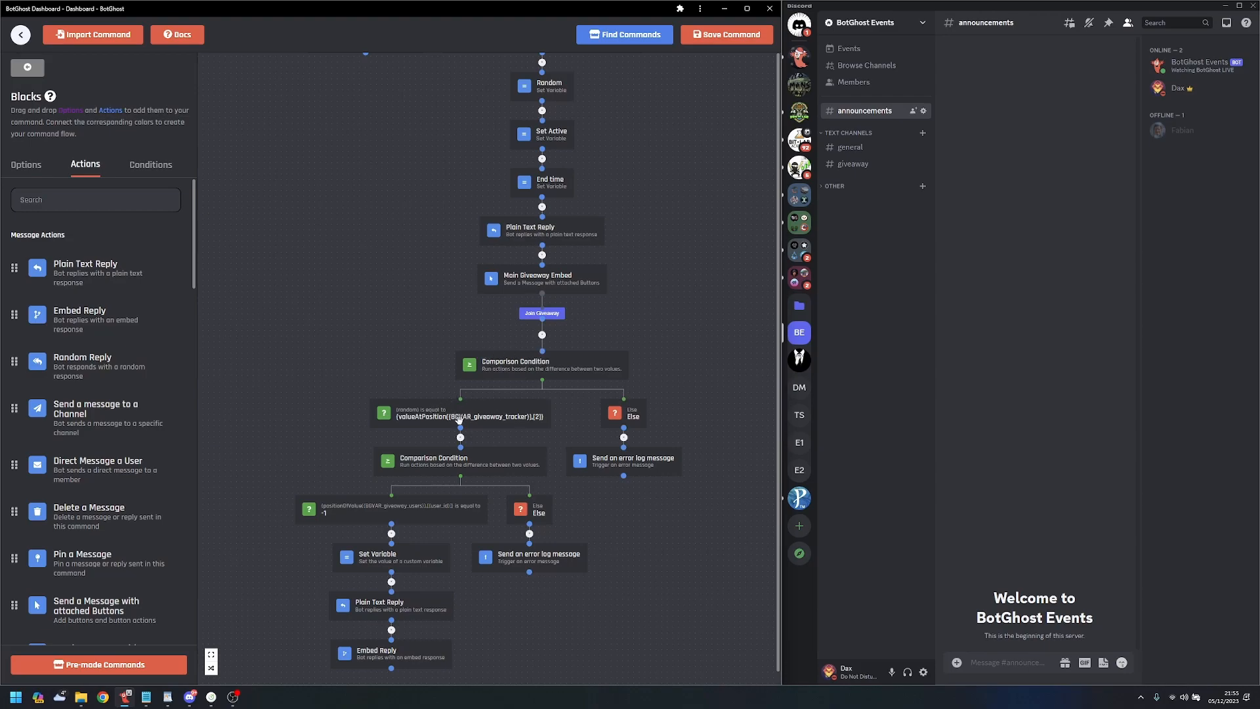
- Examine the settings of the error message block under the join condition's Else branch and of the Set Active variable block
{"action": "left_click", "coordinate": [631, 461]}
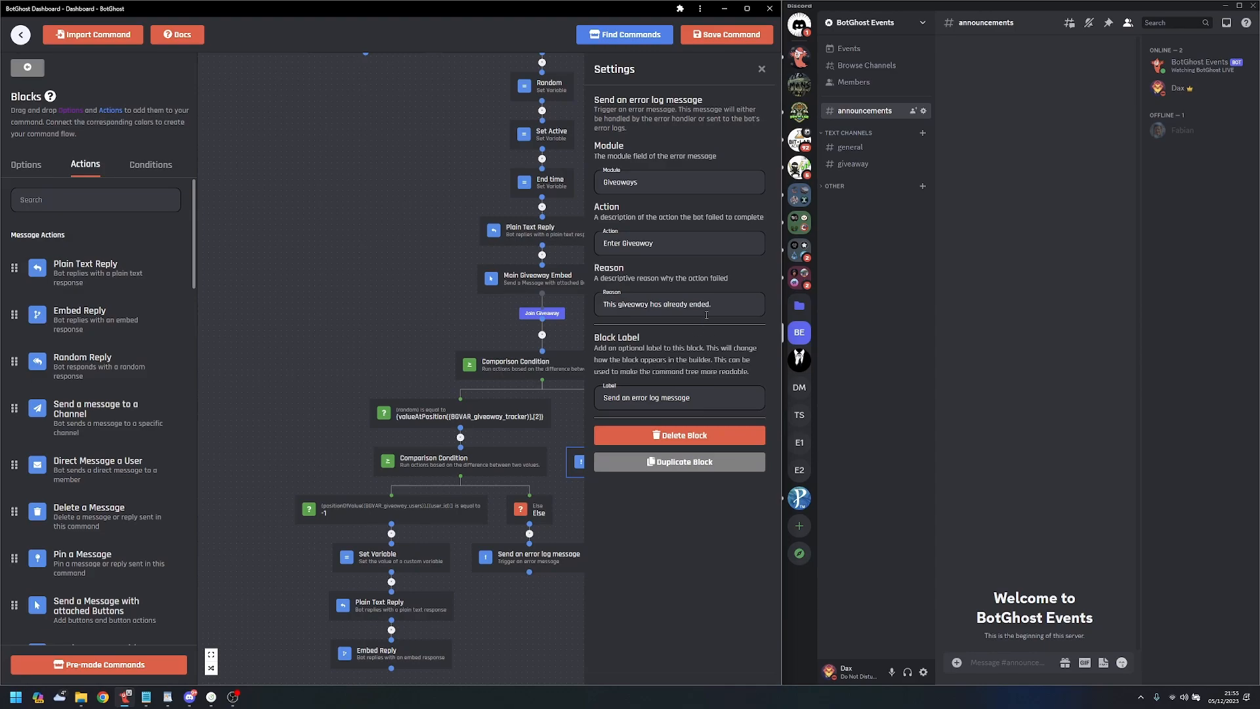
{"action": "left_click", "coordinate": [449, 324]}
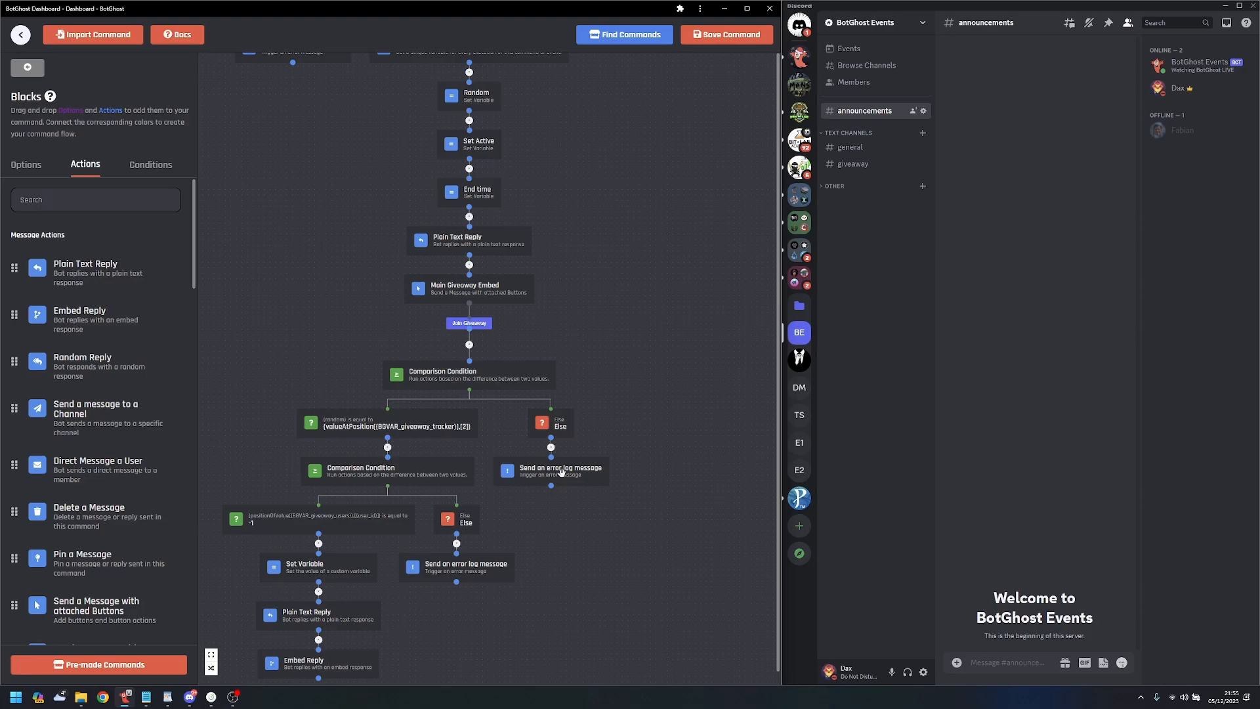
{"action": "left_click_drag", "start_coordinate": [584, 254], "coordinate": [683, 511]}
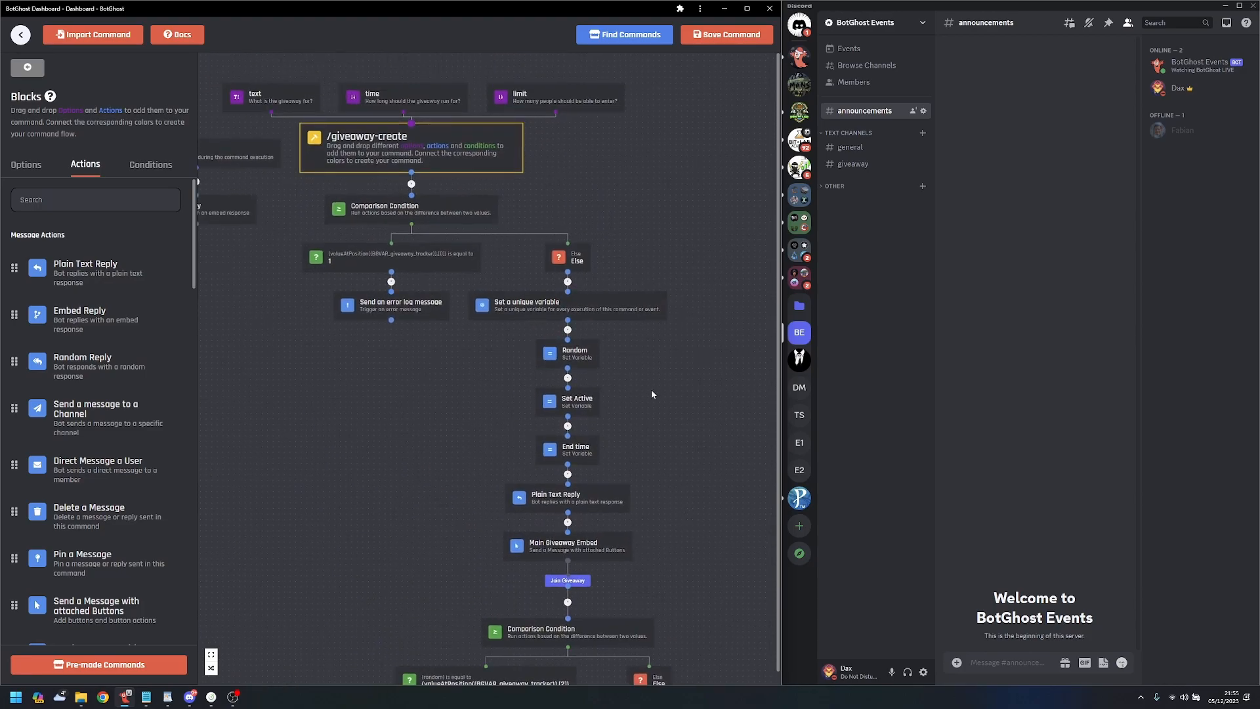
{"action": "left_click", "coordinate": [581, 403]}
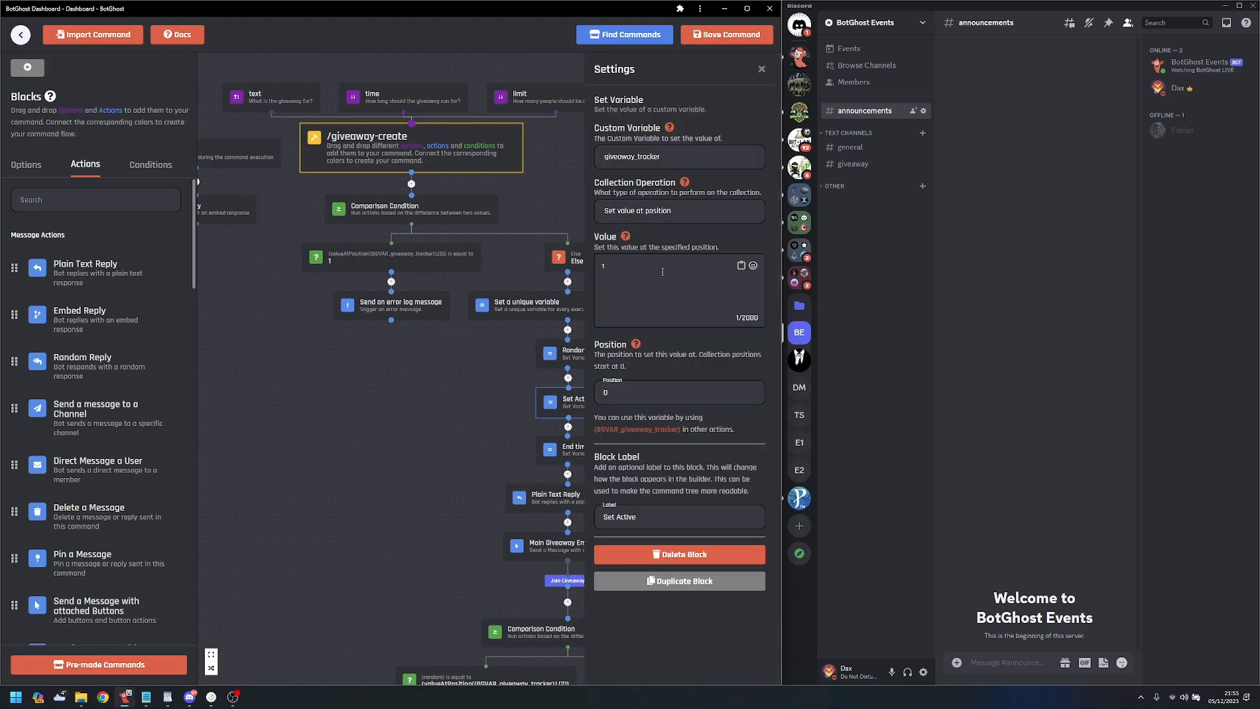
{"action": "left_click", "coordinate": [433, 427]}
{"action": "left_click_drag", "start_coordinate": [422, 425], "coordinate": [340, 223]}
{"action": "left_click_drag", "start_coordinate": [289, 265], "coordinate": [376, 214]}
- Save the /giveaway-create command and leave the command builder
{"action": "key", "text": "ctrl+s"}
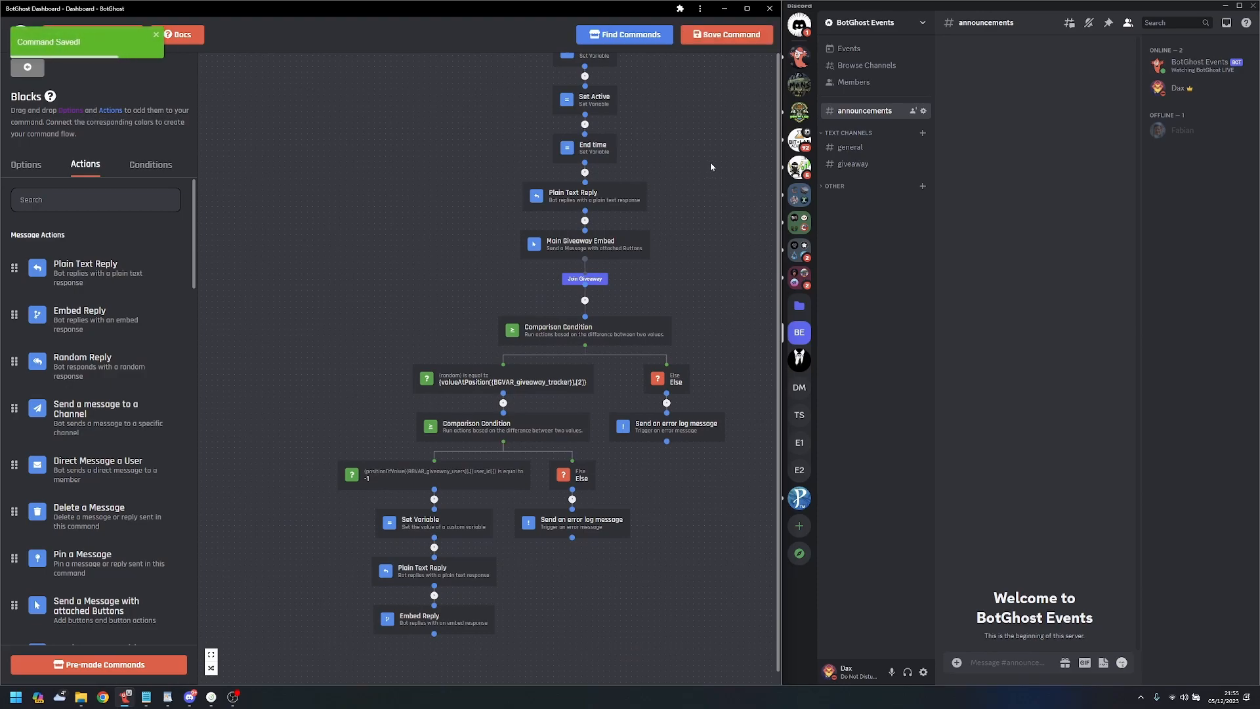
{"action": "left_click_drag", "start_coordinate": [710, 163], "coordinate": [632, 410]}
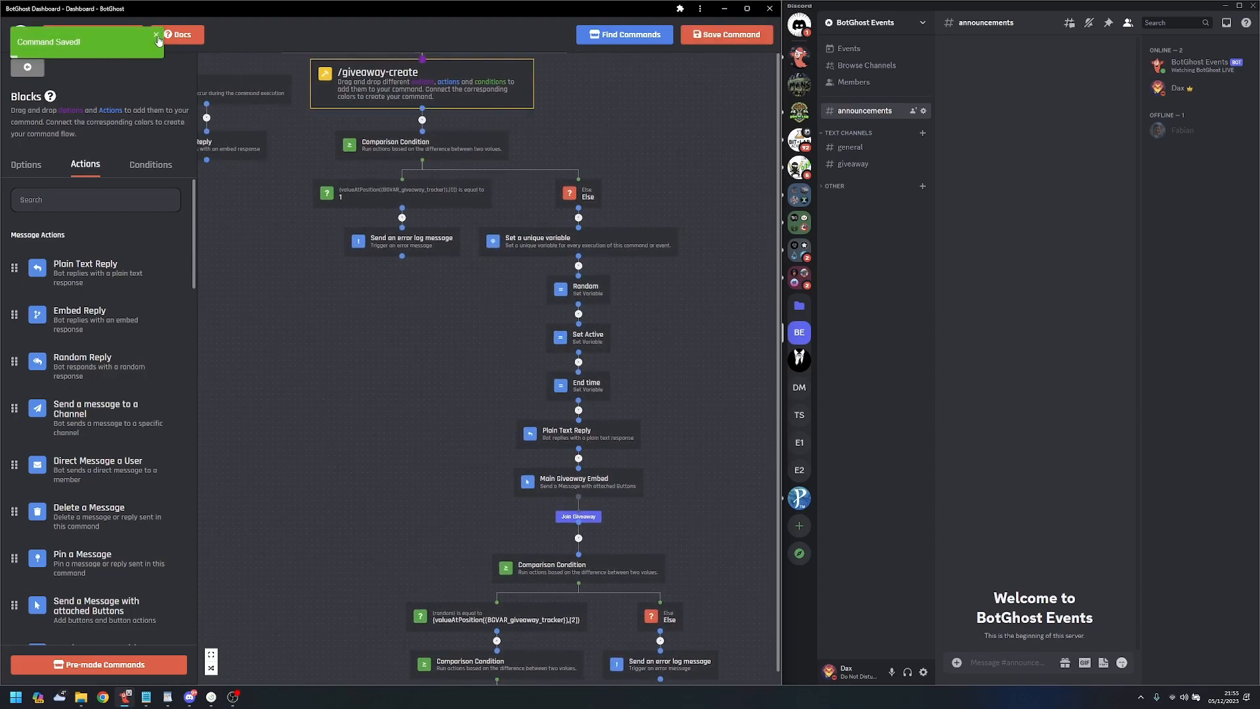
{"action": "left_click", "coordinate": [21, 34]}
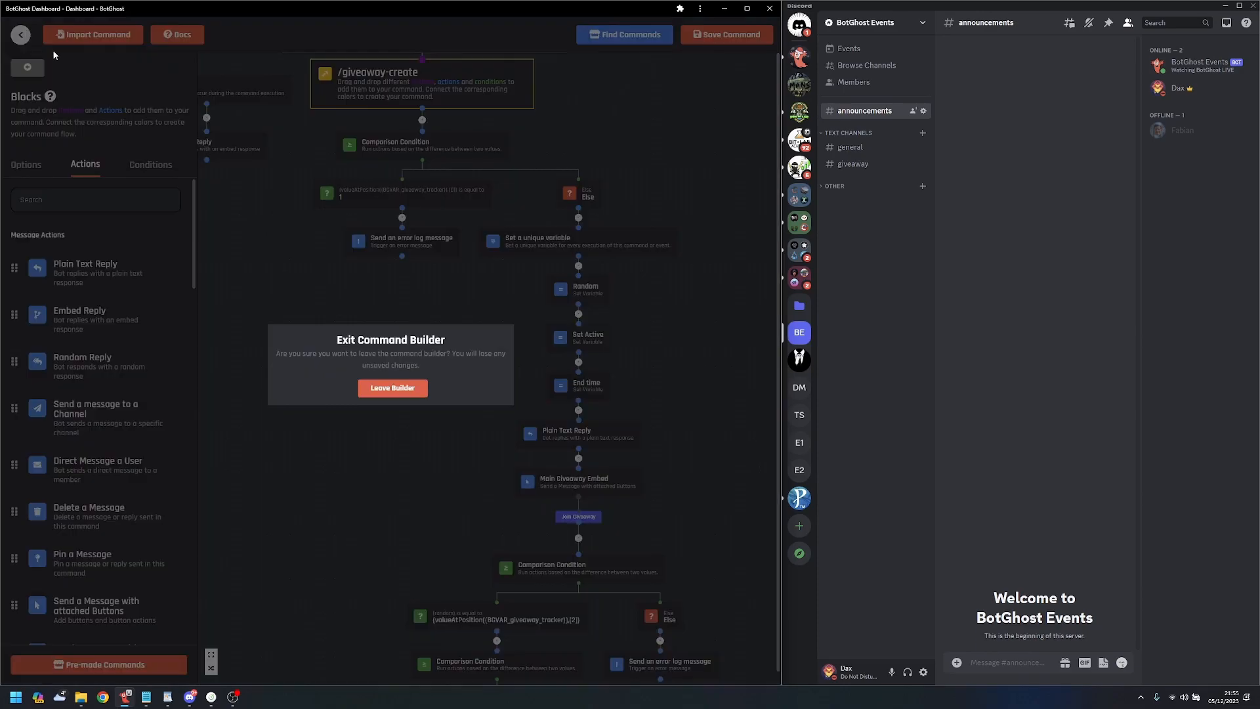
{"action": "left_click", "coordinate": [392, 384]}
- Open the Giveaway Track custom event in the event builder
{"action": "left_click", "coordinate": [52, 363]}
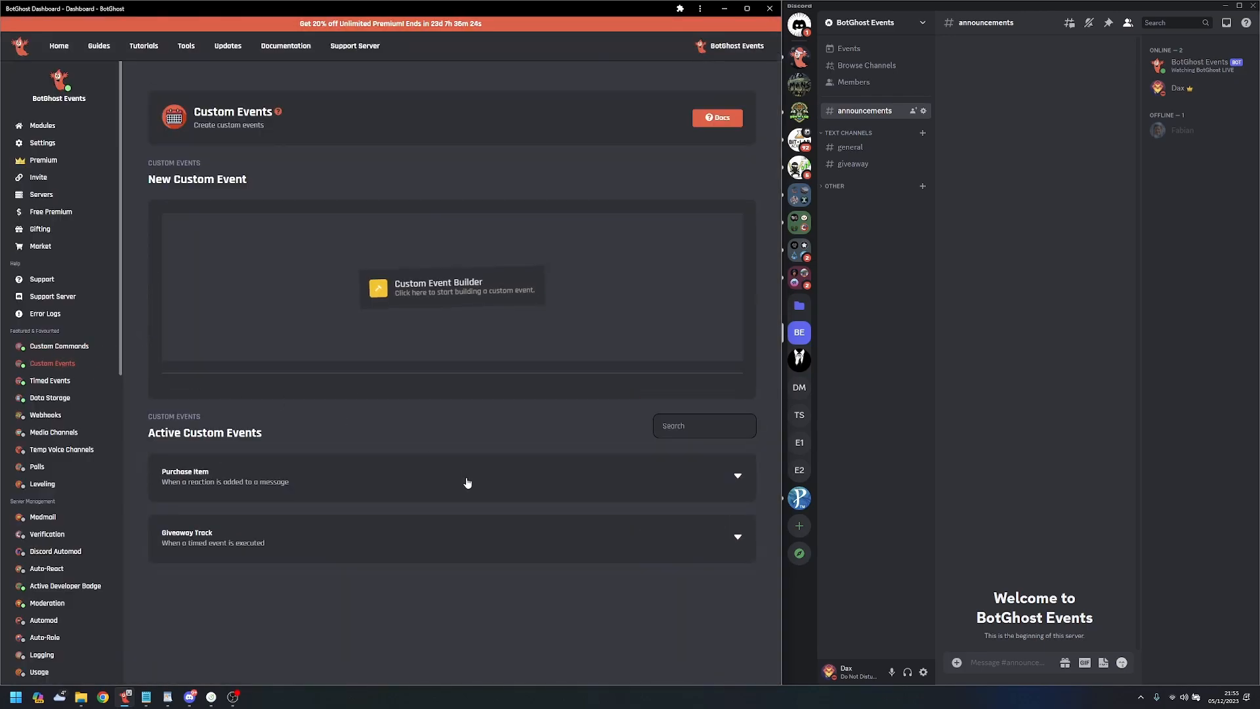
{"action": "left_click", "coordinate": [360, 533]}
{"action": "left_click", "coordinate": [353, 601]}
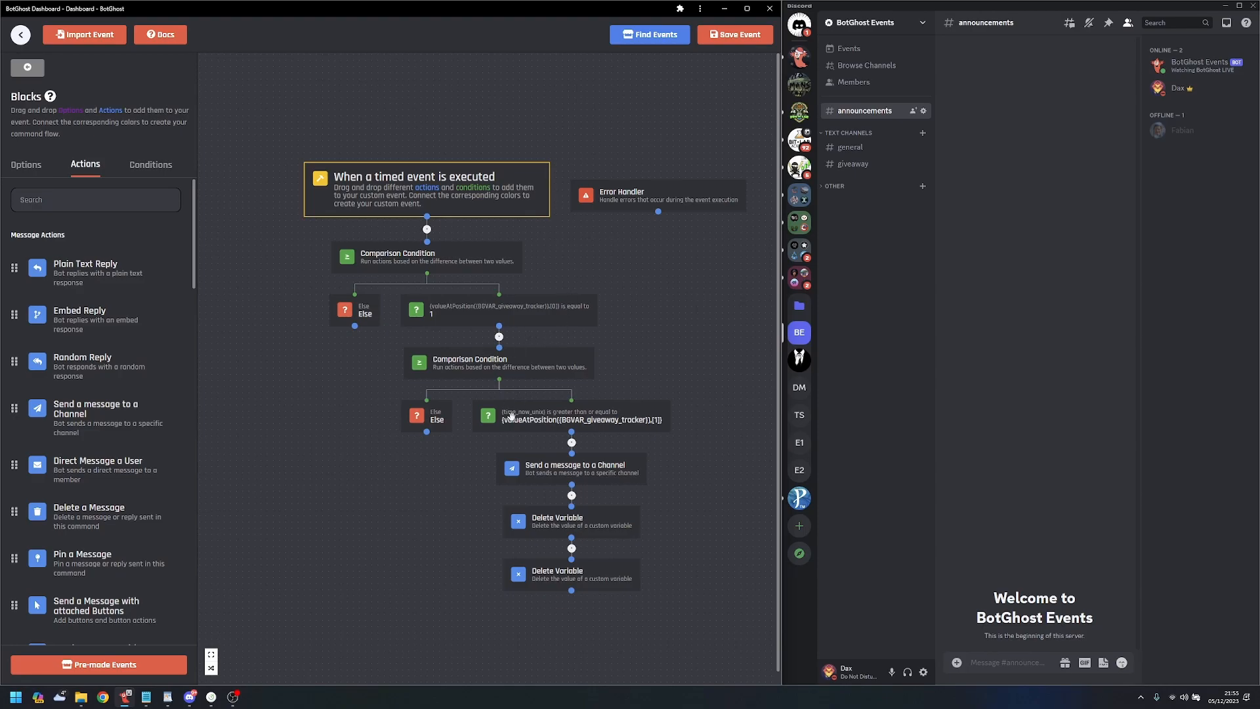
- Examine the settings of the channel message block and both Delete Variable blocks, and leave the event builder
{"action": "left_click_drag", "start_coordinate": [705, 464], "coordinate": [638, 414]}
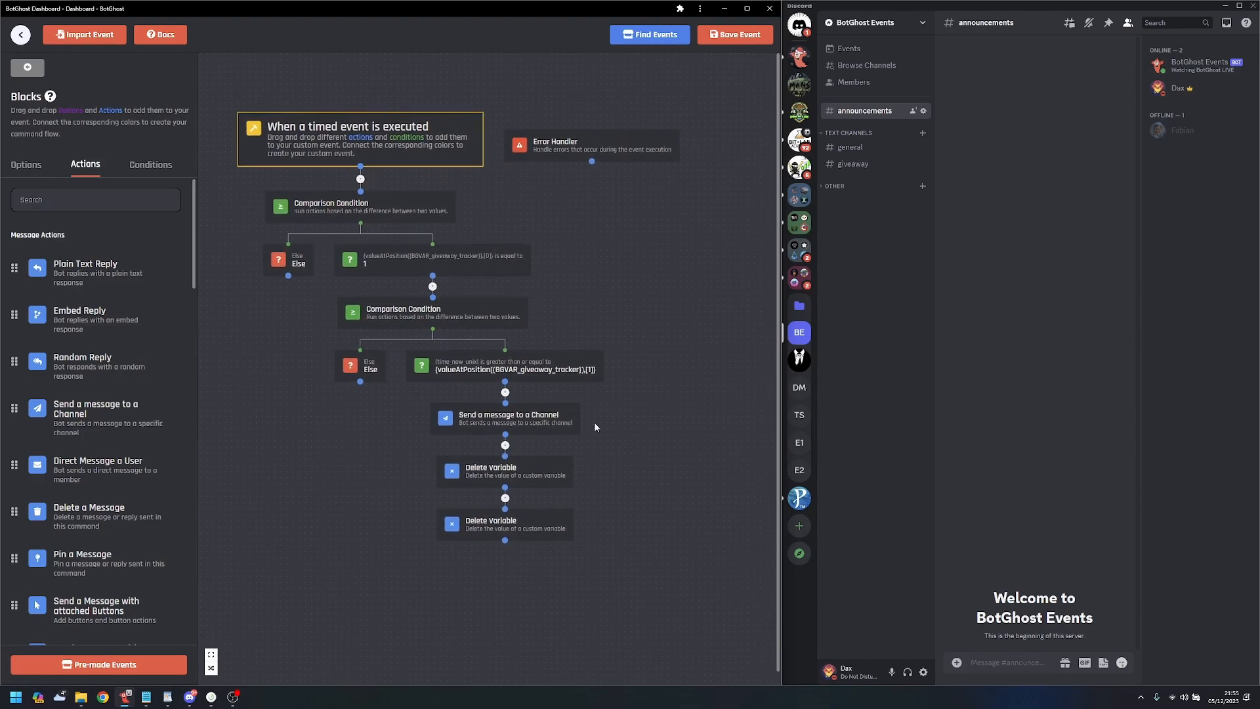
{"action": "left_click", "coordinate": [560, 414]}
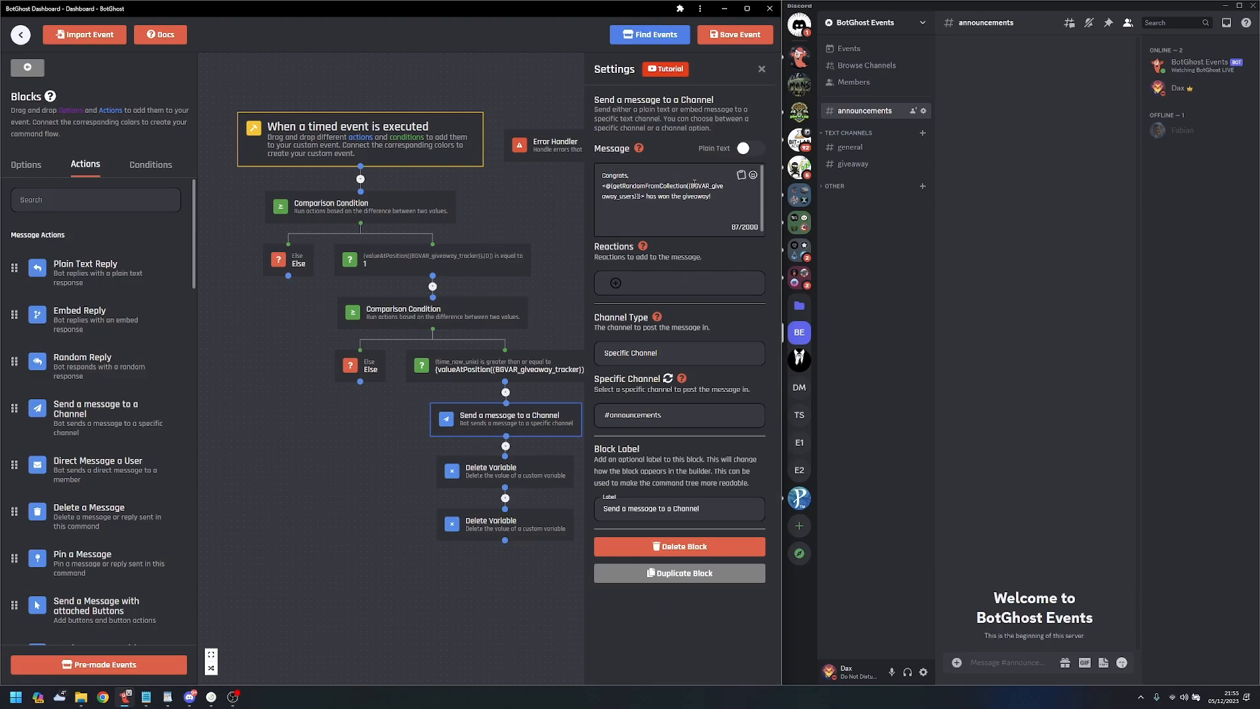
{"action": "left_click", "coordinate": [540, 472]}
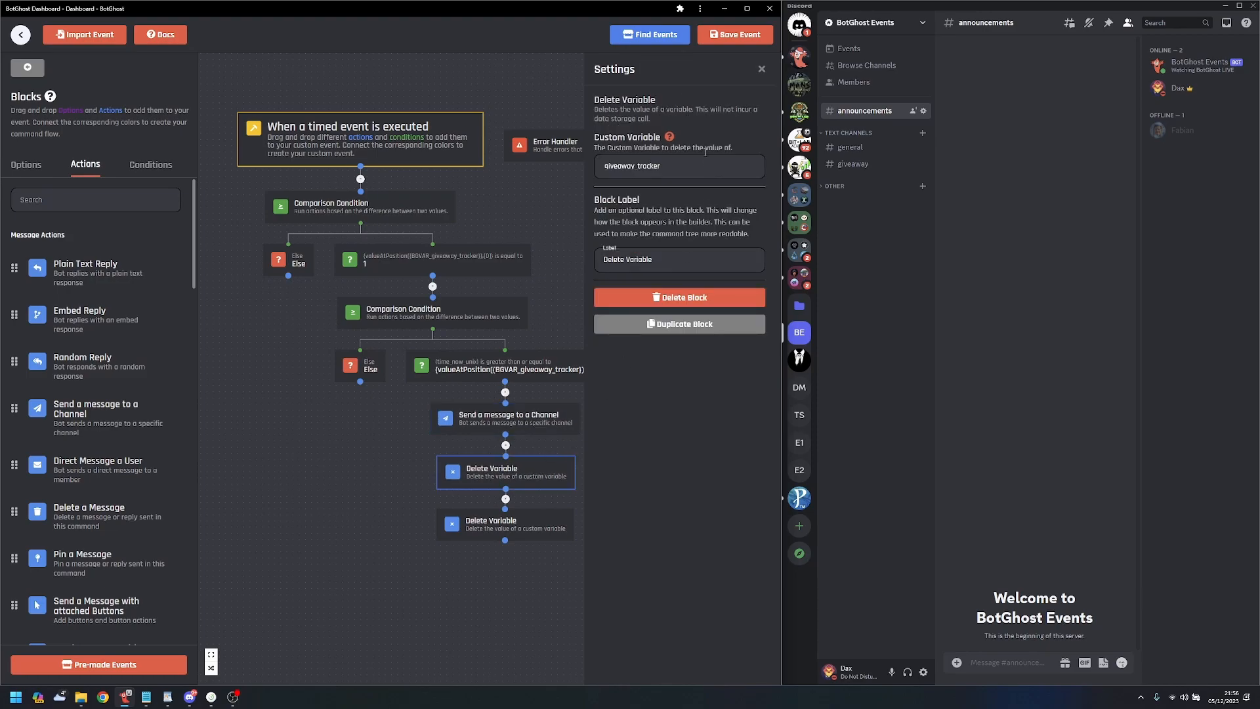
{"action": "left_click", "coordinate": [525, 527]}
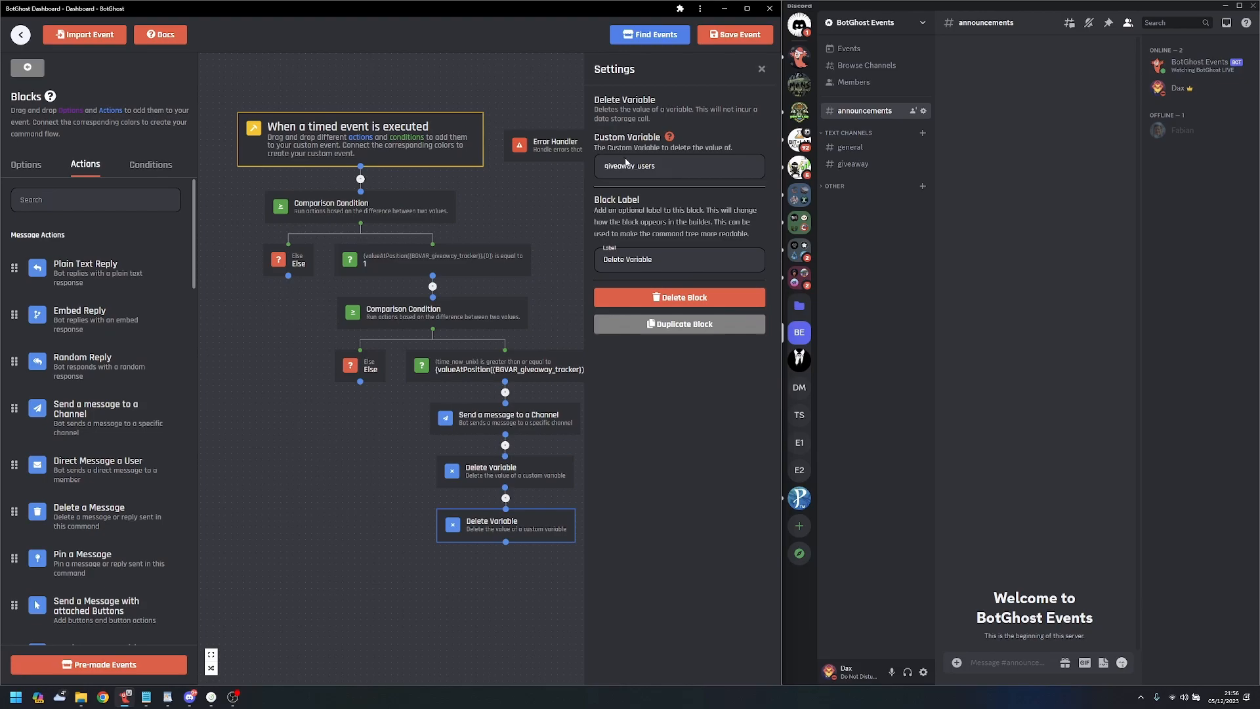
{"action": "left_click", "coordinate": [559, 225]}
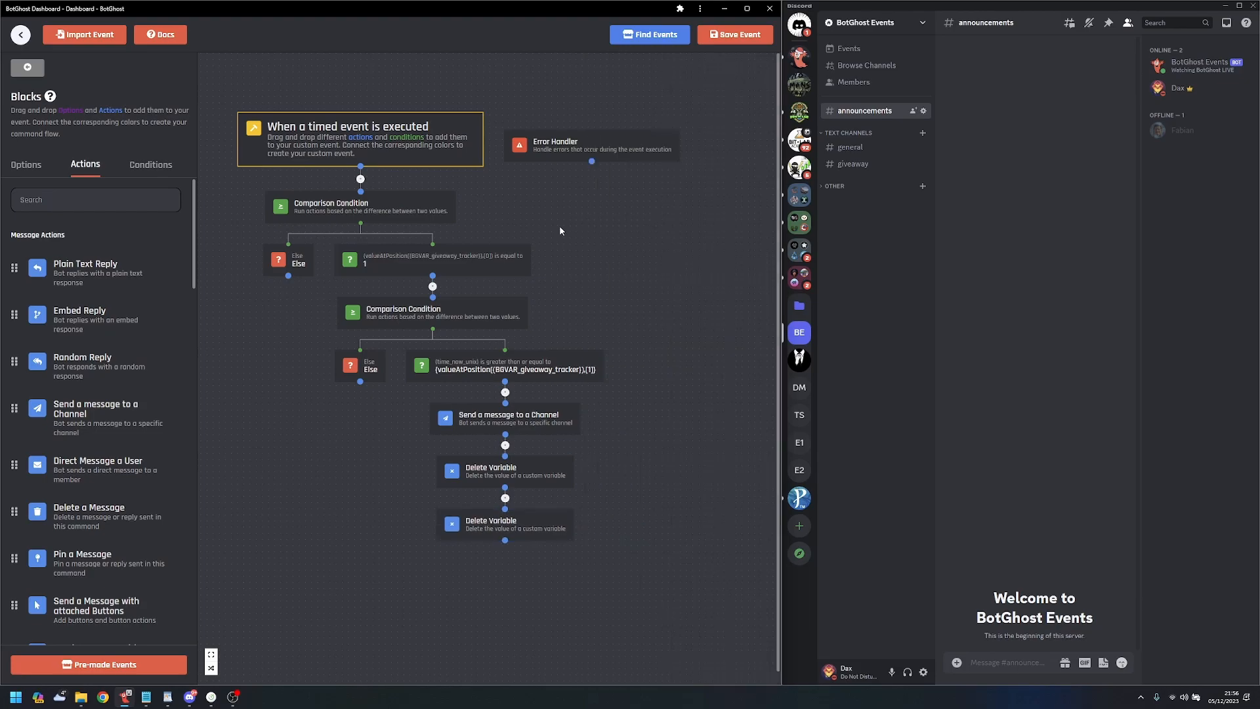
{"action": "left_click", "coordinate": [21, 34]}
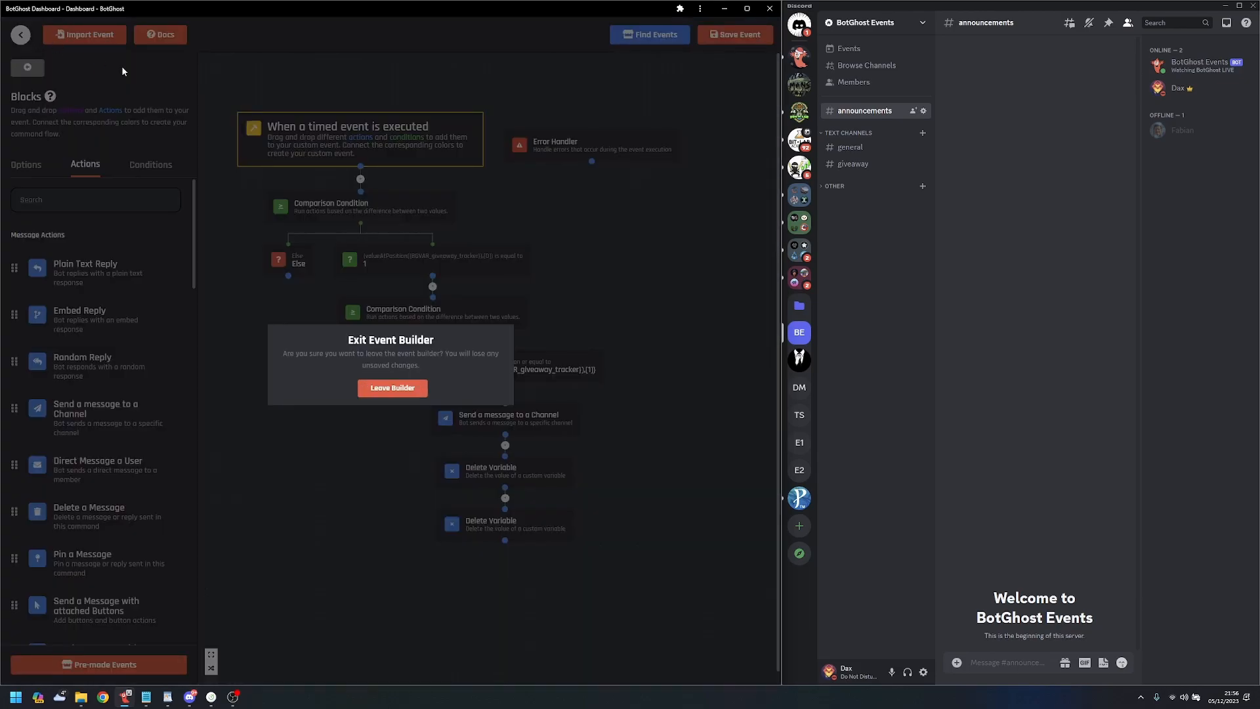
{"action": "left_click", "coordinate": [393, 391]}
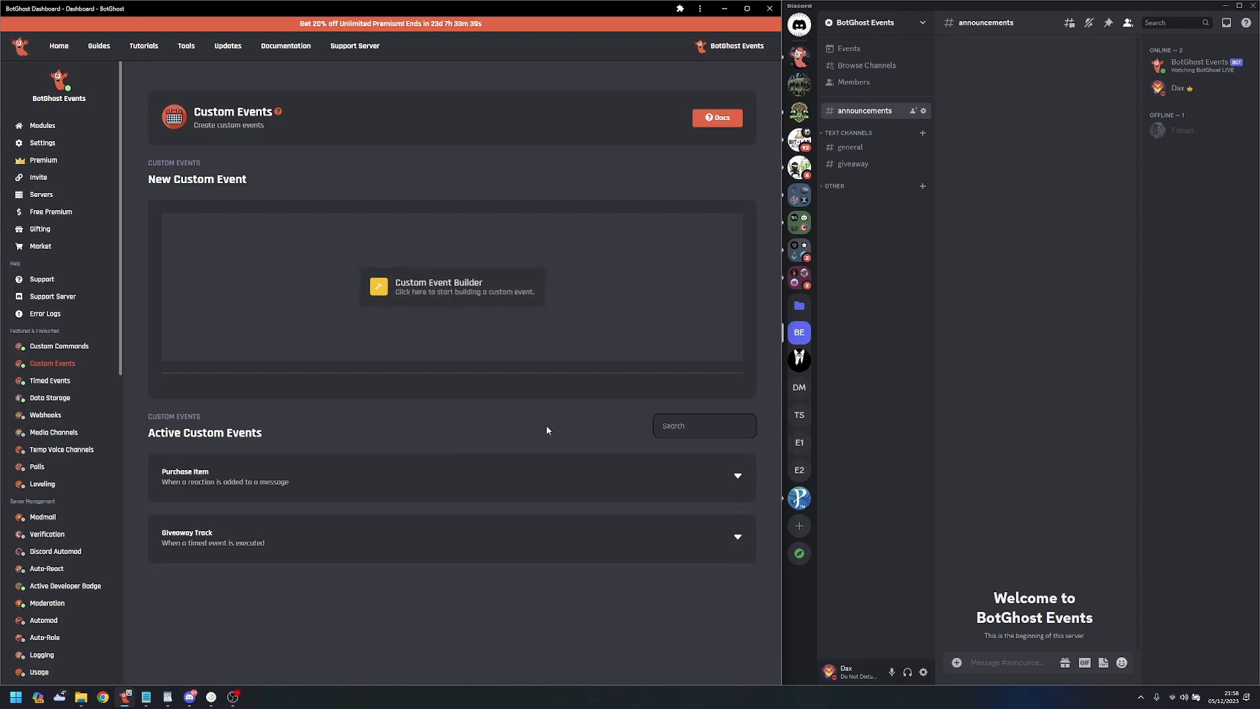
- Switch to Discord, clear the old bot reply in the general channel, and run /giveaway-create with text BotGhost Premium and time 30
{"action": "left_click", "coordinate": [873, 148]}
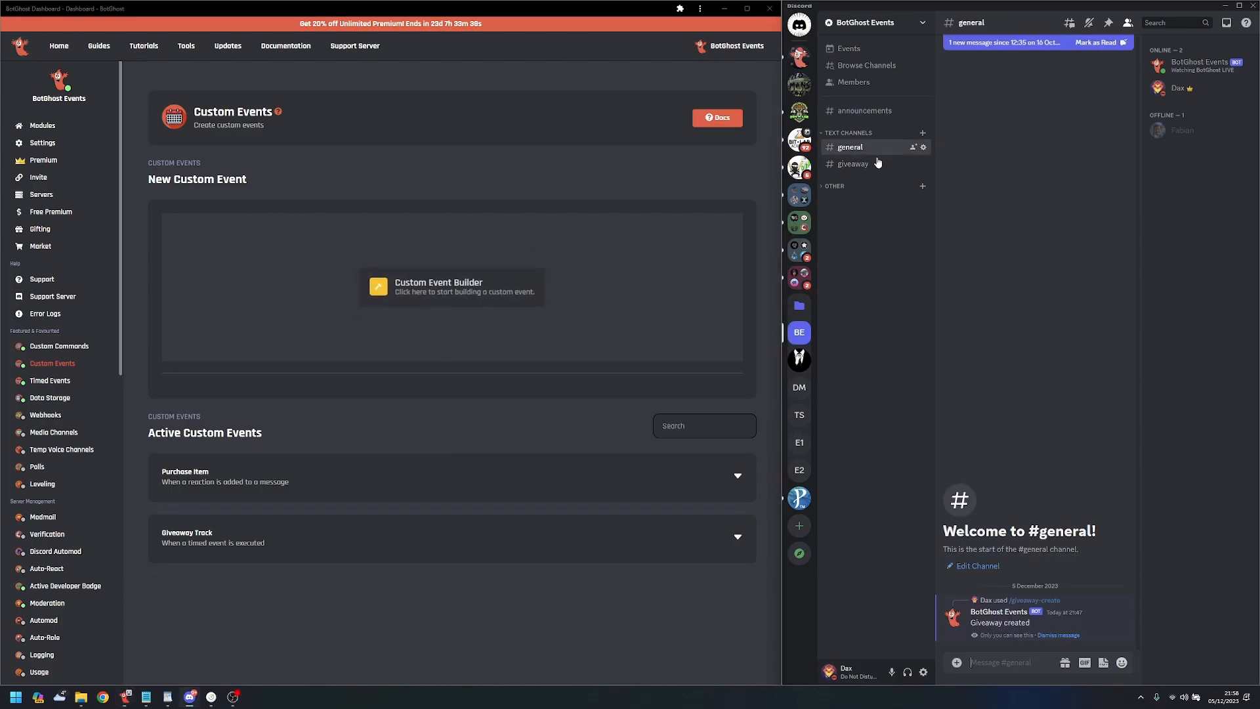
{"action": "left_click", "coordinate": [1058, 635]}
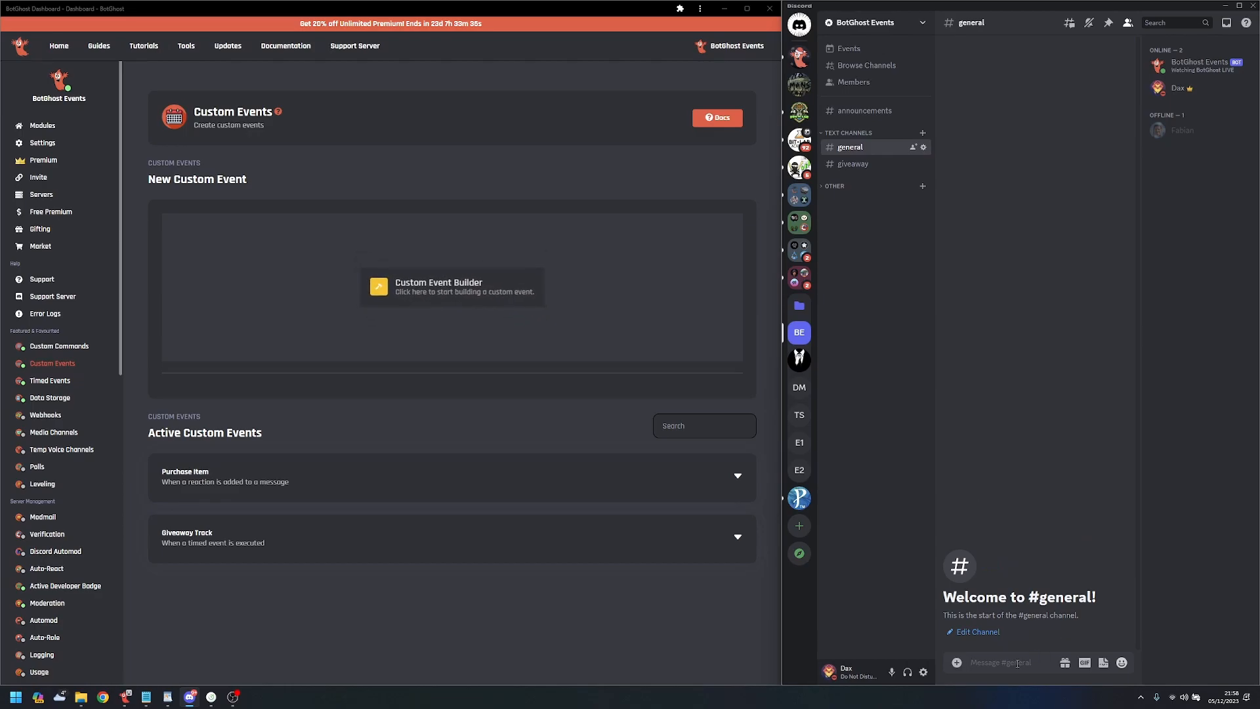
{"action": "type", "text": "/giveaway"}
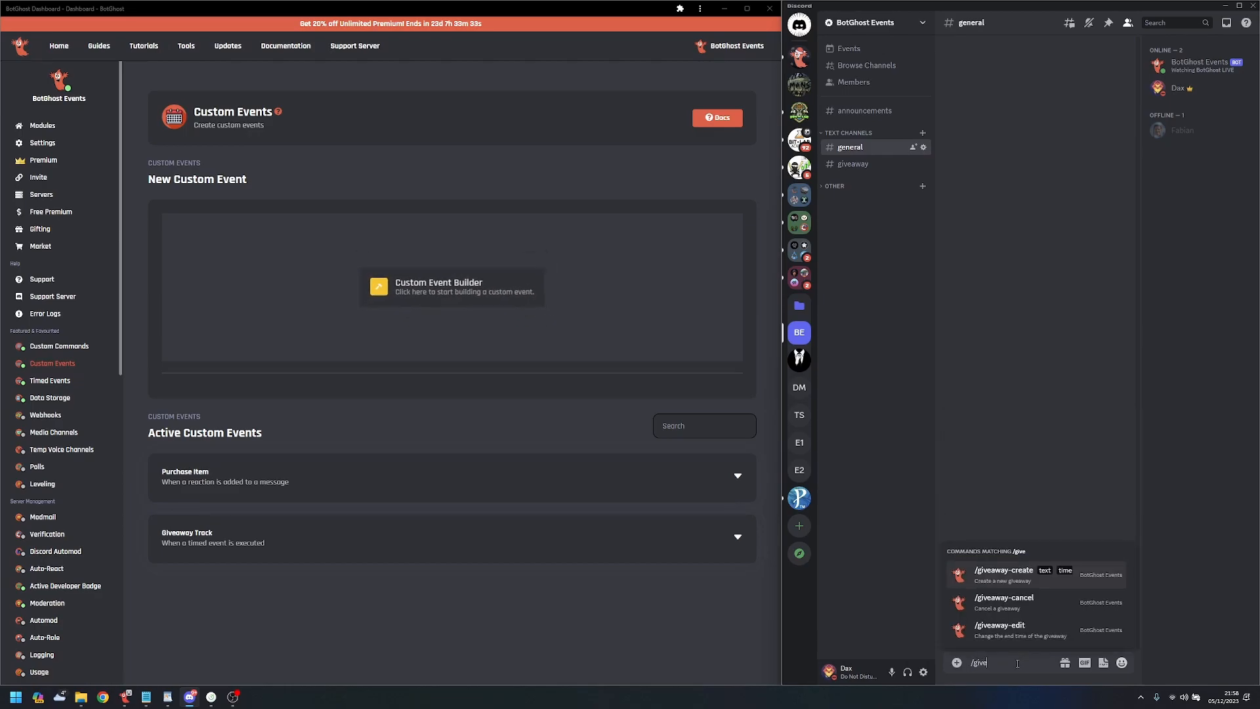
{"action": "left_click", "coordinate": [991, 574]}
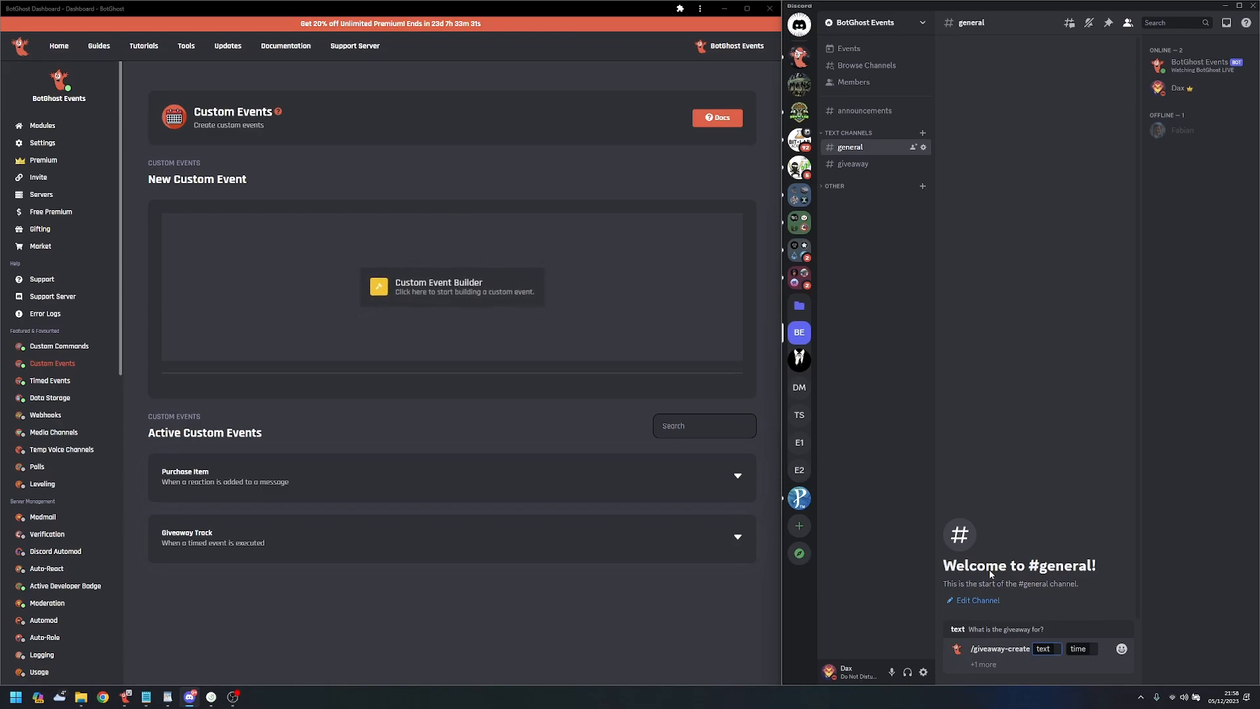
{"action": "type", "text": "BotGhost"}
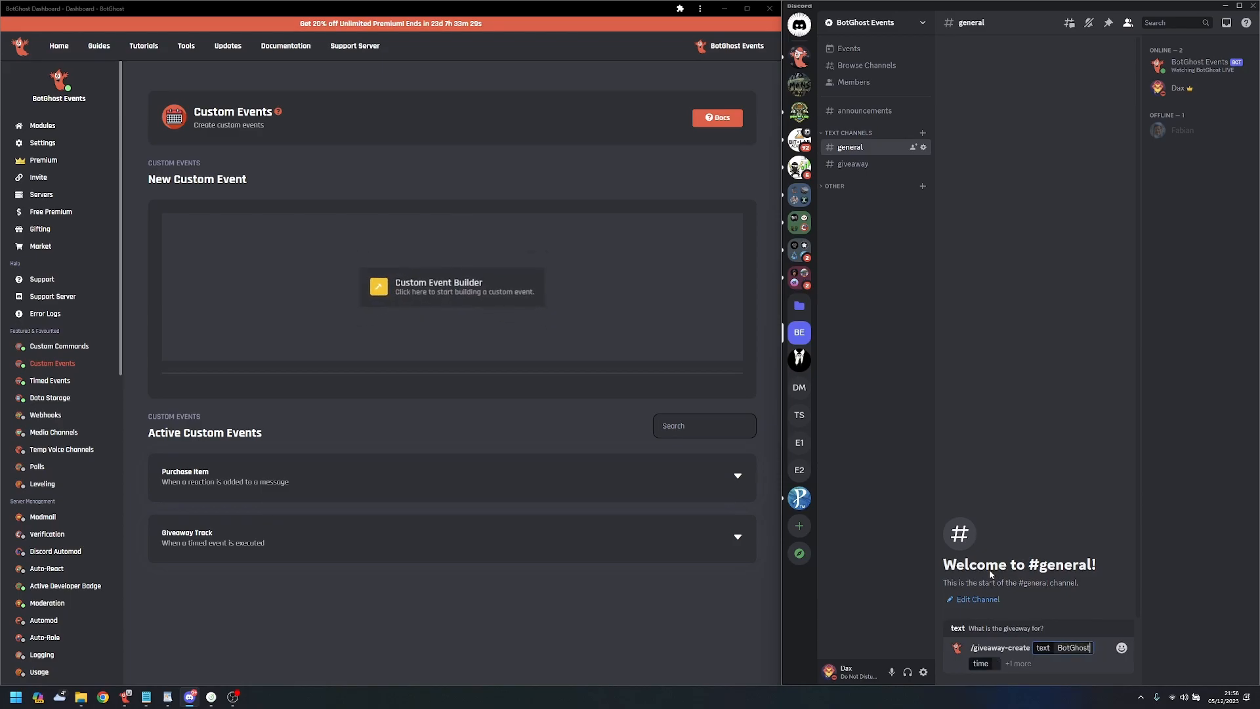
{"action": "type", "text": " Premium"}
{"action": "key", "text": "Tab"}
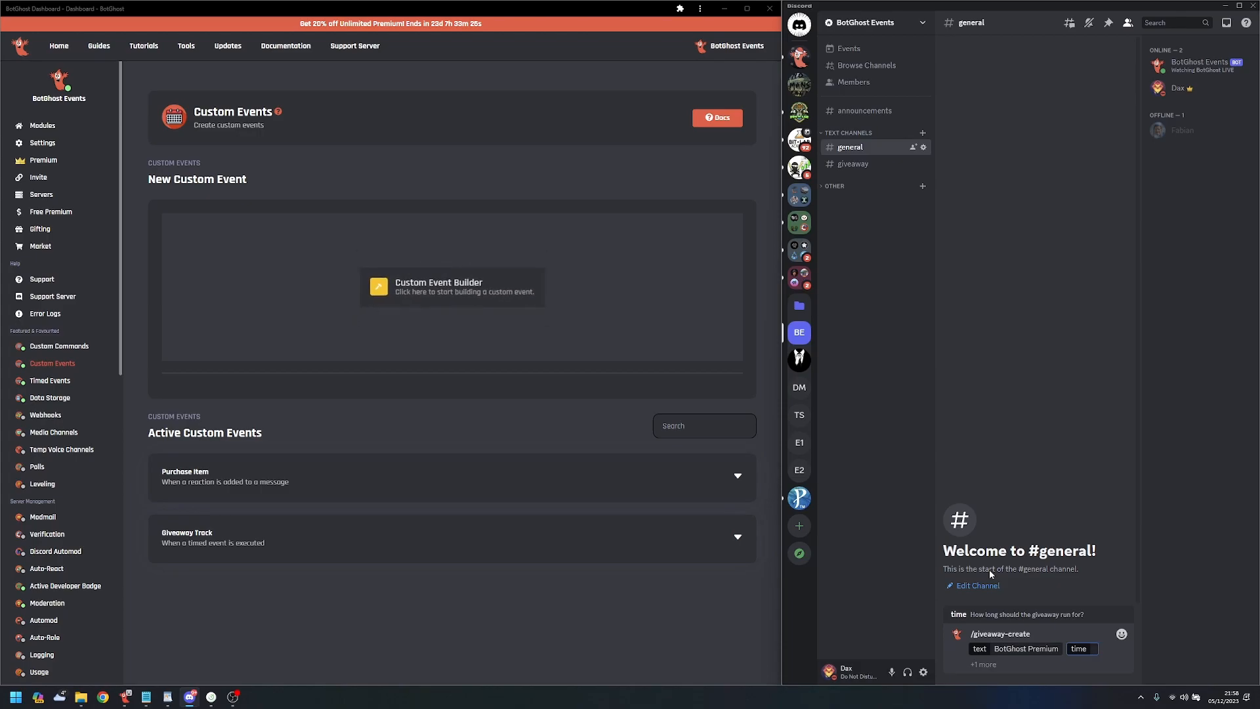
{"action": "type", "text": "30"}
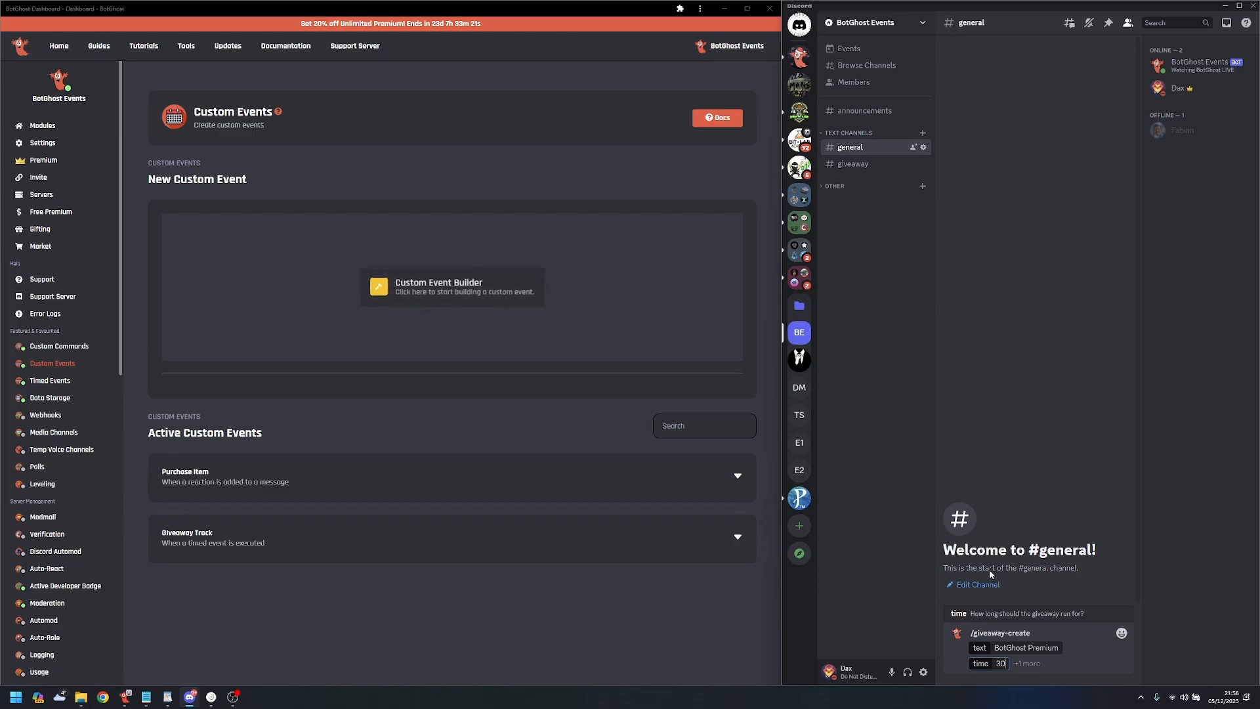
{"action": "key", "text": "Return"}
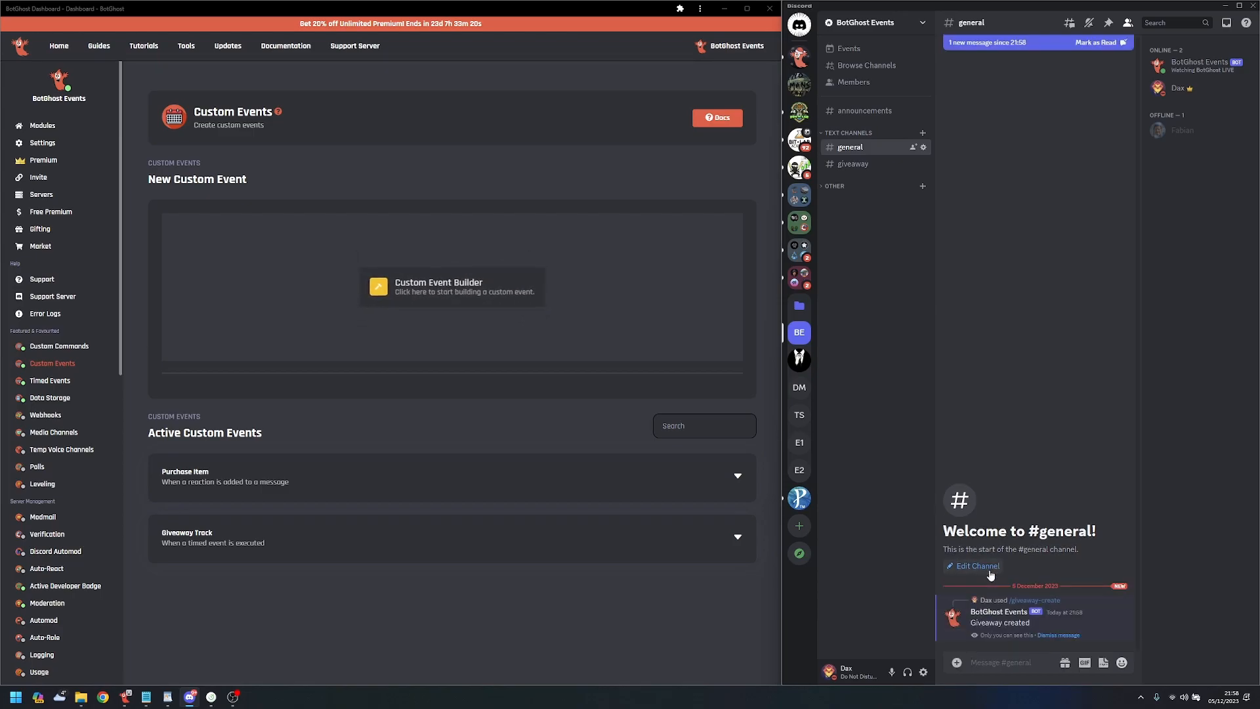
- Join the new giveaway in the announcements channel, dismissing the bot's private replies
{"action": "left_click", "coordinate": [1061, 635]}
{"action": "left_click", "coordinate": [861, 114]}
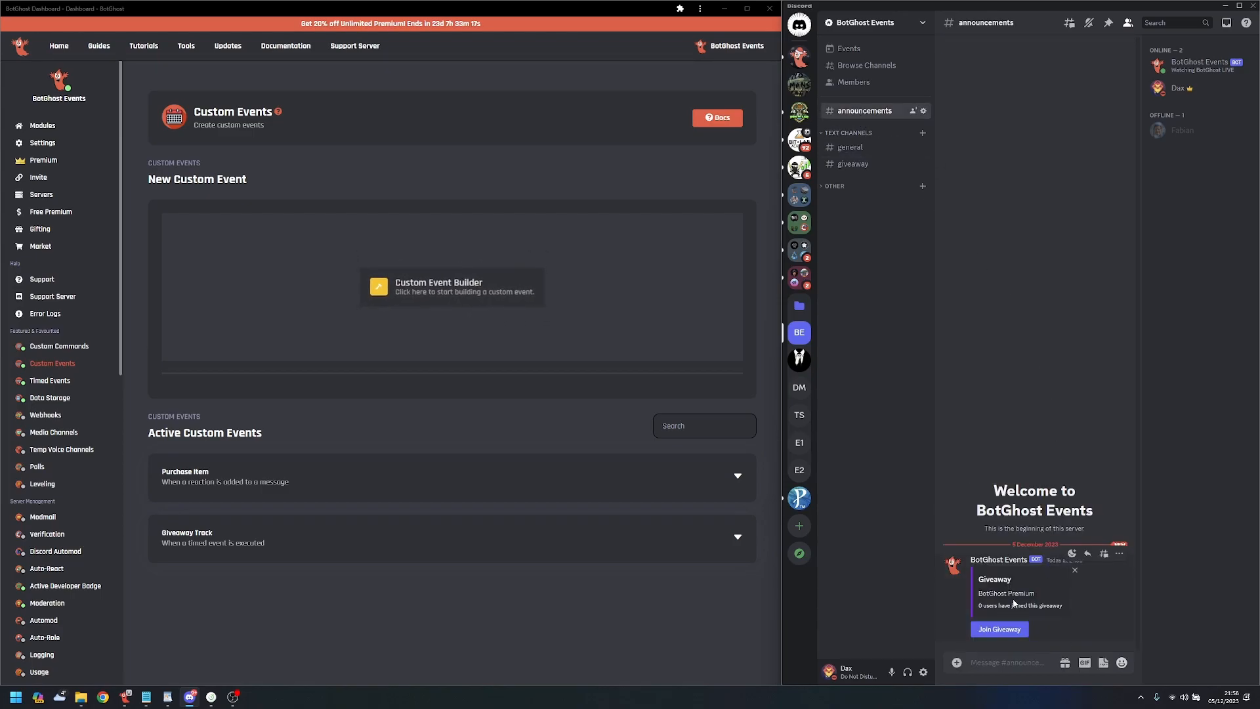
{"action": "left_click", "coordinate": [999, 628]}
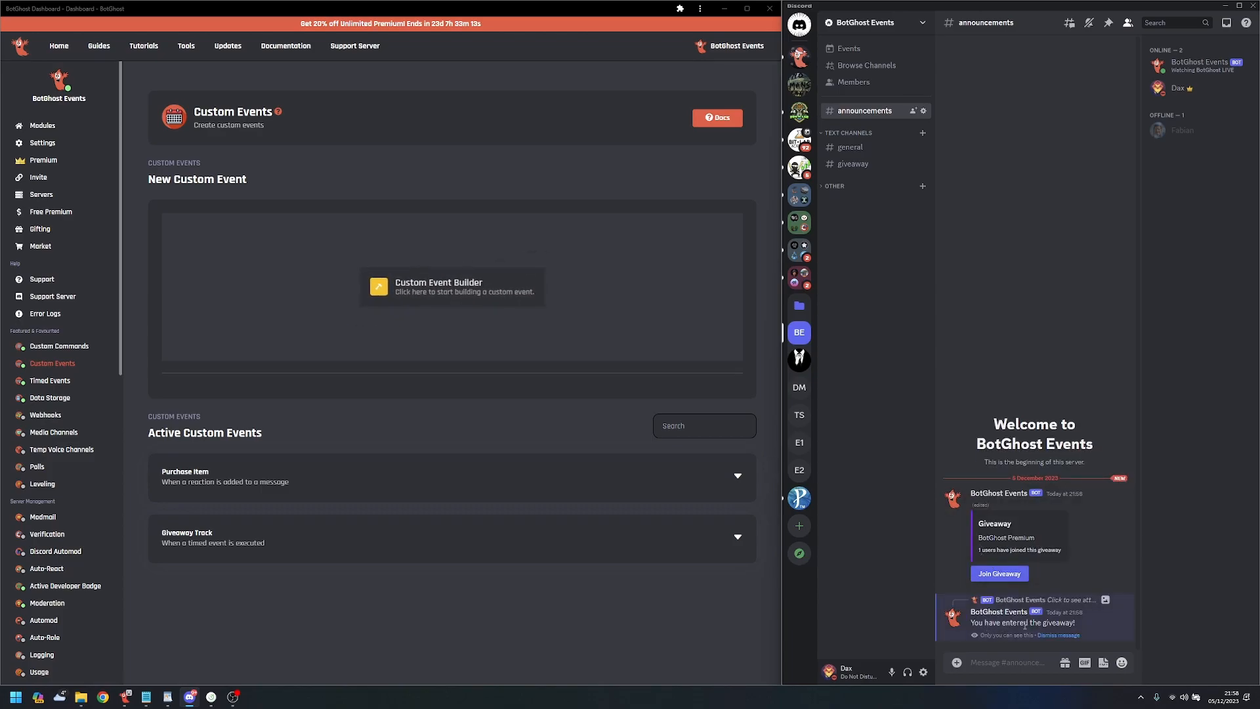
{"action": "left_click", "coordinate": [1067, 635]}
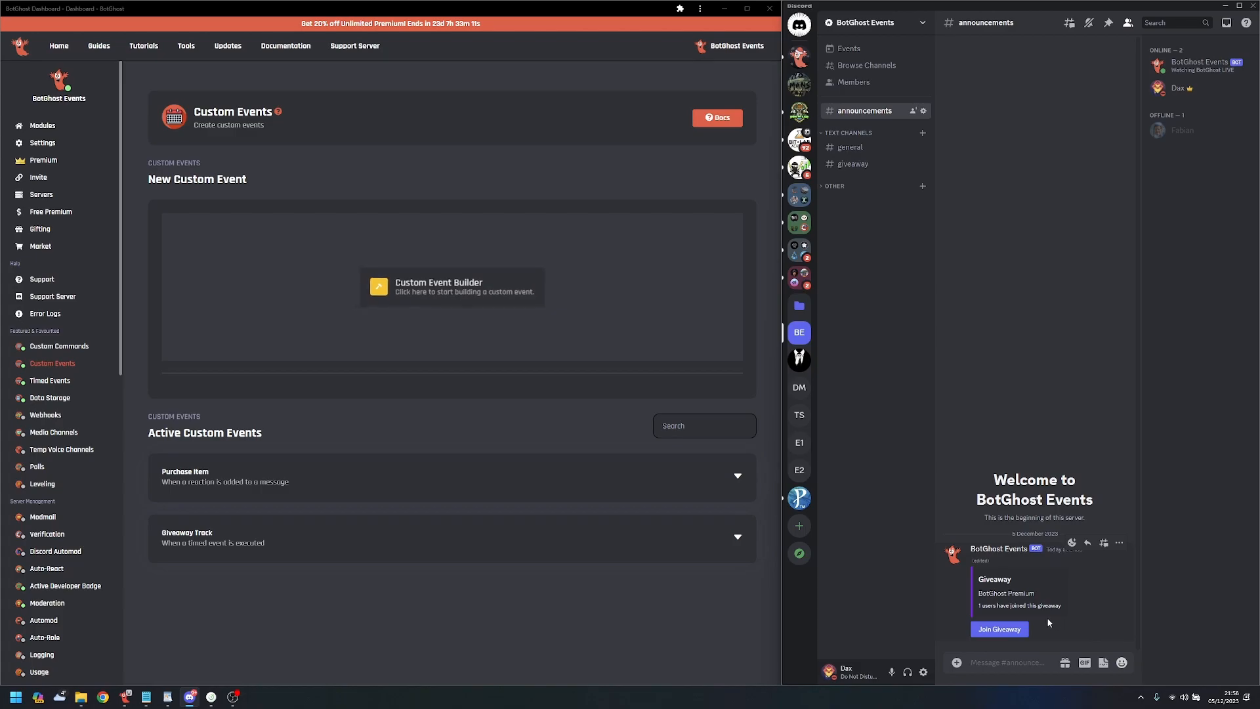
- Test a duplicate entry by trying to join the same giveaway again, and dismiss the bot's reply
{"action": "left_click", "coordinate": [995, 631]}
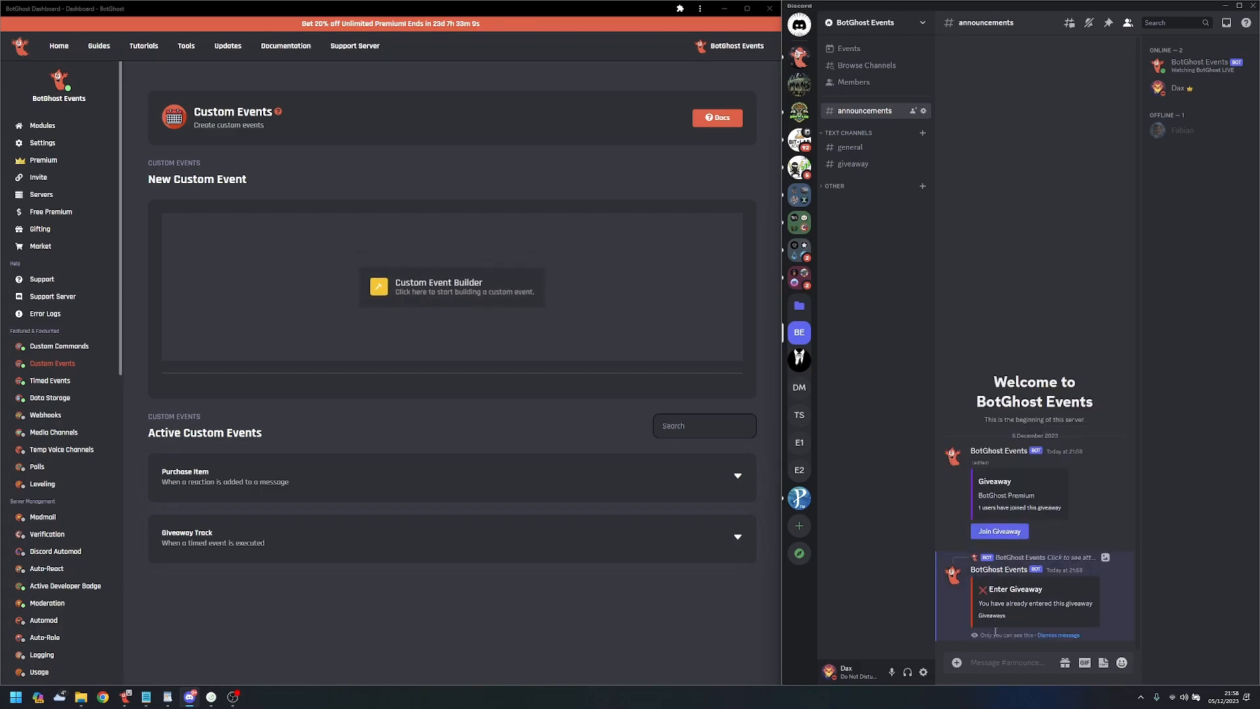
{"action": "left_click_drag", "start_coordinate": [994, 604], "coordinate": [1068, 603]}
{"action": "left_click", "coordinate": [1063, 602]}
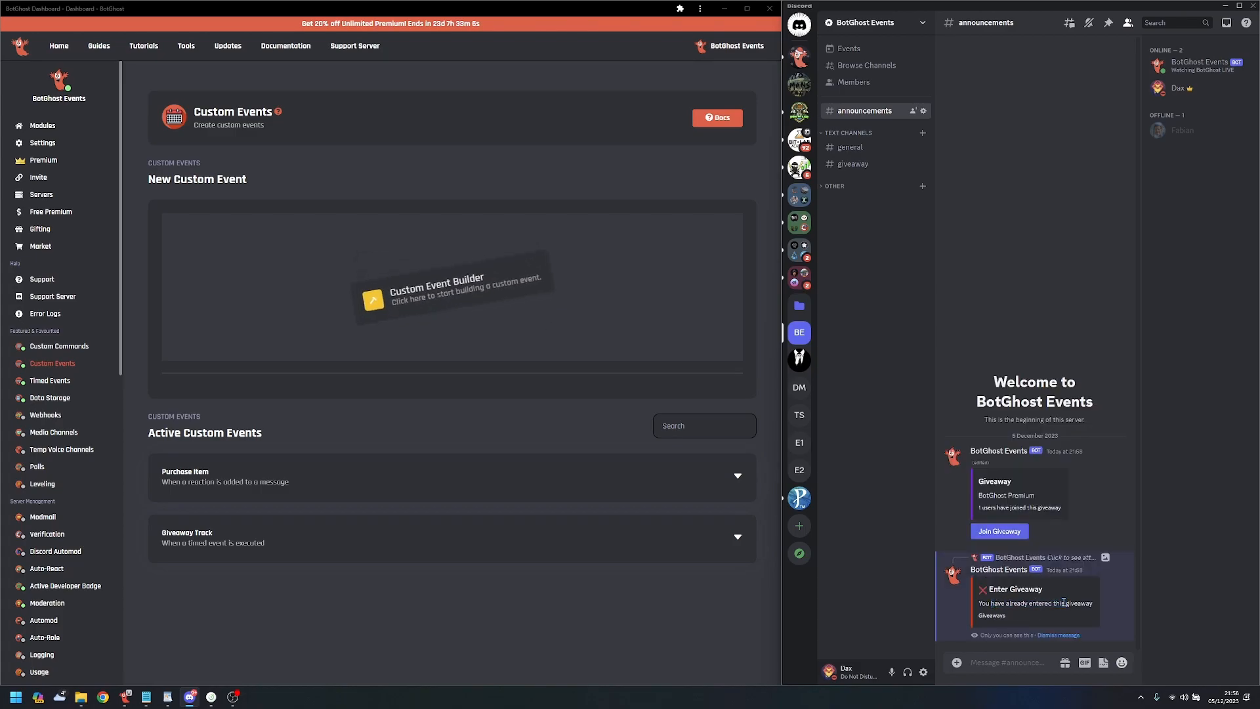
{"action": "left_click", "coordinate": [1053, 635]}
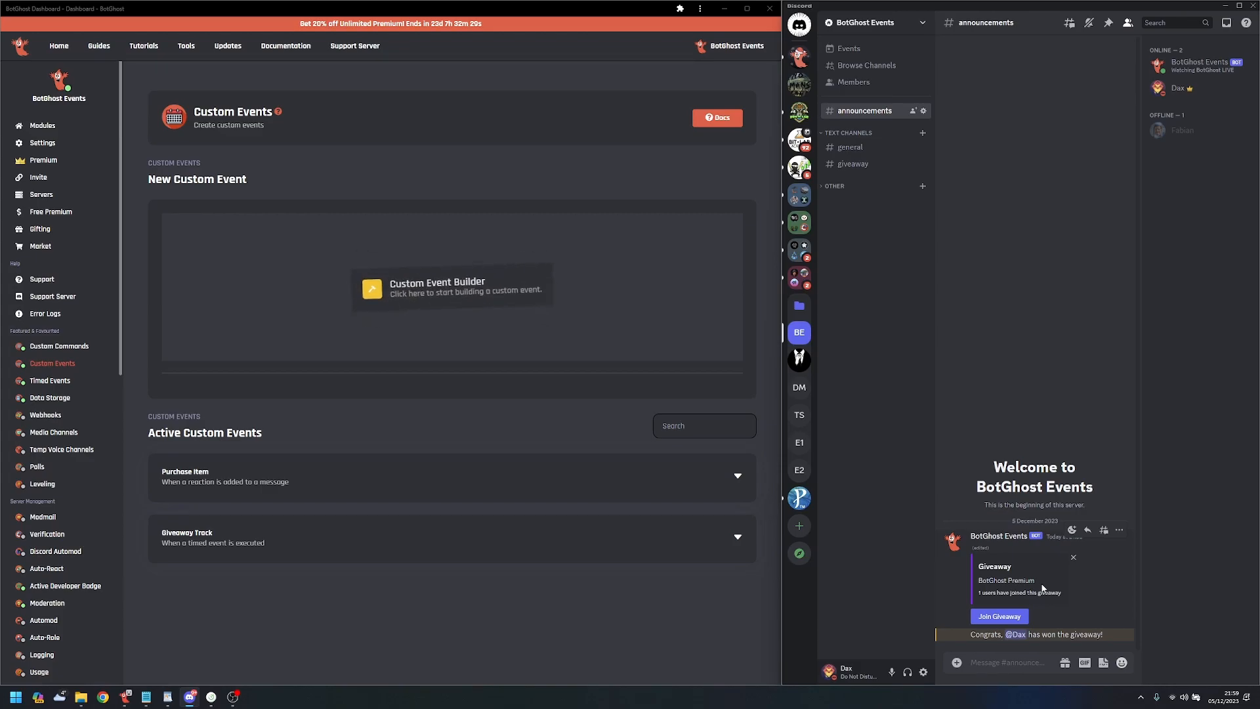
- Test a late entry by trying to join the giveaway after its winner has been announced
{"action": "left_click", "coordinate": [1003, 621]}
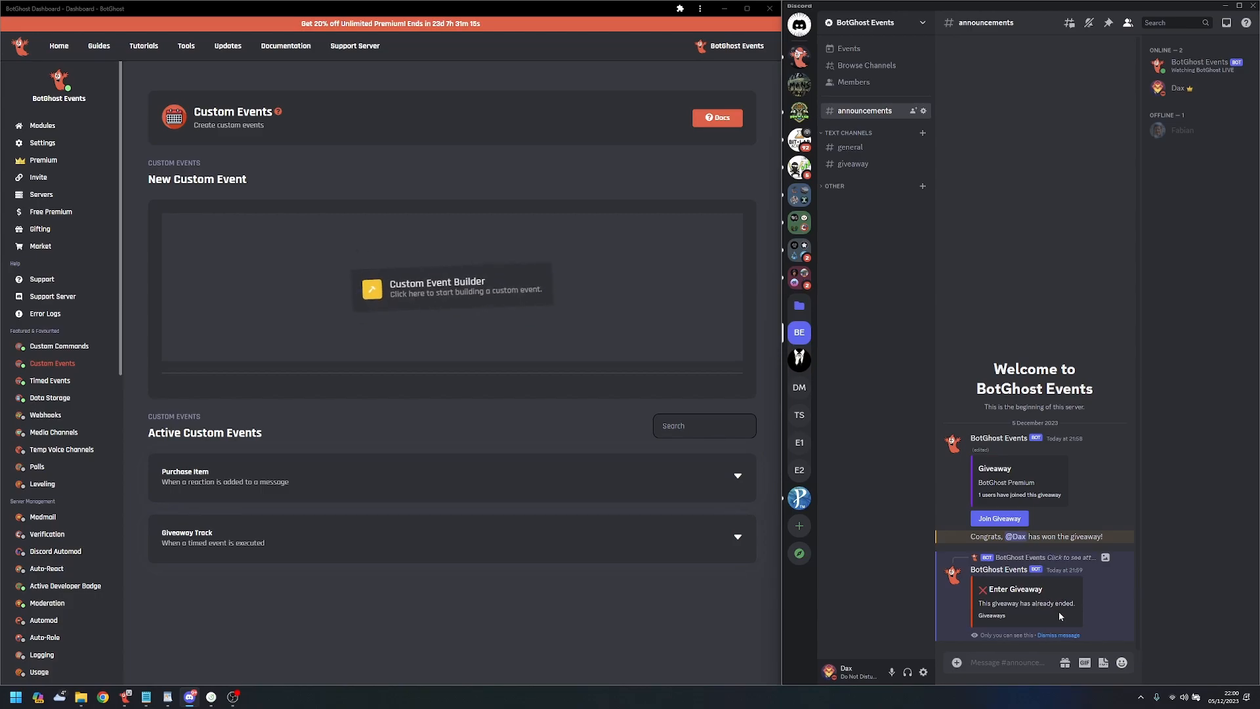
- Clear the bot's late-entry reply, the winner announcement and the giveaway message from the announcements channel, and switch to the general channel
{"action": "left_click", "coordinate": [1068, 634]}
{"action": "key", "text": "shift"}
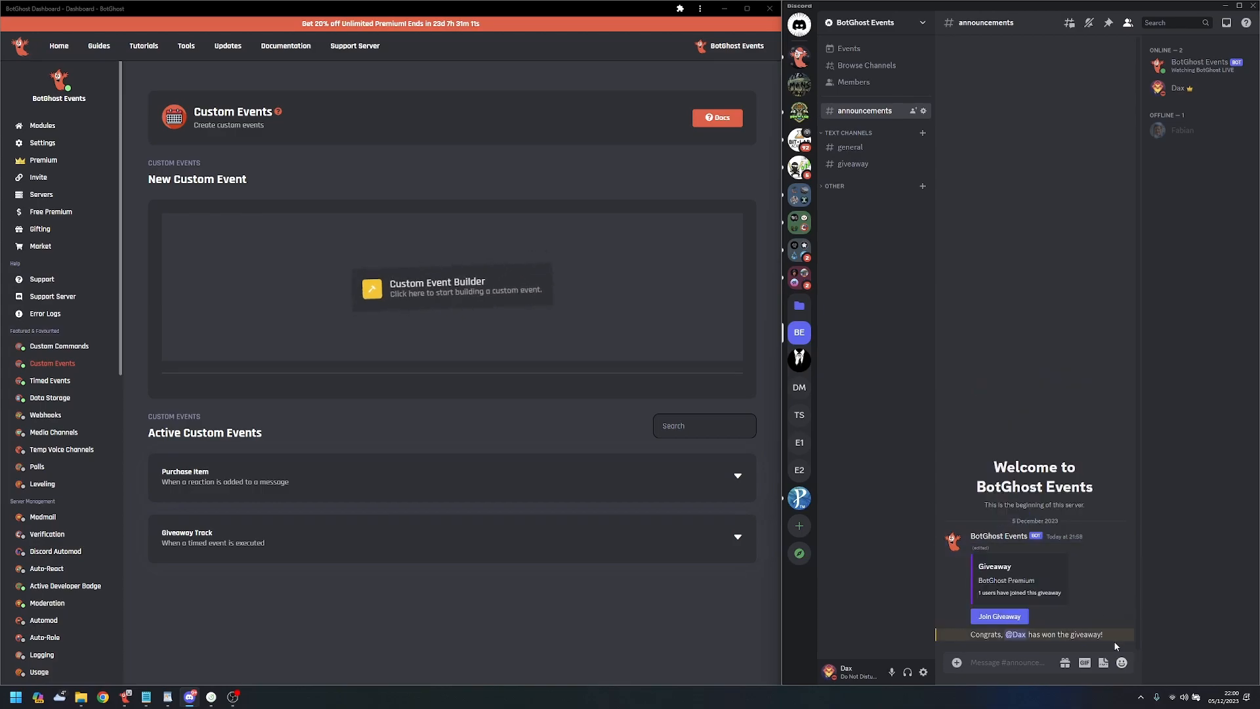
{"action": "left_click", "coordinate": [1120, 624], "text": "shift"}
{"action": "left_click", "coordinate": [1120, 543], "text": "shift"}
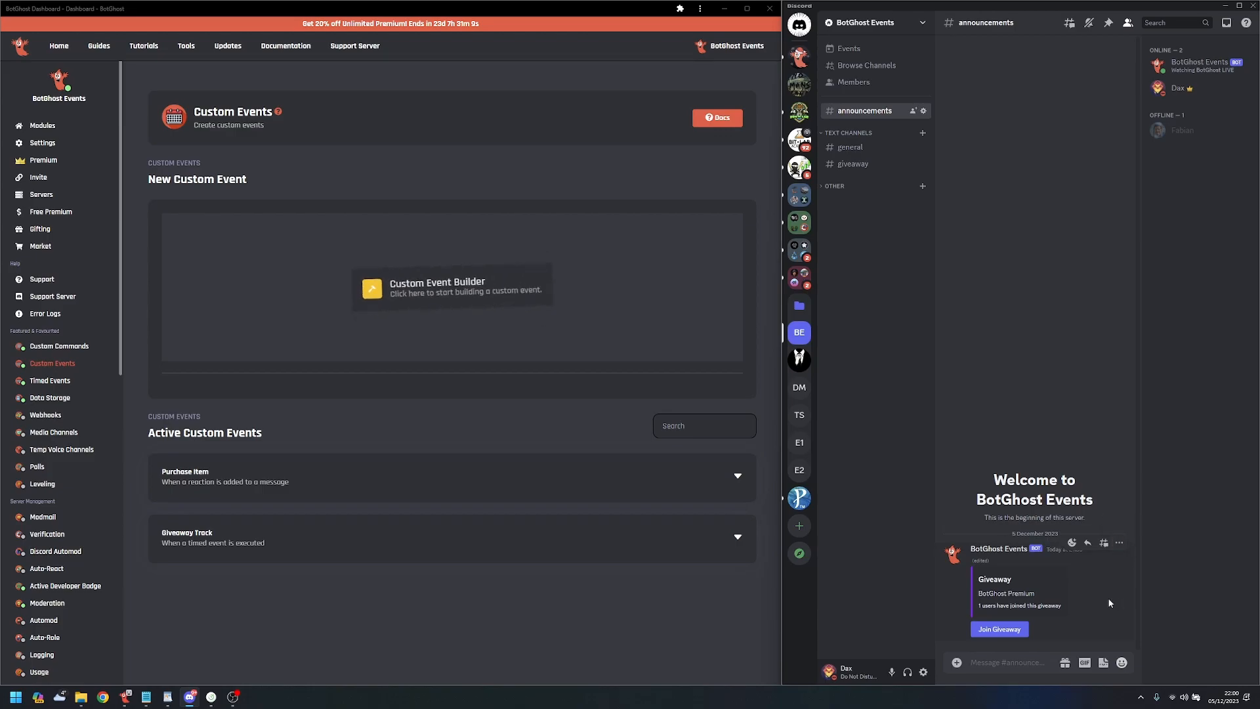
{"action": "left_click", "coordinate": [883, 151]}
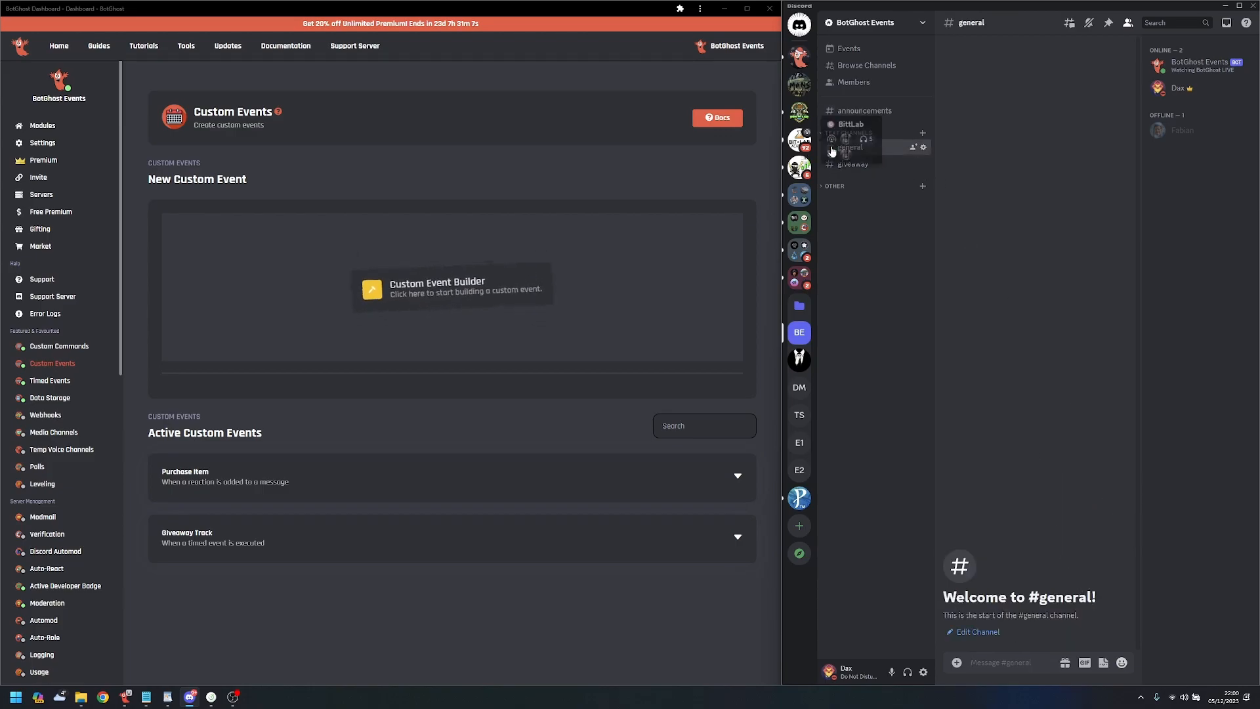
- Switch to the BotGhost dashboard and open the /giveaway-create custom command in the builder
{"action": "left_click", "coordinate": [386, 435]}
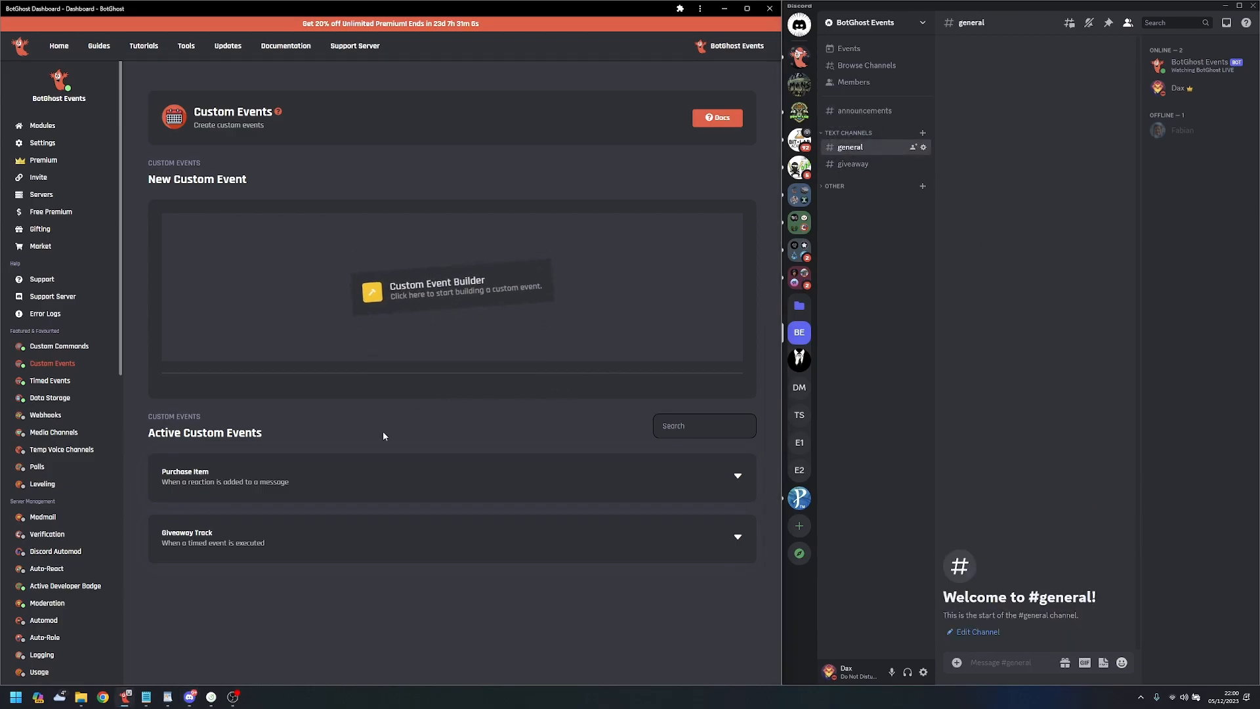
{"action": "left_click", "coordinate": [73, 348]}
{"action": "scroll", "coordinate": [393, 404], "scroll_direction": "down", "scroll_amount": 10}
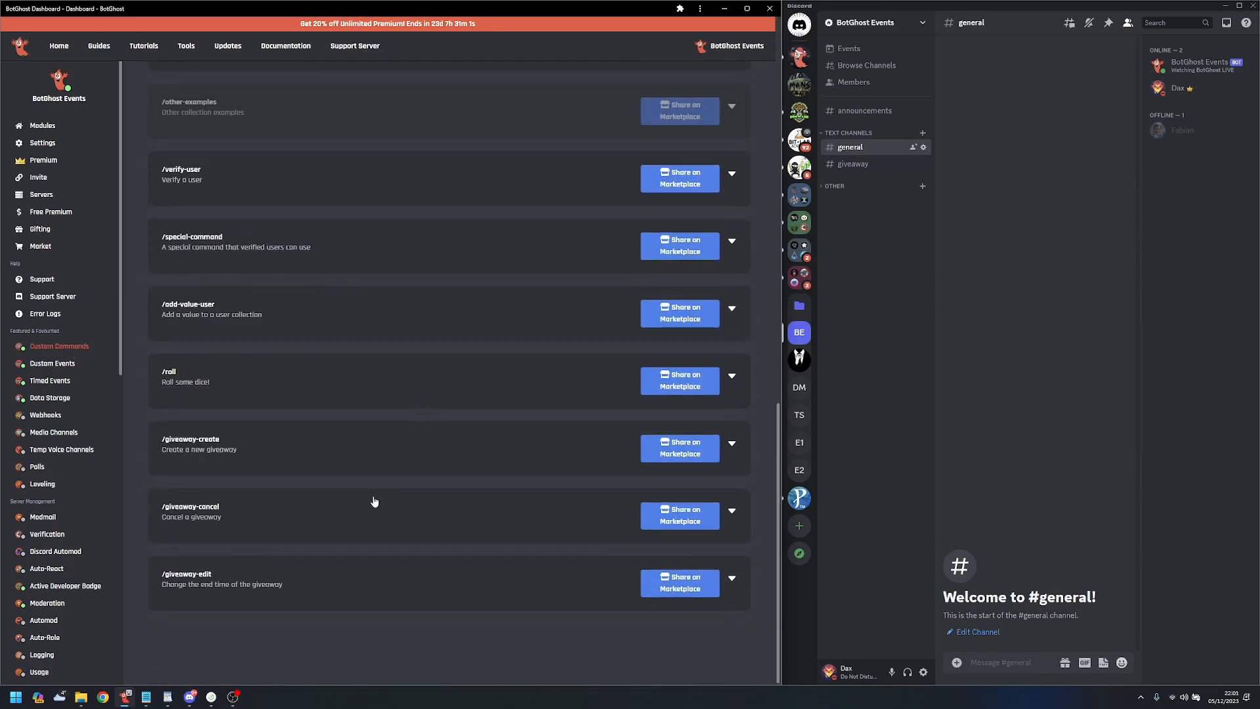
{"action": "left_click", "coordinate": [281, 456]}
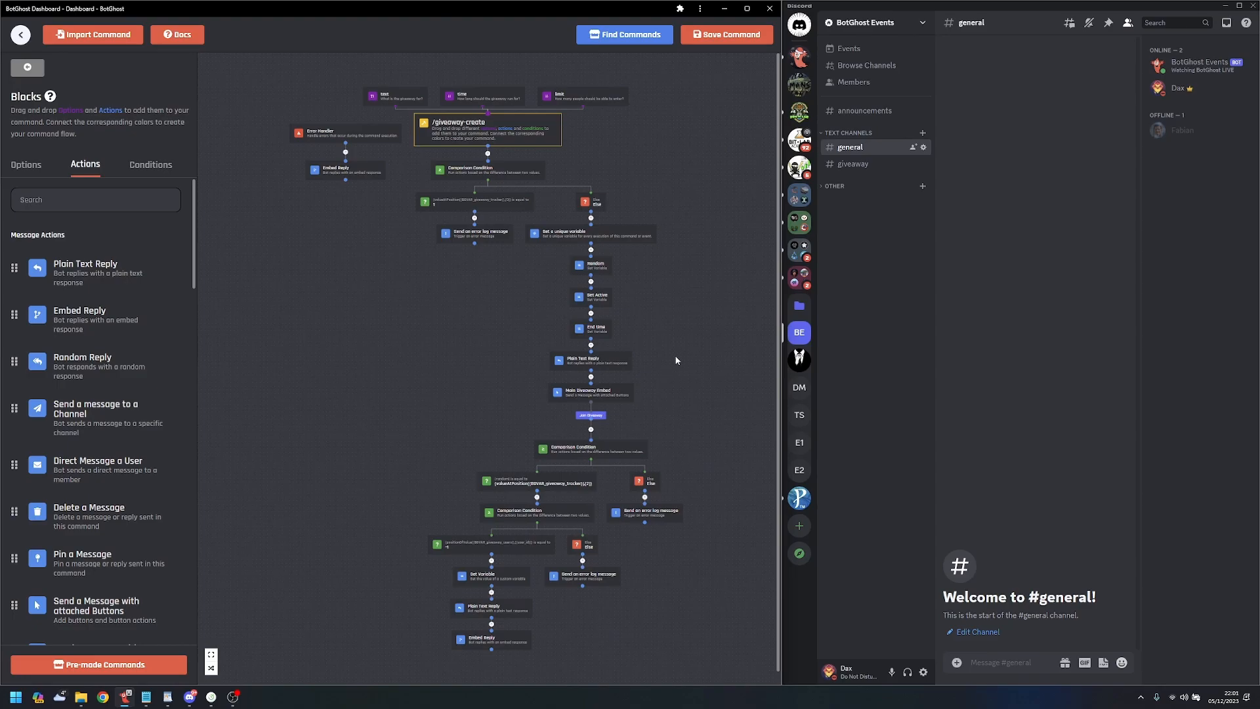
- Review the main functions listed in the giveaway channel, from specifying the giveaway to blocking multiple entries
{"action": "left_click", "coordinate": [856, 164]}
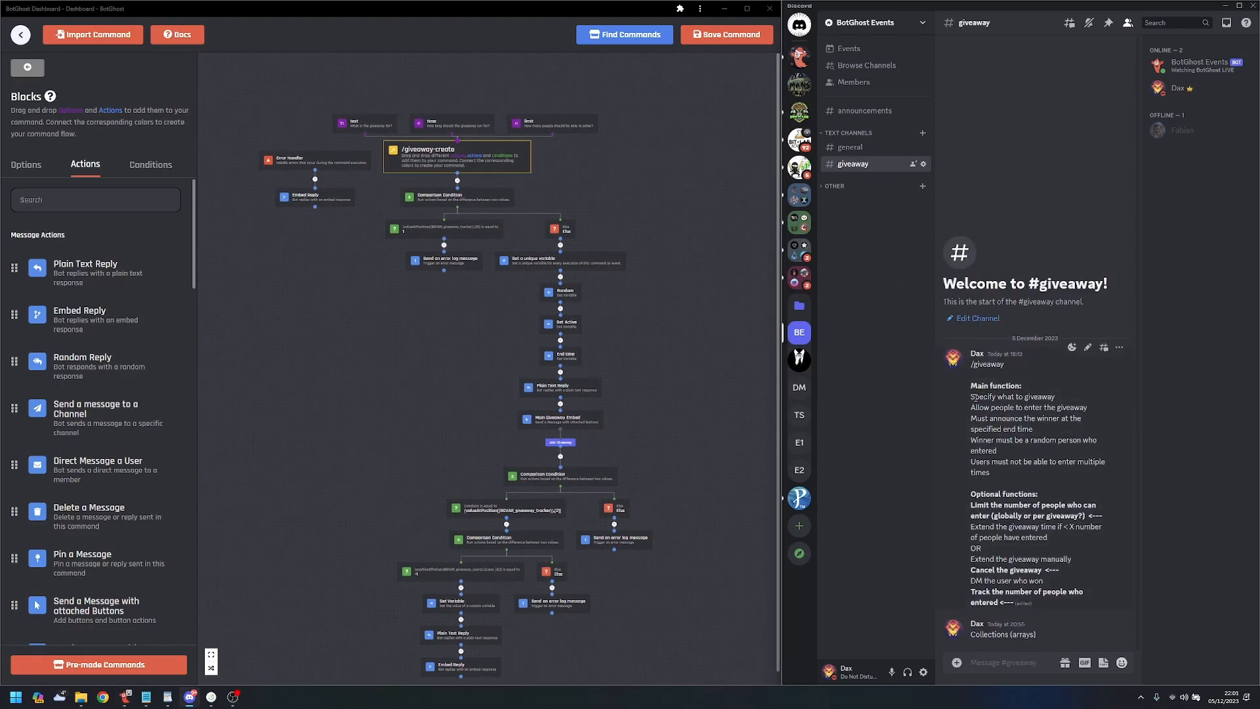
{"action": "left_click_drag", "start_coordinate": [972, 396], "coordinate": [1059, 400]}
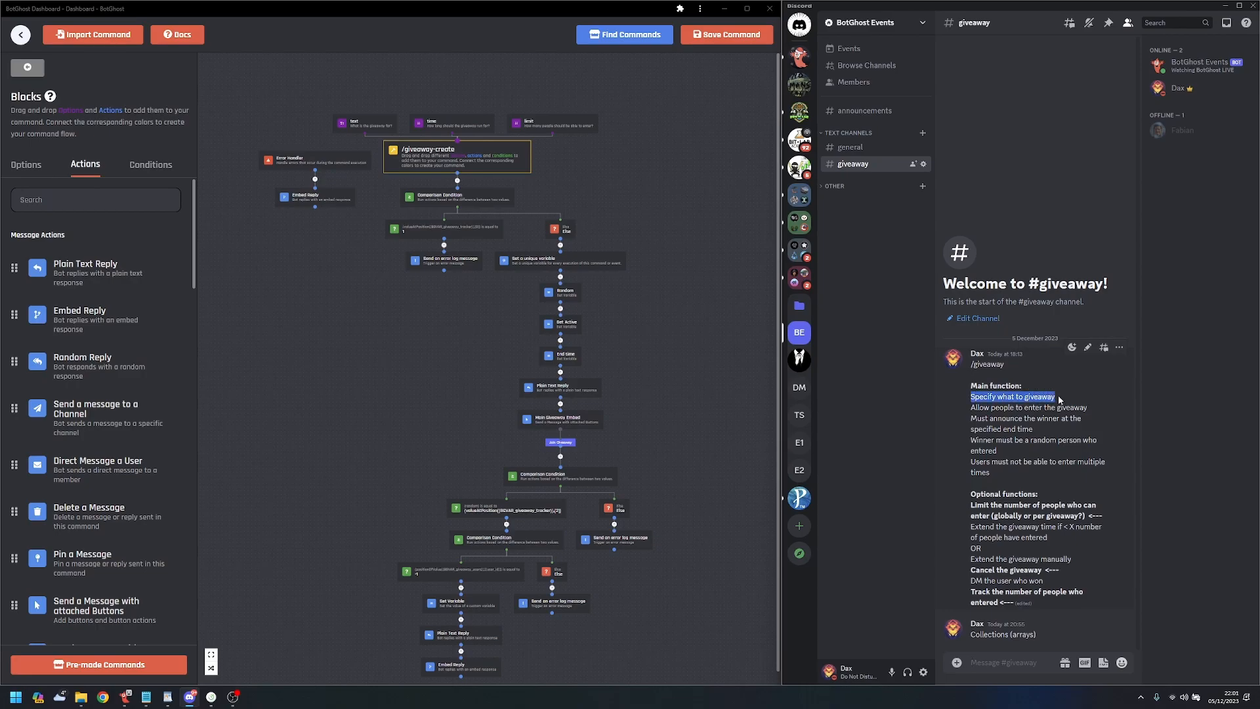
{"action": "left_click_drag", "start_coordinate": [1095, 403], "coordinate": [1107, 430]}
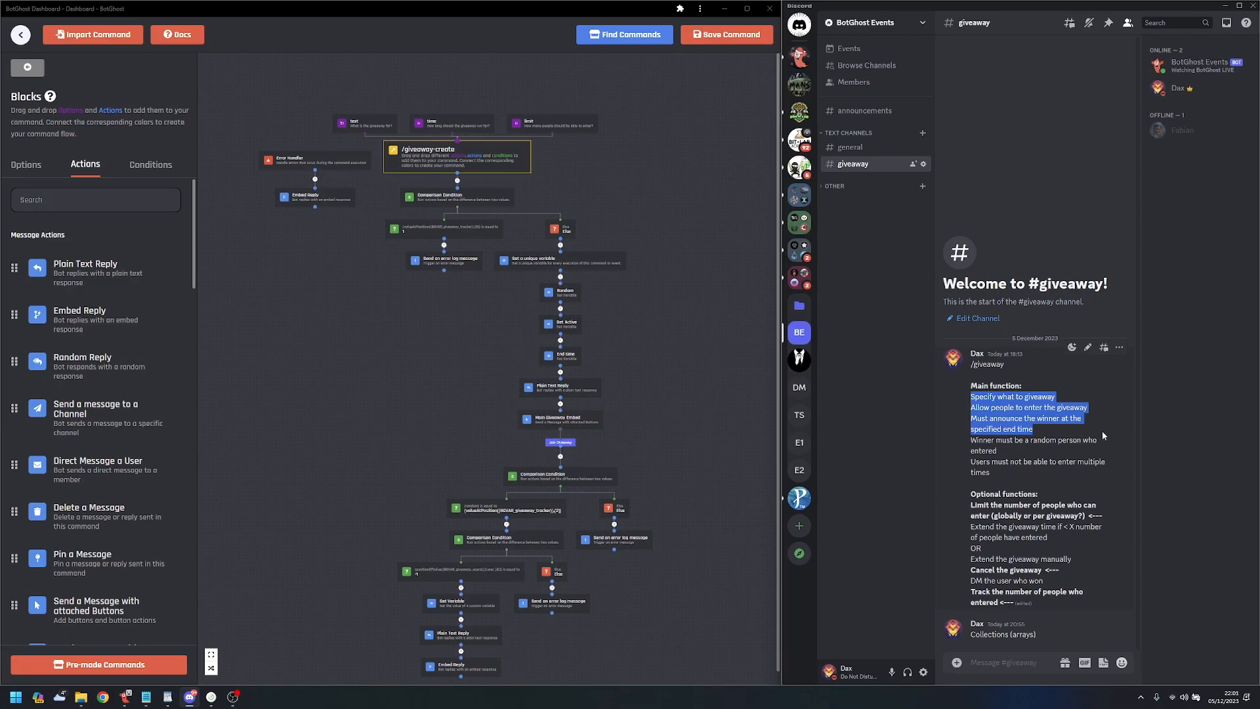
{"action": "left_click_drag", "start_coordinate": [1103, 432], "coordinate": [1113, 449]}
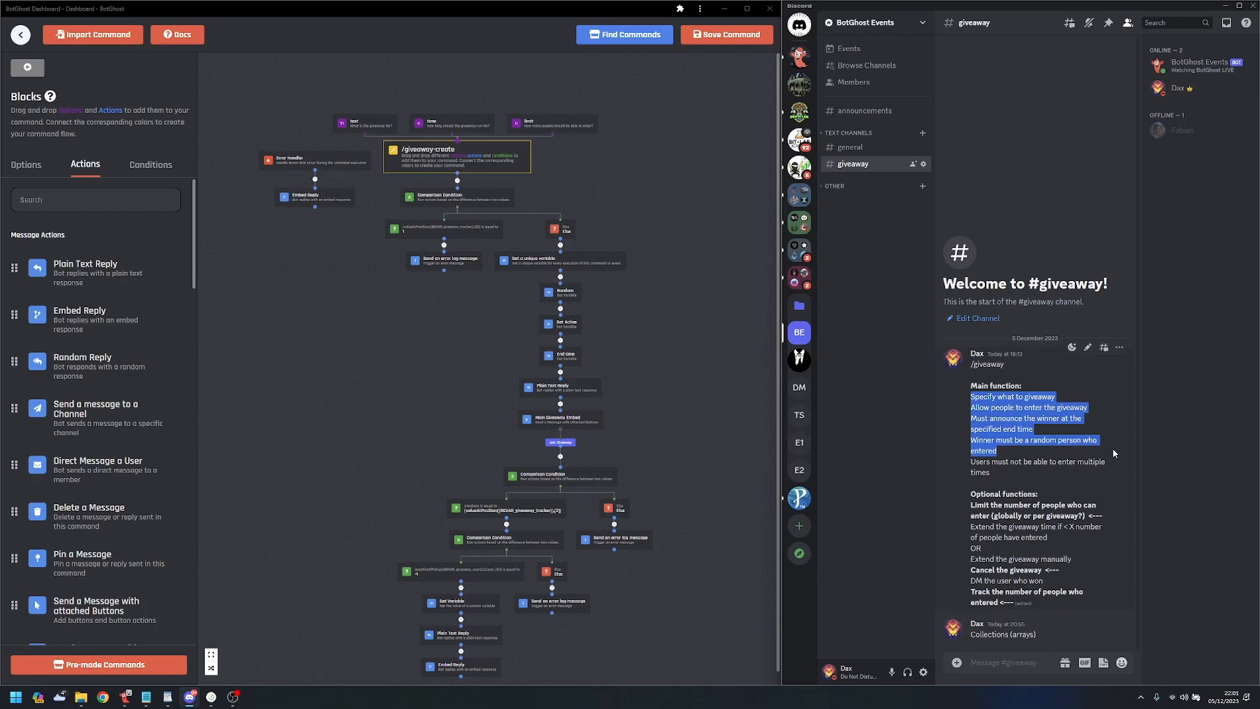
{"action": "left_click_drag", "start_coordinate": [1116, 451], "coordinate": [1111, 468]}
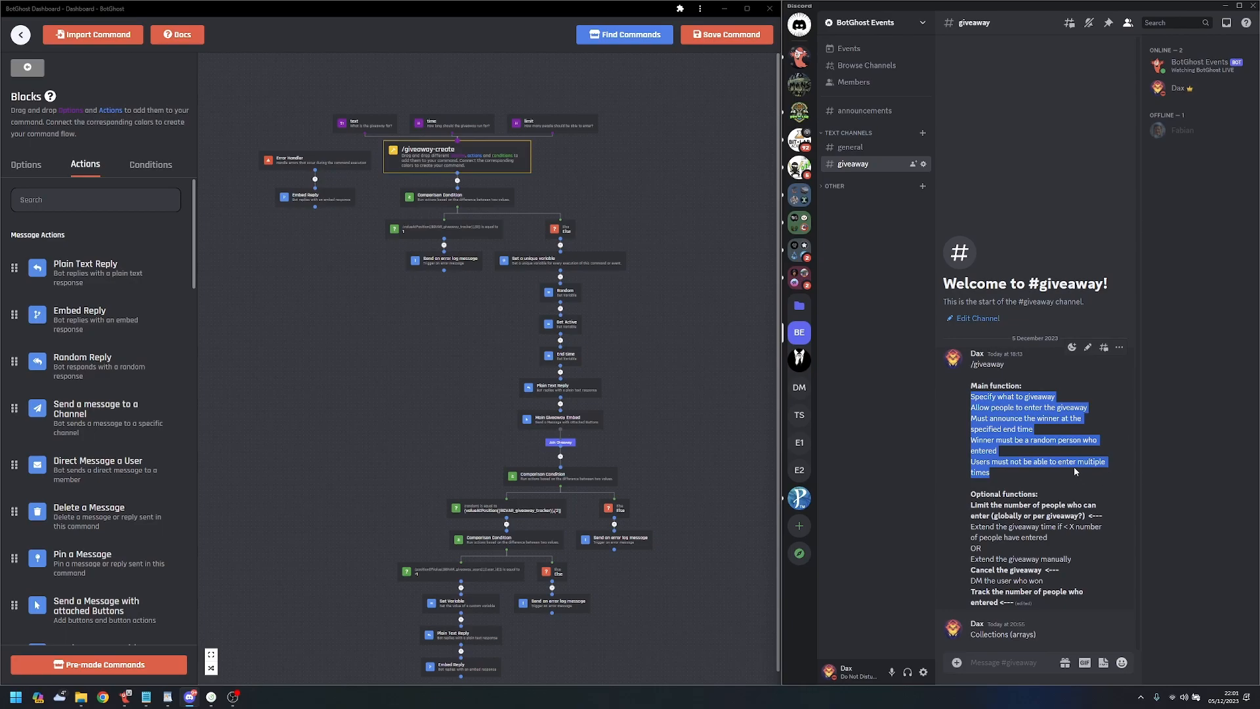
{"action": "left_click", "coordinate": [1046, 488]}
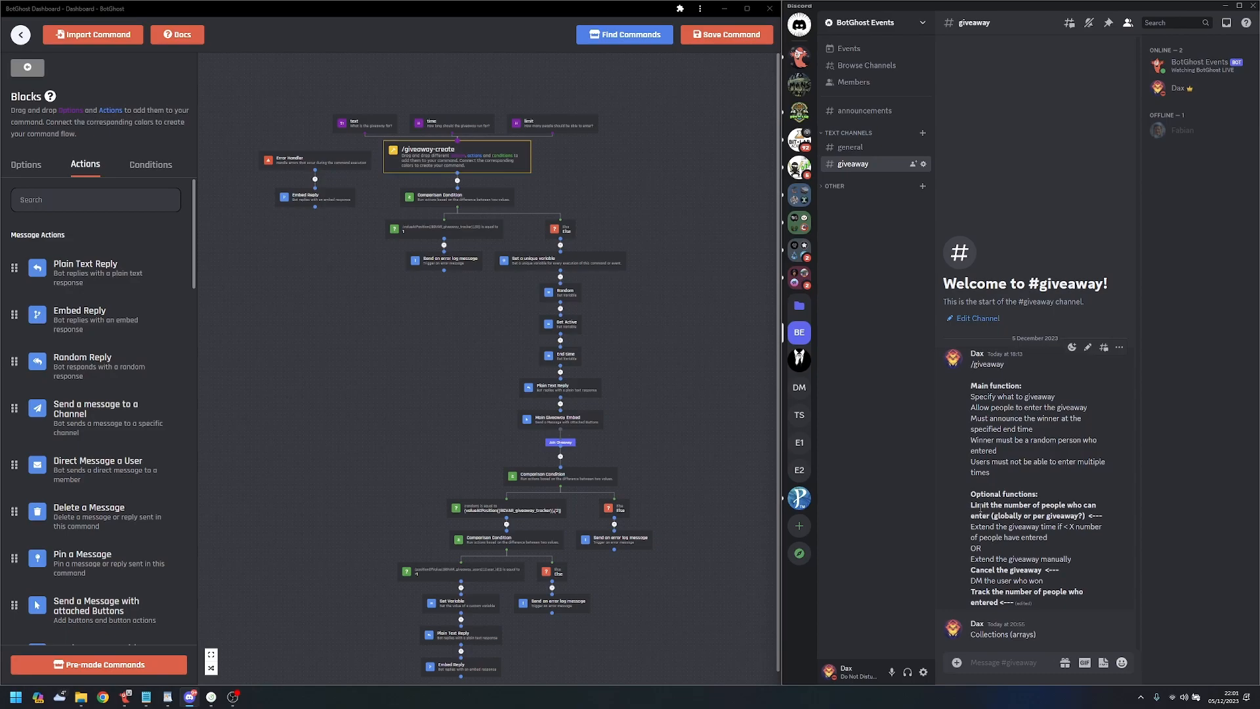
- Review the marked optional functions: limiting entrants, cancelling the giveaway and tracking the number of people who entered
{"action": "left_click_drag", "start_coordinate": [972, 505], "coordinate": [1107, 517]}
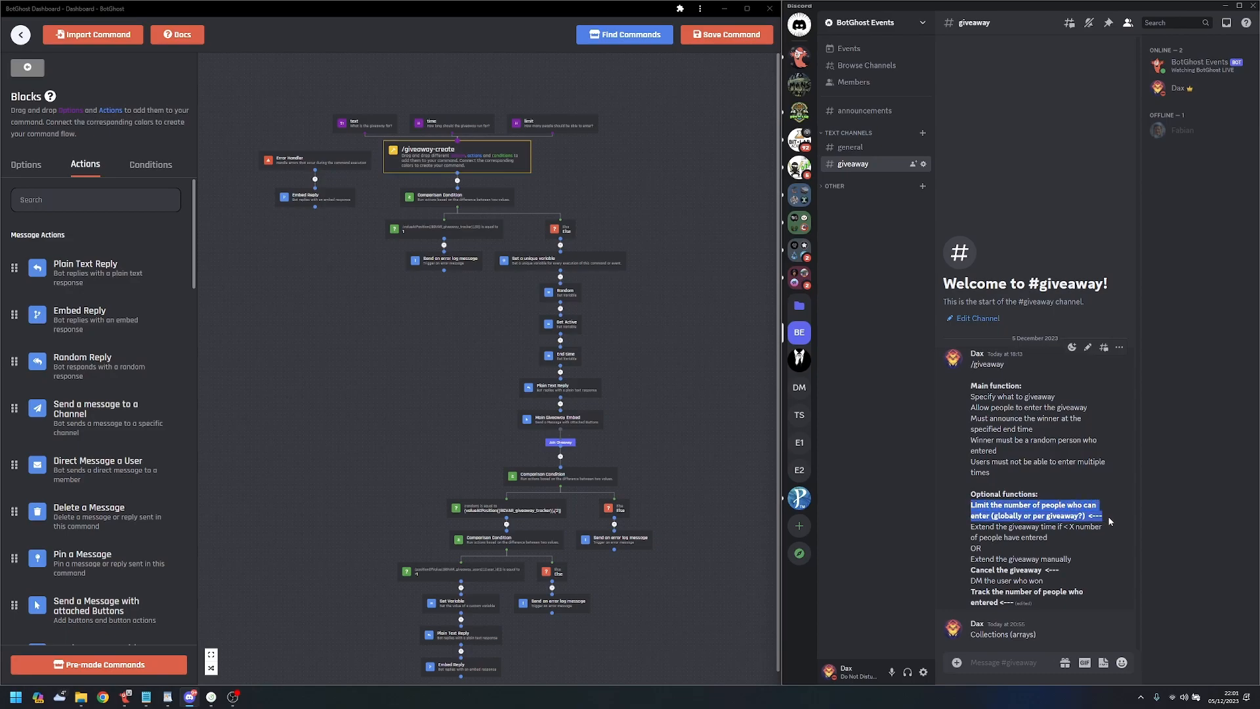
{"action": "left_click", "coordinate": [1095, 547]}
{"action": "left_click_drag", "start_coordinate": [969, 577], "coordinate": [1068, 574]}
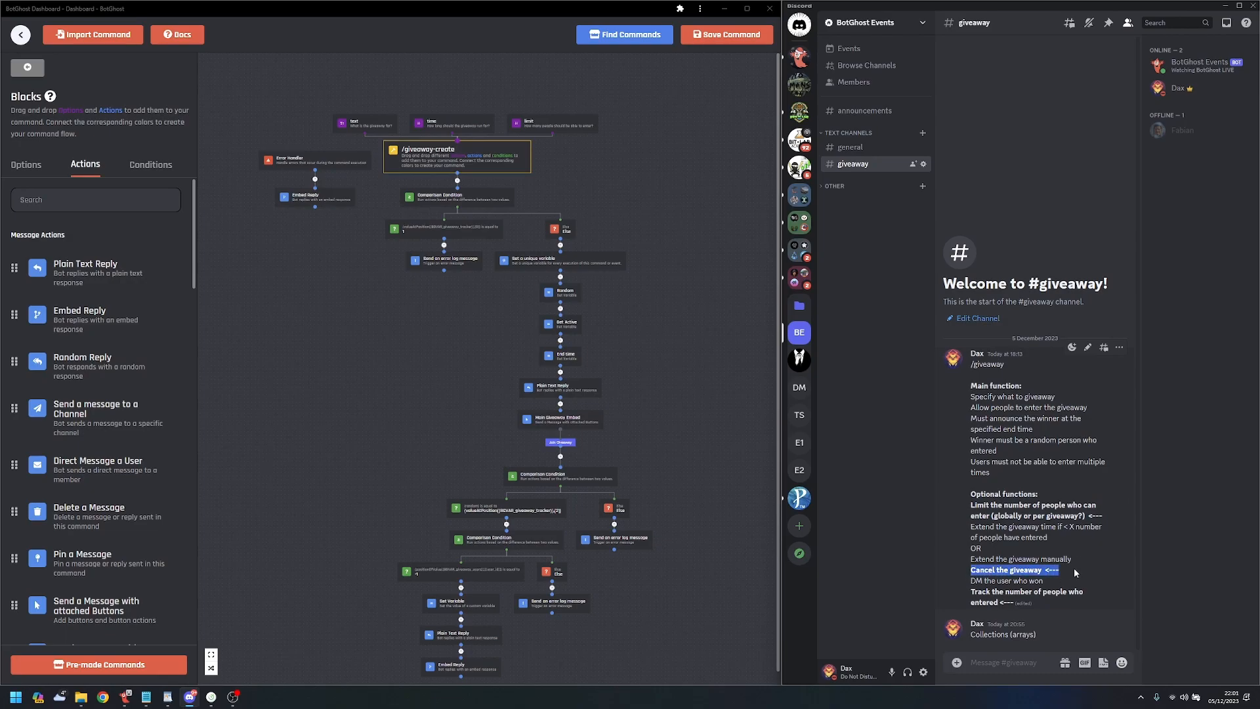
{"action": "left_click", "coordinate": [1074, 573]}
{"action": "left_click_drag", "start_coordinate": [970, 592], "coordinate": [1014, 602]}
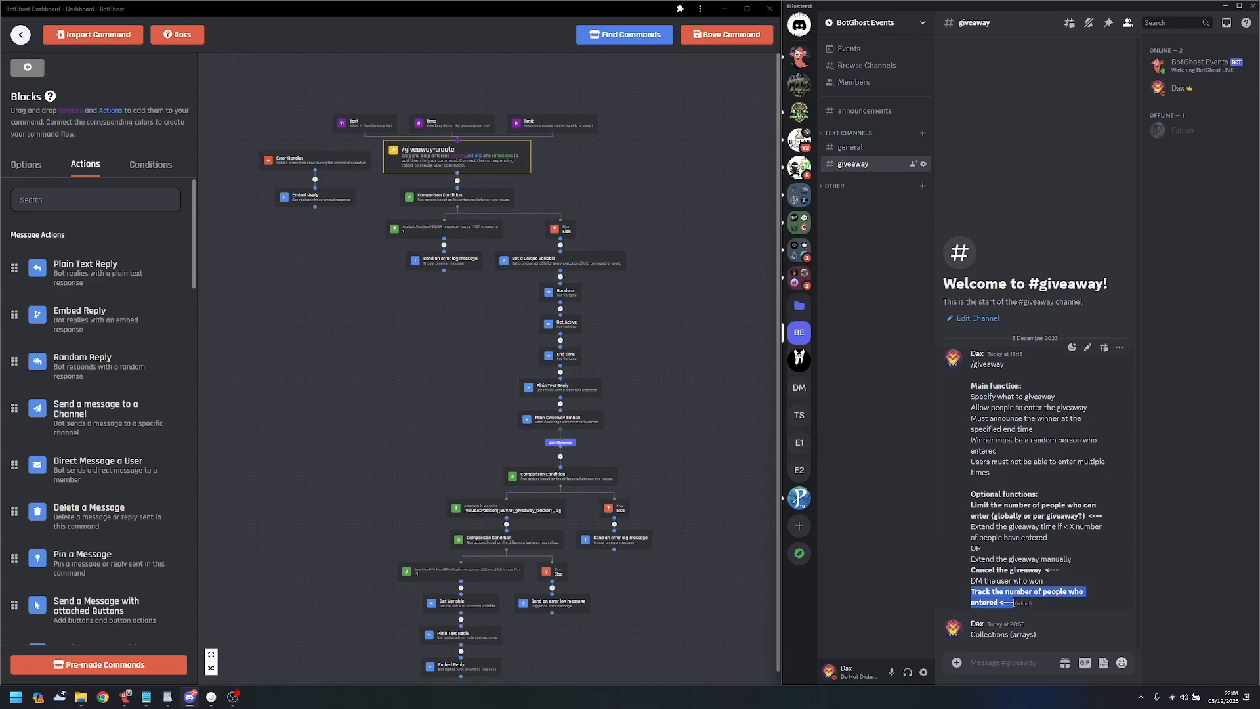
{"action": "left_click", "coordinate": [1015, 582]}
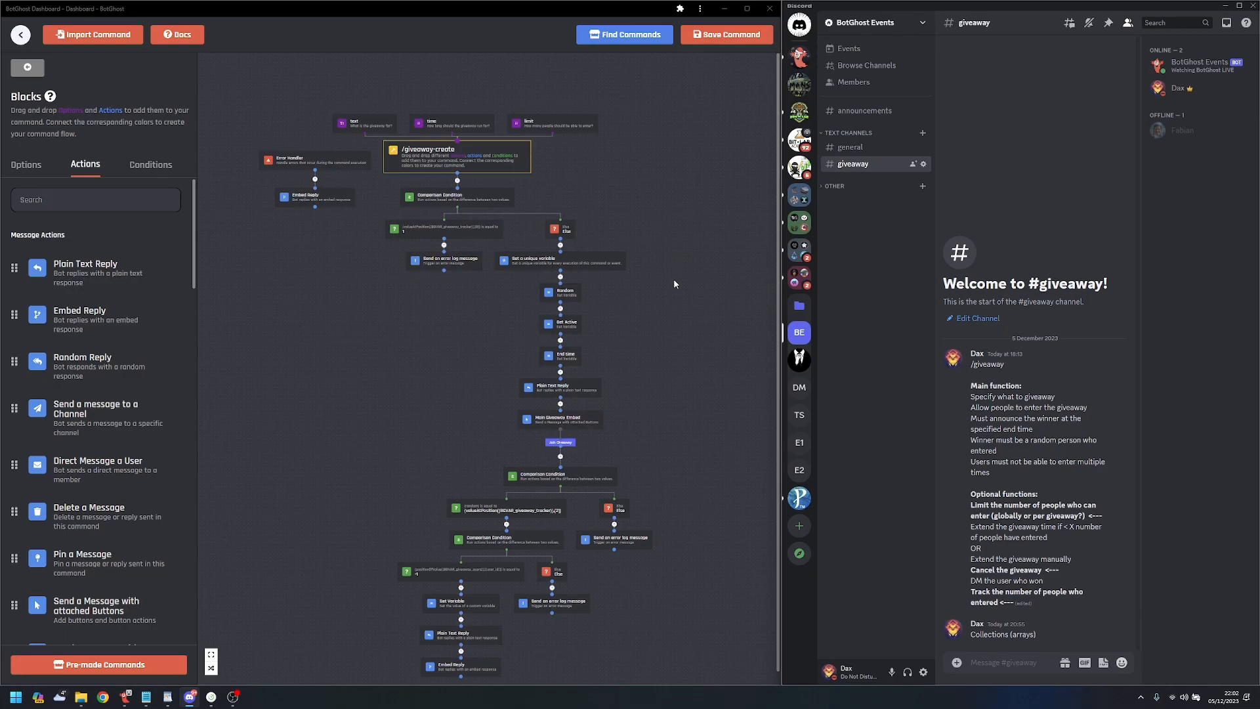
- Inspect the settings of the limit option attached to the /giveaway-create command
{"action": "scroll", "coordinate": [673, 278], "scroll_direction": "up", "scroll_amount": 3}
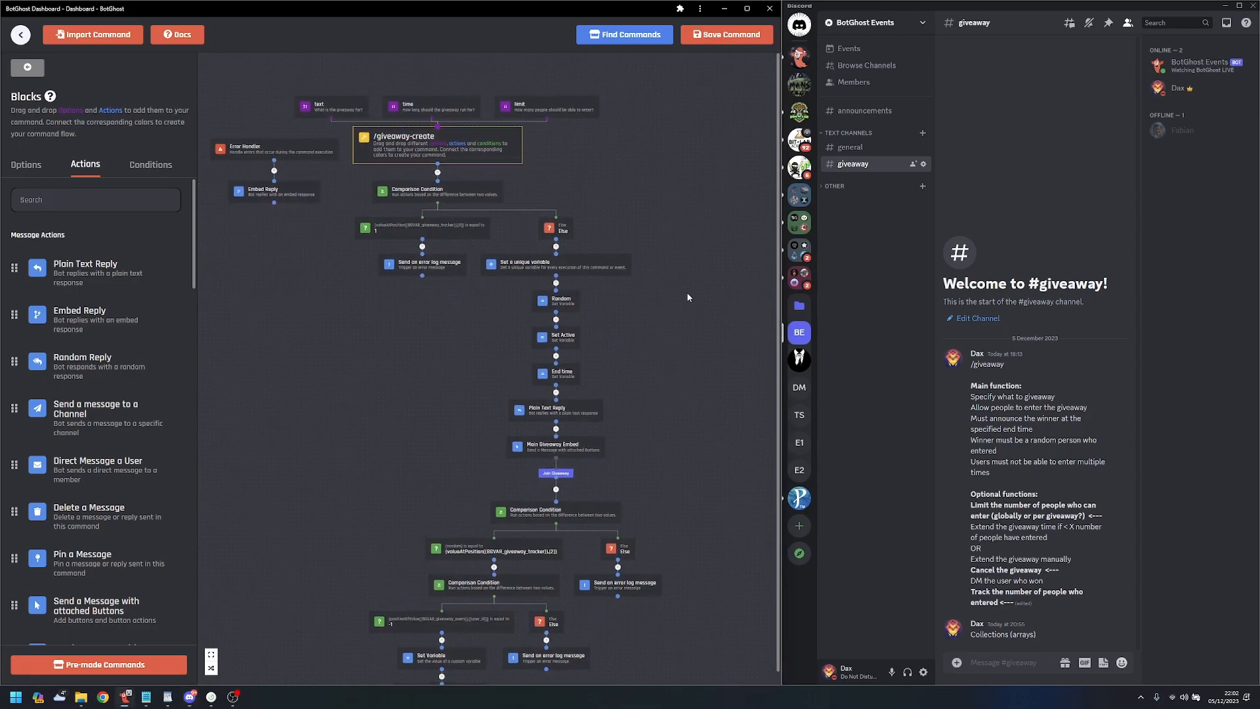
{"action": "left_click_drag", "start_coordinate": [685, 296], "coordinate": [719, 317]}
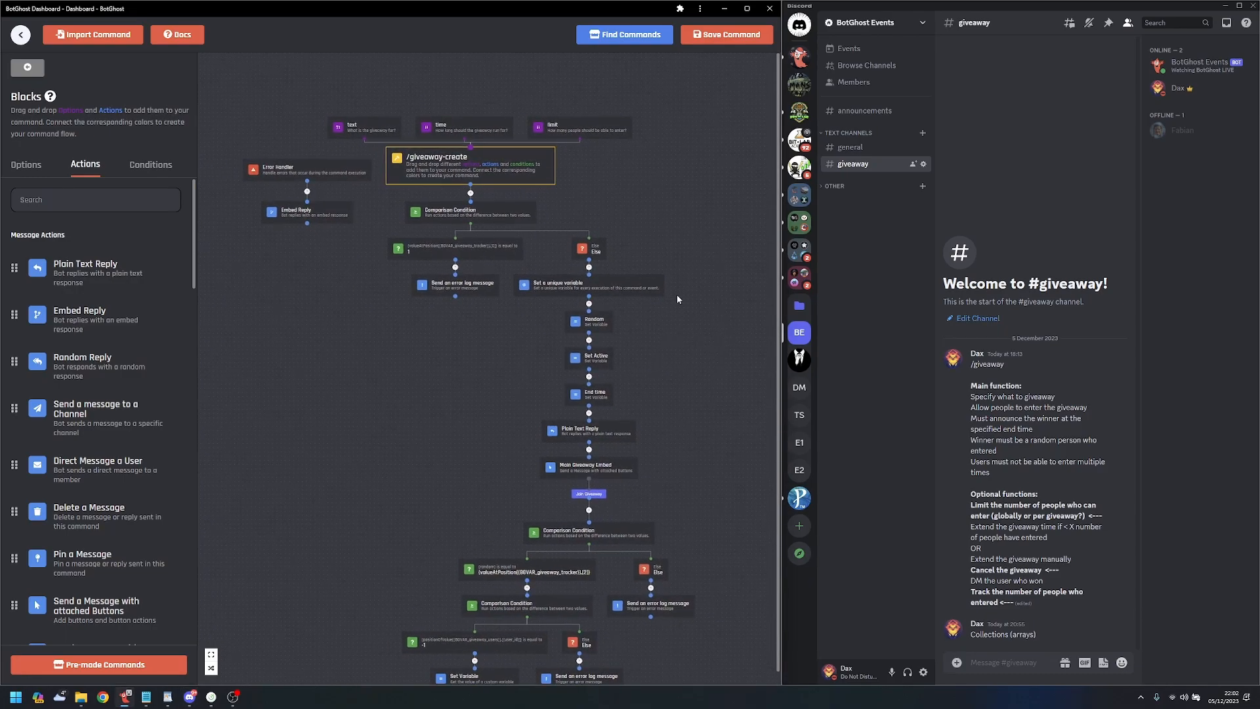
{"action": "left_click", "coordinate": [605, 127]}
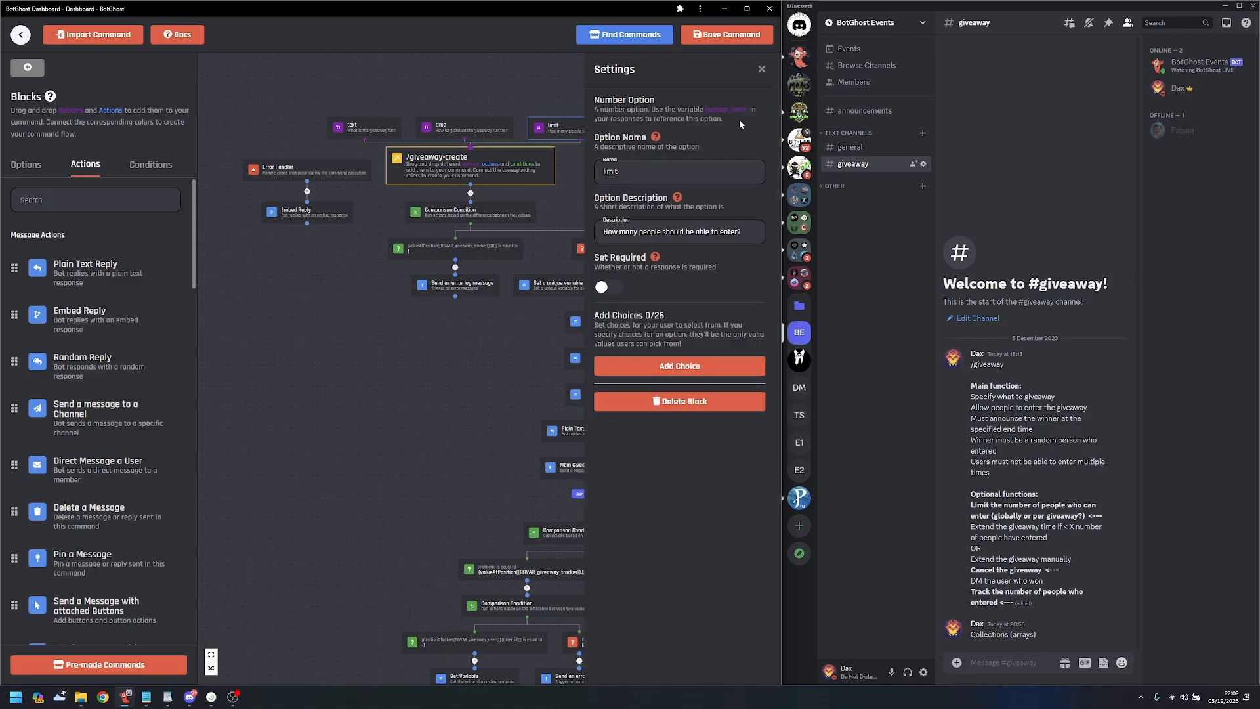
{"action": "left_click", "coordinate": [476, 400]}
{"action": "left_click_drag", "start_coordinate": [476, 400], "coordinate": [438, 339]}
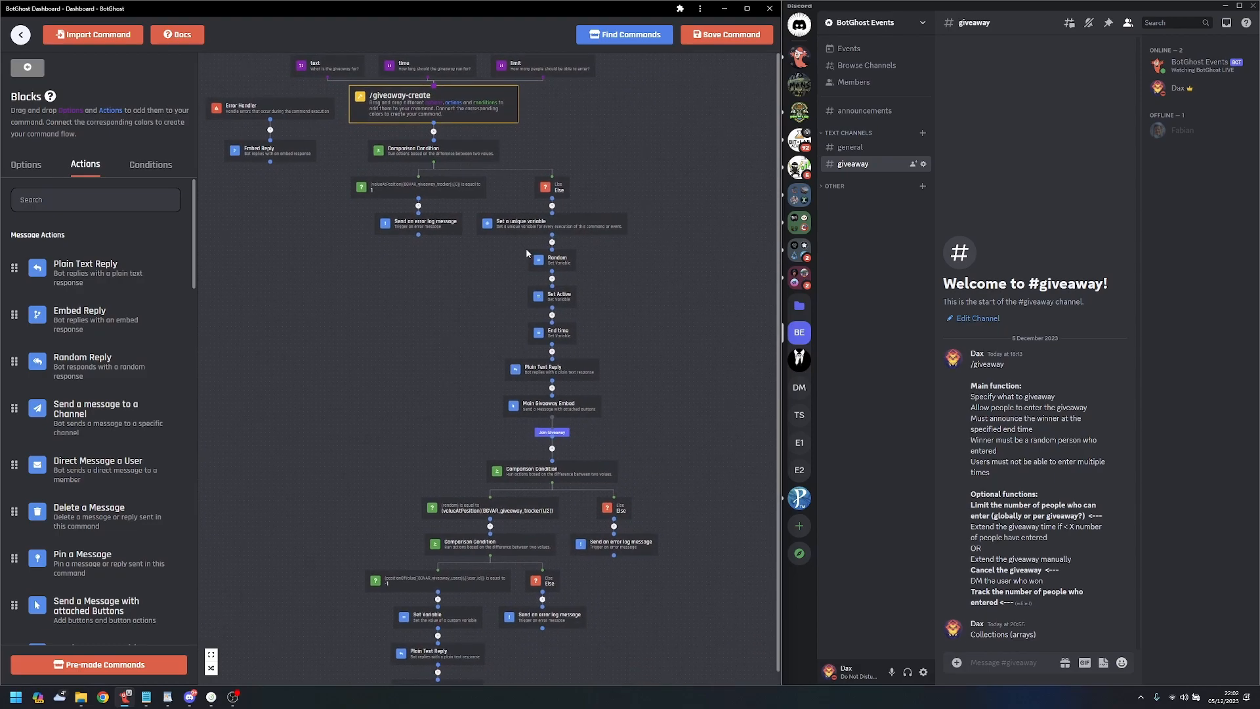
{"action": "left_click", "coordinate": [573, 66]}
{"action": "left_click", "coordinate": [553, 132]}
- Add a Comparison Condition and connect it below the branch matching giveaway_tracker position 2, detaching the existing duplicate-entry check
{"action": "left_click_drag", "start_coordinate": [645, 452], "coordinate": [677, 313]}
{"action": "scroll", "coordinate": [698, 340], "scroll_direction": "up", "scroll_amount": 3}
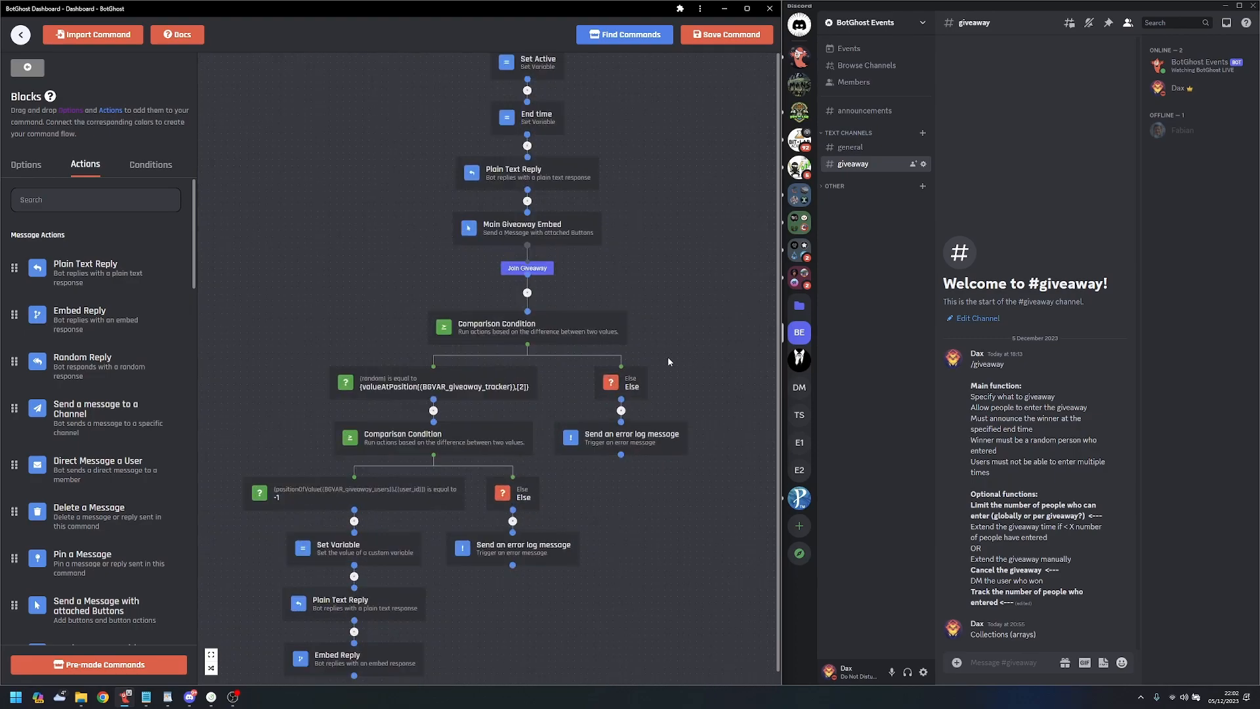
{"action": "left_click", "coordinate": [466, 433]}
{"action": "left_click", "coordinate": [454, 291]}
{"action": "left_click", "coordinate": [433, 411]}
{"action": "left_click", "coordinate": [151, 167]}
{"action": "left_click_drag", "start_coordinate": [99, 204], "coordinate": [406, 298]}
{"action": "left_click_drag", "start_coordinate": [433, 398], "coordinate": [406, 282]}
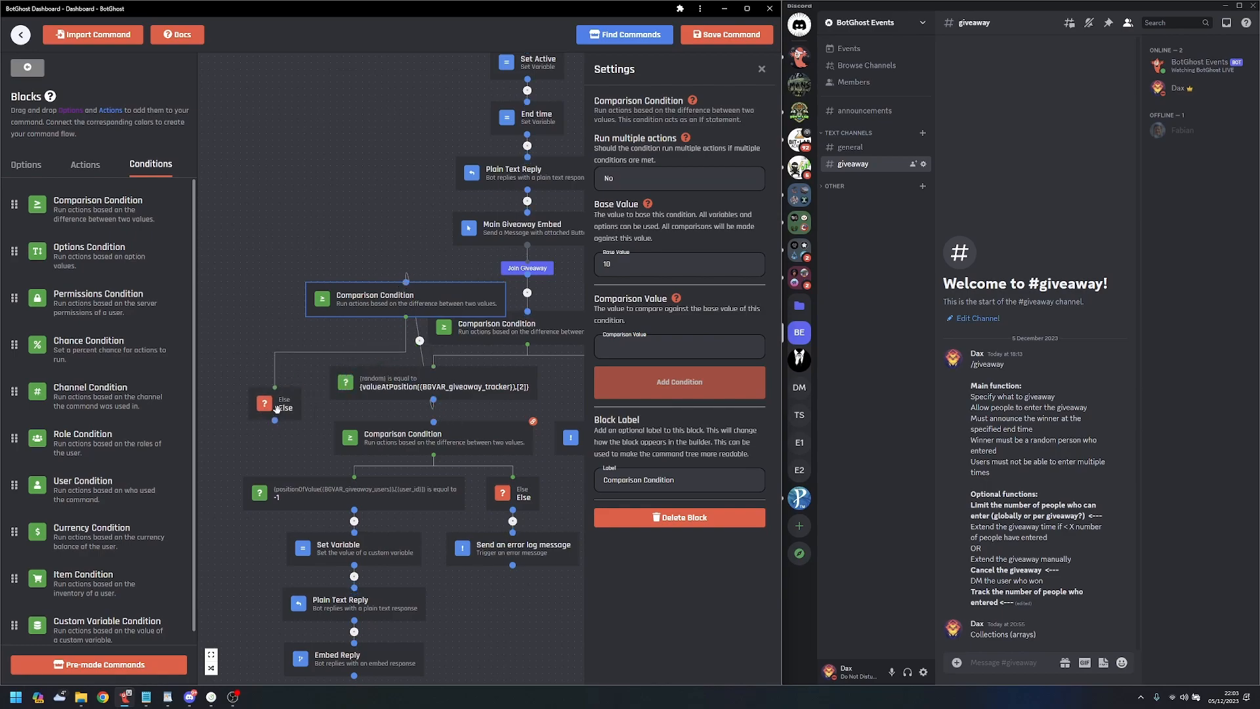
{"action": "left_click_drag", "start_coordinate": [424, 366], "coordinate": [282, 408]}
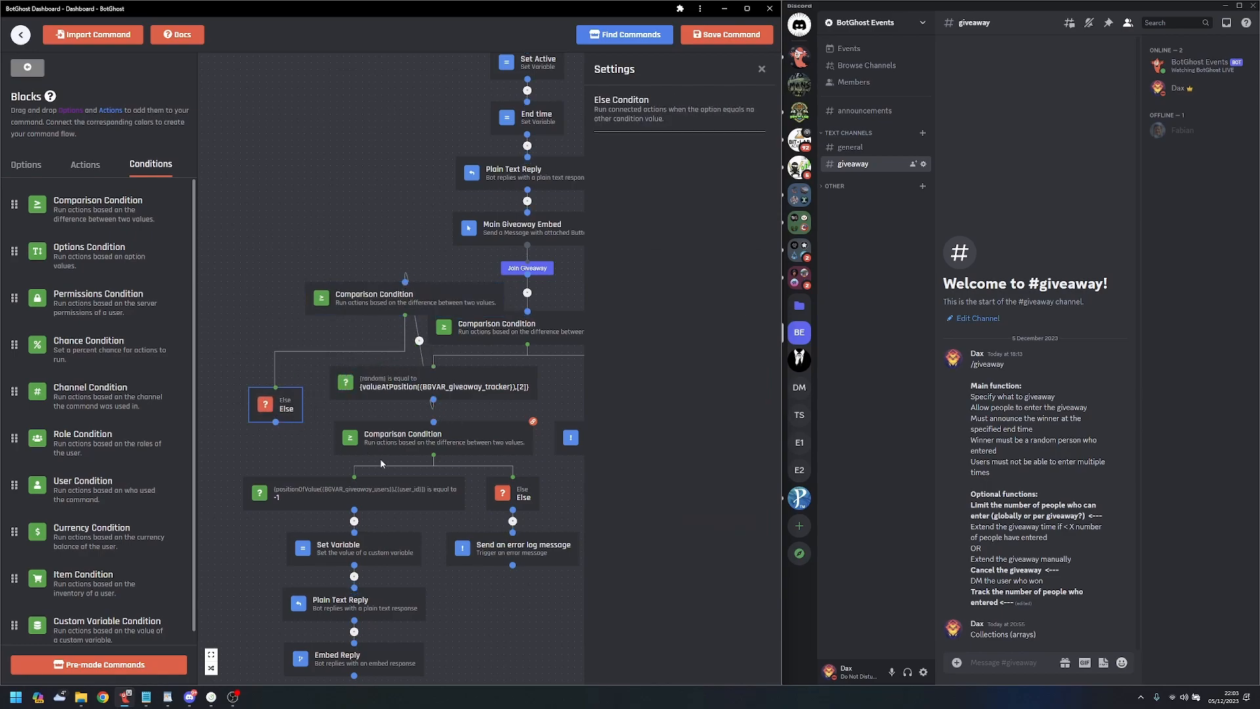
- Copy the limit option's variable from its option settings
{"action": "left_click", "coordinate": [433, 305]}
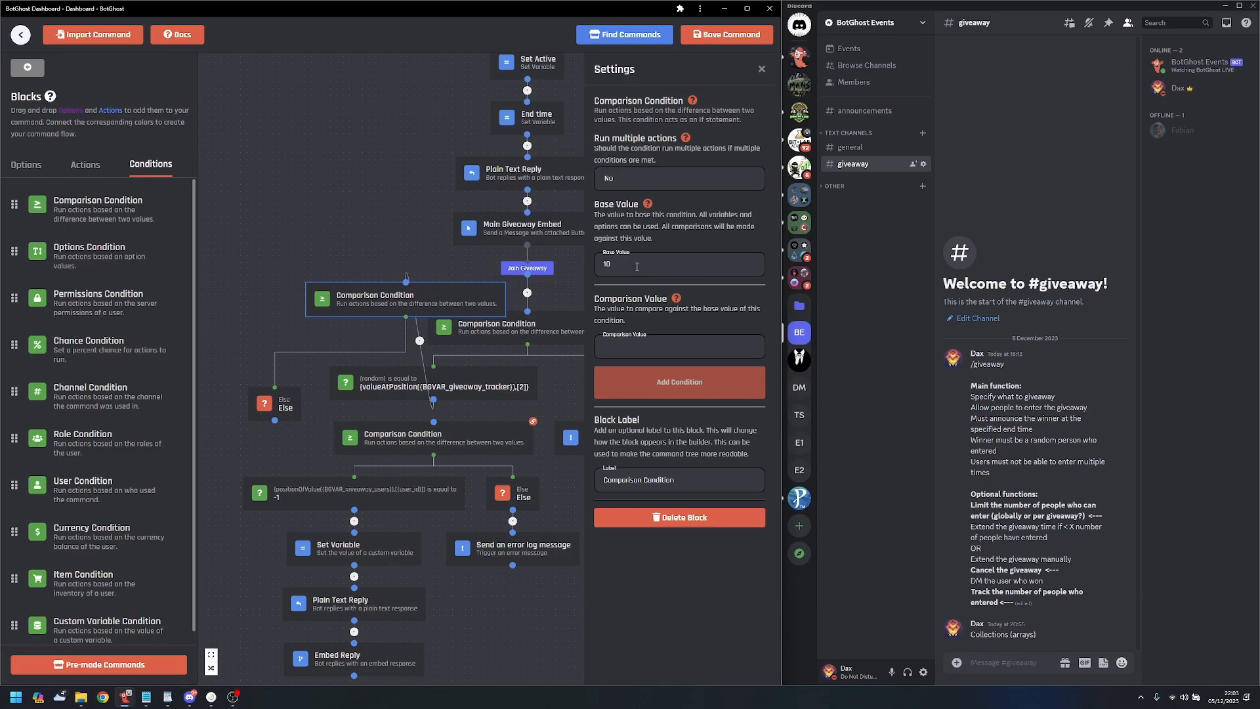
{"action": "left_click", "coordinate": [387, 174]}
{"action": "left_click_drag", "start_coordinate": [393, 112], "coordinate": [359, 537]}
{"action": "left_click", "coordinate": [530, 151]}
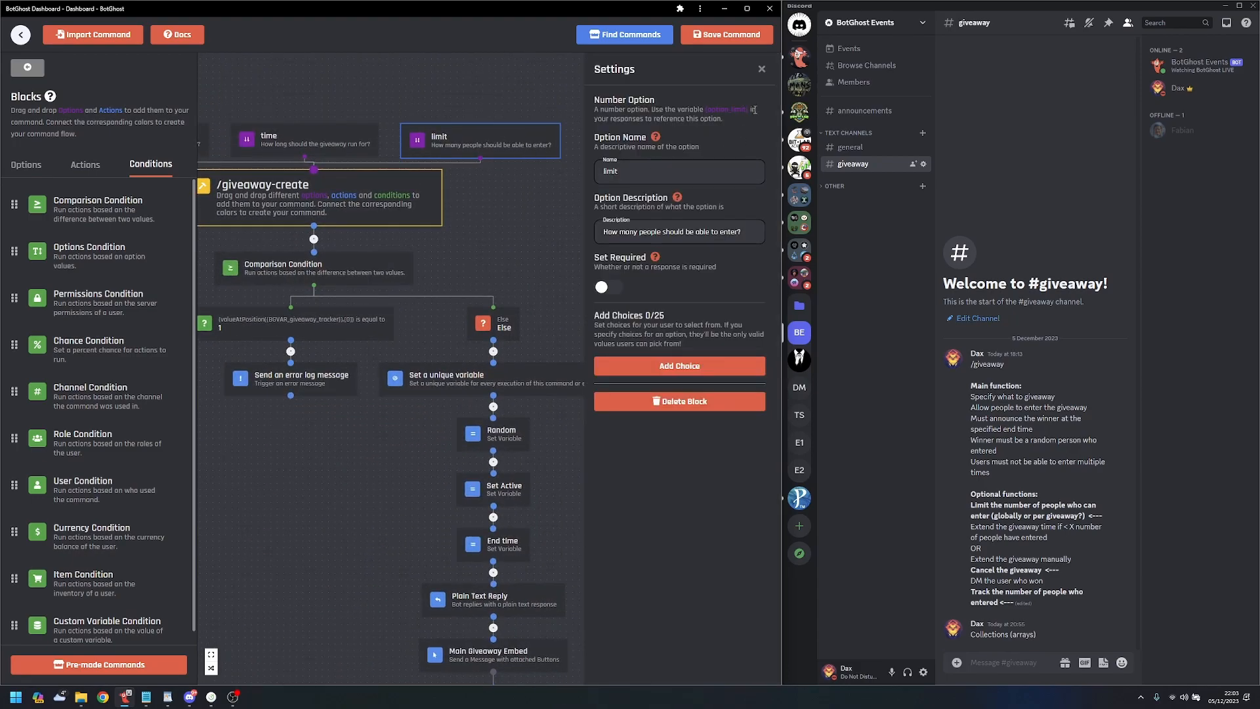
{"action": "left_click_drag", "start_coordinate": [748, 110], "coordinate": [706, 110]}
{"action": "key", "text": "ctrl+c"}
- Set the base value of the new Comparison Condition to {option_limit}
{"action": "left_click", "coordinate": [378, 542]}
{"action": "left_click_drag", "start_coordinate": [381, 538], "coordinate": [489, 163]}
{"action": "left_click", "coordinate": [492, 341]}
{"action": "left_click", "coordinate": [663, 259]}
{"action": "key", "text": "BackSpace"}
{"action": "key", "text": "BackSpace"}
{"action": "key", "text": "ctrl+v"}
{"action": "left_click_drag", "start_coordinate": [456, 246], "coordinate": [391, 285]}
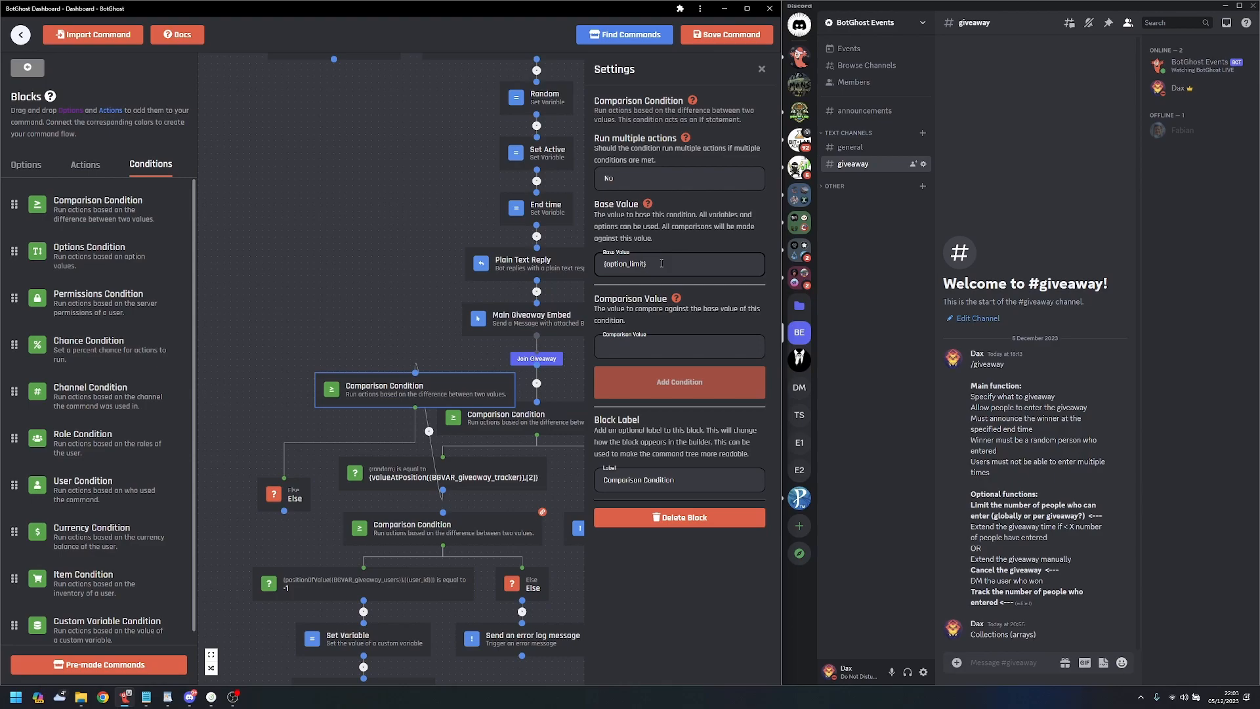
- Copy the lengthOfCollection expression for BGVAR_giveaway_users from the footer of the Embed Reply at the end of the join flow
{"action": "left_click", "coordinate": [646, 350]}
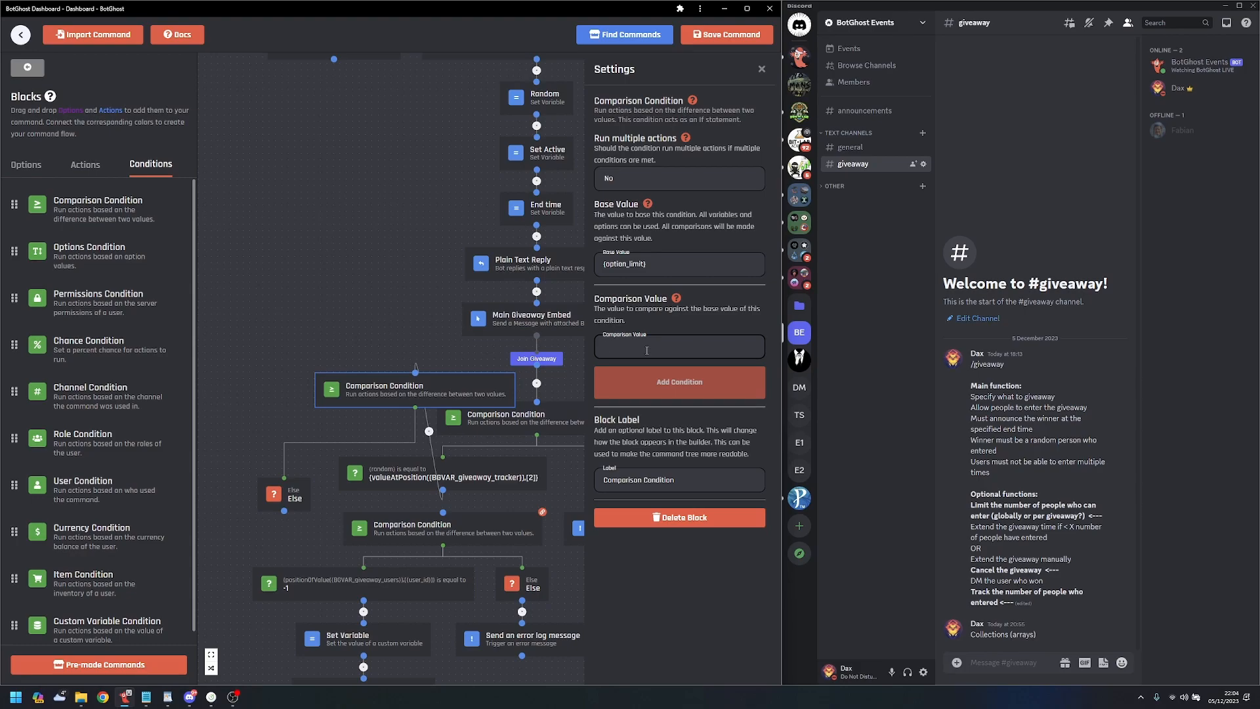
{"action": "left_click_drag", "start_coordinate": [356, 324], "coordinate": [264, 312]}
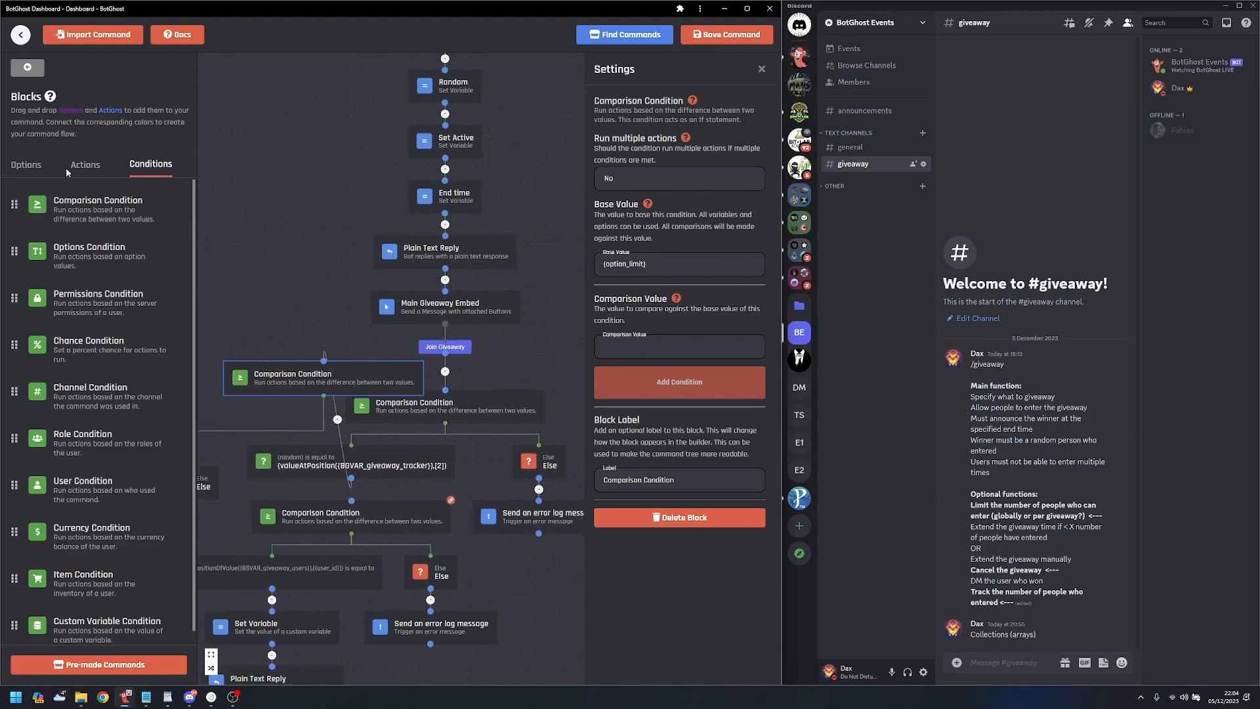
{"action": "left_click", "coordinate": [84, 164]}
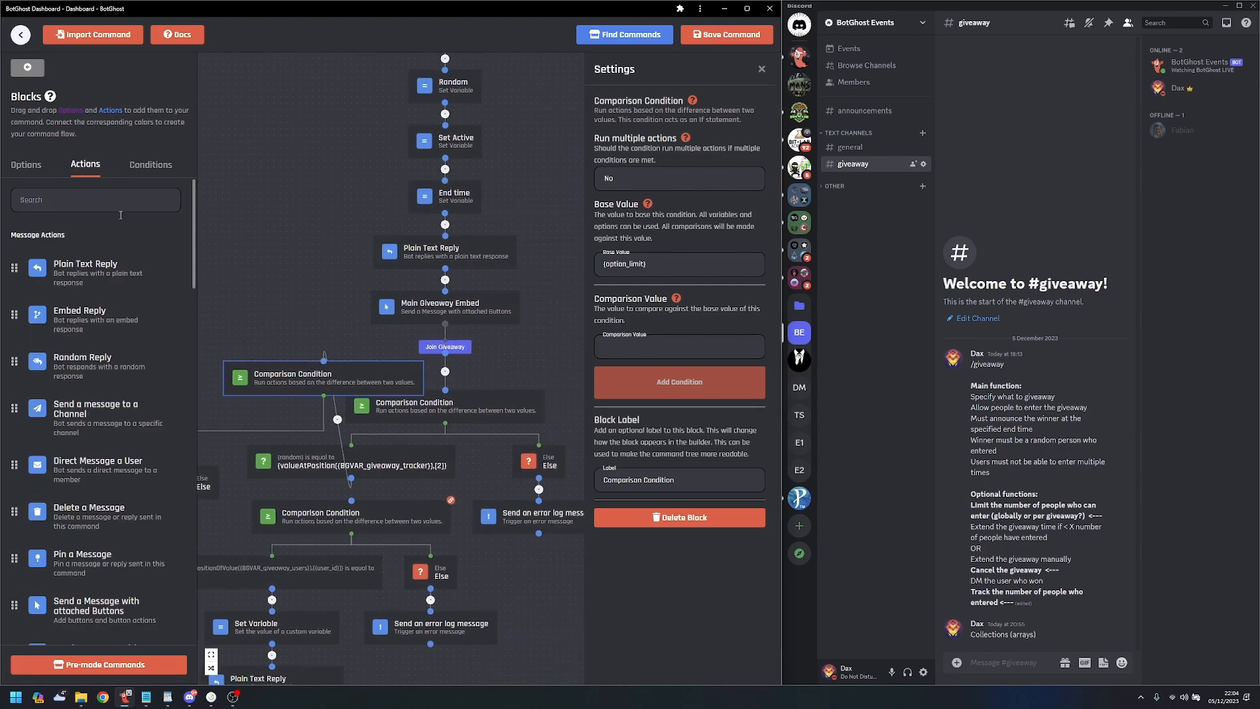
{"action": "left_click", "coordinate": [504, 384]}
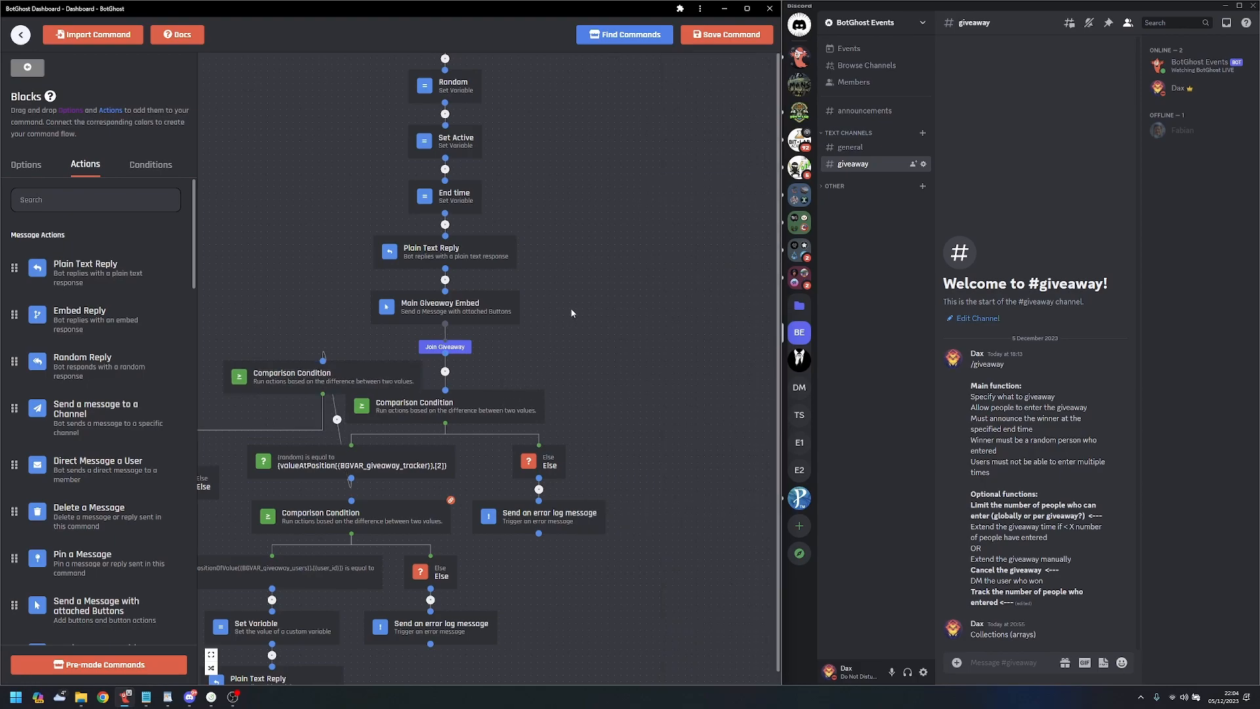
{"action": "left_click_drag", "start_coordinate": [567, 289], "coordinate": [527, 353]}
{"action": "left_click", "coordinate": [527, 352]}
{"action": "left_click", "coordinate": [551, 363]}
{"action": "left_click_drag", "start_coordinate": [602, 570], "coordinate": [605, 482]}
{"action": "left_click_drag", "start_coordinate": [454, 647], "coordinate": [573, 481]}
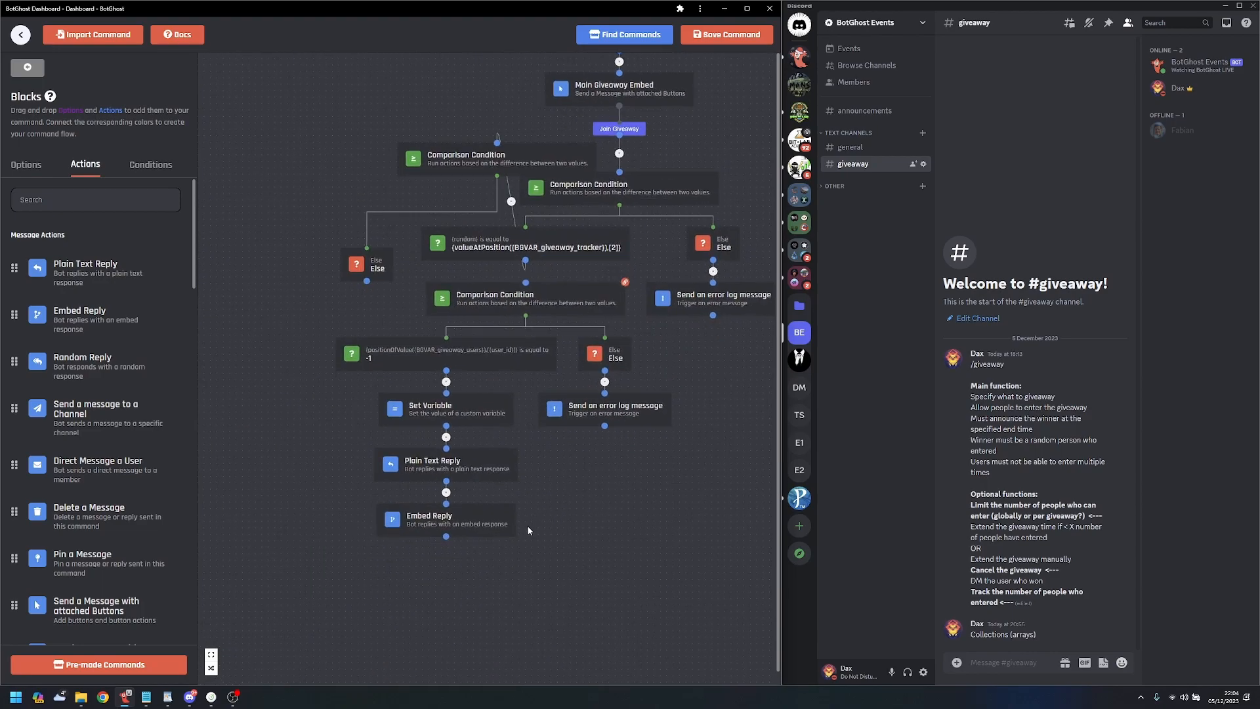
{"action": "left_click", "coordinate": [485, 534]}
{"action": "left_click_drag", "start_coordinate": [632, 306], "coordinate": [697, 308]}
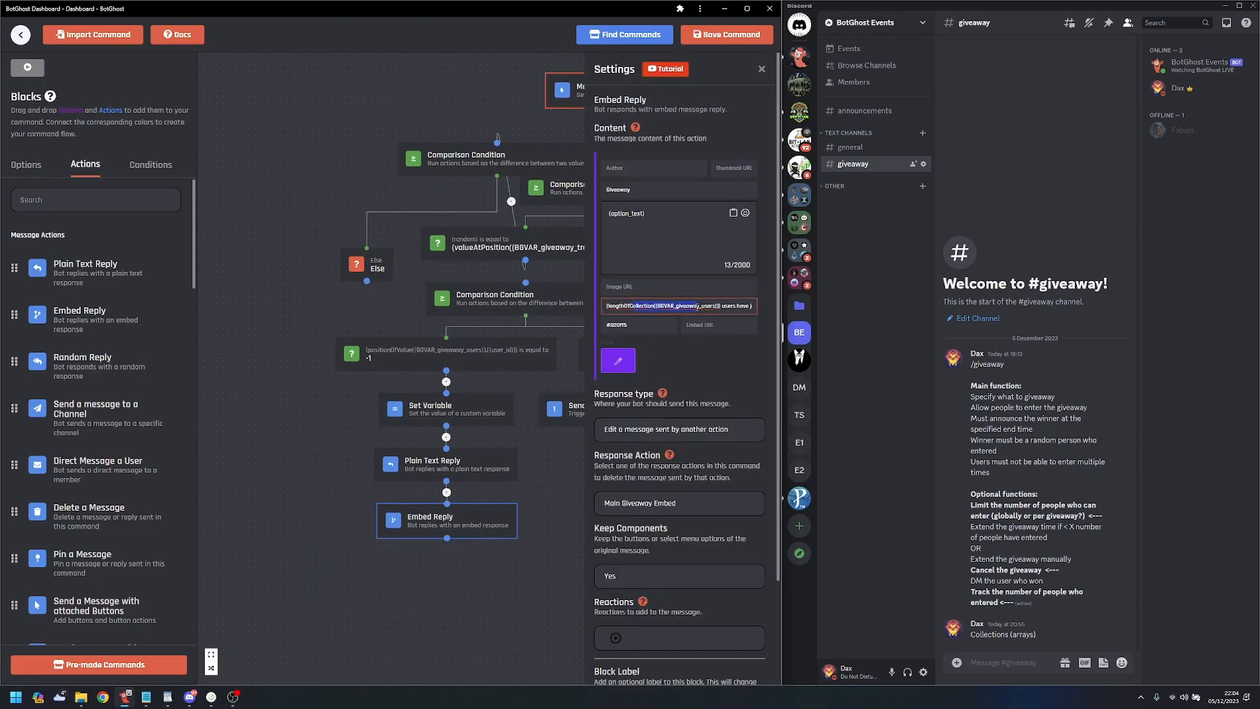
{"action": "left_click", "coordinate": [720, 306]}
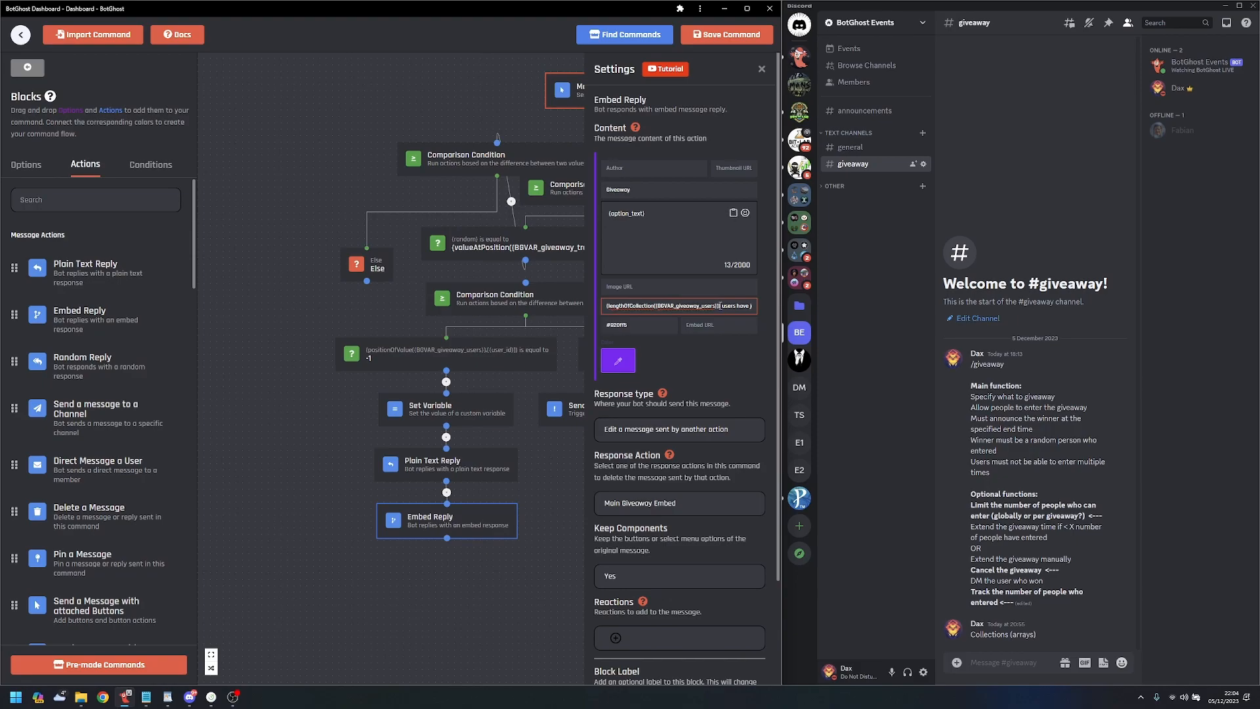
{"action": "left_click_drag", "start_coordinate": [720, 306], "coordinate": [601, 372]}
{"action": "key", "text": "ctrl+c"}
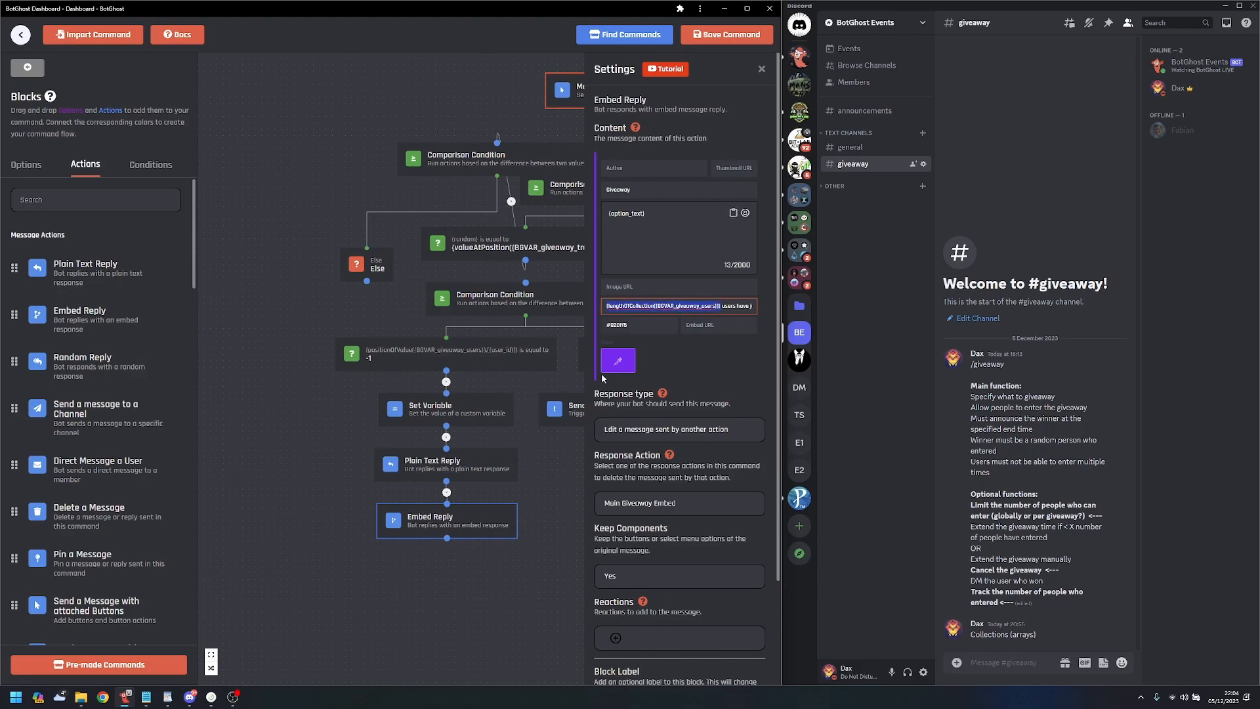
- Add a less-than condition comparing {option_limit} with the copied lengthOfCollection expression for BGVAR_giveaway_users to the new Comparison Condition
{"action": "left_click", "coordinate": [568, 498]}
{"action": "left_click_drag", "start_coordinate": [571, 500], "coordinate": [514, 621]}
{"action": "left_click", "coordinate": [470, 278]}
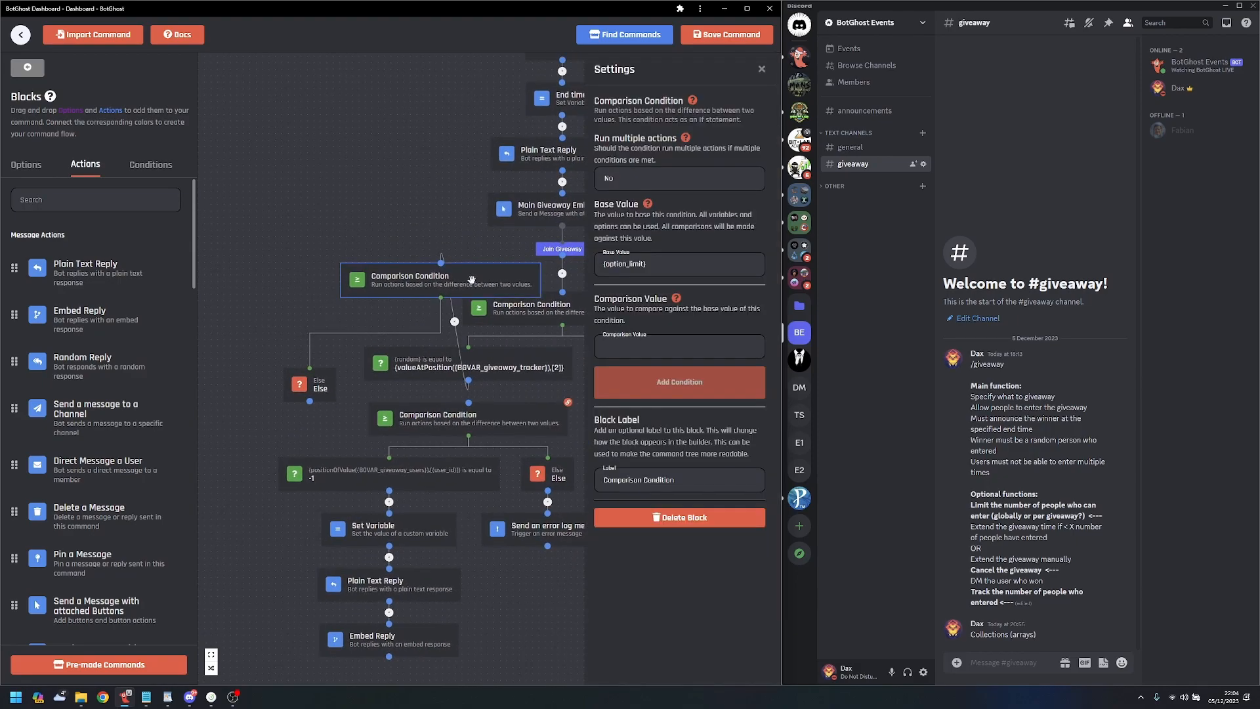
{"action": "left_click", "coordinate": [709, 346]}
{"action": "key", "text": "ctrl+v"}
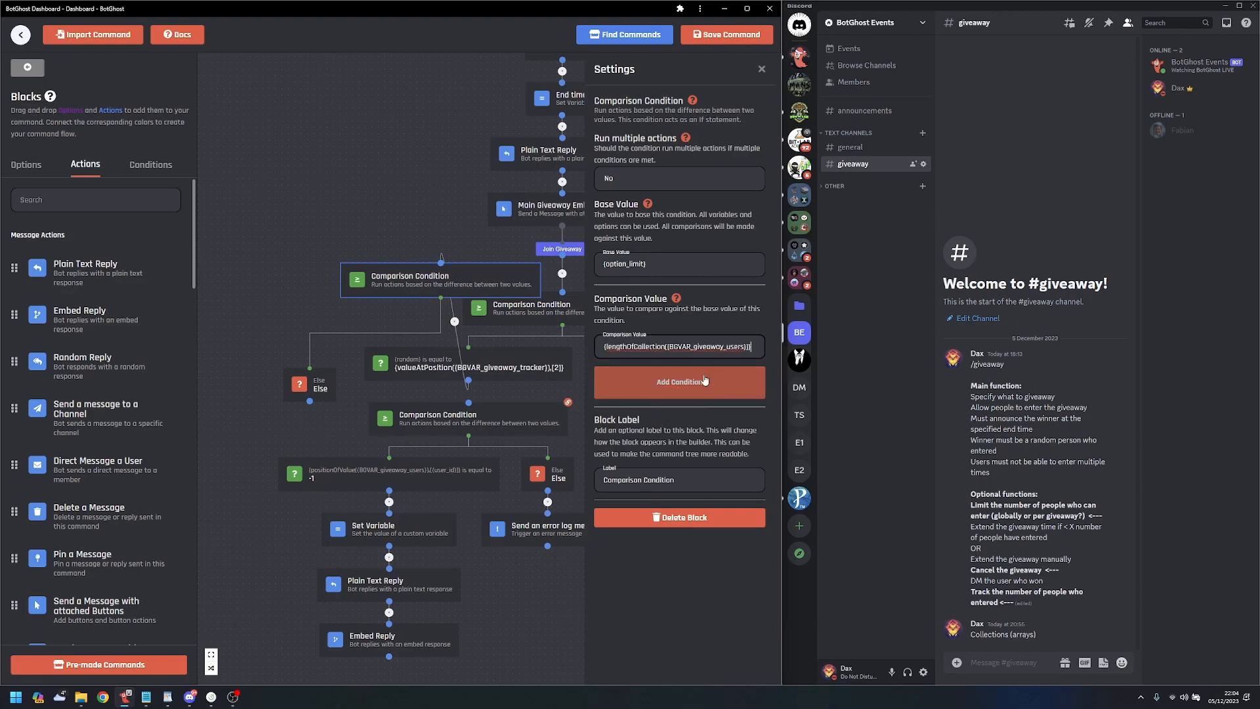
{"action": "left_click", "coordinate": [689, 388]}
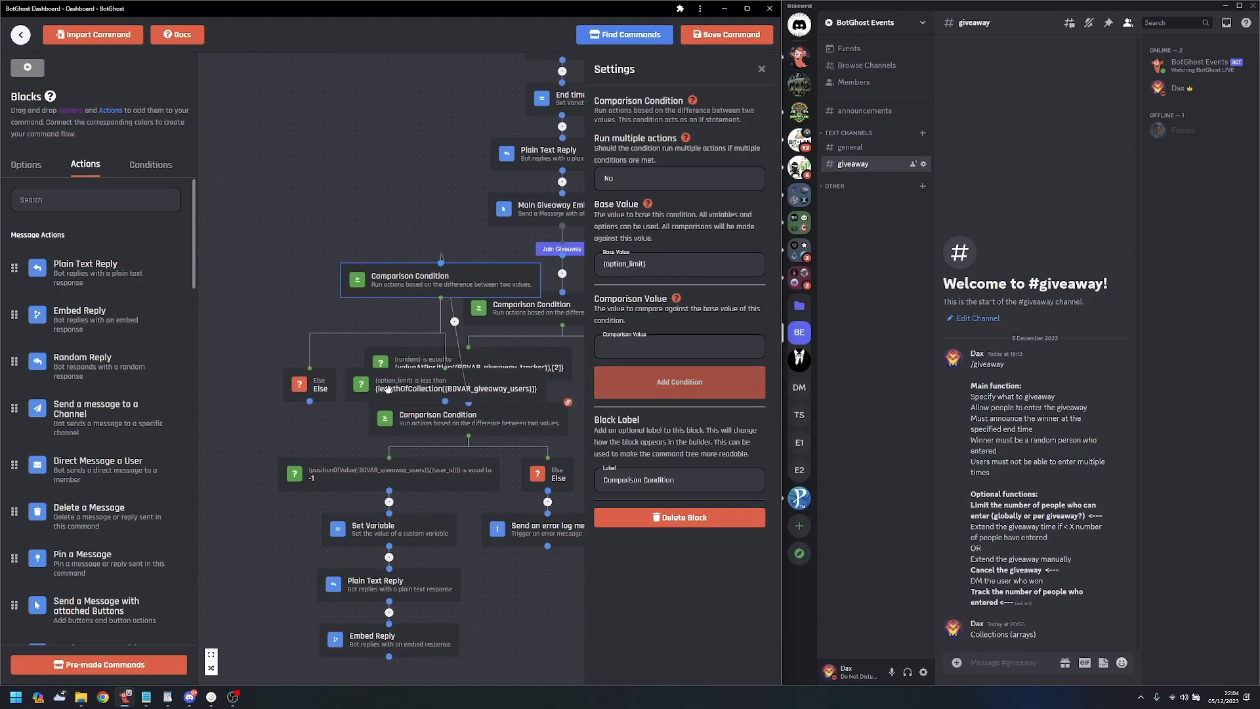
- Connect the Else branch of the limit check to the duplicate-entry Comparison Condition and auto-arrange the flow
{"action": "left_click_drag", "start_coordinate": [354, 450], "coordinate": [248, 402]}
{"action": "left_click_drag", "start_coordinate": [341, 341], "coordinate": [363, 354]}
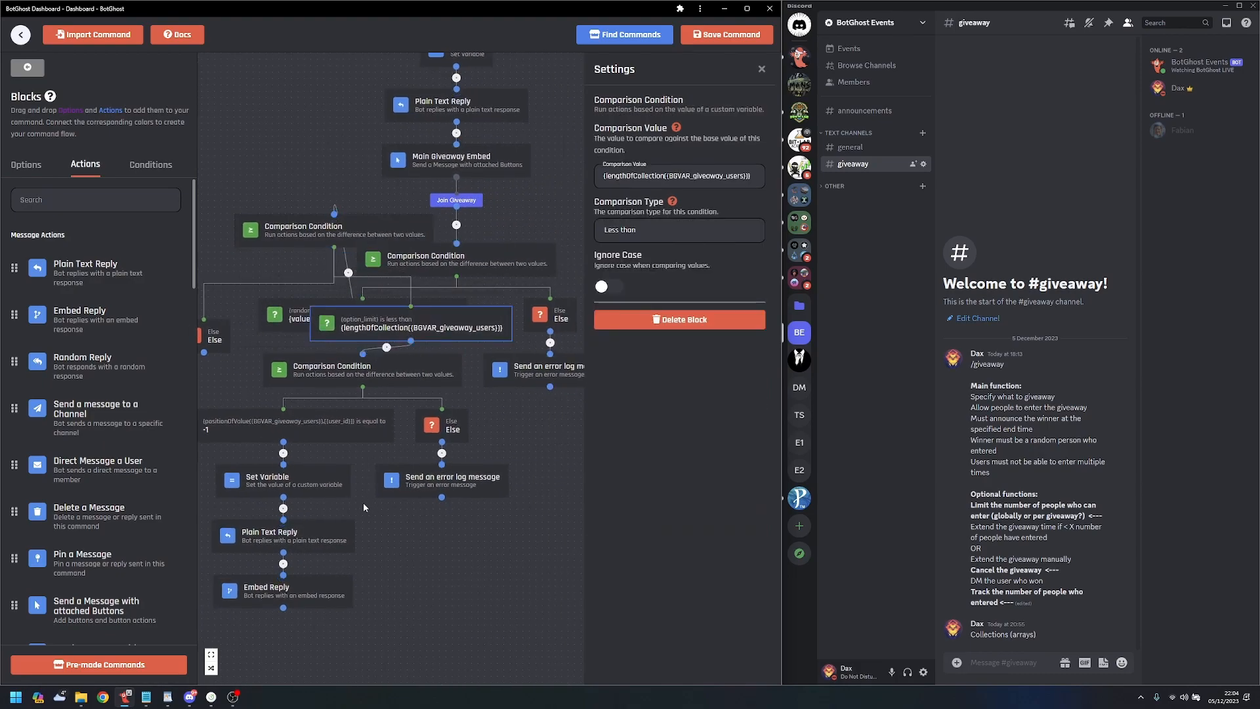
{"action": "left_click", "coordinate": [387, 349]}
{"action": "left_click_drag", "start_coordinate": [234, 346], "coordinate": [407, 352]}
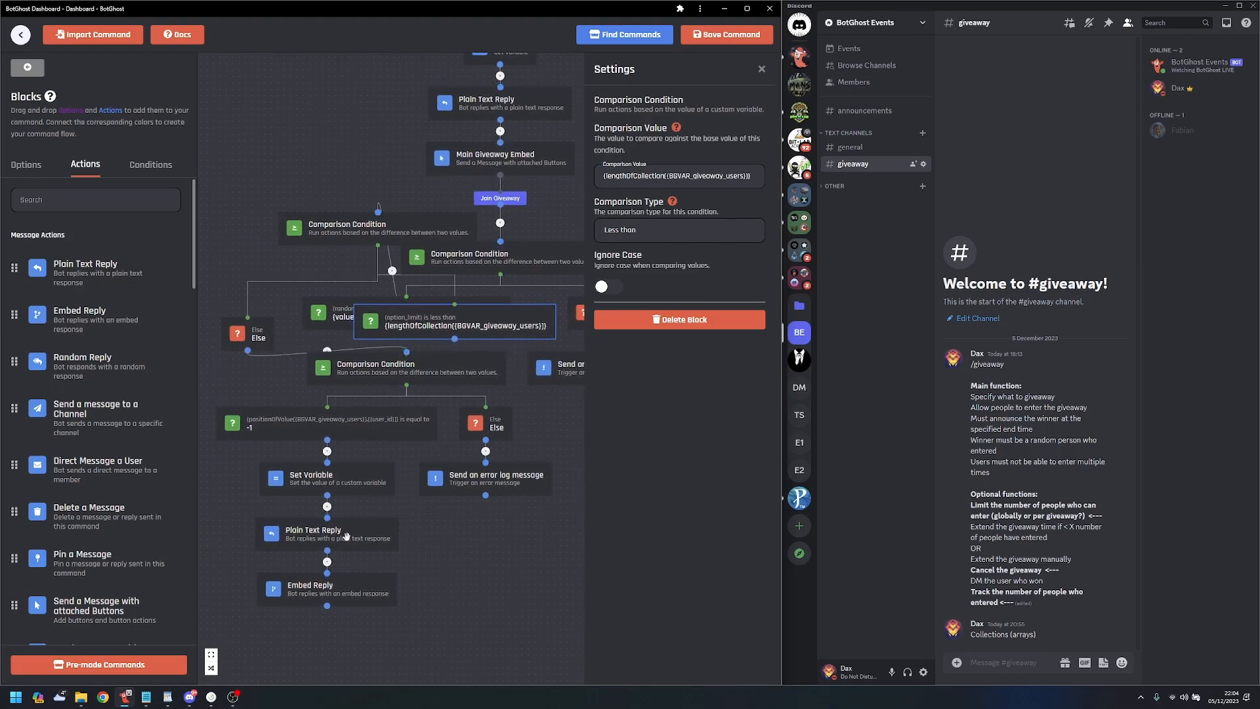
{"action": "left_click", "coordinate": [212, 669]}
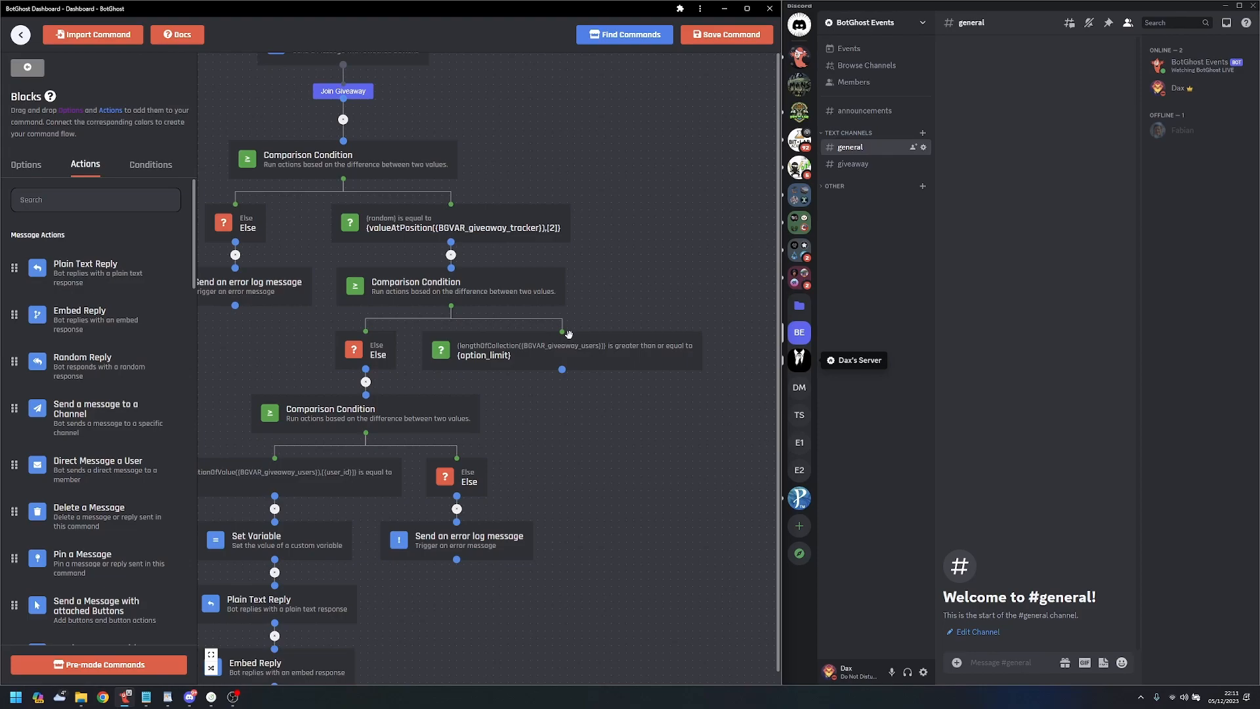
- Duplicate the duplicate-entry check's error log message block and connect the copy below the branch for entries greater than or equal to {option_limit}
{"action": "left_click", "coordinate": [509, 528]}
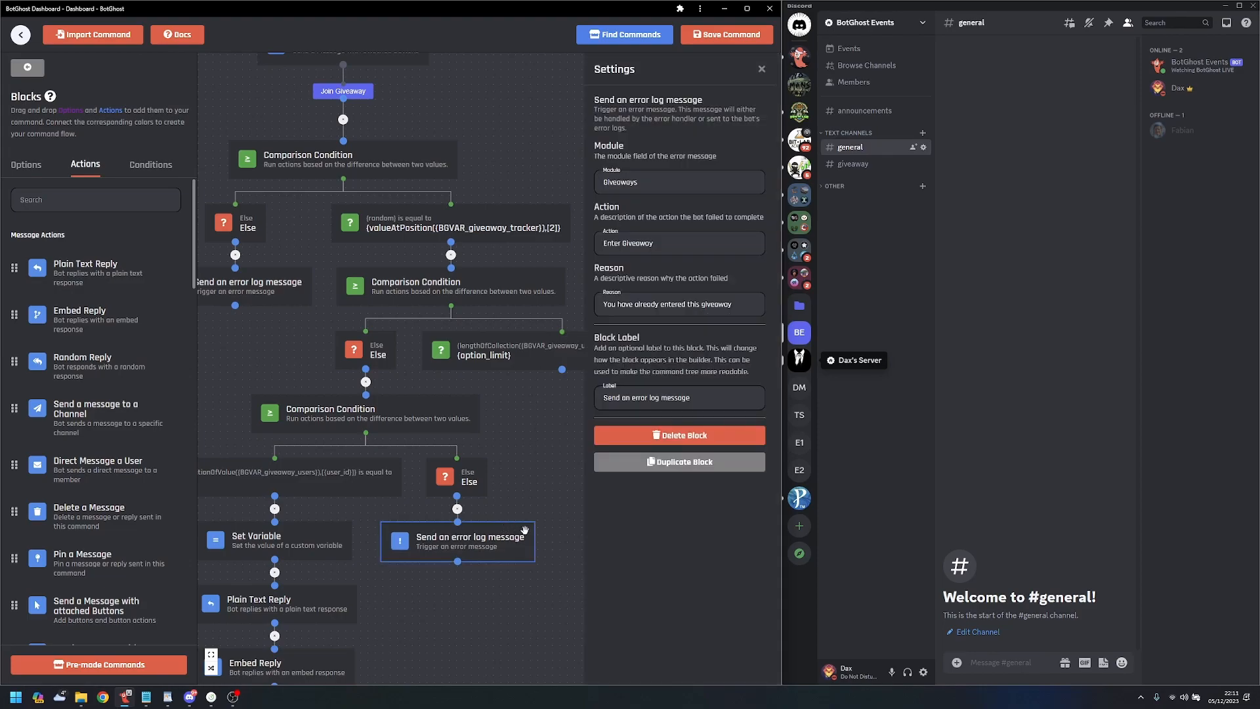
{"action": "left_click", "coordinate": [669, 470]}
{"action": "left_click_drag", "start_coordinate": [621, 530], "coordinate": [582, 395]}
{"action": "left_click_drag", "start_coordinate": [568, 463], "coordinate": [496, 456]}
{"action": "left_click_drag", "start_coordinate": [528, 405], "coordinate": [509, 401]}
- Set the duplicated error message's reason to "Limit has been reached" and save the command
{"action": "left_click_drag", "start_coordinate": [748, 305], "coordinate": [596, 309]}
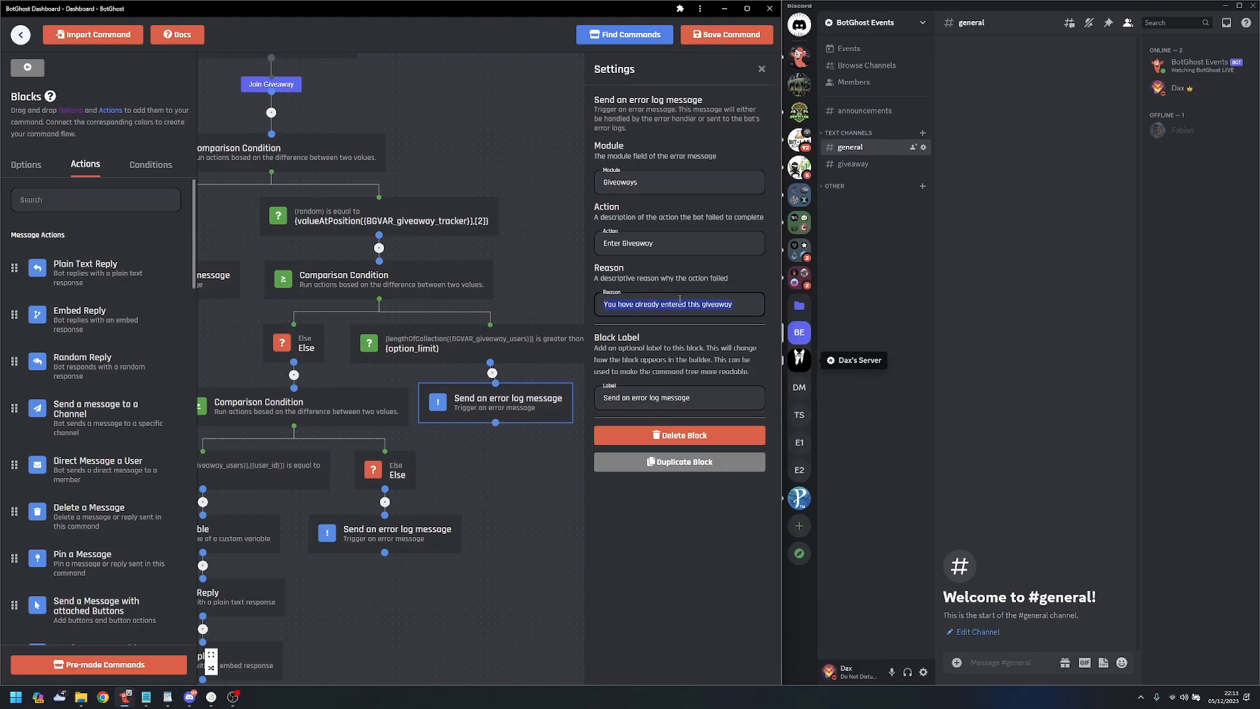
{"action": "type", "text": "Limit has been reached"}
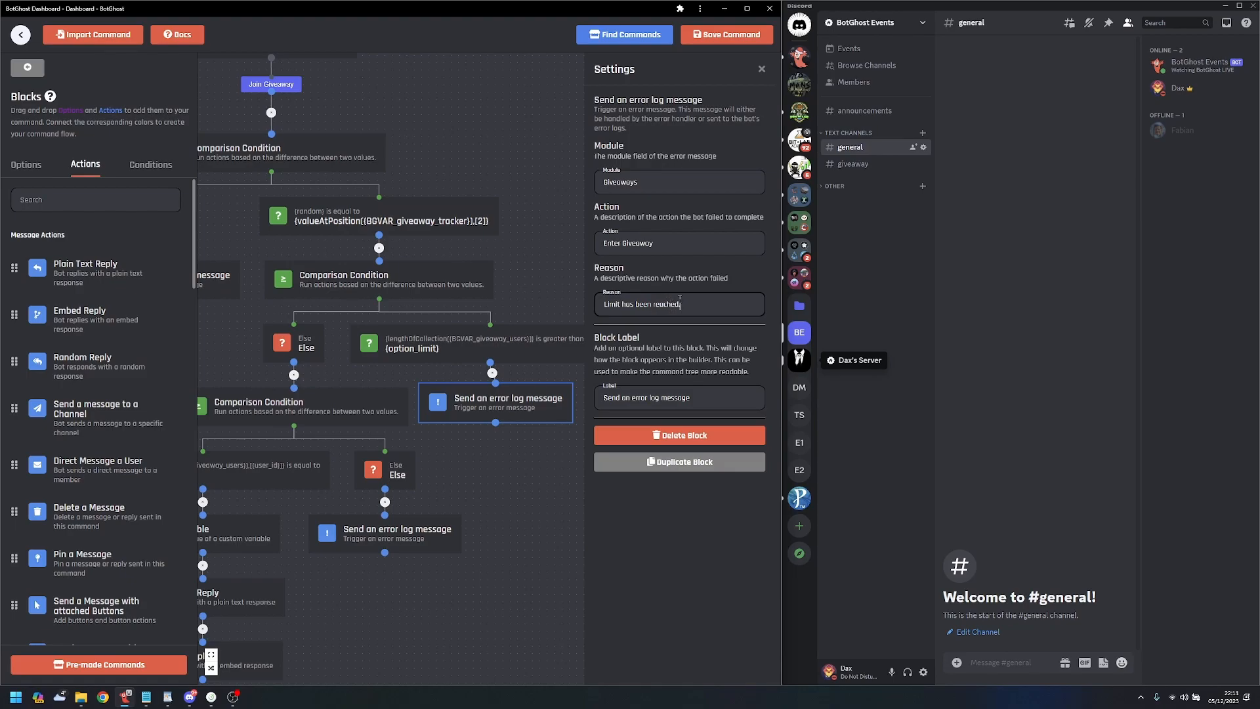
{"action": "left_click", "coordinate": [740, 38]}
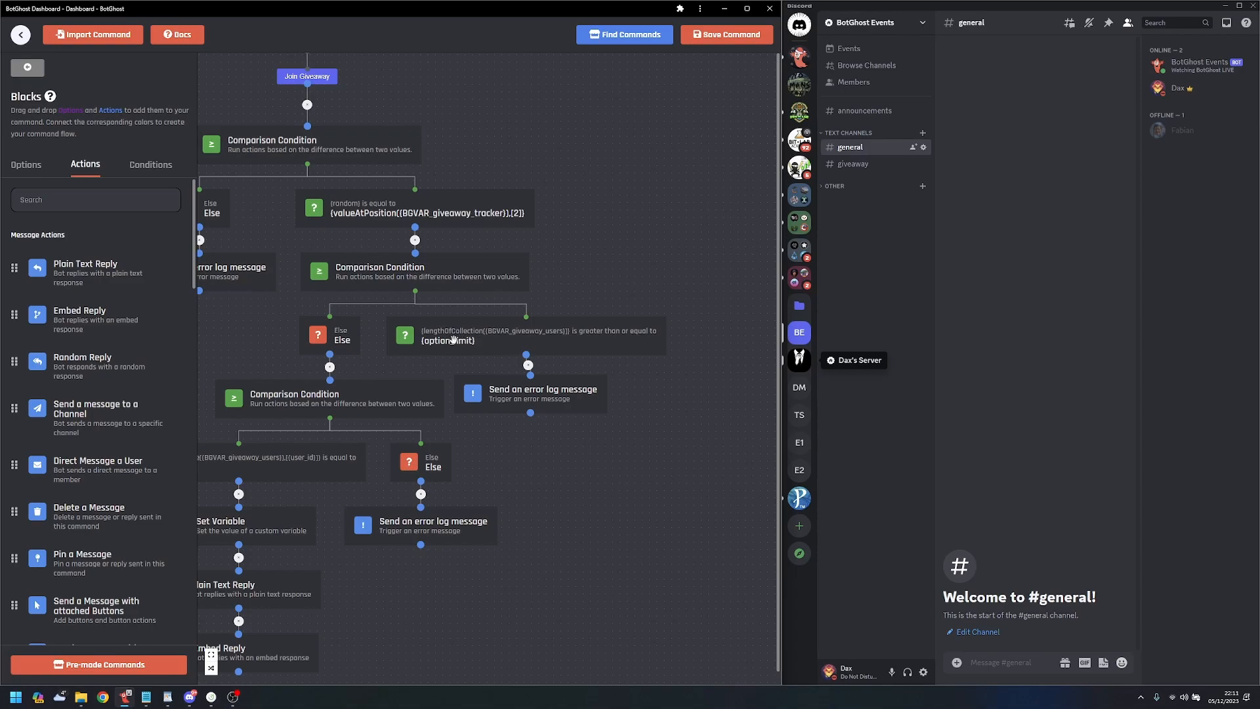
- Switch to Discord and run /giveaway-create in #general with text BG, time 20 and limit 0
{"action": "left_click_drag", "start_coordinate": [599, 276], "coordinate": [641, 278]}
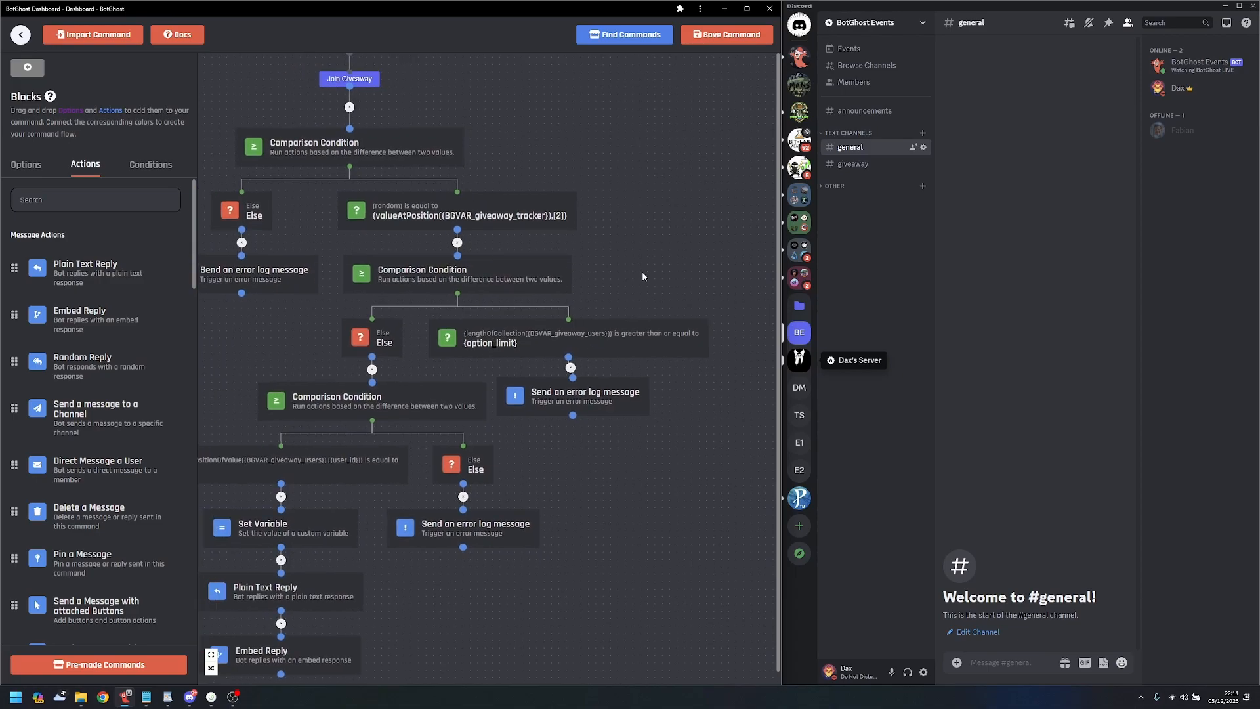
{"action": "left_click", "coordinate": [872, 153]}
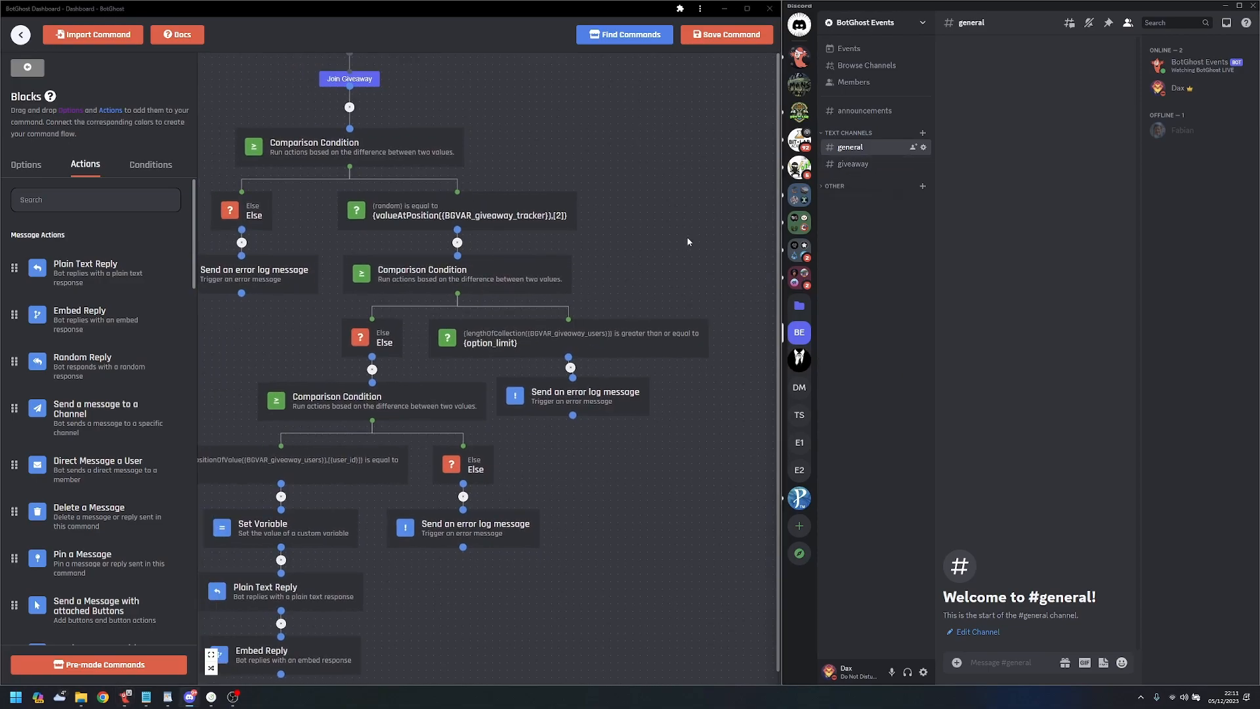
{"action": "left_click", "coordinate": [630, 293]}
{"action": "left_click", "coordinate": [999, 658]}
{"action": "type", "text": "/give"}
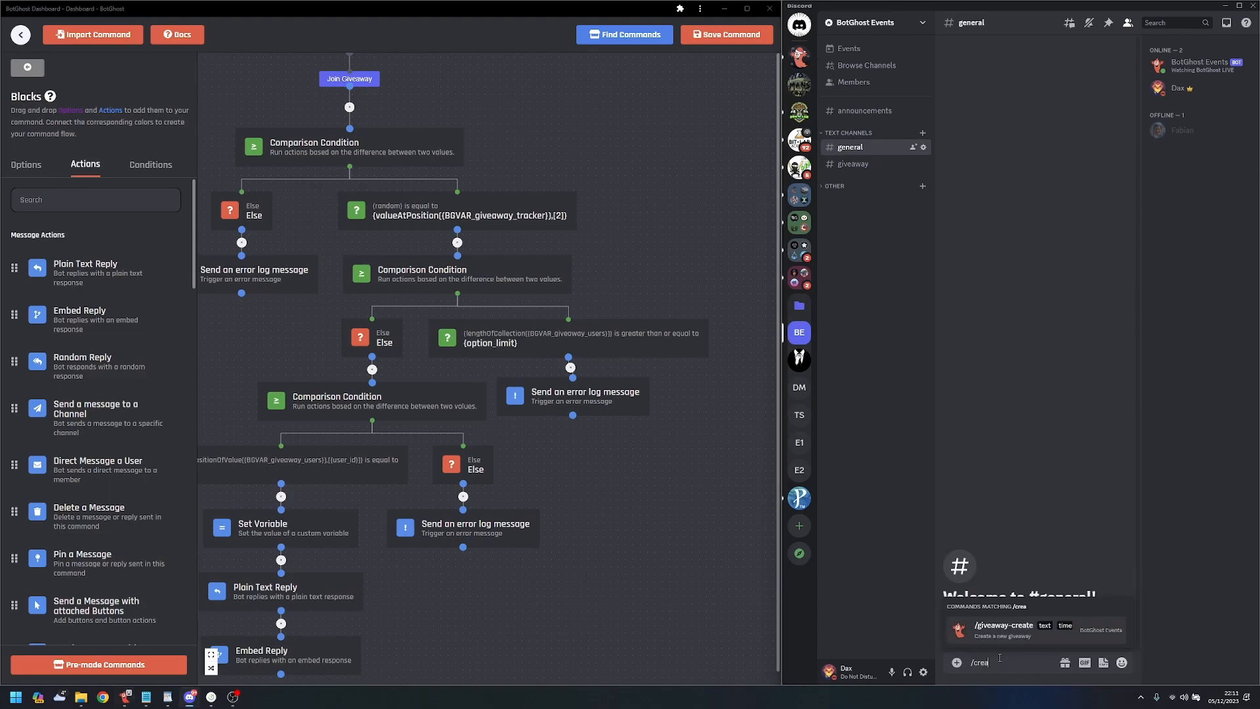
{"action": "left_click", "coordinate": [1024, 632]}
{"action": "type", "text": "BG"}
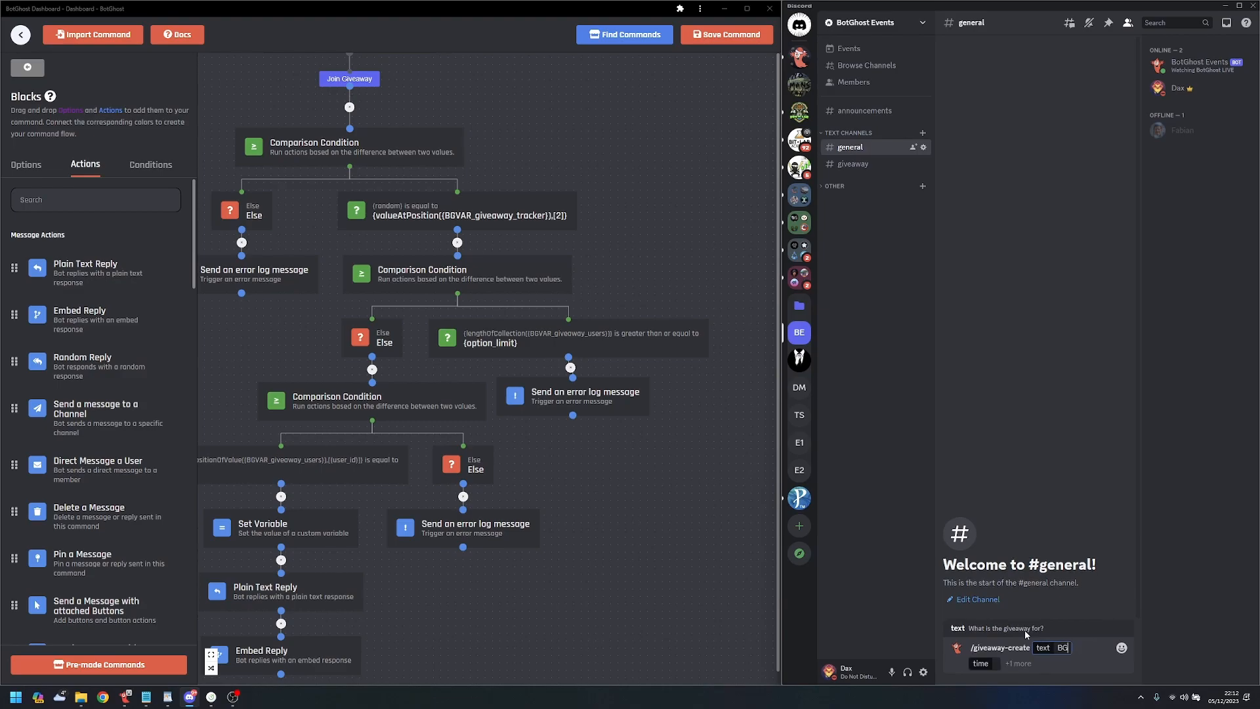
{"action": "key", "text": "Tab"}
{"action": "type", "text": "20"}
{"action": "key", "text": "Tab"}
{"action": "type", "text": "0"}
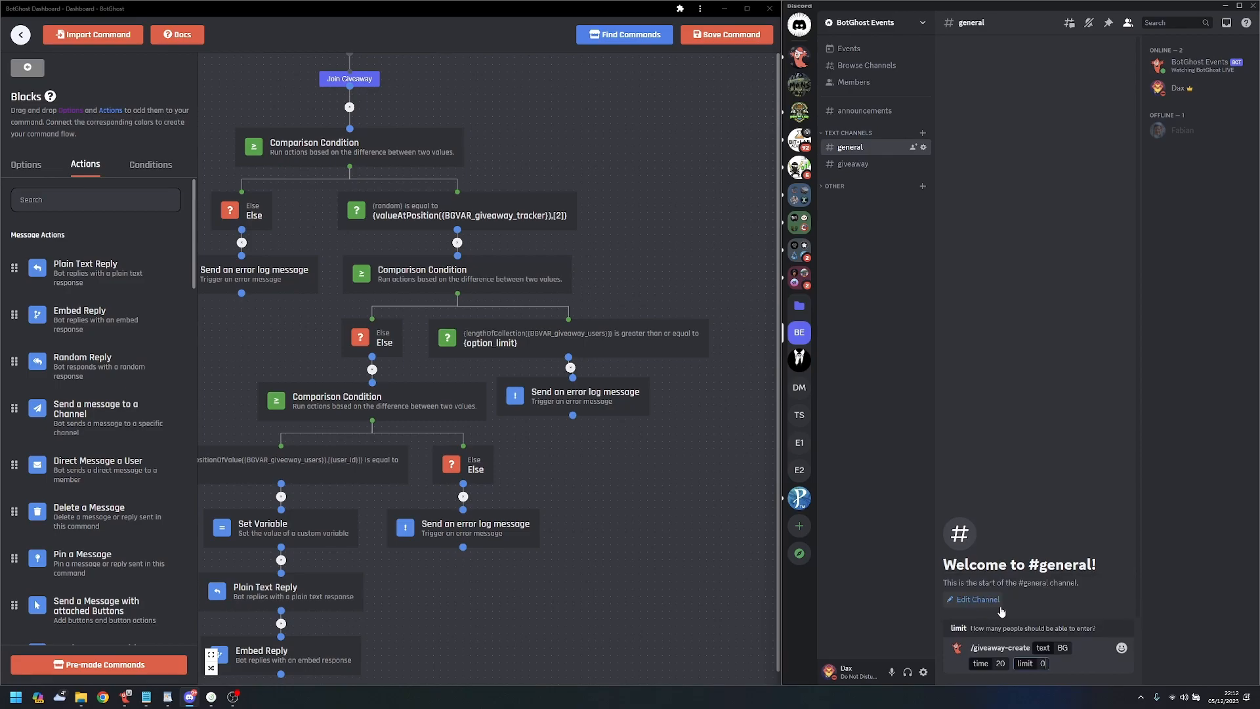
{"action": "key", "text": "Return"}
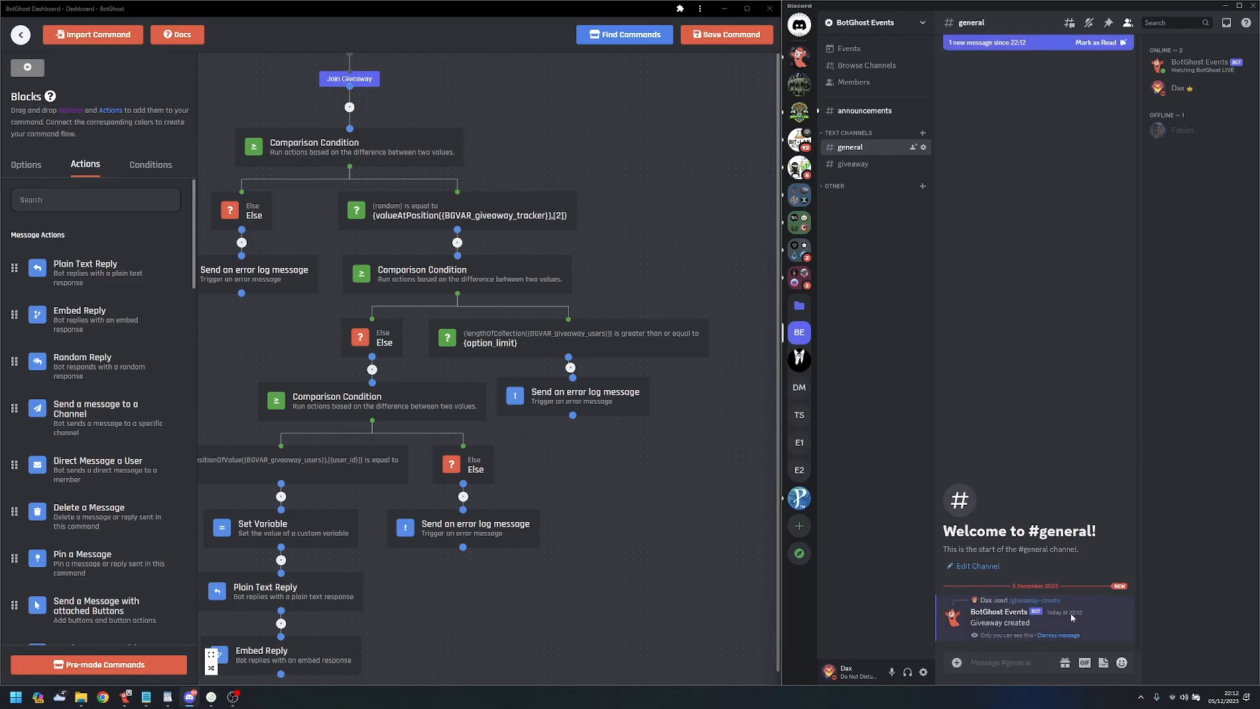
- Dismiss the bot's reply and try to join the new BG giveaway in #announcements
{"action": "left_click", "coordinate": [1058, 635]}
{"action": "left_click", "coordinate": [864, 110]}
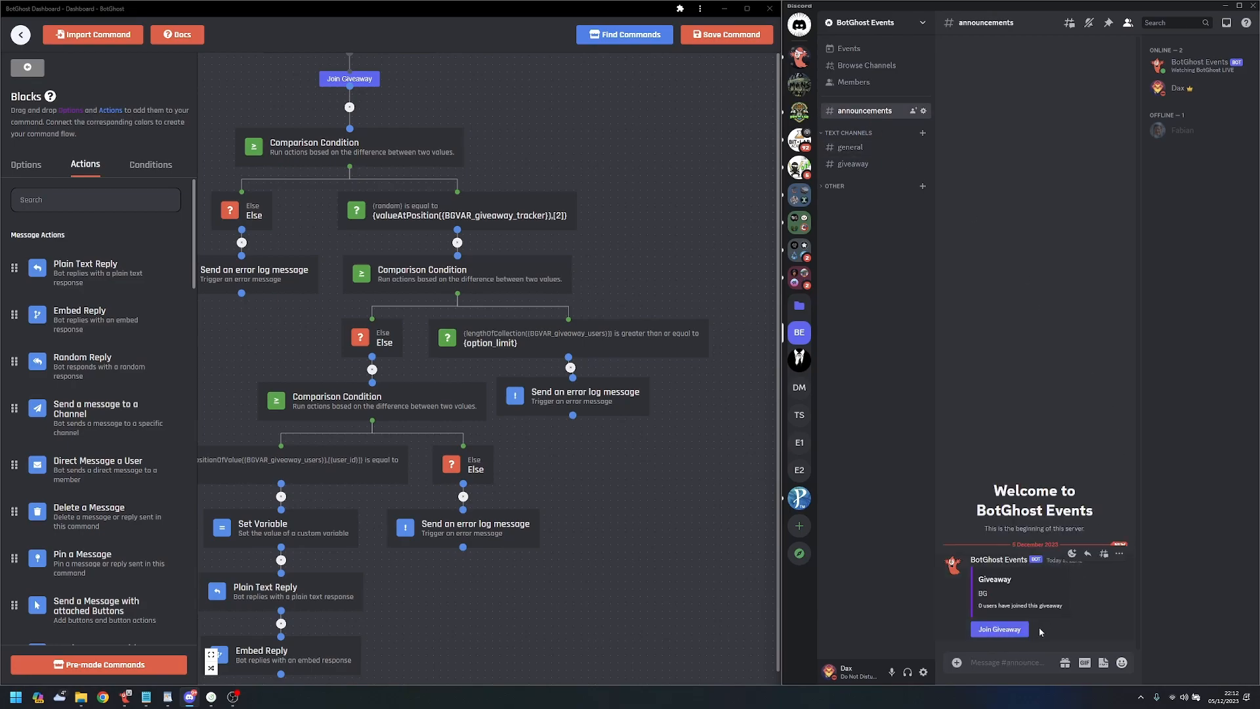
{"action": "left_click", "coordinate": [999, 634]}
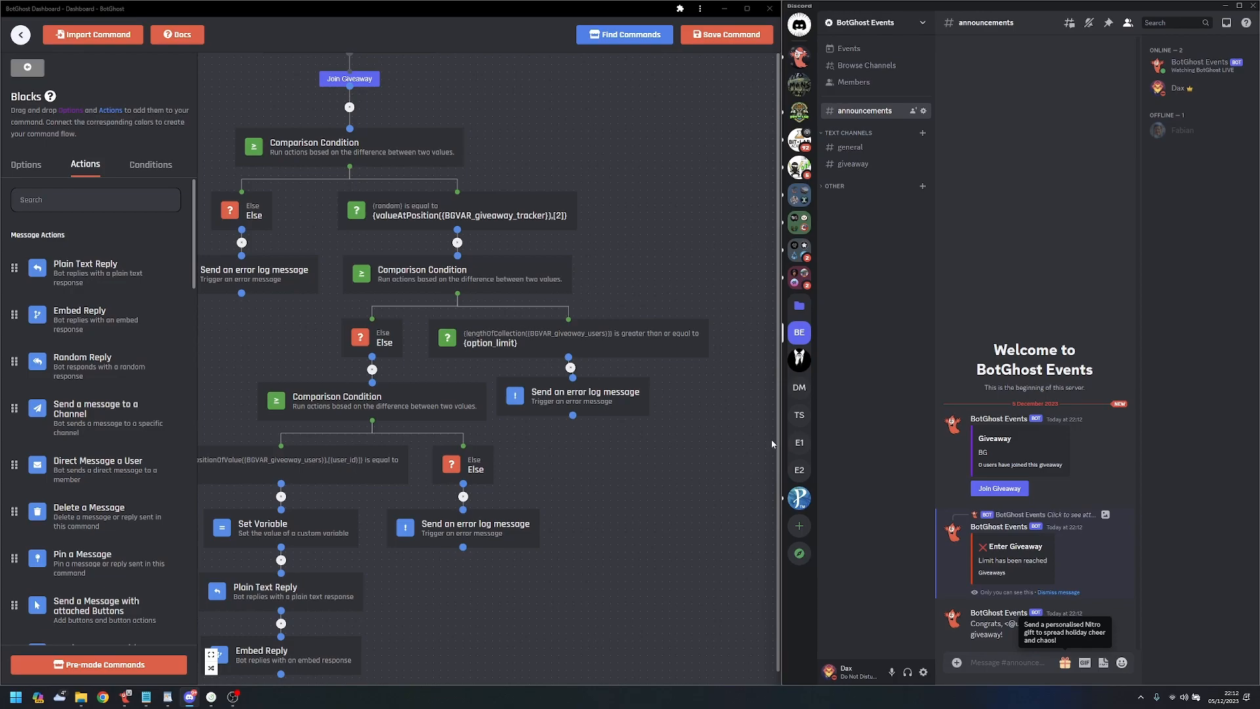
- Dismiss the error reply, delete the winner and giveaway messages from #announcements, and return to #general
{"action": "left_click", "coordinate": [1059, 593]}
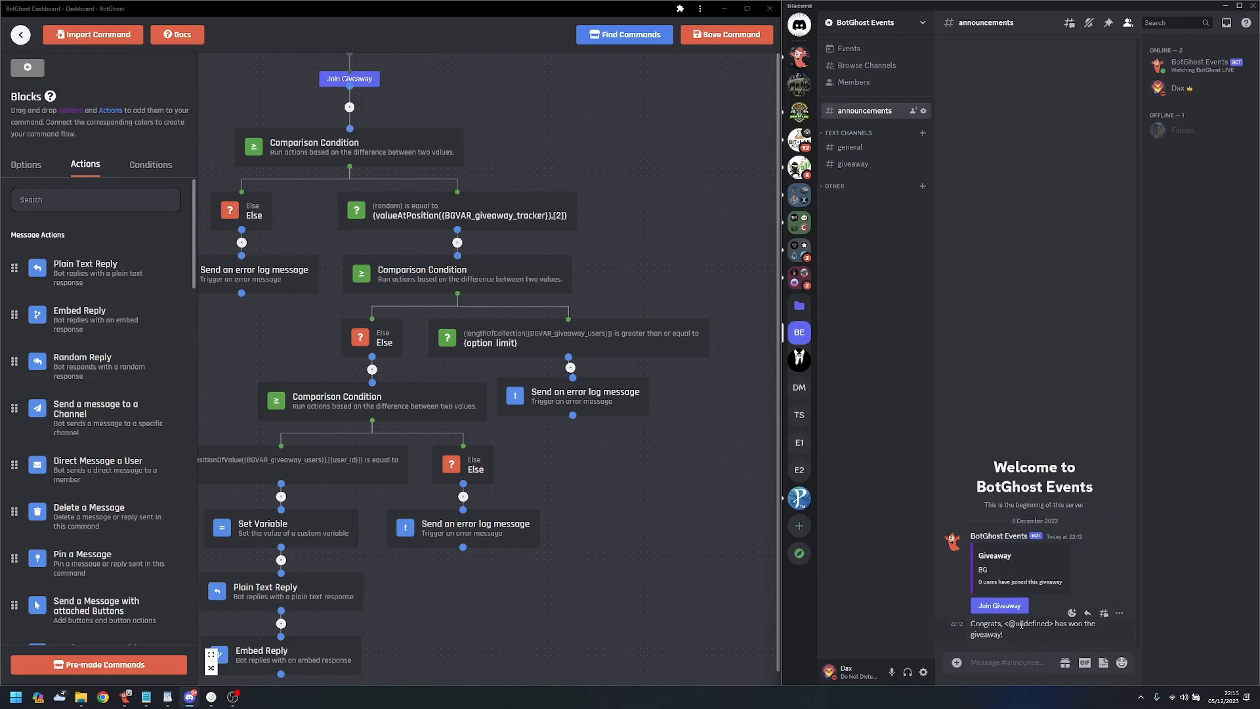
{"action": "left_click_drag", "start_coordinate": [1015, 624], "coordinate": [1053, 625]}
{"action": "left_click", "coordinate": [1057, 634]}
{"action": "key", "text": "shift"}
{"action": "left_click", "coordinate": [1119, 614], "text": "shift"}
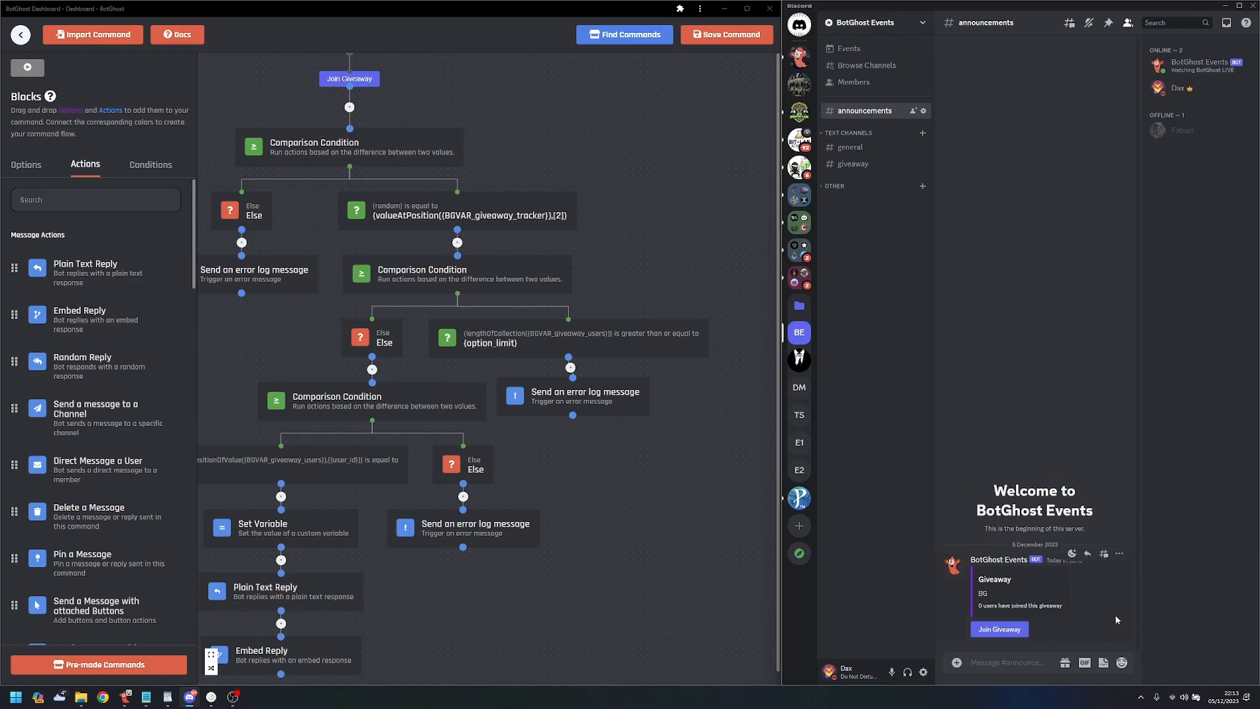
{"action": "left_click", "coordinate": [1119, 535], "text": "shift"}
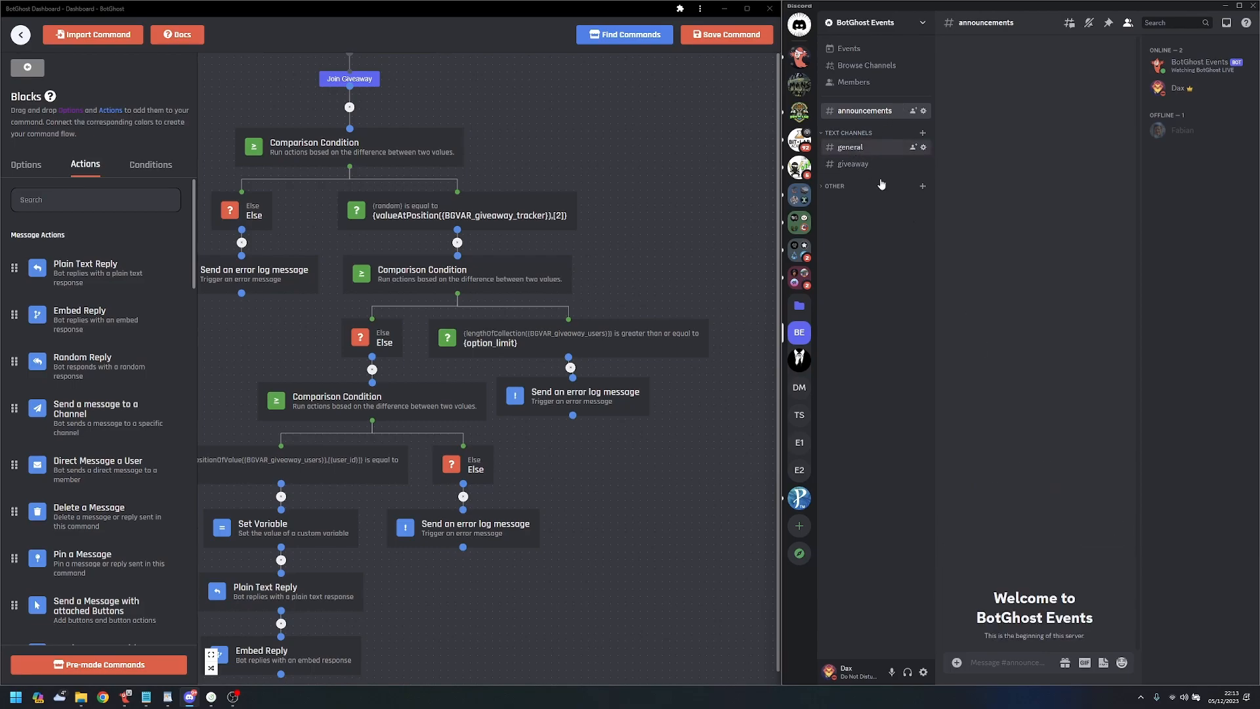
{"action": "left_click", "coordinate": [864, 152]}
- Switch back to BotGhost, auto-arrange the blocks of the giveaway command flow and save the command
{"action": "left_click_drag", "start_coordinate": [444, 143], "coordinate": [579, 202]}
{"action": "left_click", "coordinate": [505, 165]}
{"action": "left_click_drag", "start_coordinate": [443, 210], "coordinate": [448, 252]}
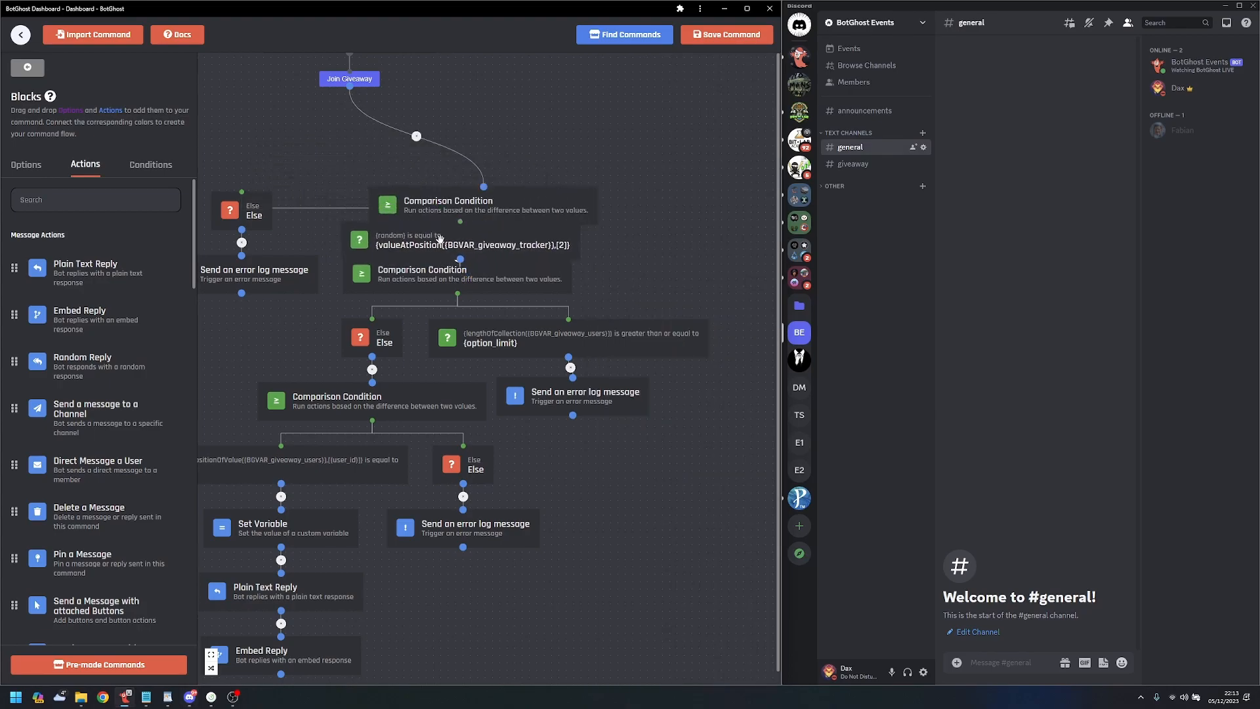
{"action": "left_click", "coordinate": [448, 252]}
{"action": "left_click", "coordinate": [211, 670]}
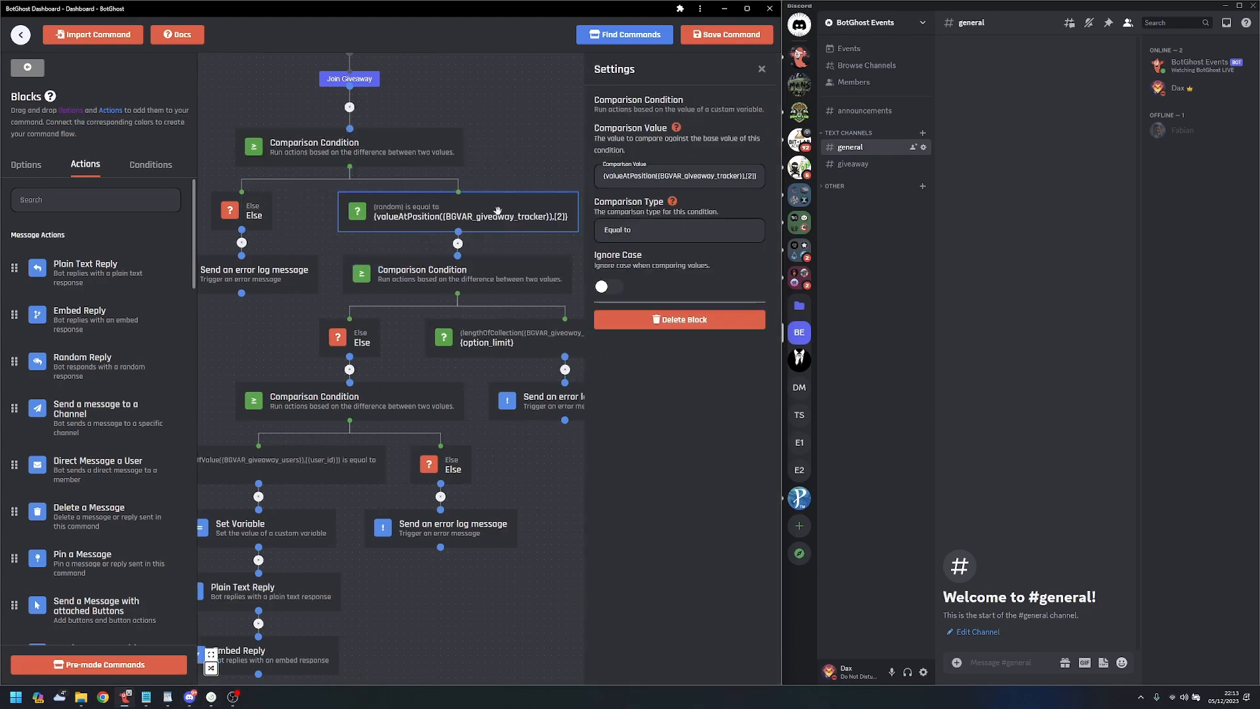
{"action": "left_click", "coordinate": [516, 133]}
{"action": "left_click_drag", "start_coordinate": [516, 133], "coordinate": [662, 214]}
{"action": "left_click", "coordinate": [718, 38]}
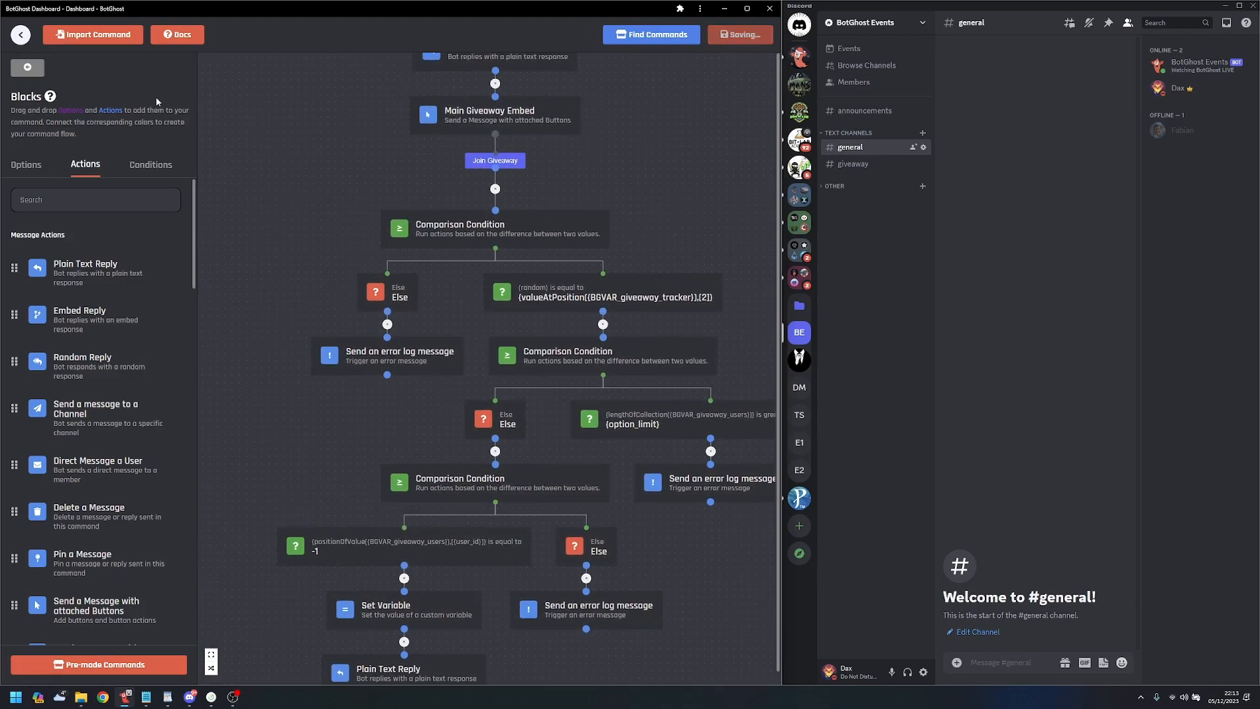
- Leave the command builder and open the Giveaway Track custom event in its builder
{"action": "left_click", "coordinate": [26, 38]}
{"action": "left_click", "coordinate": [392, 388]}
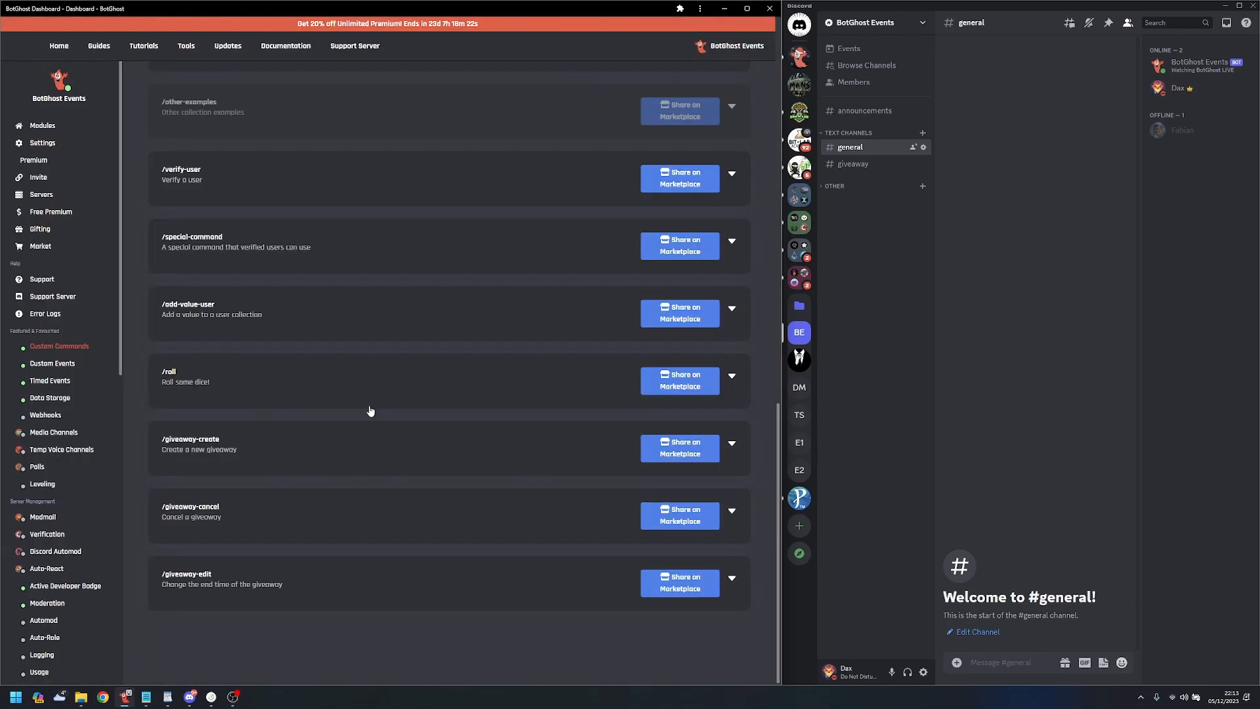
{"action": "left_click", "coordinate": [55, 364]}
{"action": "left_click", "coordinate": [303, 551]}
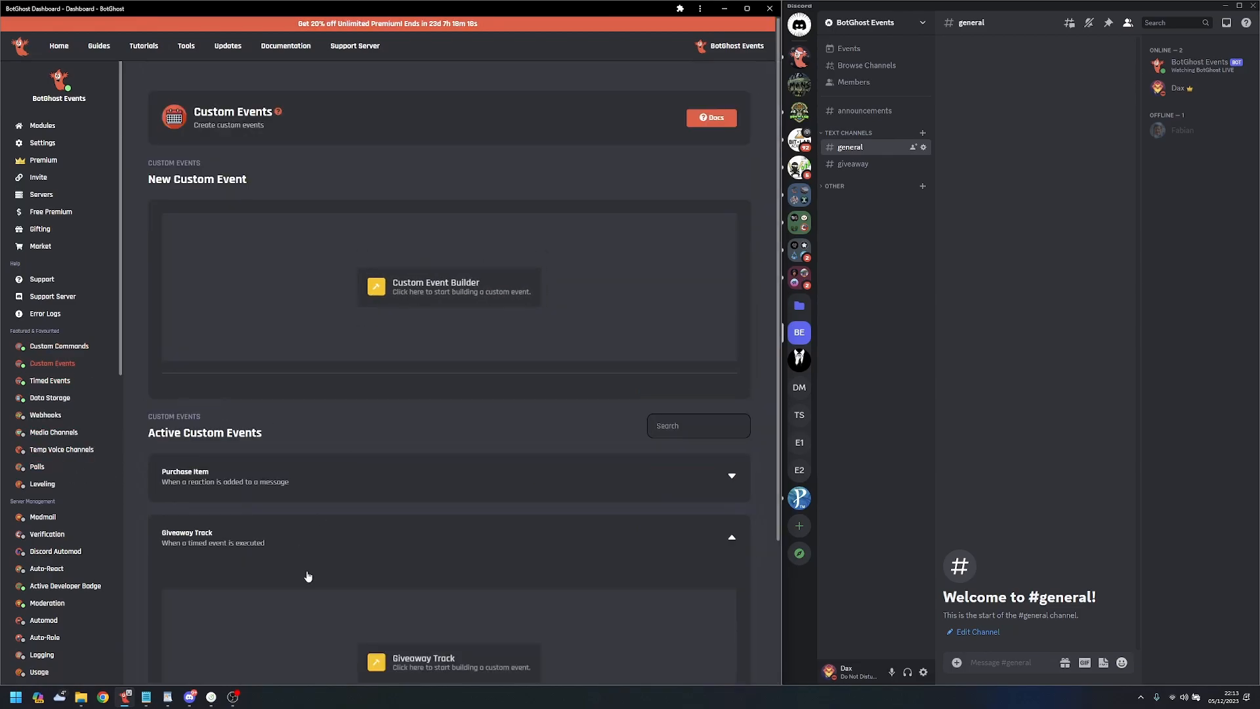
{"action": "left_click", "coordinate": [446, 662]}
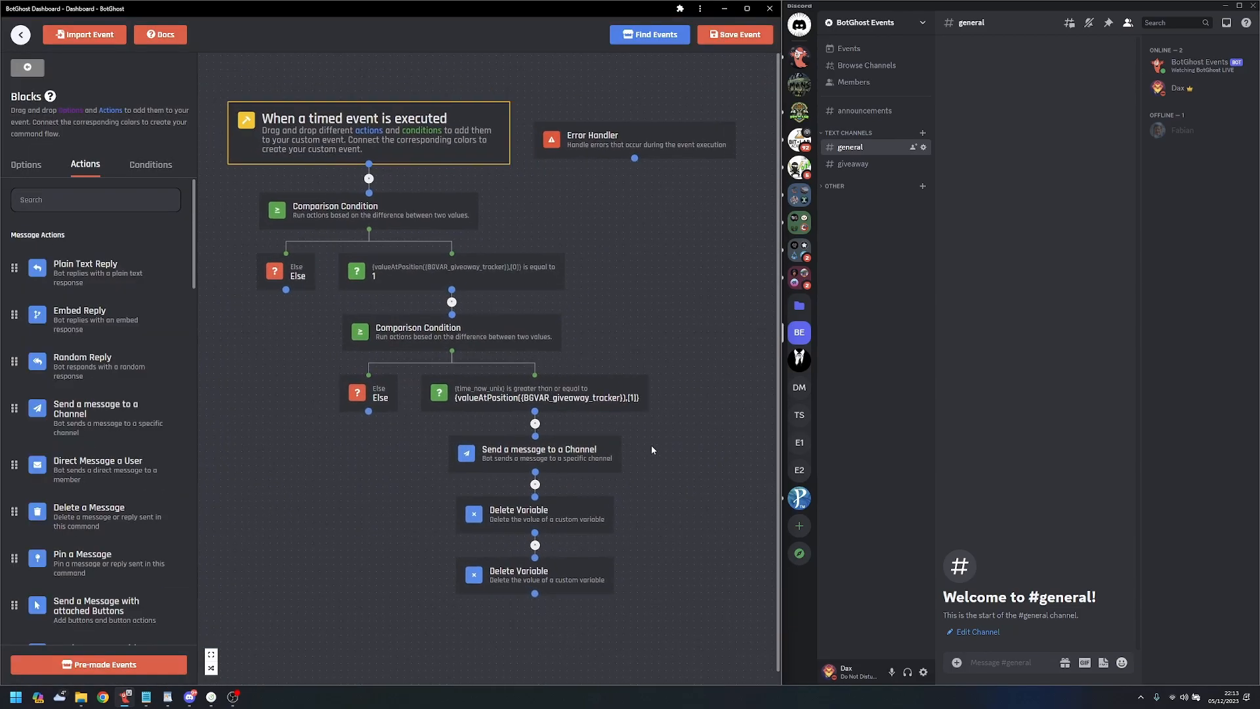
- Detach the Send a message to a Channel block from the {time_now_unix} branch and connect a new Comparison Condition to that branch instead
{"action": "left_click", "coordinate": [487, 399]}
{"action": "left_click", "coordinate": [581, 359]}
{"action": "left_click_drag", "start_coordinate": [581, 359], "coordinate": [553, 285]}
{"action": "left_click", "coordinate": [508, 350]}
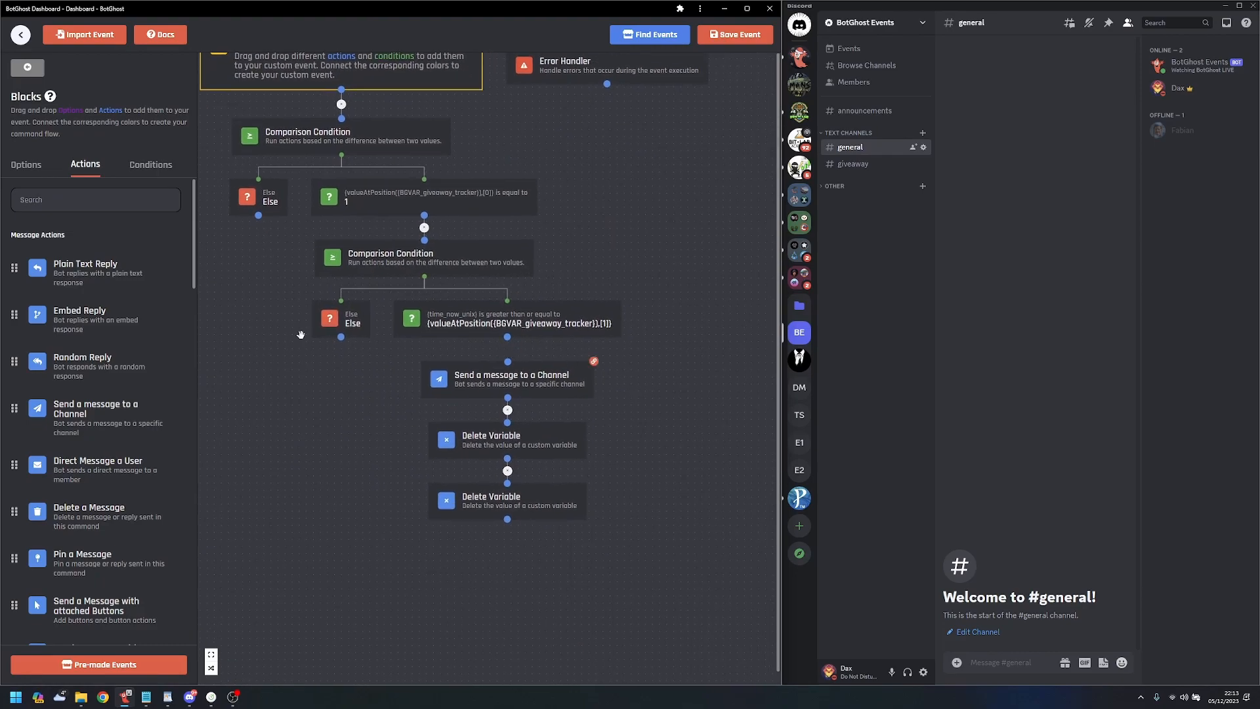
{"action": "left_click", "coordinate": [150, 164]}
{"action": "left_click_drag", "start_coordinate": [116, 218], "coordinate": [309, 412]}
{"action": "left_click_drag", "start_coordinate": [506, 337], "coordinate": [401, 399]}
{"action": "left_click_drag", "start_coordinate": [400, 415], "coordinate": [330, 374]}
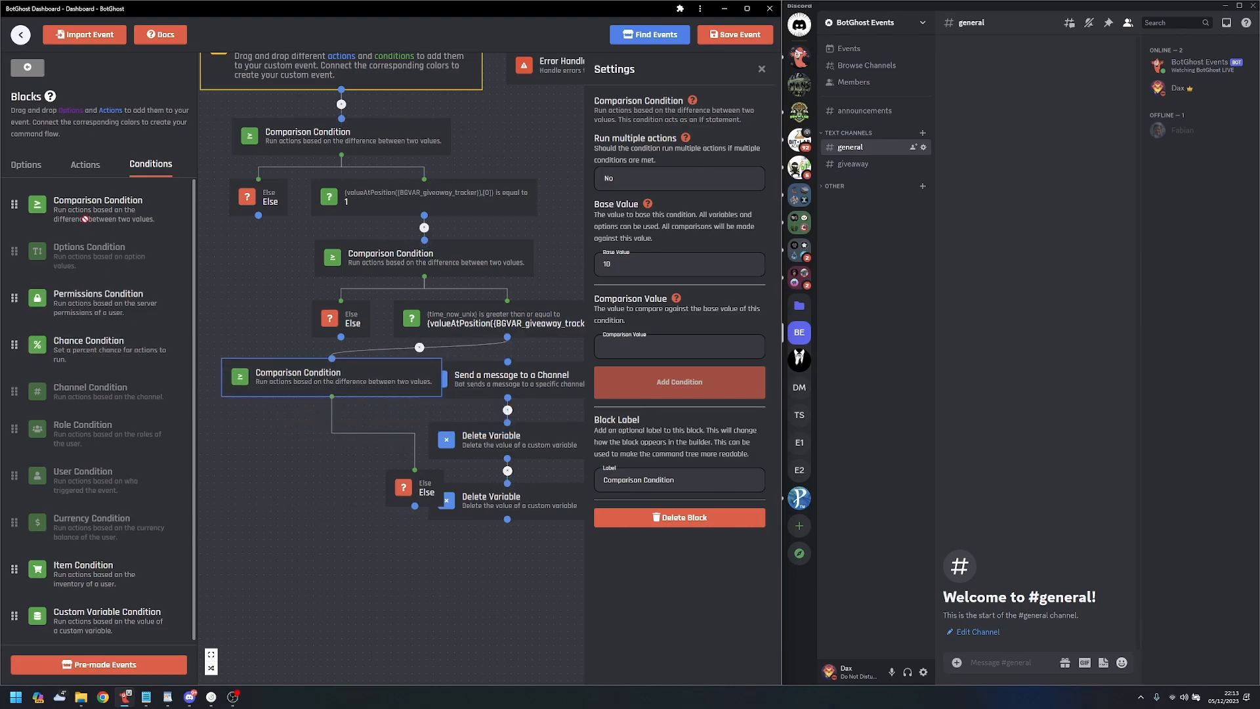
- Insert the giveaway_users length-of-collection expression on a new line of the winner message and take it back out of the text
{"action": "left_click", "coordinate": [535, 376]}
{"action": "left_click", "coordinate": [726, 217]}
{"action": "key", "text": "Return"}
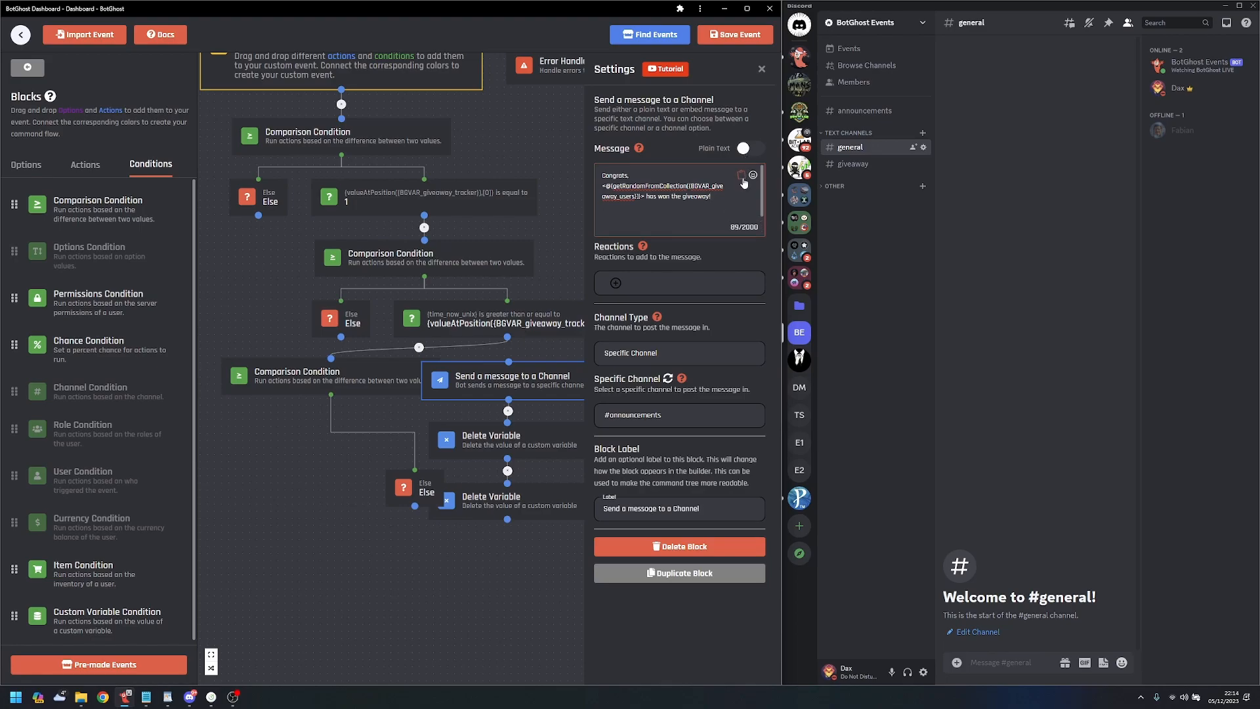
{"action": "left_click", "coordinate": [742, 178]}
{"action": "type", "text": "give"}
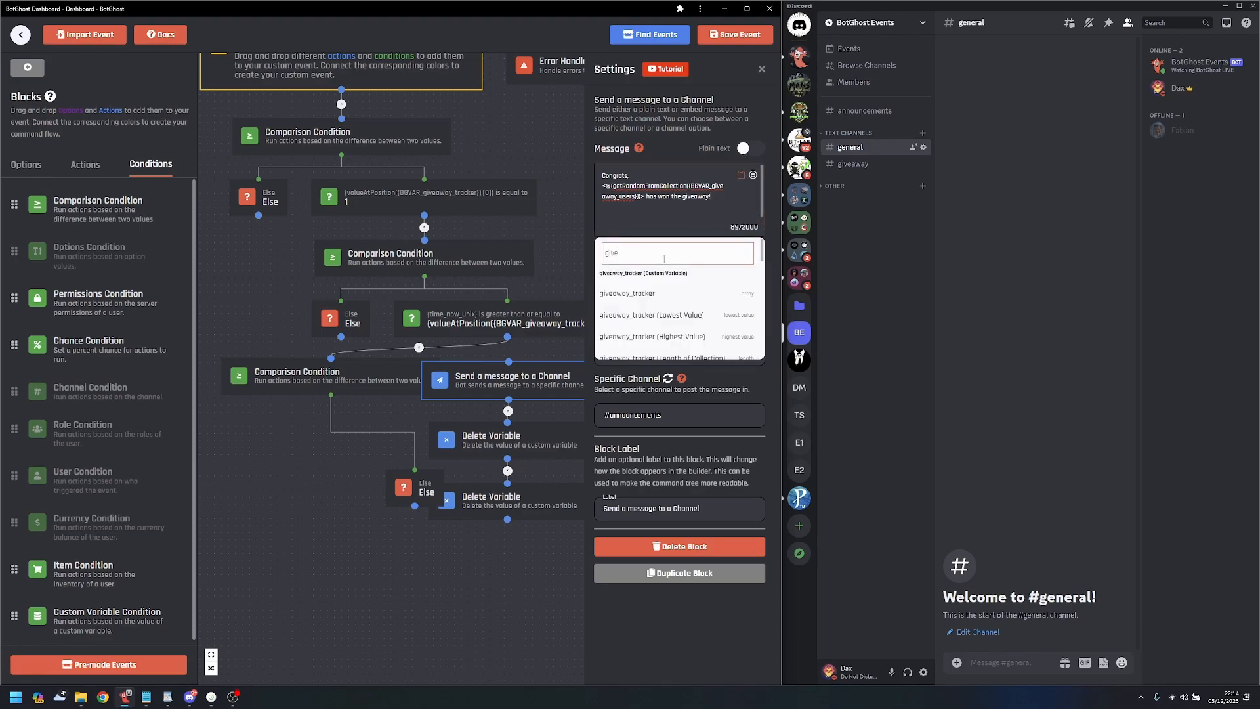
{"action": "scroll", "coordinate": [686, 325], "scroll_direction": "down", "scroll_amount": 4}
{"action": "scroll", "coordinate": [685, 312], "scroll_direction": "down", "scroll_amount": 5}
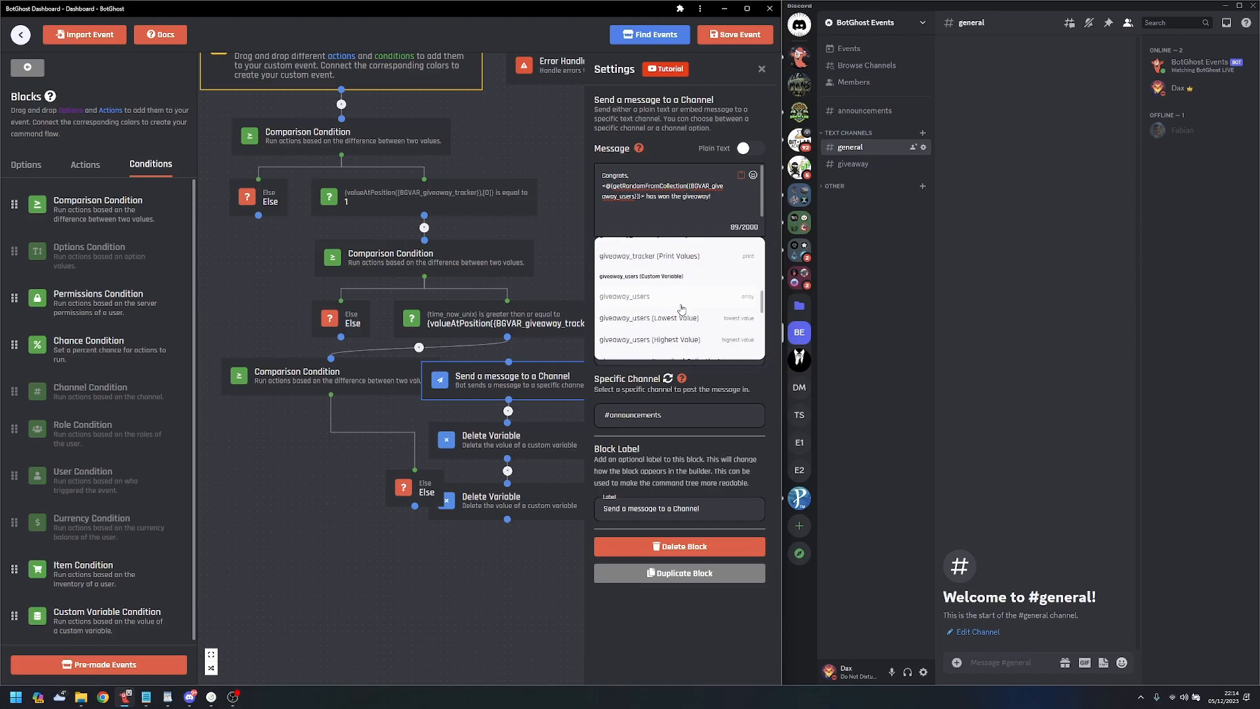
{"action": "left_click", "coordinate": [673, 284]}
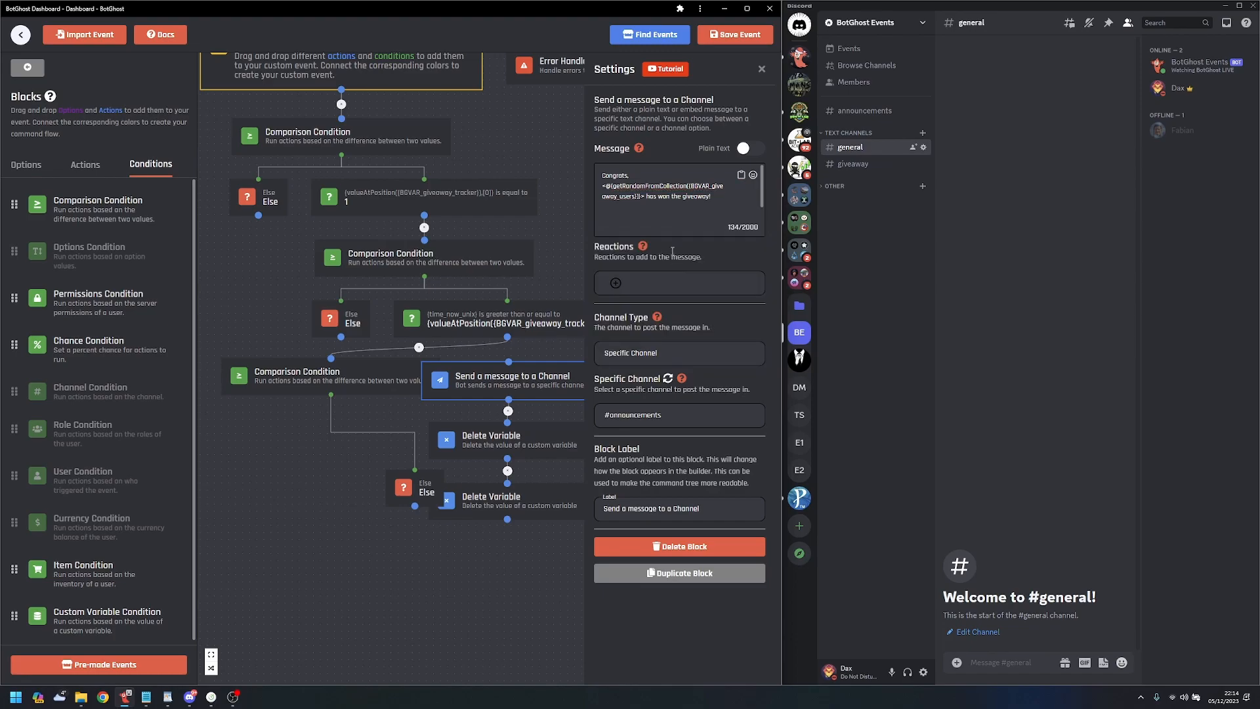
{"action": "scroll", "coordinate": [685, 209], "scroll_direction": "down", "scroll_amount": 2}
{"action": "left_click_drag", "start_coordinate": [622, 214], "coordinate": [604, 205]}
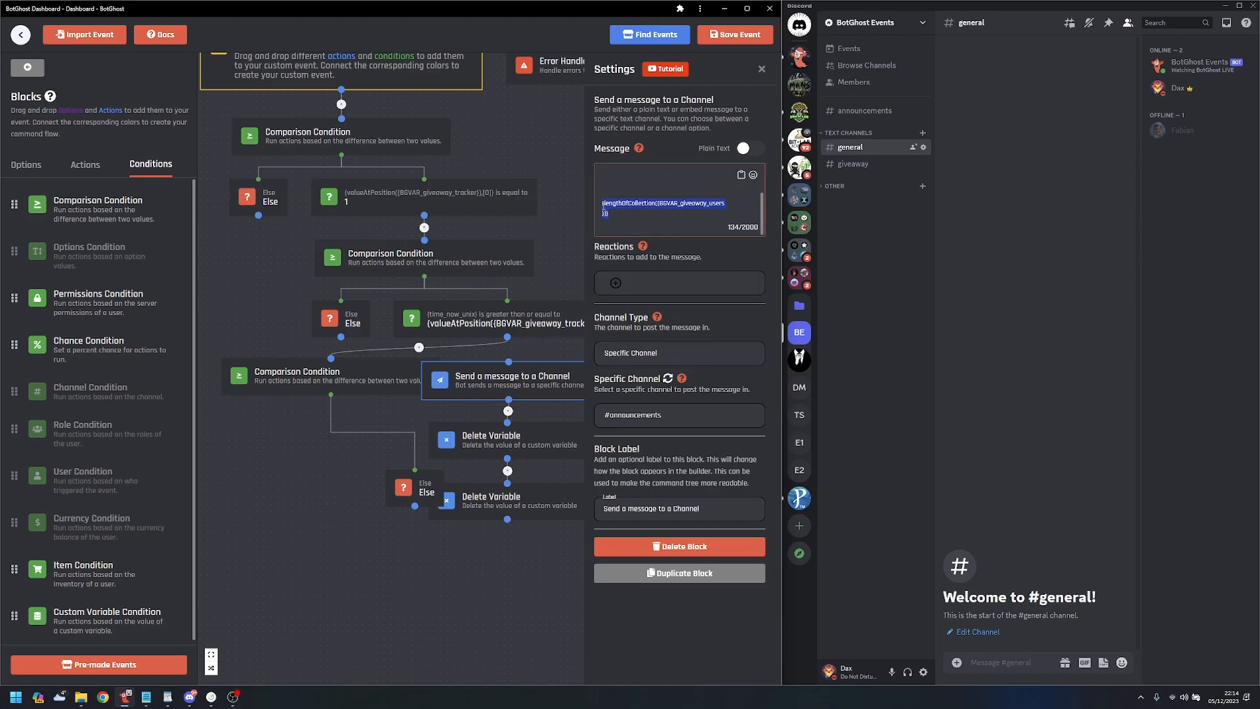
{"action": "key", "text": "BackSpace"}
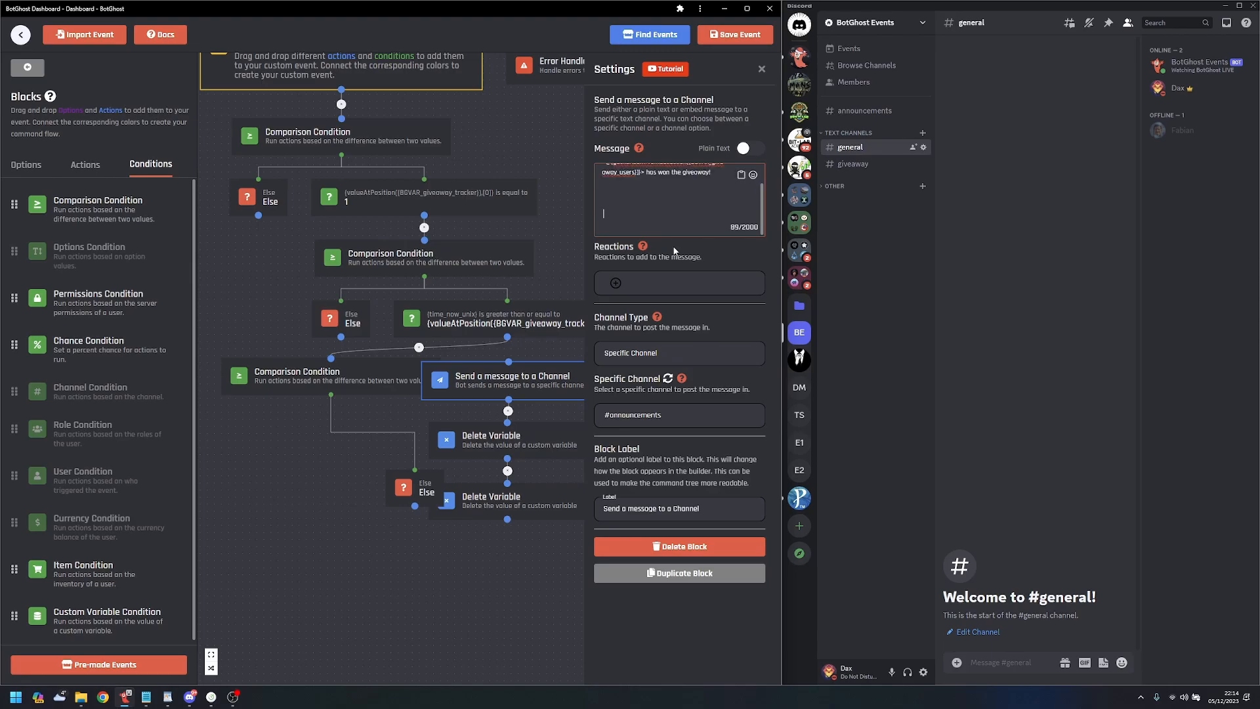
- Remove the blank lines from the winner message and add a "Less than or equal to" 0 condition to the giveaway_users length Comparison Condition
{"action": "key", "text": "BackSpace"}
{"action": "key", "text": "BackSpace"}
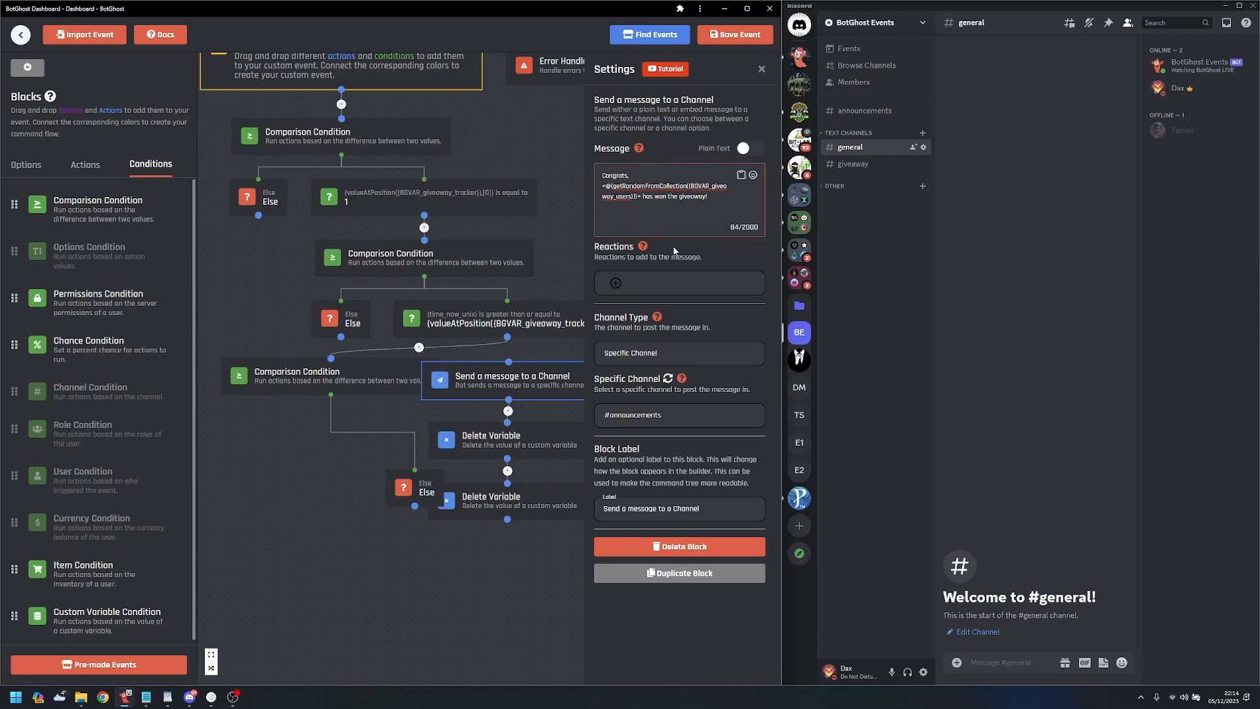
{"action": "left_click", "coordinate": [328, 377]}
{"action": "left_click", "coordinate": [669, 347]}
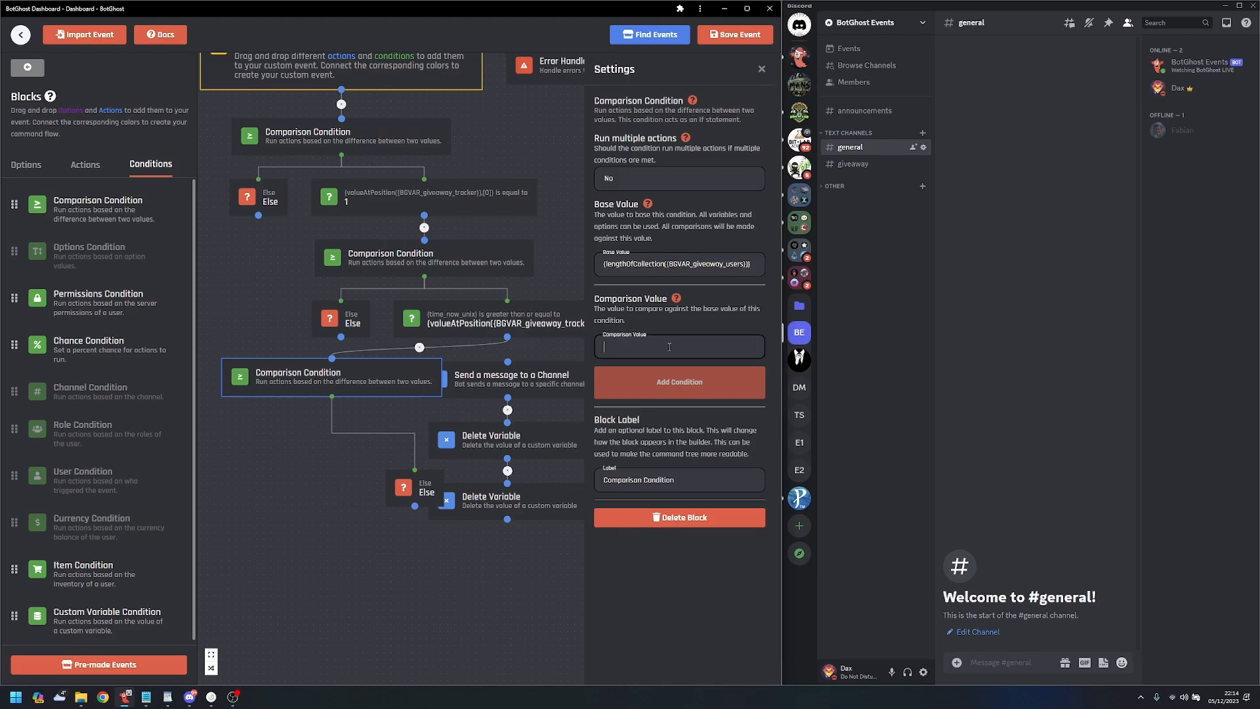
{"action": "type", "text": "0"}
{"action": "left_click", "coordinate": [662, 381]}
{"action": "left_click", "coordinate": [670, 230]}
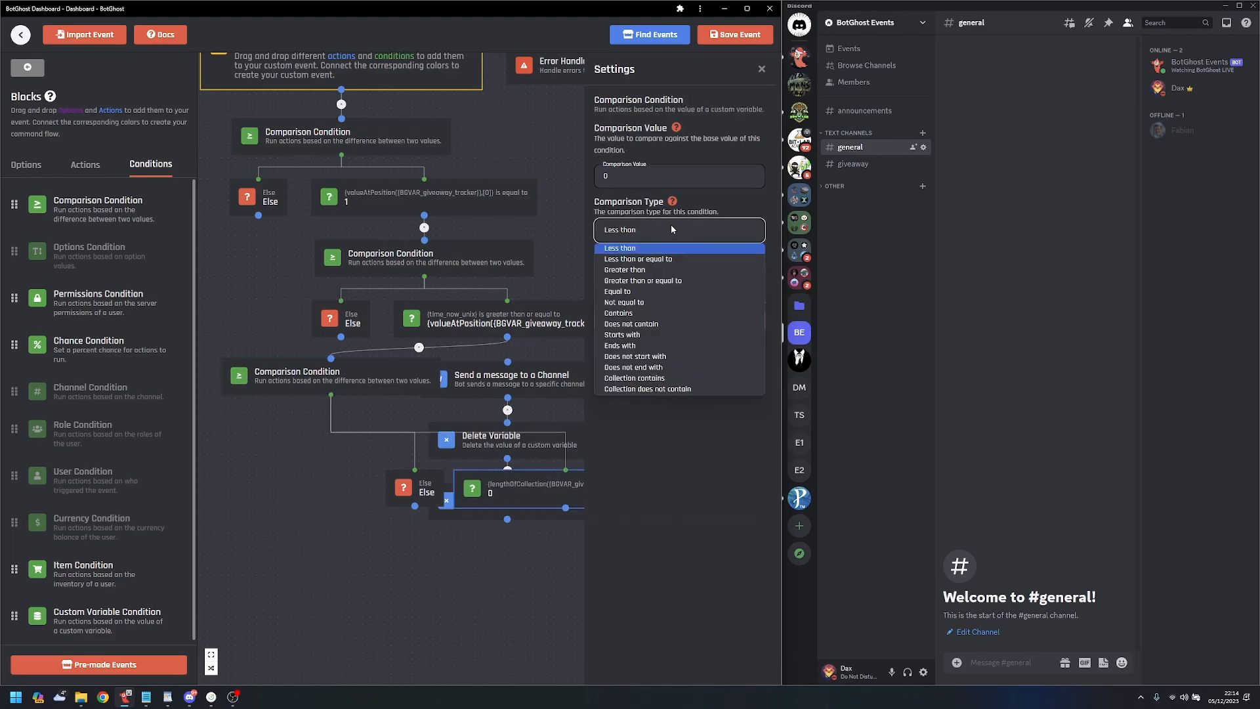
{"action": "left_click", "coordinate": [663, 258]}
{"action": "left_click", "coordinate": [428, 584]}
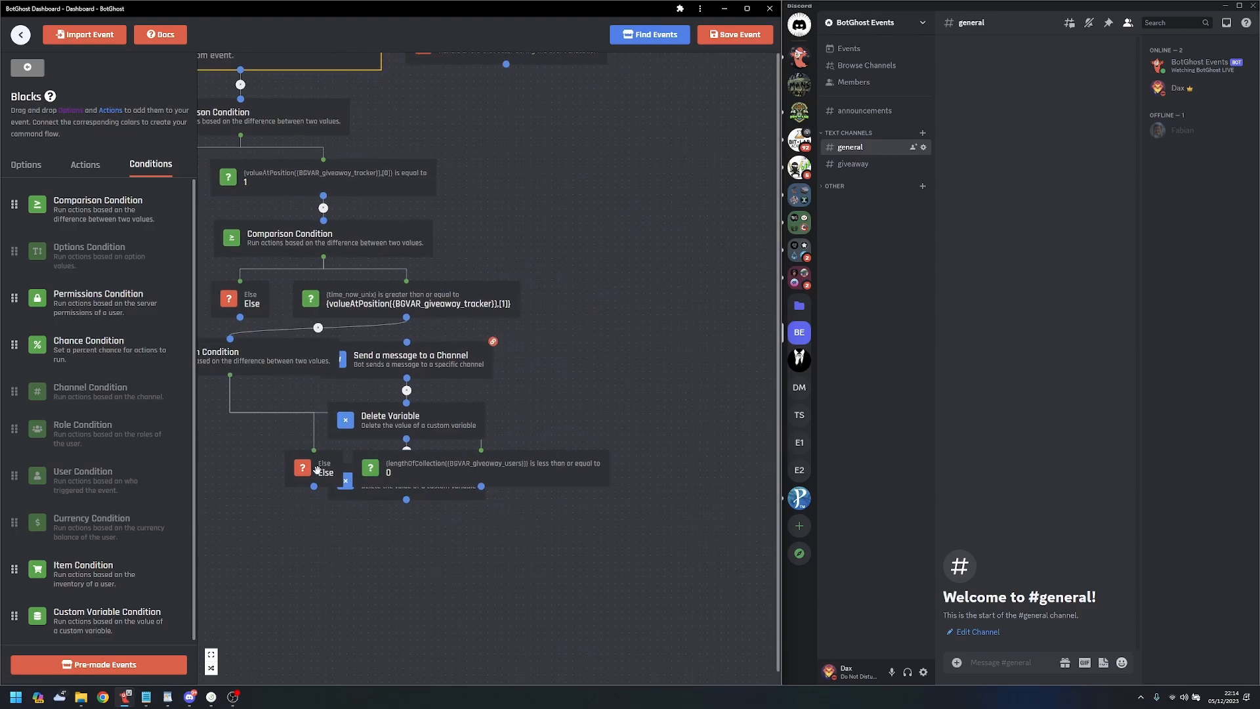
- Move the Else block and the new length condition block apart so they clear the Delete Variable blocks
{"action": "left_click_drag", "start_coordinate": [318, 469], "coordinate": [251, 471]}
{"action": "left_click_drag", "start_coordinate": [460, 472], "coordinate": [498, 452]}
{"action": "left_click_drag", "start_coordinate": [559, 500], "coordinate": [489, 417]}
{"action": "left_click_drag", "start_coordinate": [396, 507], "coordinate": [516, 485]}
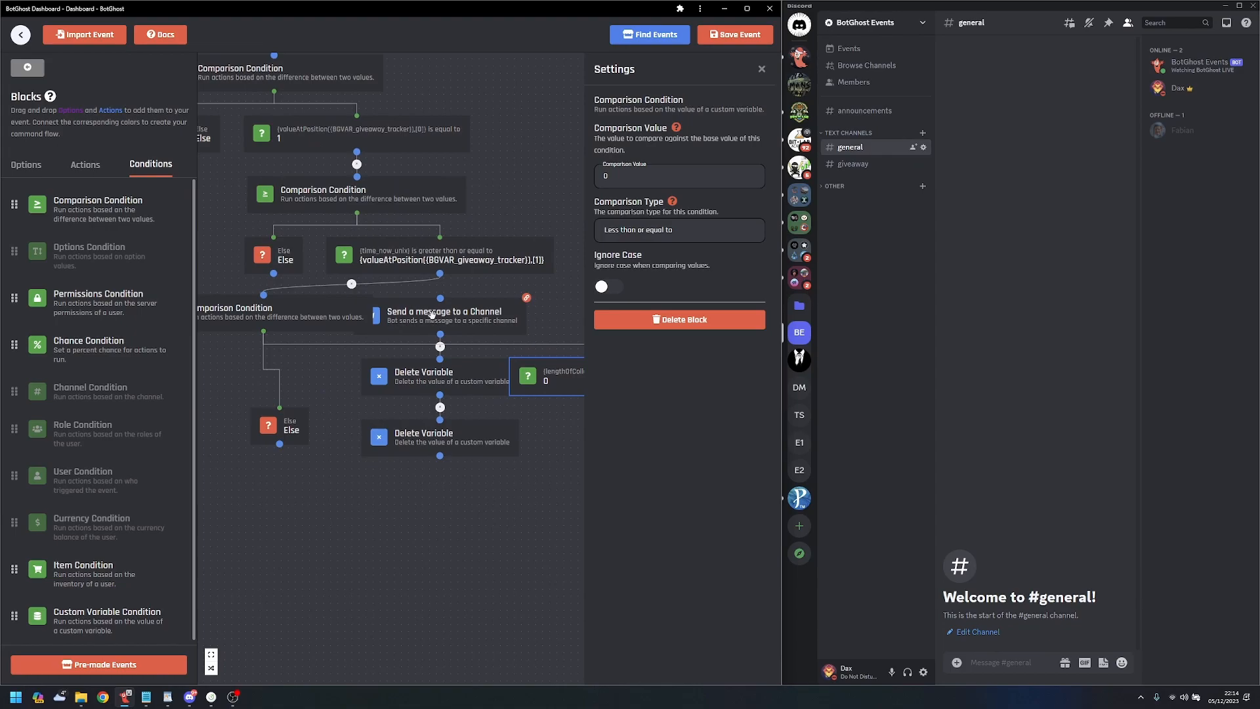
- Duplicate the Send a message to a Channel block and connect the copy under the "less than or equal to 0" condition
{"action": "left_click", "coordinate": [394, 315]}
{"action": "left_click", "coordinate": [679, 572]}
{"action": "left_click_drag", "start_coordinate": [524, 302], "coordinate": [554, 435]}
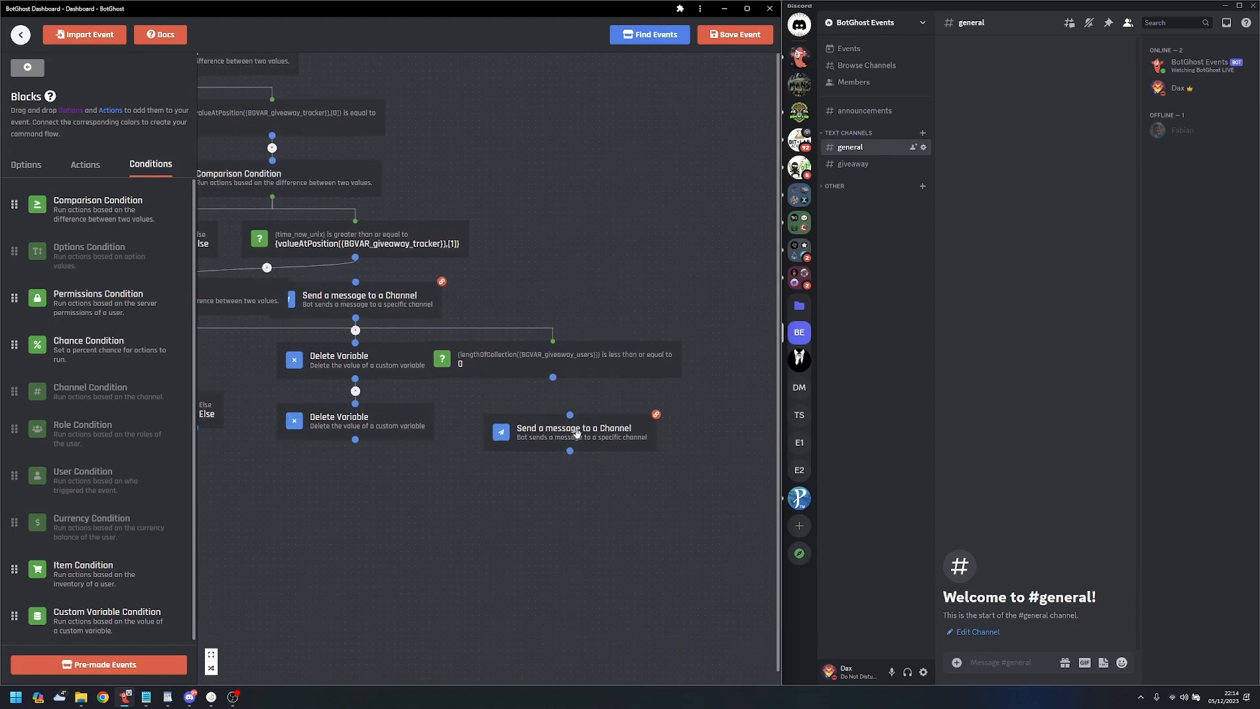
{"action": "left_click_drag", "start_coordinate": [552, 377], "coordinate": [573, 415]}
- Connect the original Send a message to a Channel block to the length comparison's Else branch and auto-arrange all blocks
{"action": "left_click_drag", "start_coordinate": [274, 457], "coordinate": [468, 488]}
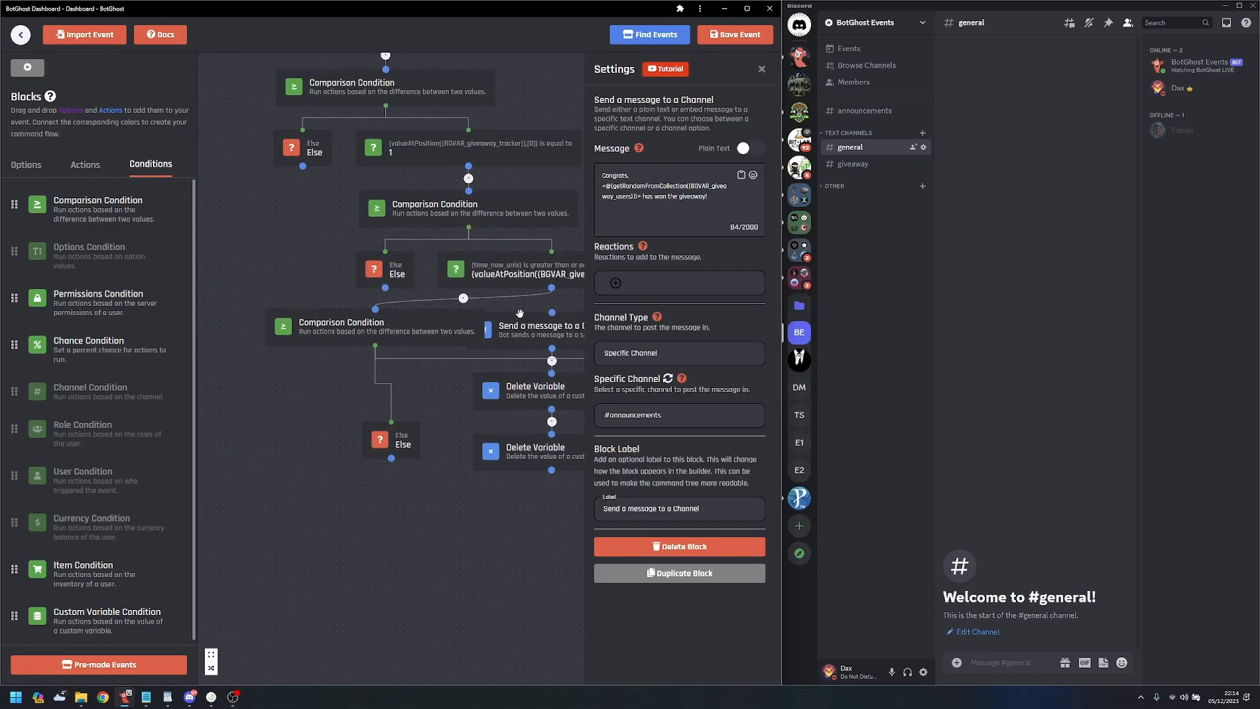
{"action": "left_click_drag", "start_coordinate": [551, 313], "coordinate": [391, 457]}
{"action": "left_click", "coordinate": [427, 564]}
{"action": "left_click", "coordinate": [211, 668]}
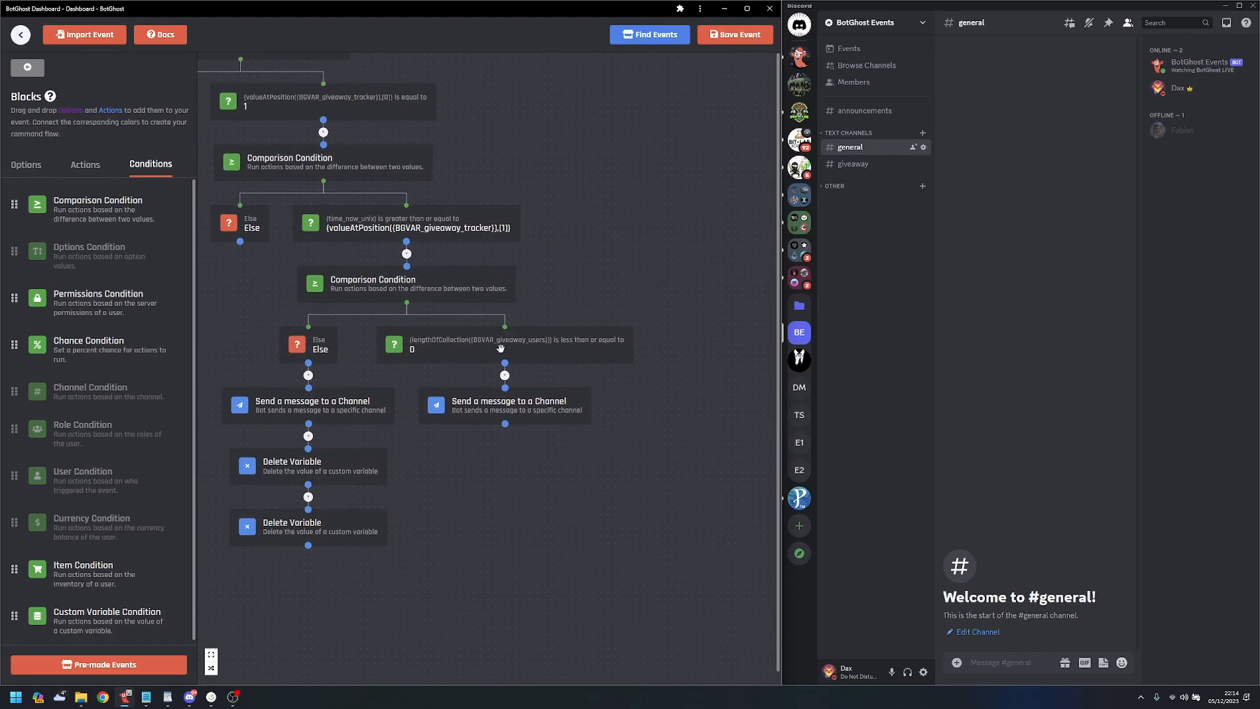
- Replace the duplicated message's text with "Giveaway has ended!" and, on a new line, "Nobody joined this giveaway.", and save the event
{"action": "left_click", "coordinate": [342, 402]}
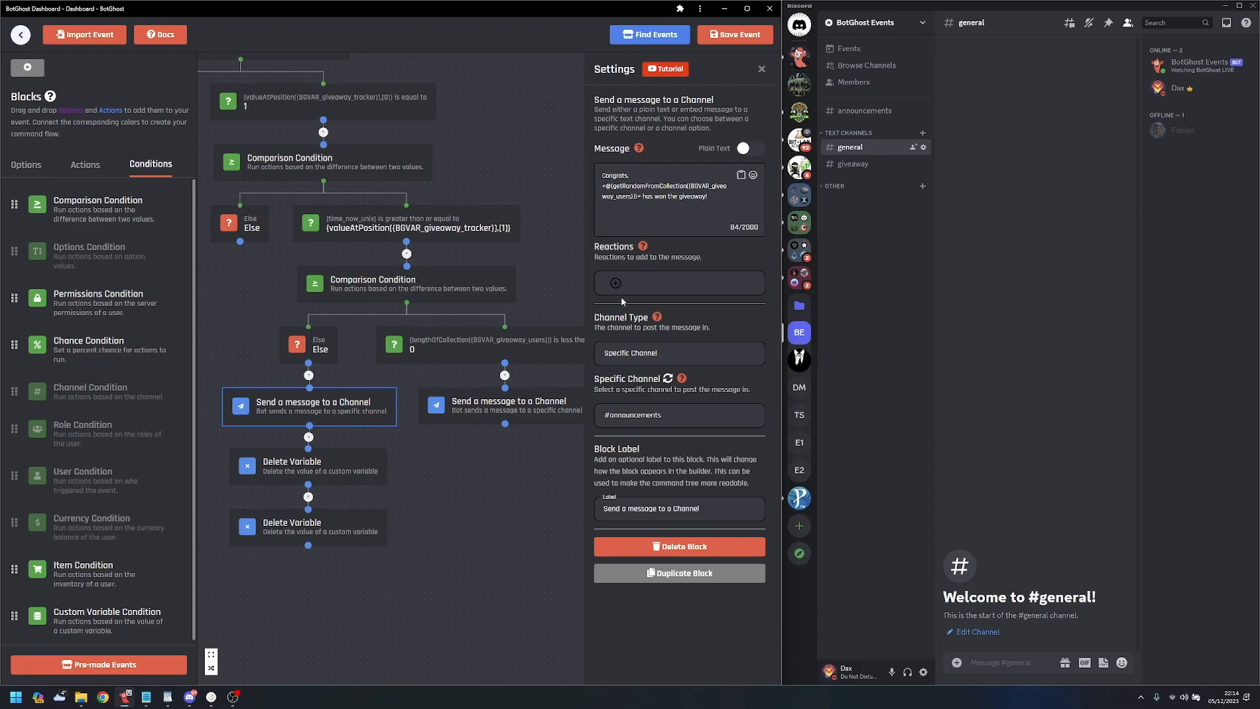
{"action": "left_click", "coordinate": [509, 410]}
{"action": "left_click_drag", "start_coordinate": [714, 197], "coordinate": [580, 140]}
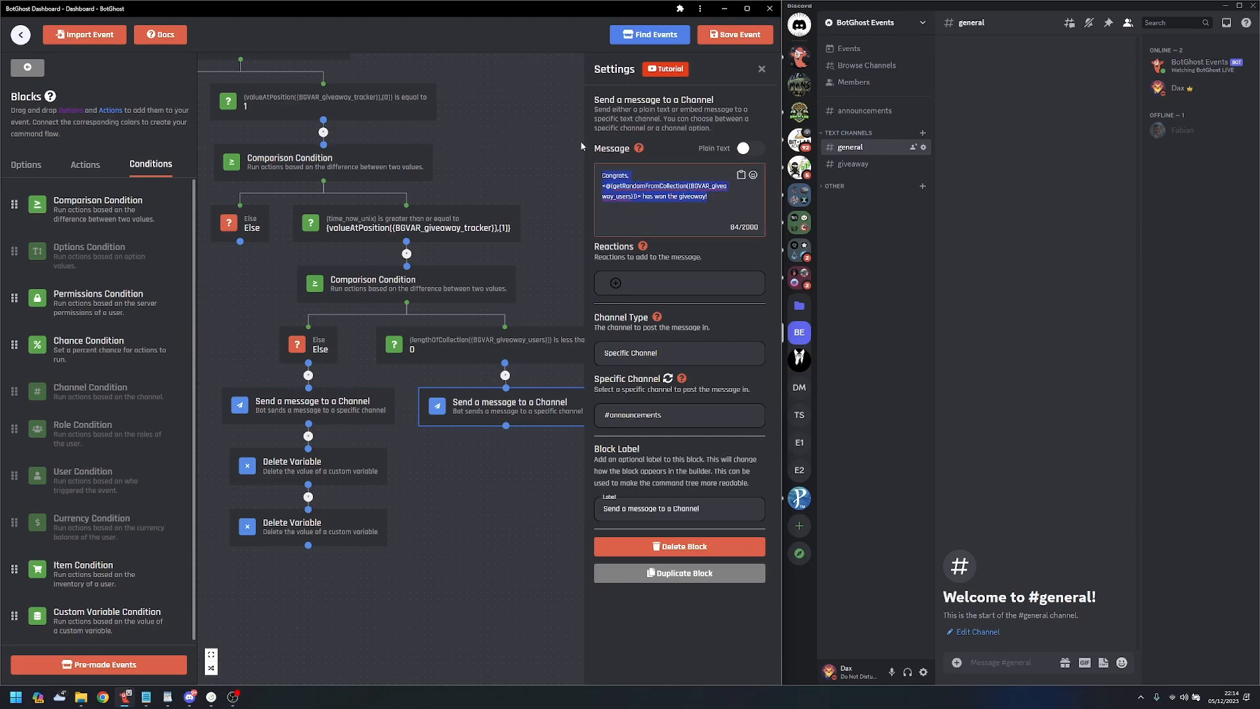
{"action": "type", "text": "Giveaway has ended!"}
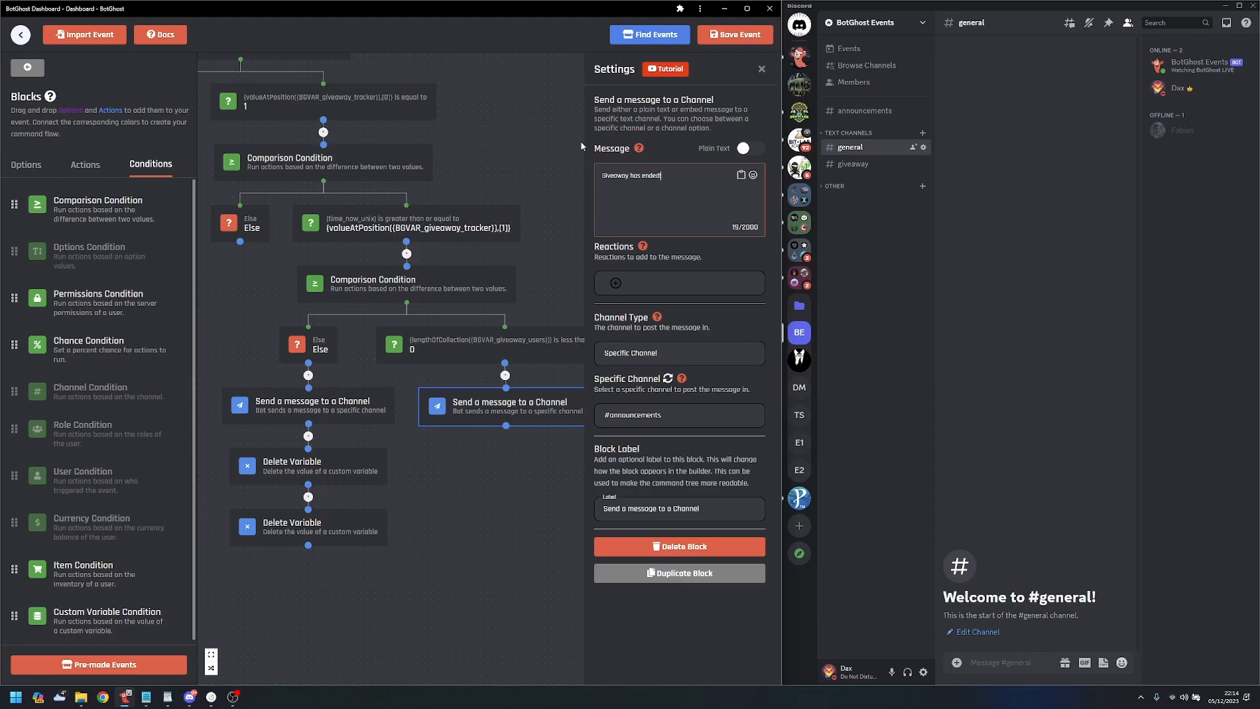
{"action": "key", "text": "Return"}
{"action": "key", "text": "Return"}
{"action": "type", "text": "Nobody joined this giveaway."}
{"action": "left_click", "coordinate": [605, 195]}
{"action": "key", "text": "BackSpace"}
{"action": "left_click", "coordinate": [697, 39]}
{"action": "left_click", "coordinate": [533, 261]}
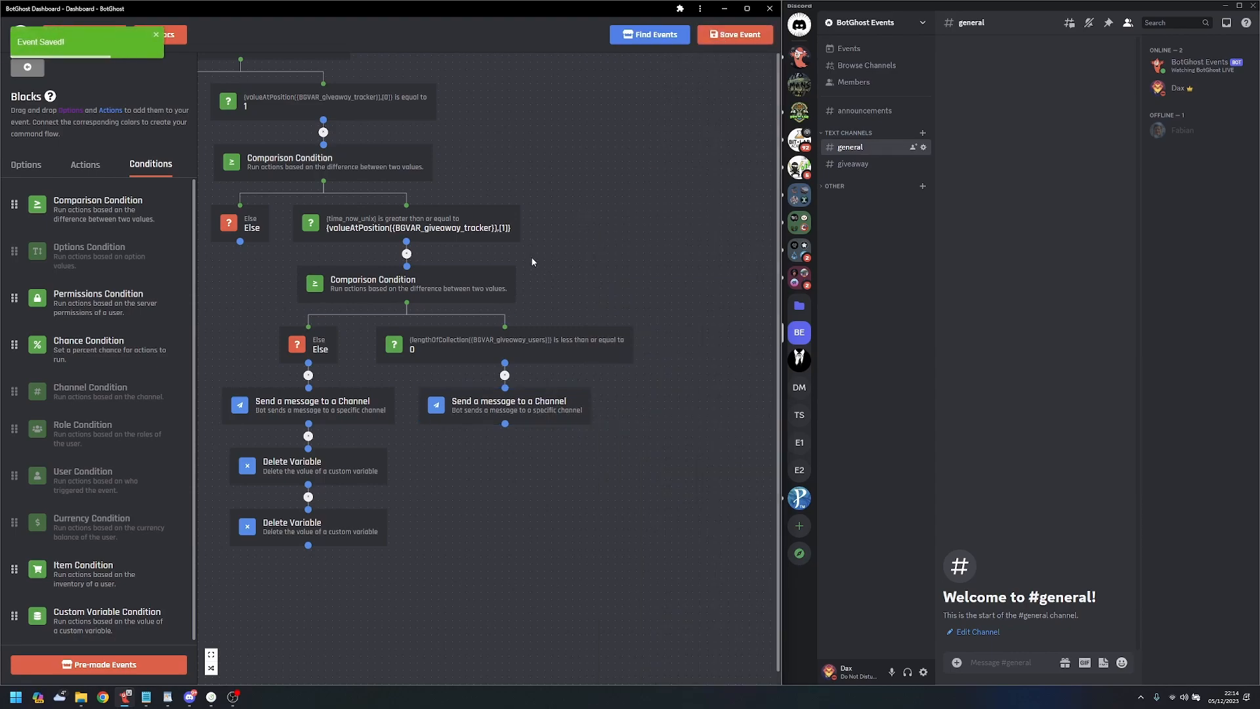
{"action": "scroll", "coordinate": [676, 294], "scroll_direction": "down", "scroll_amount": 4}
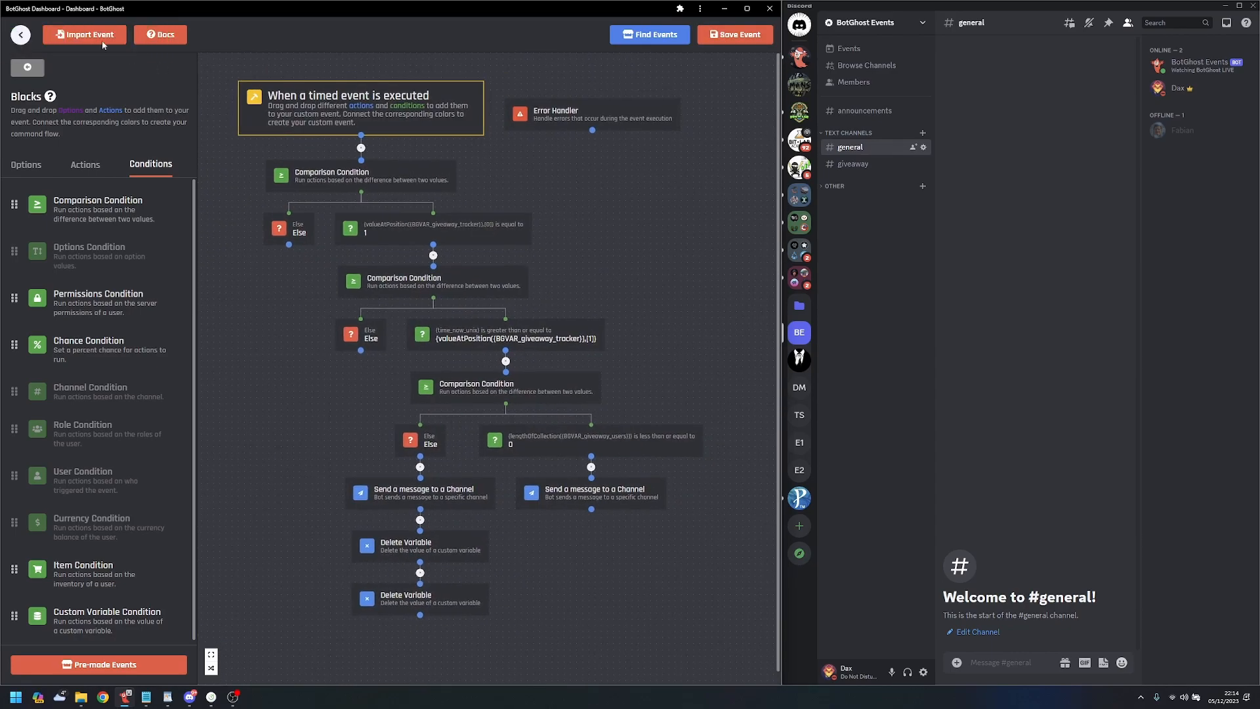
- Switch to Discord, run /giveaway-create with text BG and time 10, and open the announcements channel to check the giveaway's ending
{"action": "left_click", "coordinate": [994, 659]}
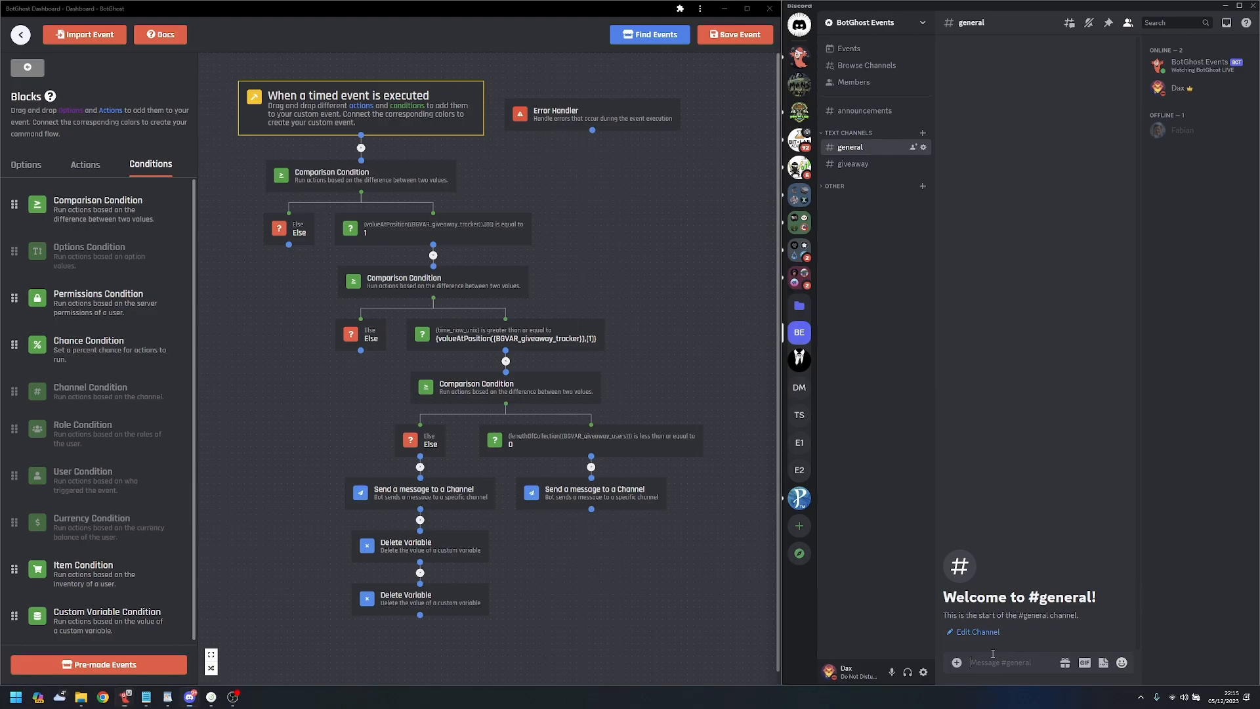
{"action": "type", "text": "/create"}
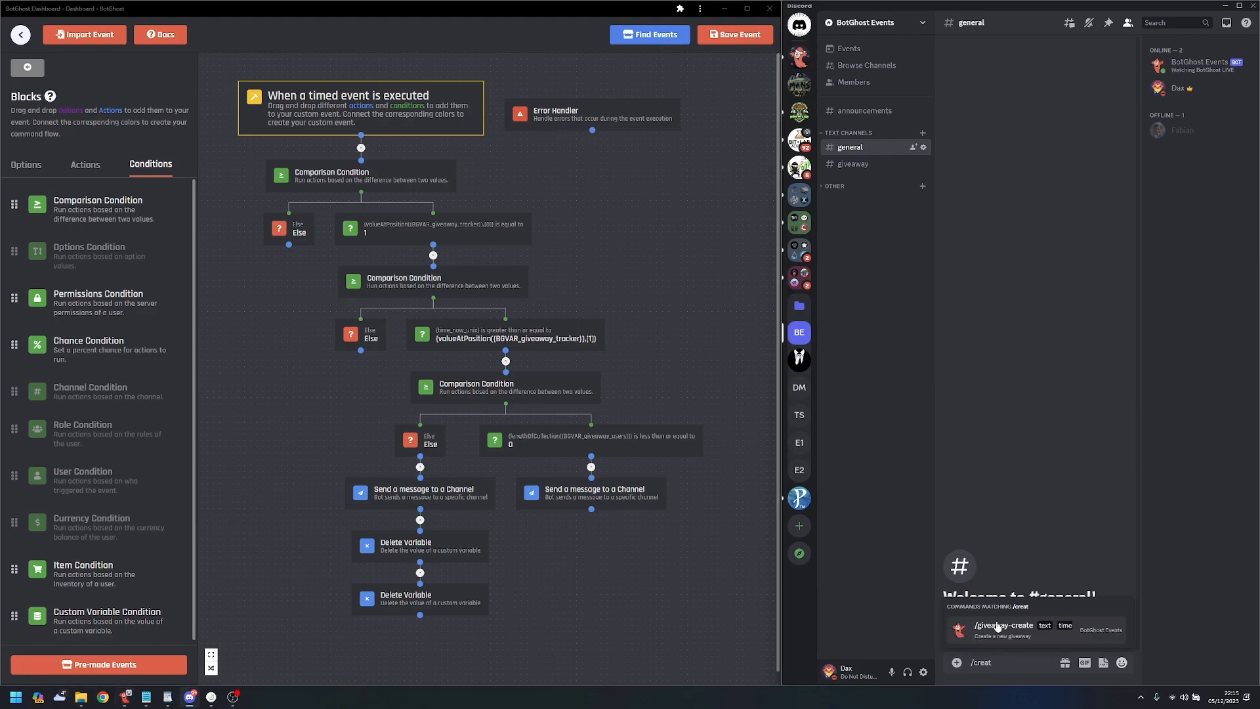
{"action": "left_click", "coordinate": [1014, 629]}
{"action": "type", "text": "BG"}
{"action": "key", "text": "Tab"}
{"action": "type", "text": "10"}
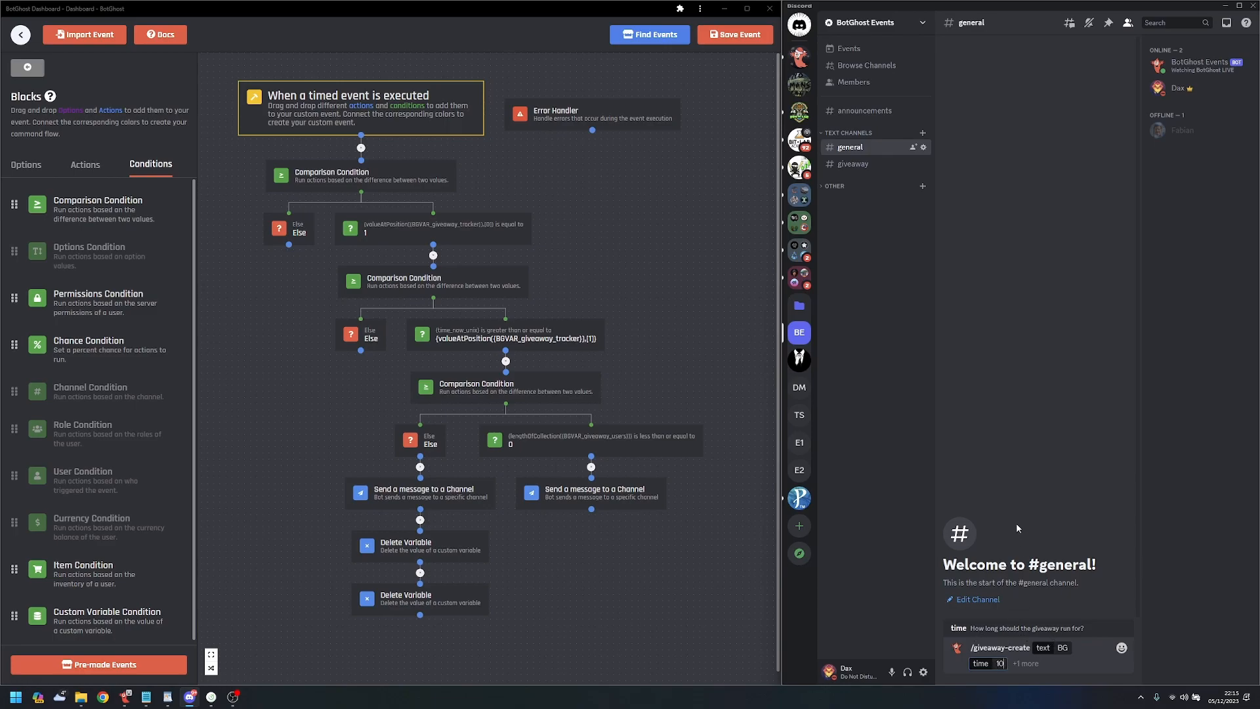
{"action": "key", "text": "Return"}
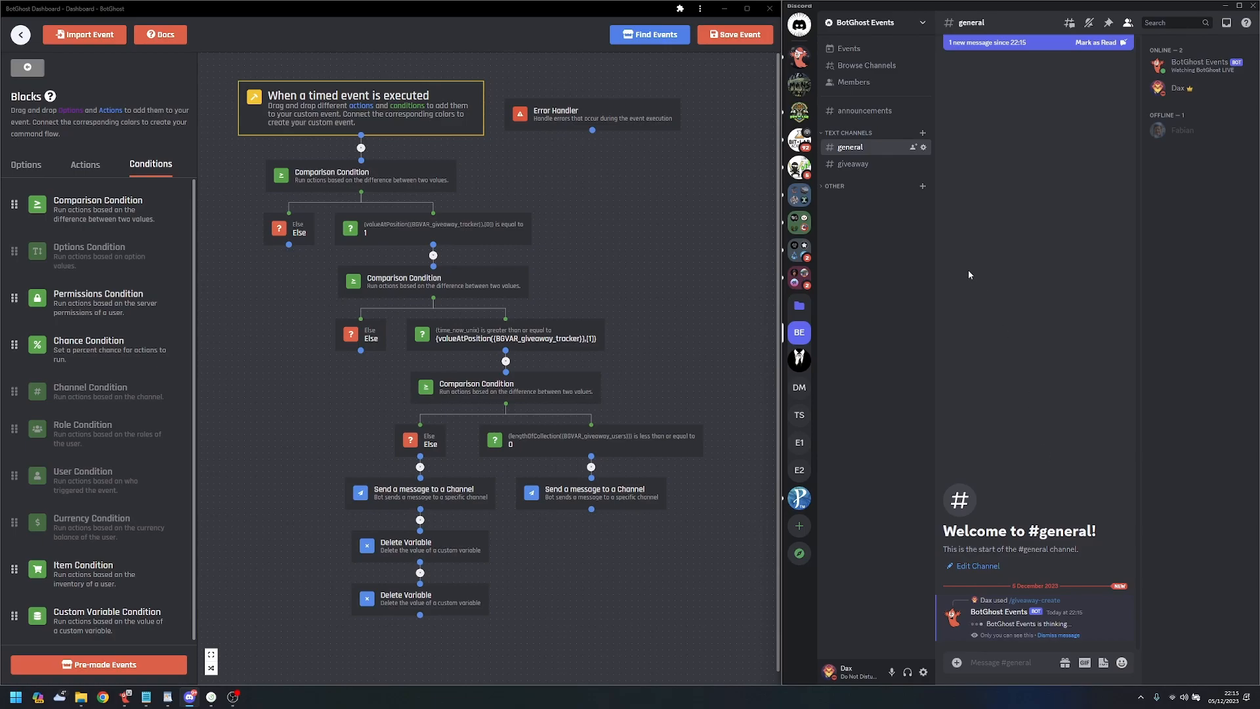
{"action": "left_click", "coordinate": [864, 113]}
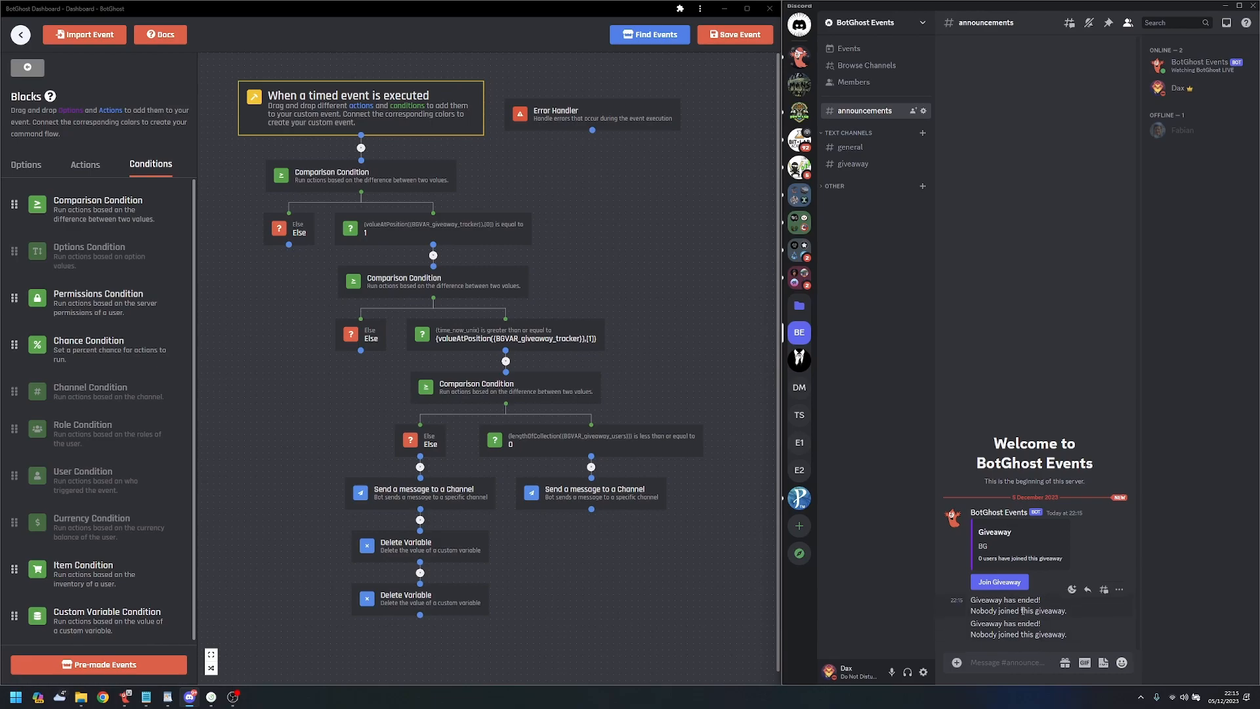
- Back in BotGhost, duplicate both Delete Variable blocks, connect the copies after the no-entrants message block and save the event
{"action": "left_click", "coordinate": [426, 598]}
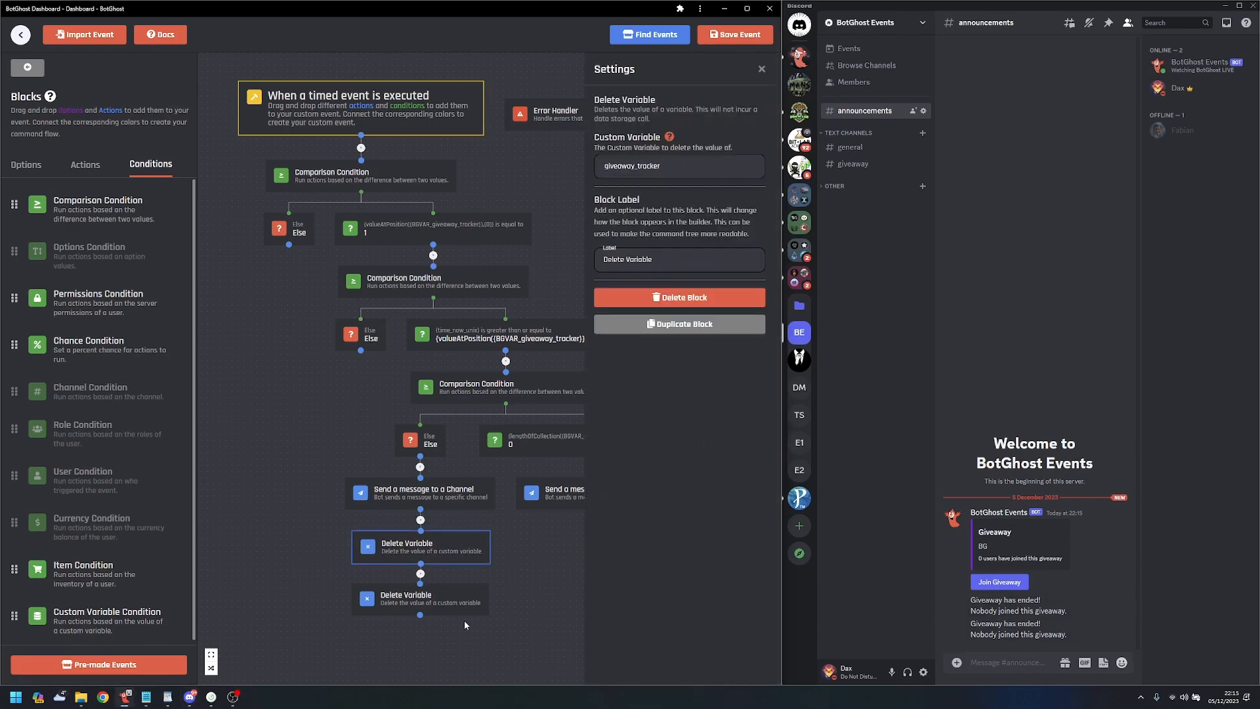
{"action": "left_click", "coordinate": [529, 612]}
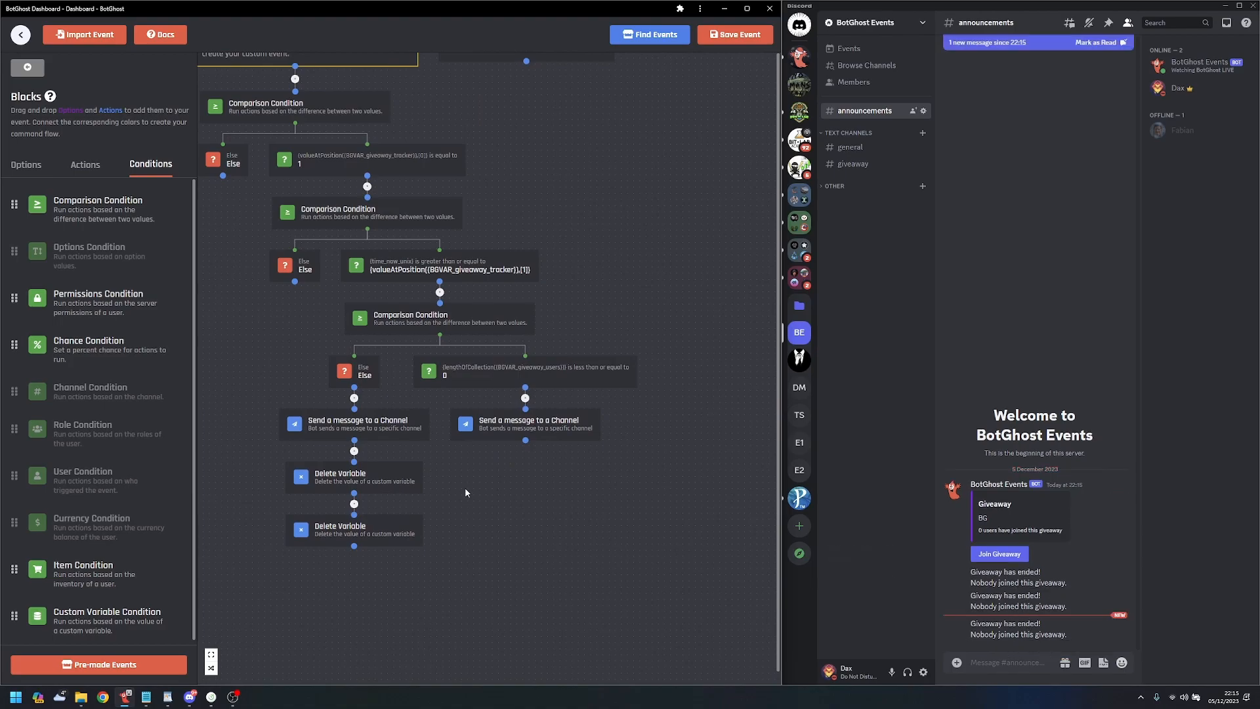
{"action": "left_click", "coordinate": [393, 484]}
{"action": "left_click", "coordinate": [683, 324]}
{"action": "left_click", "coordinate": [394, 531]}
{"action": "left_click", "coordinate": [683, 325]}
{"action": "left_click_drag", "start_coordinate": [525, 441], "coordinate": [503, 515]}
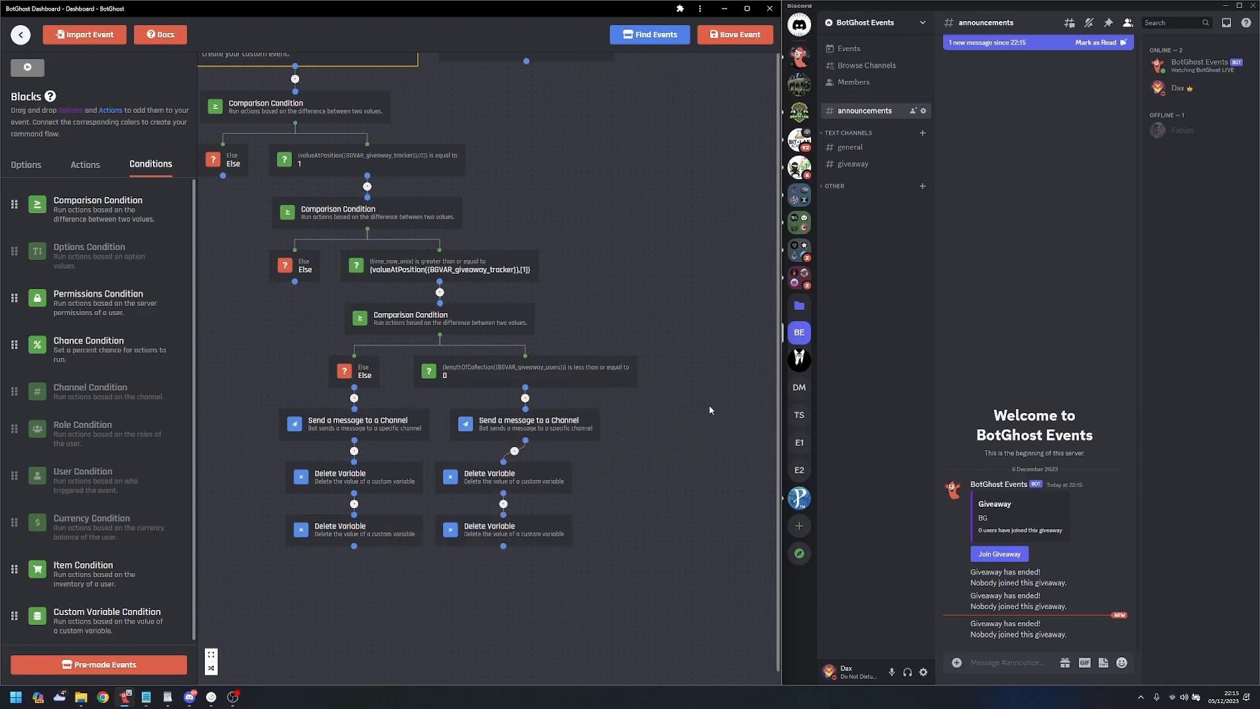
{"action": "left_click", "coordinate": [735, 34]}
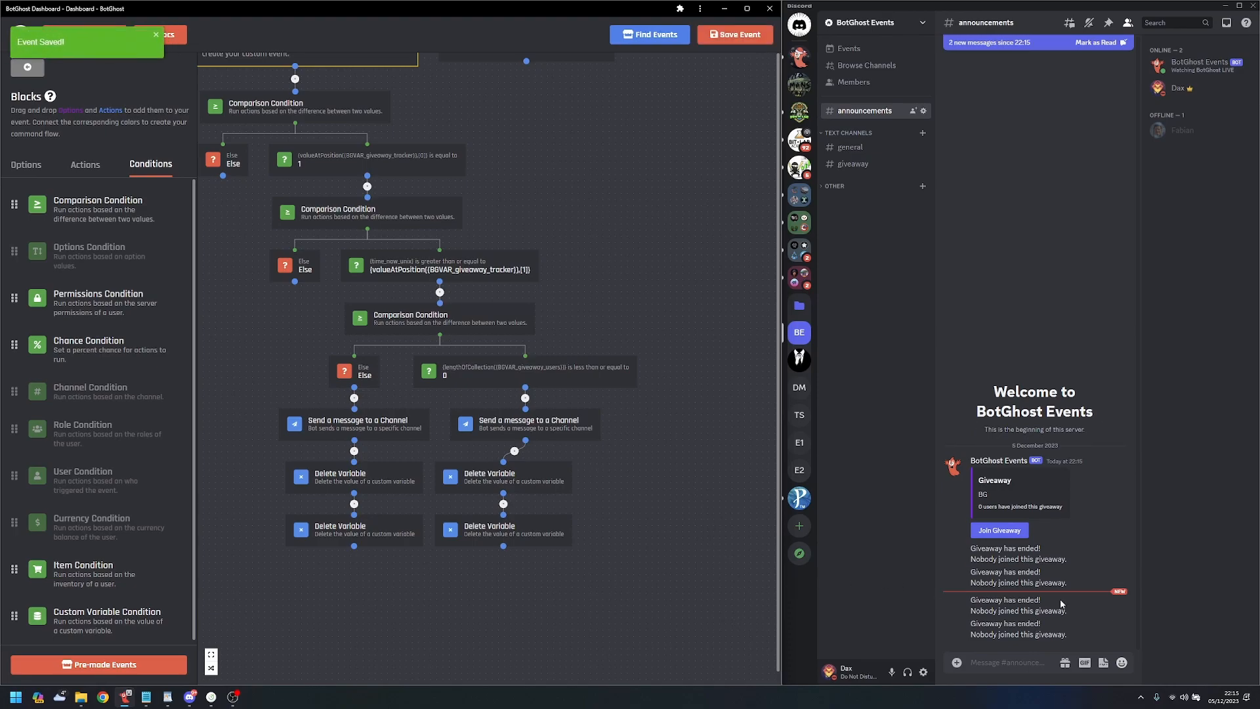
- In Discord, delete the test giveaway and its ended messages from the announcements channel and dismiss the bot's reply in general
{"action": "left_click", "coordinate": [1059, 605]}
{"action": "left_click", "coordinate": [1120, 538], "text": "shift"}
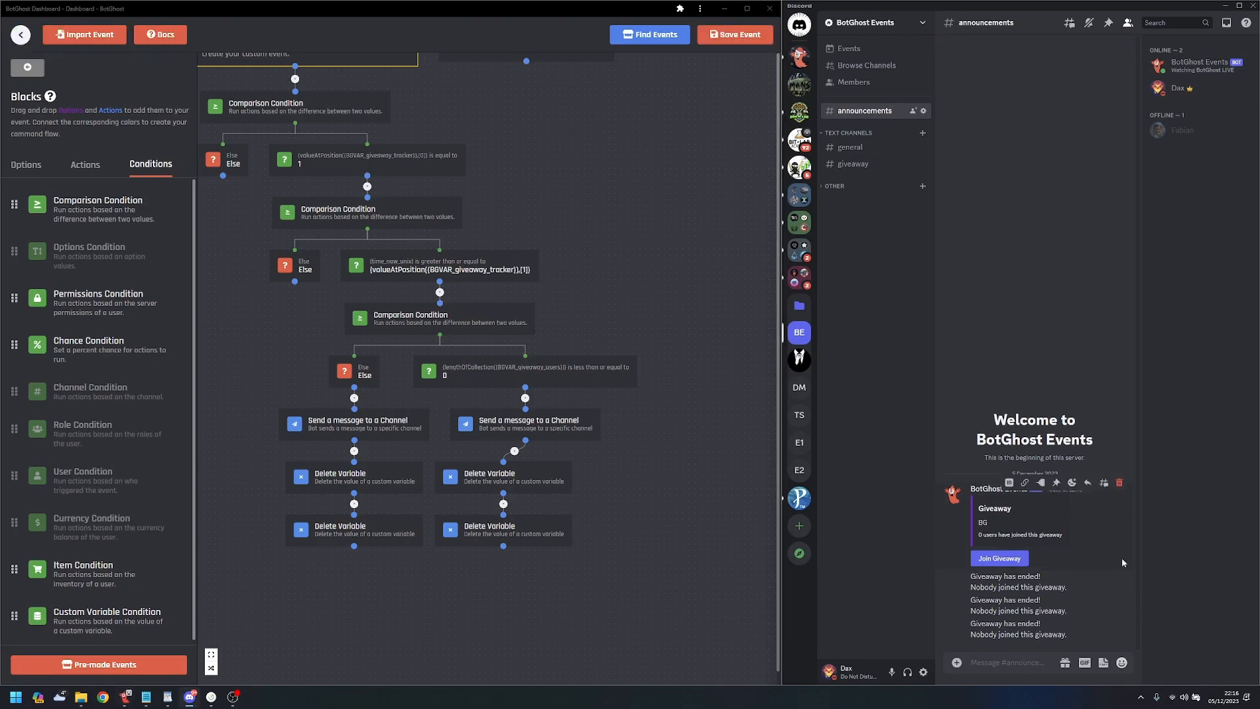
{"action": "left_click", "coordinate": [1119, 567], "text": "shift"}
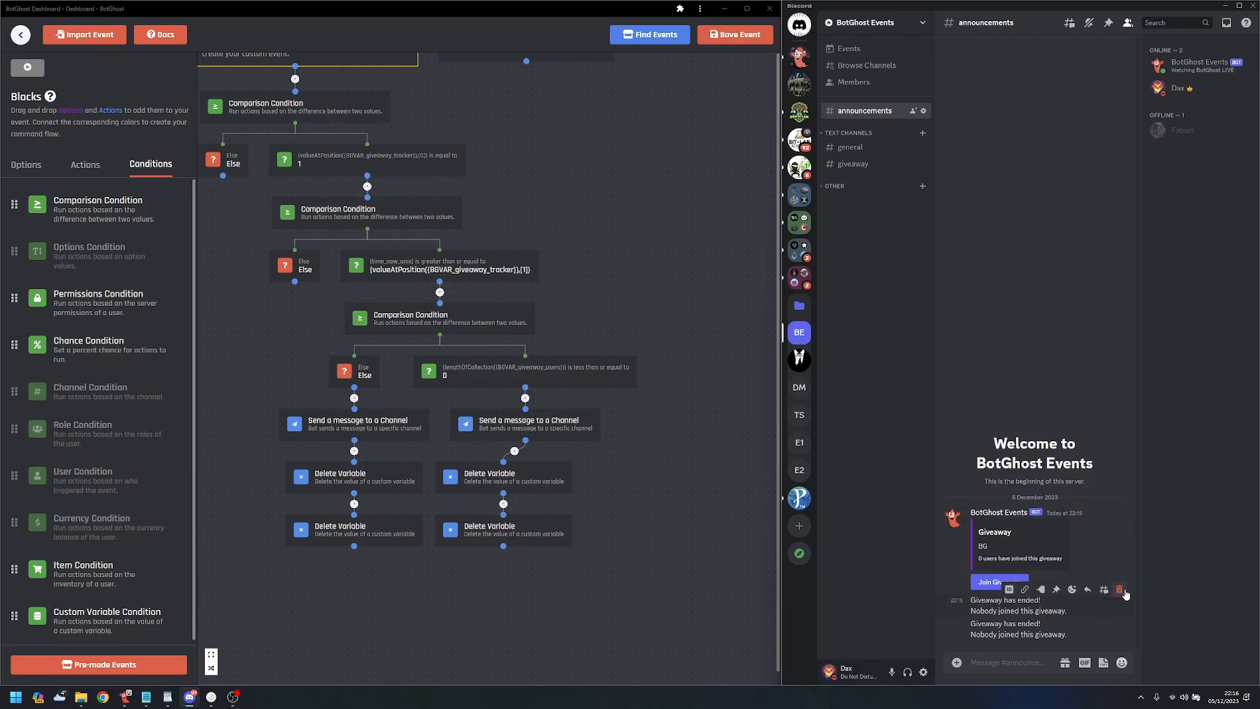
{"action": "left_click", "coordinate": [1121, 590], "text": "shift"}
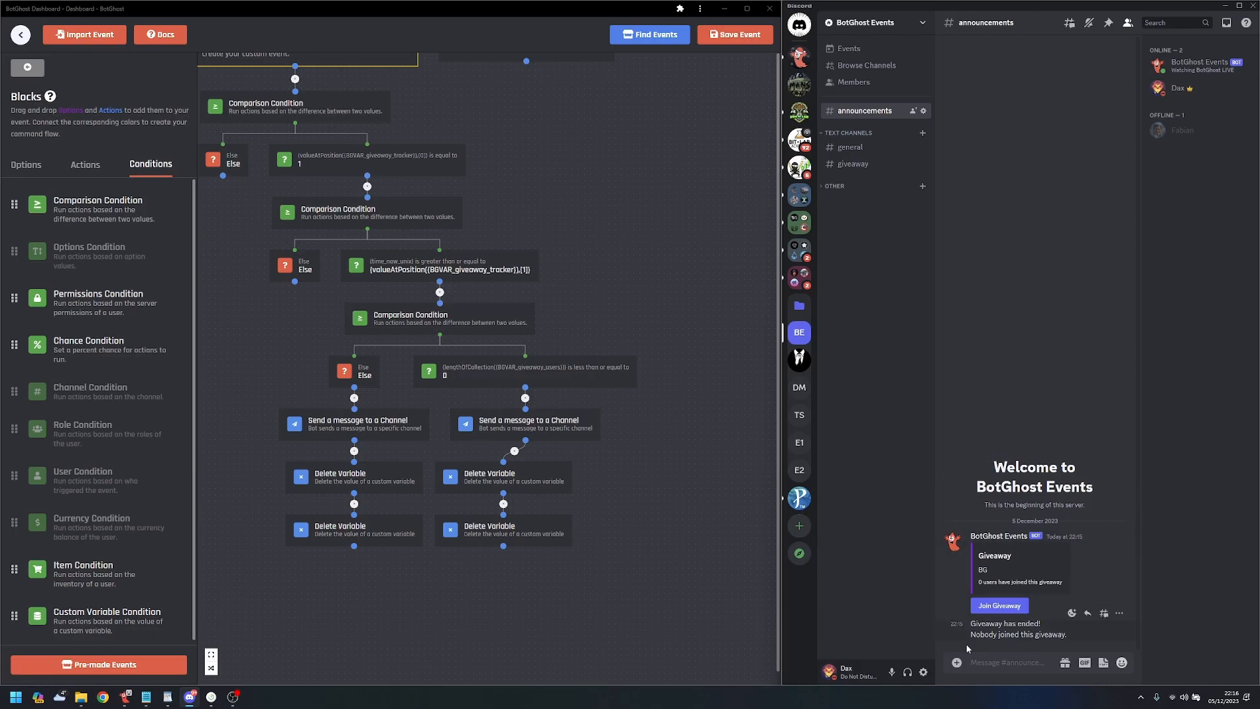
{"action": "left_click", "coordinate": [1028, 663]}
{"action": "left_click", "coordinate": [1120, 612], "text": "shift"}
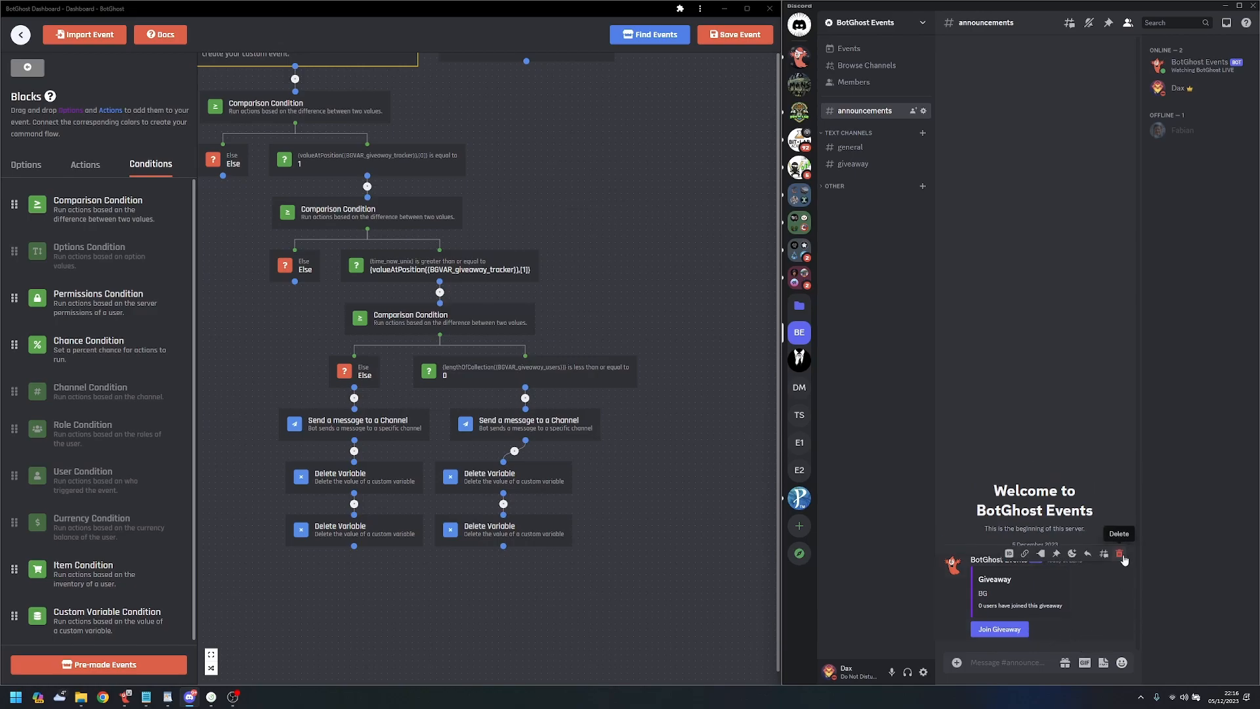
{"action": "left_click", "coordinate": [1124, 559], "text": "shift"}
{"action": "left_click", "coordinate": [852, 147]}
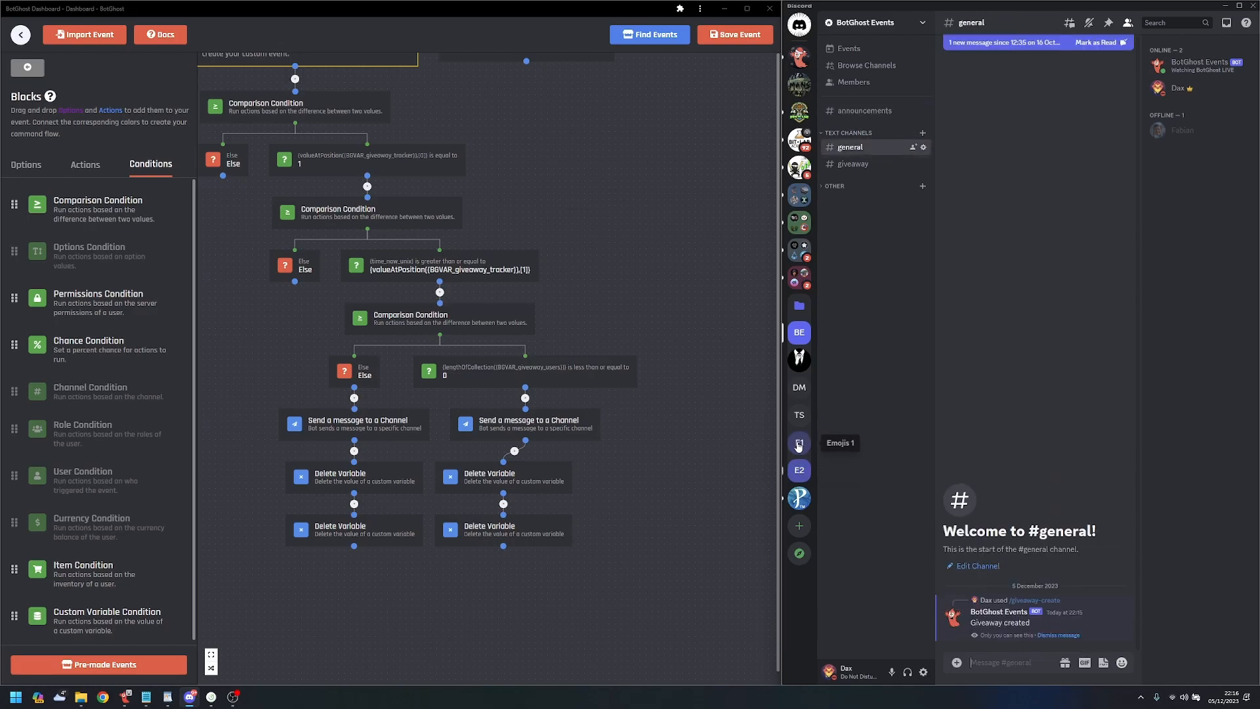
{"action": "left_click", "coordinate": [1052, 635]}
- Switch to BotGhost, leave the event builder and open the /giveaway-create custom command in its builder
{"action": "left_click_drag", "start_coordinate": [593, 195], "coordinate": [790, 270]}
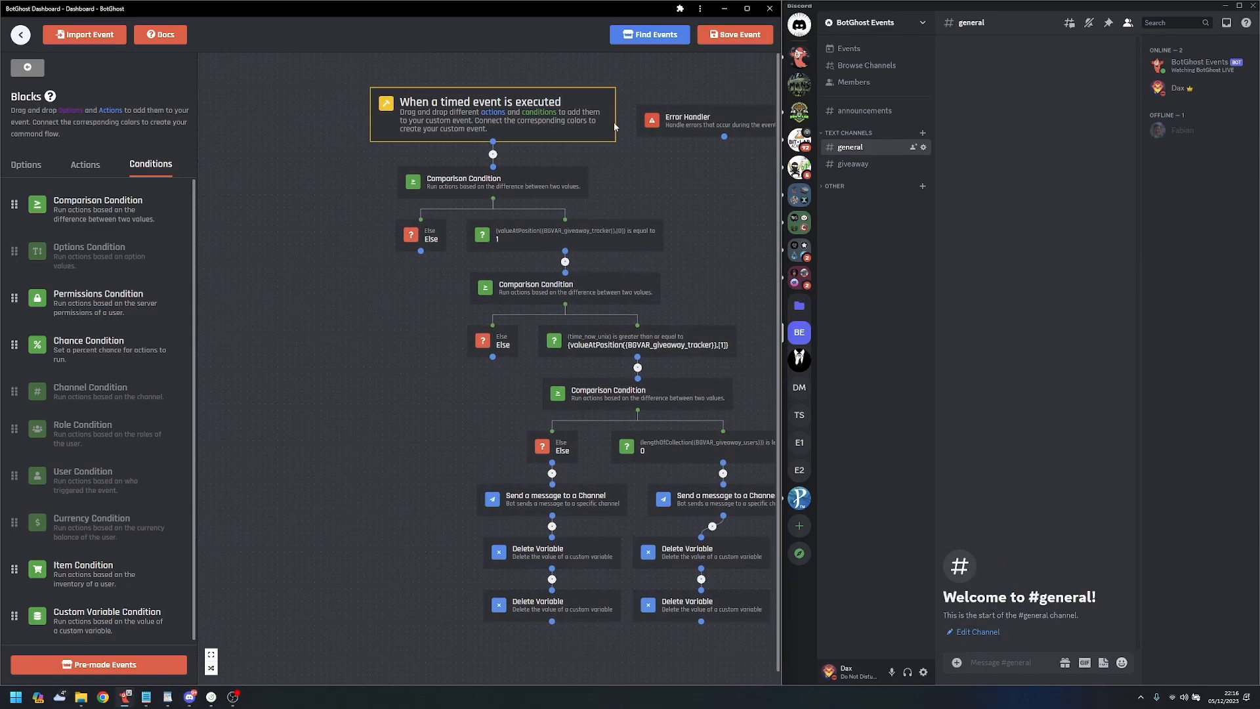
{"action": "left_click", "coordinate": [21, 37]}
{"action": "left_click", "coordinate": [406, 390]}
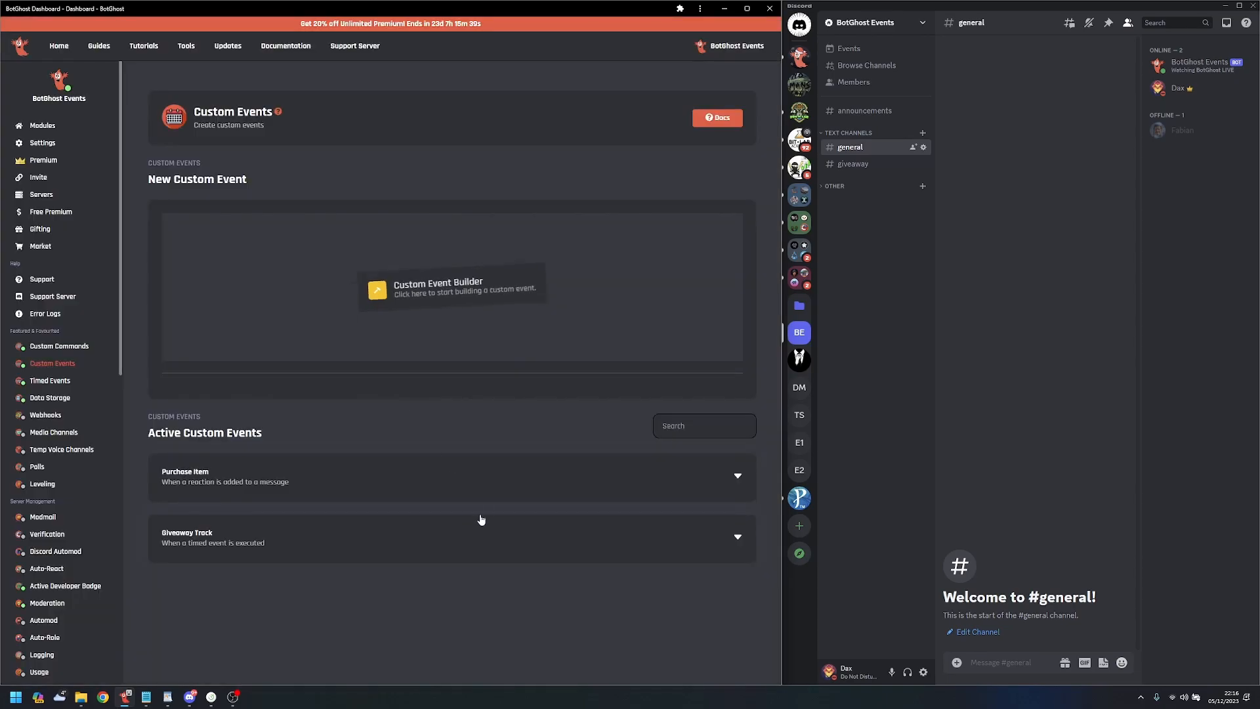
{"action": "left_click", "coordinate": [58, 346]}
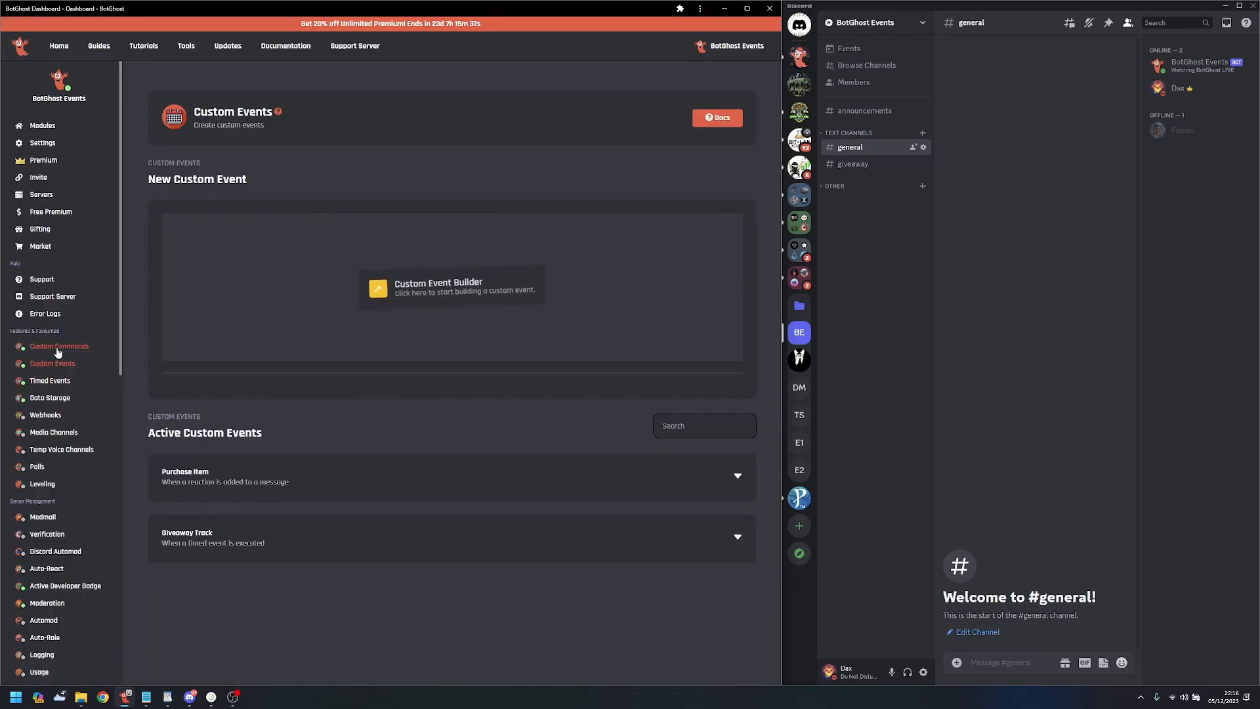
{"action": "scroll", "coordinate": [383, 439], "scroll_direction": "down", "scroll_amount": 10}
{"action": "scroll", "coordinate": [326, 512], "scroll_direction": "down", "scroll_amount": 1}
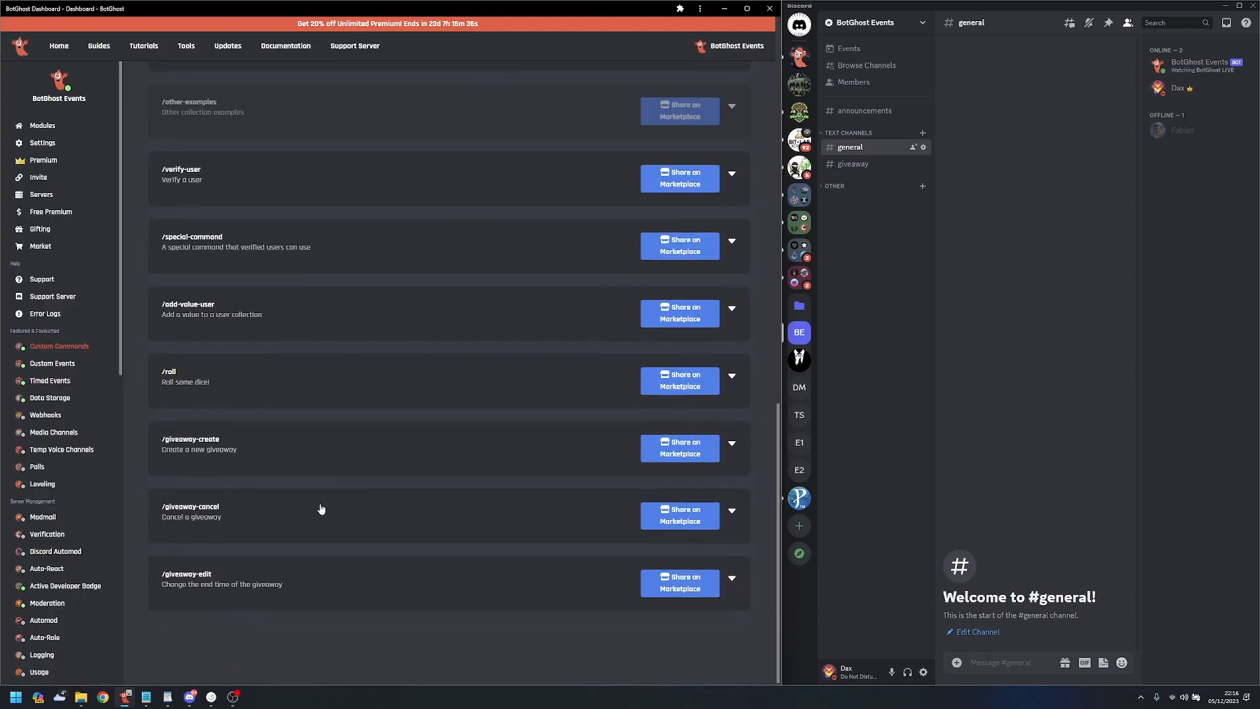
{"action": "left_click", "coordinate": [276, 457]}
{"action": "left_click", "coordinate": [310, 509]}
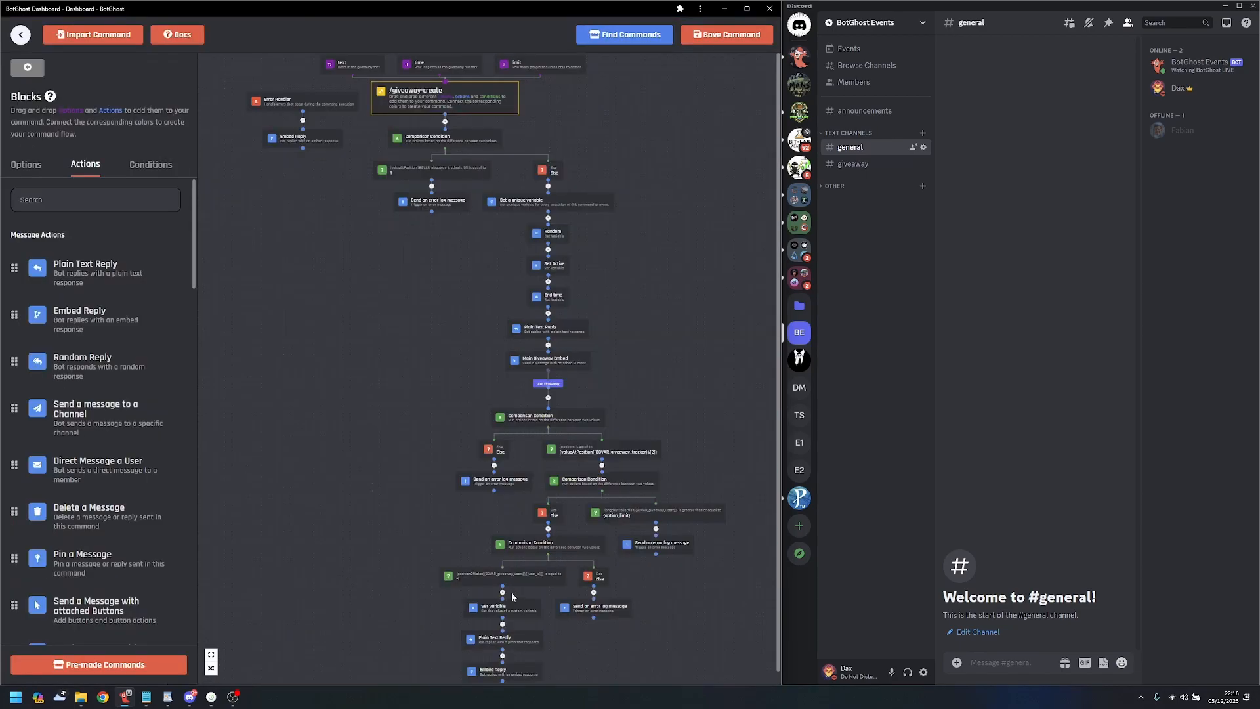
{"action": "left_click_drag", "start_coordinate": [675, 372], "coordinate": [662, 344]}
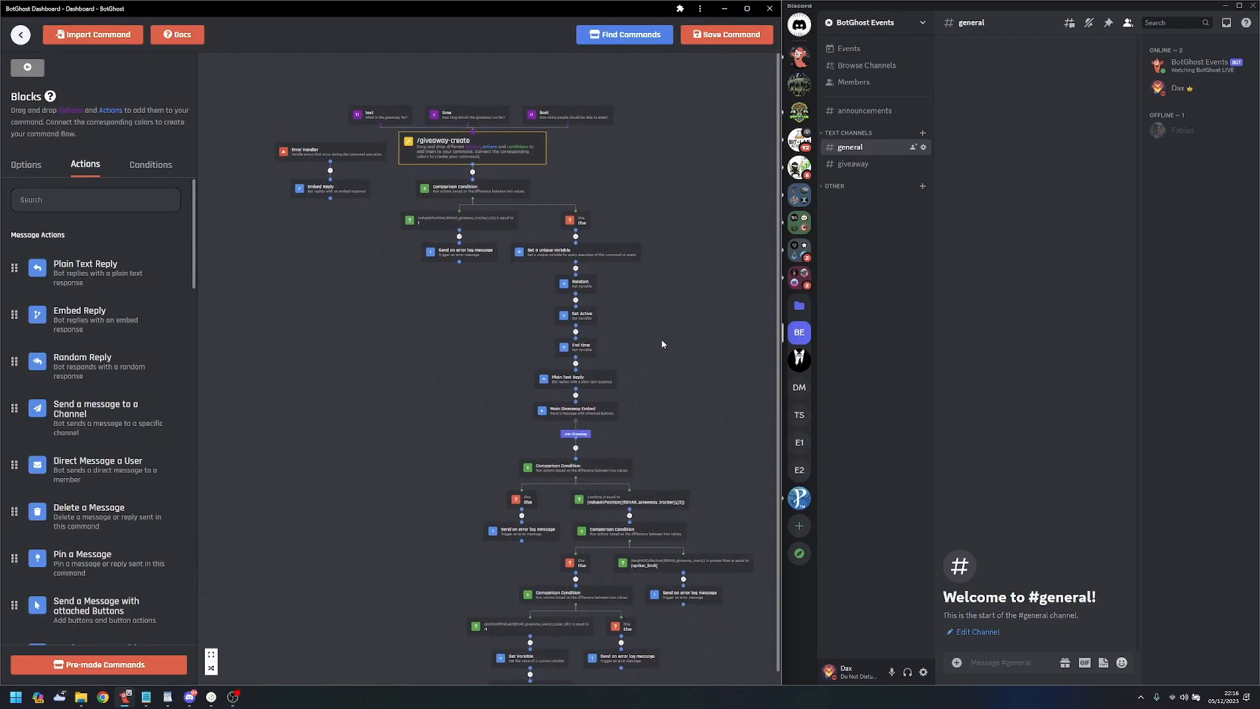
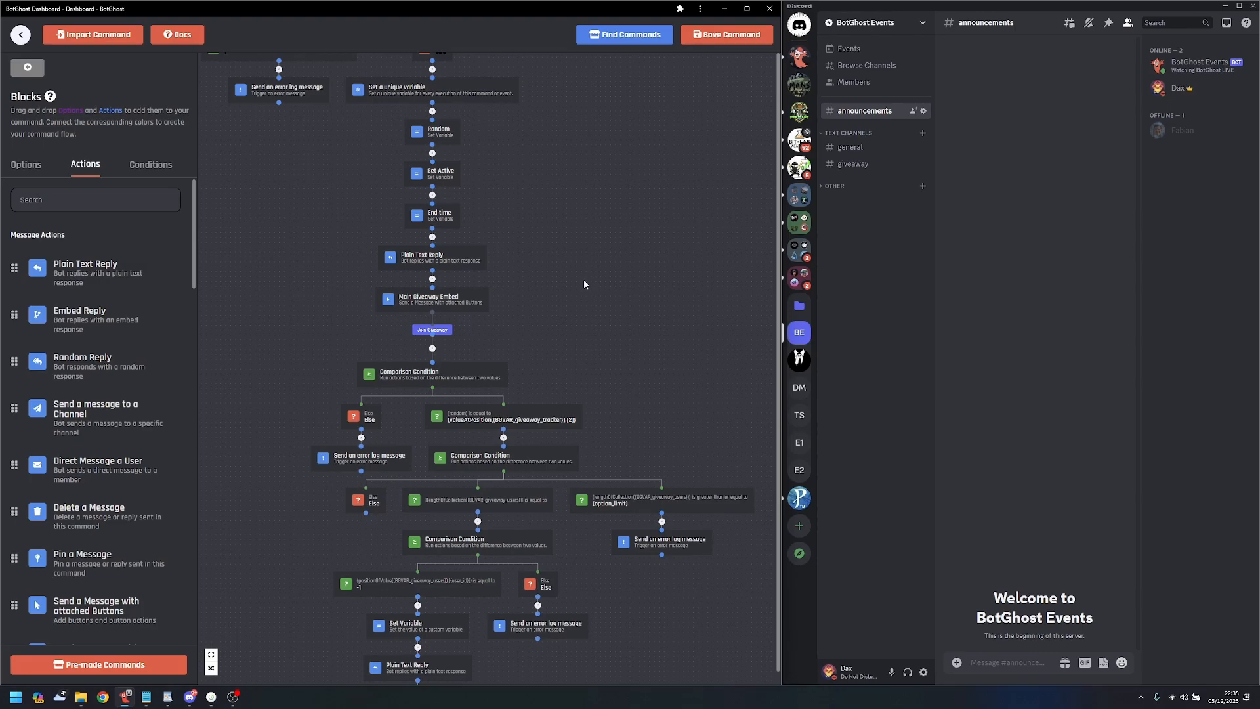
{"action": "left_click_drag", "start_coordinate": [529, 284], "coordinate": [582, 455]}
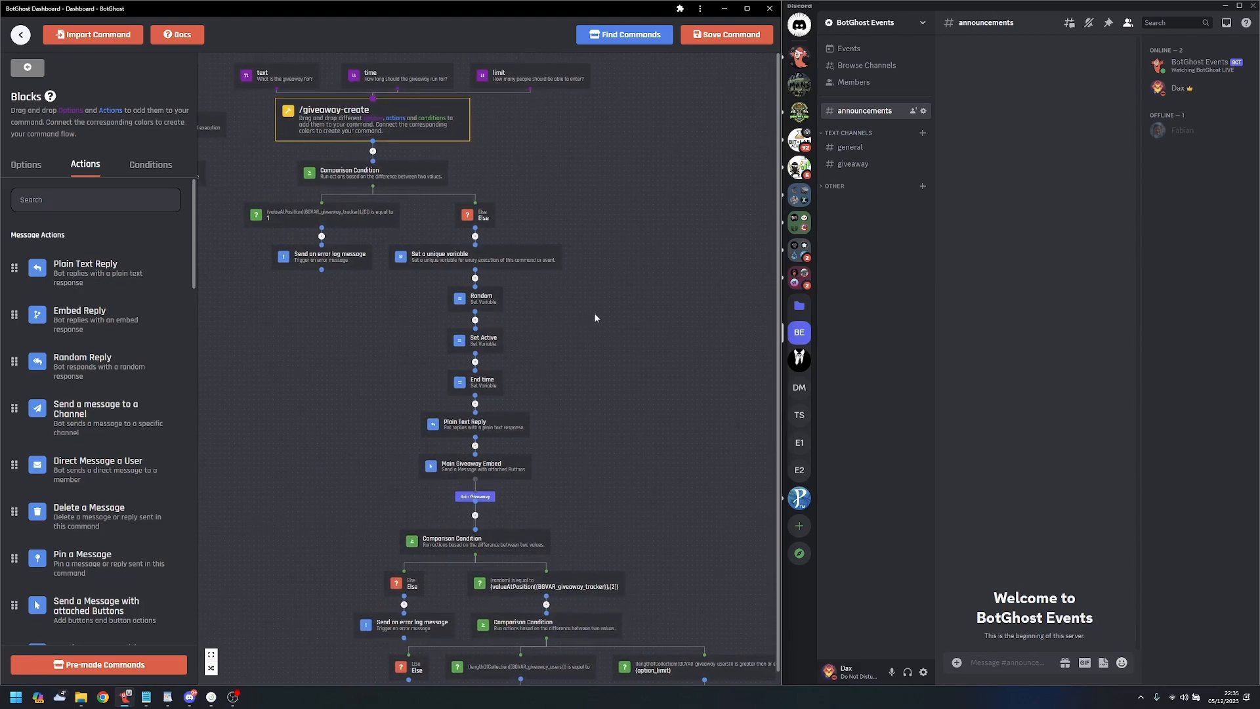
- Disconnect the Main Giveaway Embed block from the Plain Text Reply block and add a Comparison Condition block beside it
{"action": "left_click_drag", "start_coordinate": [608, 402], "coordinate": [634, 266]}
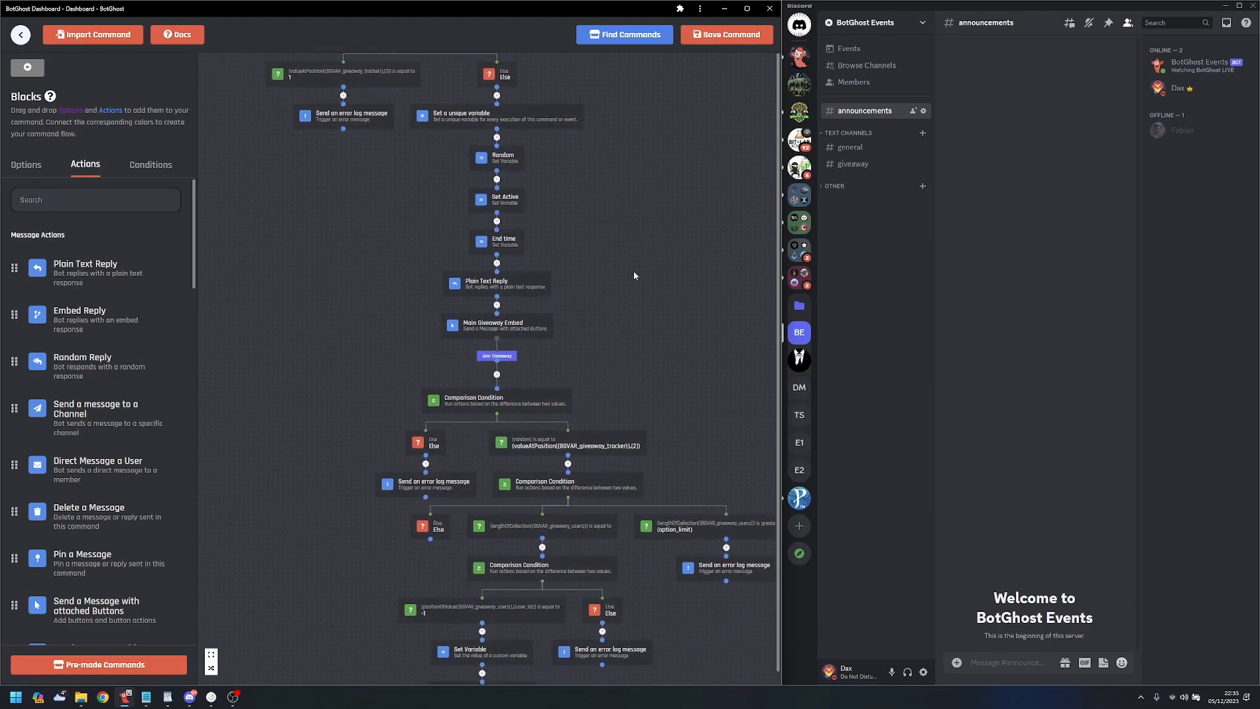
{"action": "scroll", "coordinate": [631, 318], "scroll_direction": "up", "scroll_amount": 2}
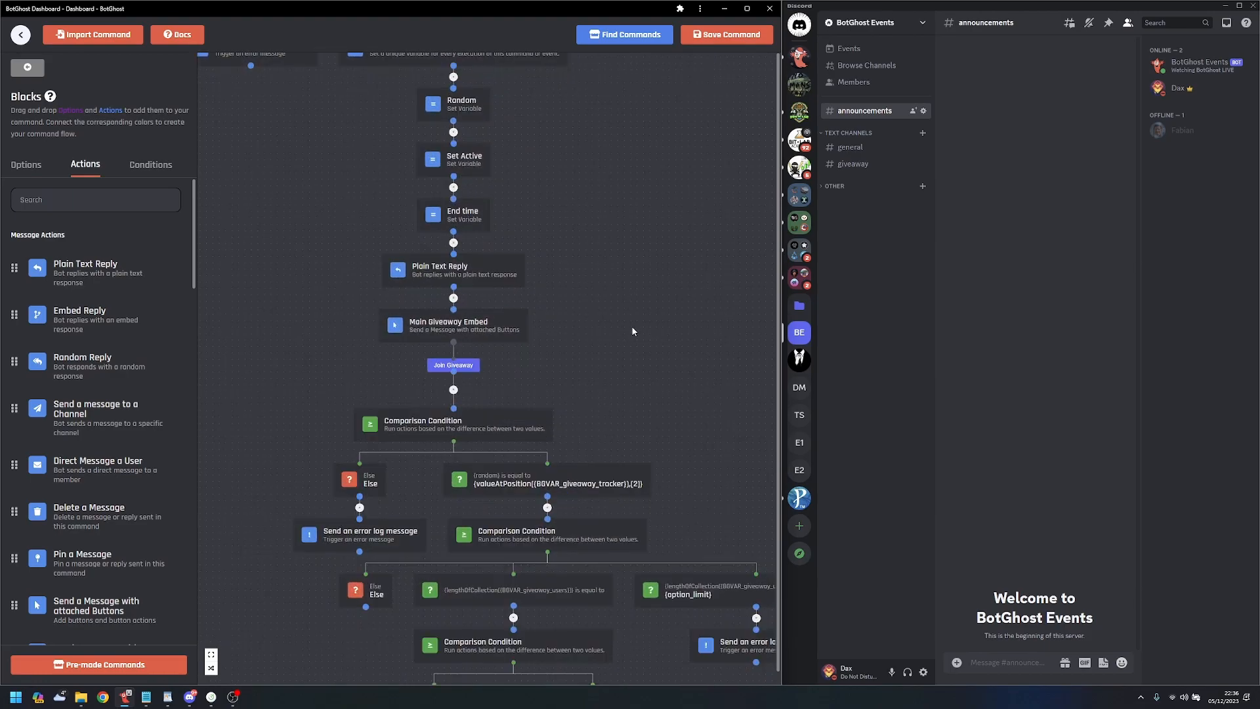
{"action": "left_click", "coordinate": [489, 310]}
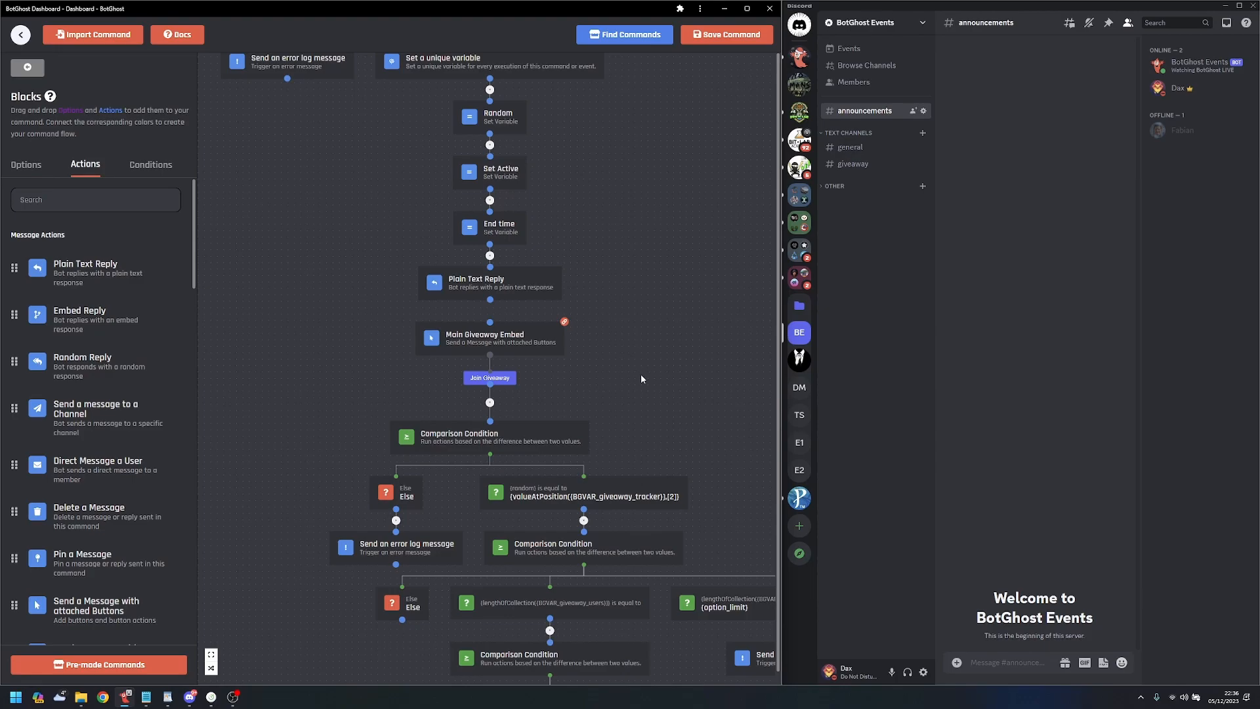
{"action": "left_click_drag", "start_coordinate": [602, 372], "coordinate": [572, 360]}
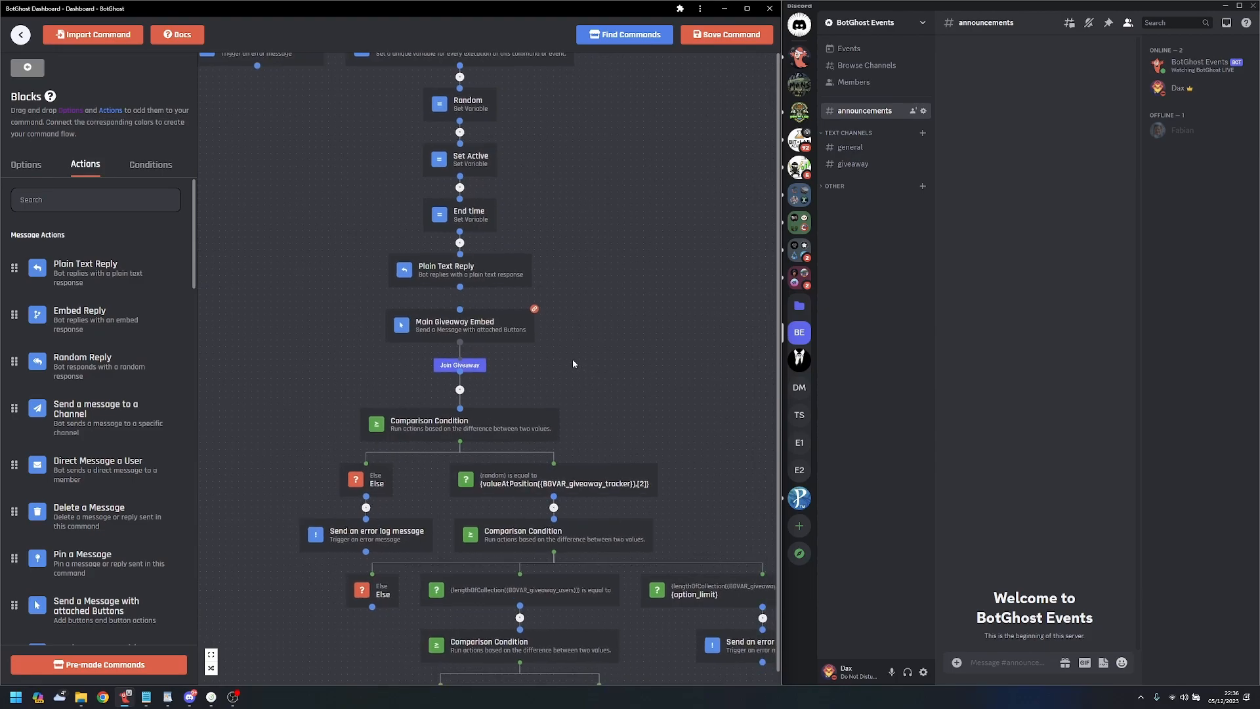
{"action": "left_click", "coordinate": [151, 164]}
{"action": "left_click_drag", "start_coordinate": [104, 208], "coordinate": [563, 354]}
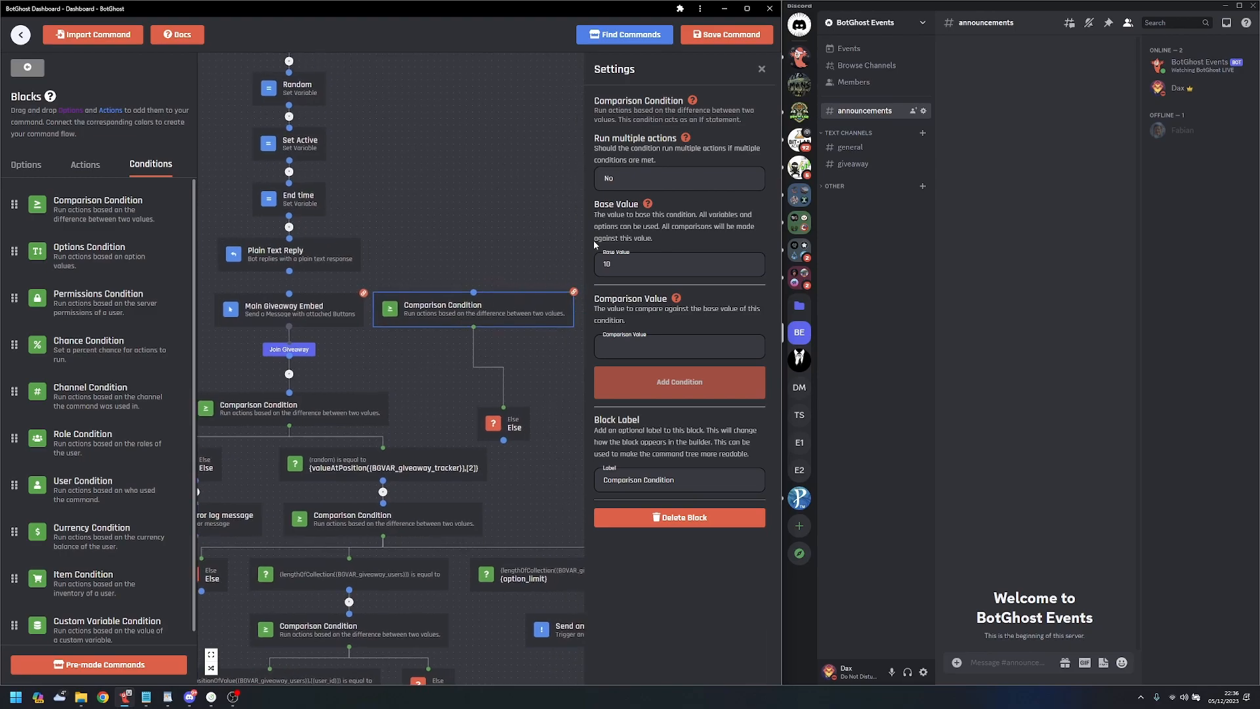
- Set the new Comparison Condition, with base value 10, to run multiple actions and connect it after the Plain Text Reply block
{"action": "left_click", "coordinate": [651, 181]}
{"action": "left_click", "coordinate": [628, 207]}
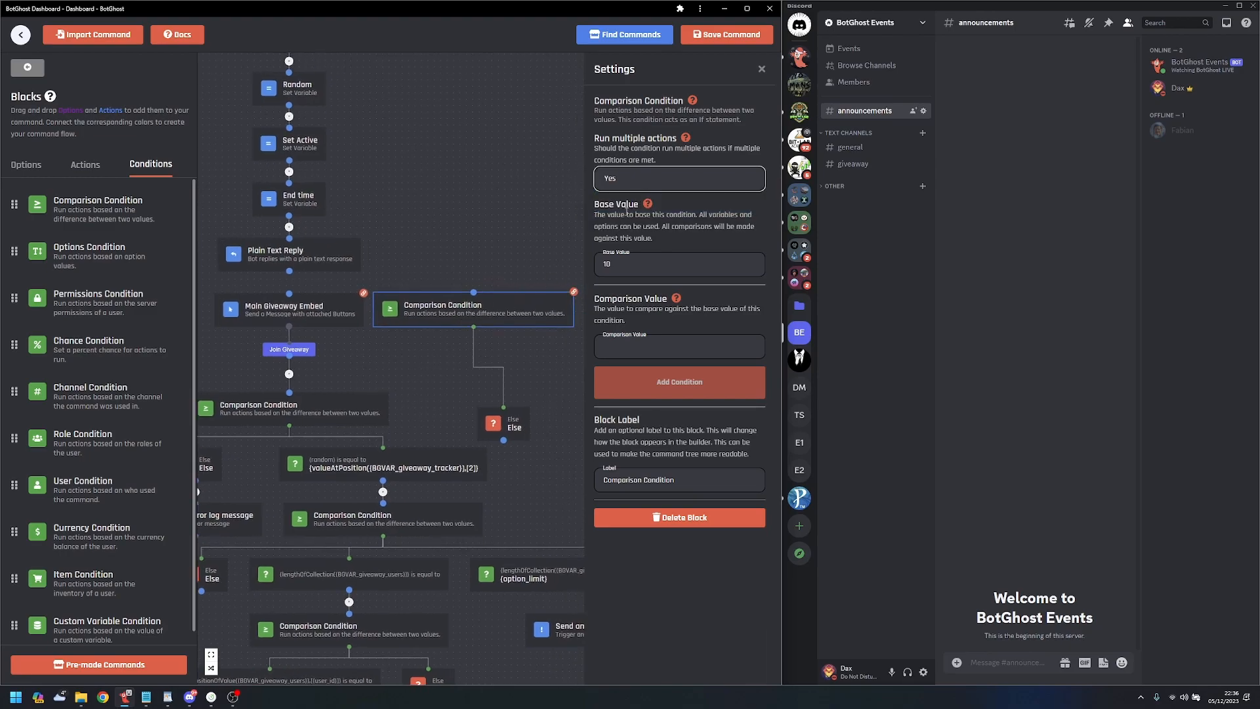
{"action": "left_click_drag", "start_coordinate": [289, 270], "coordinate": [473, 291]}
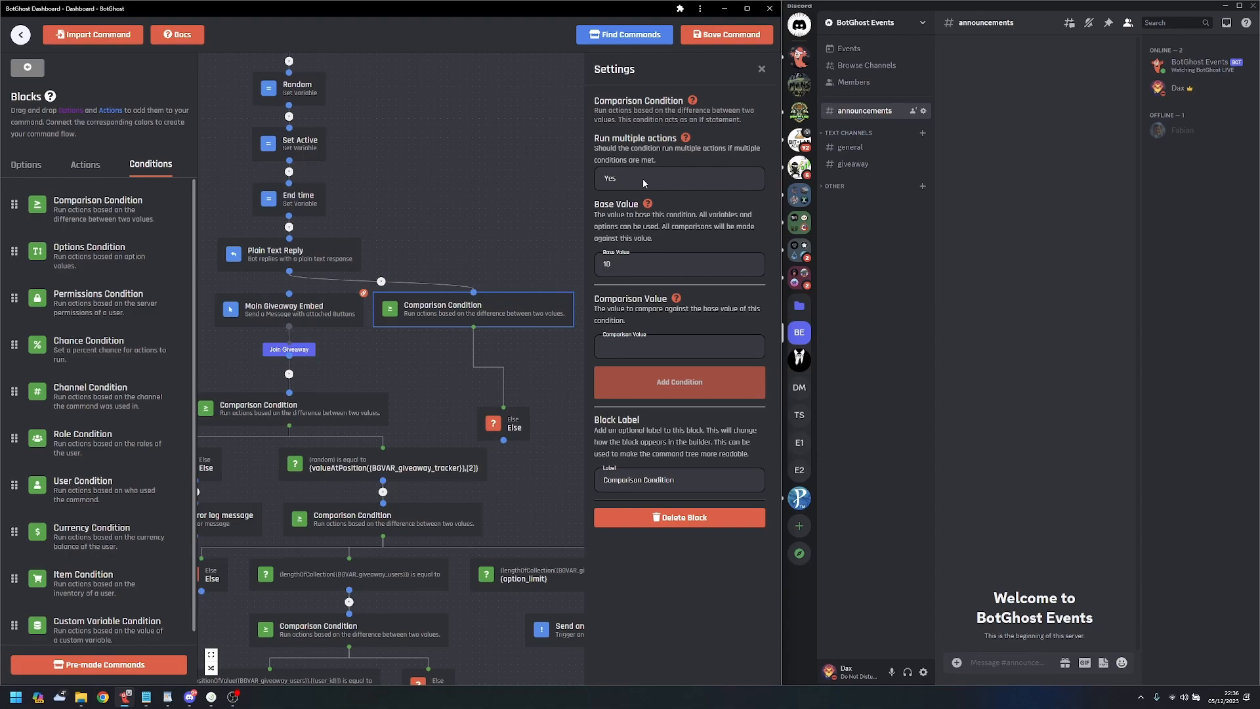
- Add two conditions with comparison value 10 to the new block and set both comparison types to Equal to
{"action": "left_click", "coordinate": [641, 341]}
{"action": "type", "text": "10"}
{"action": "left_click", "coordinate": [656, 382]}
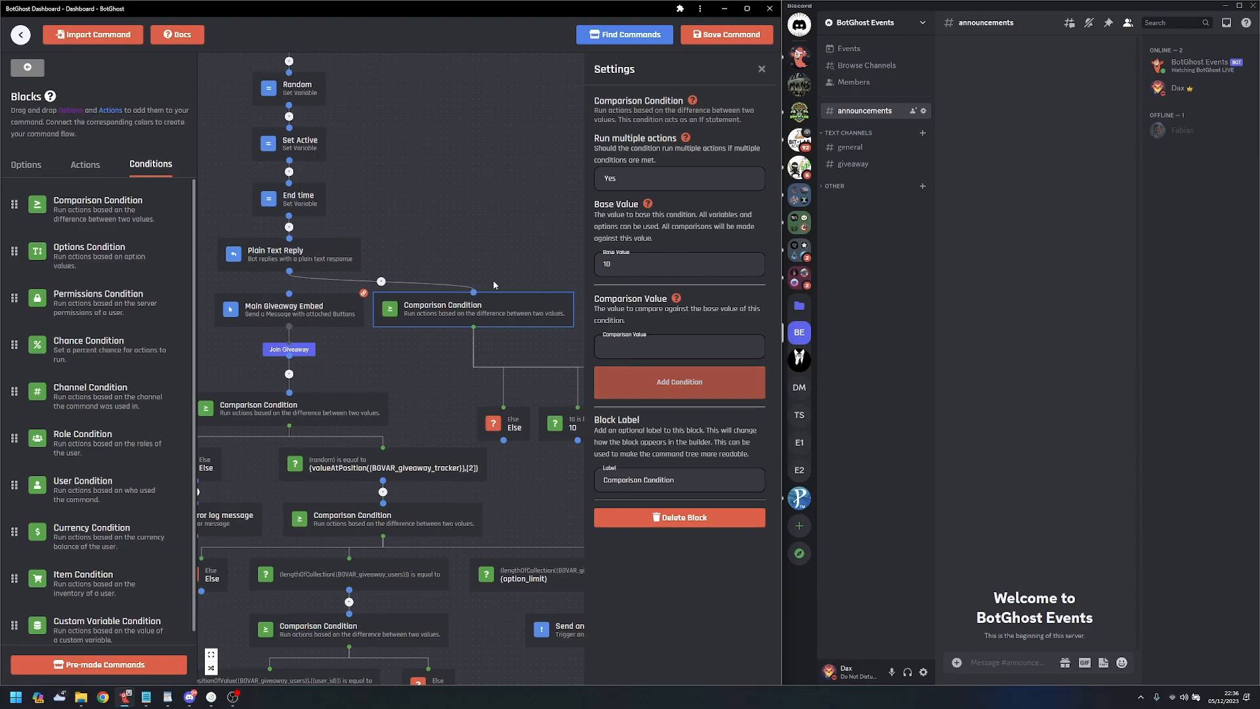
{"action": "left_click_drag", "start_coordinate": [544, 219], "coordinate": [438, 187]}
{"action": "left_click", "coordinate": [472, 392]}
{"action": "left_click", "coordinate": [623, 230]}
{"action": "left_click", "coordinate": [619, 291]}
{"action": "left_click", "coordinate": [551, 392]}
{"action": "left_click", "coordinate": [623, 230]}
{"action": "left_click", "coordinate": [620, 291]}
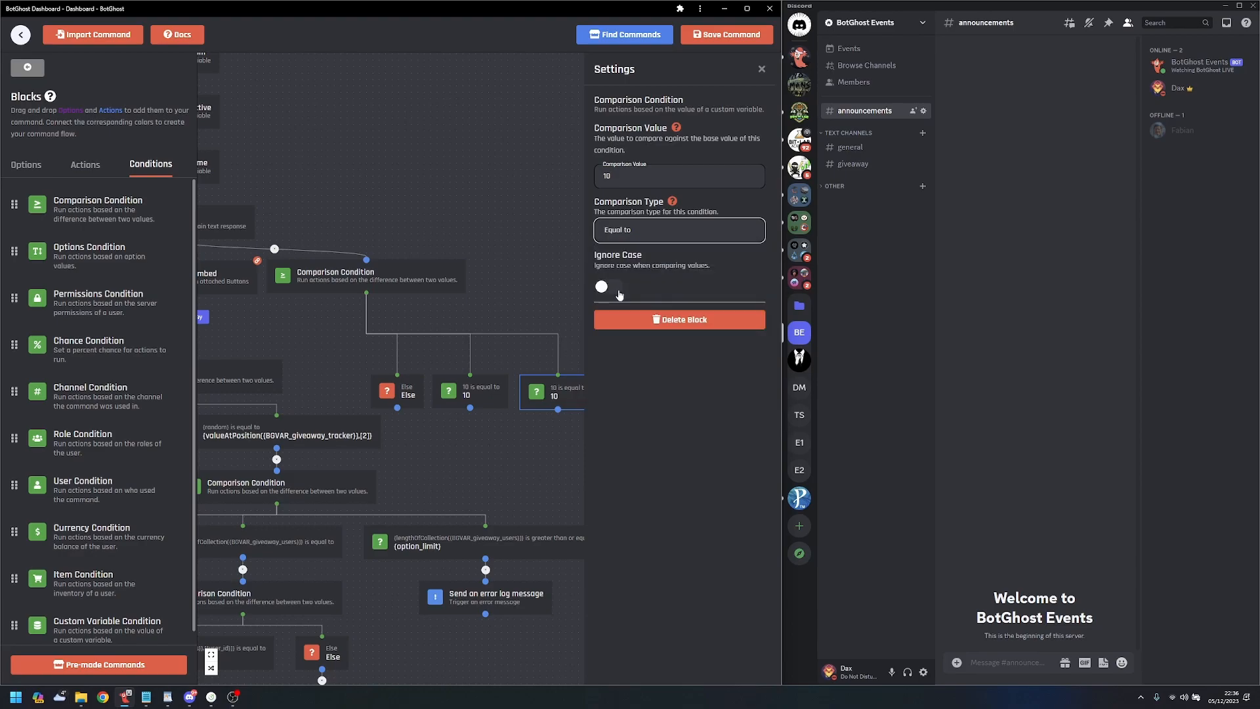
{"action": "left_click", "coordinate": [436, 370]}
- Connect the Main Giveaway Embed block under the first "10 is equal to 10" condition and auto-arrange the command's blocks
{"action": "left_click_drag", "start_coordinate": [517, 244], "coordinate": [615, 227]}
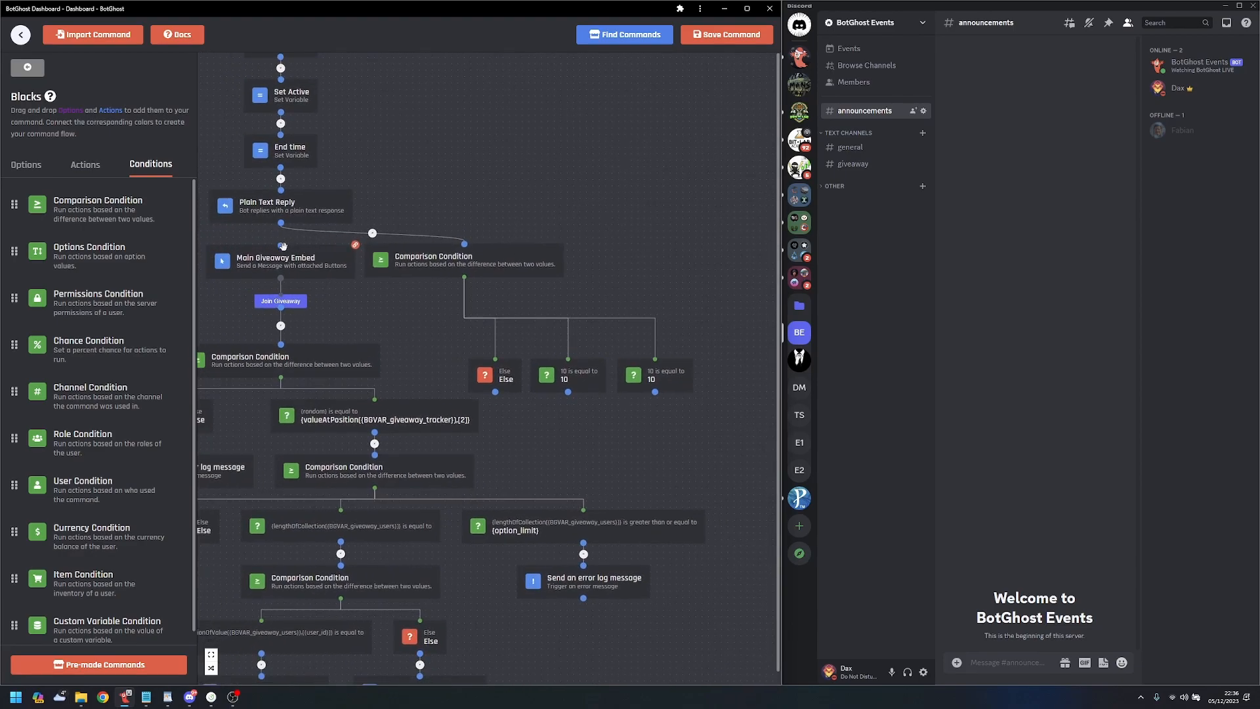
{"action": "left_click_drag", "start_coordinate": [283, 245], "coordinate": [569, 394]}
{"action": "left_click", "coordinate": [505, 259]}
{"action": "left_click", "coordinate": [546, 195]}
{"action": "left_click", "coordinate": [211, 667]}
{"action": "left_click_drag", "start_coordinate": [489, 300], "coordinate": [630, 292]}
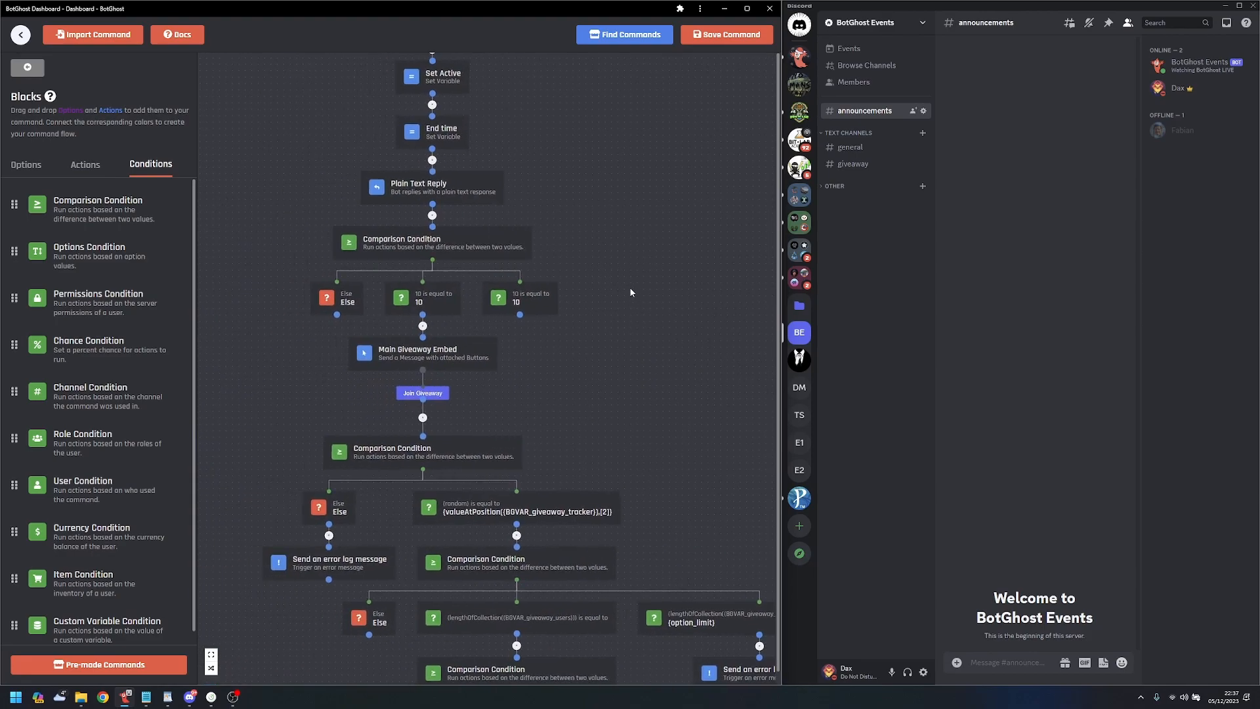
- Add a Wait before running another action block and connect it under the second "10 is equal to 10" condition
{"action": "scroll", "coordinate": [577, 340], "scroll_direction": "down", "scroll_amount": 2}
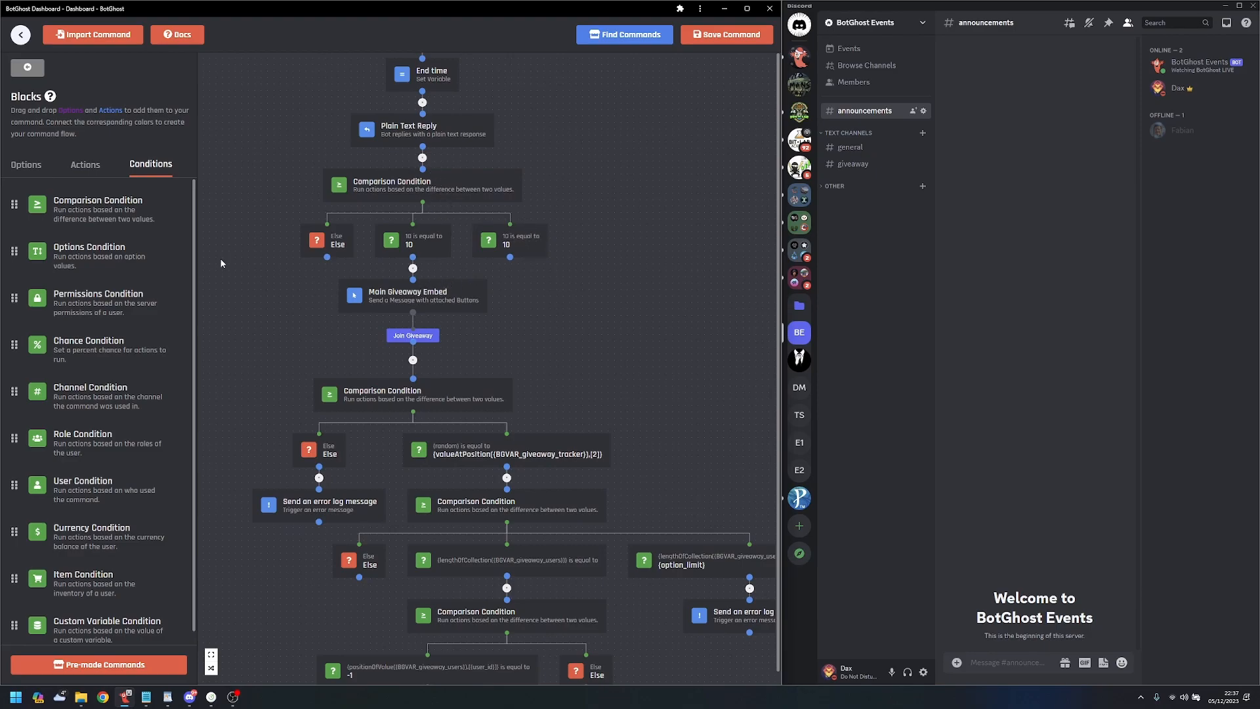
{"action": "left_click", "coordinate": [85, 164]}
{"action": "scroll", "coordinate": [150, 450], "scroll_direction": "down", "scroll_amount": 5}
{"action": "scroll", "coordinate": [149, 449], "scroll_direction": "down", "scroll_amount": 8}
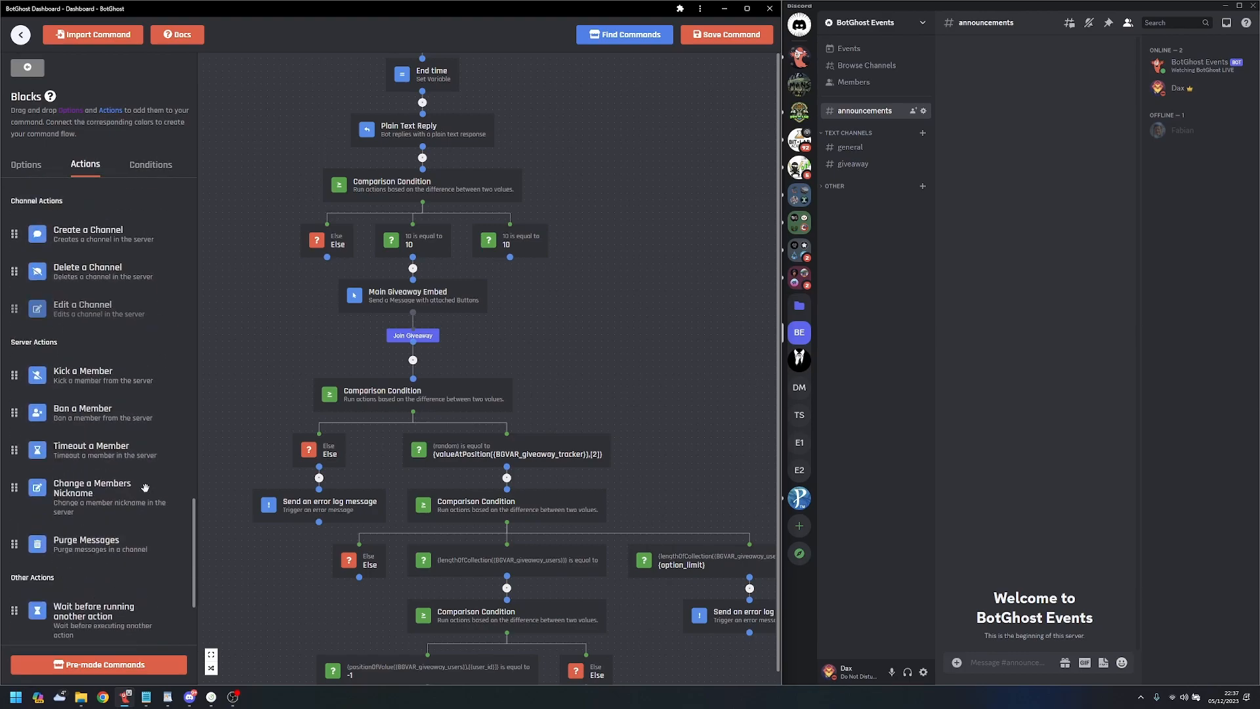
{"action": "left_click_drag", "start_coordinate": [112, 470], "coordinate": [564, 295]}
{"action": "left_click", "coordinate": [574, 232]}
{"action": "left_click_drag", "start_coordinate": [619, 243], "coordinate": [540, 256]}
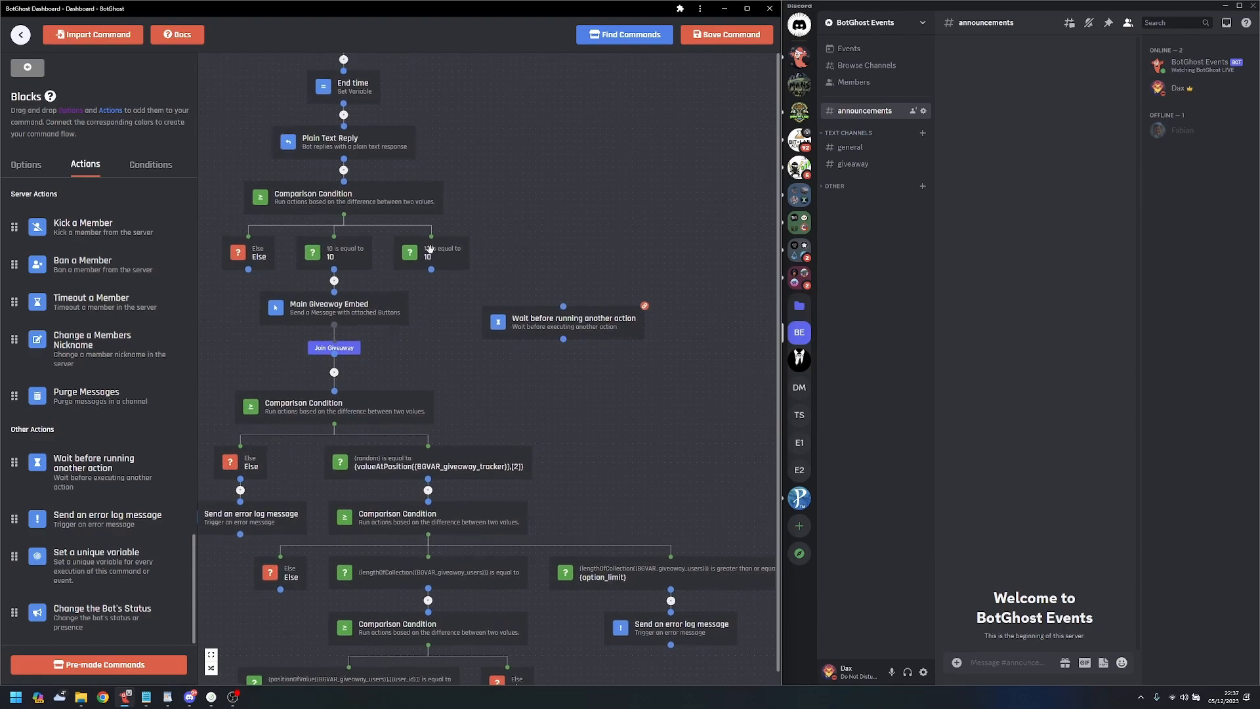
{"action": "left_click", "coordinate": [437, 249]}
{"action": "left_click", "coordinate": [512, 276]}
{"action": "left_click_drag", "start_coordinate": [542, 316], "coordinate": [480, 304]}
{"action": "left_click_drag", "start_coordinate": [433, 270], "coordinate": [504, 293]}
- Set the wait block's time to 2 seconds and check the Main Giveaway Embed block's settings
{"action": "left_click_drag", "start_coordinate": [614, 175], "coordinate": [589, 176]}
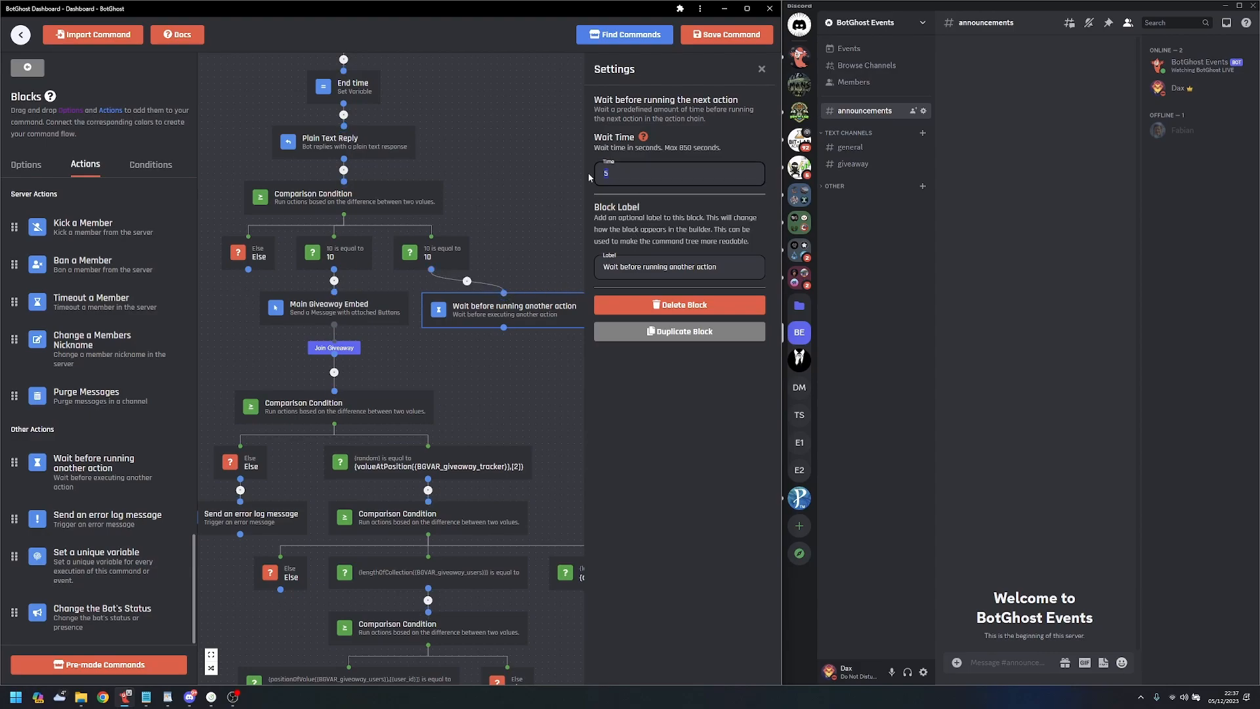
{"action": "left_click", "coordinate": [554, 227]}
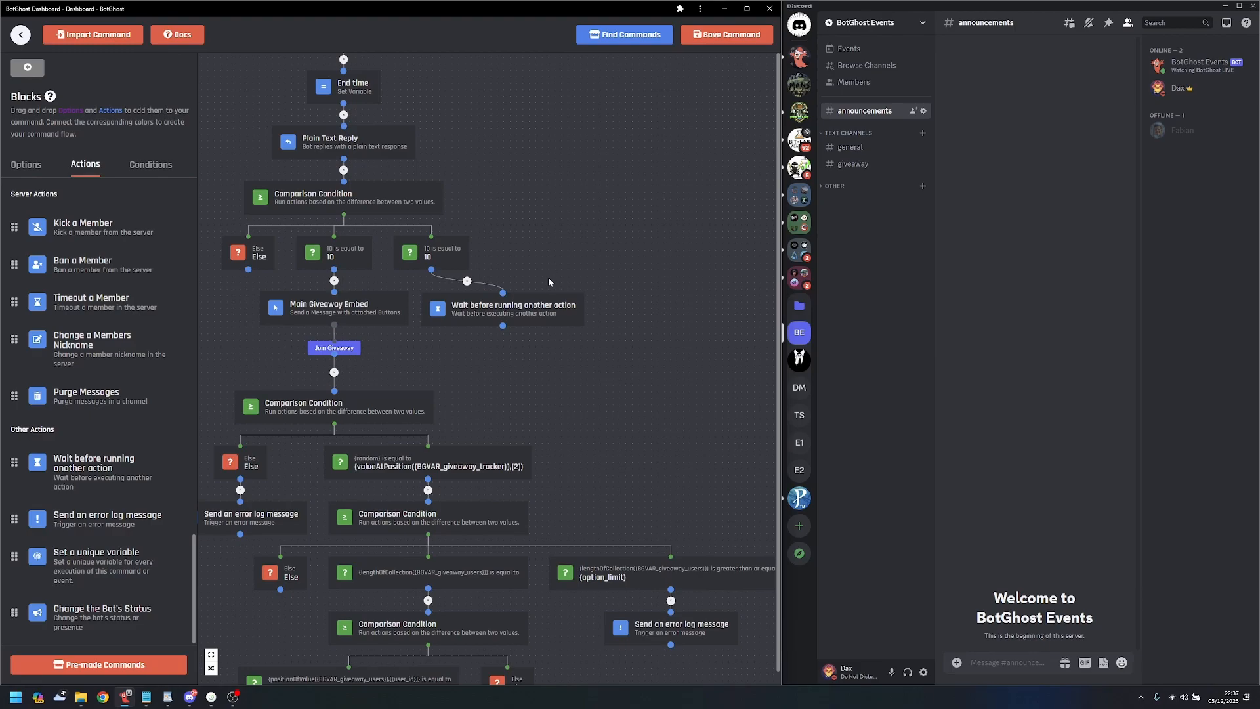
{"action": "left_click_drag", "start_coordinate": [503, 308], "coordinate": [498, 312]}
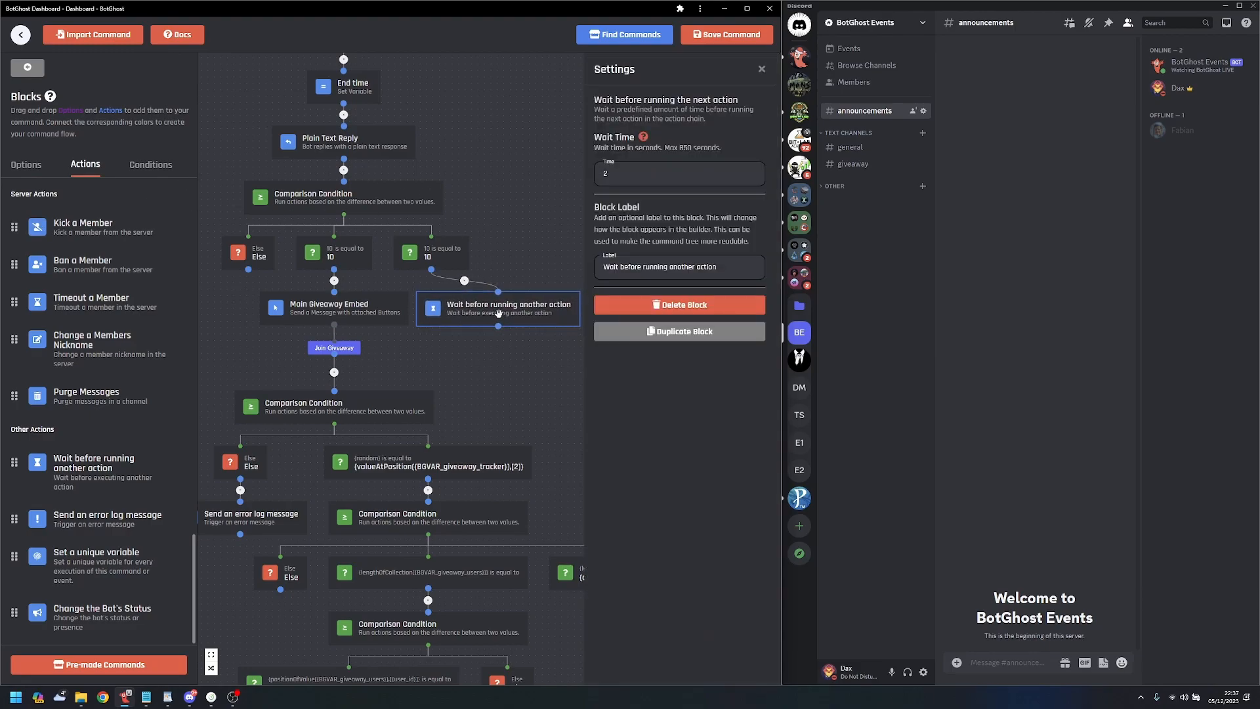
{"action": "left_click", "coordinate": [367, 310]}
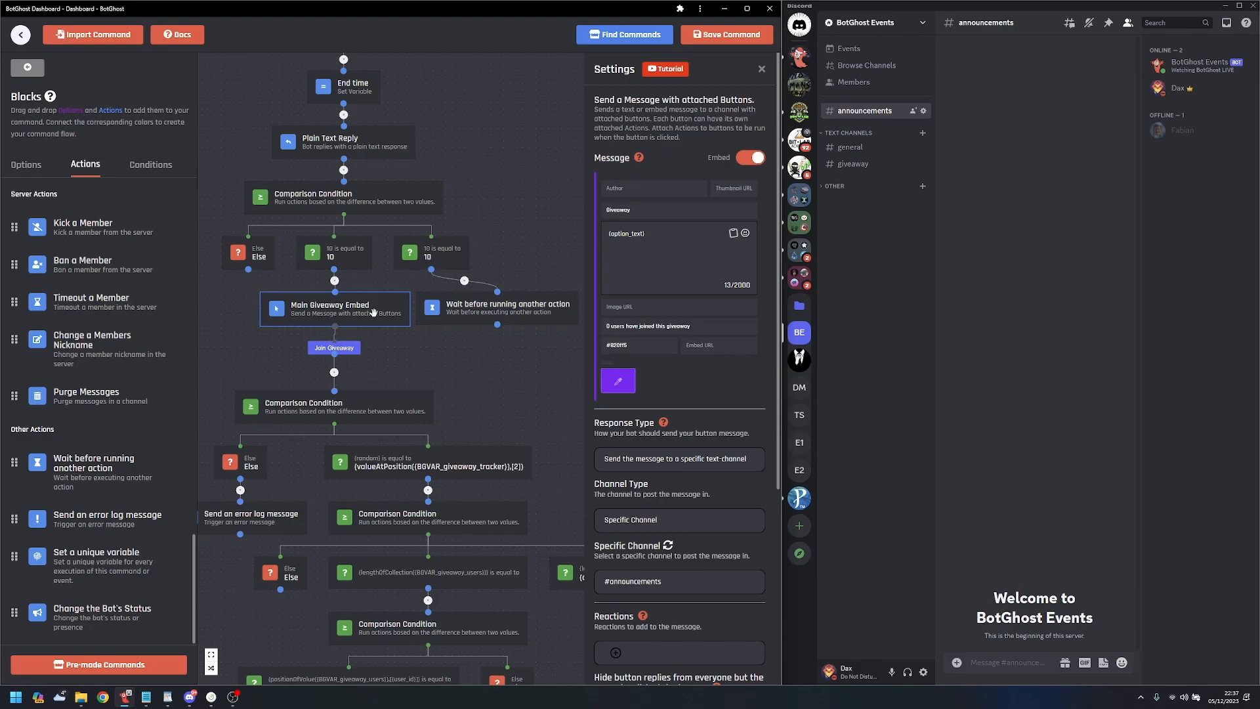
{"action": "left_click", "coordinate": [516, 280]}
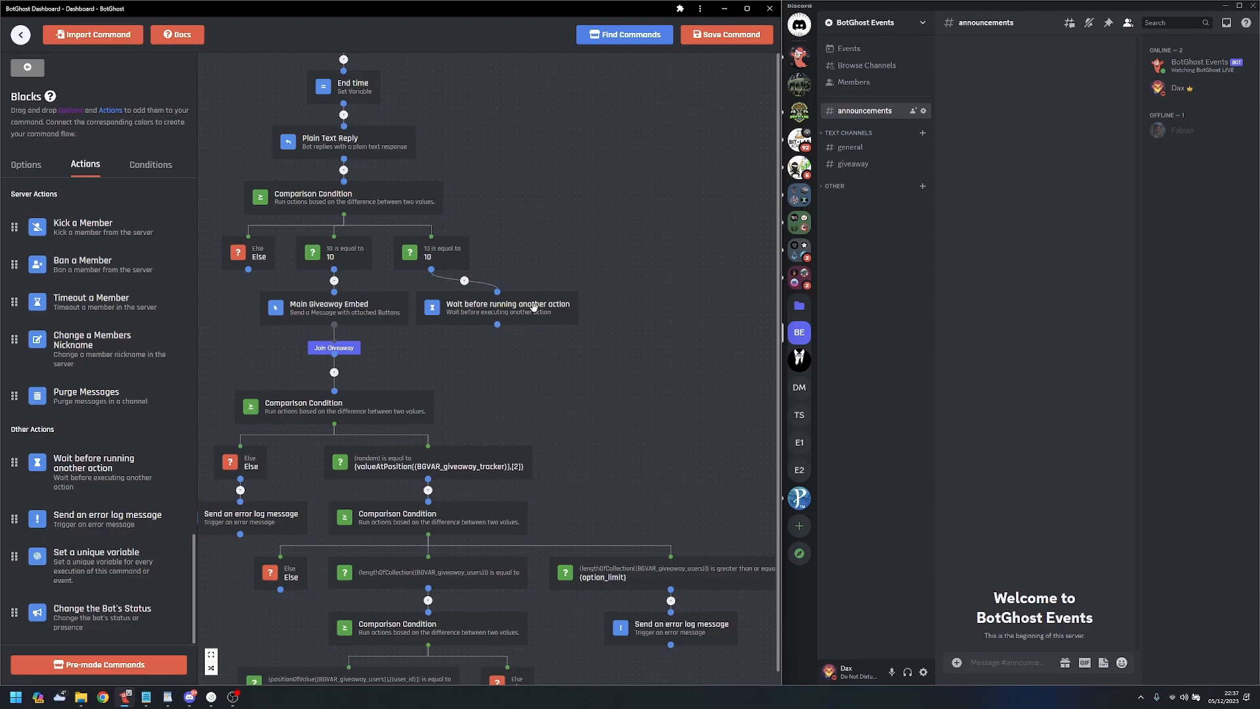
- Add a Send an API Request block after the wait block and name the request get-msg
{"action": "scroll", "coordinate": [119, 408], "scroll_direction": "up", "scroll_amount": 10}
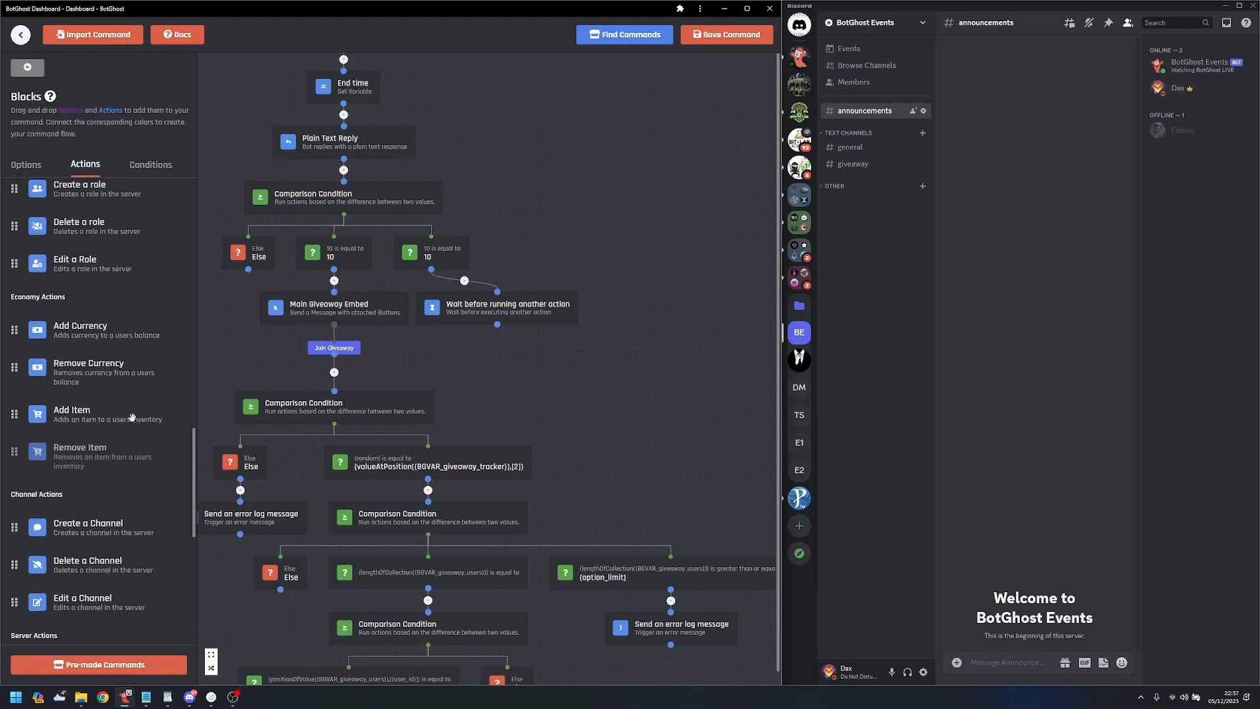
{"action": "scroll", "coordinate": [130, 423], "scroll_direction": "down", "scroll_amount": 5}
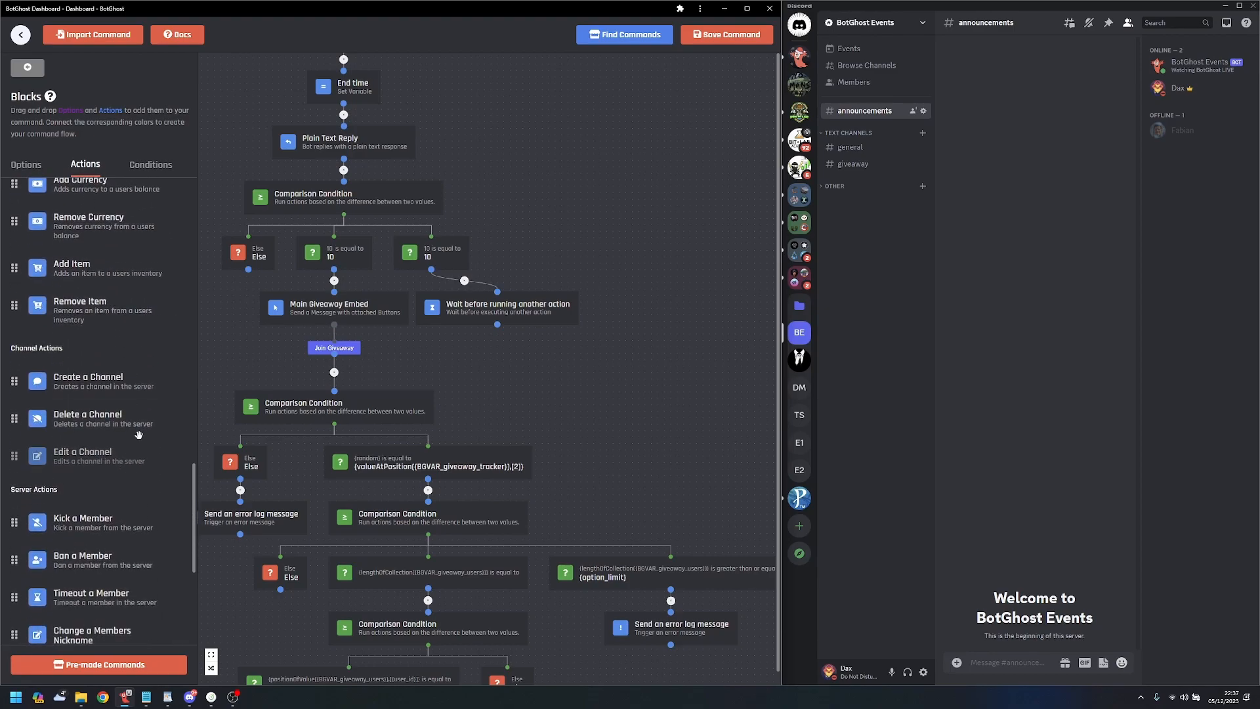
{"action": "scroll", "coordinate": [134, 430], "scroll_direction": "up", "scroll_amount": 10}
{"action": "left_click_drag", "start_coordinate": [98, 449], "coordinate": [471, 372]}
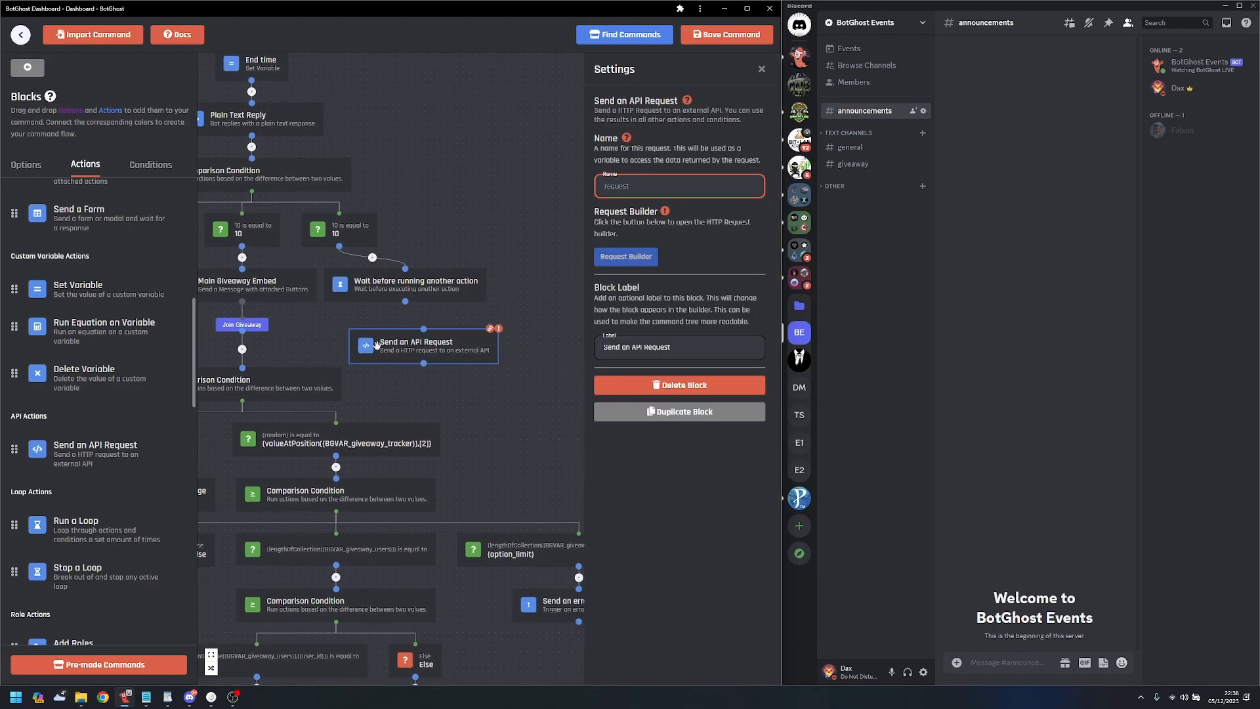
{"action": "left_click_drag", "start_coordinate": [405, 301], "coordinate": [423, 328]}
{"action": "left_click_drag", "start_coordinate": [444, 344], "coordinate": [438, 335]}
{"action": "left_click", "coordinate": [681, 181]}
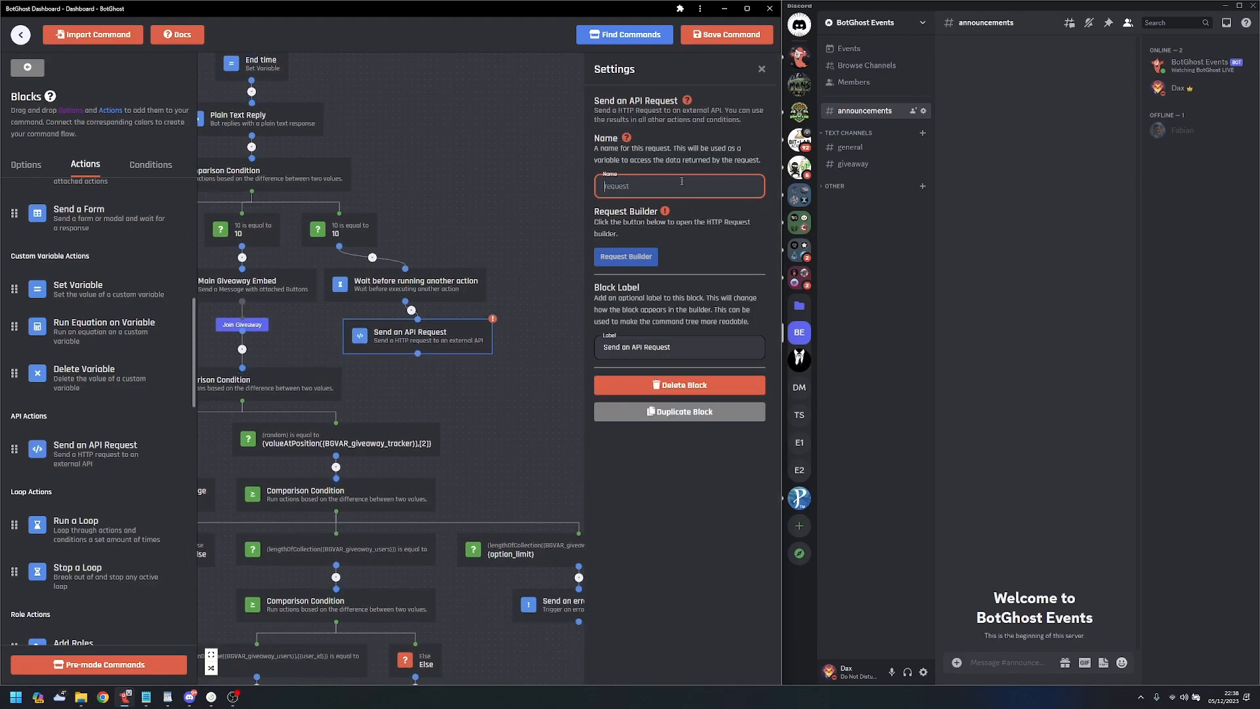
{"action": "type", "text": "get-msg"}
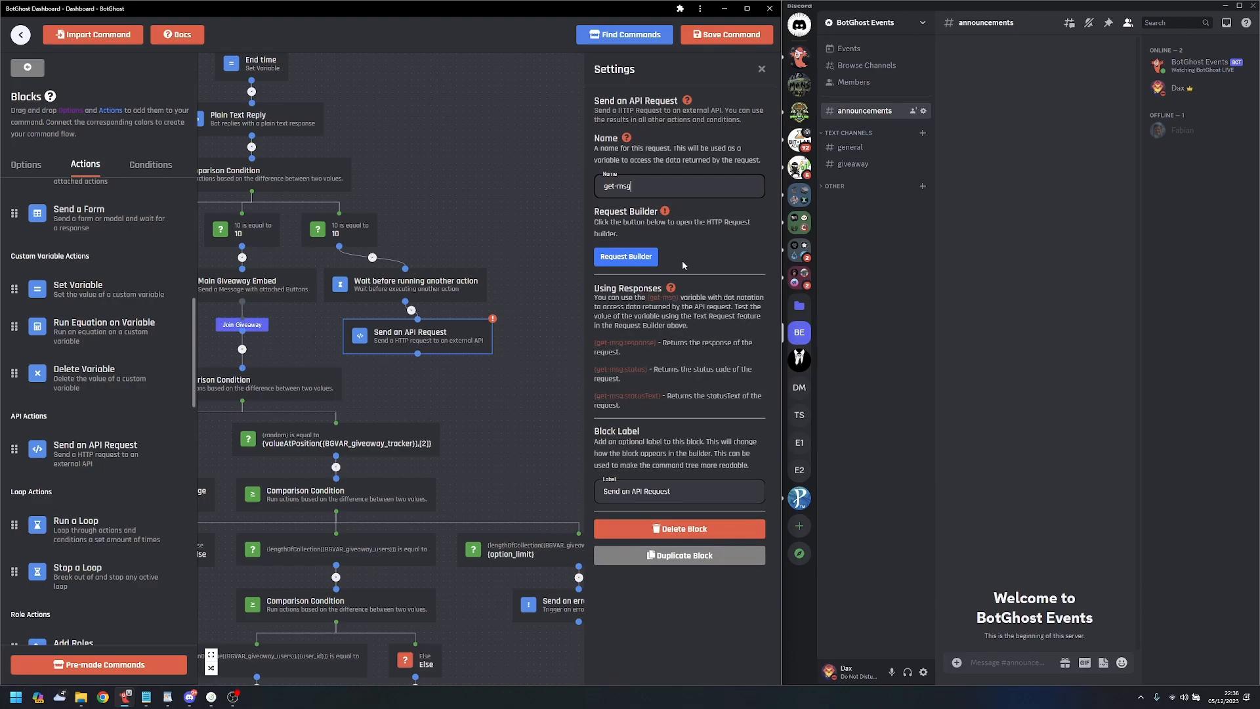
{"action": "left_click", "coordinate": [630, 256]}
{"action": "left_click", "coordinate": [372, 337]}
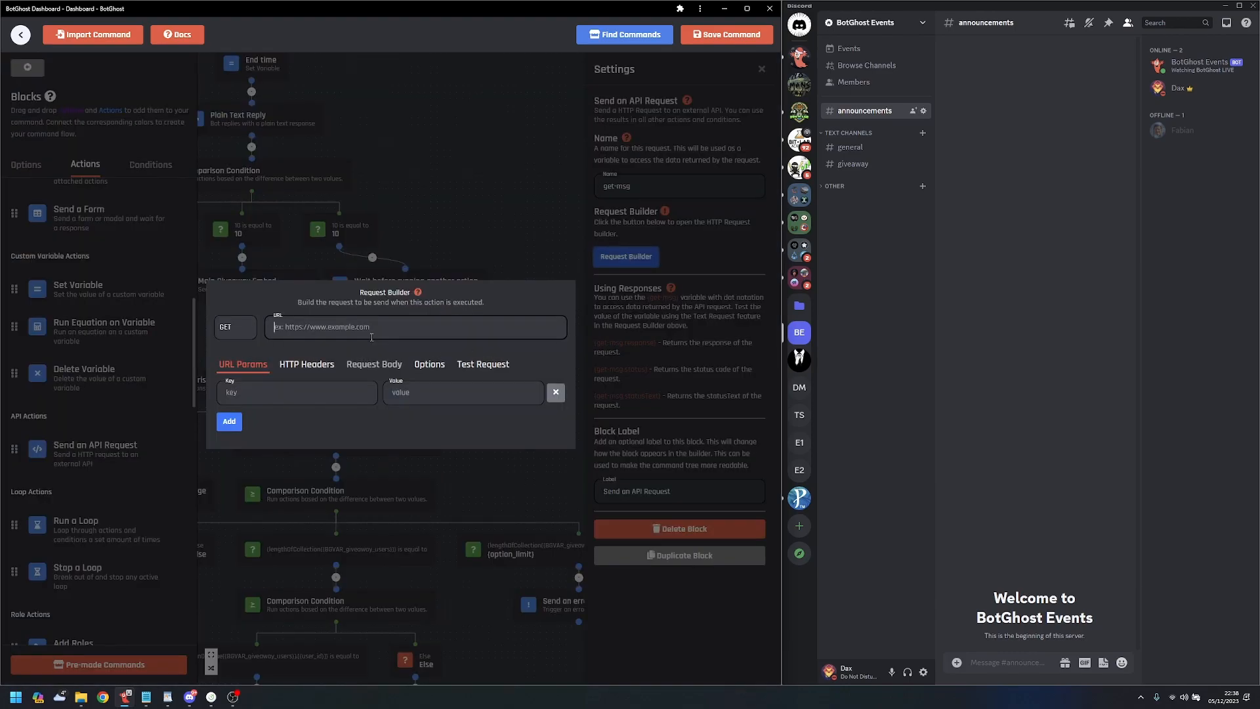
{"action": "type", "text": "https://"}
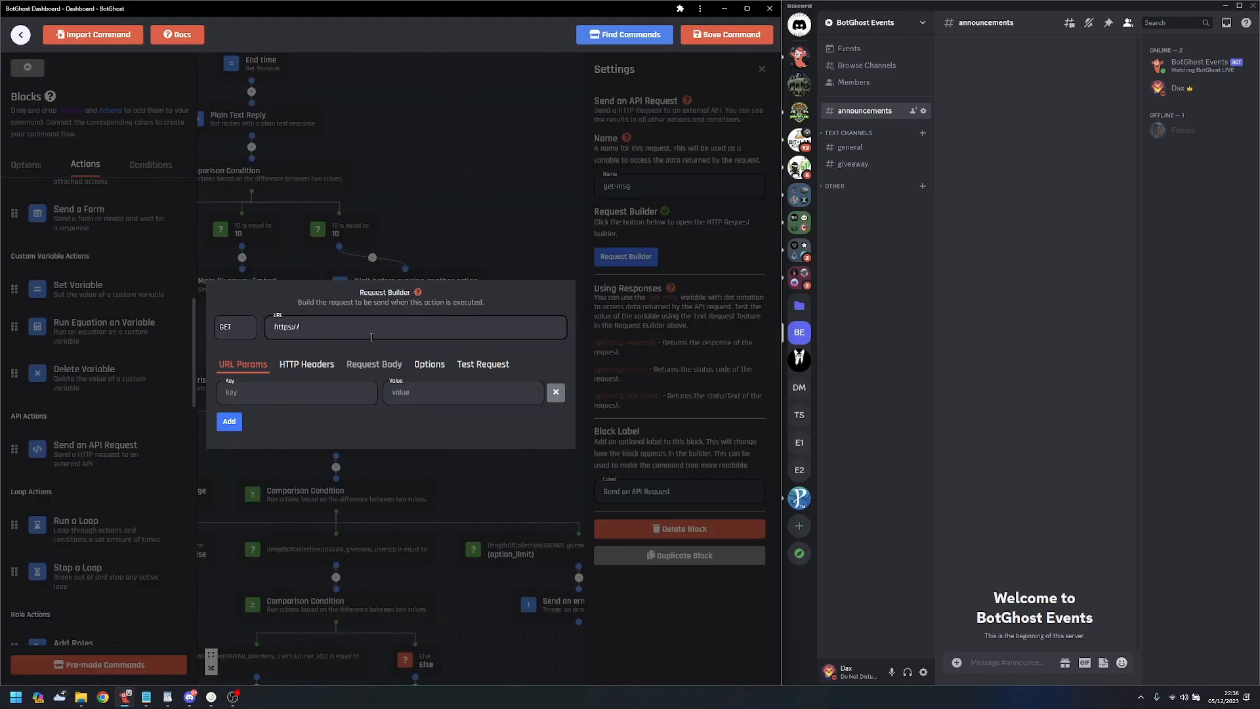
{"action": "type", "text": "discord.com/api/v10/channels/"}
{"action": "type", "text": "/"}
{"action": "right_click", "coordinate": [887, 112]}
{"action": "left_click", "coordinate": [925, 289]}
{"action": "left_click", "coordinate": [399, 328]}
{"action": "key", "text": "ctrl+v"}
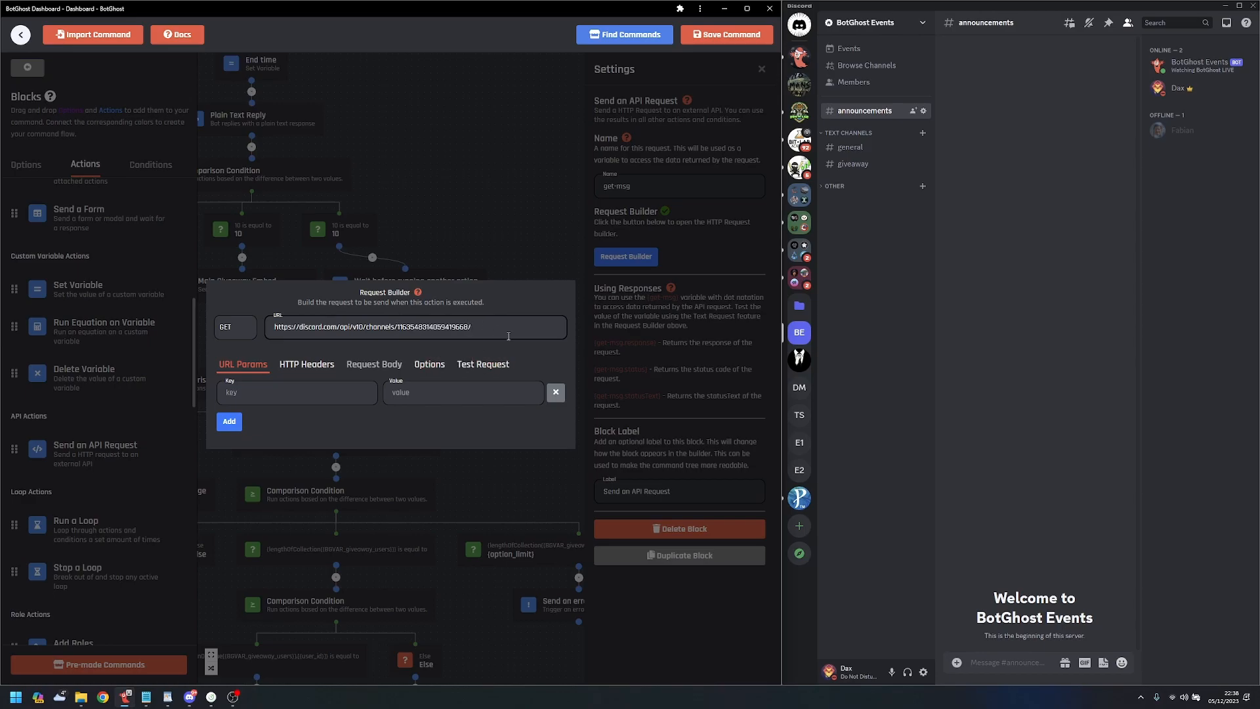
{"action": "left_click", "coordinate": [466, 338]}
{"action": "type", "text": "messages"}
- Add an Authorization HTTP header to the request, with Bot followed by the bot token as its value
{"action": "left_click", "coordinate": [313, 372]}
{"action": "left_click", "coordinate": [305, 397]}
{"action": "type", "text": "uthorization"}
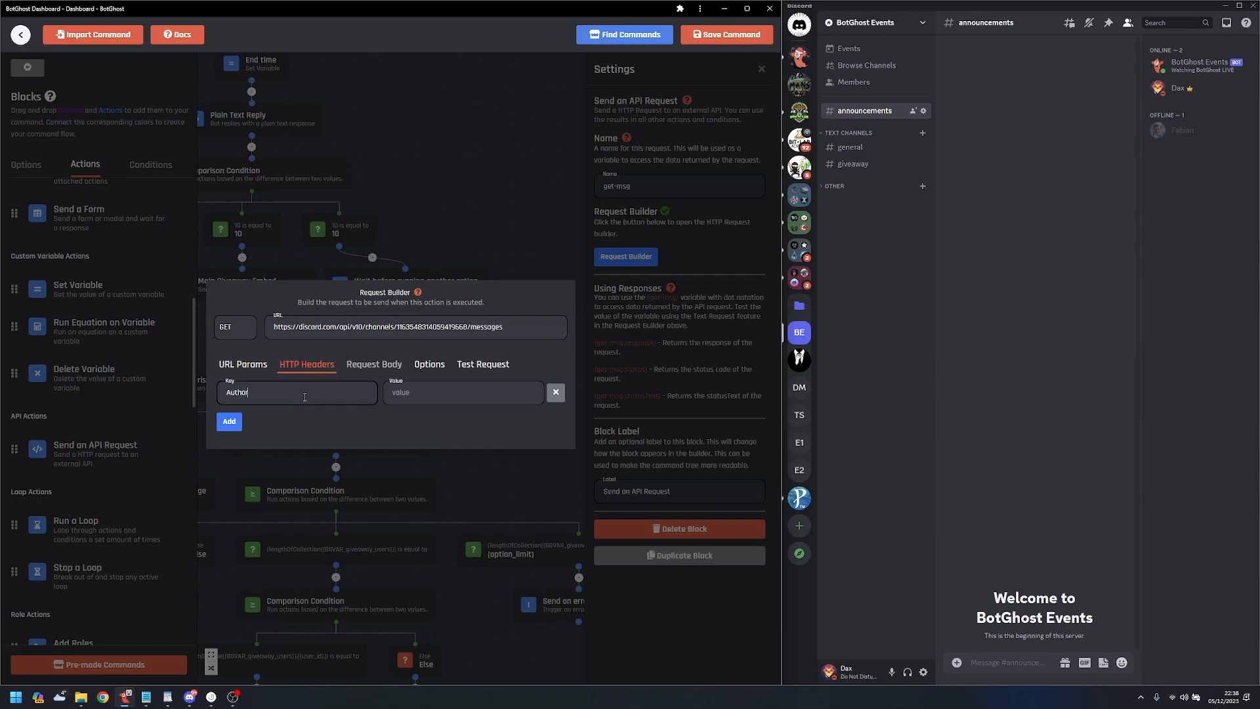
{"action": "key", "text": "Tab"}
{"action": "type", "text": "Bot"}
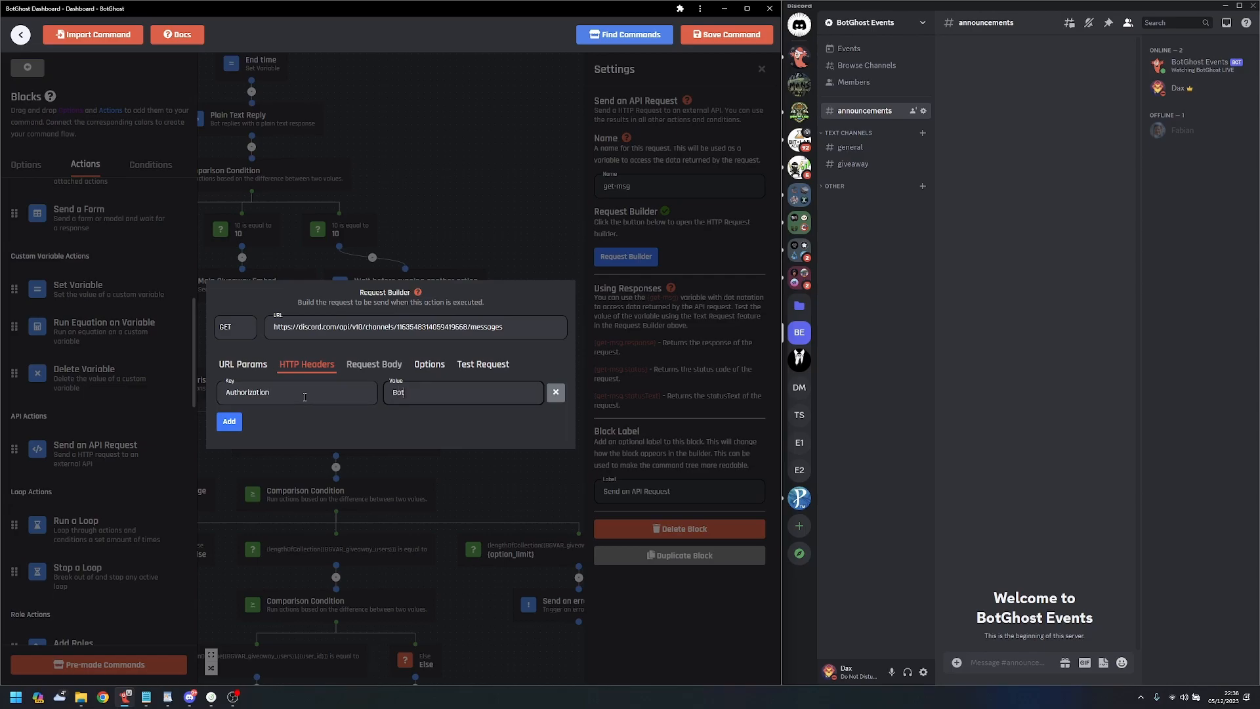
{"action": "type", "text": " {TOKEN_SECRET"}
- Send the message dsadsa in Discord's announcements channel, run the request test in BotGhost and expand the first response item
{"action": "left_click", "coordinate": [482, 365]}
{"action": "left_click", "coordinate": [870, 123]}
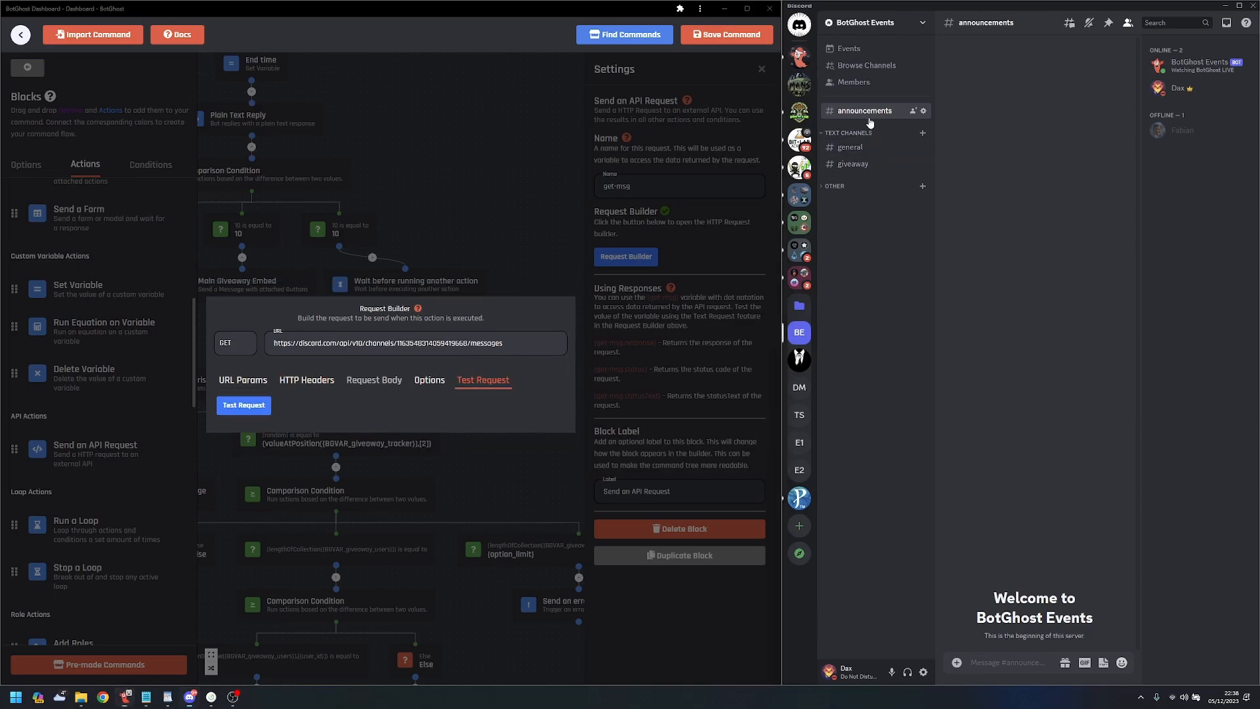
{"action": "type", "text": "dsadsa"}
{"action": "key", "text": "Return"}
{"action": "left_click", "coordinate": [249, 416]}
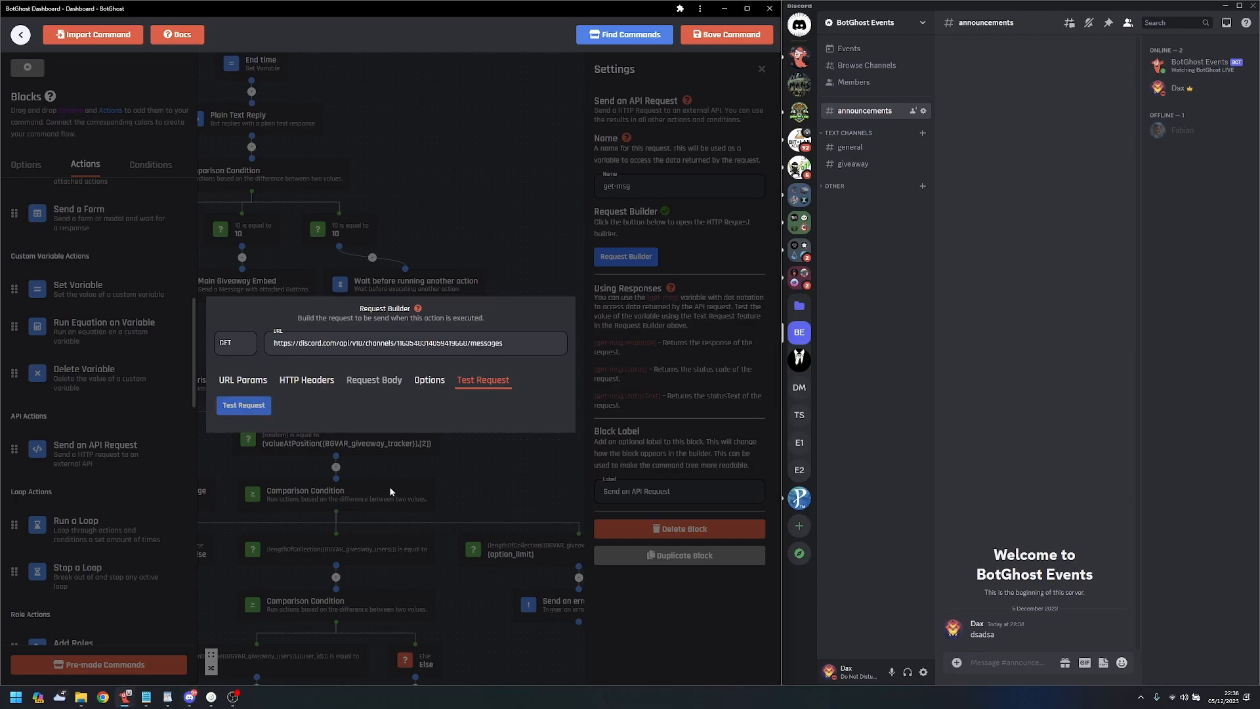
{"action": "left_click", "coordinate": [246, 450]}
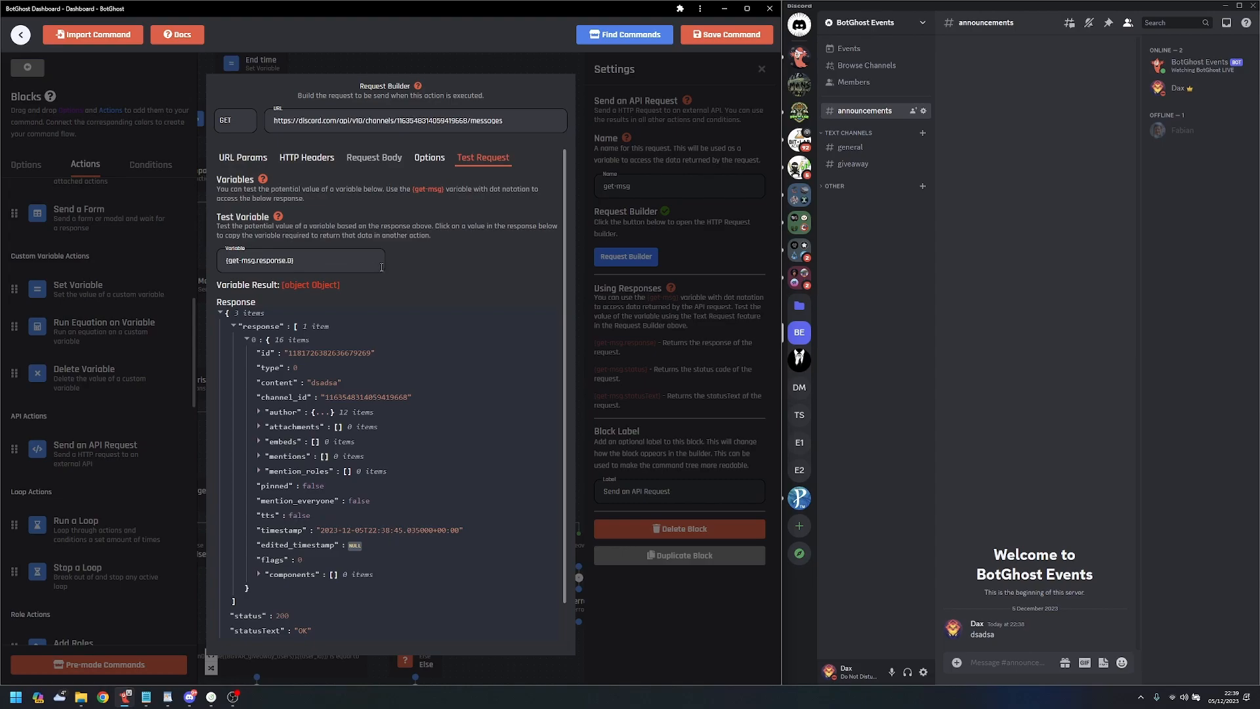
- Add the URL parameter limit with value 1 to the get-msg request
{"action": "left_click", "coordinate": [258, 158]}
{"action": "left_click", "coordinate": [272, 393]}
{"action": "type", "text": "limit"}
{"action": "left_click", "coordinate": [456, 402]}
{"action": "type", "text": "1"}
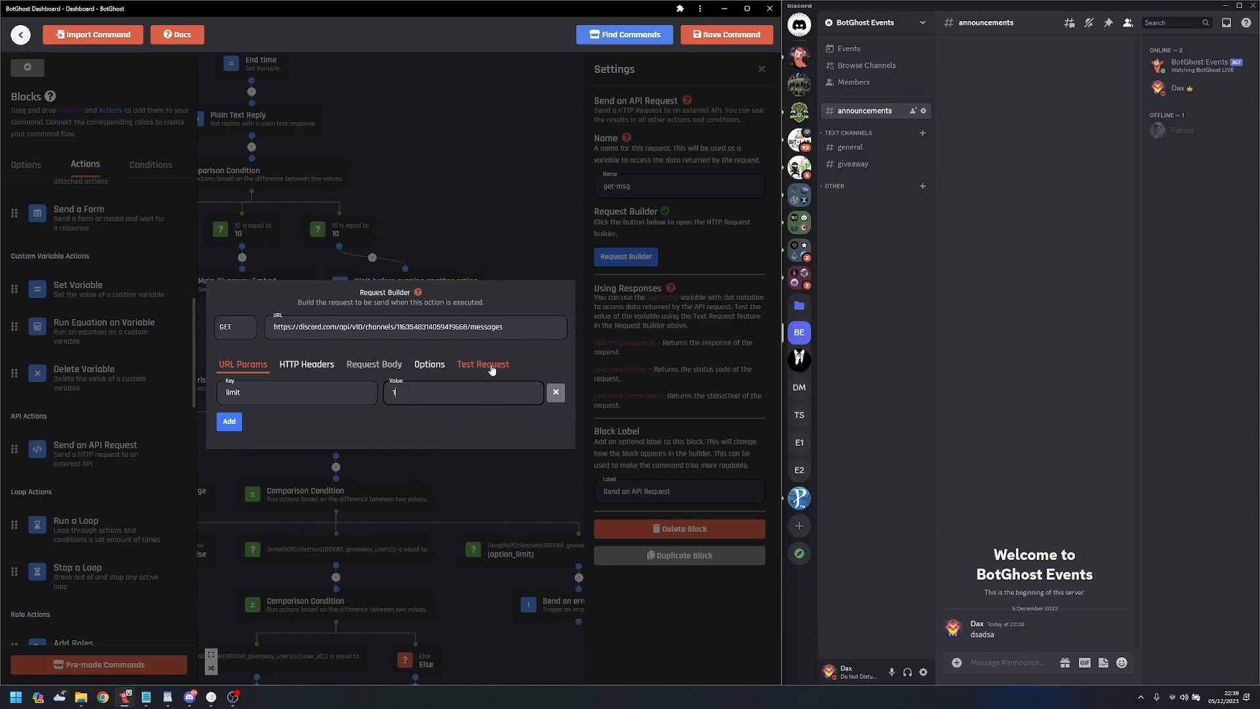
- Send gfsdgdf, gfdgdf and gffdgdf in Discord's announcements channel, rerun the request test in BotGhost and expand the returned message
{"action": "left_click", "coordinate": [1005, 662]}
{"action": "type", "text": "gfsdgdf"}
{"action": "key", "text": "Return"}
{"action": "type", "text": "gfdgdf"}
{"action": "key", "text": "Return"}
{"action": "type", "text": "gffdgdf"}
{"action": "key", "text": "Return"}
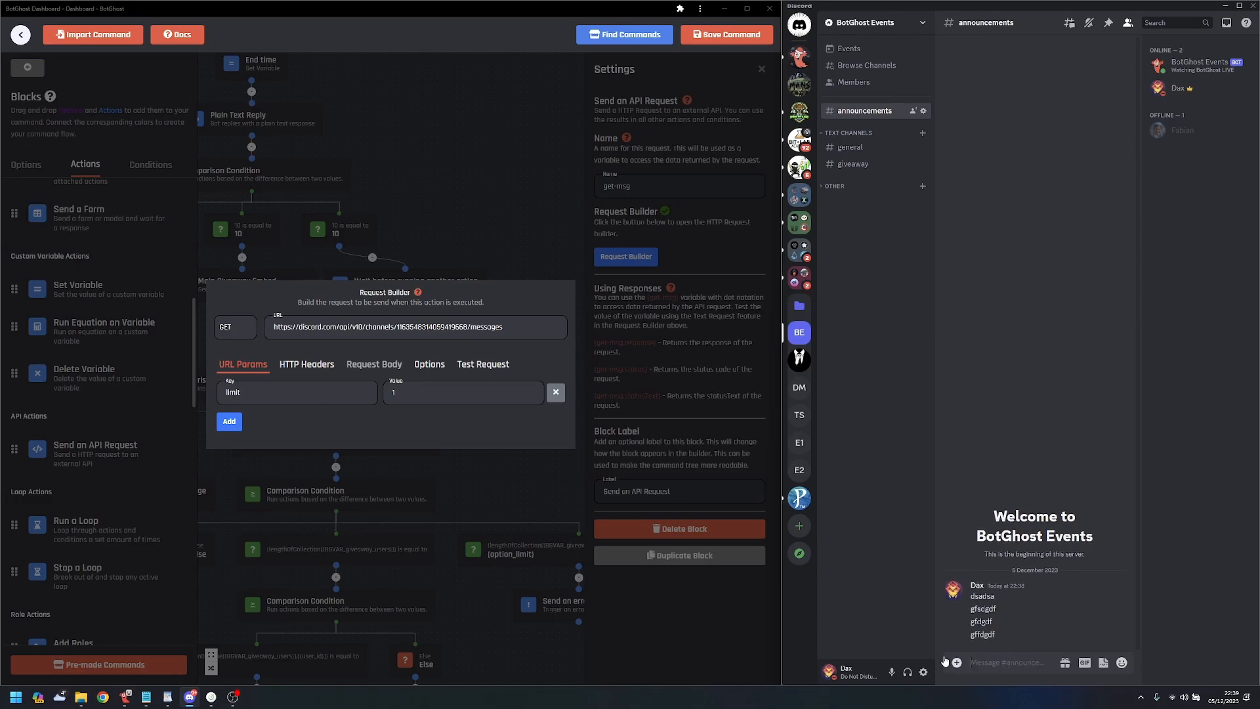
{"action": "left_click", "coordinate": [483, 364]}
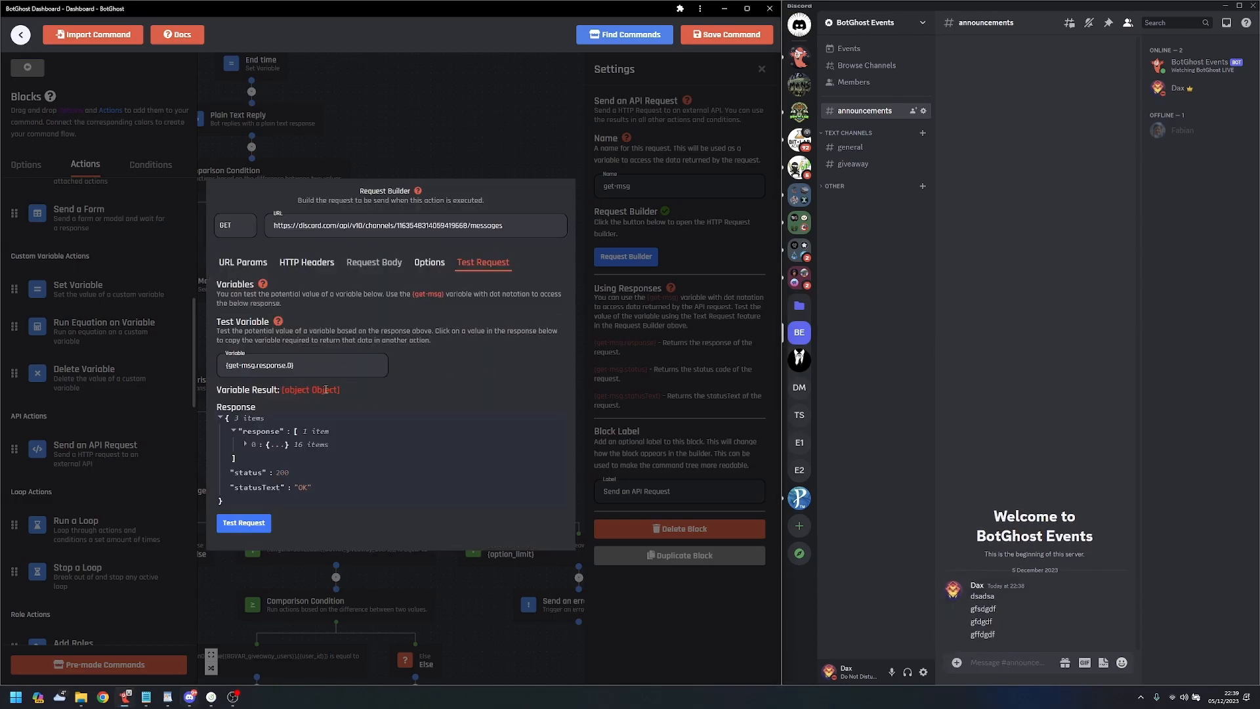
{"action": "left_click", "coordinate": [257, 519]}
{"action": "left_click", "coordinate": [243, 439]}
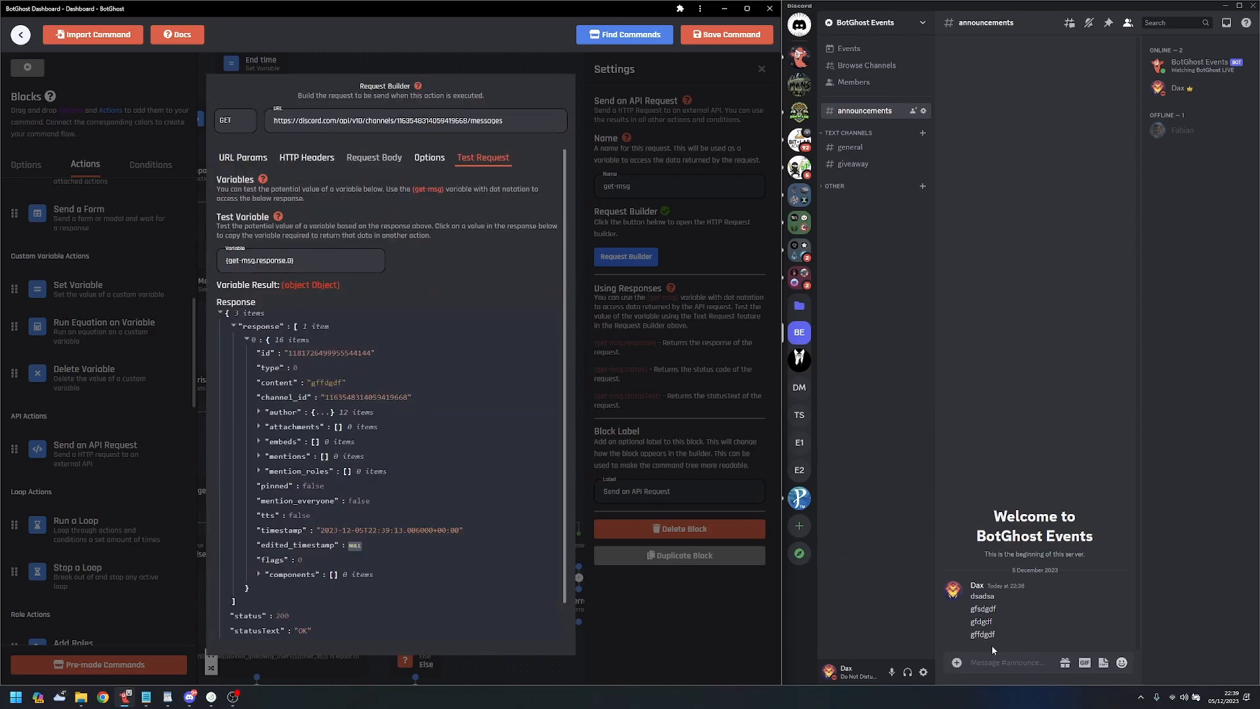
- Send 12345 in Discord's announcements channel, rerun the request test in BotGhost and check the returned message's content
{"action": "left_click", "coordinate": [1000, 662]}
{"action": "type", "text": "12345"}
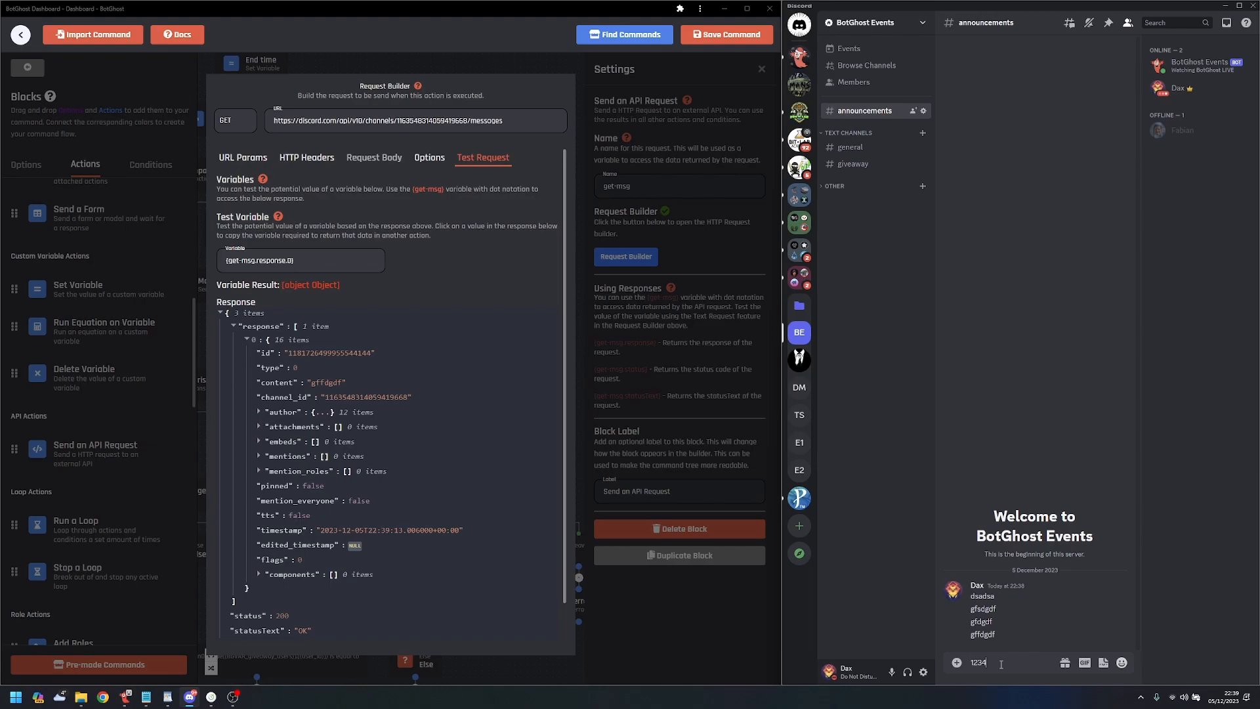
{"action": "key", "text": "Return"}
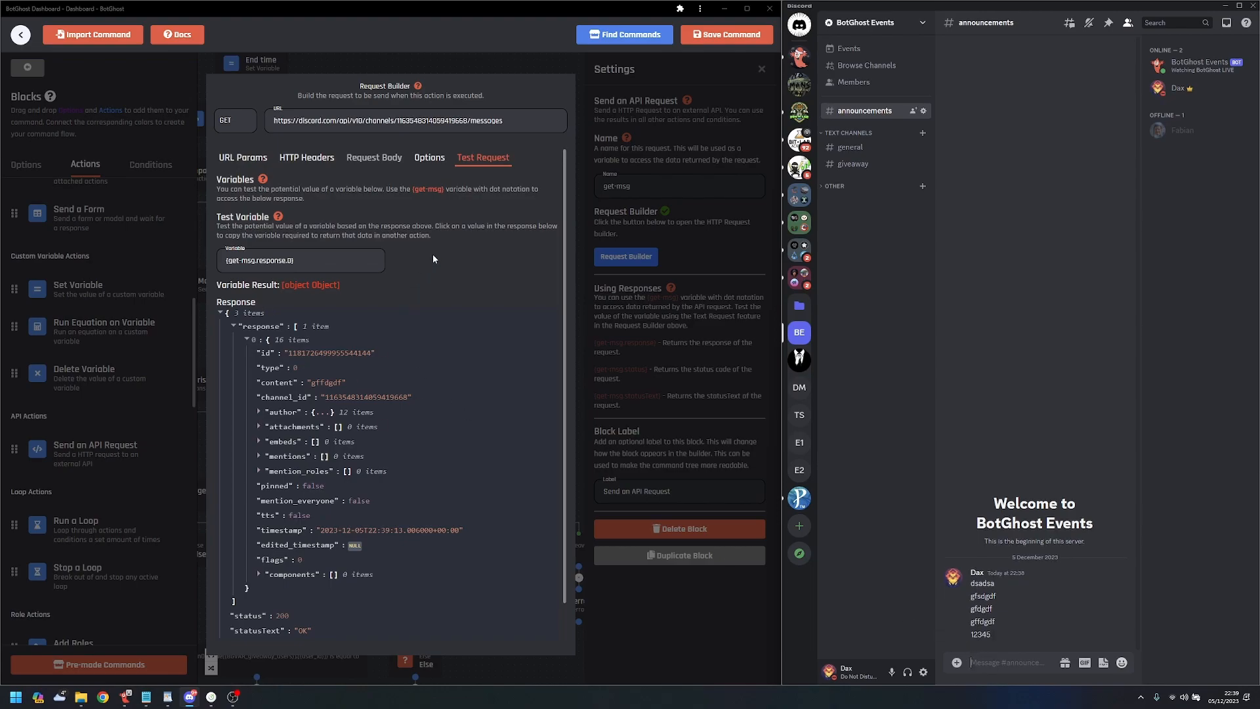
{"action": "scroll", "coordinate": [311, 604], "scroll_direction": "down", "scroll_amount": 1}
{"action": "left_click", "coordinate": [244, 628]}
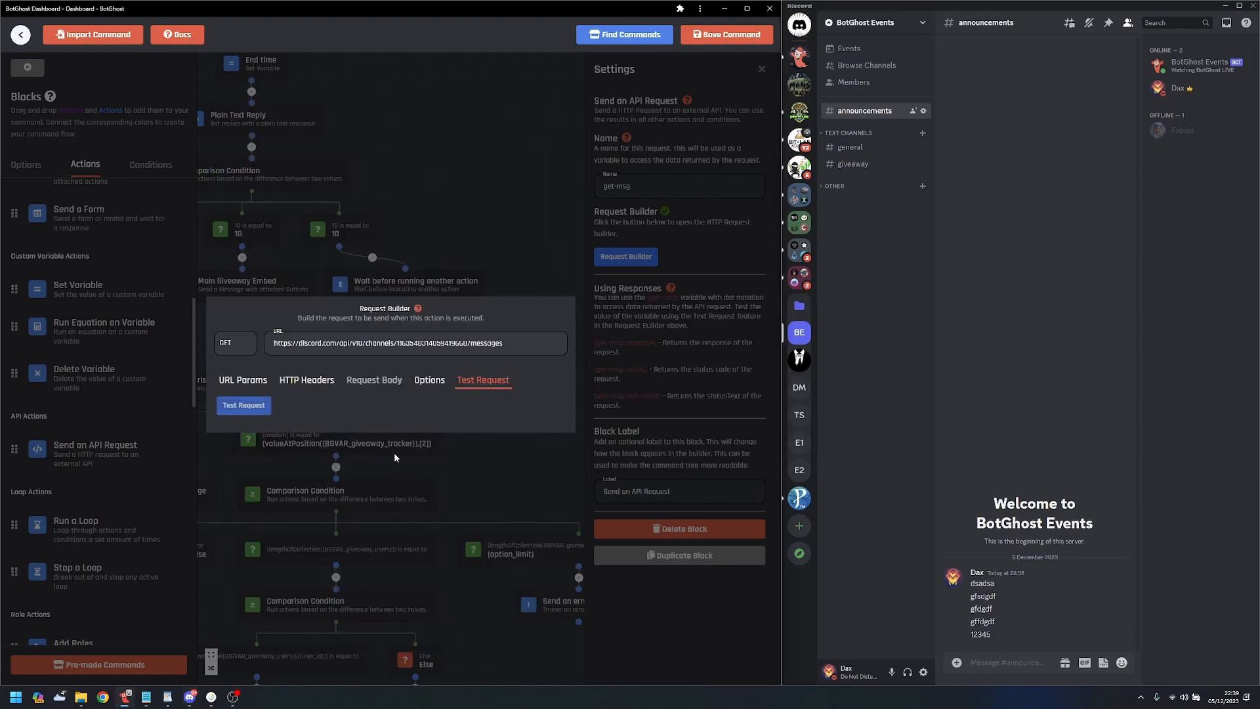
{"action": "left_click", "coordinate": [268, 447]}
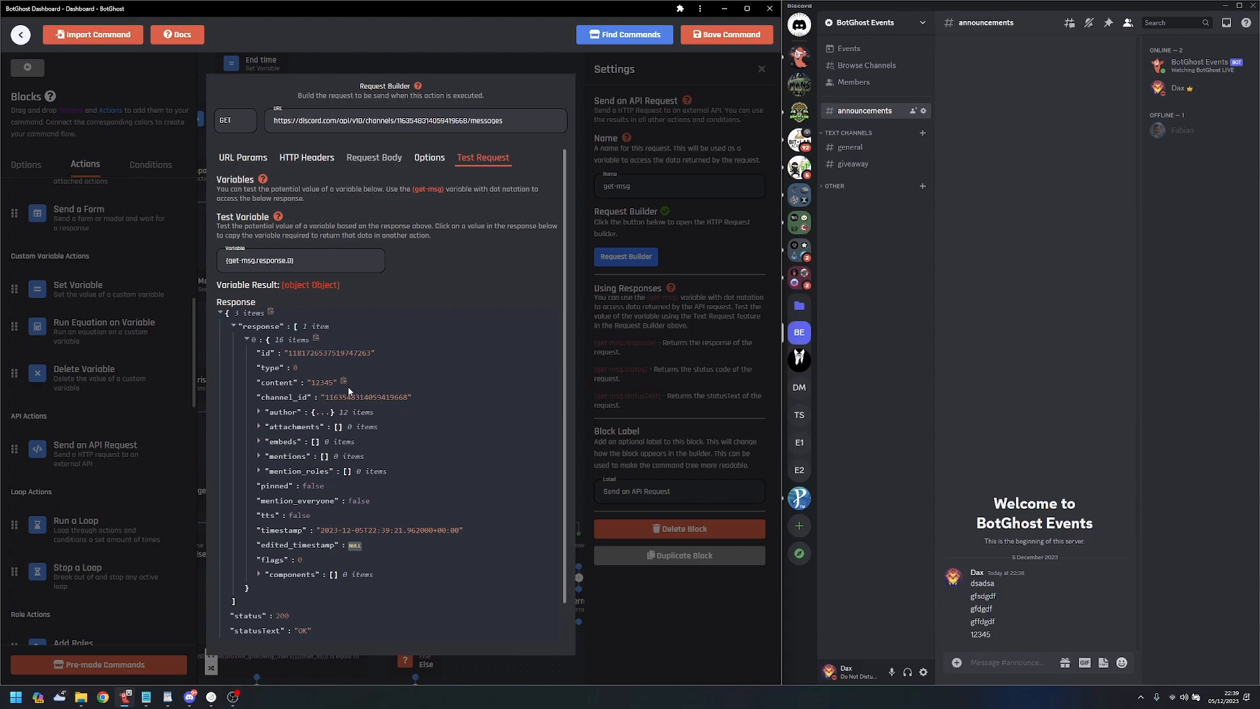
- Get the variable for the returned message's id, {get-msg.response.0.id}, copy it and close the Request Builder
{"action": "left_click", "coordinate": [299, 354]}
{"action": "left_click_drag", "start_coordinate": [304, 260], "coordinate": [236, 261]}
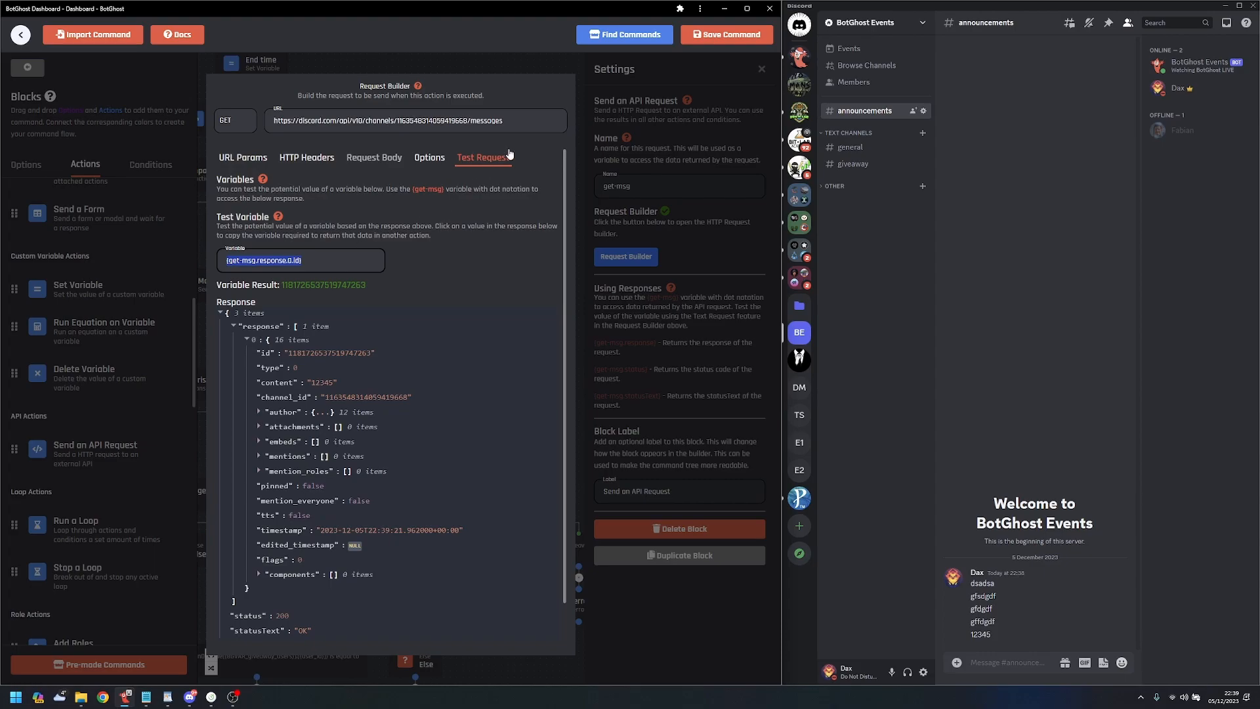
{"action": "left_click", "coordinate": [531, 67]}
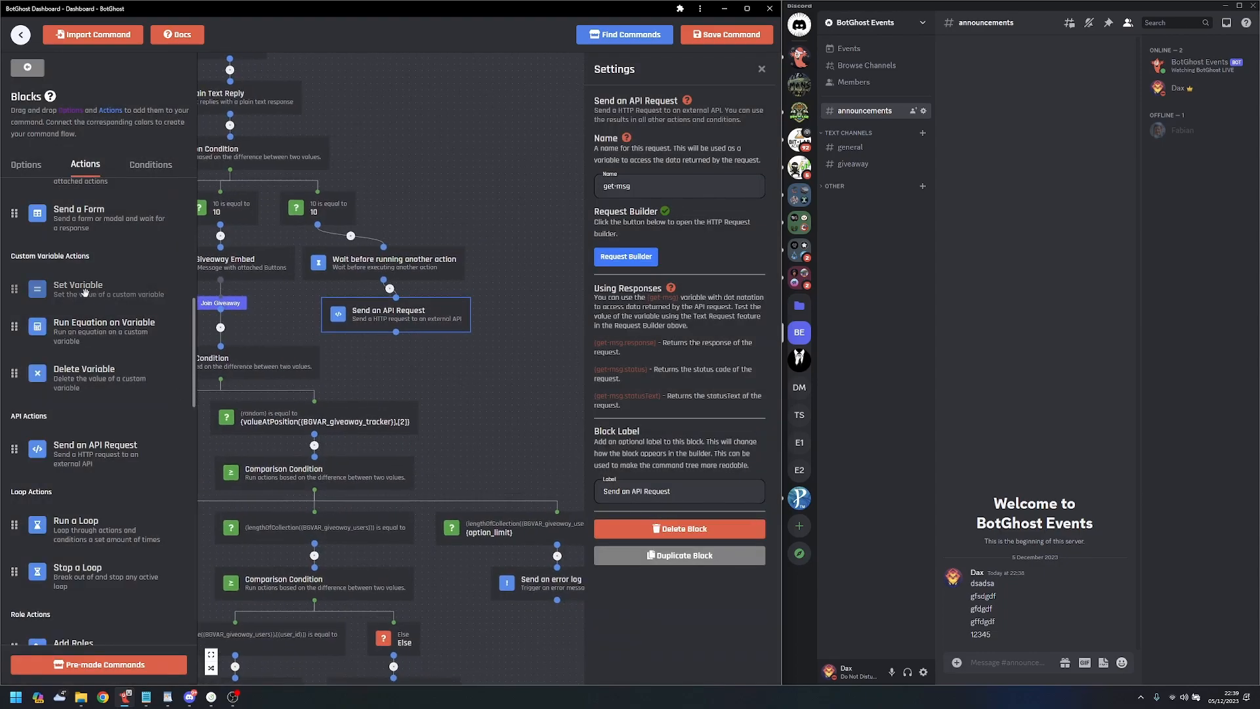
- Add a Set Variable block below the Send an API Request block and connect the two
{"action": "left_click_drag", "start_coordinate": [85, 291], "coordinate": [484, 382]}
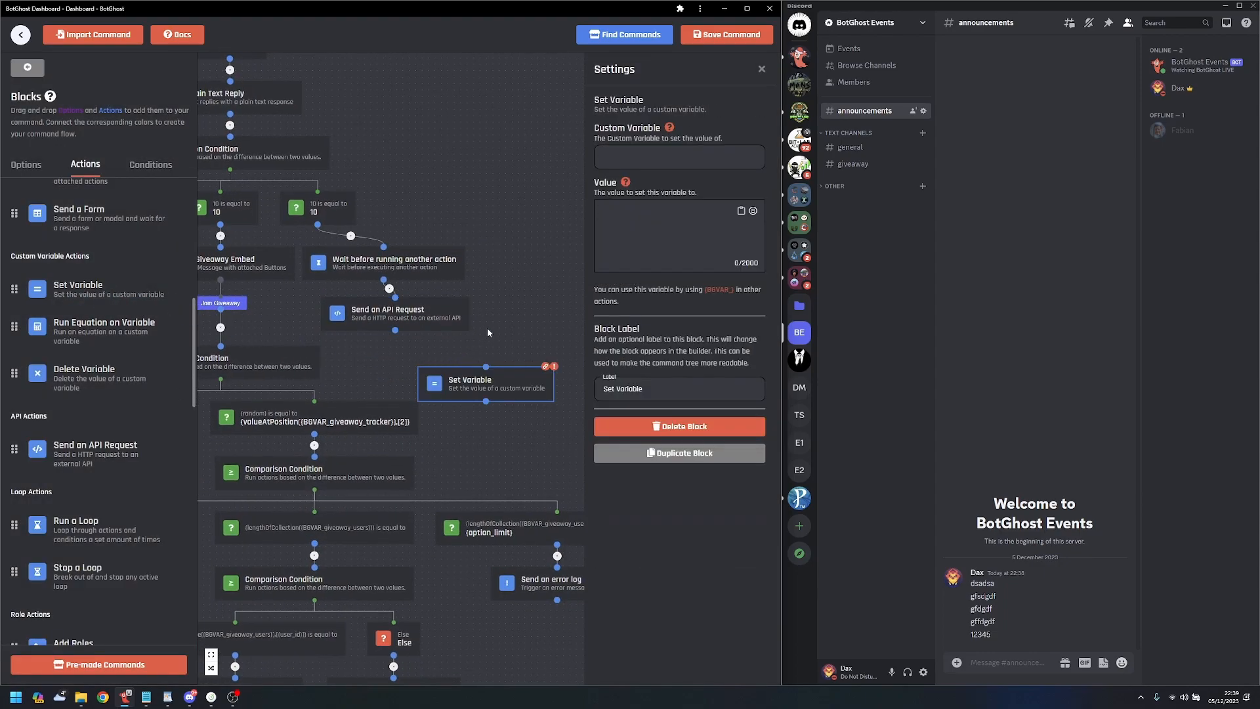
{"action": "left_click_drag", "start_coordinate": [352, 321], "coordinate": [442, 358]}
{"action": "left_click_drag", "start_coordinate": [421, 366], "coordinate": [368, 346]}
- Configure the Set Variable block to set giveaway_tracker's value at position 3 to {get-msg.response.0.id}
{"action": "left_click", "coordinate": [679, 156]}
{"action": "left_click", "coordinate": [659, 250]}
{"action": "left_click", "coordinate": [669, 210]}
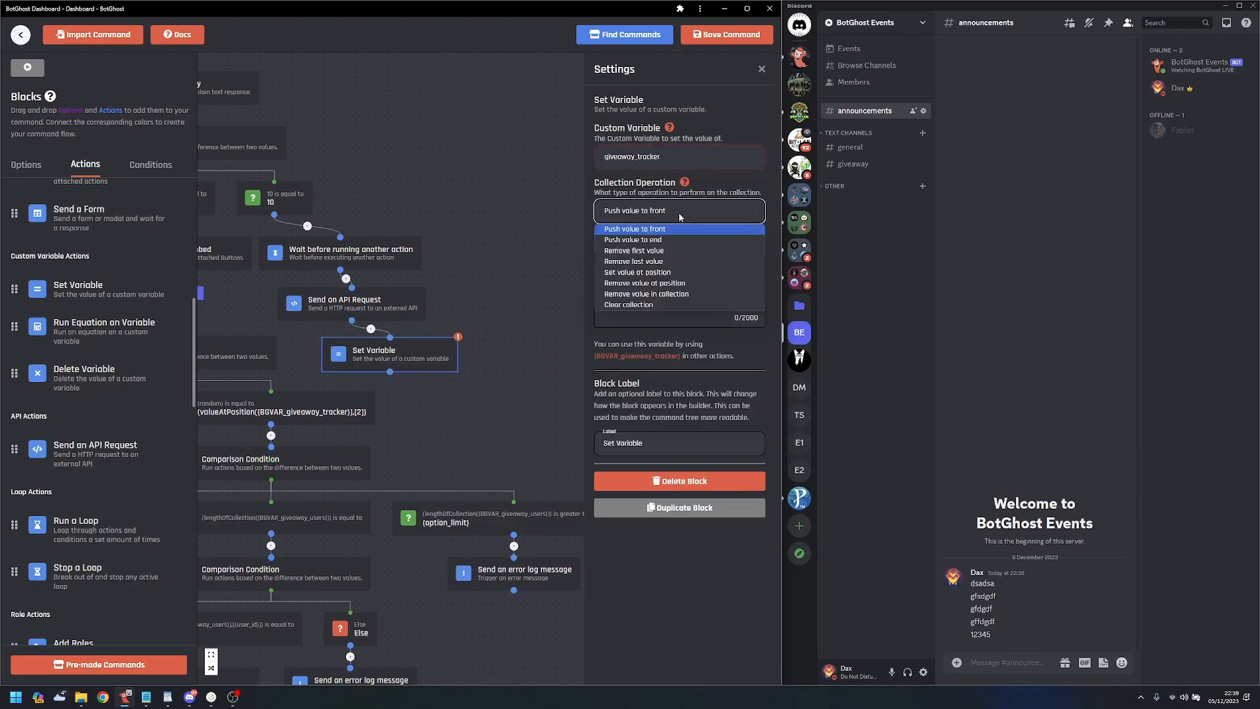
{"action": "left_click", "coordinate": [650, 271]}
{"action": "left_click", "coordinate": [640, 397]}
{"action": "type", "text": "3"}
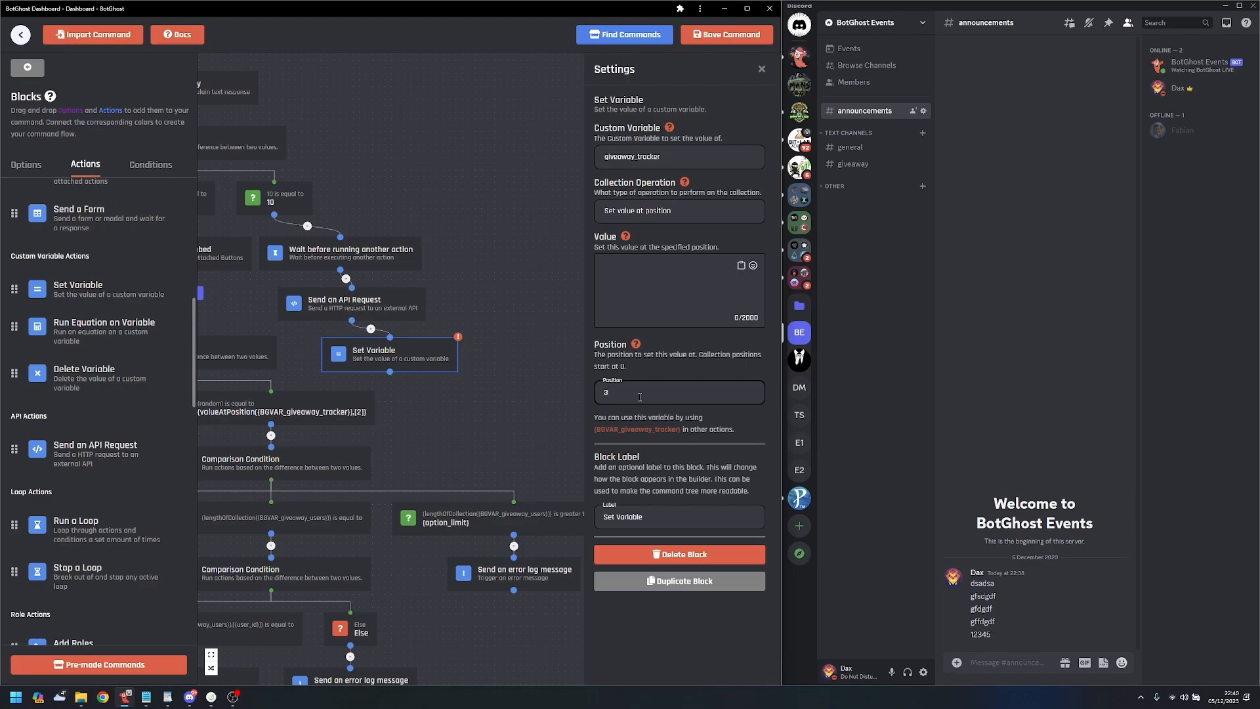
{"action": "left_click", "coordinate": [662, 297]}
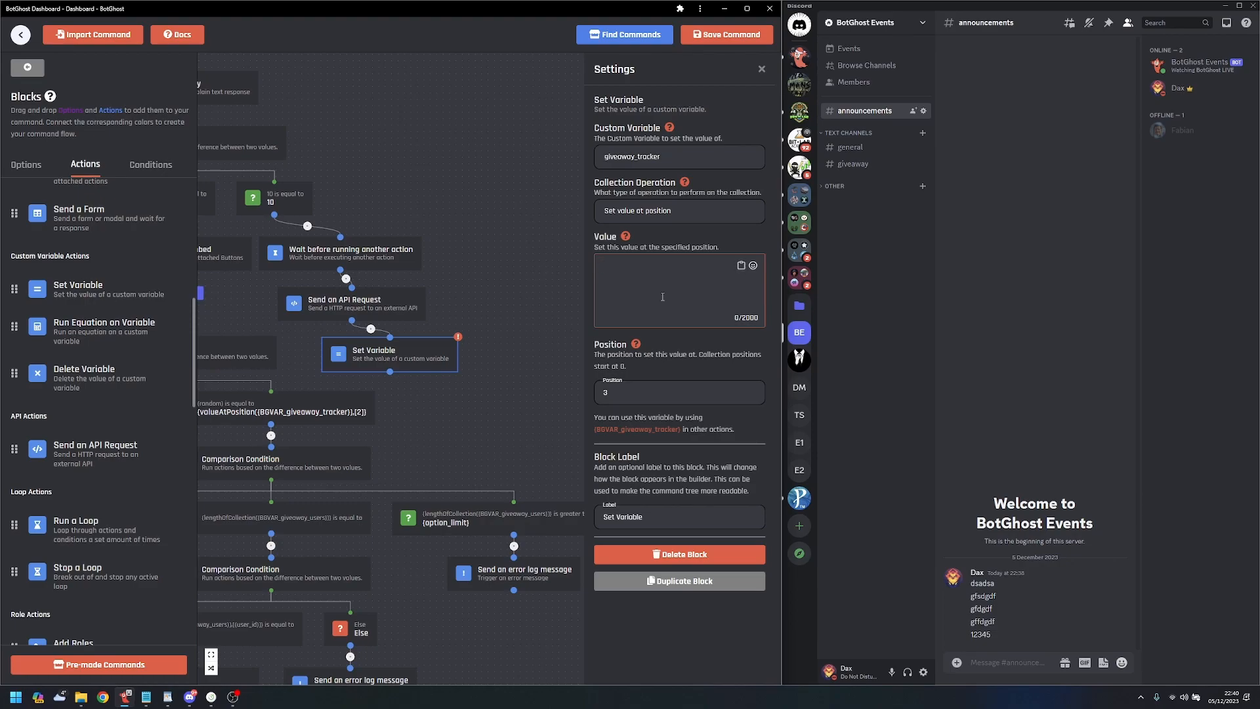
{"action": "type", "text": "{get-msg.response.0.id}"}
- Close the block settings and save the giveaway command
{"action": "left_click_drag", "start_coordinate": [455, 290], "coordinate": [564, 326]}
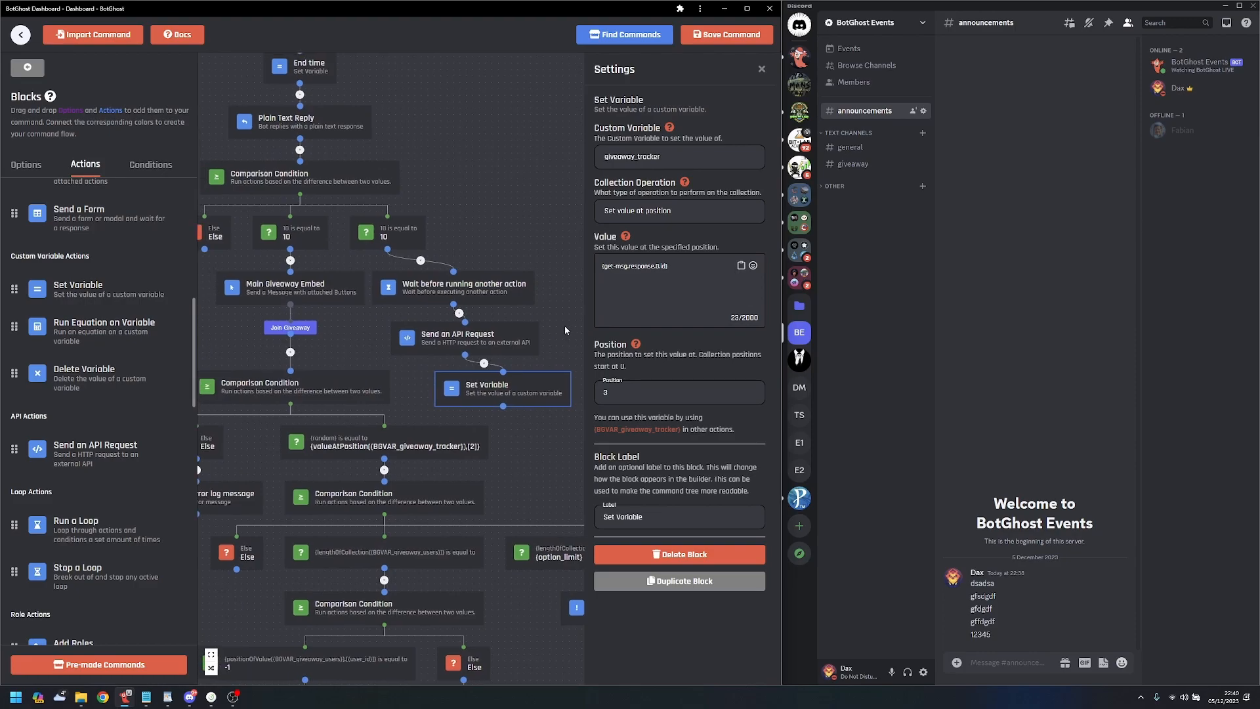
{"action": "left_click", "coordinate": [530, 265]}
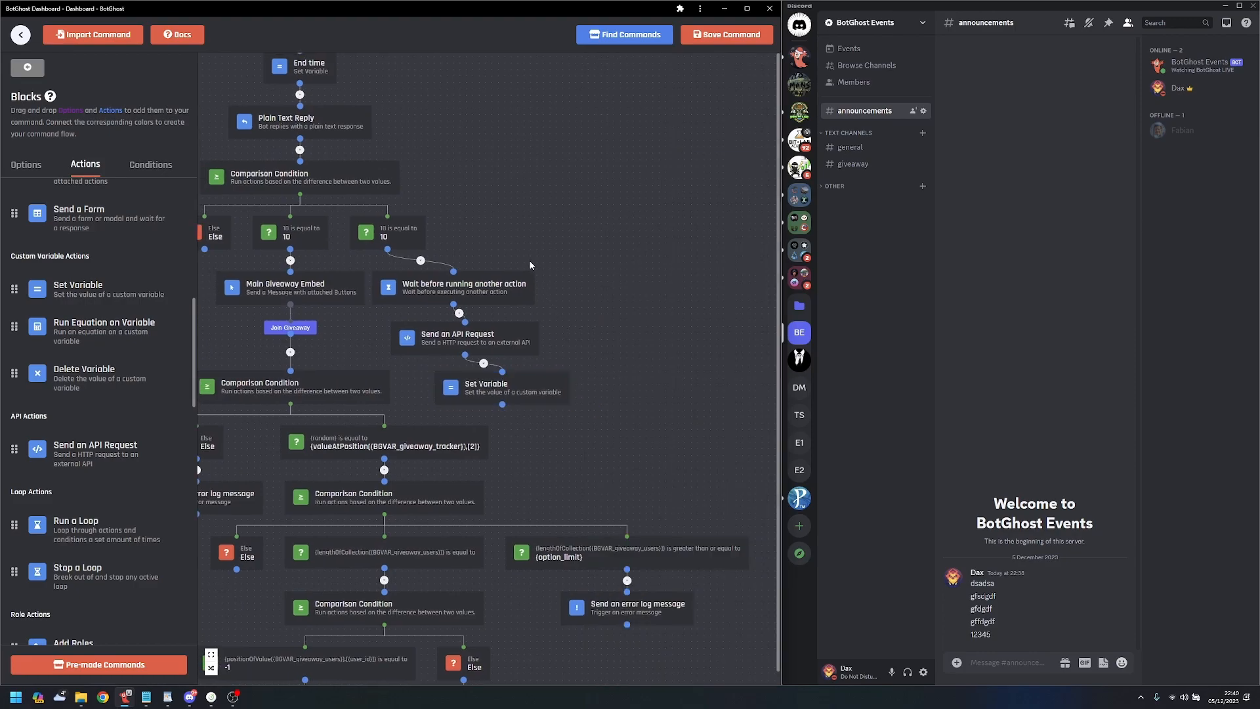
{"action": "left_click", "coordinate": [744, 44]}
- Clear the test messages from Discord's announcements channel with the /purge command
{"action": "mouse_move", "coordinate": [1061, 632]}
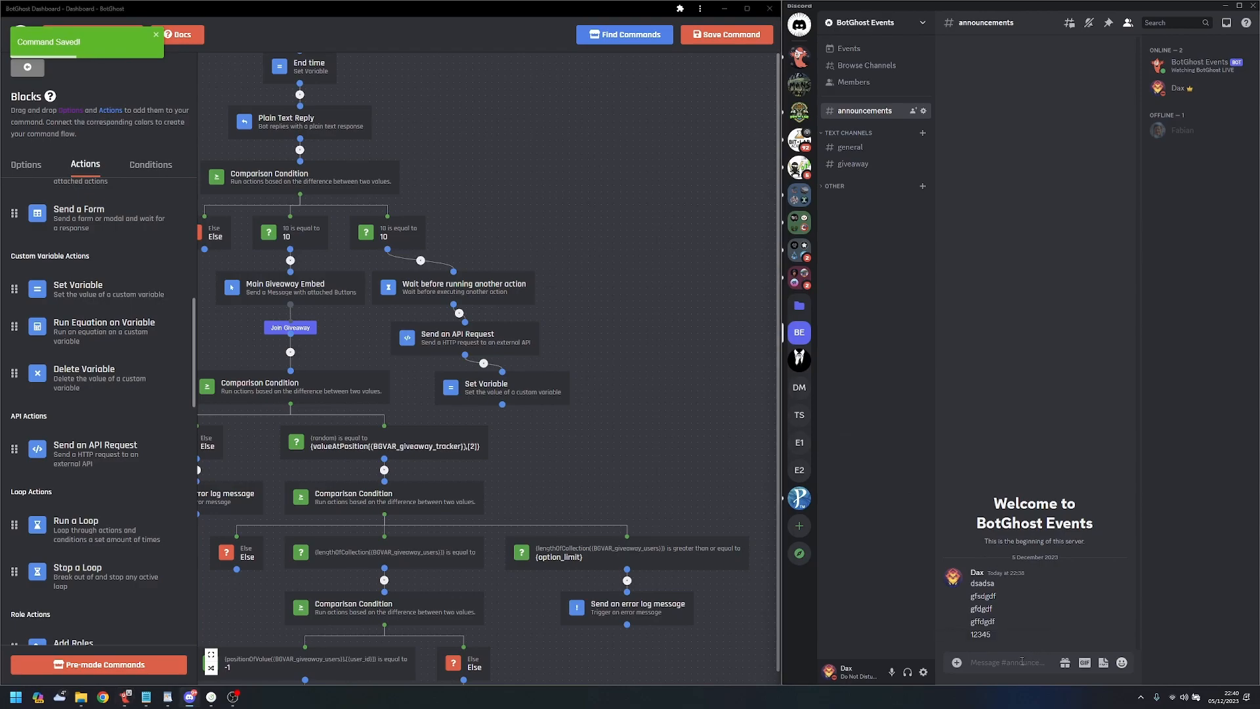
{"action": "type", "text": "/purge"}
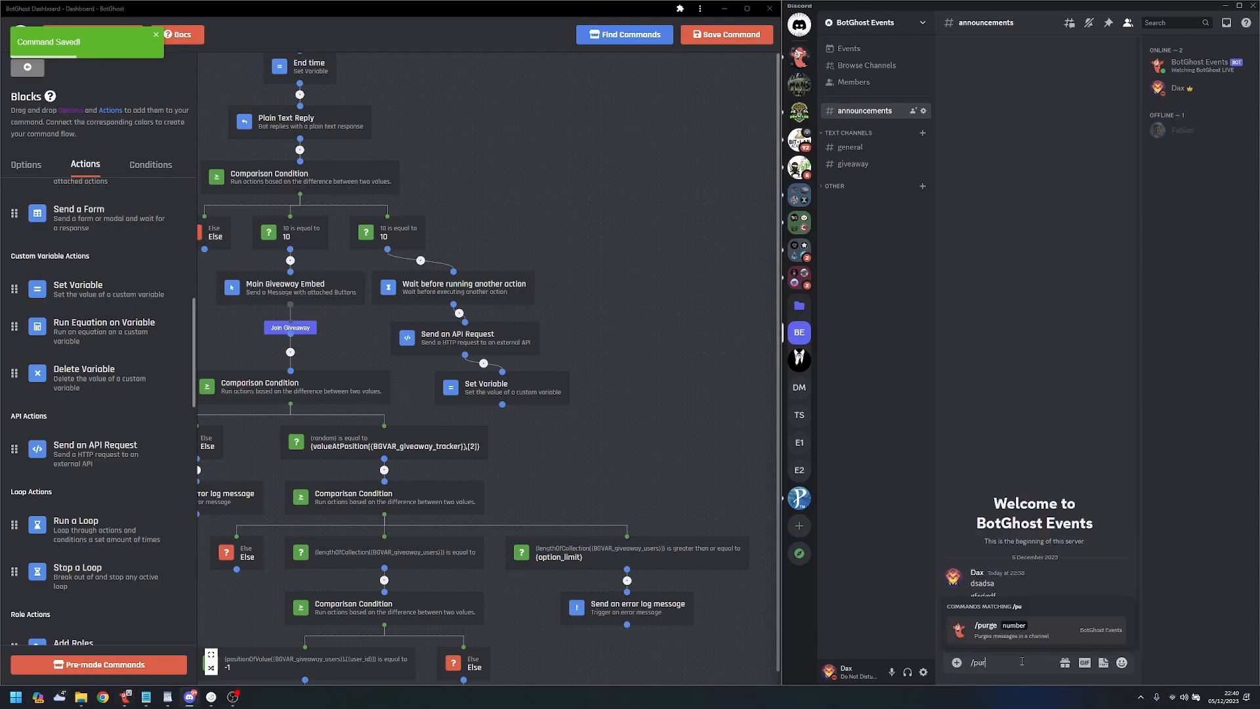
{"action": "key", "text": "Return"}
{"action": "key", "text": "Return"}
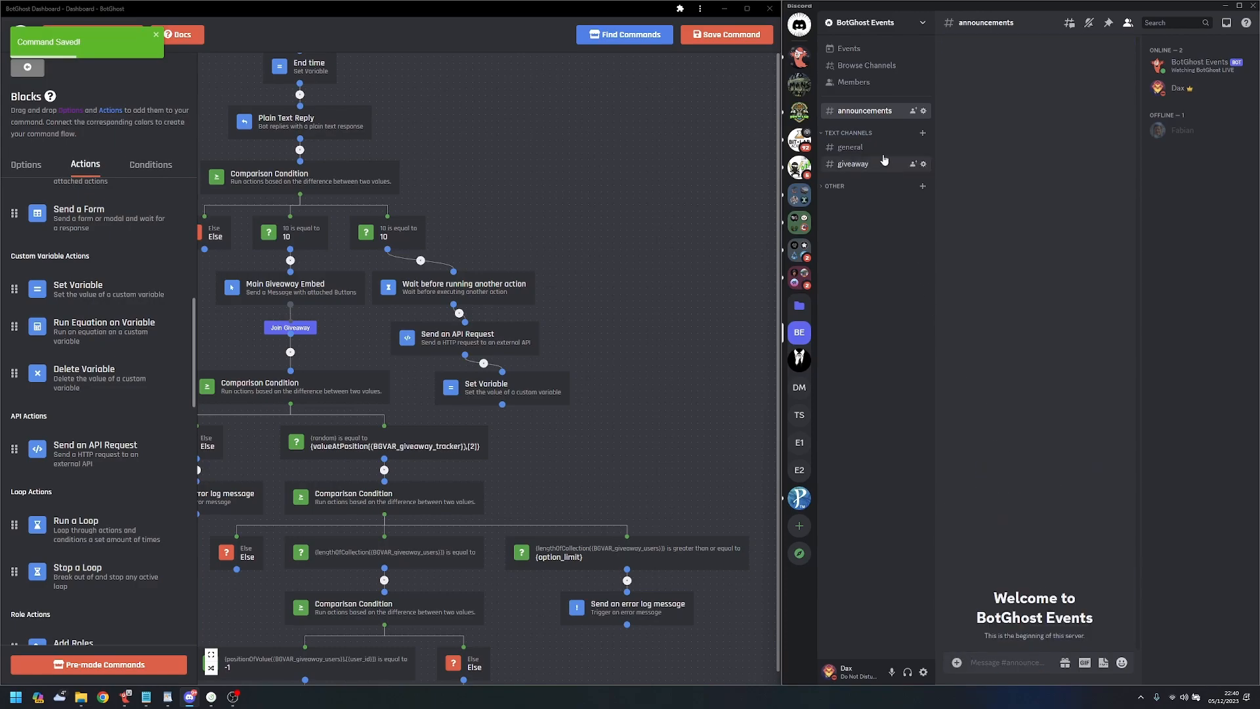
- Open the /giveaway-cancel command in the BotGhost builder, check the feature list in Discord's giveaway channel and return to general
{"action": "left_click", "coordinate": [850, 147]}
{"action": "left_click", "coordinate": [155, 34]}
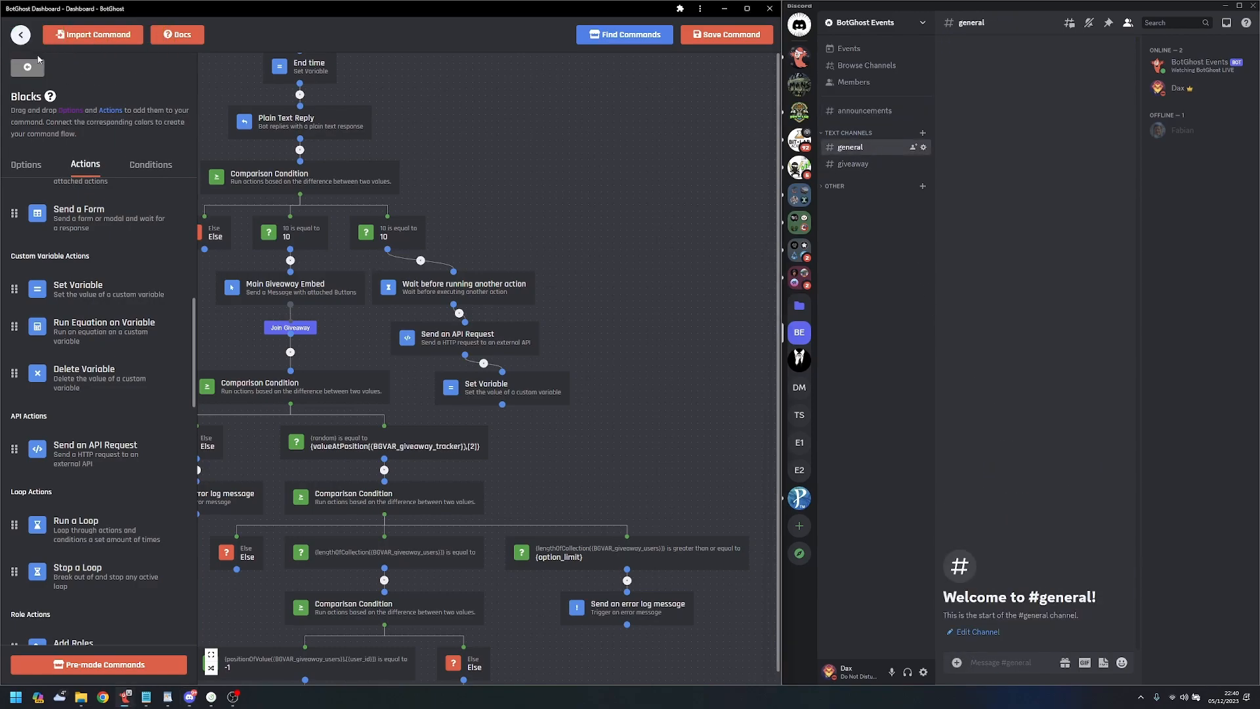
{"action": "left_click", "coordinate": [20, 34]}
{"action": "left_click", "coordinate": [393, 387]}
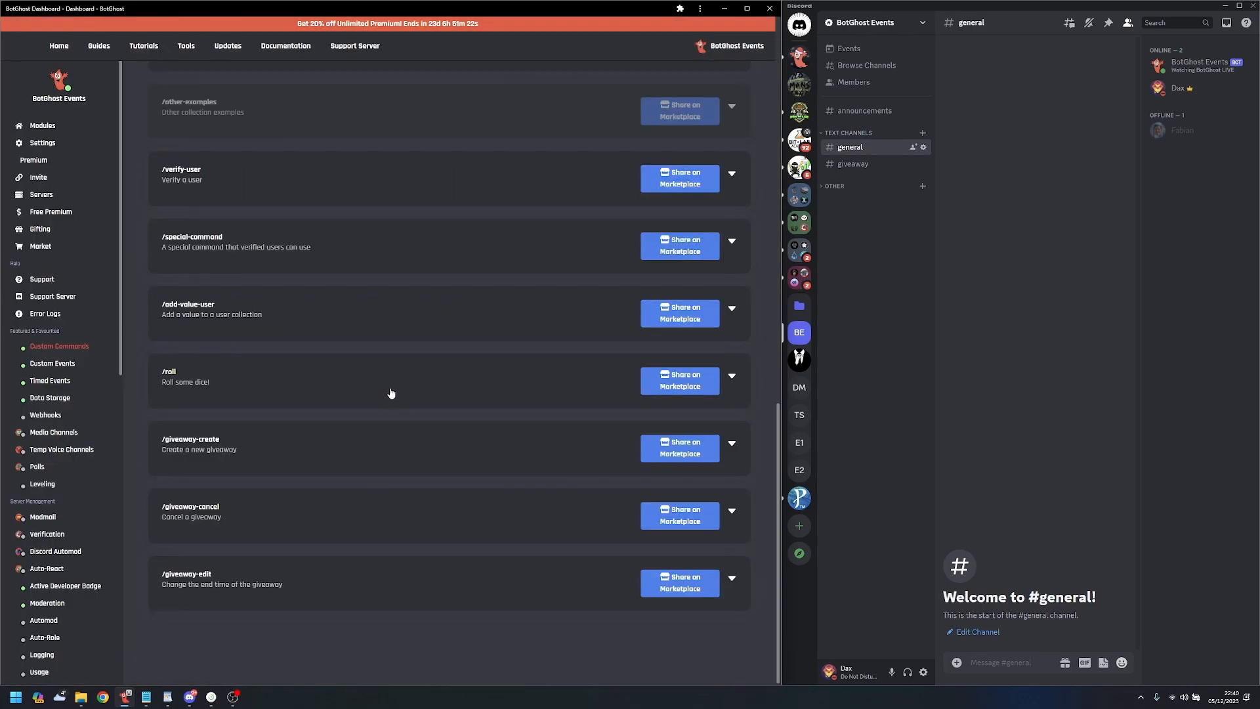
{"action": "left_click", "coordinate": [274, 522]}
{"action": "left_click", "coordinate": [369, 575]}
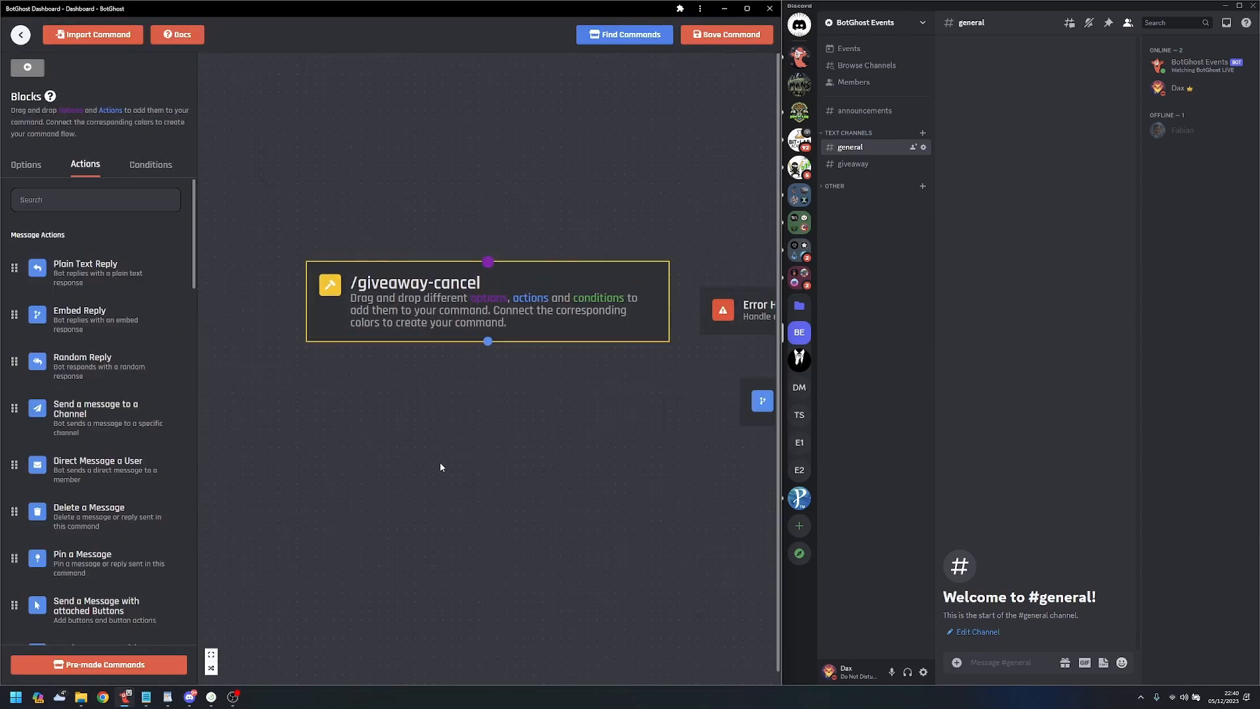
{"action": "left_click", "coordinate": [880, 163]}
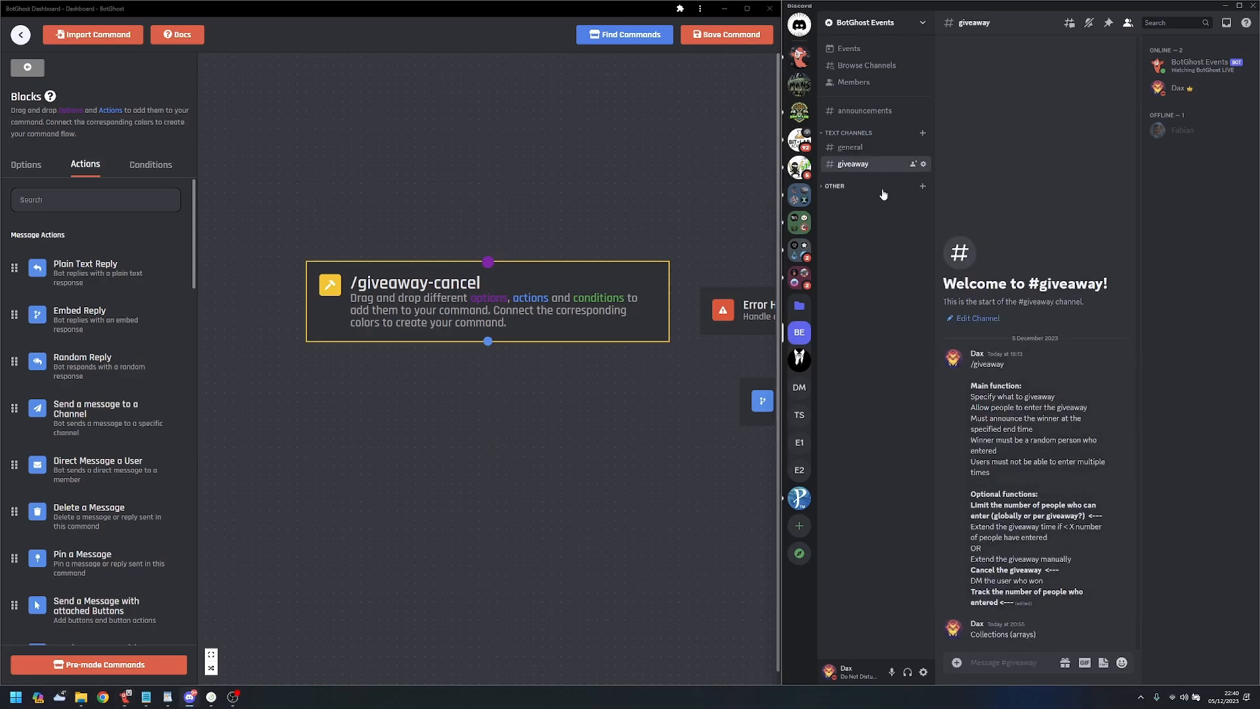
{"action": "left_click", "coordinate": [852, 147]}
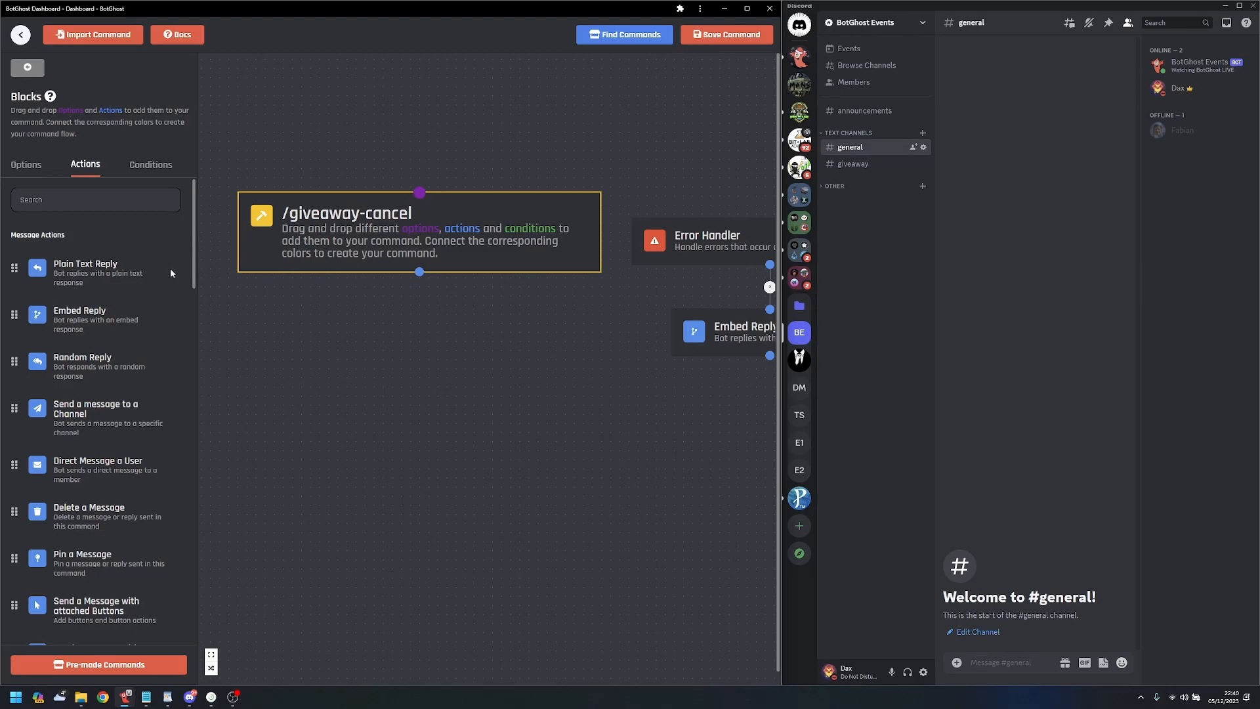
- Add a Comparison Condition to /giveaway-cancel, connect it below the command block and arrange its Else branch
{"action": "left_click", "coordinate": [150, 164]}
{"action": "left_click_drag", "start_coordinate": [97, 215], "coordinate": [351, 332]}
{"action": "left_click_drag", "start_coordinate": [420, 272], "coordinate": [494, 331]}
{"action": "left_click_drag", "start_coordinate": [486, 344], "coordinate": [418, 326]}
{"action": "left_click_drag", "start_coordinate": [481, 448], "coordinate": [306, 434]}
{"action": "left_click_drag", "start_coordinate": [442, 334], "coordinate": [435, 327]}
- Add a Plain Text Reply block and insert the giveaway_tracker Value at Position variable with position 0 as its content
{"action": "left_click", "coordinate": [97, 167]}
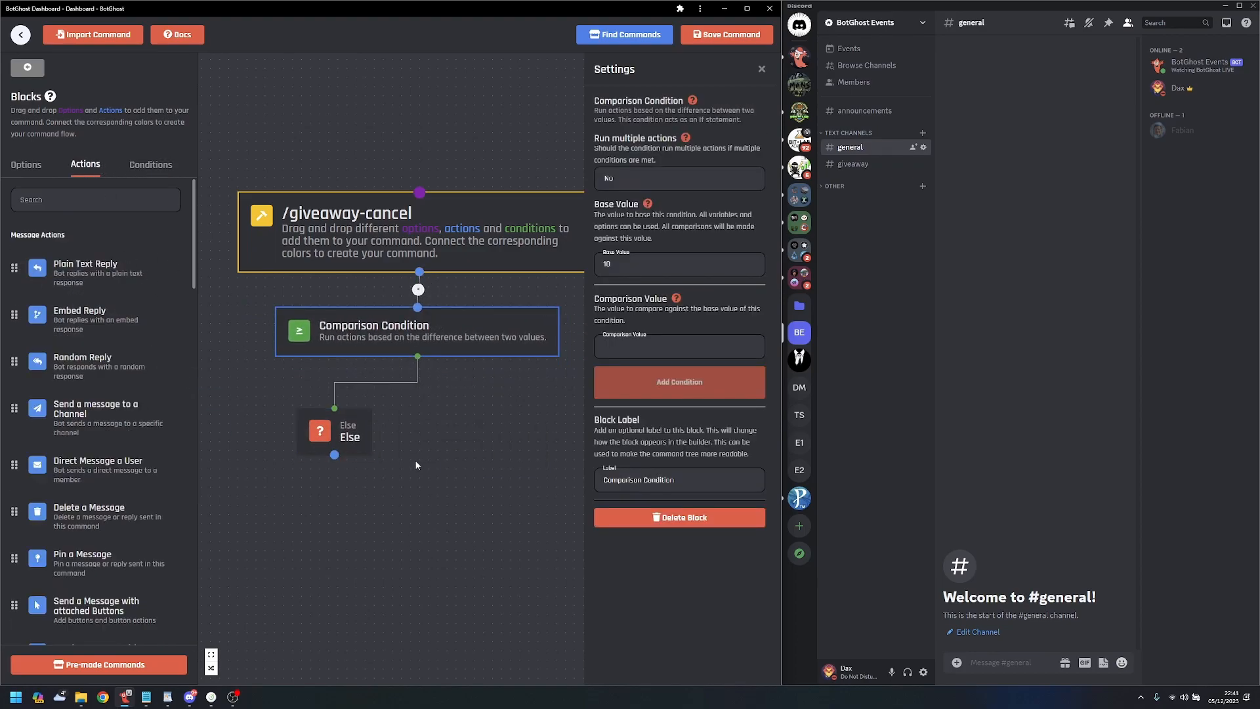
{"action": "scroll", "coordinate": [449, 454], "scroll_direction": "down", "scroll_amount": 5}
{"action": "left_click_drag", "start_coordinate": [515, 499], "coordinate": [458, 443]}
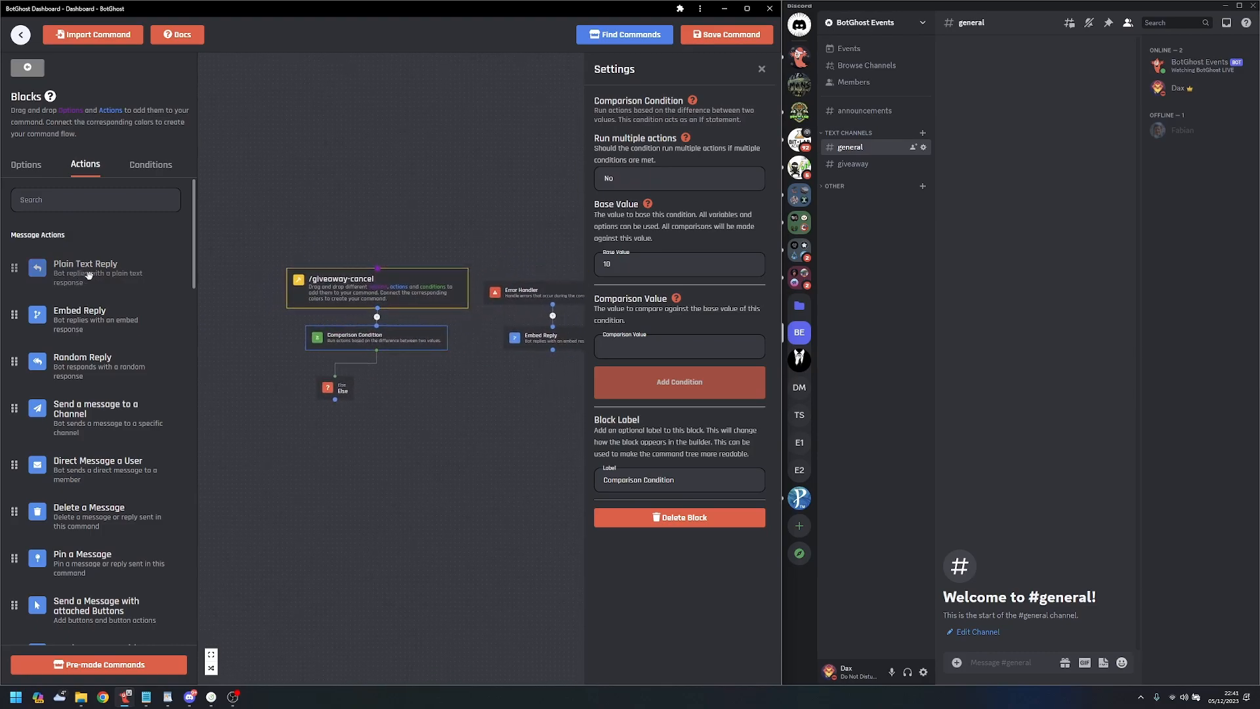
{"action": "left_click_drag", "start_coordinate": [84, 273], "coordinate": [426, 398]}
{"action": "scroll", "coordinate": [416, 458], "scroll_direction": "up", "scroll_amount": 3}
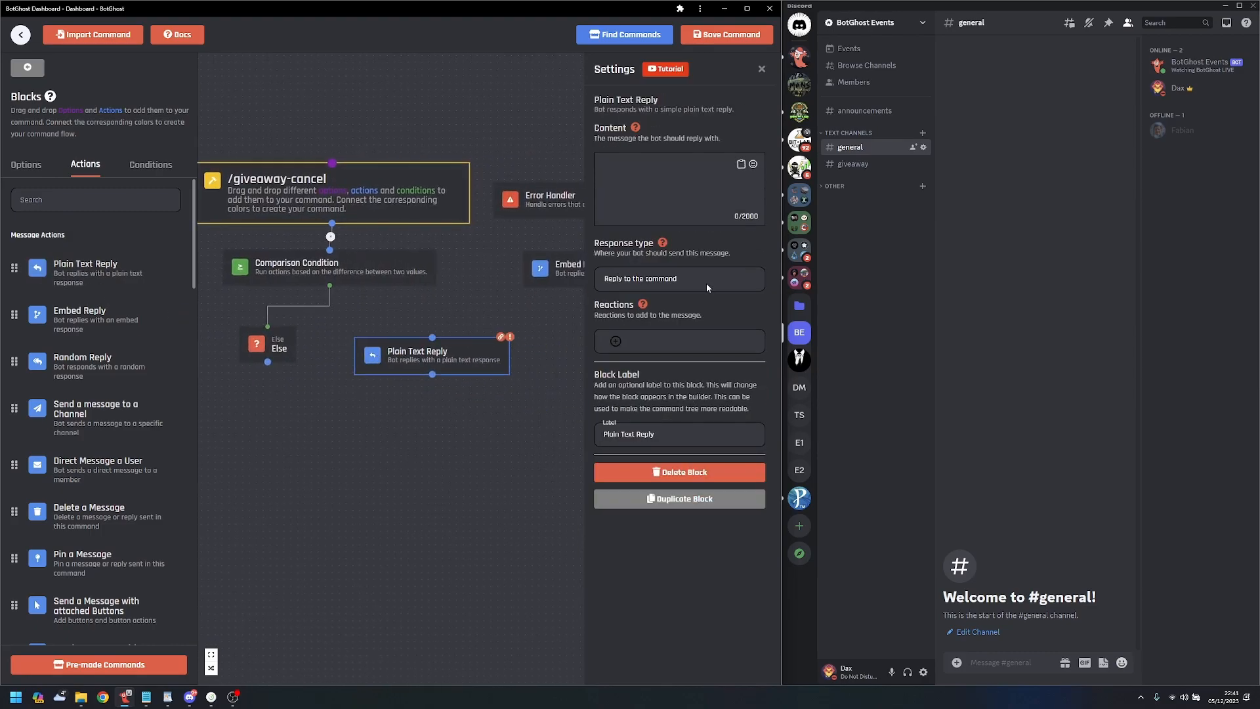
{"action": "left_click", "coordinate": [741, 165]}
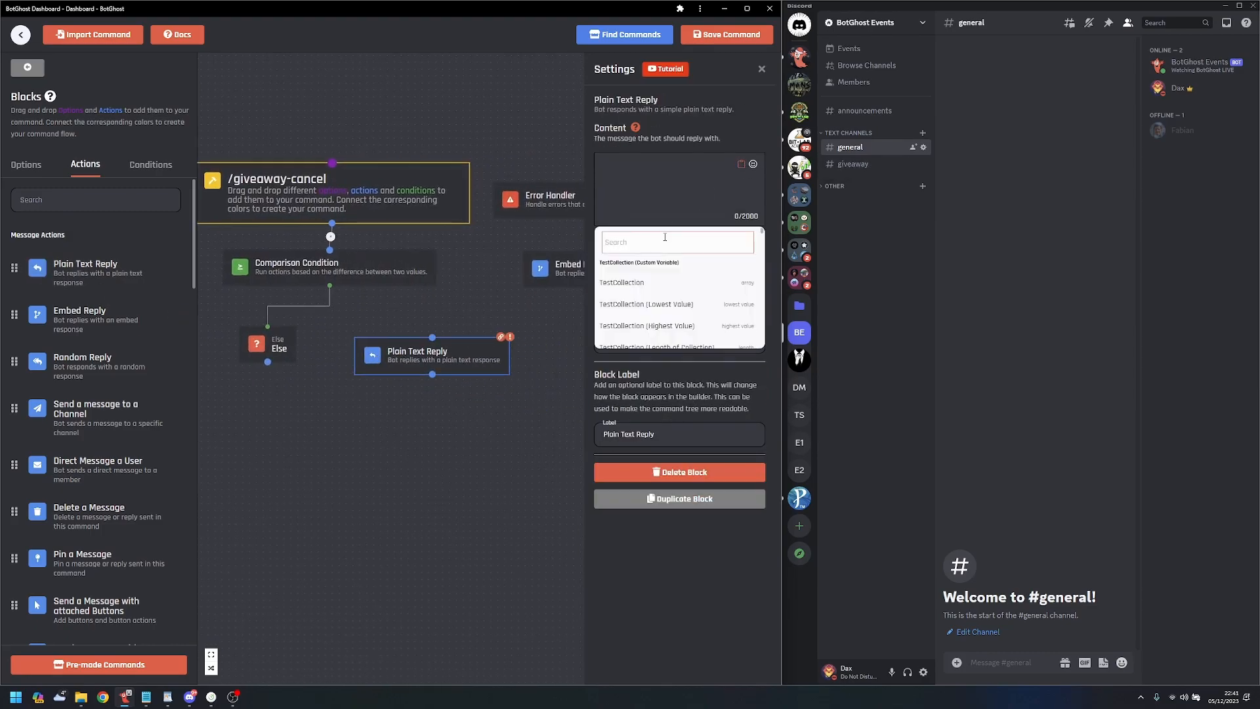
{"action": "scroll", "coordinate": [691, 288], "scroll_direction": "down", "scroll_amount": 5}
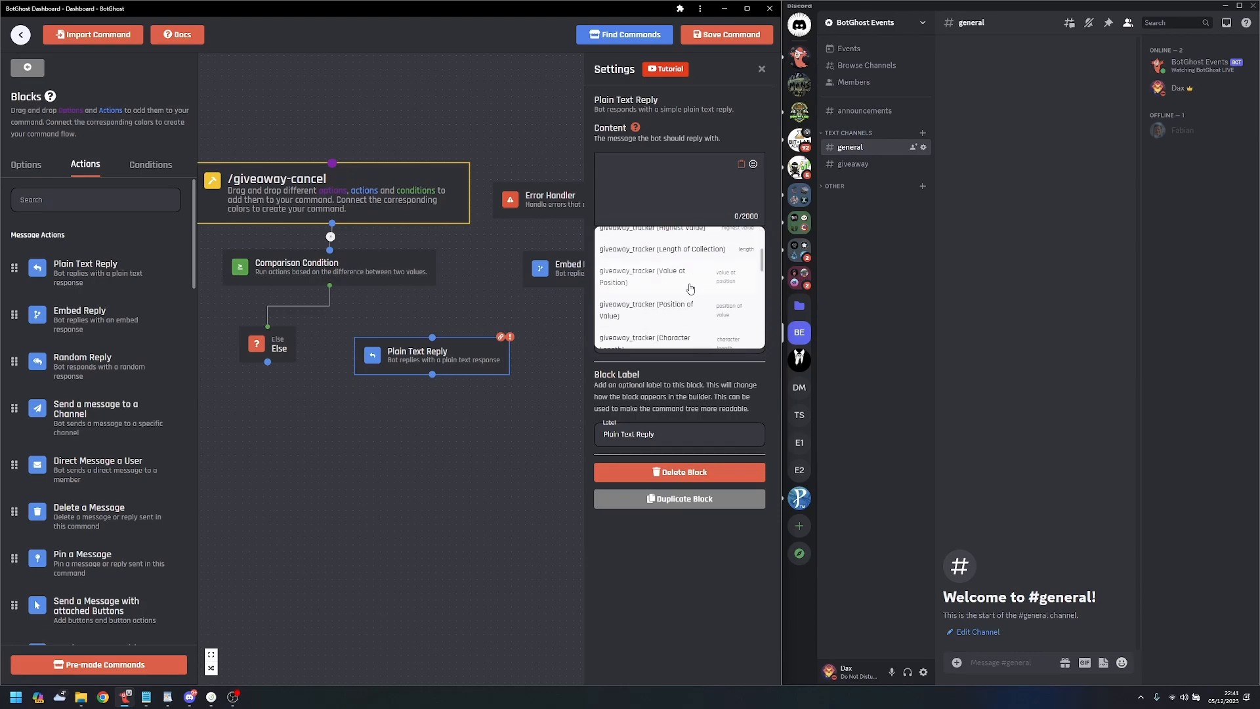
{"action": "left_click", "coordinate": [674, 281]}
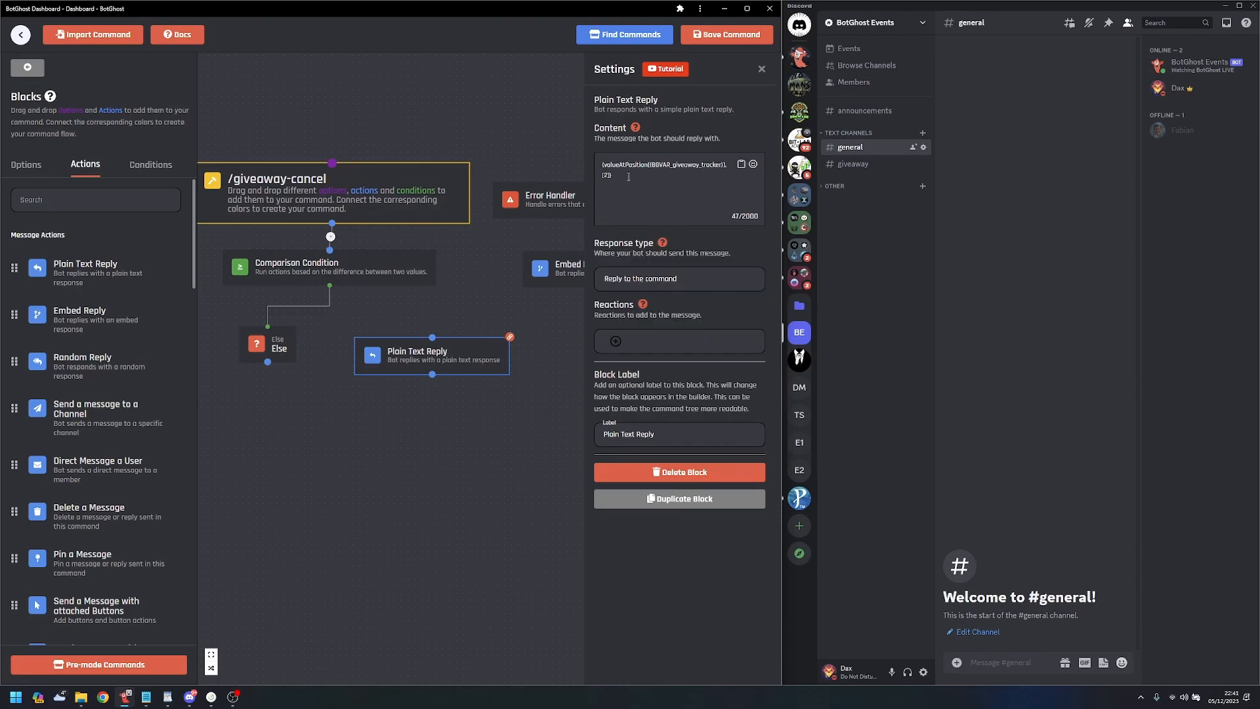
{"action": "left_click", "coordinate": [608, 175]}
{"action": "key", "text": "BackSpace"}
{"action": "type", "text": "0"}
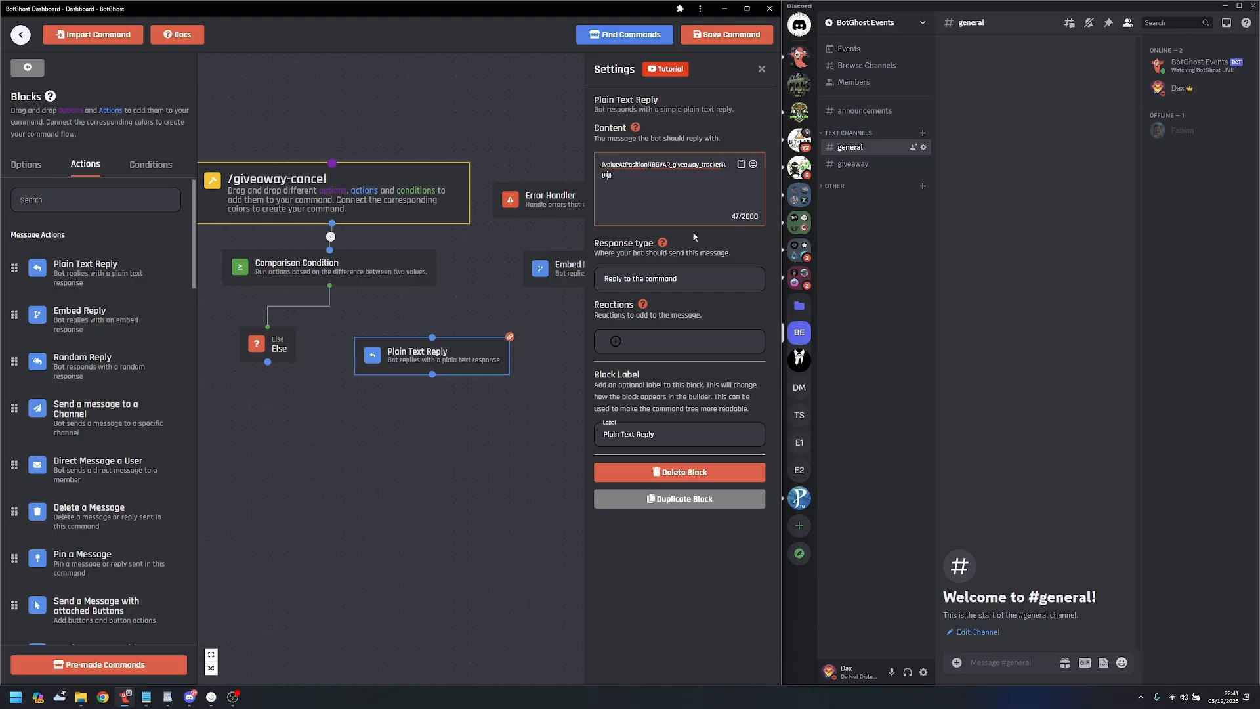
- Set the Comparison Condition's base value to the giveaway_tracker value at position 0 and add a condition with comparison value 1
{"action": "left_click", "coordinate": [377, 266]}
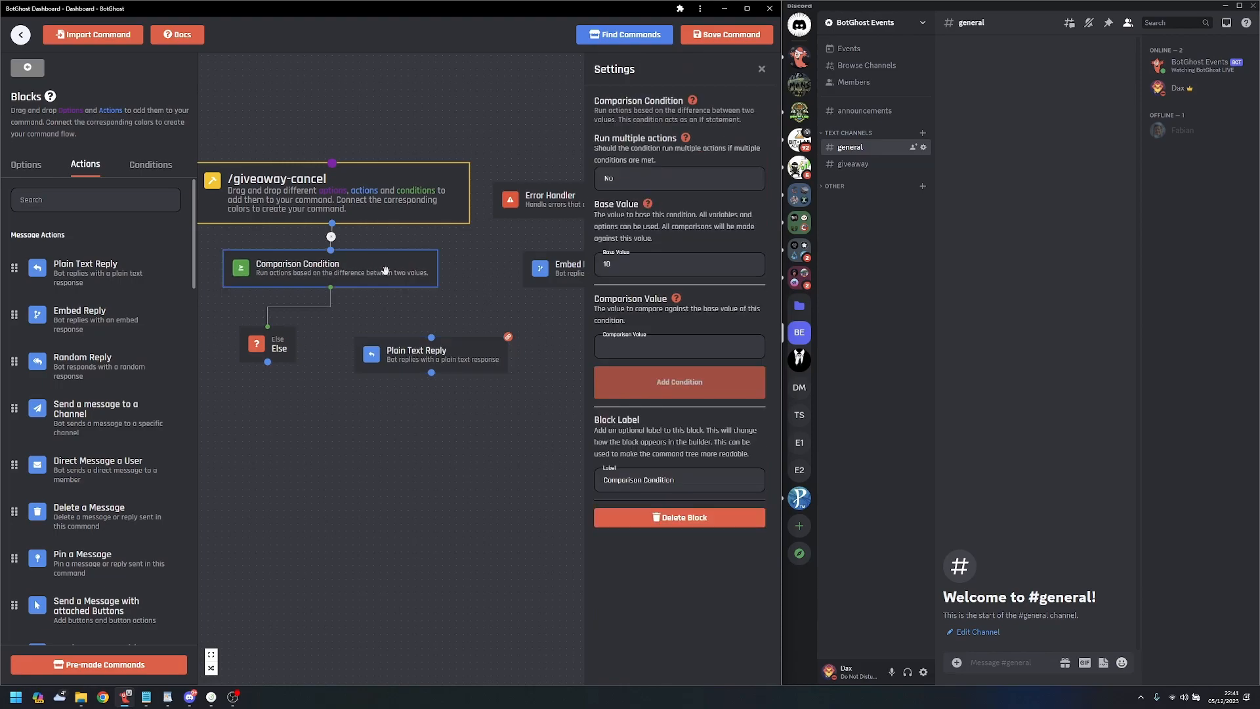
{"action": "left_click_drag", "start_coordinate": [661, 265], "coordinate": [558, 254]}
{"action": "key", "text": "ctrl+v"}
{"action": "left_click", "coordinate": [673, 344]}
{"action": "type", "text": "1"}
{"action": "left_click", "coordinate": [682, 383]}
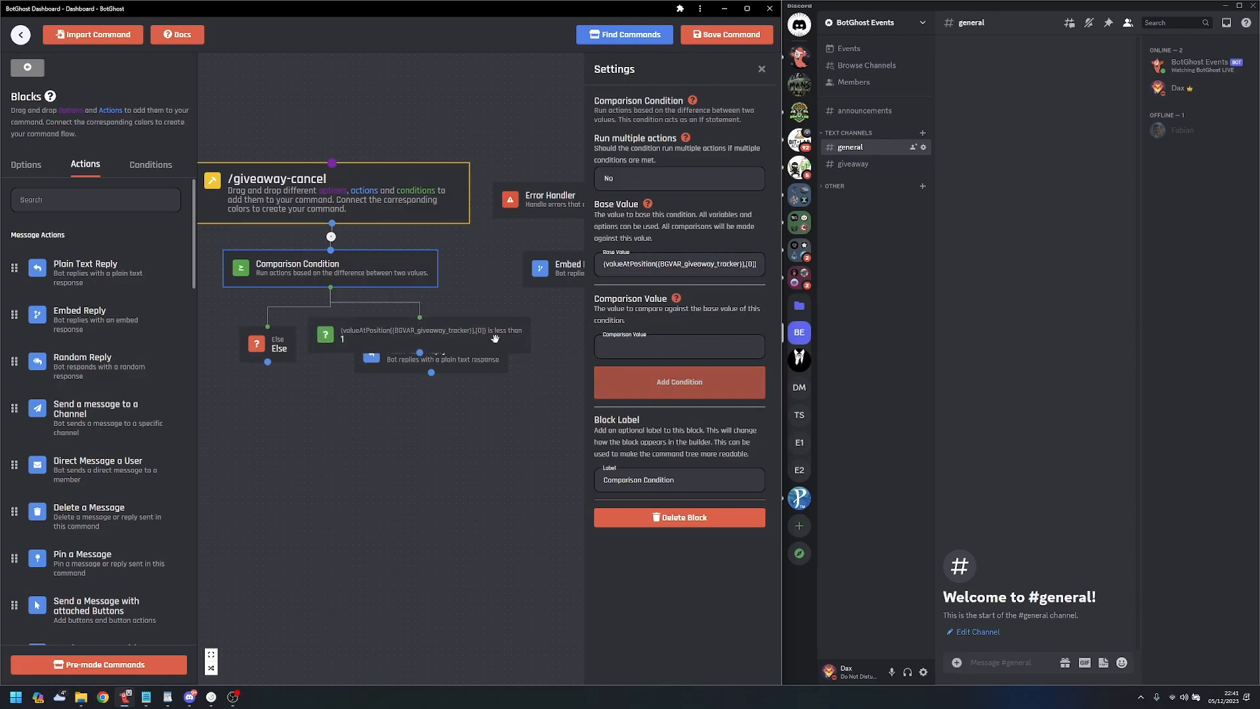
- Change the new condition's comparison type to Equal to, moving the Plain Text Reply block clear of the branches
{"action": "left_click", "coordinate": [495, 340]}
{"action": "left_click_drag", "start_coordinate": [472, 365], "coordinate": [461, 461]}
{"action": "left_click", "coordinate": [474, 347]}
{"action": "left_click", "coordinate": [673, 234]}
{"action": "left_click", "coordinate": [634, 292]}
{"action": "left_click_drag", "start_coordinate": [435, 333], "coordinate": [444, 344]}
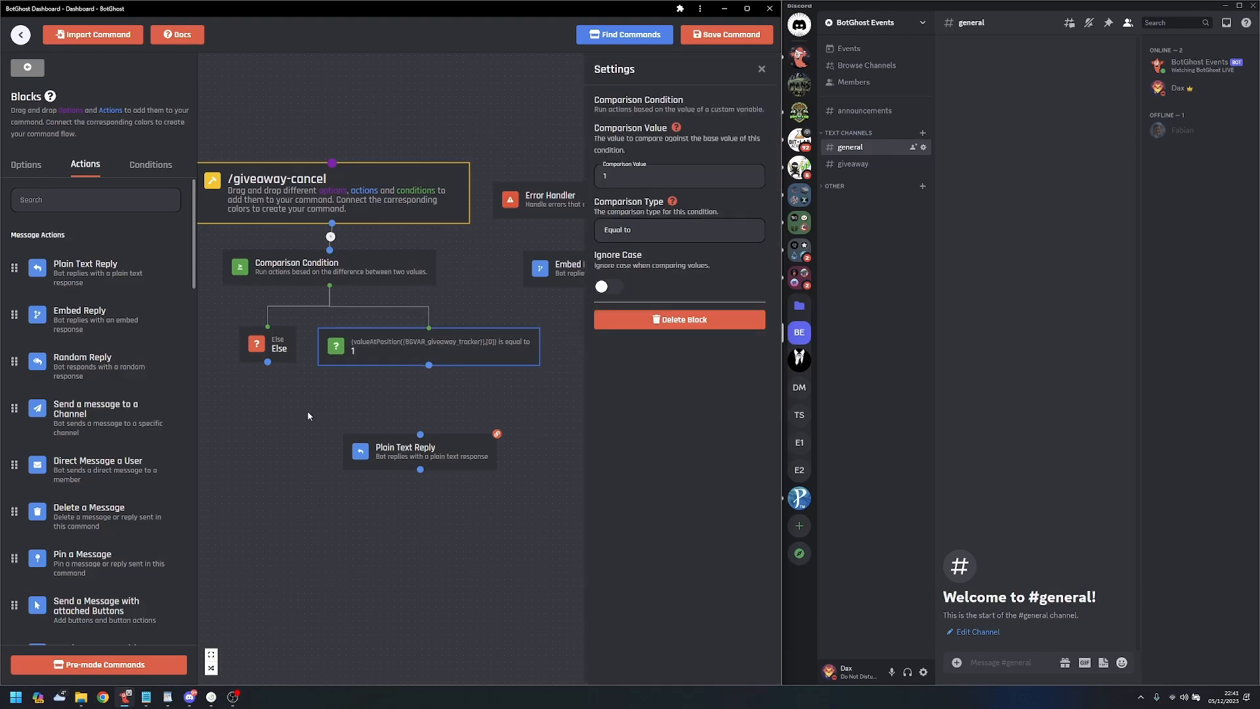
- Delete the unconnected Plain Text Reply block from the /giveaway-cancel command
{"action": "left_click_drag", "start_coordinate": [308, 412], "coordinate": [319, 410]}
{"action": "left_click", "coordinate": [266, 444]}
{"action": "left_click_drag", "start_coordinate": [449, 459], "coordinate": [387, 508]}
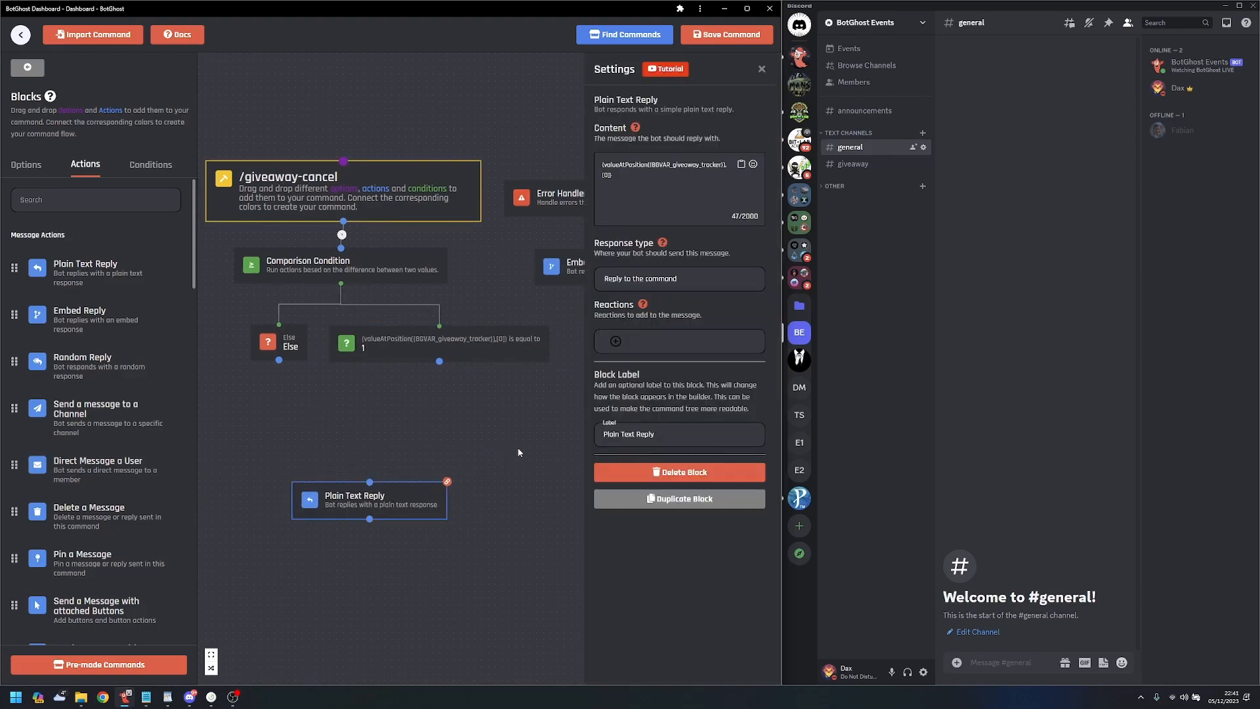
{"action": "left_click_drag", "start_coordinate": [518, 449], "coordinate": [446, 439]}
{"action": "left_click_drag", "start_coordinate": [333, 482], "coordinate": [452, 441]}
{"action": "key", "text": "Delete"}
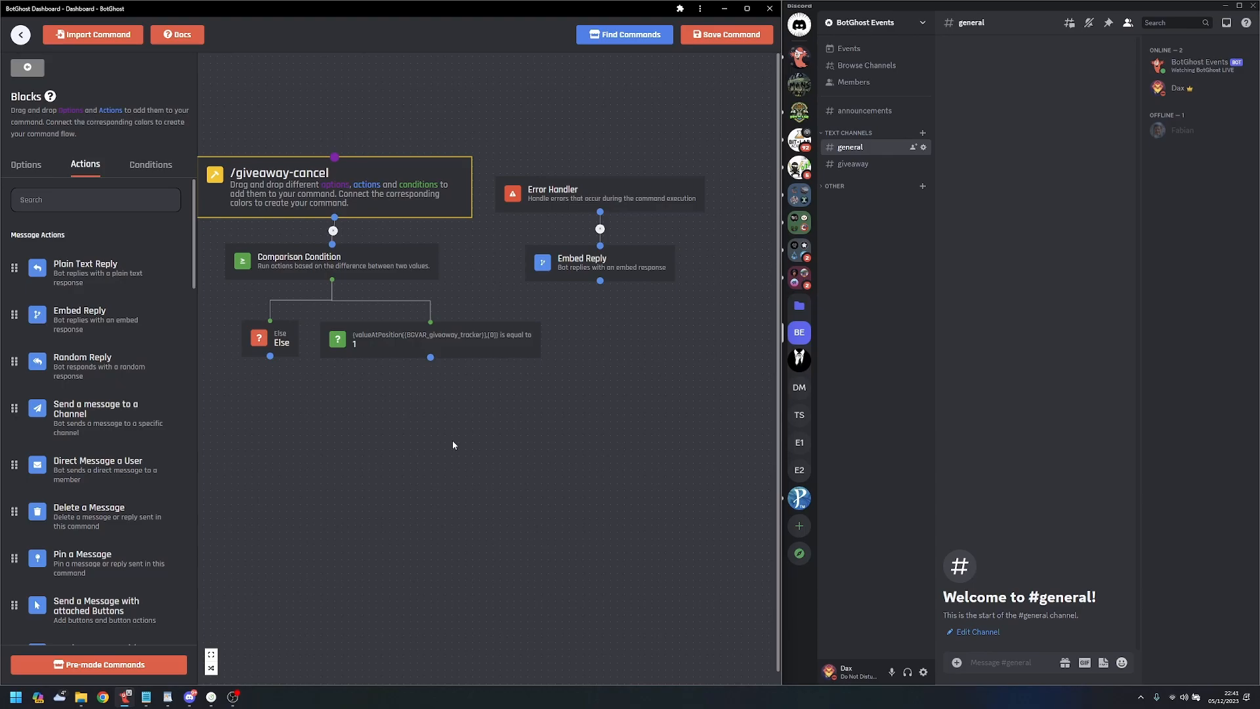
{"action": "scroll", "coordinate": [98, 406], "scroll_direction": "down", "scroll_amount": 5}
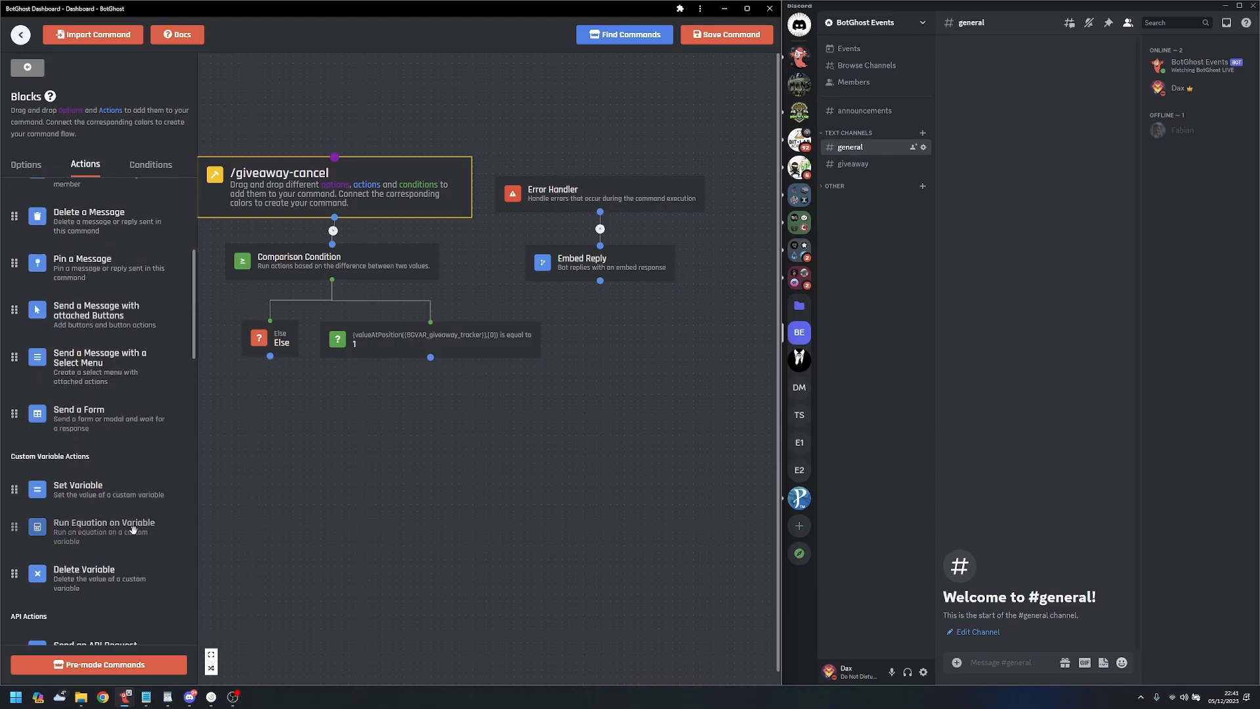
{"action": "scroll", "coordinate": [123, 513], "scroll_direction": "up", "scroll_amount": 3}
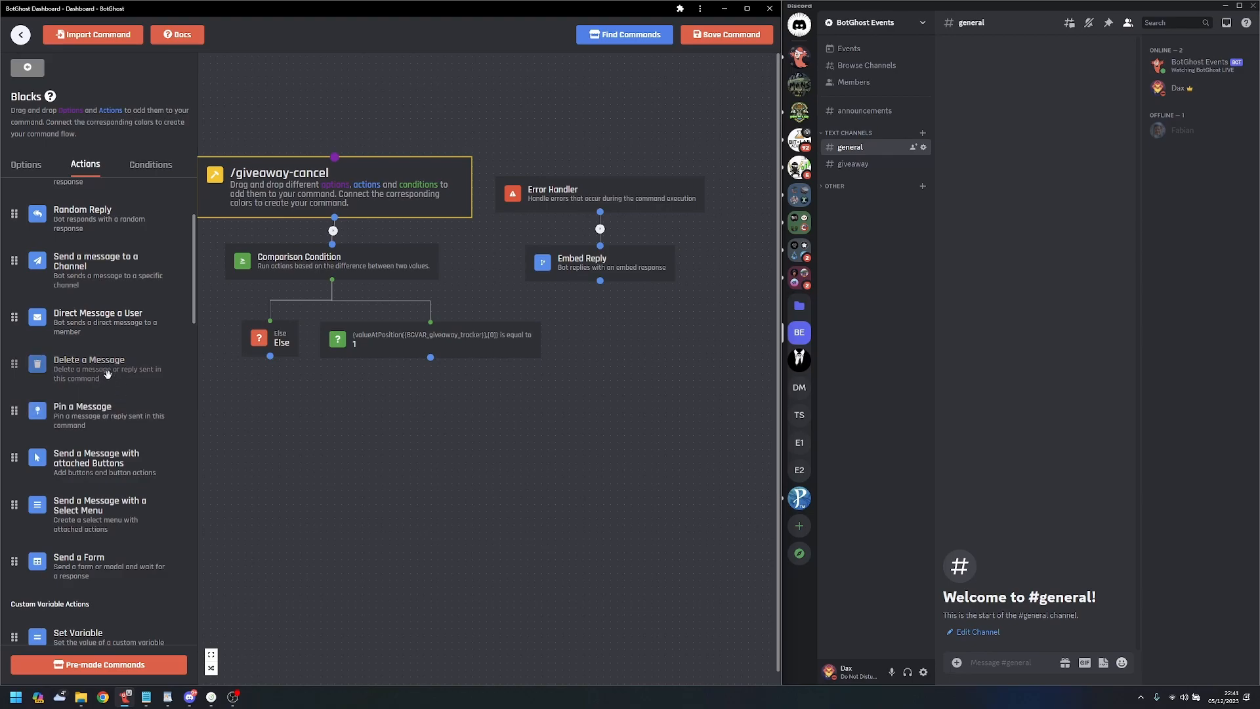
{"action": "scroll", "coordinate": [110, 362], "scroll_direction": "up", "scroll_amount": 2}
{"action": "scroll", "coordinate": [112, 364], "scroll_direction": "up", "scroll_amount": 2}
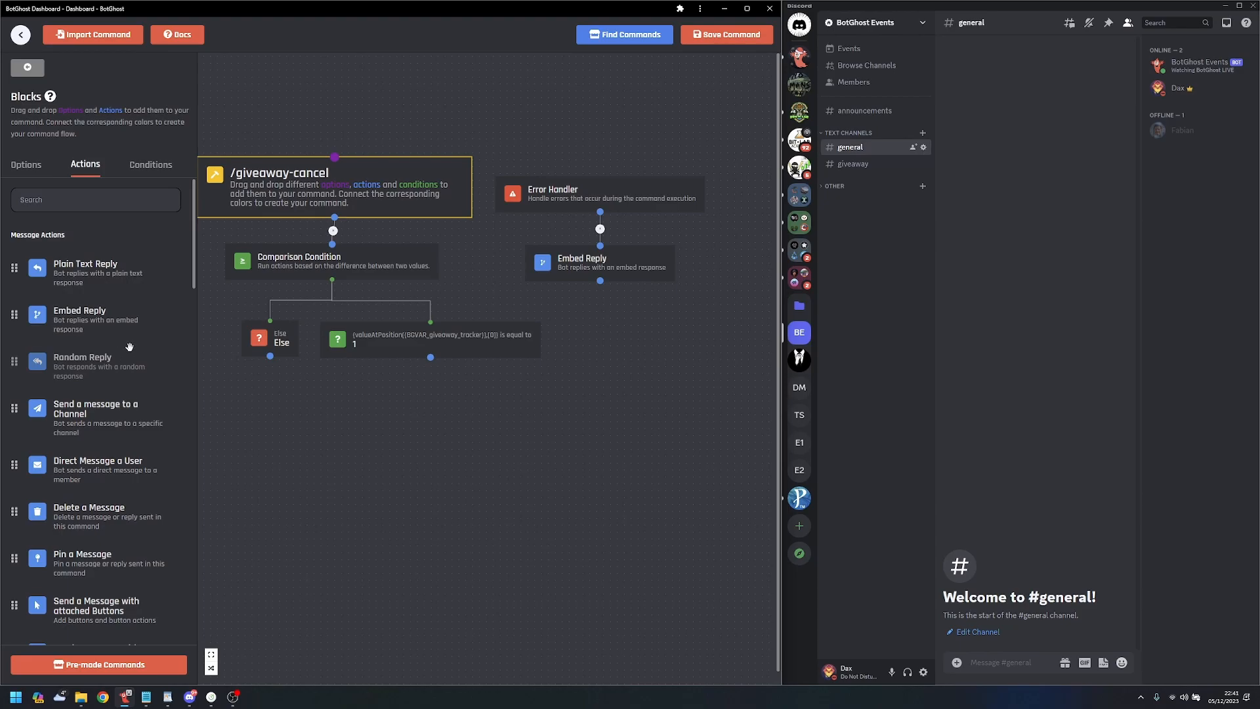
{"action": "scroll", "coordinate": [119, 344], "scroll_direction": "down", "scroll_amount": 2}
{"action": "left_click_drag", "start_coordinate": [112, 412], "coordinate": [351, 454]}
{"action": "left_click", "coordinate": [658, 187]}
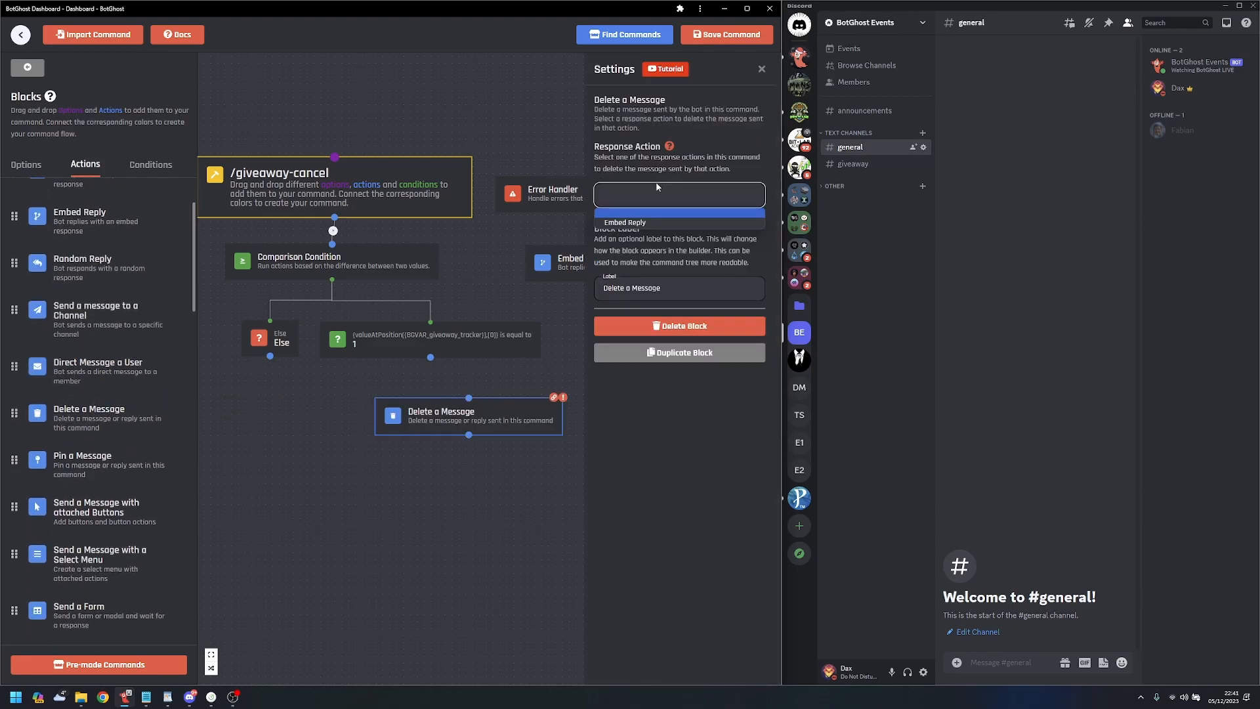
{"action": "left_click", "coordinate": [624, 221]}
{"action": "left_click", "coordinate": [679, 326]}
- Add a Send an API Request block under the equal-to-1 condition and name the request del-msg
{"action": "scroll", "coordinate": [127, 493], "scroll_direction": "down", "scroll_amount": 2}
{"action": "scroll", "coordinate": [124, 499], "scroll_direction": "down", "scroll_amount": 2}
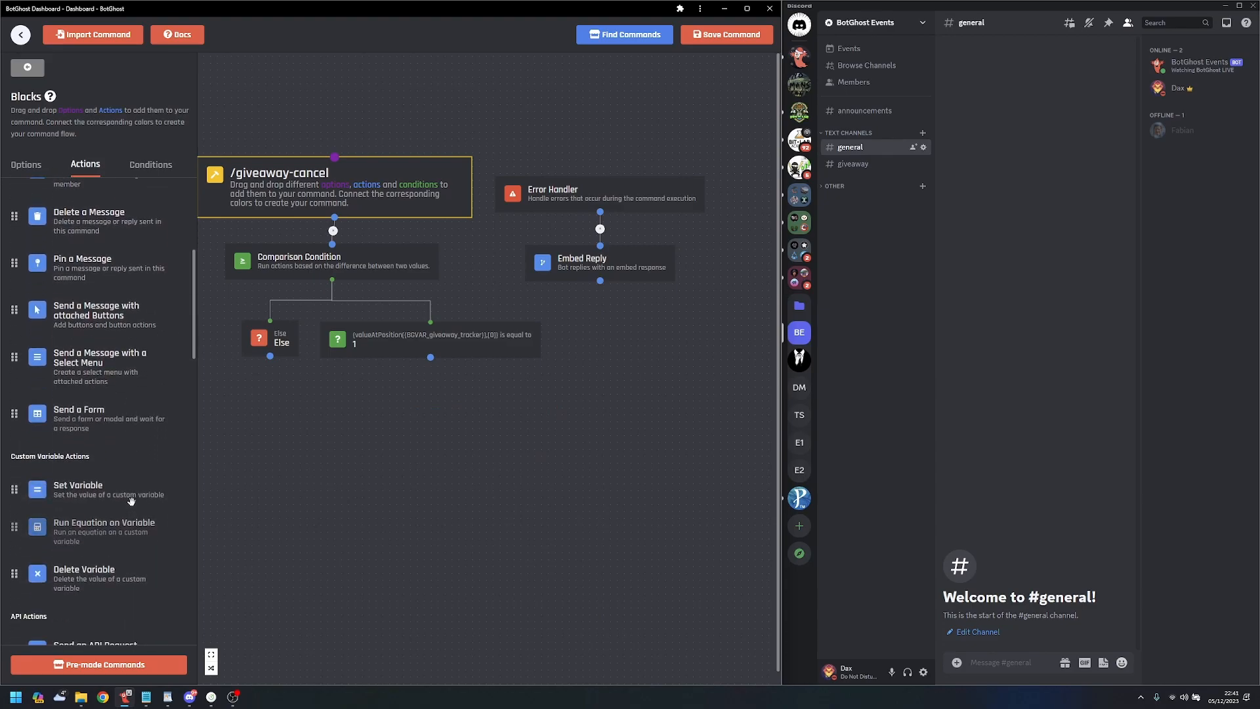
{"action": "scroll", "coordinate": [116, 506], "scroll_direction": "down", "scroll_amount": 1}
{"action": "left_click_drag", "start_coordinate": [105, 600], "coordinate": [383, 403]}
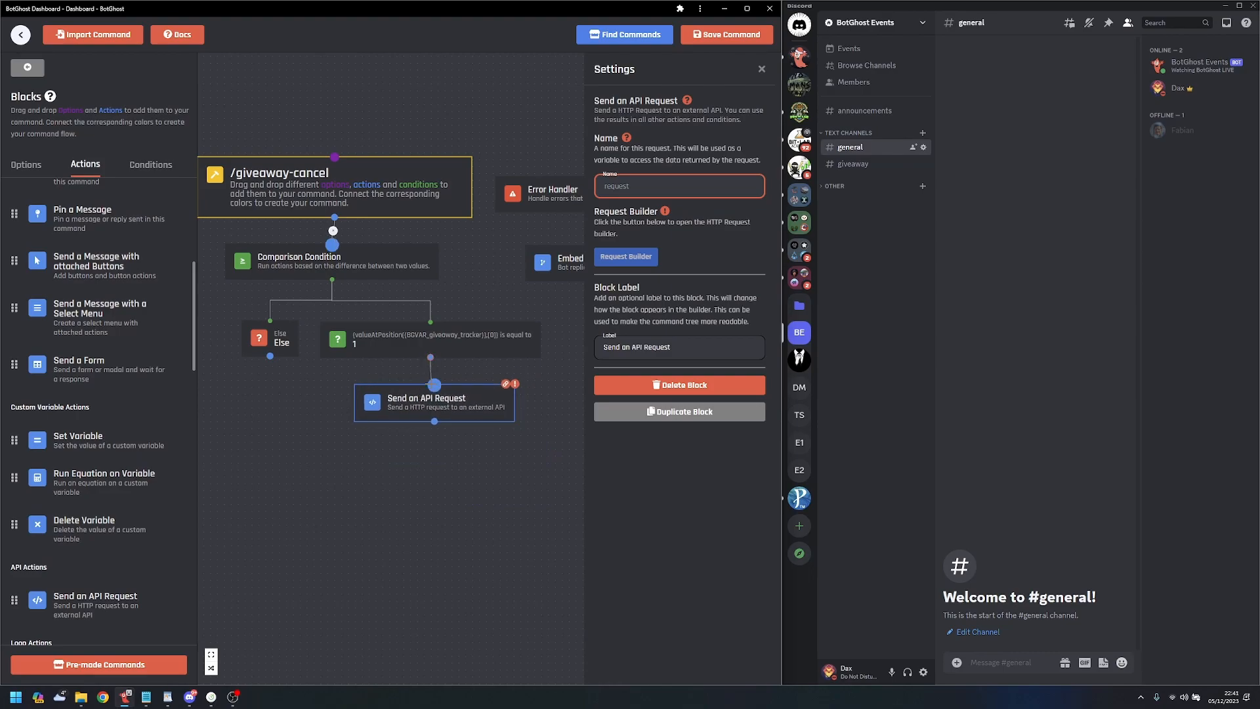
{"action": "left_click", "coordinate": [679, 189]}
{"action": "type", "text": "del-msg"}
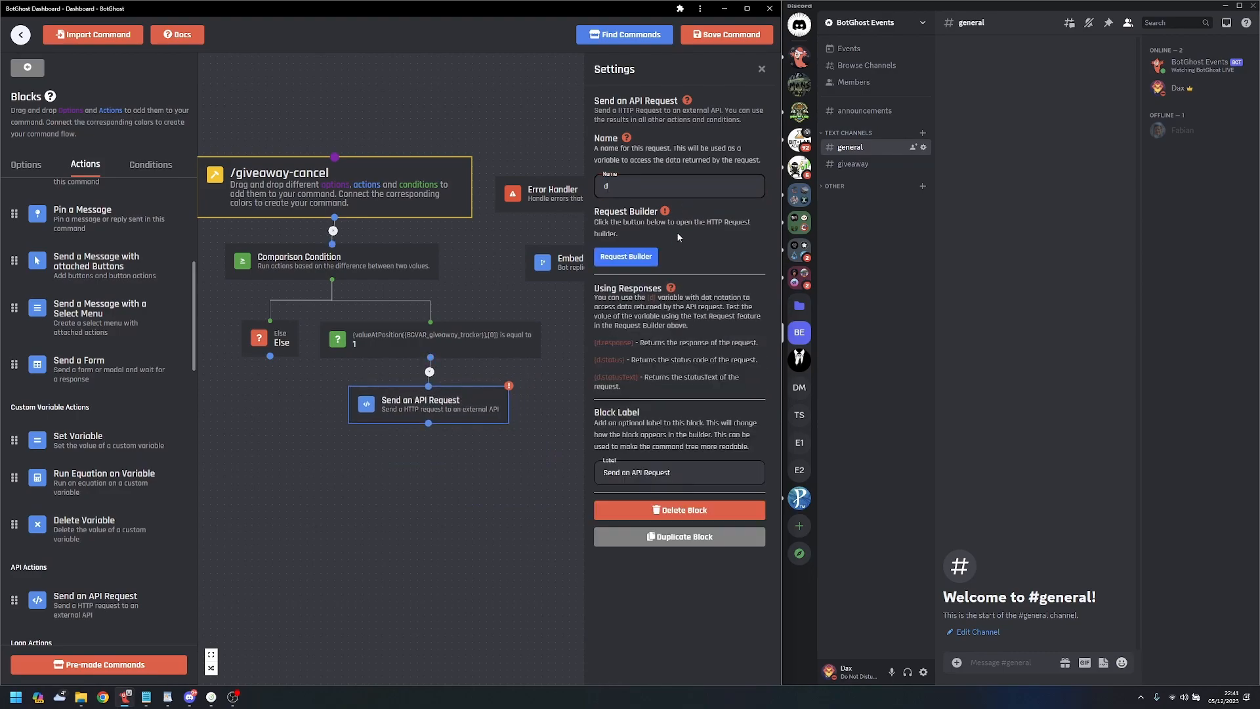
{"action": "left_click", "coordinate": [625, 256]}
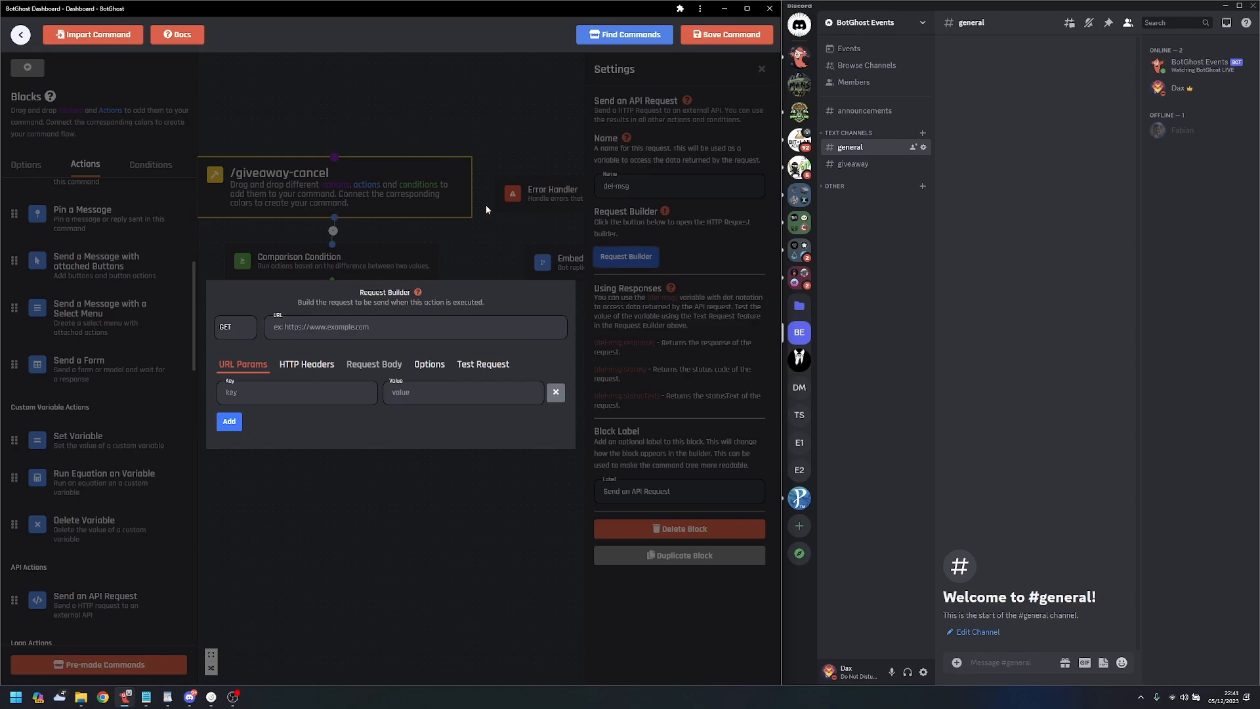
{"action": "left_click", "coordinate": [235, 327]}
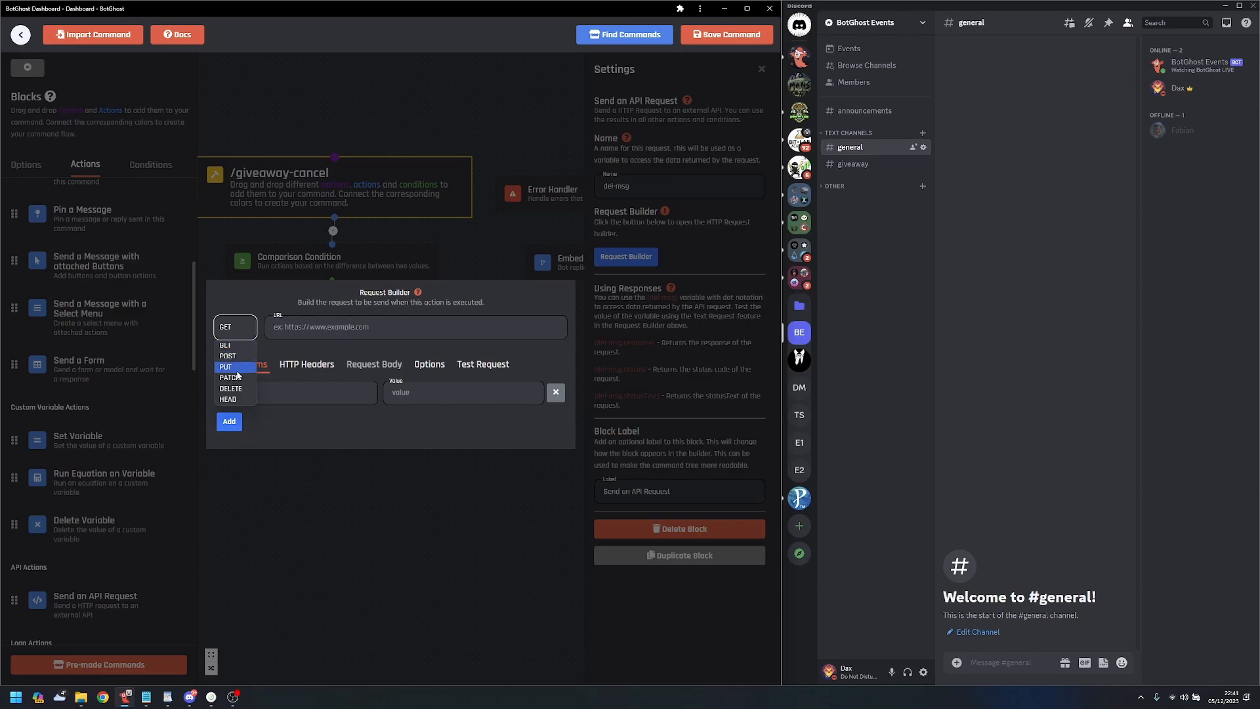
{"action": "left_click", "coordinate": [230, 388]}
{"action": "left_click", "coordinate": [356, 331]}
{"action": "type", "text": "https://discord/"}
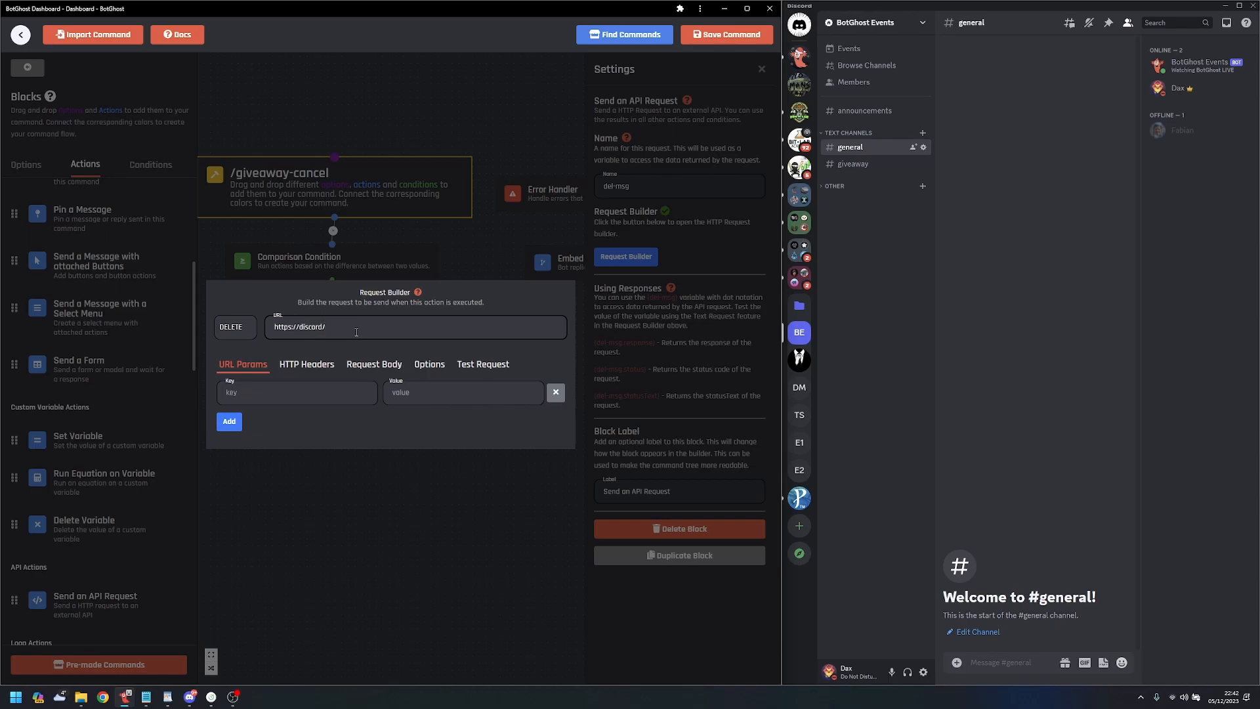
{"action": "key", "text": "BackSpace"}
{"action": "type", "text": ".com/api/v10/channels/"}
- Extend the request URL with the announcements channel's ID, /messages/ and the copied get-msg response variable
{"action": "right_click", "coordinate": [869, 111]}
{"action": "left_click", "coordinate": [912, 303]}
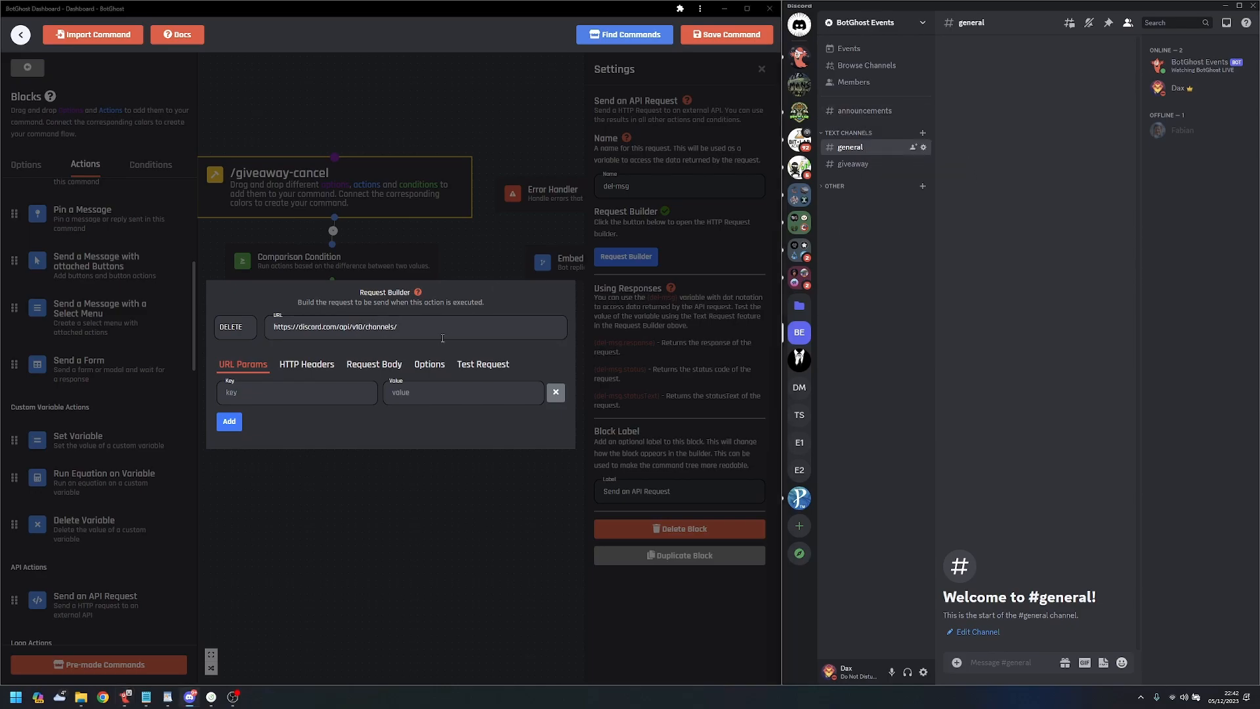
{"action": "key", "text": "ctrl+v"}
{"action": "type", "text": "/me"}
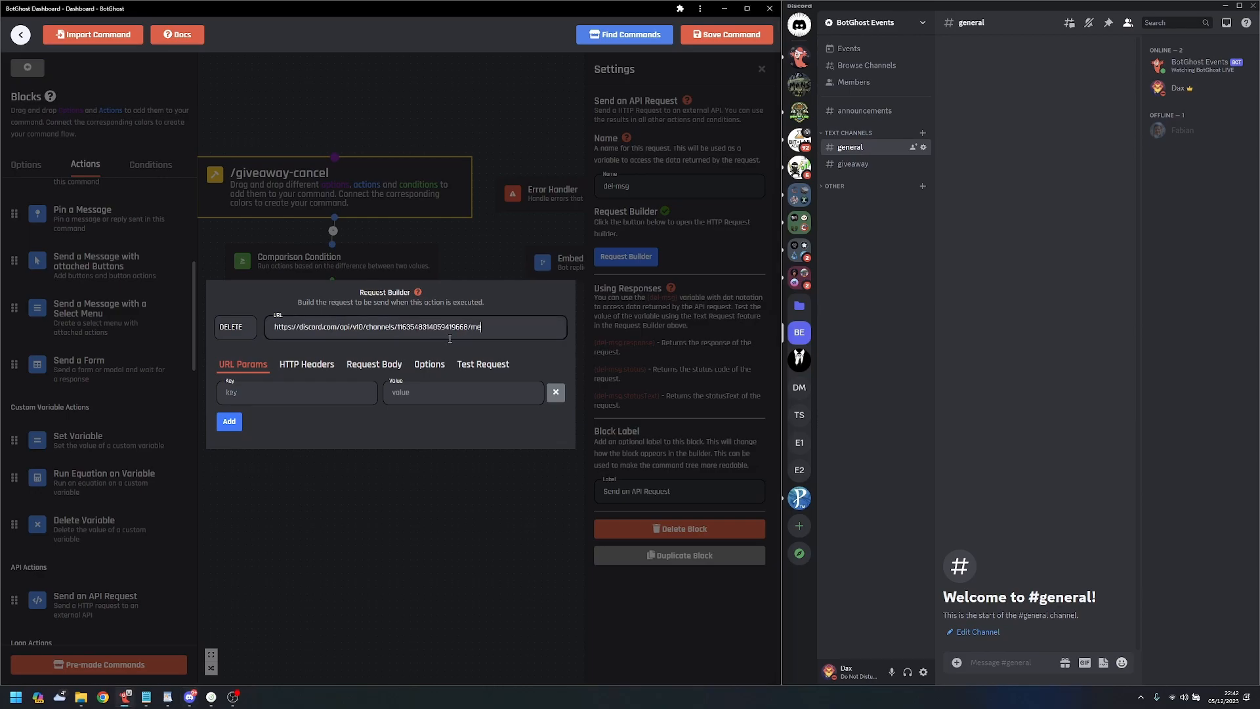
{"action": "type", "text": "ssages/"}
{"action": "key", "text": "super+v"}
{"action": "left_click", "coordinate": [561, 505]}
- Add an HTTP header with key Authorization and value Bot {TOKEN_SECRET}, and close the Request Builder
{"action": "left_click", "coordinate": [307, 364]}
{"action": "left_click", "coordinate": [317, 388]}
{"action": "type", "text": "Authorization"}
{"action": "key", "text": "Tab"}
{"action": "type", "text": "Bot {TOKEN_SECRET"}
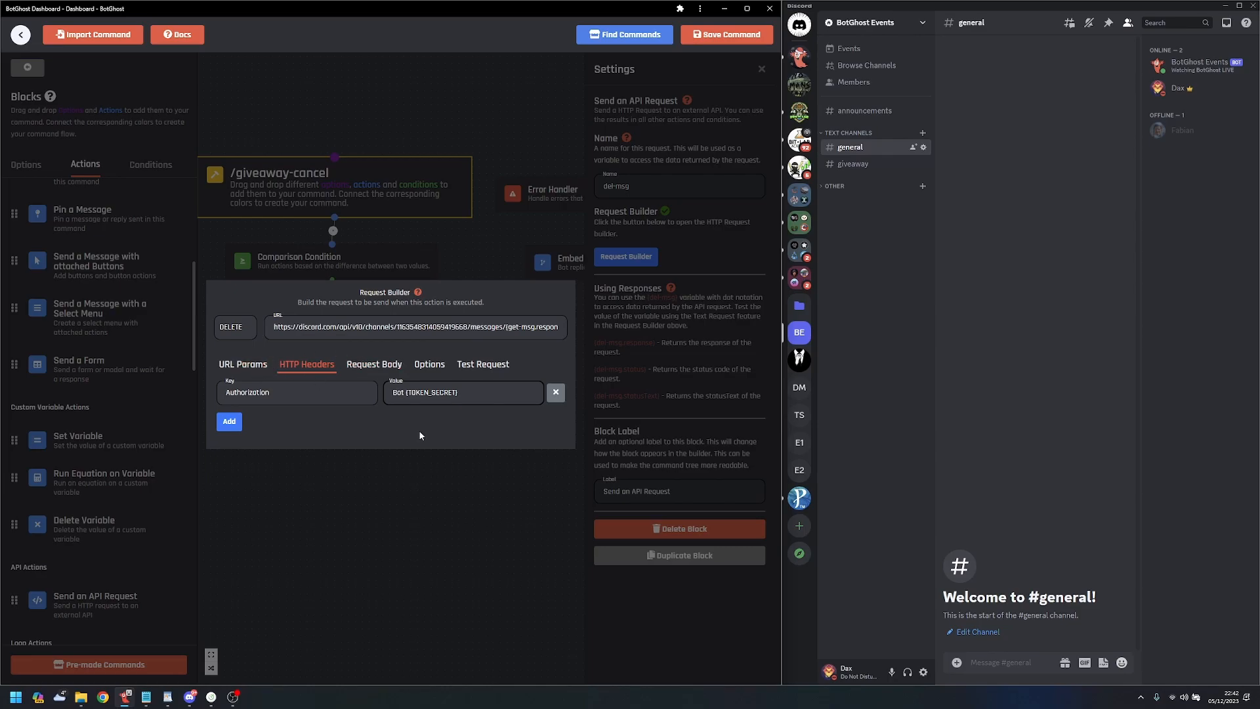
{"action": "left_click", "coordinate": [325, 496]}
- Add a Delete Variable block for giveaway_tracker and place it beneath the Send an API Request block
{"action": "left_click_drag", "start_coordinate": [328, 483], "coordinate": [403, 483]}
{"action": "scroll", "coordinate": [418, 477], "scroll_direction": "up", "scroll_amount": 1}
{"action": "left_click_drag", "start_coordinate": [500, 403], "coordinate": [504, 398]}
{"action": "left_click_drag", "start_coordinate": [350, 424], "coordinate": [261, 378]}
{"action": "scroll", "coordinate": [99, 393], "scroll_direction": "up", "scroll_amount": 5}
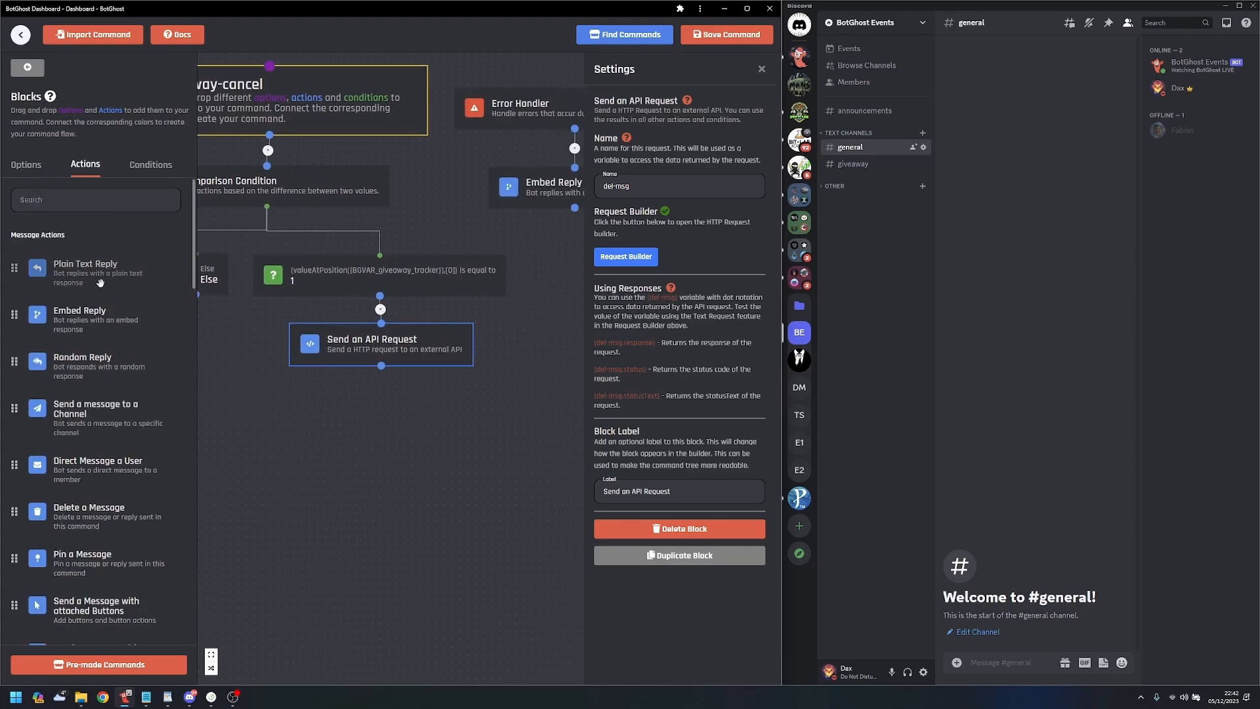
{"action": "scroll", "coordinate": [102, 406], "scroll_direction": "down", "scroll_amount": 2}
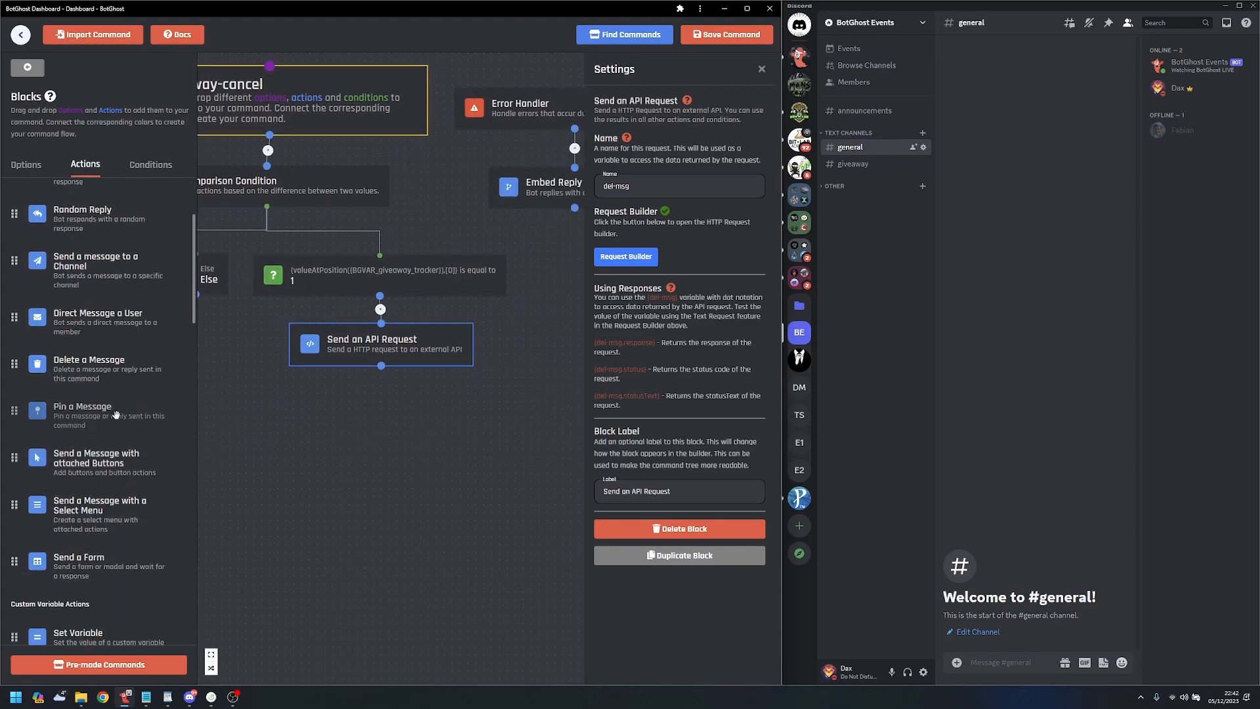
{"action": "scroll", "coordinate": [117, 389], "scroll_direction": "down", "scroll_amount": 1}
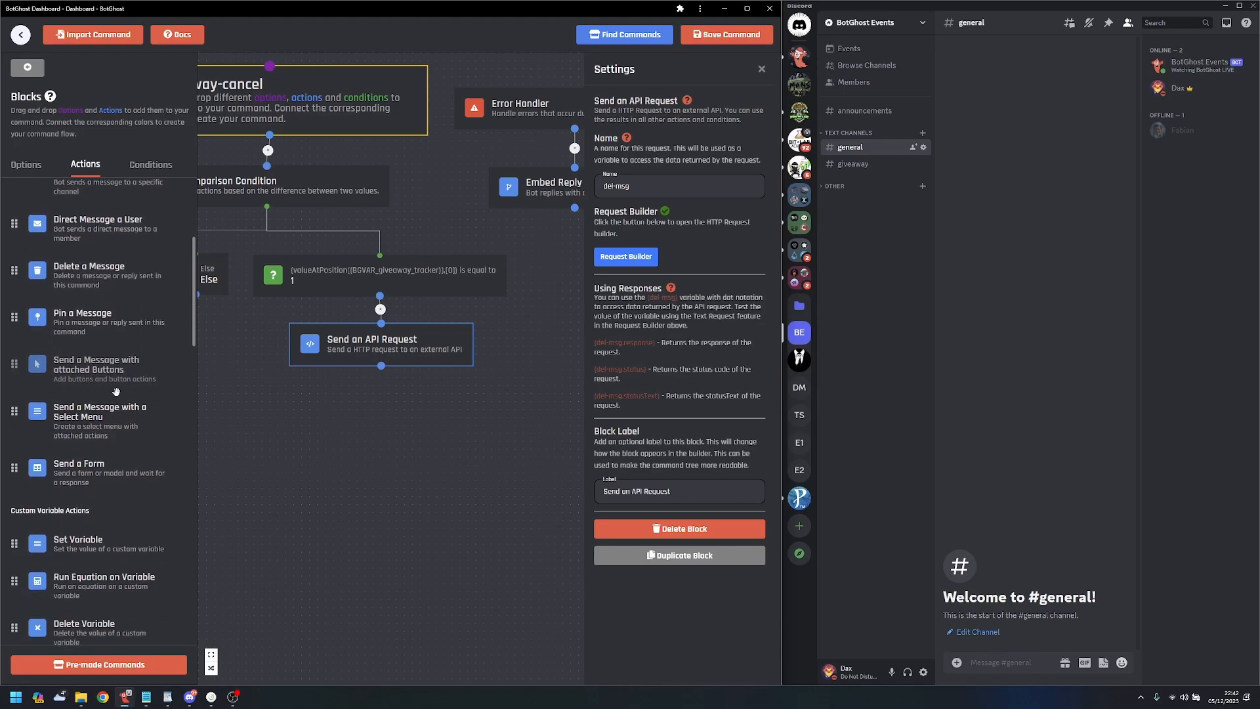
{"action": "scroll", "coordinate": [118, 399], "scroll_direction": "down", "scroll_amount": 3}
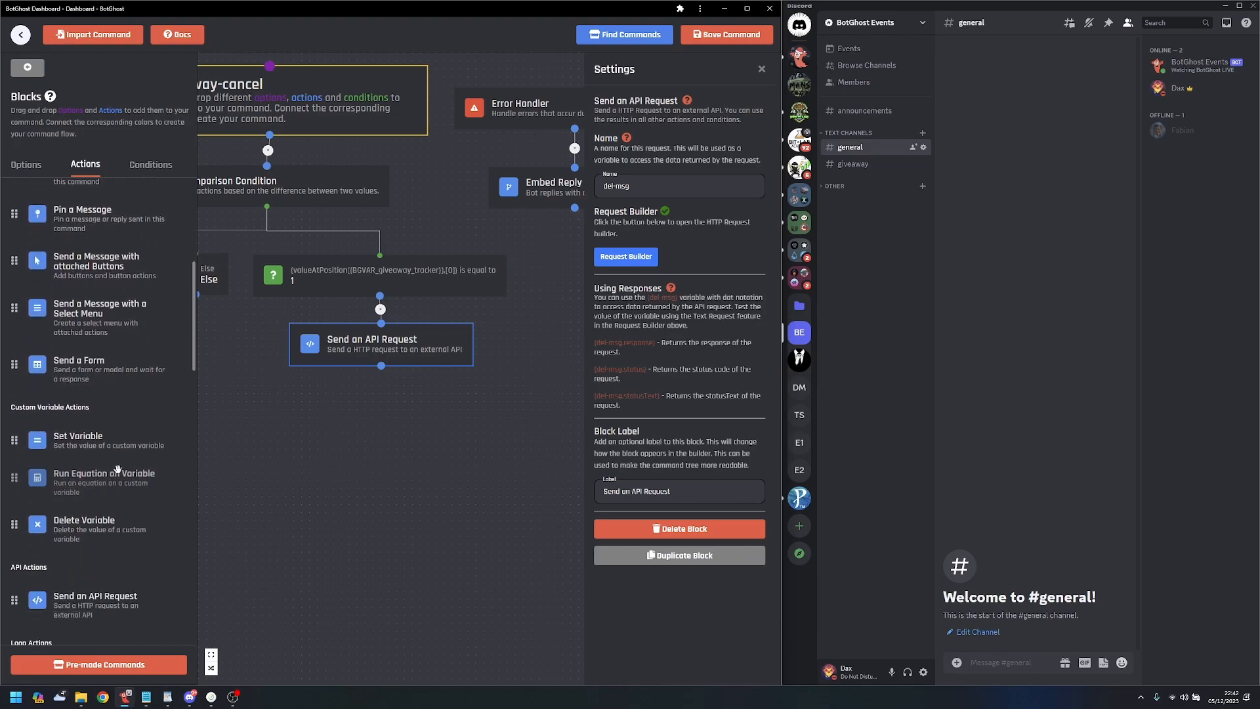
{"action": "left_click_drag", "start_coordinate": [85, 525], "coordinate": [394, 463]}
{"action": "left_click", "coordinate": [667, 168]}
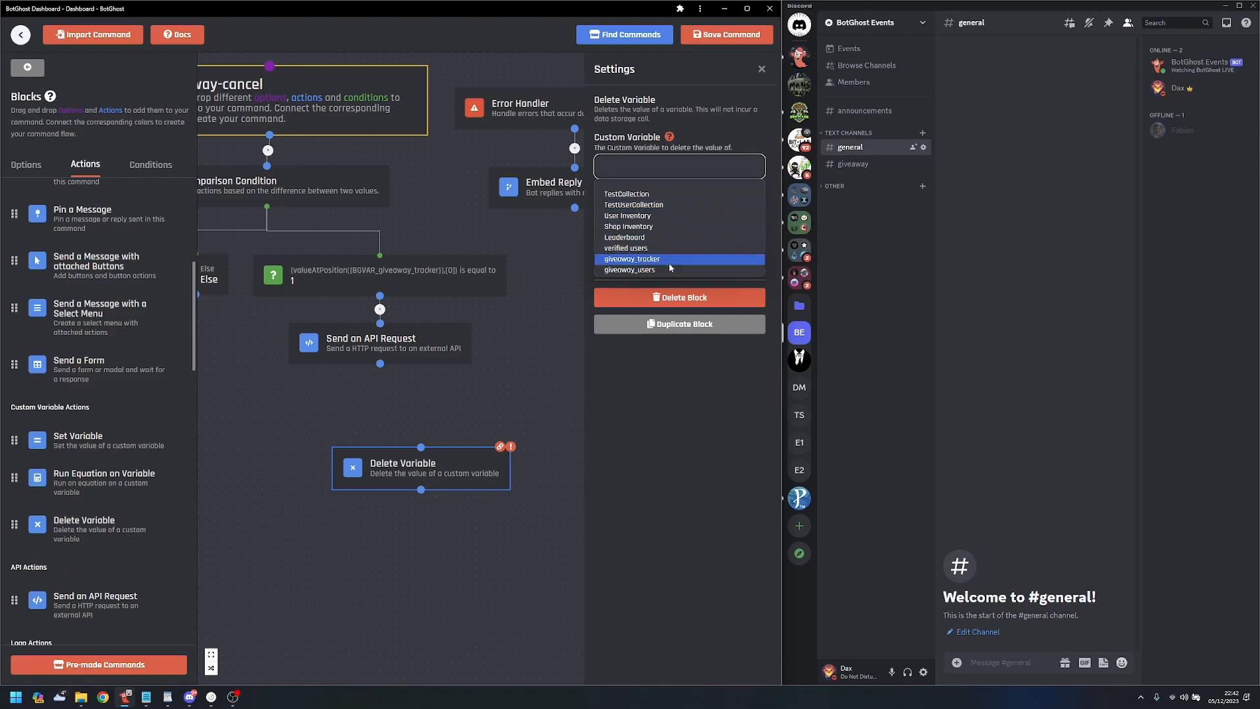
{"action": "left_click", "coordinate": [653, 259]}
{"action": "left_click_drag", "start_coordinate": [460, 488], "coordinate": [421, 430]}
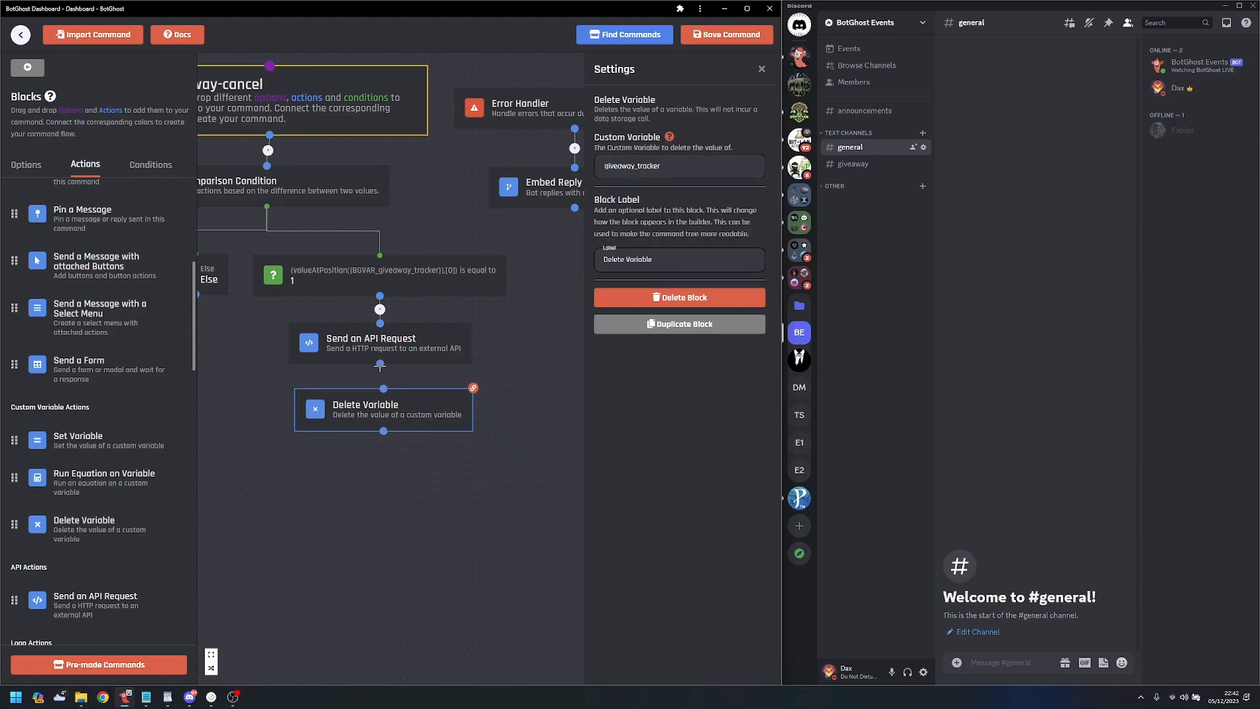
- Duplicate the Delete Variable block, set the copy's variable to giveaway_users, and connect it below the first one
{"action": "left_click", "coordinate": [680, 324]}
{"action": "left_click_drag", "start_coordinate": [569, 402], "coordinate": [391, 493]}
{"action": "left_click", "coordinate": [681, 167]}
{"action": "left_click", "coordinate": [629, 269]}
{"action": "left_click_drag", "start_coordinate": [380, 428], "coordinate": [392, 475]}
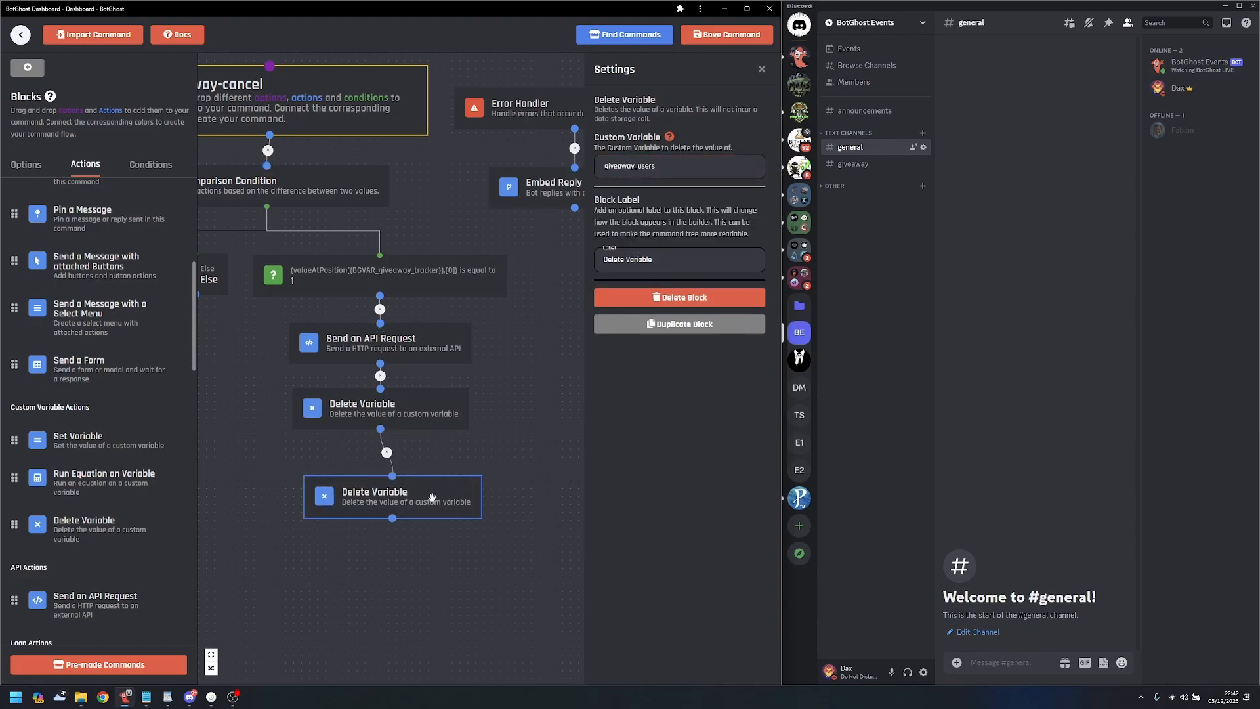
{"action": "scroll", "coordinate": [438, 531], "scroll_direction": "down", "scroll_amount": 2}
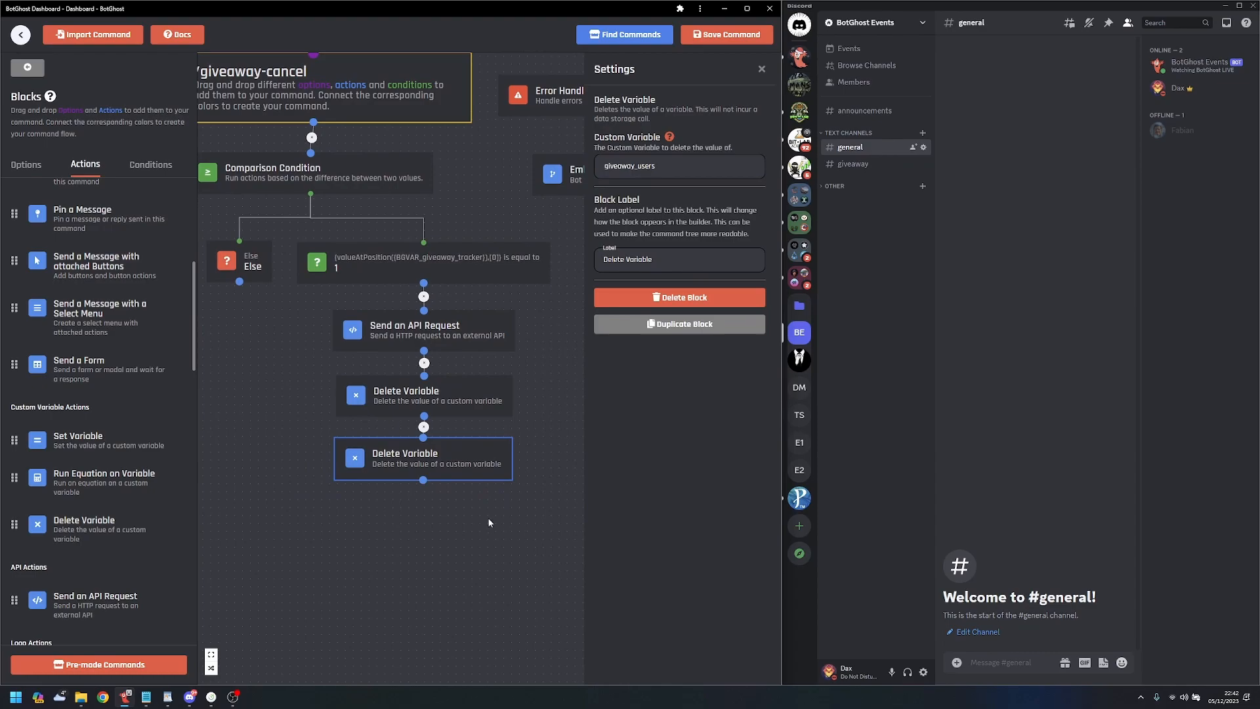
{"action": "left_click", "coordinate": [553, 348]}
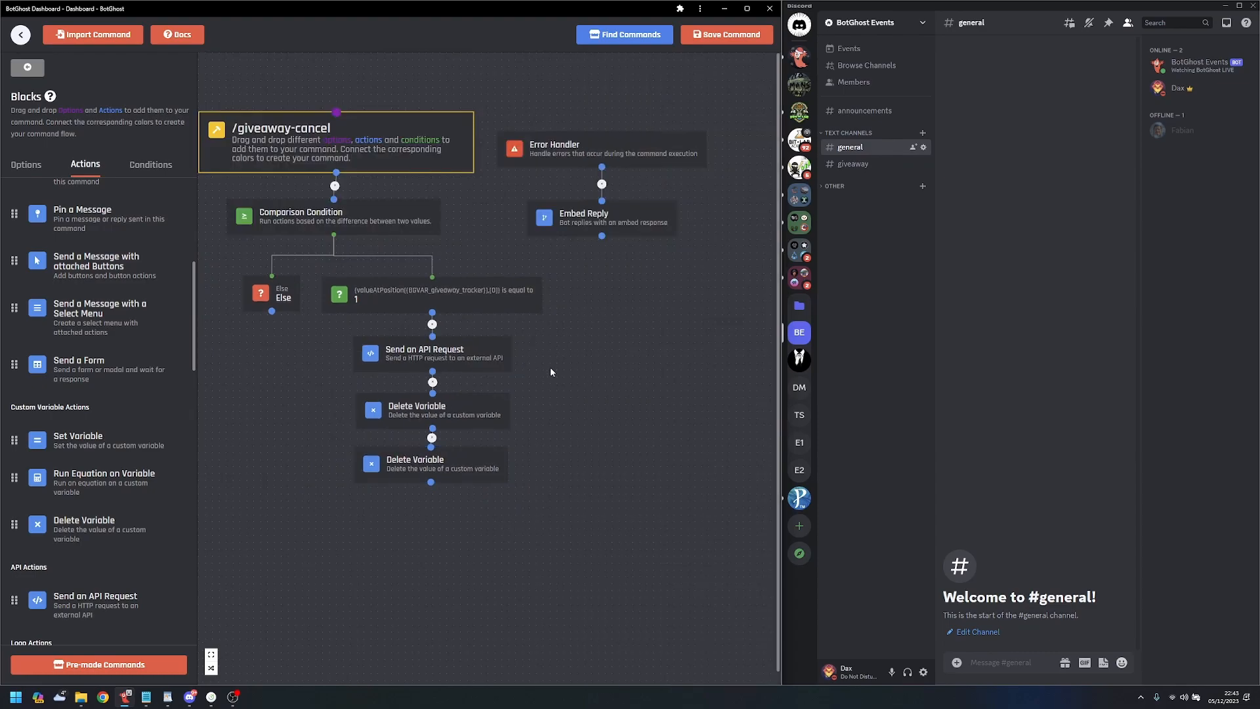
- Add a Plain Text Reply block below the second Delete Variable block with the content "Giveaway cancelled"
{"action": "left_click_drag", "start_coordinate": [538, 435], "coordinate": [535, 356]}
{"action": "scroll", "coordinate": [125, 296], "scroll_direction": "up", "scroll_amount": 5}
{"action": "left_click_drag", "start_coordinate": [103, 276], "coordinate": [459, 452]}
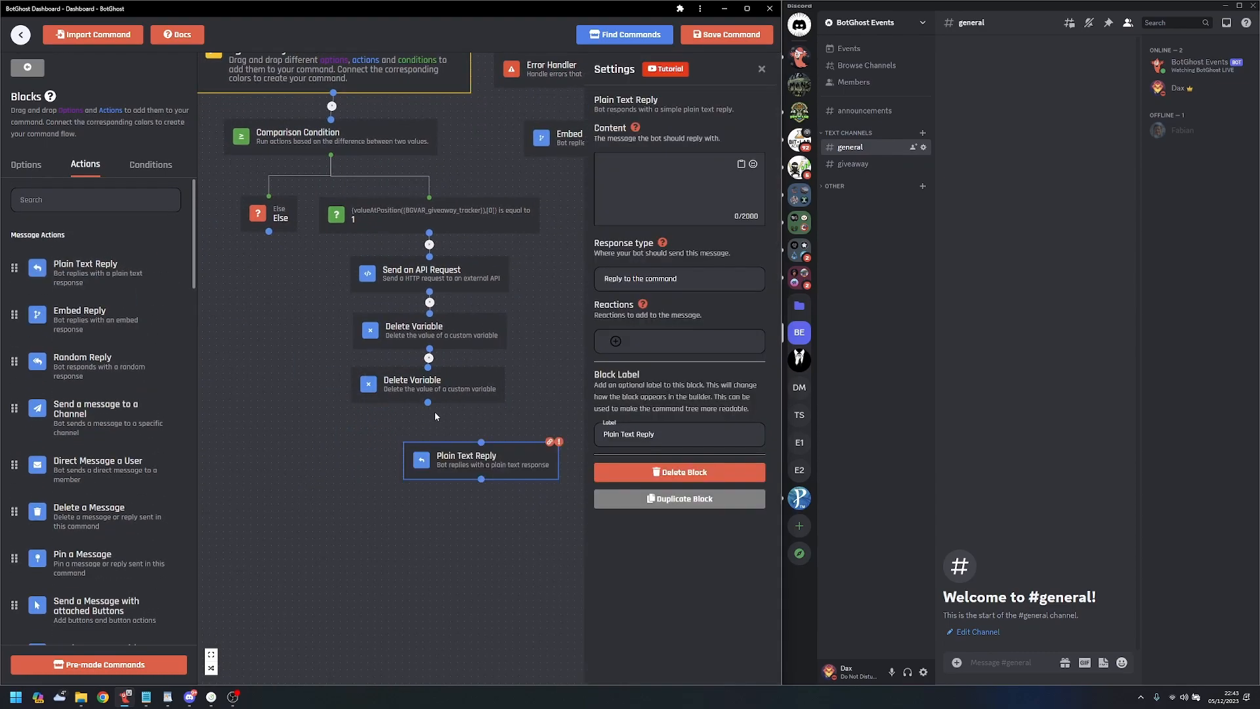
{"action": "left_click_drag", "start_coordinate": [429, 405], "coordinate": [481, 442]}
{"action": "left_click", "coordinate": [643, 184]}
{"action": "type", "text": "diveaway cancell"}
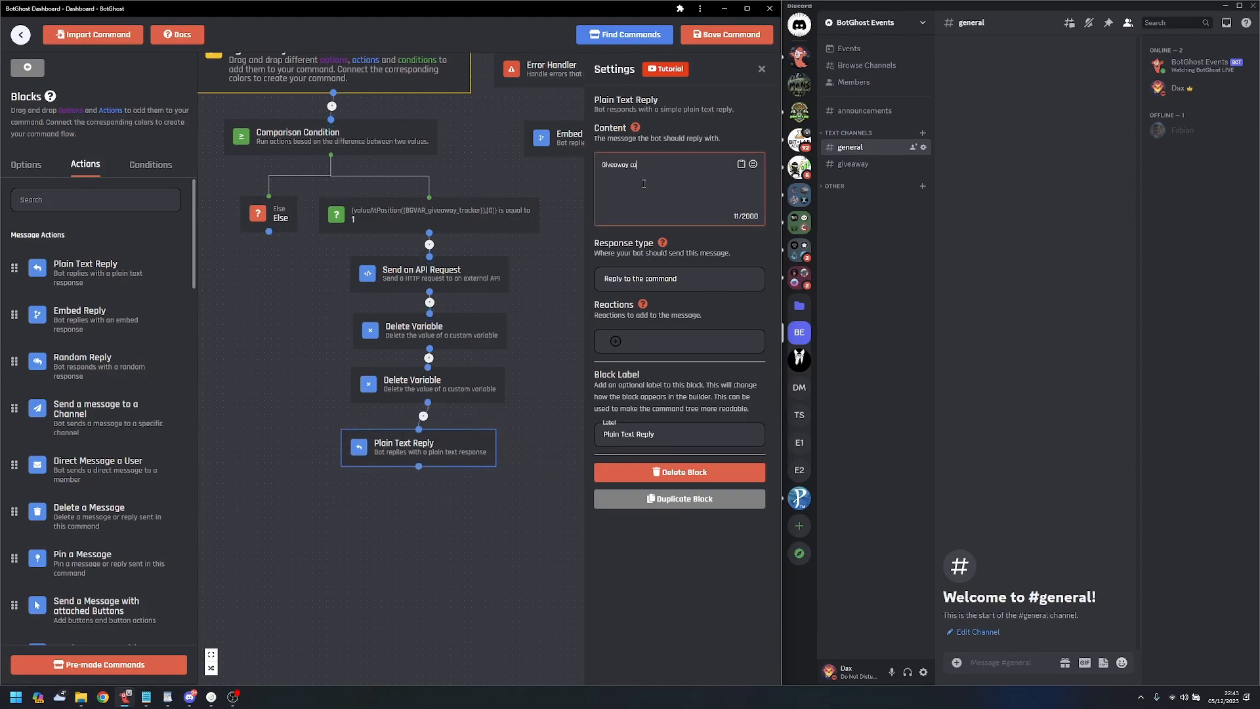
{"action": "type", "text": "ed"}
{"action": "left_click", "coordinate": [522, 307]}
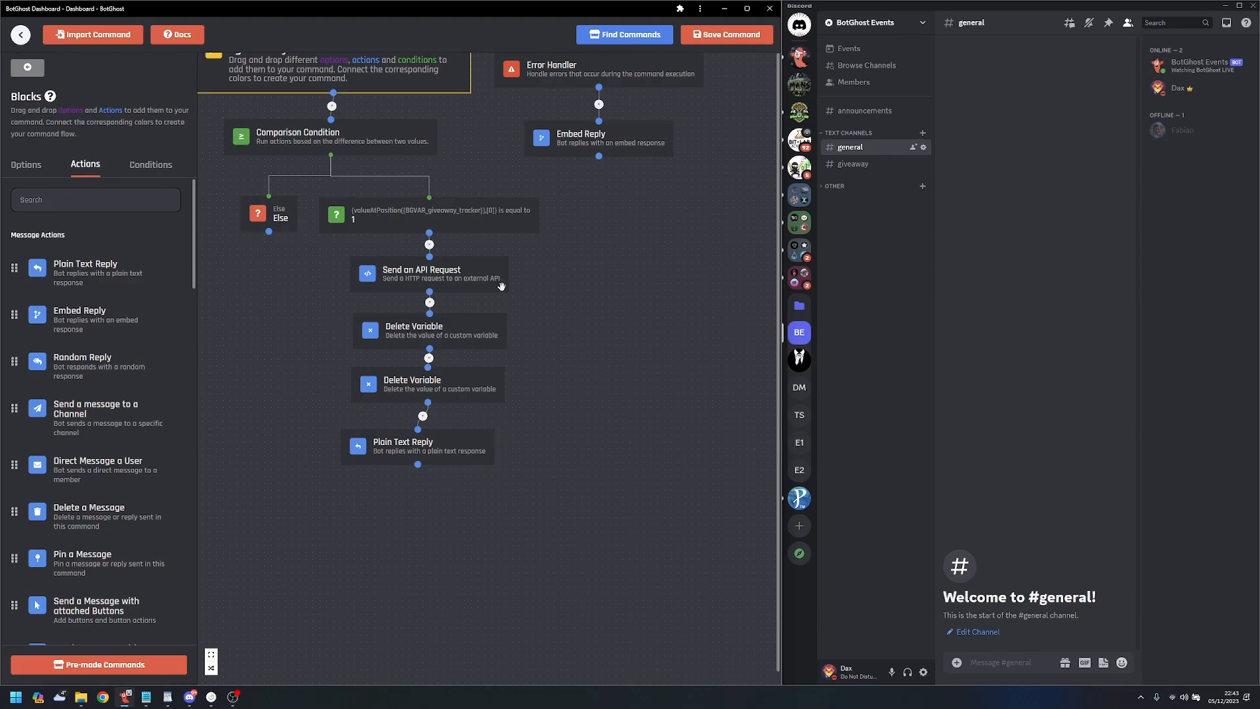
- Review the del-msg request's method and URL and the Plain Text Reply block's settings
{"action": "left_click", "coordinate": [480, 271]}
{"action": "left_click", "coordinate": [522, 321]}
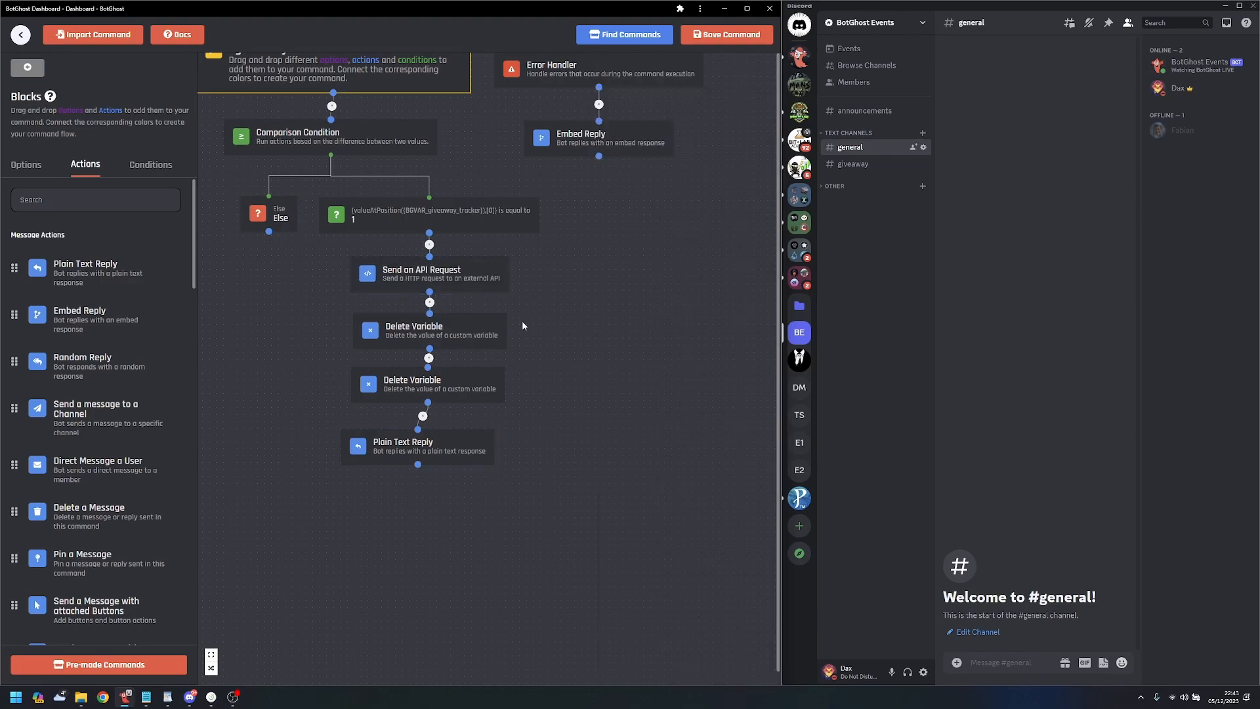
{"action": "left_click", "coordinate": [477, 280]}
{"action": "left_click", "coordinate": [626, 257]}
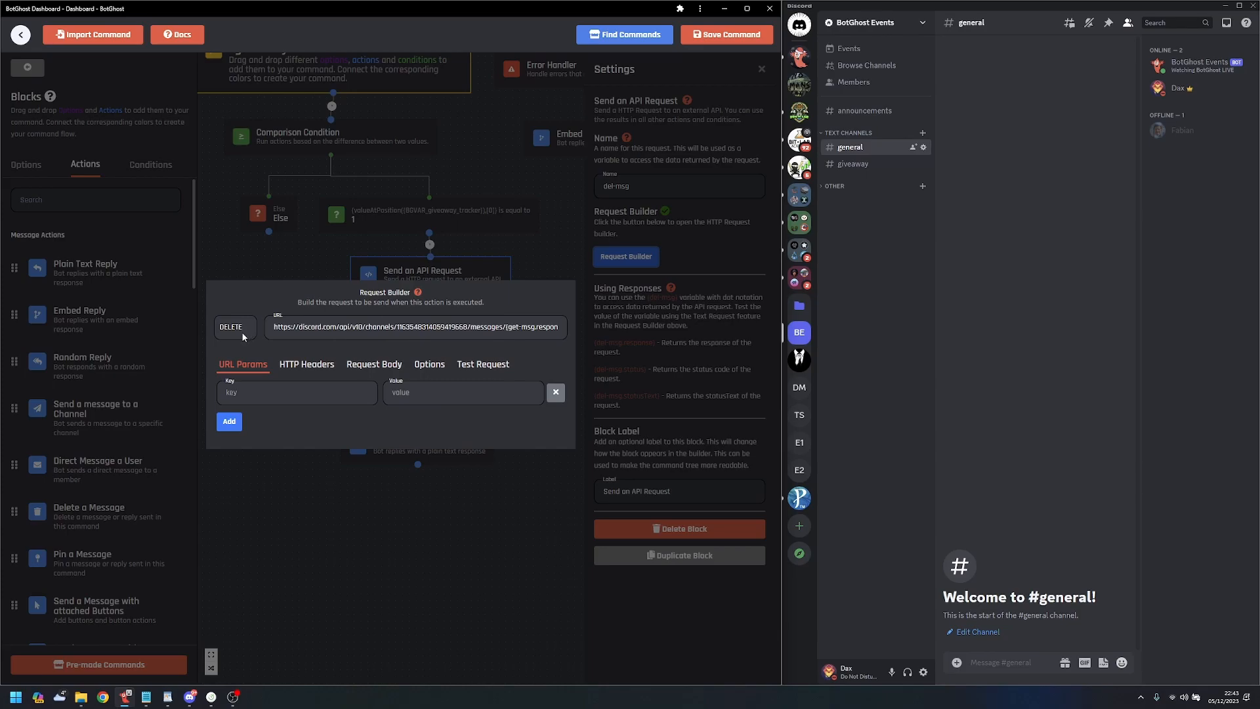
{"action": "left_click", "coordinate": [406, 518]}
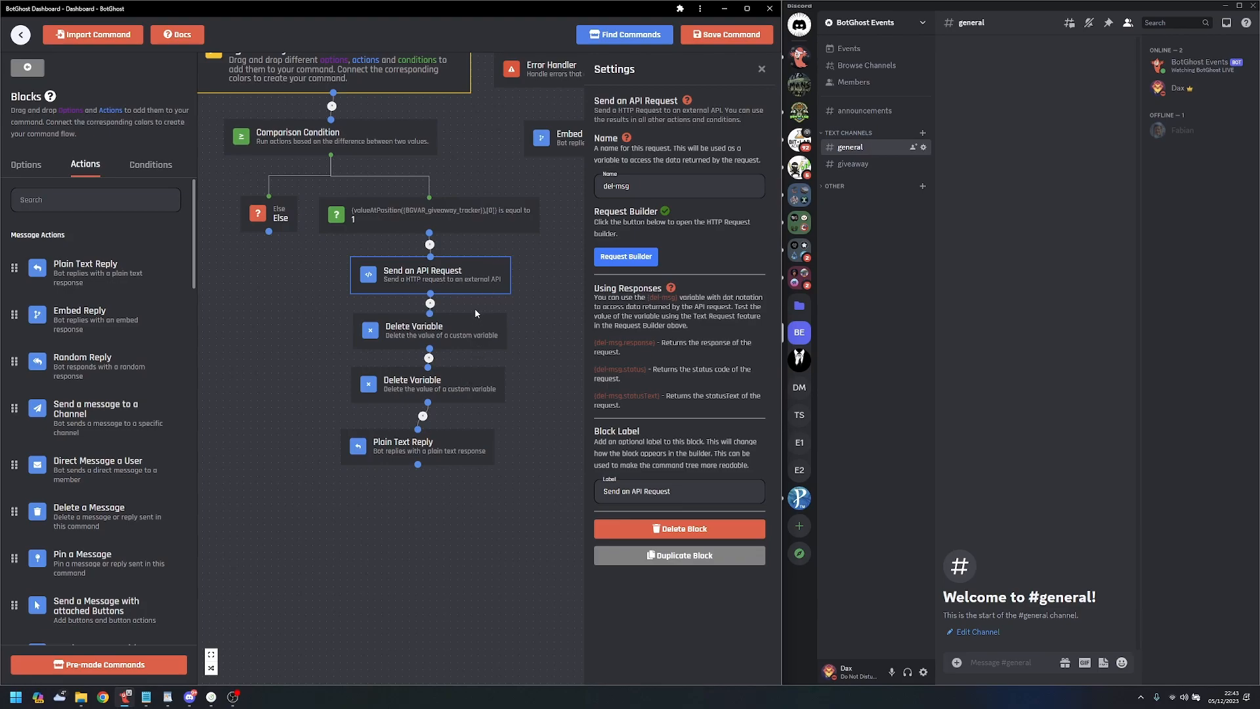
{"action": "left_click", "coordinate": [479, 458]}
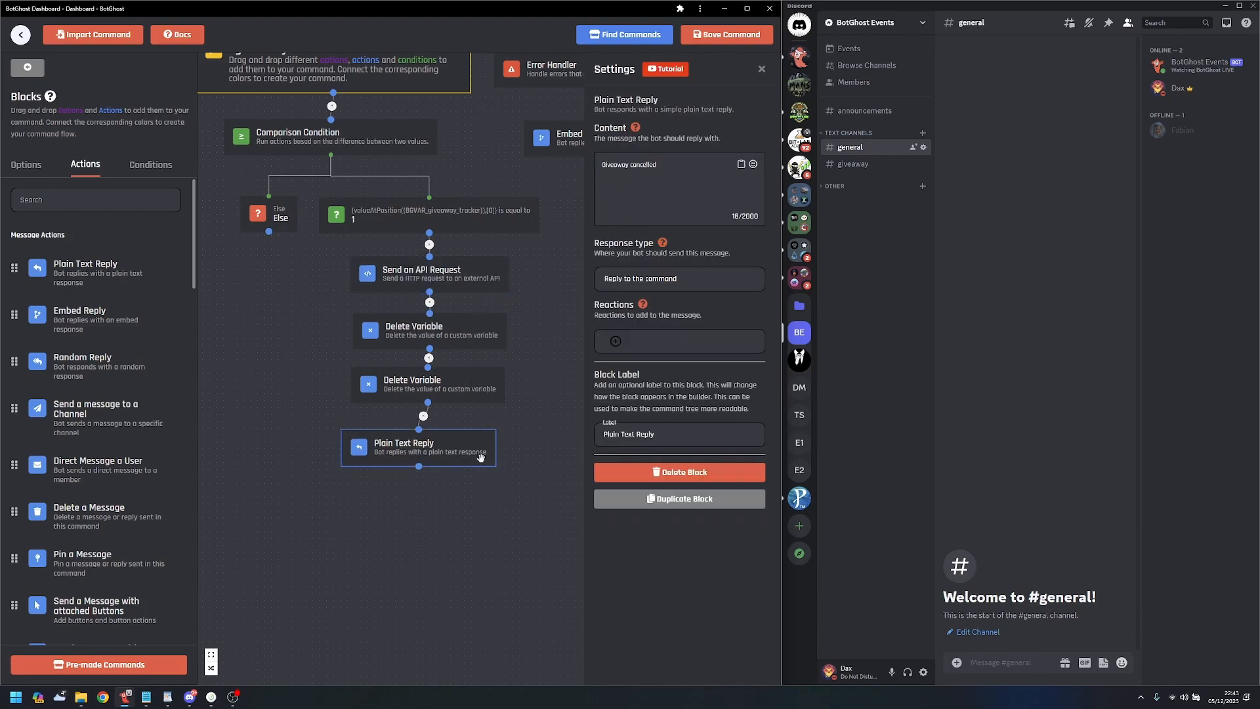
{"action": "left_click", "coordinate": [565, 306]}
- Choose the reply visibility option in the /giveaway-cancel command's settings and save the command
{"action": "scroll", "coordinate": [531, 276], "scroll_direction": "up", "scroll_amount": 5}
{"action": "scroll", "coordinate": [453, 249], "scroll_direction": "down", "scroll_amount": 6}
{"action": "left_click_drag", "start_coordinate": [469, 229], "coordinate": [529, 268]}
{"action": "left_click", "coordinate": [477, 200]}
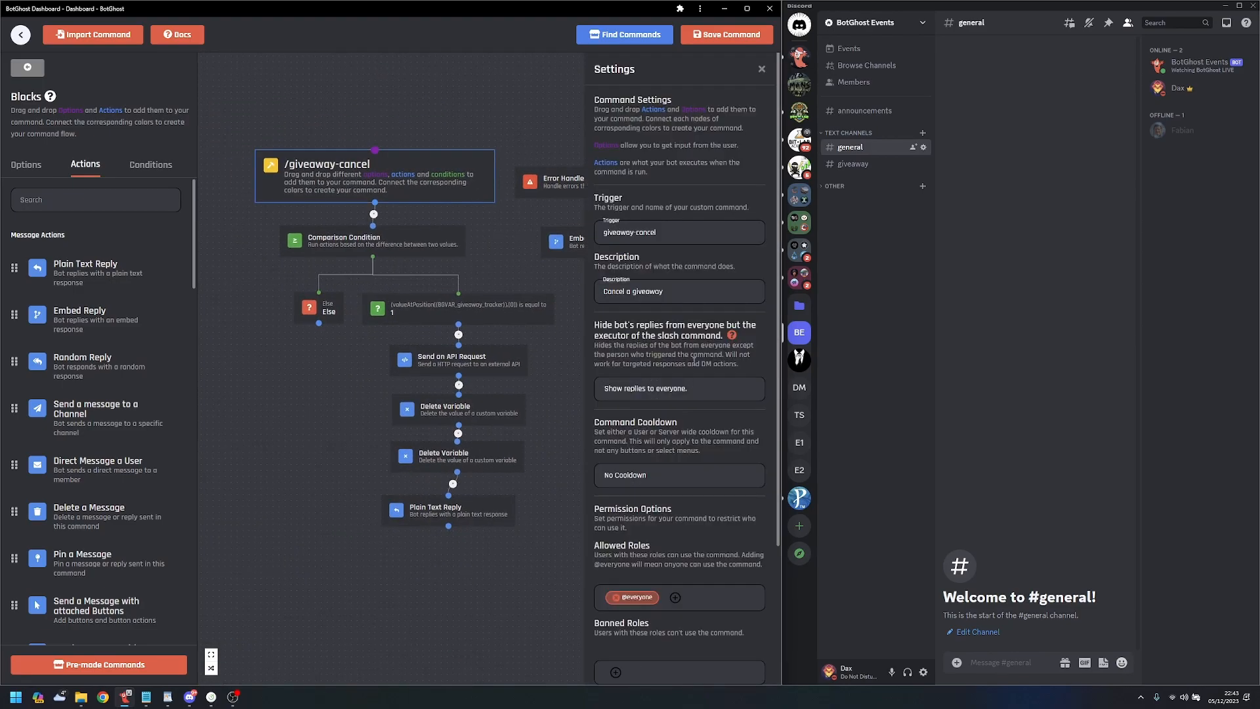
{"action": "left_click", "coordinate": [669, 388]}
{"action": "left_click", "coordinate": [630, 403]}
{"action": "left_click", "coordinate": [544, 393]}
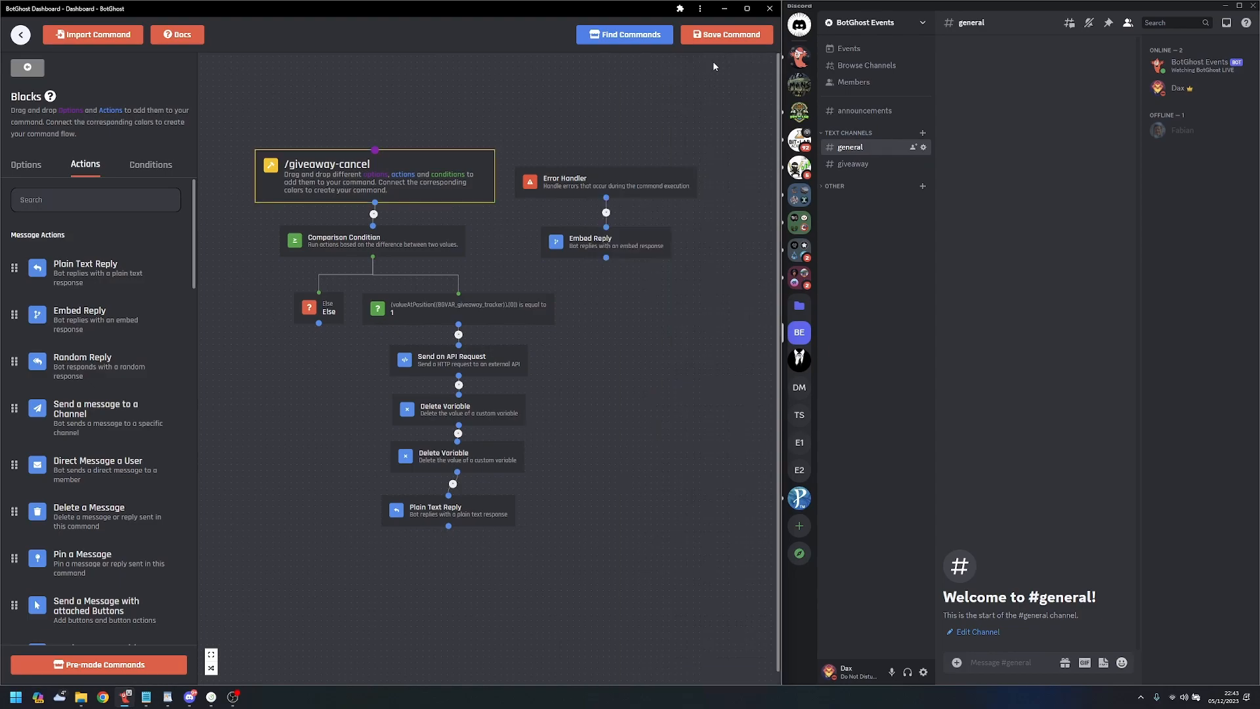
{"action": "key", "text": "ctrl+s"}
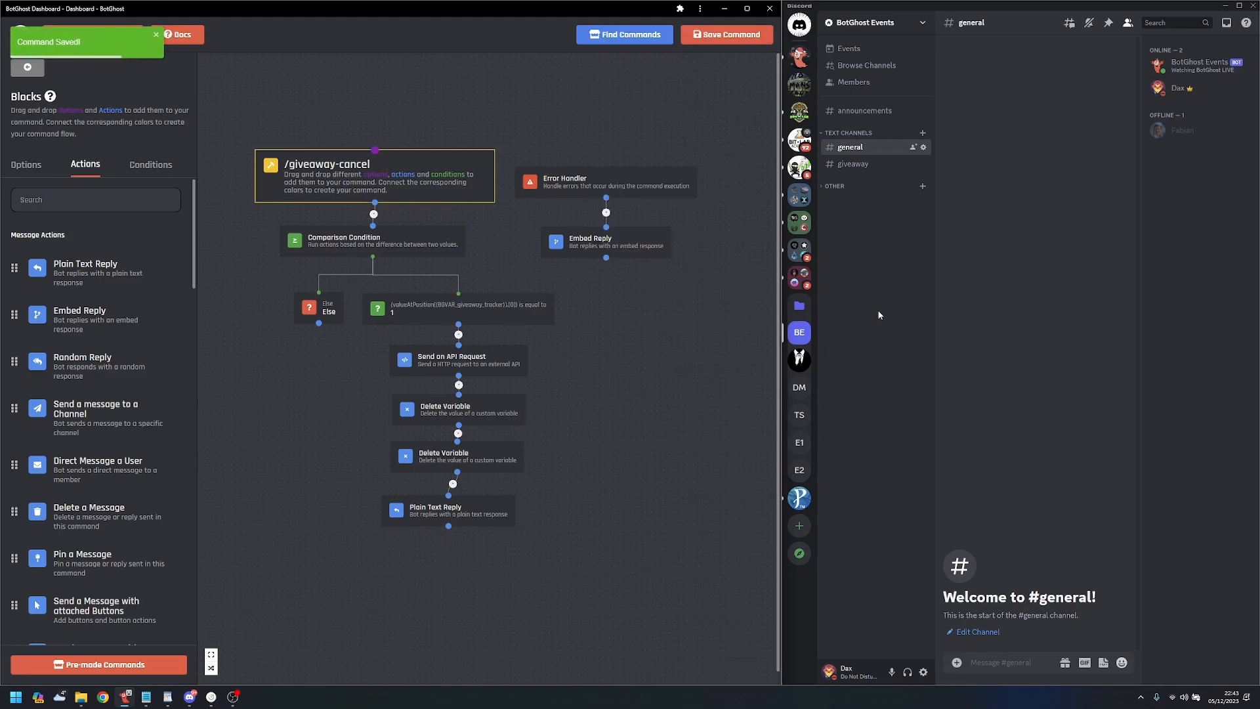
- In Discord's general channel, run /giveaway-create with the text "BG" and the time 1m
{"action": "left_click", "coordinate": [875, 150]}
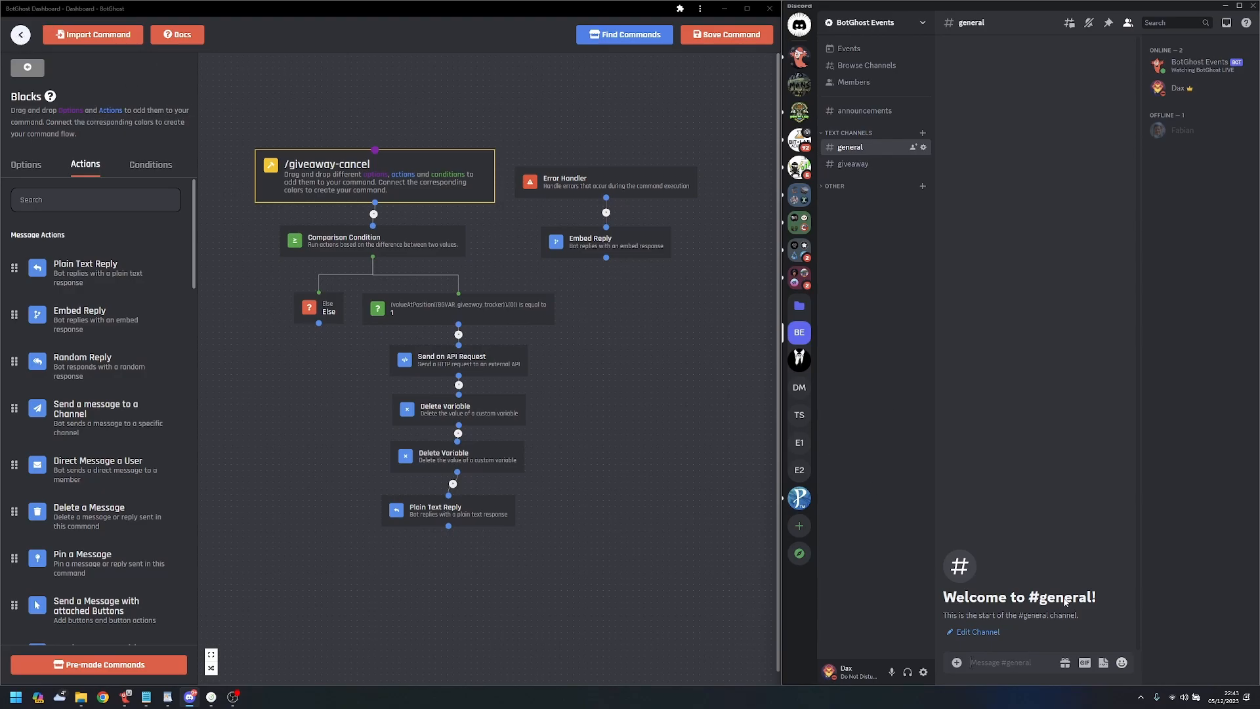
{"action": "type", "text": "/"}
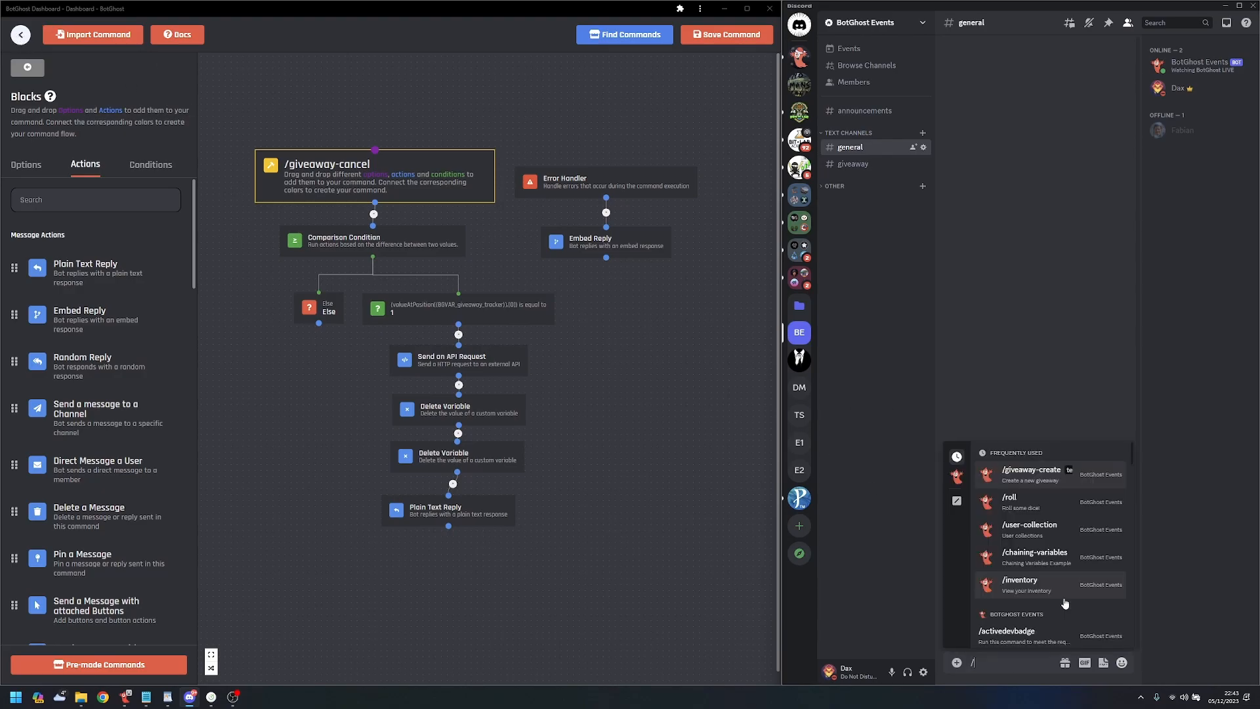
{"action": "type", "text": "cre"}
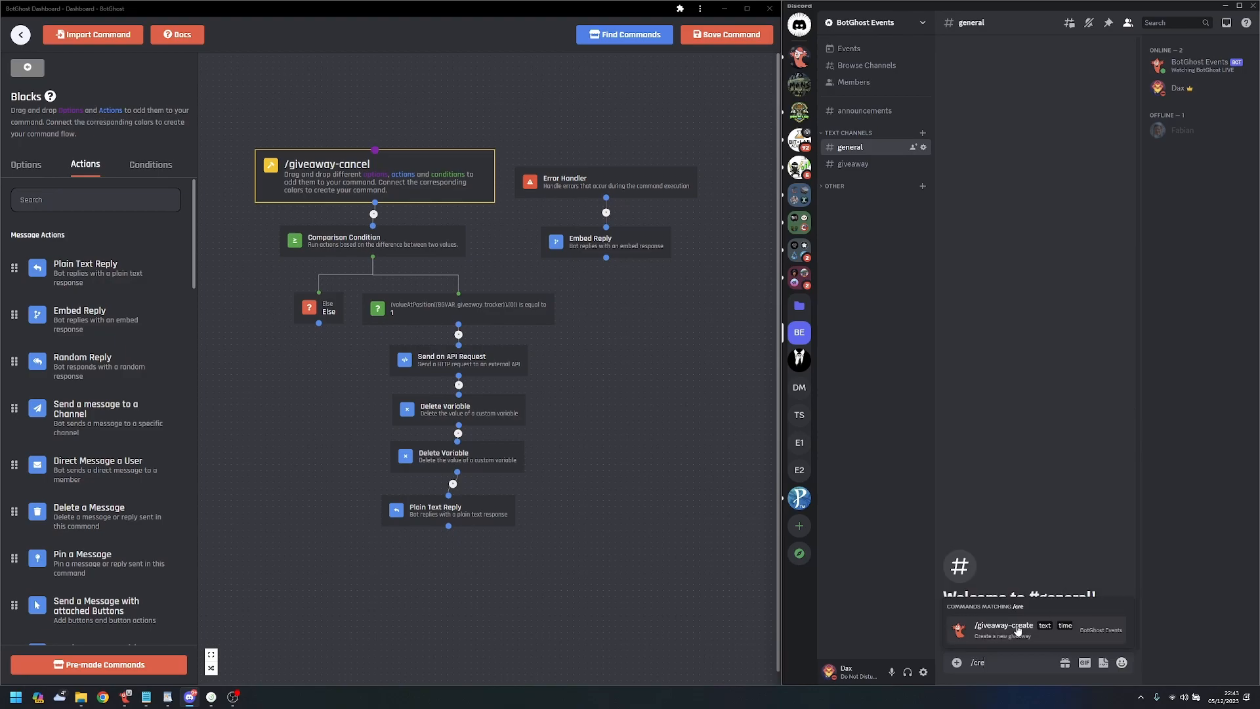
{"action": "left_click", "coordinate": [1019, 631]}
{"action": "type", "text": "BG"}
{"action": "key", "text": "Tab"}
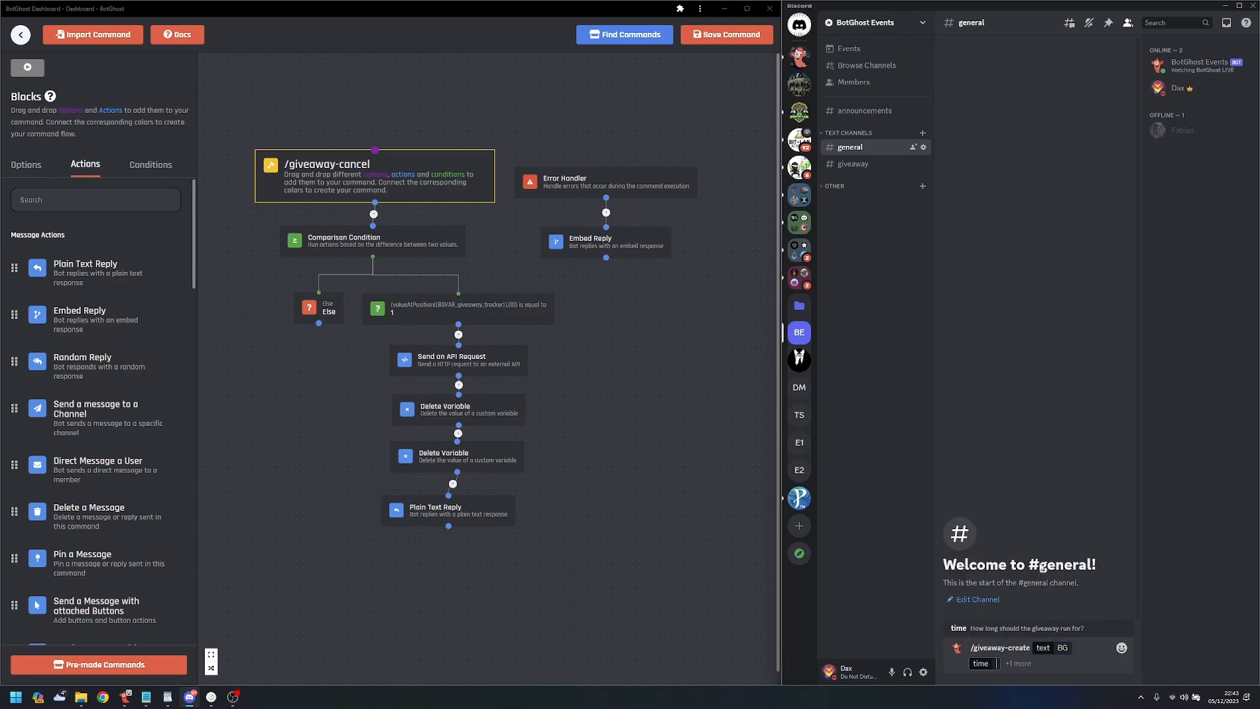
{"action": "type", "text": "1m"}
{"action": "key", "text": "Return"}
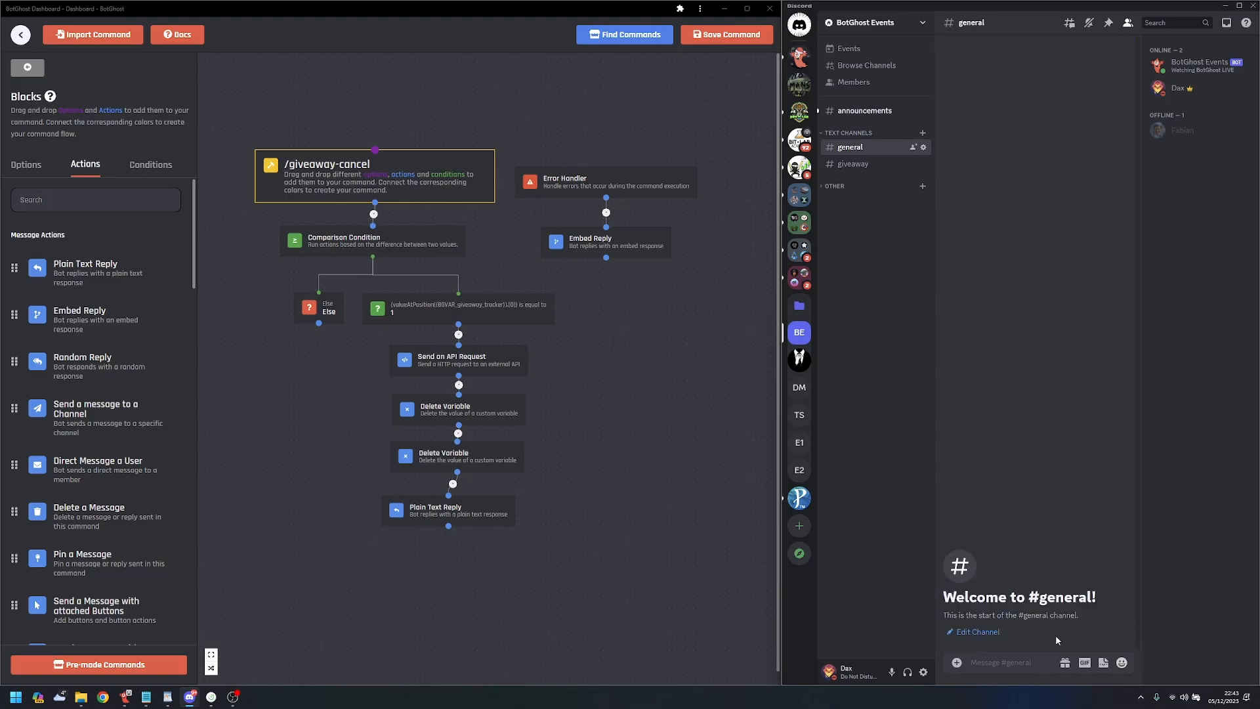
- Check the giveaway post in announcements, run /giveaway-cancel in the general channel and dismiss the bot's reply
{"action": "left_click", "coordinate": [872, 110]}
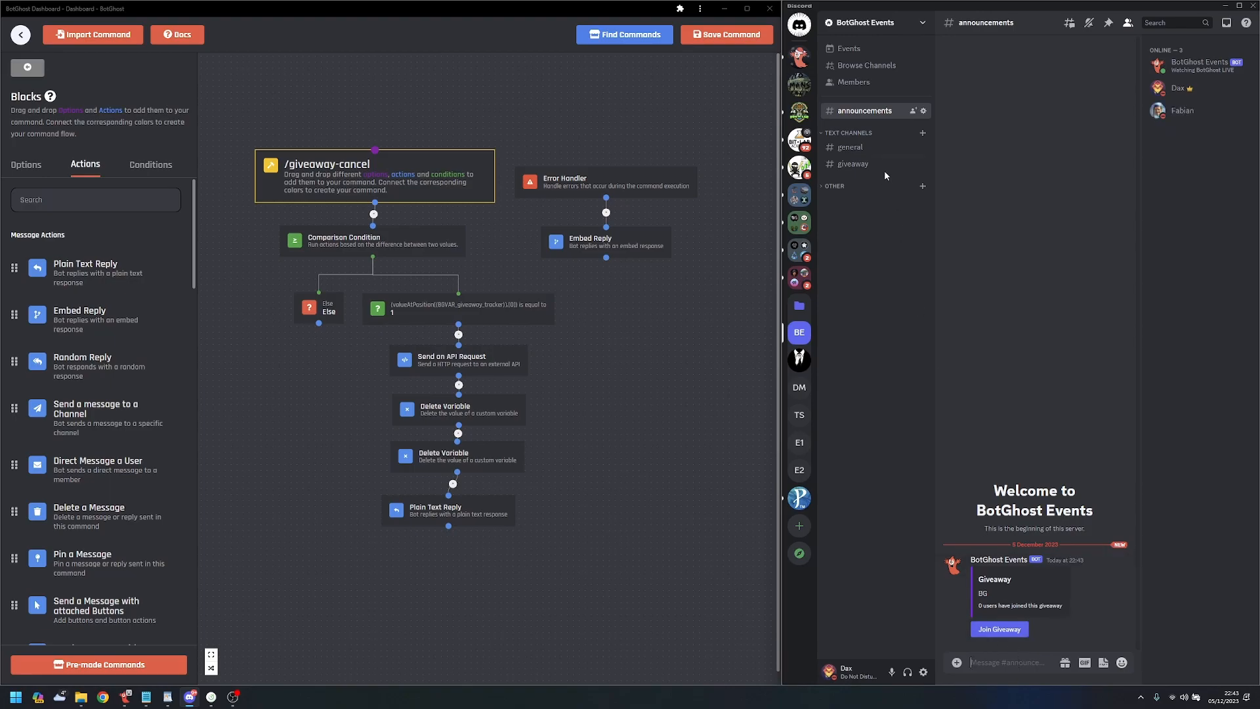
{"action": "left_click", "coordinate": [873, 147]}
{"action": "type", "text": "/giveaway-cancel"}
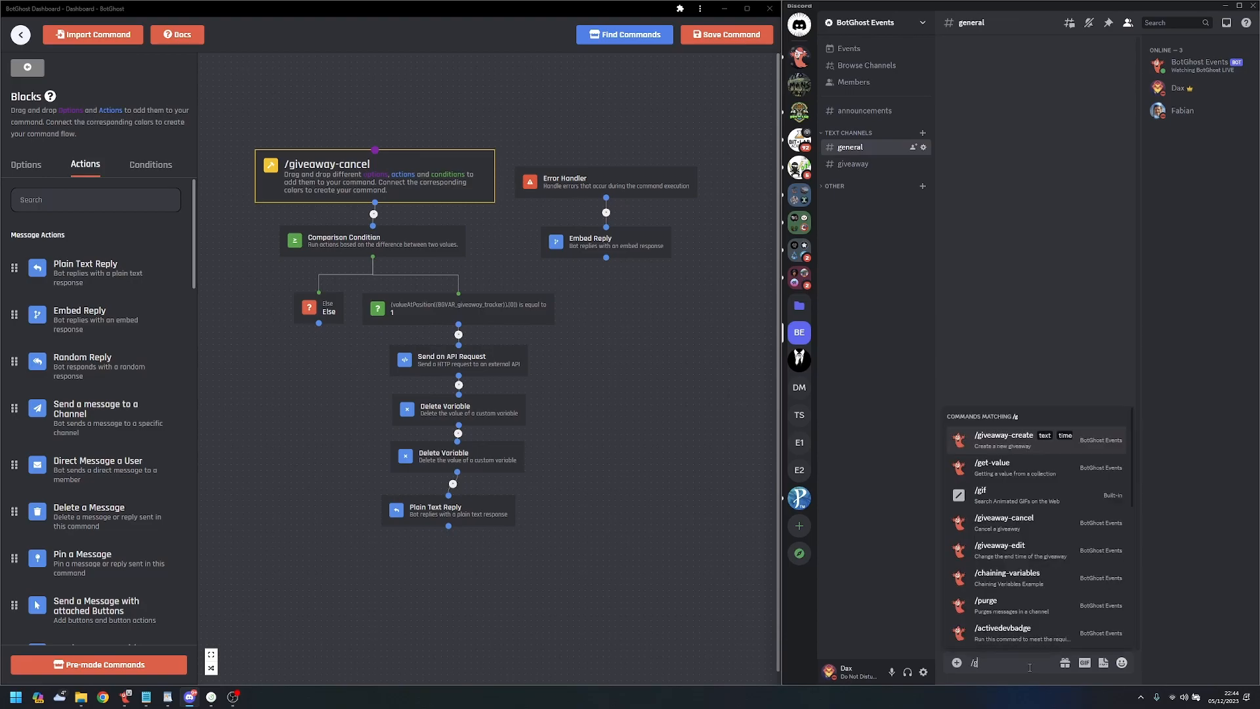
{"action": "key", "text": "Return"}
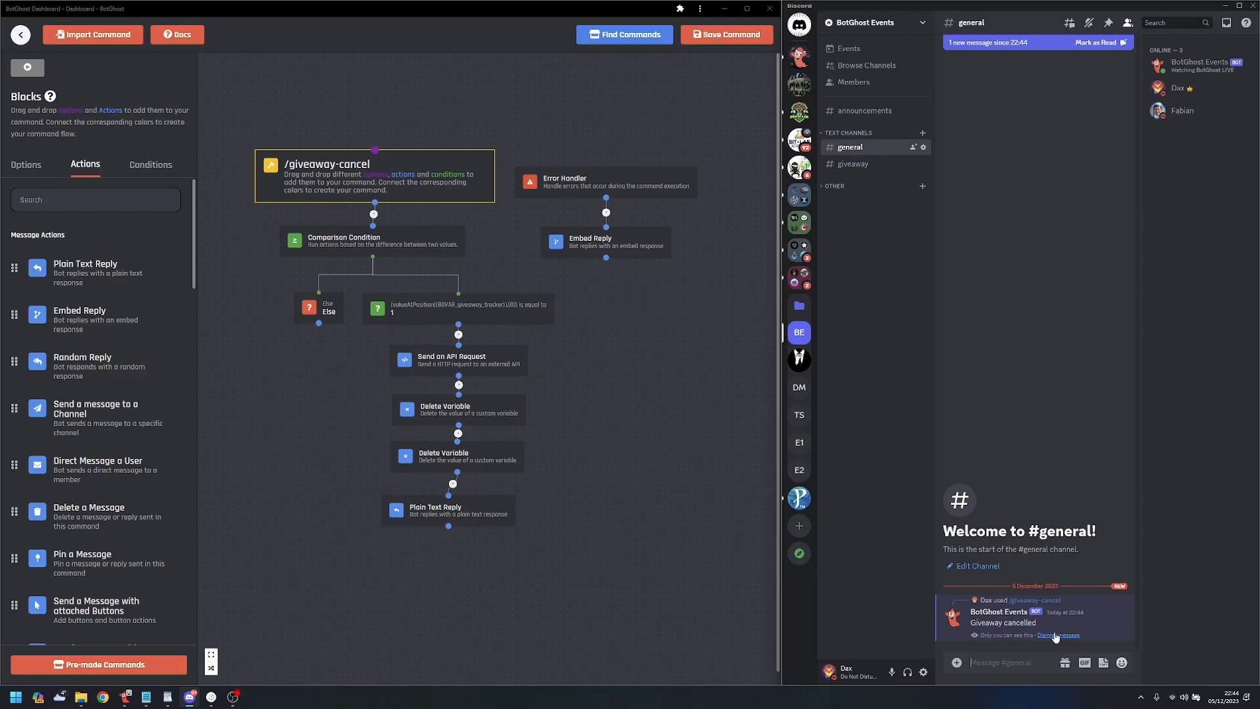
{"action": "left_click", "coordinate": [1054, 636]}
- Delete the leftover BG giveaway message from the announcements channel
{"action": "left_click", "coordinate": [864, 110]}
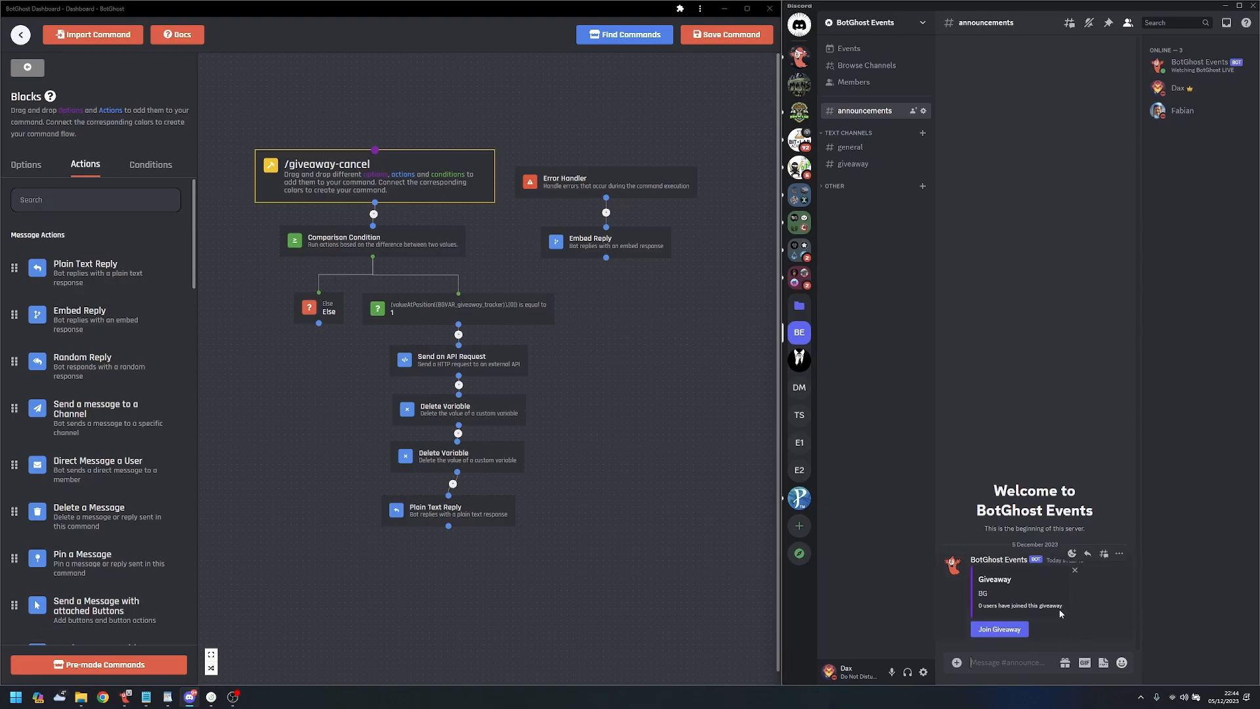
{"action": "key", "text": "shift"}
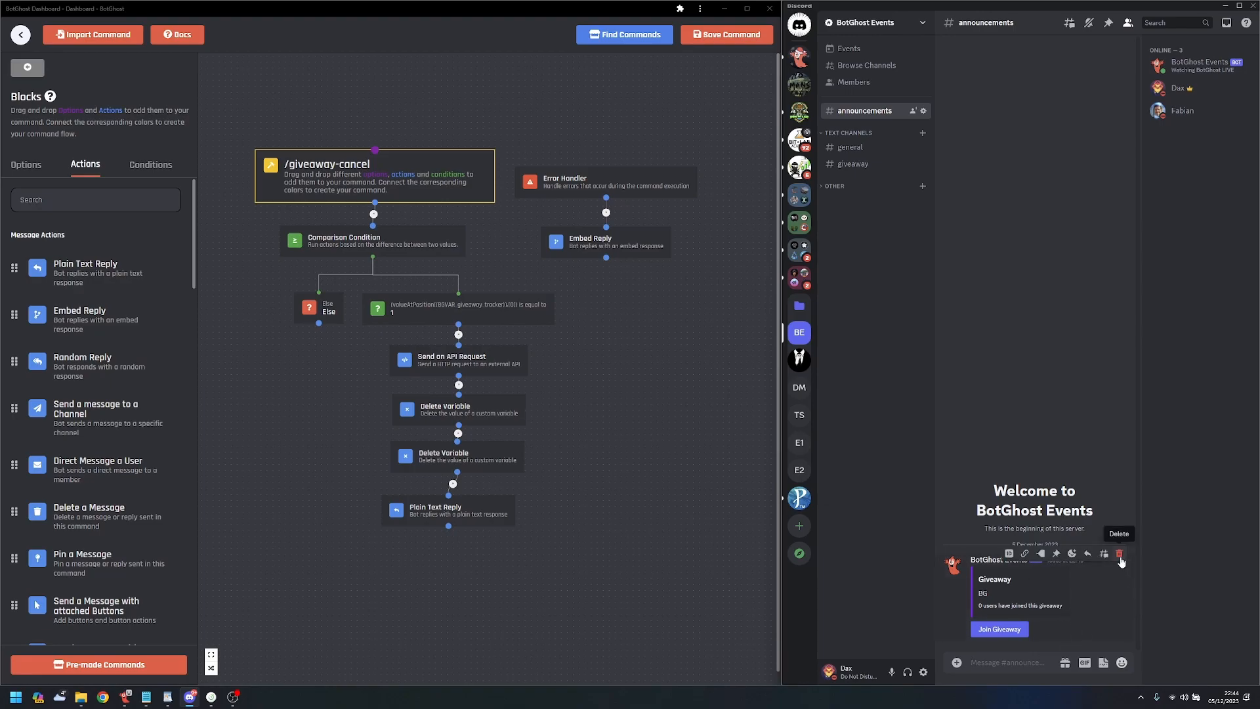
{"action": "left_click", "coordinate": [1119, 554], "text": "shift"}
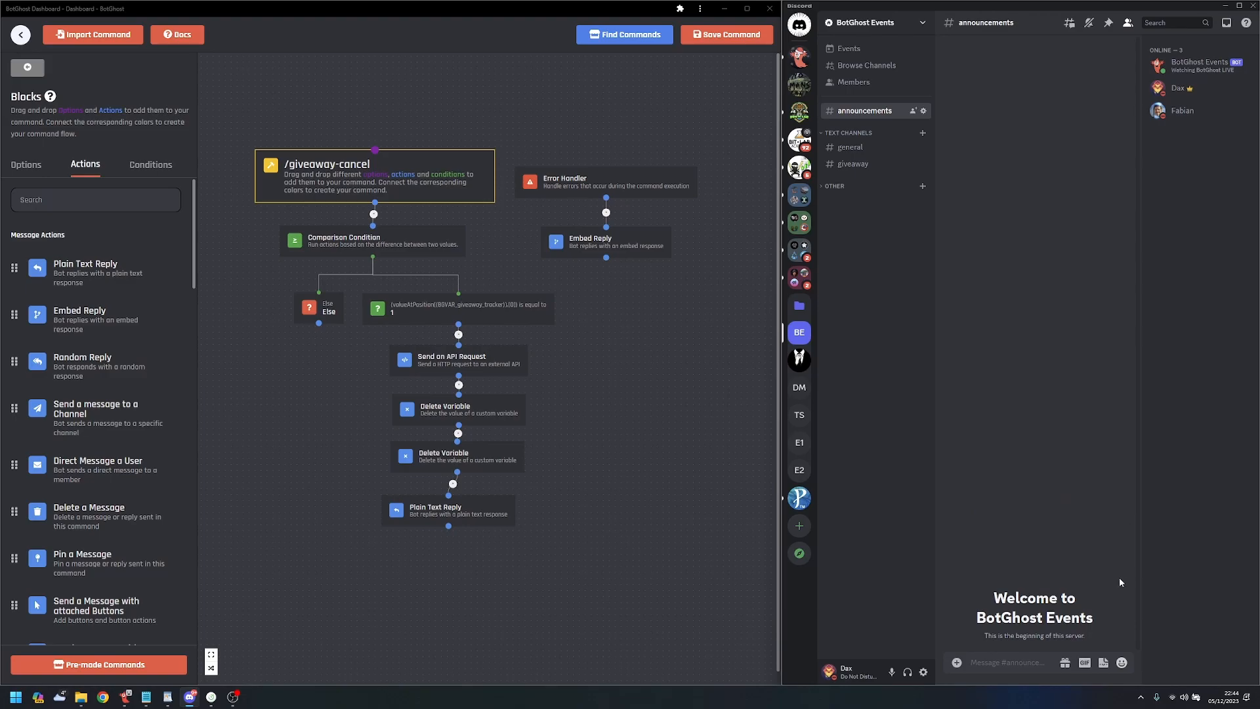
- Back in BotGhost, examine the message ID variable at the end of the del-msg request's URL
{"action": "left_click_drag", "start_coordinate": [614, 367], "coordinate": [695, 362]}
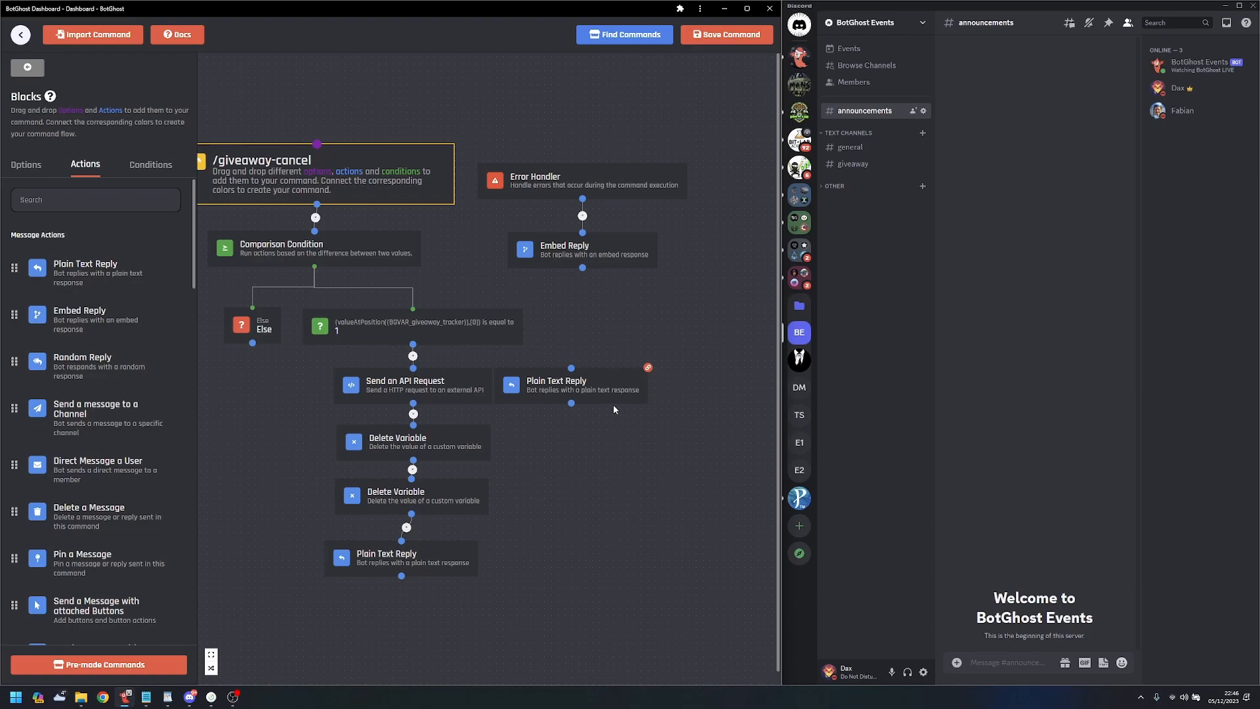
{"action": "left_click", "coordinate": [463, 389]}
{"action": "left_click", "coordinate": [626, 256]}
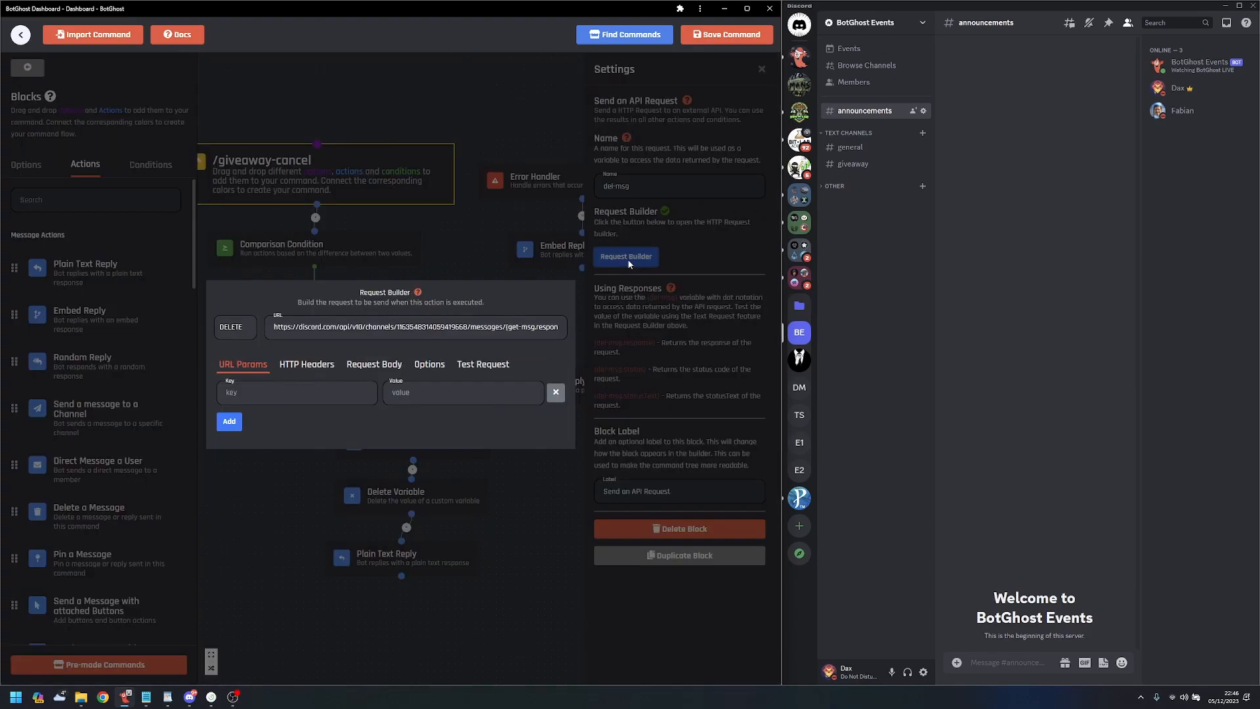
{"action": "left_click_drag", "start_coordinate": [506, 326], "coordinate": [569, 328]}
{"action": "left_click", "coordinate": [530, 327]}
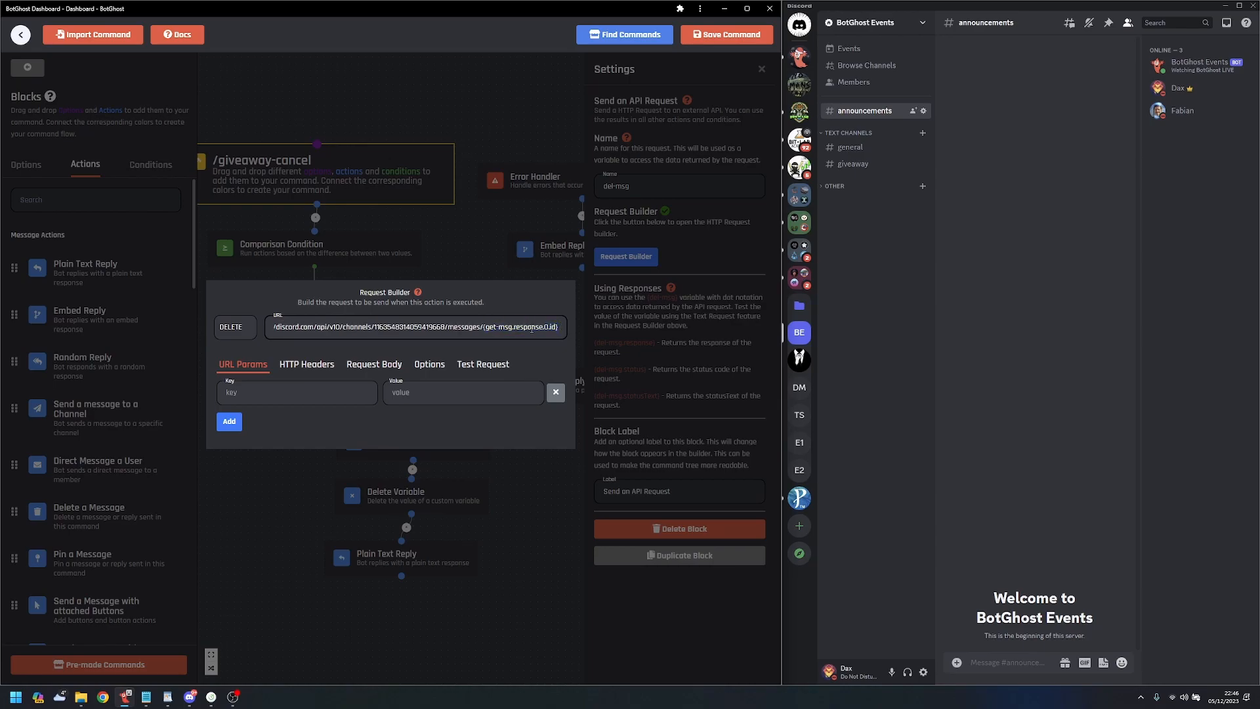
{"action": "left_click_drag", "start_coordinate": [565, 328], "coordinate": [503, 328]}
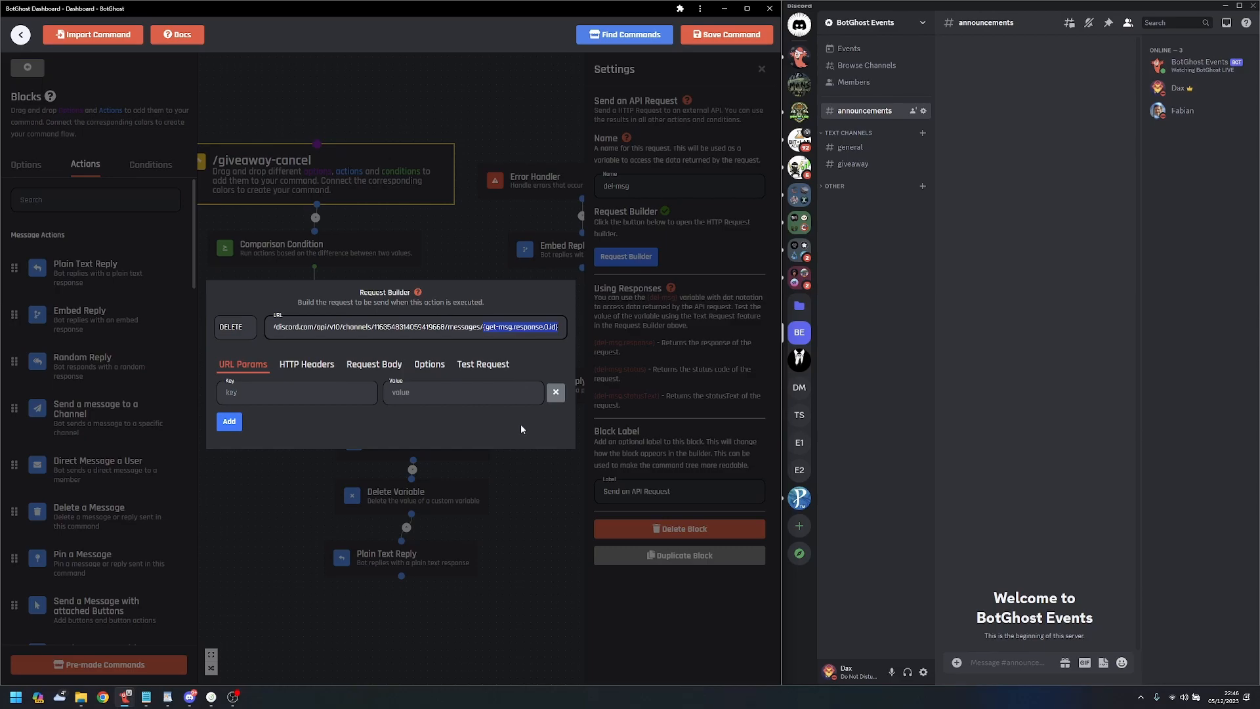
{"action": "left_click", "coordinate": [538, 496]}
{"action": "left_click_drag", "start_coordinate": [553, 499], "coordinate": [499, 501]}
- Replace {get-msg.response.0.id} in the del-msg request's URL with the giveaway_tracker valueAtPosition expression copied from the unconnected Plain Text Reply block
{"action": "left_click", "coordinate": [501, 387]}
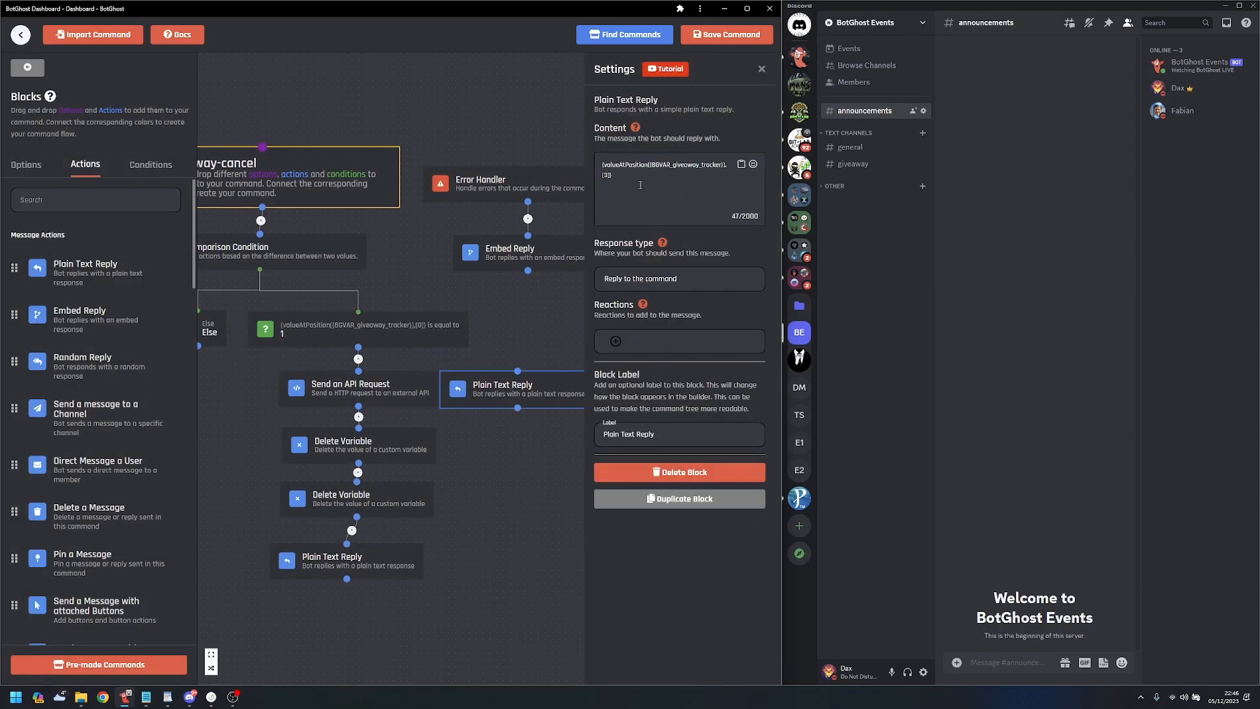
{"action": "left_click_drag", "start_coordinate": [624, 175], "coordinate": [599, 166]}
{"action": "key", "text": "ctrl+c"}
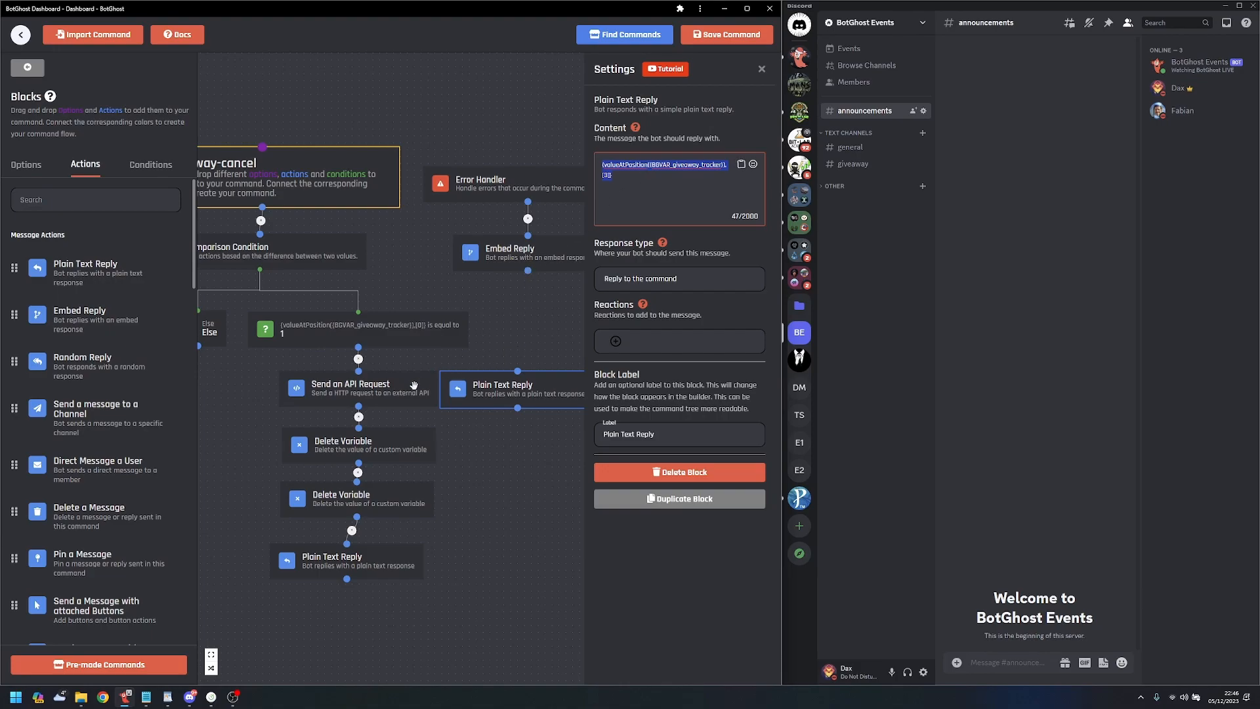
{"action": "left_click", "coordinate": [413, 385]}
{"action": "left_click", "coordinate": [625, 256]}
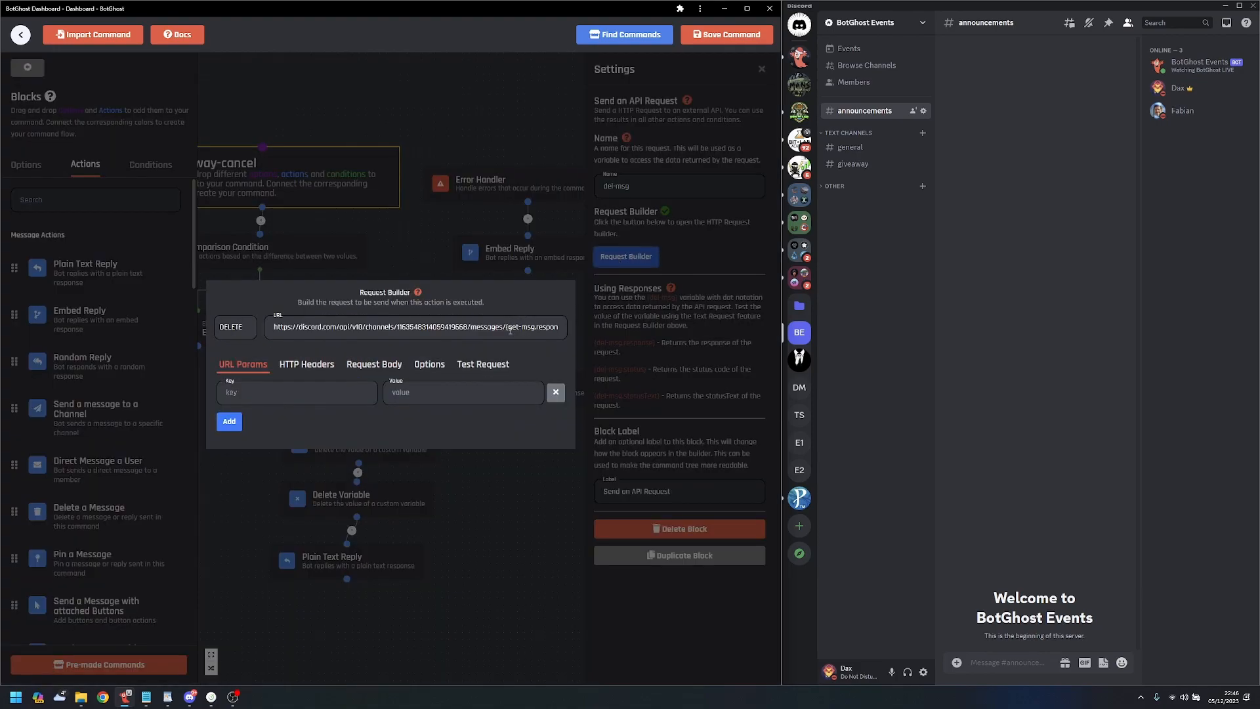
{"action": "left_click_drag", "start_coordinate": [506, 329], "coordinate": [559, 324]}
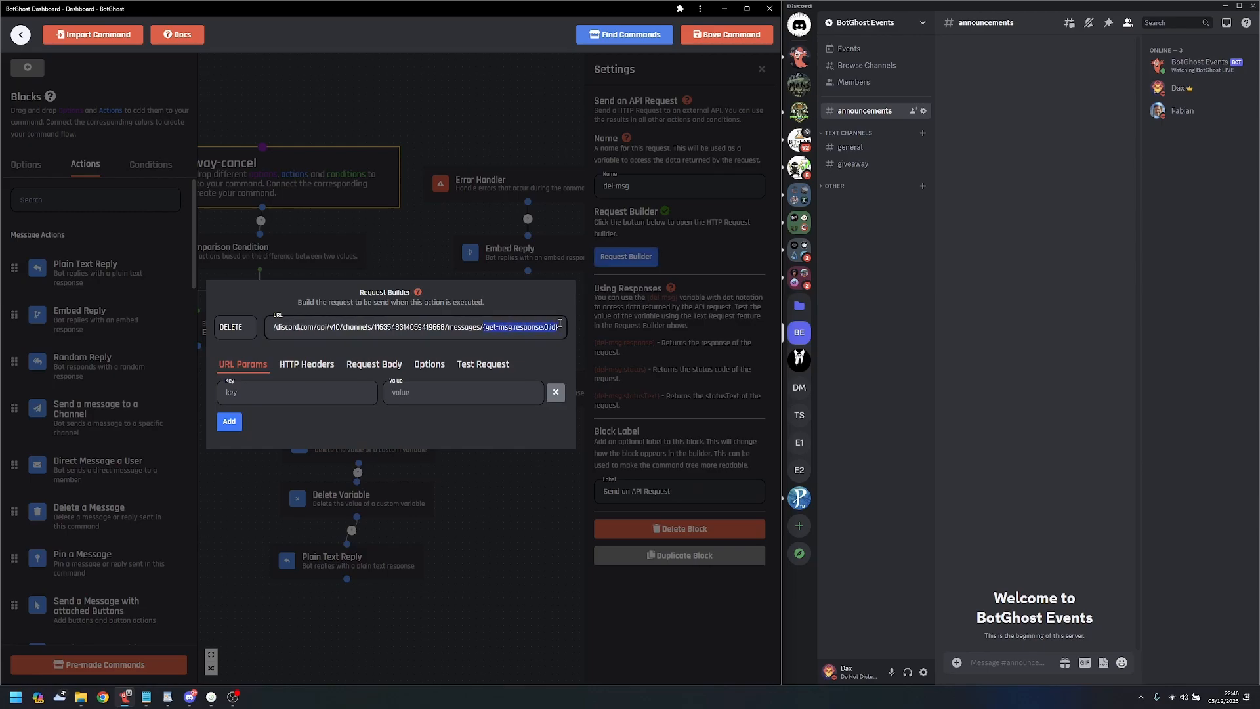
{"action": "key", "text": "ctrl+v"}
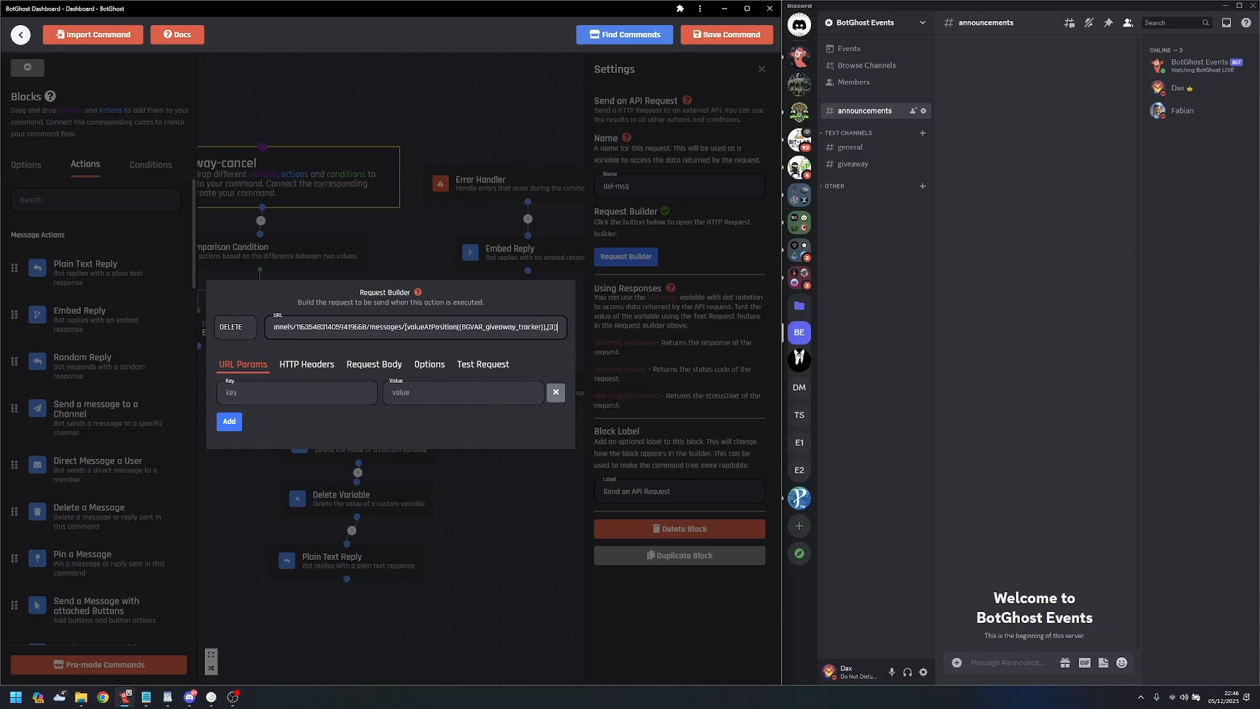
{"action": "left_click_drag", "start_coordinate": [354, 327], "coordinate": [254, 325]}
{"action": "left_click", "coordinate": [364, 326]}
{"action": "left_click", "coordinate": [470, 464]}
- Delete the unconnected Plain Text Reply block and save the /giveaway-cancel command
{"action": "left_click", "coordinate": [510, 390]}
{"action": "key", "text": "Delete"}
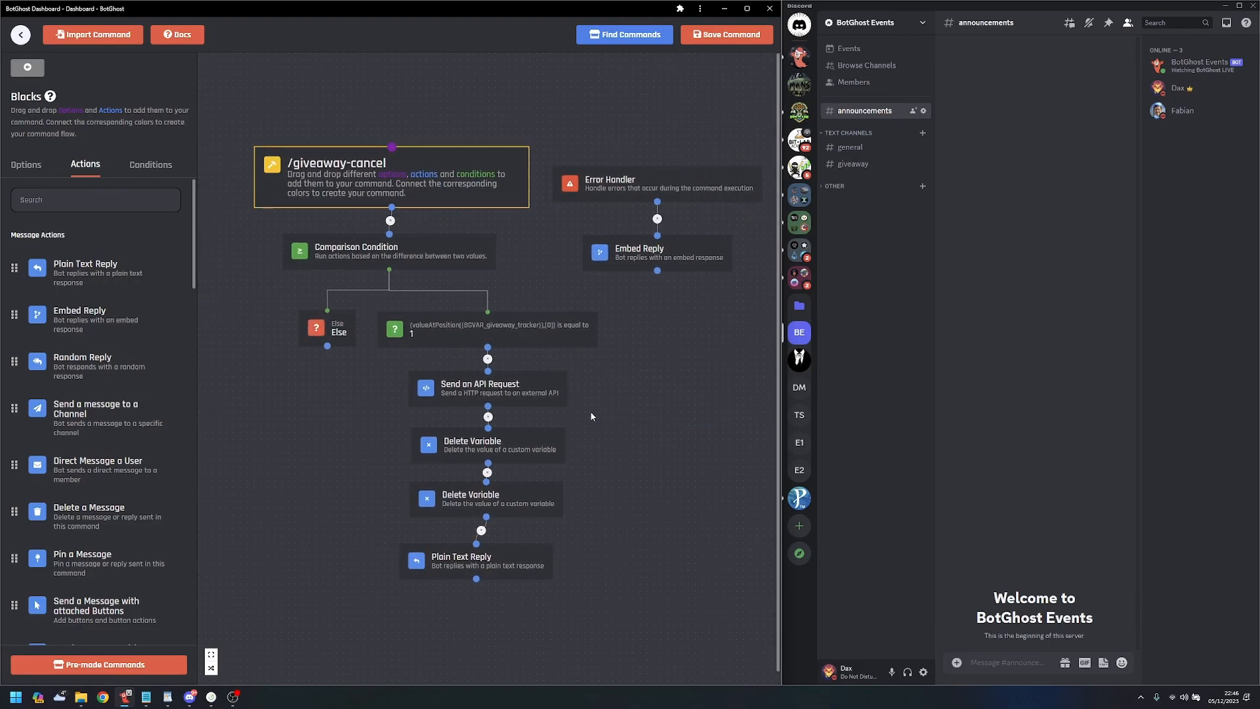
{"action": "left_click", "coordinate": [727, 34]}
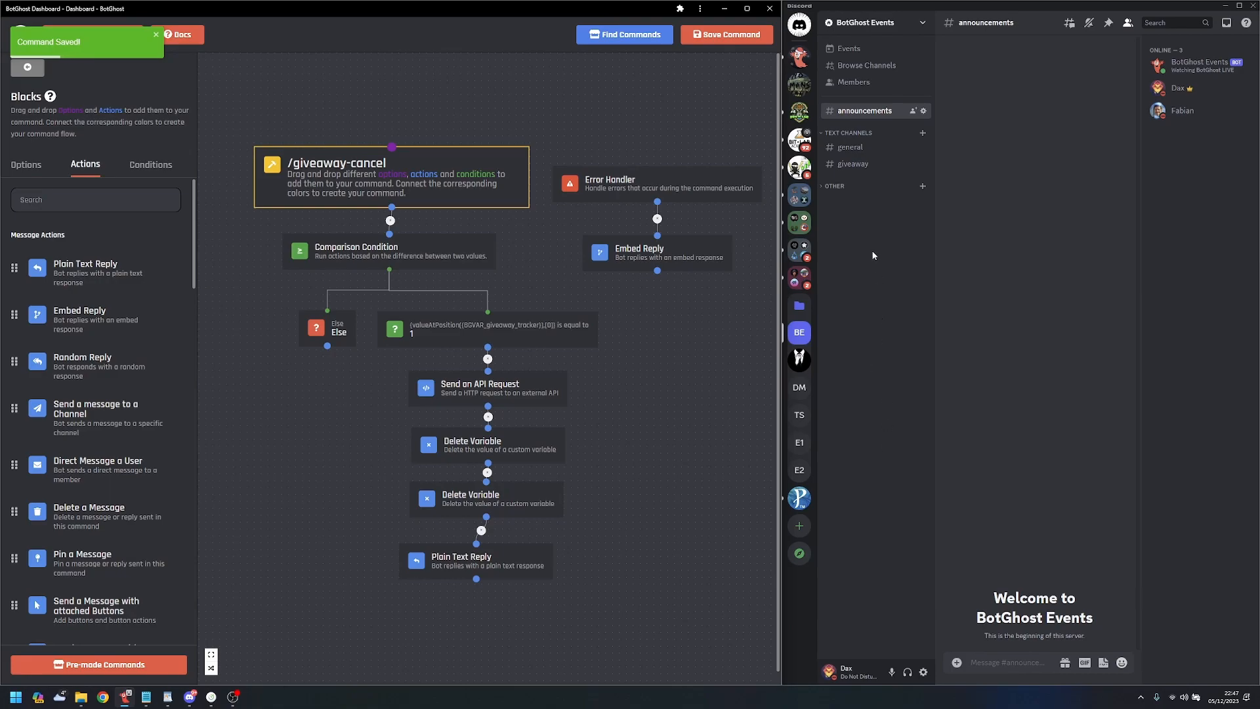
- In Discord's general channel, run /giveaway-create with the text "BG" and a time of 30
{"action": "left_click", "coordinate": [852, 147]}
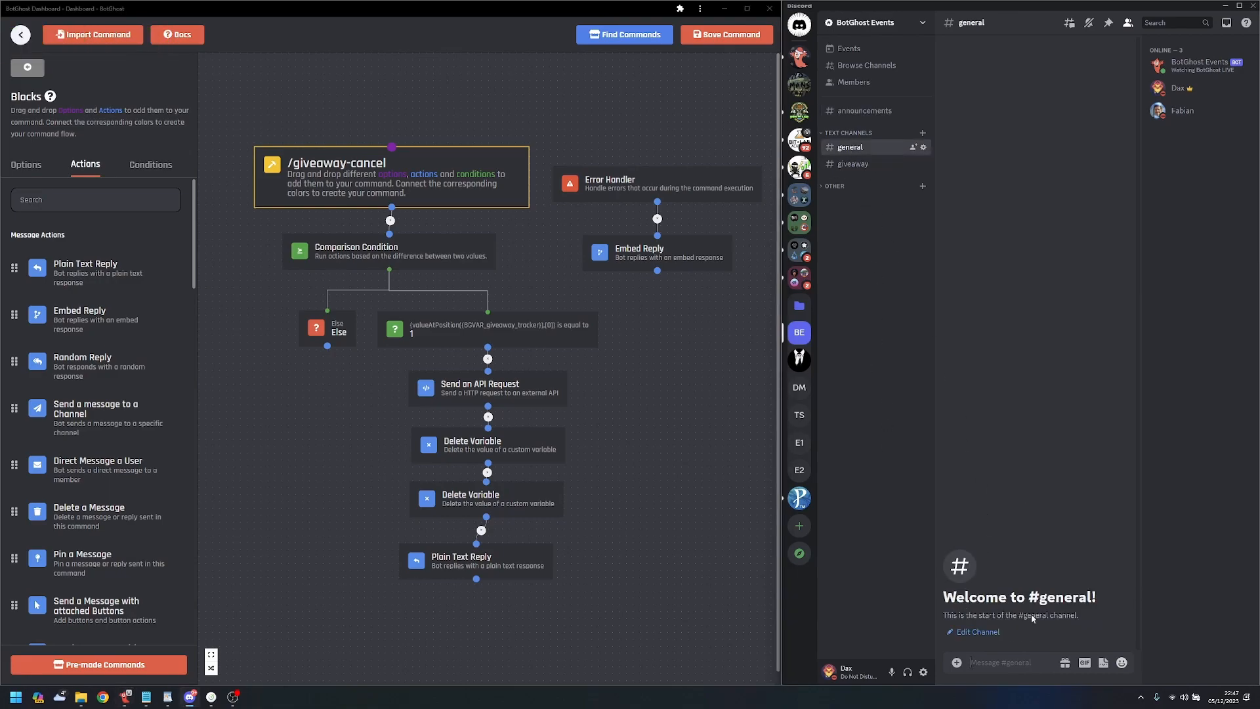
{"action": "type", "text": "/creat"}
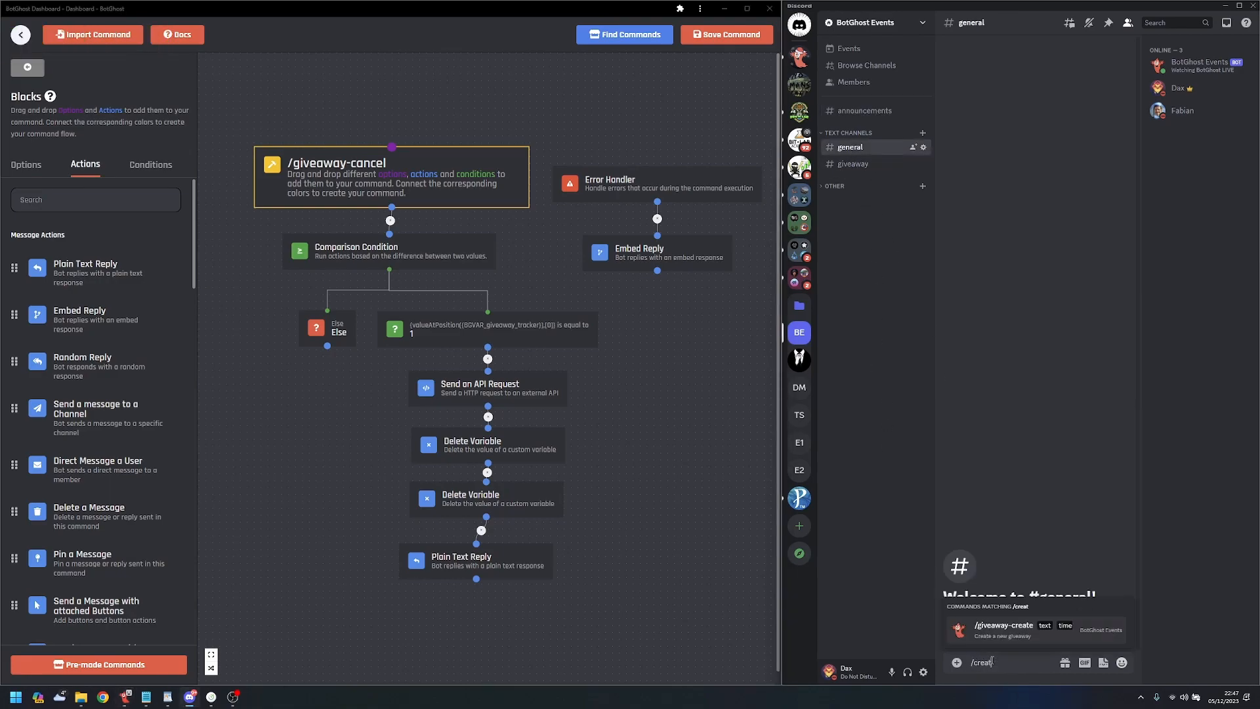
{"action": "left_click", "coordinate": [1039, 625]}
{"action": "type", "text": "BG"}
{"action": "key", "text": "Tab"}
{"action": "type", "text": "10"}
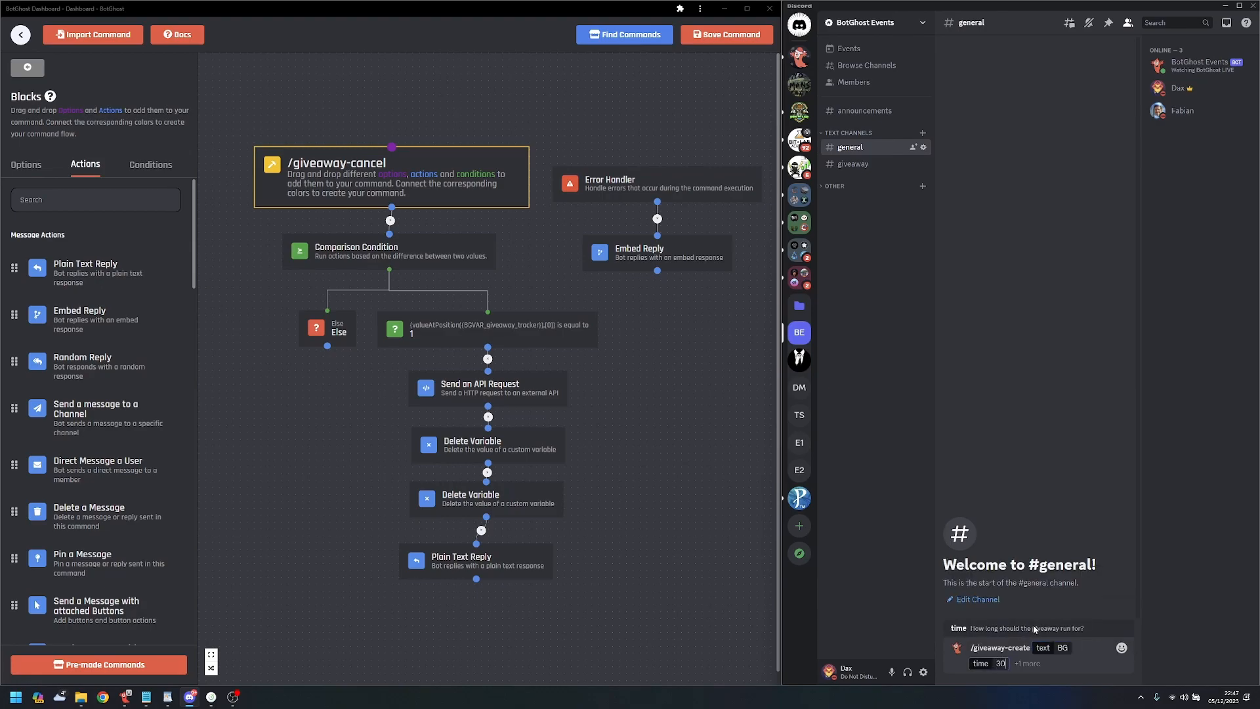
{"action": "key", "text": "Return"}
{"action": "left_click", "coordinate": [1066, 634]}
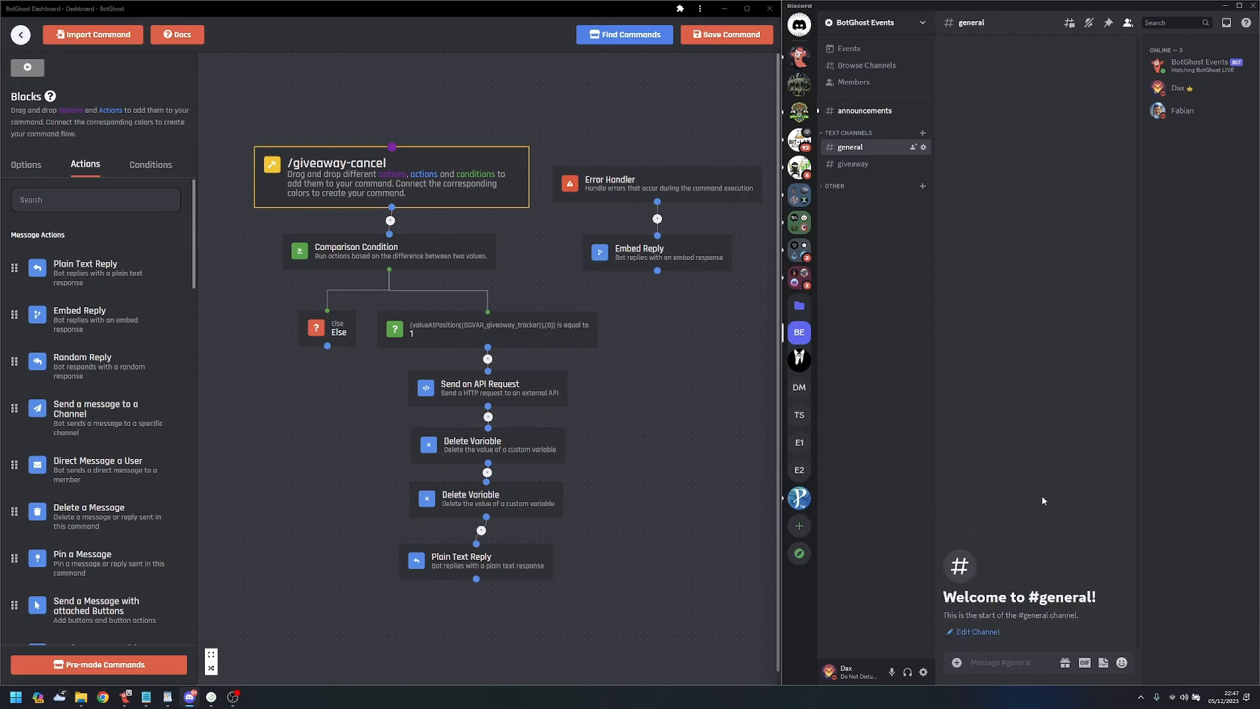
- Run /giveaway-cancel in the announcements channel to test the corrected deletion, and dismiss the bot's reply
{"action": "left_click", "coordinate": [864, 110]}
{"action": "type", "text": "/crea"}
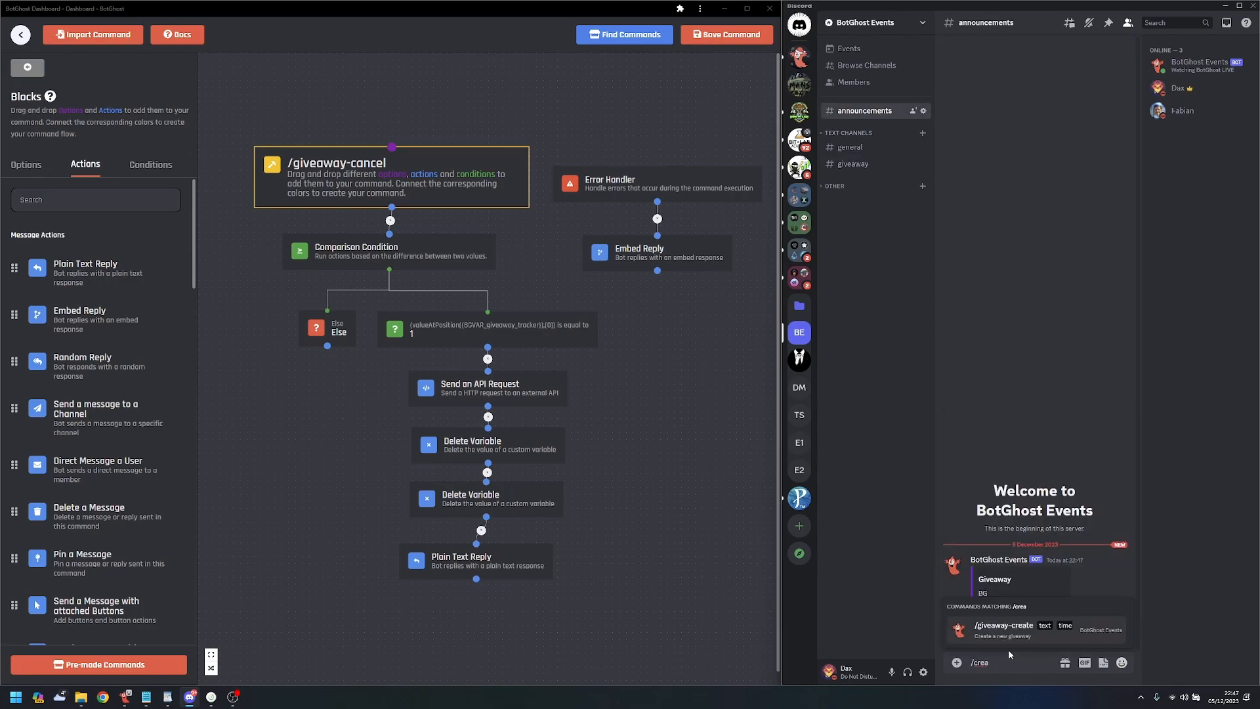
{"action": "key", "text": "BackSpace"}
{"action": "key", "text": "BackSpace"}
{"action": "key", "text": "BackSpace"}
{"action": "key", "text": "BackSpace"}
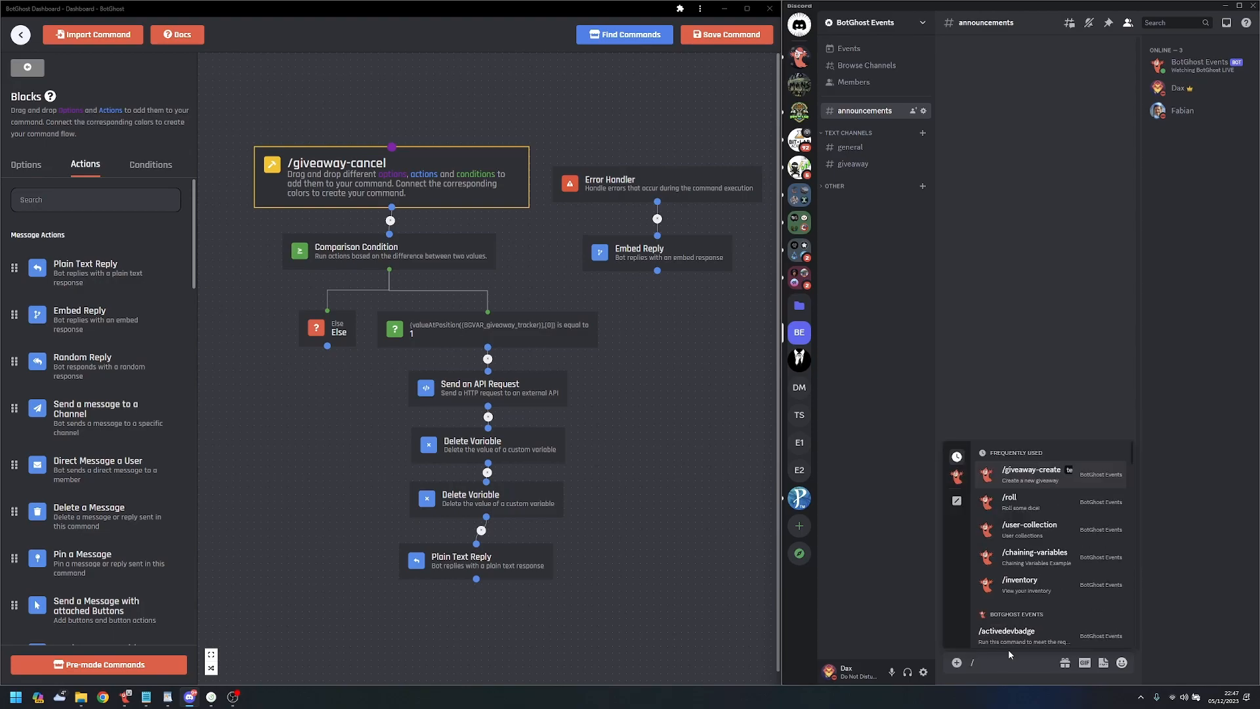
{"action": "type", "text": "give"}
{"action": "left_click", "coordinate": [1004, 602]}
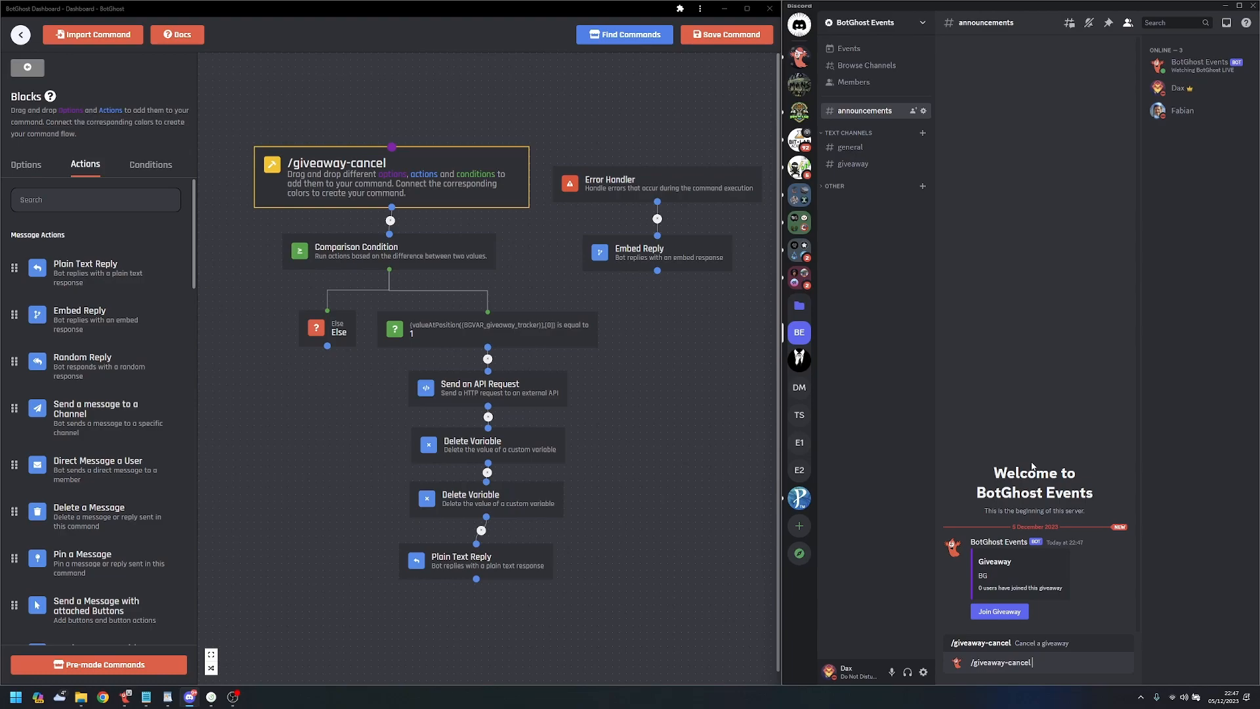
{"action": "key", "text": "Return"}
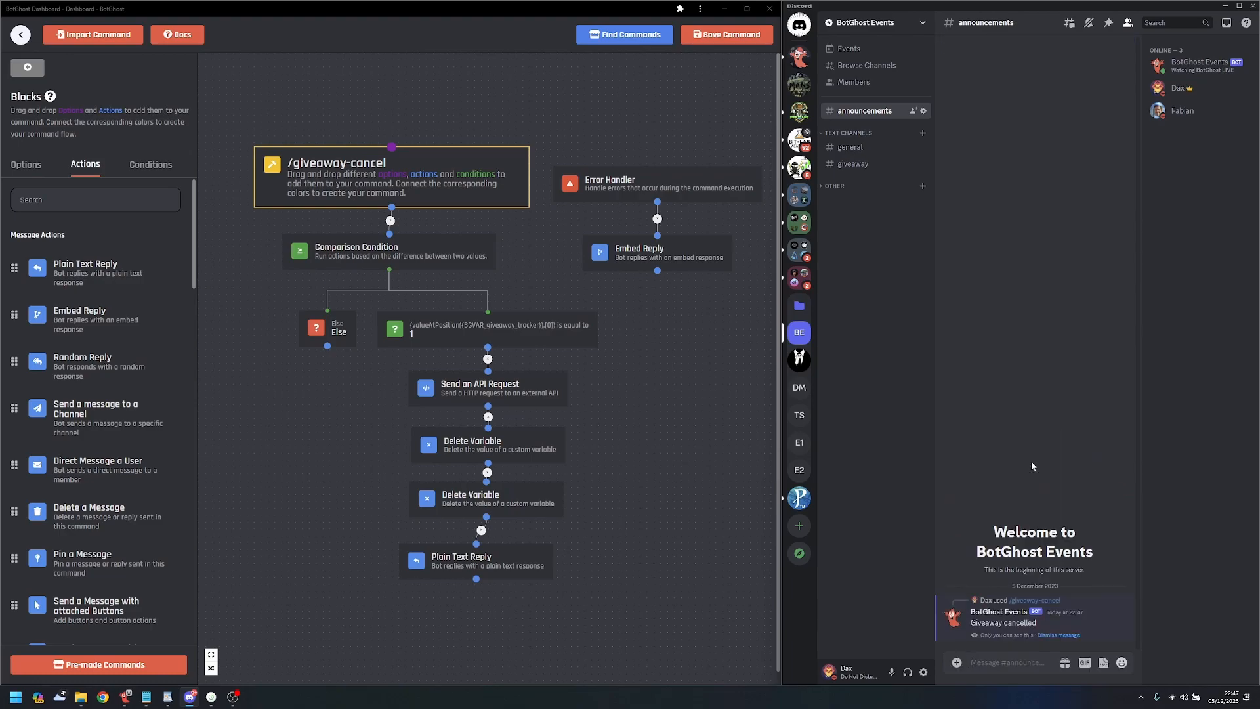
{"action": "left_click", "coordinate": [1058, 635]}
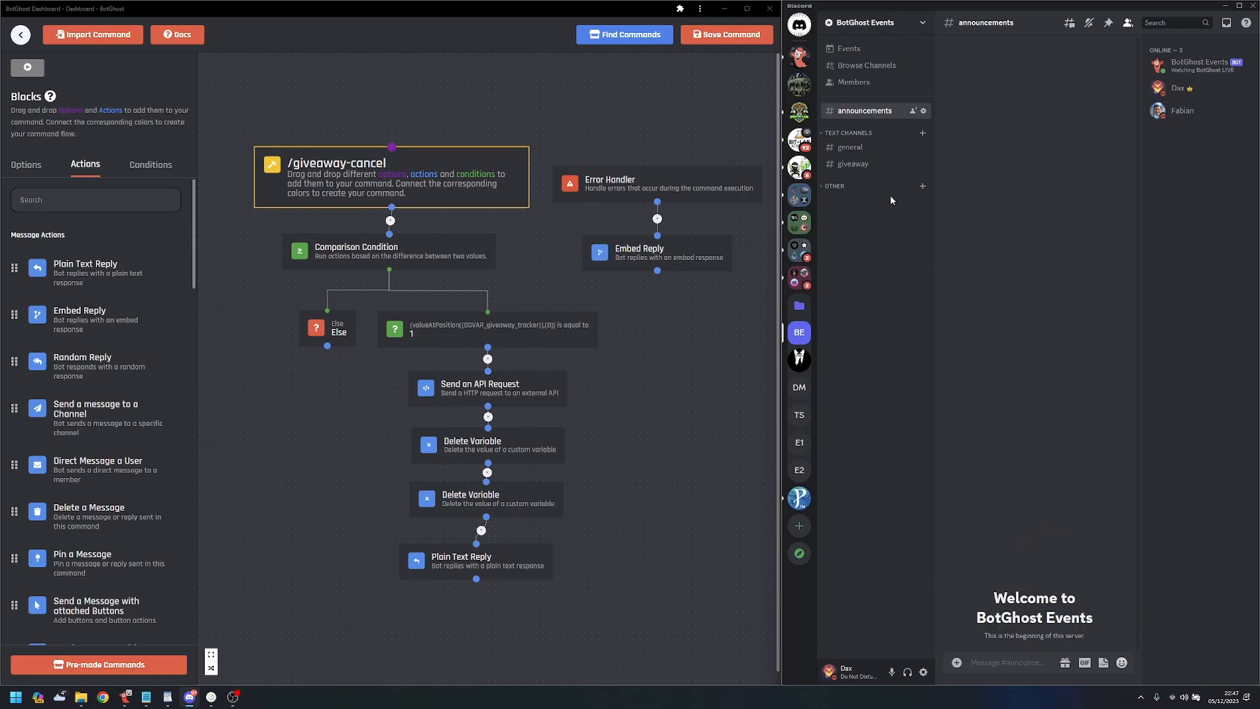
- Return Discord to the general channel and review which custom variable each of BotGhost's two Delete Variable blocks clears
{"action": "left_click", "coordinate": [863, 149]}
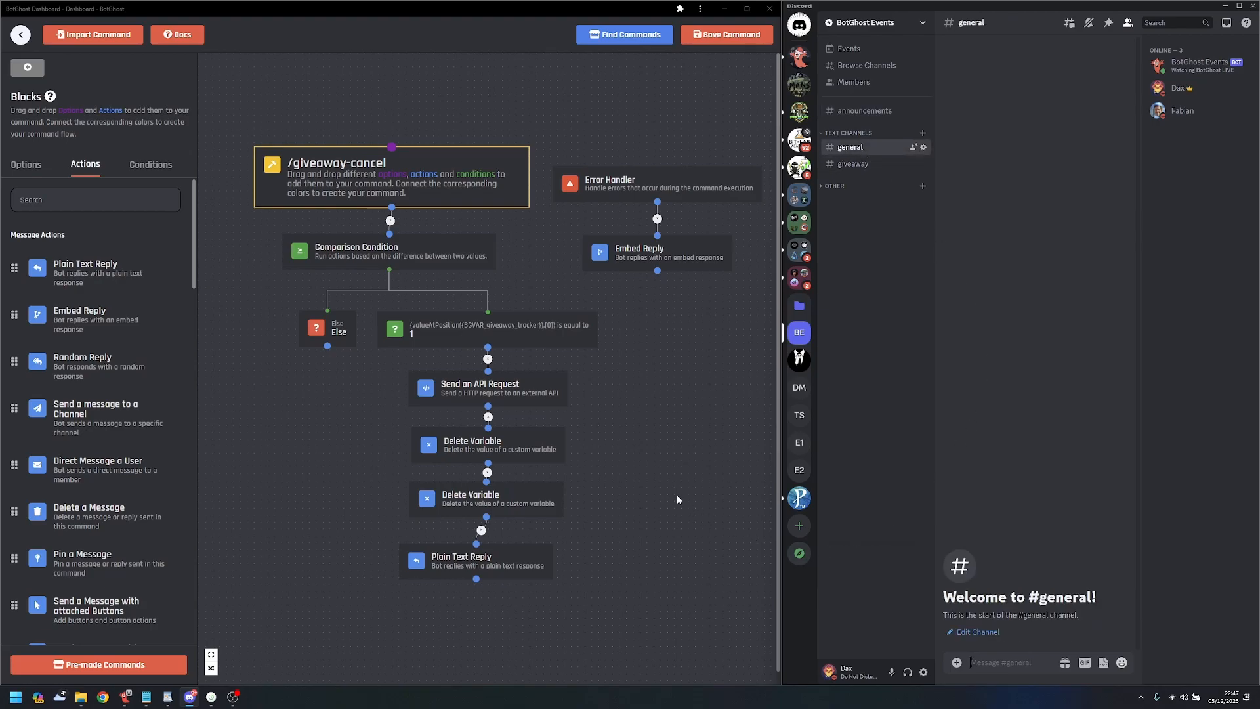
{"action": "left_click_drag", "start_coordinate": [625, 500], "coordinate": [660, 503]}
{"action": "left_click", "coordinate": [555, 454]}
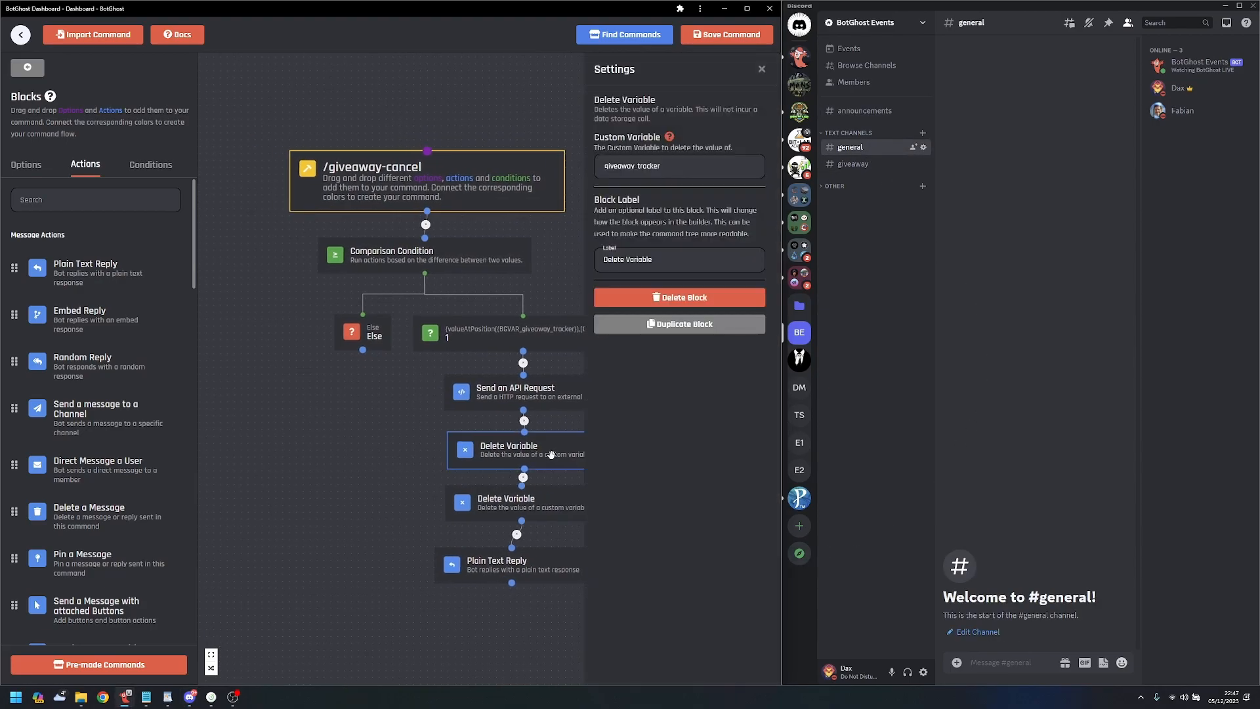
{"action": "left_click", "coordinate": [480, 429]}
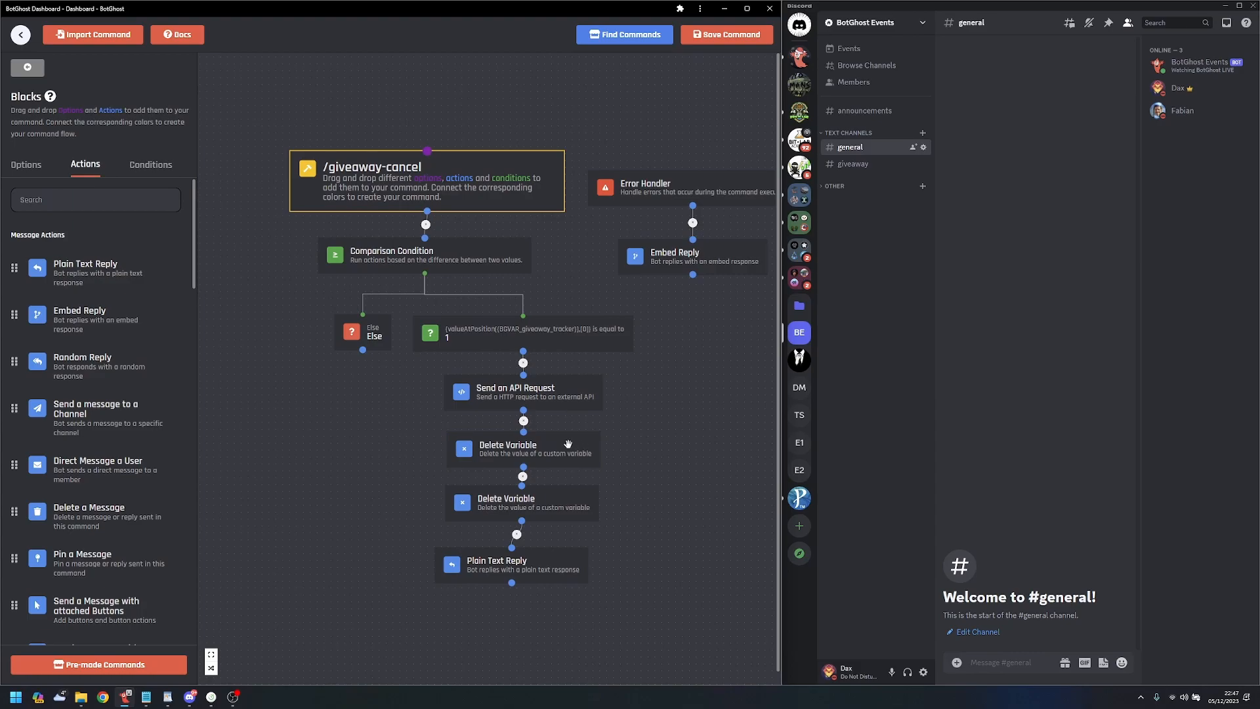
{"action": "left_click", "coordinate": [569, 444]}
{"action": "left_click_drag", "start_coordinate": [355, 445], "coordinate": [278, 443]}
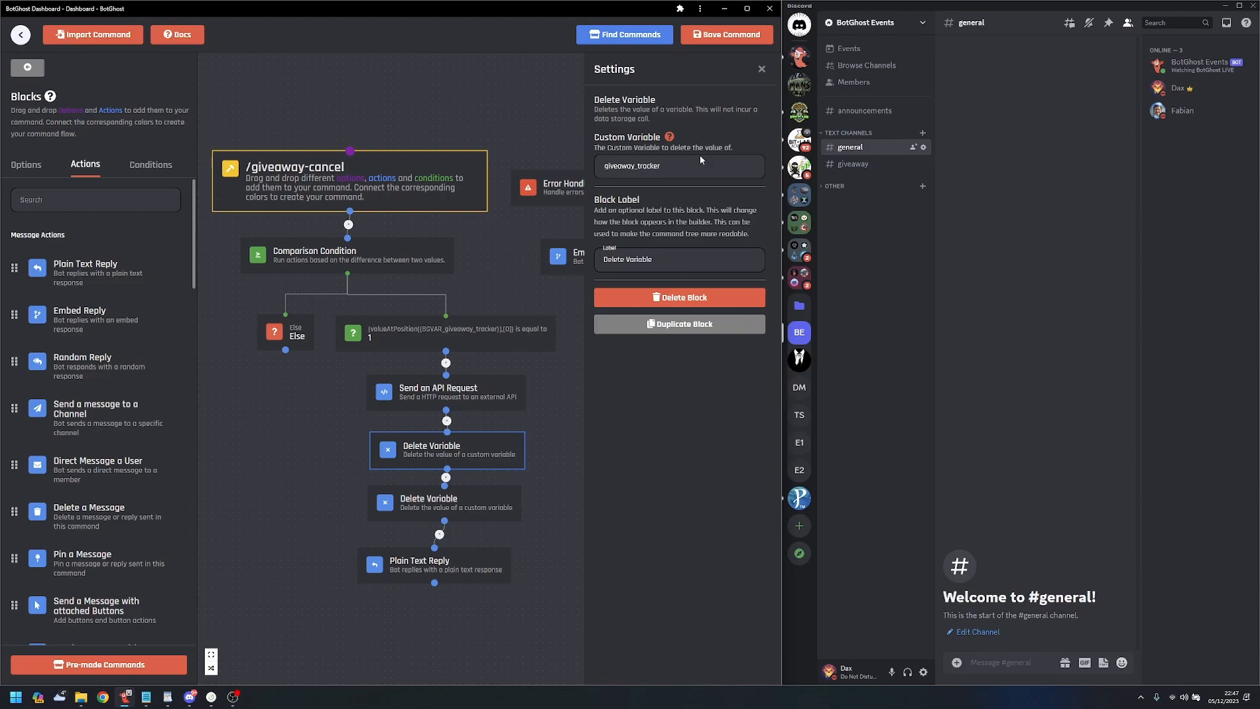
{"action": "left_click", "coordinate": [466, 509]}
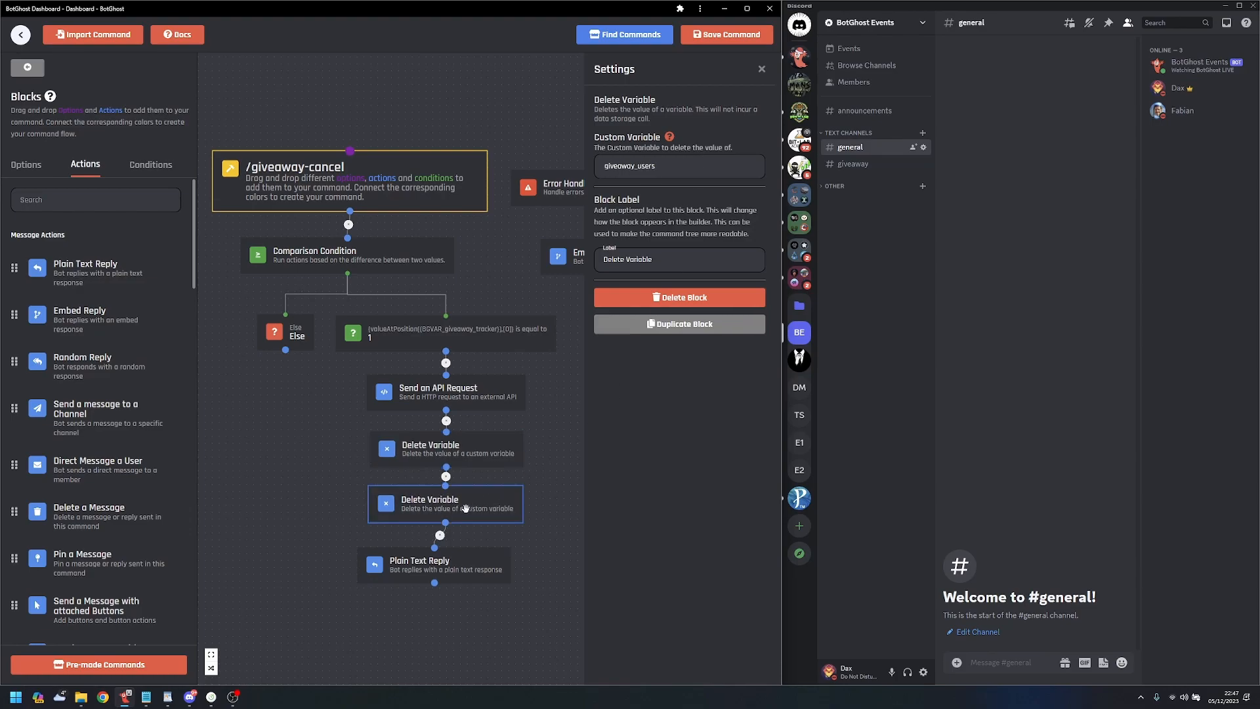